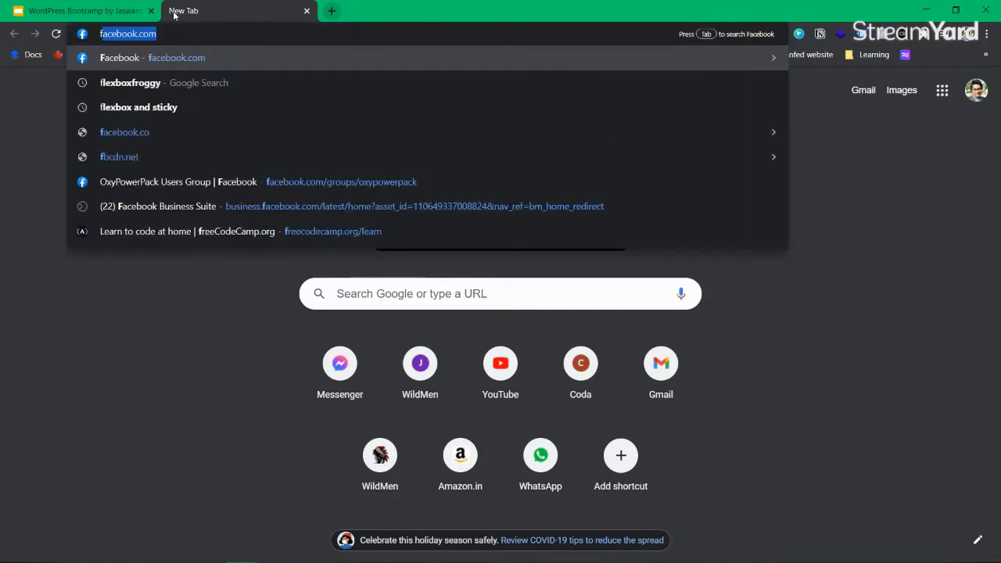
Load long-mosquito.w5.wpsandbox.pro/wp-admin/options.php from the 'mosq' address-bar history suggestion
key(ctrl+a)
key(BackSpace)
text(mus)
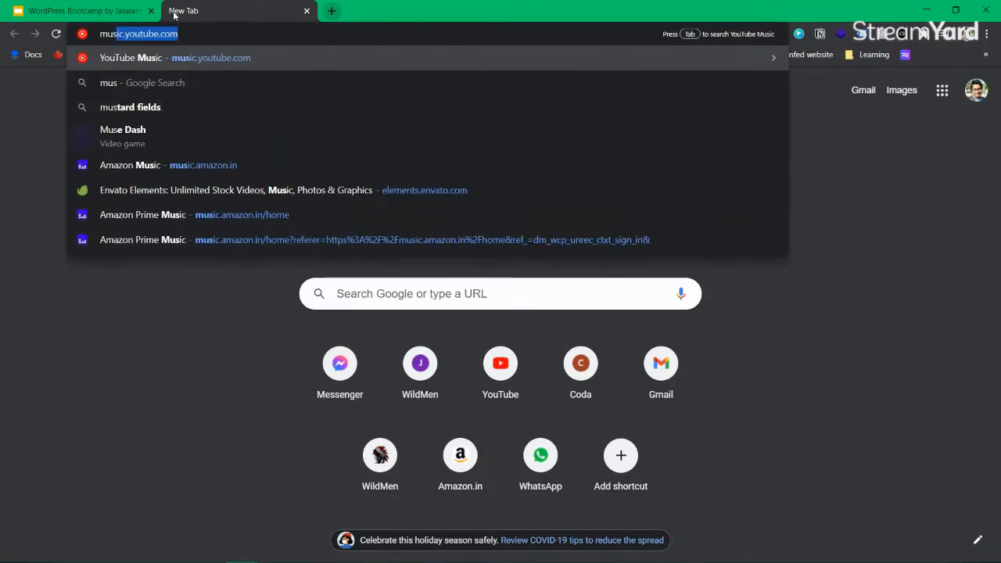
key(BackSpace)
key(BackSpace)
text(ou)
key(BackSpace)
text(sq)
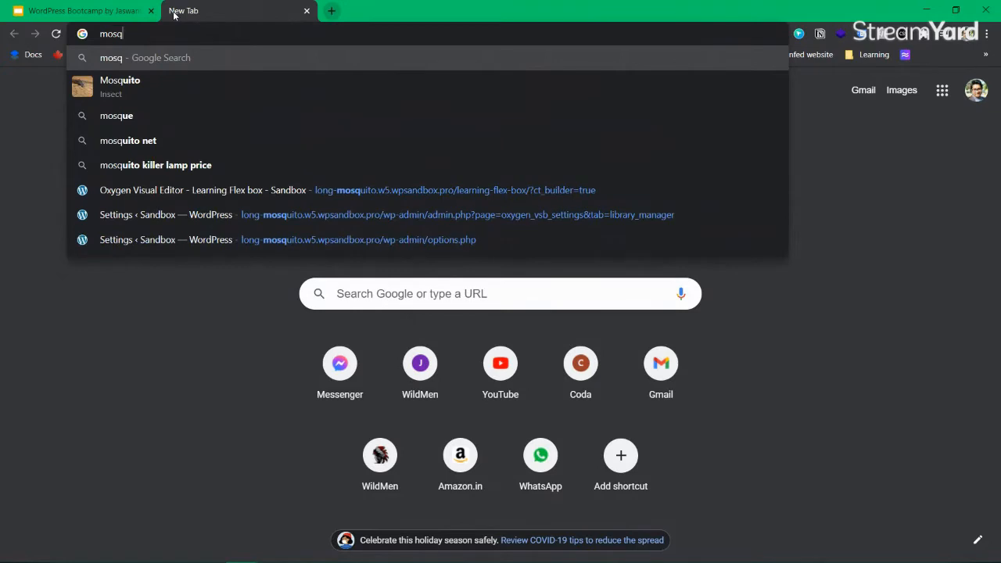
key(Down)
key(Down)
key(Down)
key(Down)
key(Down)
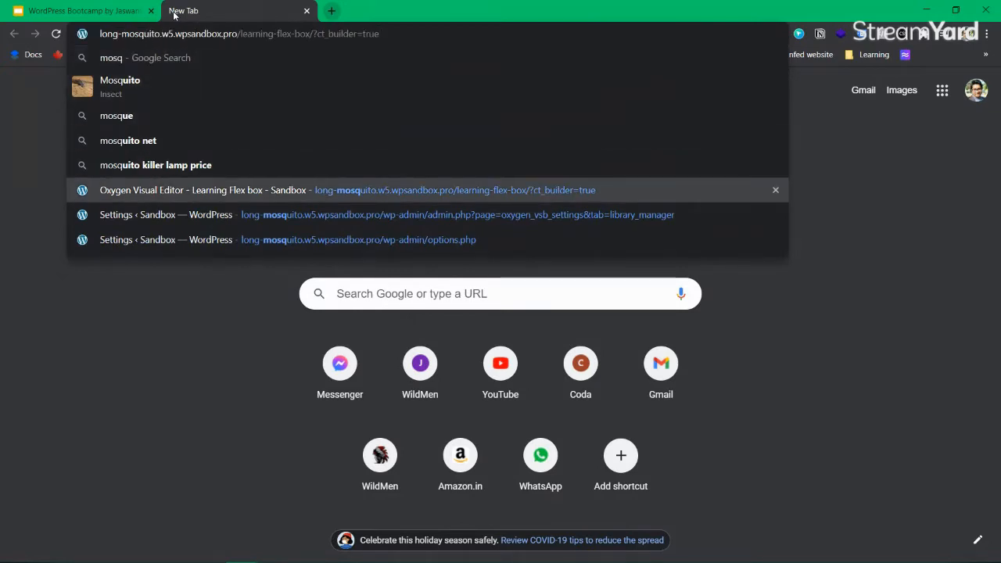
key(Down)
key(Down)
key(ctrl+shift+Left)
key(ctrl+shift+Left)
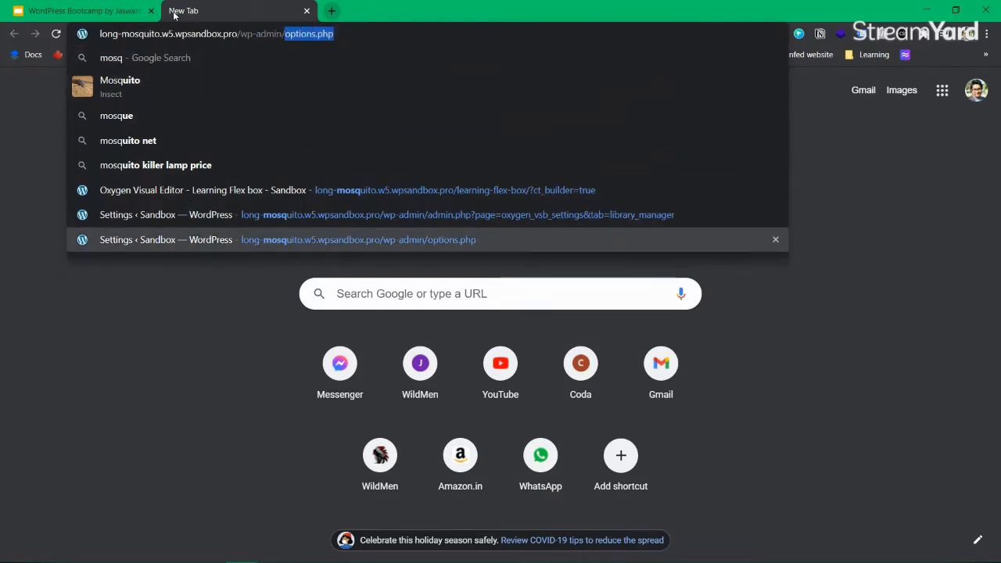
key(Return)
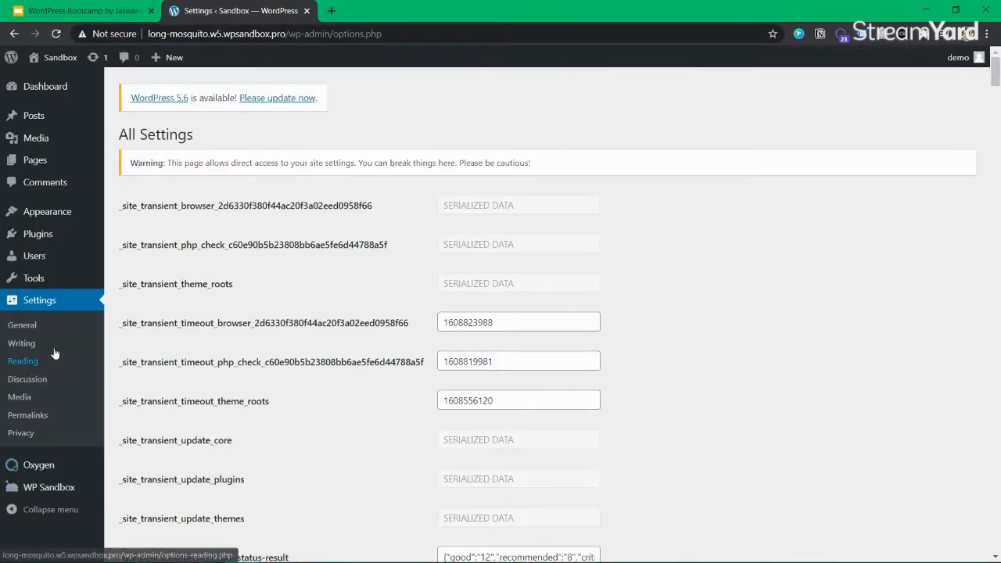
Preview the Learning Flex box page from All Pages, then open it with Oxygen
click(121, 162)
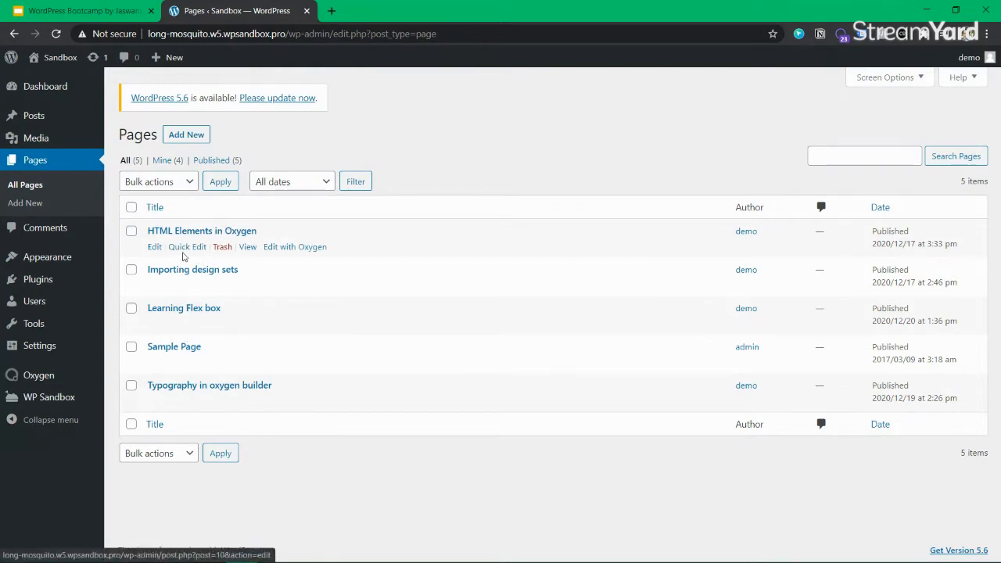
click(248, 324)
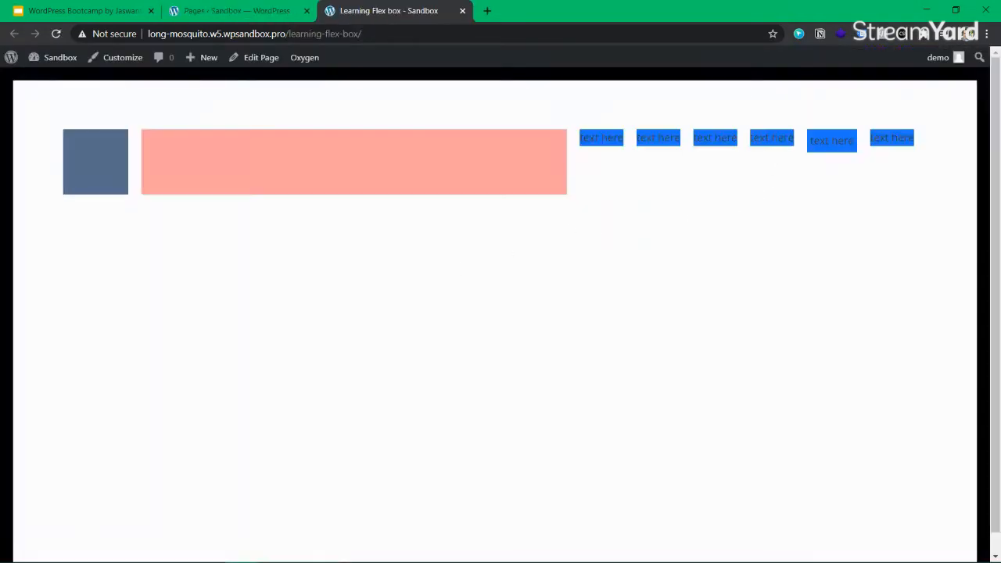
click(462, 10)
click(317, 324)
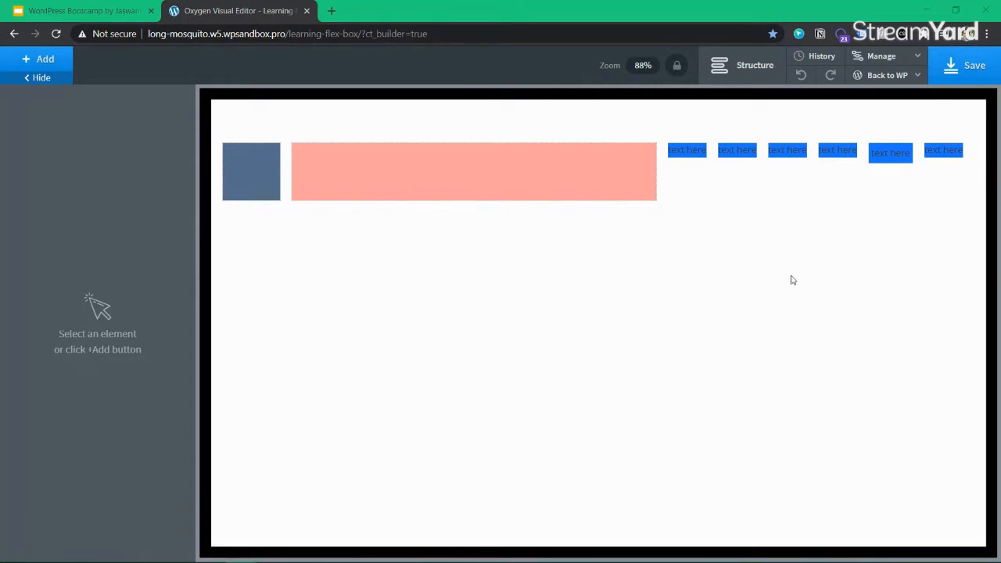
Show the Structure tree and check the blue-grey box's 100 px height in Size & Spacing
click(890, 153)
click(747, 65)
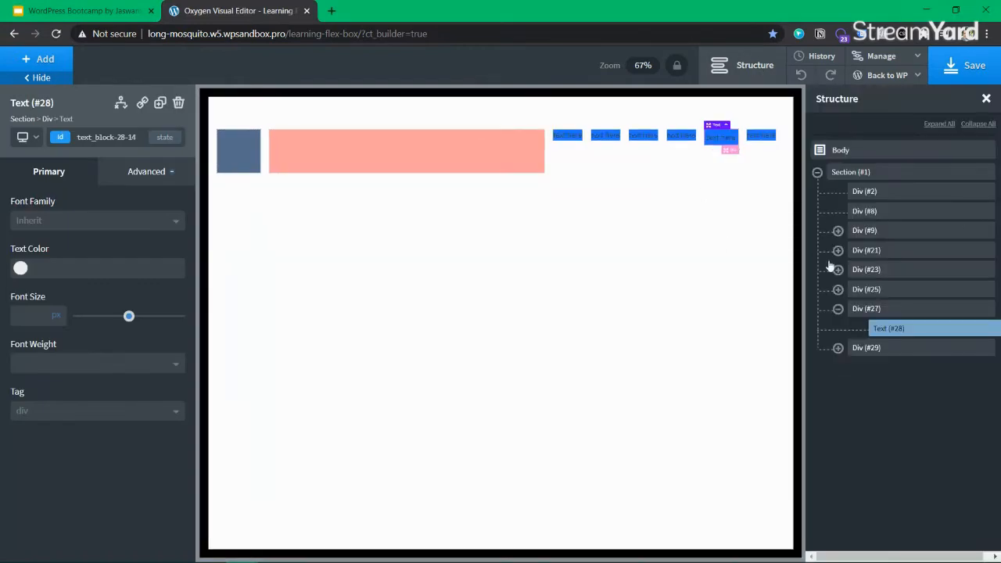
click(870, 230)
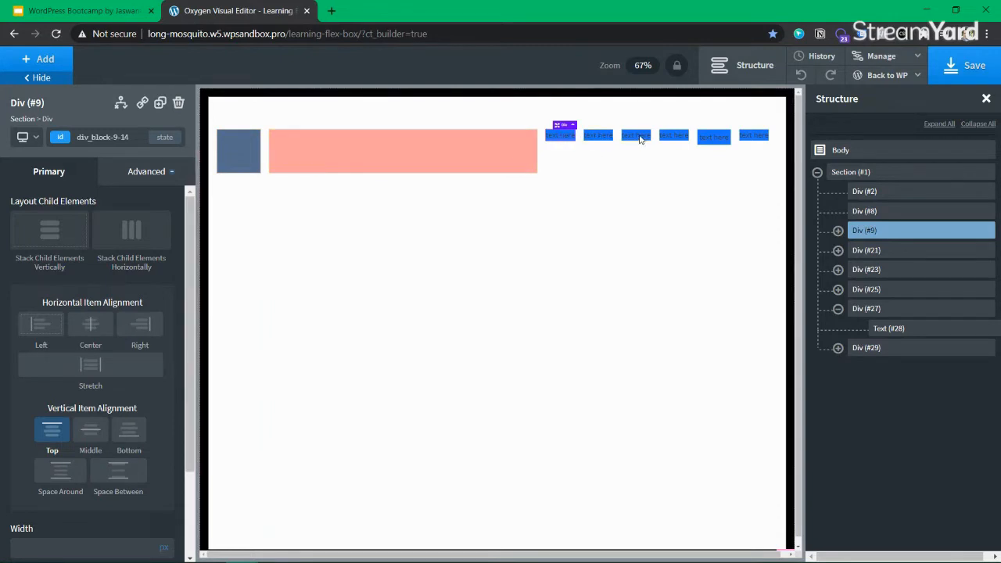
click(236, 160)
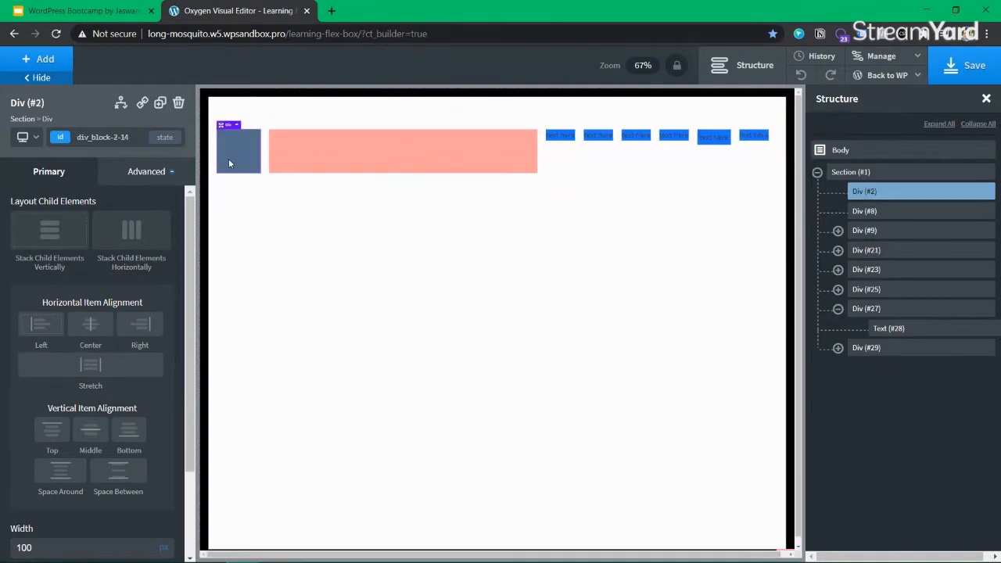
scroll(55, 367, down, 3)
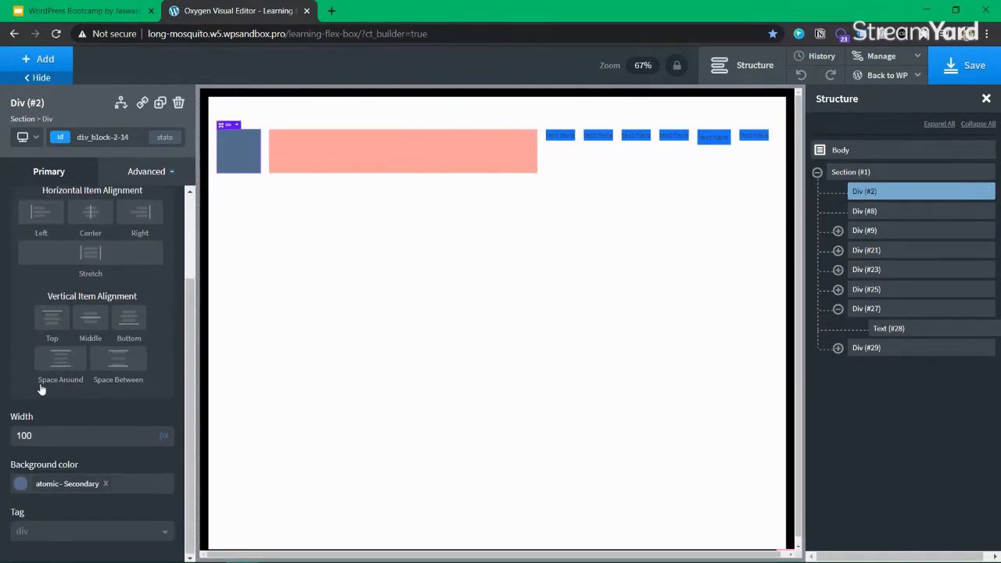
scroll(139, 216, up, 3)
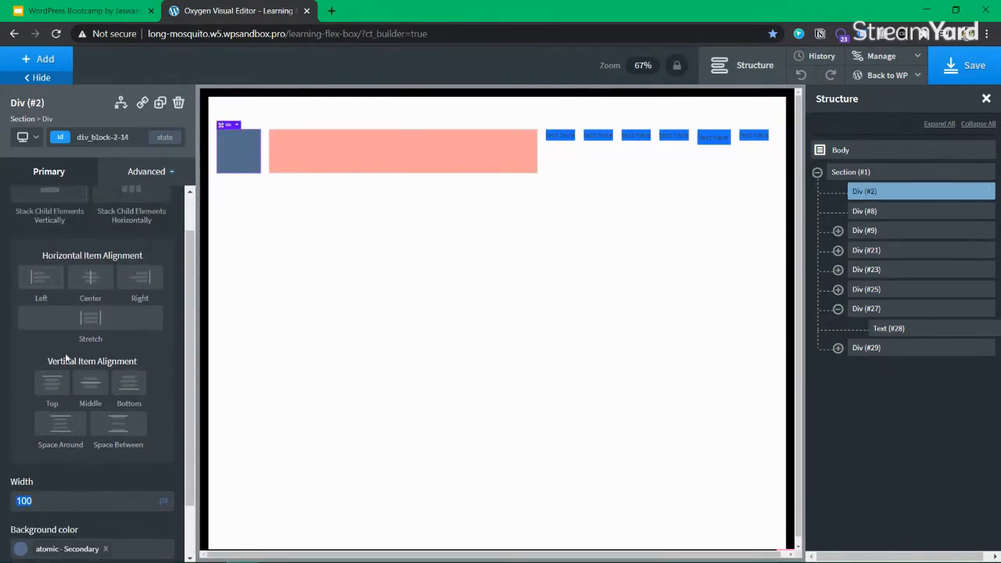
click(135, 171)
click(105, 244)
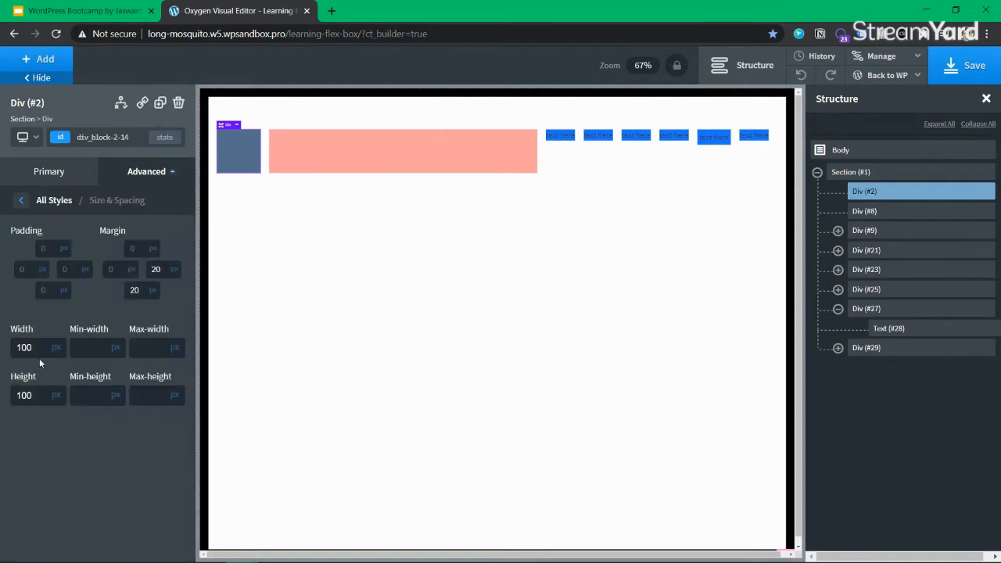
click(42, 395)
Check the salmon Div (#8)'s 100 px width and height in Size & Spacing
click(877, 216)
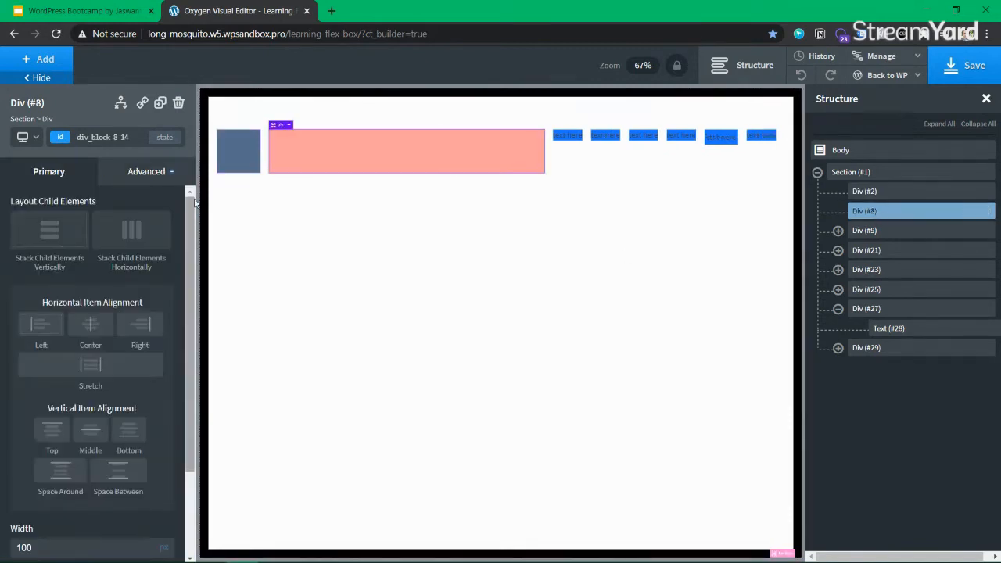
click(169, 174)
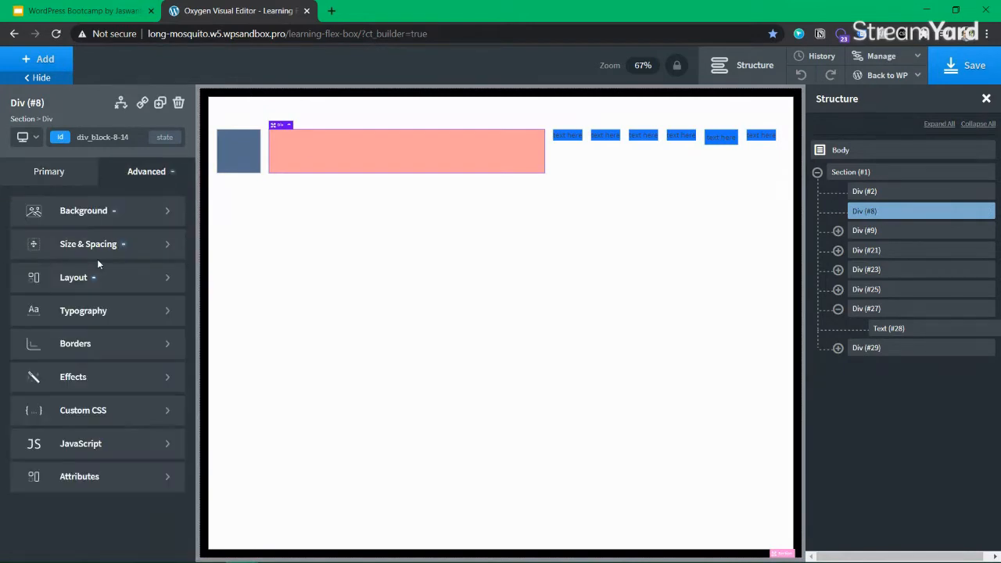
click(100, 244)
click(43, 348)
click(43, 391)
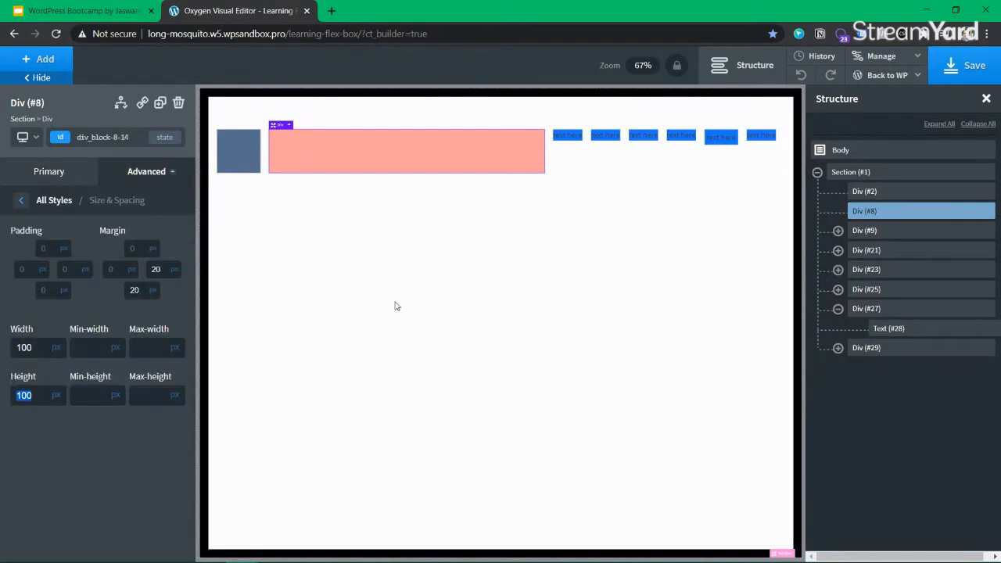
Reselect the blue-grey Div (#2) and start renaming it
click(892, 192)
click(881, 215)
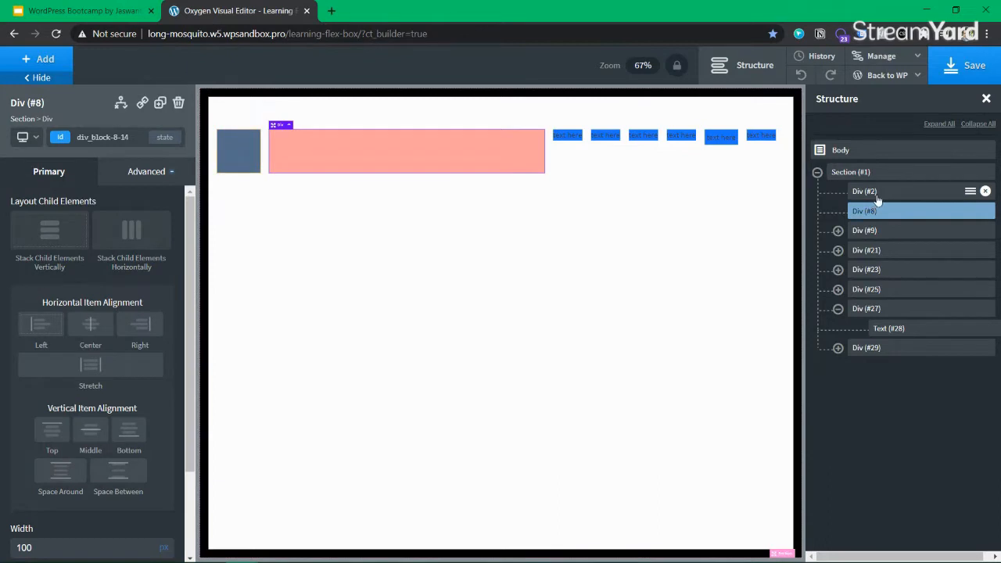
click(880, 198)
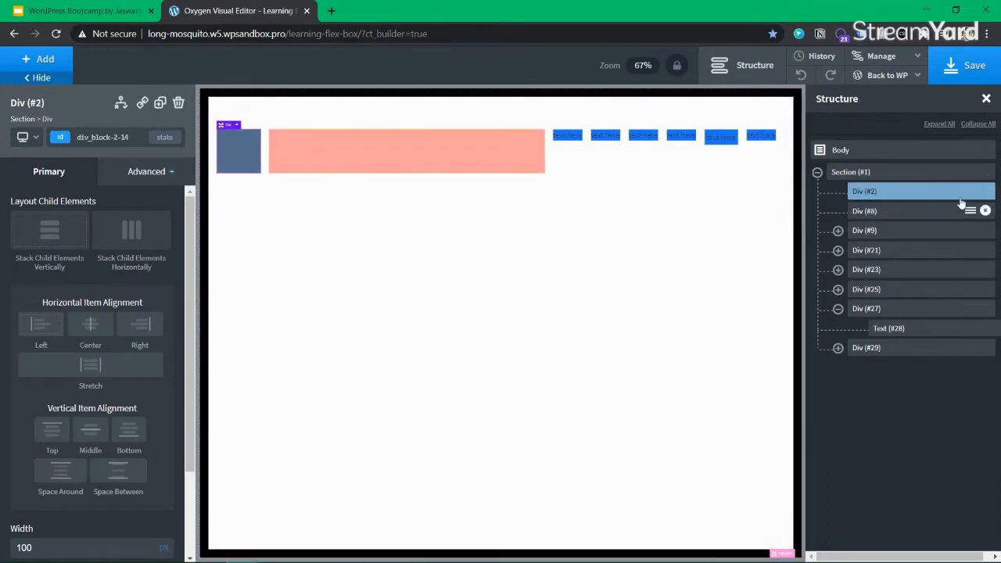
mouse_move(970, 193)
click(912, 272)
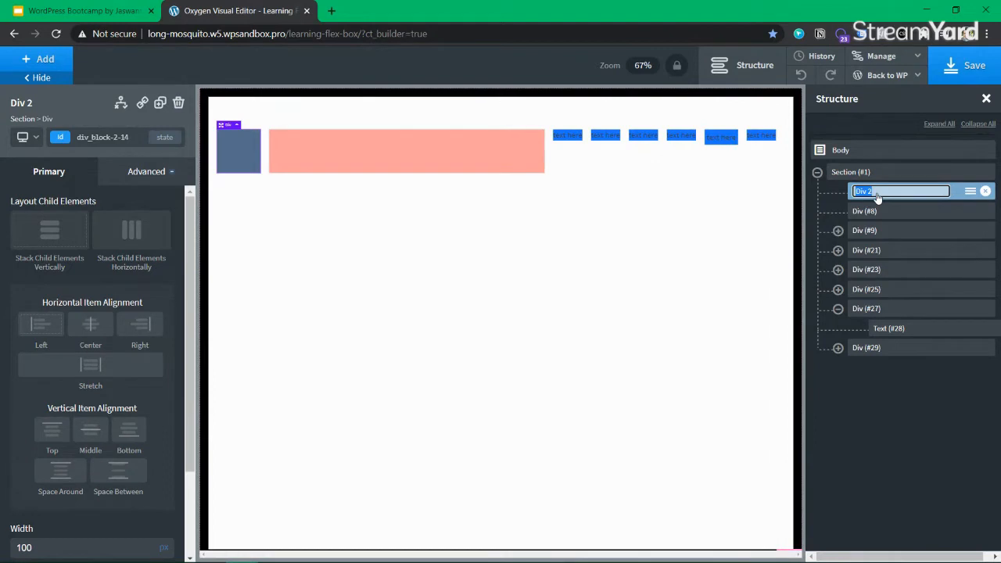
Name the blue-grey box 'bluegrey' after discarding 'lightblu'
text(lightblue)
double_click(877, 194)
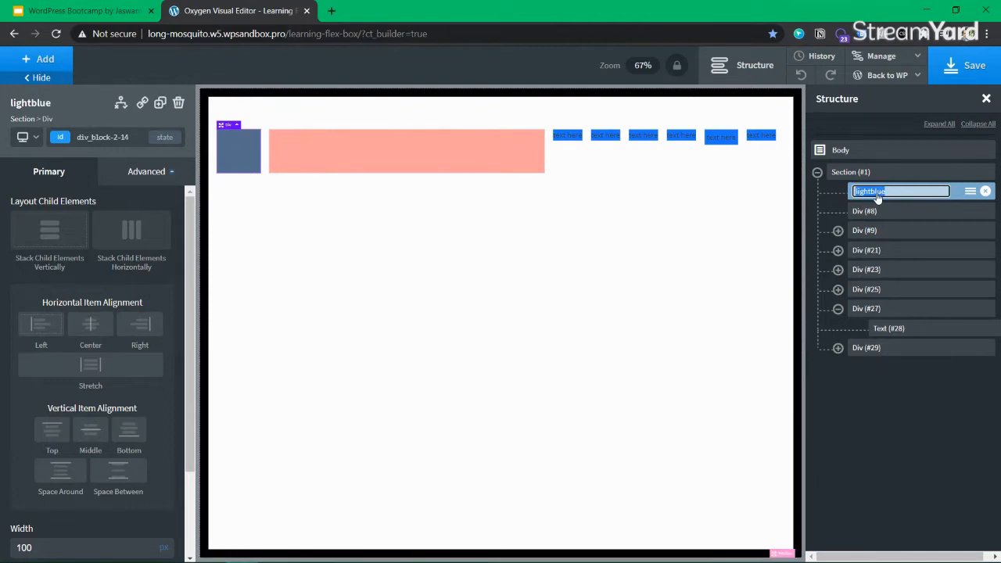
scroll(130, 401, down, 3)
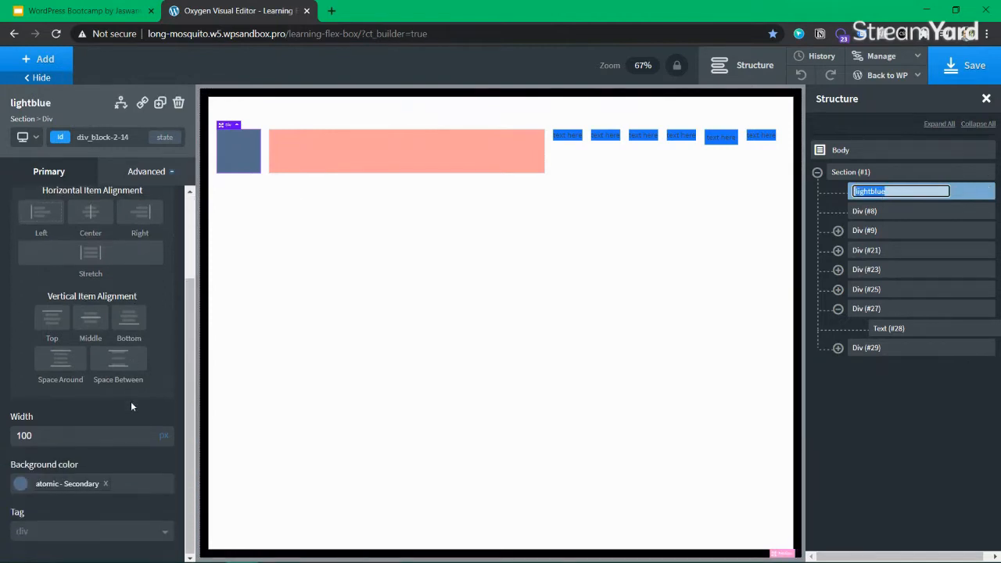
scroll(130, 402, up, 3)
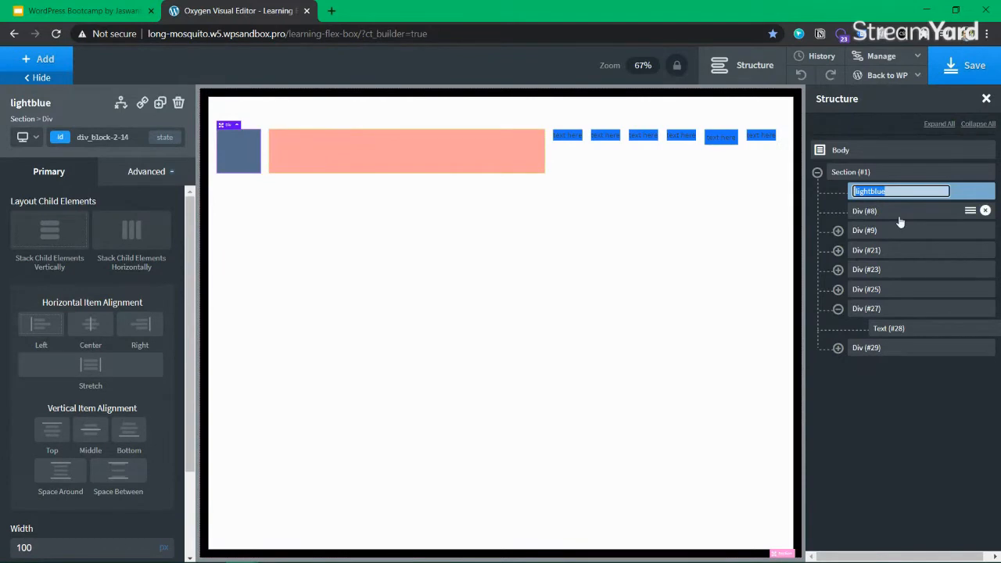
key(ctrl+z)
key(ctrl+z)
key(ctrl+z)
key(ctrl+z)
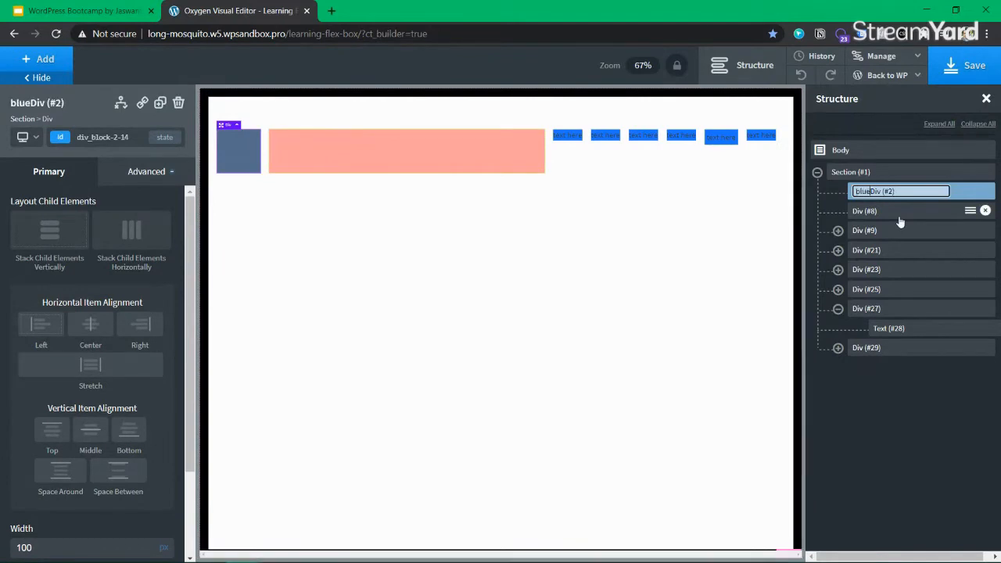
text(blueg)
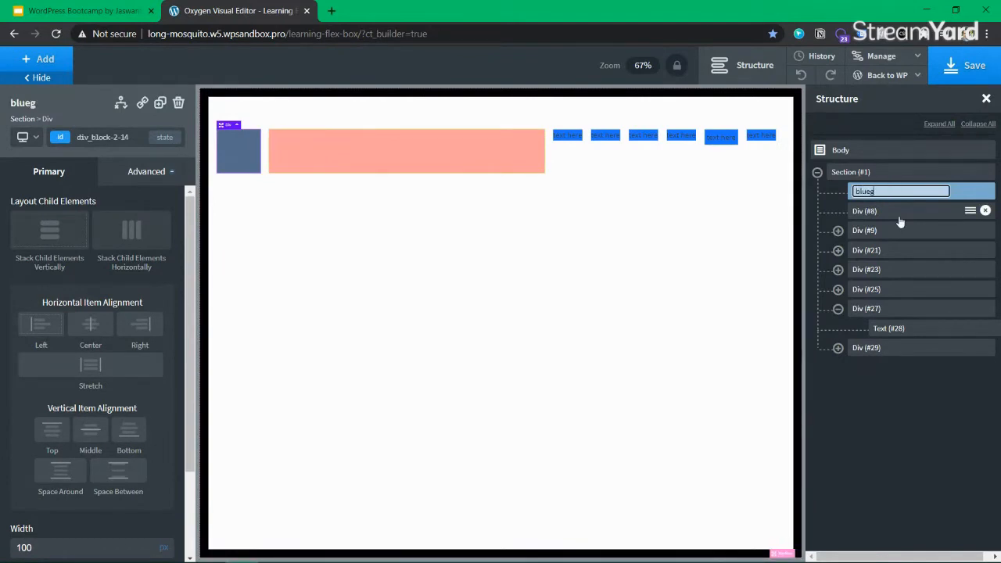
text(rey)
key(Return)
Rename the salmon Div (#8) to 'orangepink'
click(900, 217)
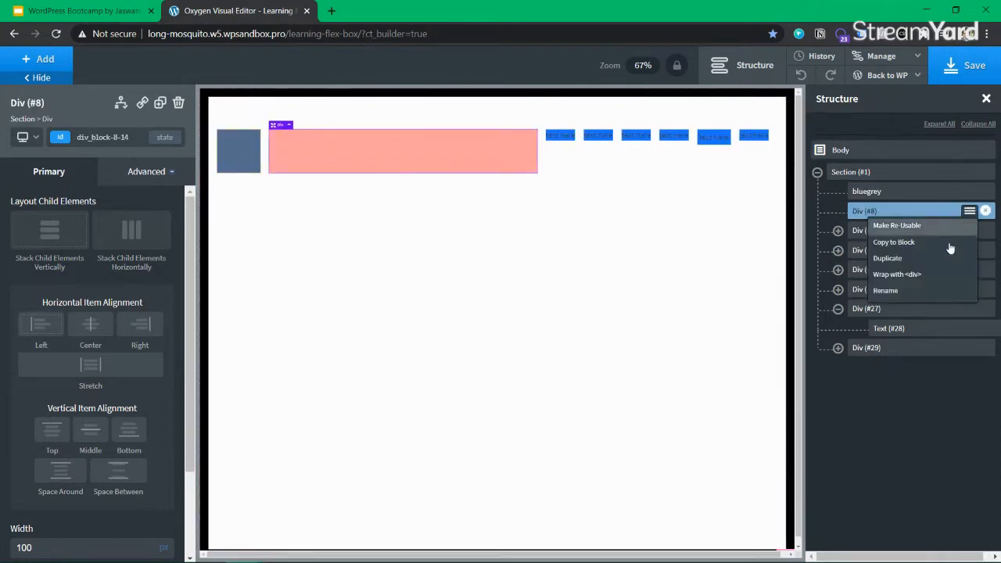
mouse_move(970, 211)
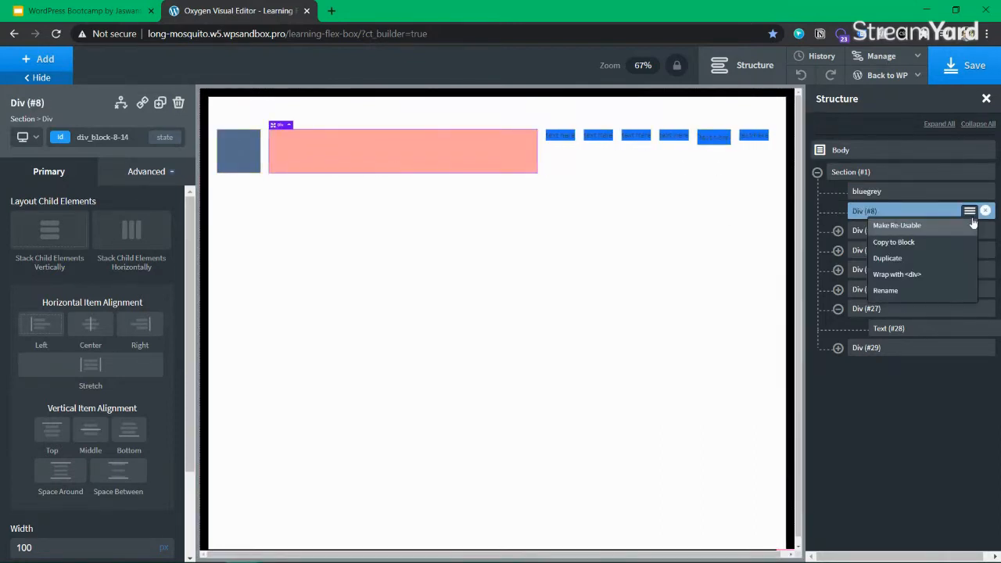
click(912, 290)
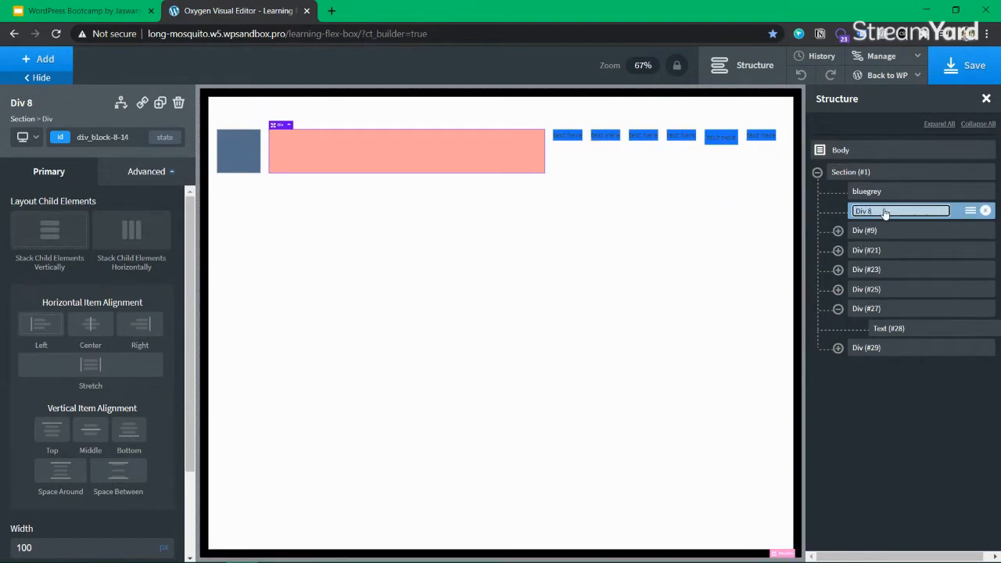
text(orangeo)
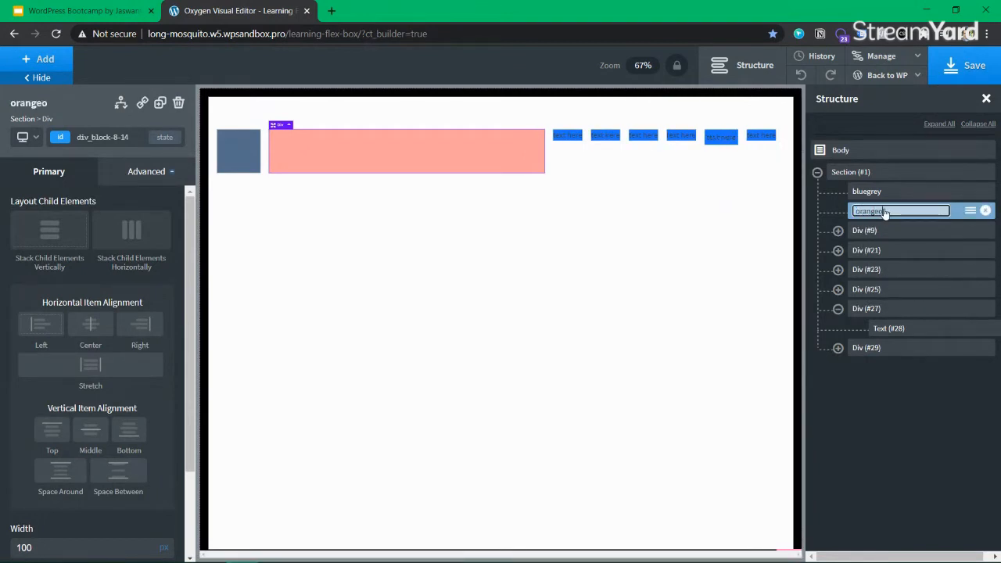
key(BackSpace)
text(pink)
key(Return)
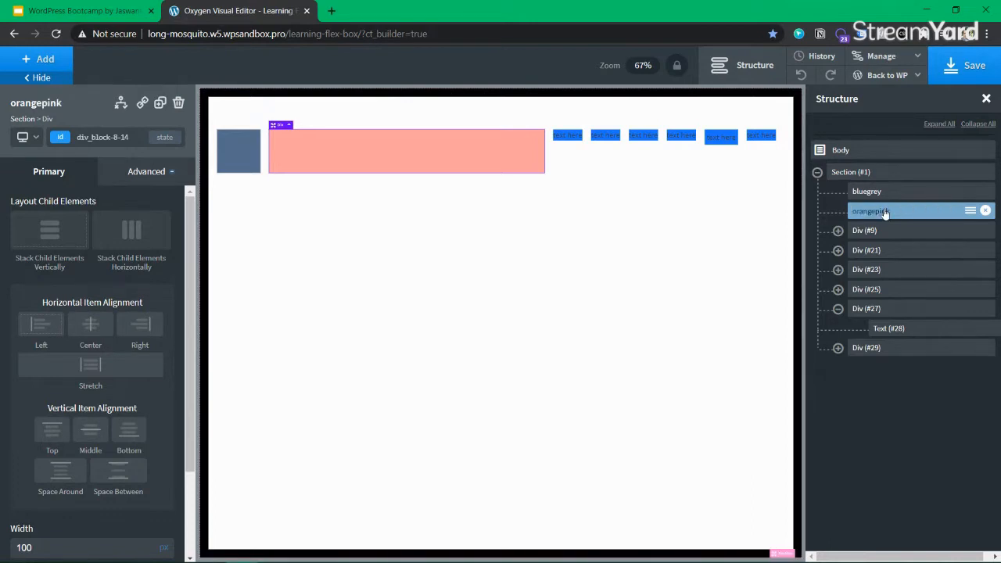
Switch the selection between the bluegrey and orangepink boxes, ending on orangepink
click(880, 195)
click(876, 214)
click(878, 197)
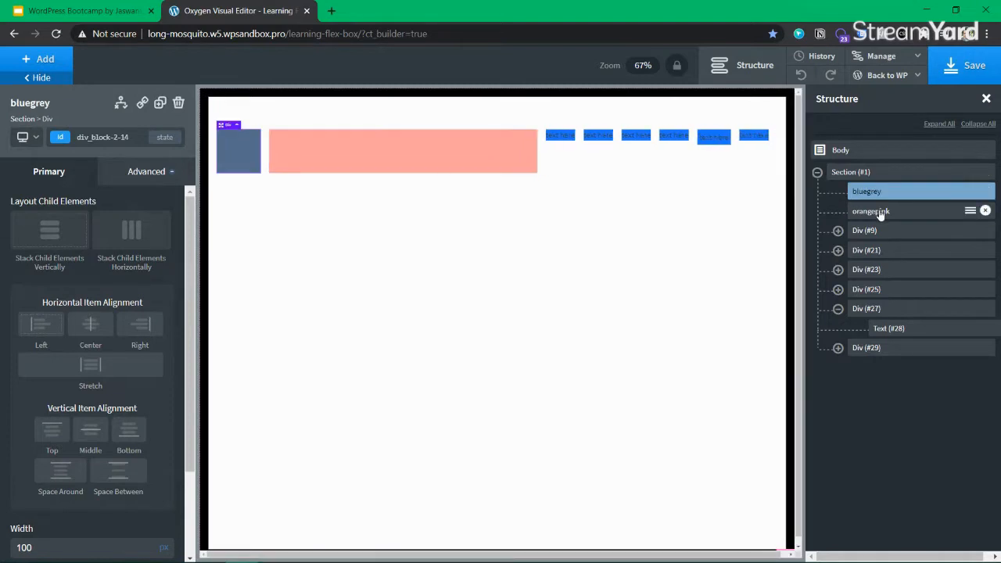
click(880, 212)
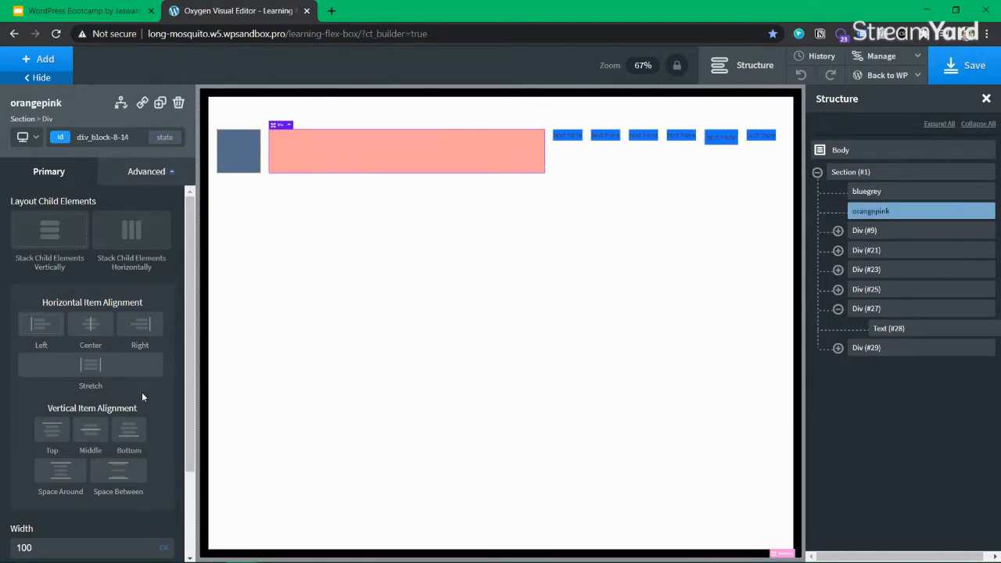
Open the orangepink box's Advanced Layout settings to reach the Flexbox Child Controls
scroll(145, 397, down, 2)
scroll(101, 415, up, 3)
click(136, 174)
click(110, 242)
click(54, 201)
click(47, 277)
scroll(103, 361, down, 6)
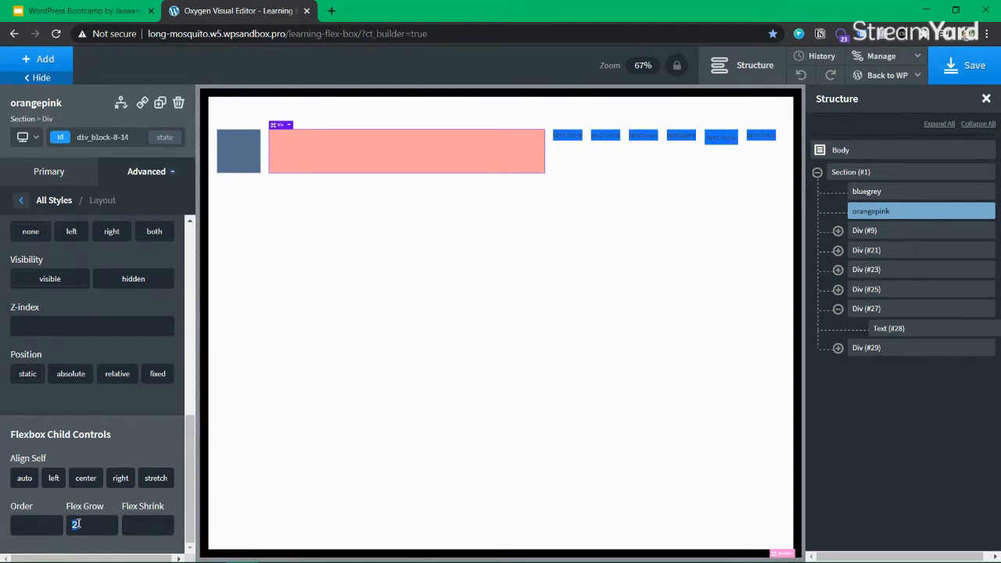
Try Flex Grow values 0, 1, 2 and 3 on the orangepink box
text(0)
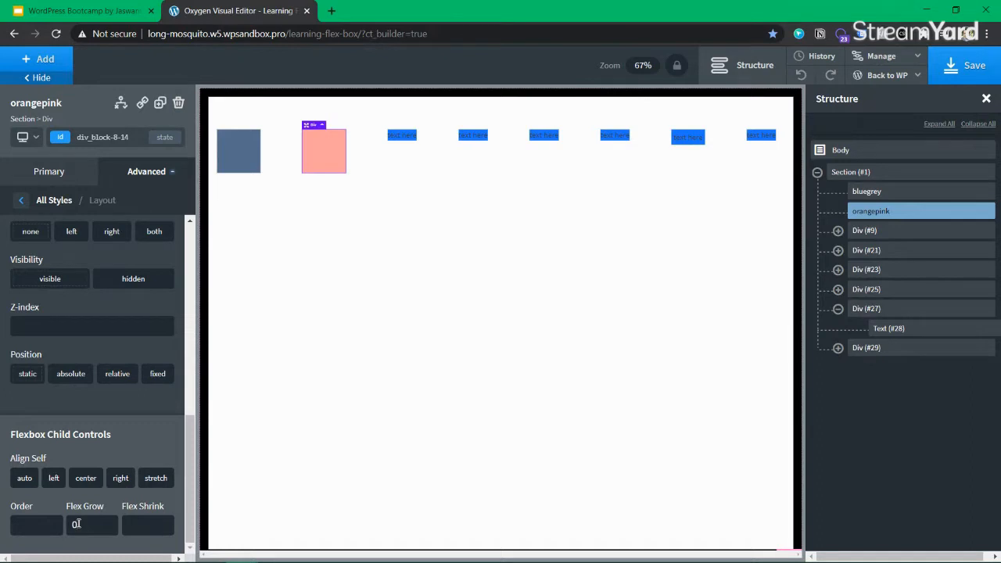
key(BackSpace)
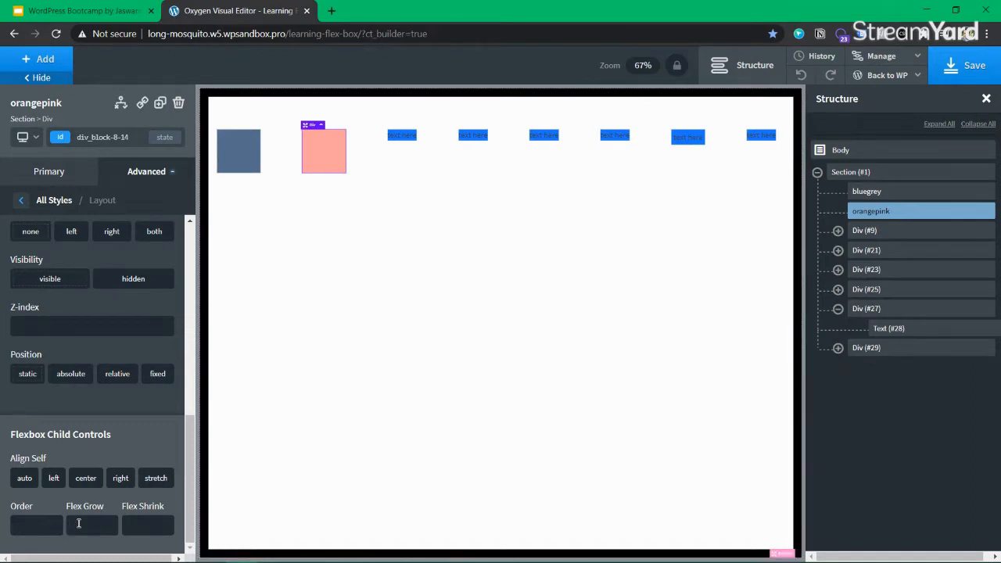
text(1)
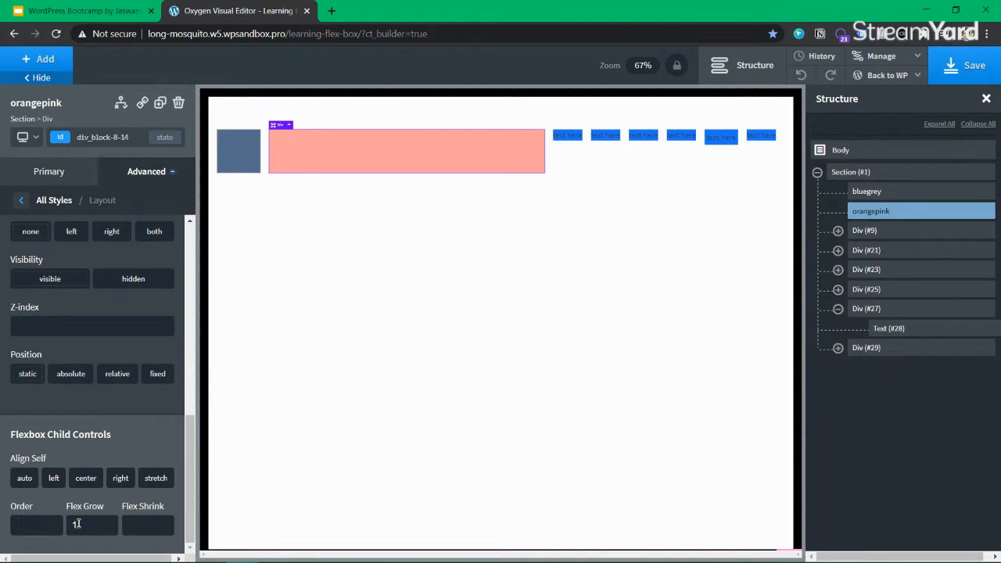
key(BackSpace)
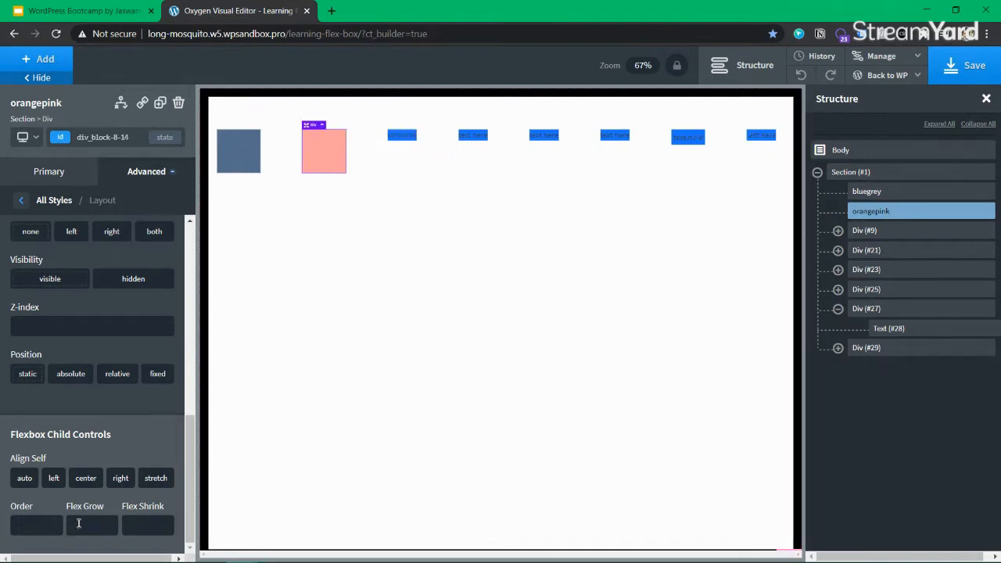
text(2)
key(BackSpace)
text(3)
Try Flex Grow 4 and 5, settle on 2, and save the page
key(BackSpace)
text(4)
key(BackSpace)
text(5)
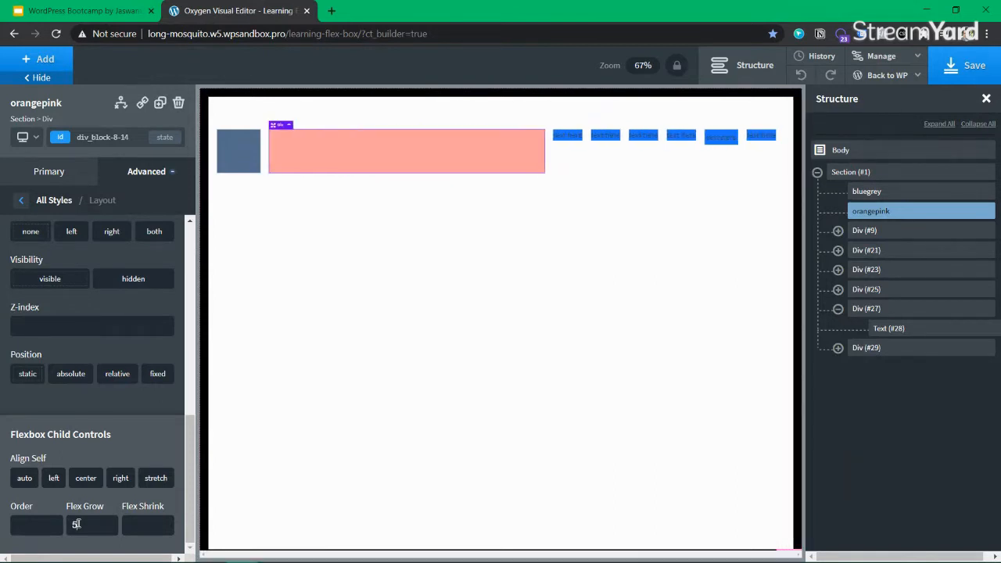
key(BackSpace)
text(2)
click(964, 67)
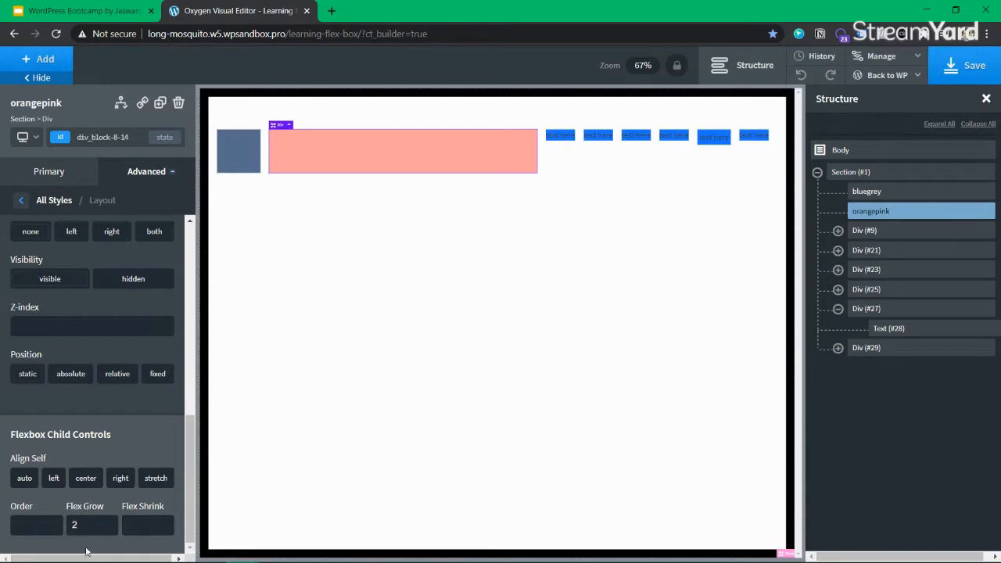
Save the page and open its front end via Back to WP > Frontend
click(979, 71)
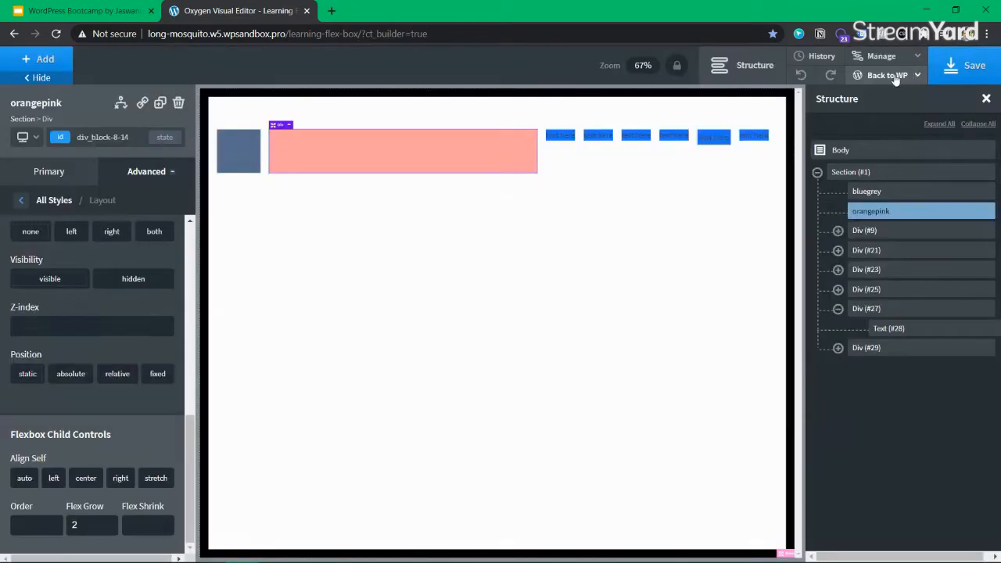
mouse_move(886, 75)
click(878, 117)
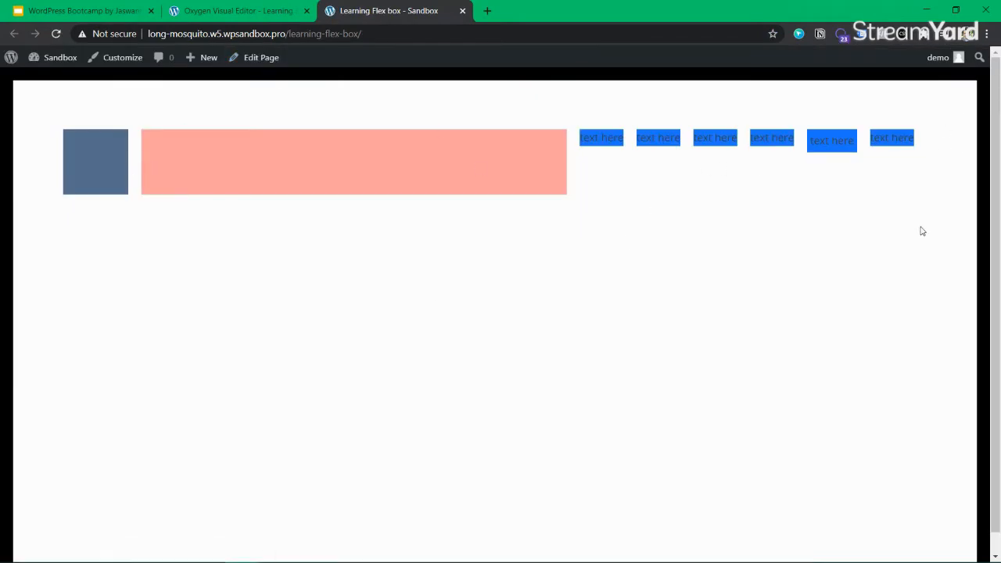
Duplicate the front-end page tab and return to the Oxygen editor tab
click(229, 12)
click(402, 16)
right_click(401, 15)
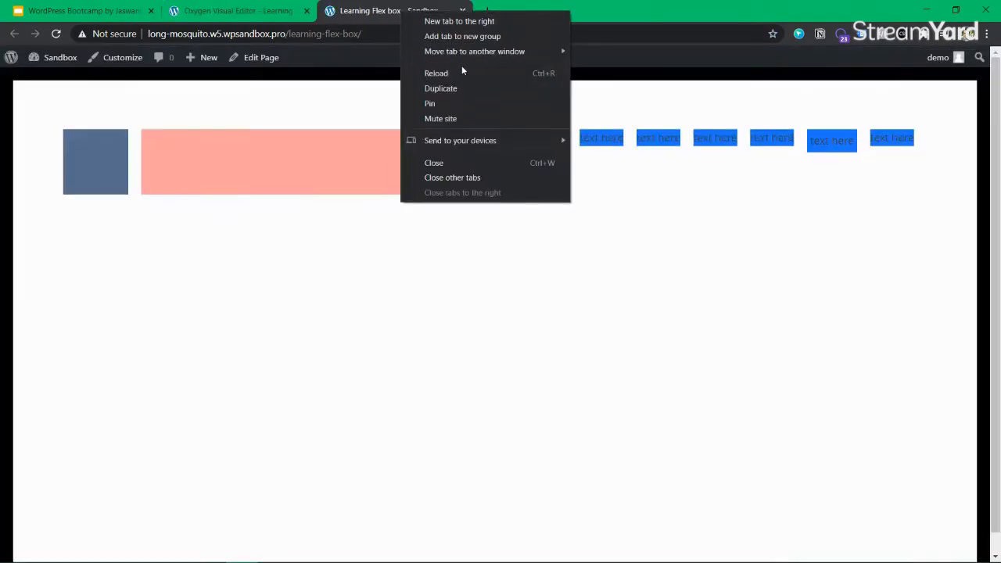
click(438, 88)
click(235, 11)
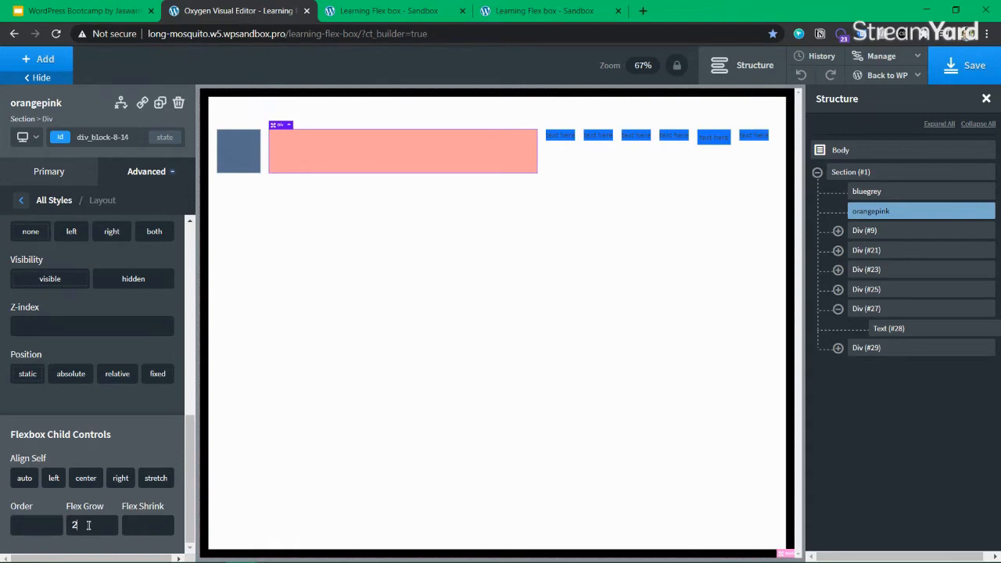
Set the orangepink box's Flex Grow to 1, save, and reload the live page to compare
text(1)
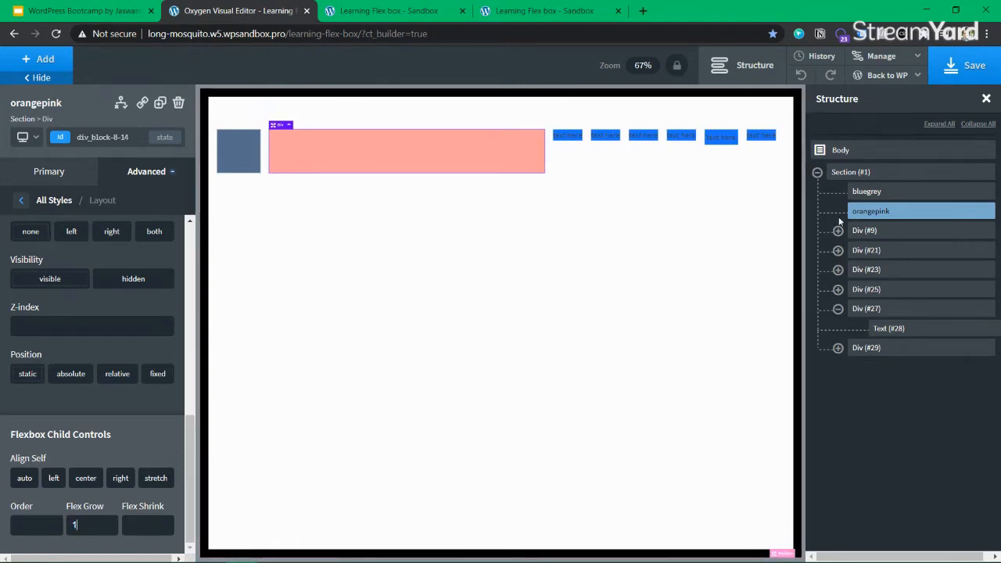
click(974, 69)
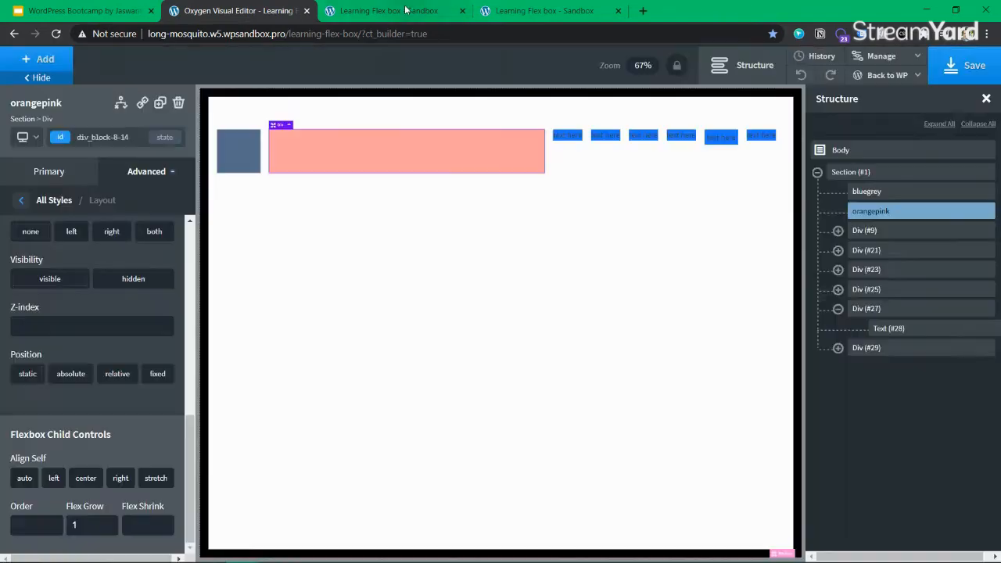
click(389, 11)
click(56, 34)
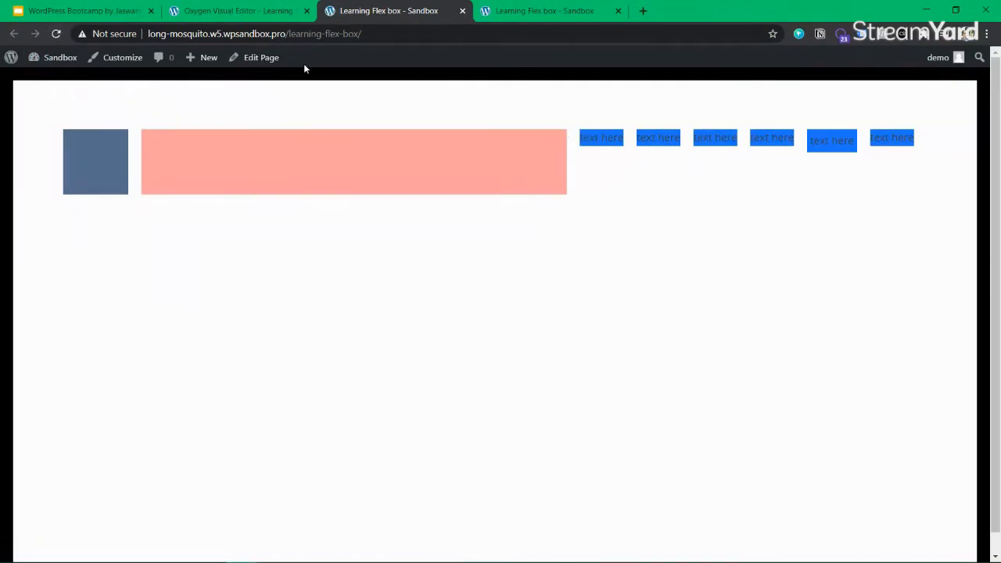
click(239, 11)
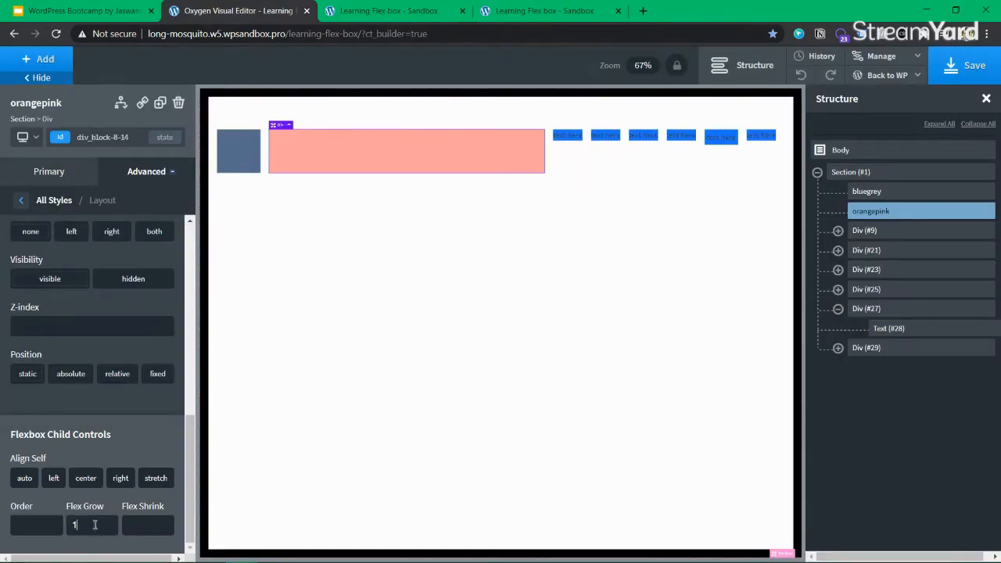
Clear Flex Grow and try Flex Shrink values 3 and 1 on the orangepink box
key(BackSpace)
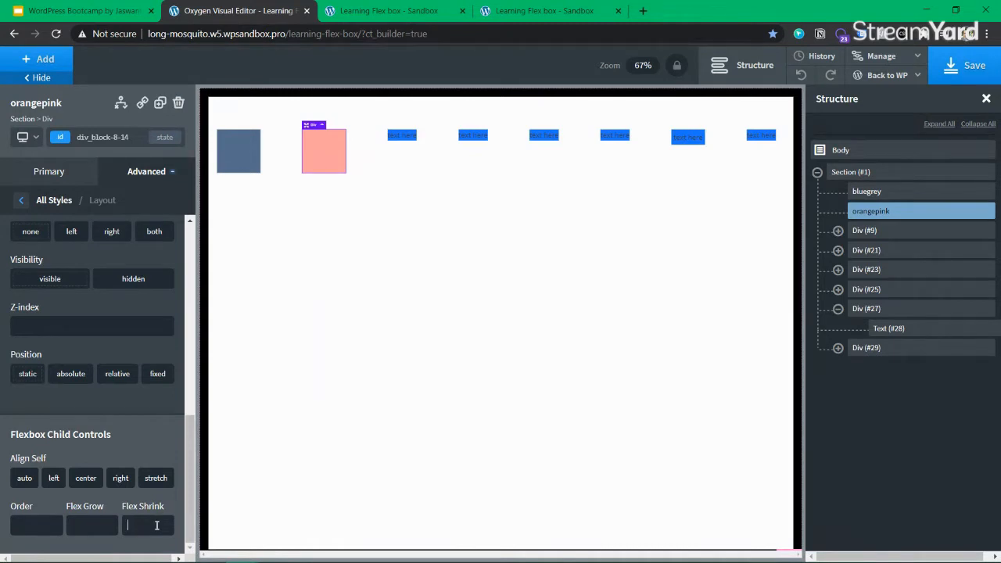
key(BackSpace)
text(3)
key(BackSpace)
text(1)
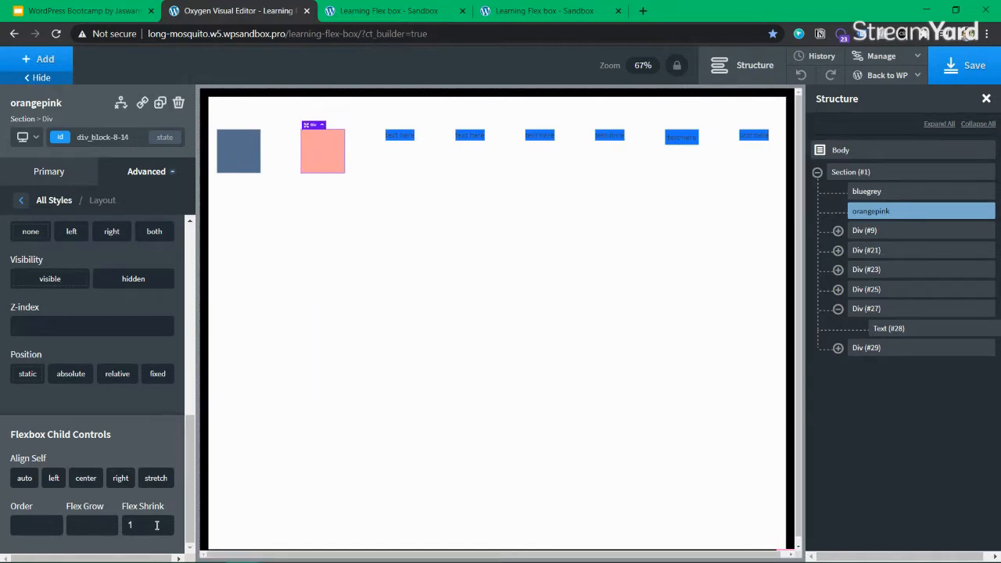
click(818, 172)
click(818, 172)
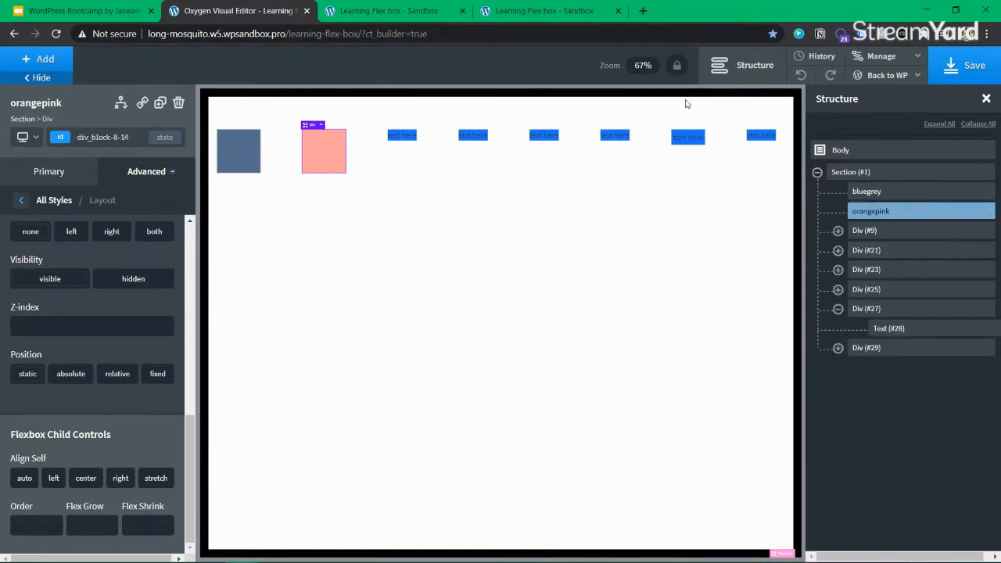
Select each of the six text items and their containers, ending on Text (#28)
click(694, 140)
click(402, 136)
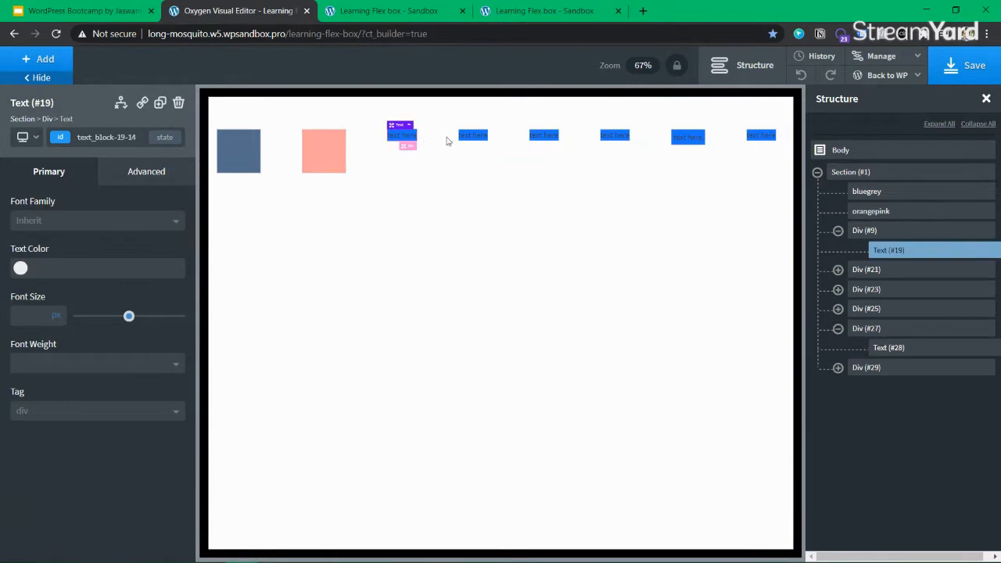
click(472, 136)
click(542, 136)
click(622, 137)
click(688, 137)
click(762, 137)
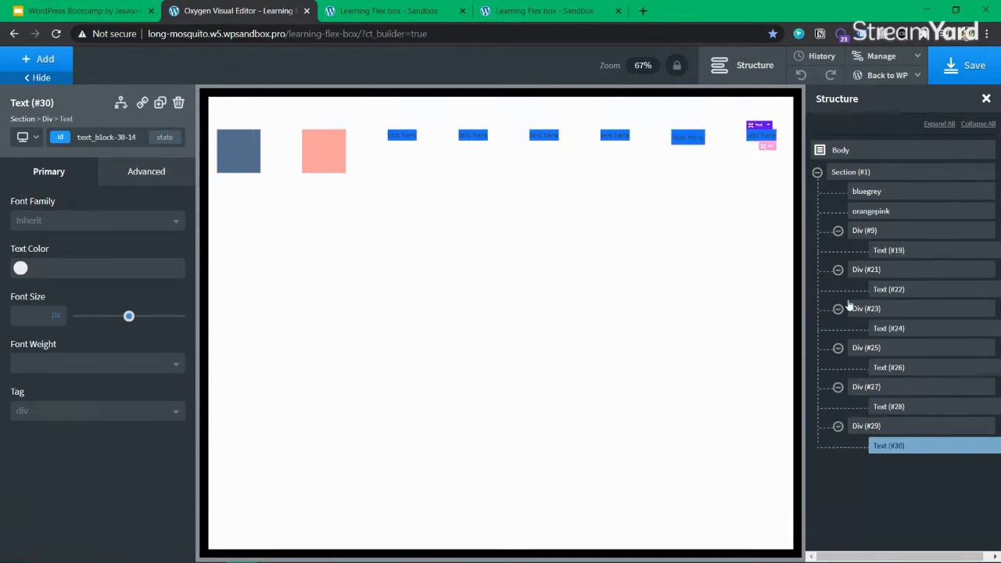
click(927, 387)
click(874, 428)
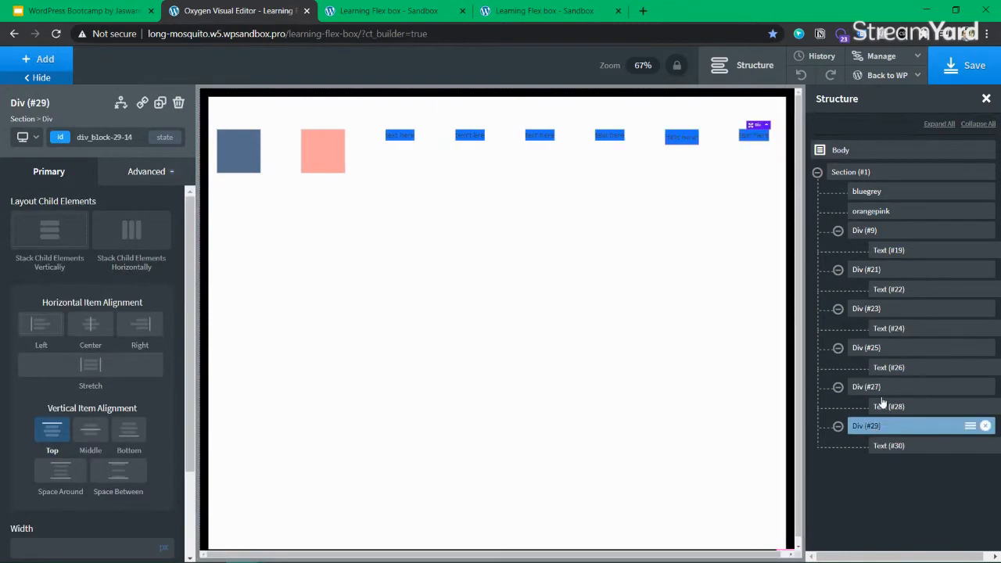
click(694, 141)
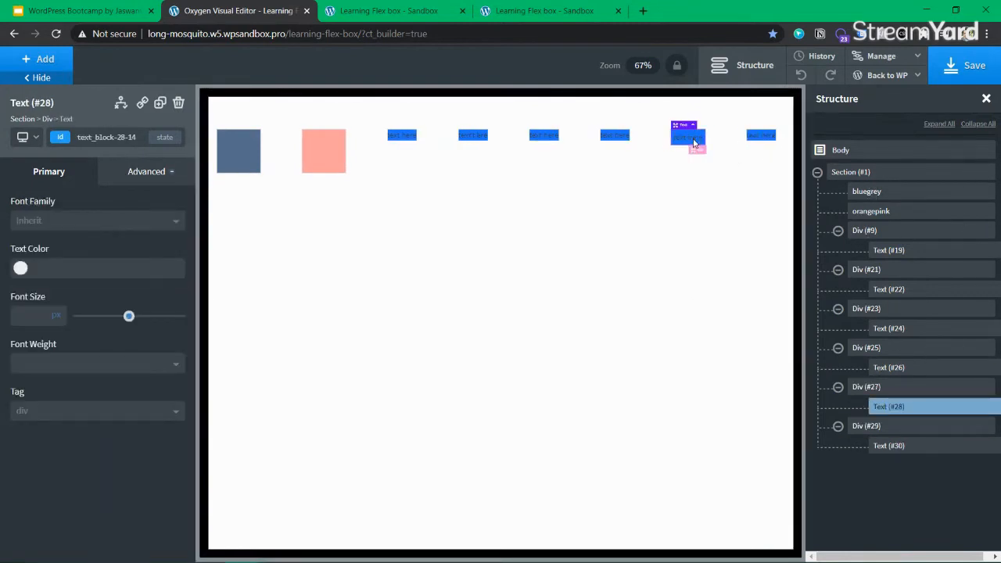
Review Text (#28)'s 5 px padding on each side in Size & Spacing
click(146, 171)
click(96, 247)
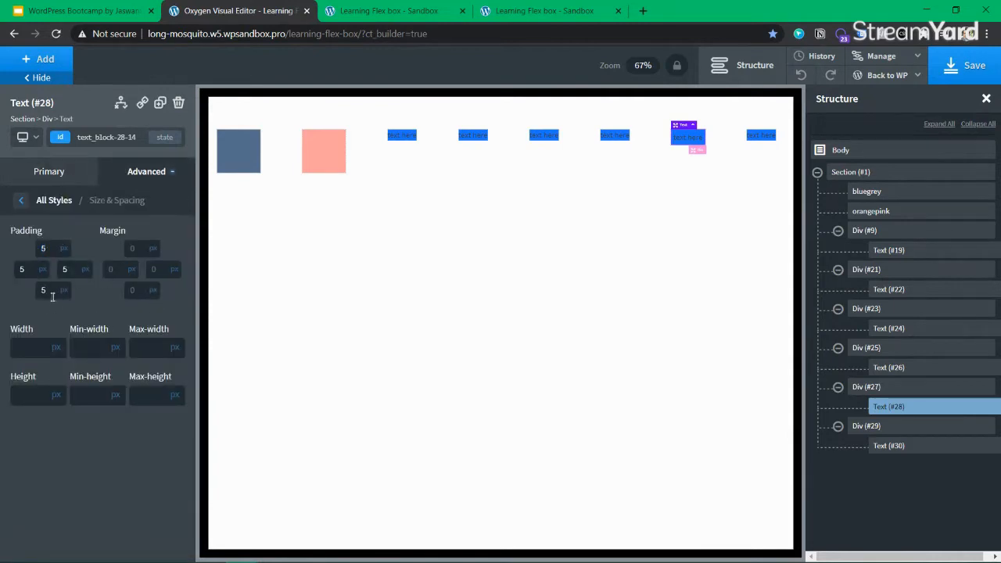
click(49, 289)
click(76, 269)
click(57, 248)
click(28, 269)
click(73, 271)
click(47, 291)
click(66, 272)
click(46, 249)
Try a 10 px padding value on Text (#28) and save the page
text(10)
click(966, 72)
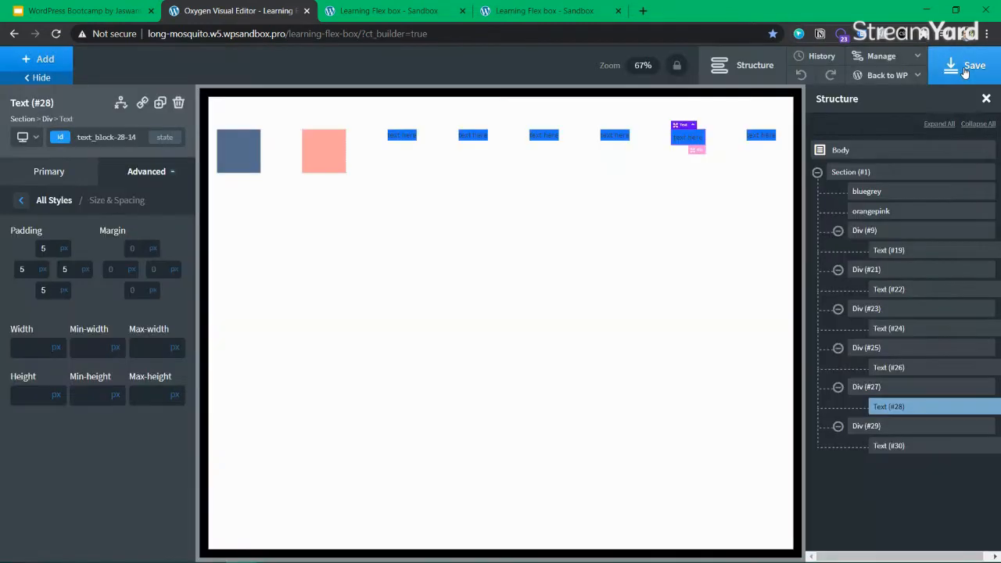
click(125, 170)
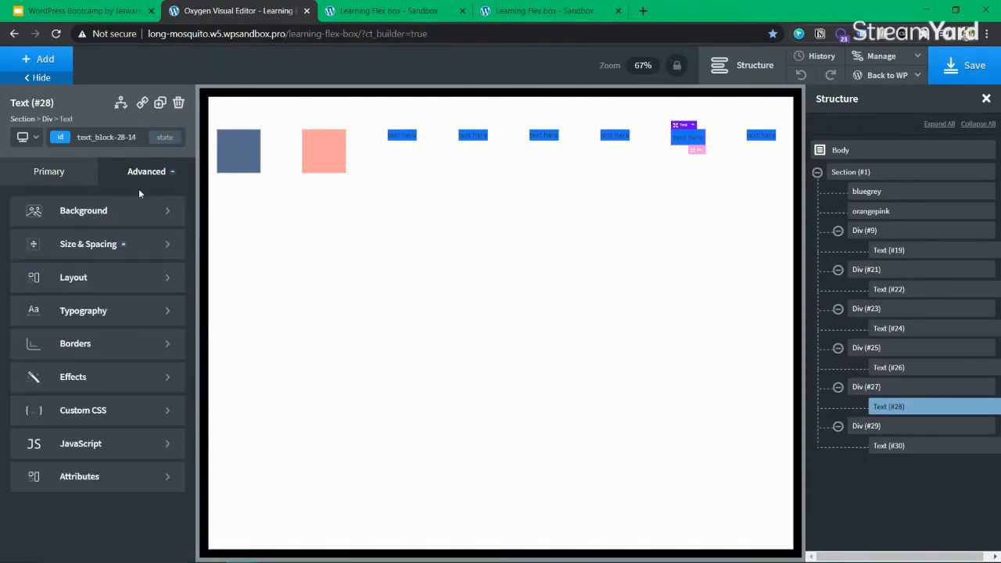
Set Text (#28) to display flex and change its Flex Shrink from 1 to 0
click(81, 284)
click(23, 250)
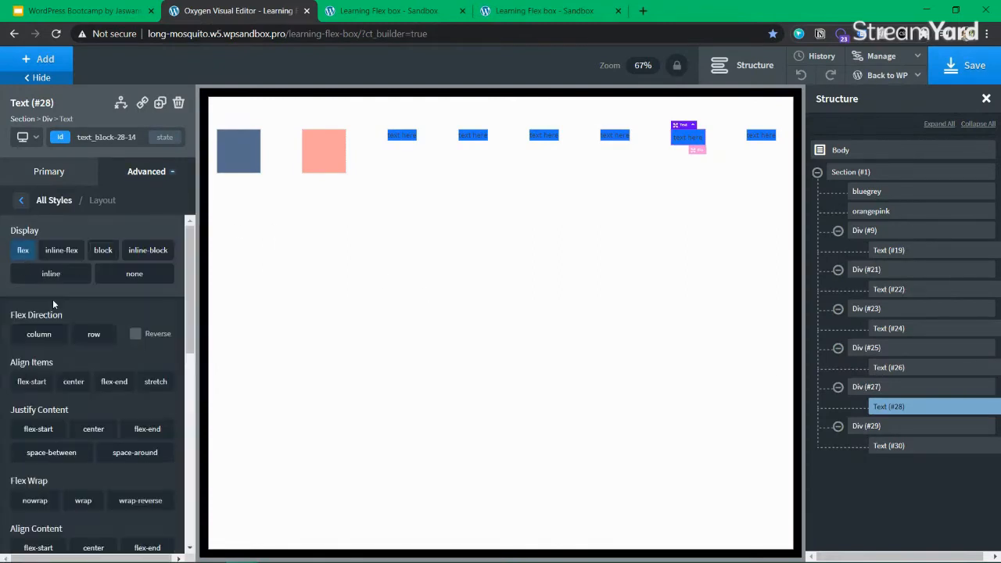
scroll(47, 313, down, 6)
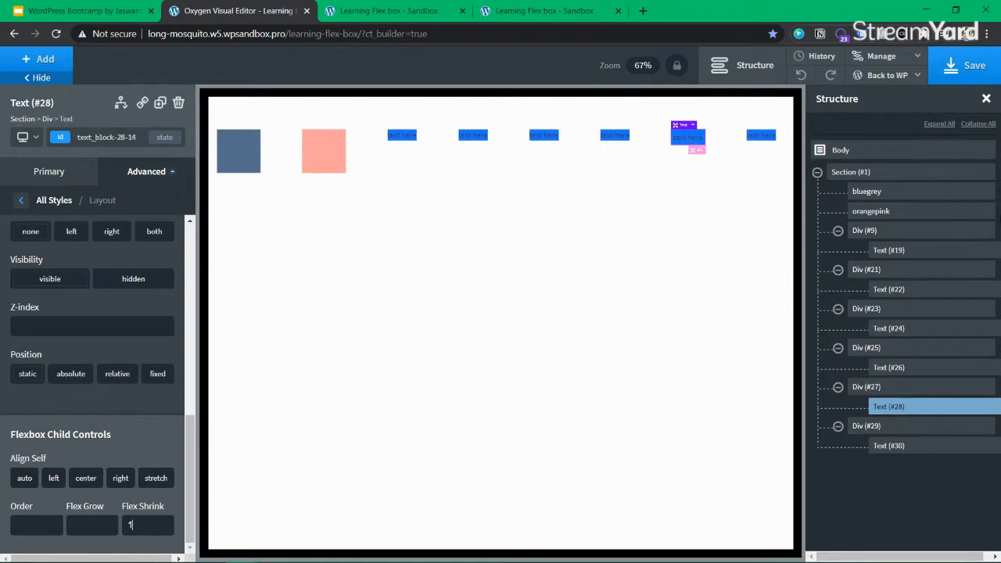
double_click(163, 522)
text(0)
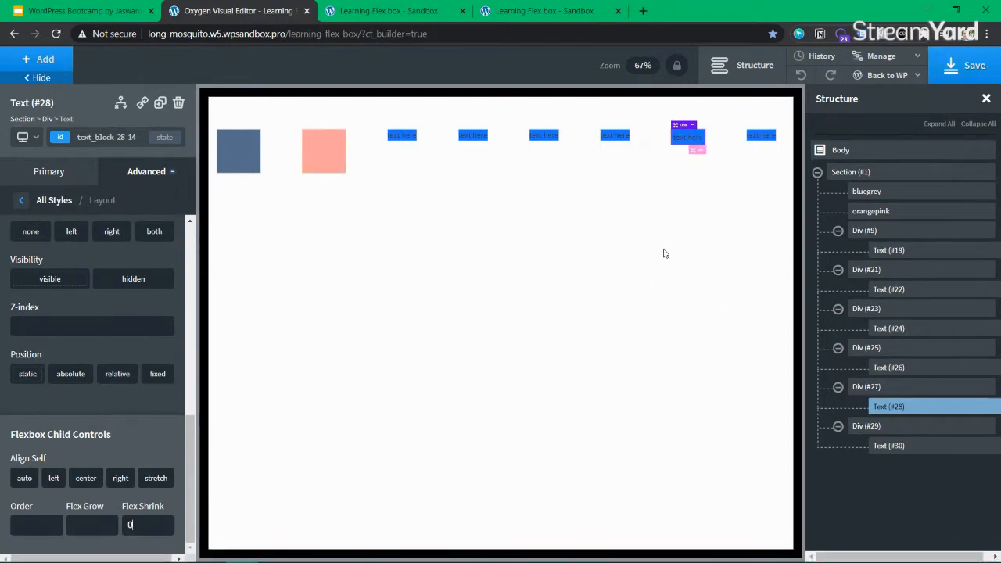
Save the page and reload the live Learning Flex box tab
click(973, 66)
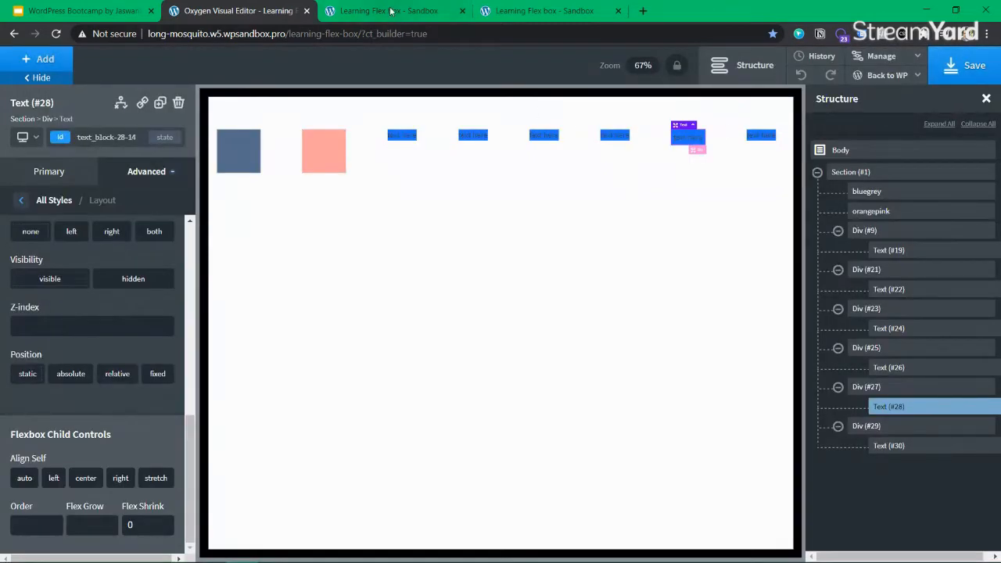
click(390, 10)
click(55, 33)
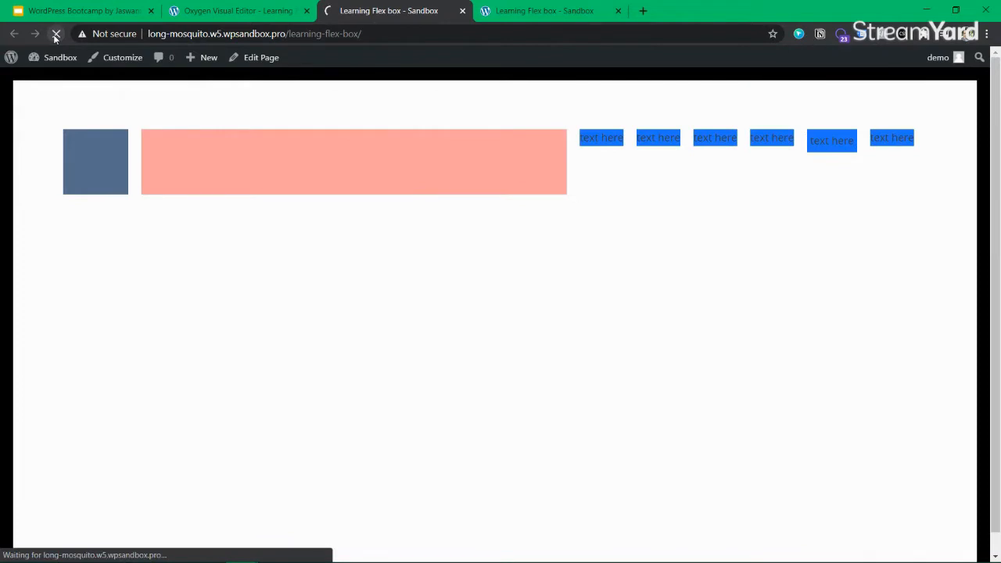
Inspect the fifth text box in DevTools, revealing text_block-28-14 with flex-shrink: 0
drag(803, 140, 778, 139)
triple_click(779, 140)
triple_click(782, 140)
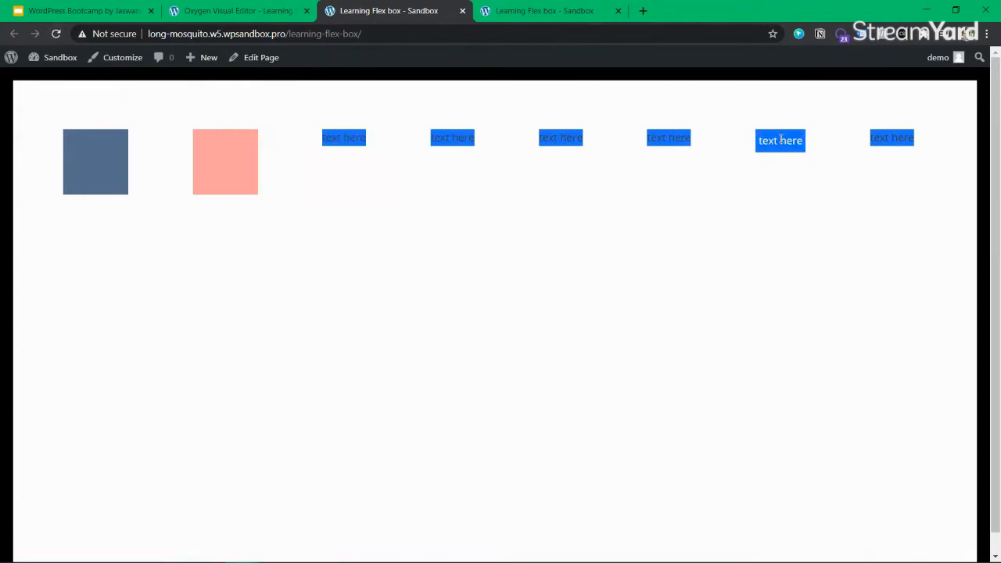
right_click(781, 140)
click(827, 245)
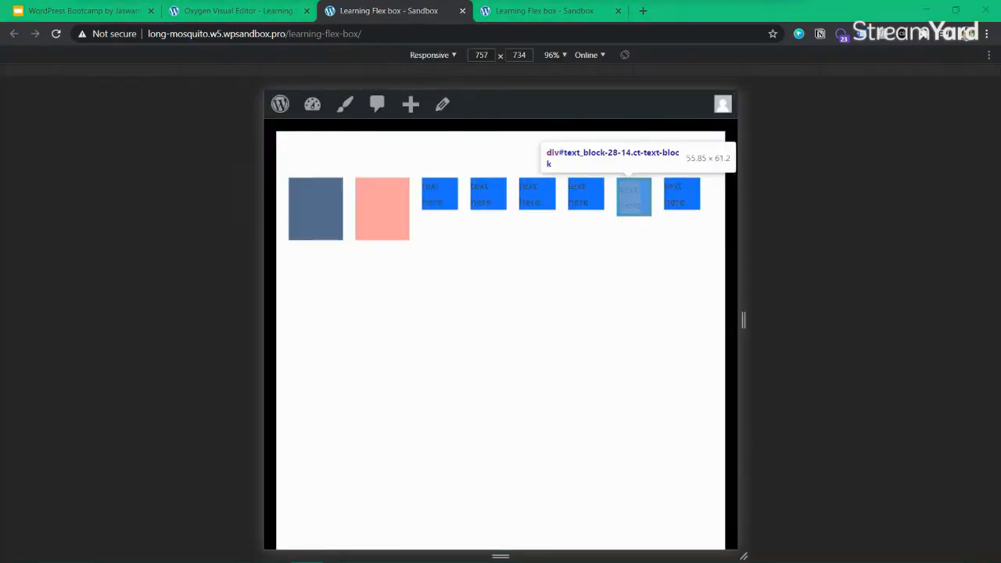
drag(563, 0, 662, 266)
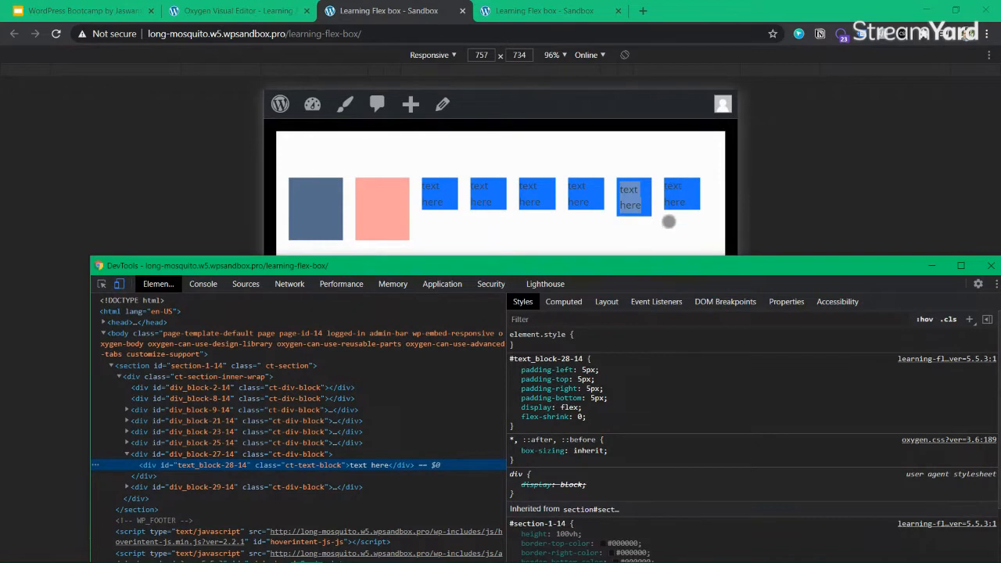
Bring DevTools forward and inspect div_block-27-14, then text_block-28-14's style rules
click(636, 205)
click(636, 205)
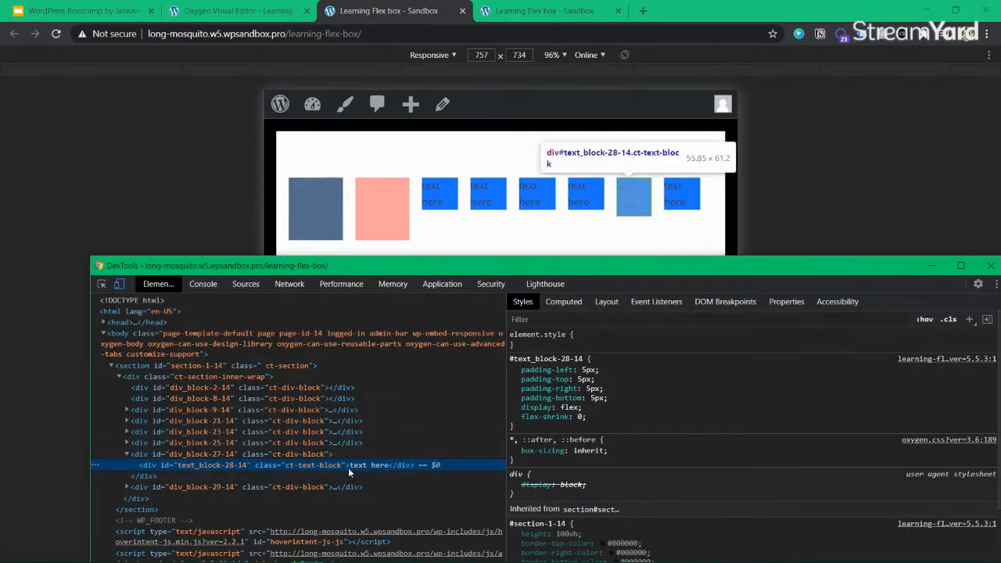
click(277, 455)
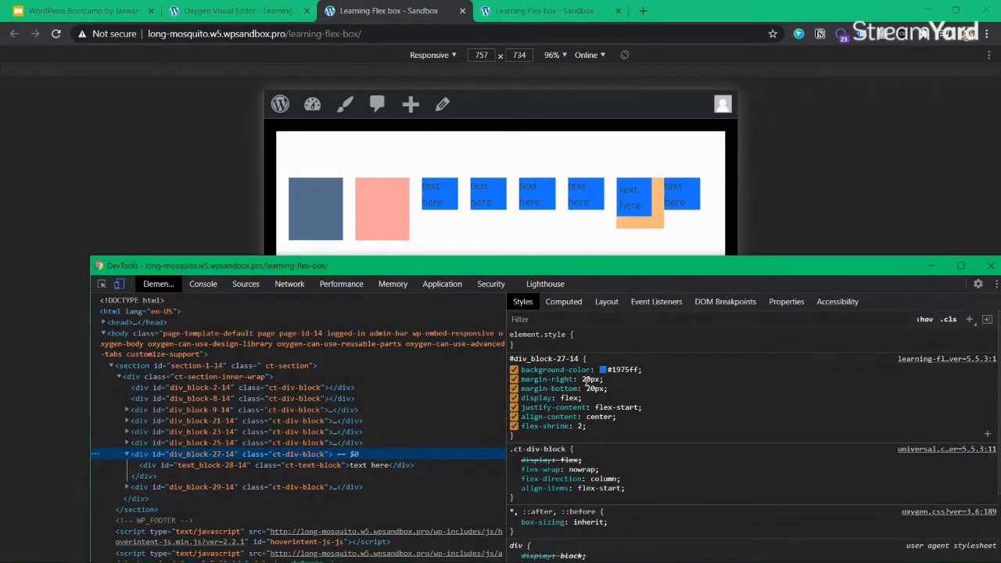
click(186, 463)
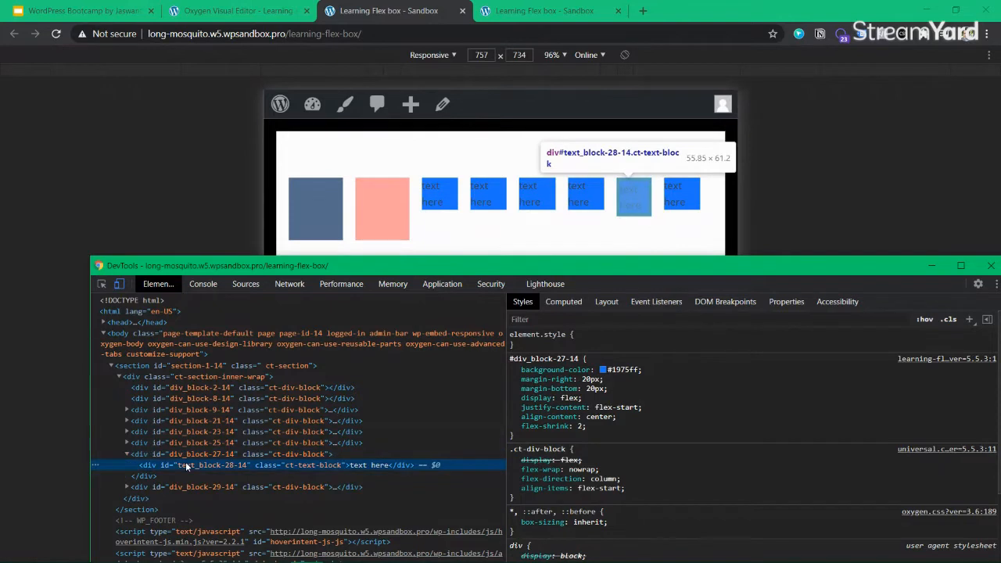
Toggle the text block's four padding declarations off, then back on
click(514, 369)
click(514, 389)
click(514, 379)
click(514, 398)
click(514, 398)
click(514, 389)
click(514, 379)
click(514, 370)
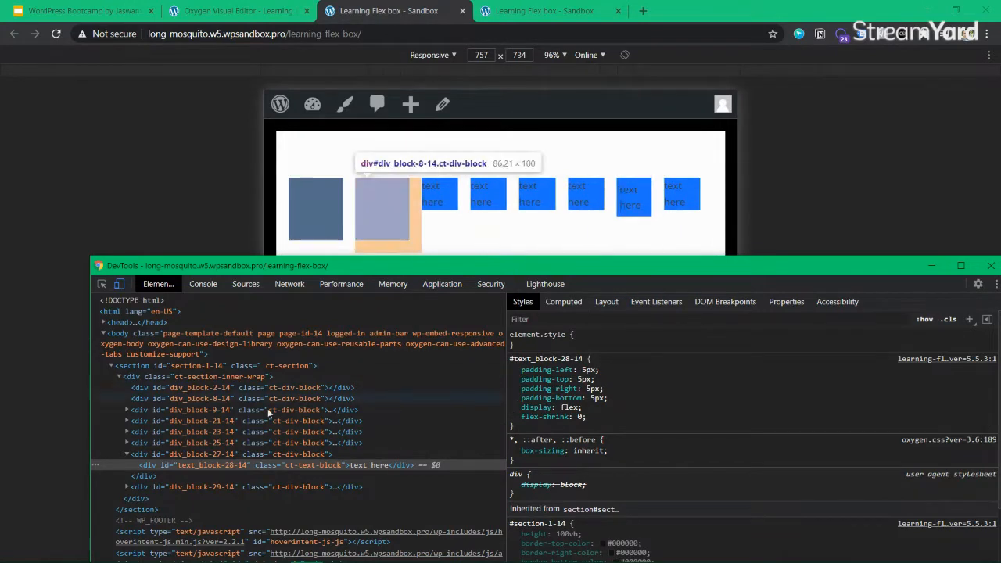
Compare text_block-28-14's flex-shrink 0 with parent div_block-27-14's flex-shrink 2, then return to Oxygen
click(224, 455)
click(230, 463)
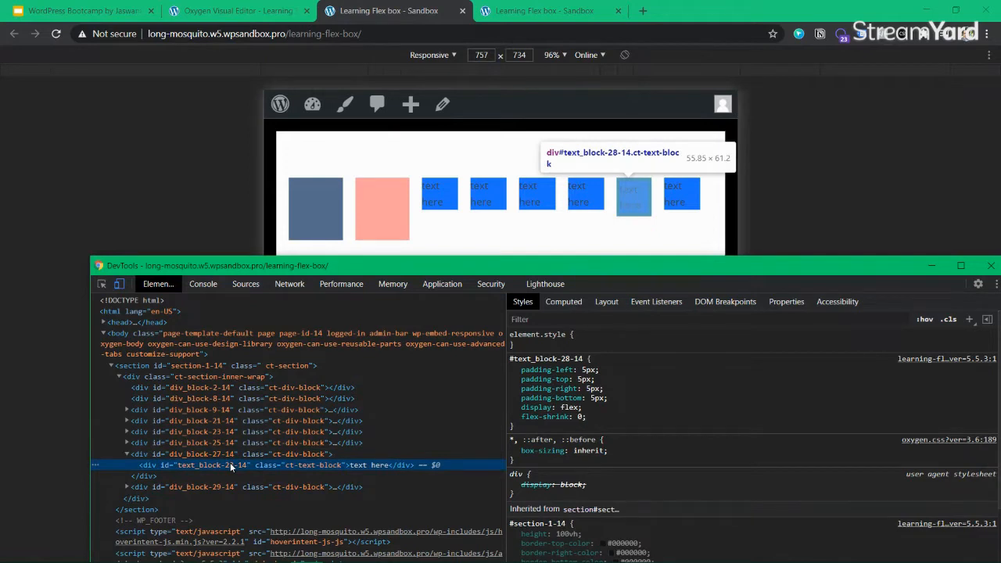
click(580, 417)
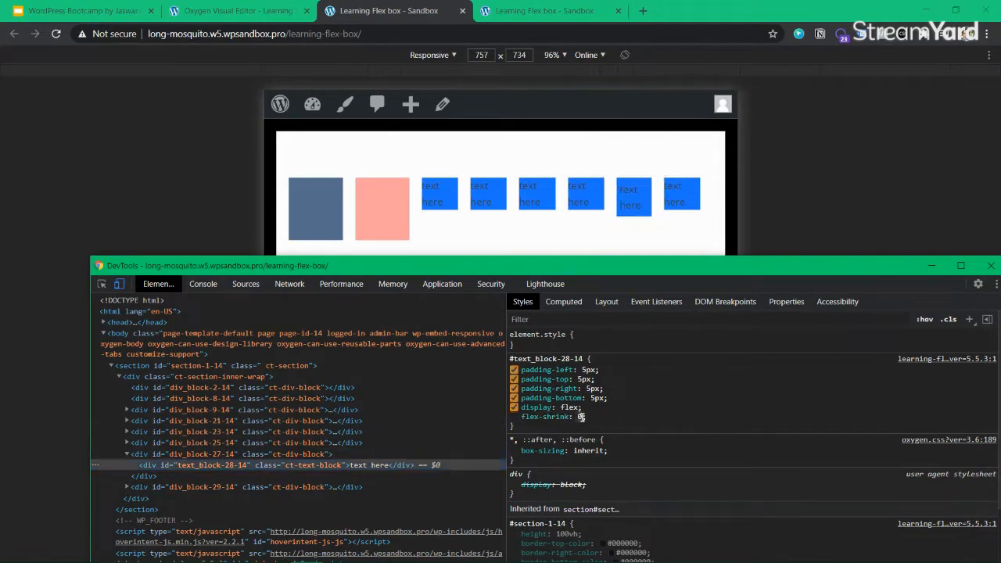
click(301, 454)
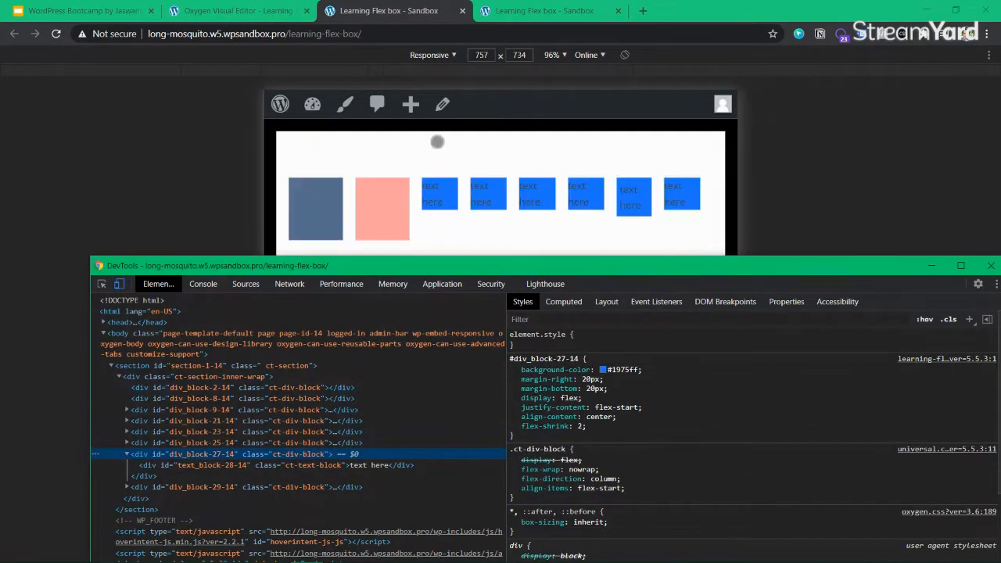
click(251, 10)
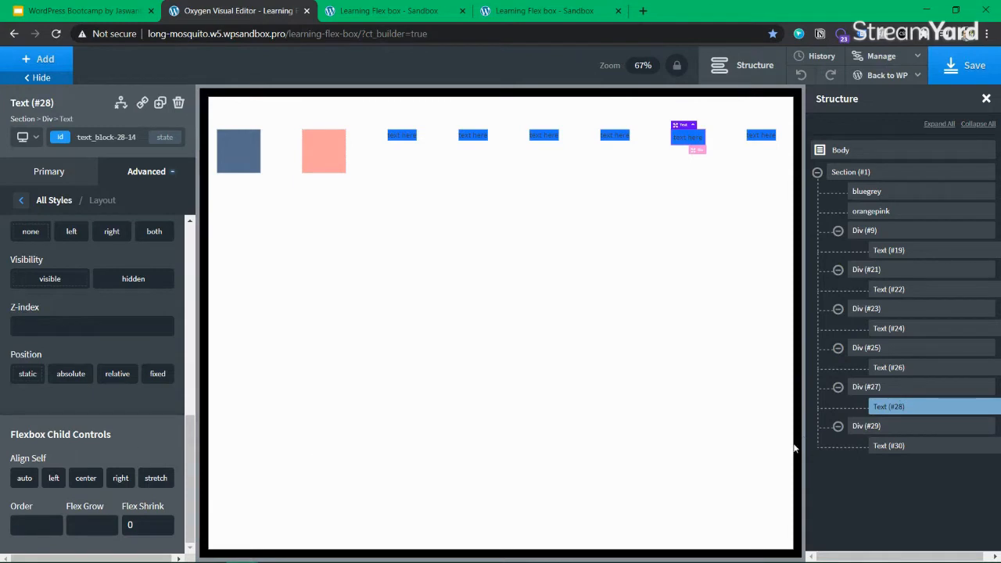
Clear Div (#27)'s Flex Shrink value of 2 and save the page
click(875, 389)
scroll(87, 446, down, 2)
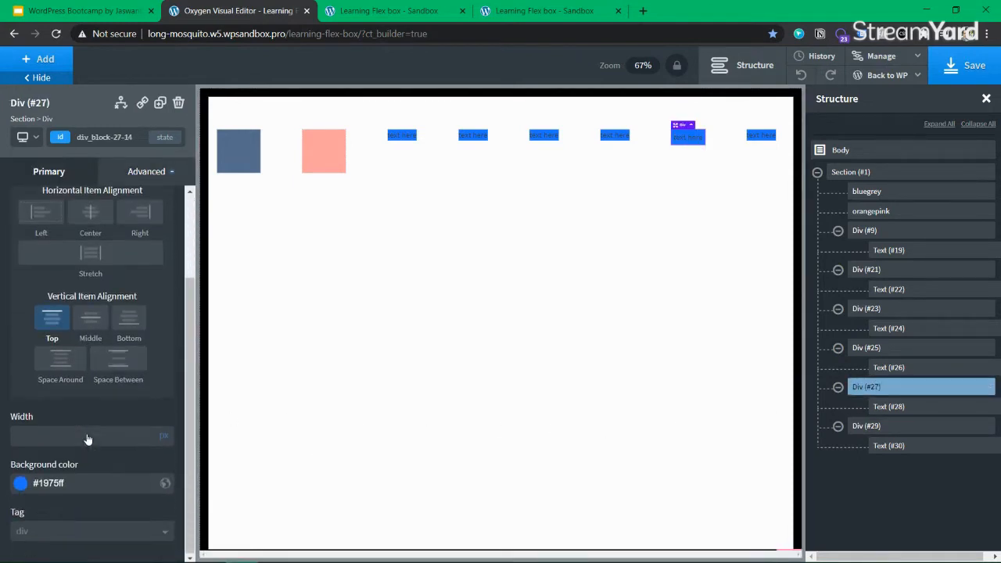
click(149, 173)
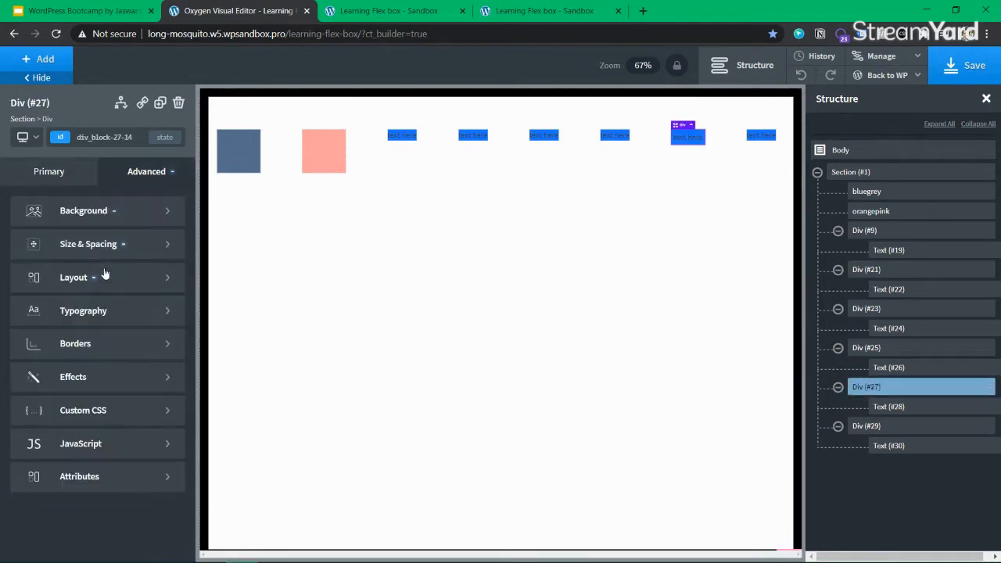
click(104, 280)
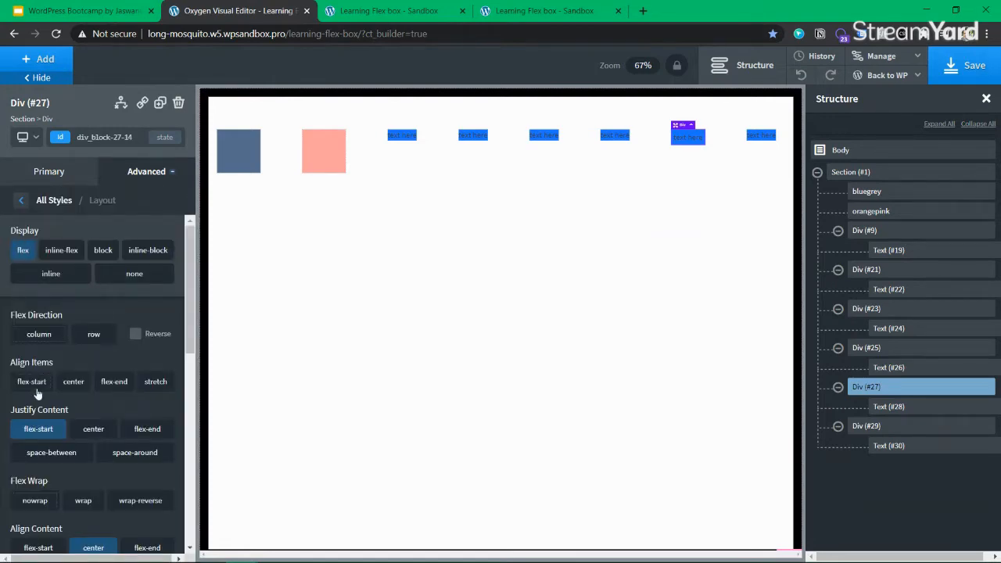
scroll(99, 470, down, 5)
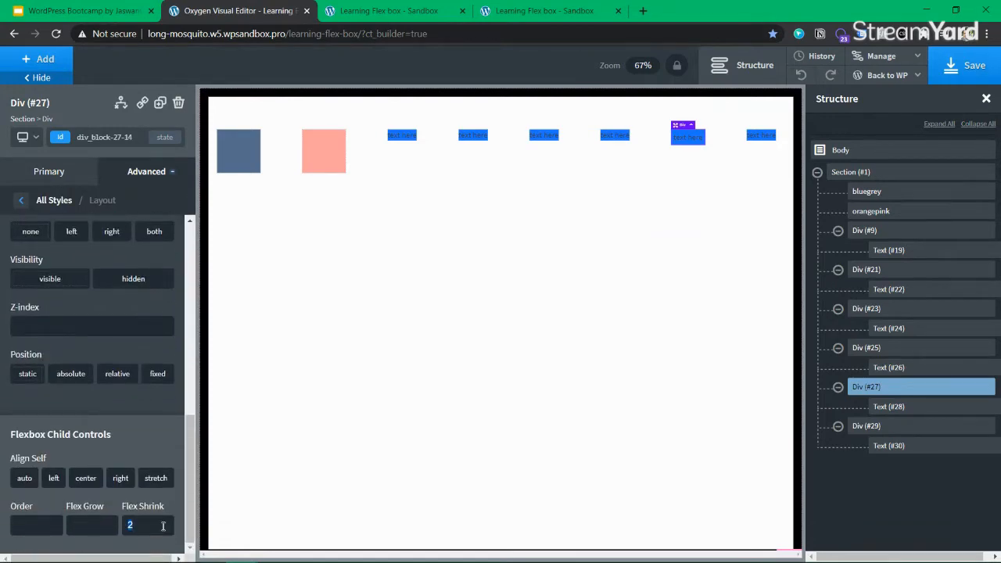
key(BackSpace)
click(961, 69)
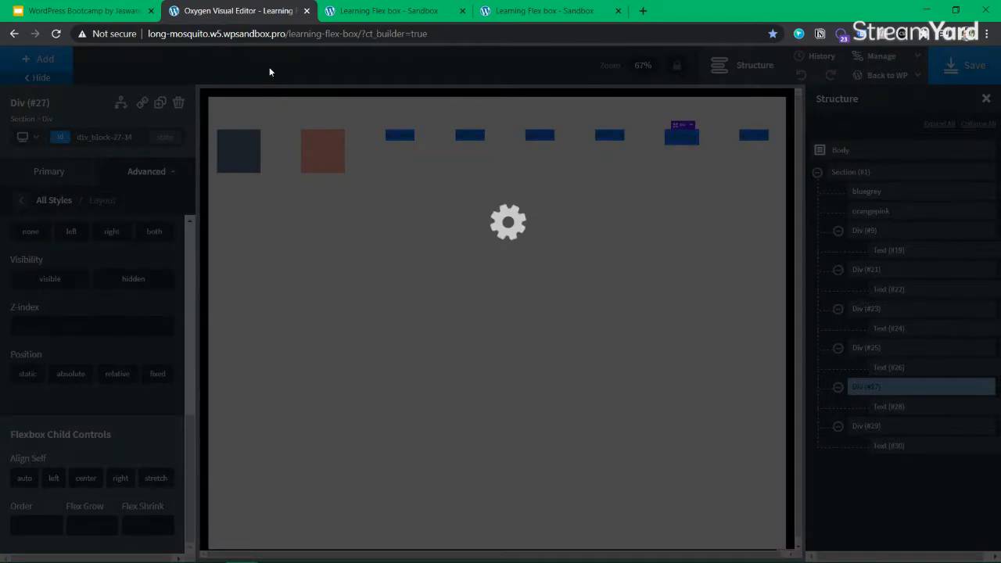
click(344, 12)
click(220, 133)
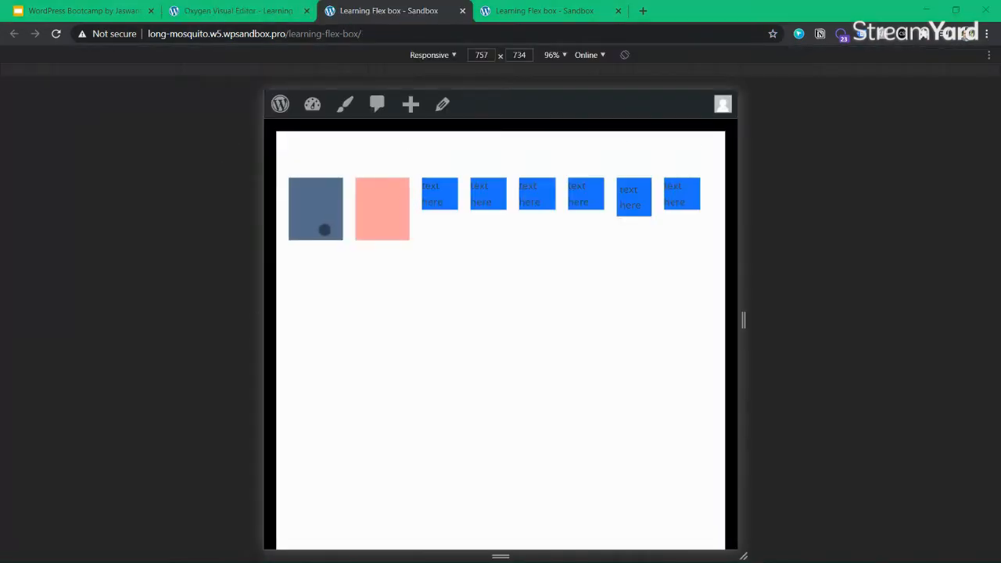
Reload the live page and inspect the text box element with the element picker
key(alt+Tab)
click(56, 37)
key(alt+Tab)
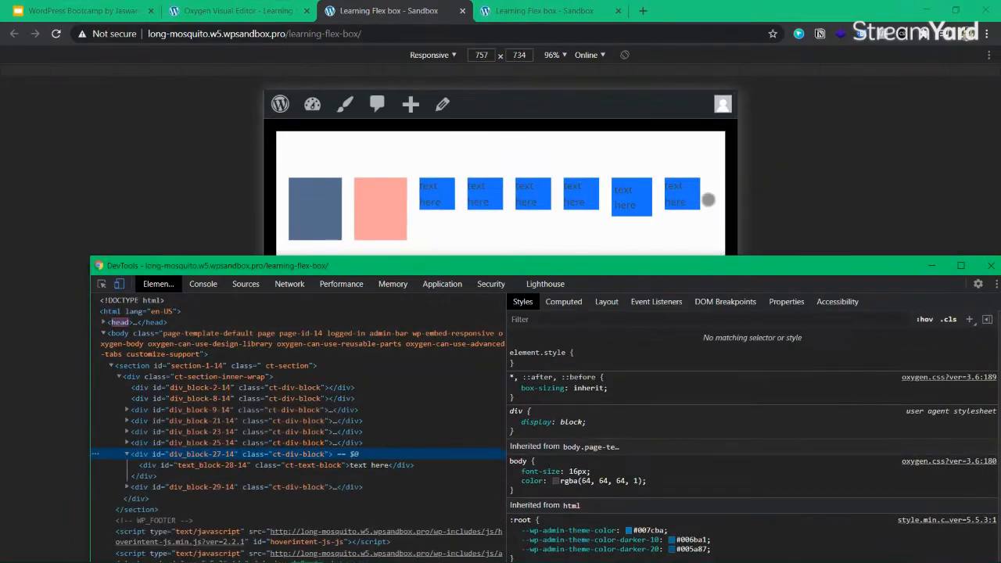
click(101, 285)
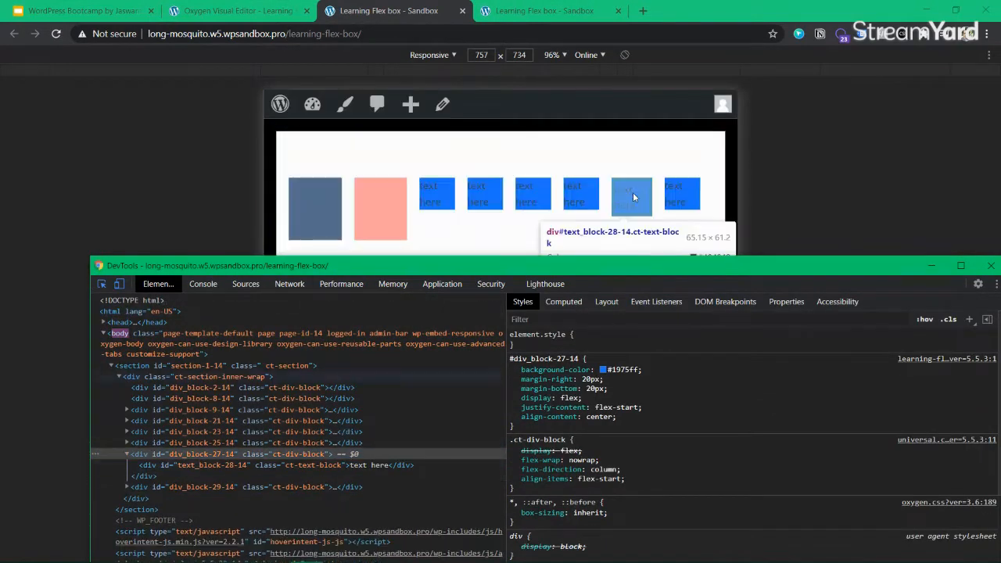
click(641, 182)
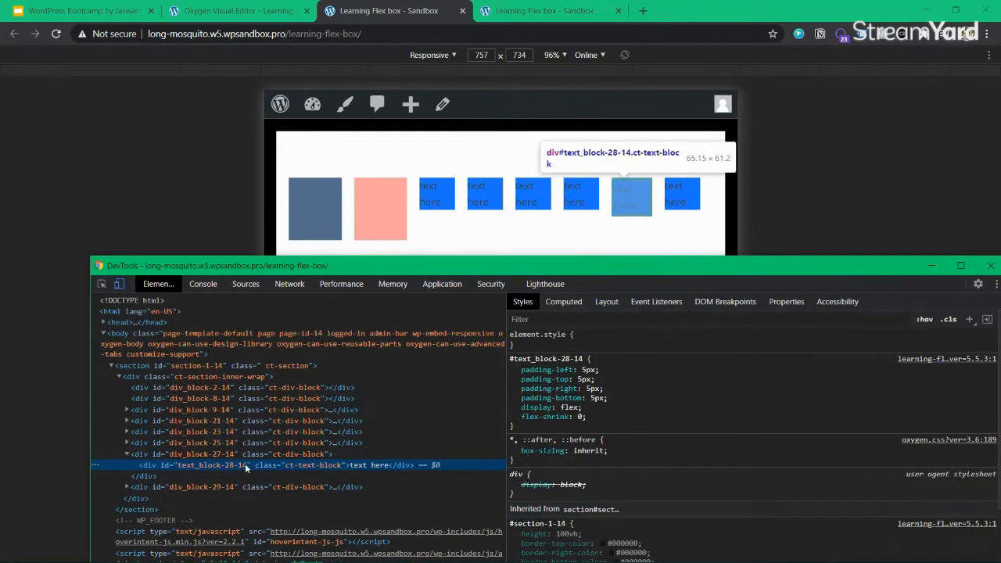
Try flex-shrink values 1 and 2 on text_block-28-14 in the Styles pane
scroll(573, 458, down, 1)
scroll(556, 397, up, 1)
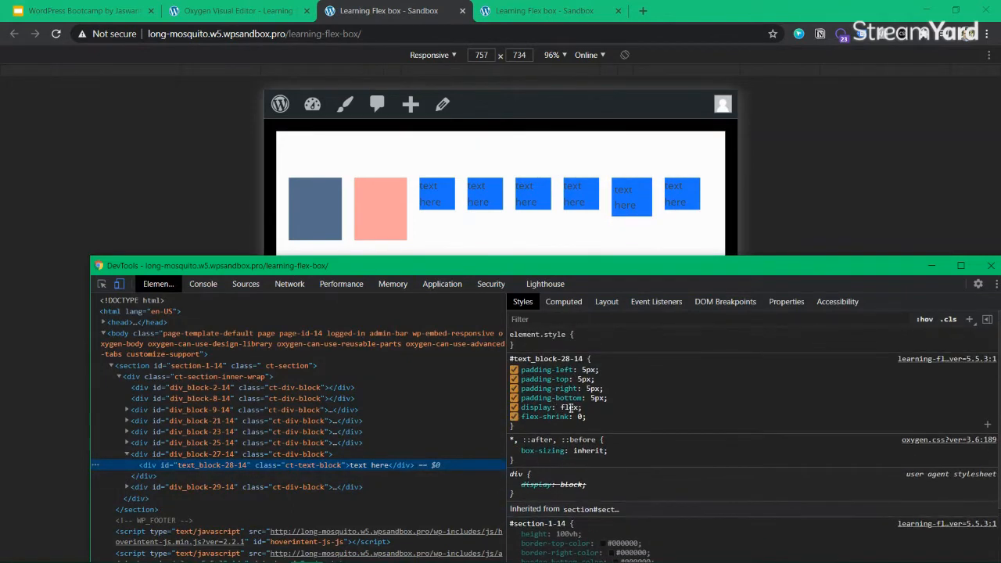
click(581, 417)
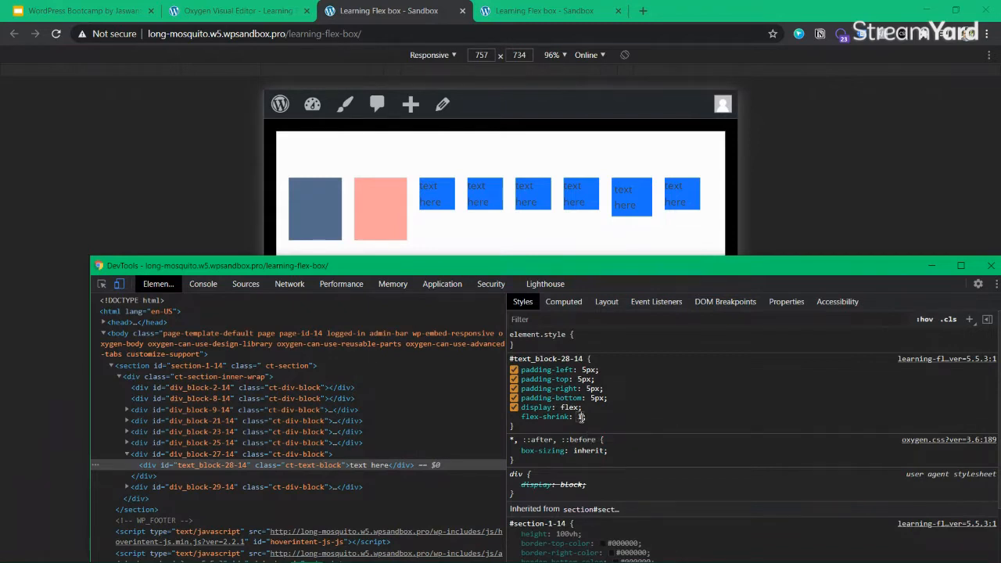
key(Return)
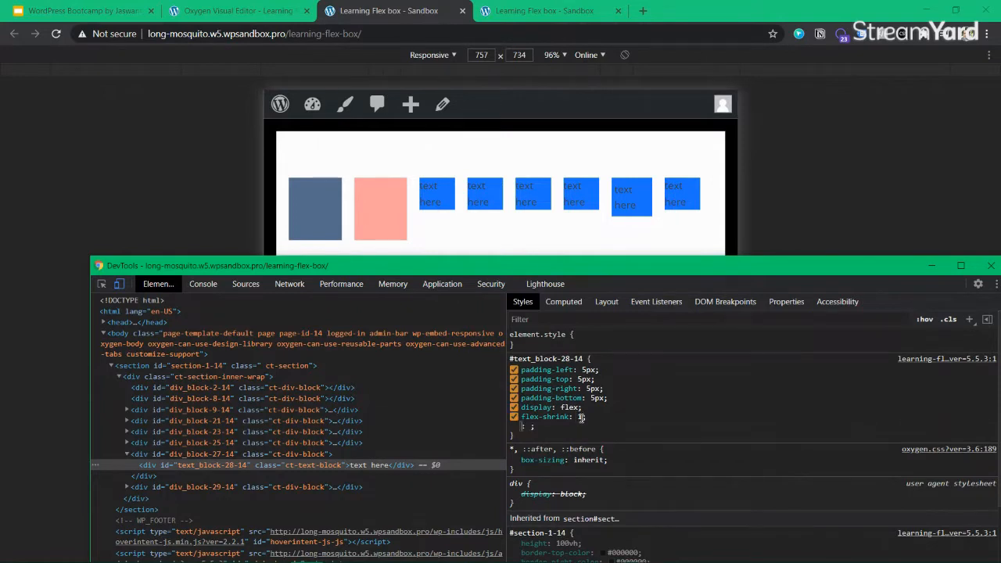
click(581, 417)
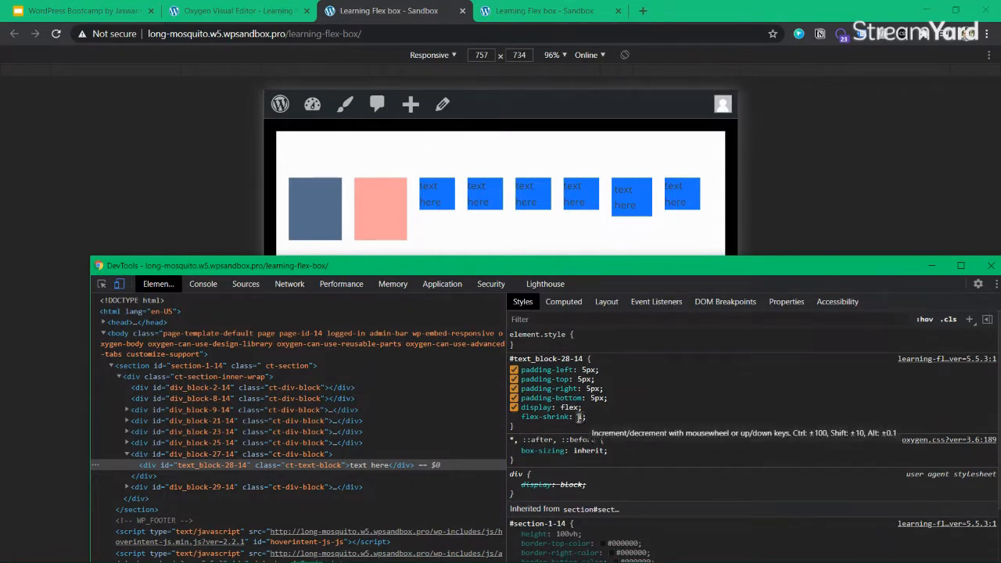
key(Return)
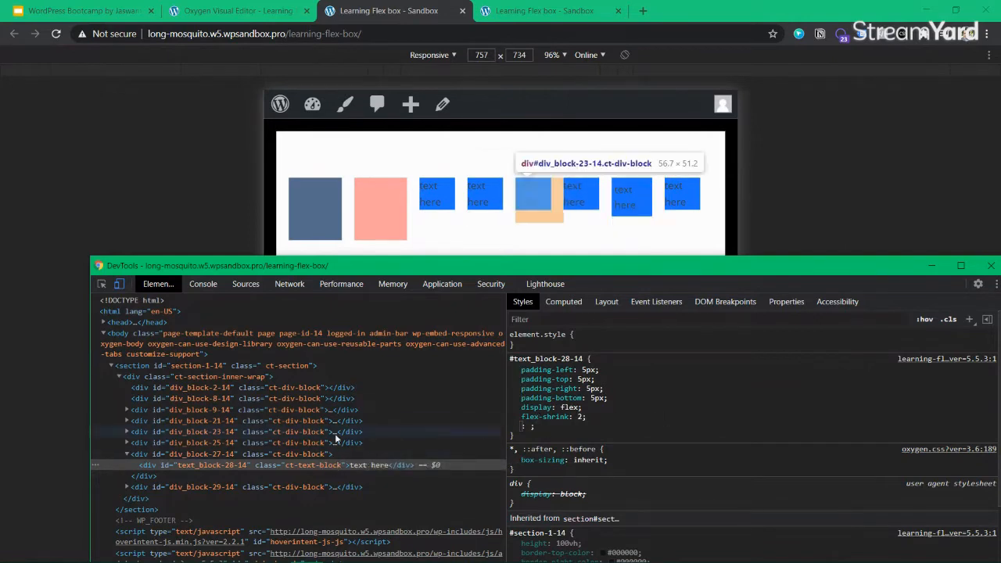
click(329, 454)
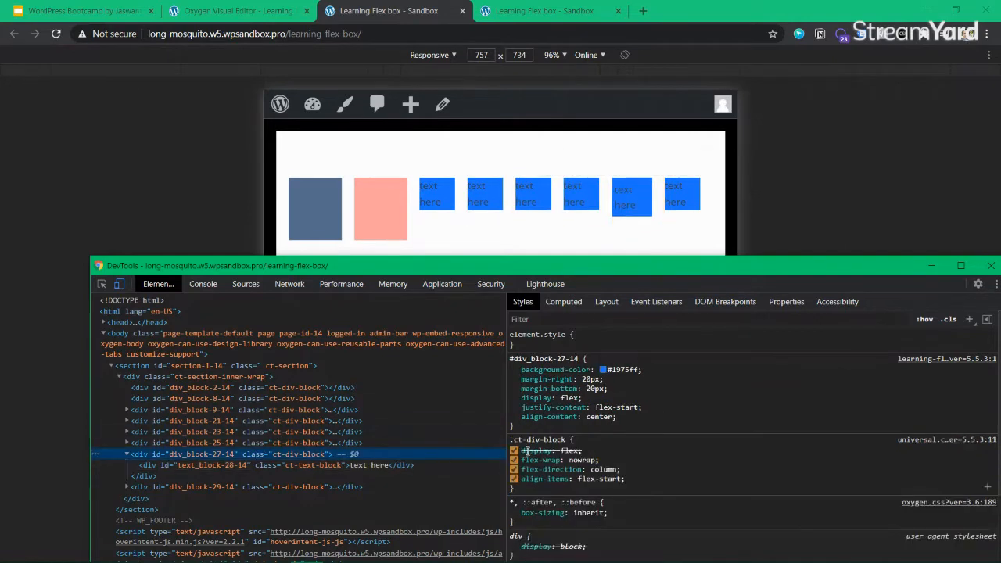
click(187, 465)
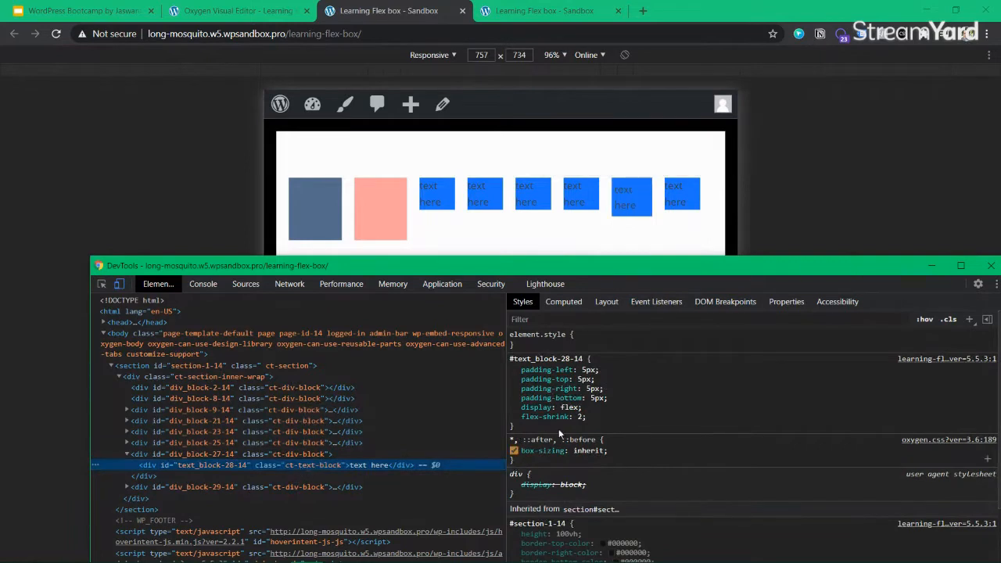
click(579, 417)
click(580, 417)
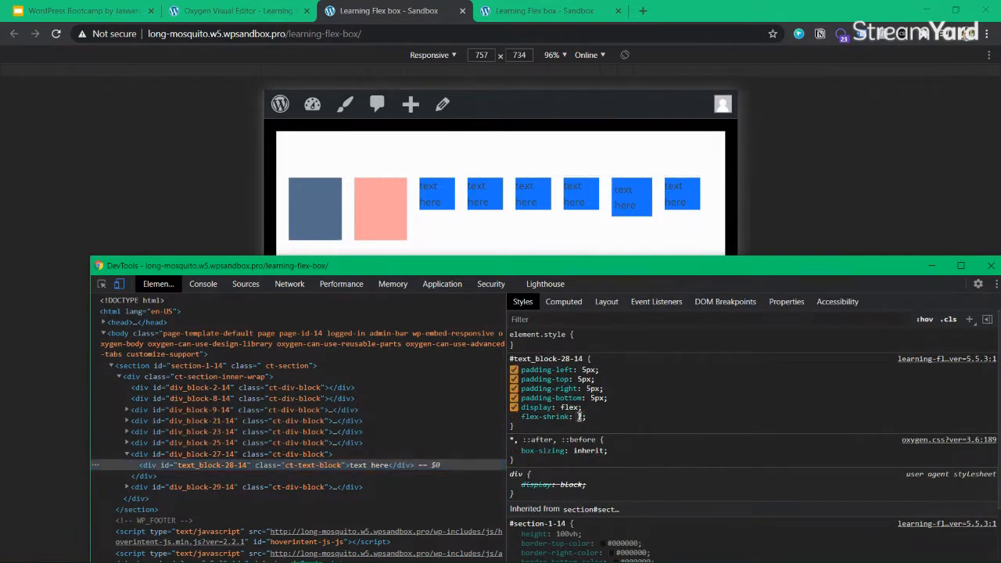
Add flex-shrink: 0 to div_block-27-14 and widen the responsive preview to 842 px
click(258, 453)
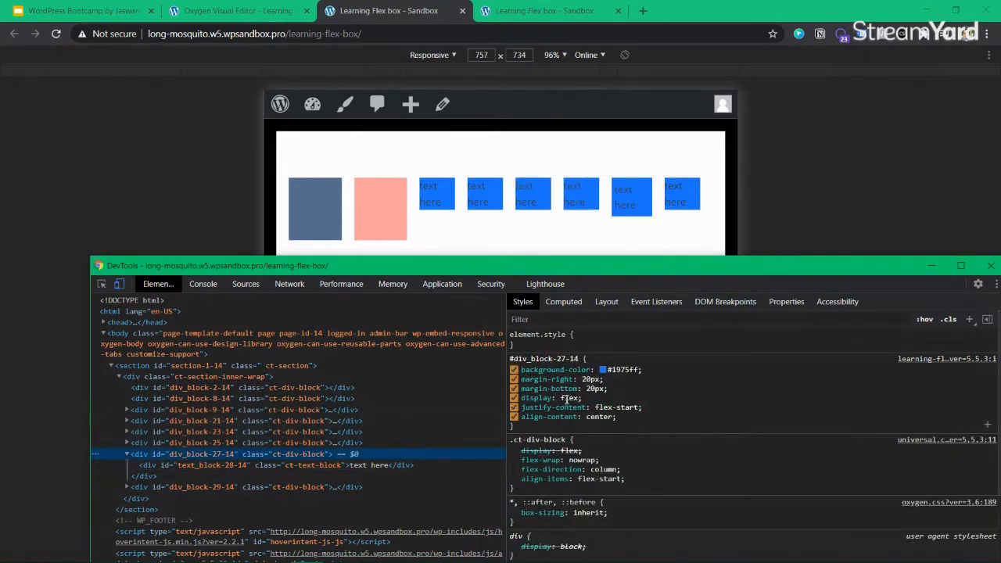
click(582, 427)
text(flex-sh)
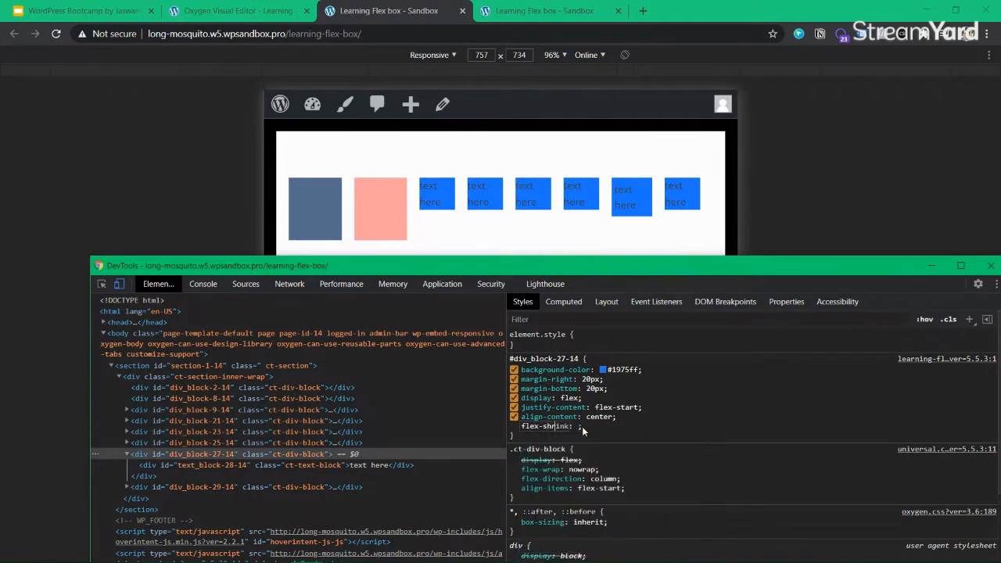
key(Tab)
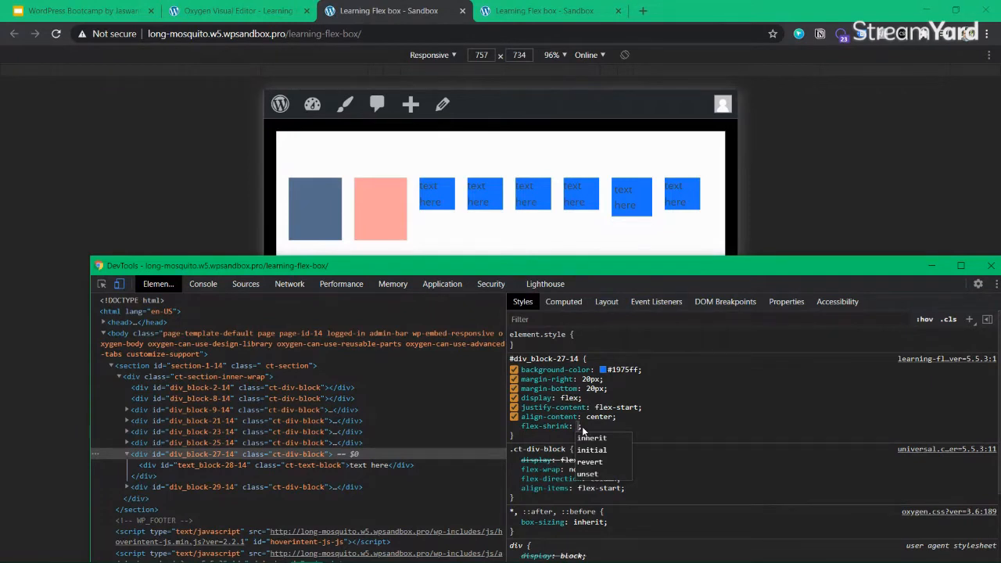
text(0)
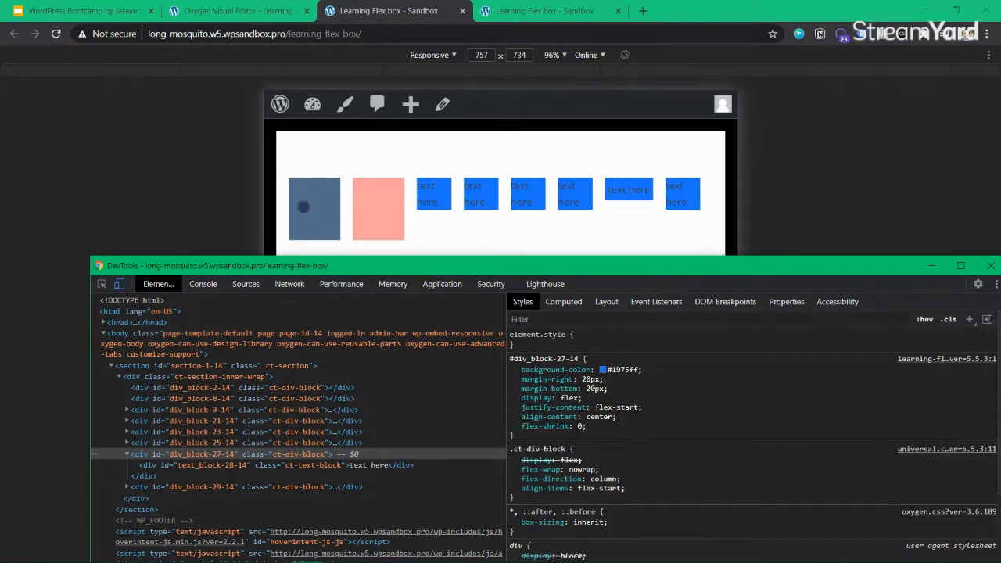
drag(259, 198, 236, 197)
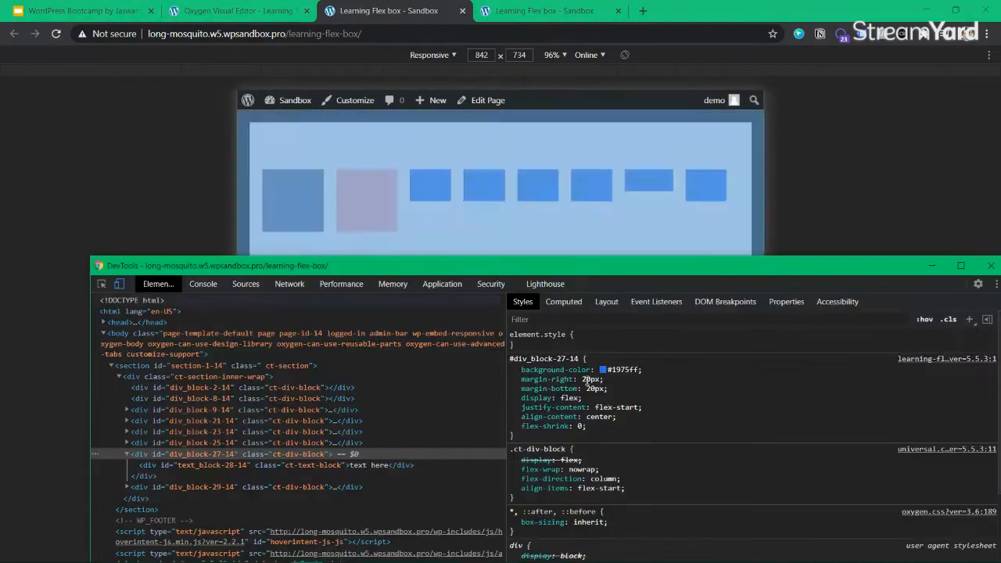
Change div_block-27-14's flex-shrink from 0 to 1
click(581, 426)
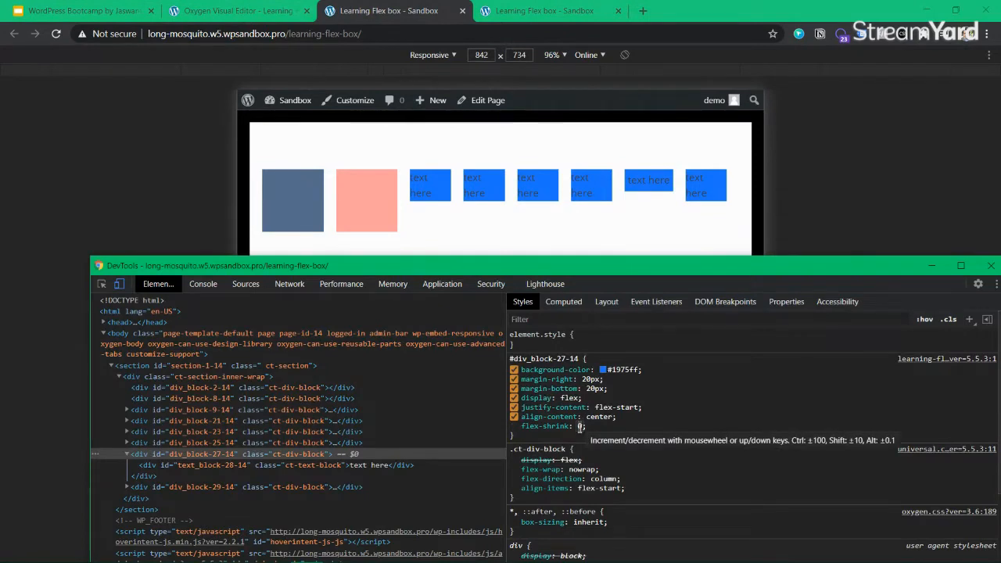
key(BackSpace)
text(1)
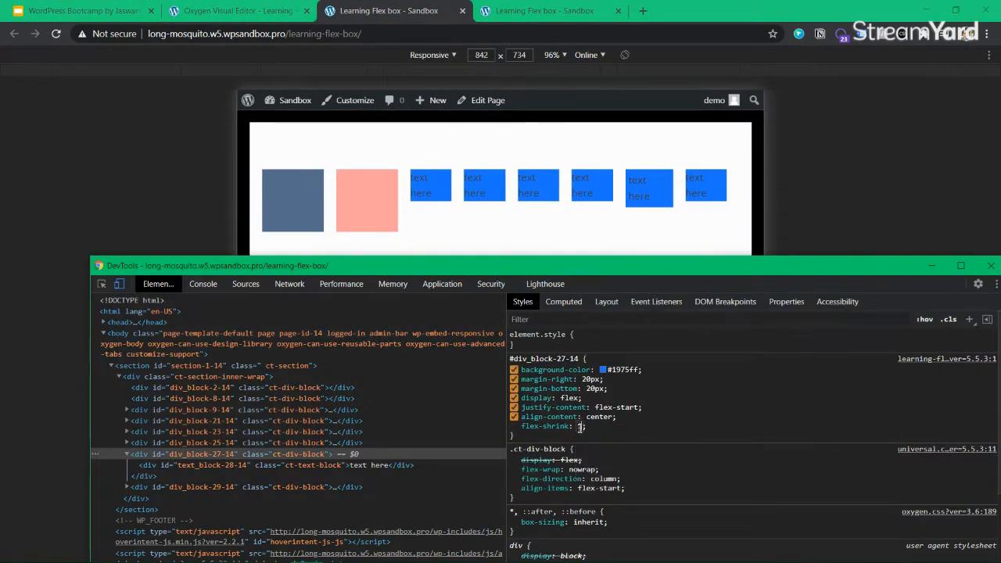
key(Return)
Cycle the div's flex-shrink through 2, 3, 4, 5 and 0, ending at 1
click(580, 427)
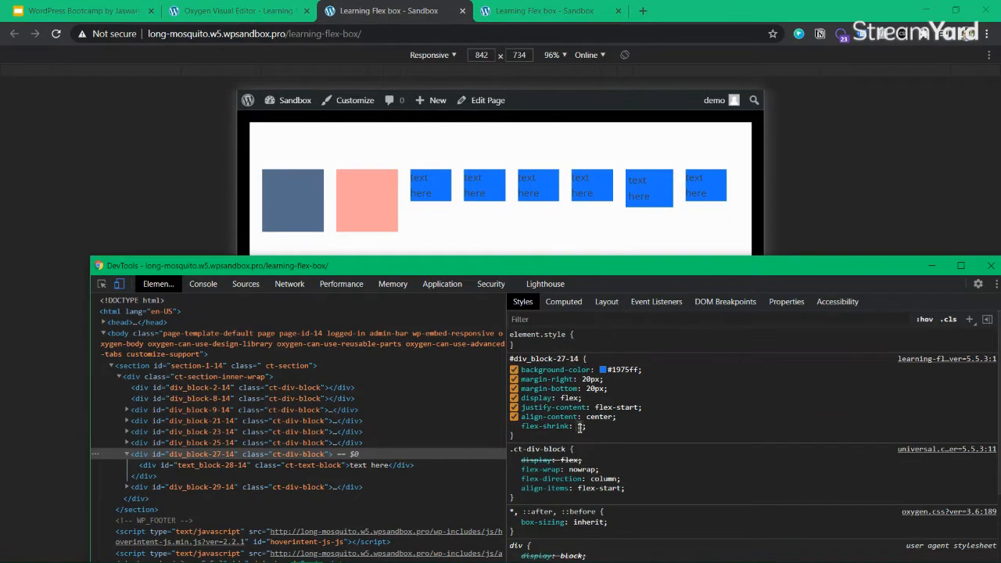
text(2)
key(BackSpace)
text(3)
key(BackSpace)
text(4)
key(BackSpace)
text(5)
key(BackSpace)
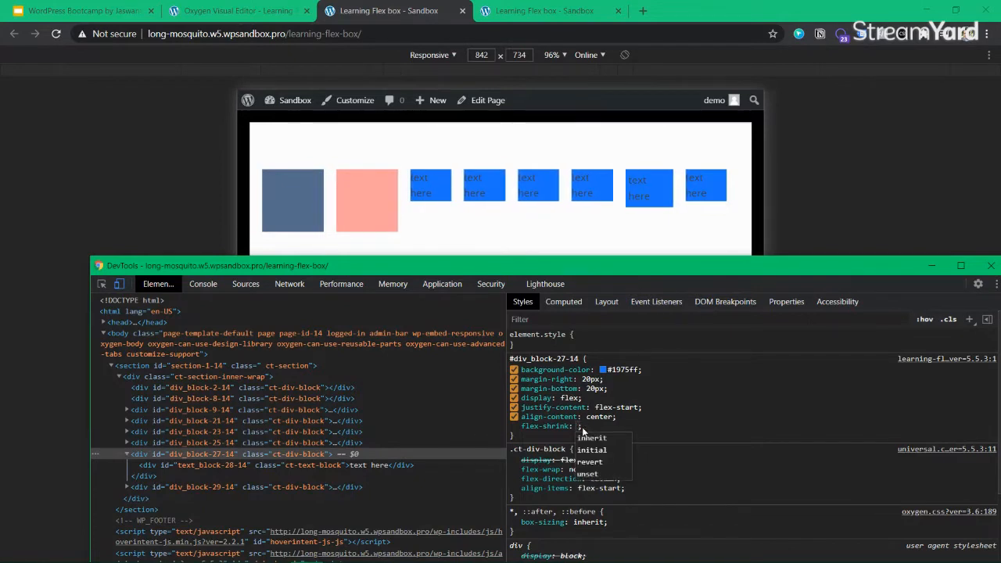
text(0)
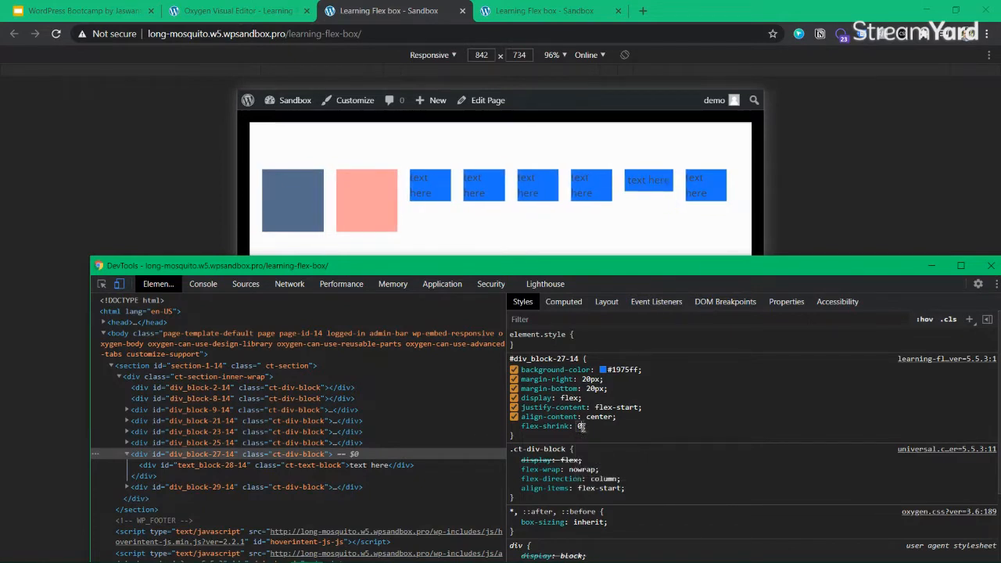
key(BackSpace)
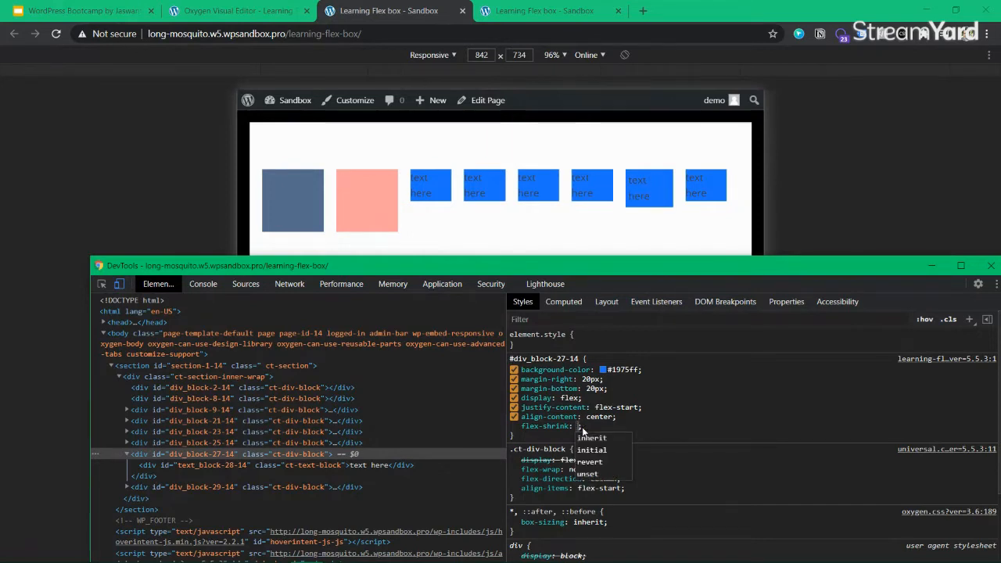
text(1)
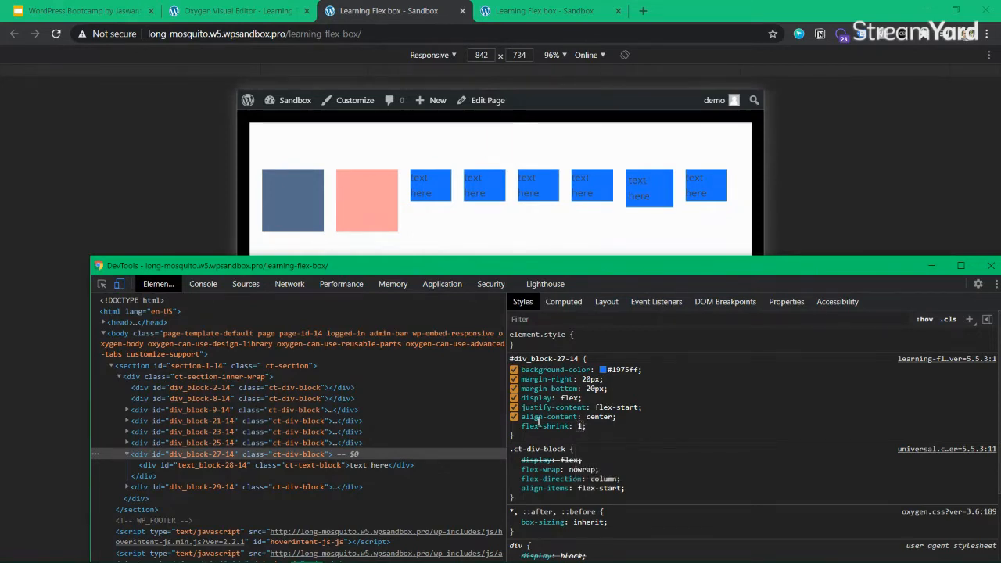
click(352, 465)
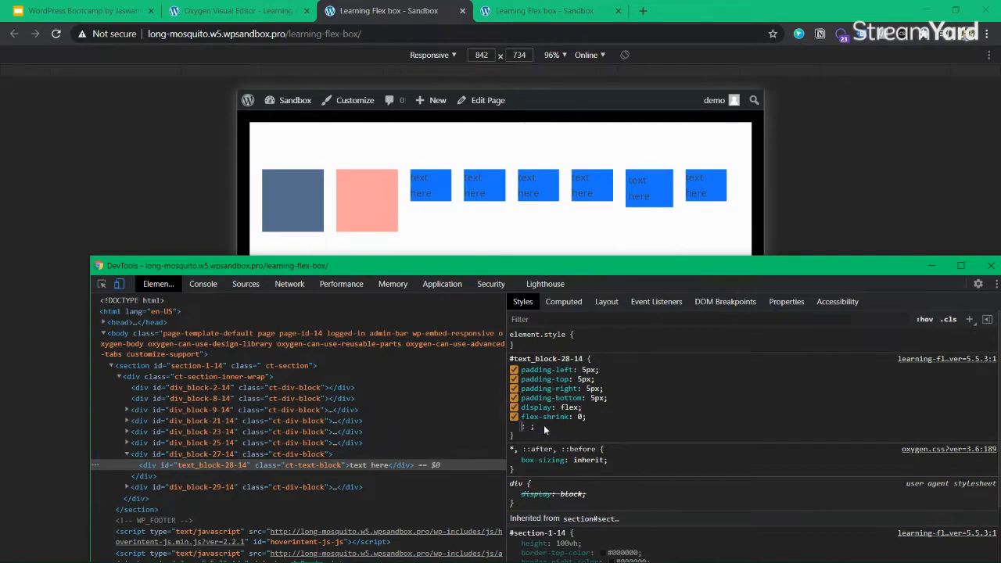
click(266, 11)
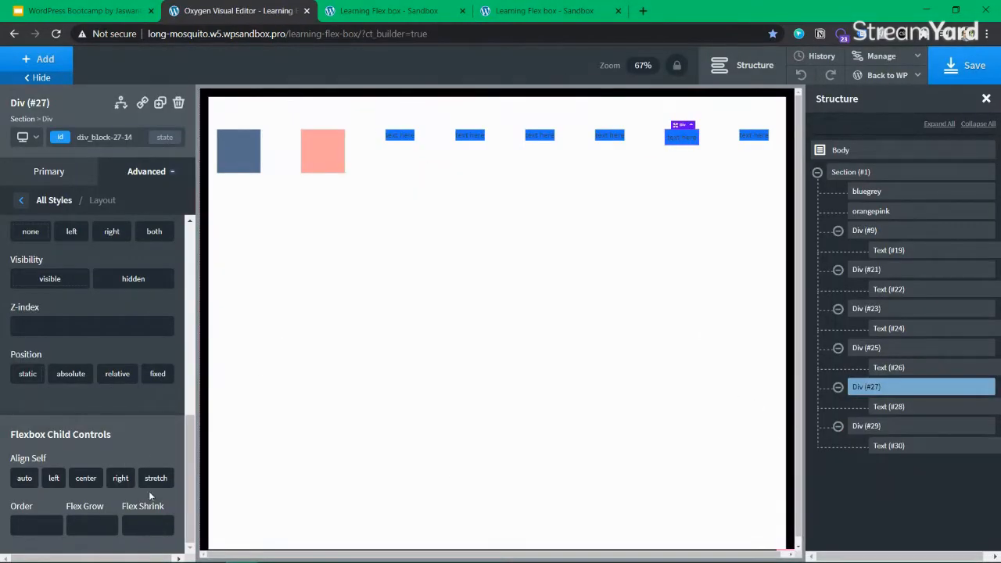
Select Text (#28) and Div (#27), then collapse Div (#9) in the structure tree
click(889, 407)
click(892, 391)
click(892, 408)
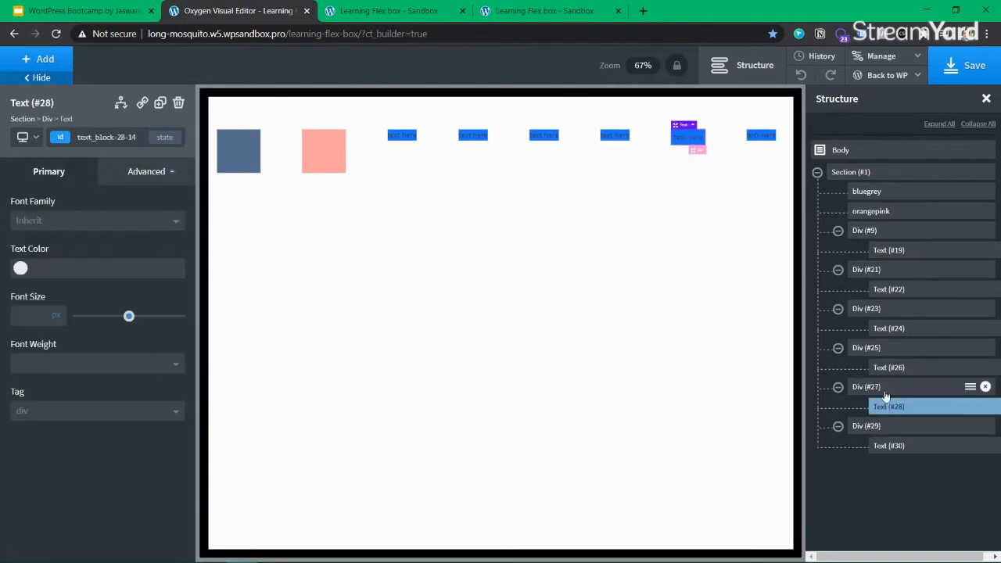
click(837, 230)
click(853, 174)
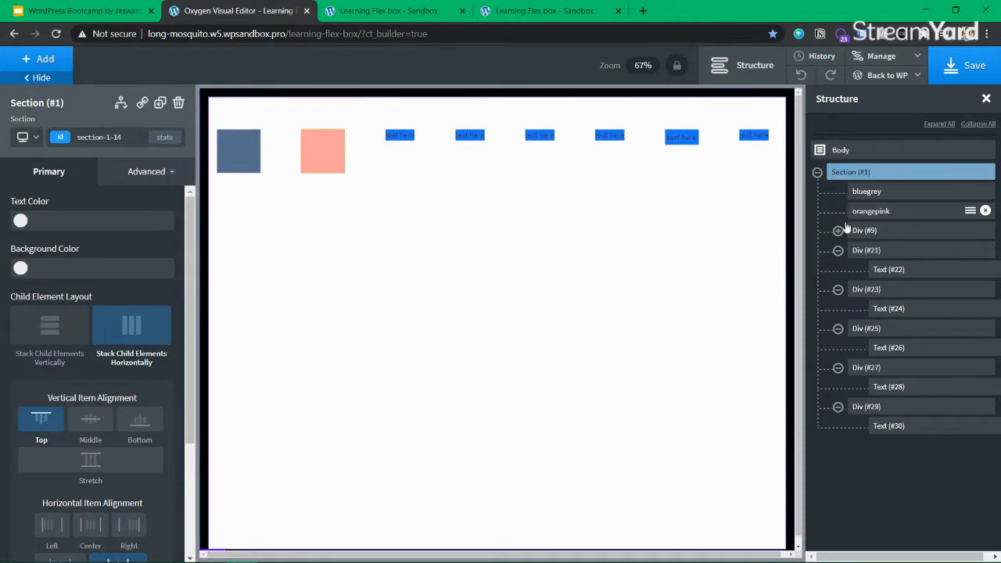
click(837, 230)
click(870, 389)
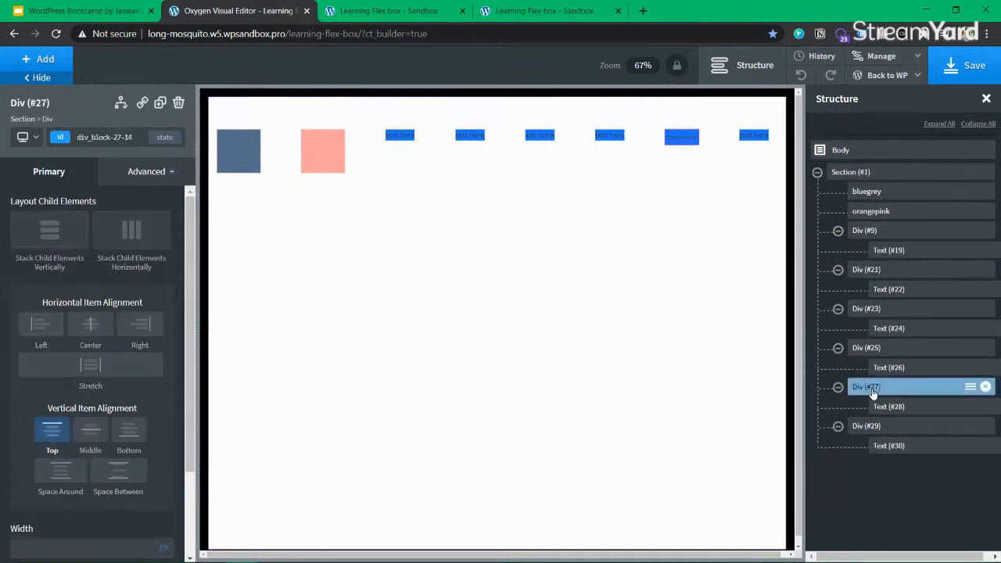
click(864, 232)
click(859, 173)
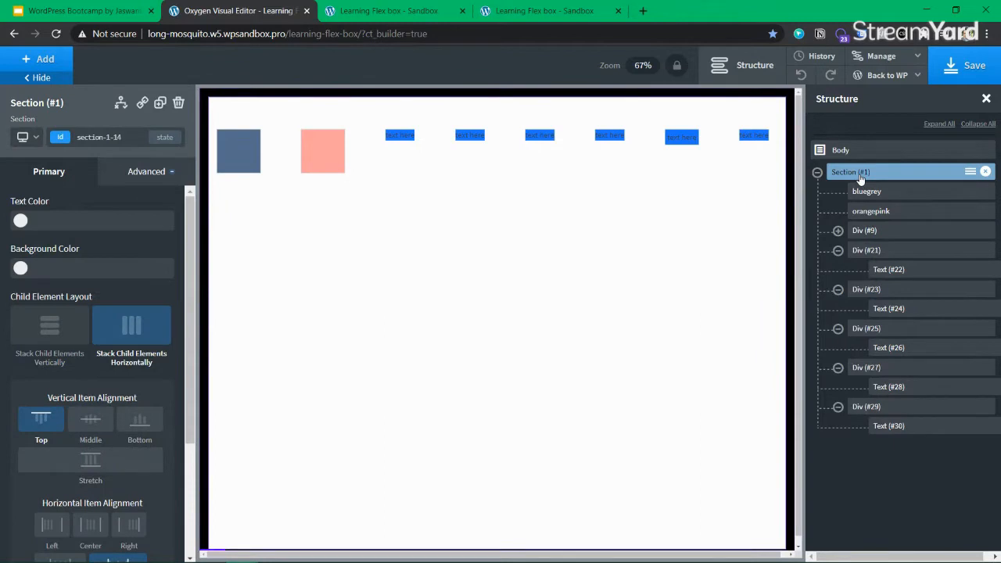
Collapse Divs #21 through #29, keeping Div (#27) expanded, and select Section (#1)
click(838, 251)
click(838, 270)
click(838, 289)
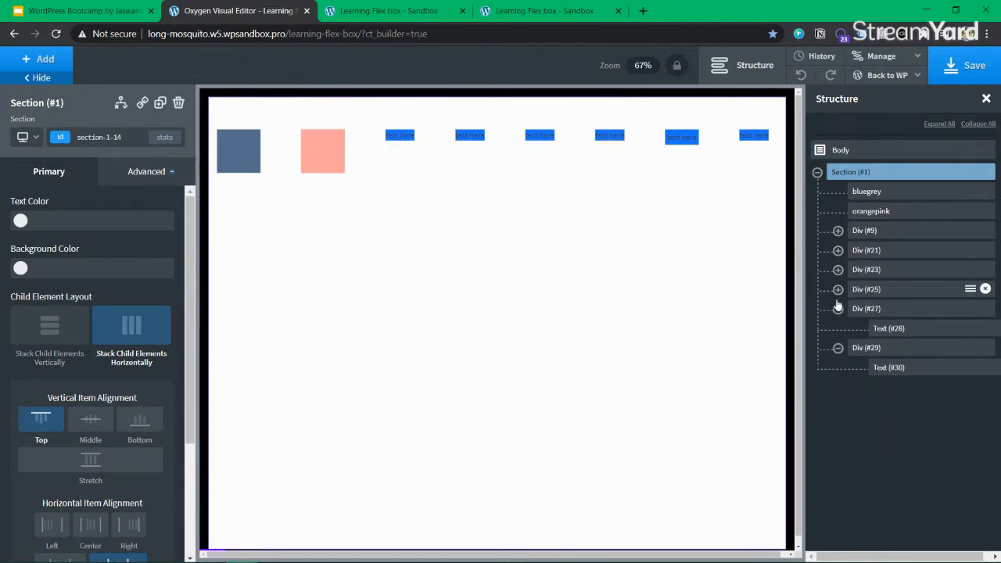
click(838, 309)
click(837, 328)
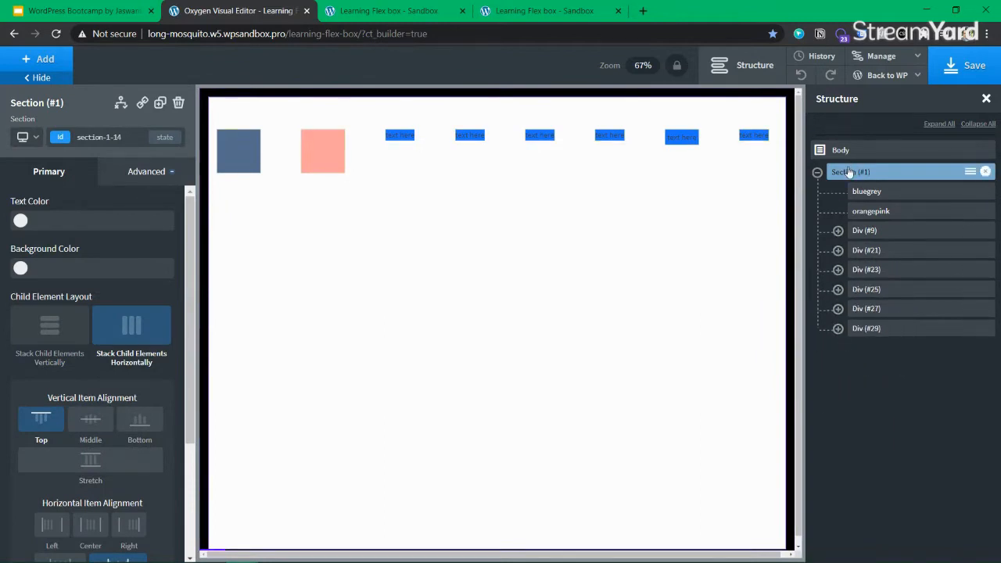
click(838, 309)
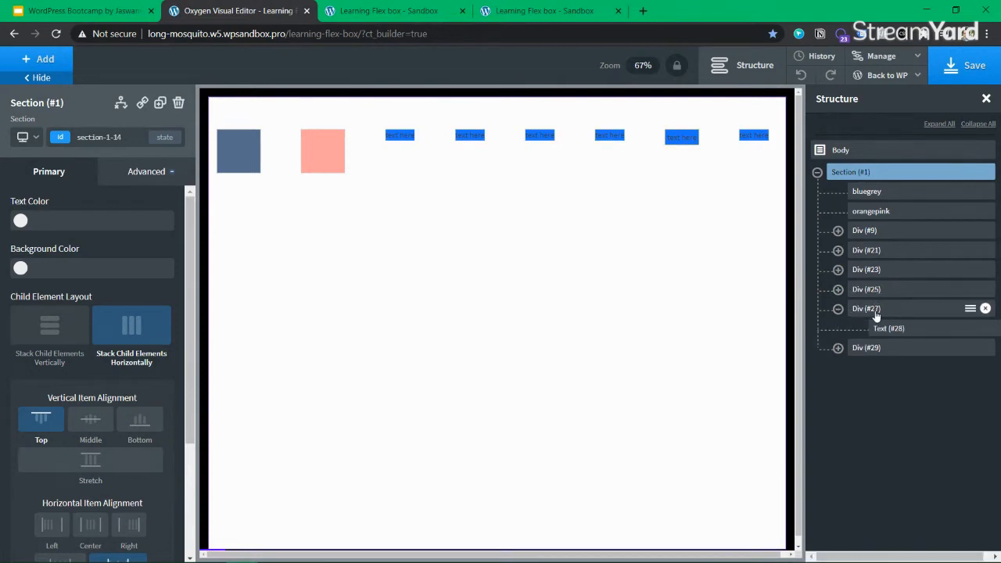
click(874, 311)
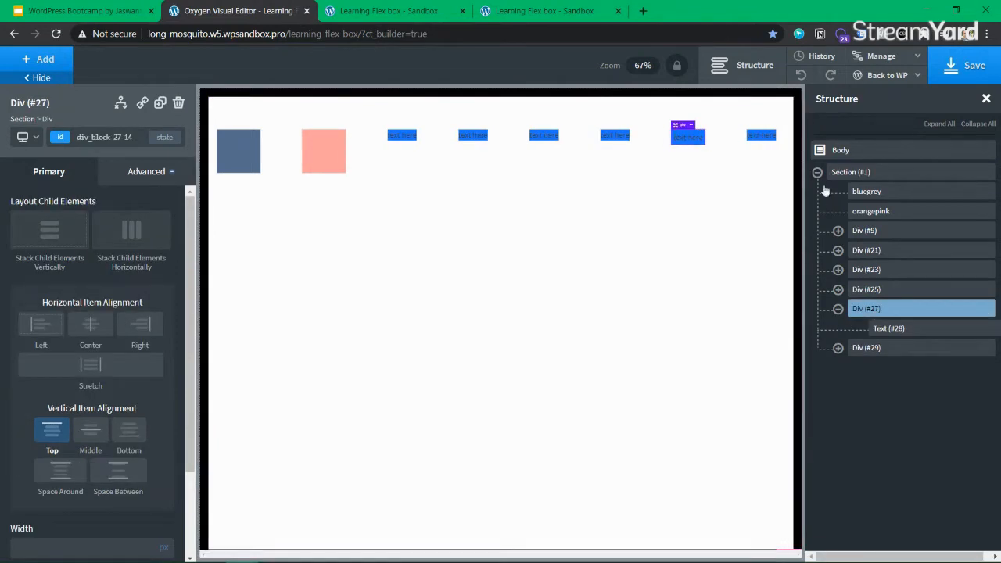
click(869, 174)
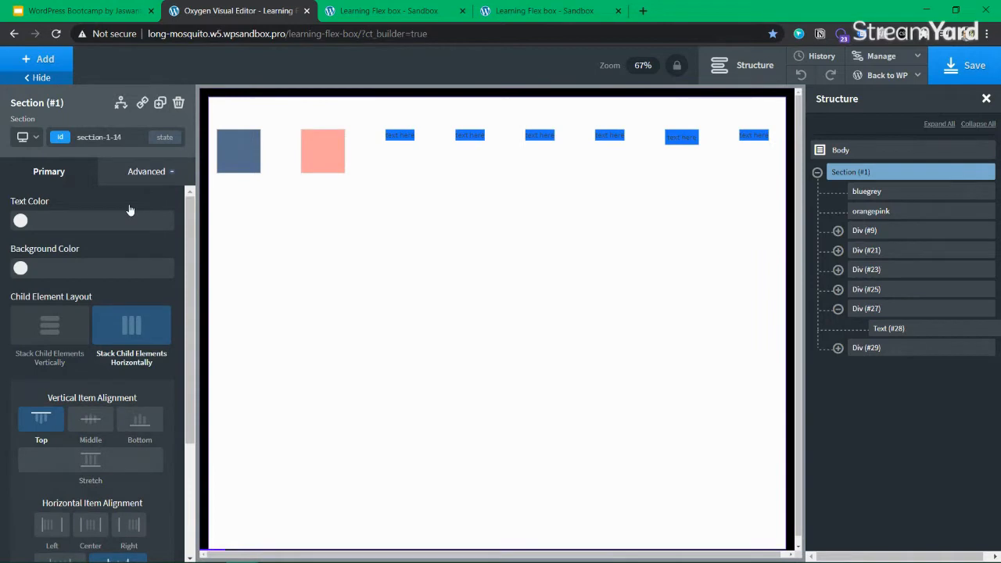
Switch Section (#1)'s flex direction to column, then back to row
click(147, 171)
click(99, 275)
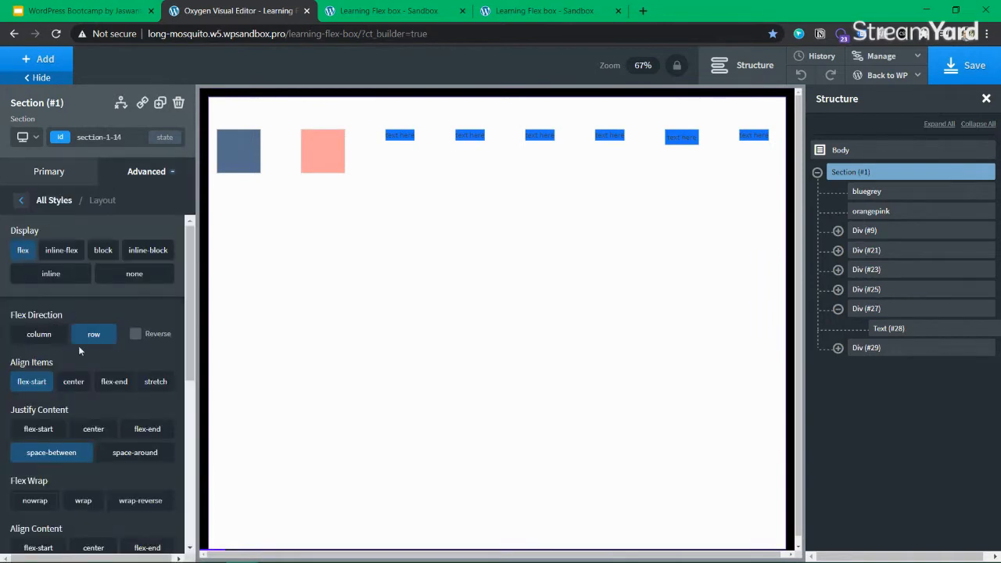
click(102, 334)
click(39, 336)
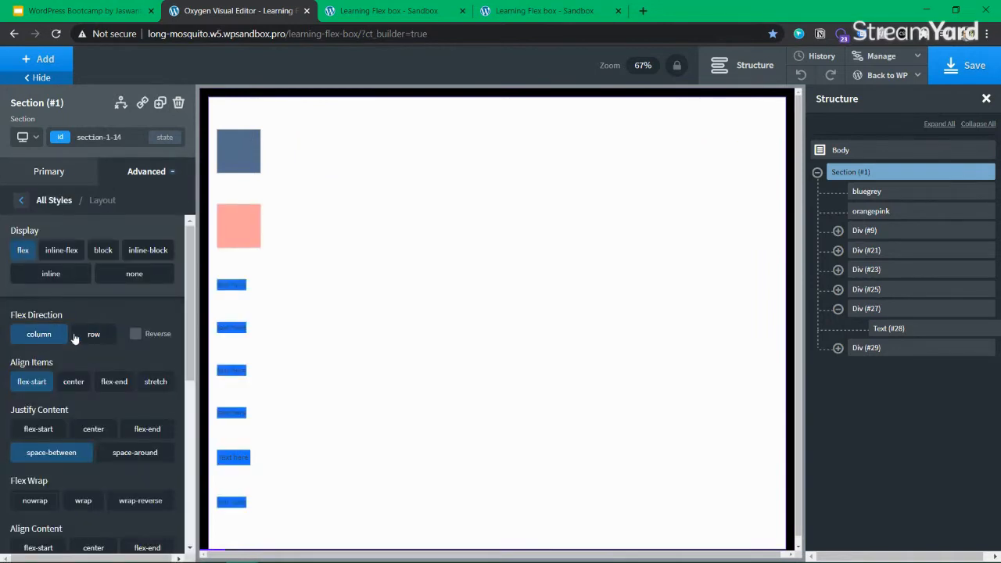
click(86, 336)
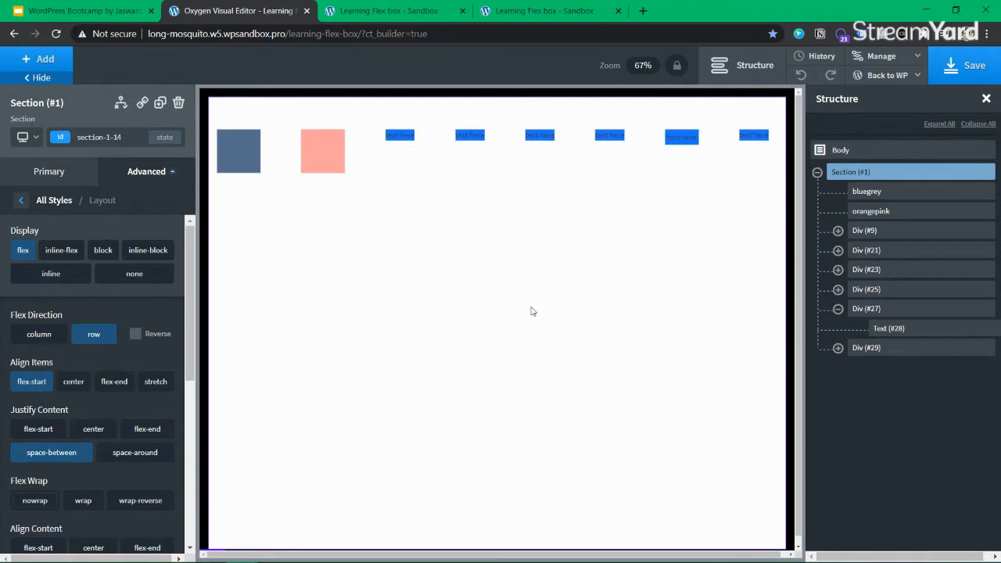
click(866, 310)
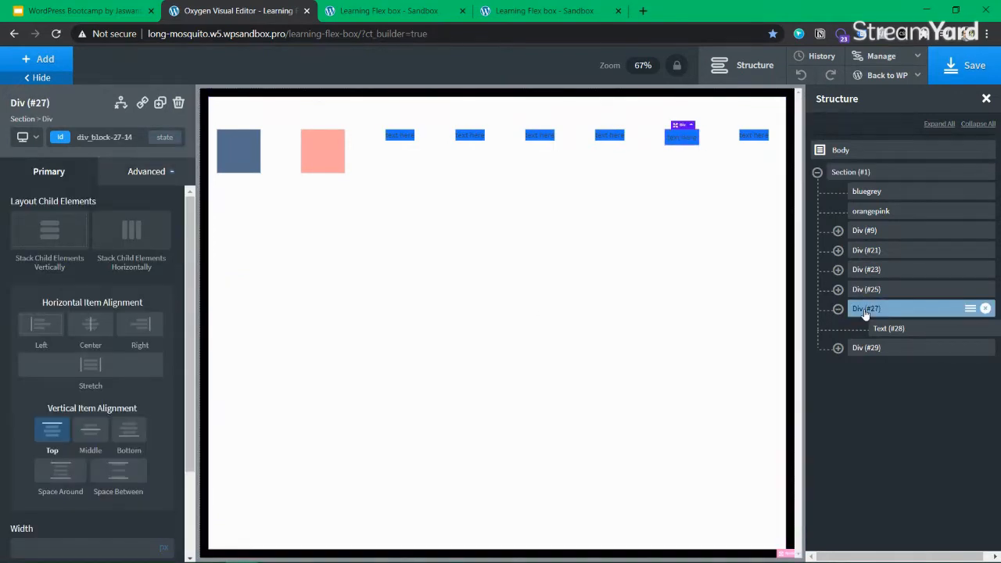
Try Order values 1, -2, 3 and 1 on Div (#27), then clear the order
scroll(80, 436, down, 2)
click(161, 171)
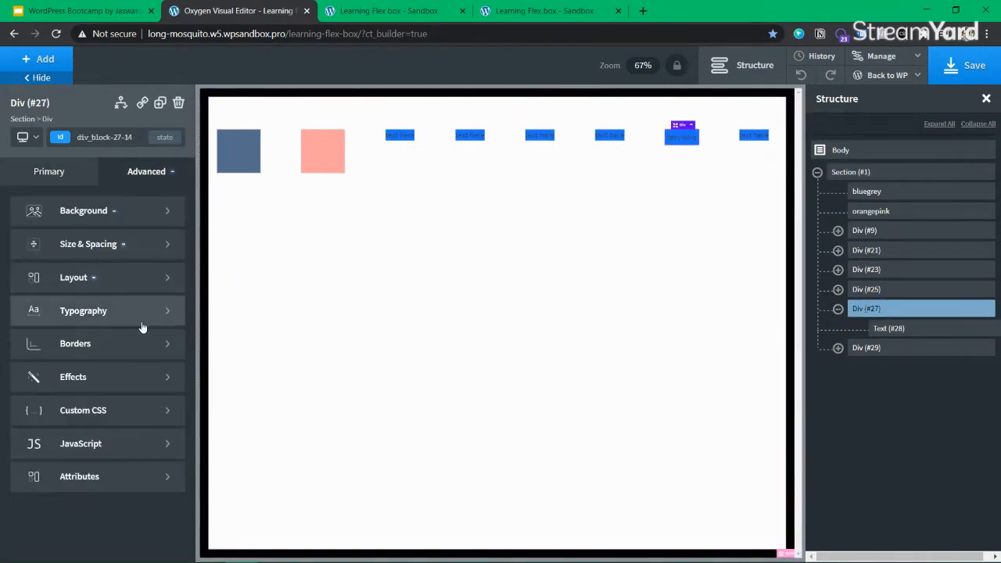
click(100, 279)
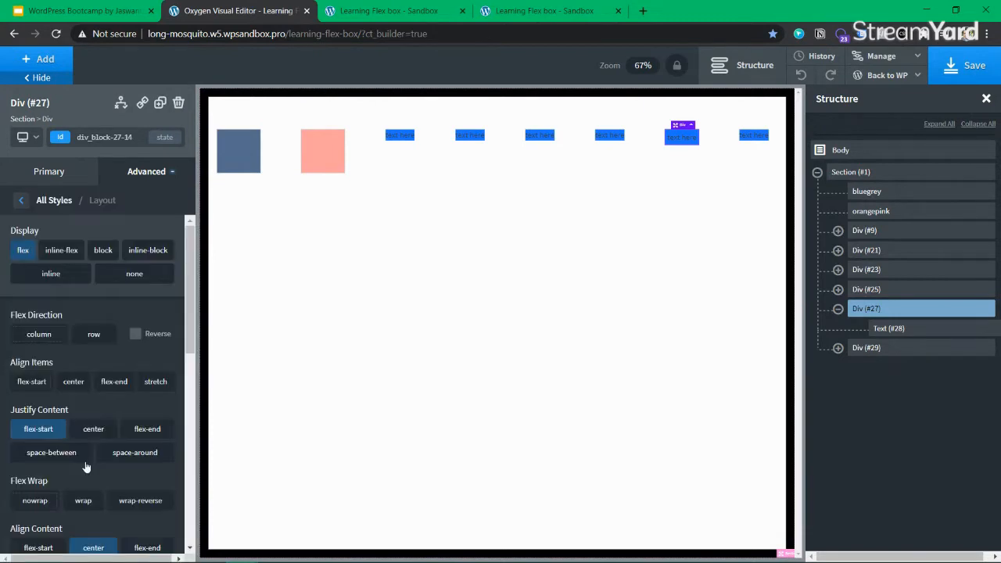
scroll(47, 499, down, 8)
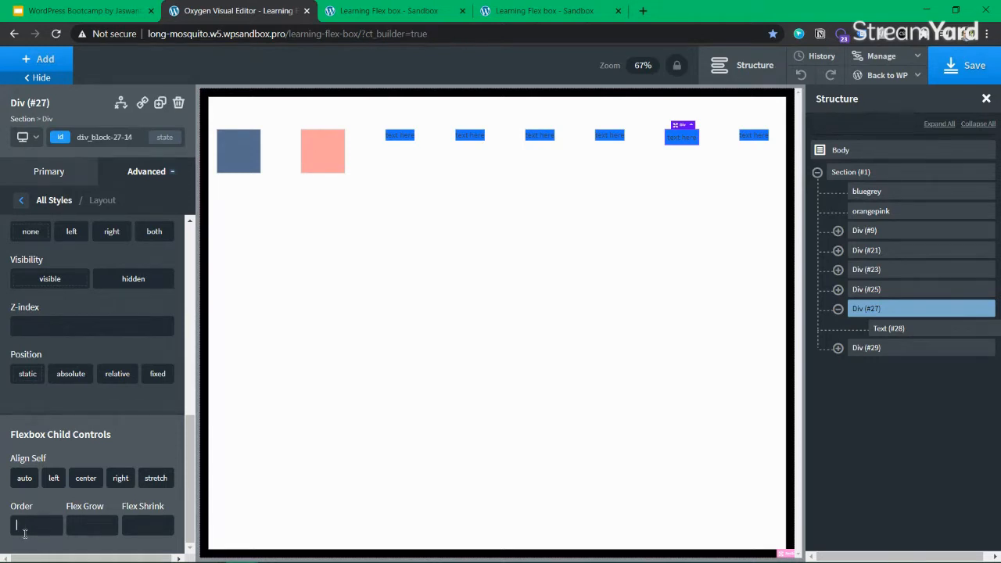
click(25, 525)
text(1)
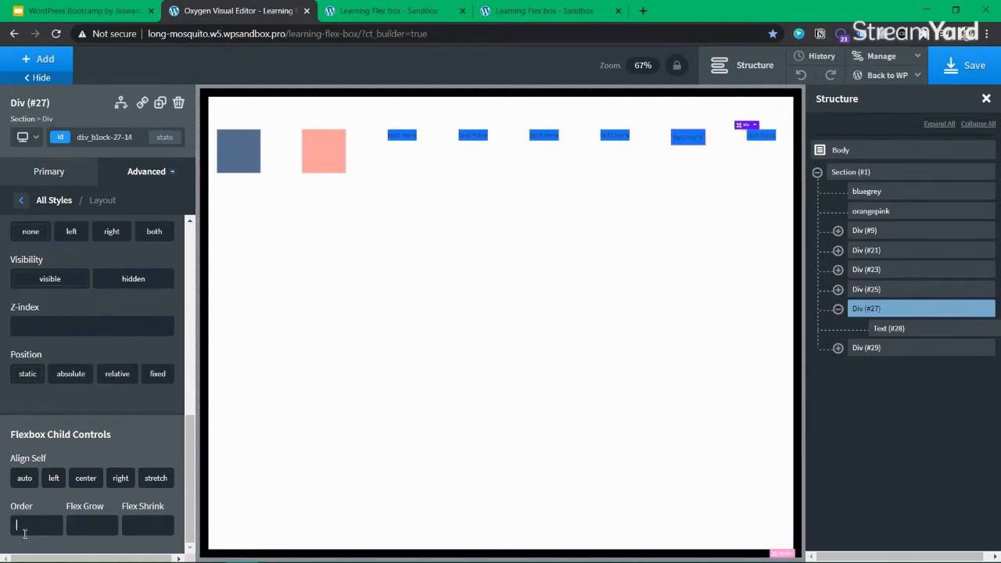
key(BackSpace)
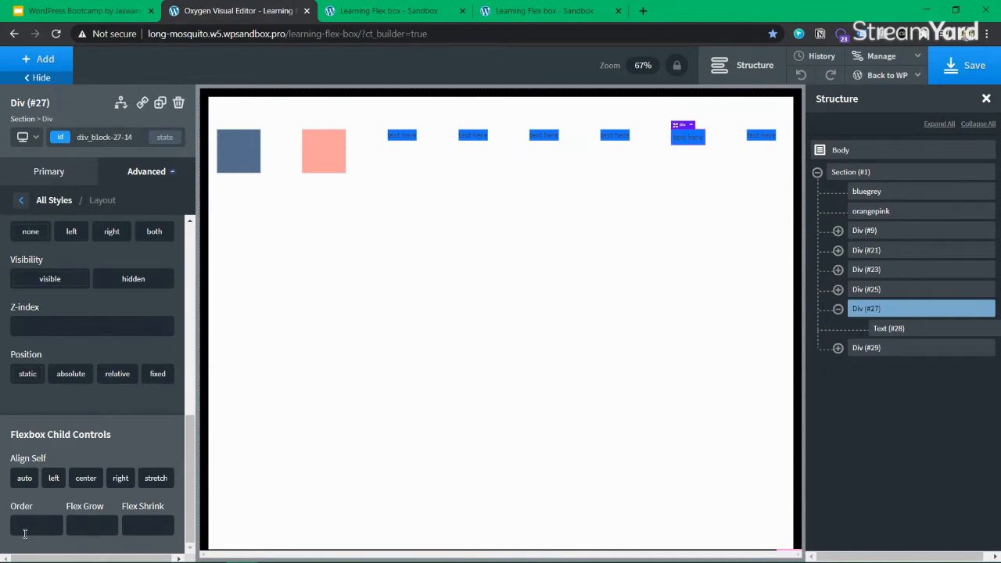
text(-2)
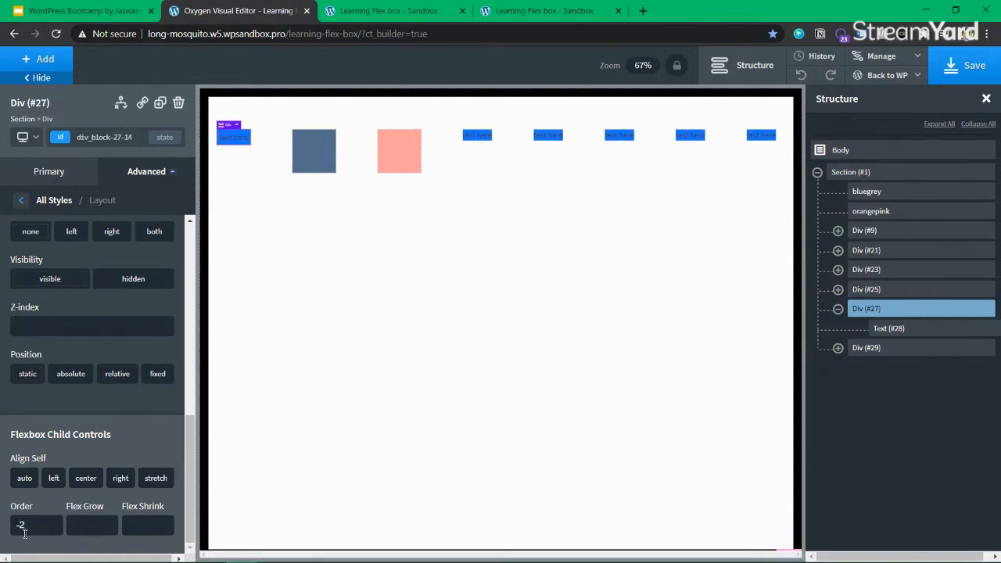
key(BackSpace)
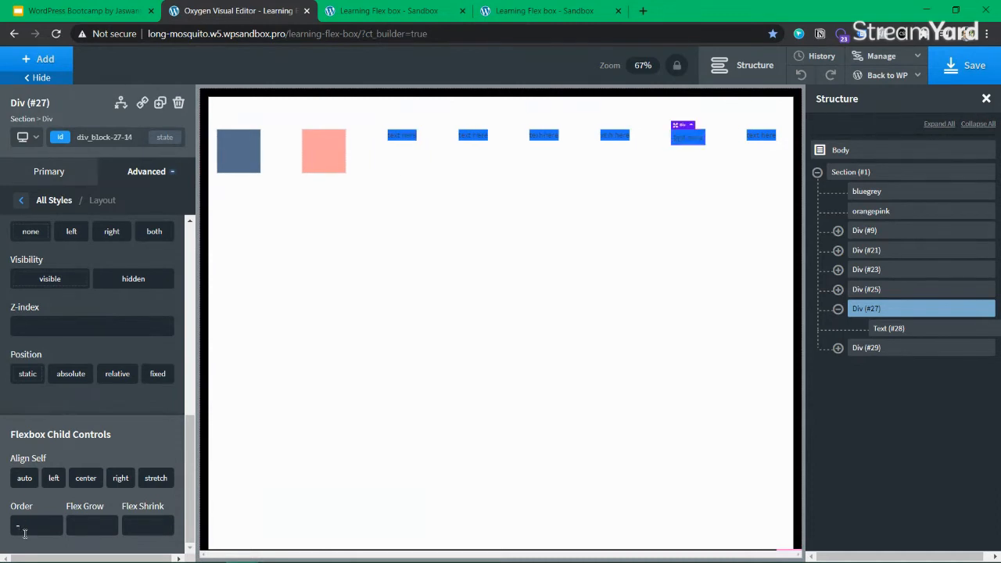
text(3)
key(BackSpace)
text(1)
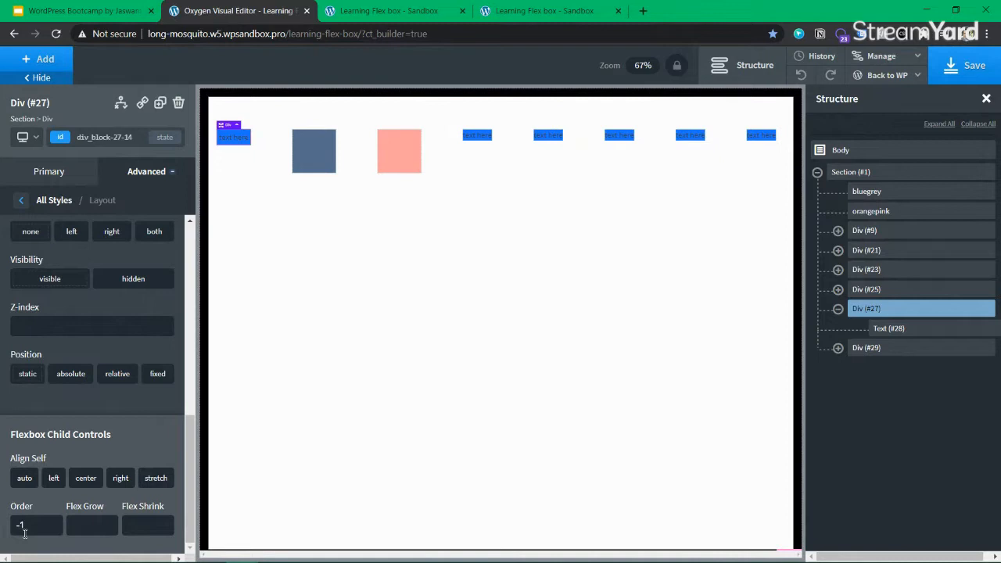
key(BackSpace)
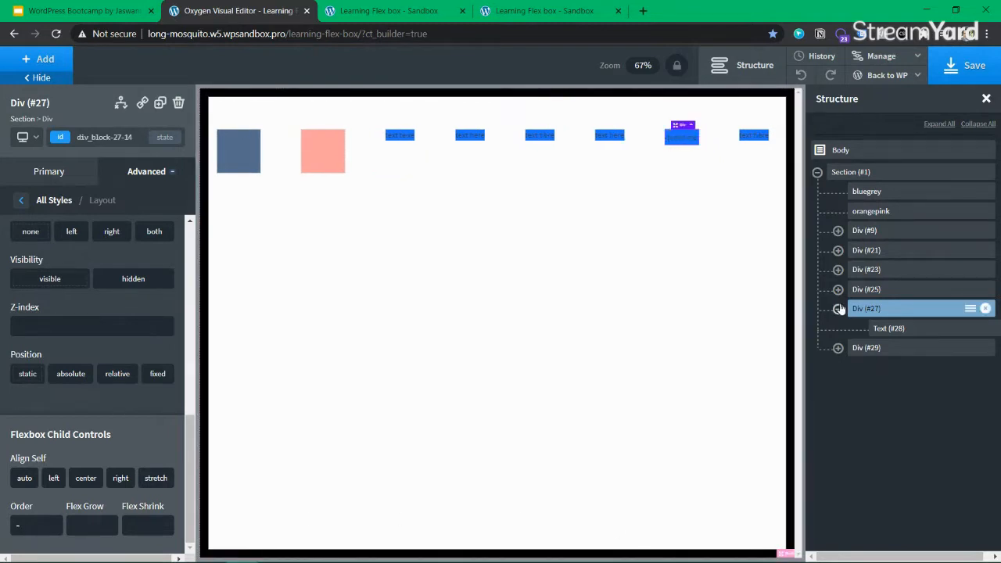
Set Div (#27)'s Flex Shrink to 1 and save with Ctrl+S
click(839, 309)
click(838, 309)
click(888, 328)
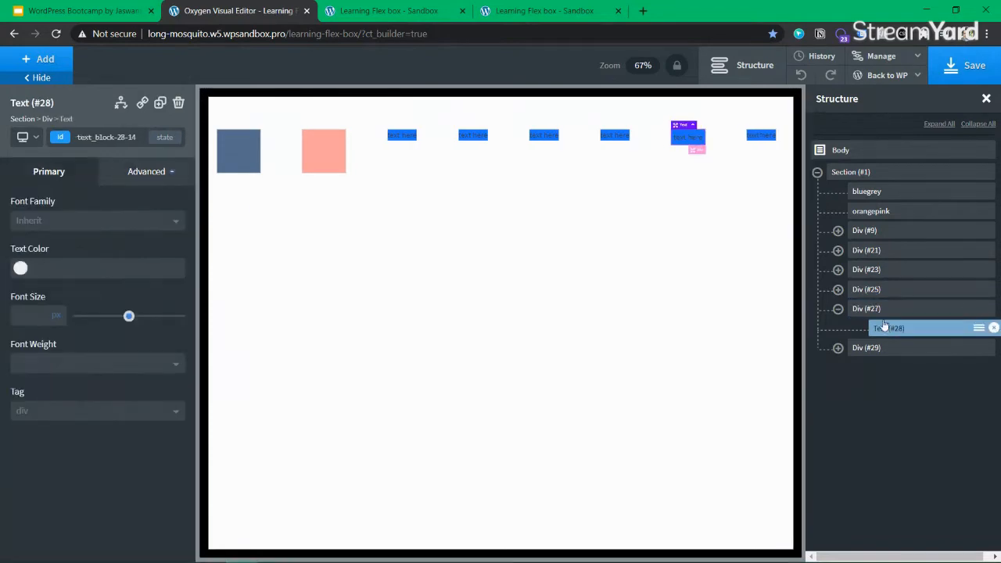
click(874, 310)
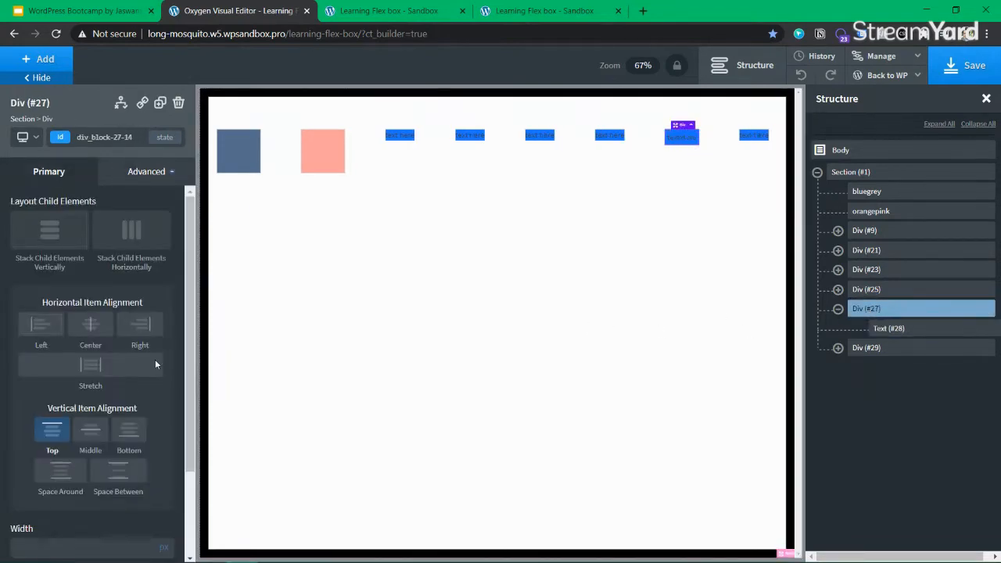
scroll(124, 391, down, 3)
click(160, 177)
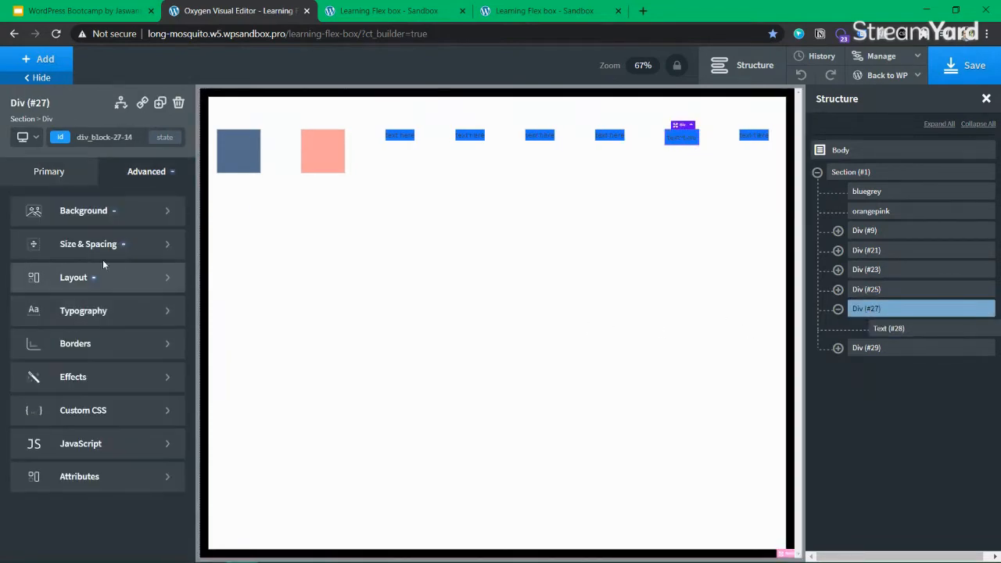
click(103, 283)
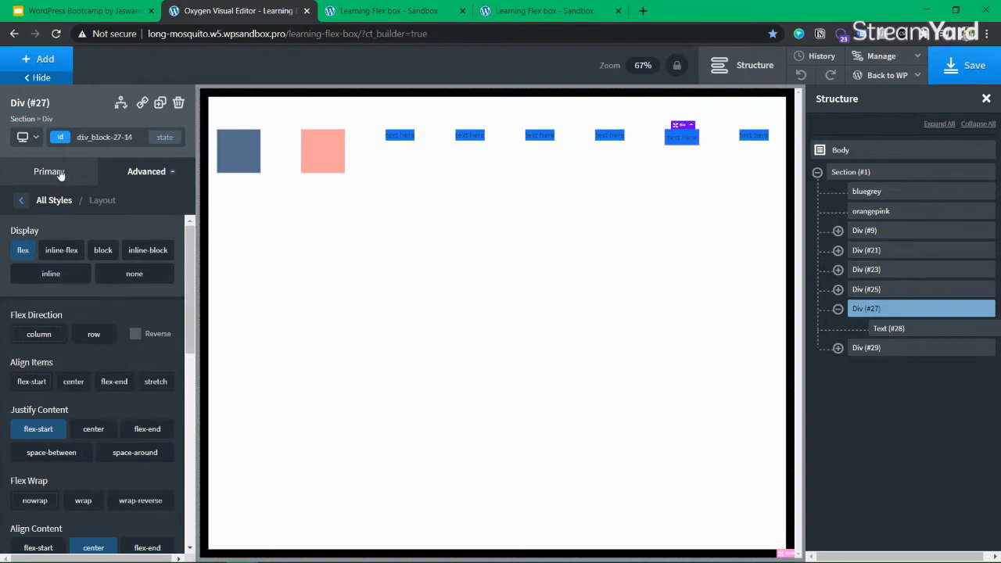
scroll(43, 469, down, 10)
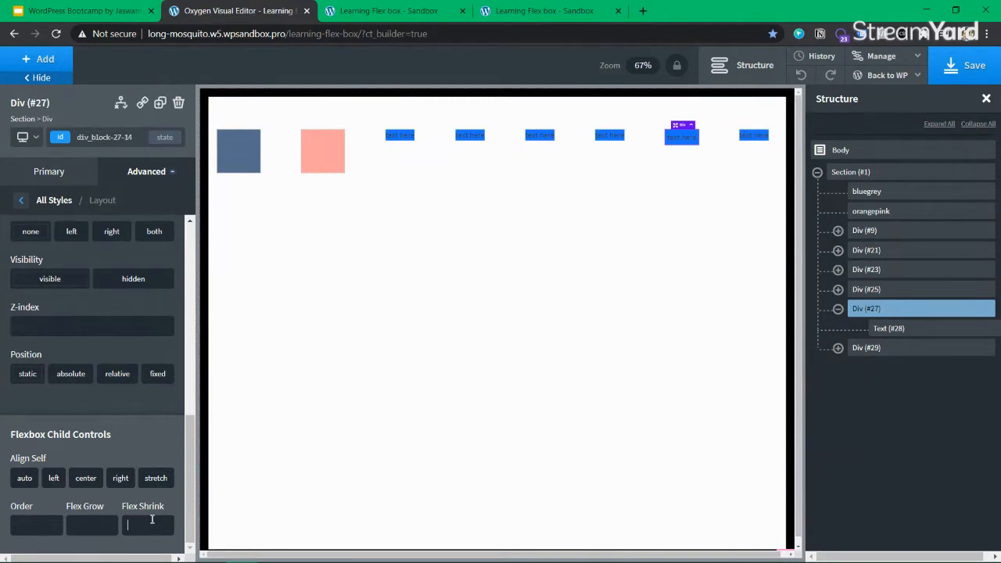
text(0)
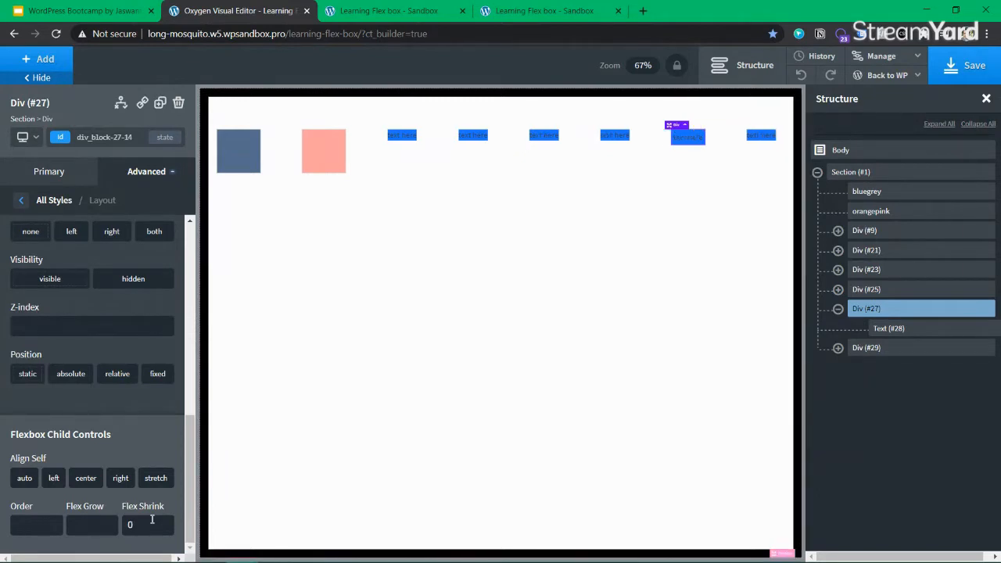
key(BackSpace)
text(1)
key(ctrl+s)
key(Escape)
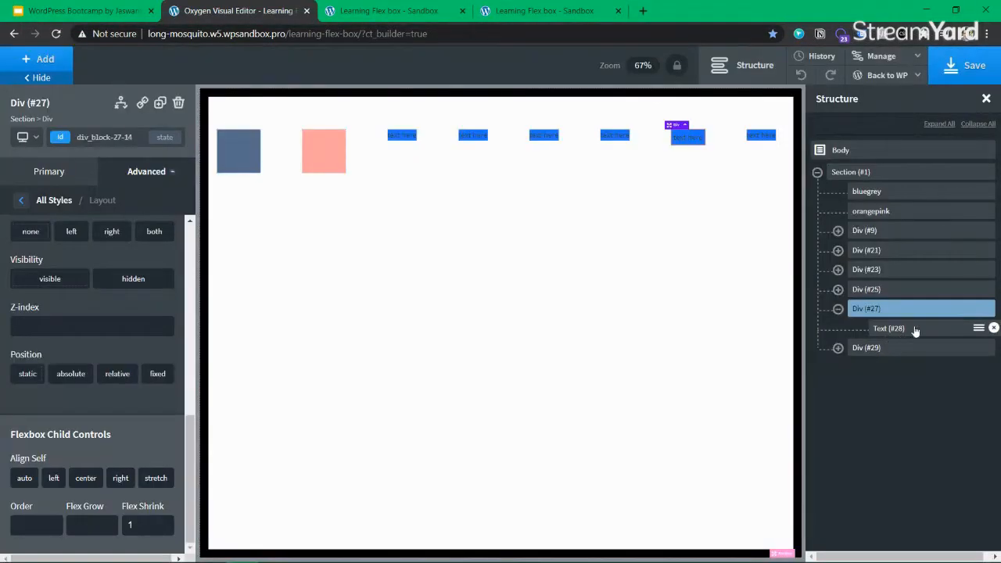
Clear Text (#28)'s Flex Shrink value, save the page, and open the live preview
click(912, 329)
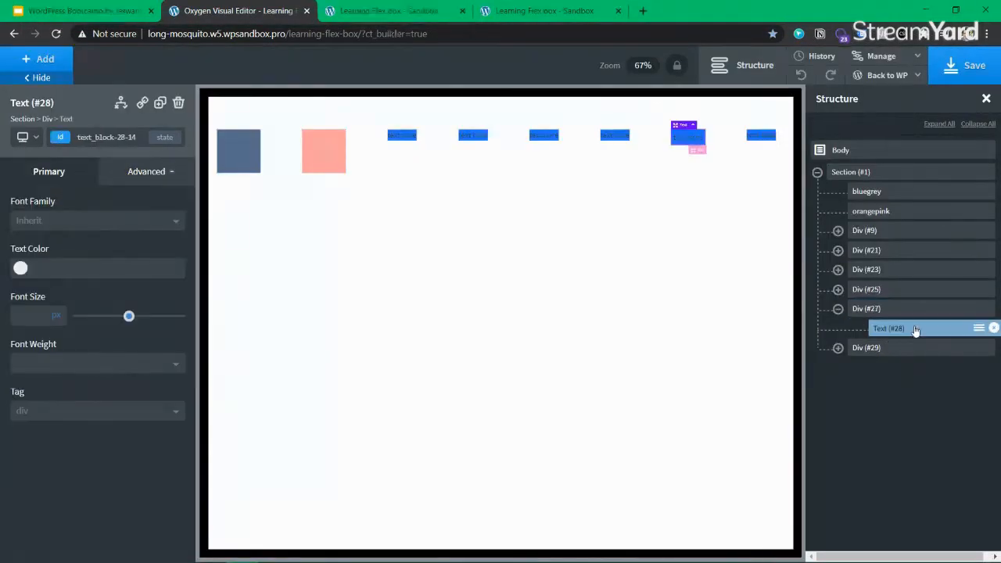
click(140, 171)
click(86, 279)
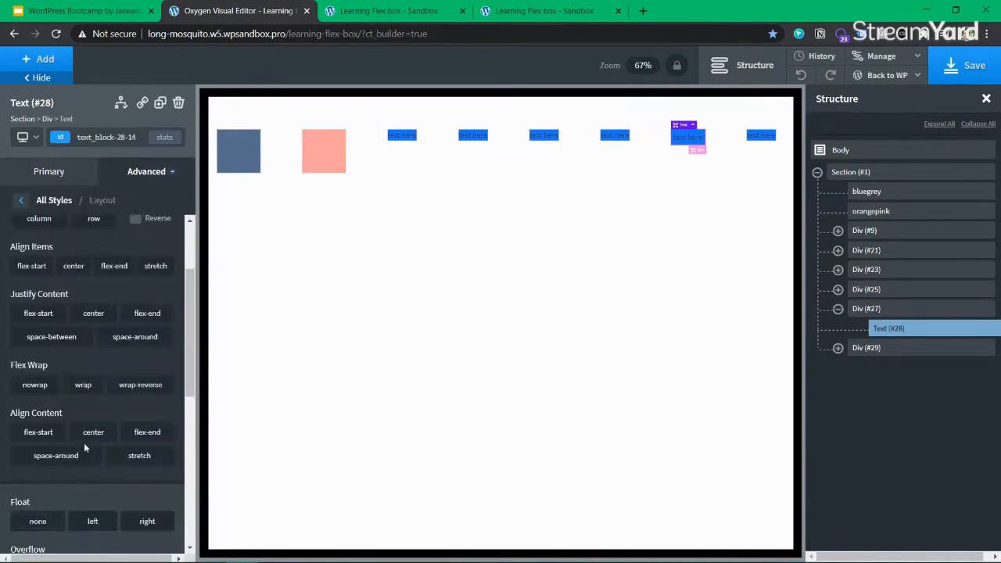
scroll(85, 442, down, 5)
click(140, 529)
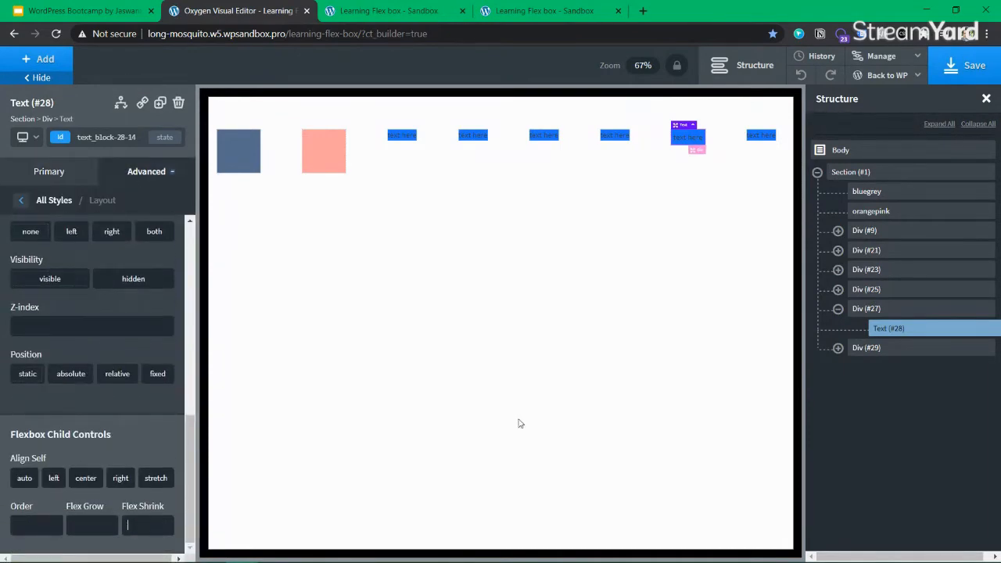
click(965, 65)
click(376, 15)
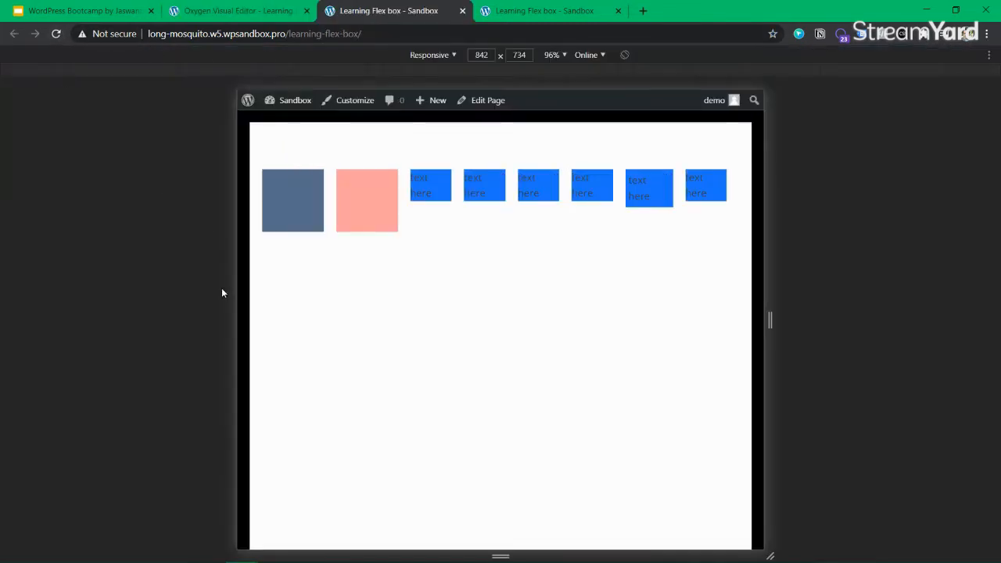
Widen the responsive preview to 1344 px, reload, and return to the Oxygen editor
drag(229, 320, 75, 306)
click(52, 35)
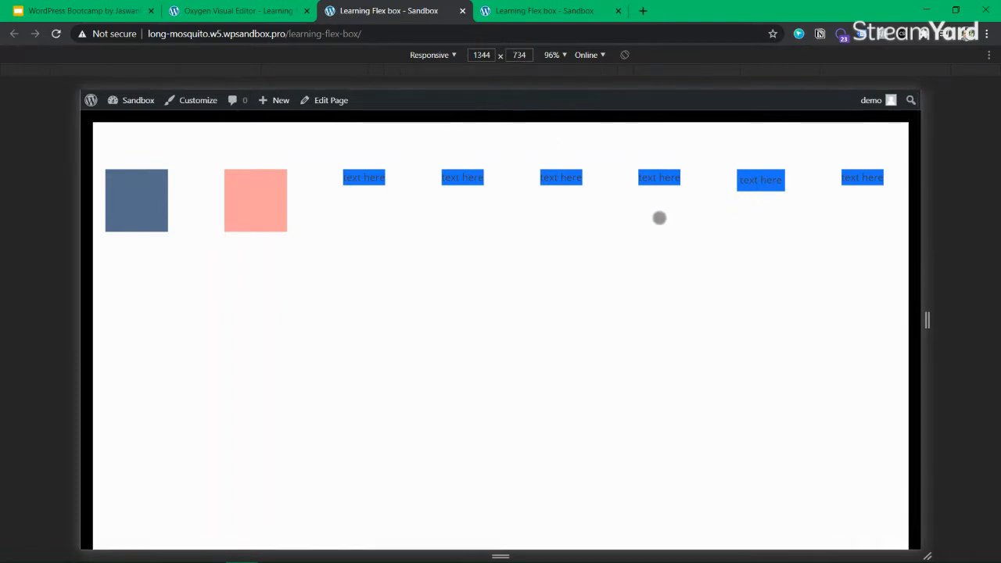
click(267, 16)
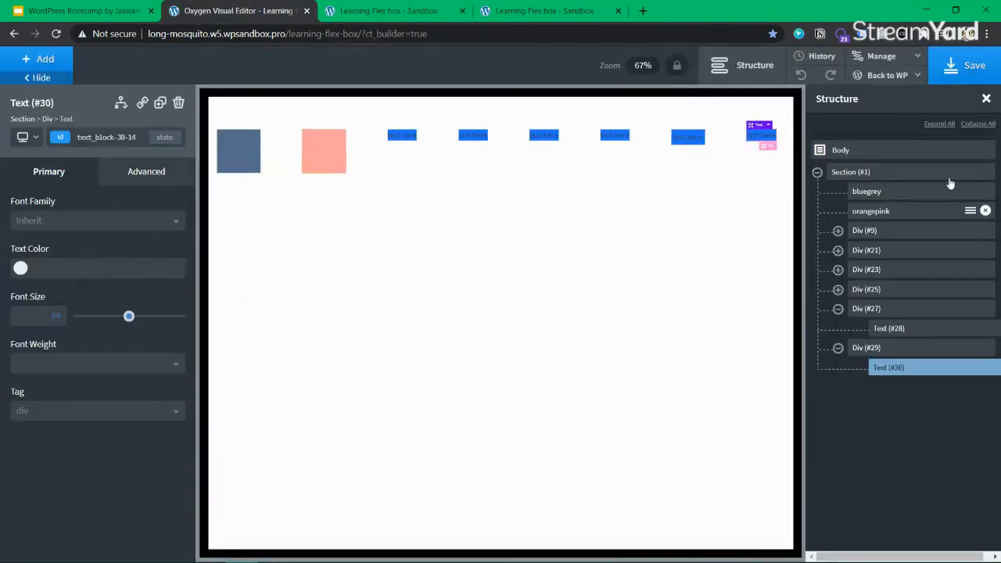
Delete Div (#29) with its text and duplicate Div (#27) into Div (#31)
click(178, 103)
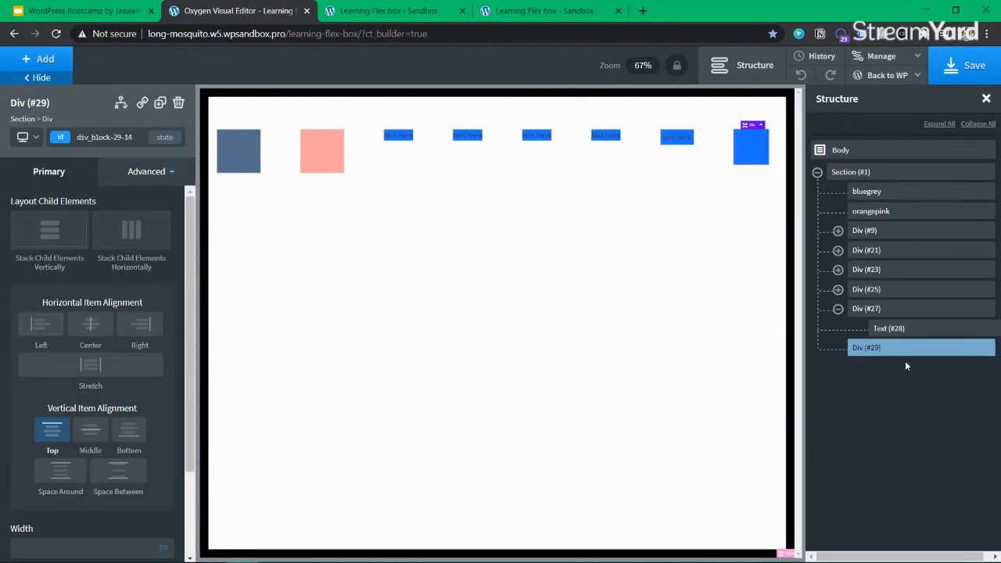
click(986, 348)
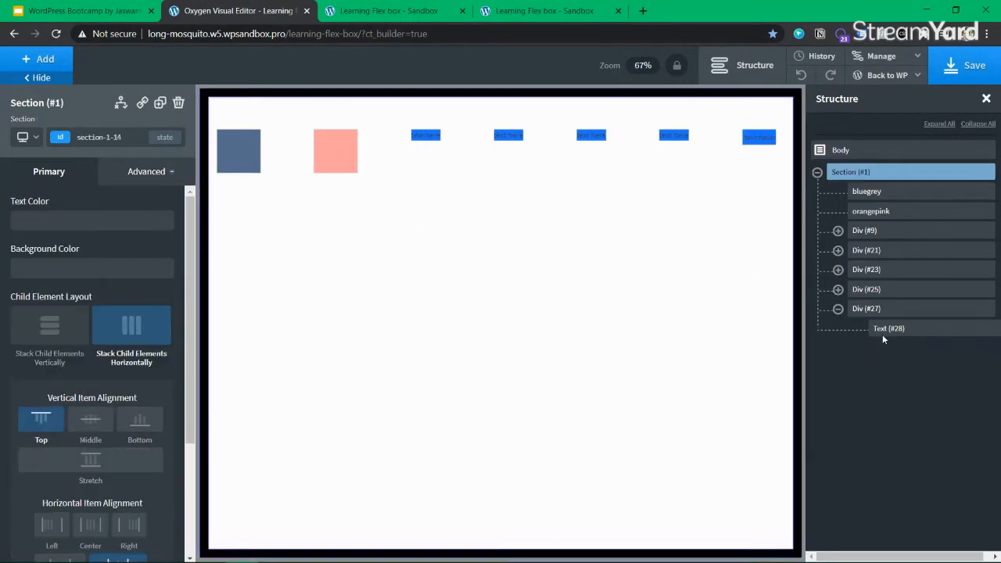
click(838, 310)
click(918, 311)
click(159, 104)
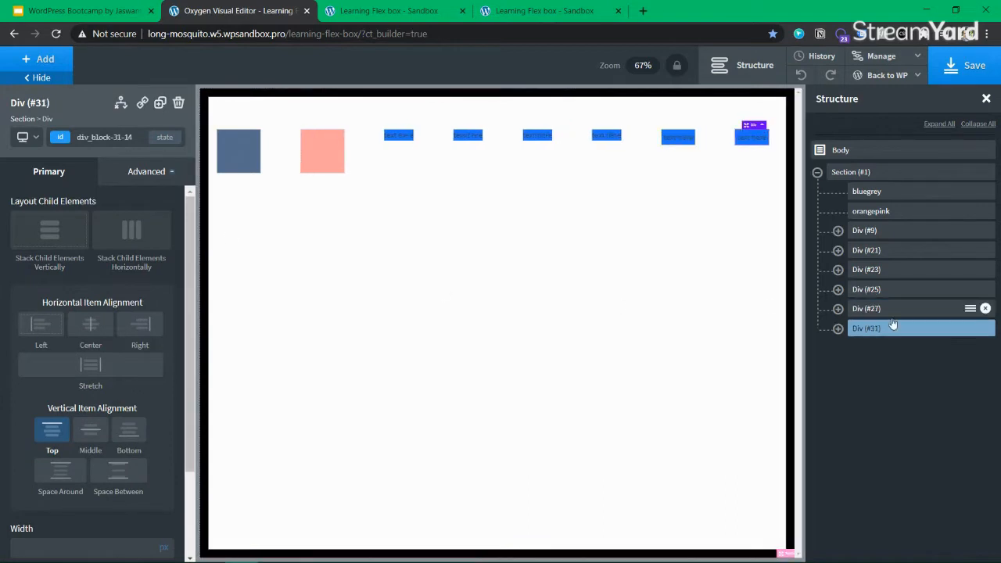
click(839, 309)
click(839, 348)
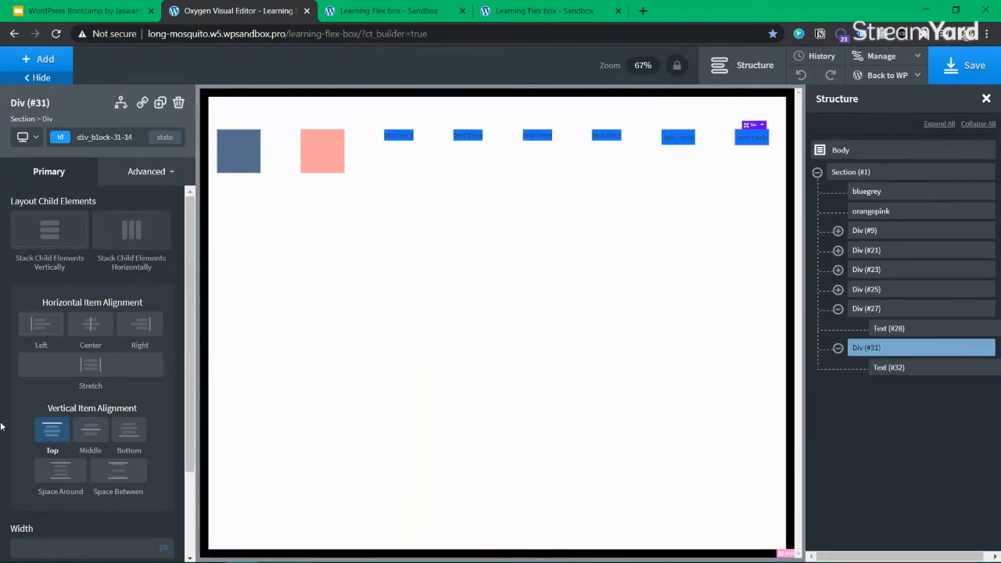
Set Div (#31)'s Flex Shrink to 0, save, and reload the live page
scroll(99, 420, down, 2)
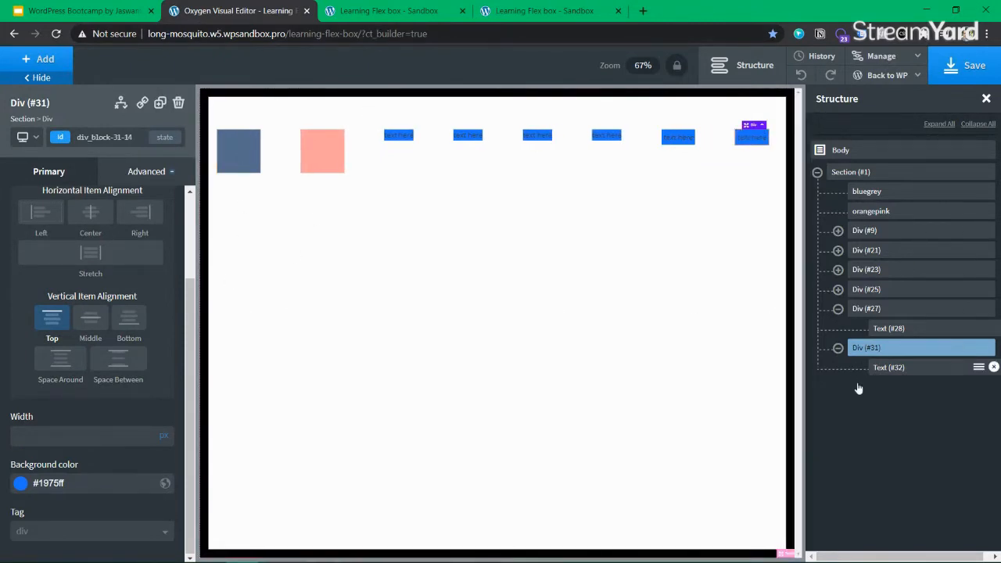
click(156, 174)
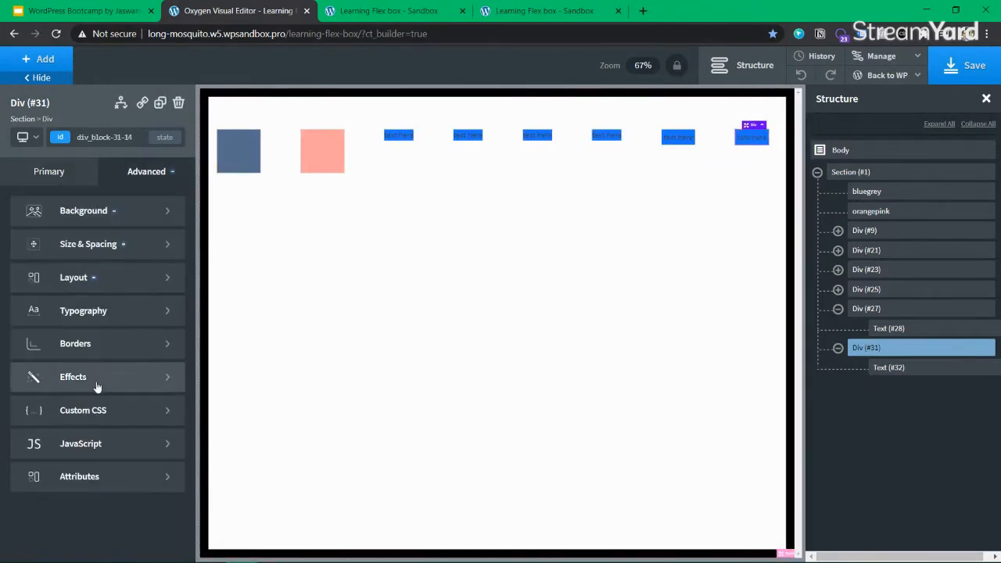
click(100, 279)
scroll(59, 453, down, 5)
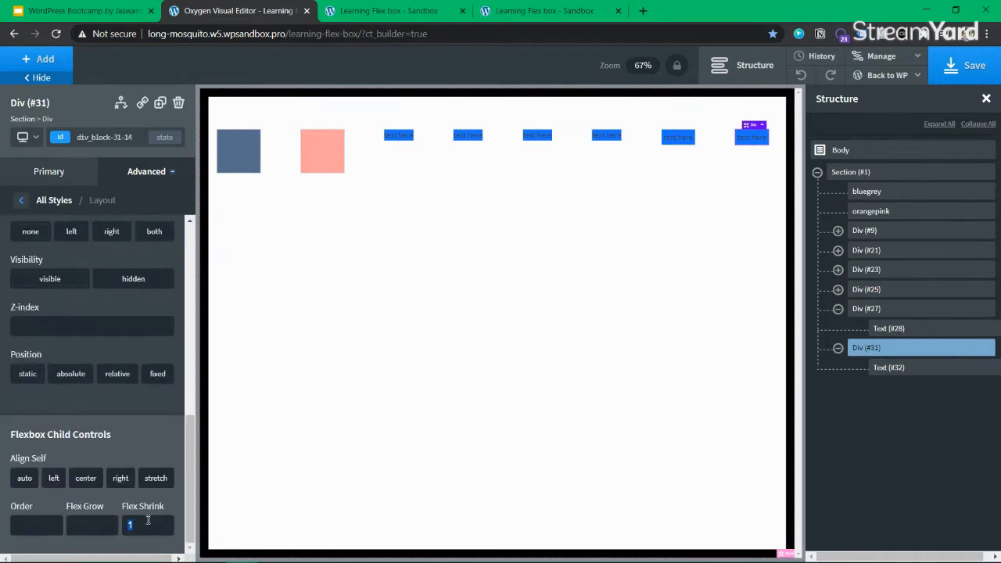
text(0)
key(ctrl+s)
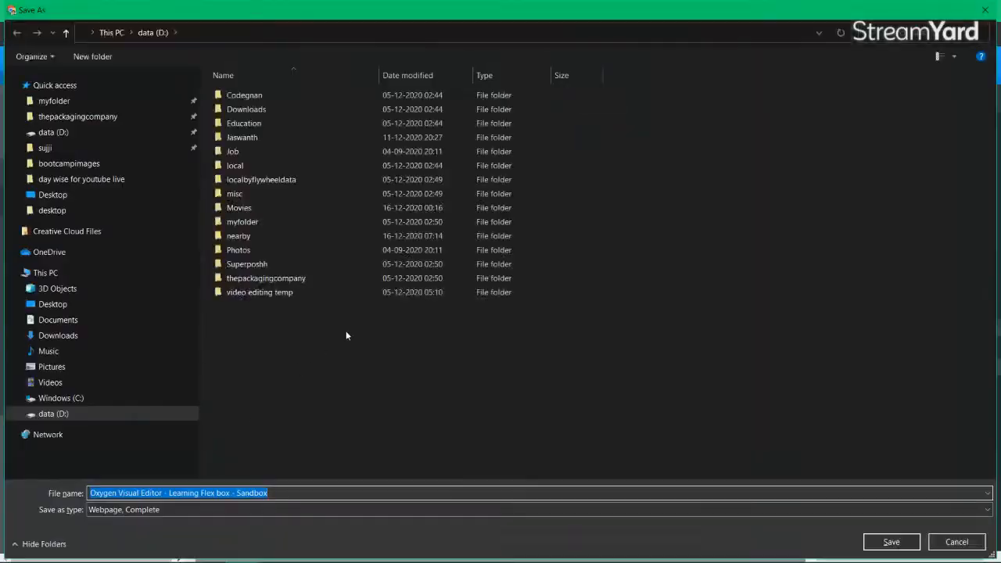
key(Escape)
click(416, 11)
click(56, 33)
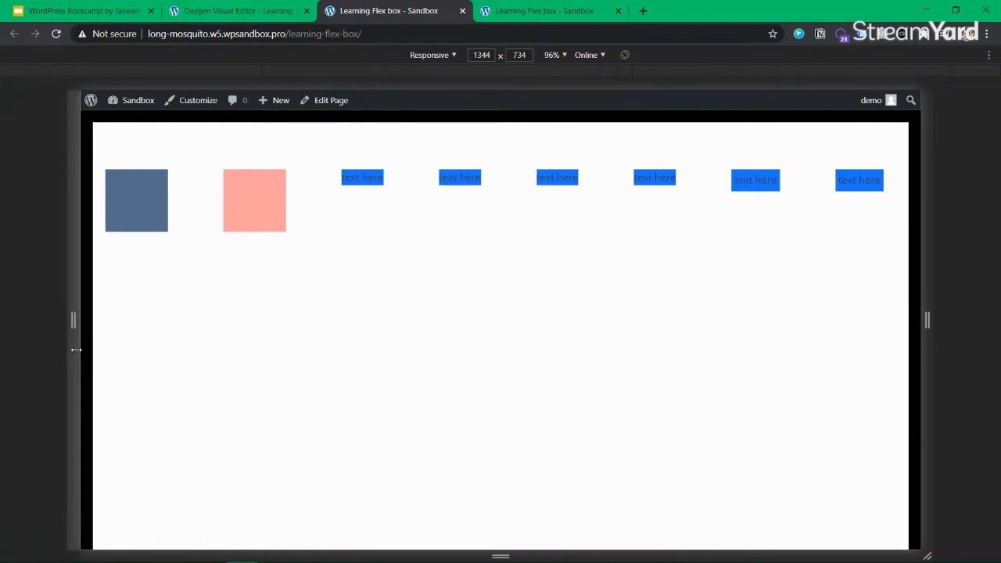
Narrow the device-mode preview to 590 px so the boxes shrink, then return to the editor
drag(75, 351, 306, 360)
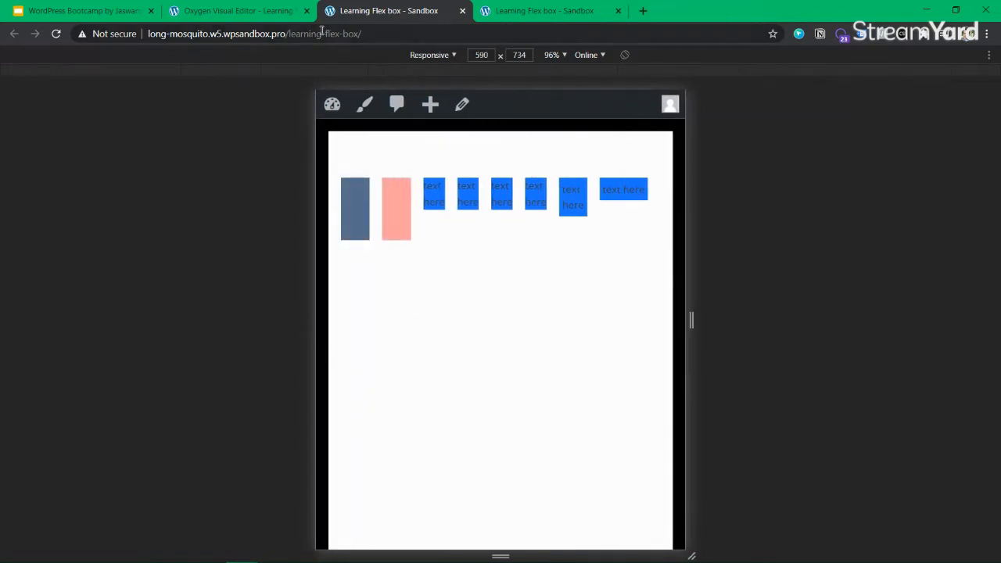
click(275, 16)
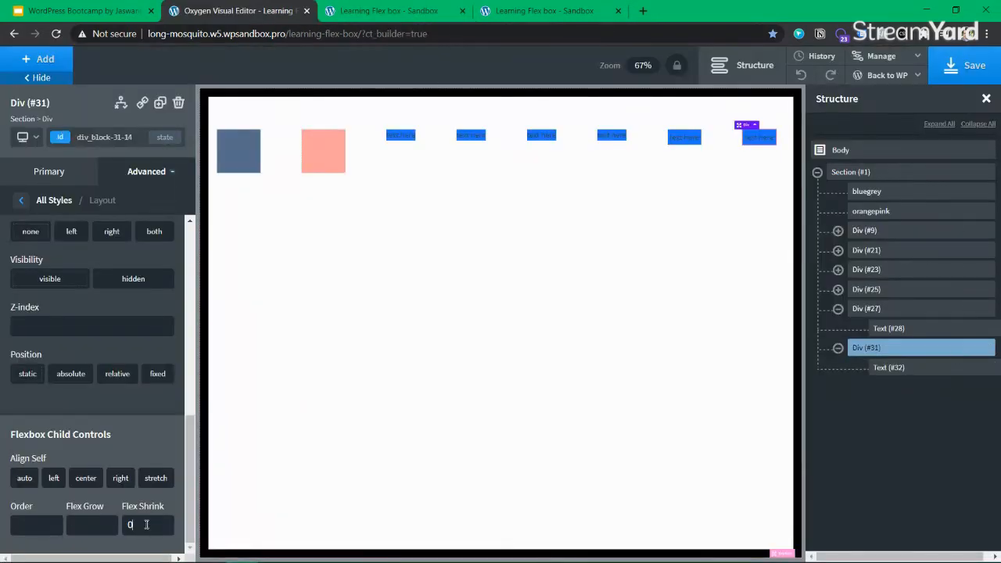
Give Text (#28) a Flex Shrink of 1 in its Advanced Layout settings
click(890, 328)
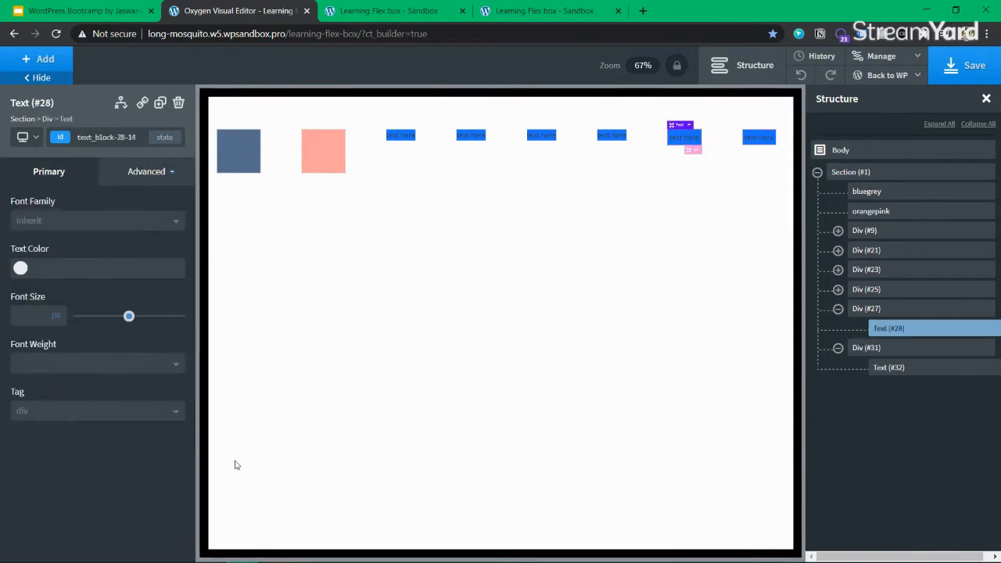
click(148, 171)
click(102, 256)
click(22, 202)
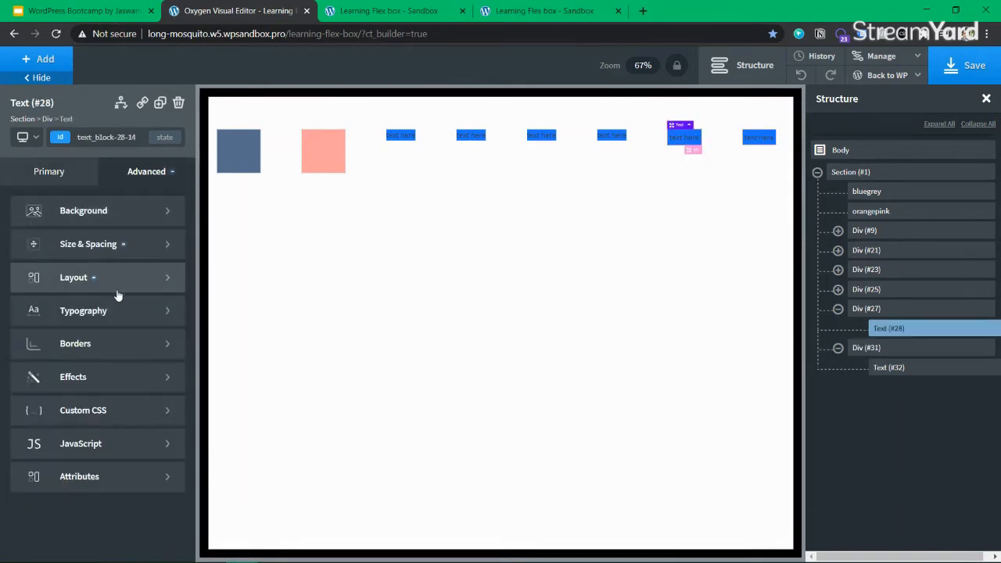
click(116, 281)
scroll(122, 493, down, 5)
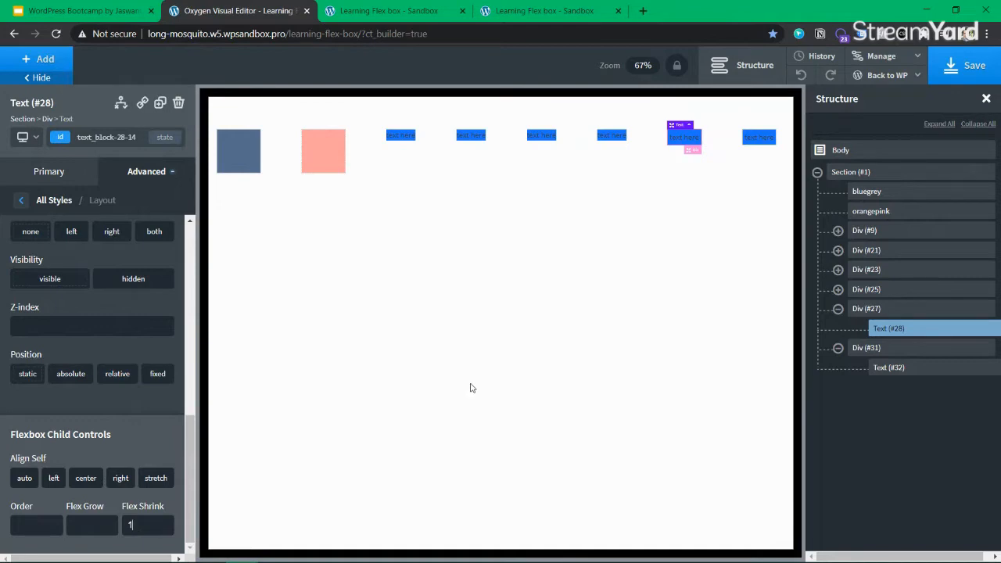
Dismiss the 502 save error, save the page again, and return to the live preview
click(376, 11)
click(261, 13)
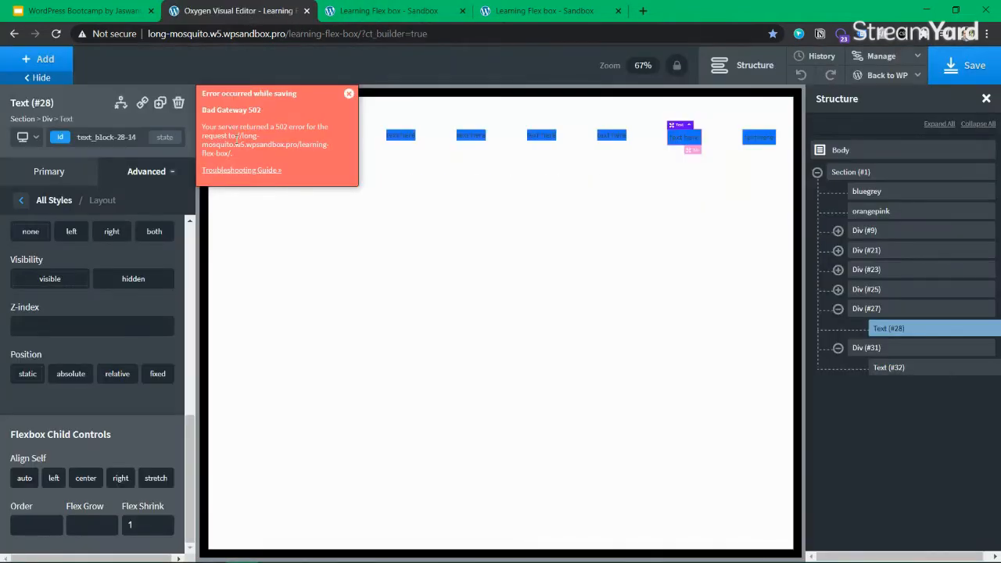
drag(244, 154, 202, 125)
click(308, 108)
click(349, 93)
click(960, 61)
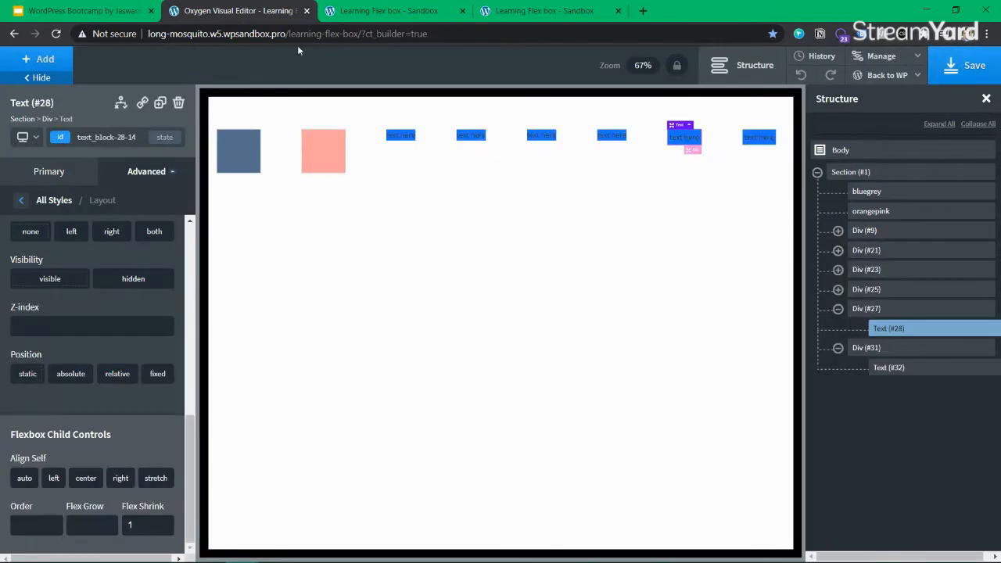
click(389, 11)
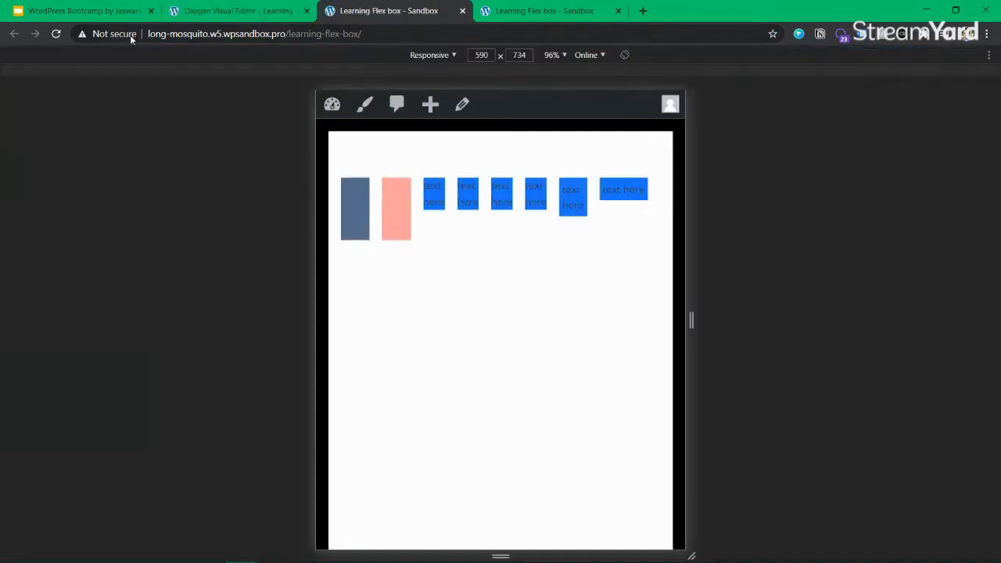
Reload the preview and widen it back to about 1165 px, then return to the editor
click(52, 35)
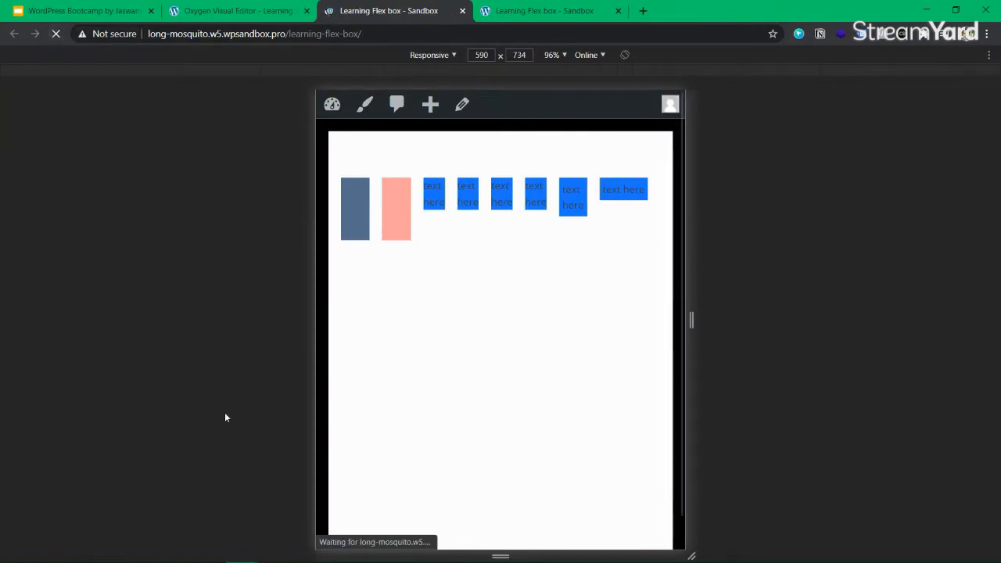
click(56, 35)
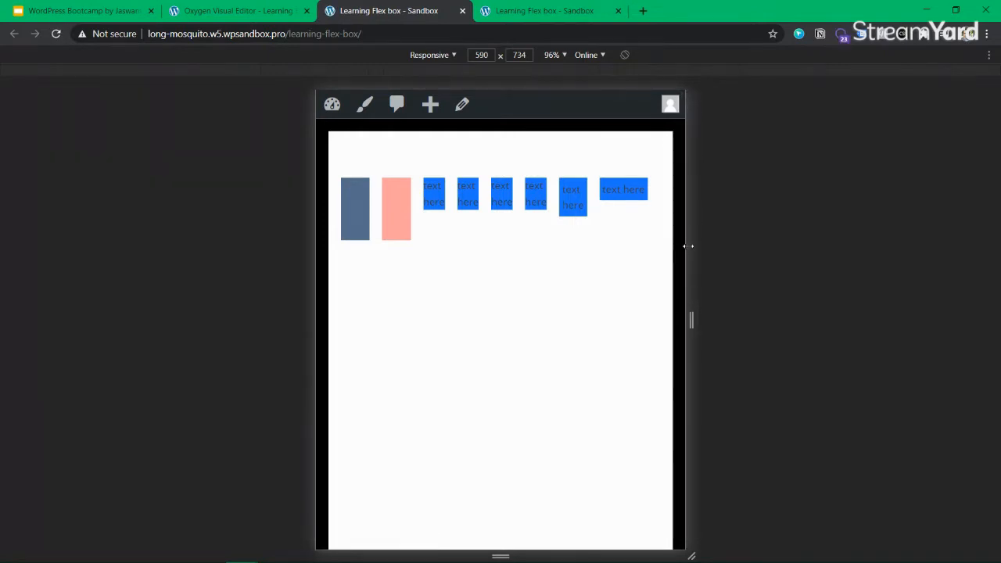
drag(688, 246, 868, 232)
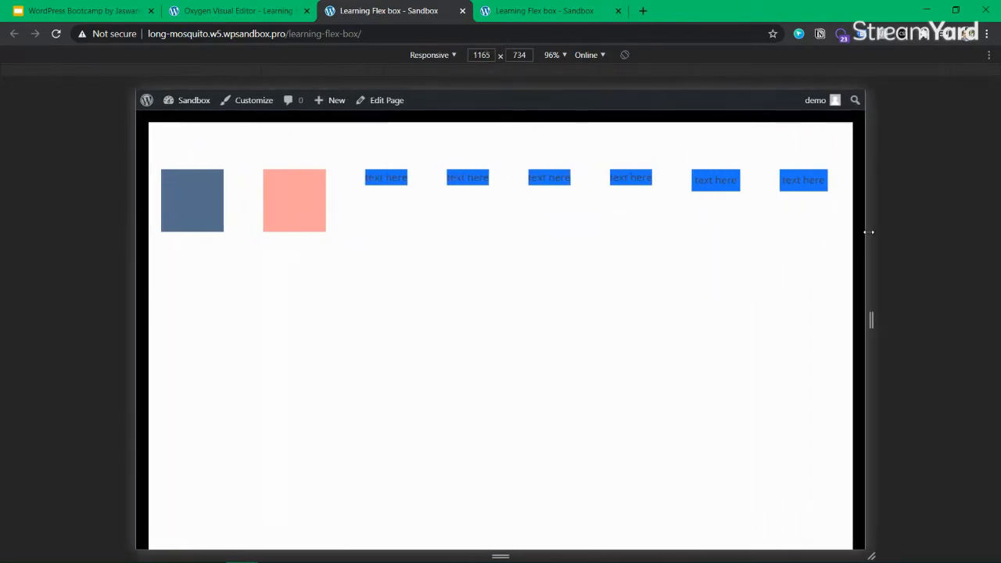
click(270, 12)
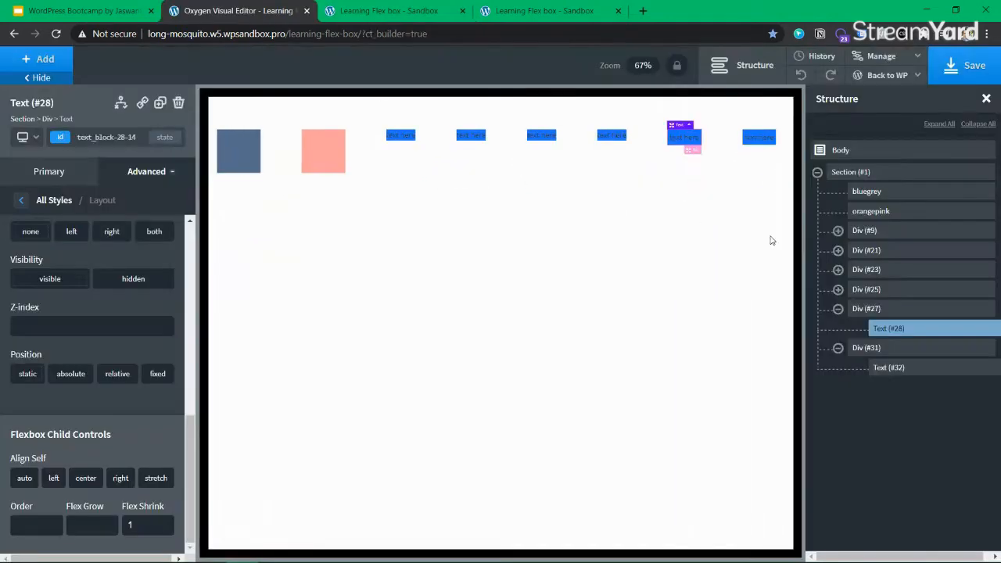
Retype the labels of the last two blue text items to show their shrink values
double_click(755, 138)
text(withoutWithout)
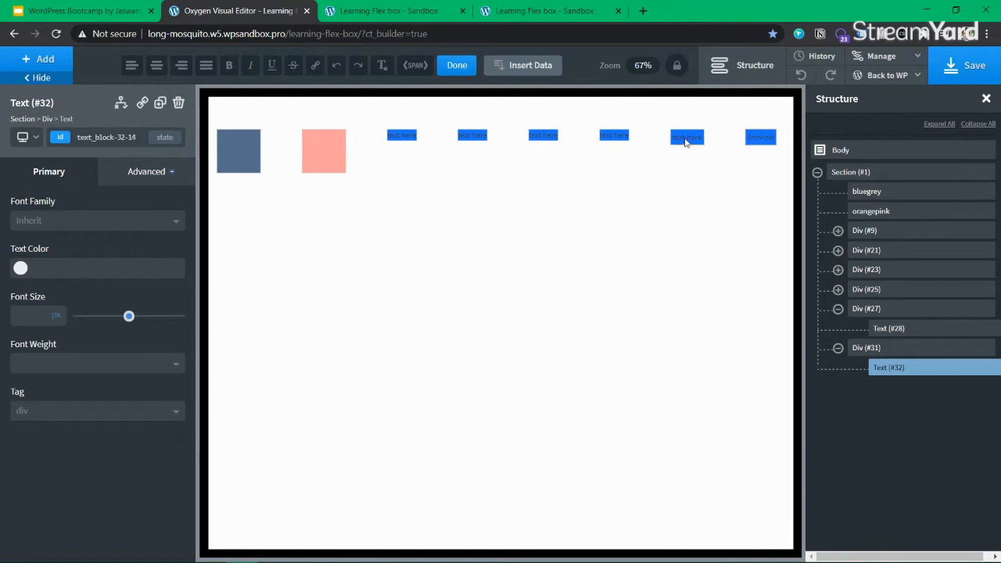
double_click(686, 137)
text(without)
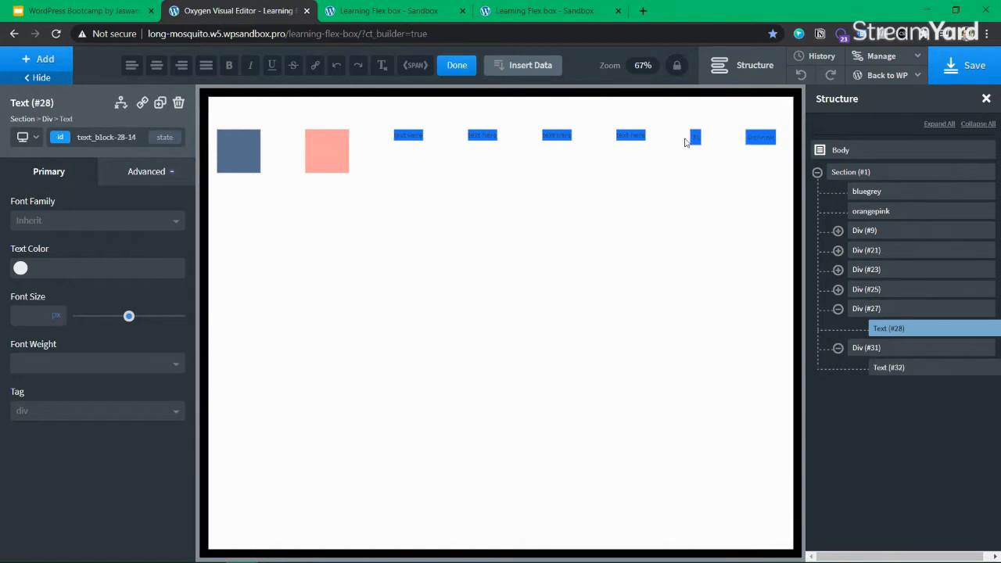
Save the page and view the live preview narrowed to about 690 px
click(989, 73)
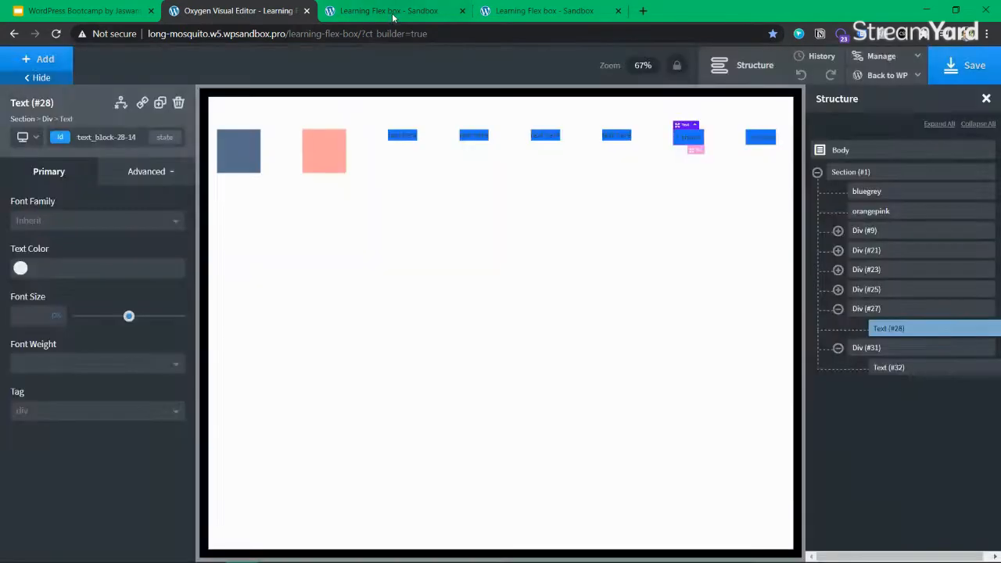
click(394, 18)
drag(875, 297, 725, 291)
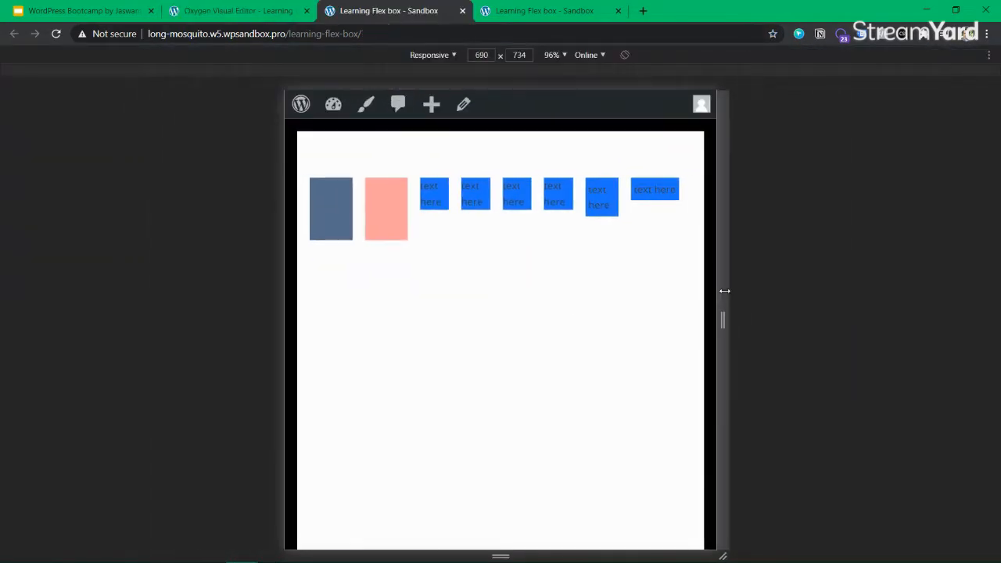
Reload the preview with F5 and test widths down to 113 px and back to about 671 px
key(F5)
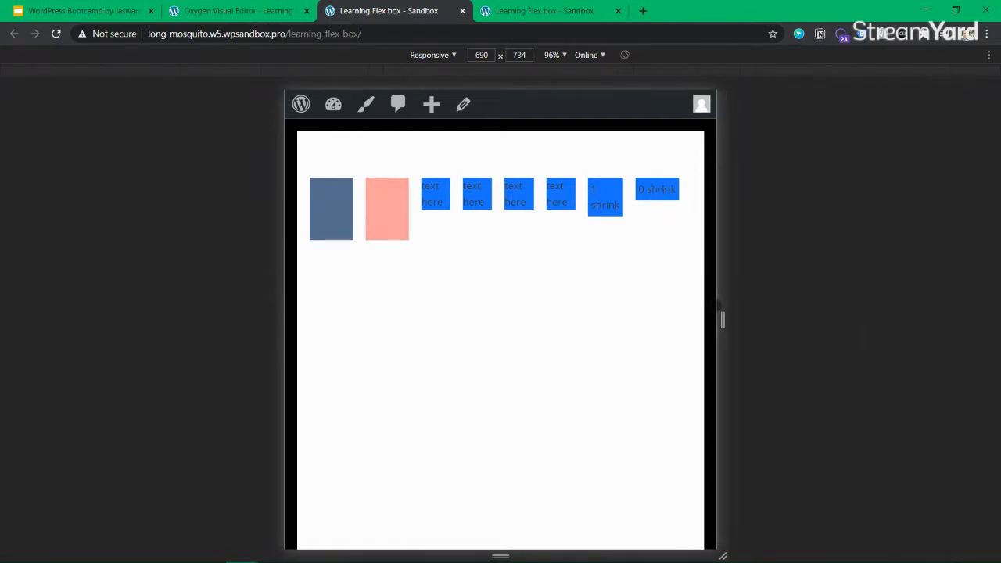
drag(721, 305, 541, 299)
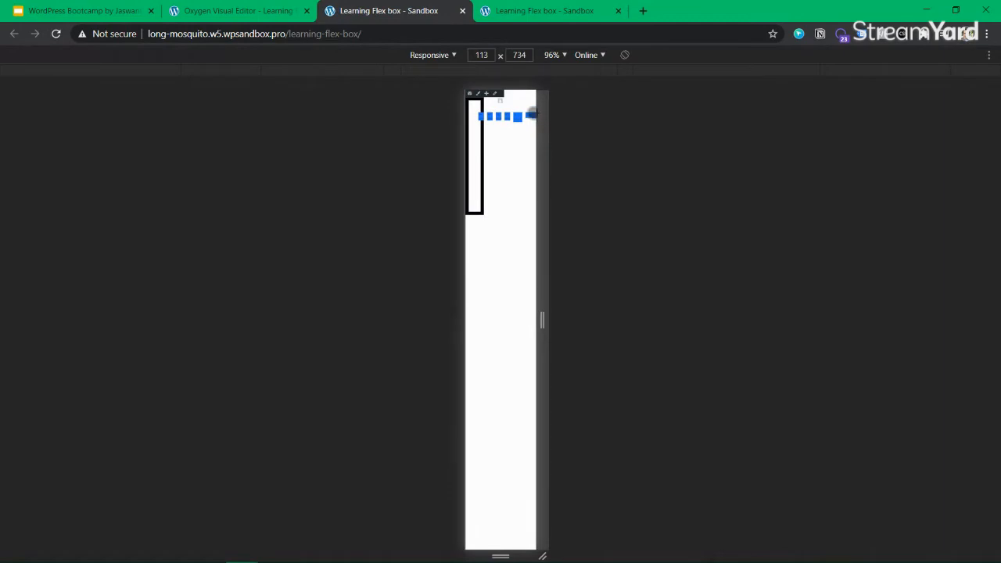
scroll(532, 114, up, 4)
drag(545, 320, 722, 333)
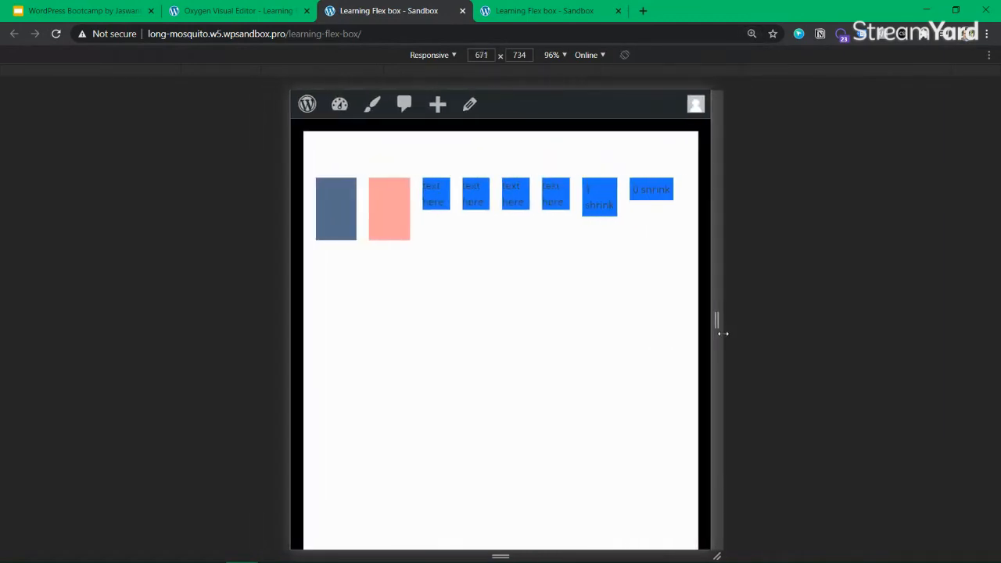
click(223, 15)
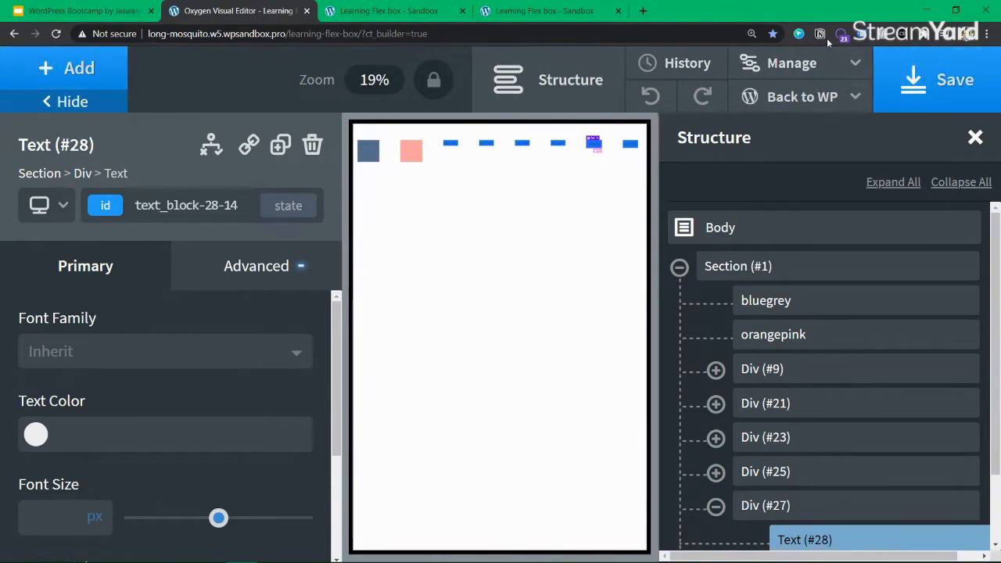
Reset zoom to 100%, close both Sandbox preview tabs, save, and close the Oxygen Visual Editor tab
click(752, 34)
click(753, 58)
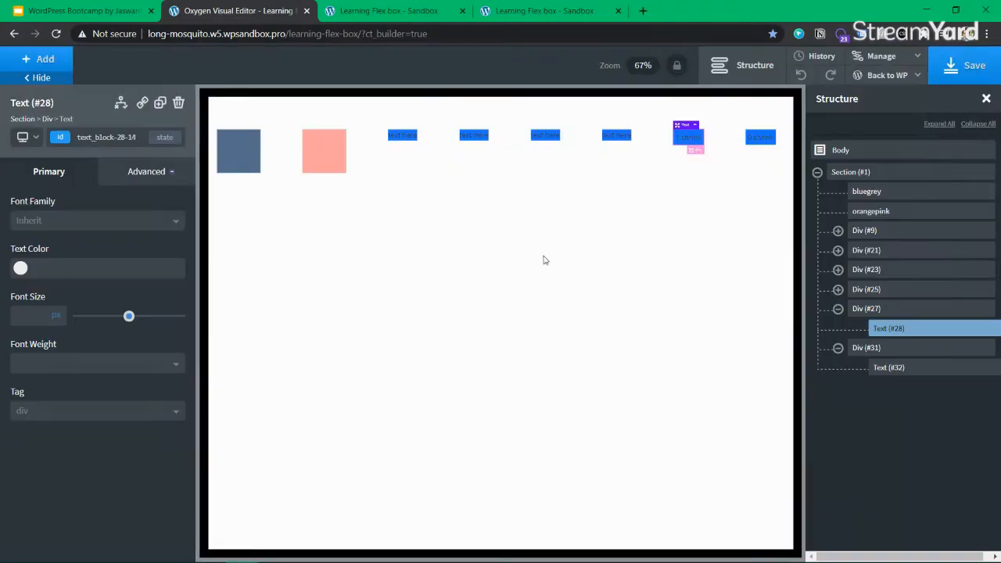
click(369, 11)
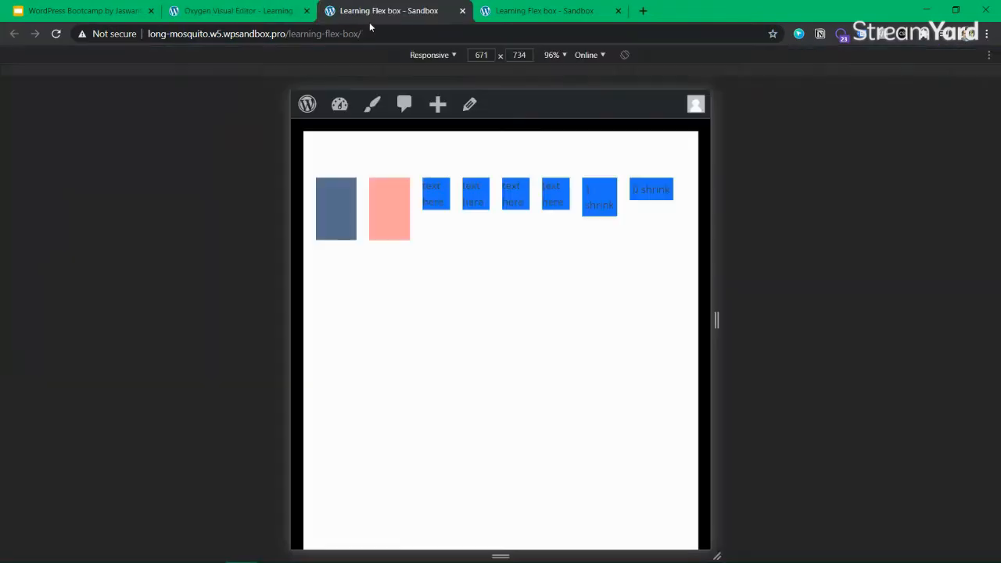
click(462, 11)
click(463, 11)
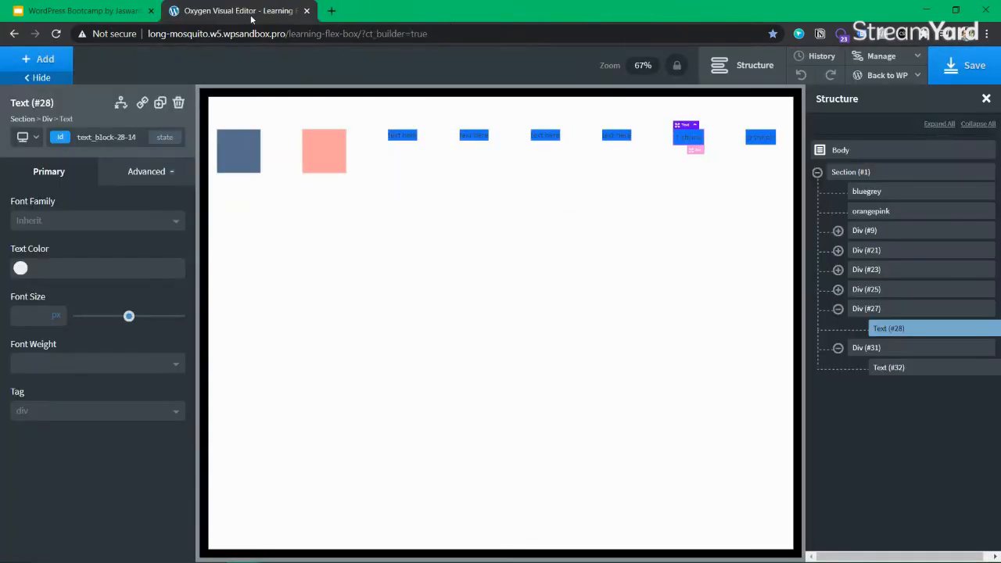
click(968, 65)
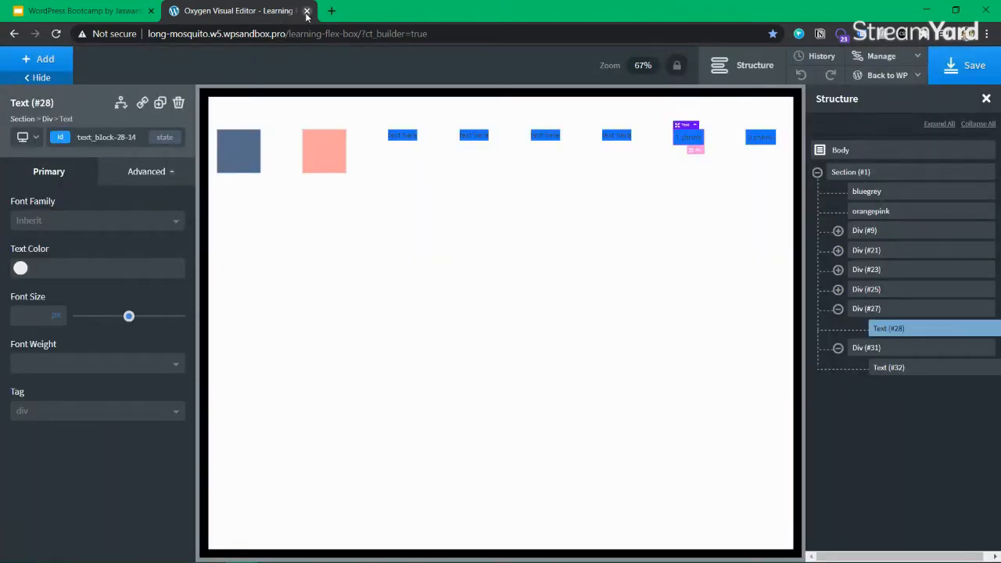
click(307, 10)
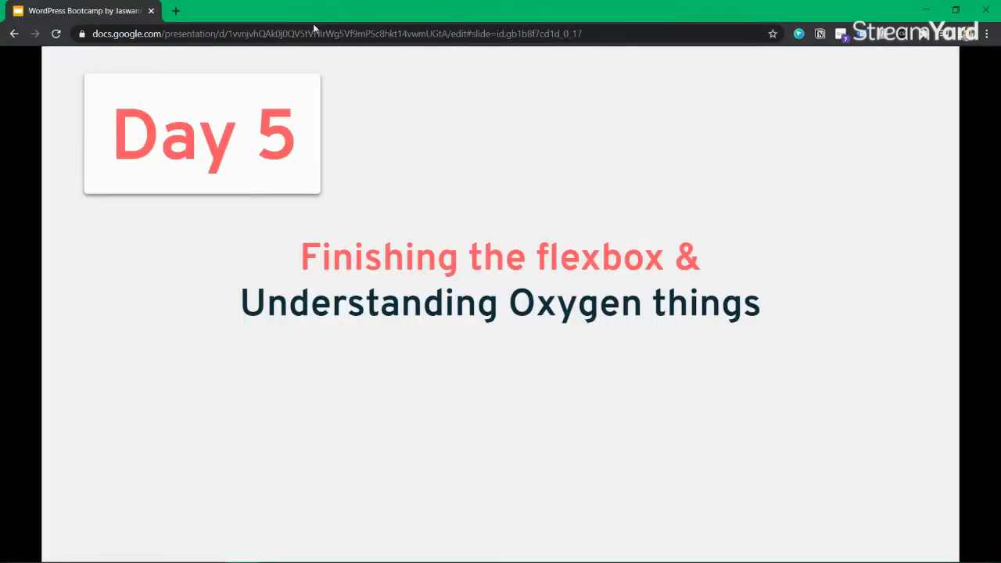
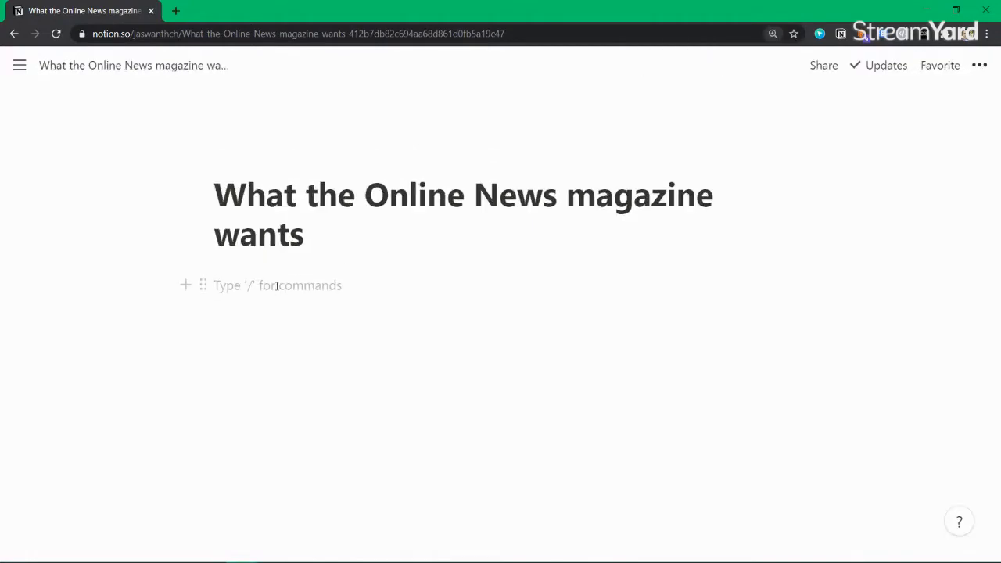
Type the intro line 'What we have out of the box:'
text(Wh)
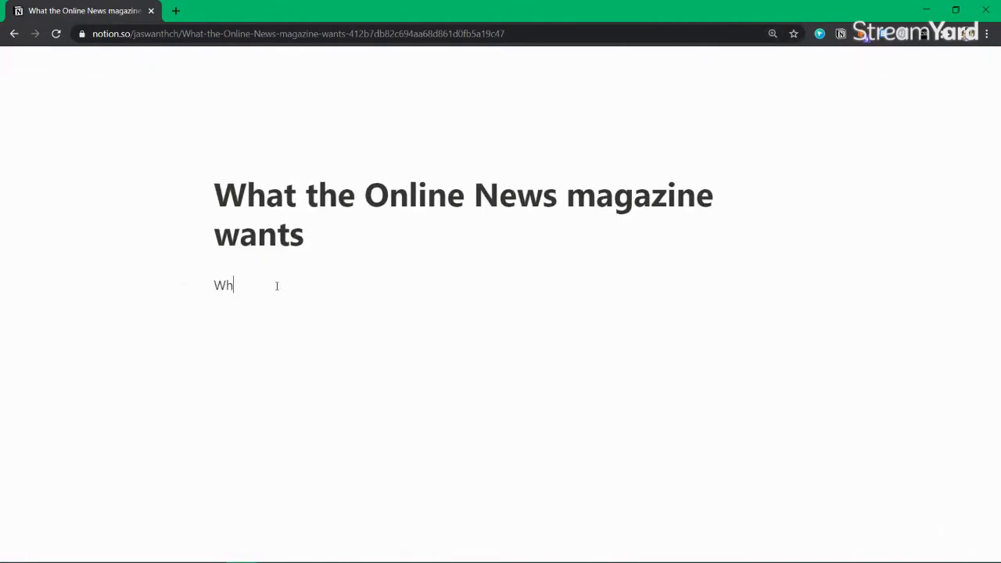
text(at we have )
text(by)
key(BackSpace)
key(BackSpace)
key(BackSpace)
text(u)
key(BackSpace)
text(out of the box:)
key(Return)
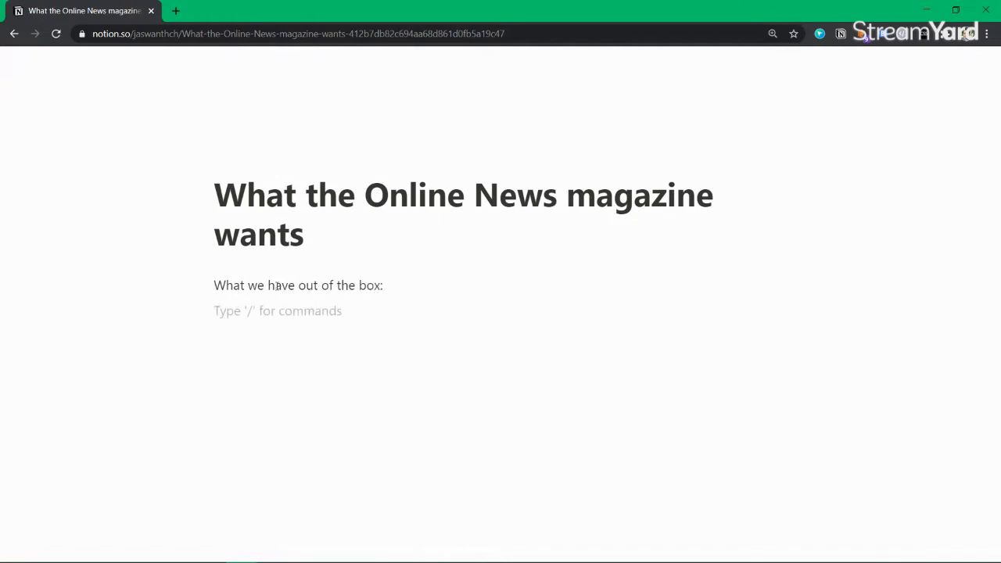
Add bullets 'Title', 'Published date' and 'Last edited Date'
text(- )
text(title)
key(ctrl+BackSpace)
text(Title)
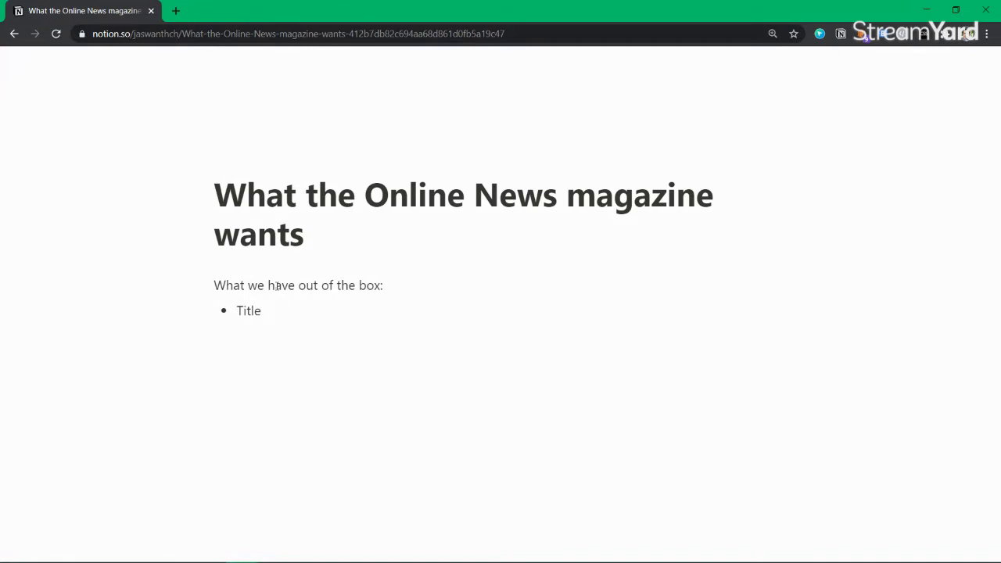
key(Return)
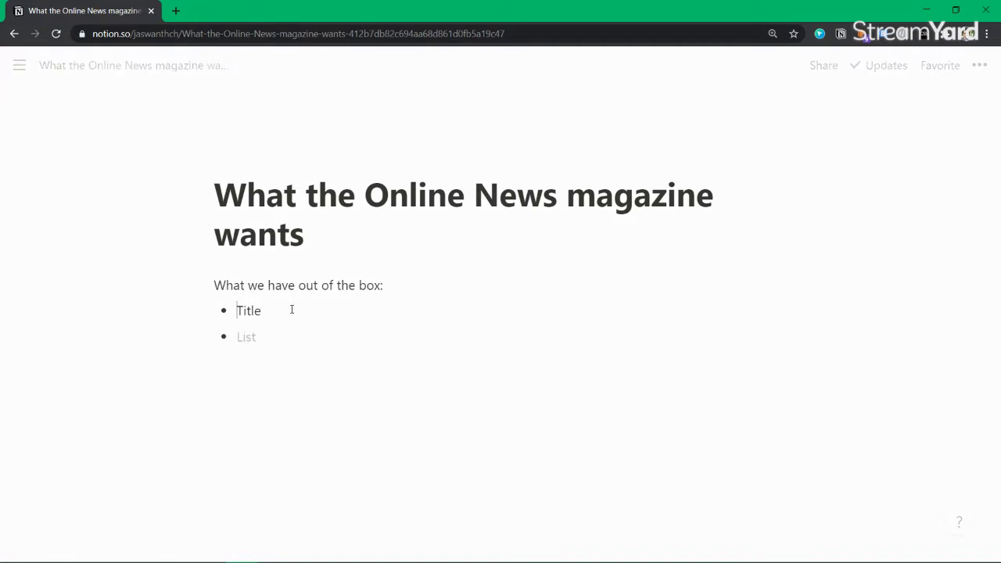
text(Pub)
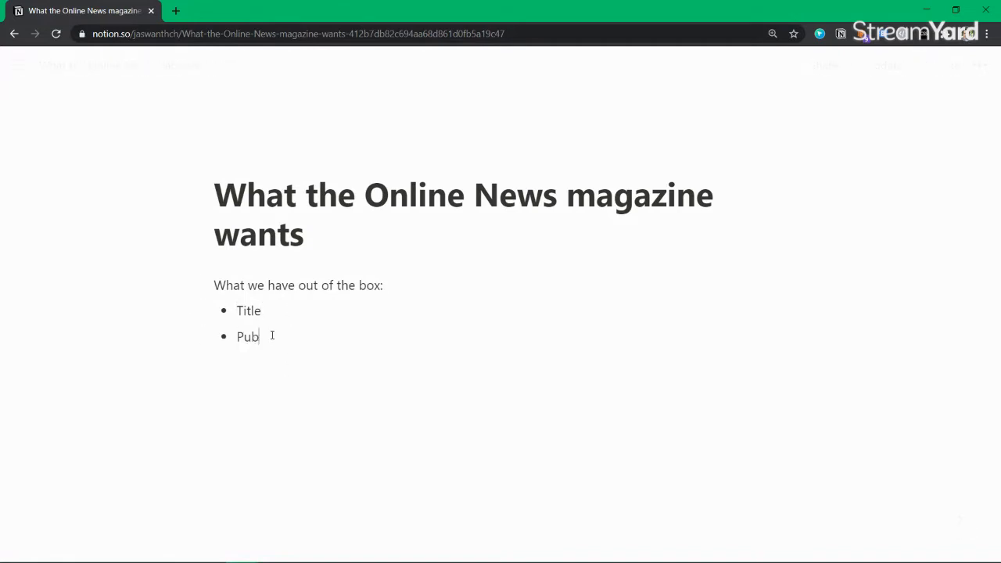
text(lished date)
key(Return)
text(lat)
key(BackSpace)
text(st edited Date)
key(Delete)
text(L)
key(Return)
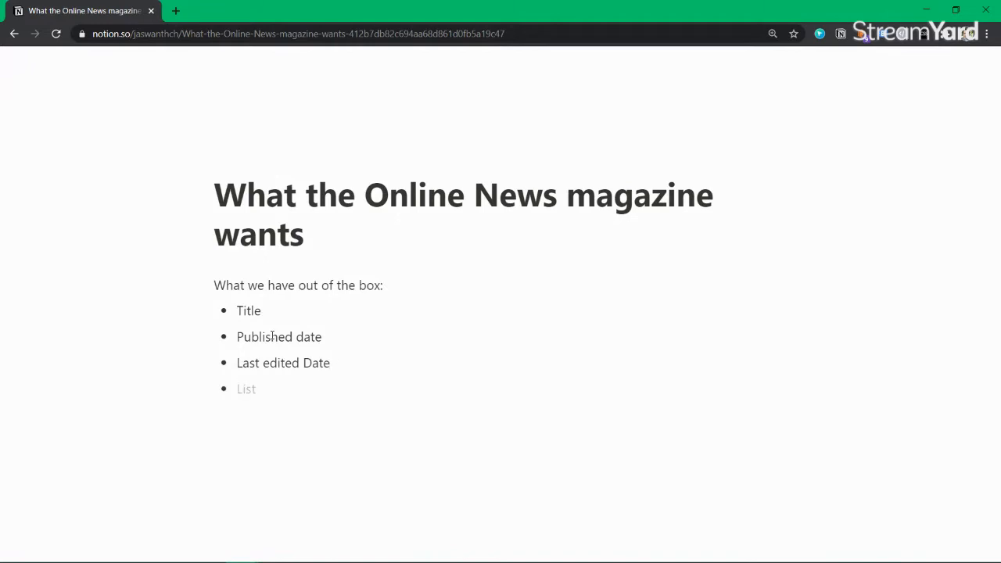
Add bullets for Highlight image/Featured, 'Author information, Name' and 'Categories, Tags'
text(Highlight image)
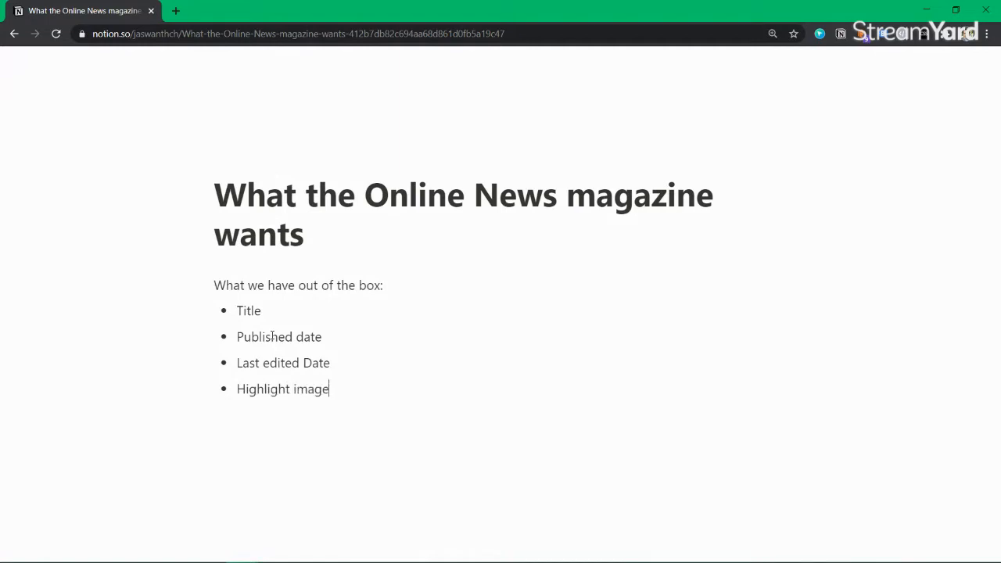
key(Return)
key(Left)
key(Left)
key(Left)
key(Left)
key(Left)
key(Left)
key(Left)
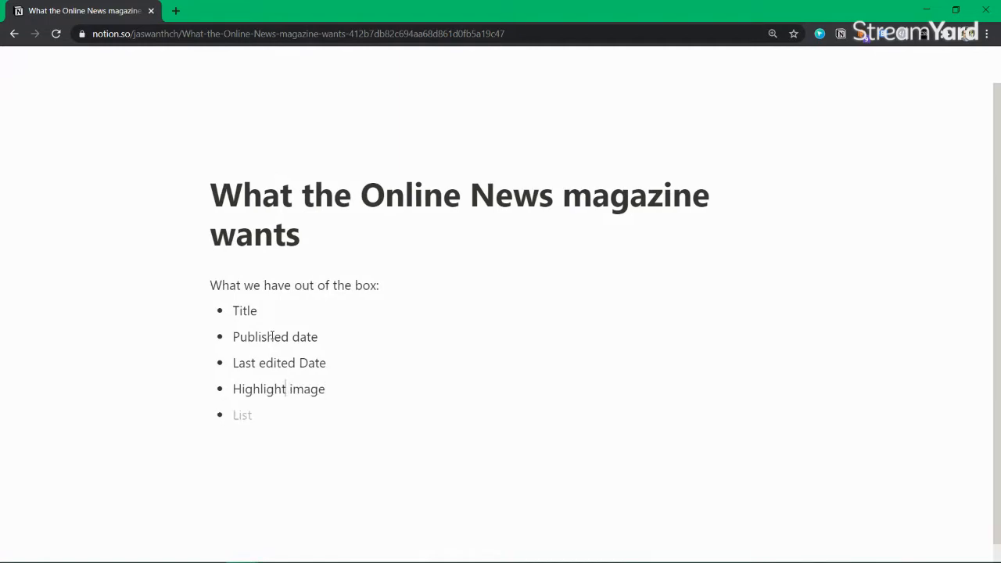
text(/Features)
key(BackSpace)
text(d)
key(Down)
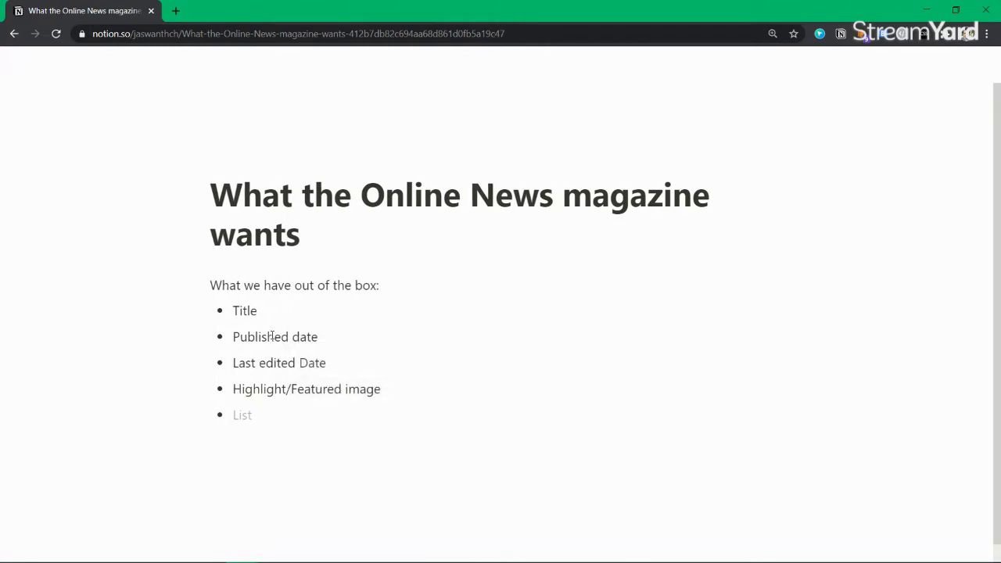
text(Author information)
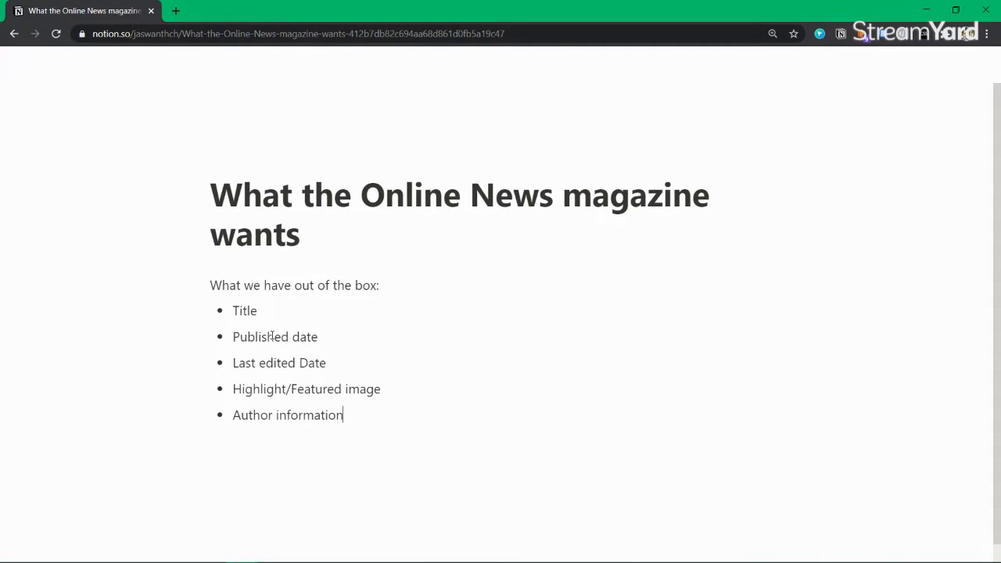
text(, Name)
key(Return)
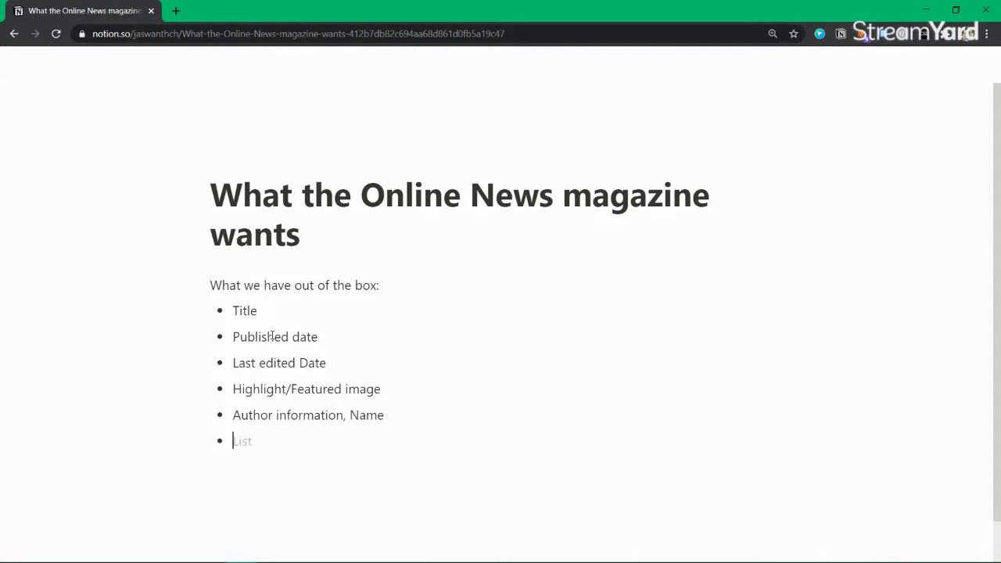
text(Categories, Tags)
End the bullet list and insert a divider below it
key(Return)
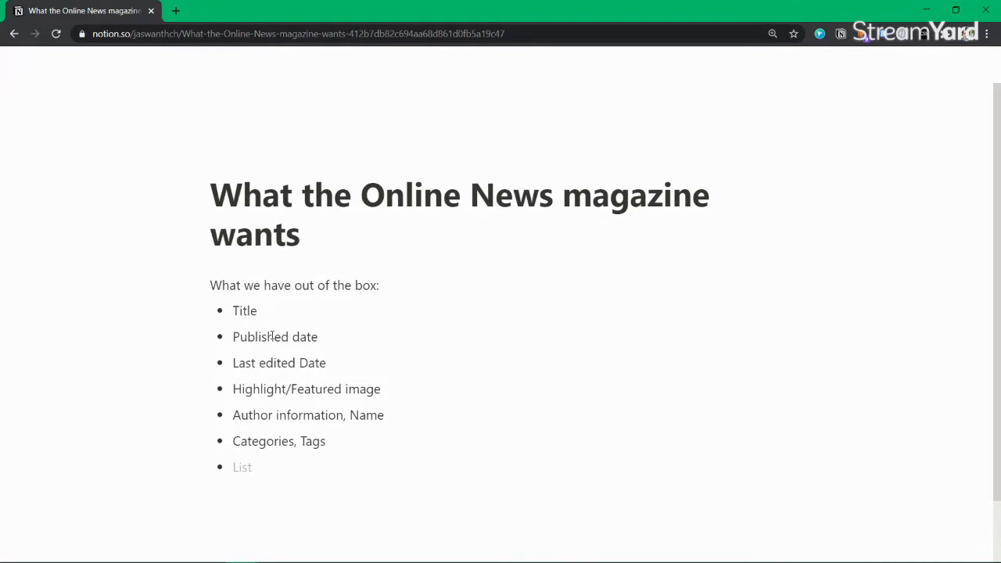
key(BackSpace)
text(---)
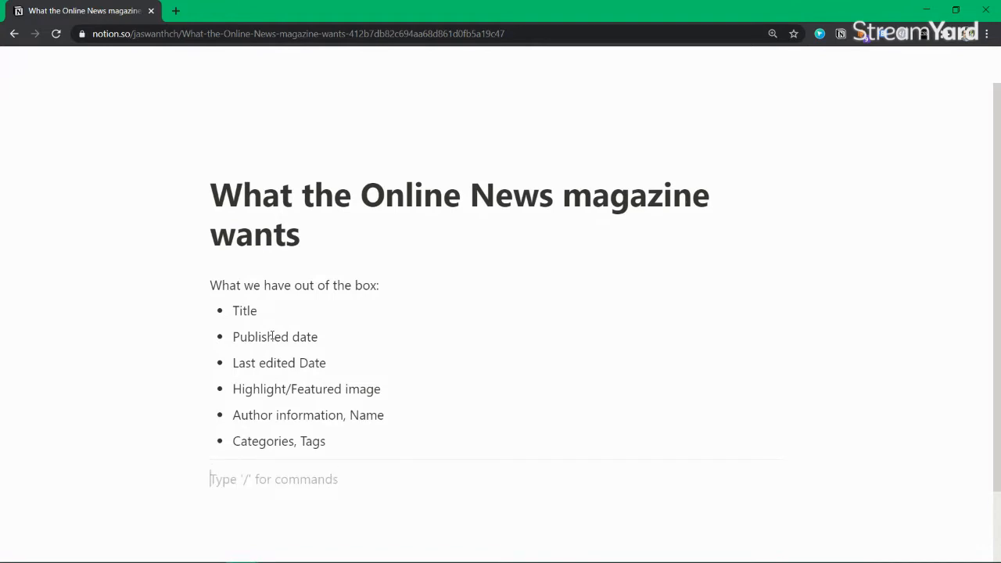
text(--)
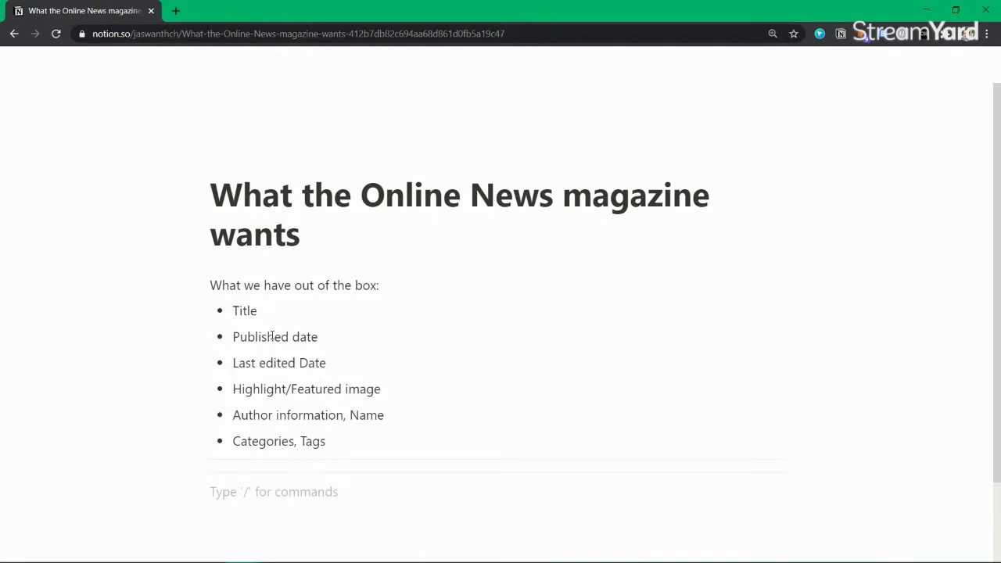
Add an 'Also want:' heading with a first bullet 'Published at - Location'
scroll(271, 336, down, 1)
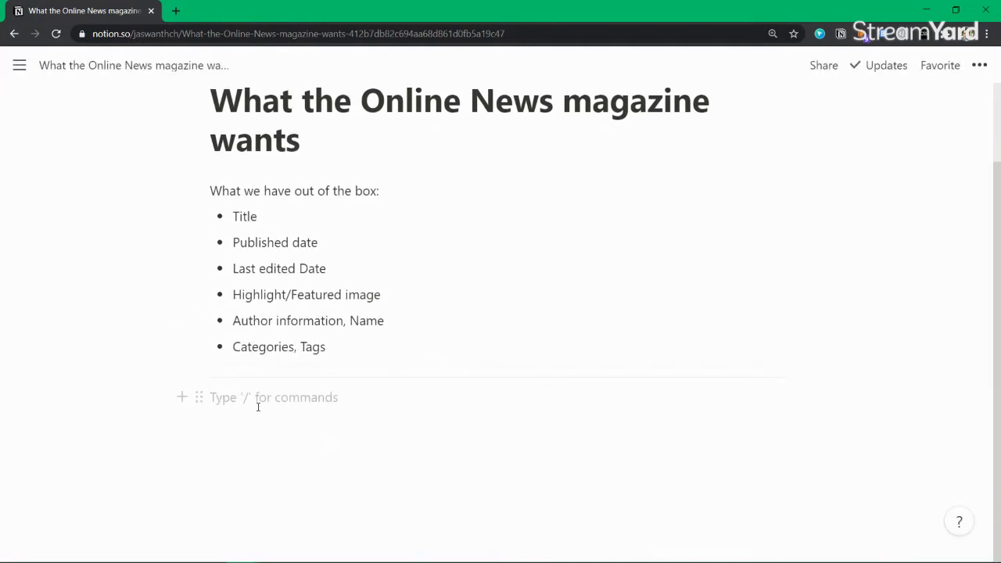
text(Also want)
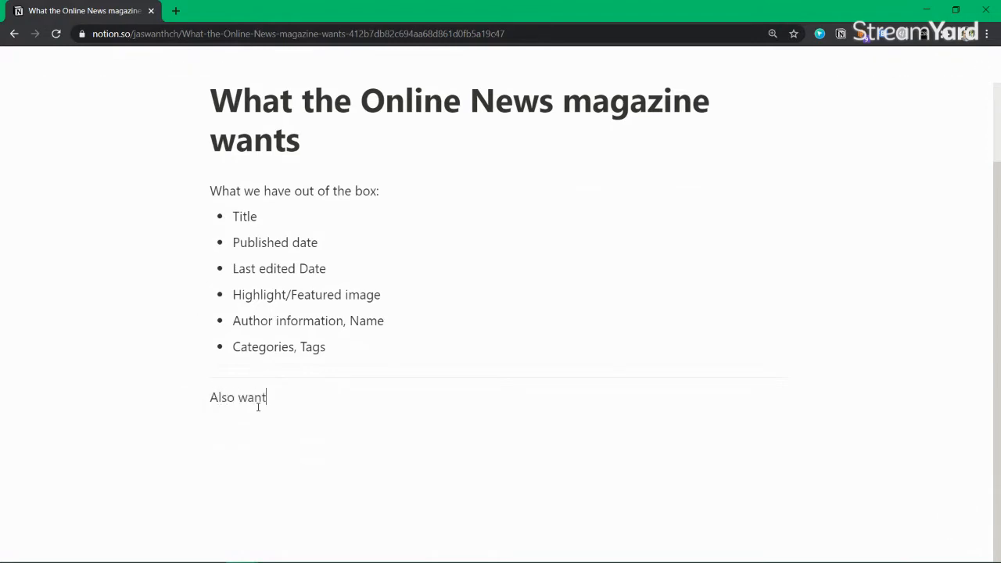
text(:)
key(Return)
text(-)
text(Pu)
text(blished at)
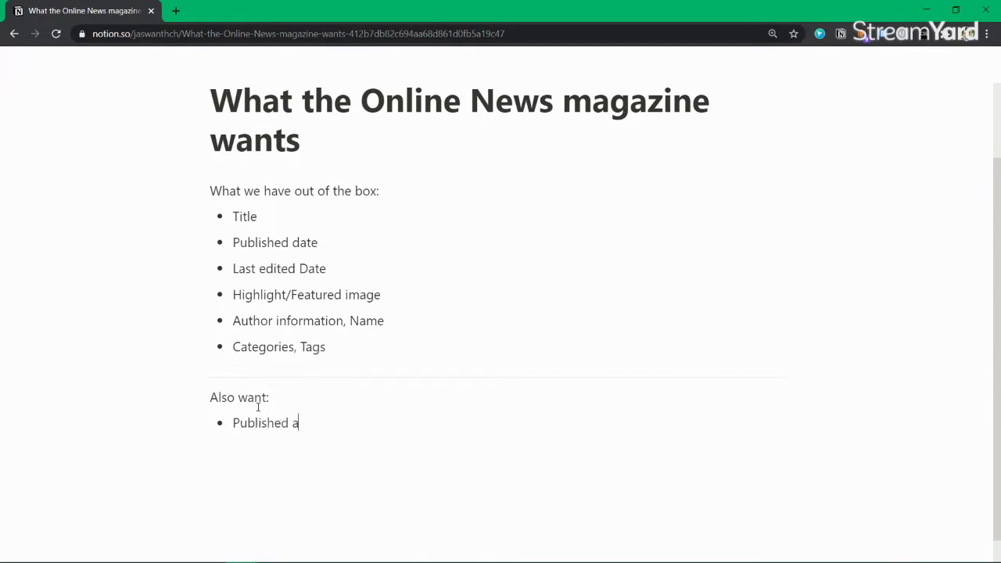
key(BackSpace)
text(t,)
key(BackSpace)
key(BackSpace)
text(- Location)
key(Return)
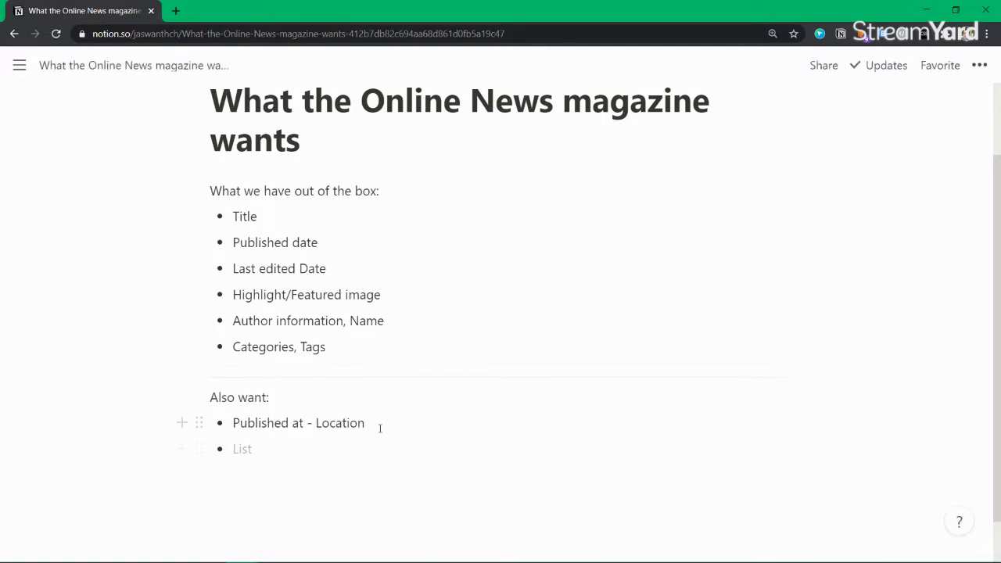
Append ', from predefined list of Location' to the Location bullet
key(BackSpace)
text(, pr)
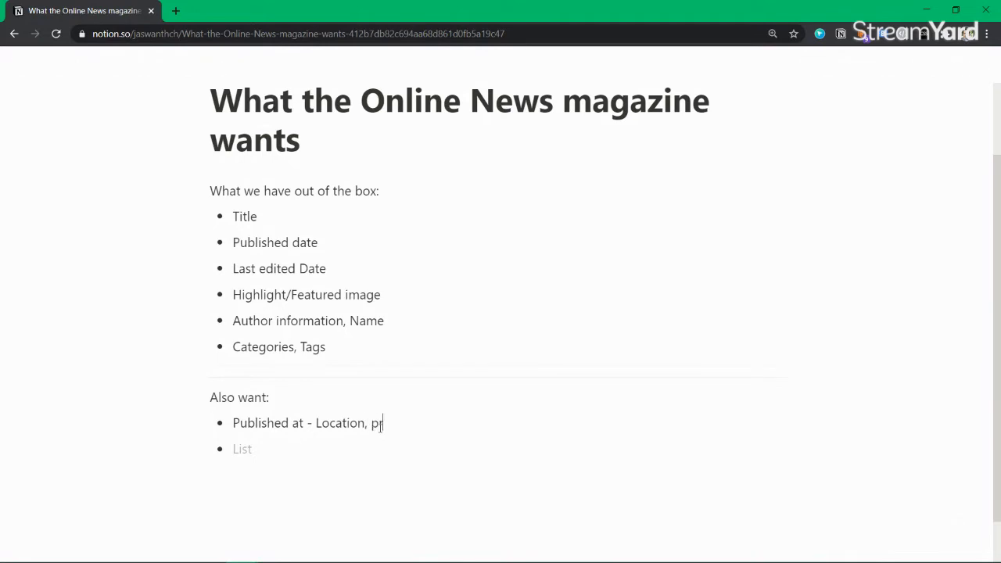
text(ediefined)
key(ctrl+Left)
text(from)
key(End)
text(lsit)
key(BackSpace)
key(BackSpace)
key(BackSpace)
key(BackSpace)
text(list of Licati)
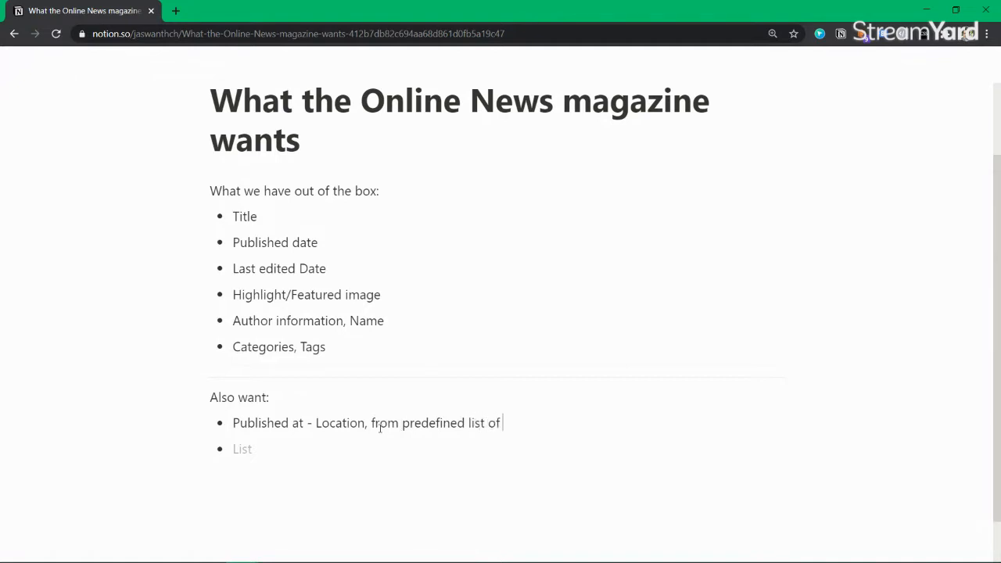
key(BackSpace)
key(BackSpace)
key(BackSpace)
key(BackSpace)
key(BackSpace)
key(BackSpace)
text(Locations)
key(BackSpace)
List the locations in brackets: [ Delhi, Mumbai, London, Sydney, Toronto ]
text([ Delhu ])
key(Left)
key(Left)
text(Delhu)
key(BackSpace)
text(i, Mumbai, Lon)
key(BackSpace)
text(ndon, Sydney, Toronto)
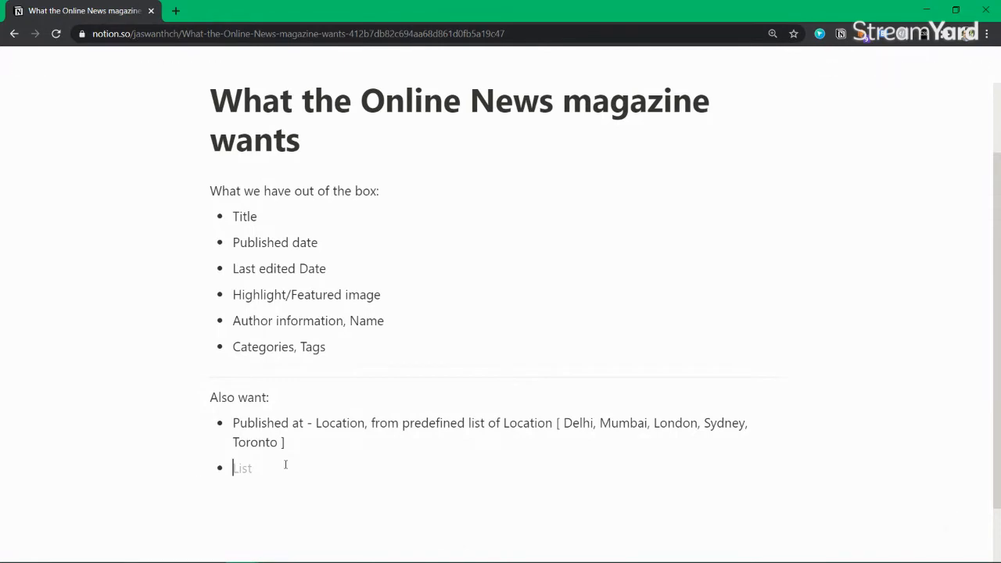
Add bullets 'Who is the Editor - From the list of person' and 'Who is Cameraman'
text(Editor)
text(Who the e)
key(BackSpace)
key(End)
text(-)
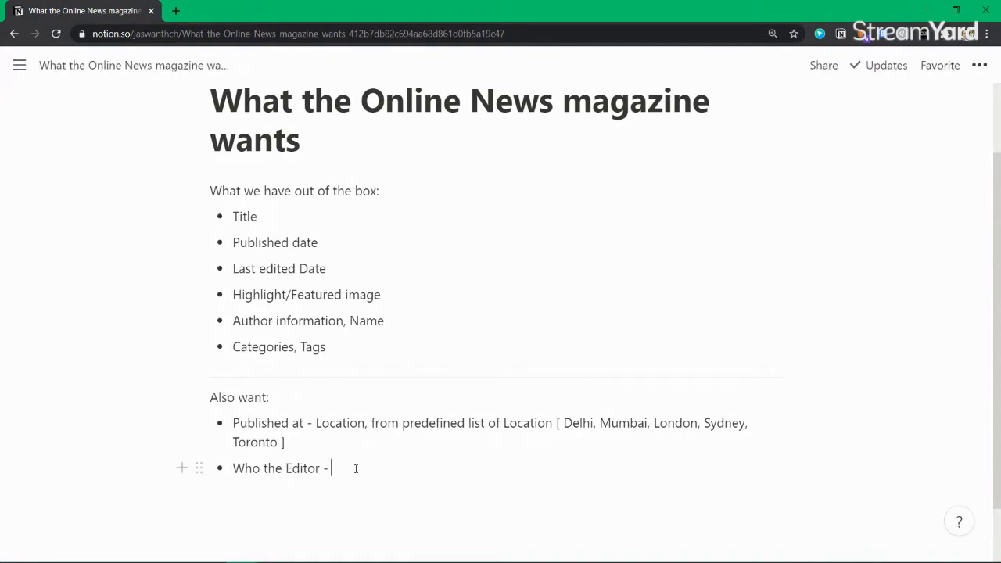
text(From the list of person)
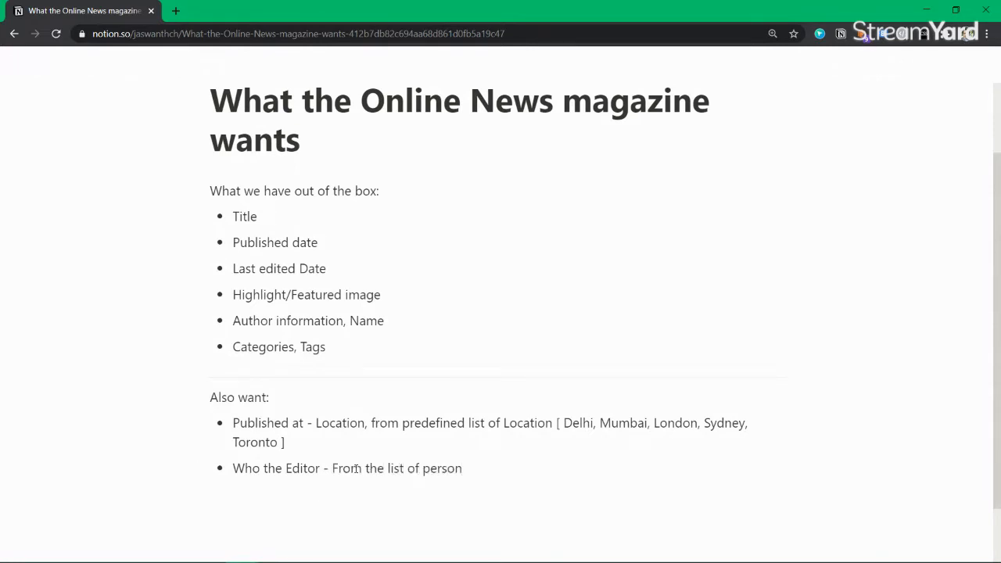
text( -)
key(BackSpace)
key(BackSpace)
key(Return)
click(263, 468)
text(is )
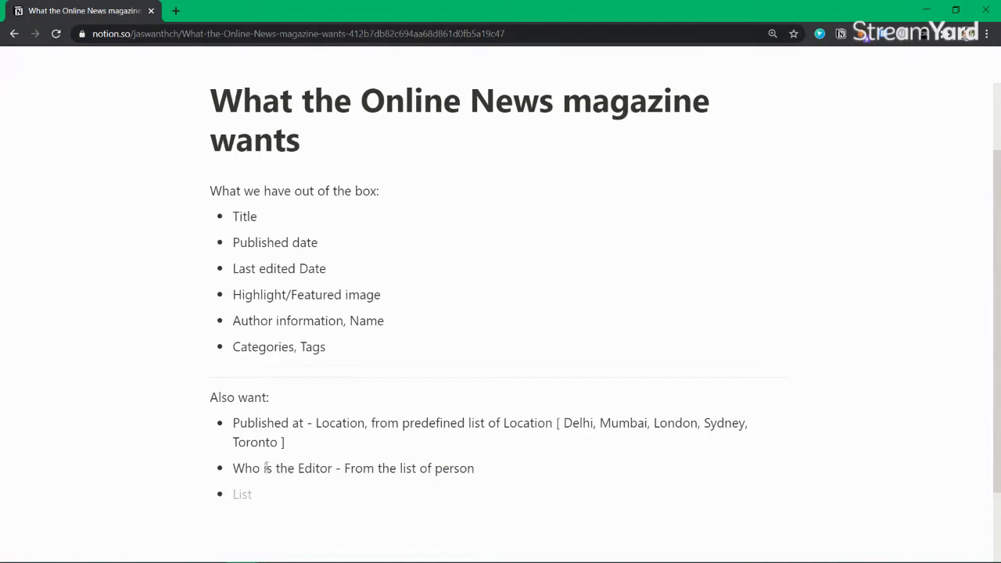
text(Cameraman)
key(Return)
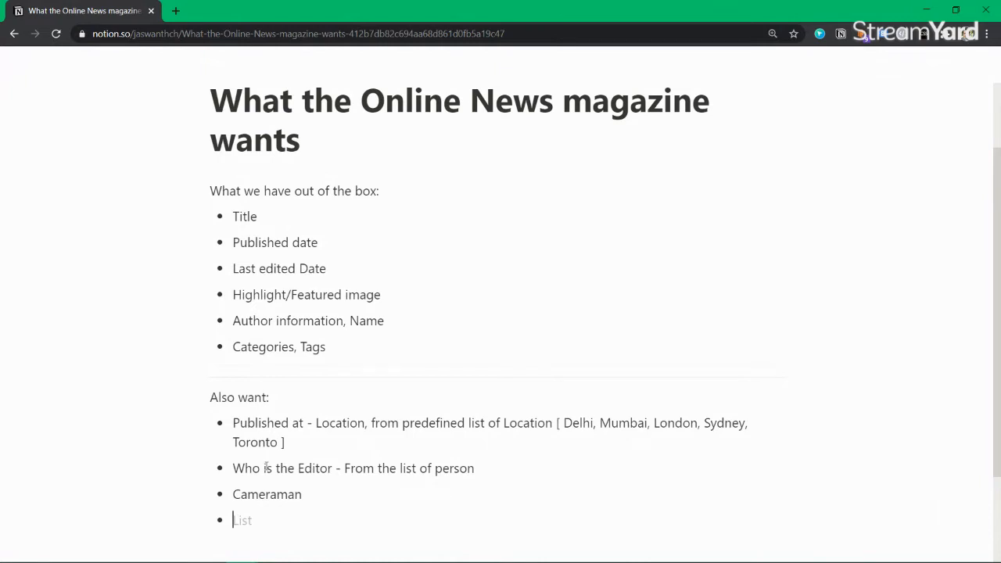
Insert a divider line below the Also want list
scroll(266, 467, down, 1)
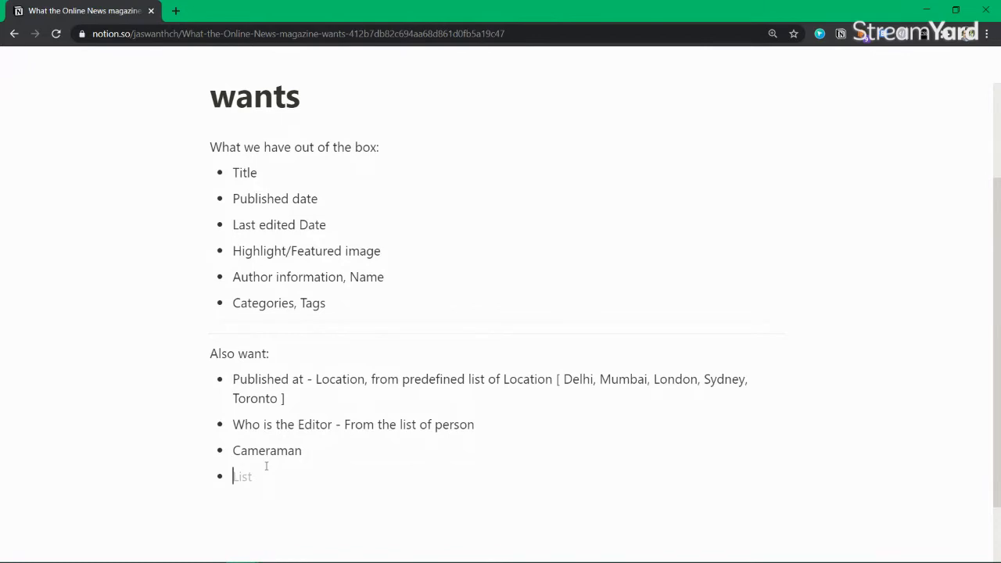
key(BackSpace)
text(------)
Give Cameraman '- From the list of people' and change Editor's 'person' to 'people'
click(328, 398)
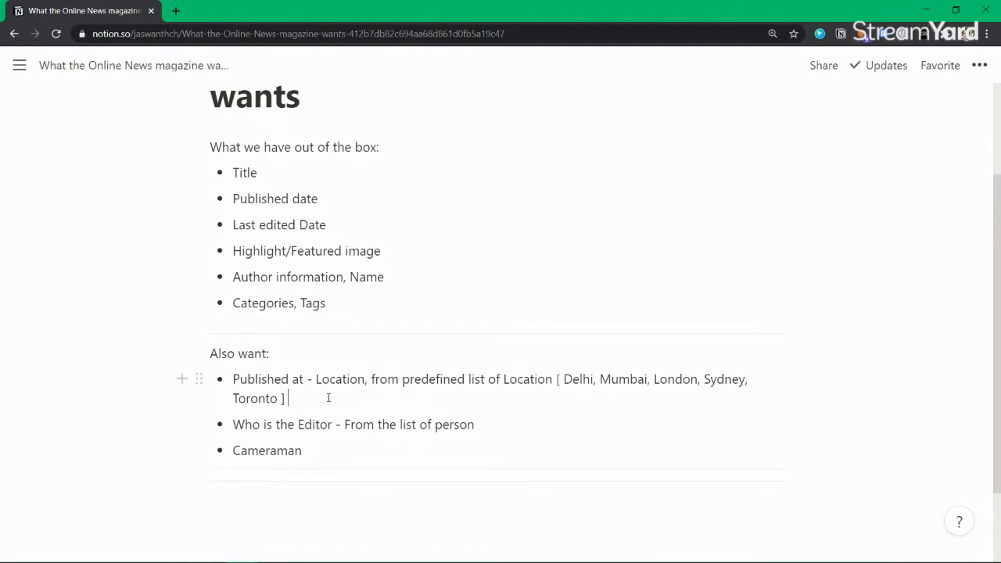
click(340, 446)
click(327, 396)
mouse_move(316, 379)
mouse_down()
mouse_move(333, 401)
mouse_move(313, 377)
mouse_up()
drag(319, 380, 324, 391)
click(327, 401)
text(- )
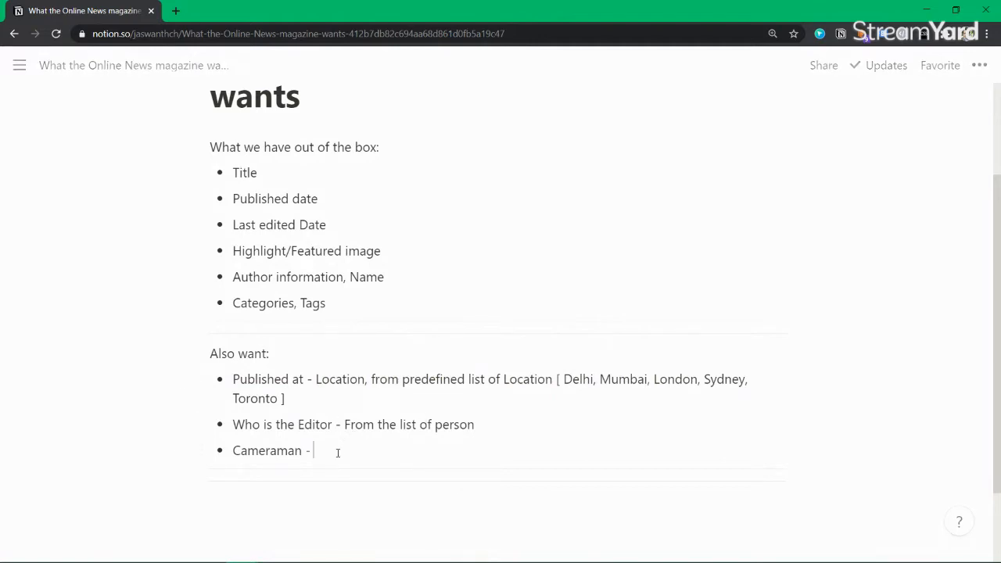
text(From the list  of people)
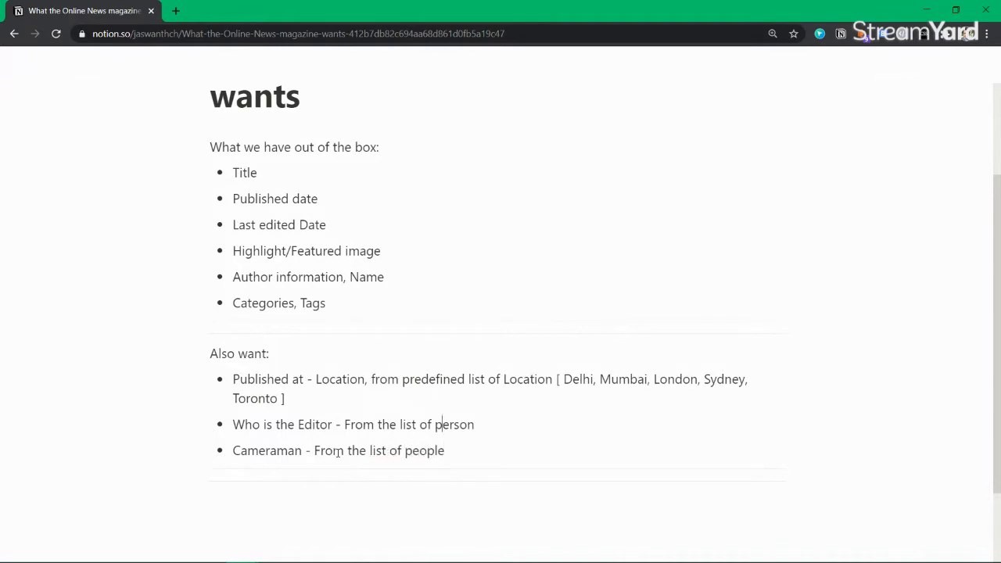
key(shift+End)
text(eope)
key(BackSpace)
key(BackSpace)
text(ple)
scroll(301, 296, up, 2)
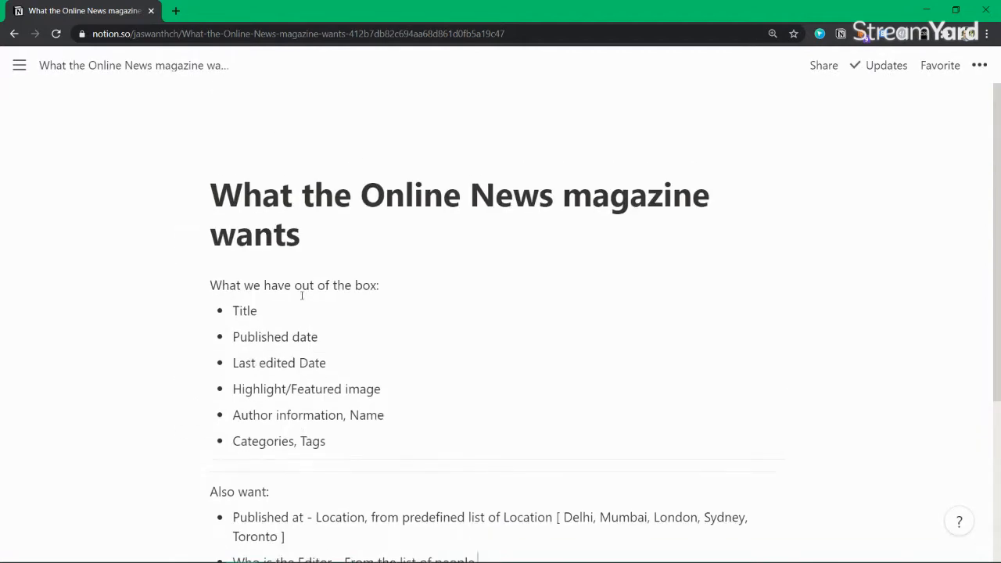
scroll(302, 296, down, 2)
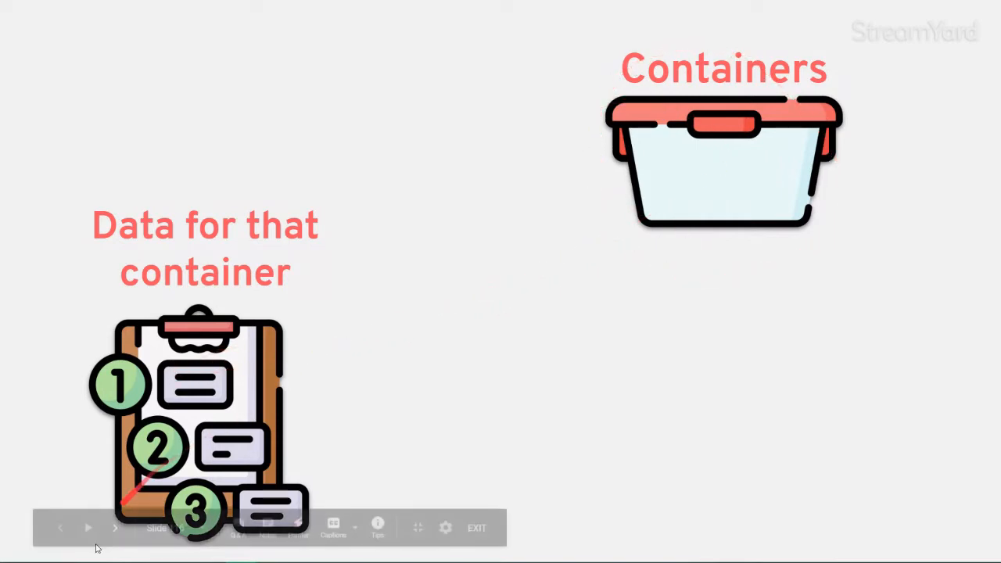
Step forward through the Containers slides, then back to slide 115 with the WordPress posts list
click(117, 530)
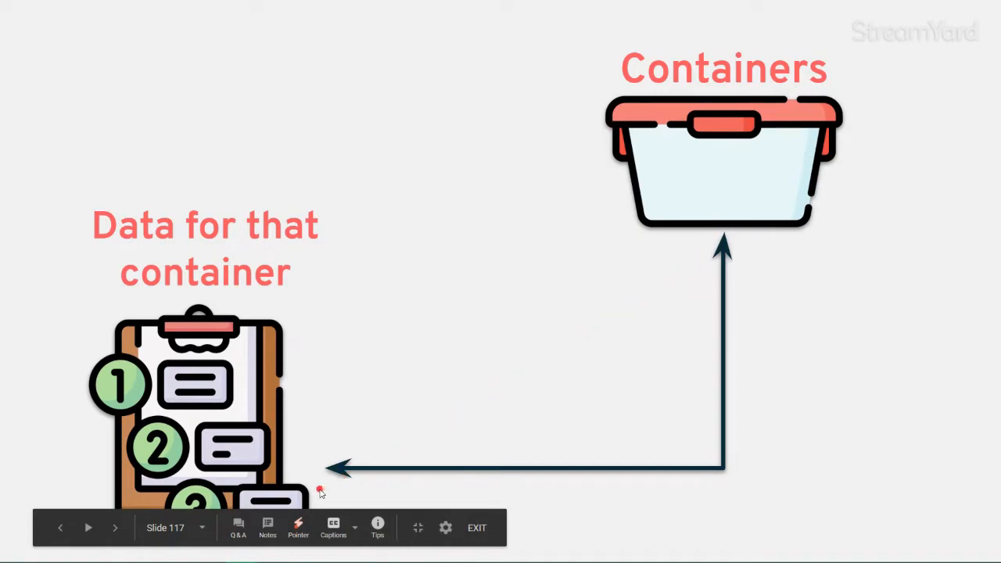
click(116, 530)
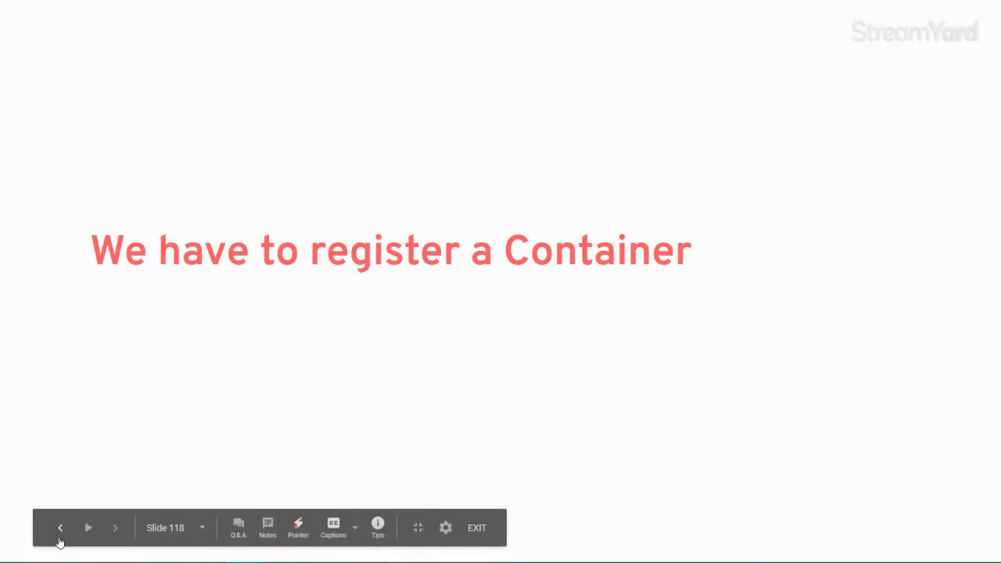
click(59, 530)
click(59, 530)
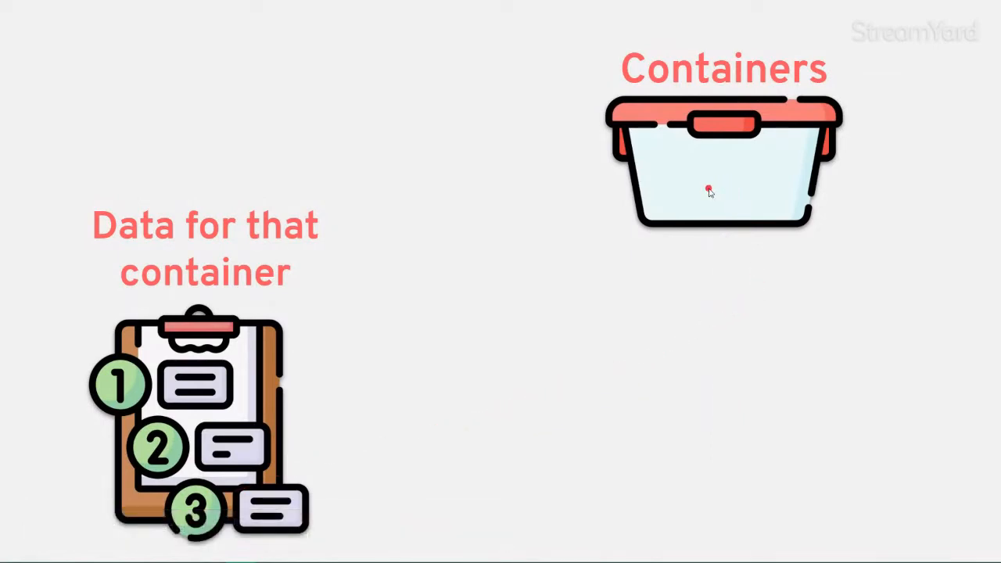
click(62, 530)
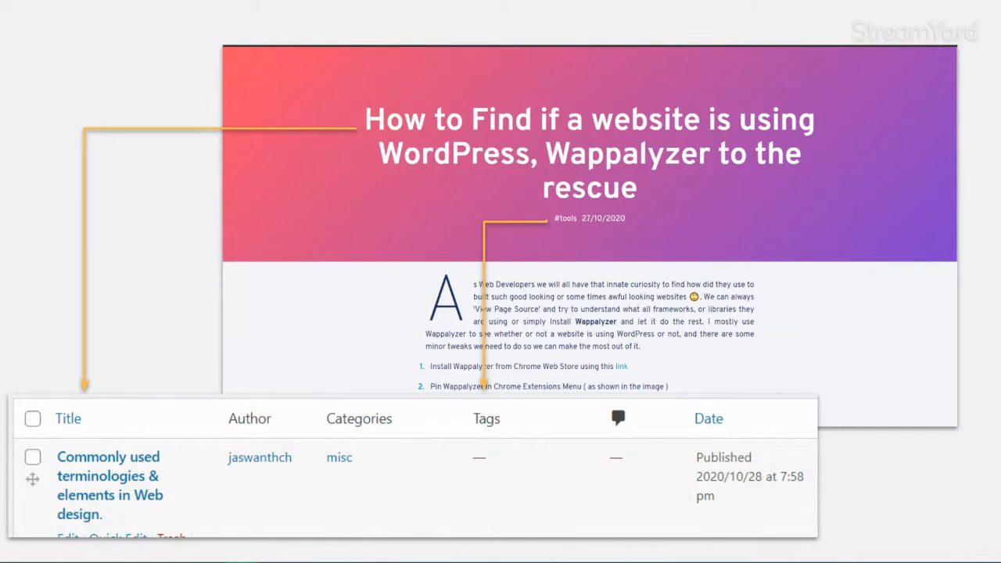
Highlight the three Also want bullets in Notion, then advance the slideshow to slide 116
drag(575, 0, 491, 5)
click(644, 8)
drag(409, 457, 458, 462)
drag(471, 457, 233, 388)
drag(470, 364, 389, 471)
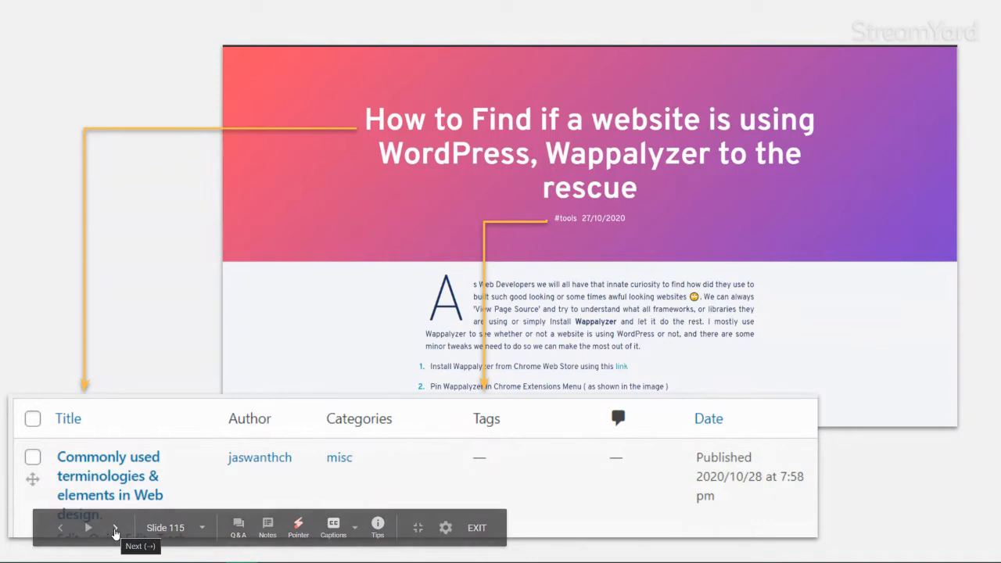
click(115, 529)
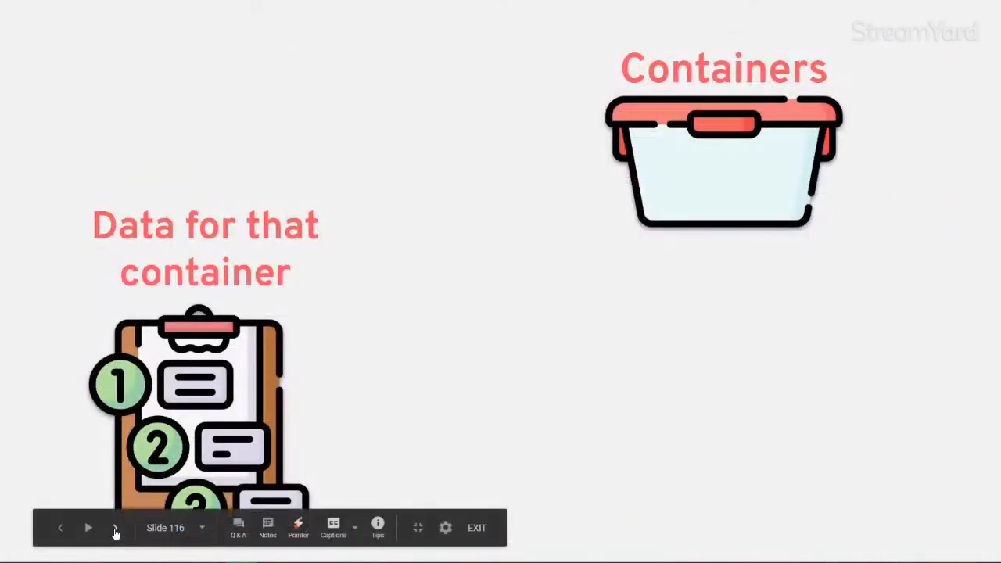
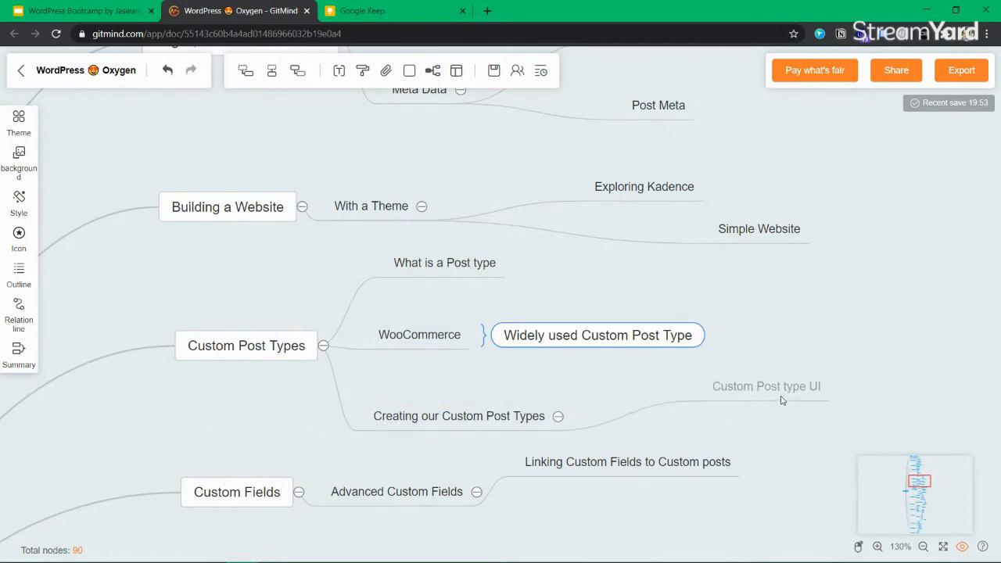
Line up the Custom Post type UI and WooCommerce nodes under Creating our Custom Post Types
drag(756, 394, 713, 384)
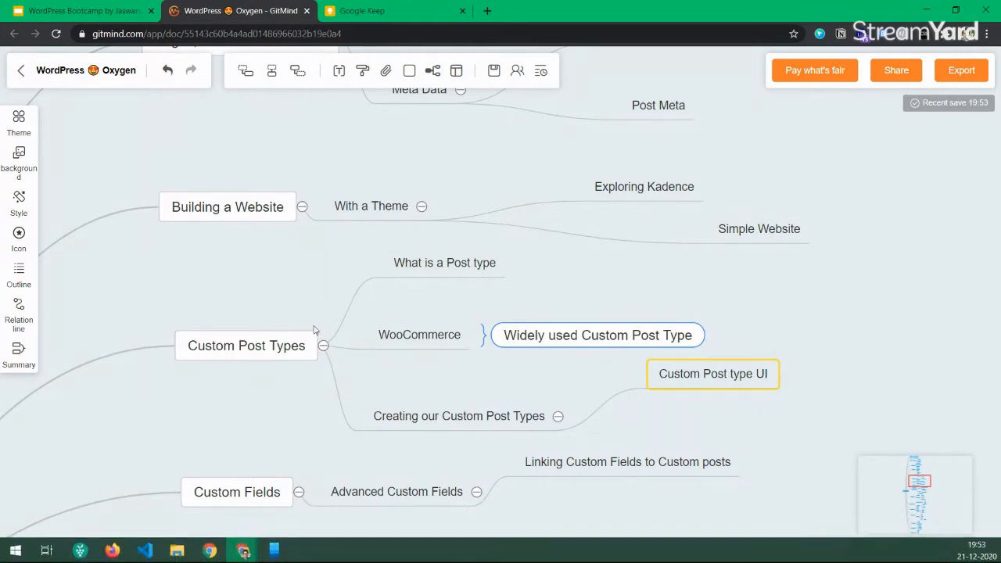
click(429, 343)
double_click(431, 335)
click(446, 274)
click(435, 335)
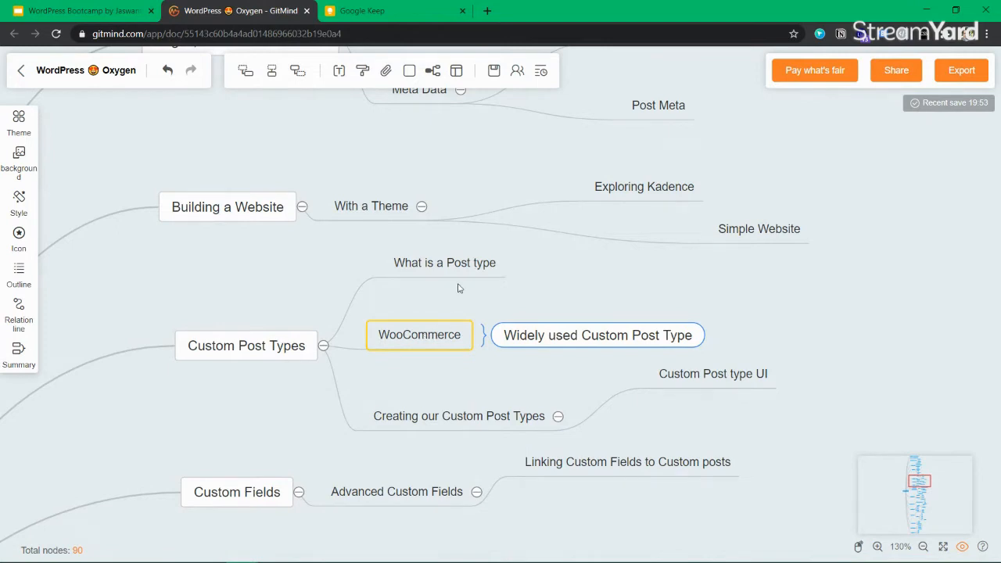
mouse_move(437, 343)
mouse_down()
mouse_move(460, 312)
mouse_move(447, 336)
mouse_up()
click(584, 331)
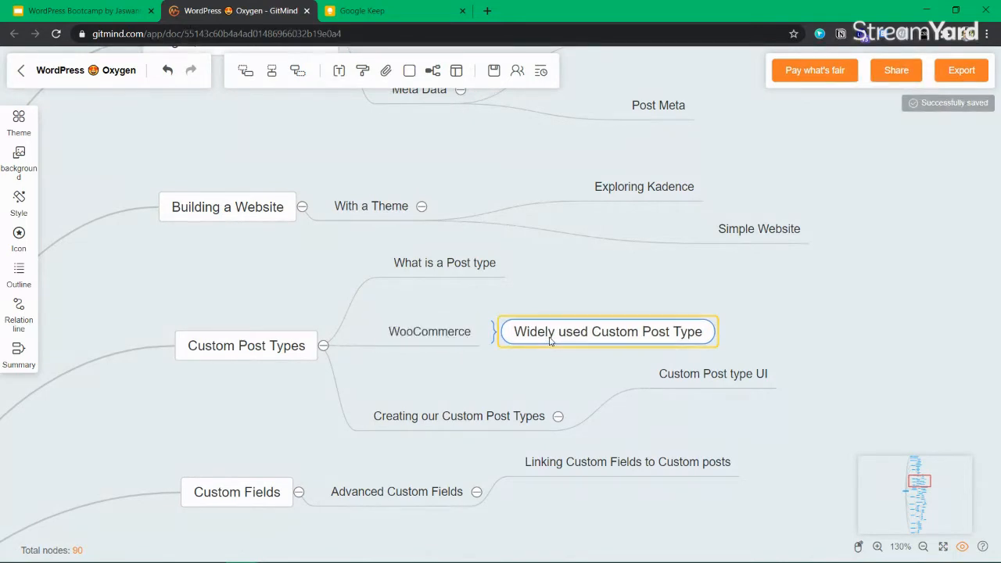
click(607, 299)
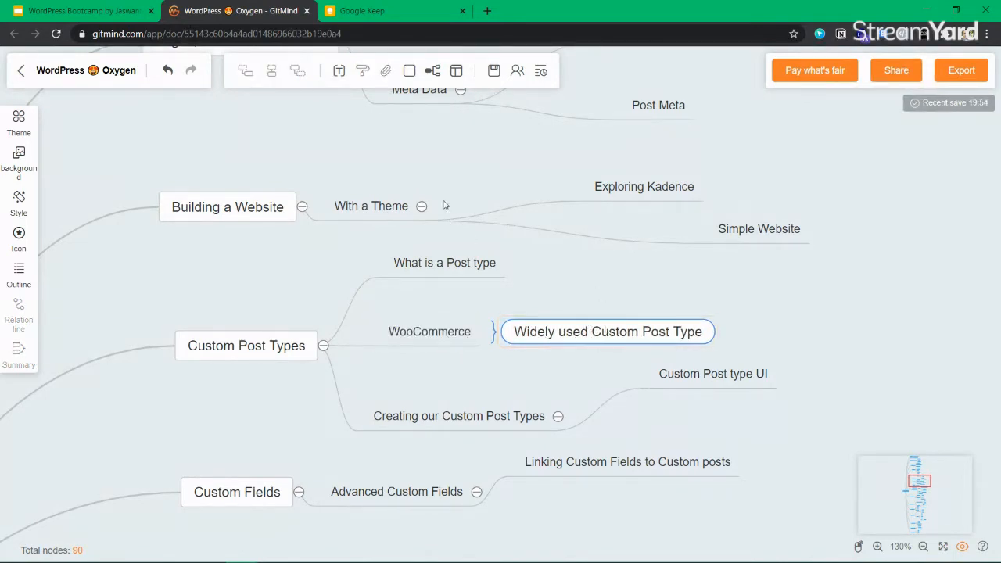
In a new tab, load the sandbox site's wp-admin/ from the 'mosq' address suggestion
click(486, 11)
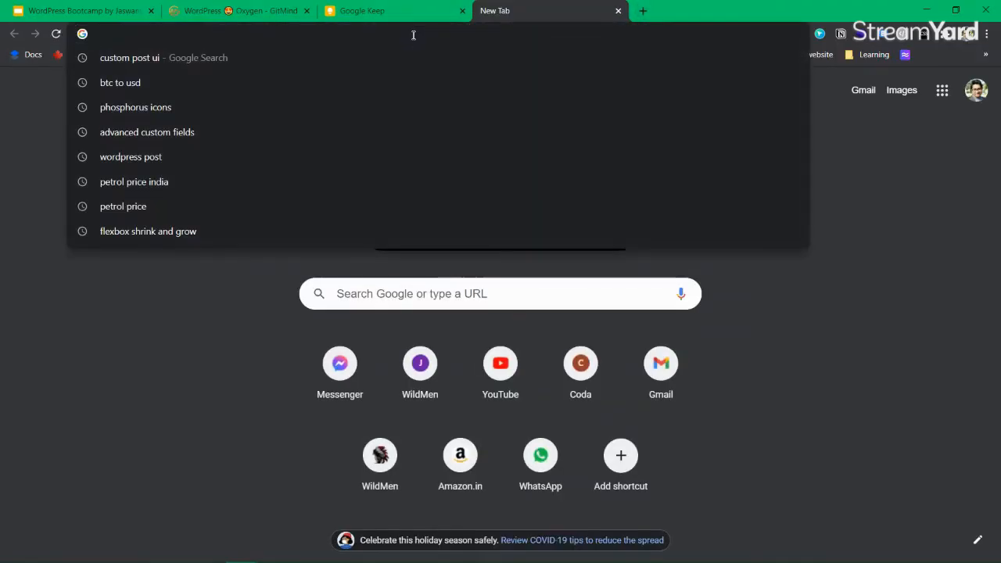
text(mosq)
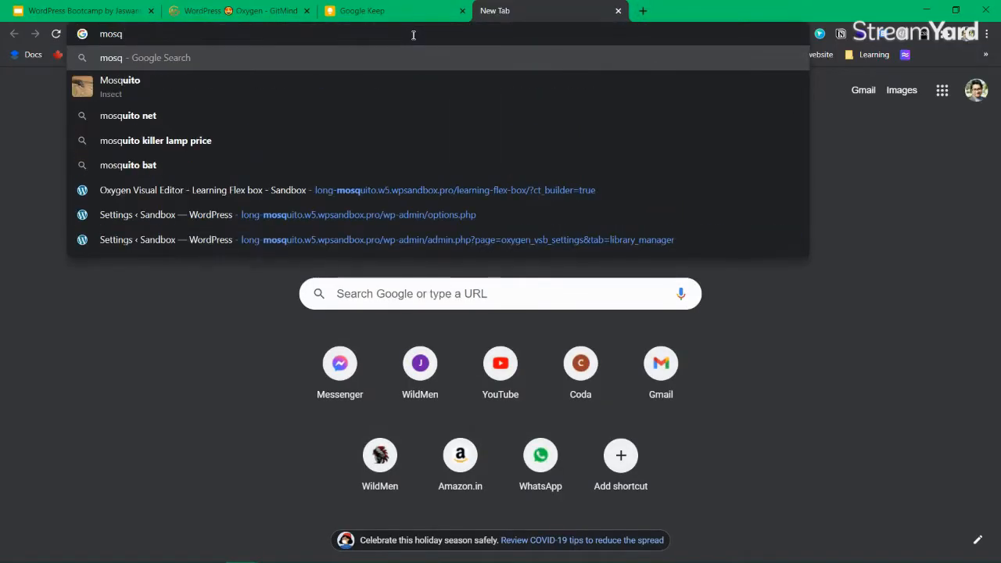
key(Down)
key(Down)
key(Down)
key(Down)
key(Down)
key(ctrl+shift+Left)
key(ctrl+shift+Left)
key(ctrl+shift+Left)
key(ctrl+shift+Left)
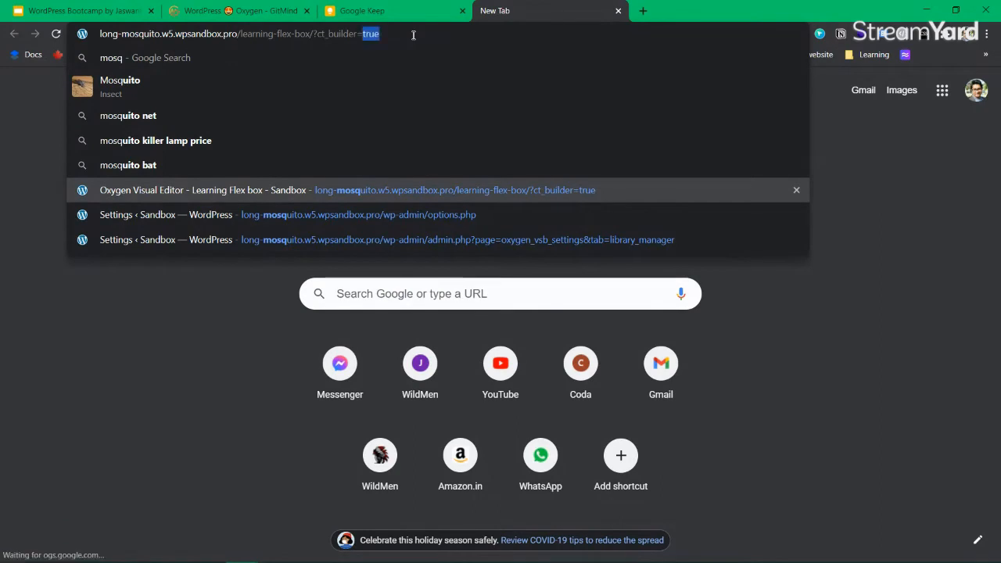
key(ctrl+shift+Left)
text(wp-admin/)
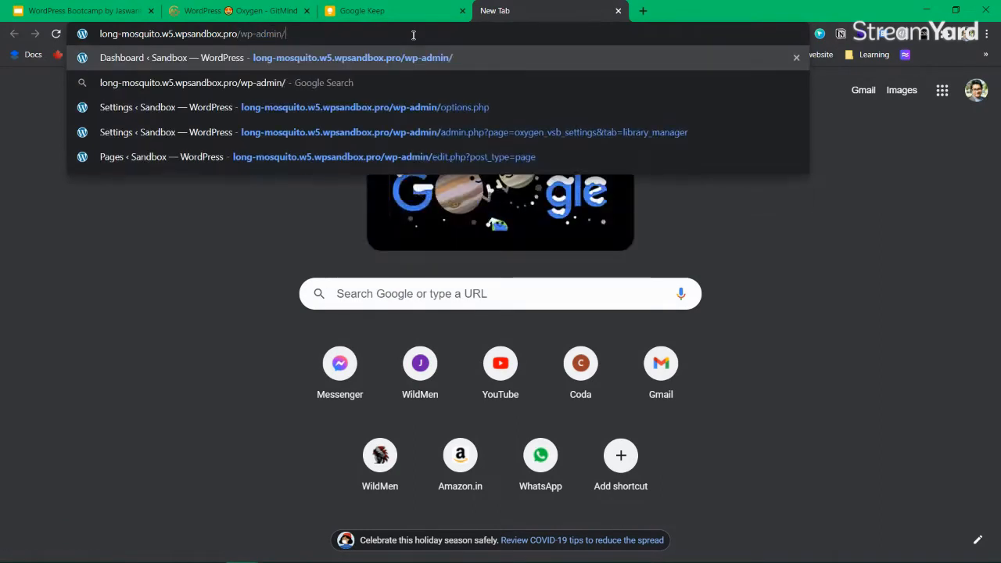
key(Return)
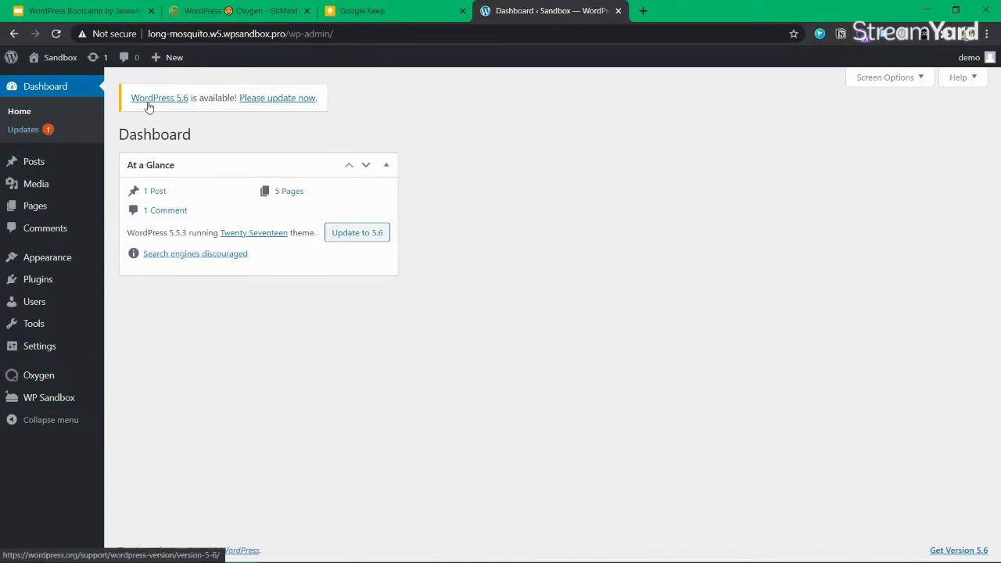
Review the installed Oxygen, Oxygen Elements for WooCommerce and Oxygen Gutenberg Integration plugins
mouse_move(54, 278)
click(150, 286)
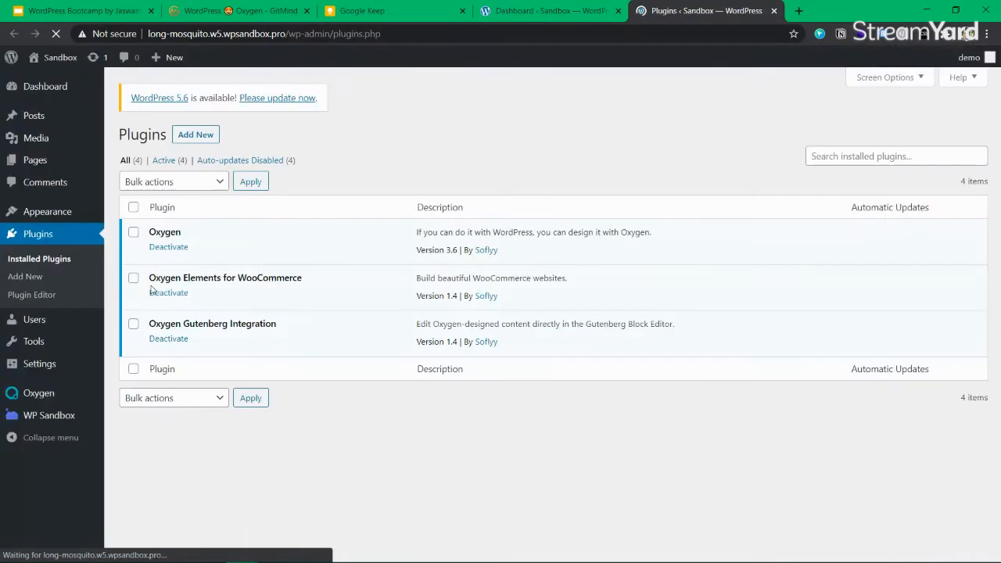
double_click(163, 232)
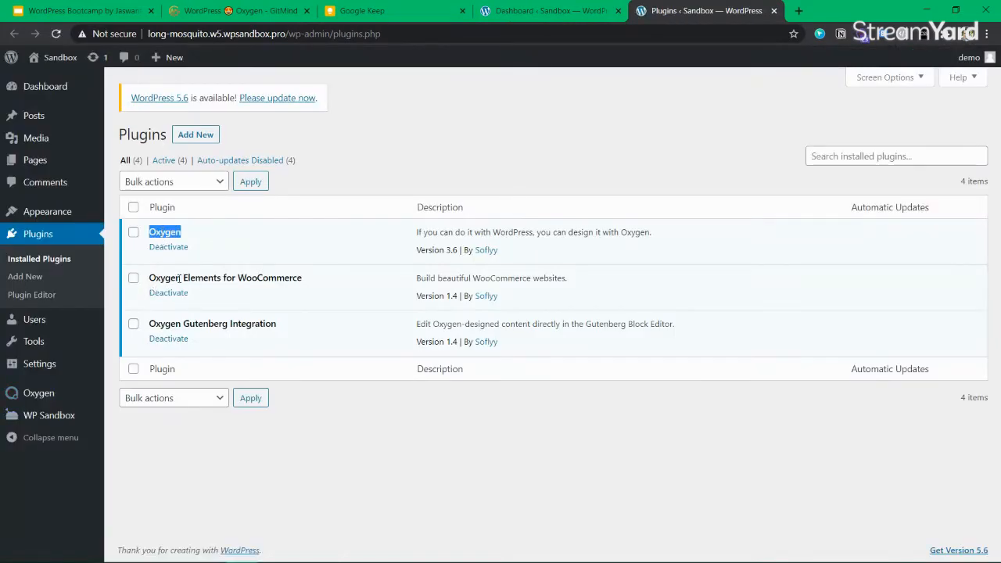
mouse_move(303, 279)
mouse_down()
mouse_move(150, 279)
mouse_move(311, 278)
mouse_up()
drag(339, 277, 184, 277)
click(197, 272)
drag(185, 322, 283, 323)
click(287, 307)
Search Add New plugins for 'Woocommerce' and install the WooCommerce plugin
mouse_move(43, 341)
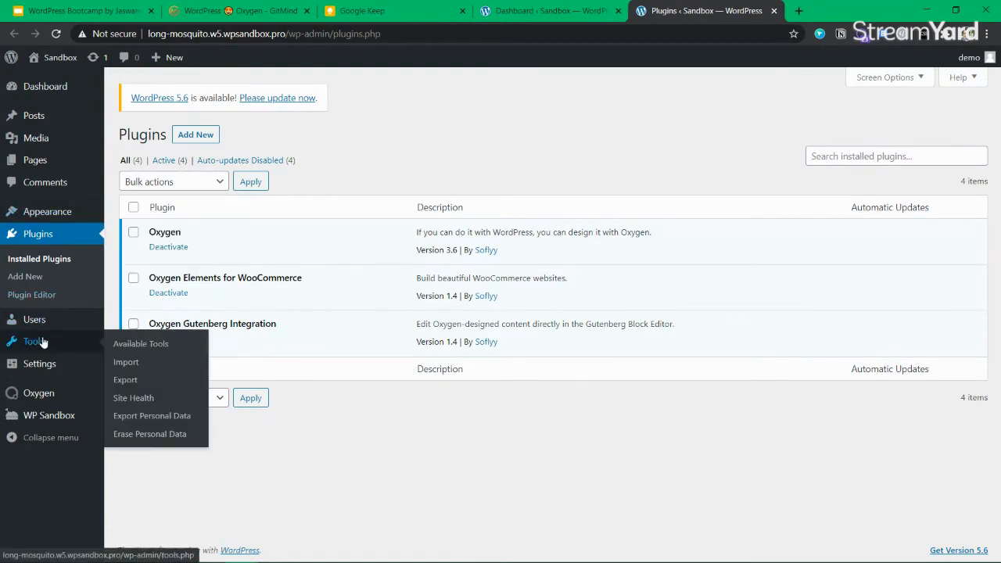
click(45, 277)
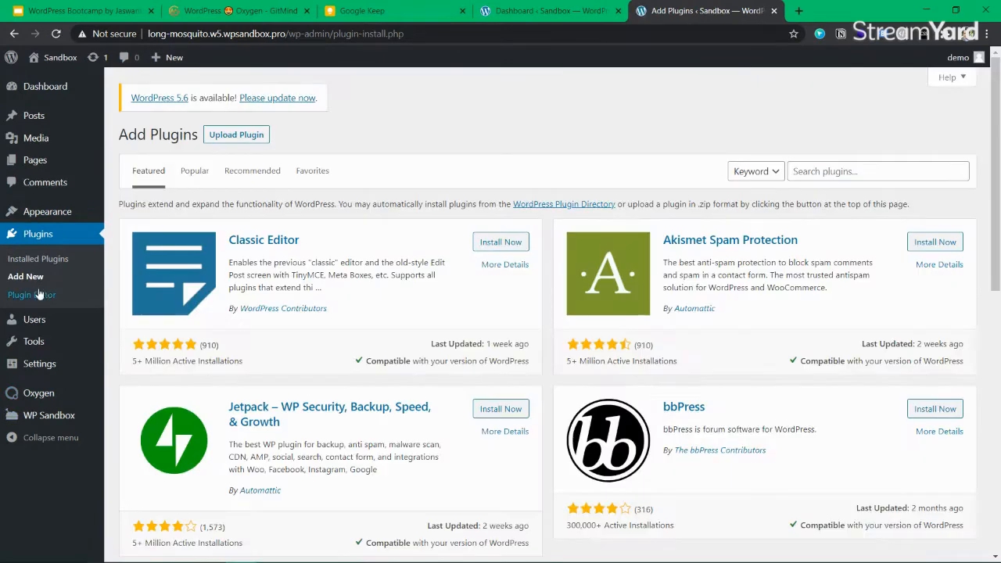
click(858, 165)
text(Woocommerce)
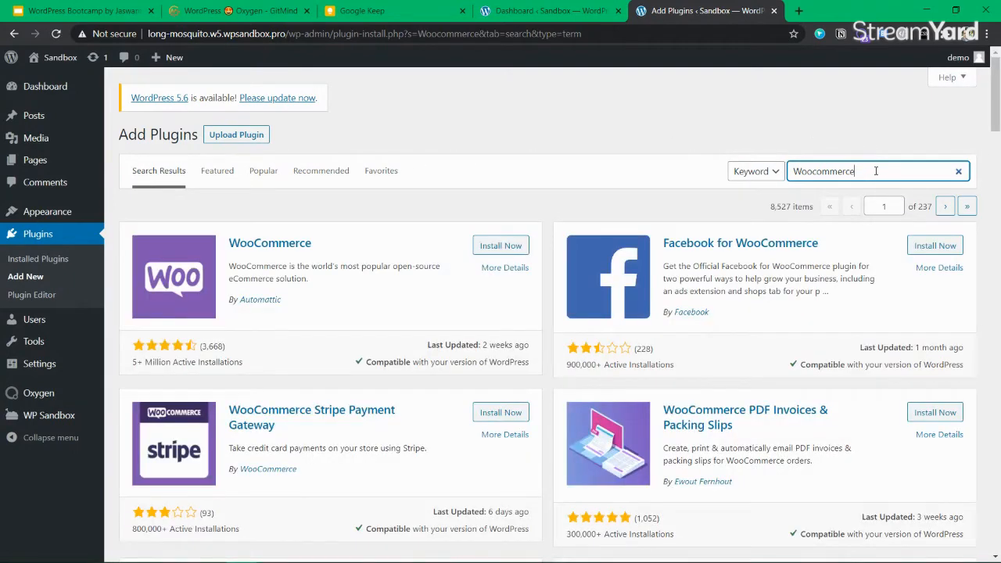
click(506, 247)
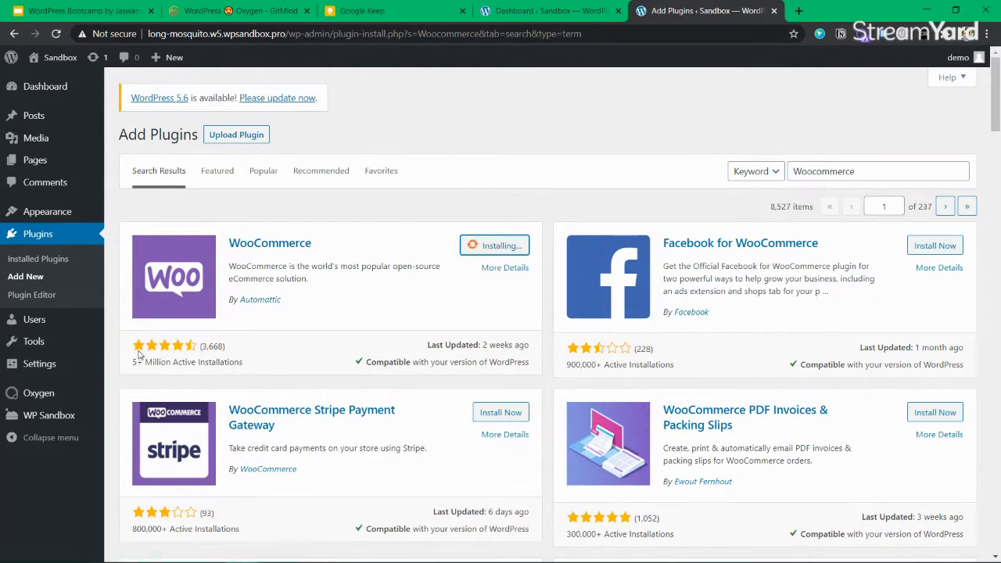
mouse_move(139, 361)
mouse_down()
mouse_move(284, 362)
mouse_move(130, 359)
mouse_up()
click(272, 364)
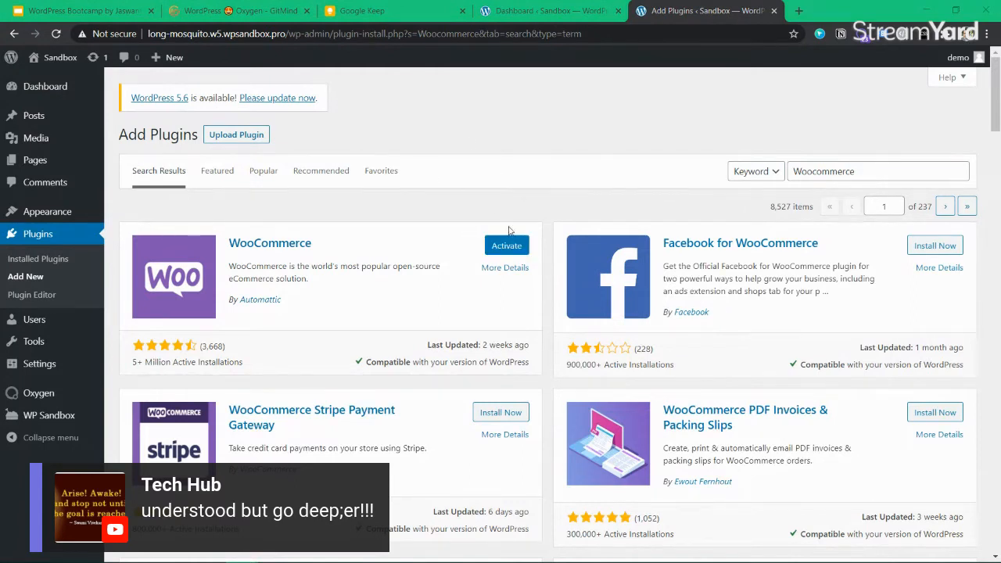
Activate WooCommerce and look over the setup wizard's steps from Store Details
click(521, 252)
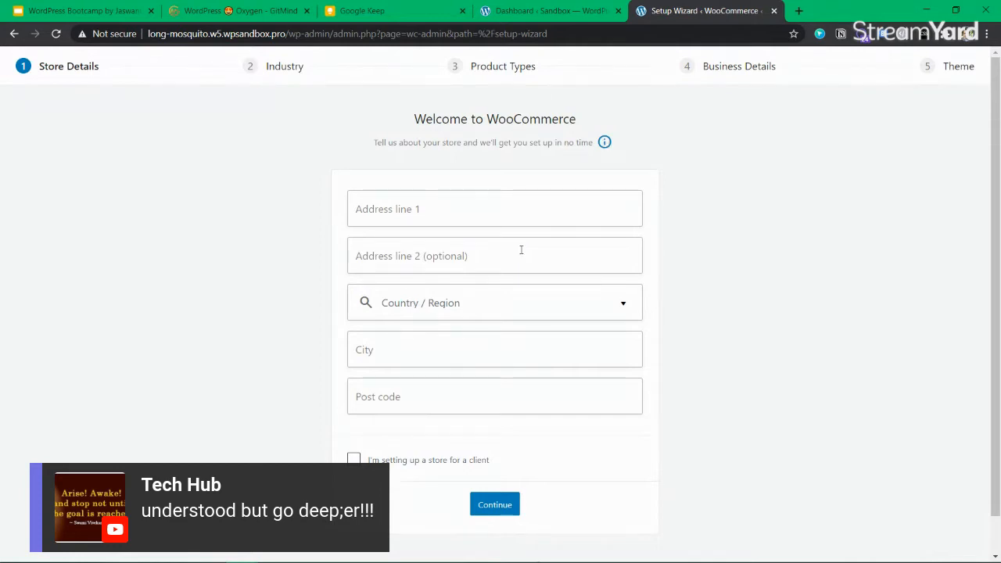
scroll(324, 203, down, 1)
scroll(334, 342, up, 1)
drag(978, 67, 62, 68)
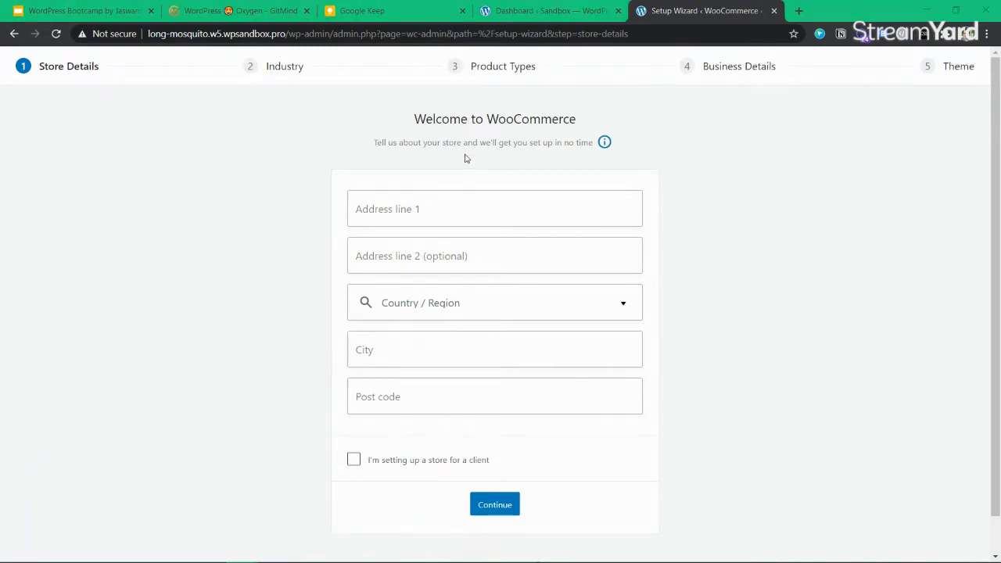
Leave the store address fields empty and skip the store details setup
click(450, 209)
click(435, 260)
click(223, 340)
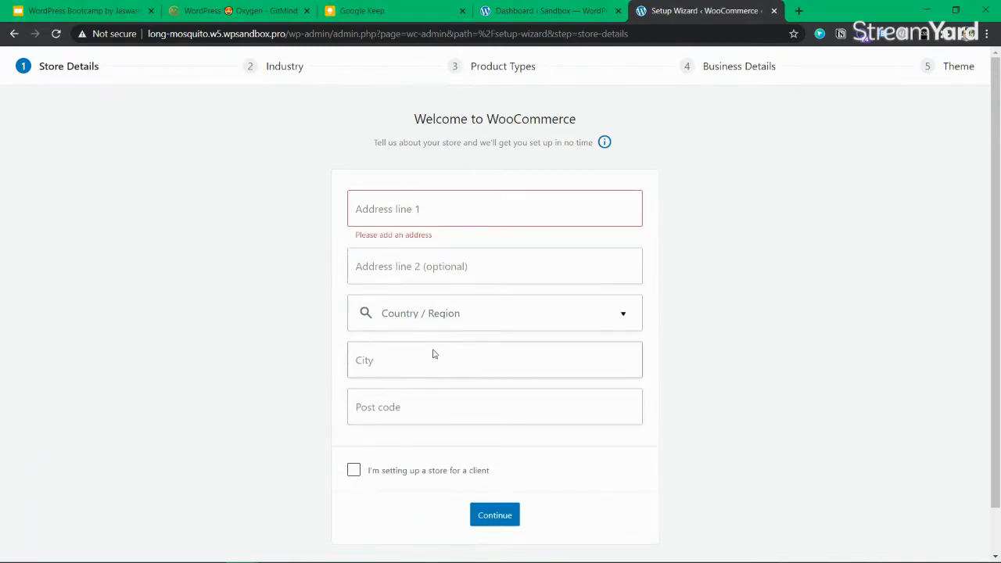
scroll(469, 485, down, 1)
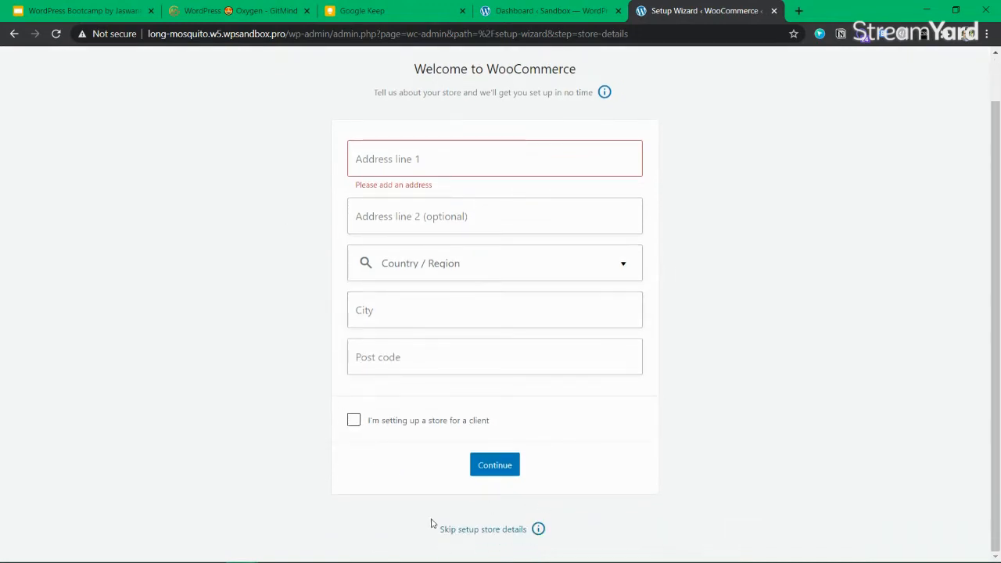
click(493, 531)
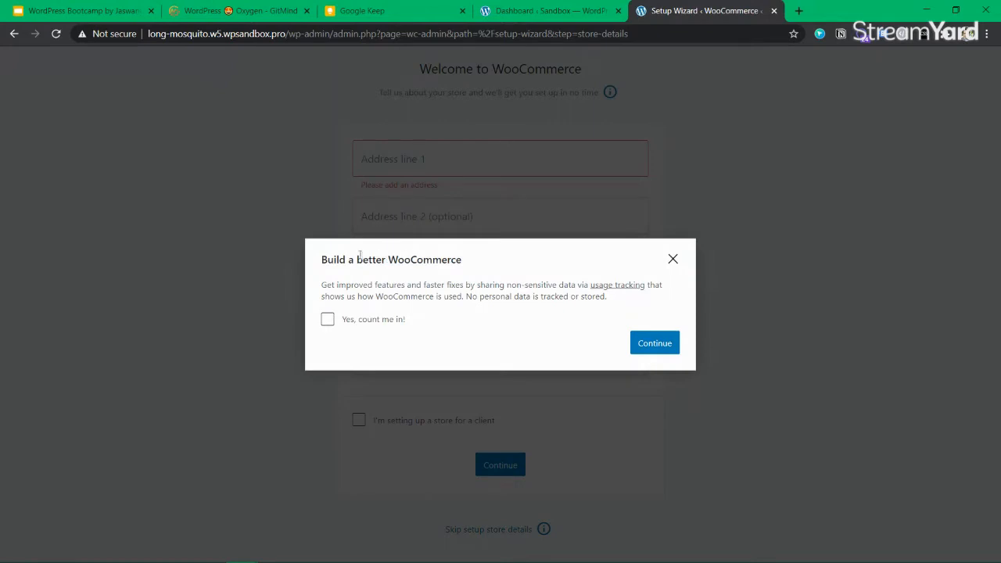
Highlight the usage-tracking modal's title and its explanation about non-sensitive data
drag(382, 285, 388, 284)
double_click(331, 284)
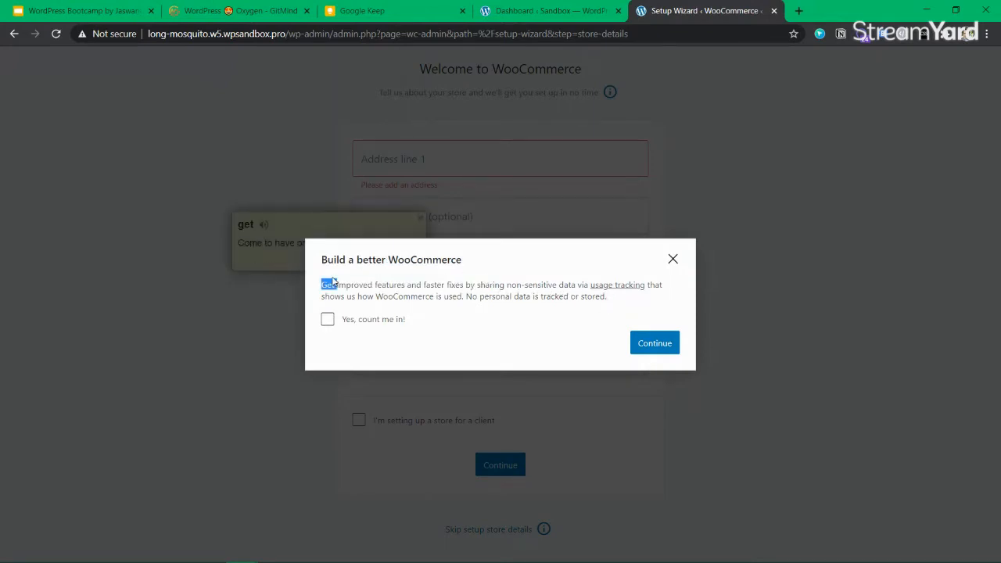
click(372, 285)
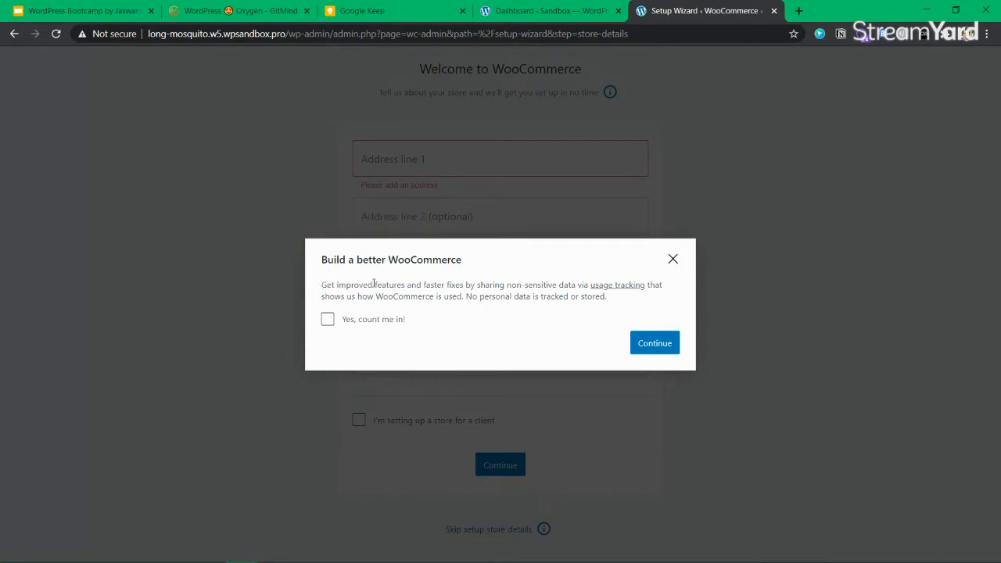
drag(373, 285, 566, 310)
click(566, 313)
drag(340, 259, 493, 262)
click(431, 278)
drag(346, 285, 631, 306)
drag(507, 284, 566, 287)
click(567, 287)
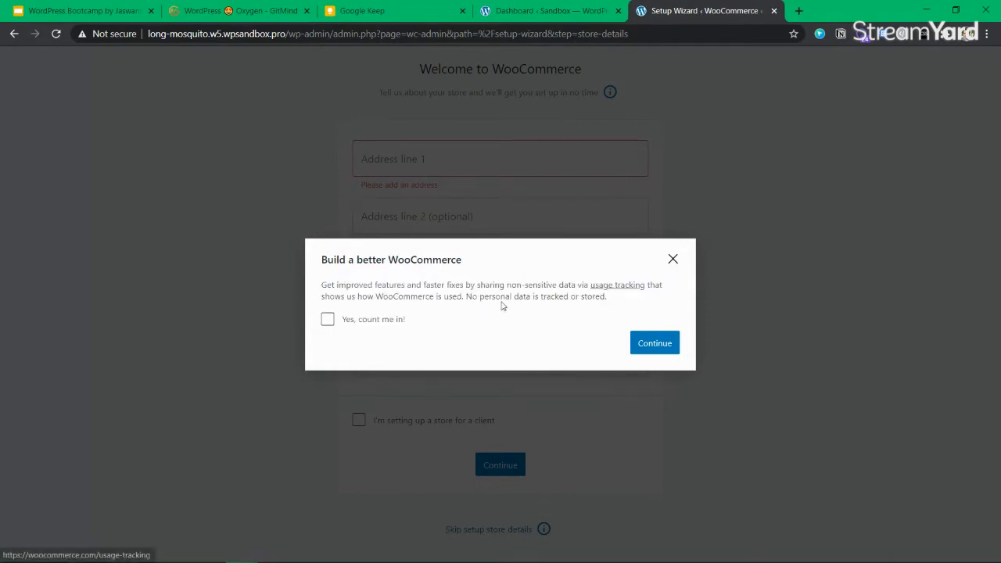
double_click(473, 297)
triple_click(413, 297)
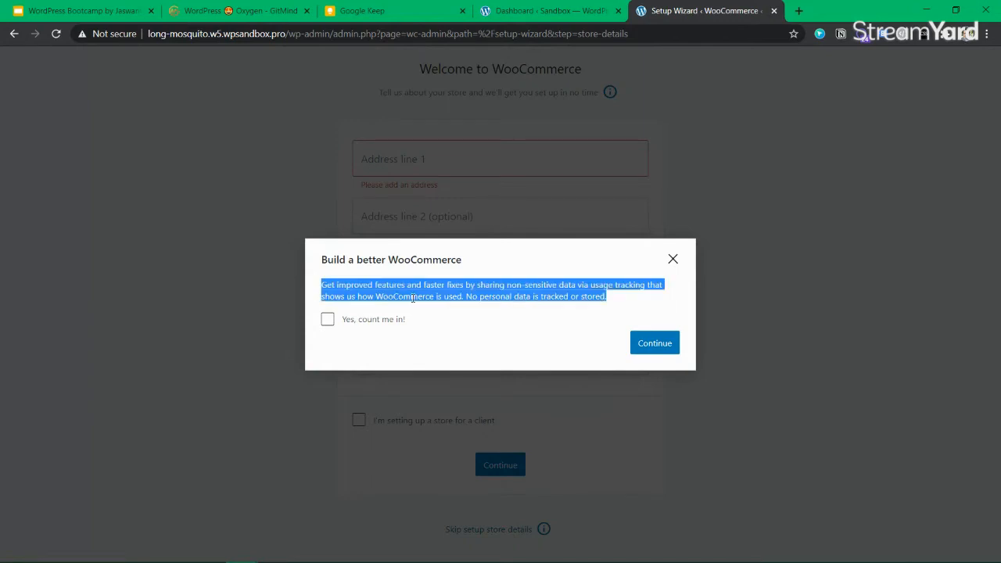
click(593, 300)
Leave 'Yes, count me in!' unchecked and continue without sharing usage data
click(327, 323)
click(328, 324)
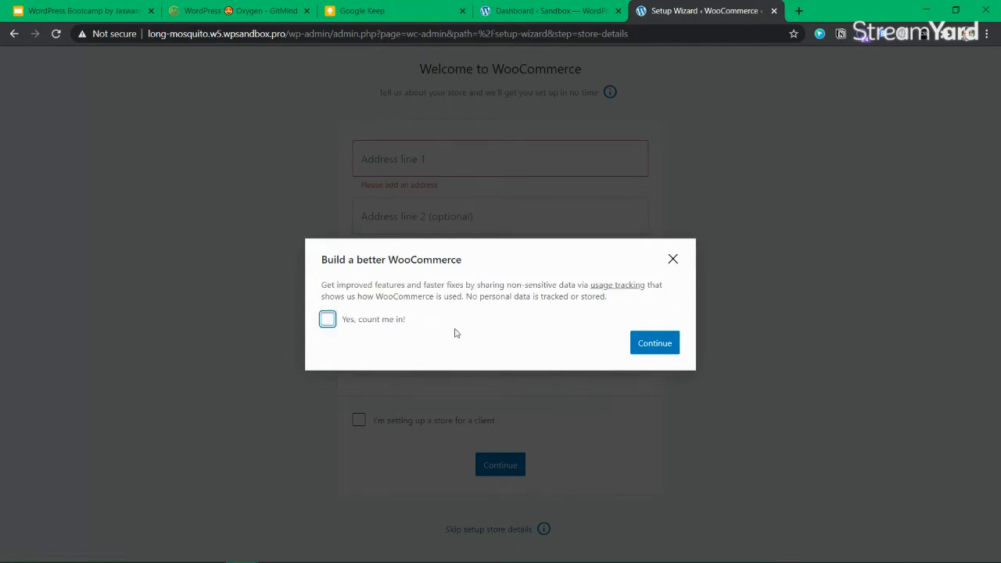
click(655, 343)
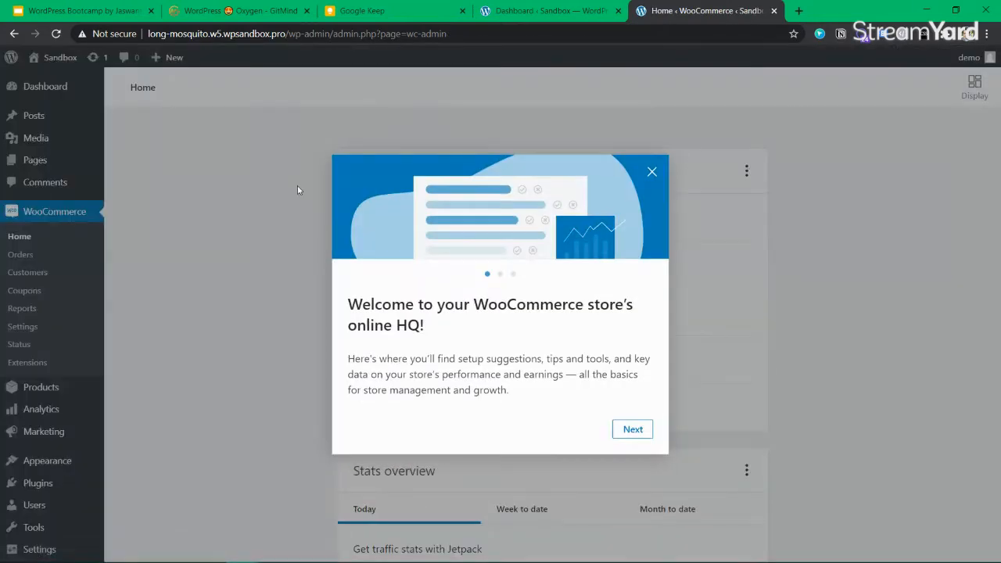
Dismiss the store HQ tour and set the WooCommerce Home display to Two columns
click(651, 171)
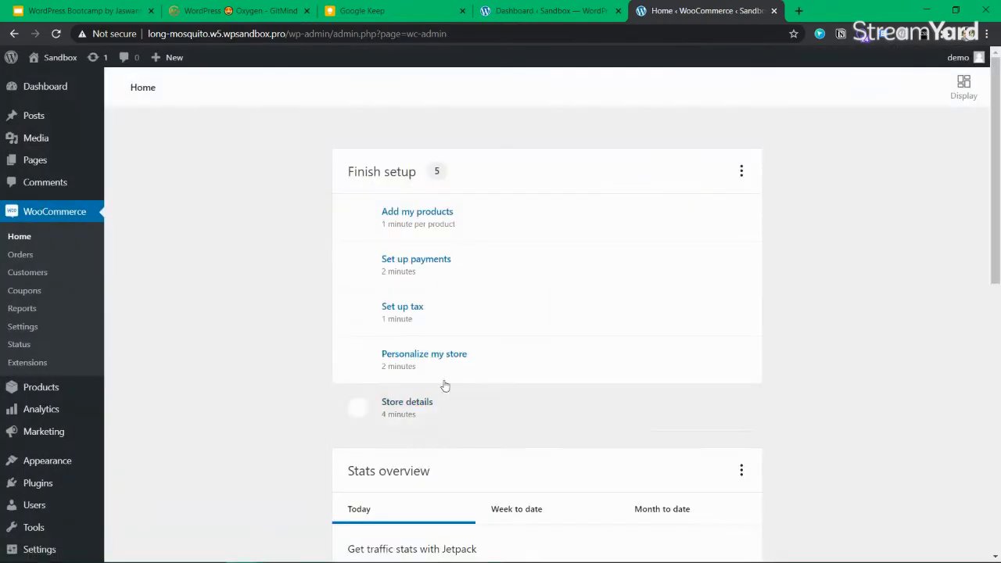
click(742, 181)
click(803, 179)
drag(995, 153, 995, 126)
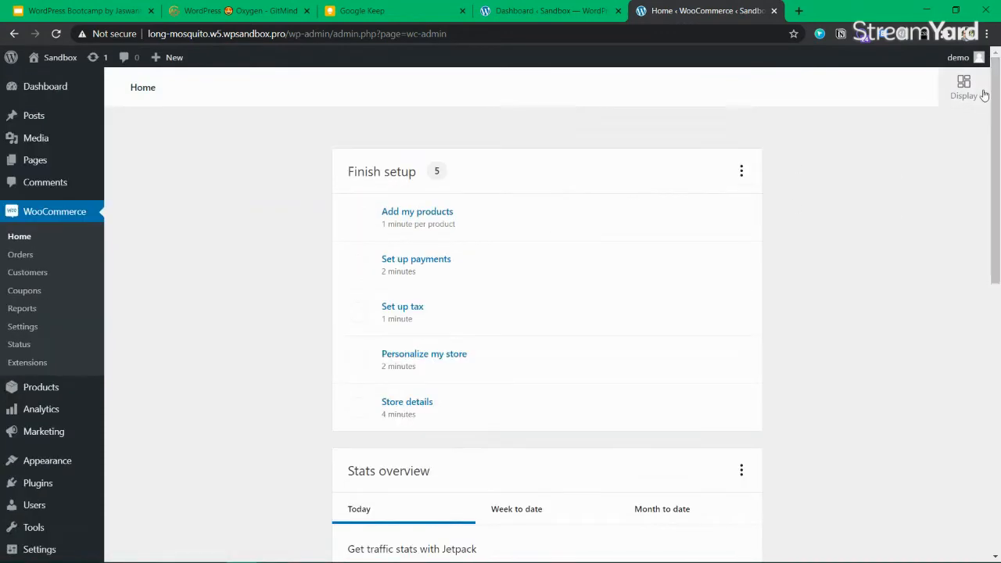
click(985, 94)
click(873, 178)
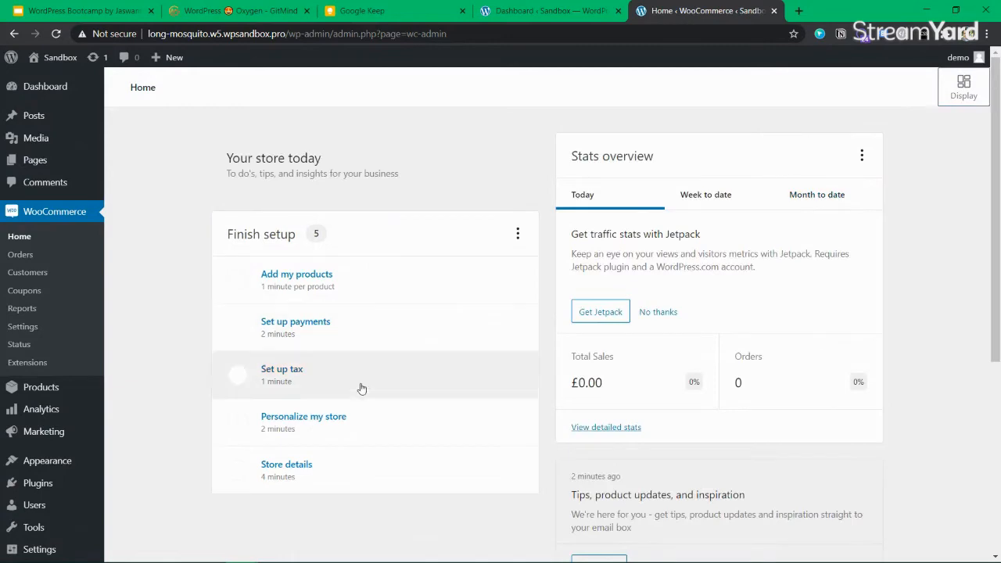
Review the two-column home, highlighting the 'Your store today' heading
scroll(659, 226, down, 4)
scroll(647, 313, up, 5)
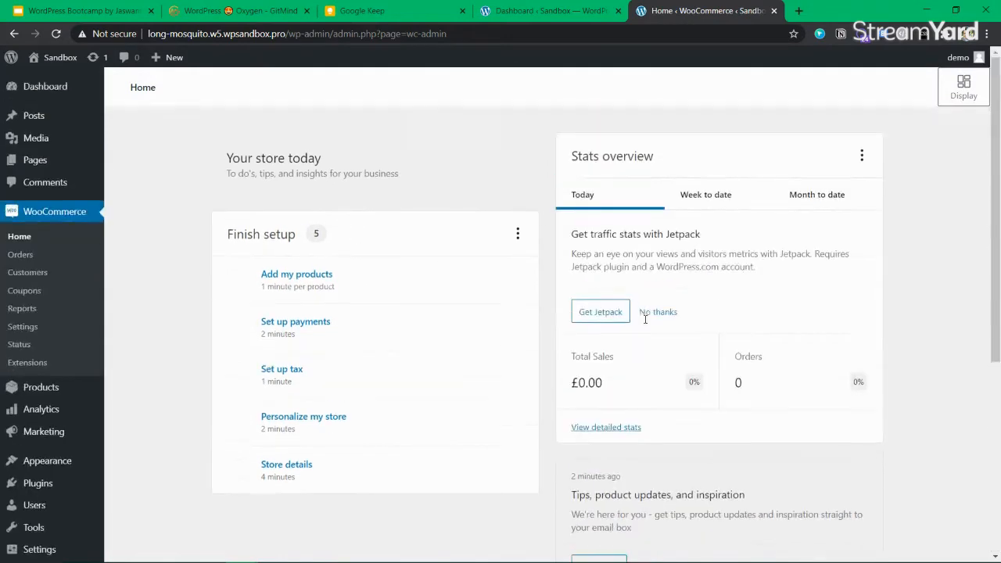
scroll(626, 333, down, 5)
scroll(424, 308, up, 5)
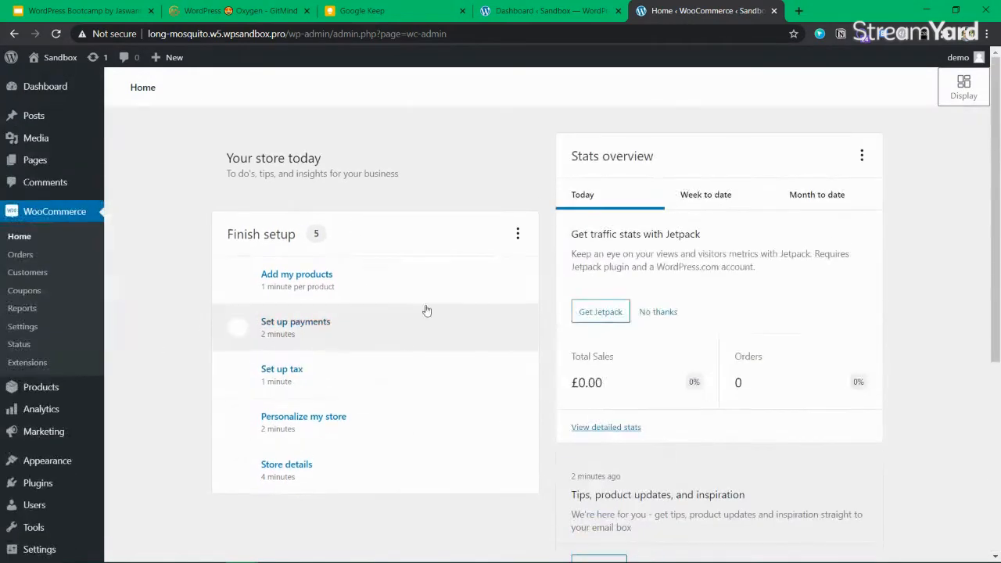
triple_click(281, 160)
drag(340, 156, 246, 151)
click(244, 152)
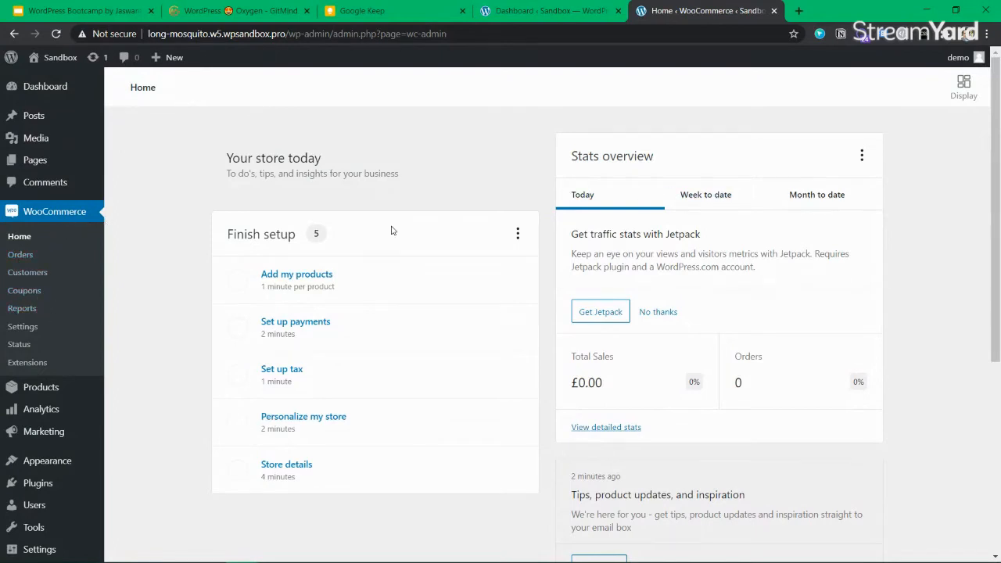
Add a product manually titled 'Oxygen Builder Bootcamp', dismissing the description tutorial tip
click(305, 276)
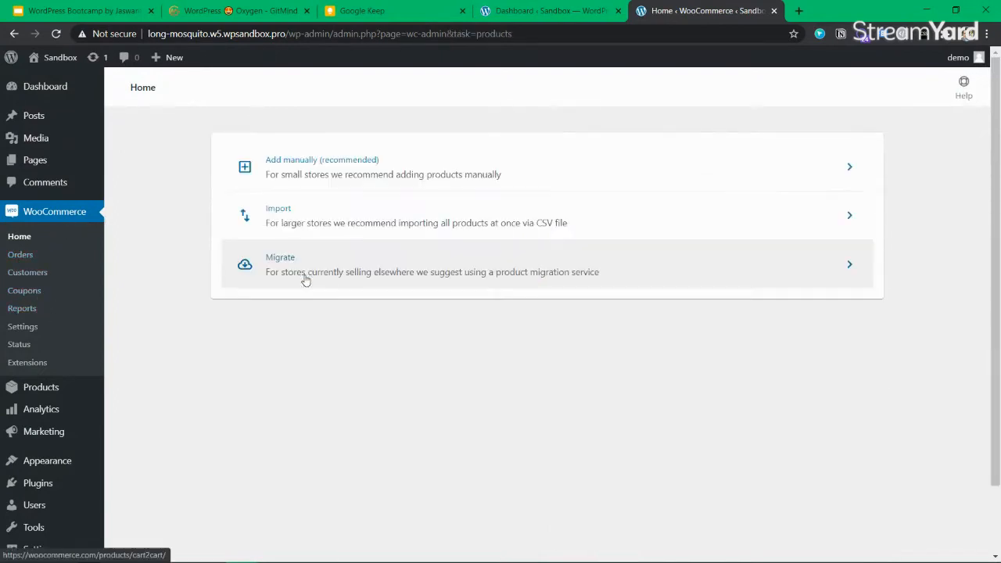
click(464, 168)
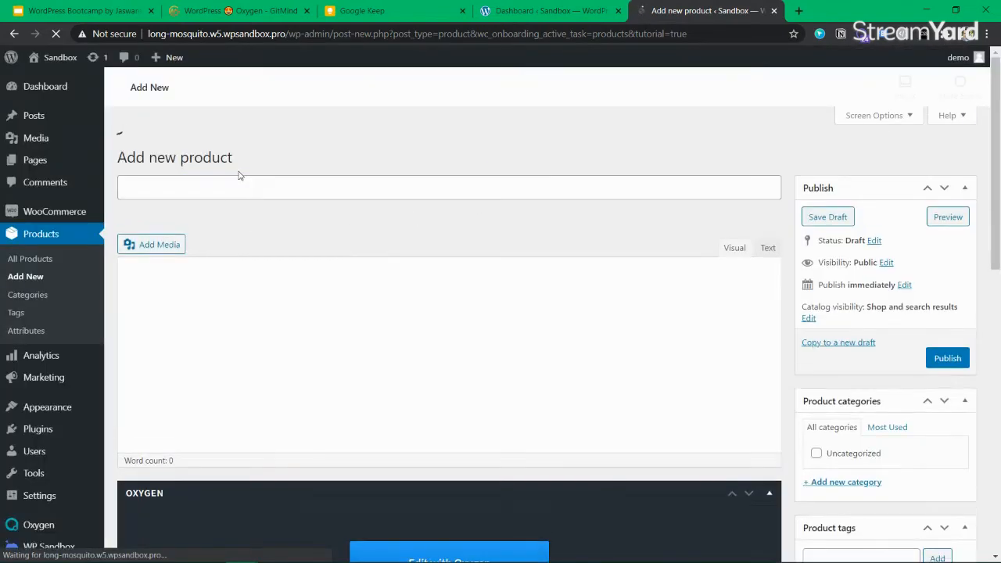
text(Oxyge)
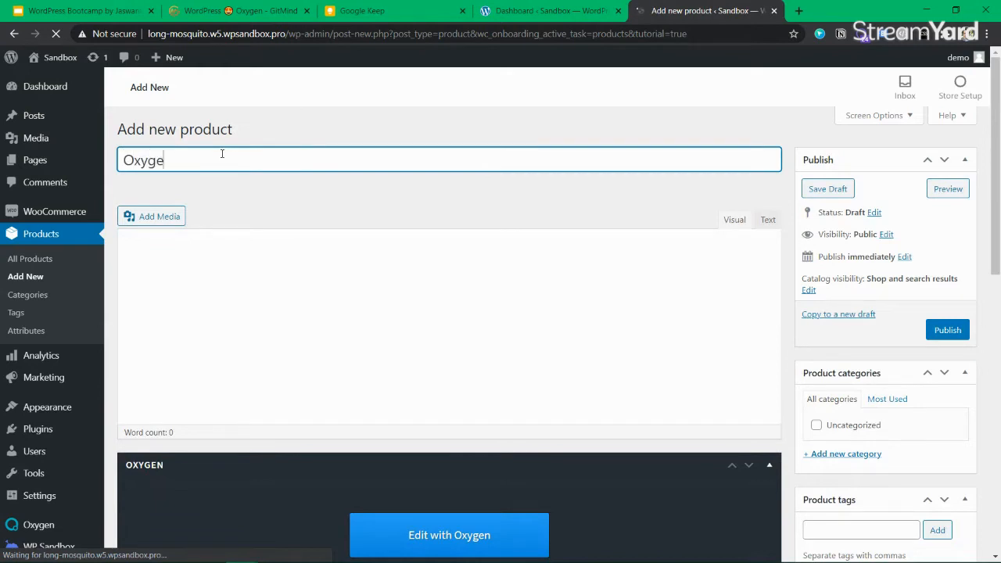
text(n Bootcam p)
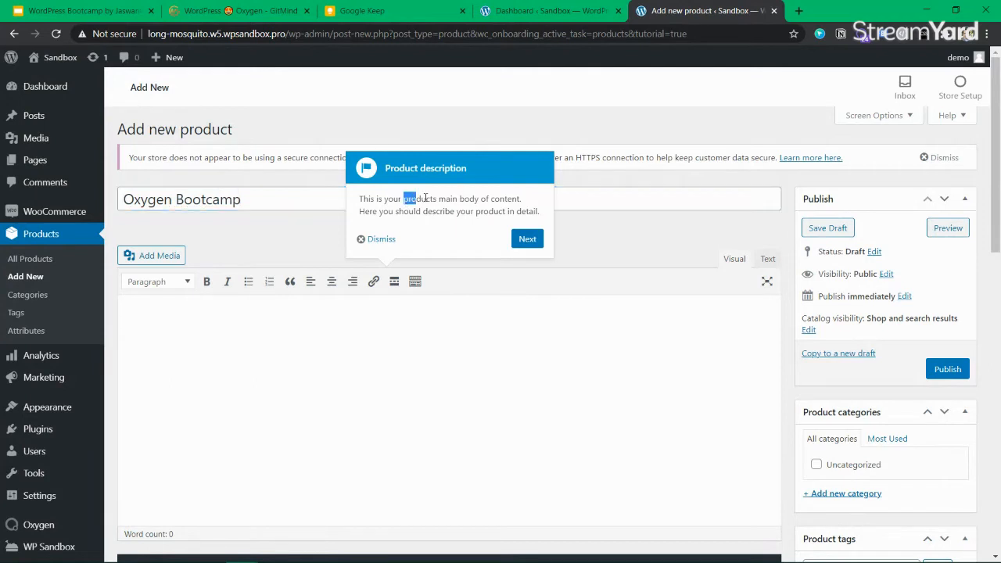
drag(360, 199, 527, 211)
click(382, 239)
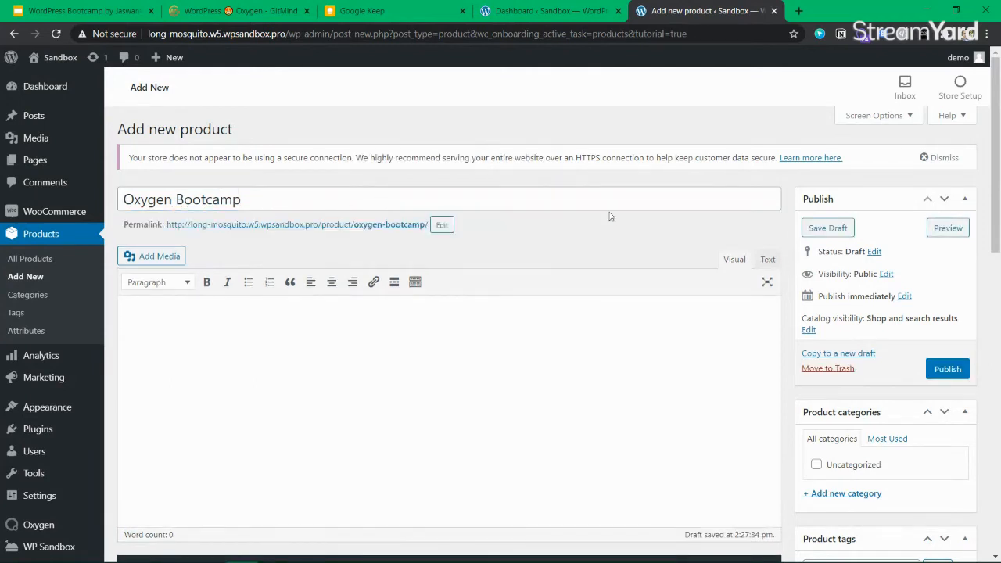
click(303, 194)
text(Builder)
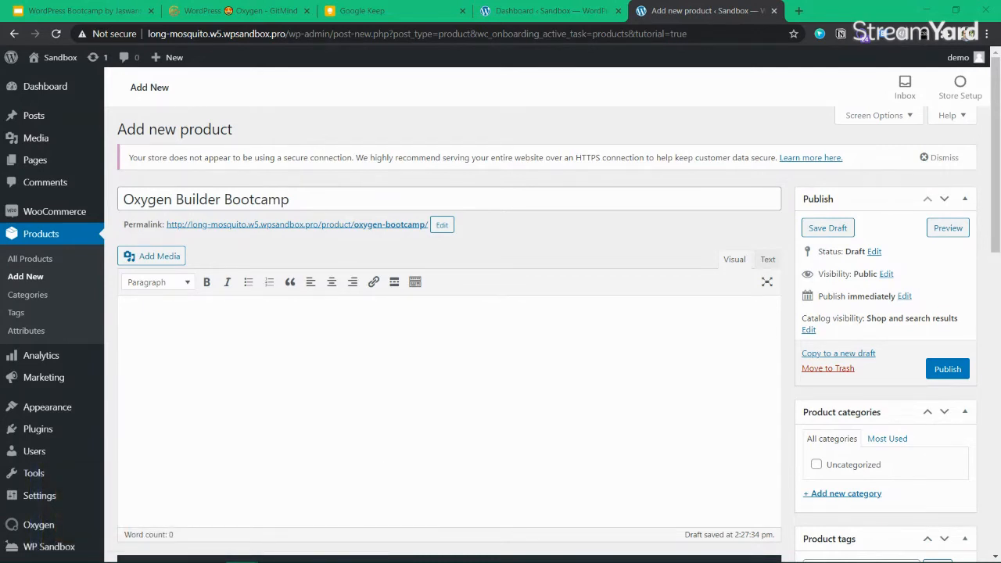
click(342, 190)
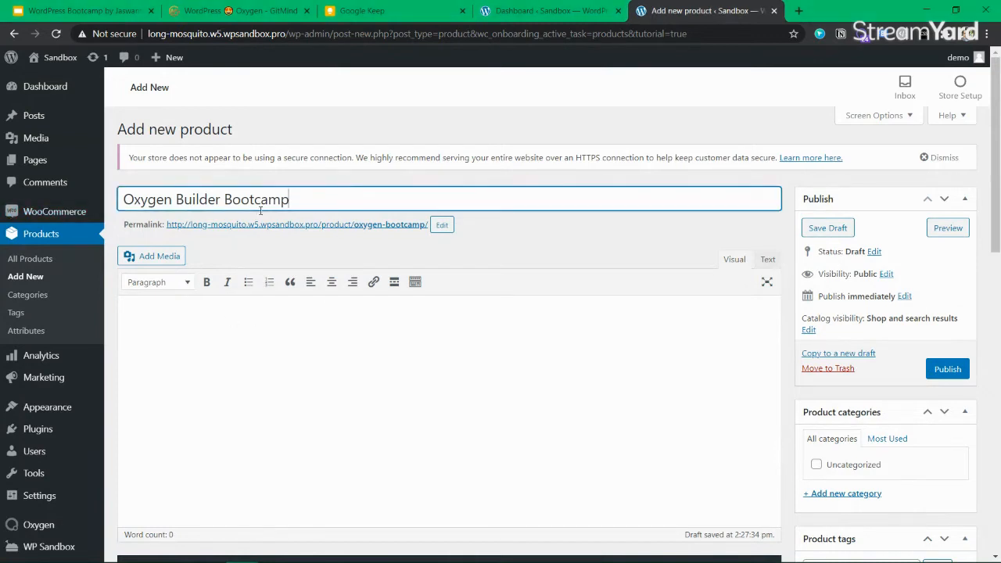
In Product data, set Regular price to 200 and Sale price to 120
click(263, 351)
scroll(357, 318, down, 1)
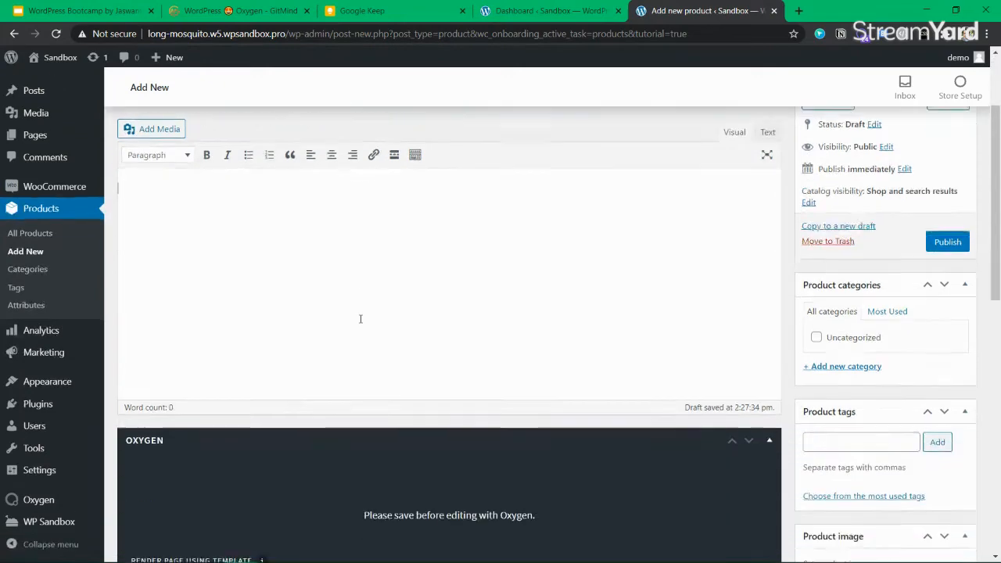
scroll(254, 307, down, 3)
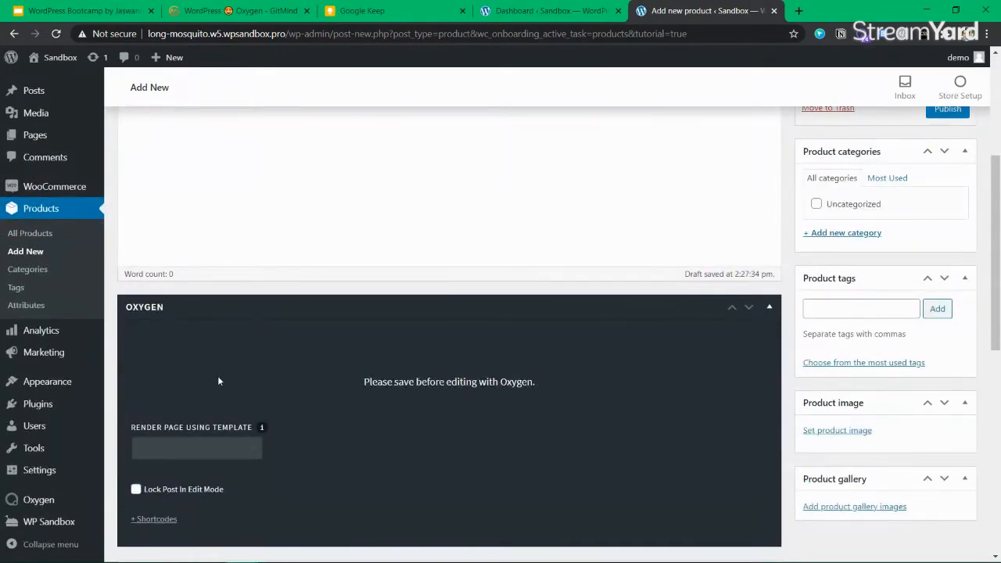
scroll(218, 381, down, 5)
scroll(268, 318, up, 2)
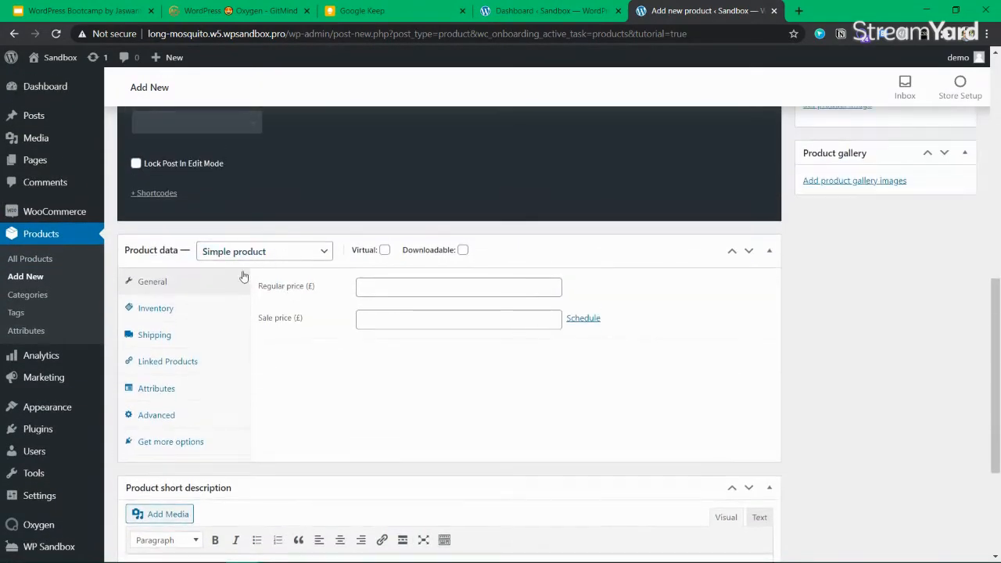
click(454, 290)
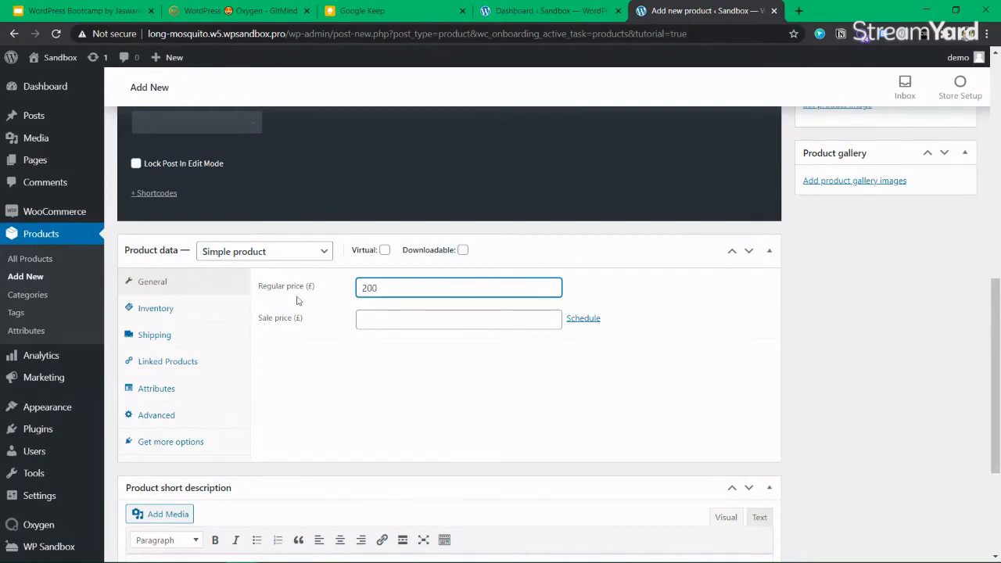
click(420, 321)
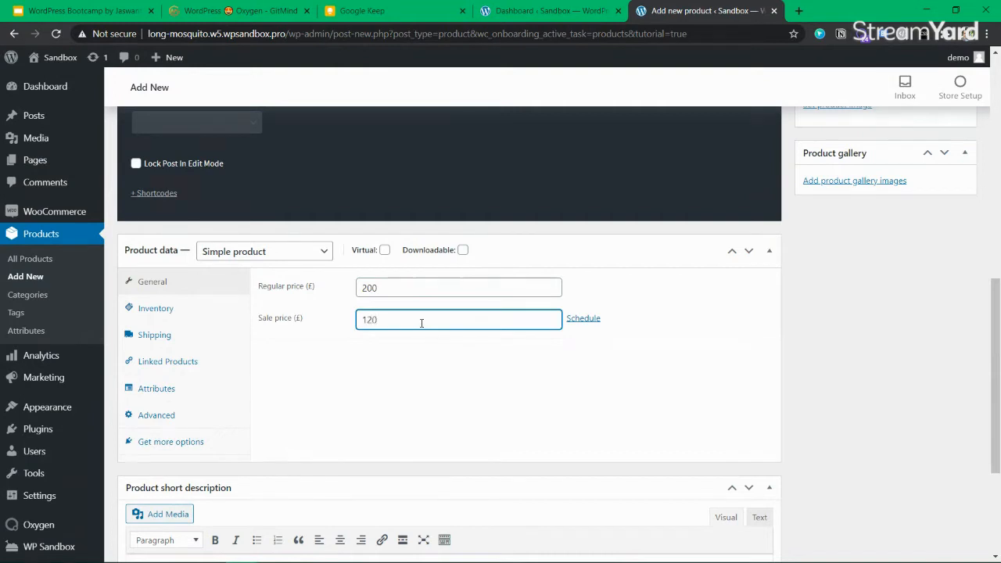
click(406, 286)
drag(406, 287, 348, 291)
click(397, 321)
scroll(398, 321, down, 3)
Bring up the product image picker on its Media Library tab
click(317, 376)
scroll(318, 375, up, 5)
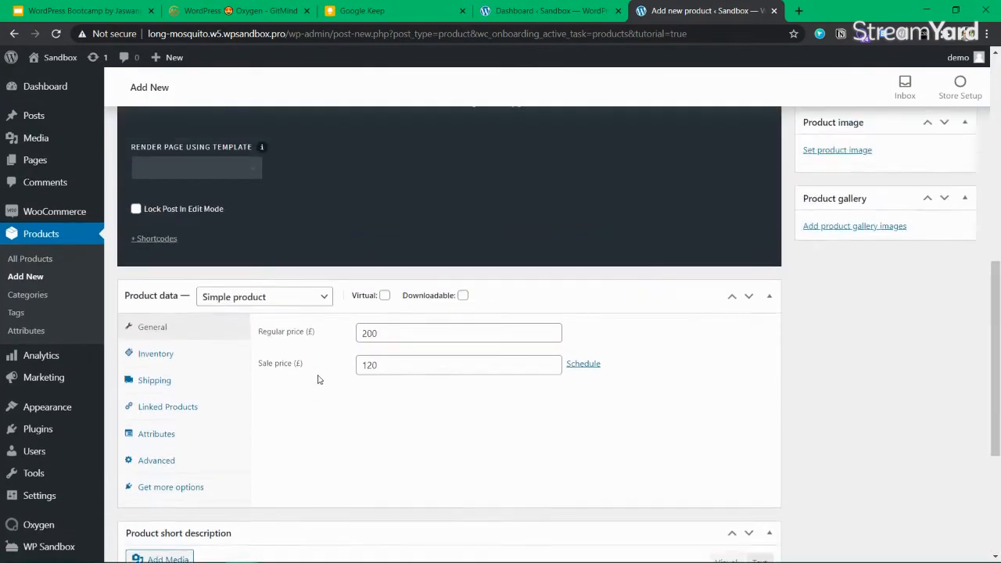
click(839, 226)
click(139, 111)
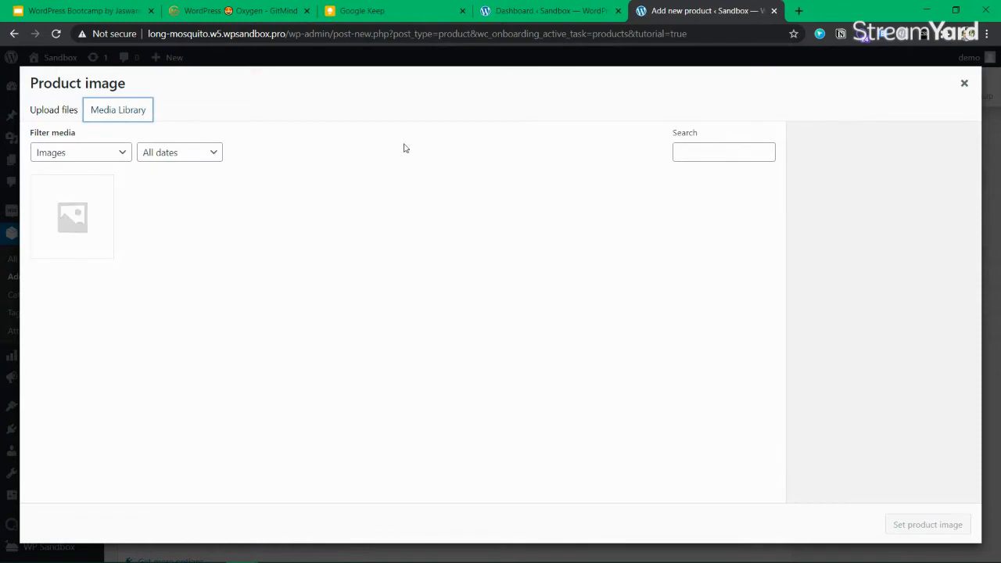
Set woocommerce-placeholder.png as the product image
click(51, 224)
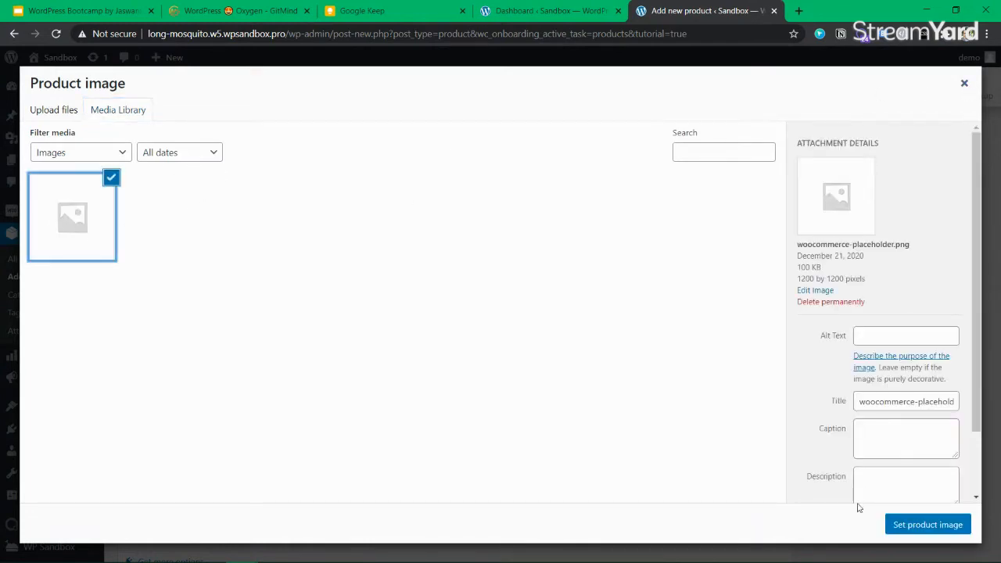
click(922, 525)
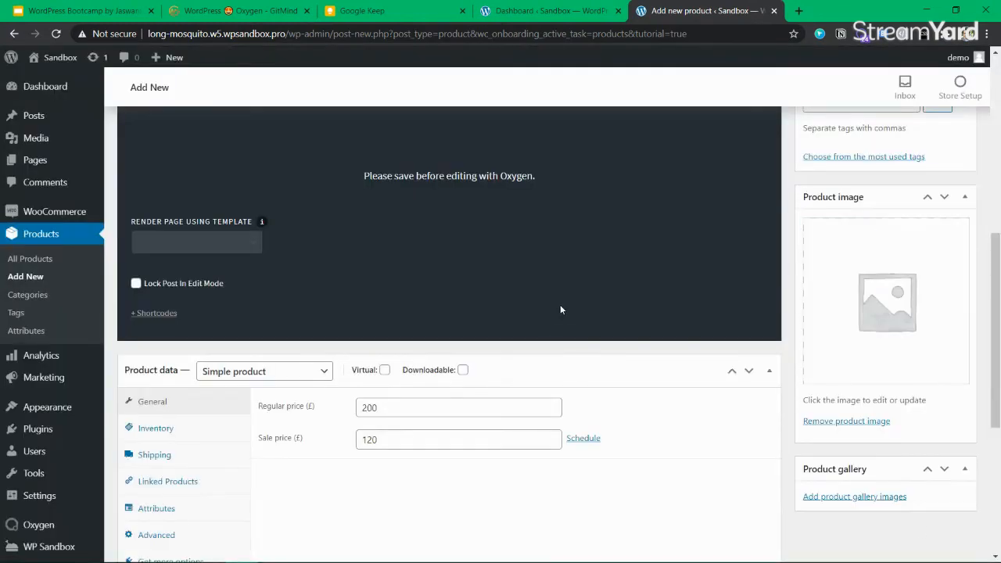
scroll(560, 309, down, 3)
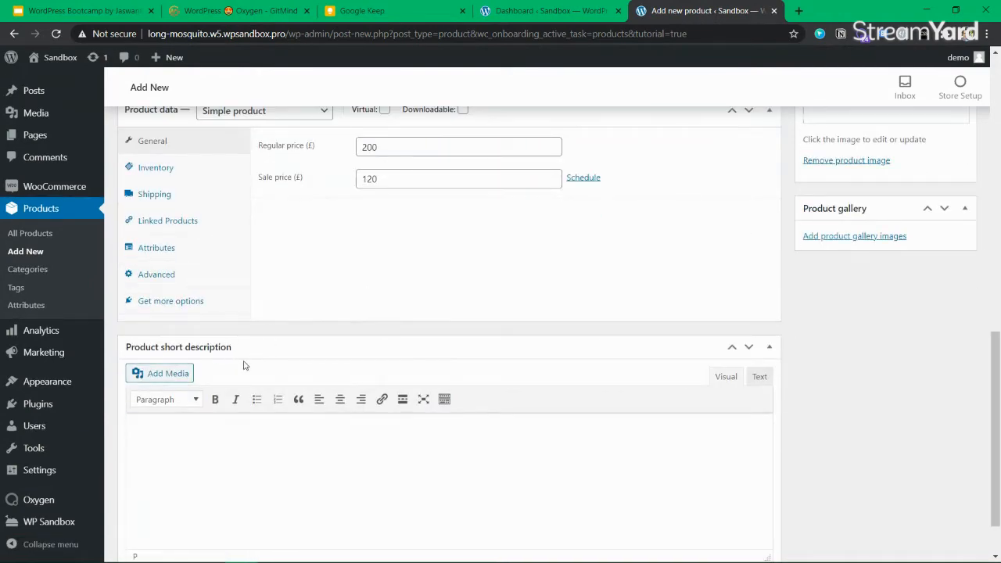
scroll(258, 368, down, 1)
scroll(479, 356, up, 10)
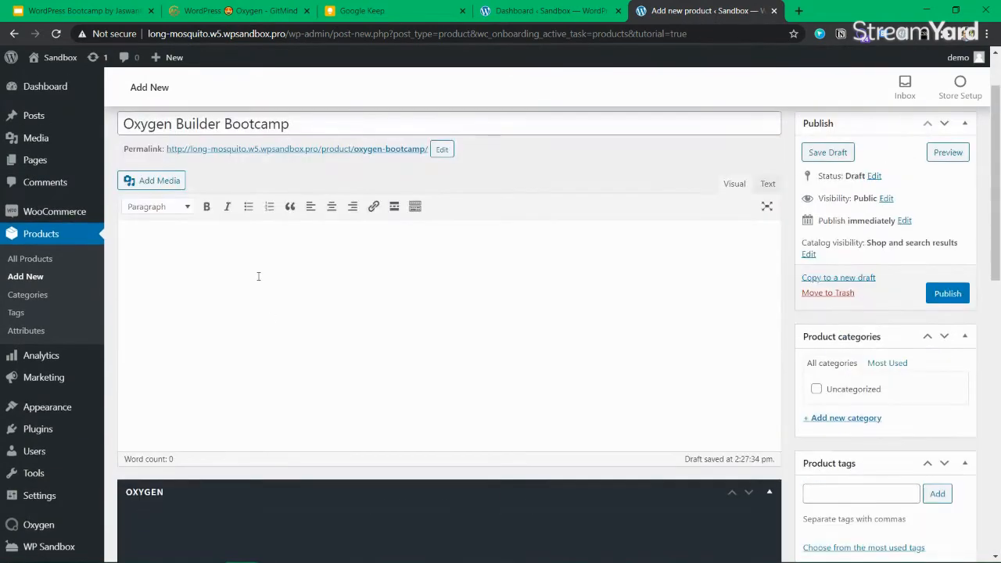
key(BackSpace)
key(BackSpace)
Clear the placeholder ipsum text from the product description
text(m ipsu)
key(ctrl+a)
key(BackSpace)
Google 'random product content generator' in a new tab and open the Adzis description generator
key(ctrl+t)
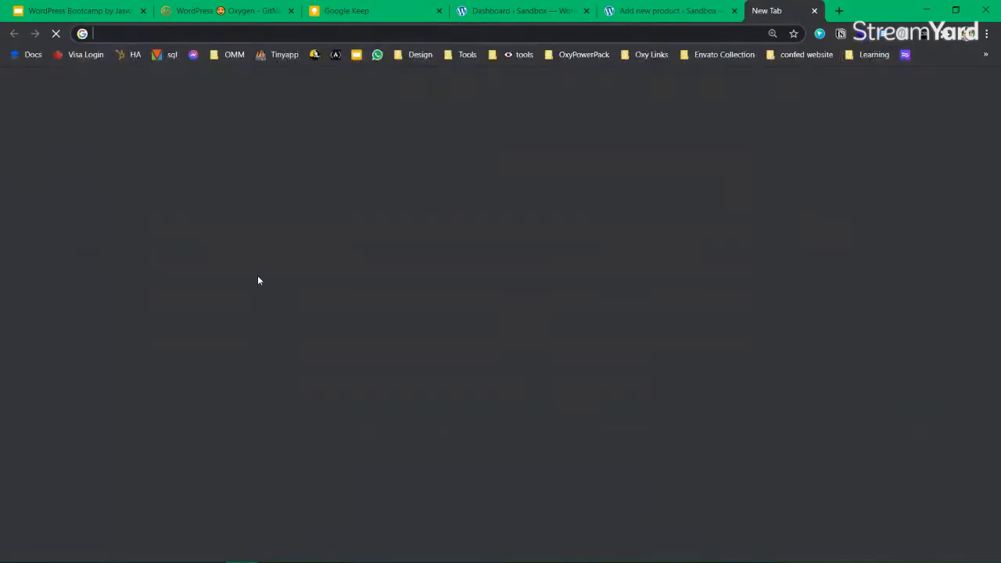
text(random product )
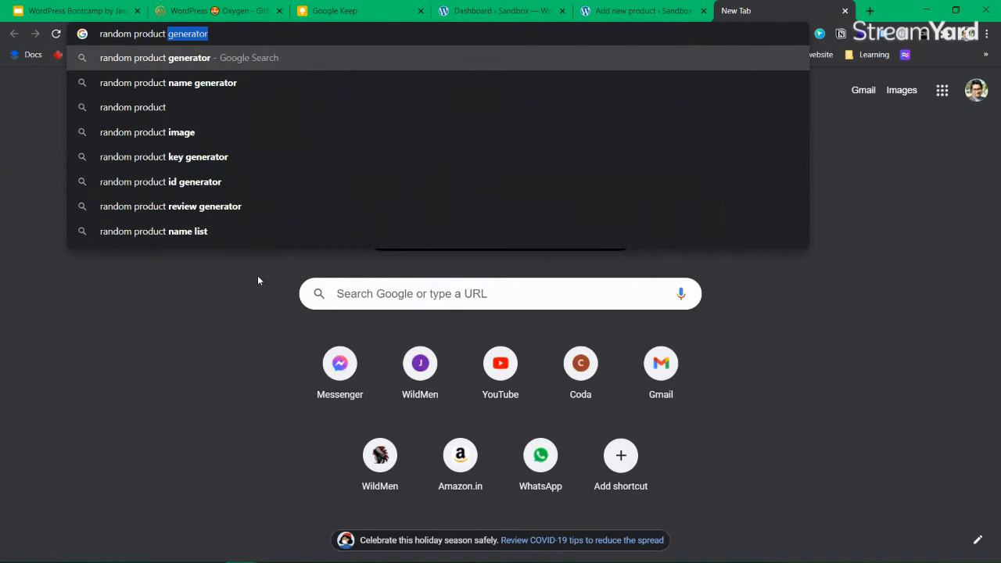
text(content ge)
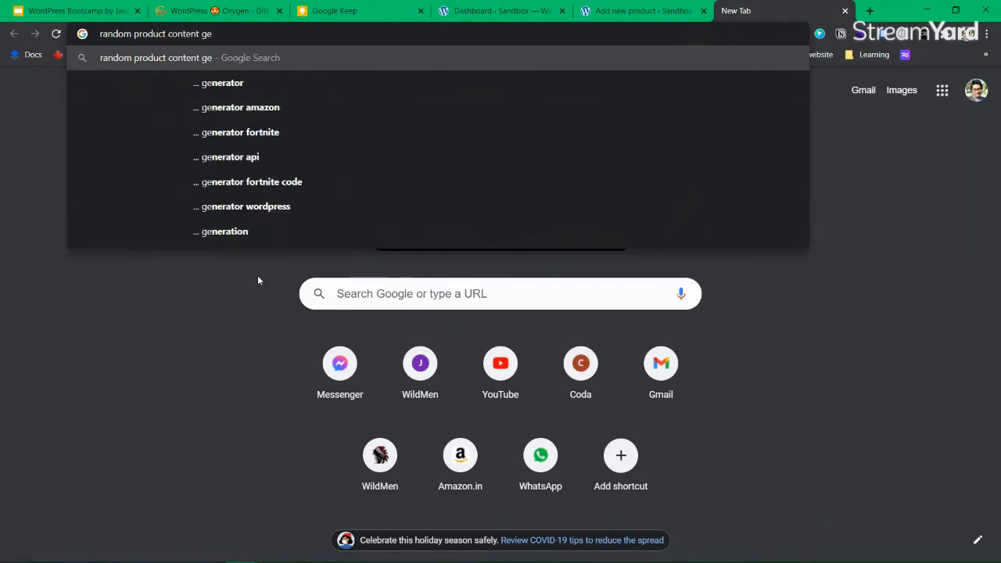
key(Down)
key(Return)
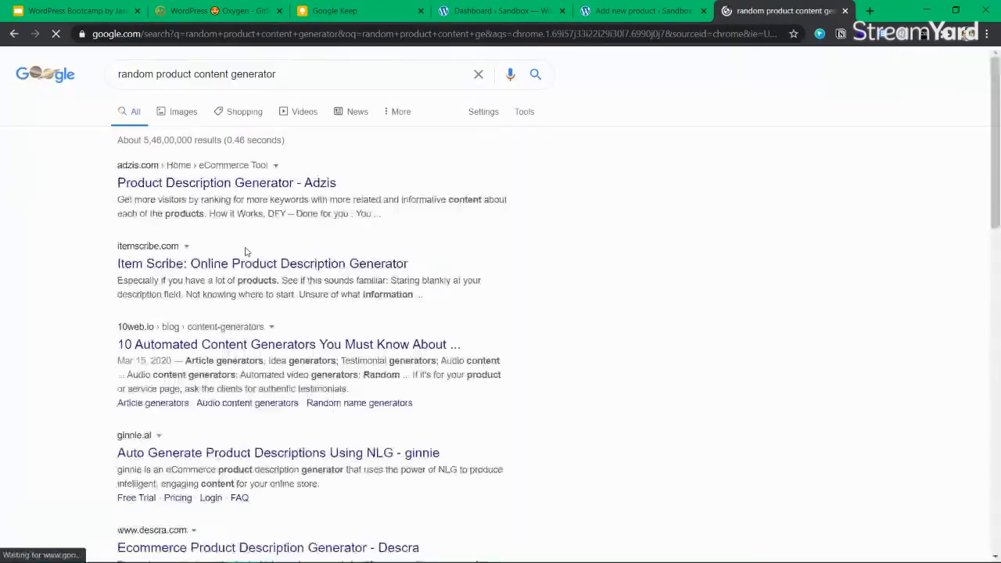
click(222, 185)
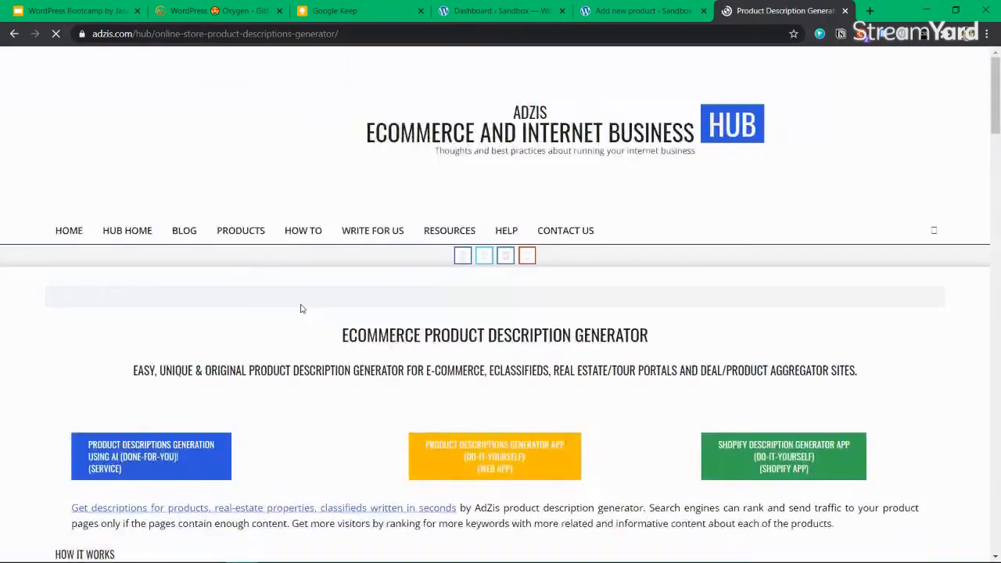
Look over the AdZis AI description generator page, then close it and return to the results
scroll(275, 364, down, 3)
scroll(169, 336, down, 6)
scroll(626, 284, up, 9)
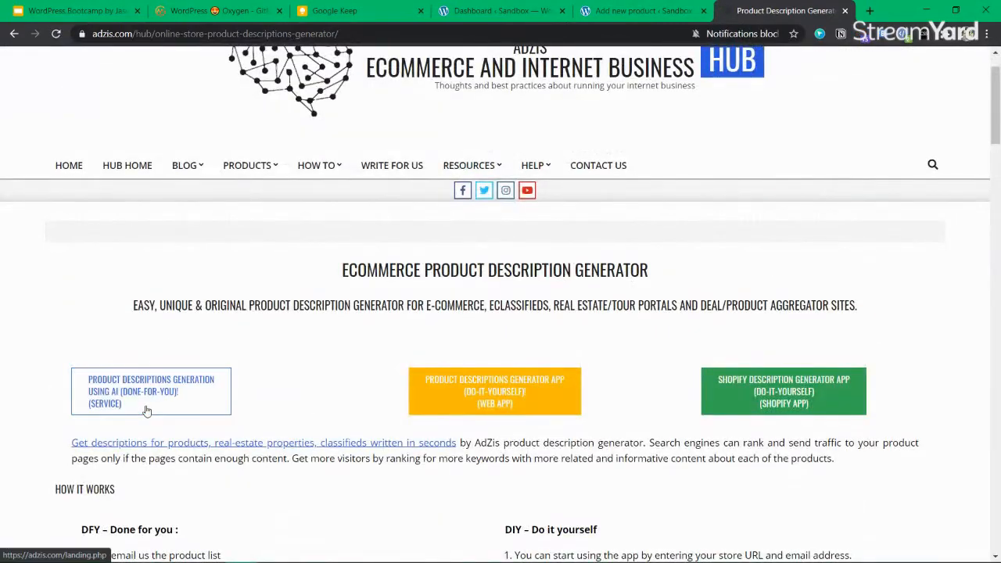
click(146, 411)
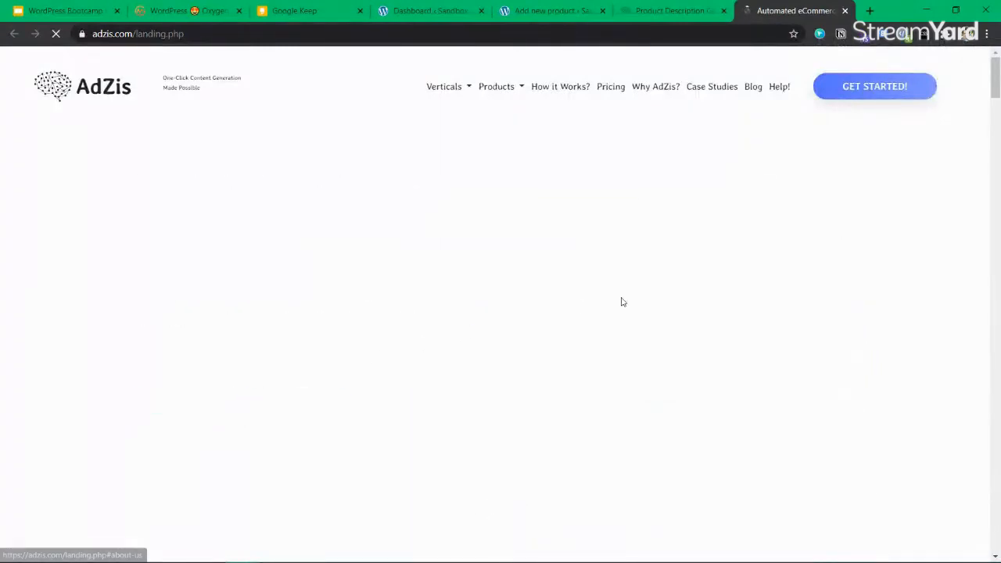
scroll(626, 302, down, 10)
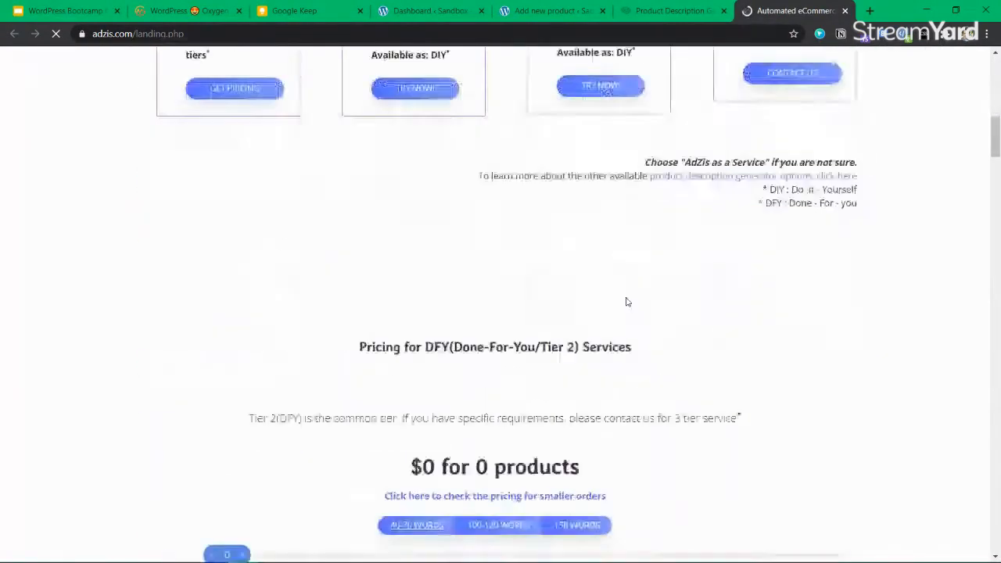
key(ctrl+w)
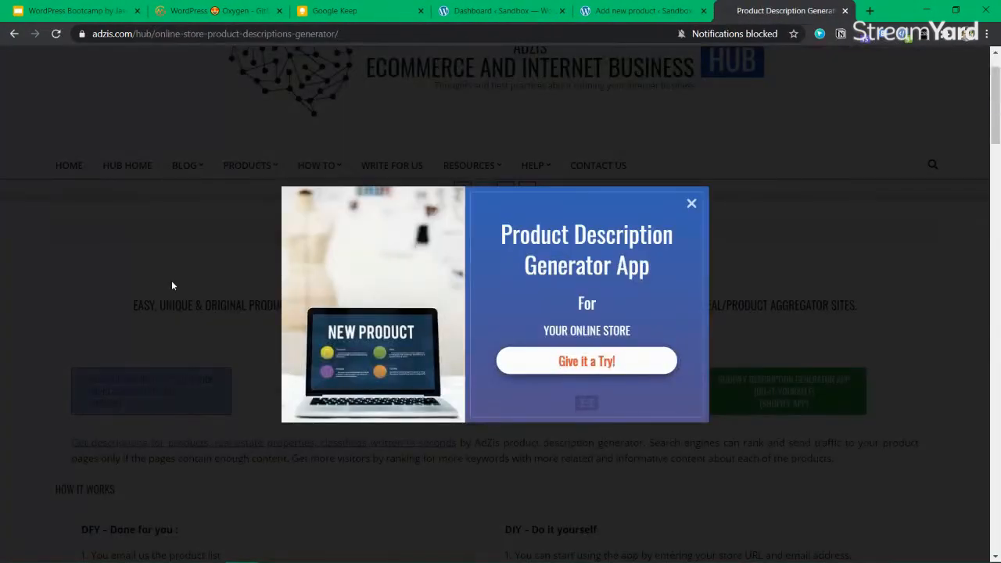
key(alt+Left)
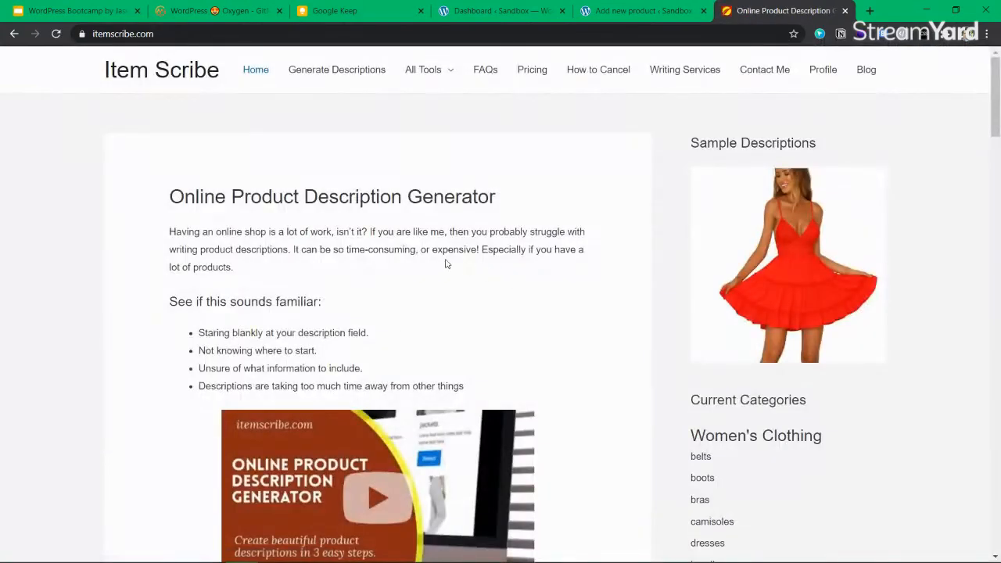
Open Item Scribe's Classic Generator page, see it requires a login, and go back
scroll(445, 264, down, 5)
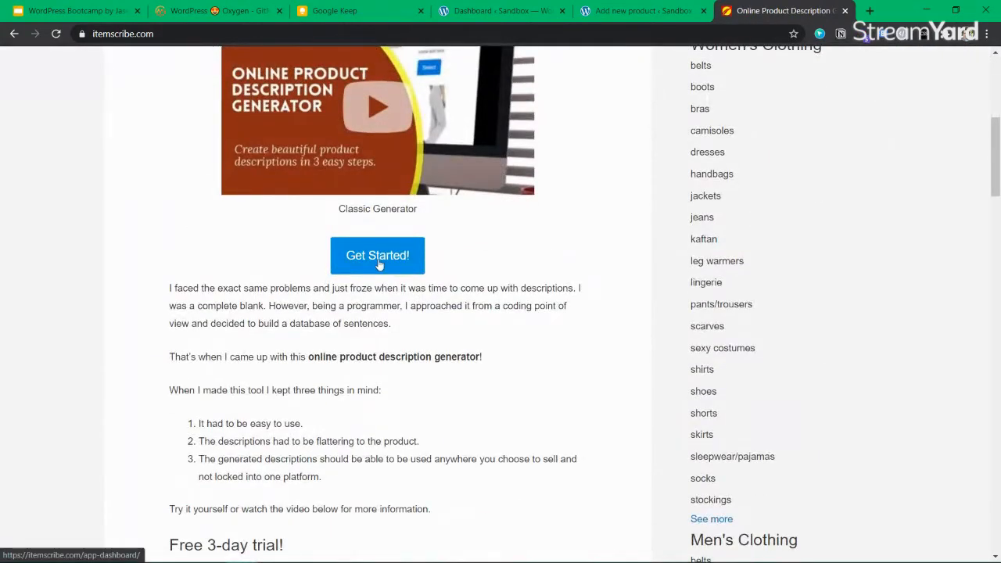
scroll(377, 264, down, 6)
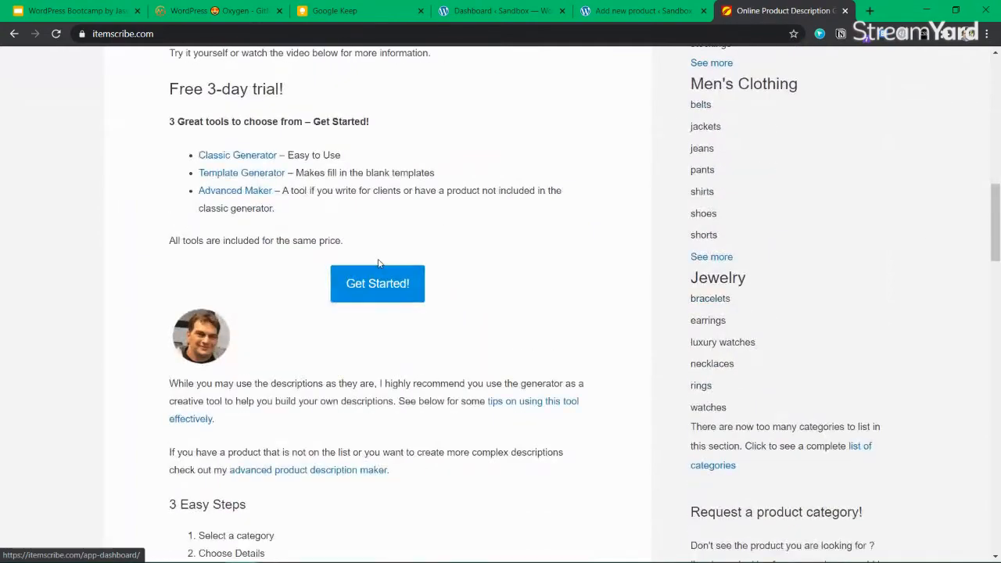
scroll(374, 264, up, 7)
scroll(371, 312, down, 4)
scroll(370, 335, down, 2)
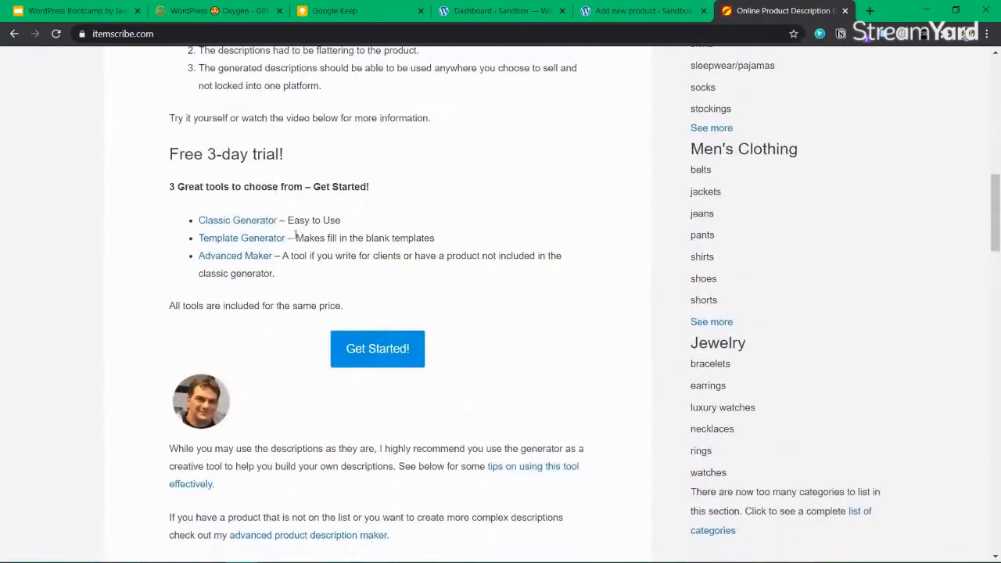
click(259, 222)
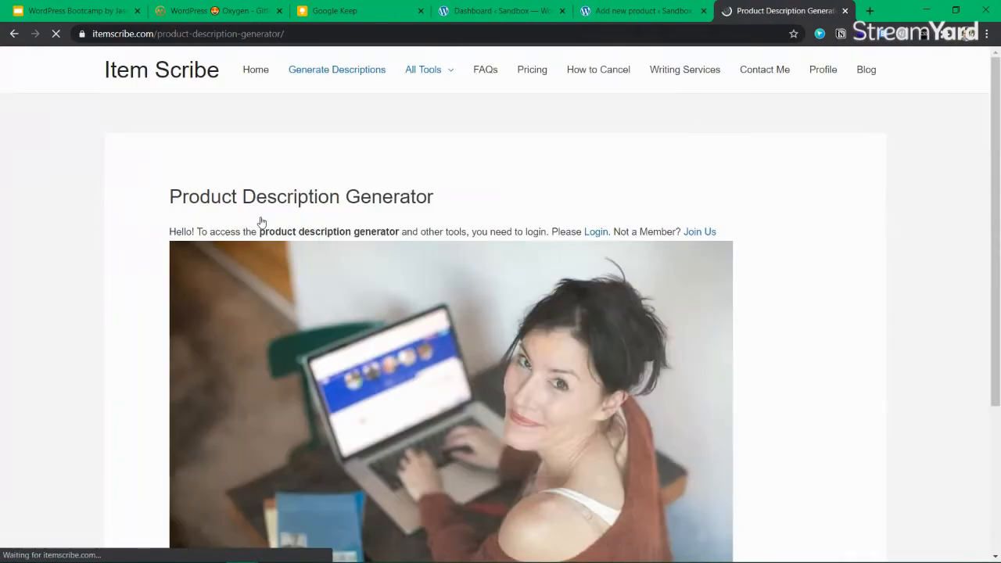
scroll(405, 391, down, 3)
key(alt+Left)
scroll(223, 251, down, 3)
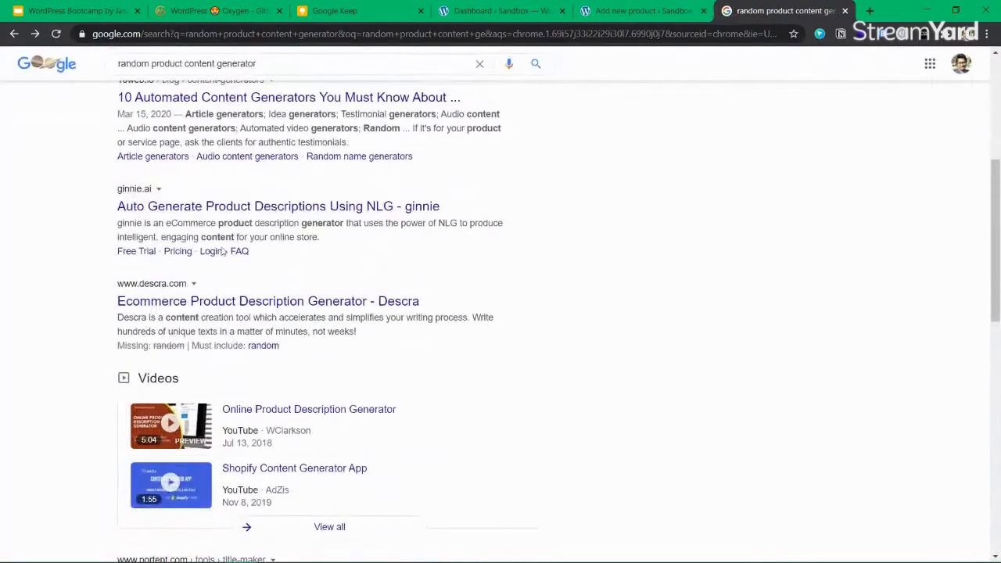
Preview the ginnie result in a new tab, then close it
middle_click(189, 210)
key(ctrl+Tab)
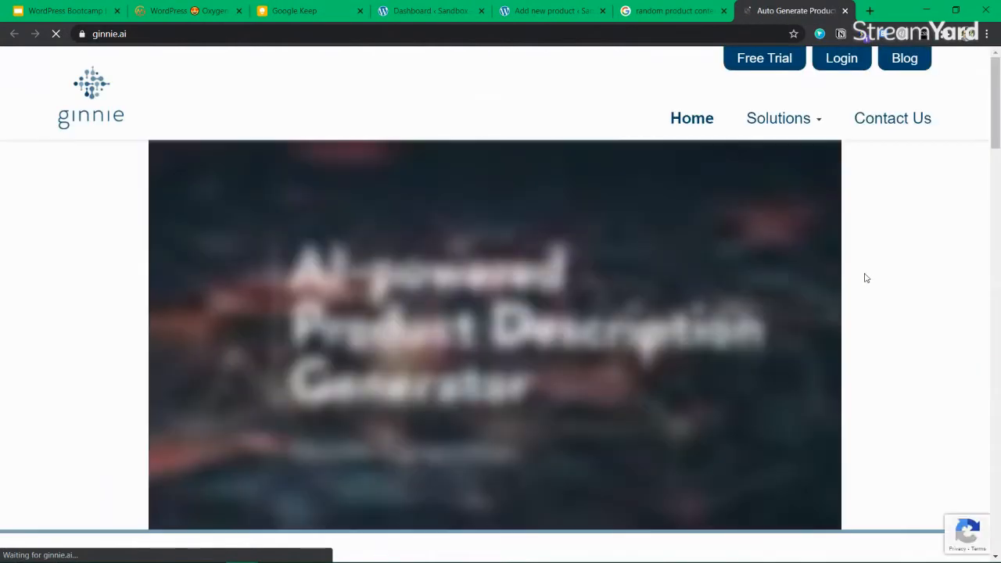
scroll(592, 244, down, 5)
scroll(591, 244, down, 4)
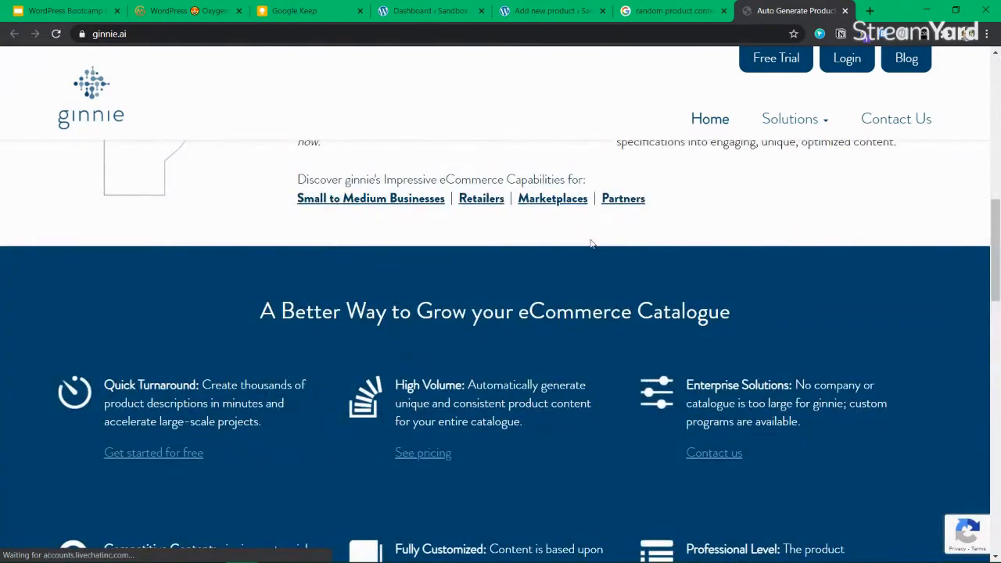
key(ctrl+w)
scroll(241, 361, down, 5)
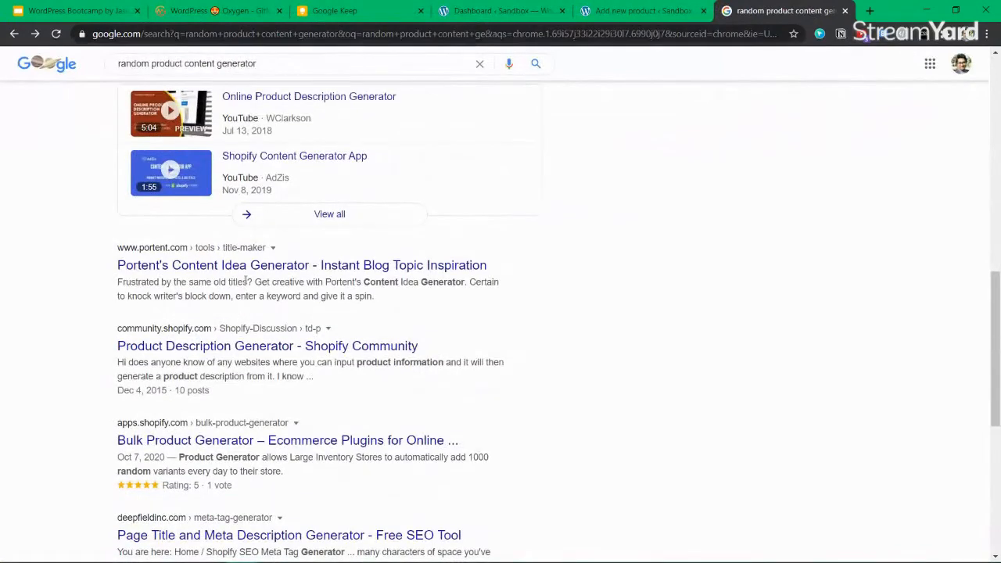
Generate a Portent Content Idea title for the subject 'Bootcamp', then close the generator
ctrl+click(311, 267)
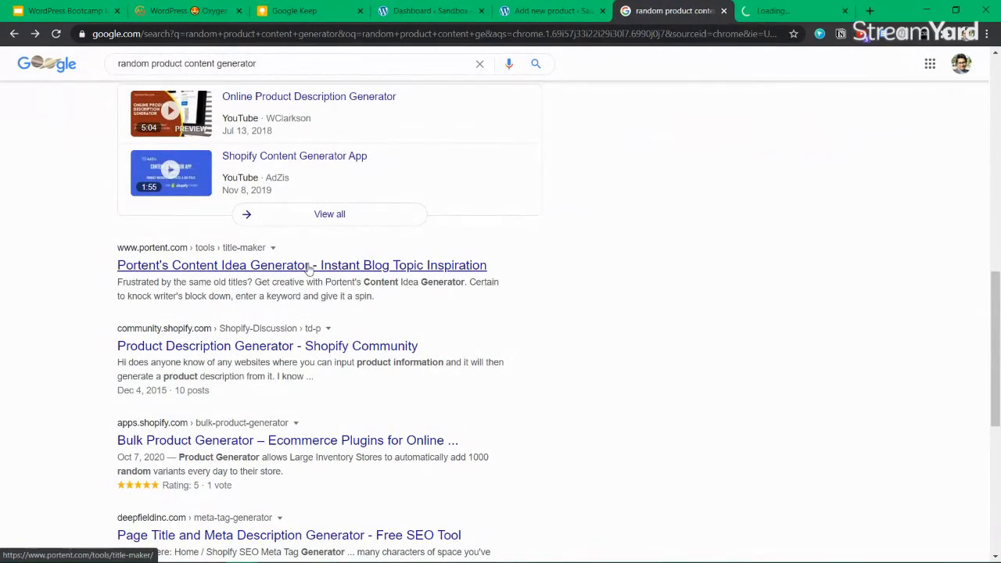
key(ctrl+Tab)
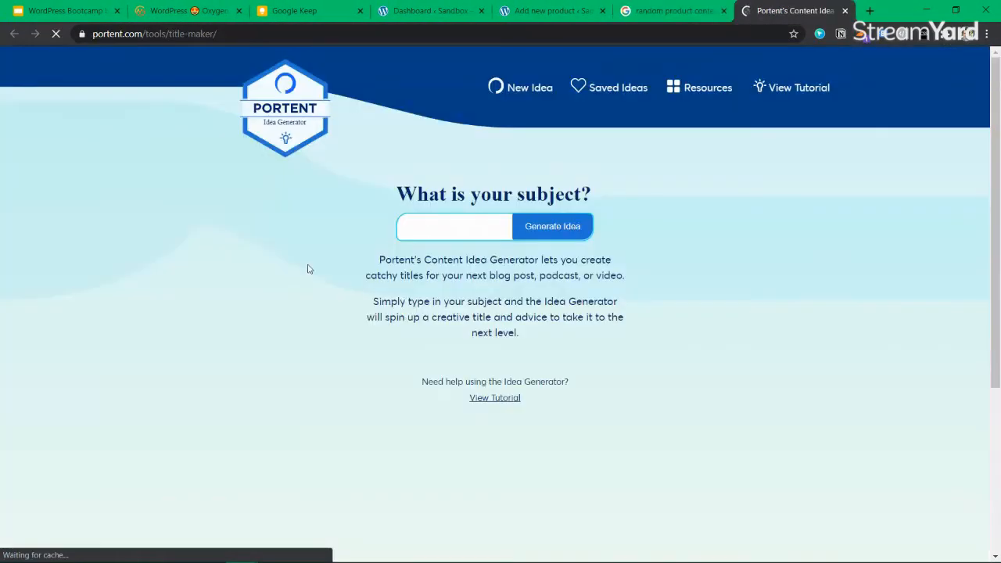
click(463, 225)
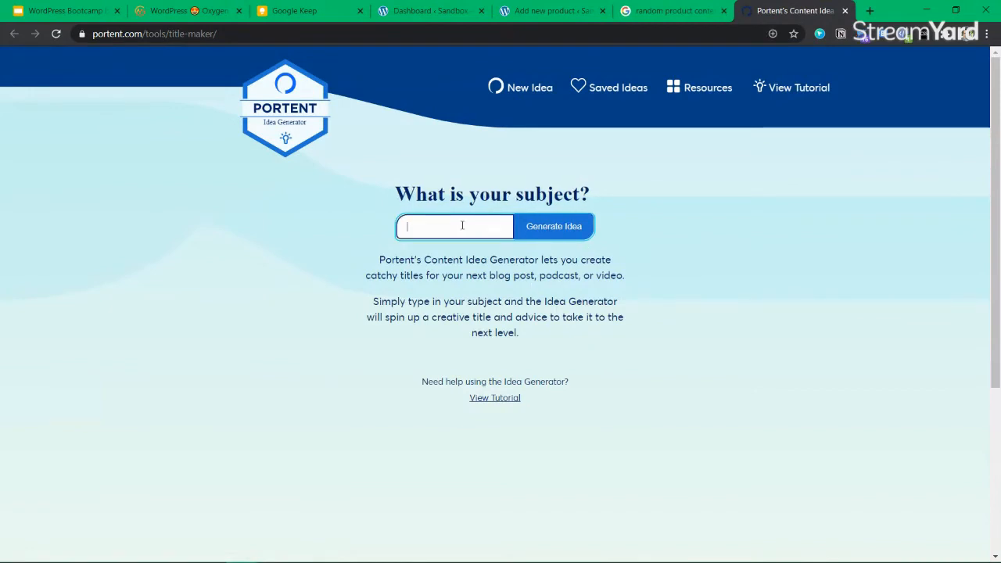
text(Bootcamp)
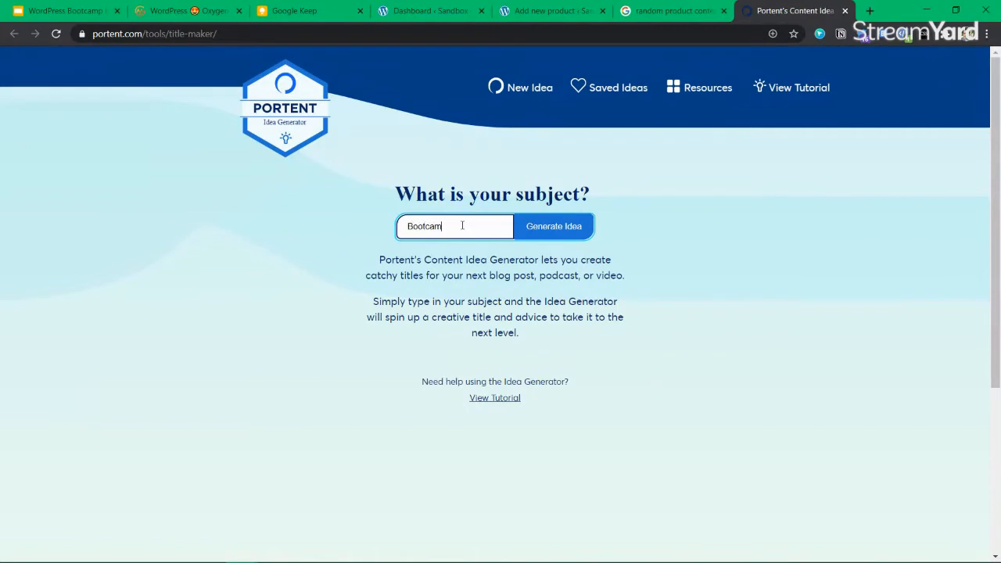
key(Return)
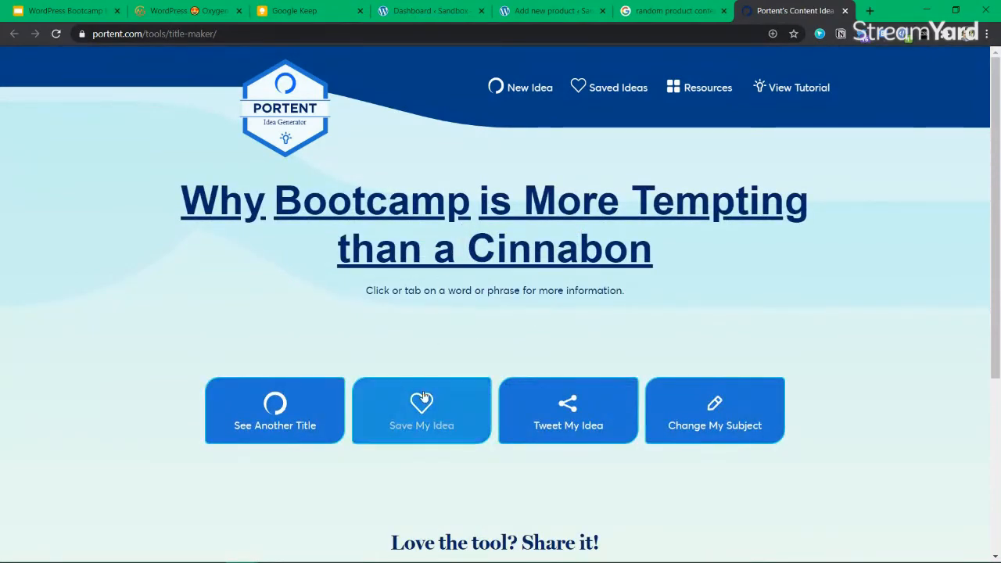
scroll(423, 395, down, 4)
scroll(424, 395, up, 4)
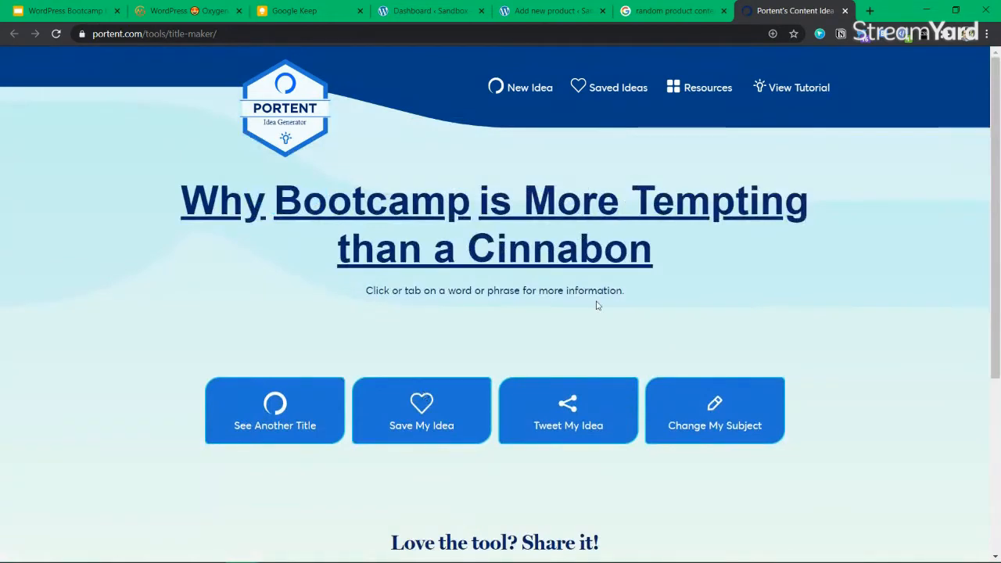
scroll(597, 306, down, 4)
scroll(596, 306, up, 4)
click(845, 10)
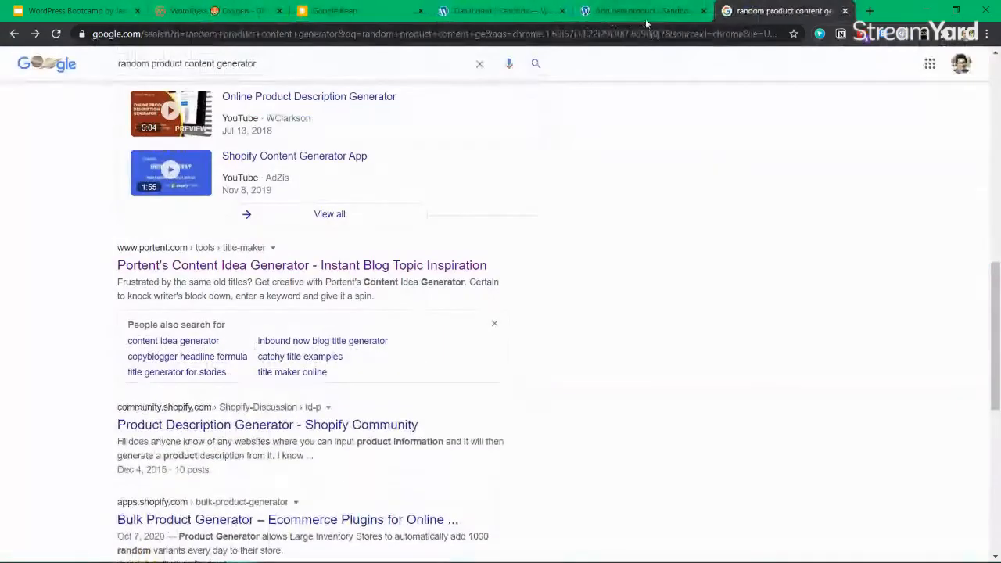
Search 'online store description generator free' and open the MarketingLabs and Descrii results in new tabs
scroll(188, 409, down, 10)
click(249, 375)
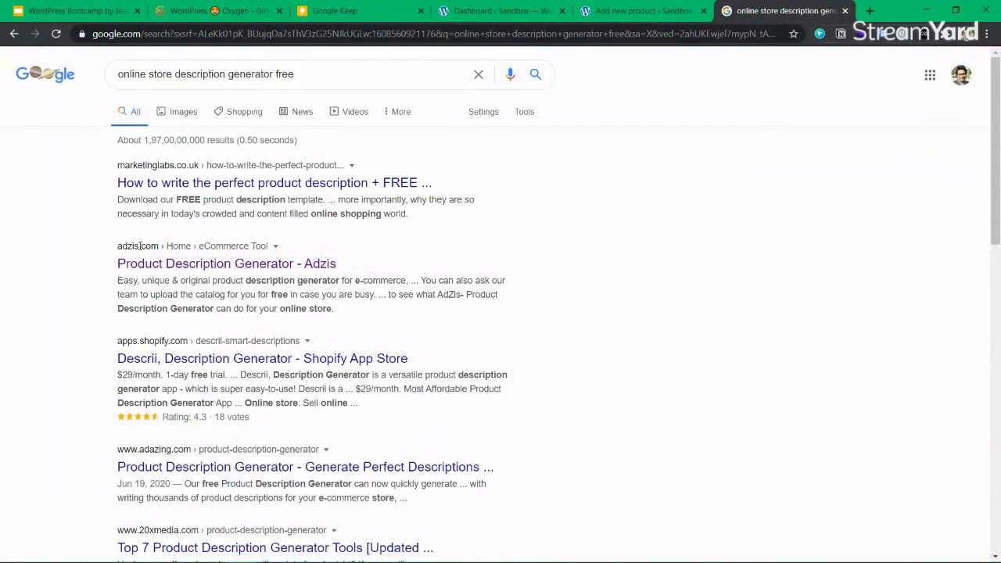
middle_click(381, 185)
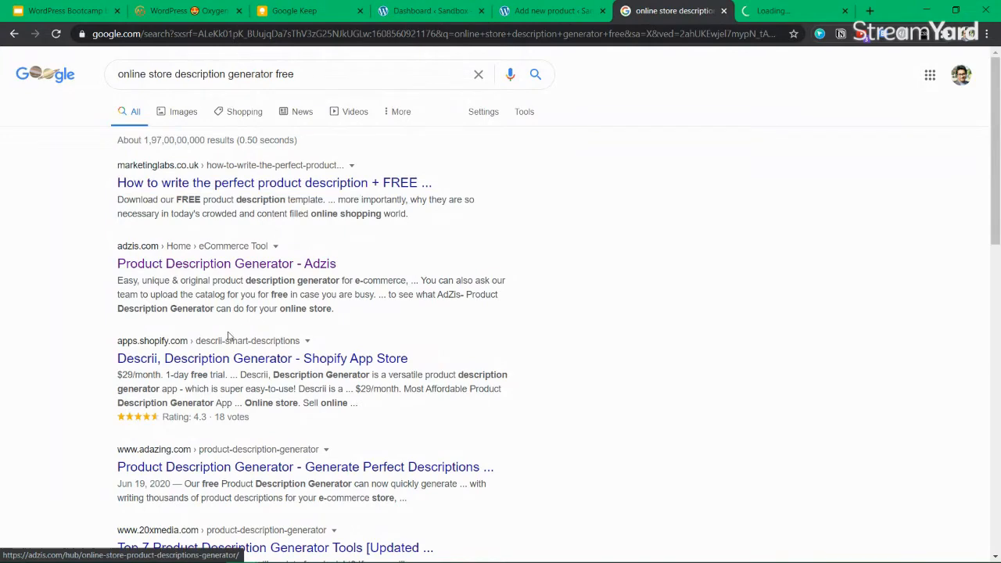
middle_click(184, 360)
scroll(186, 322, down, 3)
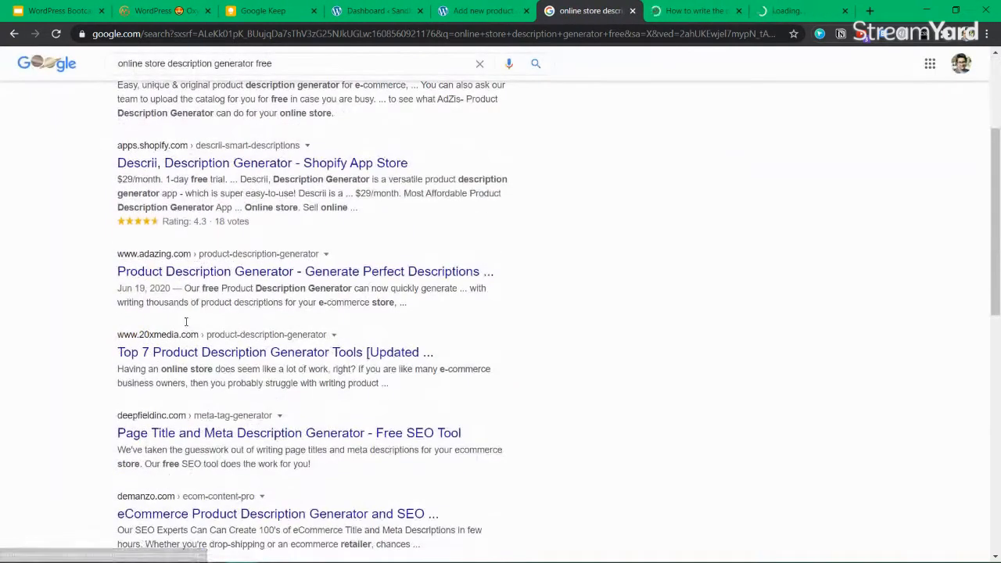
scroll(205, 275, down, 1)
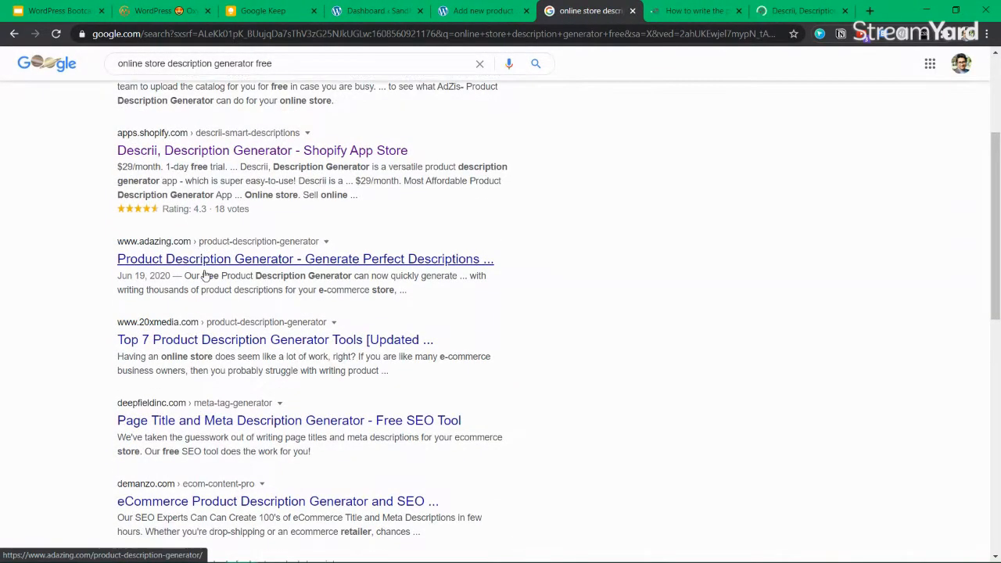
scroll(205, 276, down, 3)
Skim the MarketingLabs article, close both tabs, and select the demanzo result's title and snippet
click(696, 11)
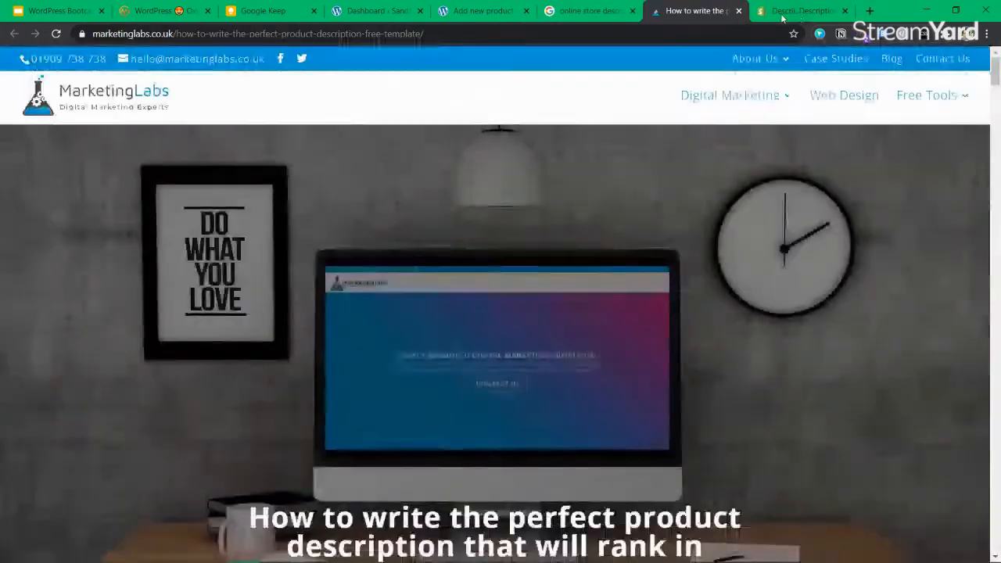
scroll(436, 289, down, 5)
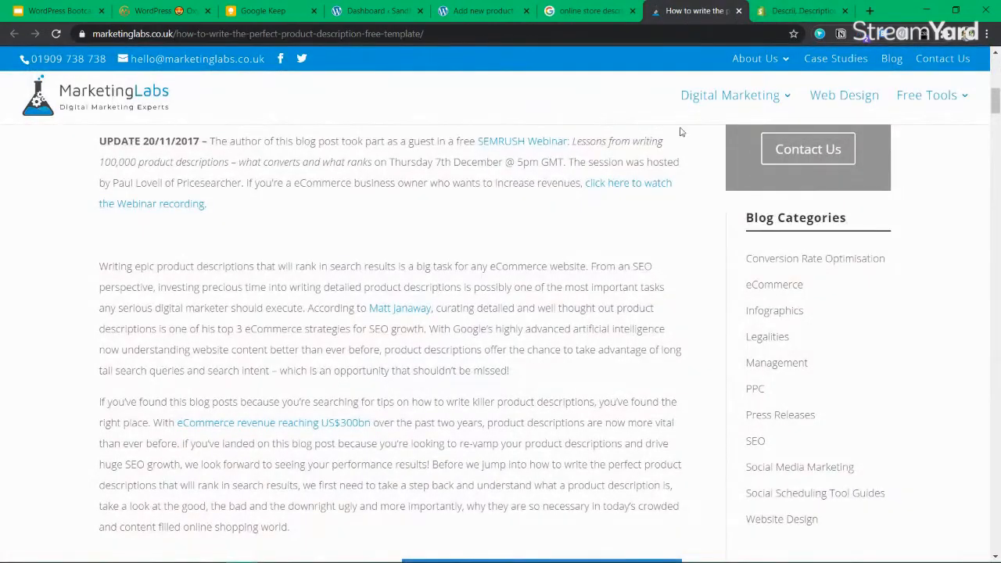
click(738, 11)
click(845, 10)
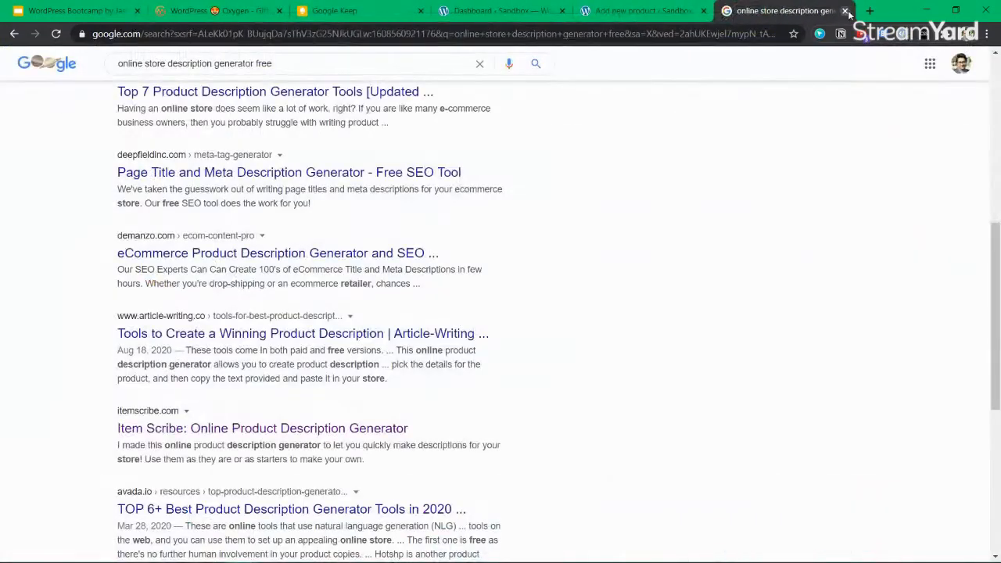
drag(420, 284, 118, 257)
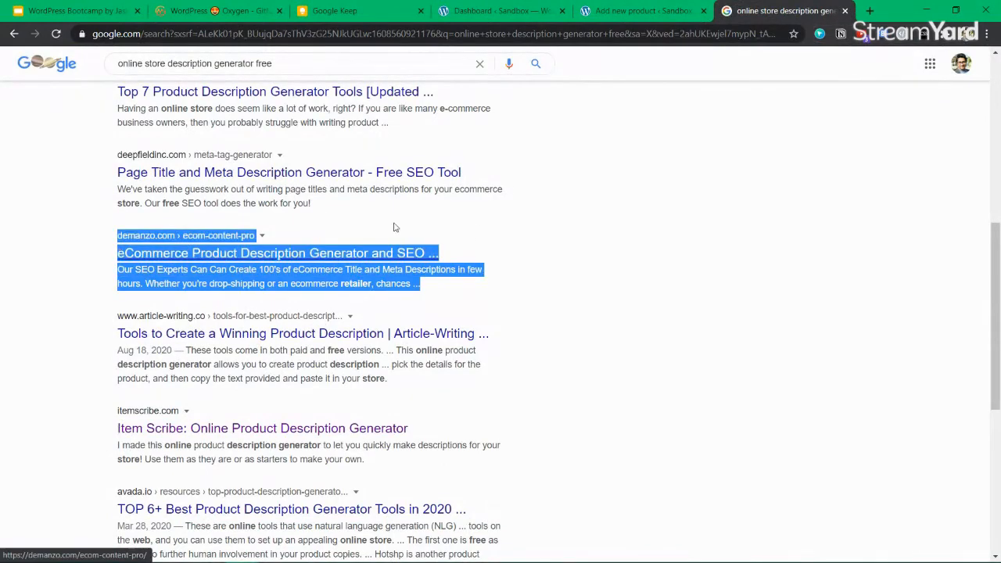
Paste the copied demanzo text as the Oxygen Builder Bootcamp description and dismiss the warnings
key(ctrl+shift+Tab)
text(eCommerce Product Description Generator and SEO ... demanzo.com › ecom-content-pro  Our SEO Experts Can Can Create 100's of eCommerce Title and Meta Descriptions in few hours. Whether you're drop-shipping or an ecommerce retailer, chances ...)
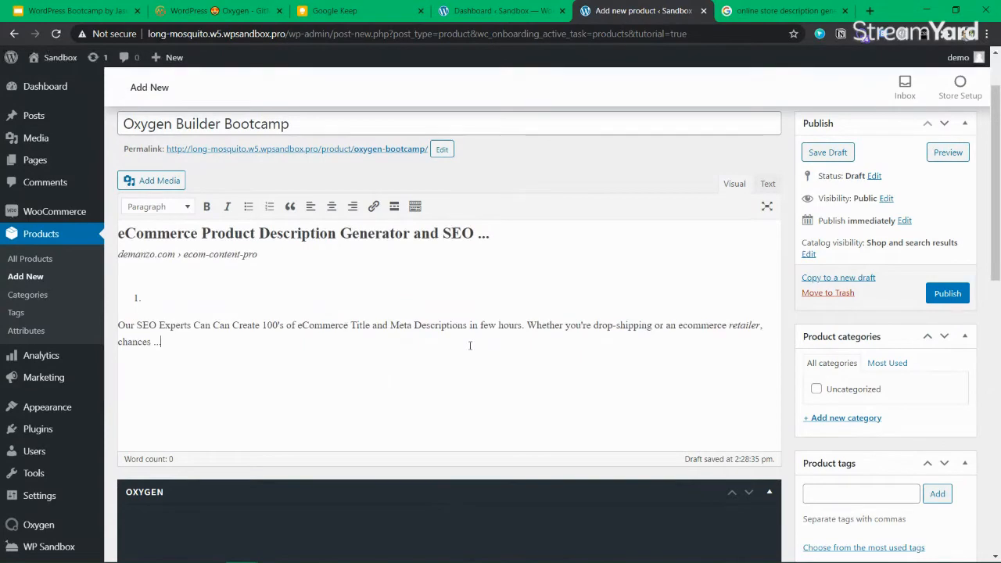
key(BackSpace)
key(ctrl+a)
scroll(286, 413, down, 10)
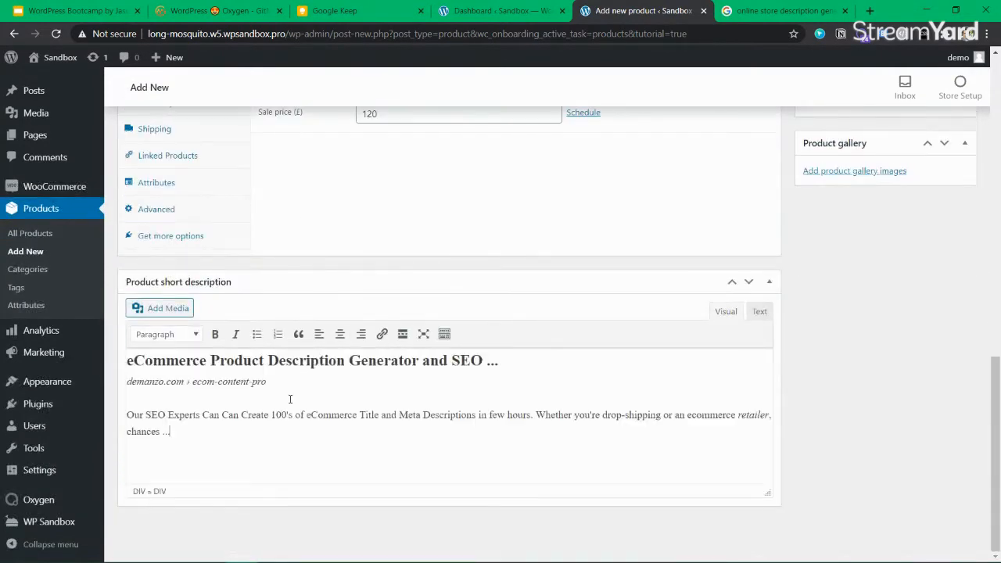
scroll(289, 399, up, 10)
click(333, 198)
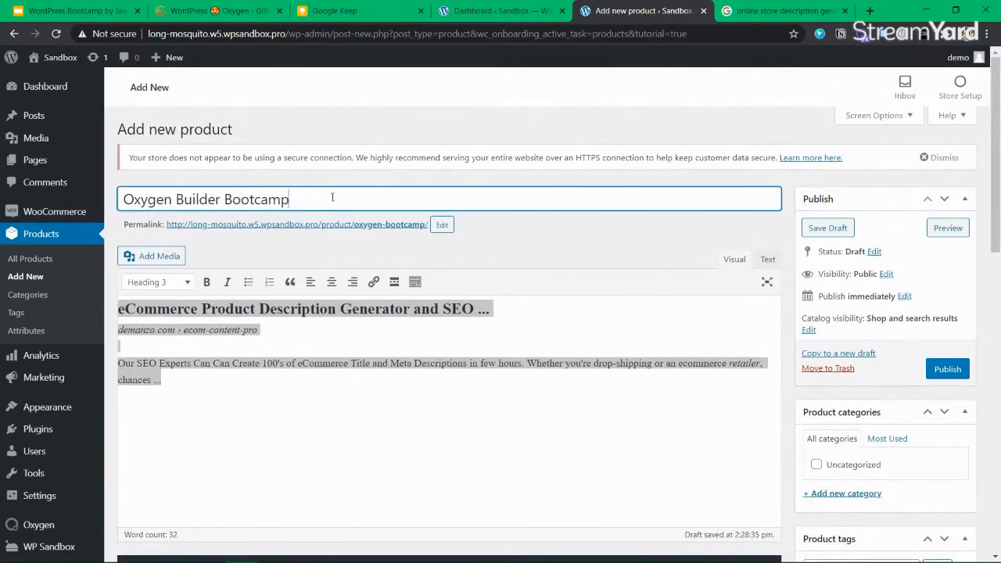
click(946, 157)
click(614, 109)
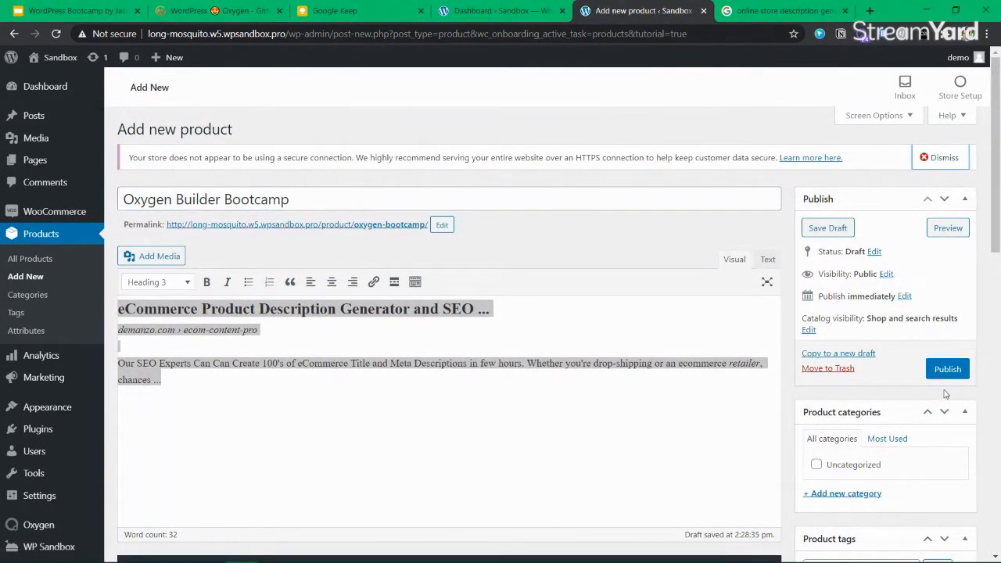
Publish the Oxygen Builder Bootcamp product
click(954, 372)
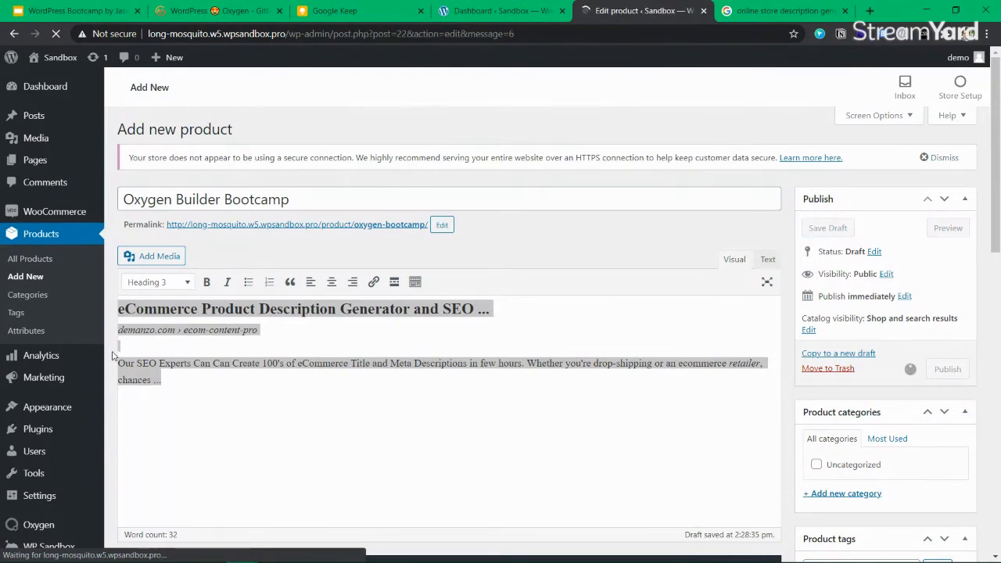
scroll(279, 289, down, 10)
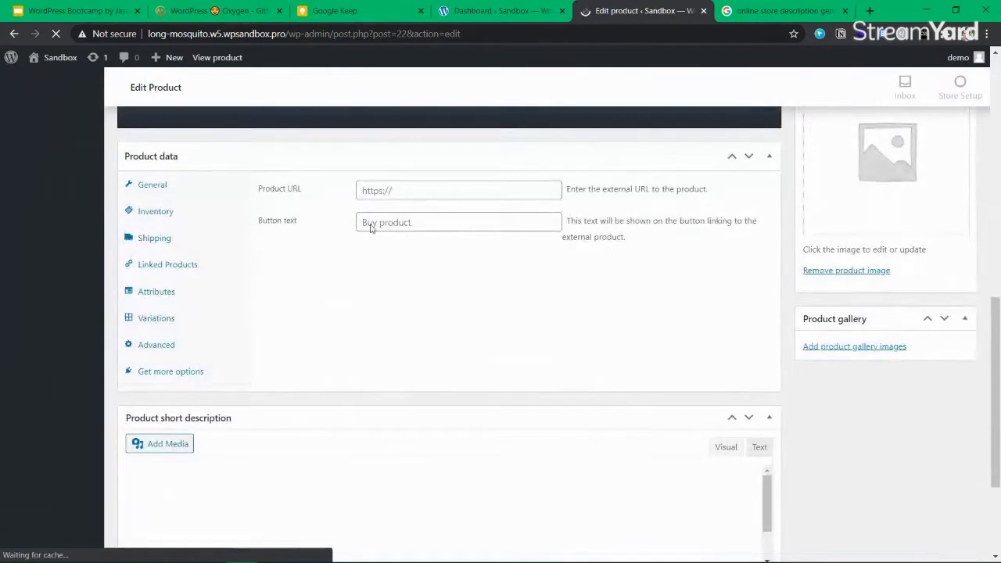
scroll(400, 192, up, 6)
scroll(393, 235, down, 8)
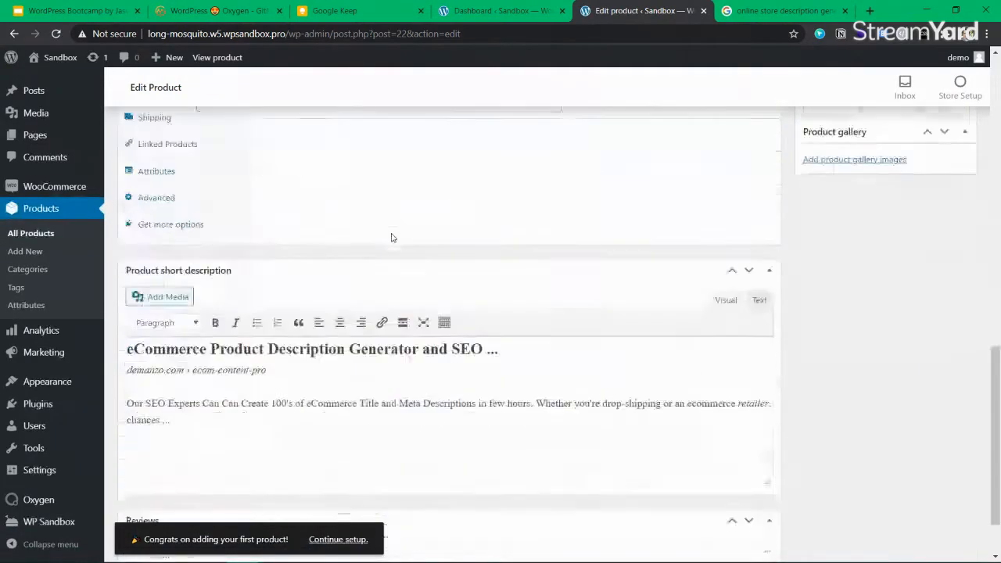
scroll(393, 237, down, 1)
scroll(346, 306, up, 2)
scroll(263, 336, down, 2)
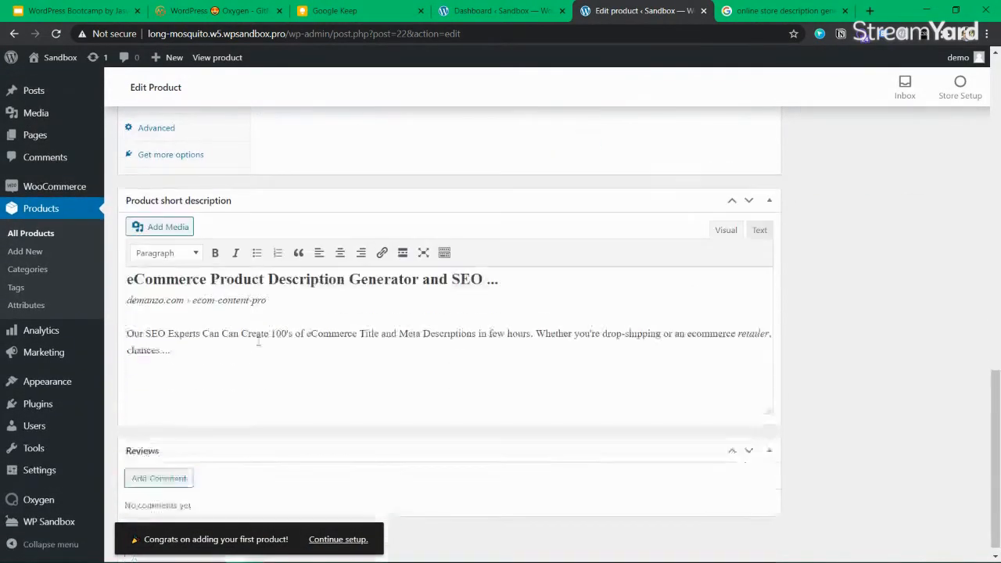
scroll(349, 334, up, 5)
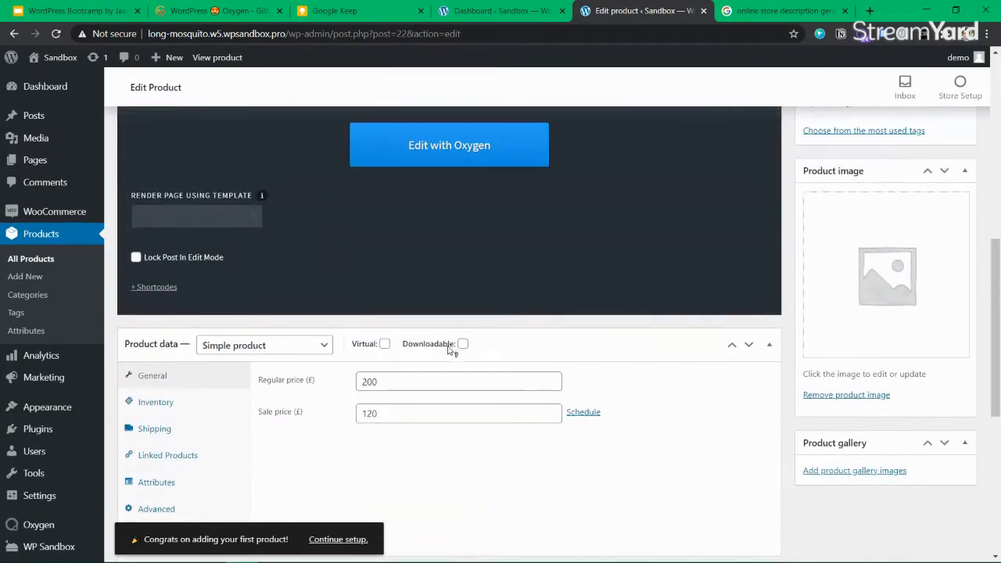
Check the 200/120 prices and view the published product page
click(376, 383)
scroll(729, 367, down, 1)
scroll(868, 263, up, 3)
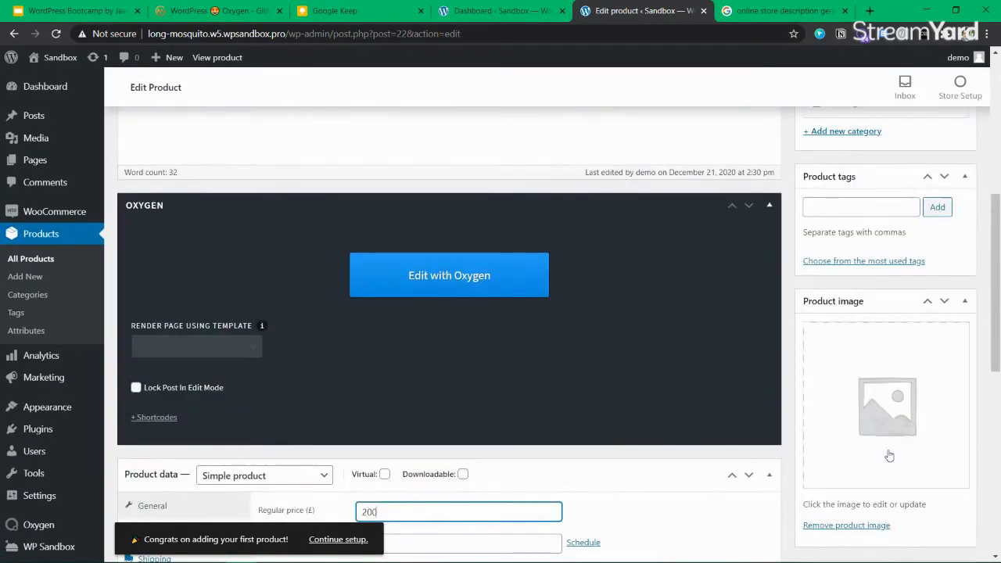
scroll(295, 429, up, 6)
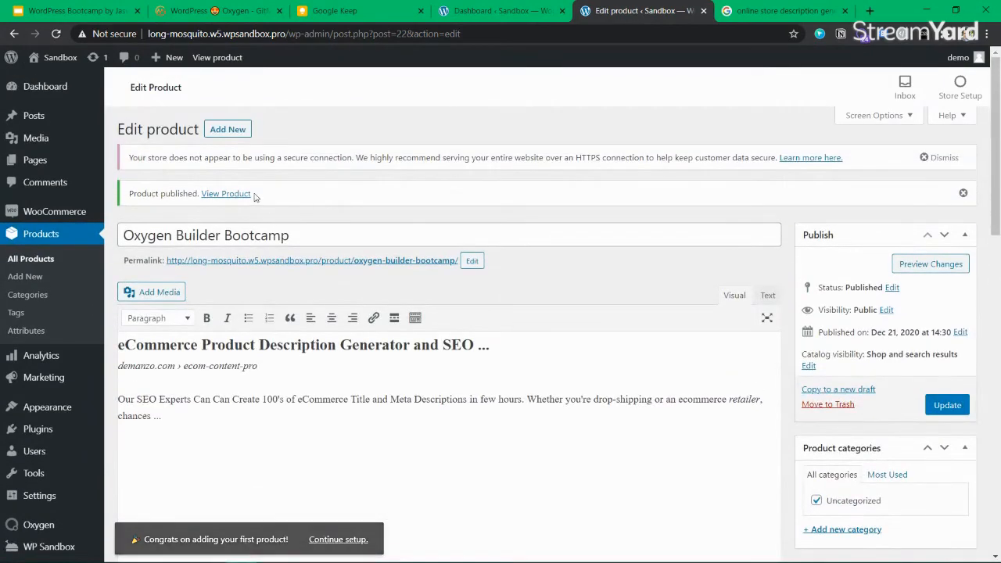
click(225, 197)
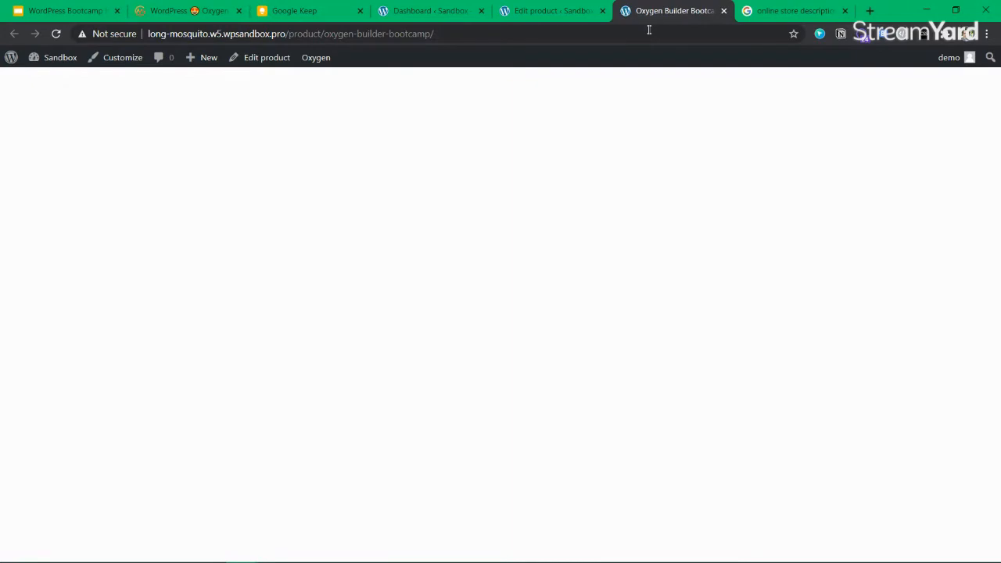
click(547, 11)
Open the Oxygen Templates list and start adding a new template
click(646, 11)
click(440, 11)
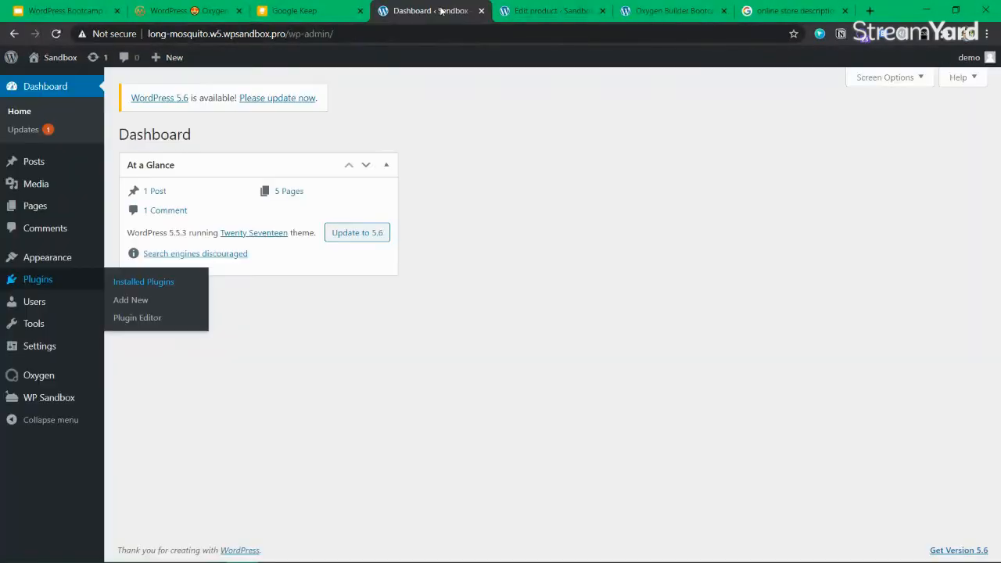
mouse_move(43, 335)
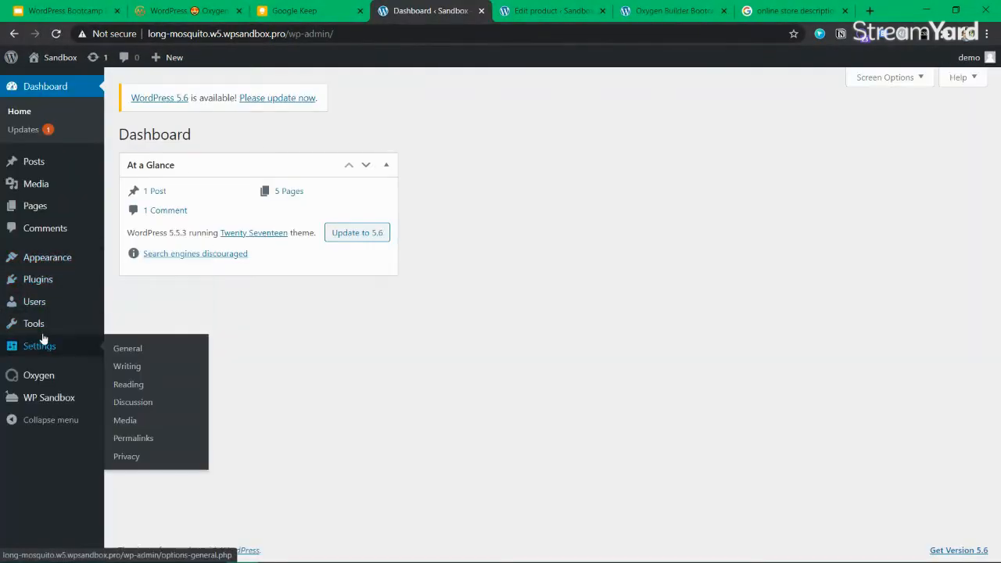
mouse_move(55, 376)
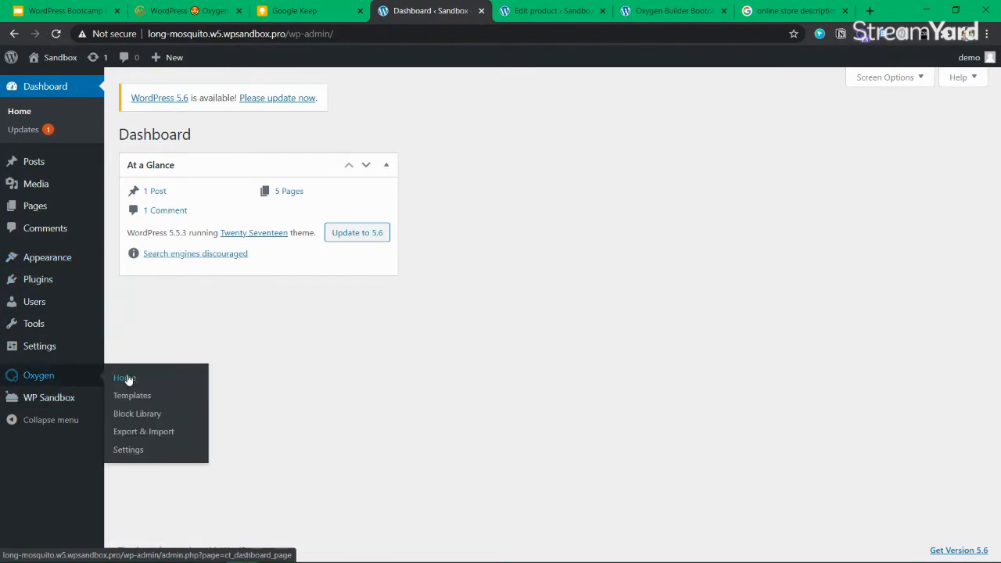
click(138, 396)
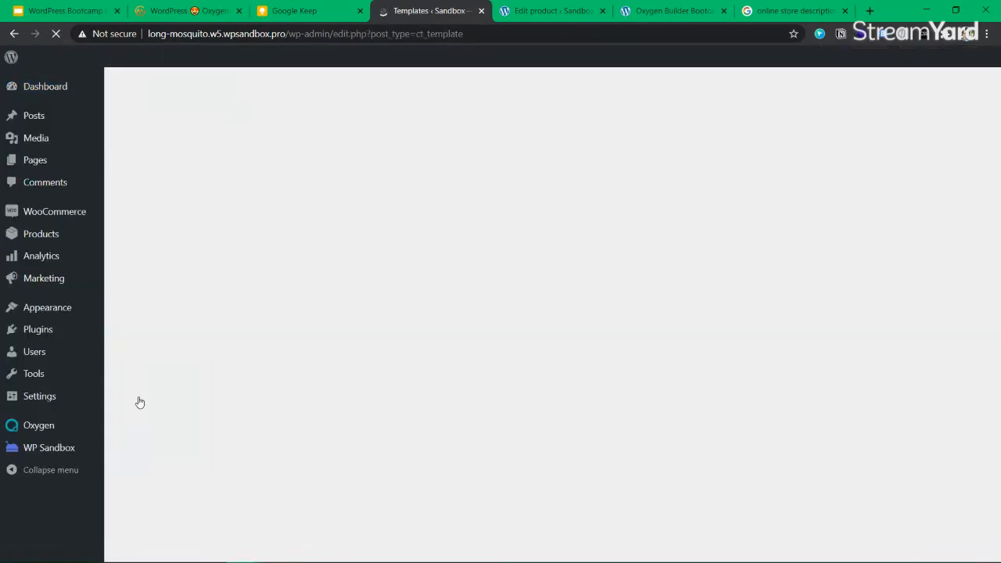
drag(234, 227, 152, 228)
click(153, 227)
click(242, 140)
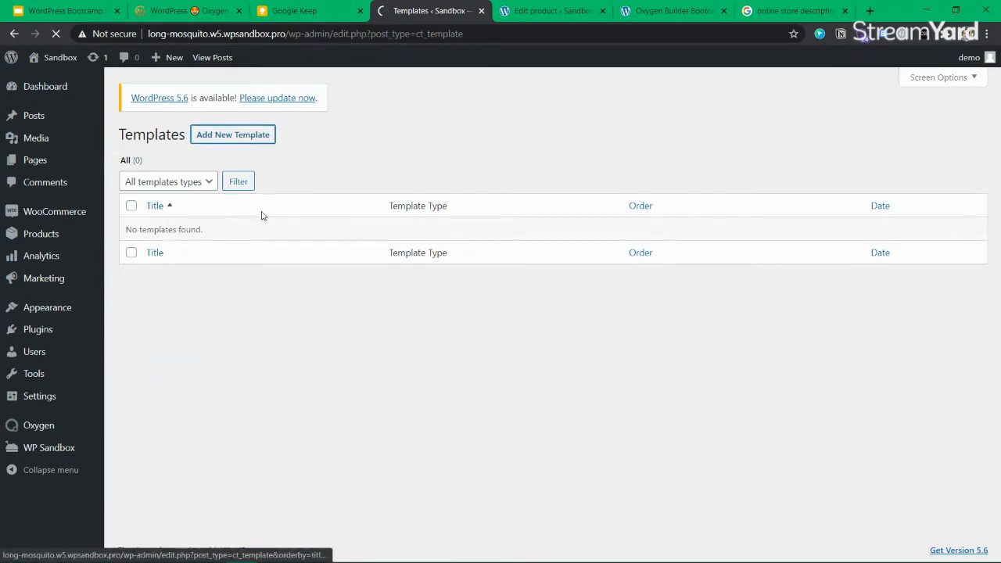
Title the template 'Main template', tick Other > Catch All, and publish it
text(Main template)
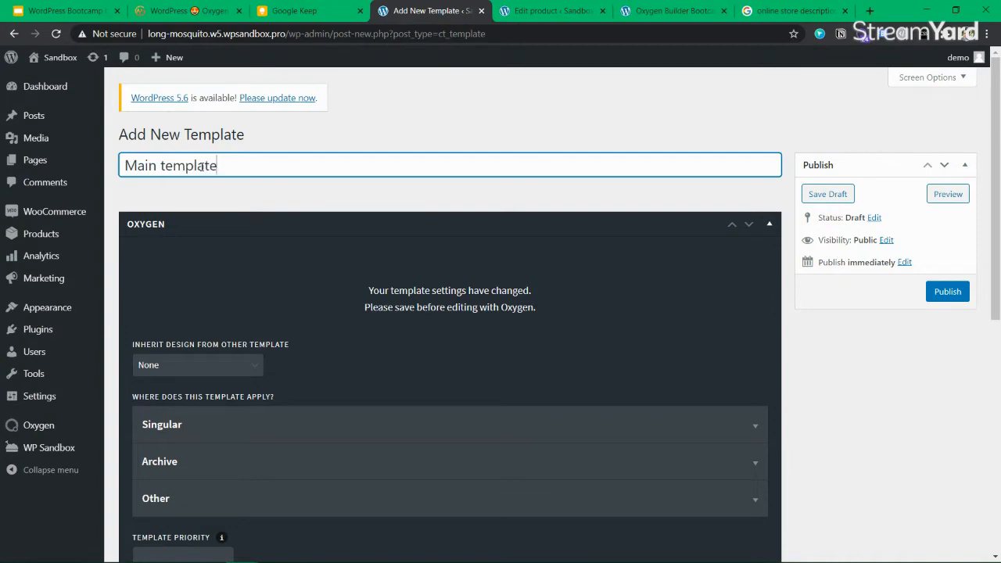
scroll(219, 263, down, 5)
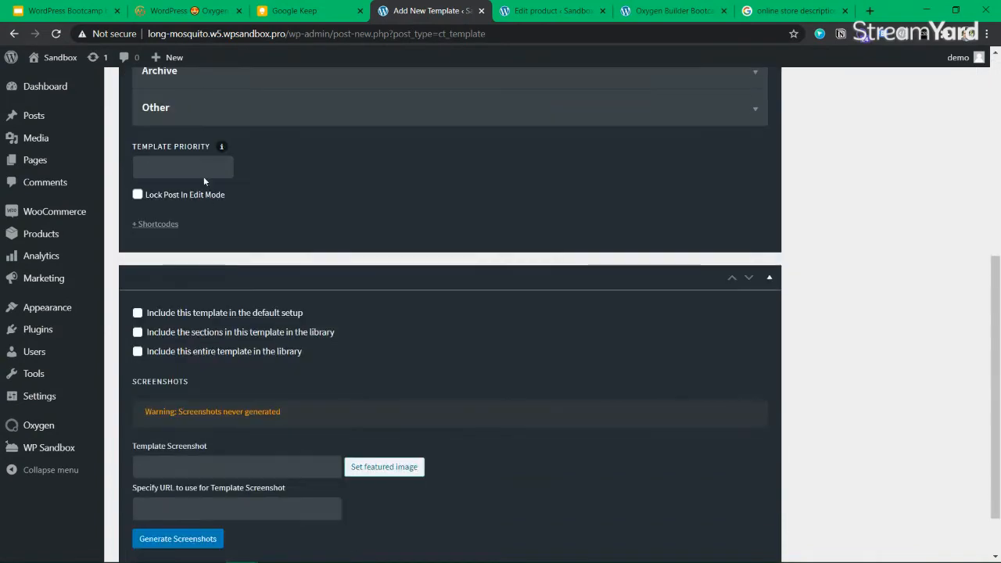
click(191, 107)
click(158, 241)
scroll(467, 289, up, 5)
scroll(308, 313, down, 4)
scroll(305, 328, up, 3)
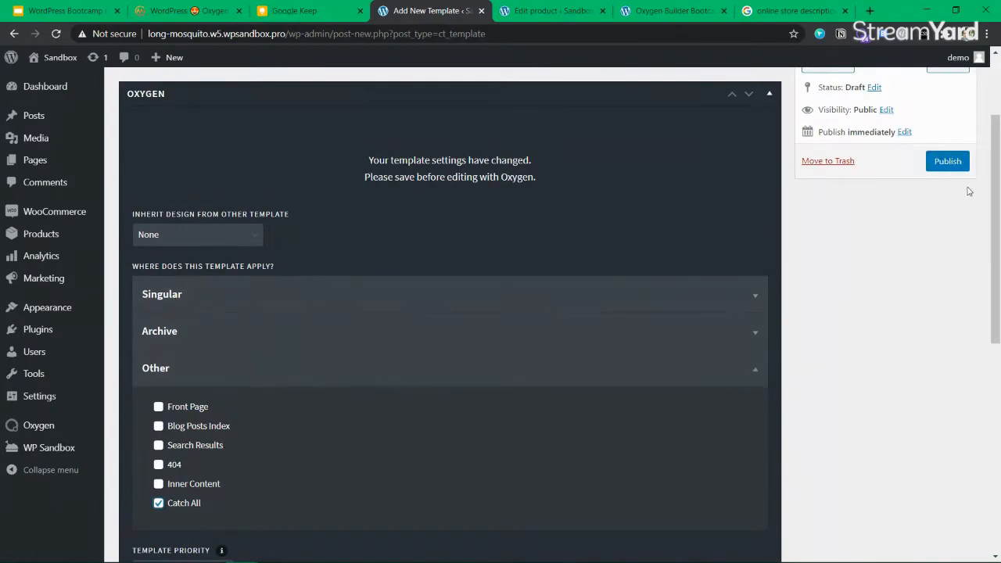
click(959, 163)
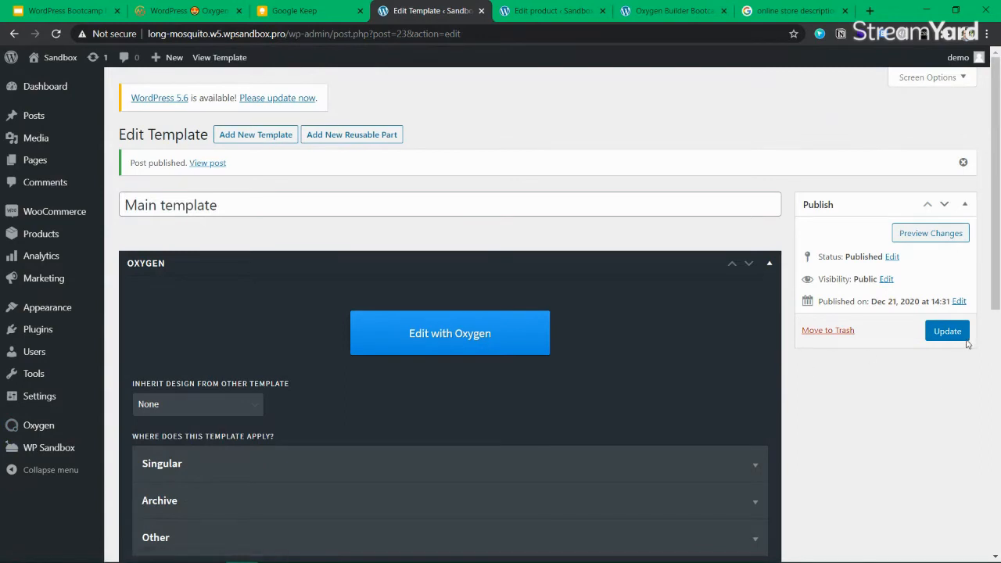
Open Main template in the Oxygen editor and add a Section component
click(425, 336)
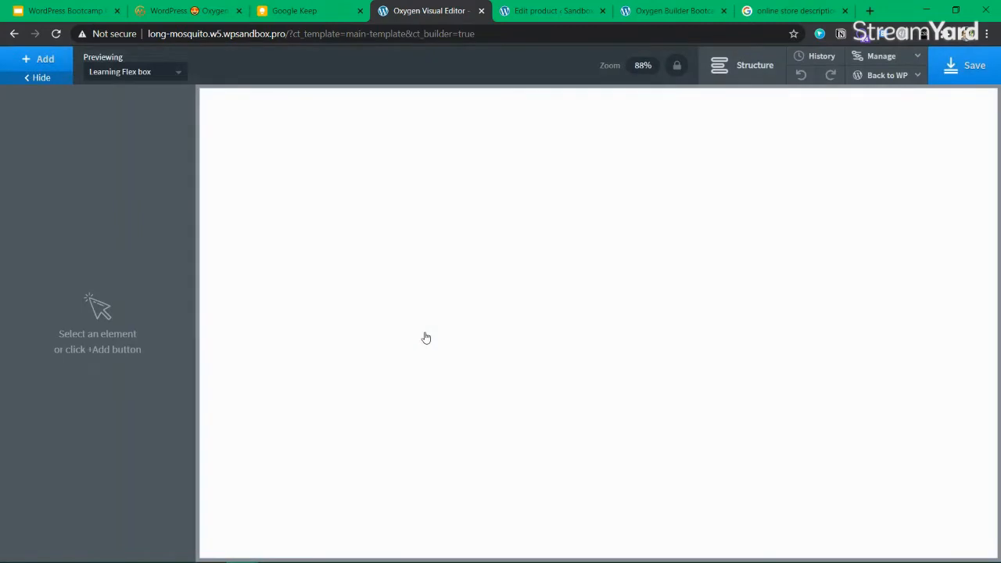
click(44, 60)
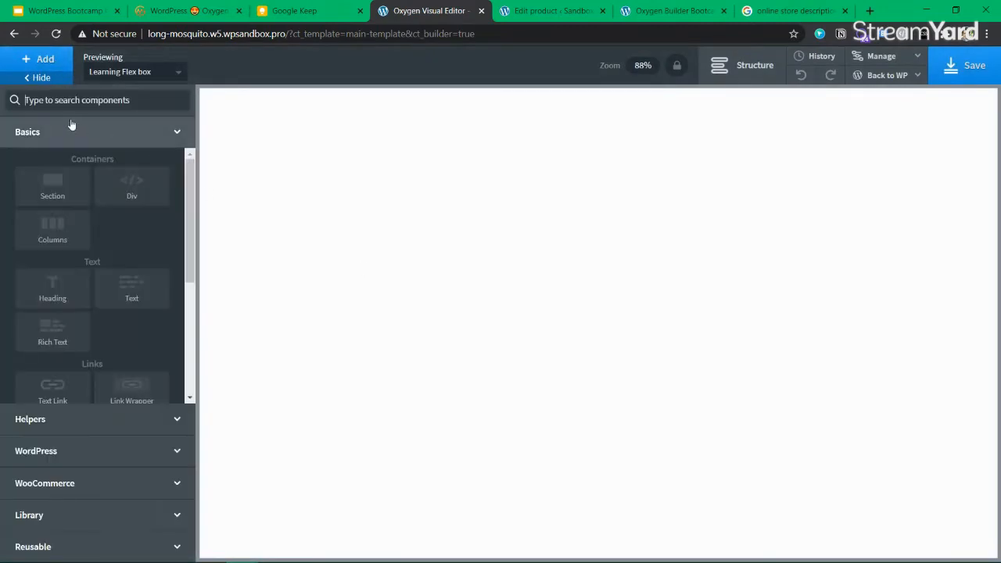
click(89, 96)
text(section)
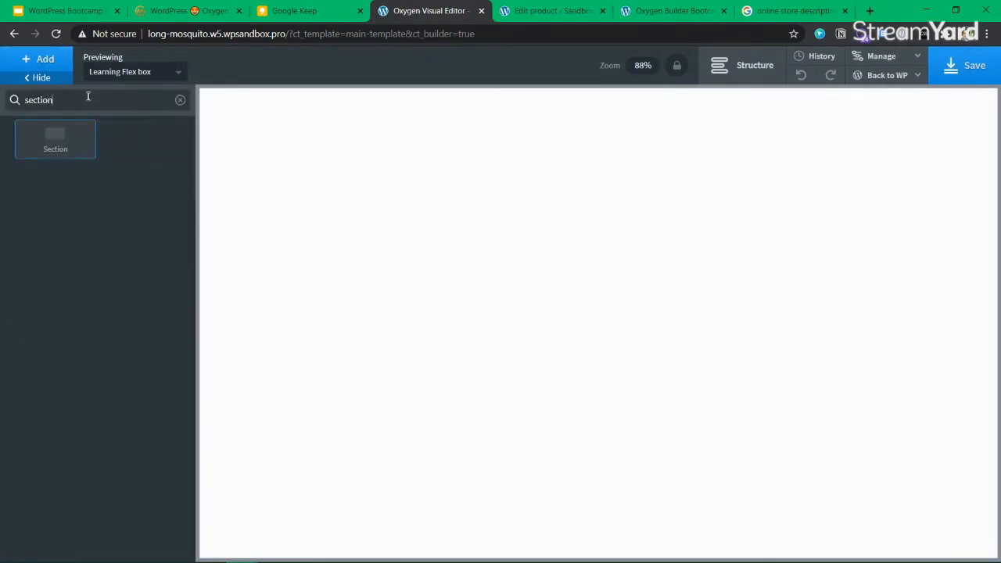
key(Return)
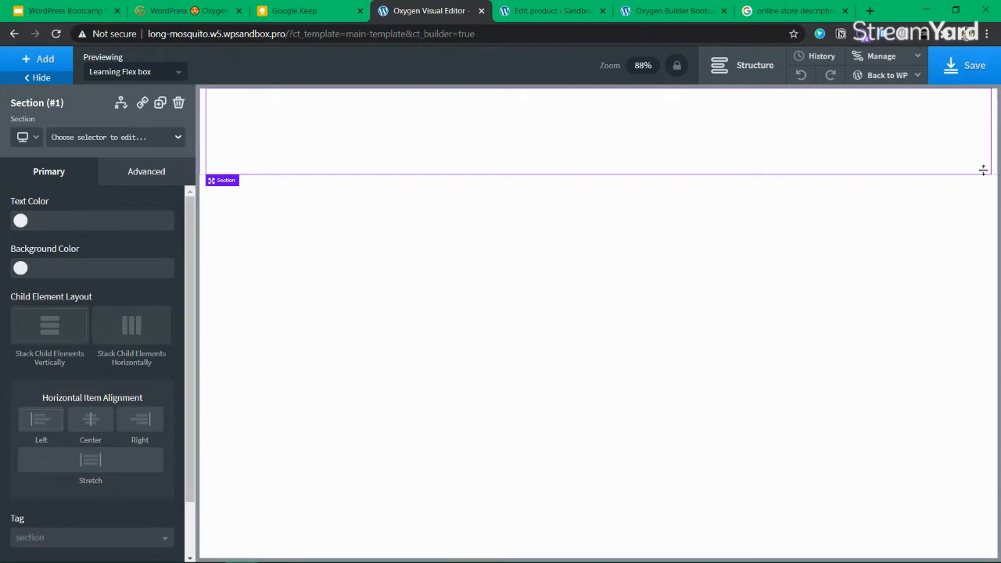
Rename the section to 'Header' in the Structure panel
click(741, 64)
click(971, 173)
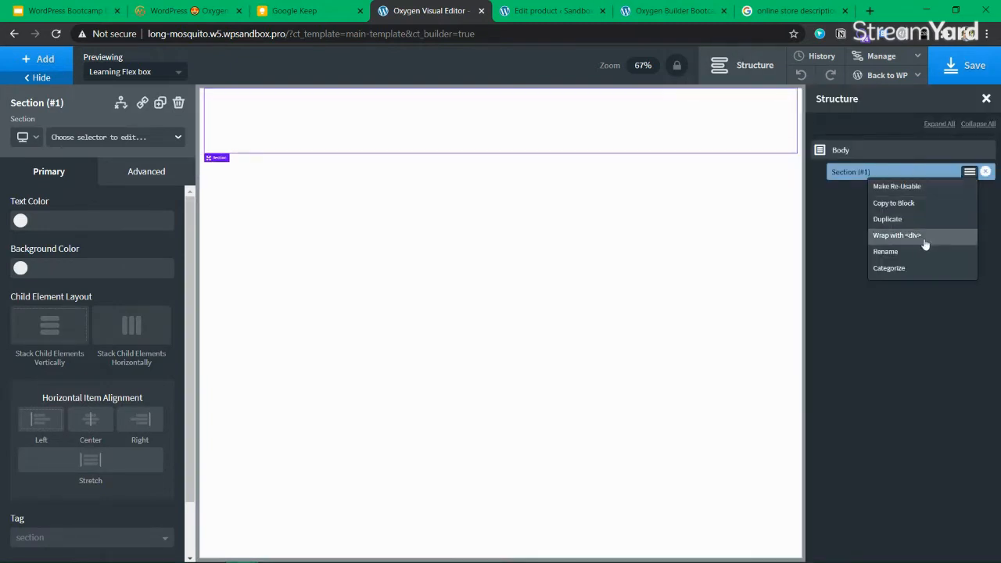
click(902, 255)
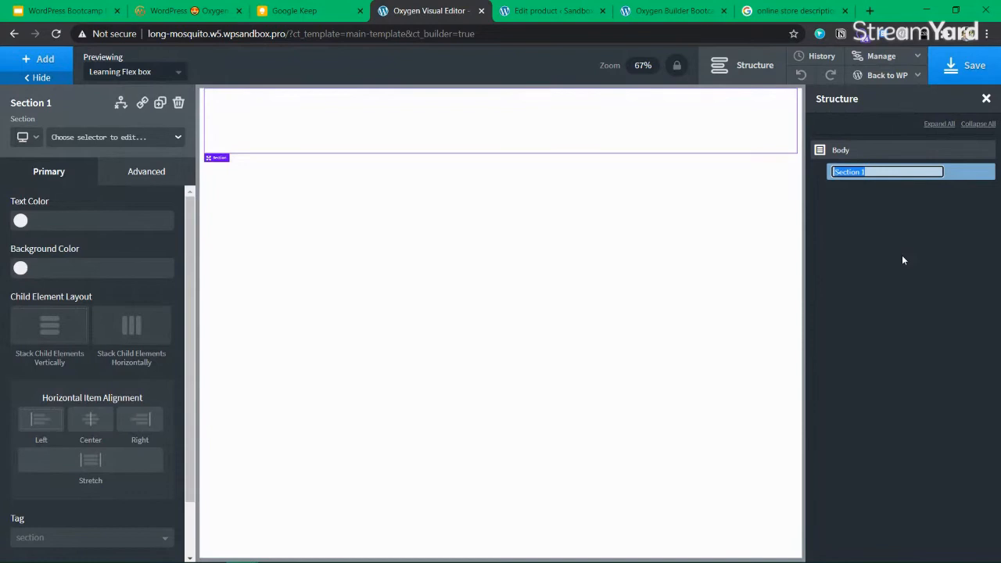
text(Header)
key(Return)
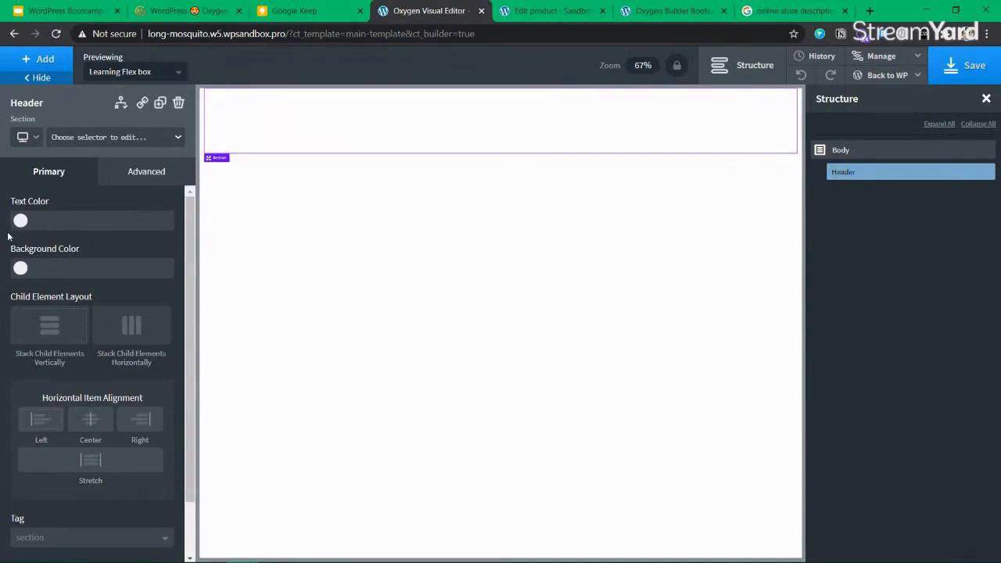
Set the Header's background colour to Darkblue
click(20, 268)
click(58, 369)
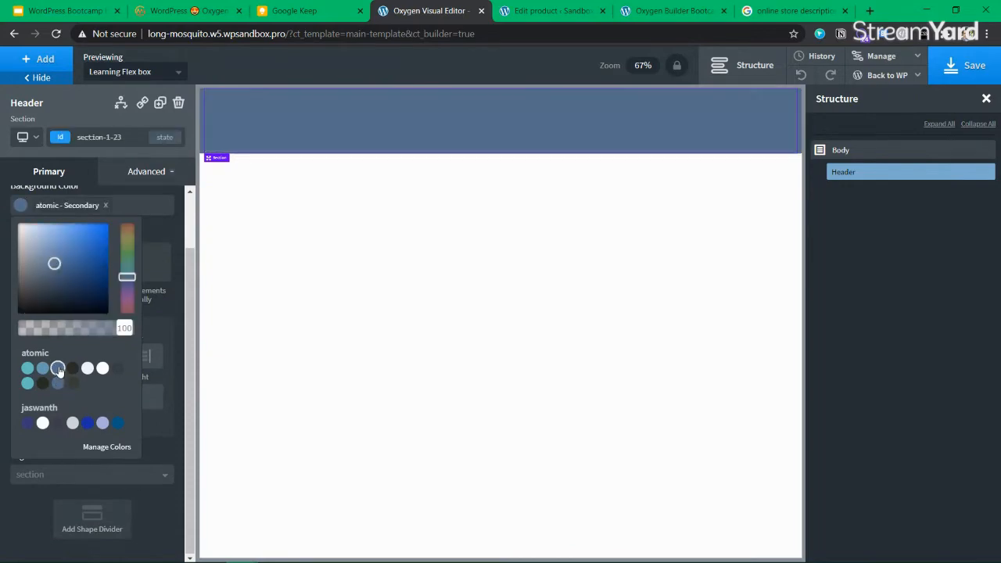
click(87, 423)
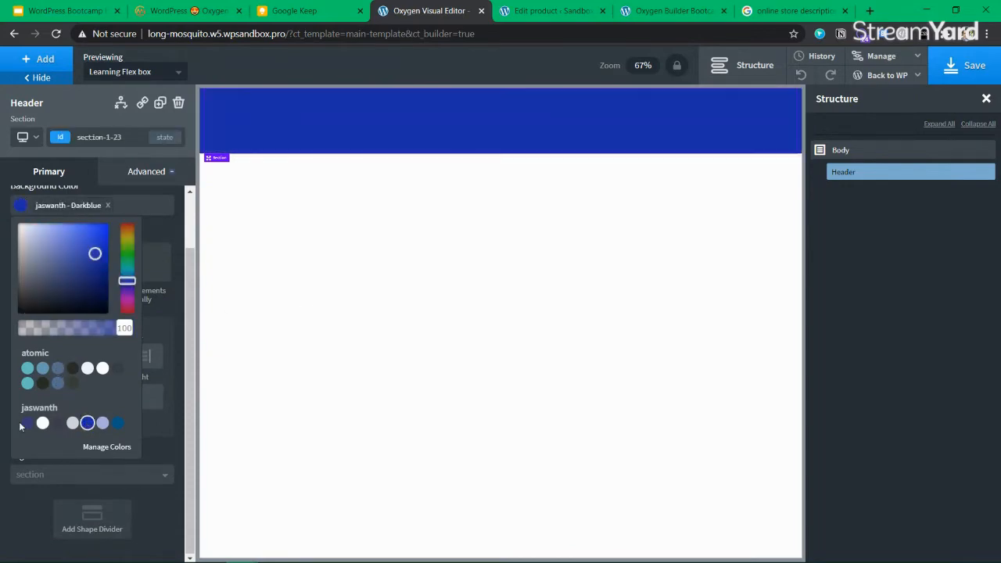
click(781, 11)
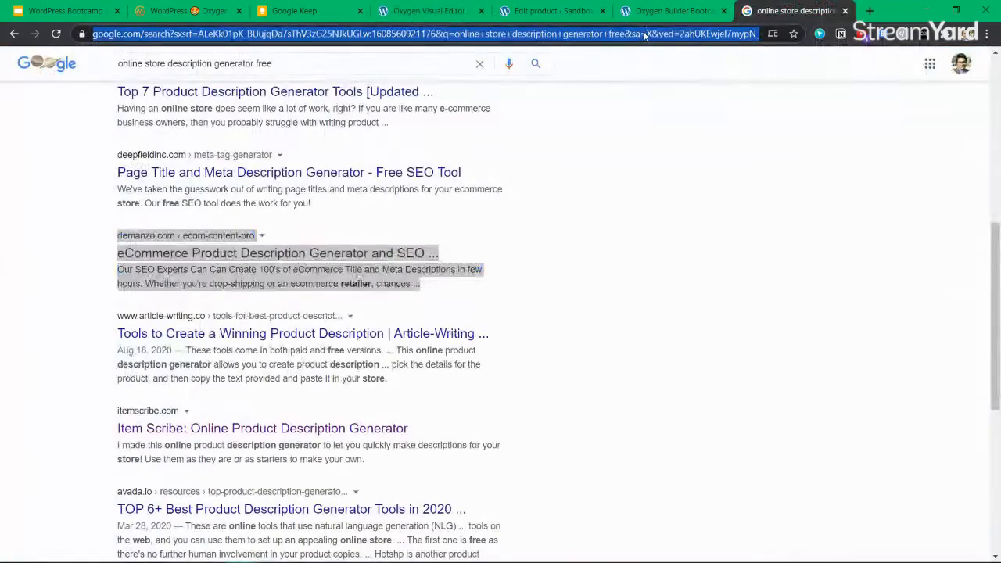
Search 'tailwindcss colors' and open Tailwind's Customizing Colors page
click(645, 32)
text(o)
key(BackSpace)
key(BackSpace)
text(f)
key(BackSpace)
key(BackSpace)
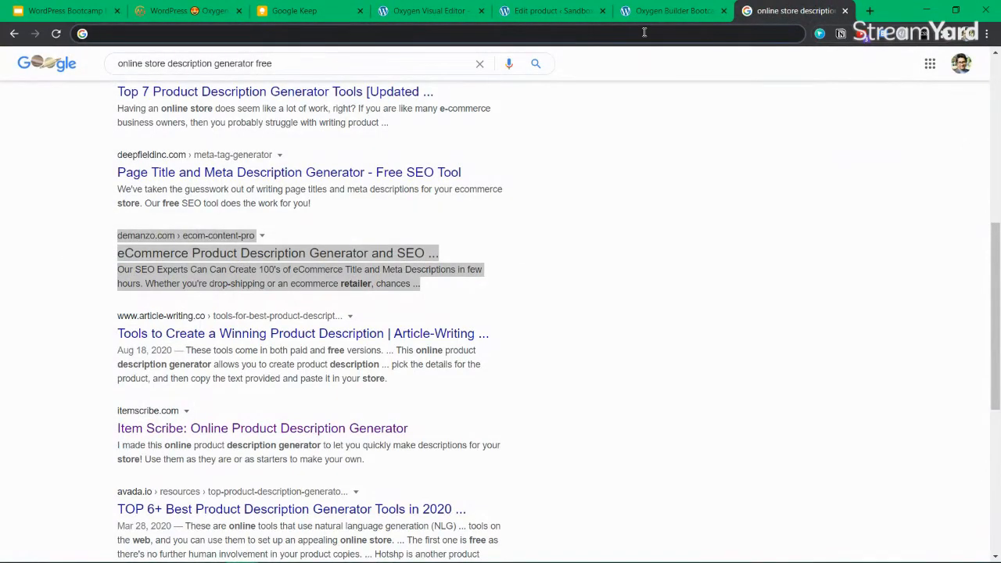
text(tailwindcss.com)
key(BackSpace)
key(BackSpace)
key(BackSpace)
key(BackSpace)
text(colors)
key(Return)
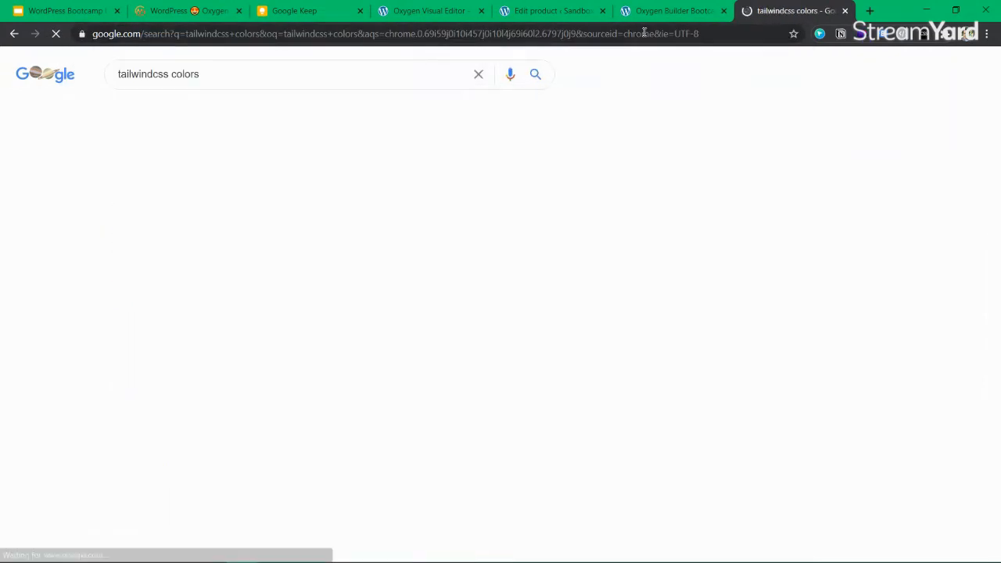
click(217, 194)
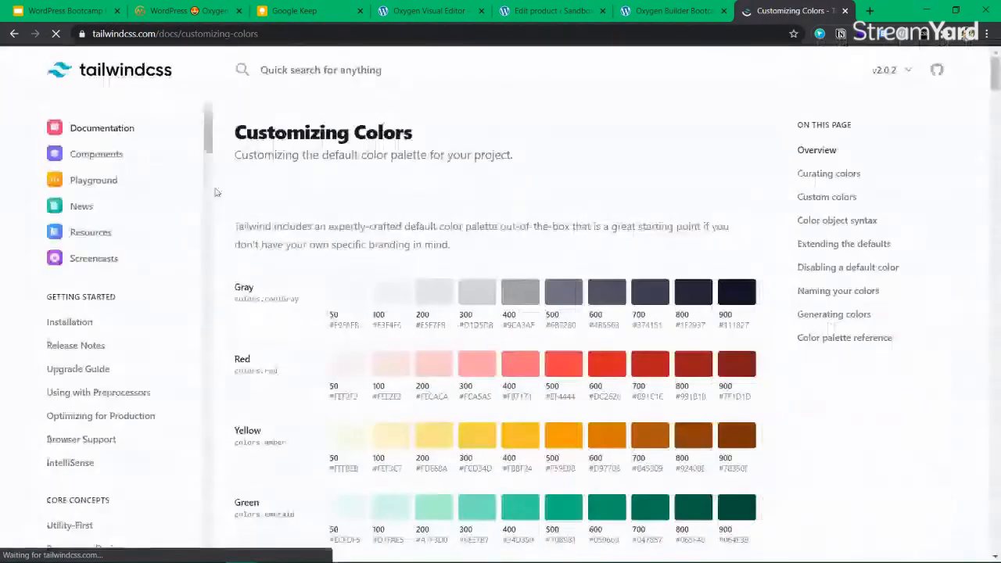
Scroll to the Rose palette and select the Rose 500 code #F43F5E
scroll(410, 303, down, 4)
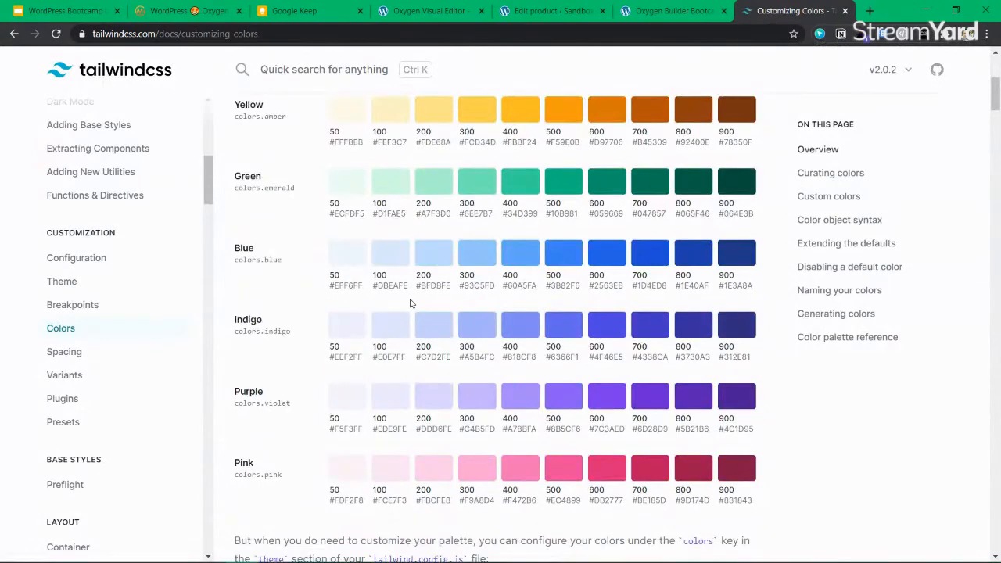
scroll(410, 303, down, 2)
scroll(499, 321, up, 5)
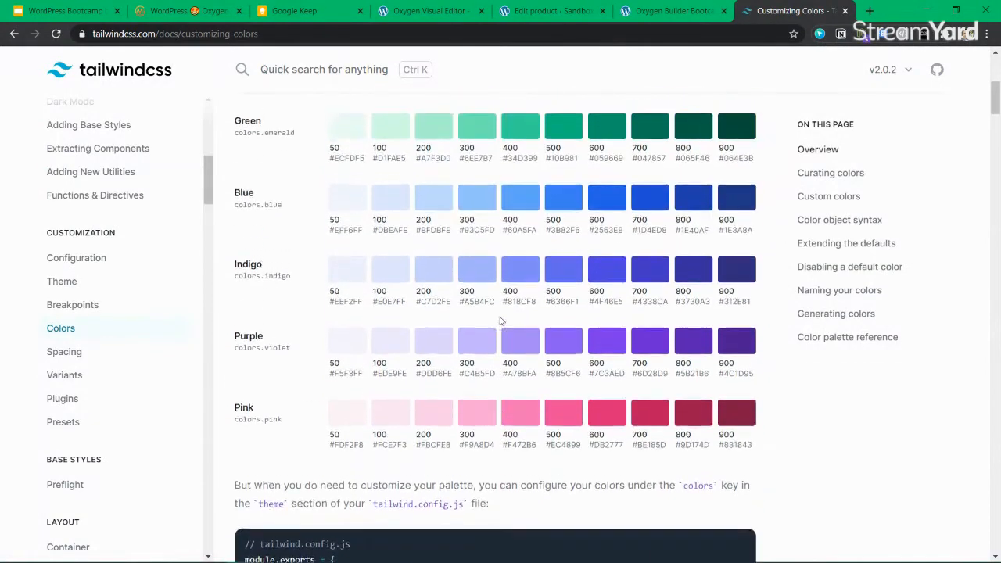
scroll(619, 380, up, 1)
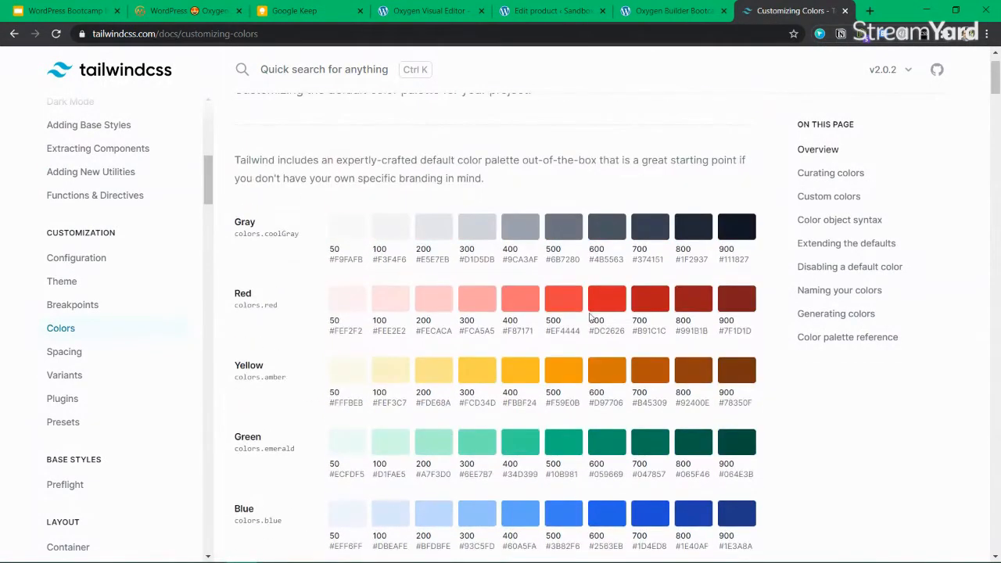
scroll(607, 313, down, 20)
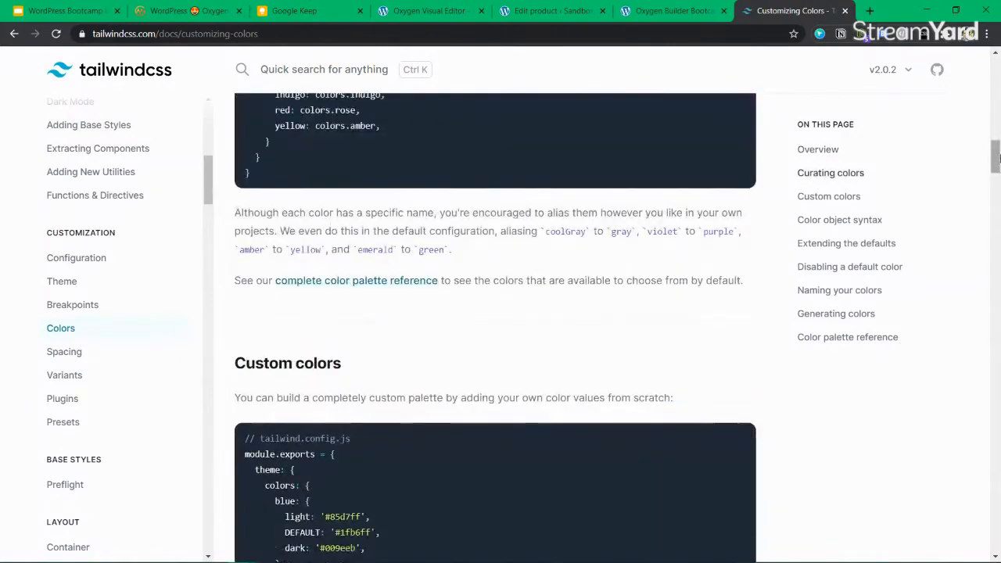
scroll(561, 353, down, 5)
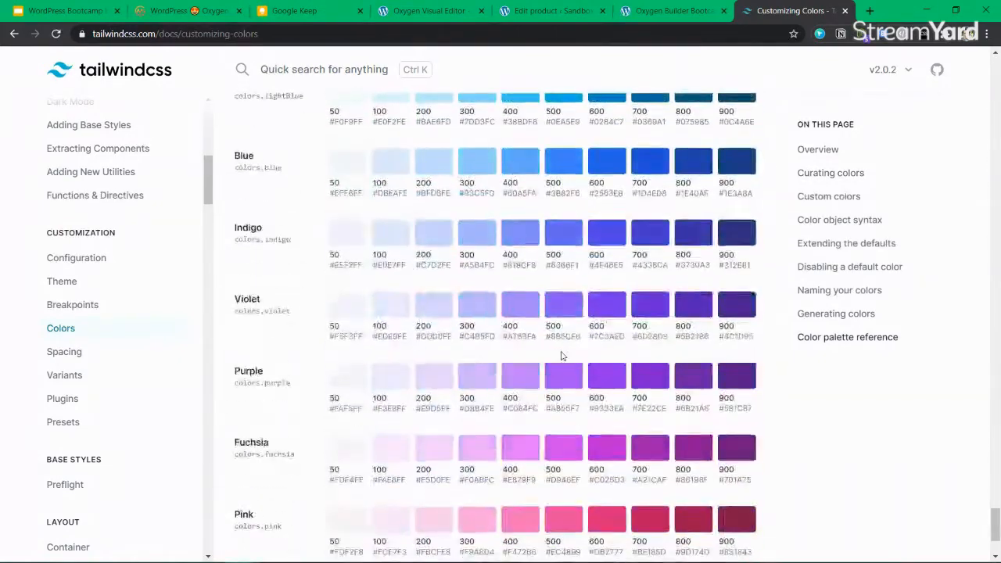
scroll(561, 356, down, 2)
double_click(560, 462)
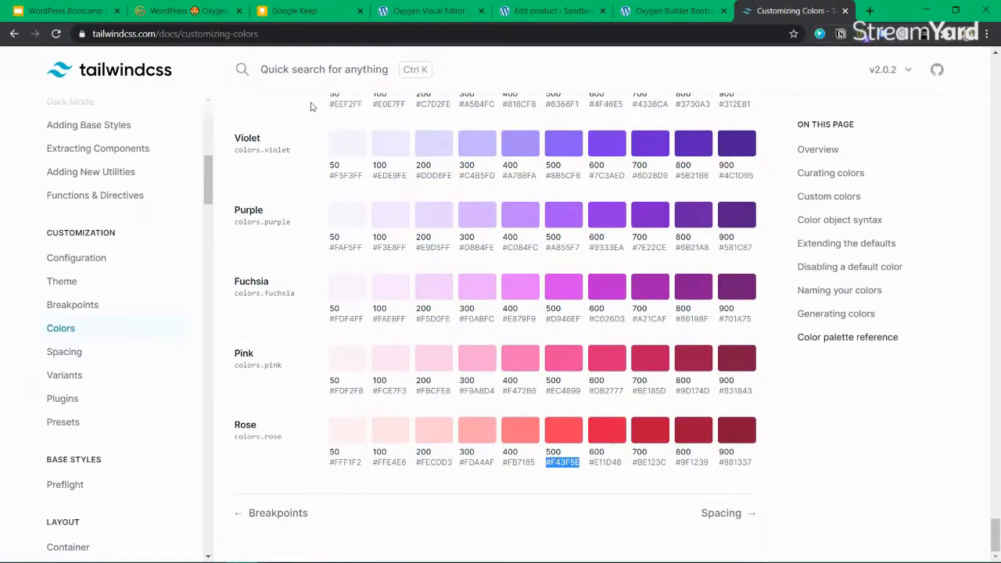
click(430, 10)
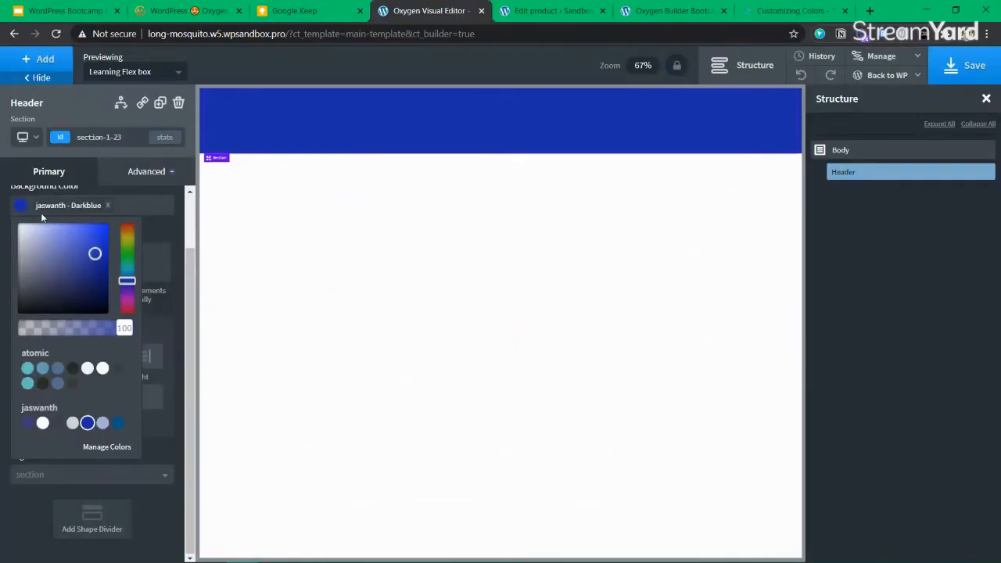
Replace the Header's dark blue background with the pasted #f43f5e
click(21, 205)
click(21, 205)
click(107, 205)
click(77, 205)
text(#f43f5e)
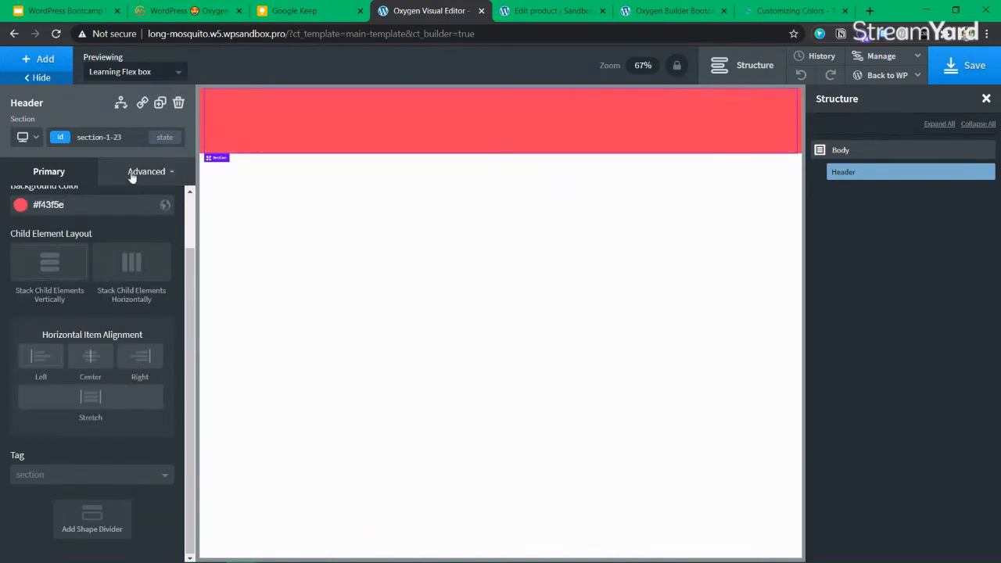
Give the Header 40px top and bottom padding, save, and duplicate the Header section
click(132, 177)
click(96, 255)
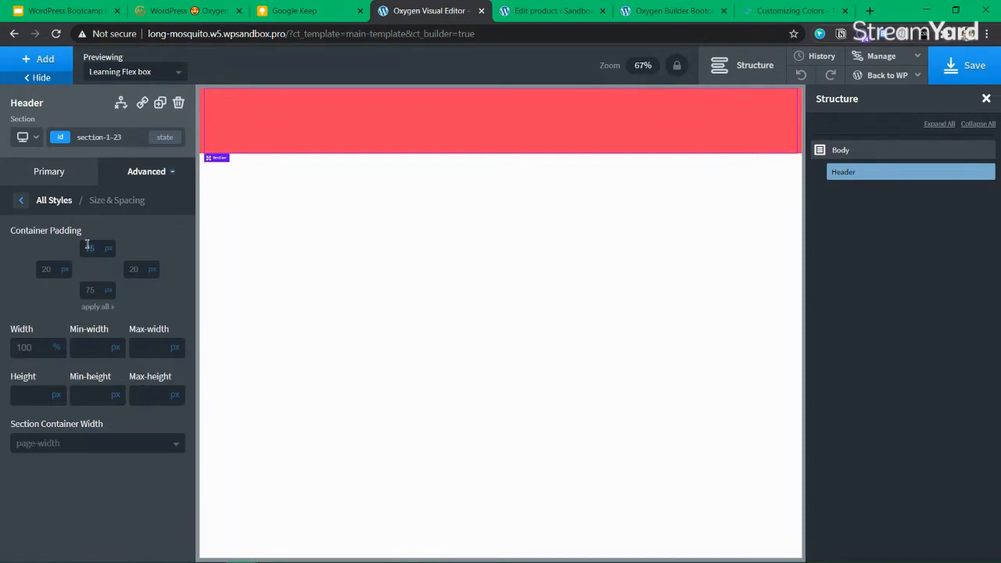
click(90, 247)
text(2020)
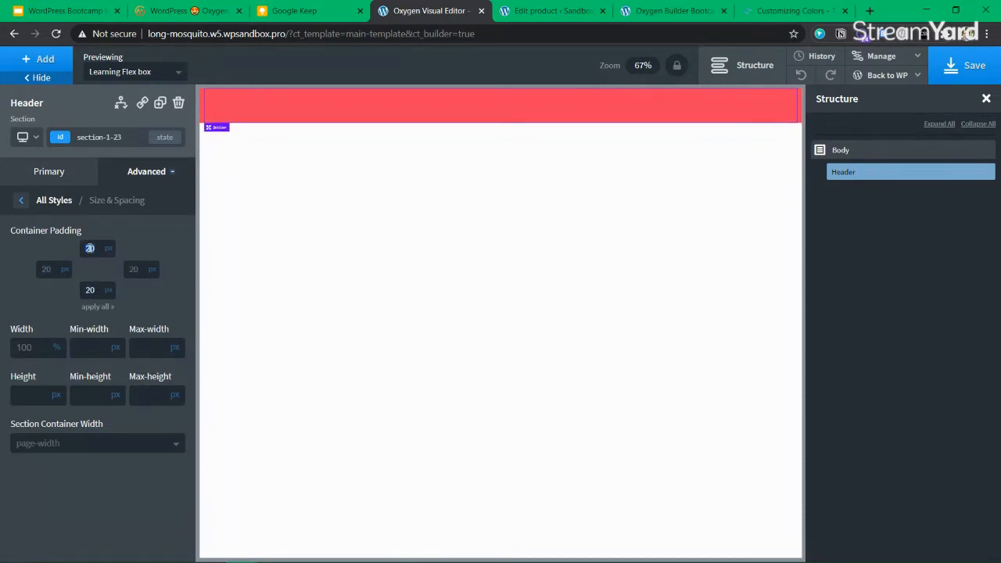
text(40)
click(148, 234)
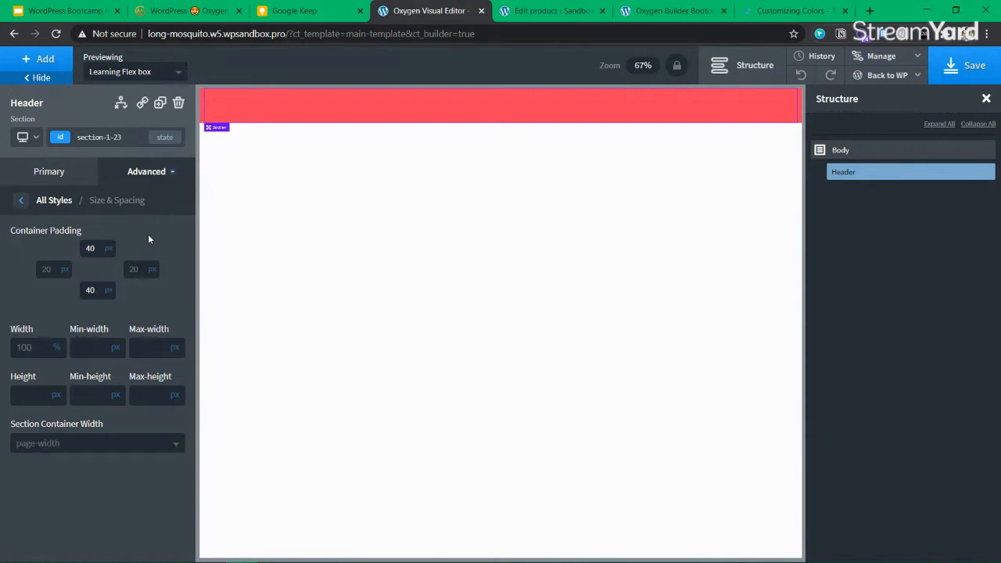
click(86, 247)
text(1)
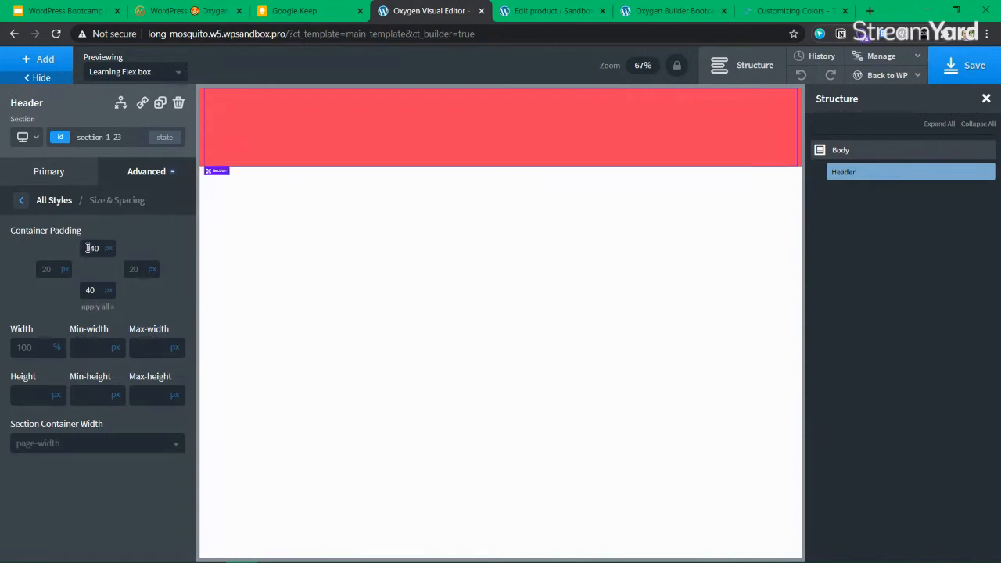
double_click(88, 248)
key(BackSpace)
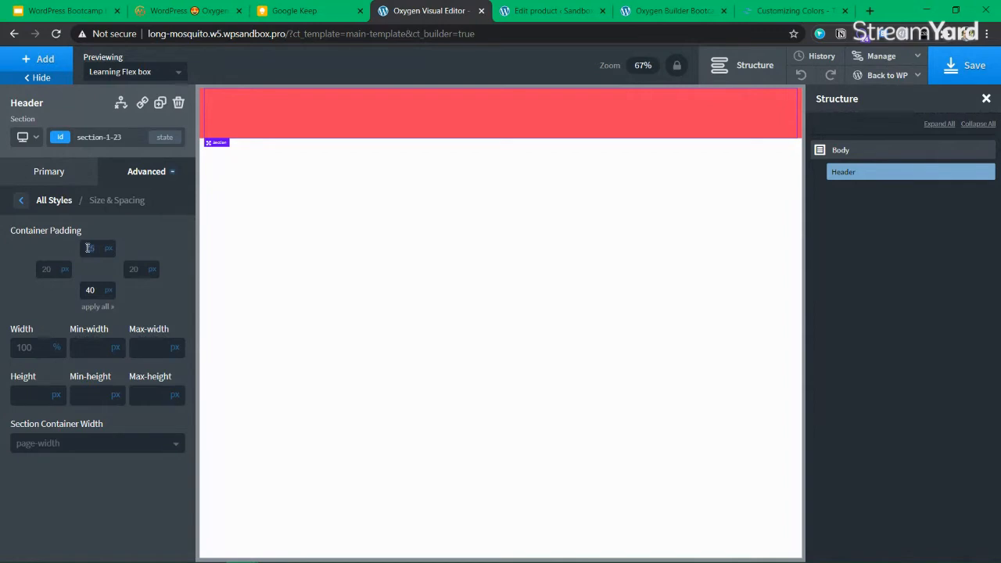
text(10)
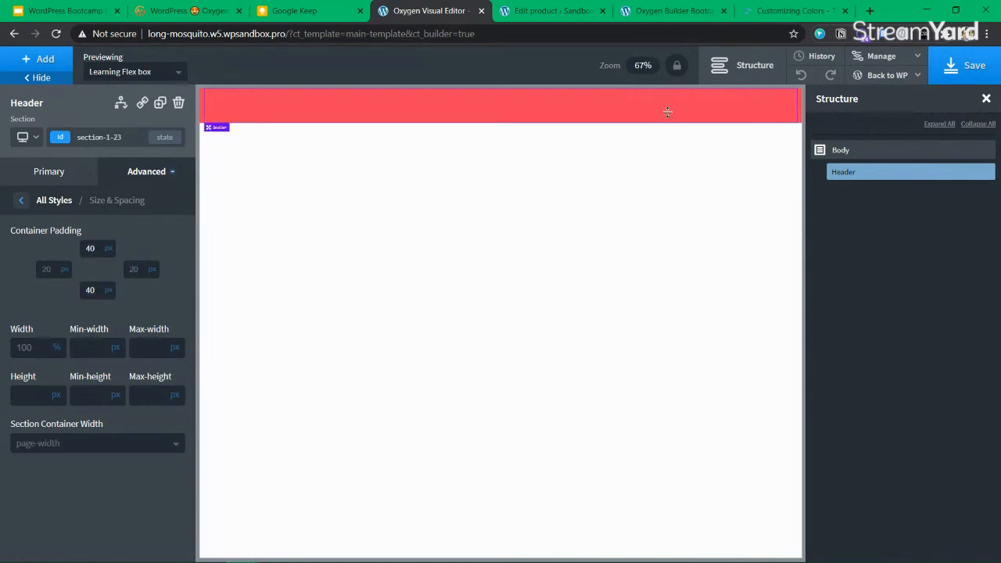
click(975, 63)
click(160, 103)
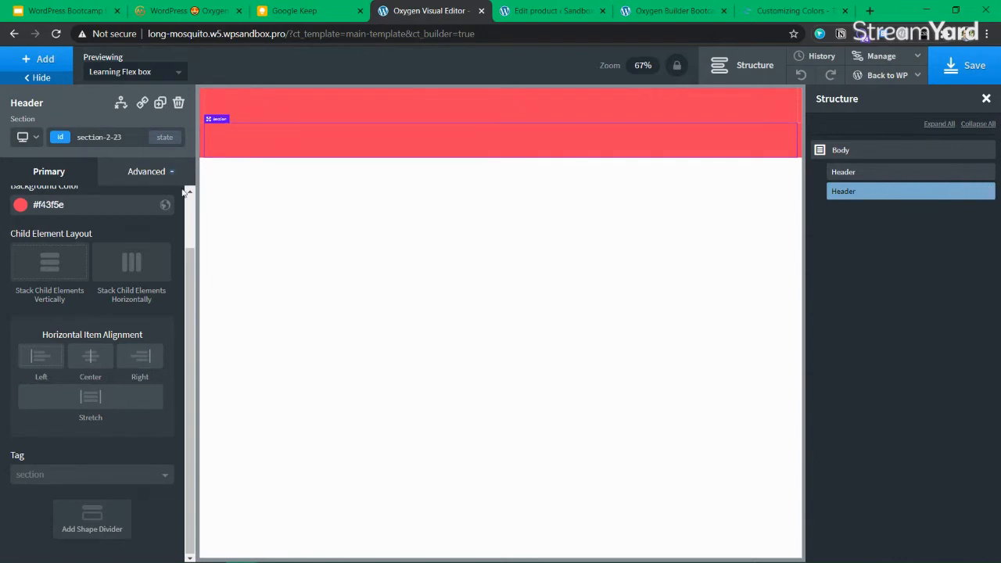
Duplicate the Header section, delete the extra copy, and rename the duplicate to Footer
click(160, 103)
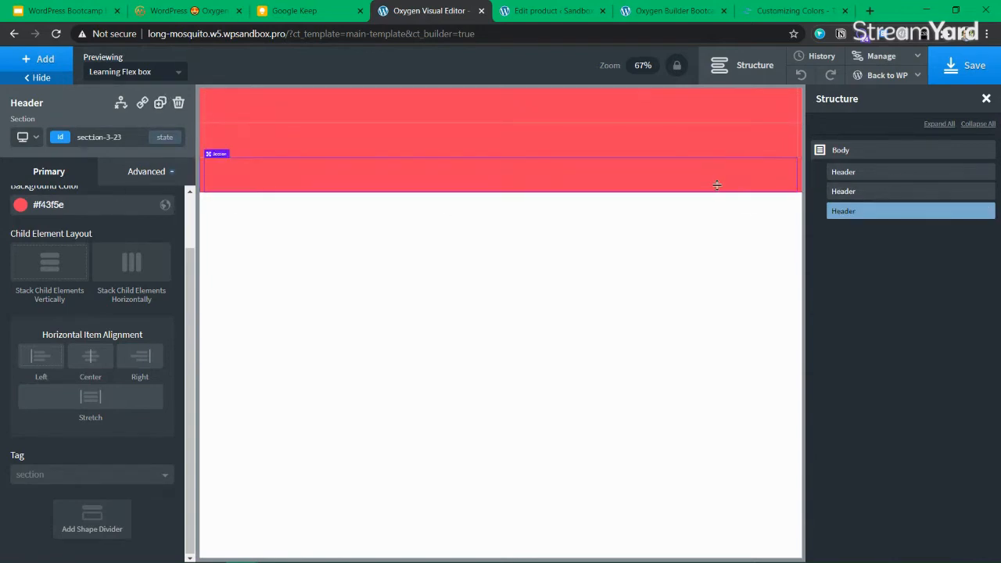
click(987, 210)
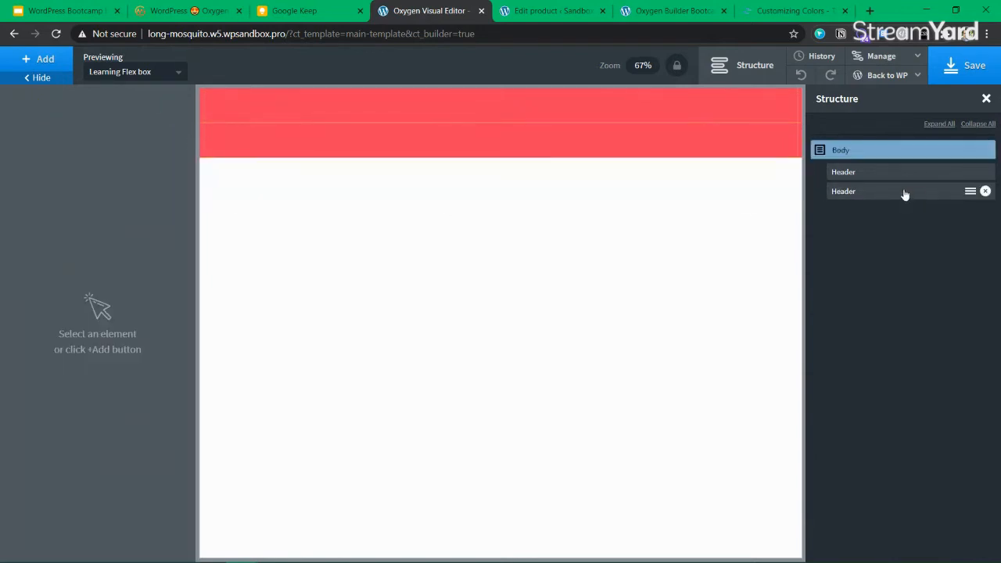
click(905, 193)
click(969, 191)
click(969, 191)
click(907, 272)
double_click(865, 200)
text(Footer)
key(Return)
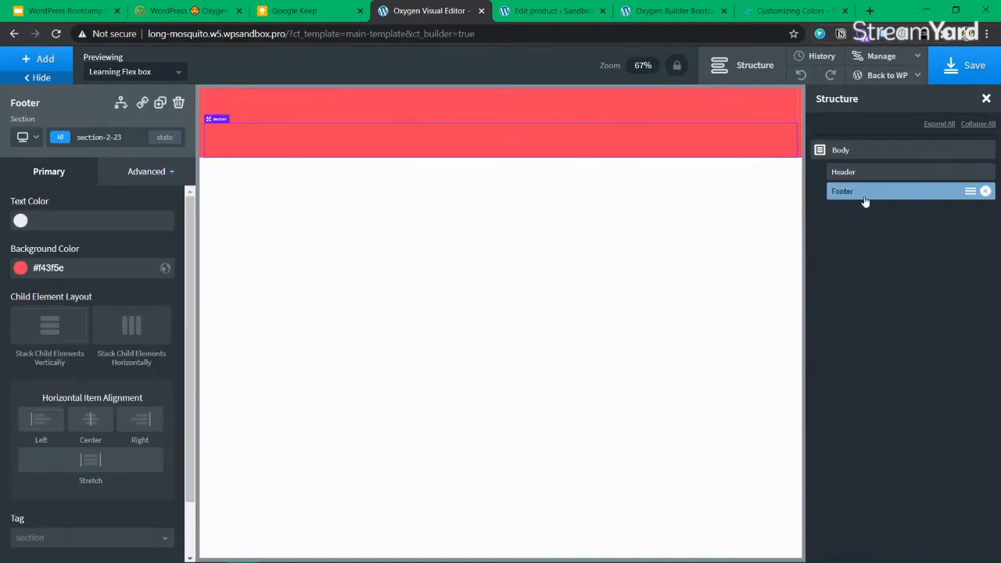
Give the Footer a light pink #ffe4e6 background from the Tailwind palette and save the template
click(20, 268)
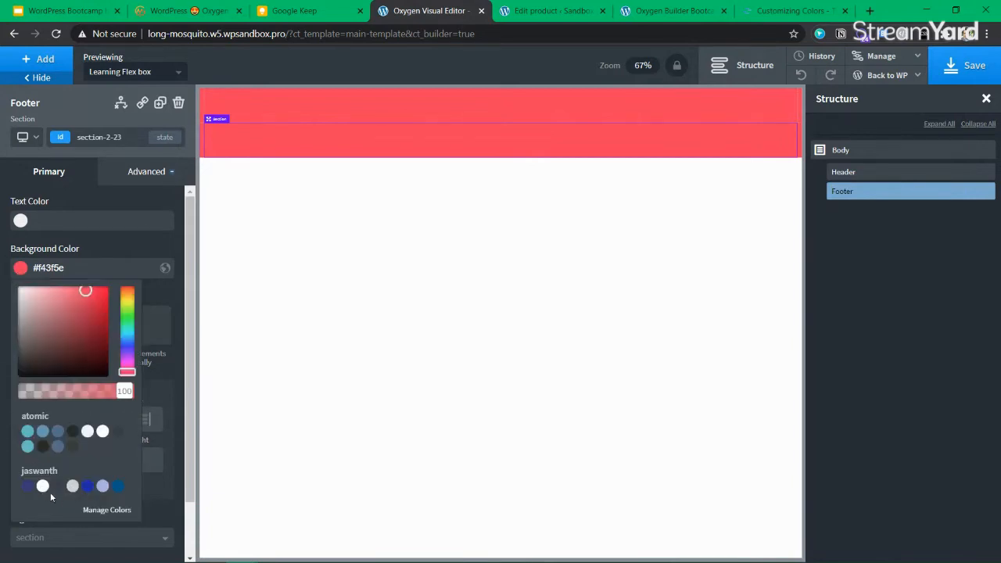
click(27, 487)
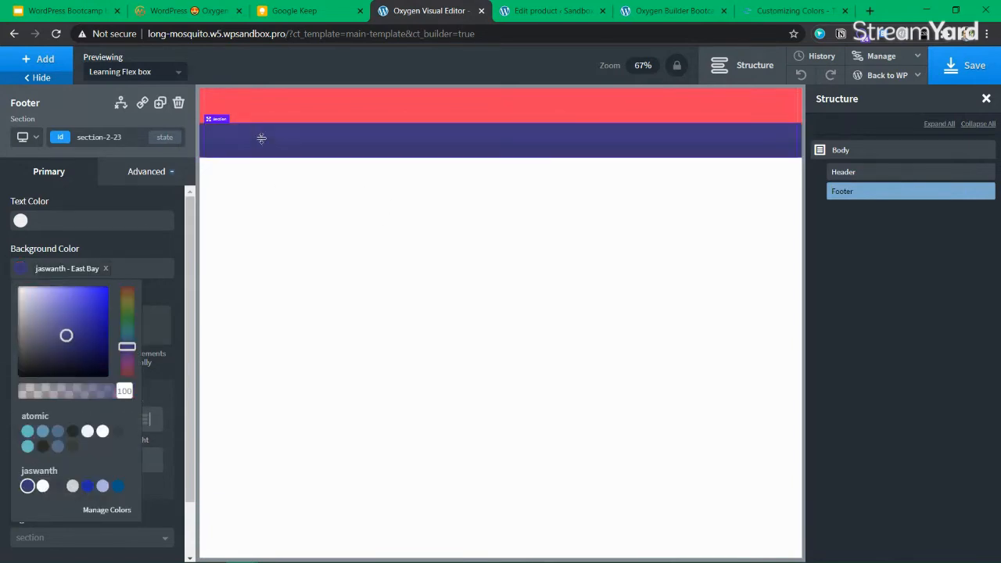
click(19, 267)
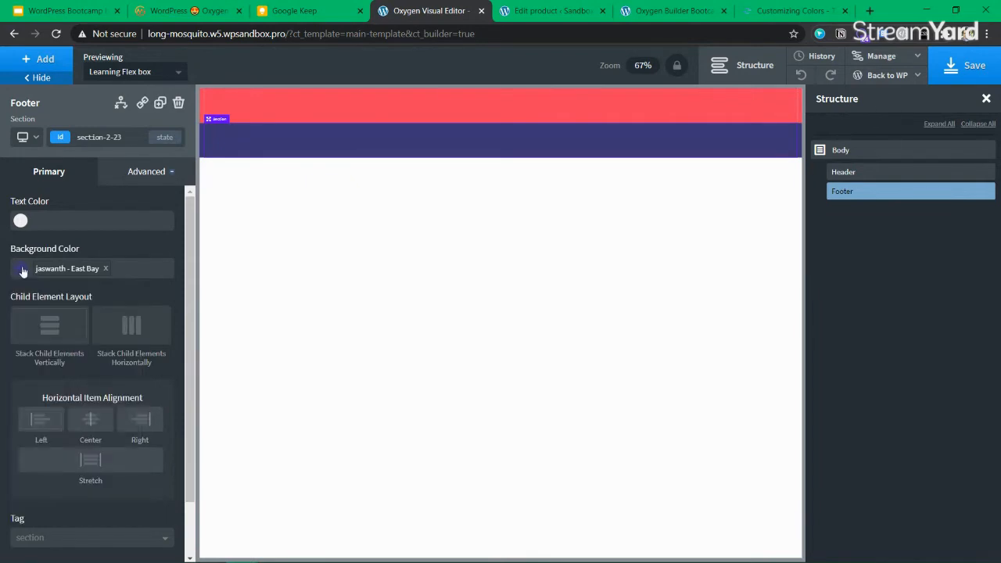
click(790, 11)
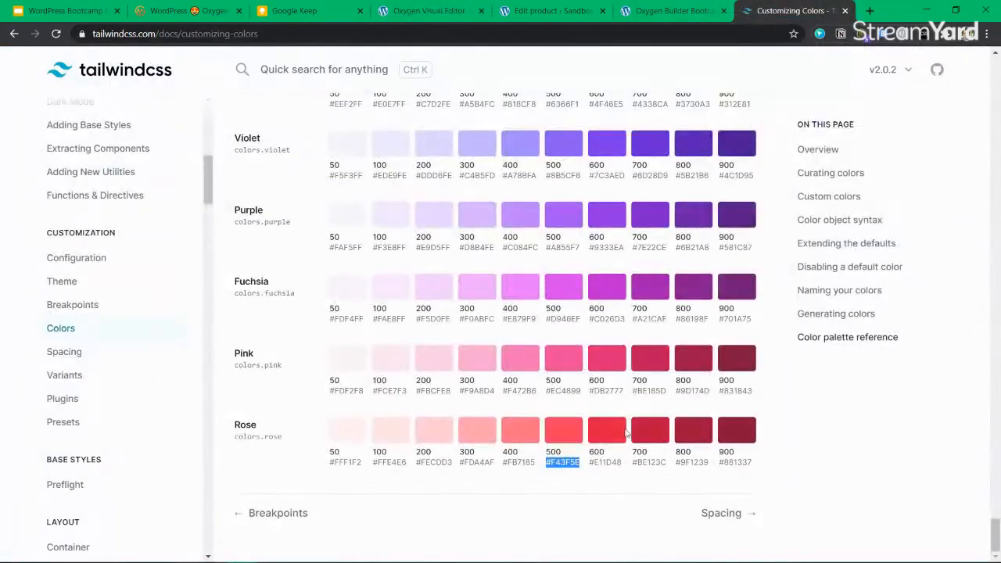
double_click(383, 464)
triple_click(389, 463)
click(423, 11)
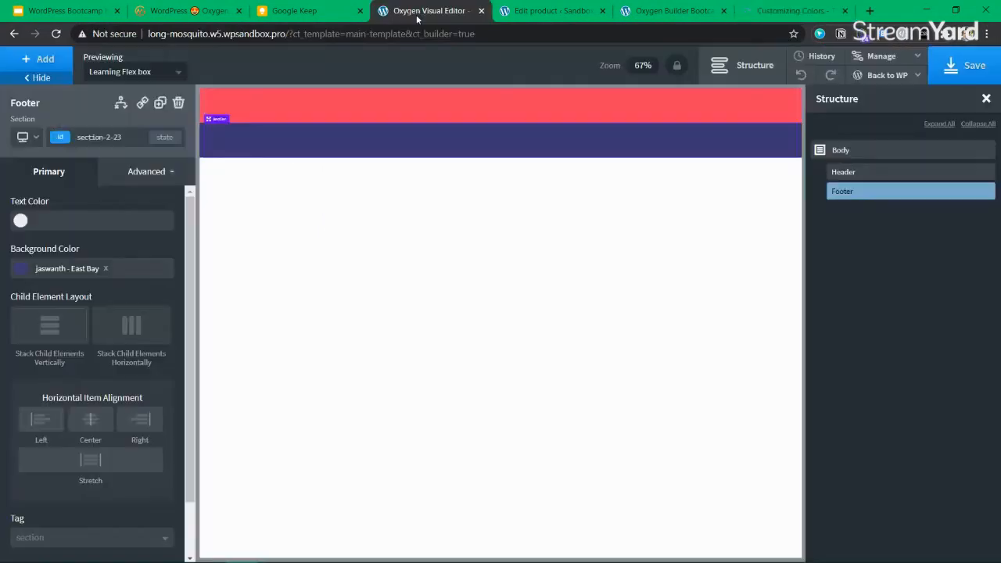
click(106, 268)
text(#ffe4e6)
click(973, 71)
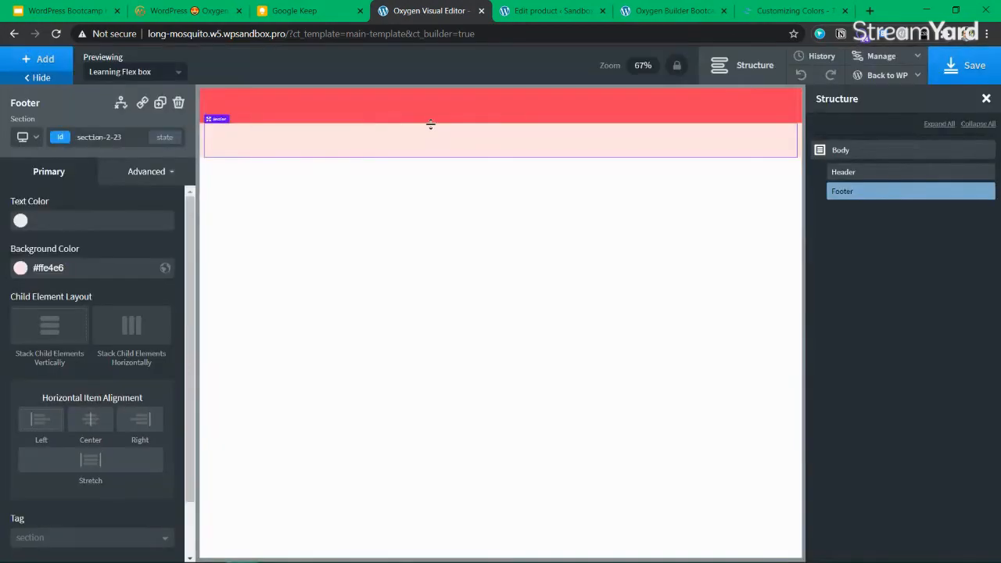
Copy the Blue Gray 50 code #F8FAFC from the Tailwind palette, then return to the Oxygen editor
click(857, 172)
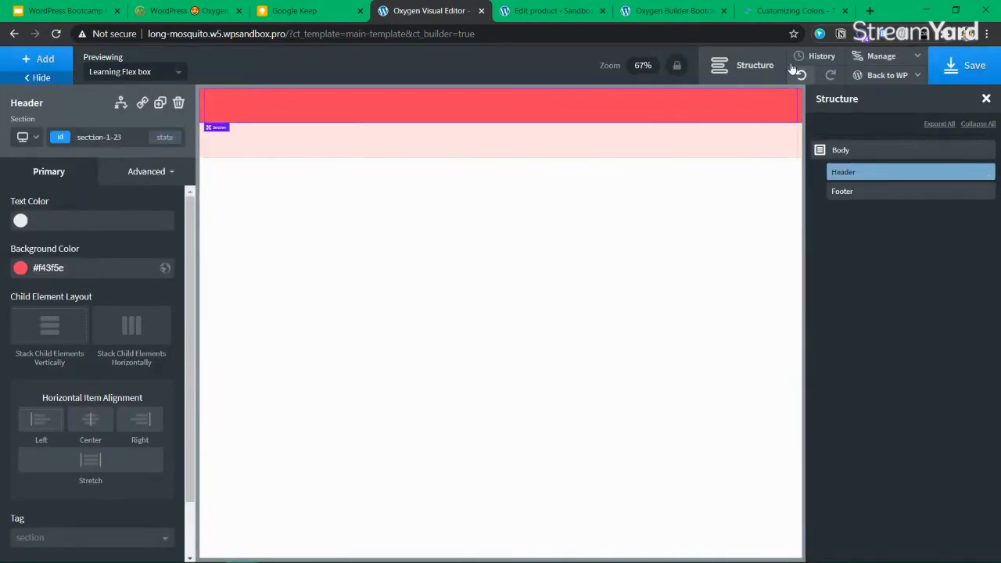
click(790, 11)
scroll(419, 291, up, 9)
scroll(415, 266, down, 5)
scroll(415, 266, up, 4)
scroll(419, 265, up, 10)
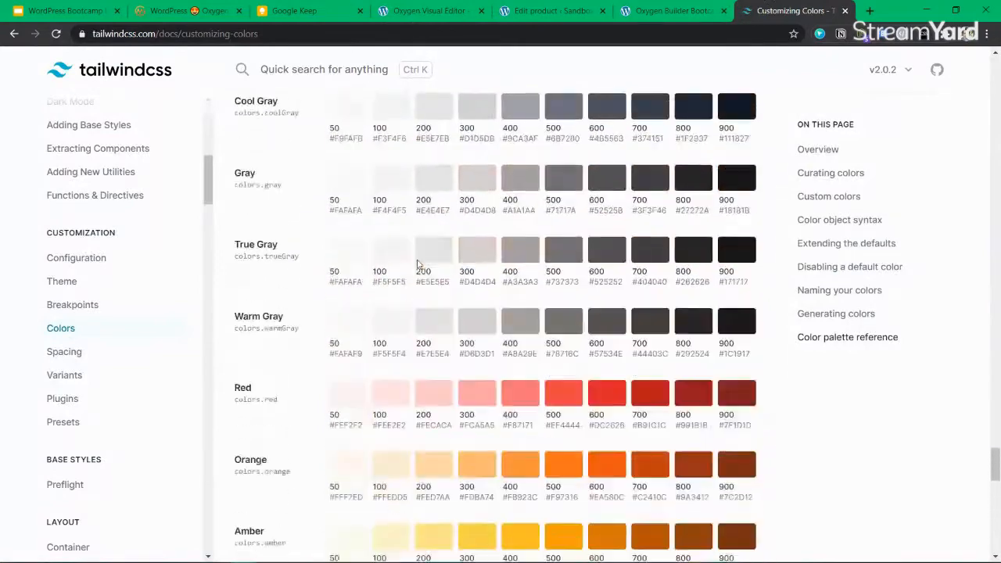
scroll(358, 295, down, 4)
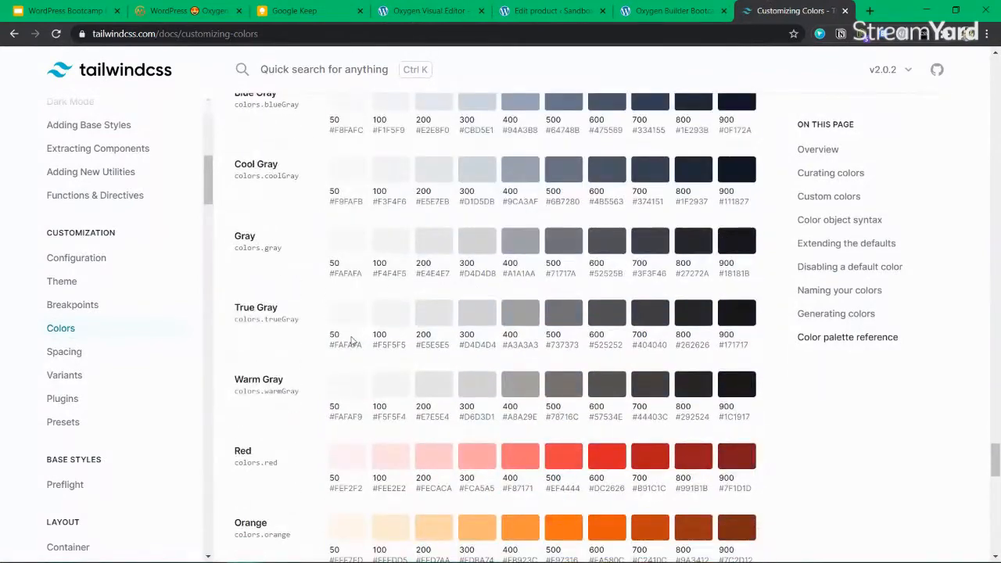
scroll(371, 313, up, 2)
drag(330, 262, 365, 263)
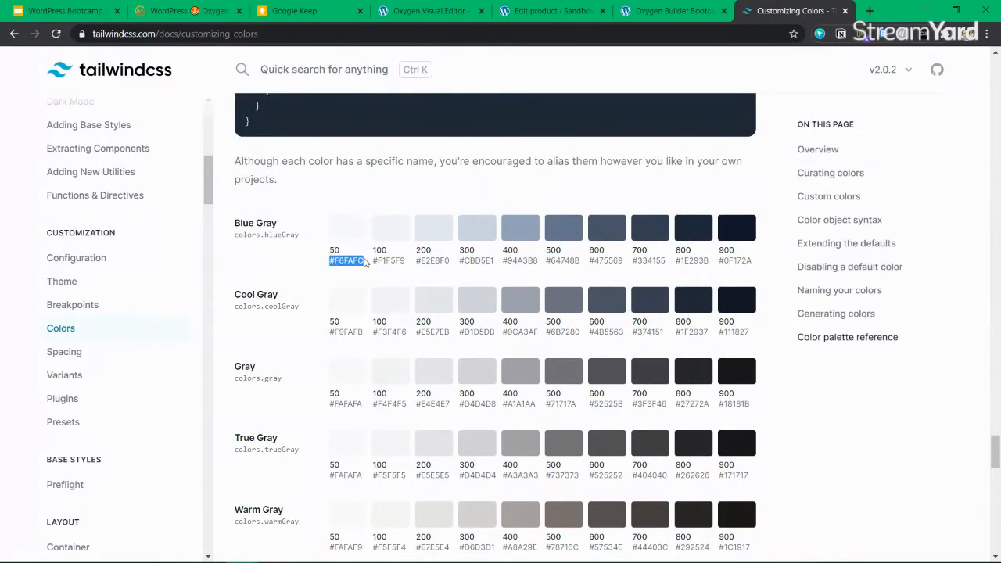
click(665, 12)
click(538, 13)
click(670, 14)
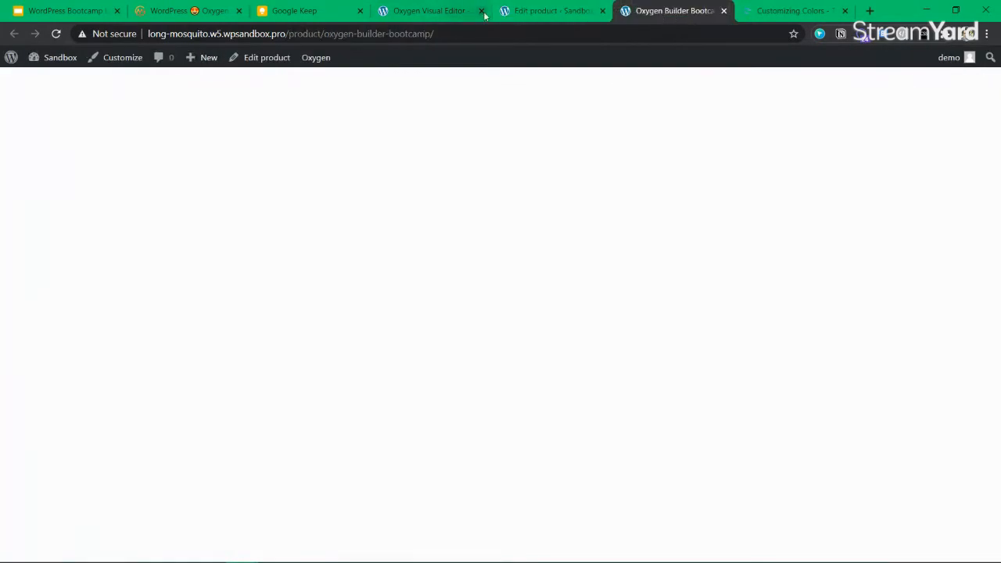
click(425, 14)
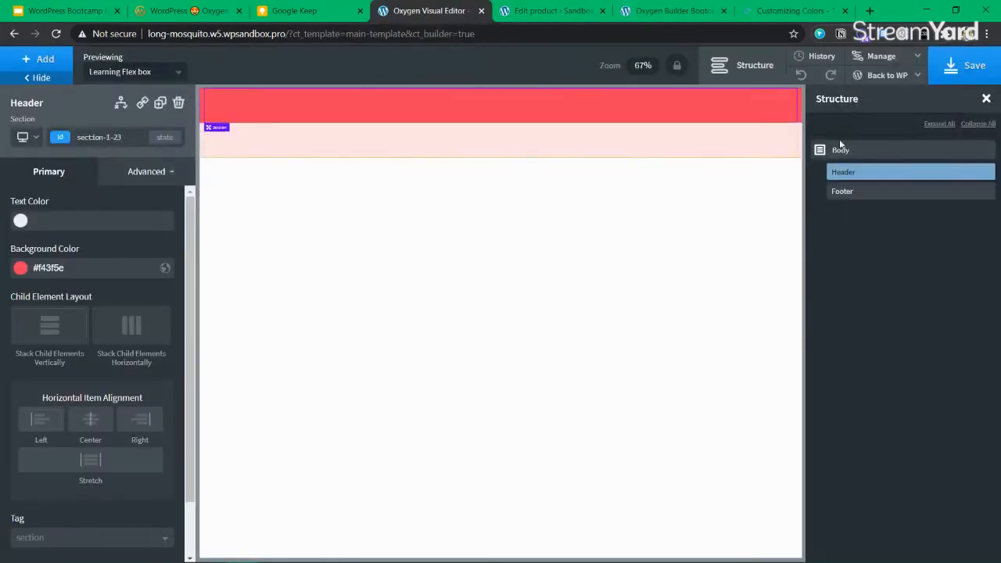
In Settings > Global Styles > Global Colors, add the ourwhite colour with value #f8fafc
click(882, 55)
click(869, 74)
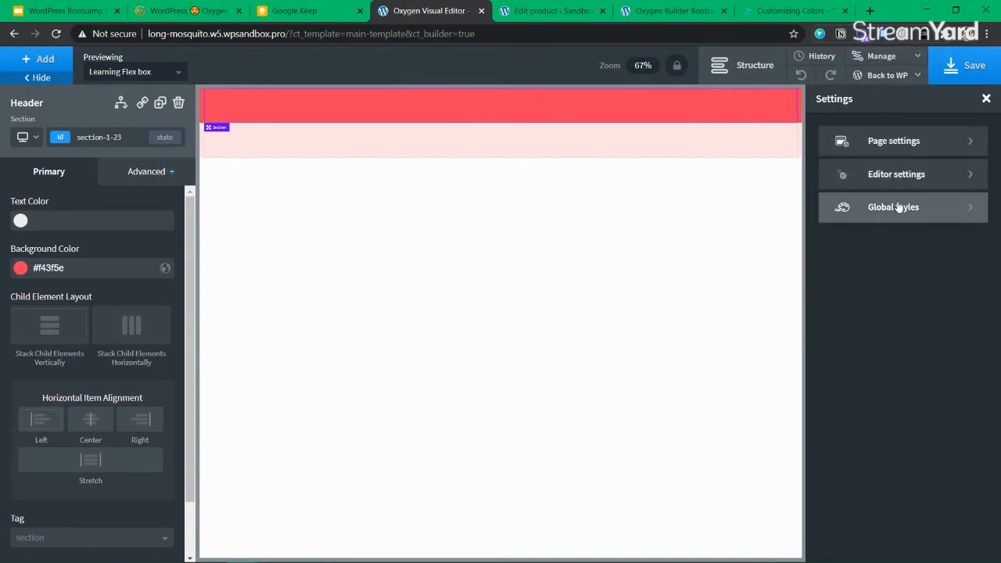
click(843, 206)
click(836, 179)
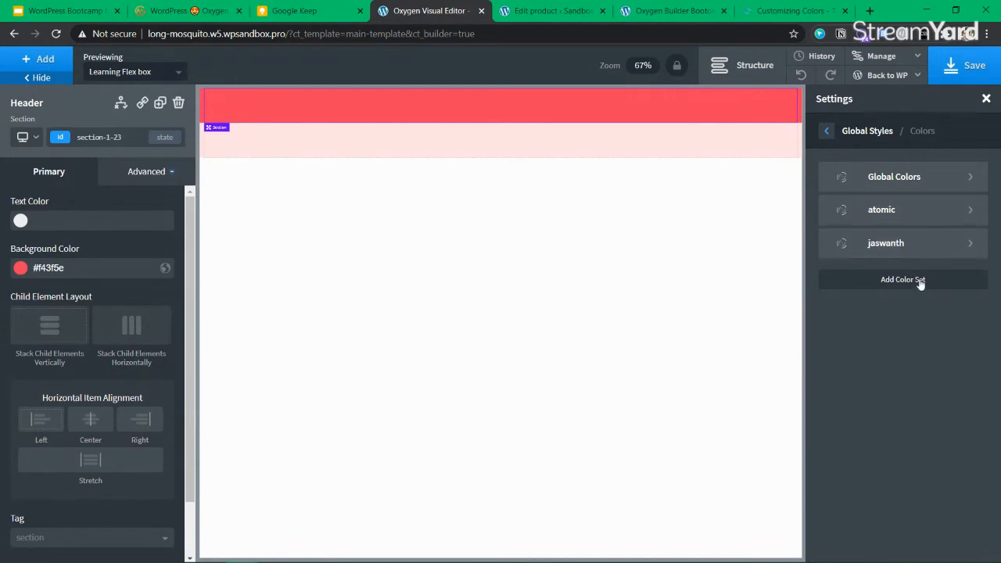
click(925, 181)
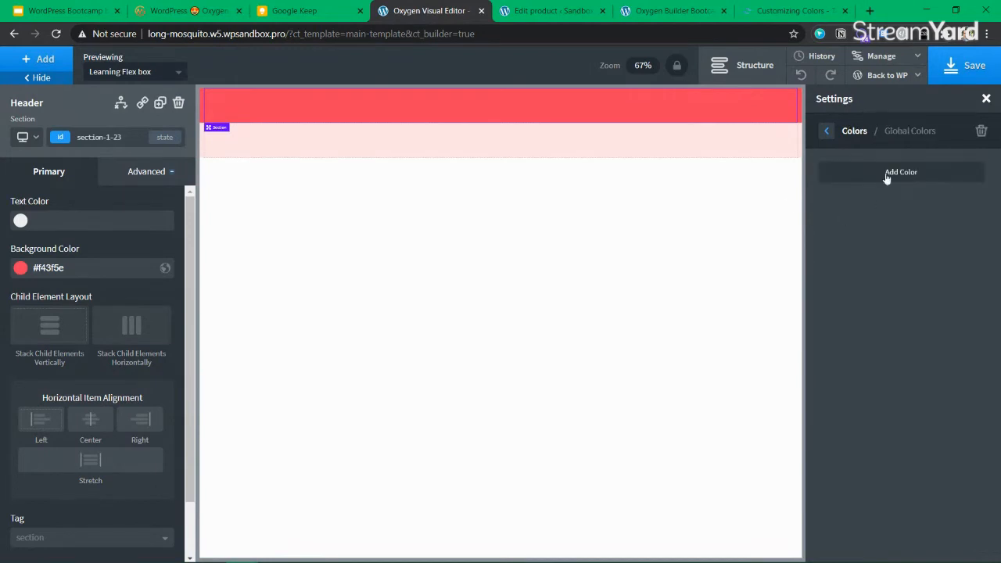
click(941, 176)
text(white)
text(our)
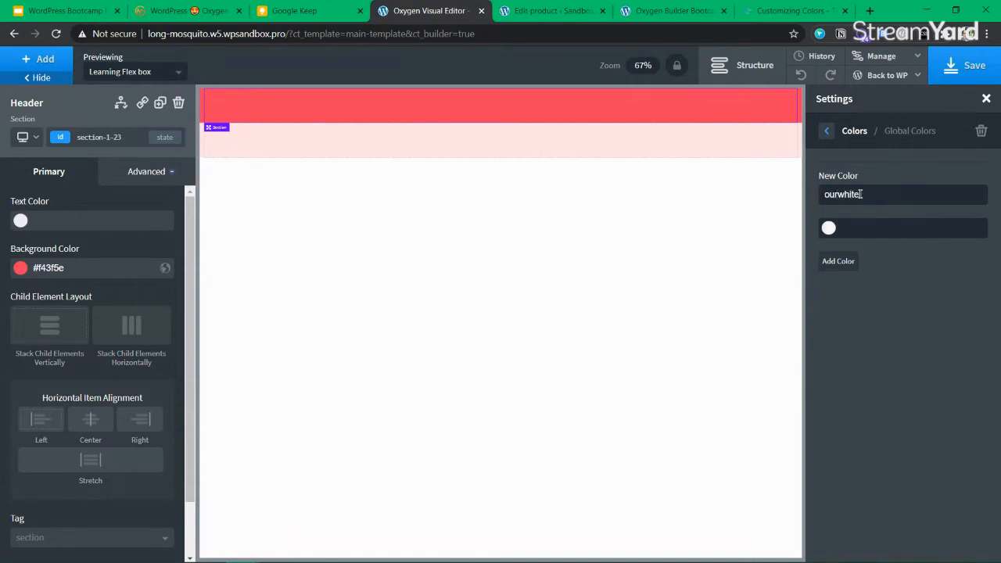
text(#f8fafc)
click(849, 261)
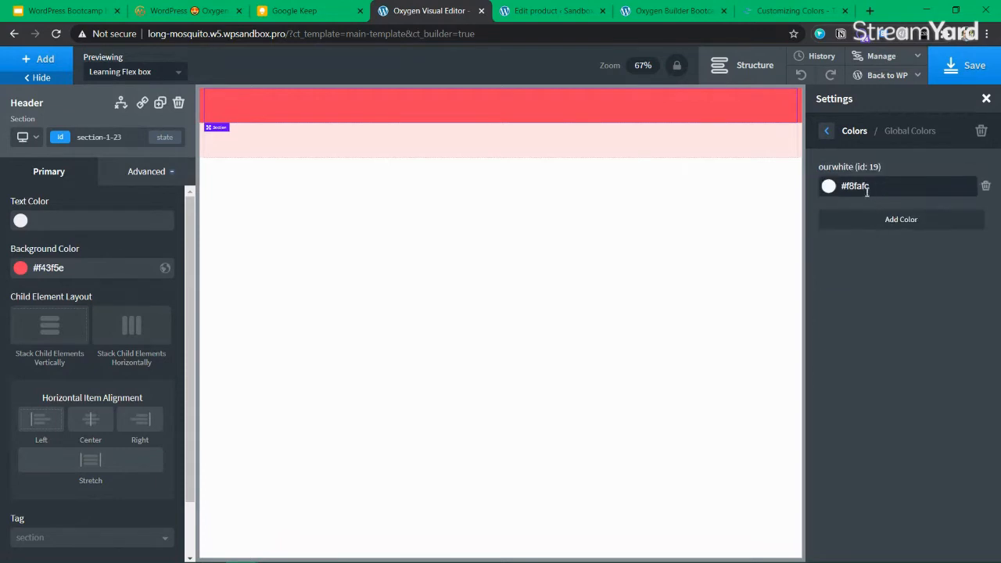
Add the global colour ourblack using the Cool Gray 800 code #1f2937
click(906, 222)
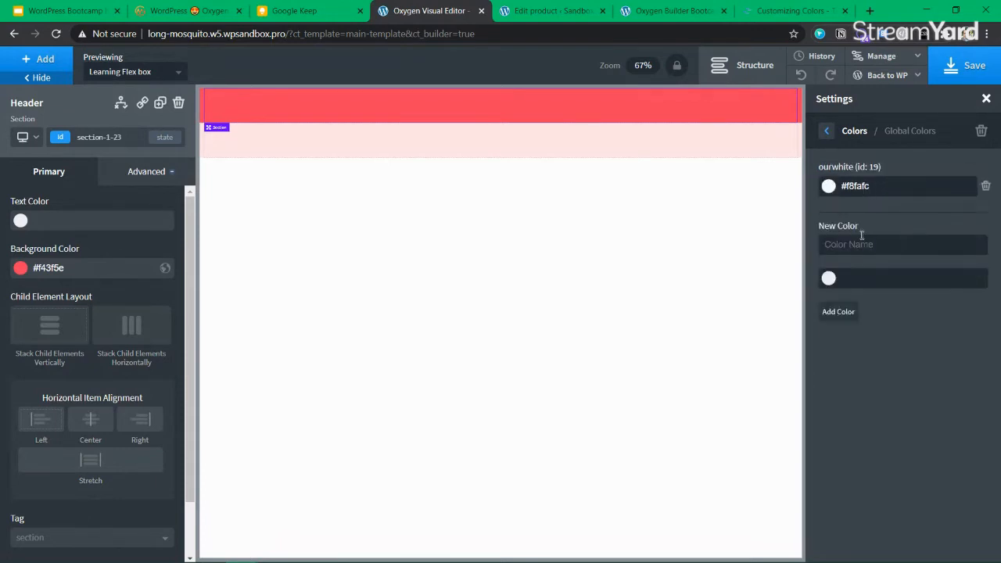
drag(774, 11, 530, 11)
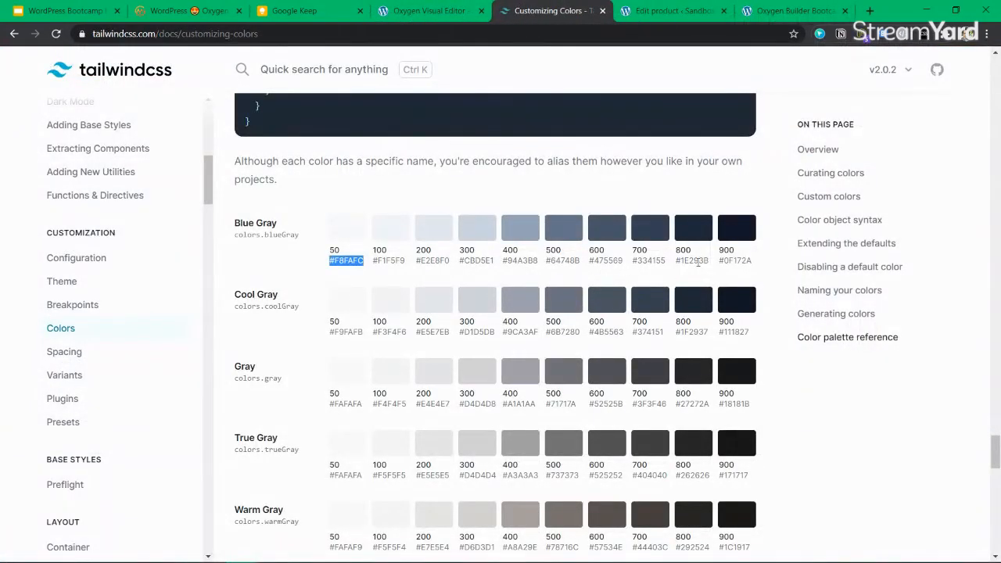
drag(708, 332, 676, 332)
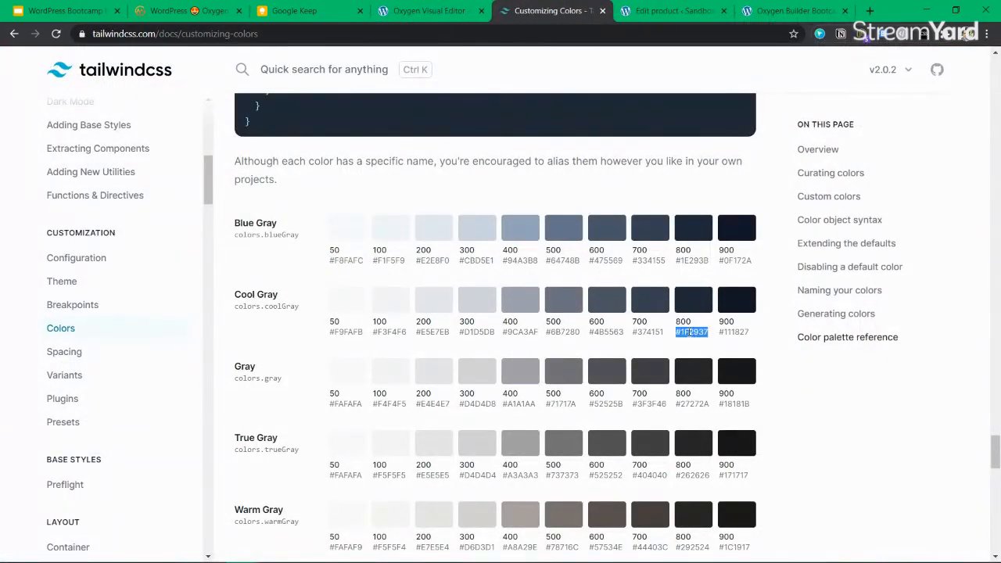
click(422, 11)
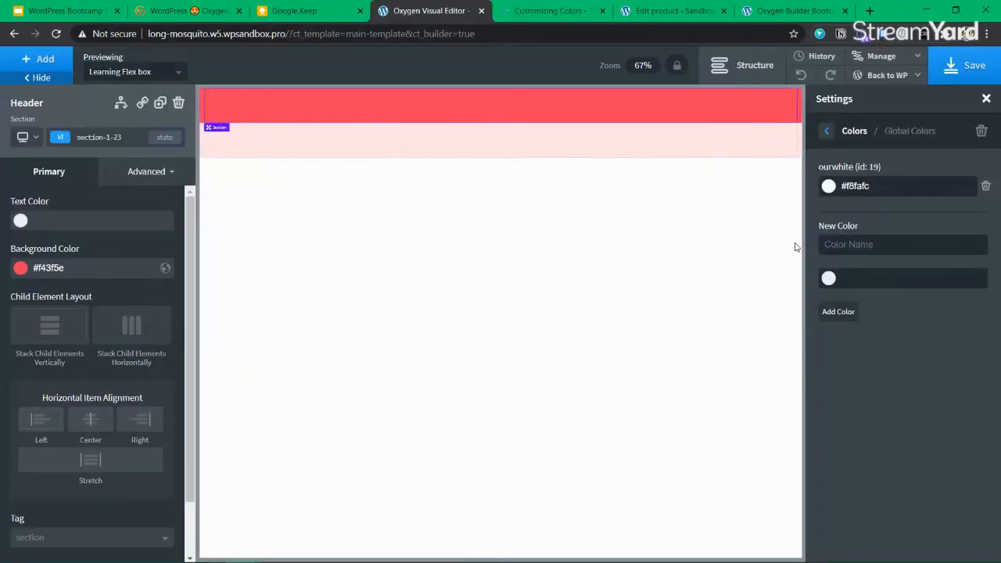
text(ourblack)
text(#1f2937)
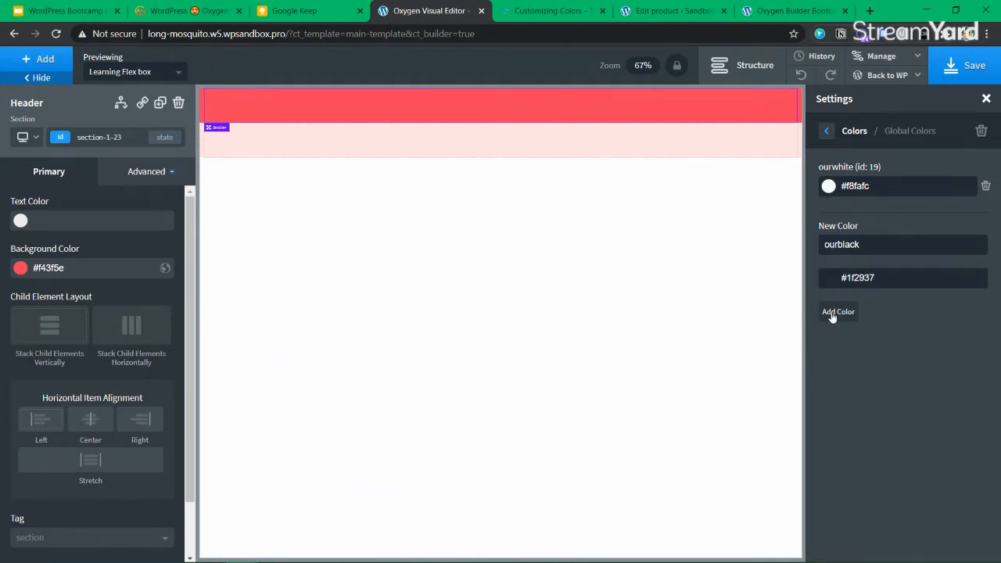
triple_click(91, 263)
key(ctrl+c)
click(841, 312)
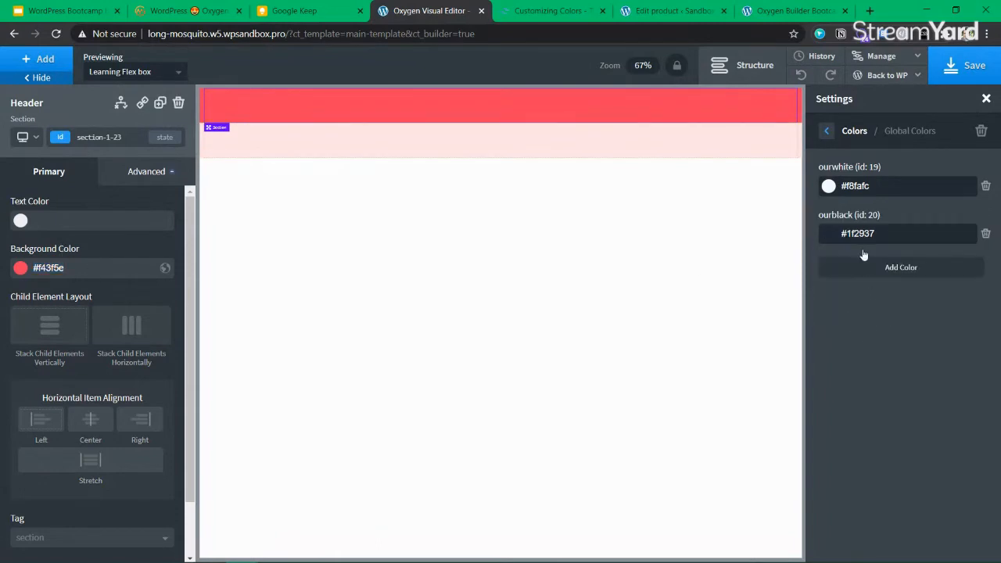
Add the global colour brightpink with value #f43f5e
click(902, 270)
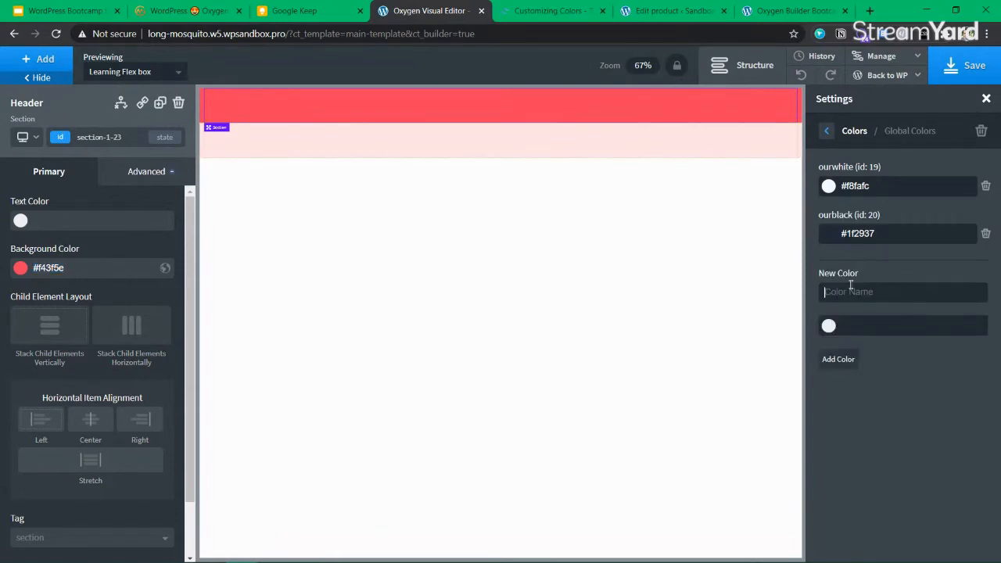
text(brightpink)
click(852, 329)
key(ctrl+v)
click(839, 362)
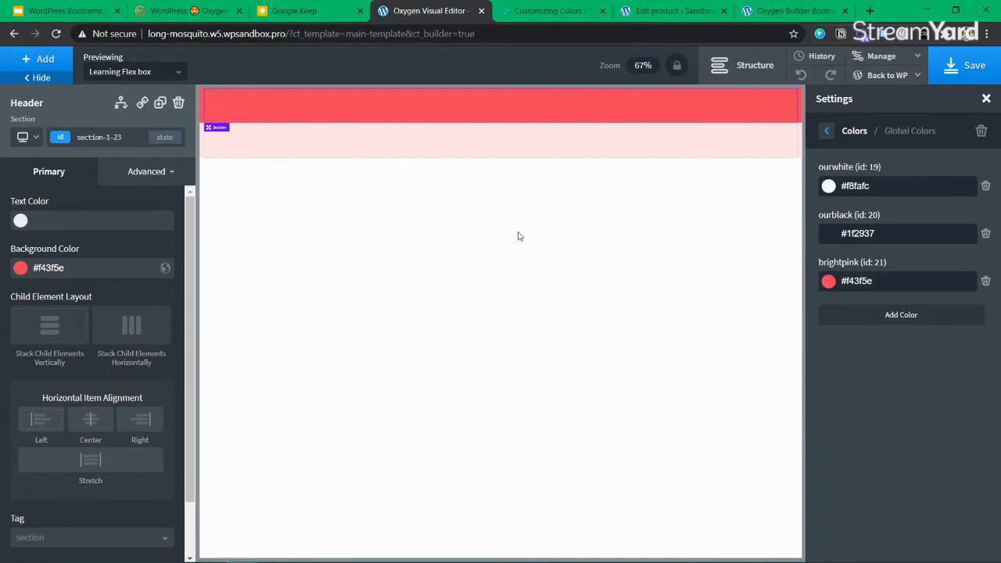
Add the global colour lightpink using the footer's #ffe4e6 background value
click(469, 148)
triple_click(76, 263)
key(ctrl+c)
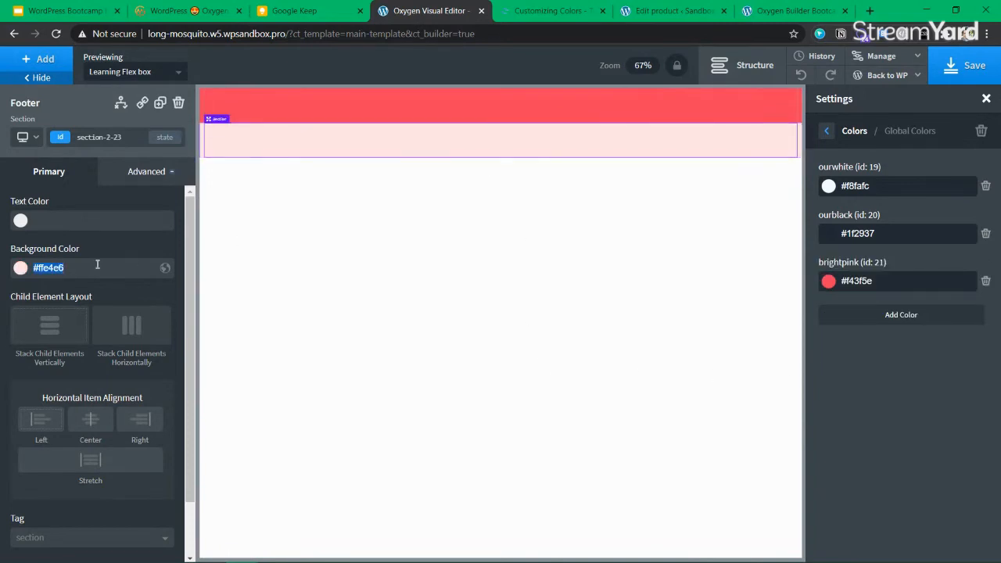
click(907, 316)
click(859, 331)
text(lightpink)
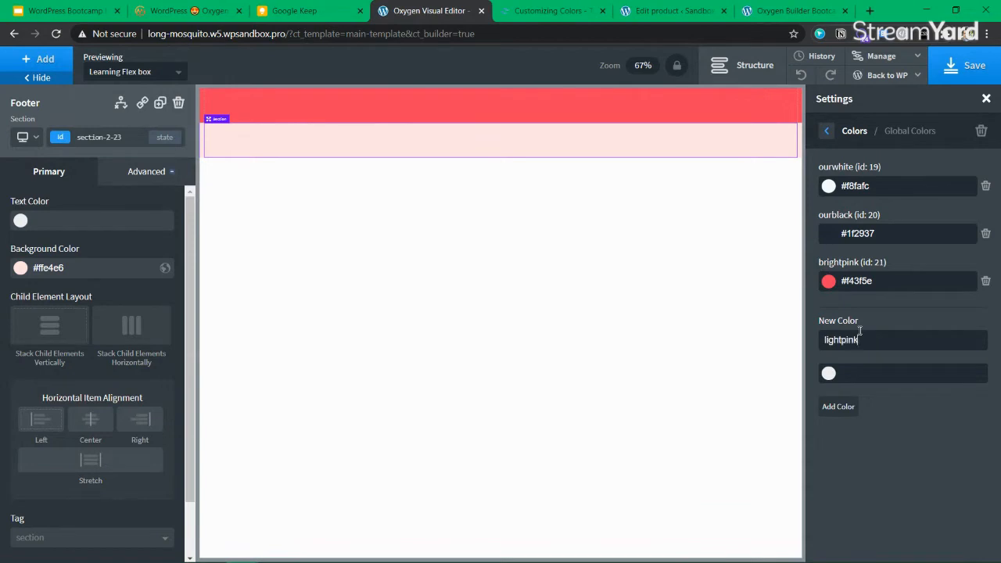
key(ctrl+v)
click(838, 408)
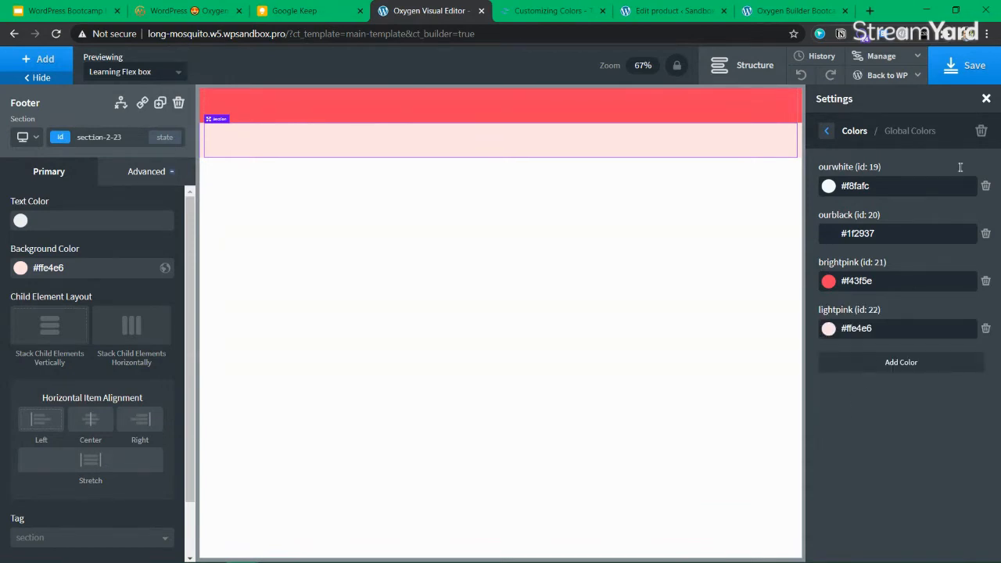
Save the template and open a new blank browser tab
click(965, 65)
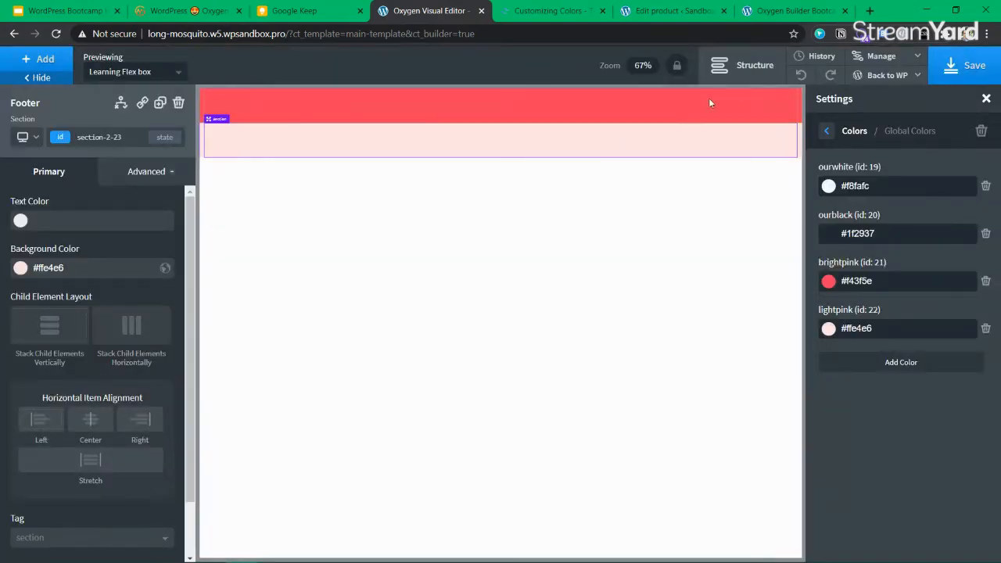
click(870, 10)
click(632, 38)
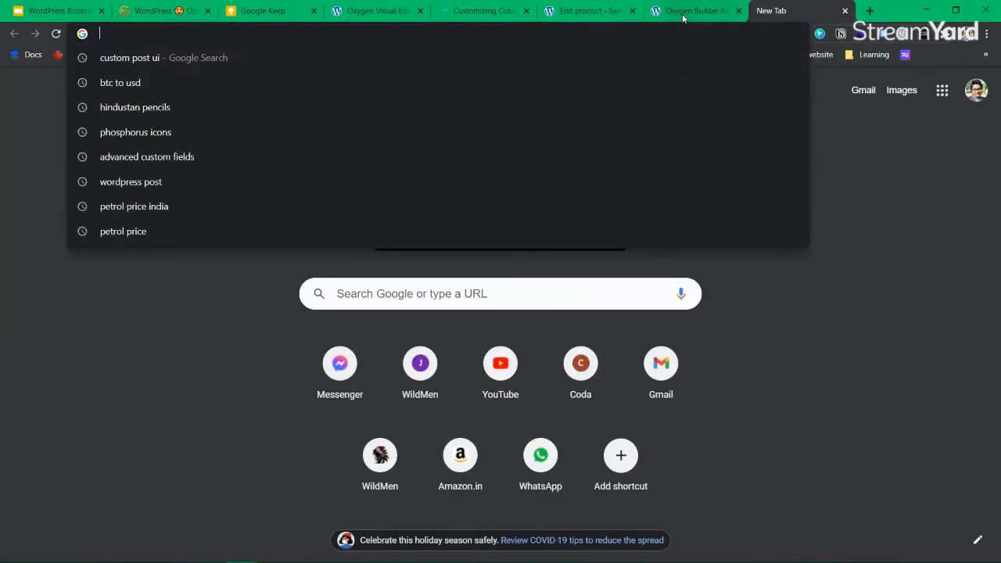
Search Google for 'font pairing generator' and open the FontPair site from the results
click(682, 14)
click(600, 11)
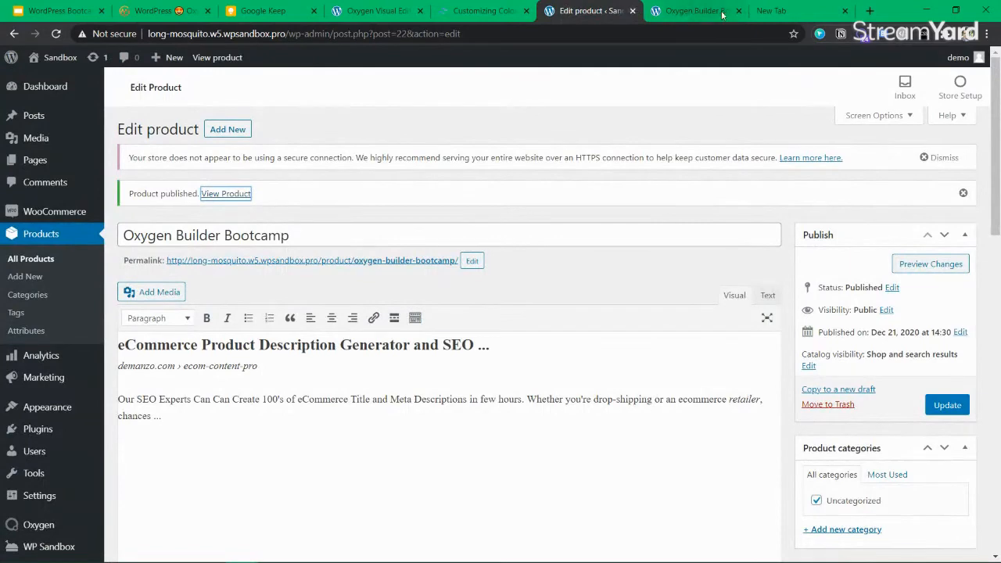
click(774, 11)
click(697, 32)
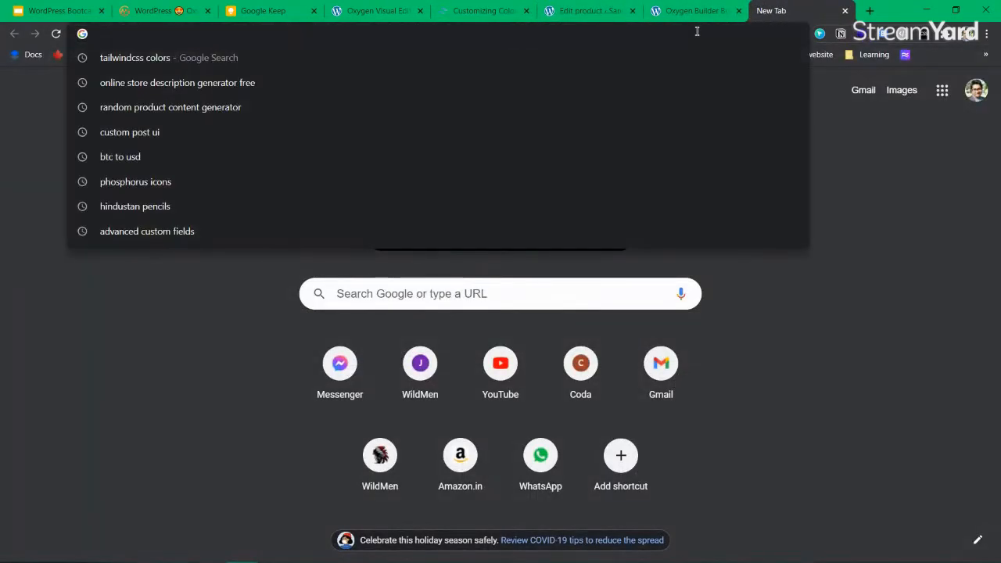
text(font )
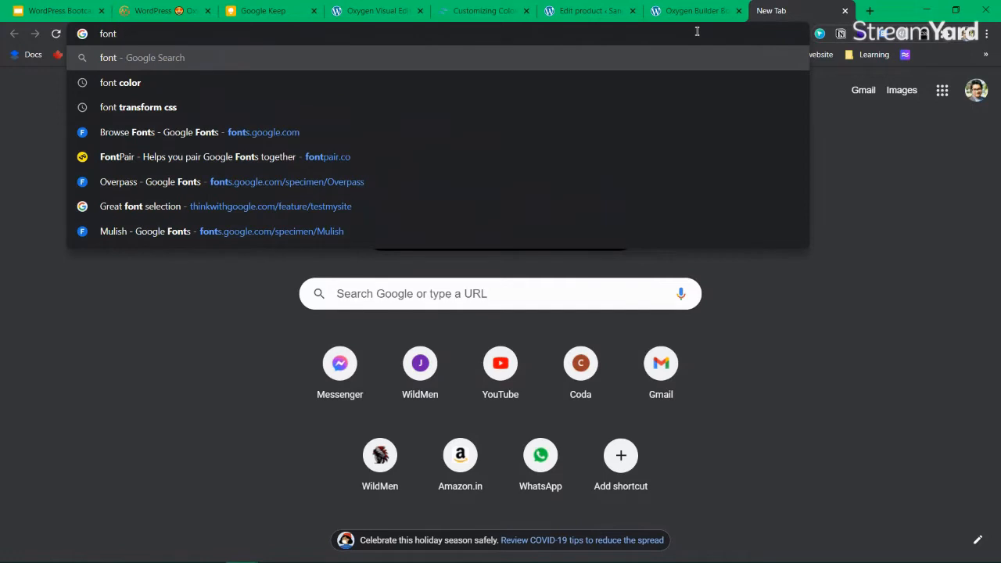
text(pairing)
key(Down)
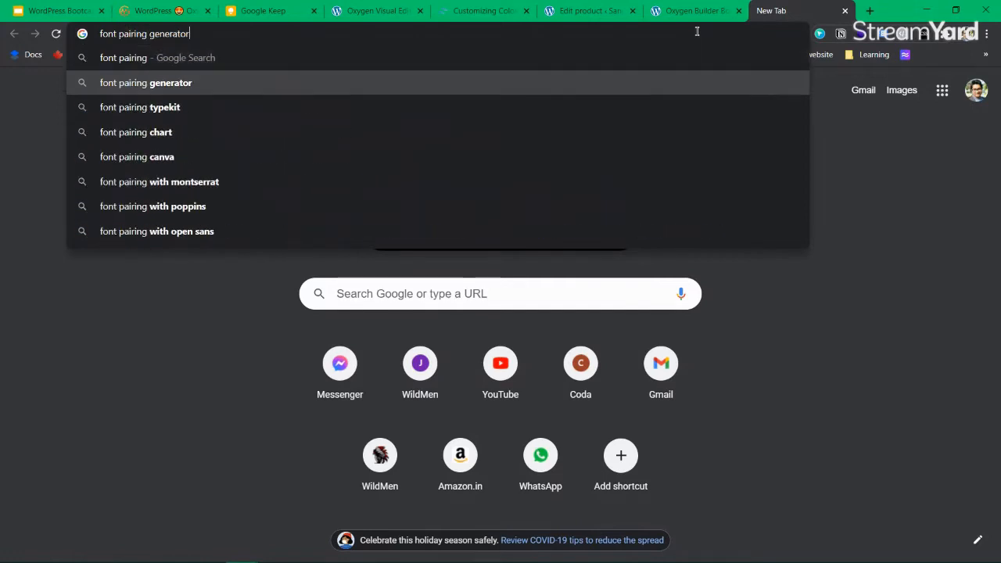
key(Return)
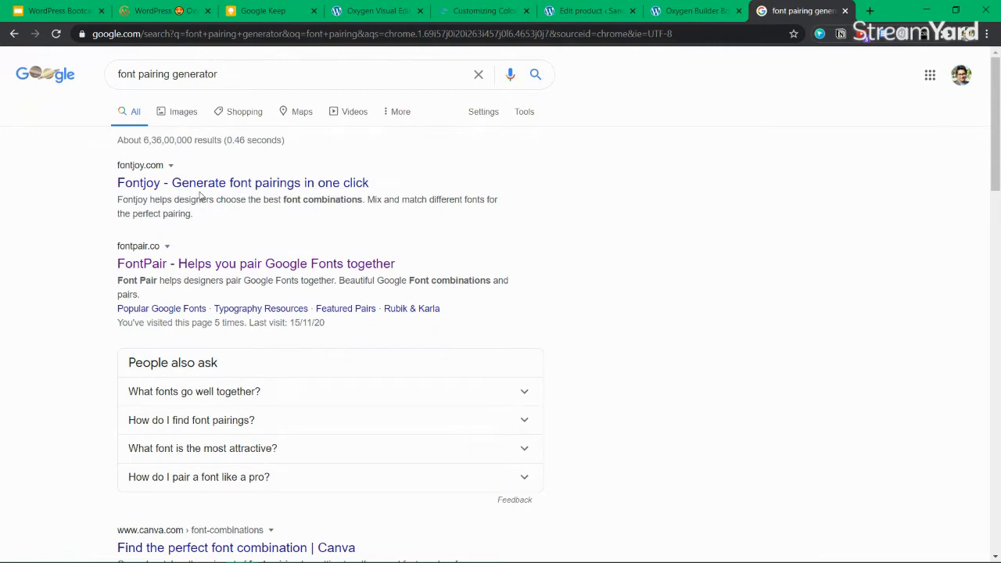
click(189, 266)
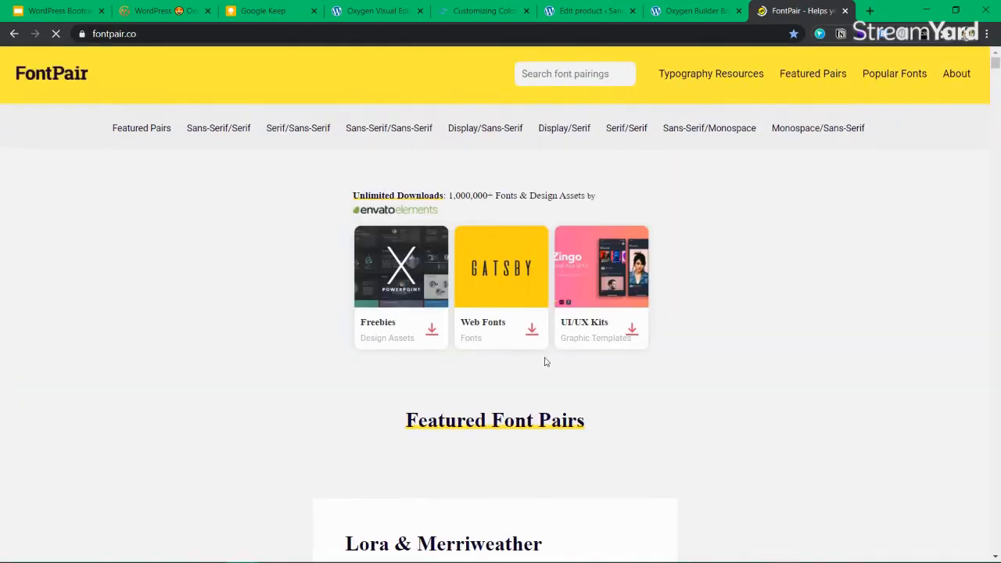
Scroll FontPair to the Lora & Merriweather pair and highlight its heading and sample text
scroll(484, 347, down, 3)
scroll(484, 346, down, 1)
drag(401, 252, 606, 319)
click(606, 320)
drag(556, 213, 389, 216)
click(389, 217)
triple_click(516, 217)
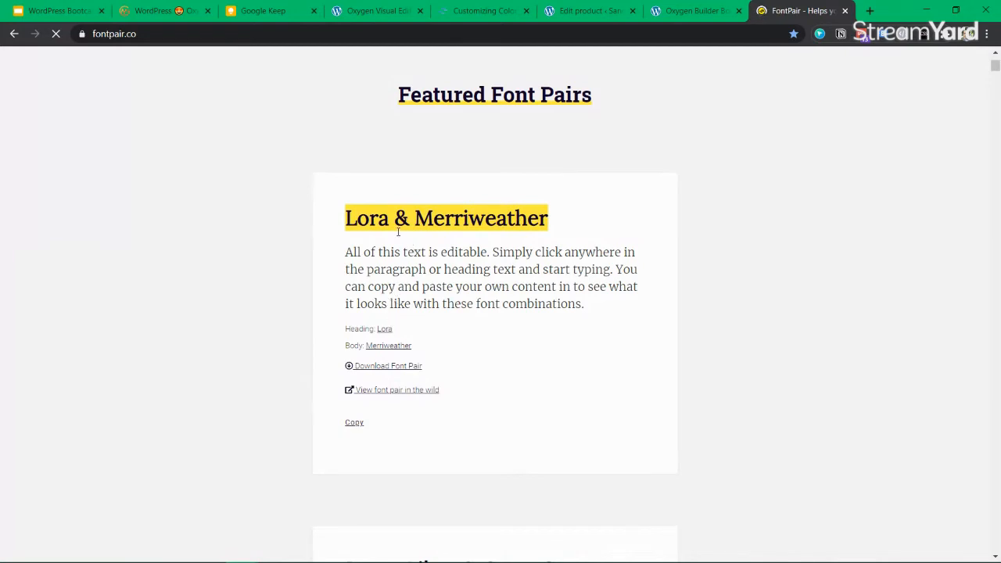
drag(469, 253, 586, 287)
double_click(597, 287)
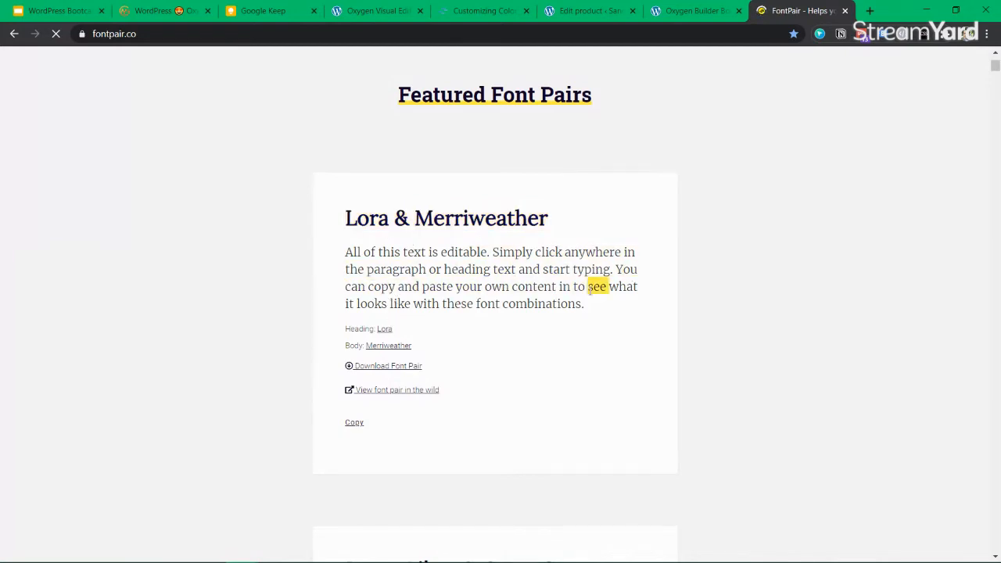
click(523, 286)
Scroll on to the Libre Baskerville pair and examine its heading
scroll(524, 286, down, 6)
scroll(524, 285, down, 3)
drag(438, 300, 374, 273)
click(462, 291)
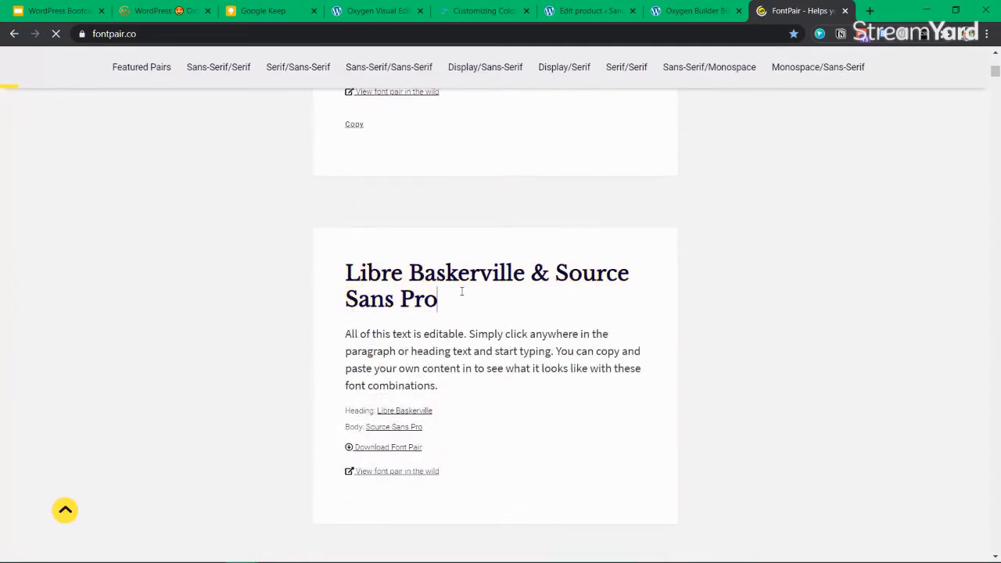
drag(454, 310, 359, 272)
click(359, 272)
scroll(357, 272, down, 1)
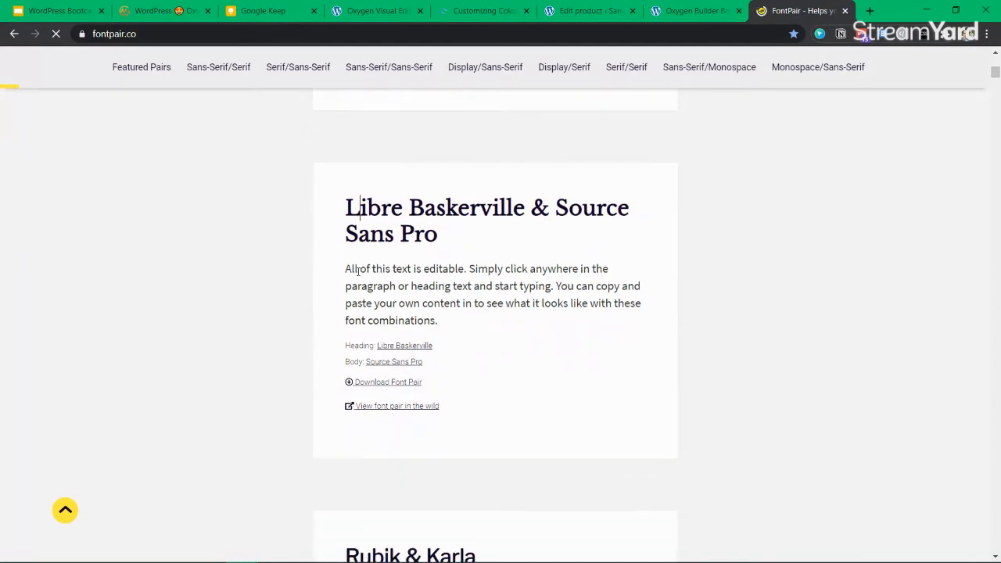
scroll(358, 272, down, 1)
mouse_move(418, 138)
mouse_down()
mouse_move(439, 167)
mouse_move(408, 150)
mouse_up()
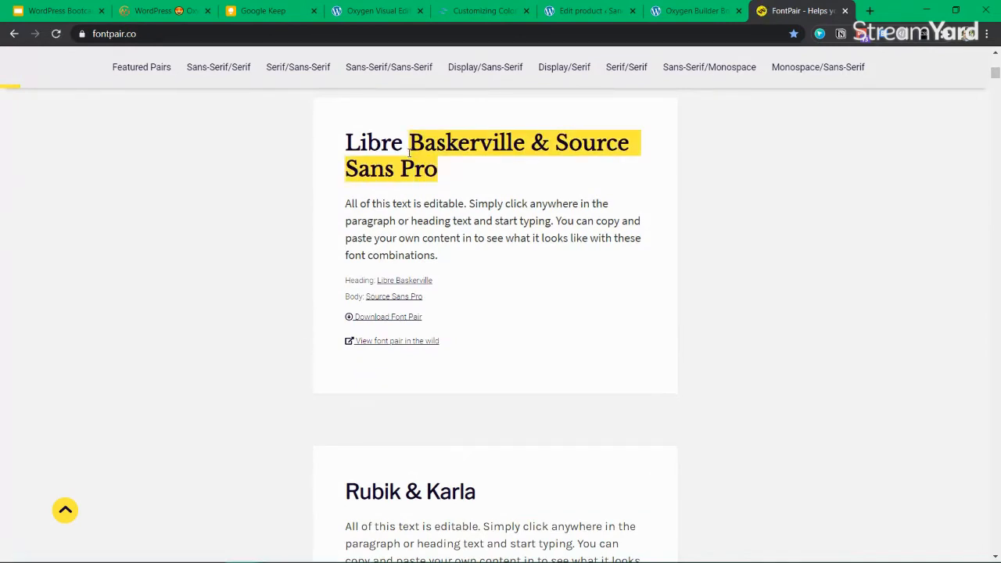
right_click(409, 152)
click(383, 176)
Scroll past Rubik & Karla down to the BioRhyme & Space Mono pair and mark its heading
scroll(383, 176, down, 3)
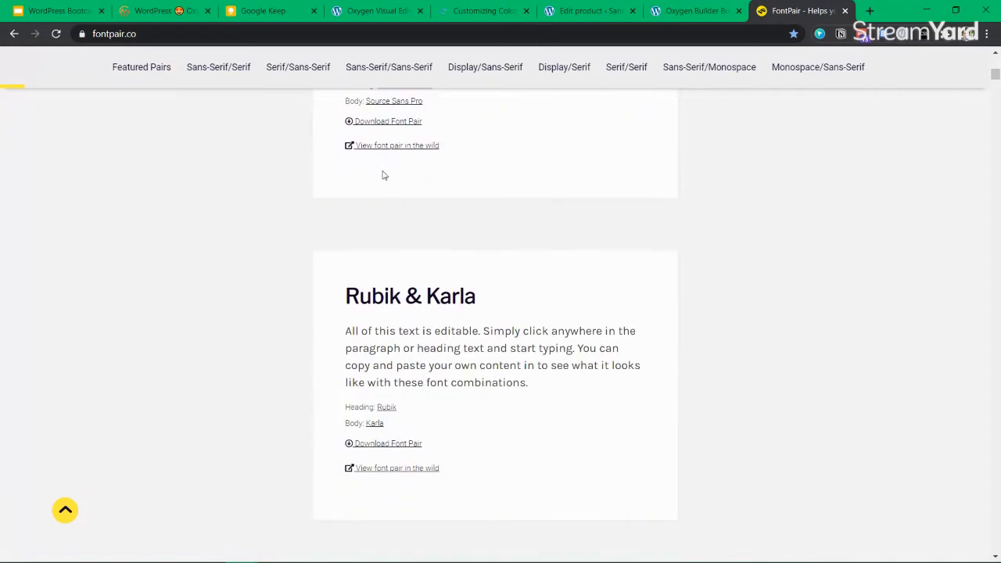
triple_click(373, 296)
click(412, 291)
scroll(413, 289, down, 10)
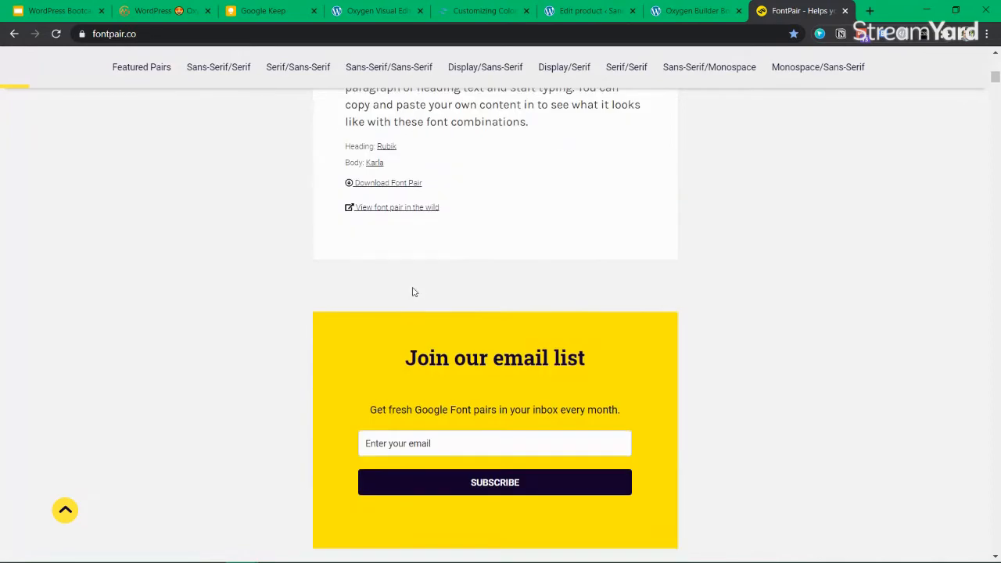
scroll(414, 291, down, 6)
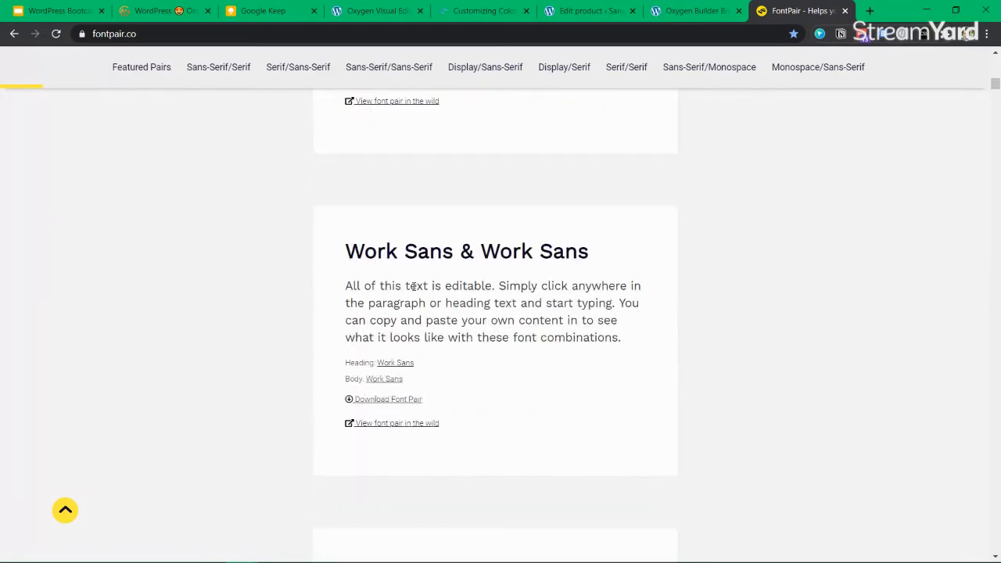
scroll(415, 291, down, 10)
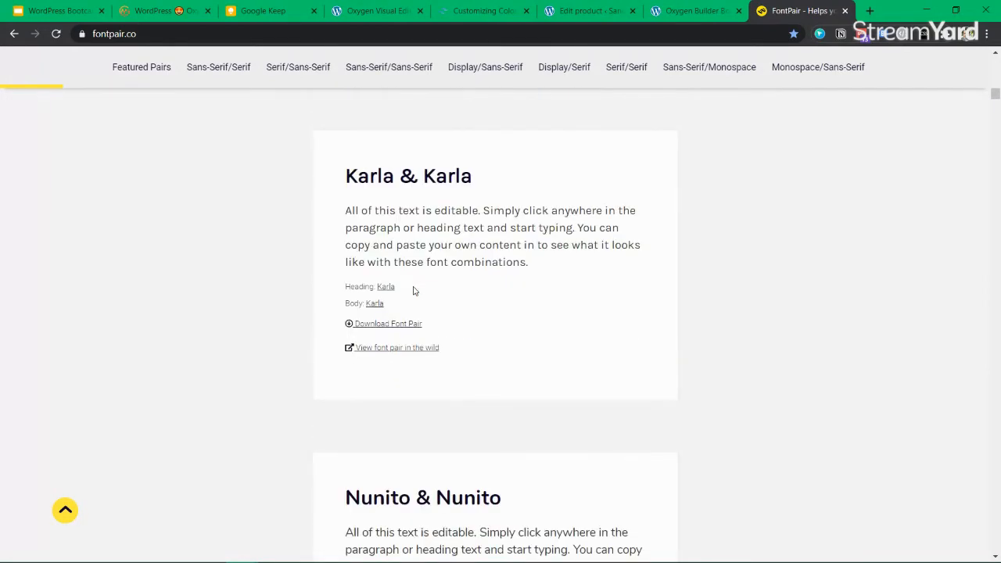
scroll(414, 291, down, 12)
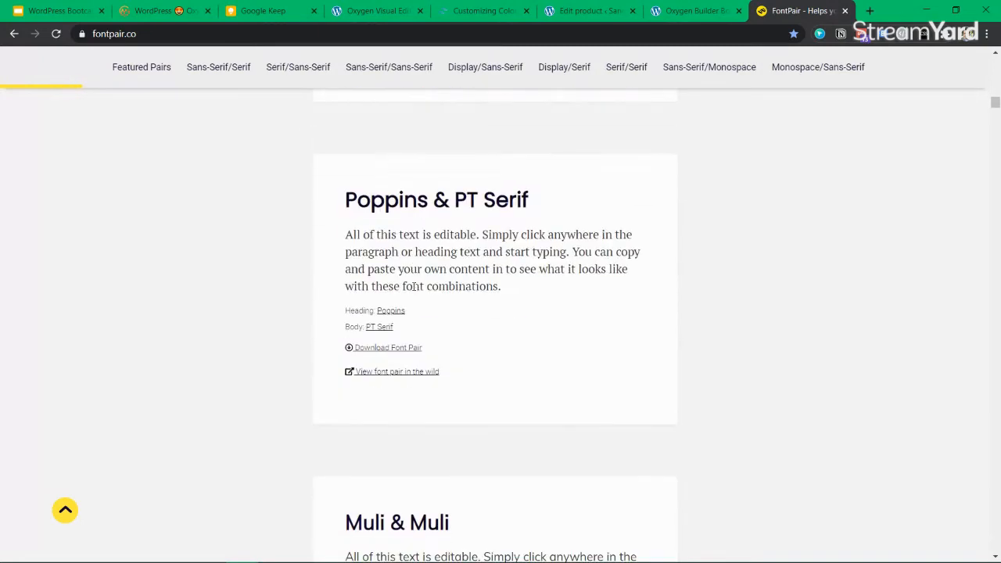
scroll(415, 289, down, 3)
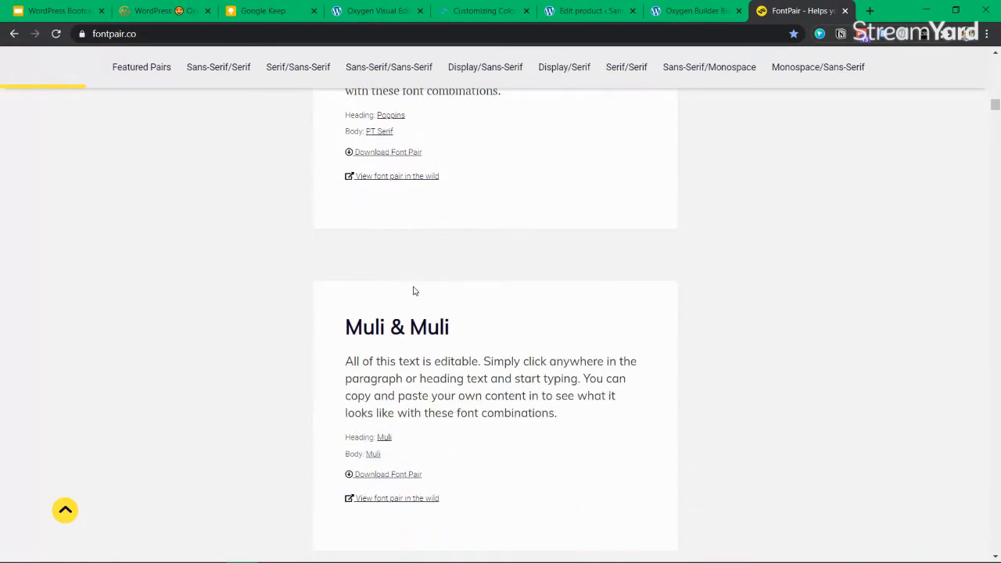
scroll(414, 291, down, 4)
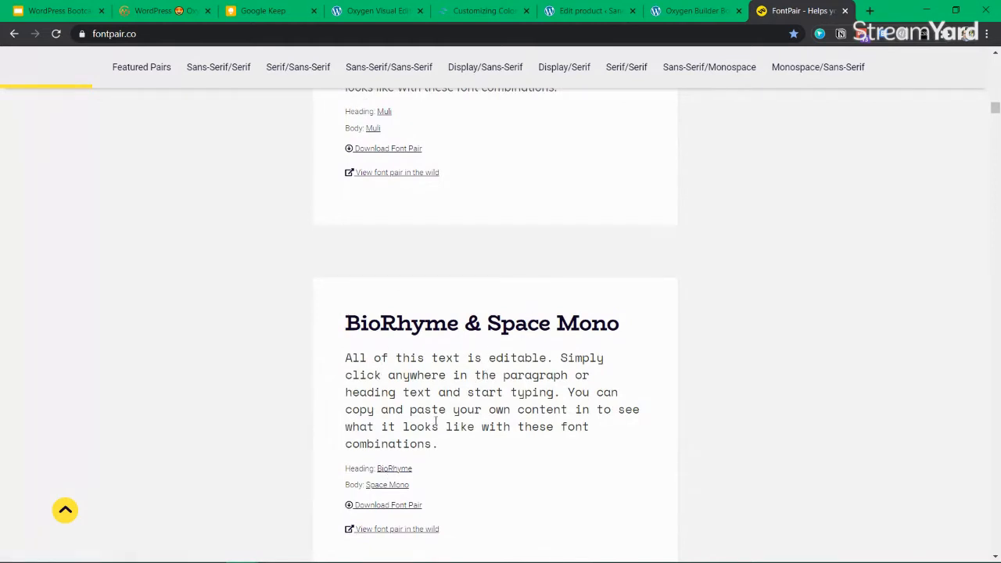
drag(460, 324, 346, 324)
click(347, 322)
Scroll through further pairs and back, then switch to the Oxygen Builder Bootcamp product tab
scroll(548, 330, down, 3)
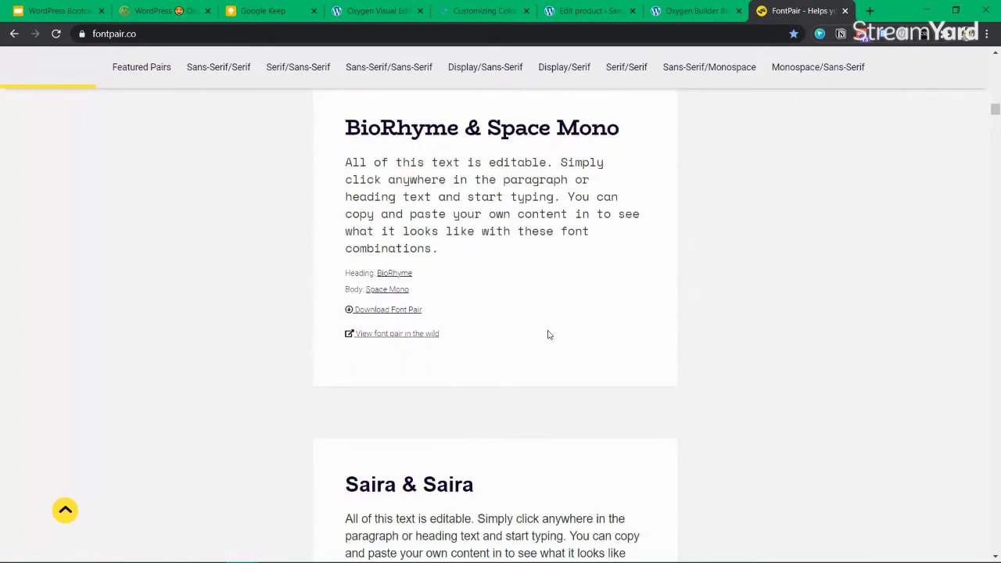
scroll(548, 333, down, 3)
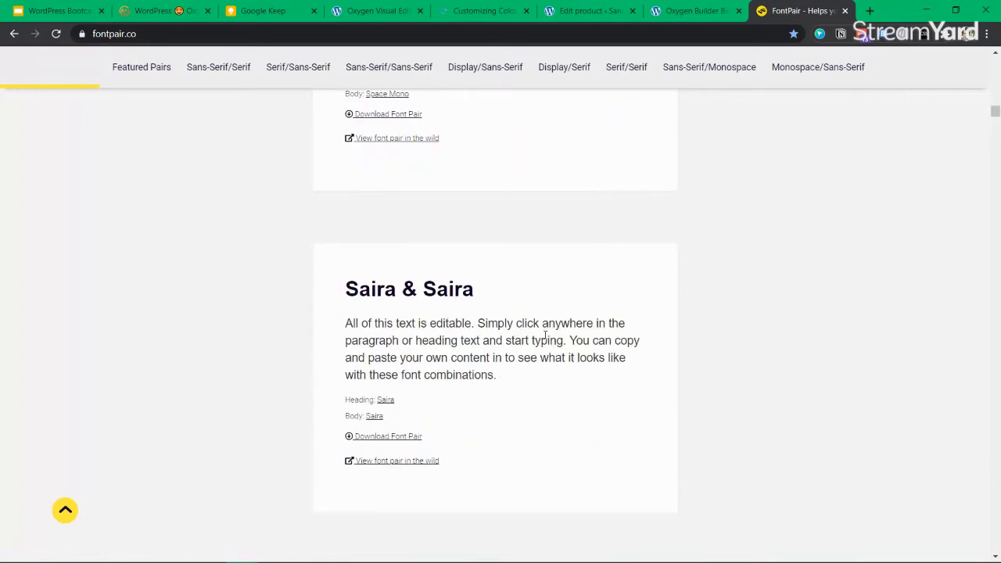
scroll(548, 332, up, 5)
scroll(485, 357, down, 10)
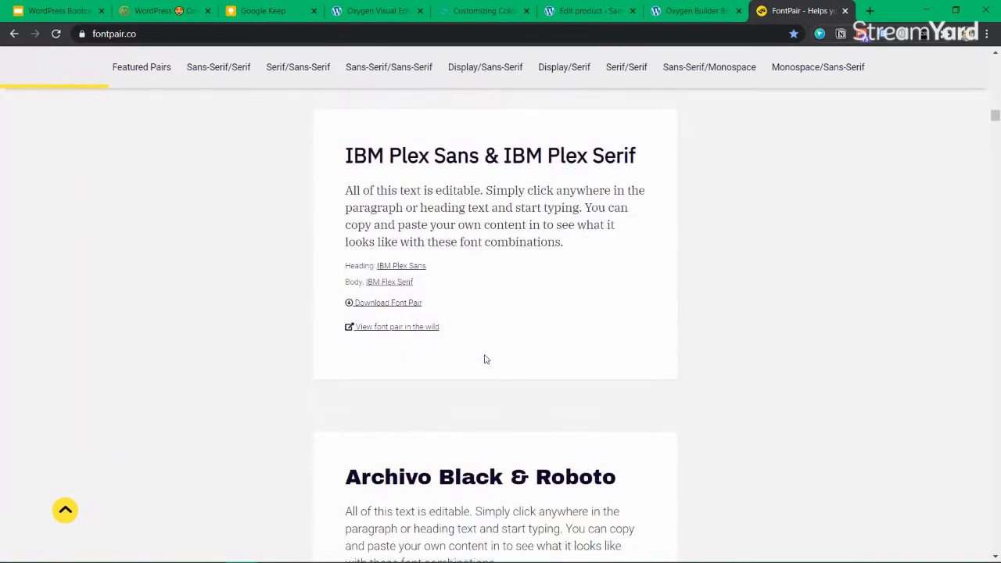
scroll(484, 359, down, 1)
scroll(444, 409, down, 6)
scroll(445, 409, down, 9)
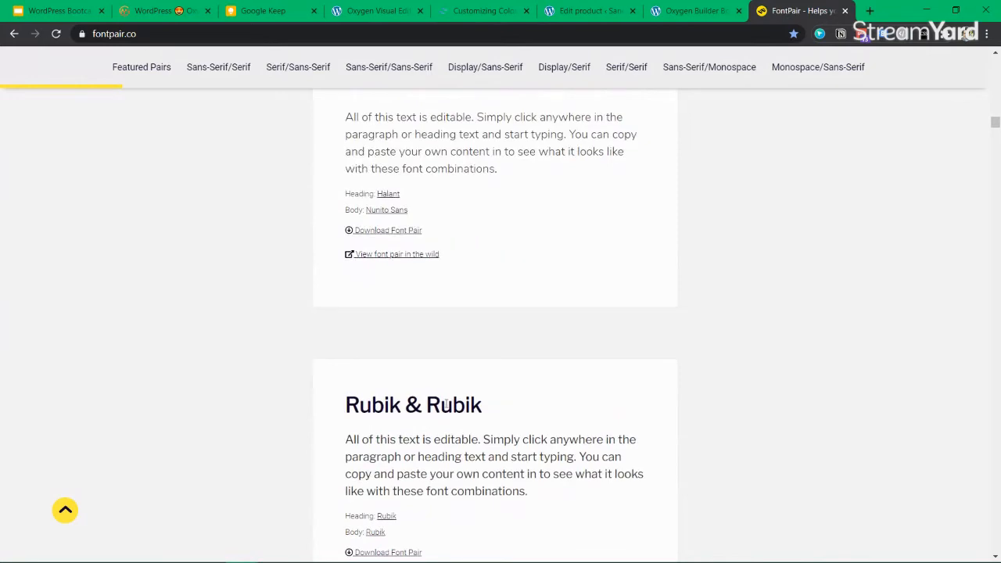
scroll(446, 403, down, 7)
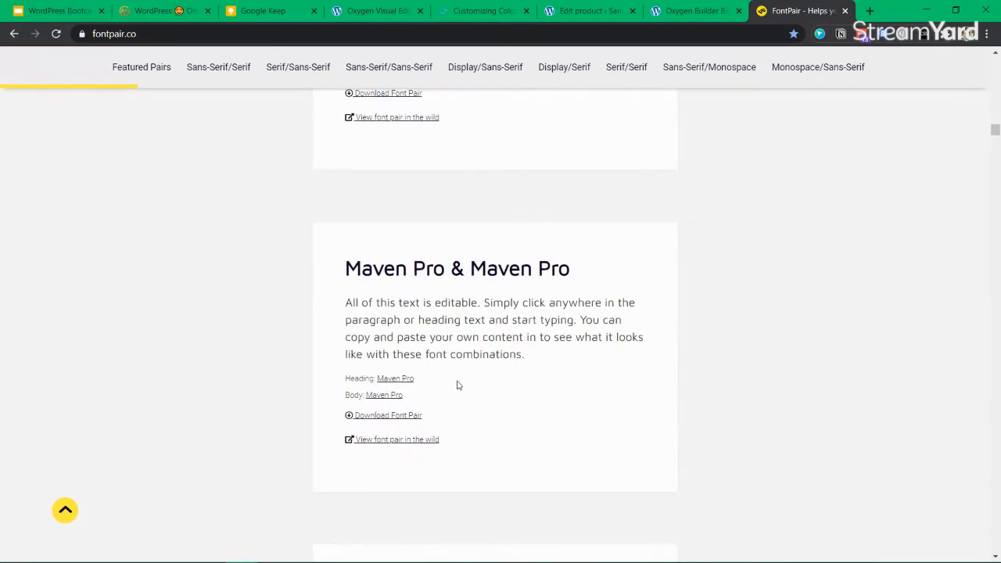
scroll(415, 315, up, 15)
scroll(427, 321, up, 11)
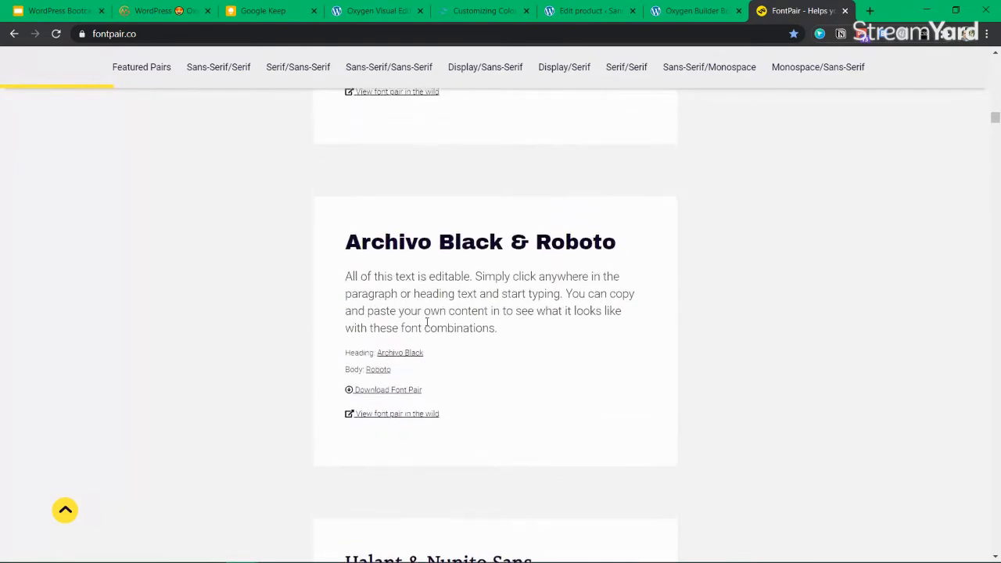
scroll(427, 327, up, 4)
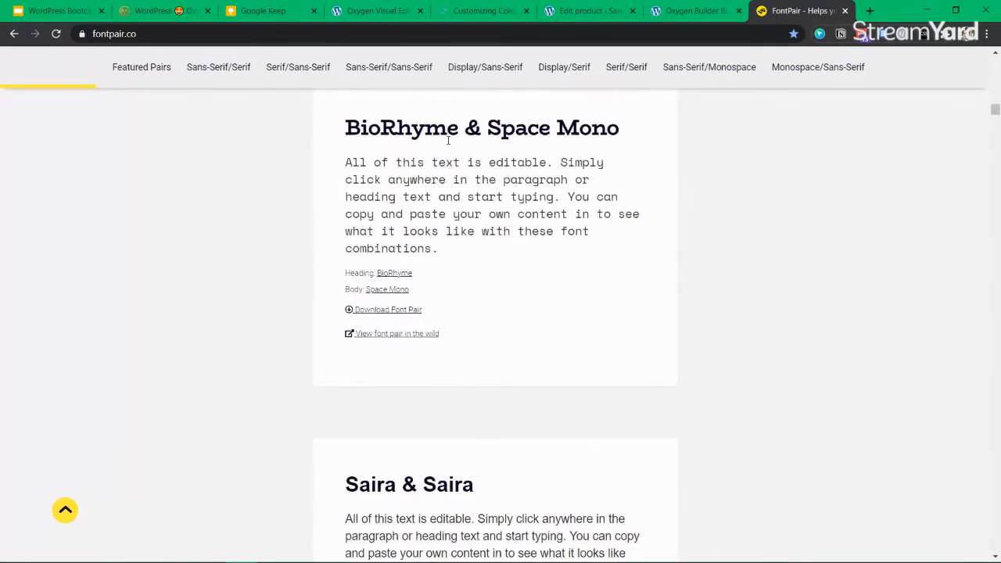
click(689, 11)
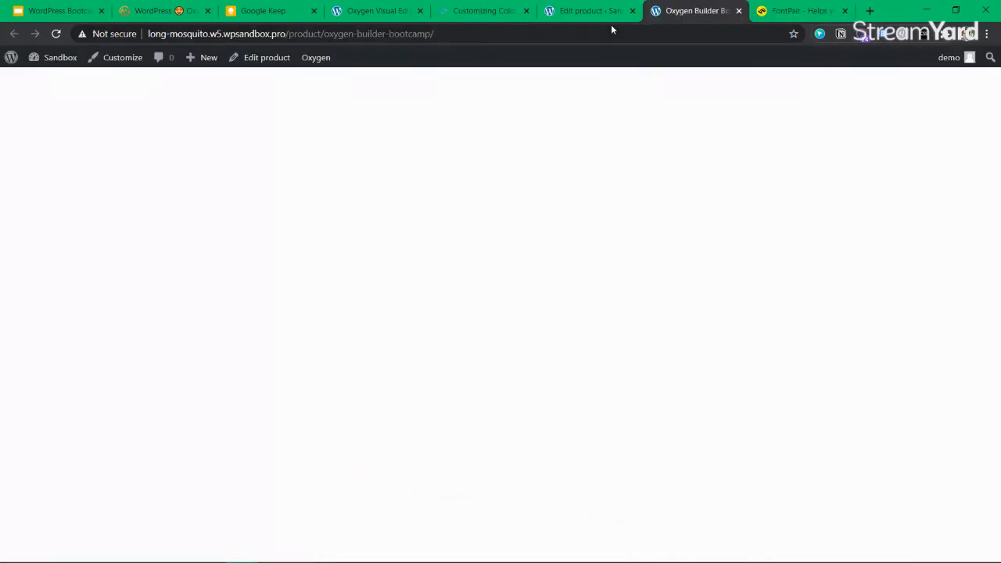
Back in the Oxygen editor, leave Global Colors and go from All Settings into Global Styles
key(ctrl+shift+Tab)
key(ctrl+shift+Tab)
key(ctrl+shift+Tab)
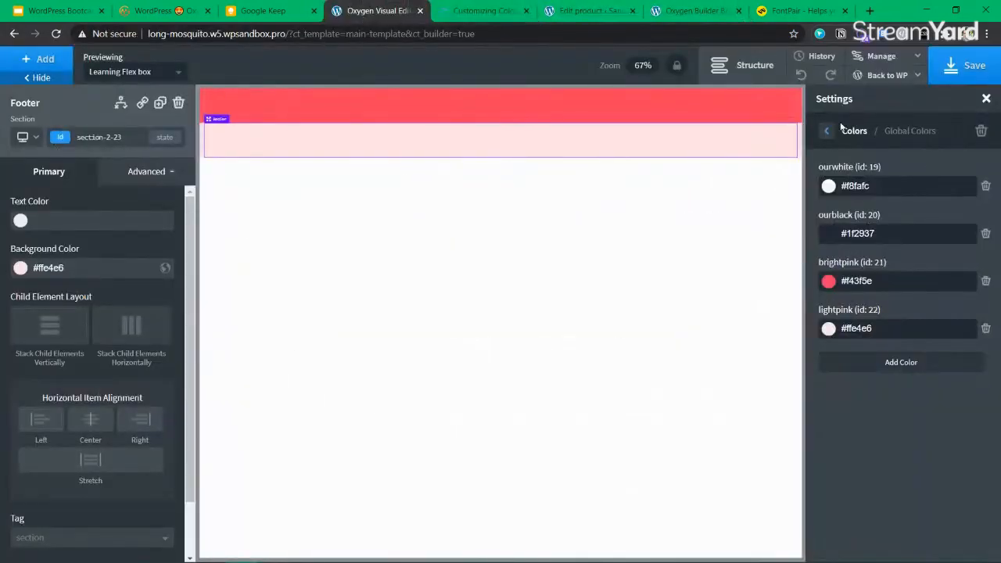
click(827, 131)
click(827, 130)
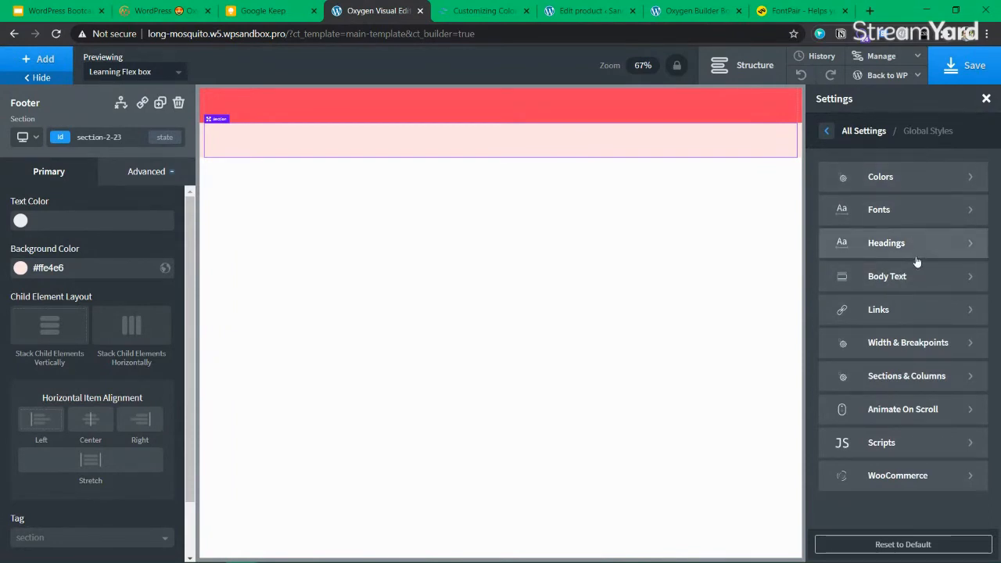
click(826, 131)
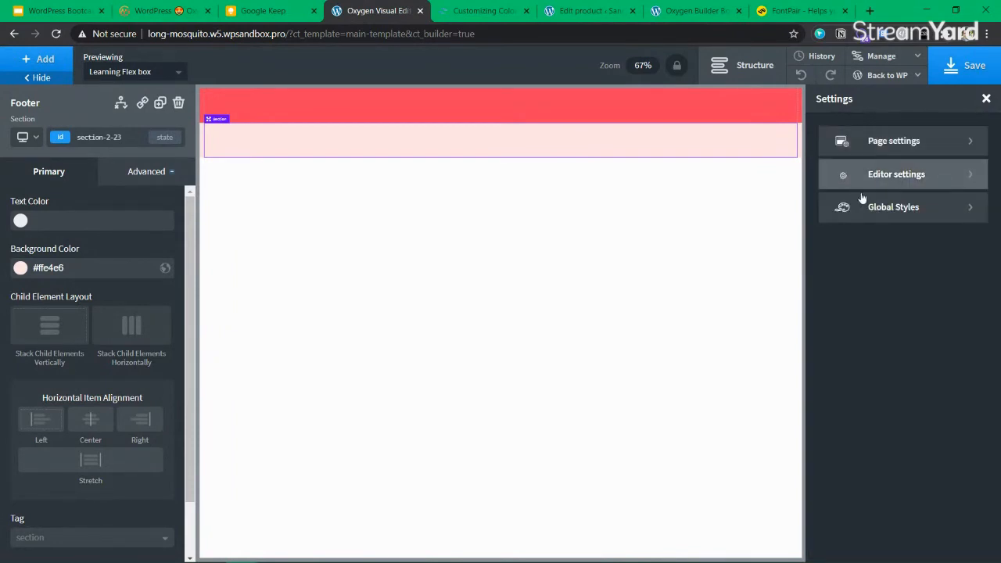
click(935, 142)
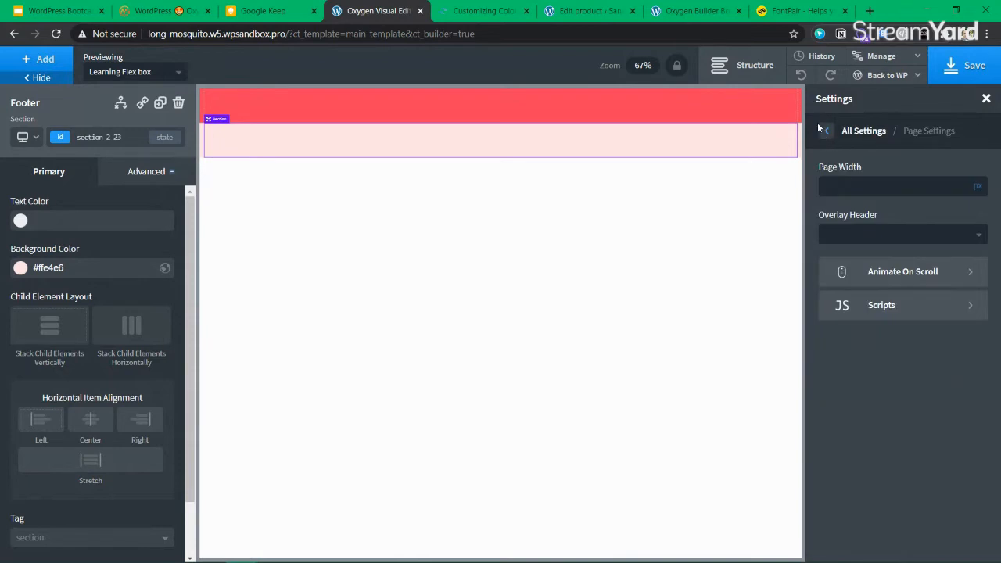
click(820, 130)
click(919, 207)
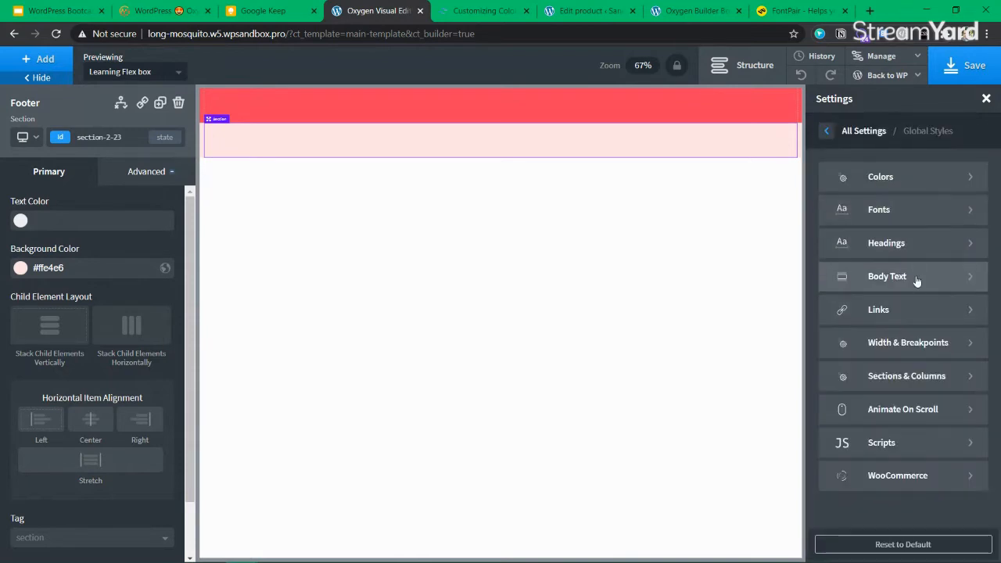
Check the Headings and Body Text styles, then open Fonts showing Source Sans Pro and Open Sans
click(921, 250)
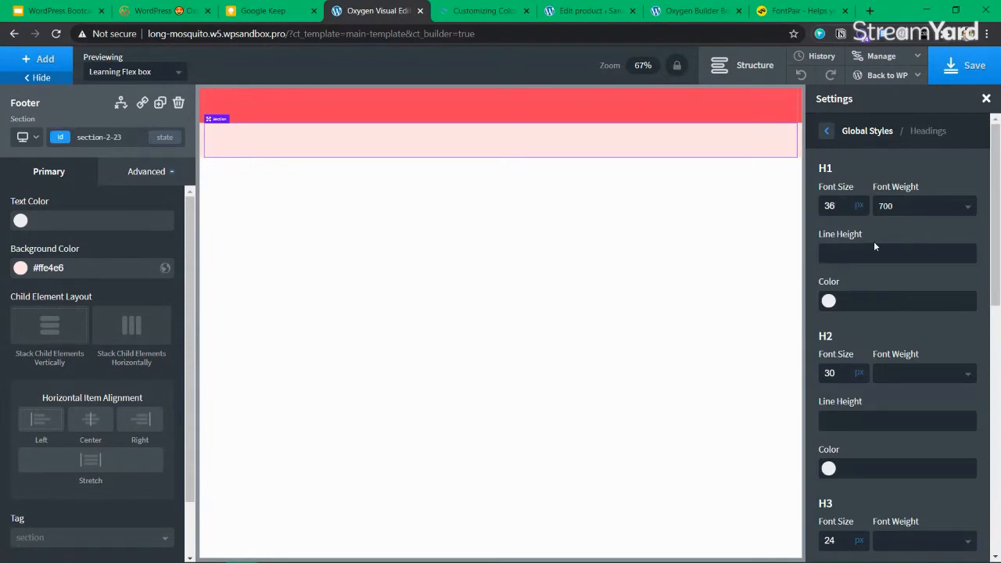
click(888, 254)
scroll(901, 310, down, 5)
scroll(901, 310, up, 5)
click(827, 130)
click(908, 275)
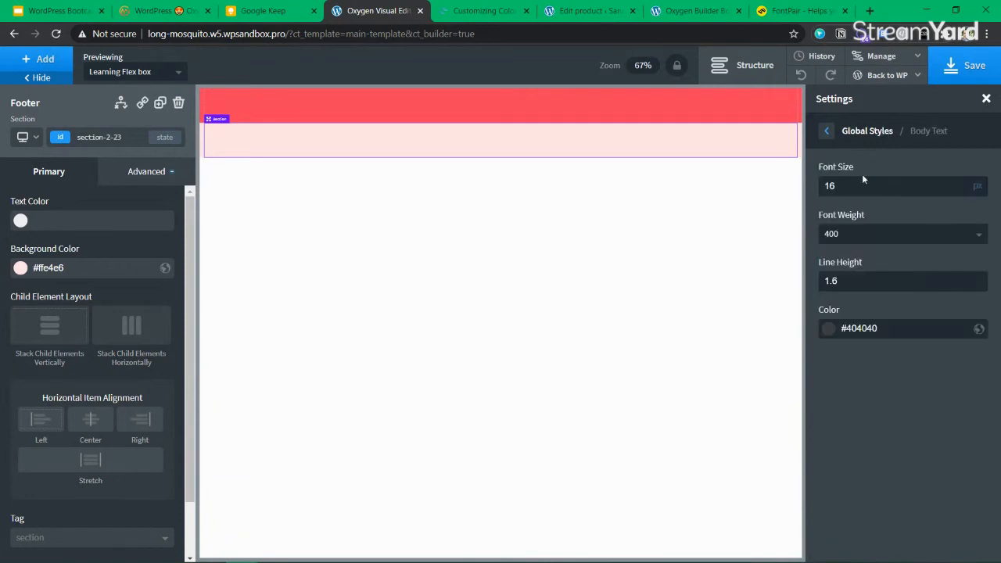
click(831, 132)
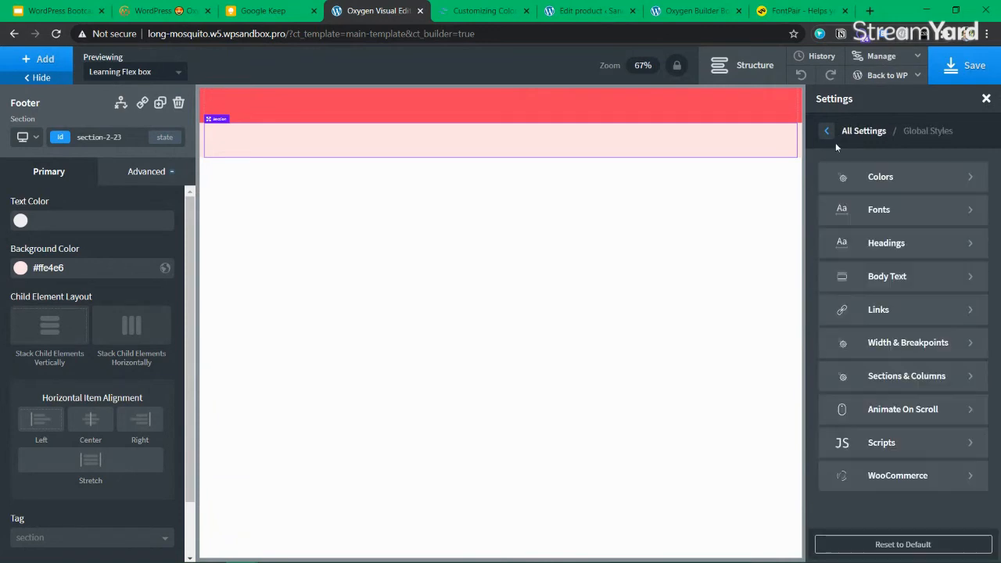
click(897, 211)
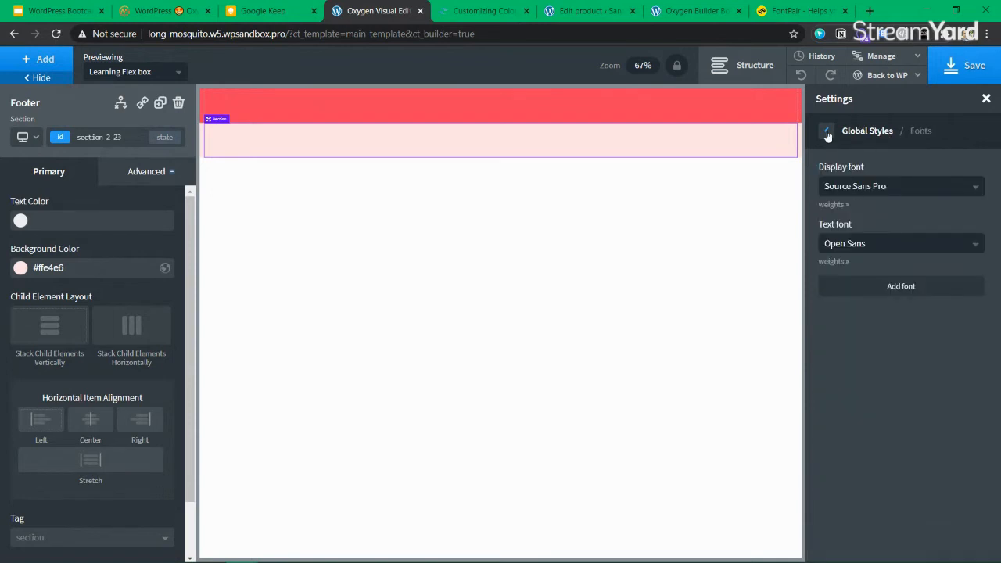
Set the global display font to BioRhyme, with the FontPair page placed beside the editor
click(827, 133)
click(884, 210)
click(934, 194)
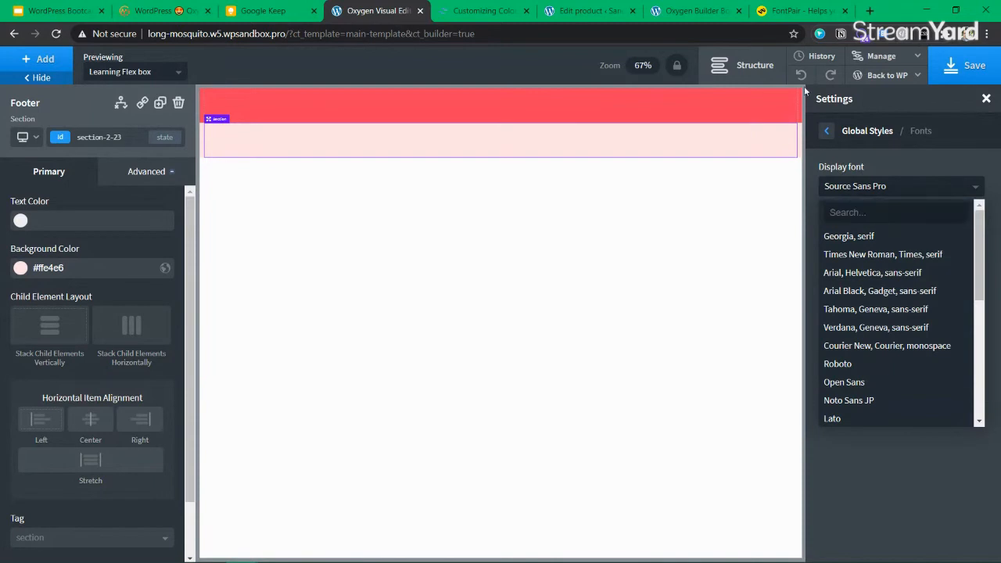
drag(806, 17, 462, 17)
click(387, 15)
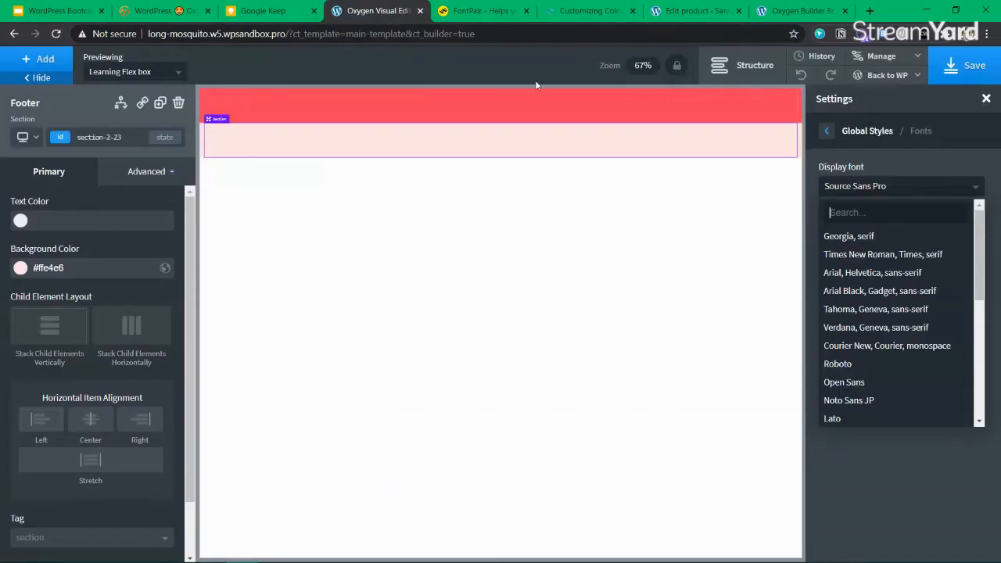
text(Bio)
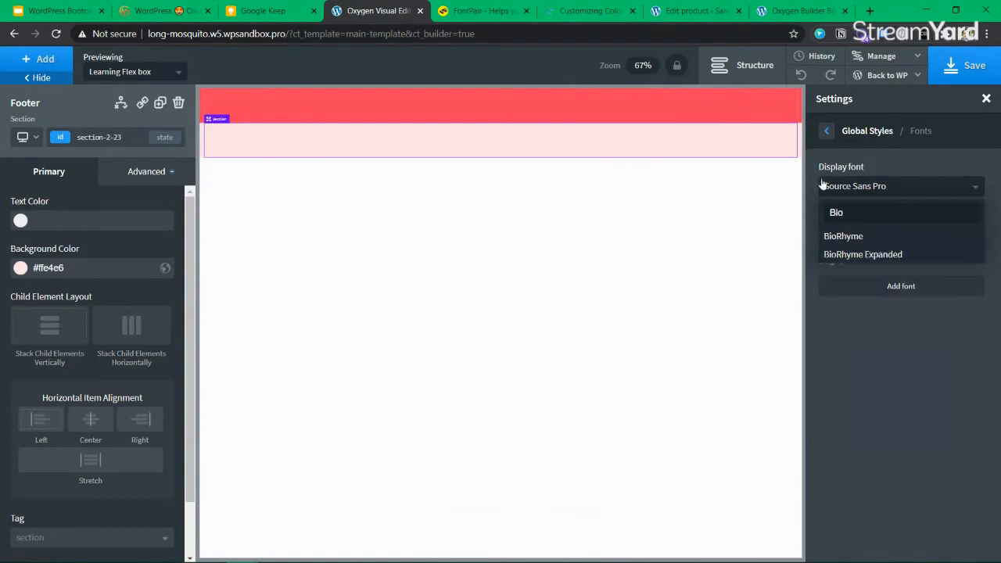
click(875, 238)
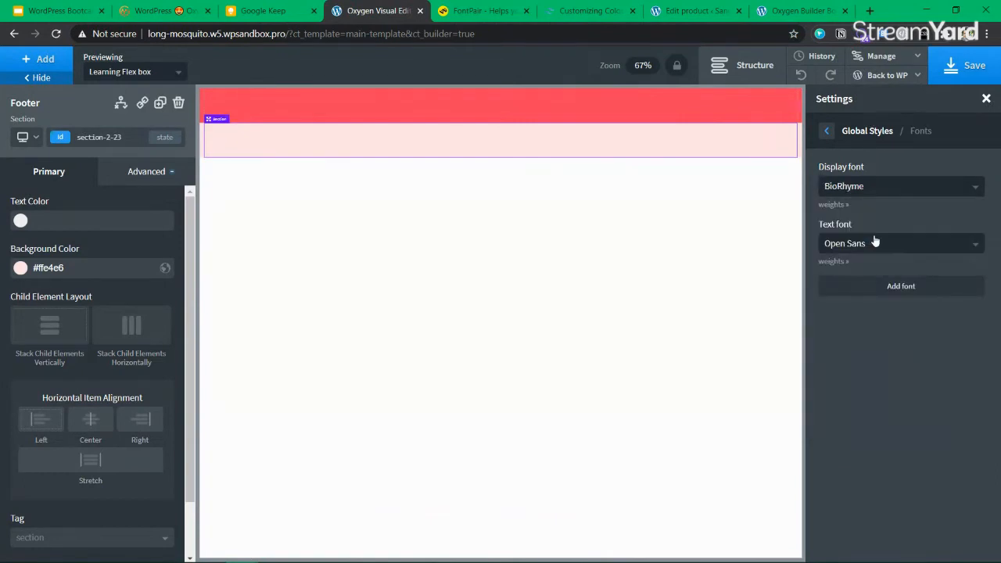
Check the FontPair suggestions, then set the global text font to Maven Pro
click(485, 10)
scroll(448, 319, down, 6)
scroll(448, 317, down, 8)
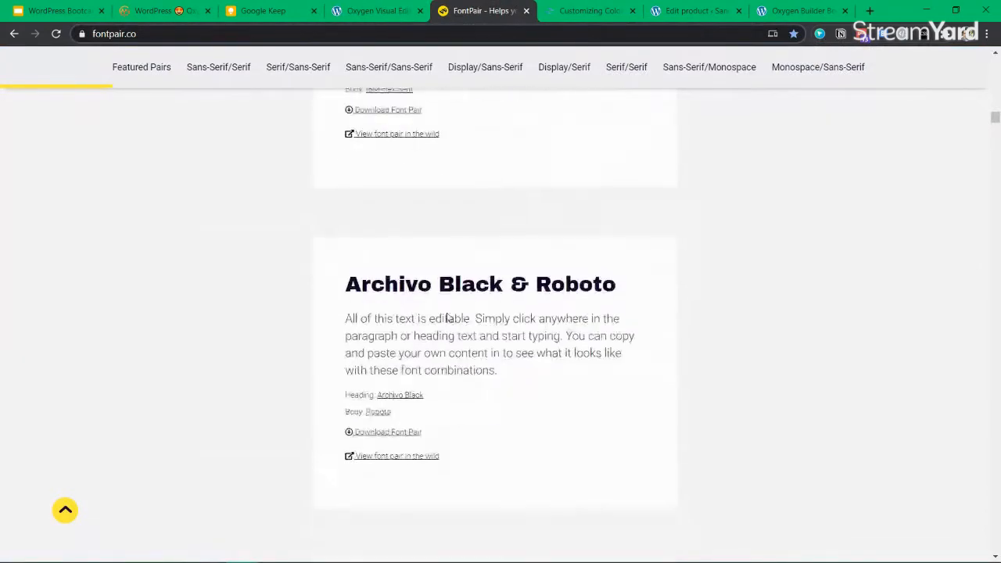
scroll(448, 311, down, 9)
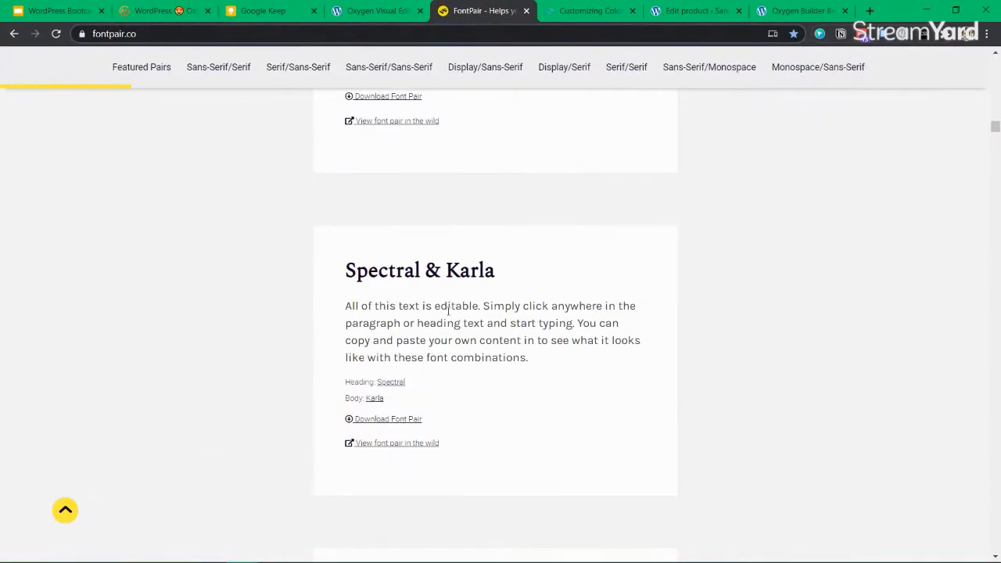
scroll(448, 312, down, 3)
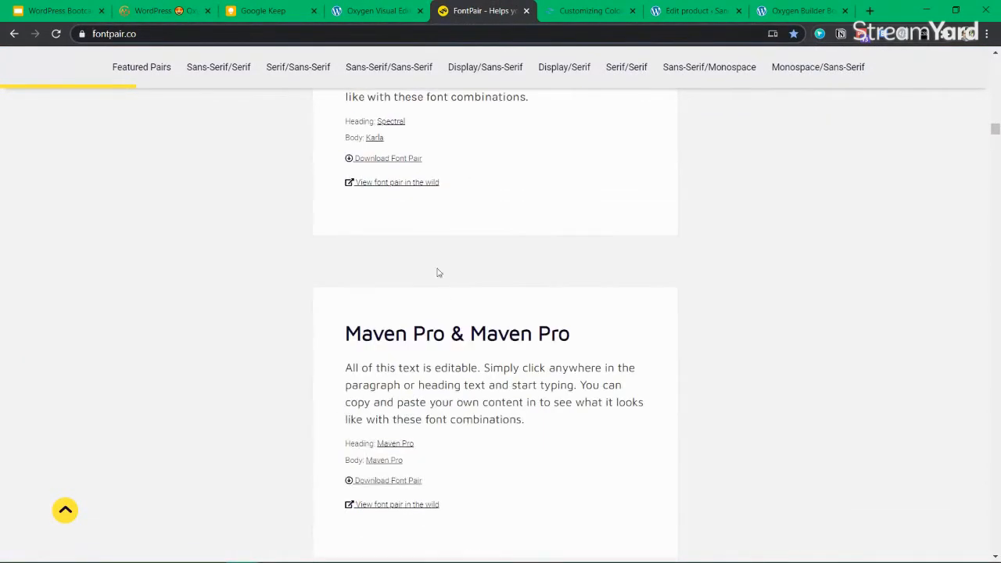
click(387, 13)
click(892, 245)
text(Maven)
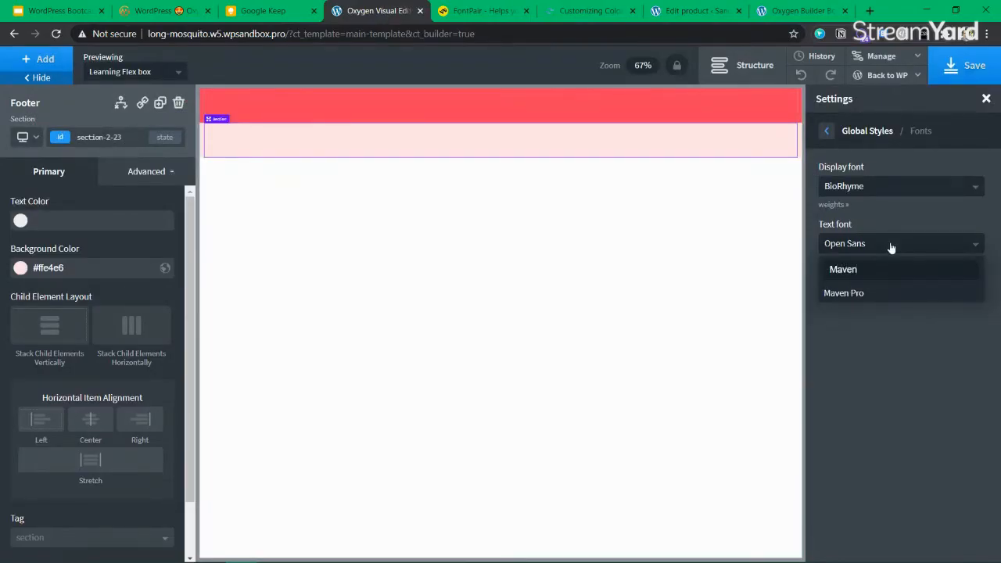
click(890, 293)
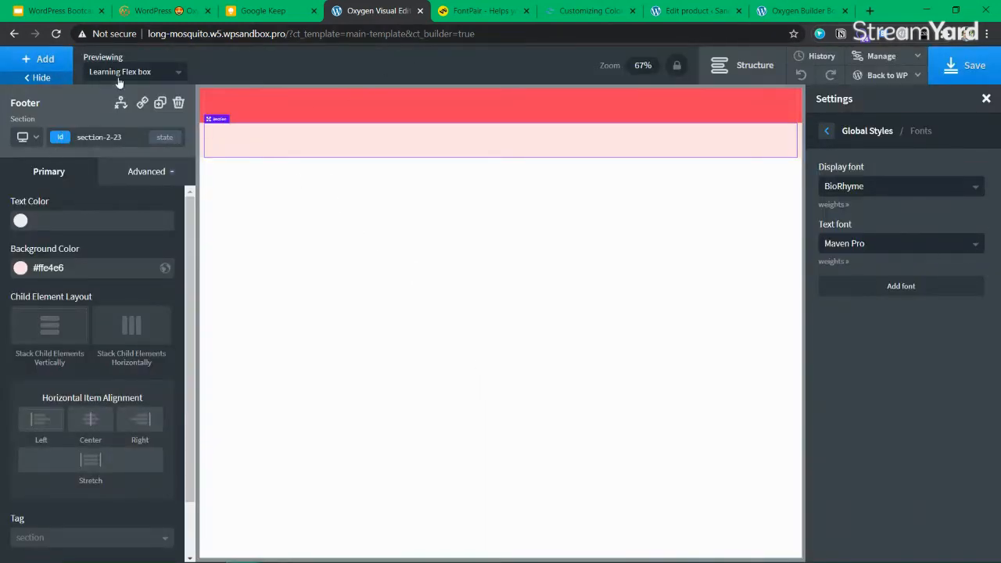
click(759, 71)
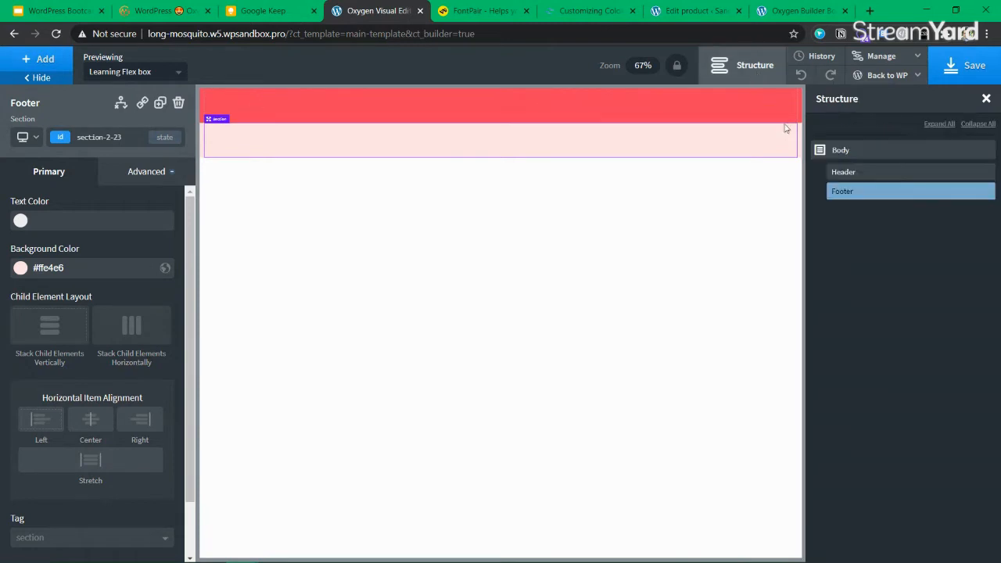
Add a Heading element inside the red Header section
click(874, 172)
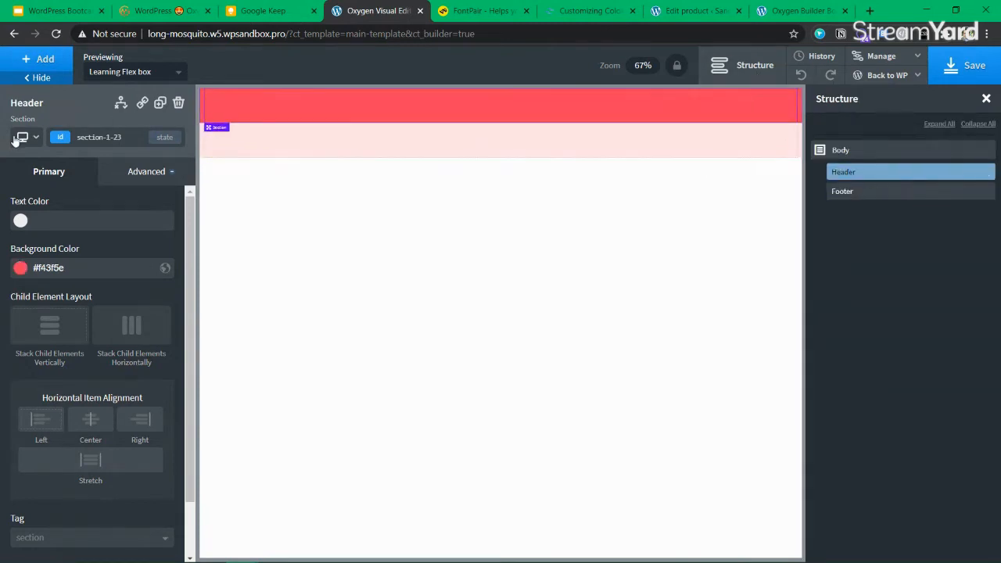
click(37, 60)
click(72, 105)
text(headin)
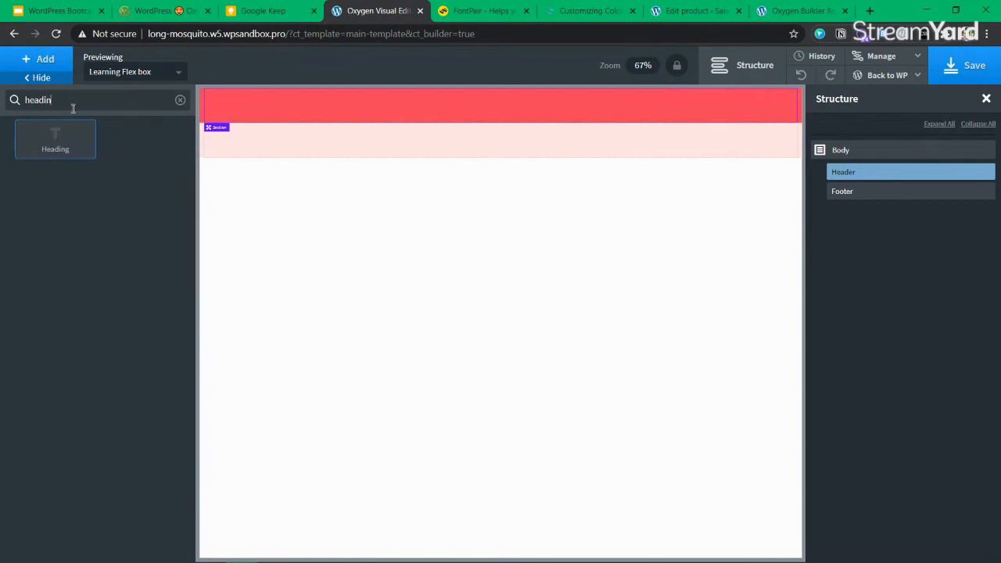
click(68, 149)
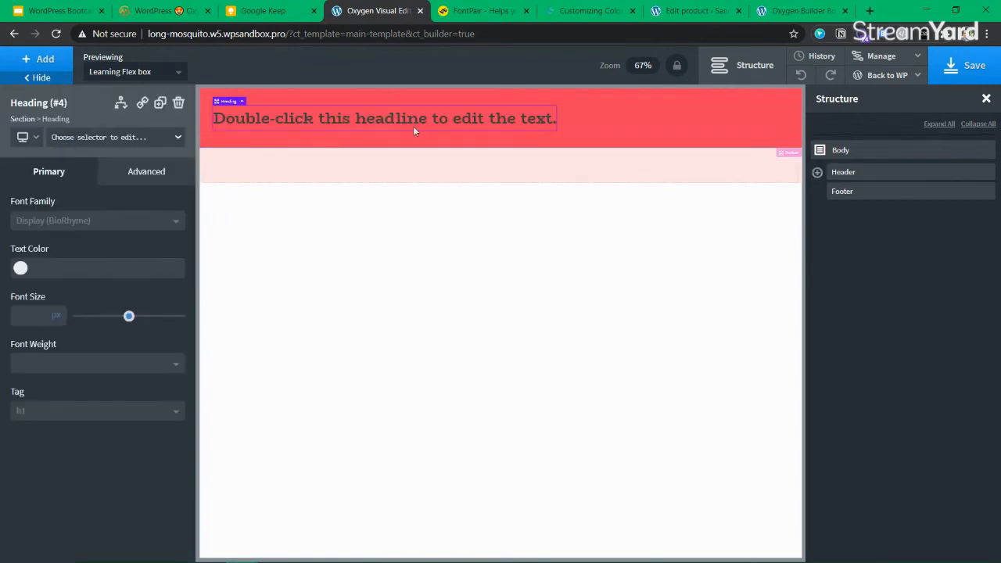
Make the global body text colour white (#ffffff), then bring up the H1 heading colour
click(882, 57)
click(865, 74)
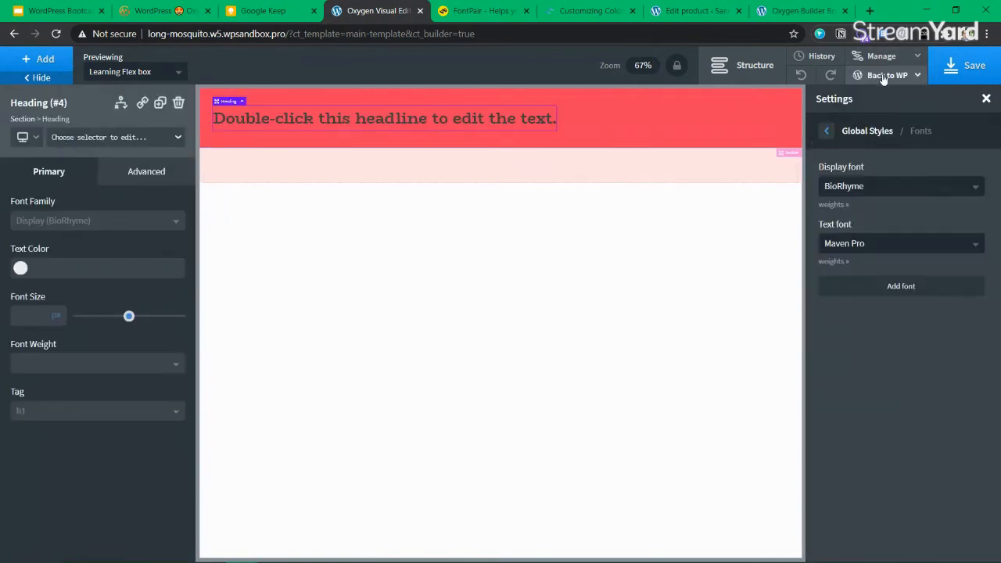
click(826, 135)
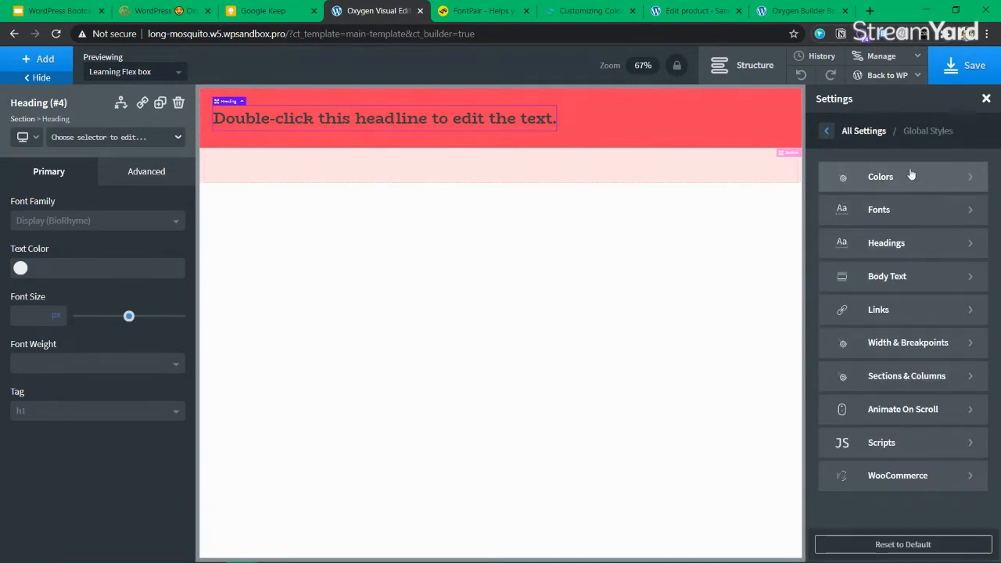
click(921, 277)
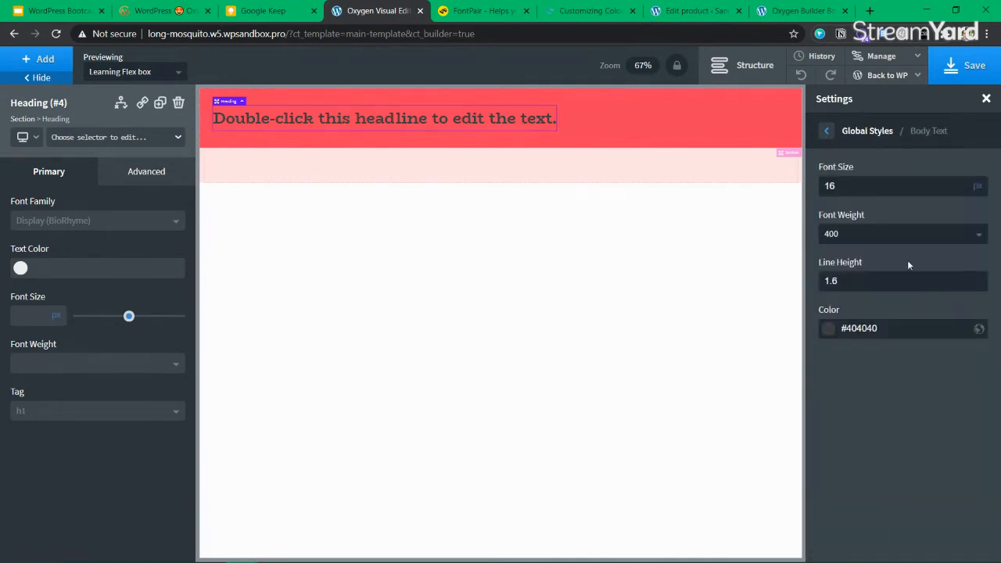
click(829, 328)
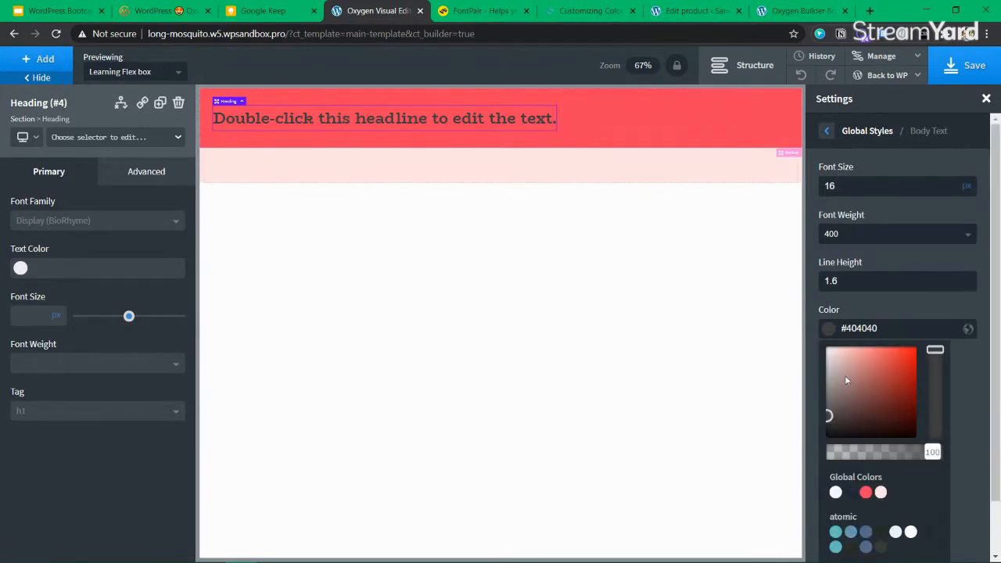
drag(846, 367, 815, 326)
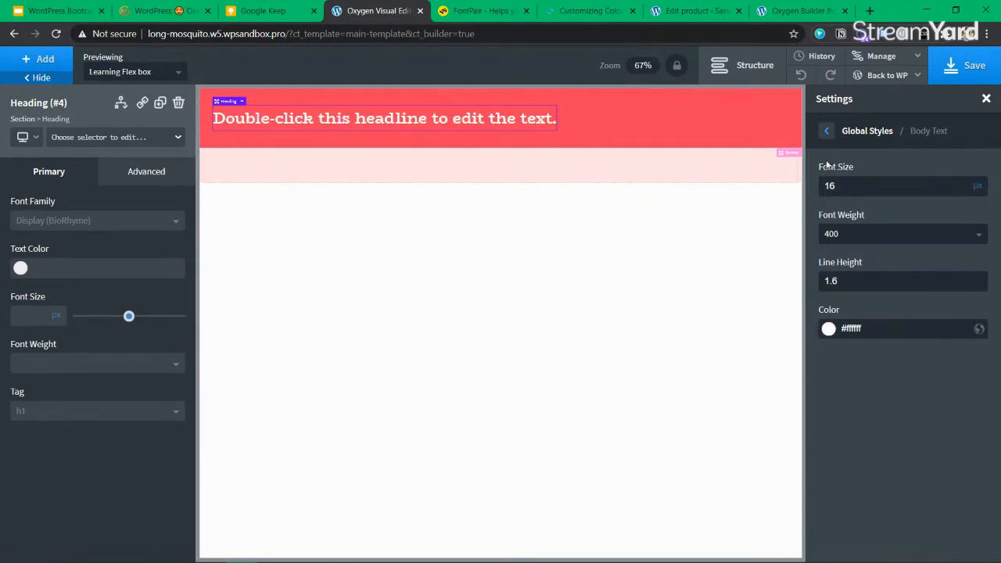
click(827, 131)
click(909, 243)
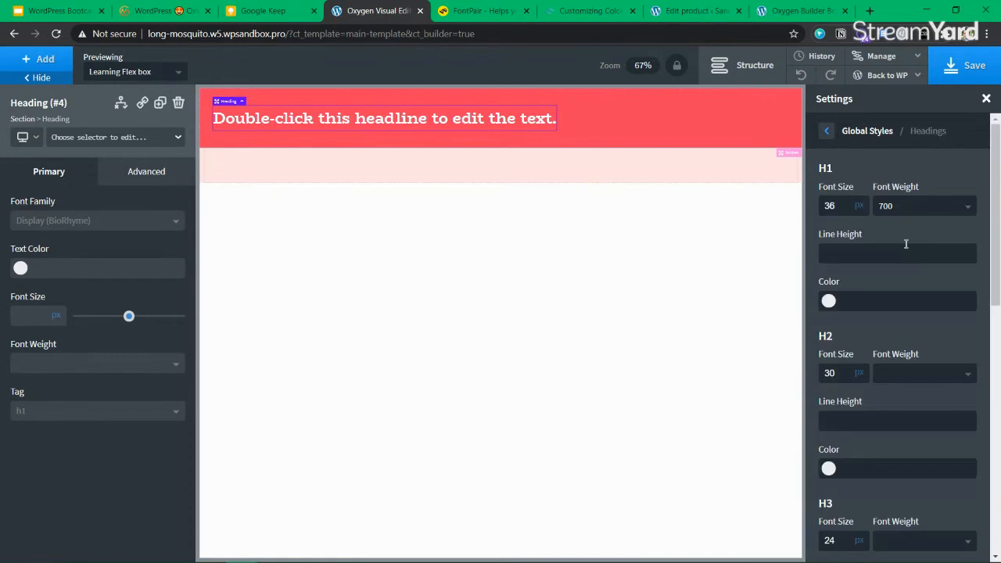
click(828, 301)
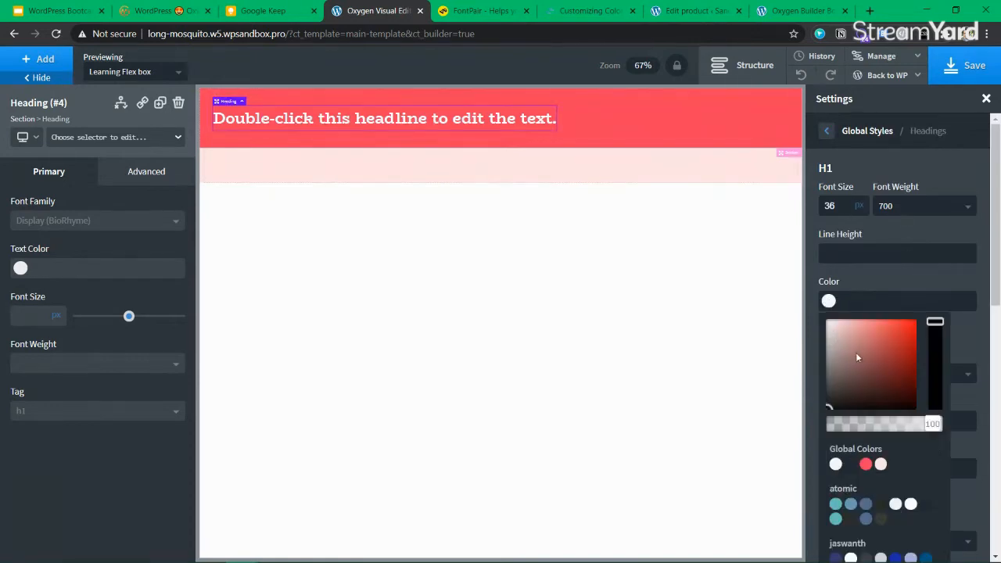
Change the header headline text to 'WP Learning'
double_click(355, 120)
key(BackSpace)
text(E-Commerce website)
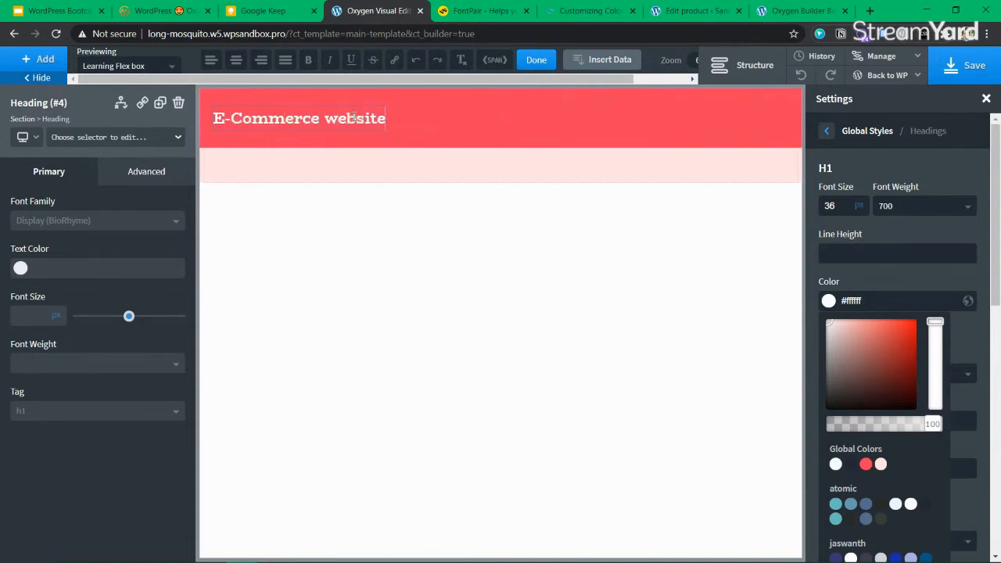
key(ctrl+a)
key(BackSpace)
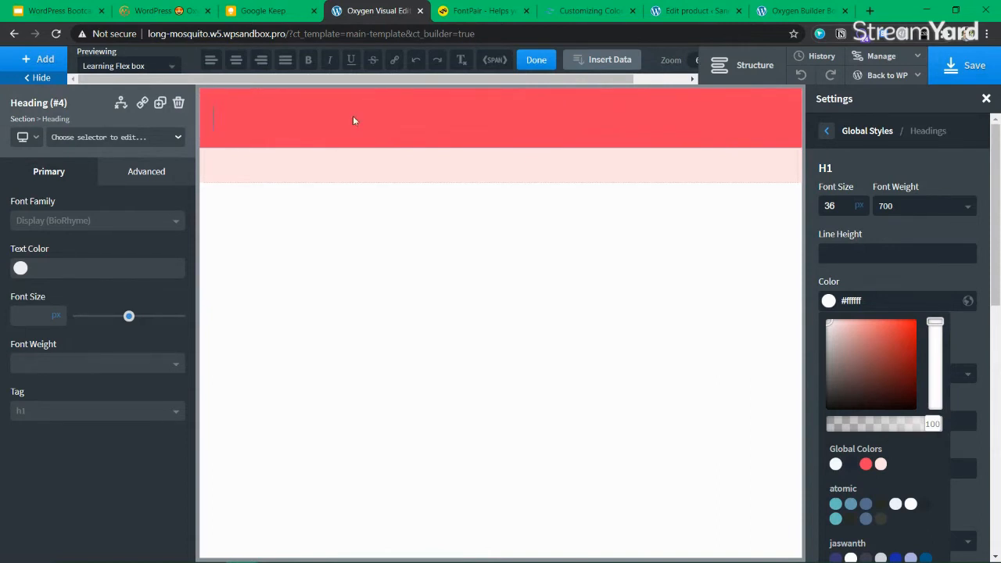
text(w)
key(BackSpace)
text(Wp Learning)
click(242, 119)
key(BackSpace)
text(P)
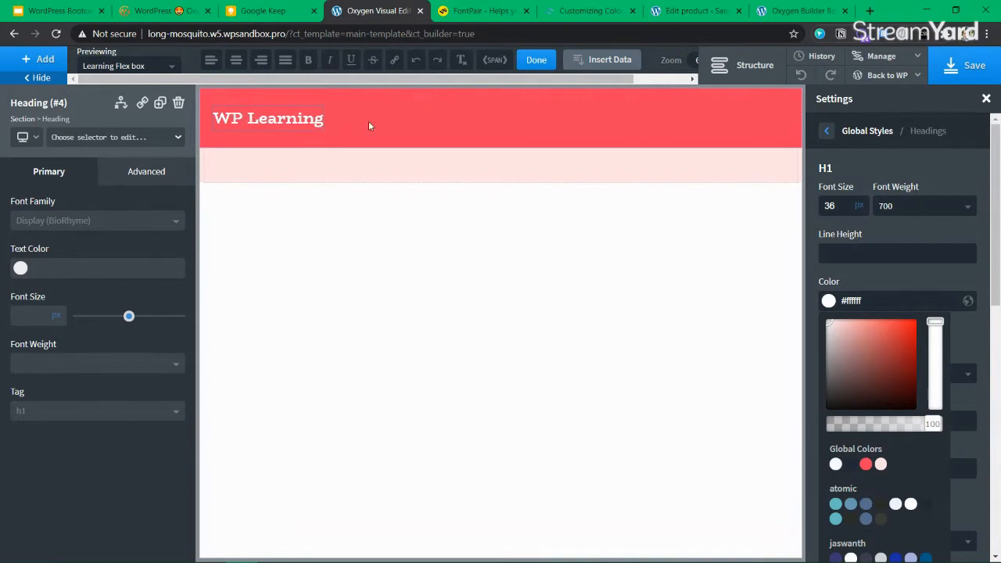
Select the Header section and expand its node in the Structure tree
click(437, 126)
click(274, 125)
click(294, 166)
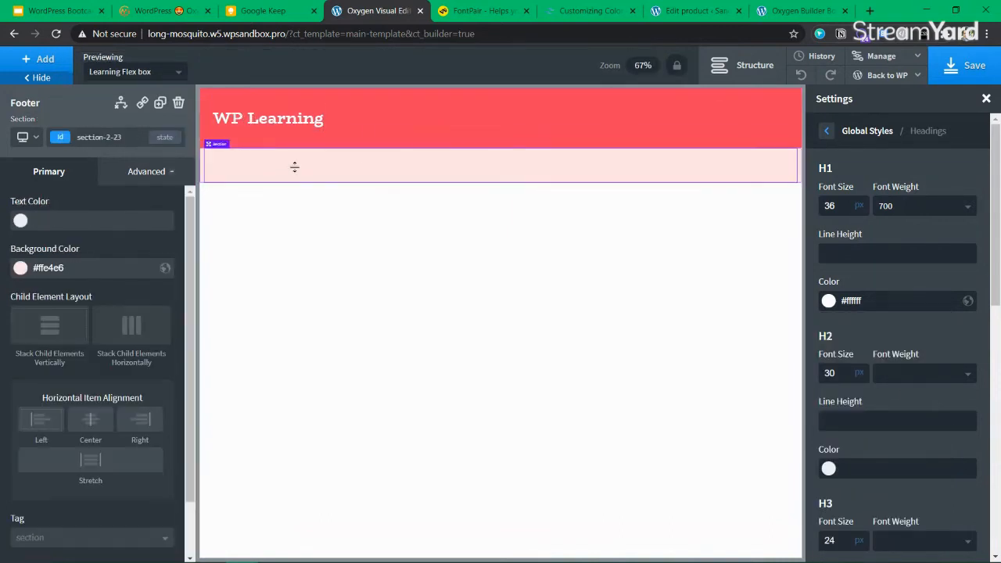
click(271, 117)
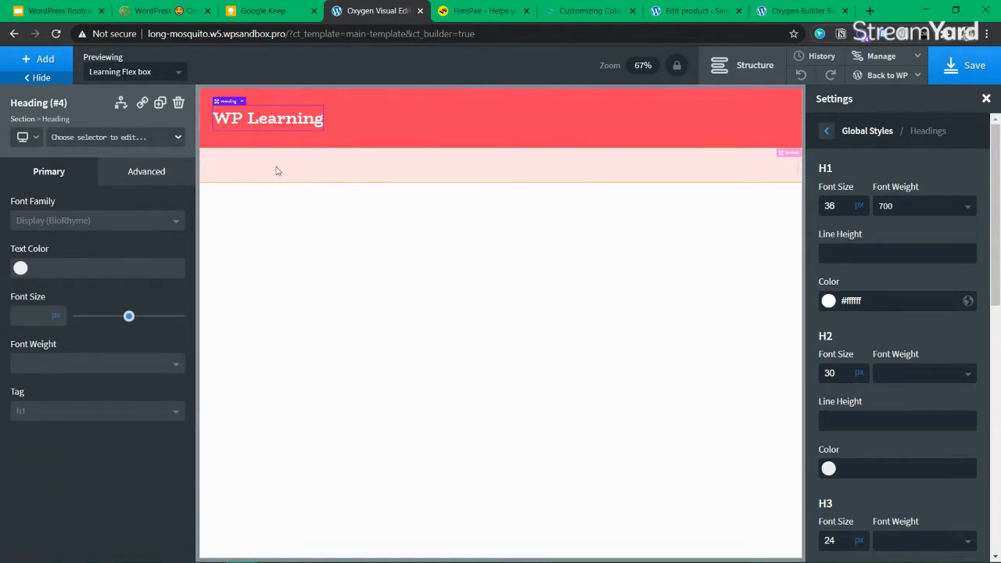
click(673, 119)
click(749, 77)
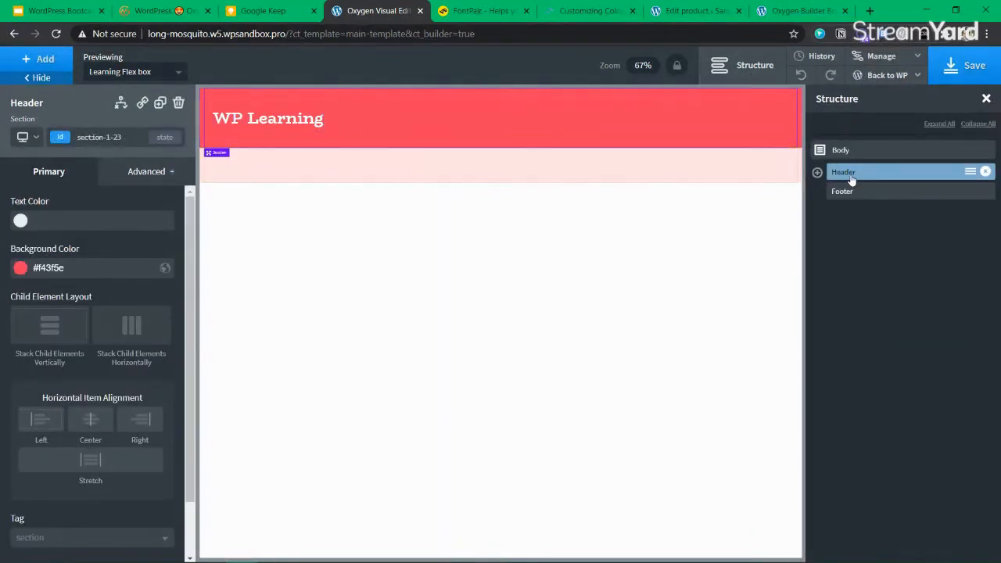
click(817, 172)
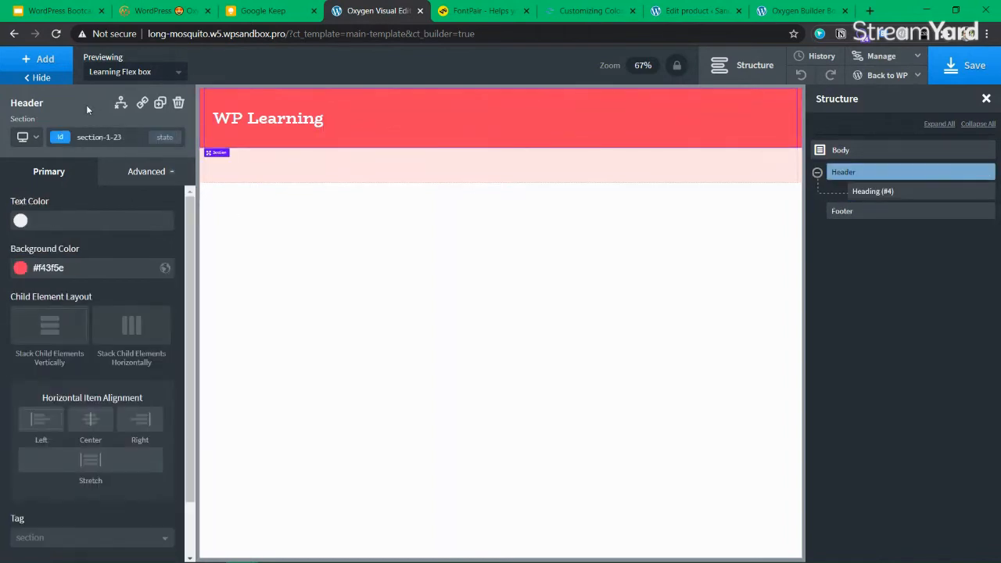
Delete the old red Header section from the Structure tree
click(47, 61)
mouse_move(850, 179)
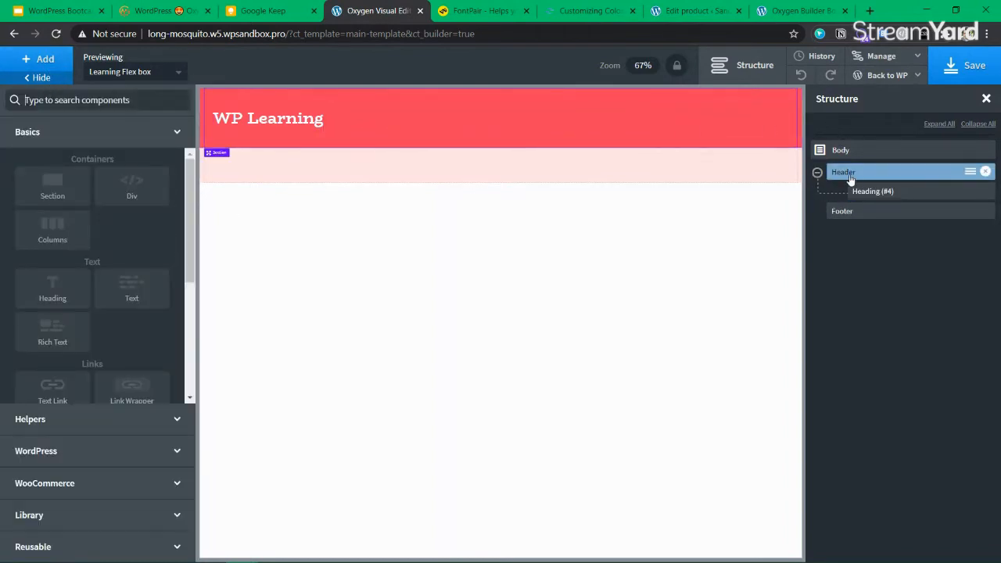
click(986, 172)
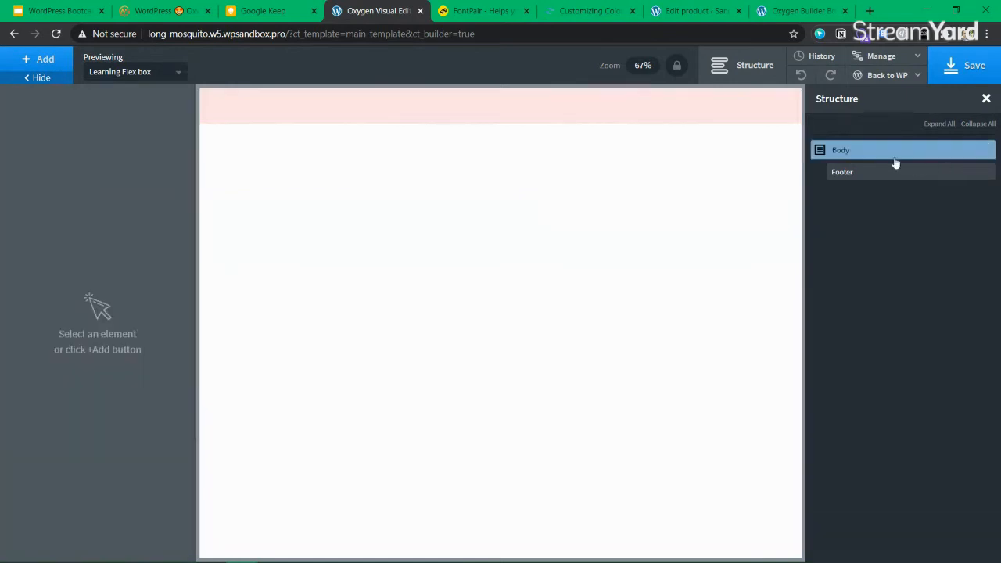
Add a Header Builder, move it above the Footer, and select it
click(44, 60)
text(HEADER)
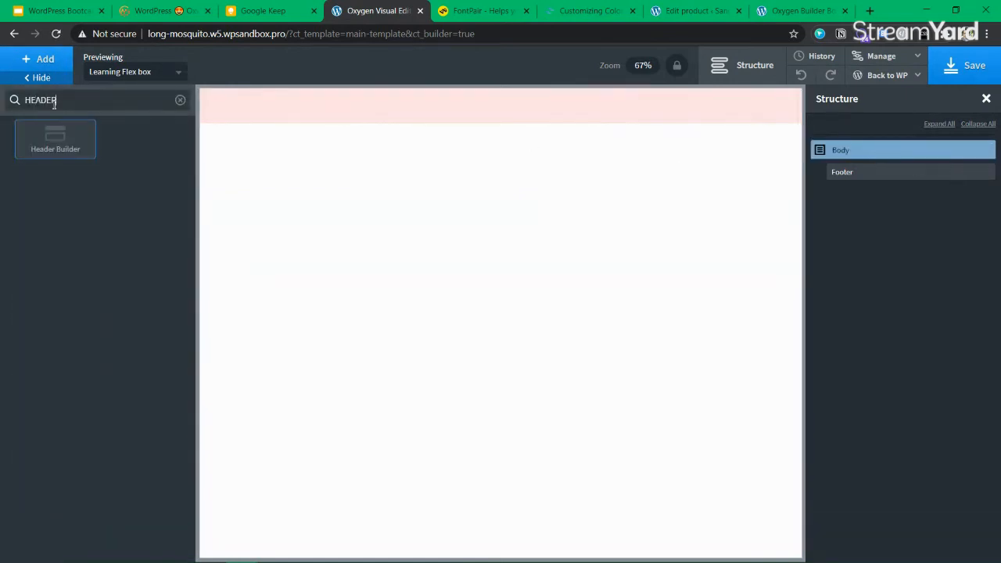
click(55, 138)
click(817, 191)
drag(842, 189, 870, 169)
click(838, 191)
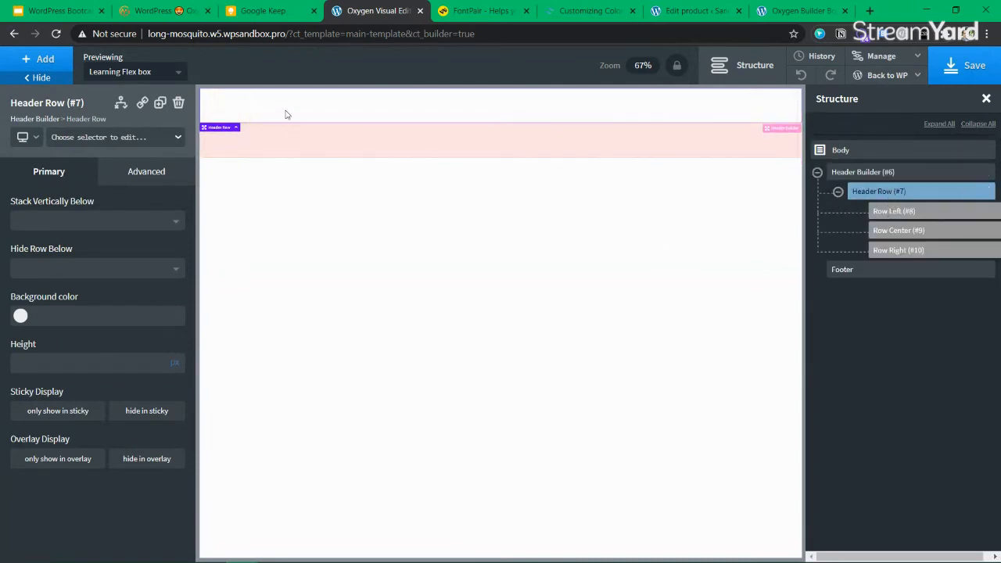
click(838, 174)
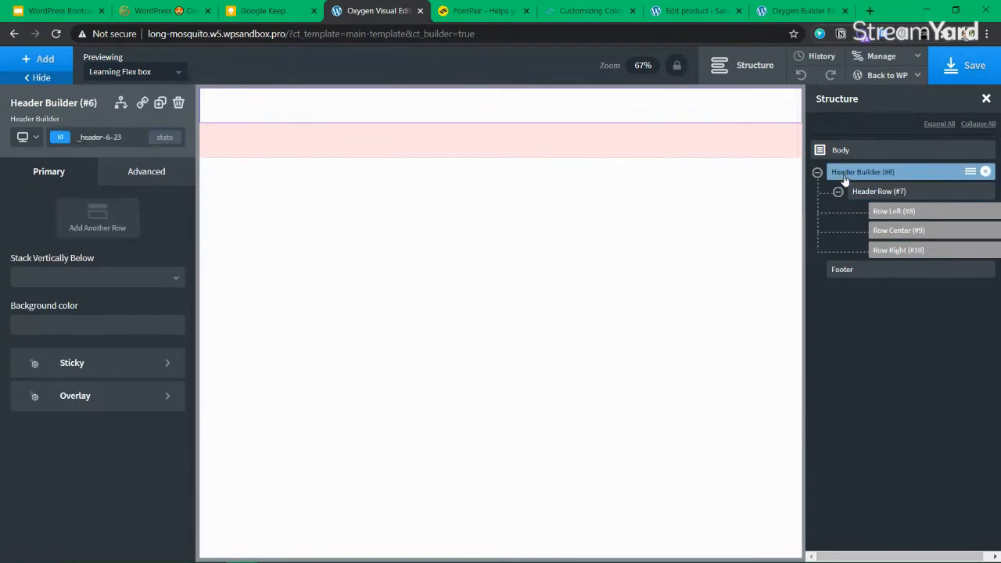
click(19, 325)
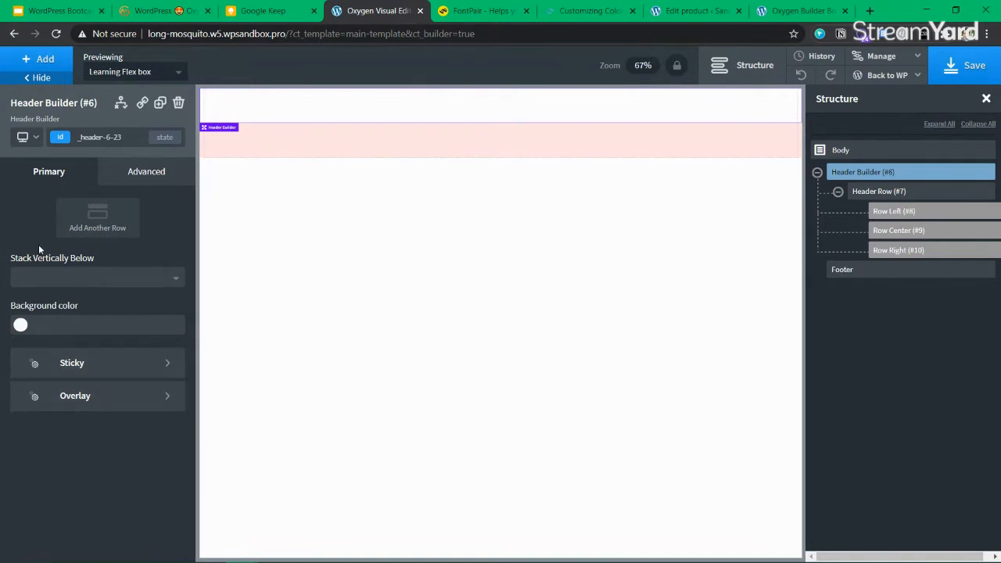
Apply the global brightpink swatch as the Header Builder's background colour
click(118, 279)
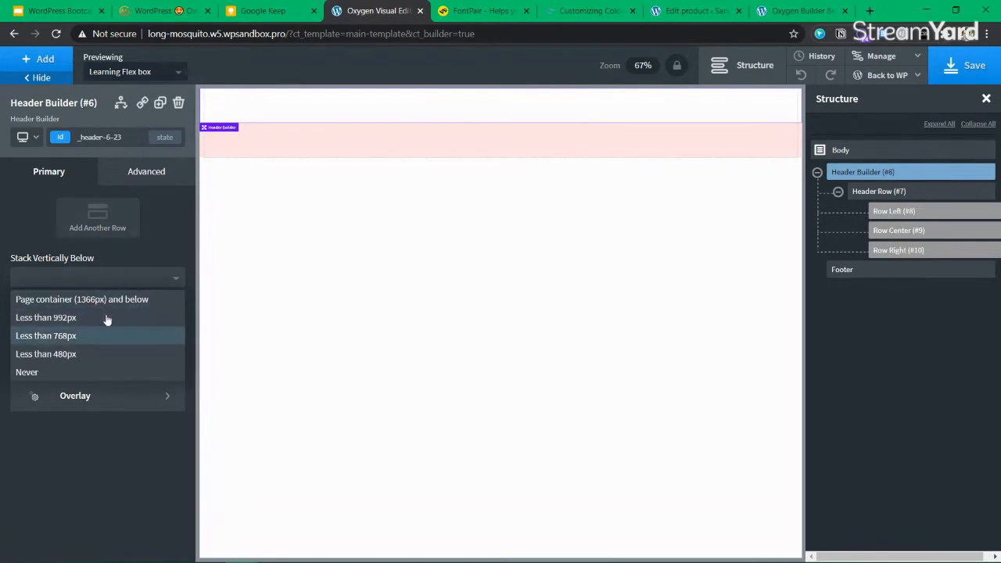
click(125, 280)
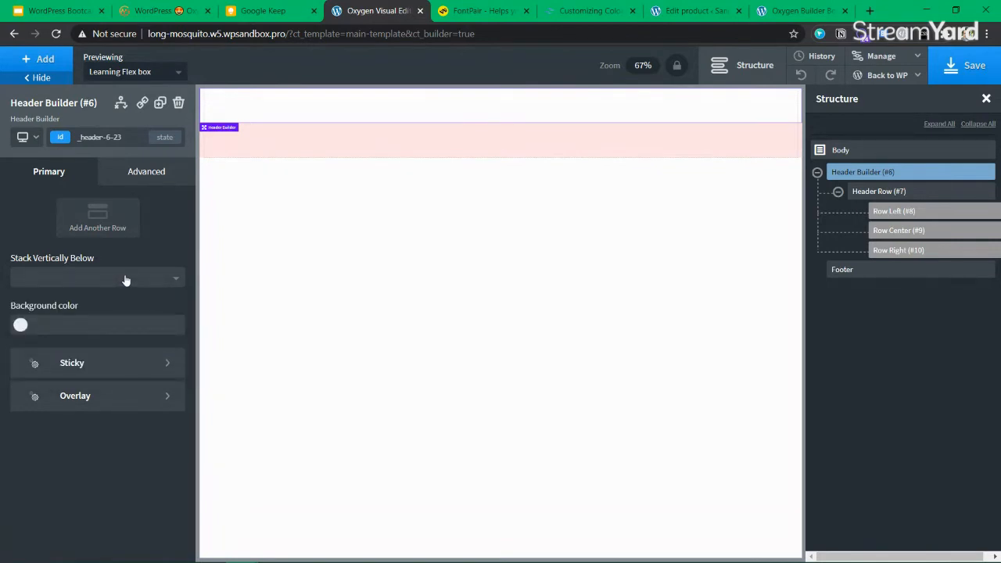
click(148, 172)
click(51, 174)
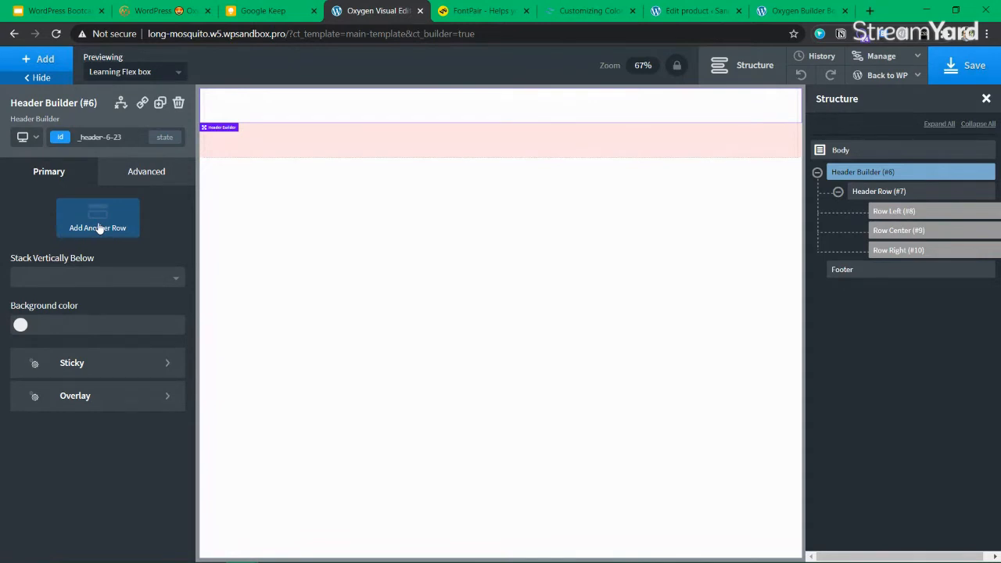
click(21, 324)
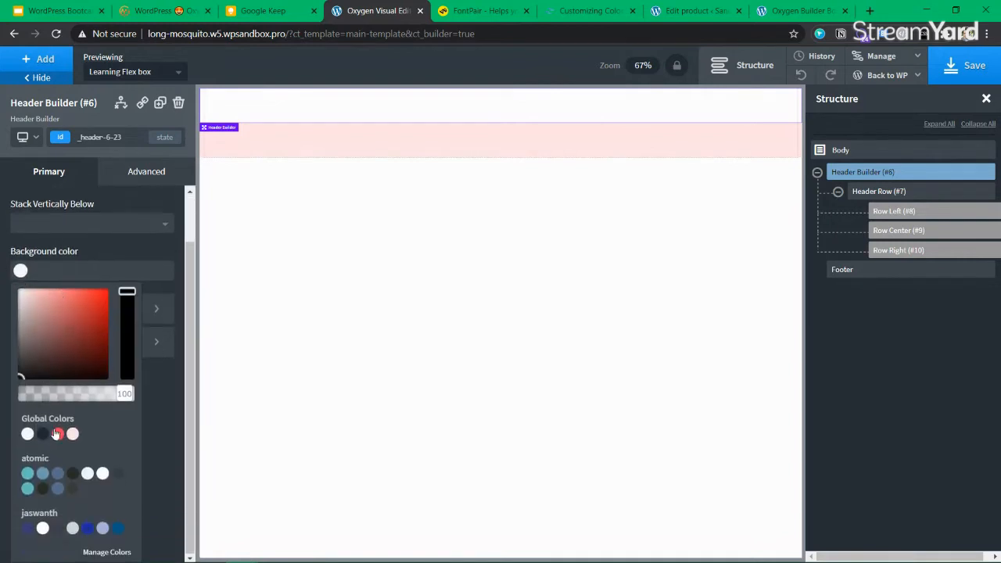
click(56, 435)
click(21, 273)
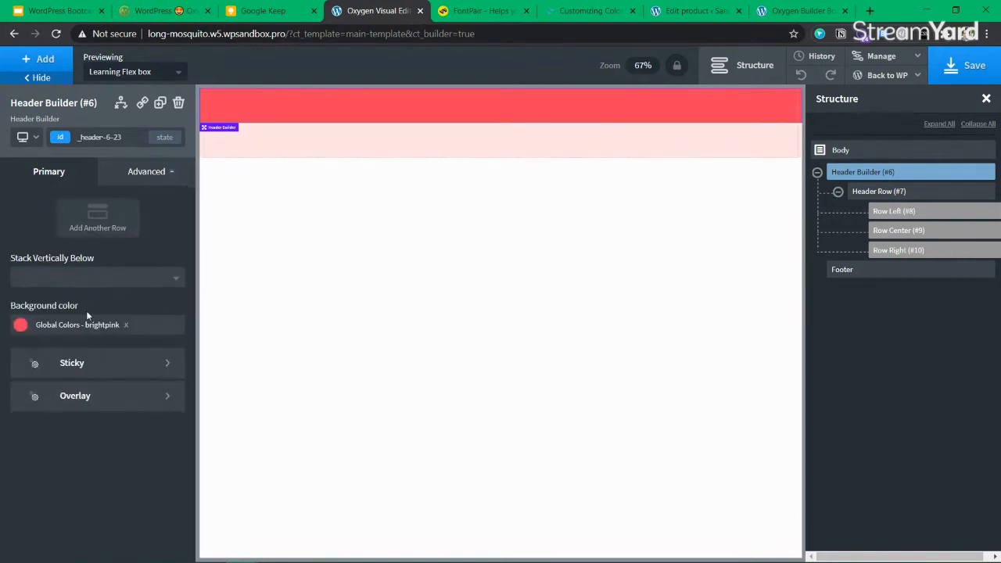
click(901, 193)
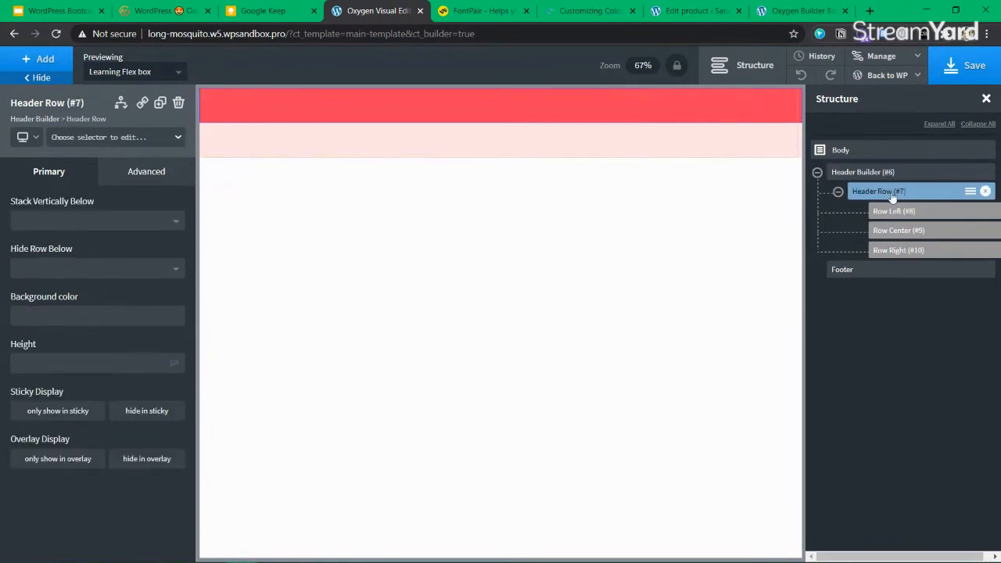
Add a Heading into the Header Row's left column
click(45, 59)
text(H)
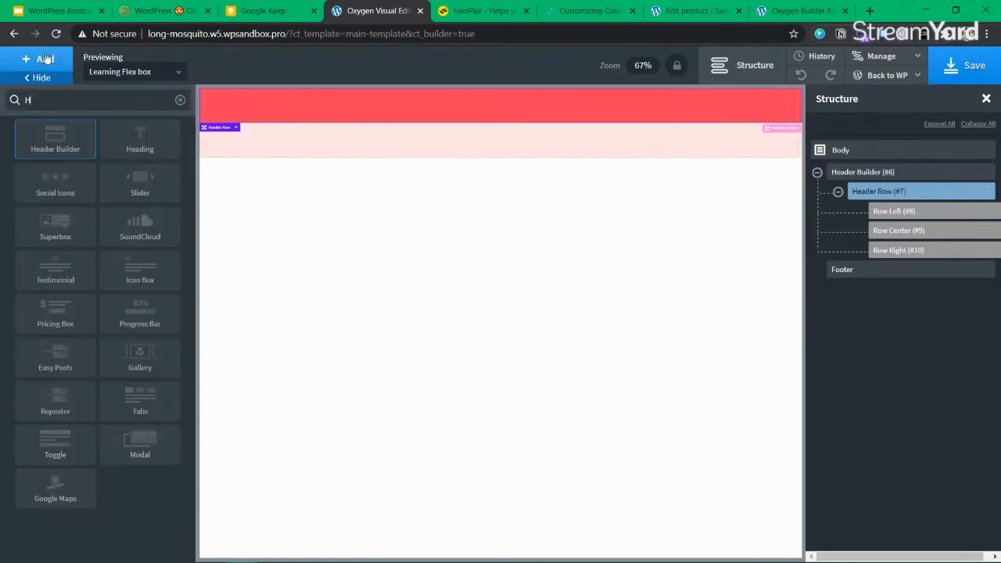
key(BackSpace)
text(HEADIN)
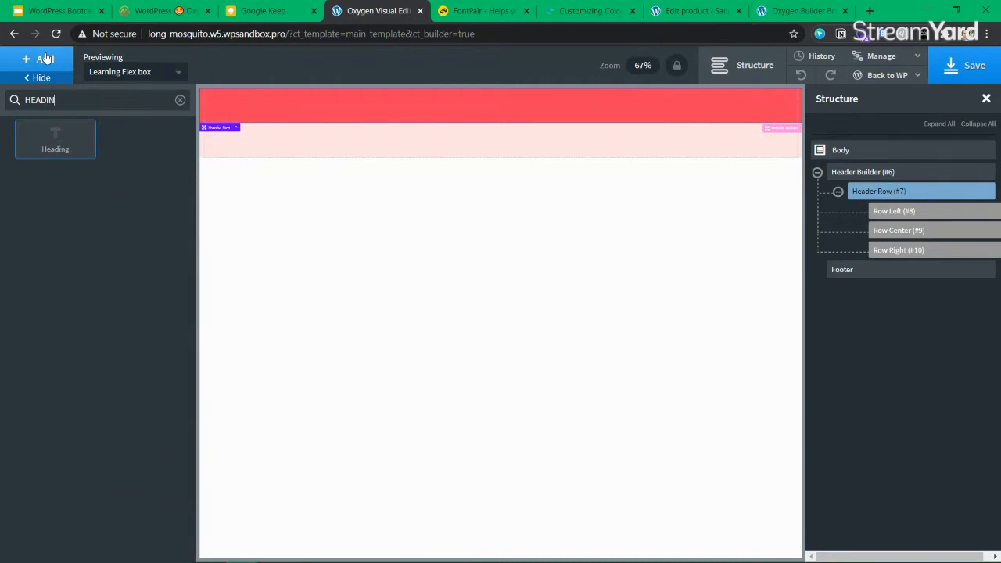
click(67, 139)
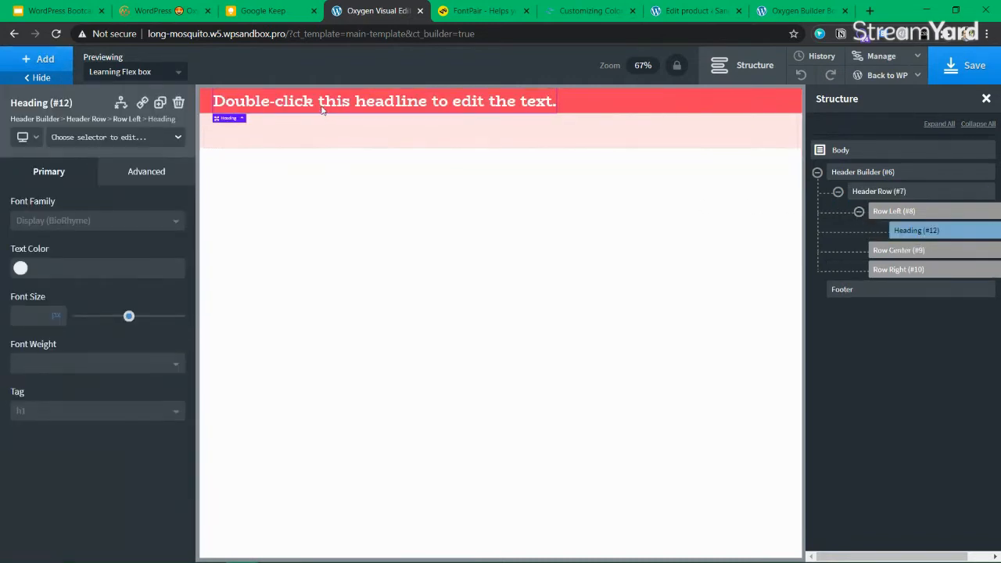
Change the new heading's text to 'Learn WP'
double_click(349, 97)
key(BackSpace)
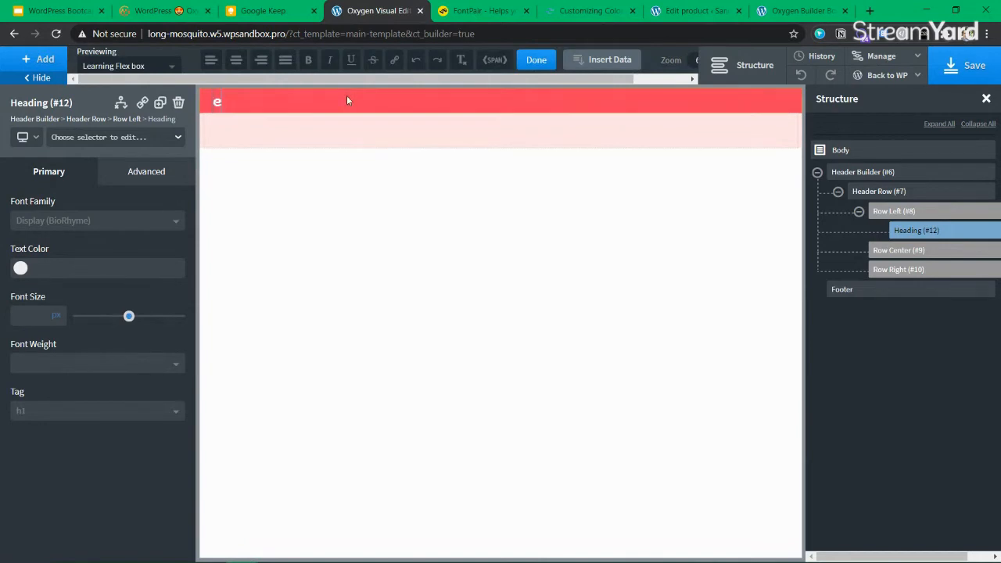
text(lEARN)
key(BackSpace)
key(BackSpace)
key(BackSpace)
key(BackSpace)
key(BackSpace)
text(Learn Wp)
key(BackSpace)
text(P)
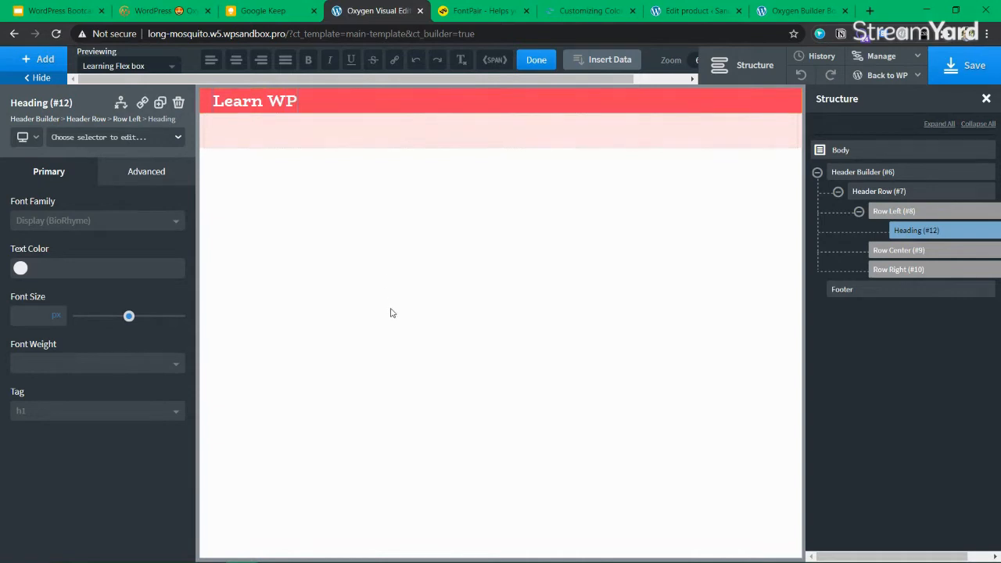
click(392, 313)
click(903, 218)
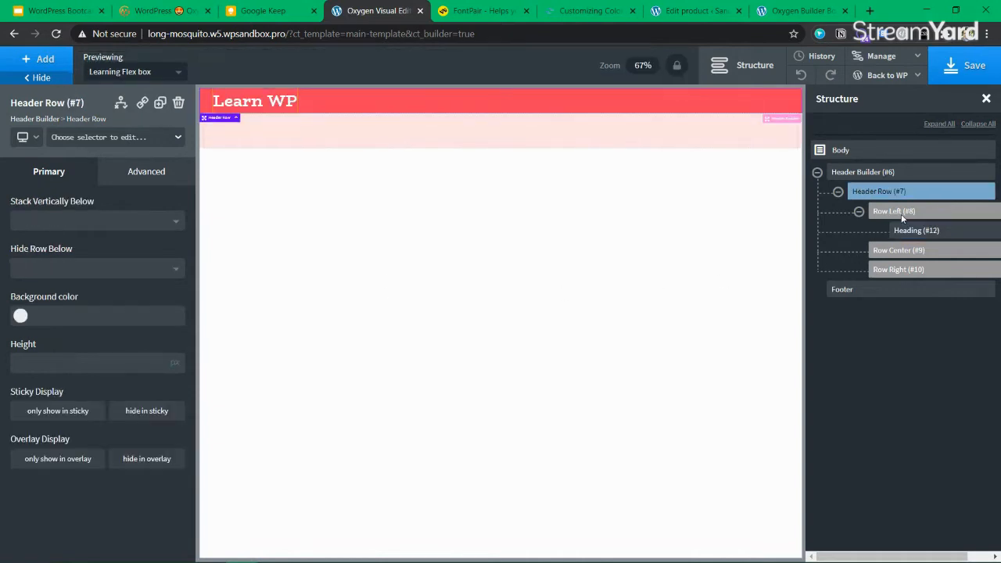
Add a Pro Menu to the header and move it into Row Right
click(859, 211)
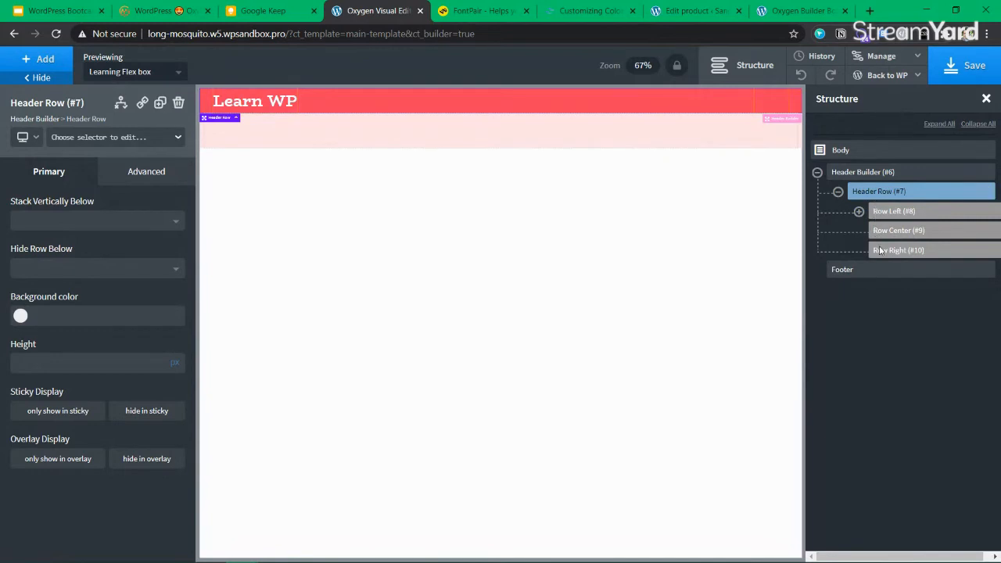
click(36, 65)
text(prom)
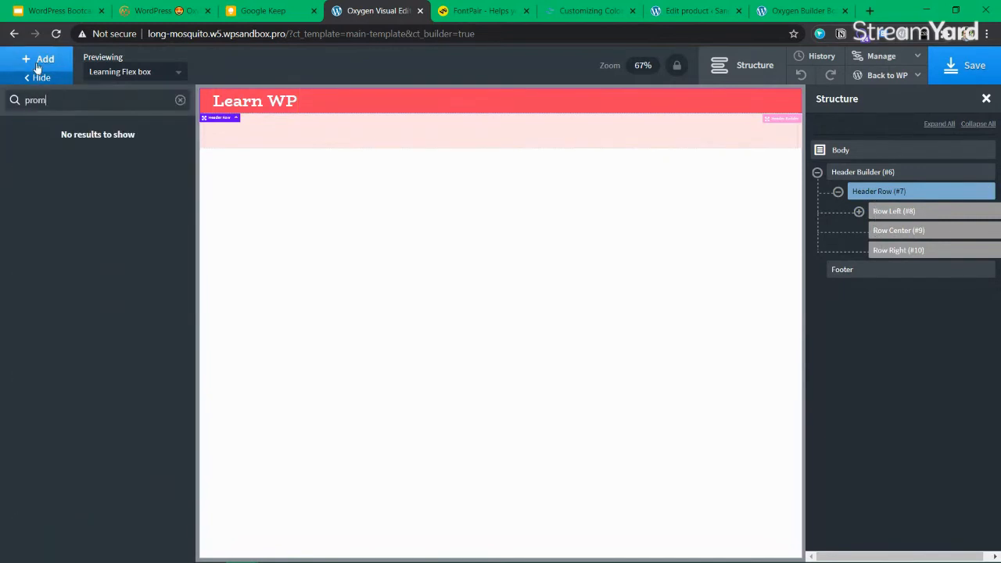
key(BackSpace)
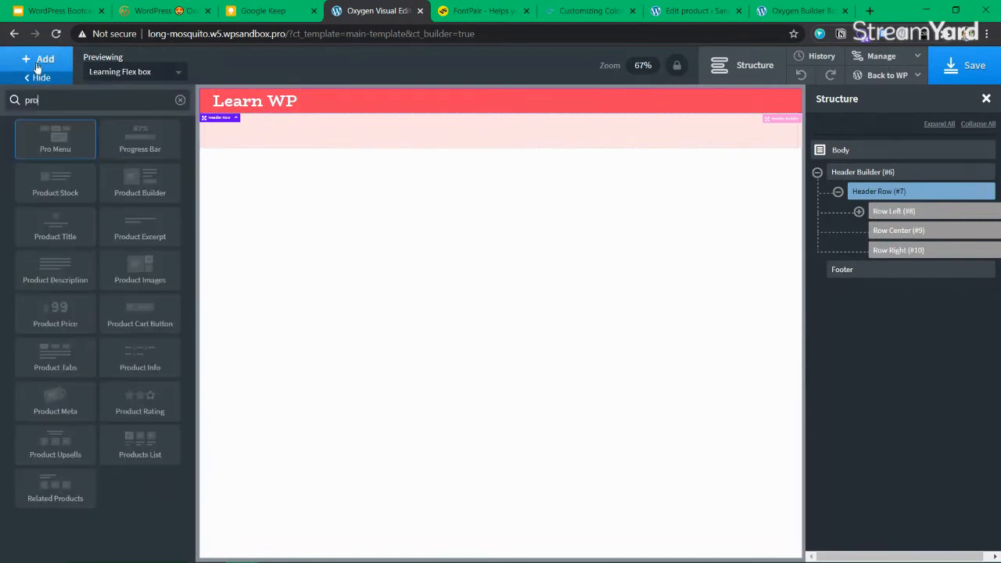
click(63, 141)
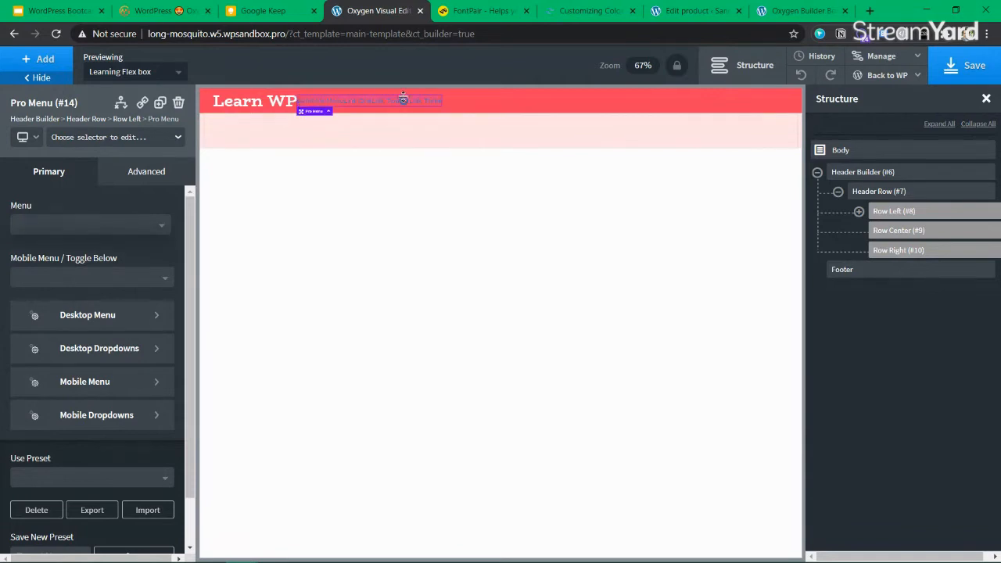
click(859, 211)
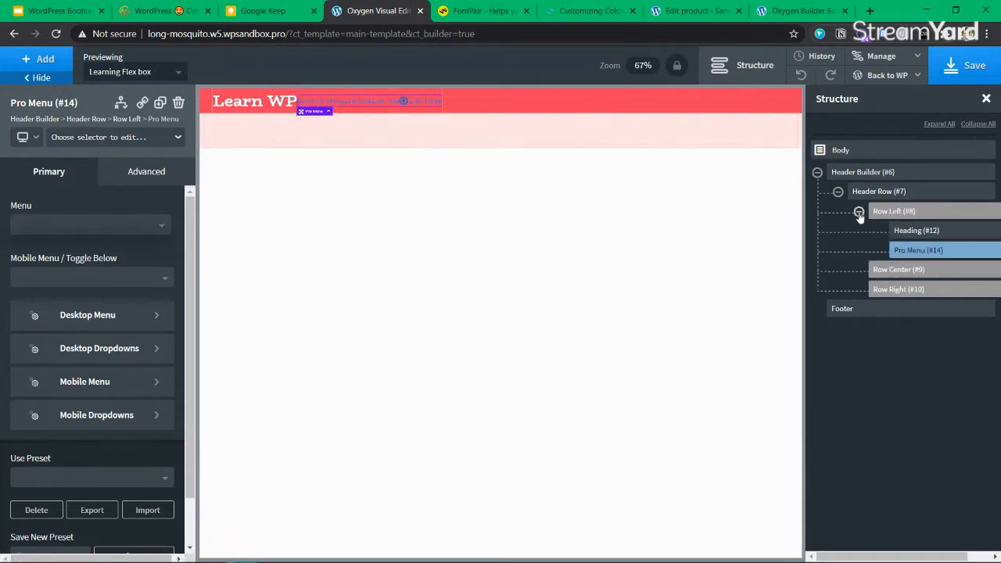
drag(907, 250, 929, 283)
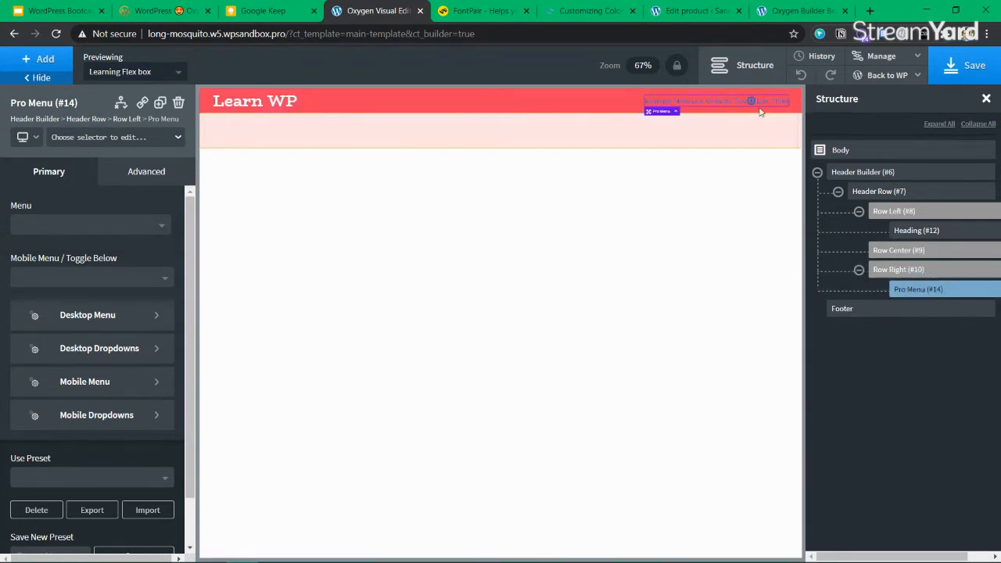
Set the Pro Menu to toggle to mobile below 768px and save the template
click(110, 321)
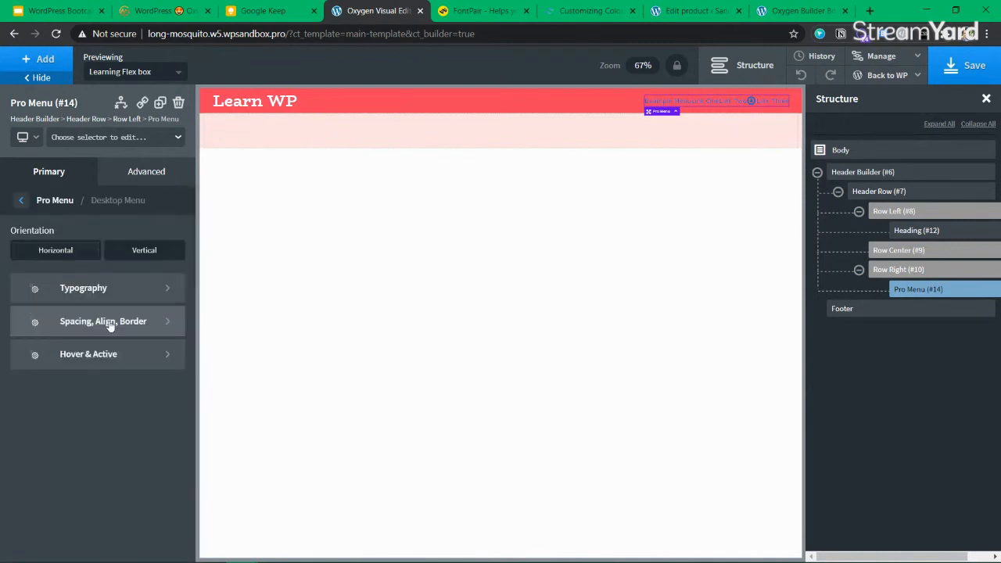
click(18, 207)
click(118, 280)
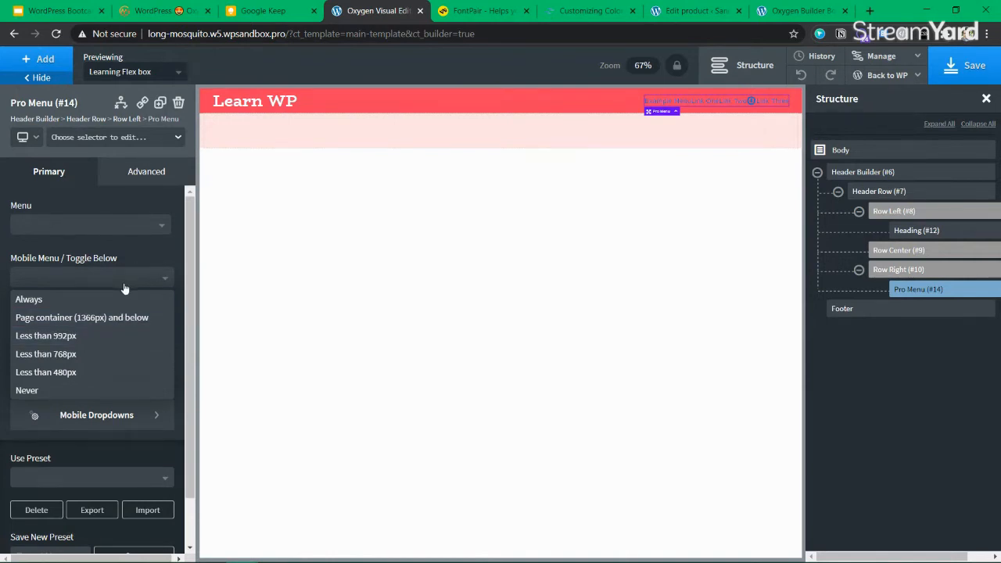
click(121, 355)
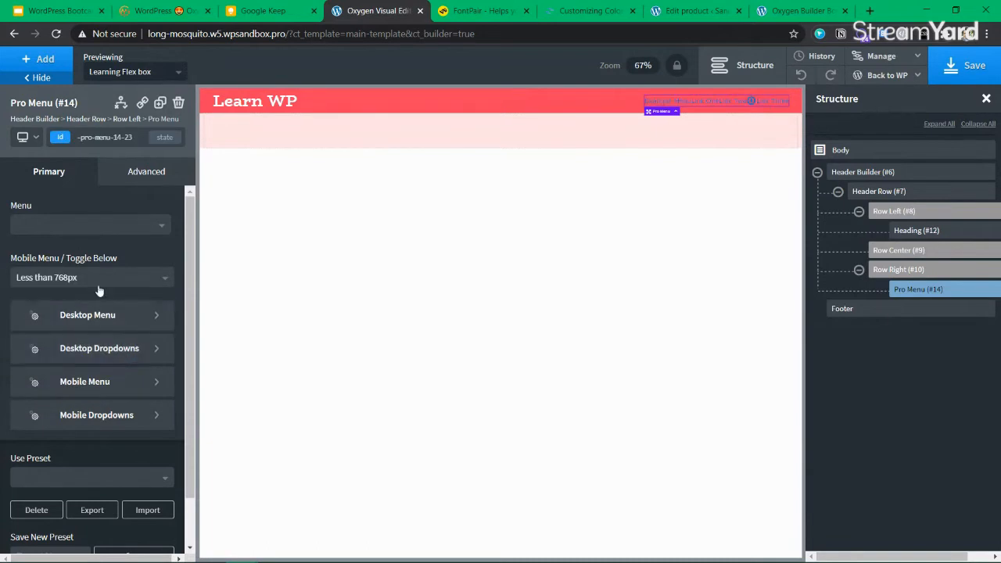
click(954, 74)
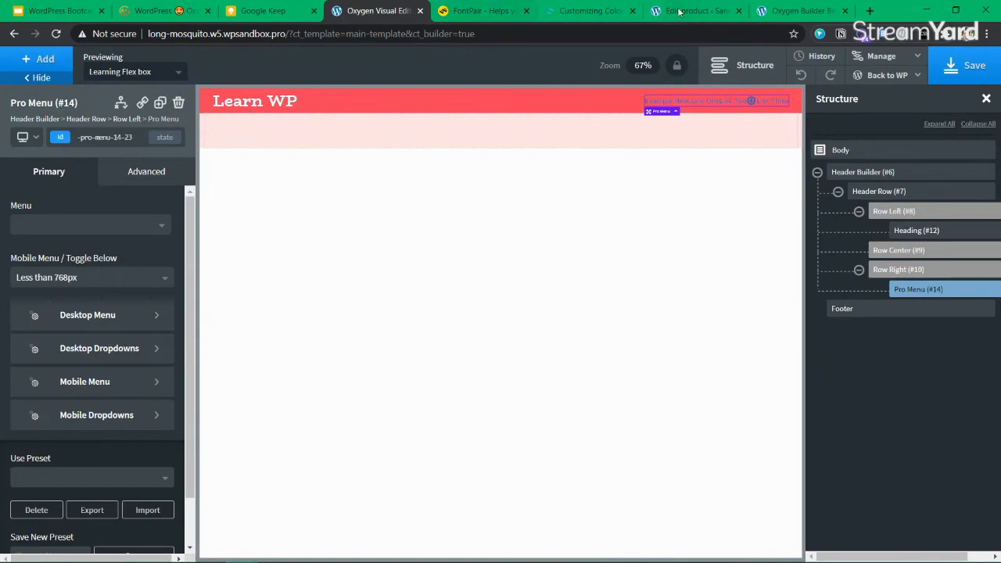
Create a new menu named 'Ecommerce landing Menu' under Appearance > Menus
click(679, 11)
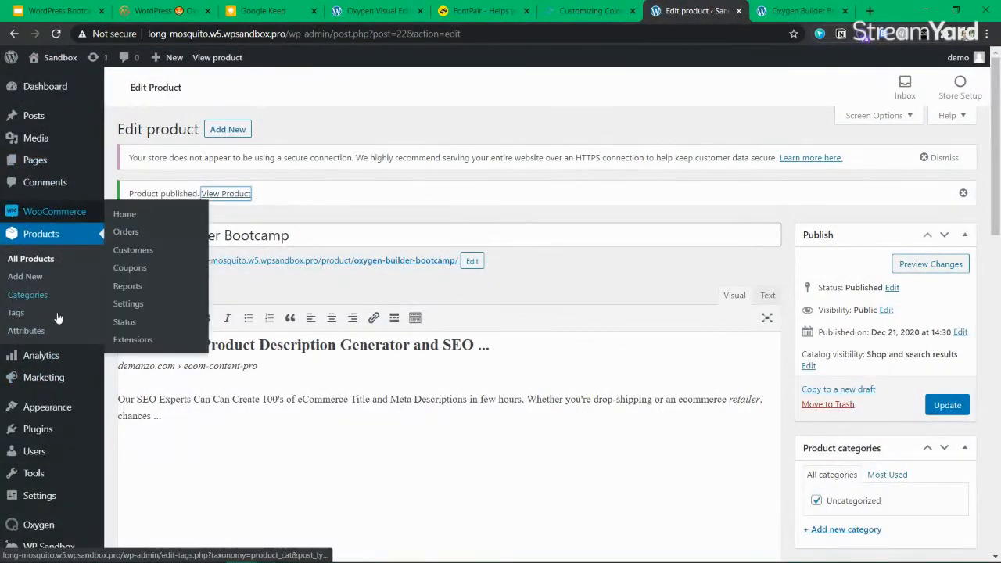
scroll(79, 415, down, 3)
mouse_move(122, 391)
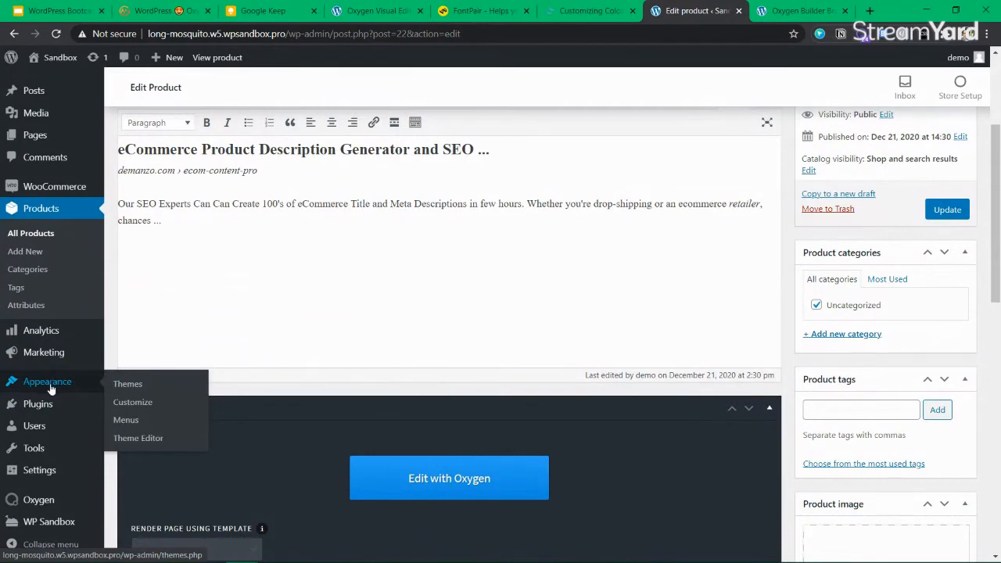
ctrl+click(125, 420)
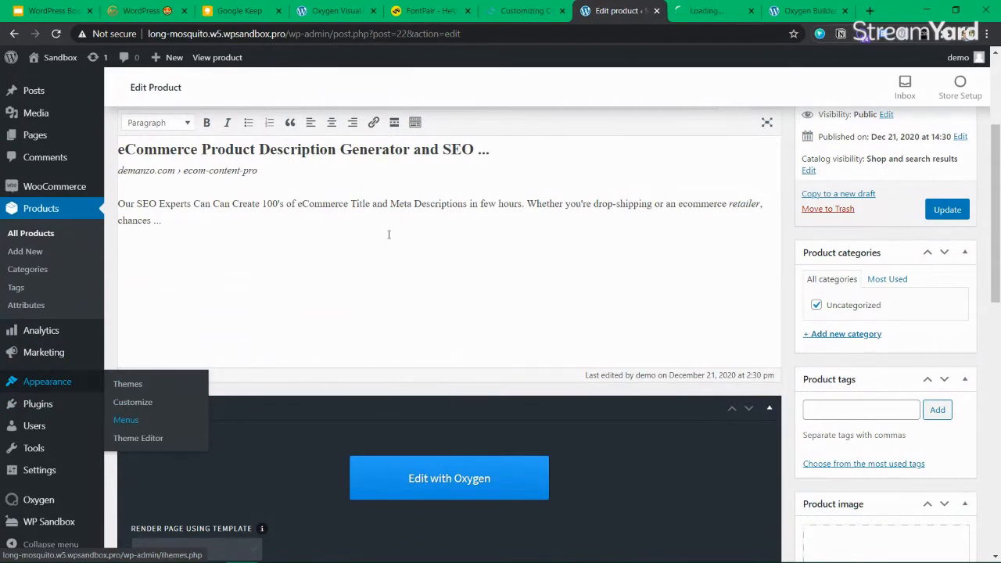
click(696, 19)
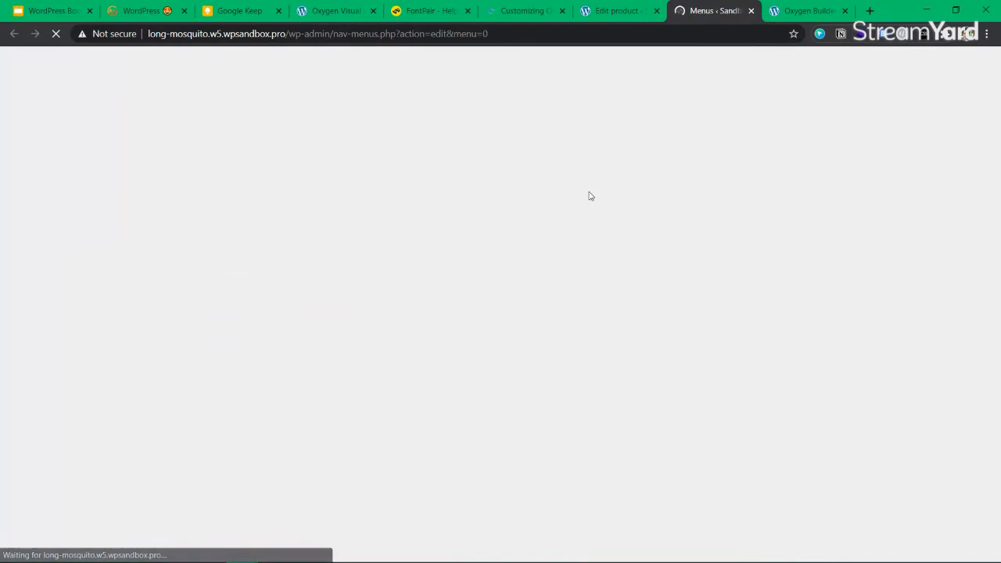
click(423, 310)
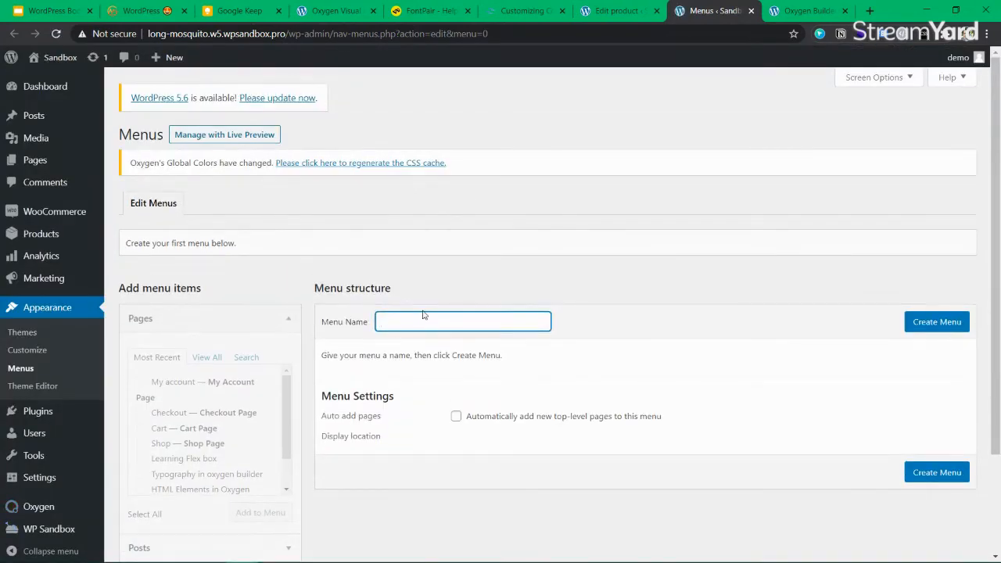
text(Ecommerce landing Menu)
click(959, 331)
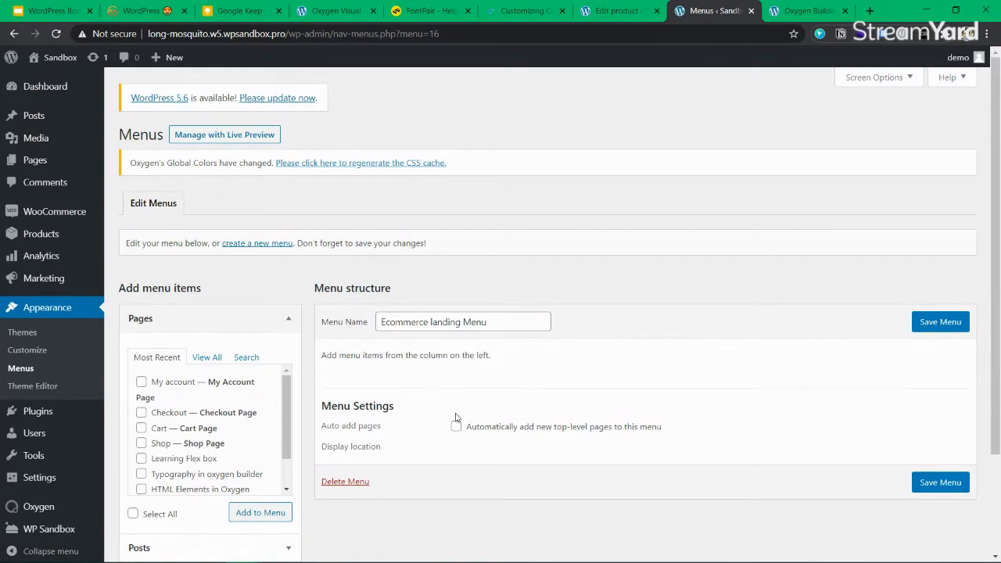
Add the My account, Checkout, Cart and Shop pages to the menu
scroll(169, 414, down, 2)
scroll(168, 414, up, 2)
click(141, 382)
click(141, 412)
click(141, 428)
click(141, 443)
scroll(171, 461, down, 3)
scroll(171, 462, up, 3)
click(266, 518)
Reorder the items to Cart, Shop, My account, Checkout and save the menu
scroll(259, 451, down, 1)
scroll(194, 457, up, 3)
click(207, 357)
scroll(201, 466, down, 2)
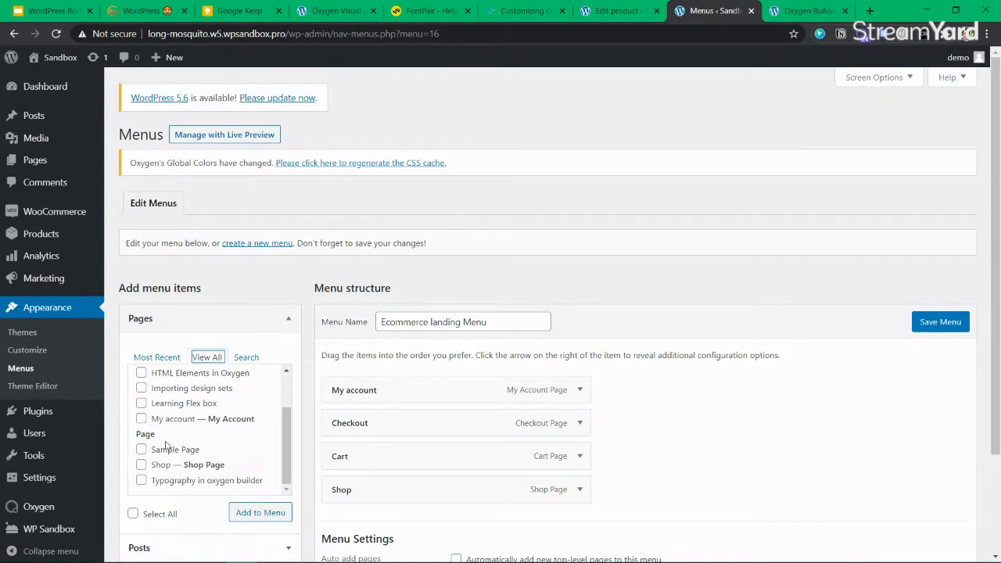
scroll(415, 423, down, 3)
drag(392, 331, 397, 270)
drag(381, 363, 354, 296)
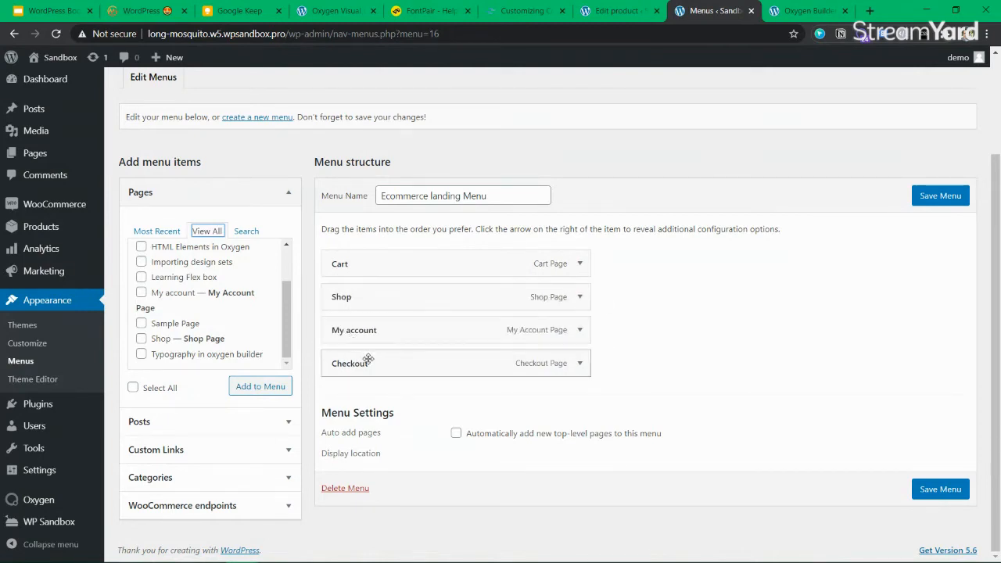
click(579, 264)
click(580, 264)
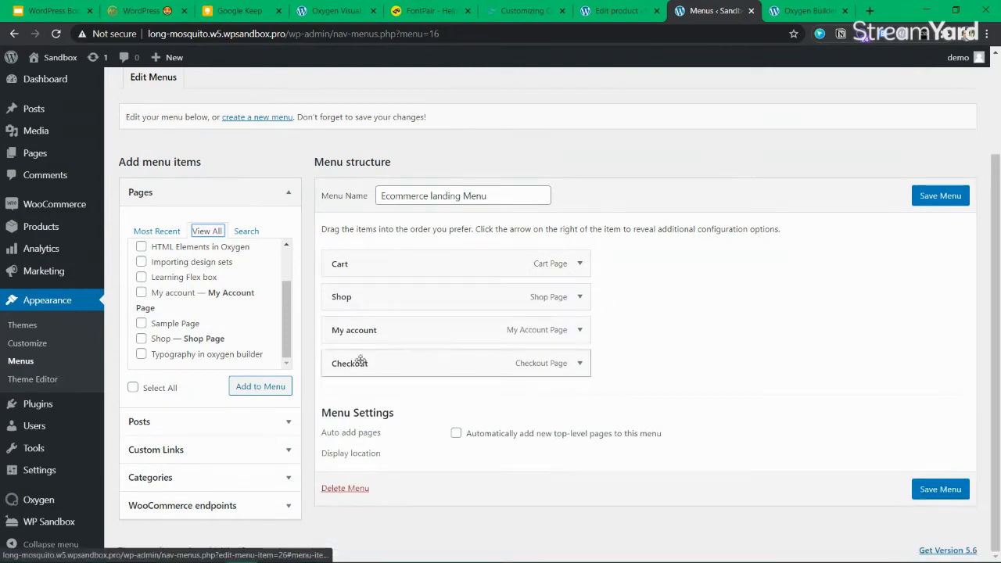
click(930, 200)
click(611, 11)
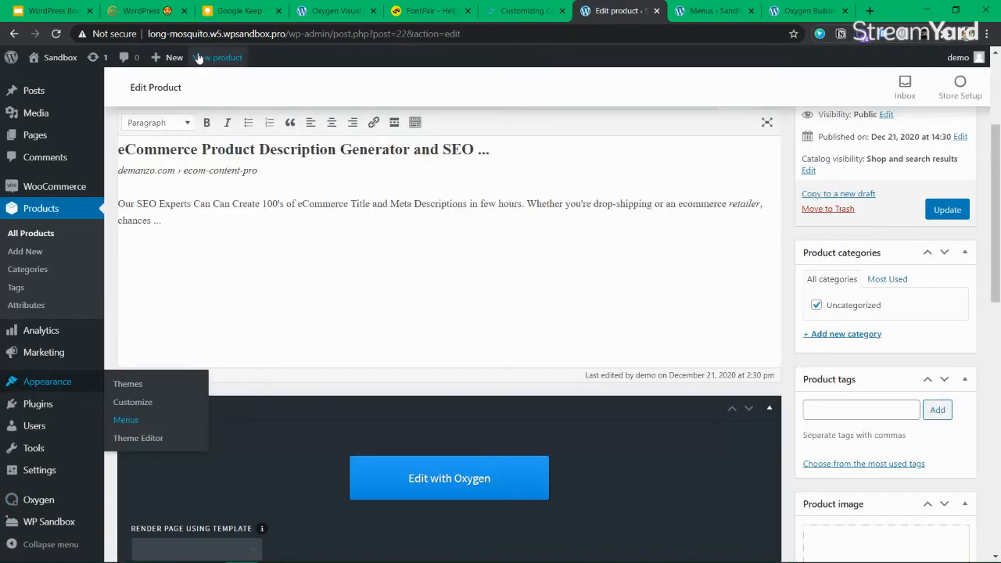
Back in Oxygen, confirm the mobile toggle stays at Less than 768px and reload the builder
click(336, 11)
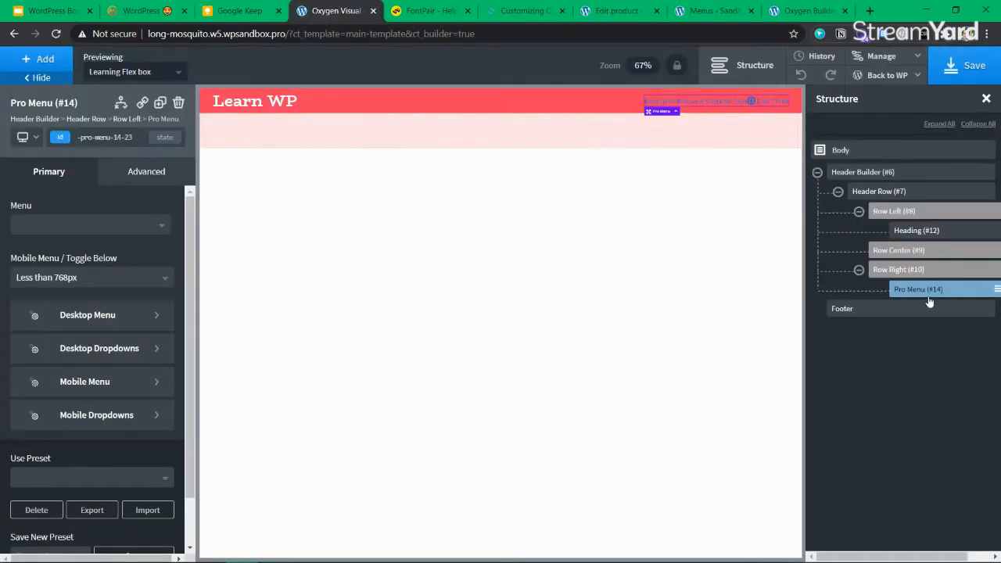
click(72, 277)
click(71, 276)
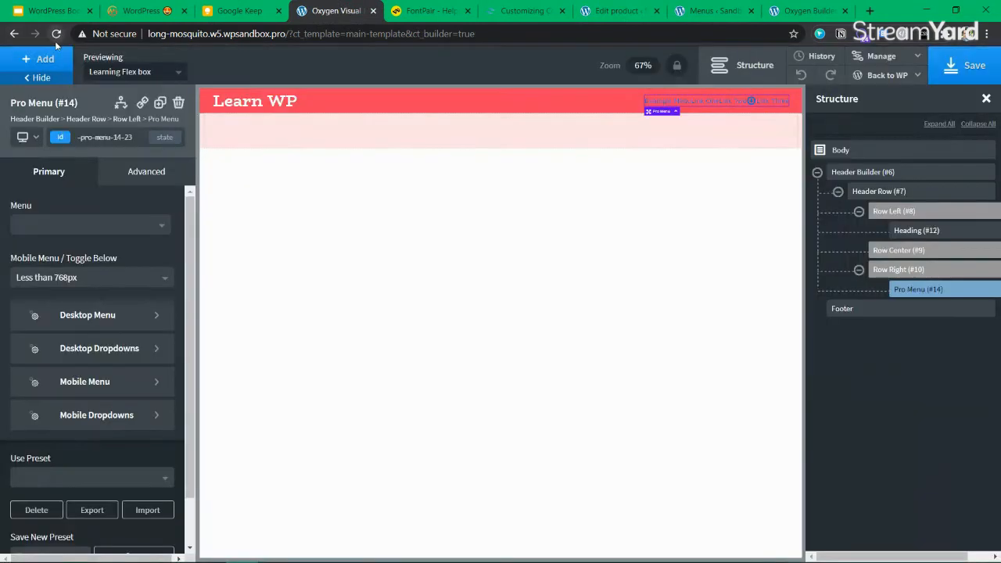
click(56, 34)
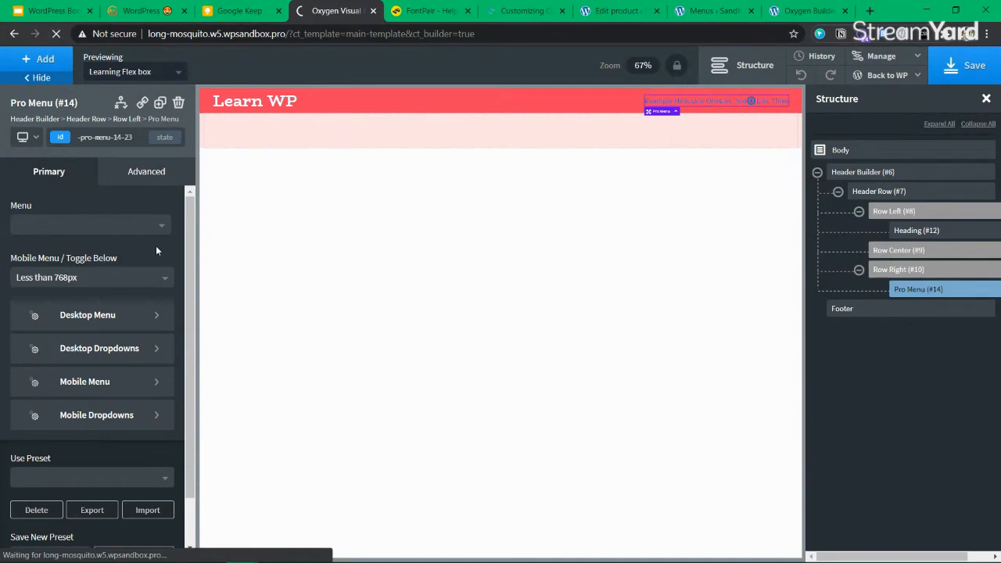
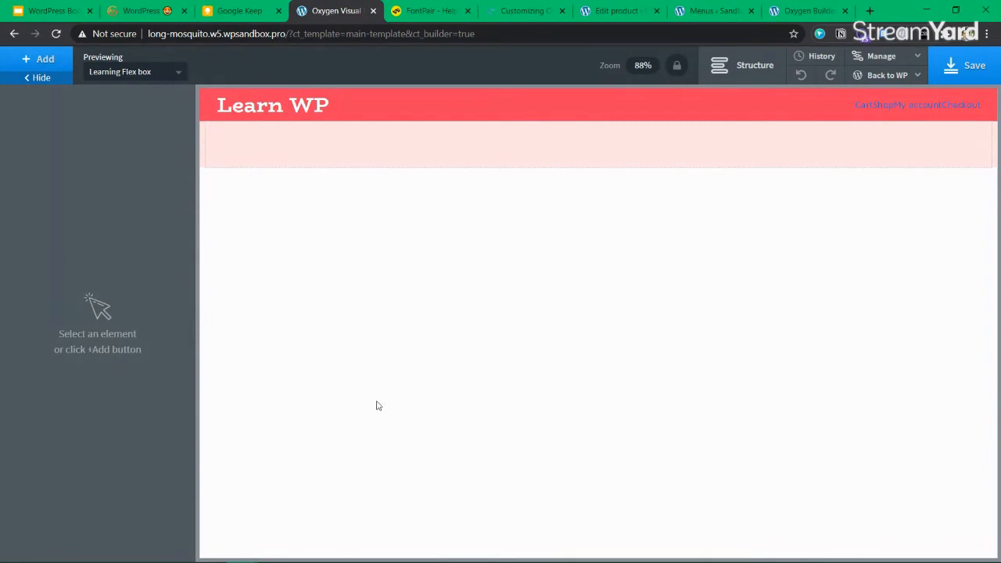
Apply the Slide to Right preset to the header Pro Menu and preview it at phone width
click(917, 106)
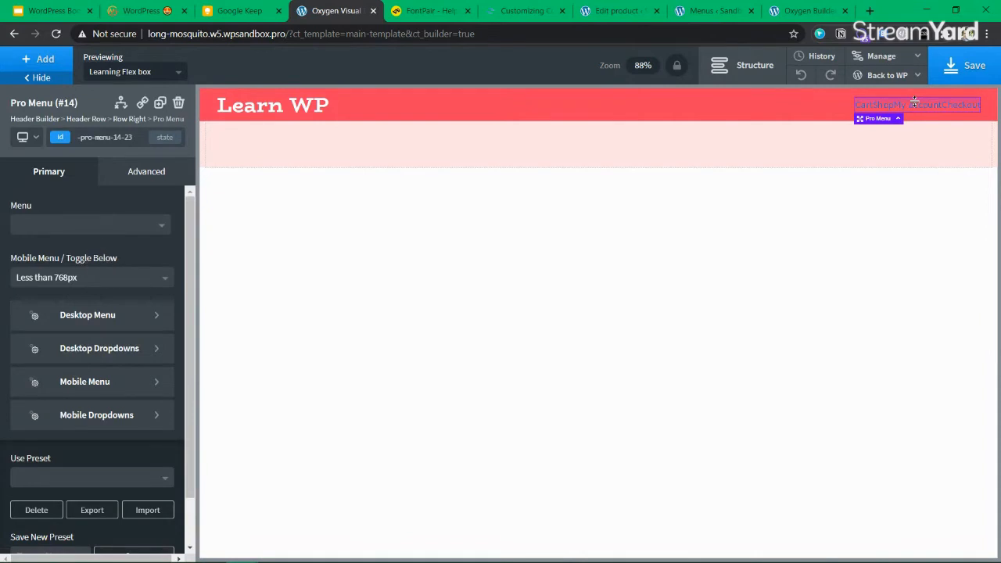
scroll(47, 413, down, 2)
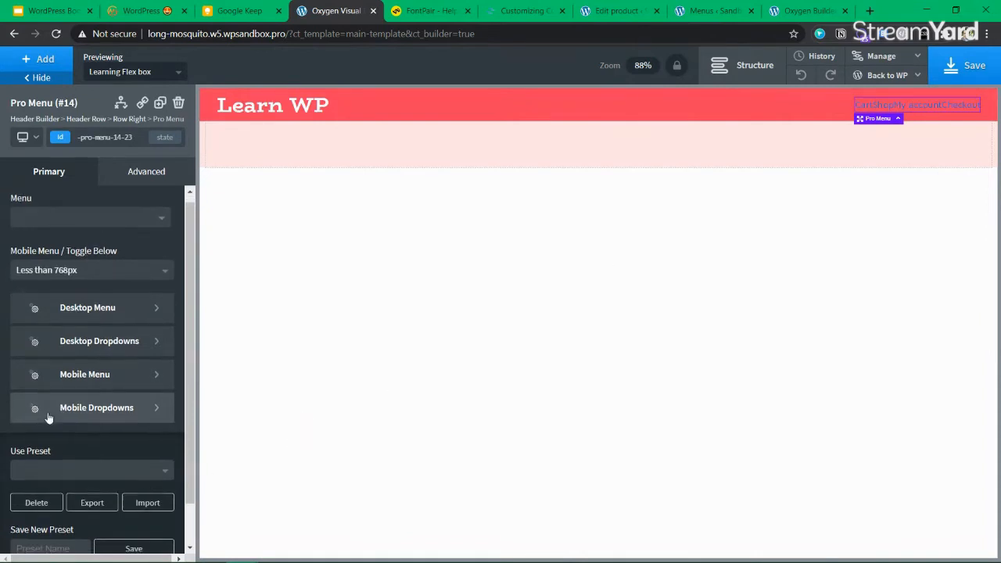
click(80, 422)
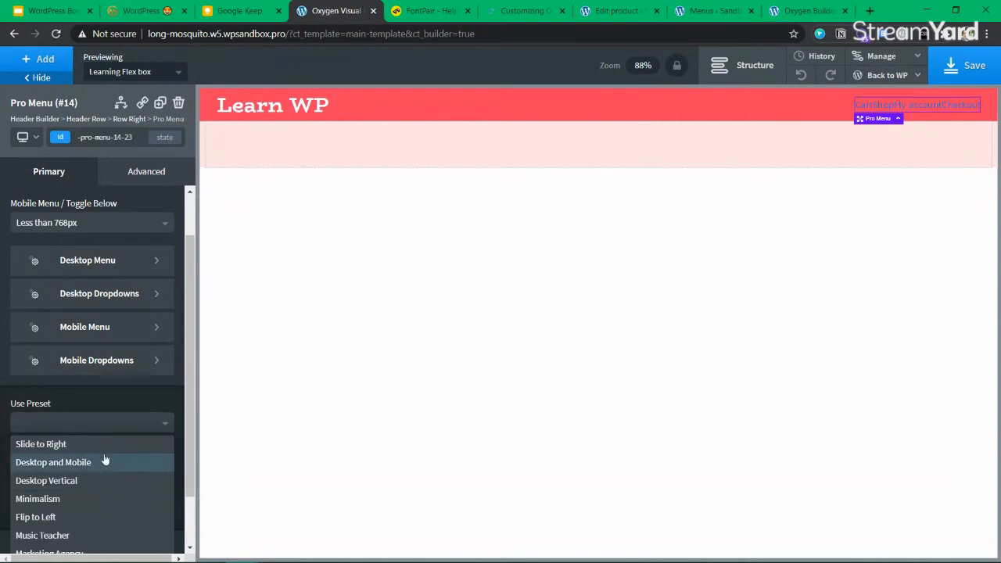
click(27, 137)
click(58, 230)
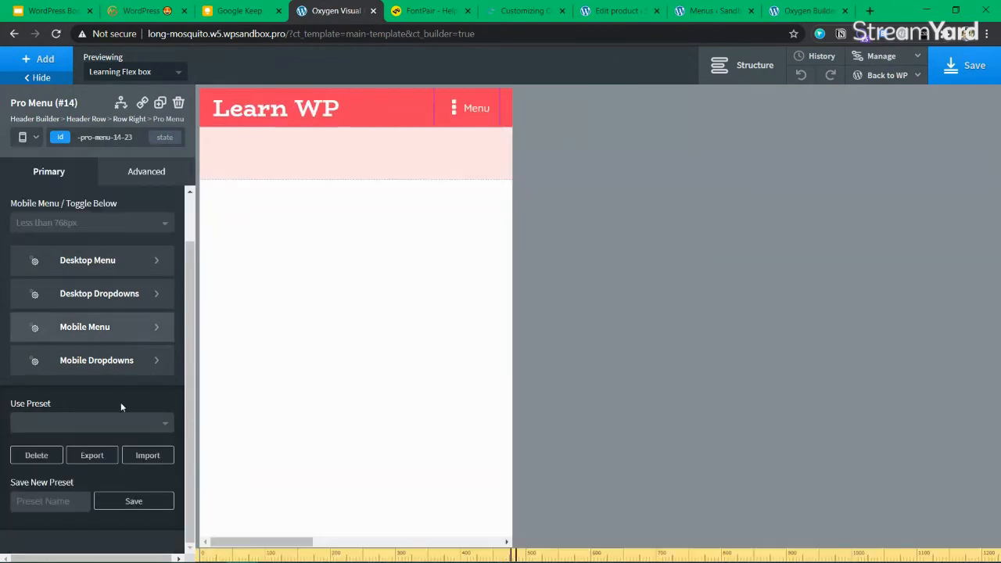
click(111, 427)
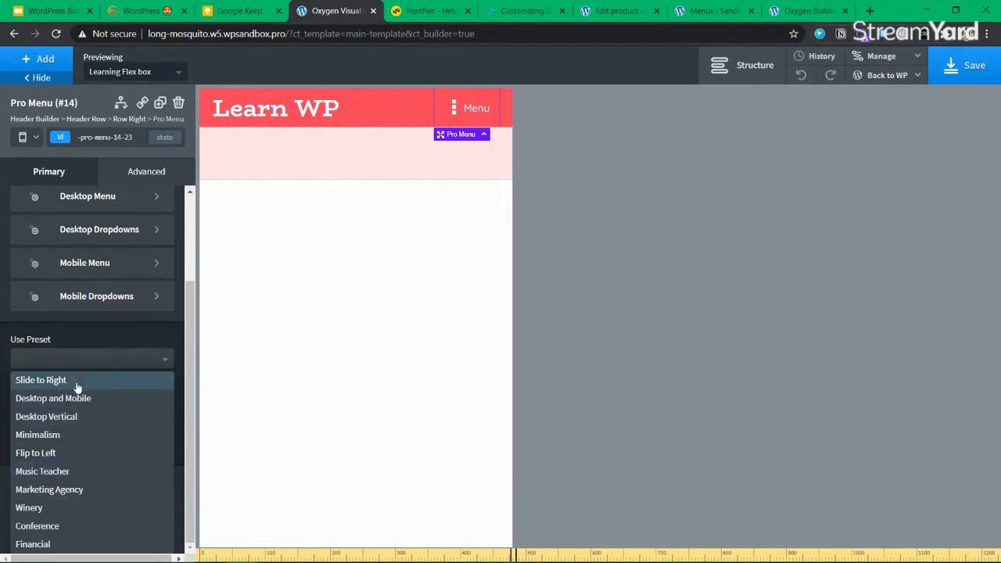
click(76, 382)
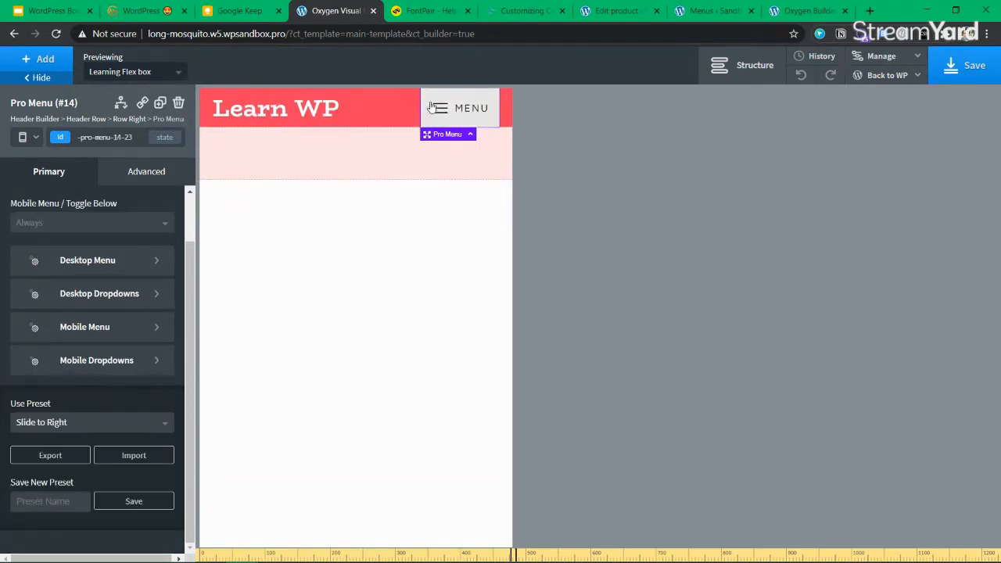
click(440, 112)
click(444, 115)
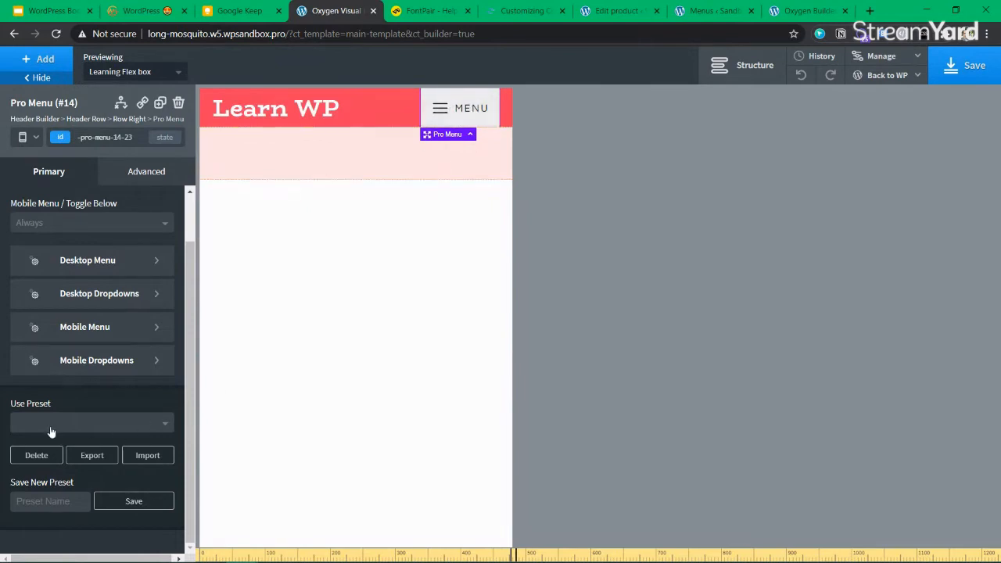
Set the Pro Menu to the Ecommerce landing Menu and check its mobile links on all devices
click(63, 226)
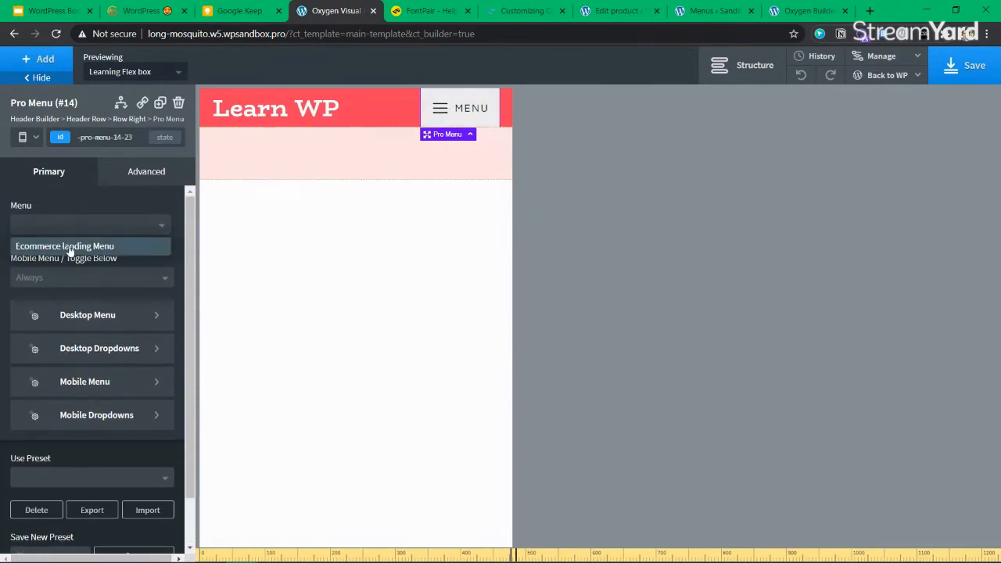
click(72, 249)
click(462, 111)
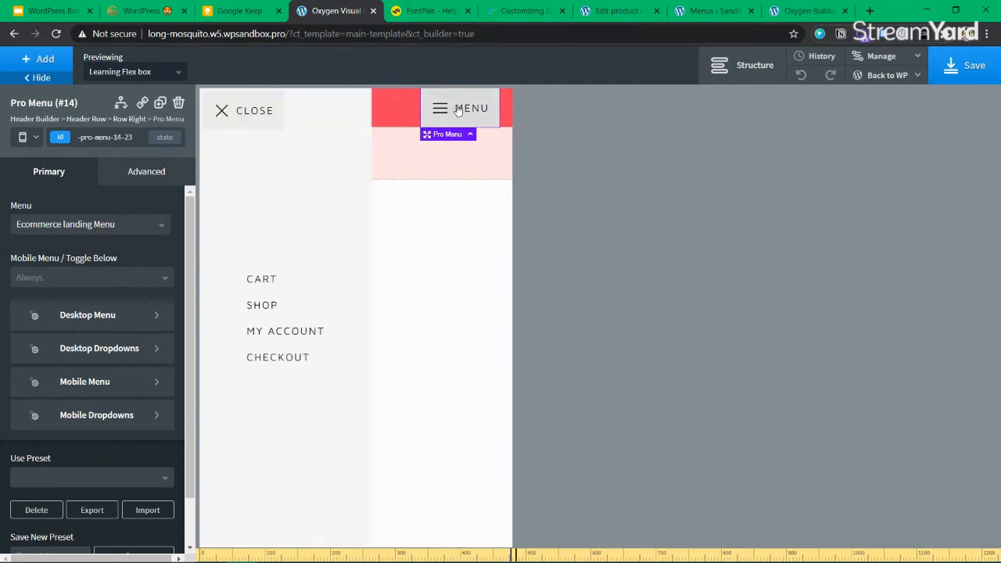
click(223, 110)
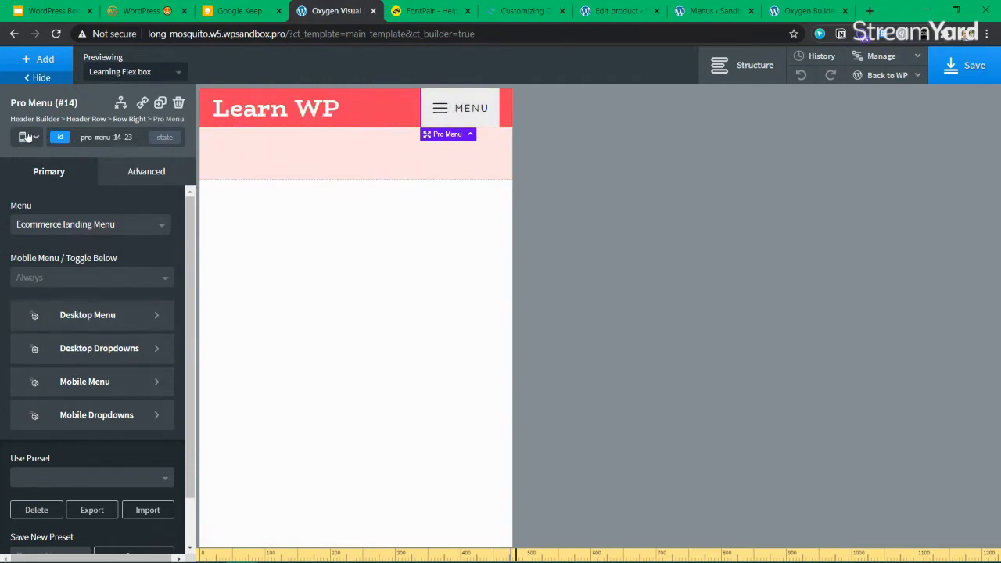
click(30, 137)
click(39, 176)
click(23, 137)
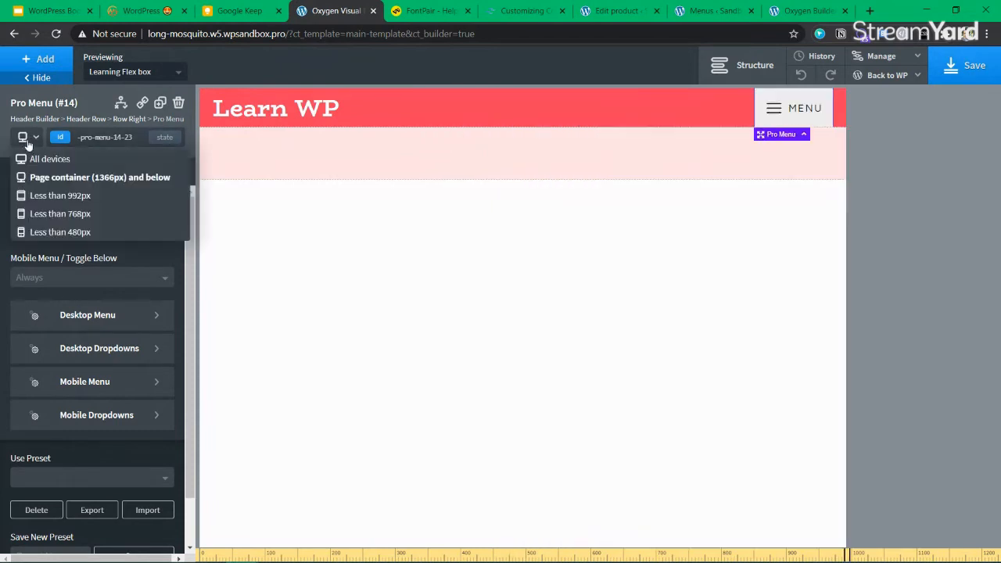
click(43, 159)
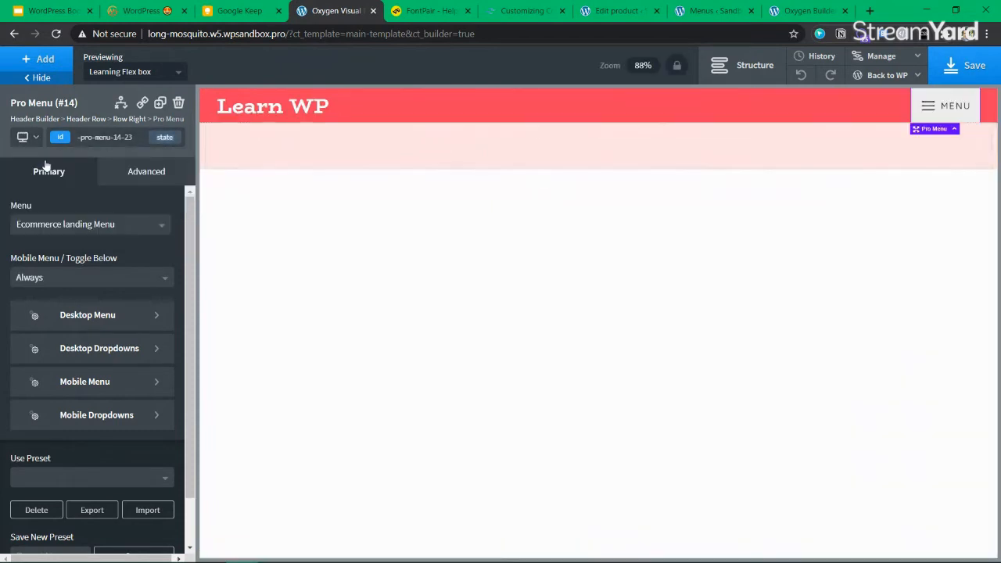
click(945, 106)
click(241, 111)
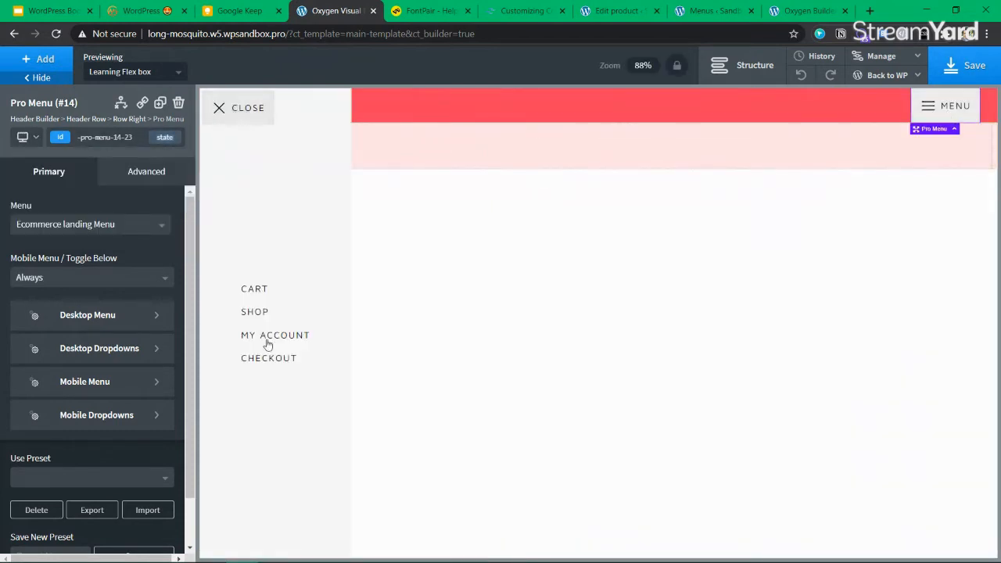
Set Toggle Below so the mobile toggle appears only below 768px
click(119, 317)
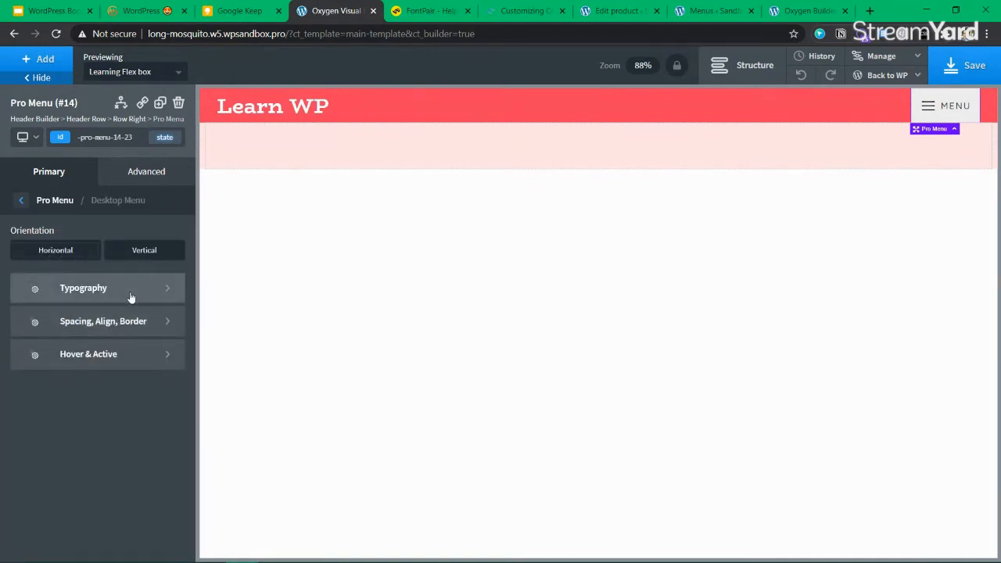
click(24, 202)
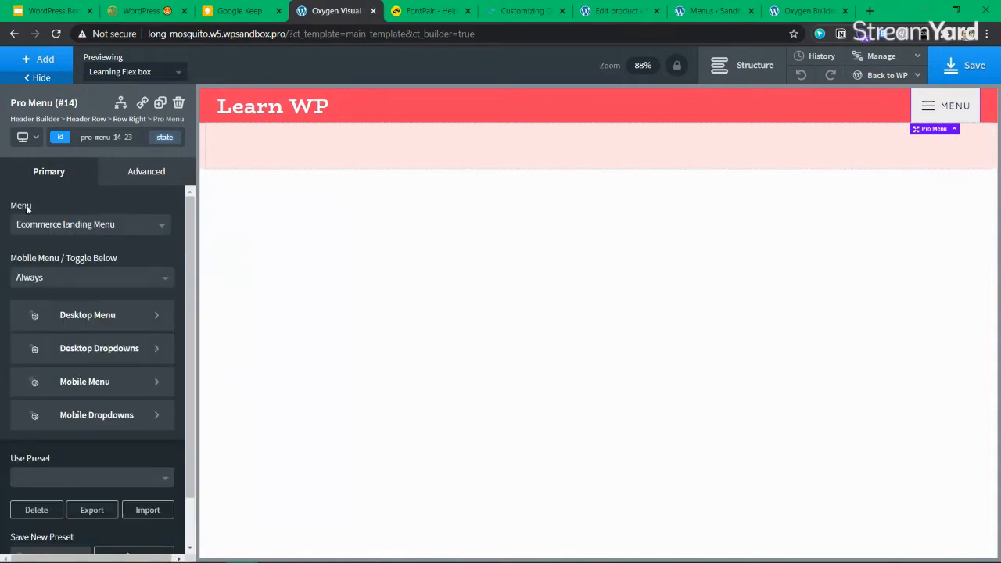
click(55, 279)
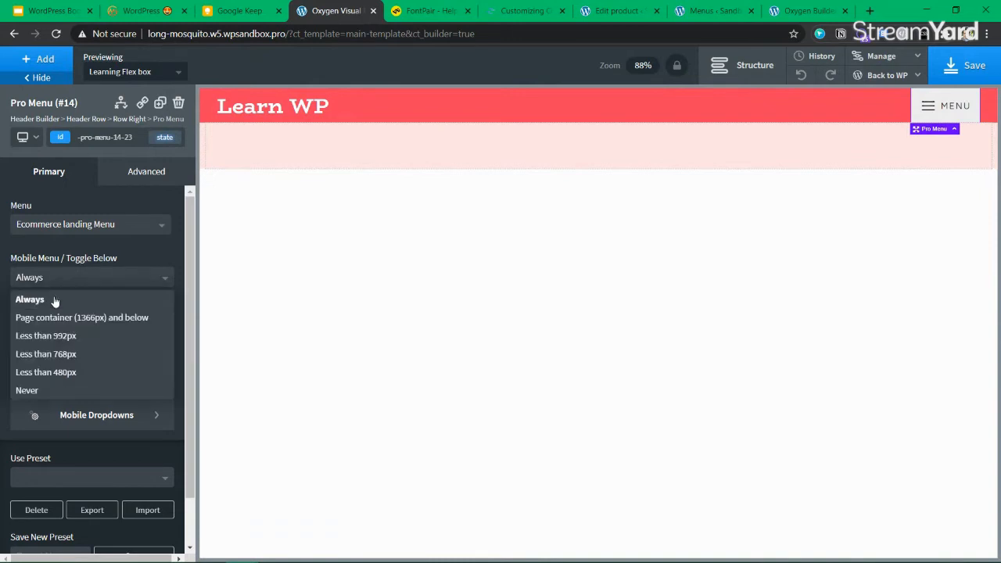
click(75, 363)
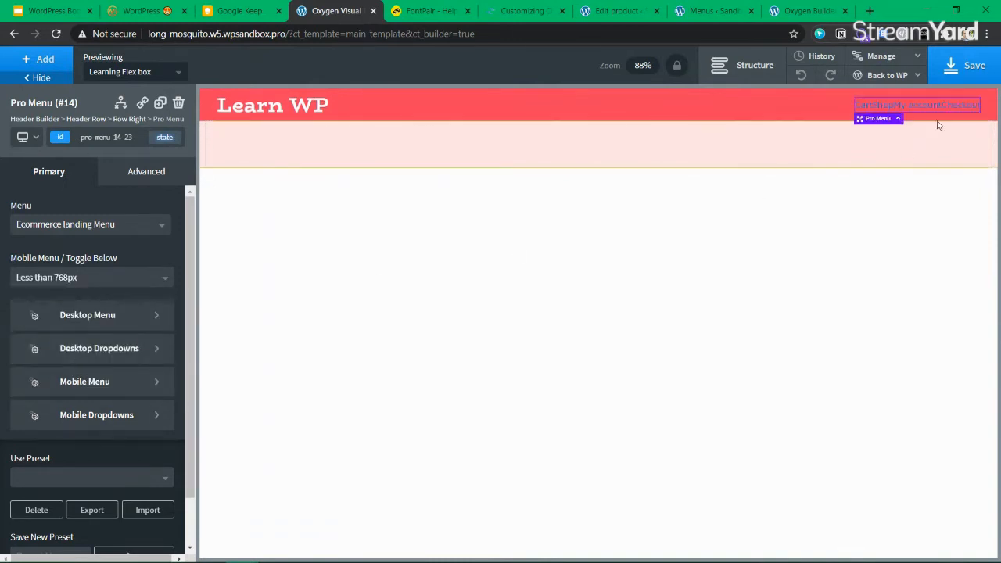
click(95, 317)
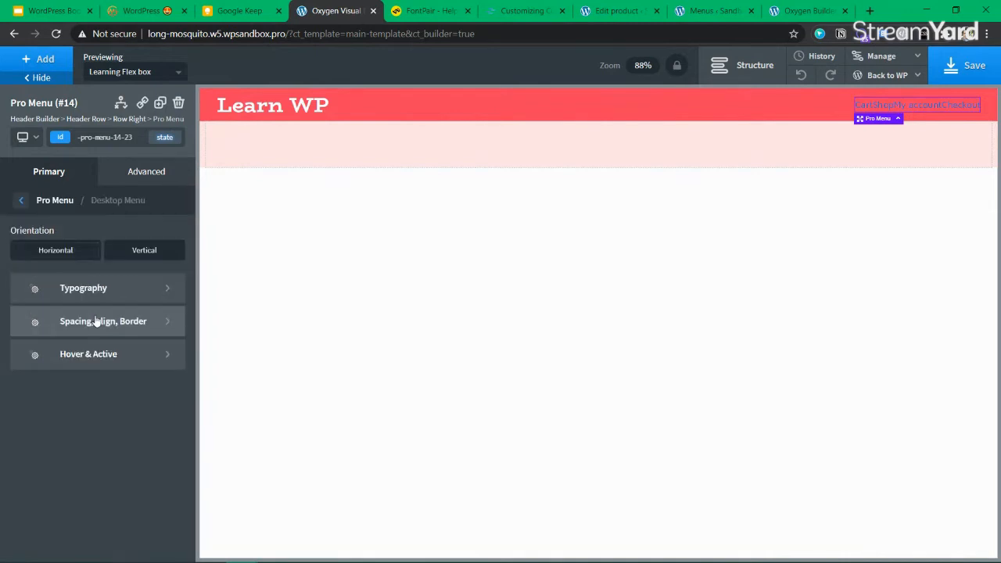
Make the desktop menu text the global ourwhite colour
click(104, 288)
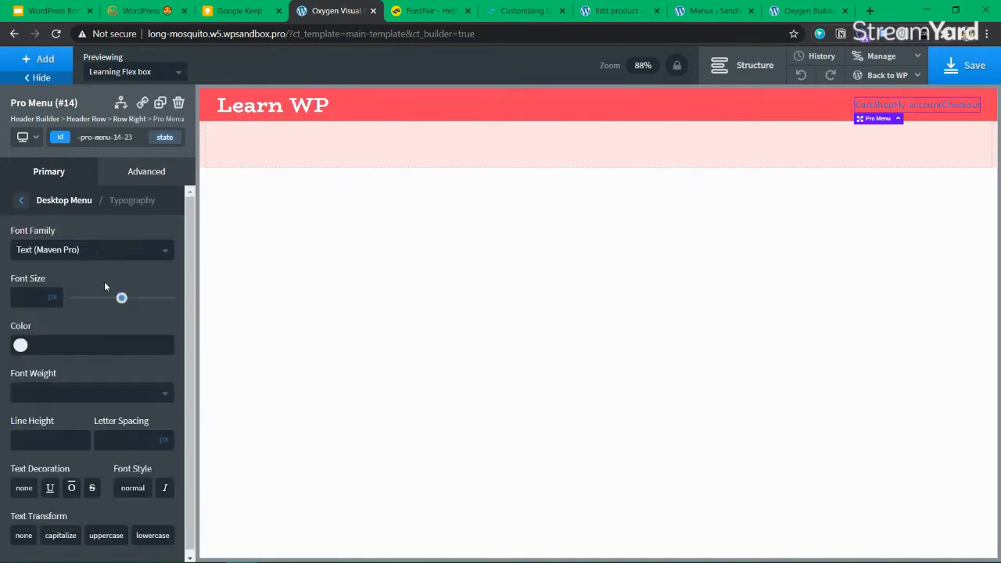
click(21, 347)
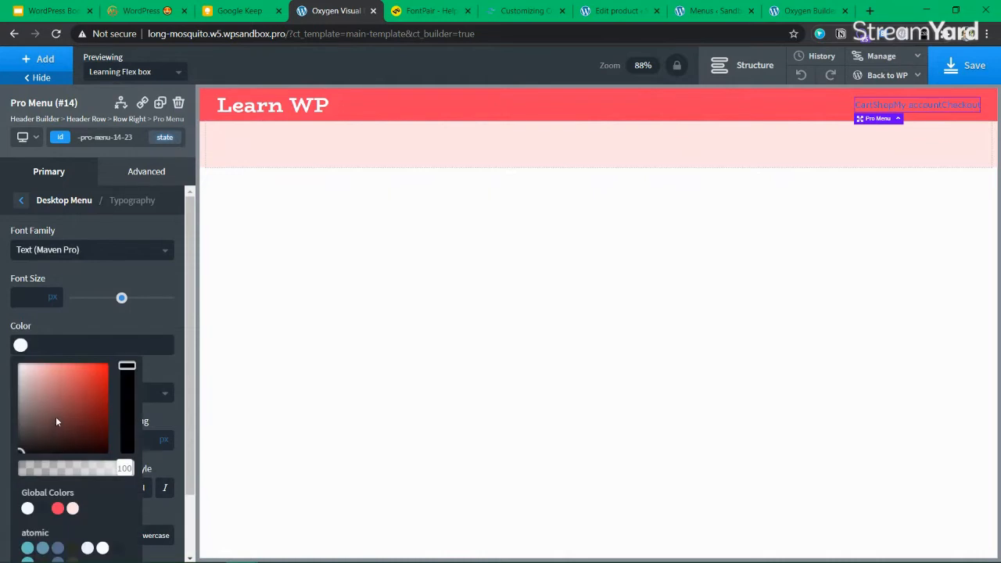
scroll(56, 423, down, 1)
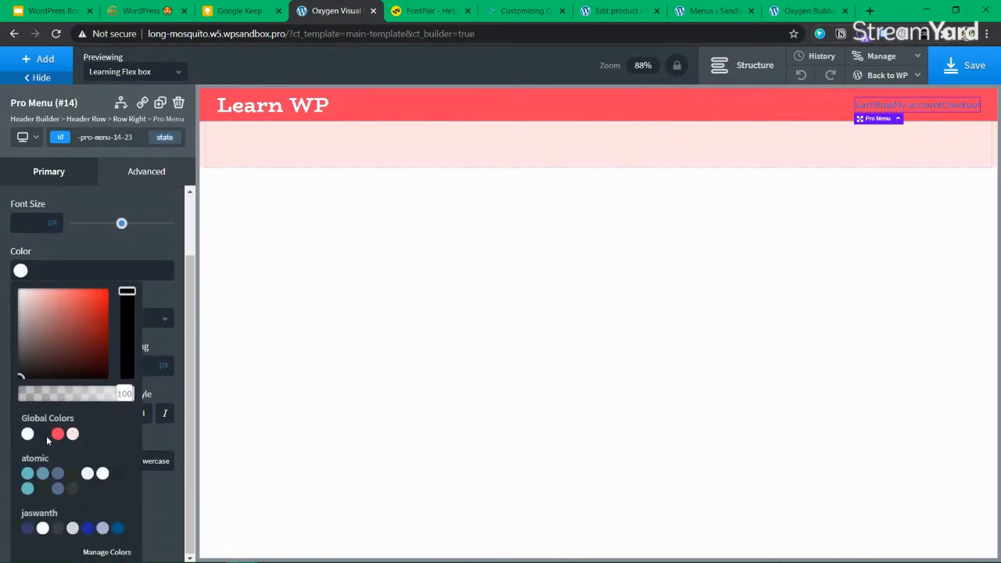
click(28, 435)
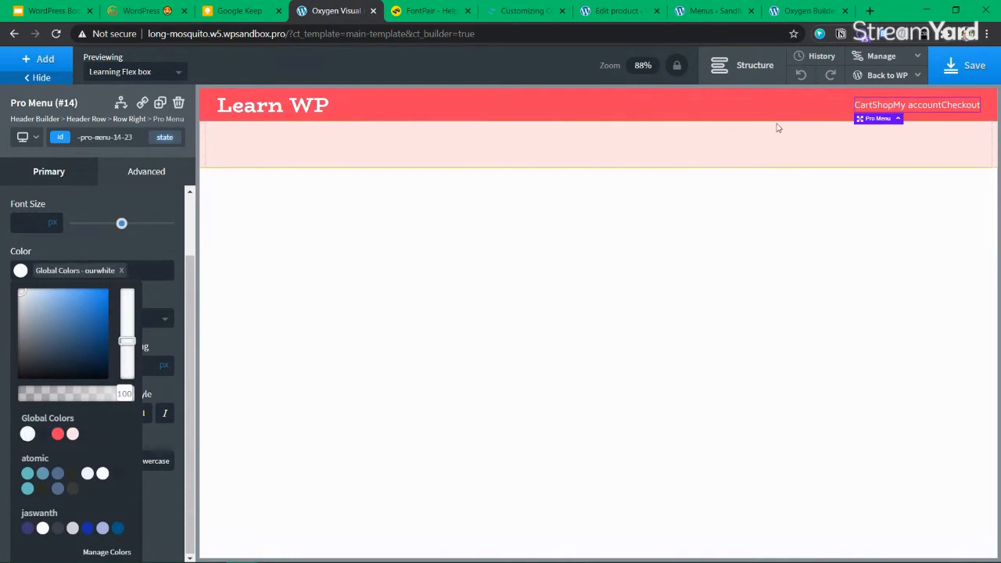
click(20, 270)
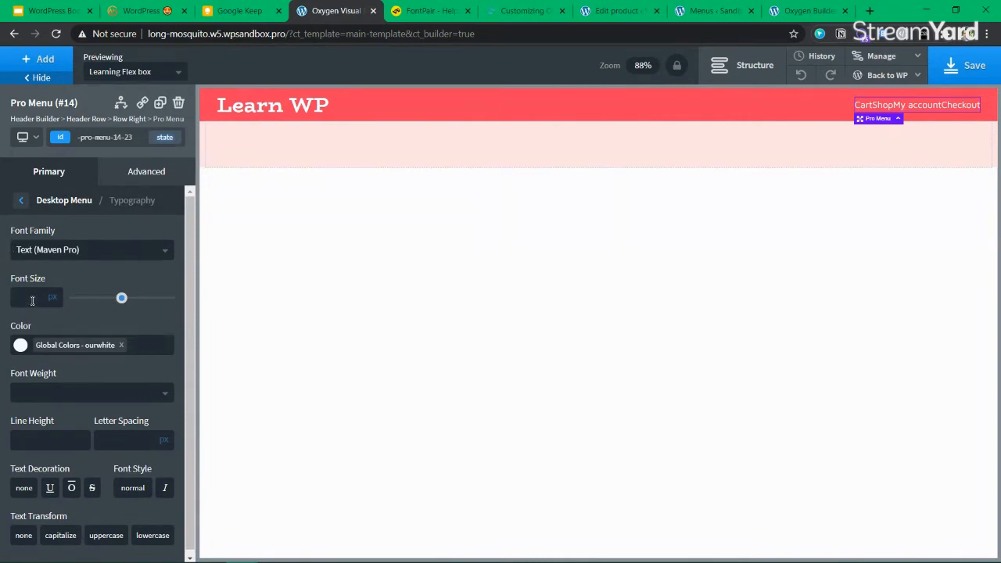
Set the desktop menu font size to 21px
text(1)
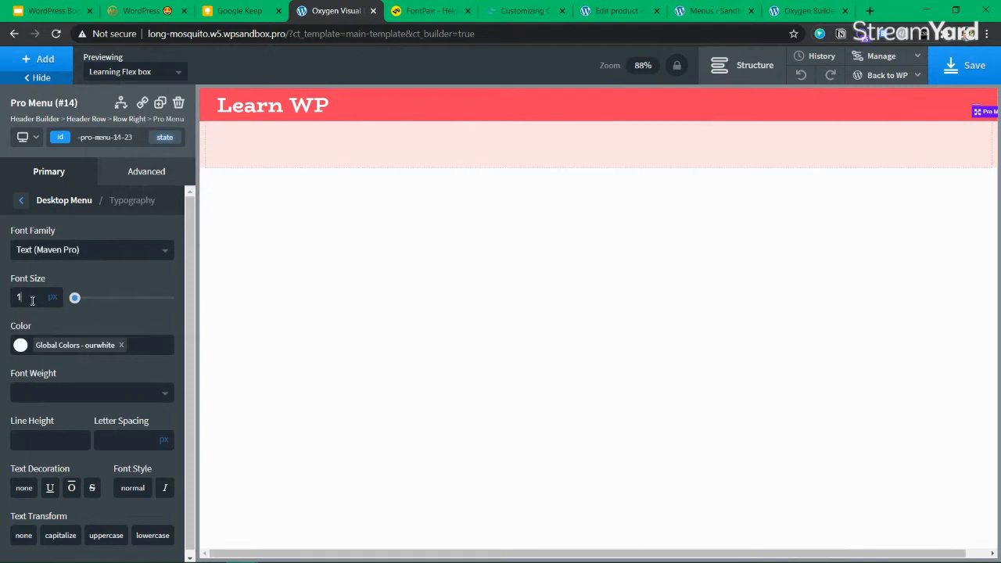
text(4)
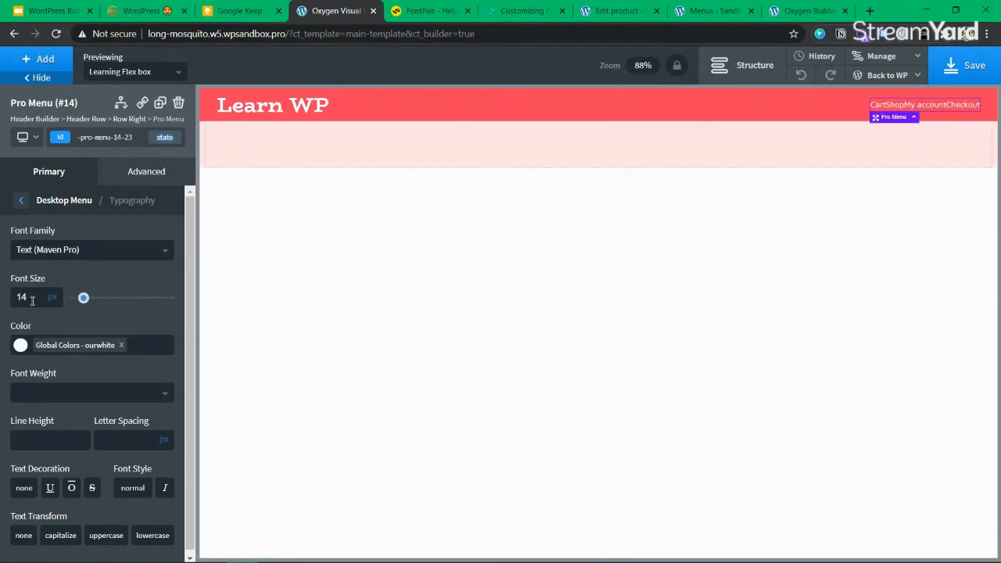
key(BackSpace)
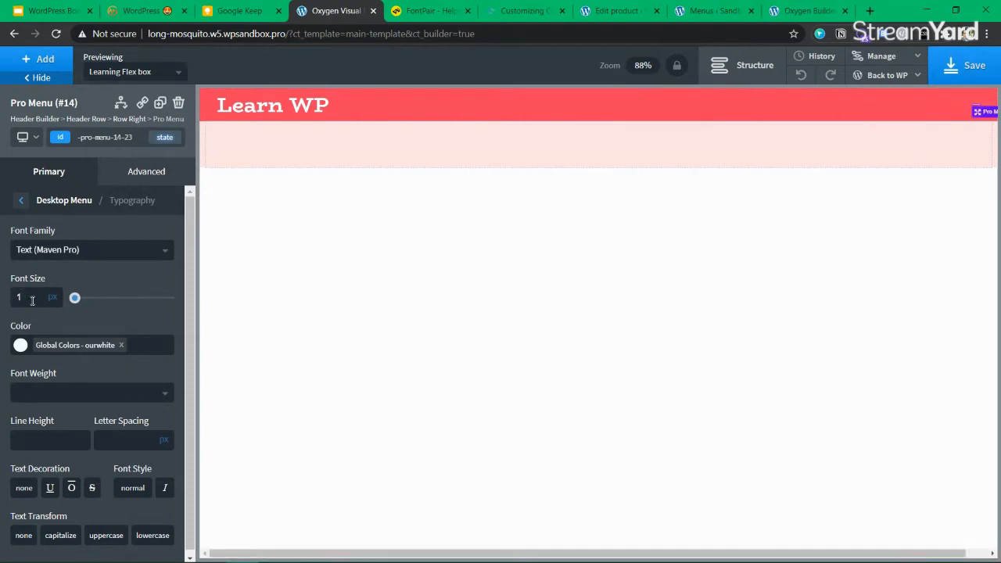
text(6)
key(BackSpace)
text(8)
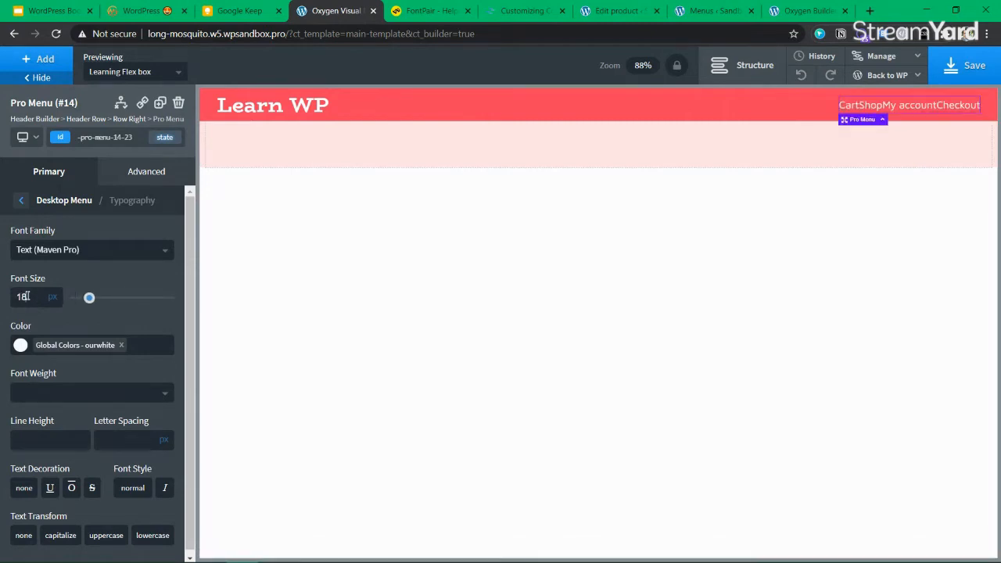
drag(88, 300, 94, 298)
double_click(34, 295)
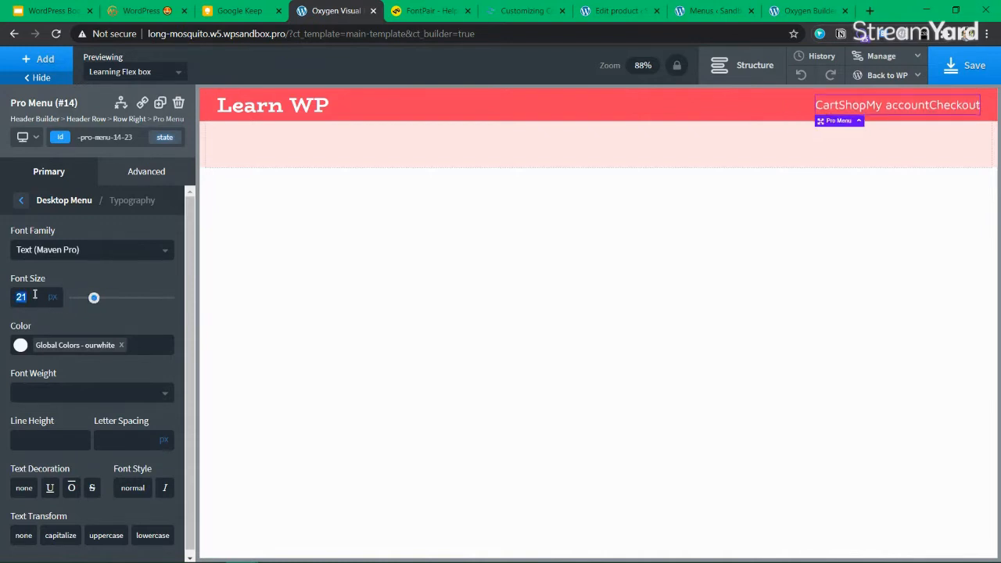
scroll(82, 314, down, 1)
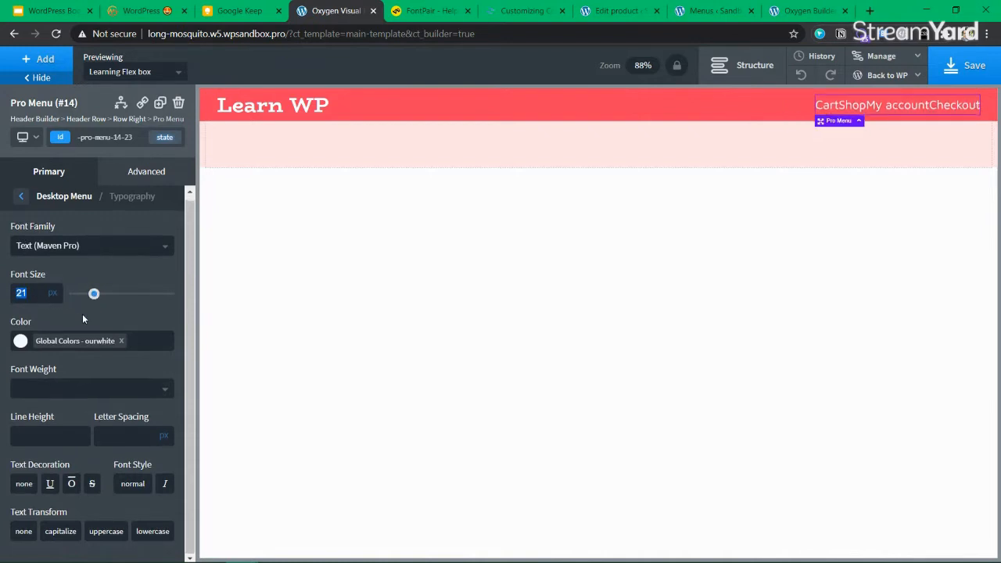
scroll(32, 219, up, 1)
click(22, 207)
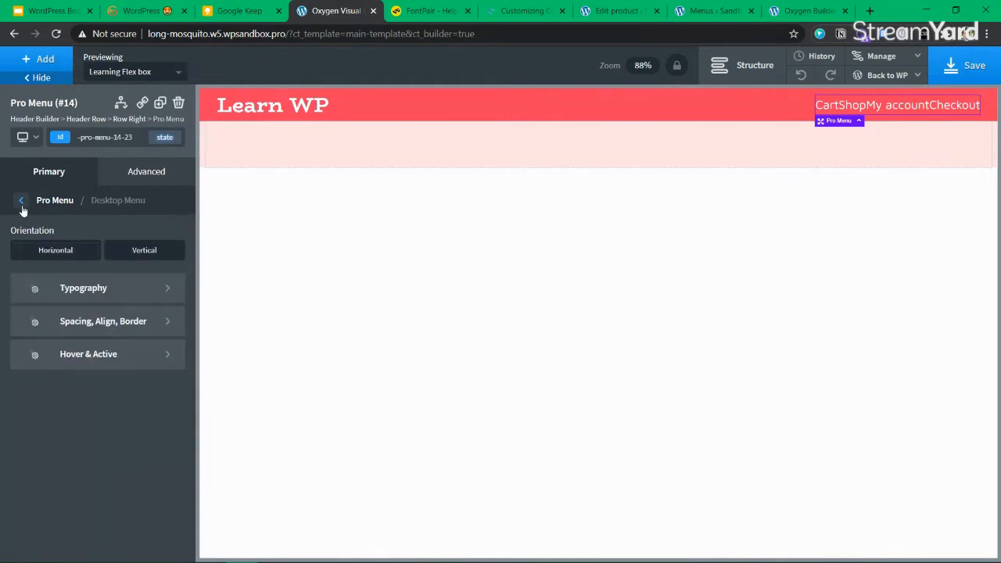
Set the menu items' right margin to 24px, leaving the padding empty
click(115, 325)
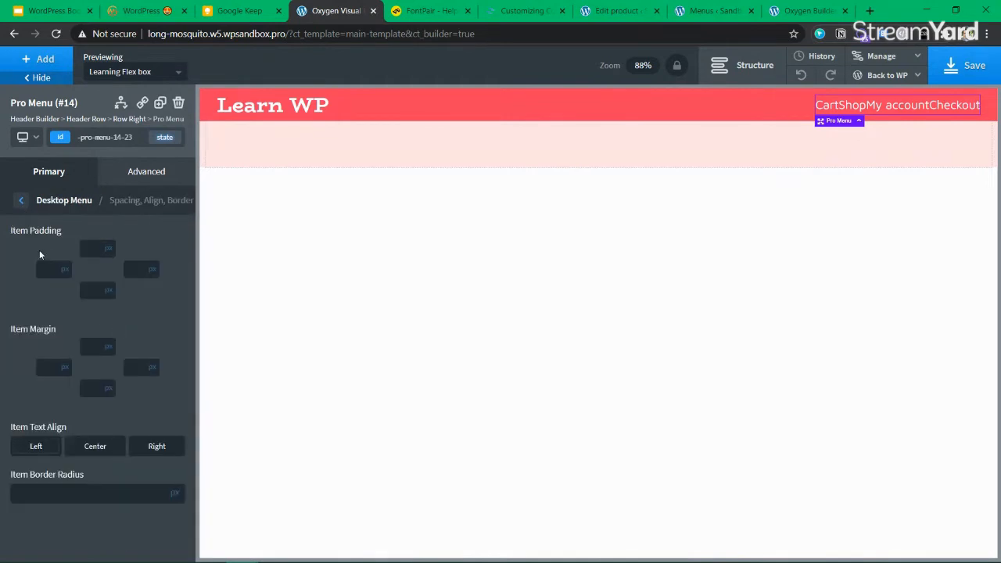
click(50, 271)
click(95, 247)
text(20)
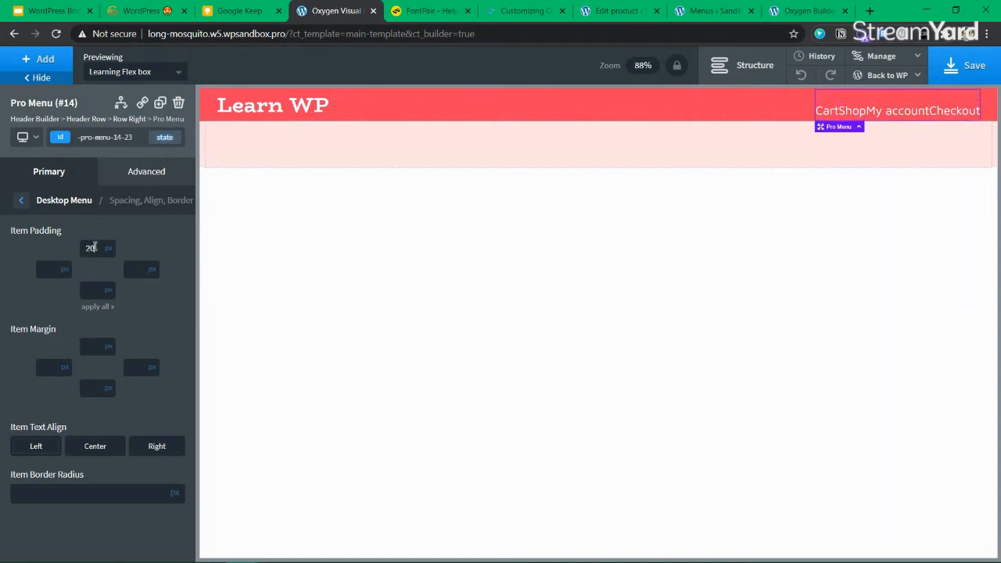
key(BackSpace)
key(BackSpace)
click(142, 366)
text(20)
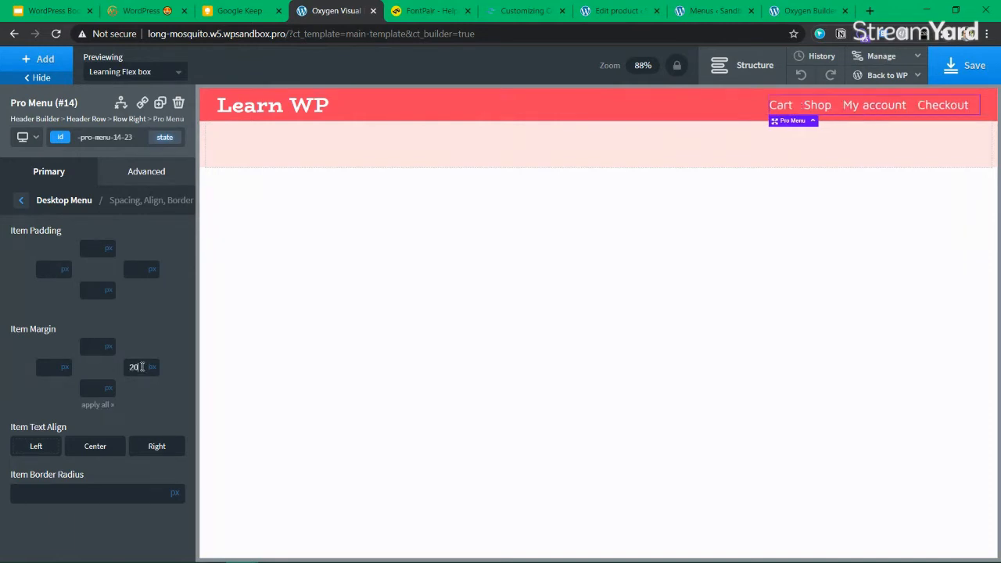
key(BackSpace)
key(BackSpace)
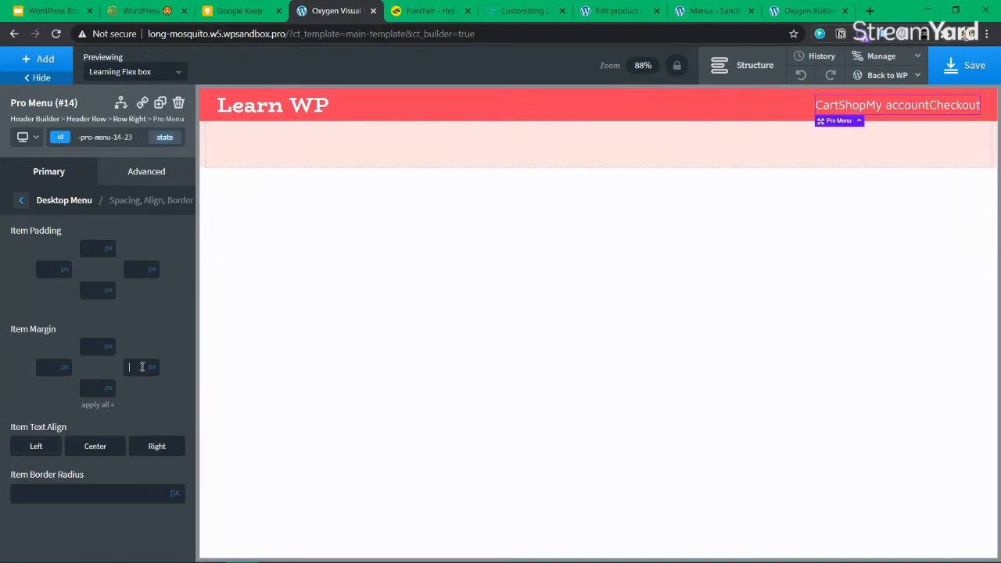
text(24)
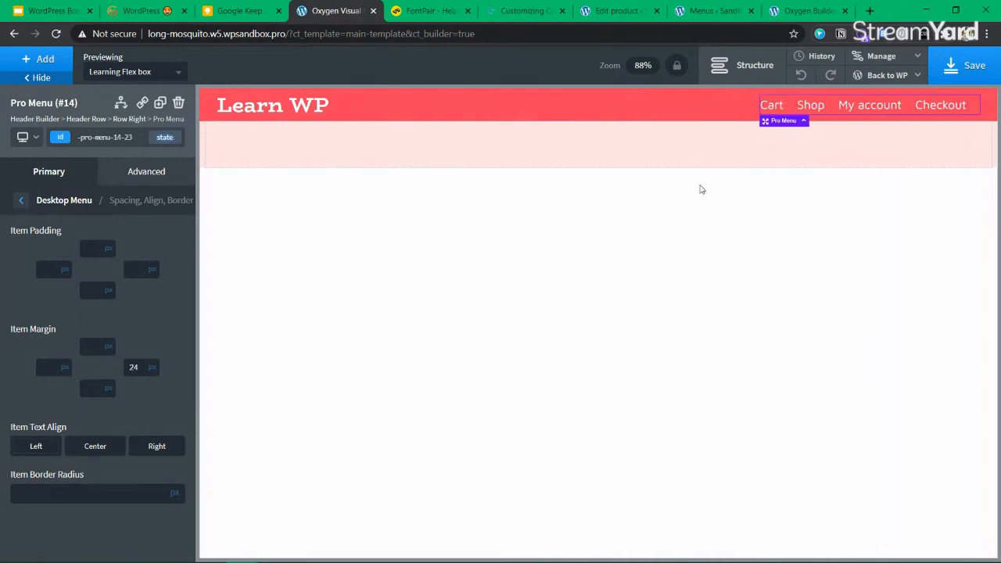
Save the template with the new menu spacing
click(702, 152)
click(973, 66)
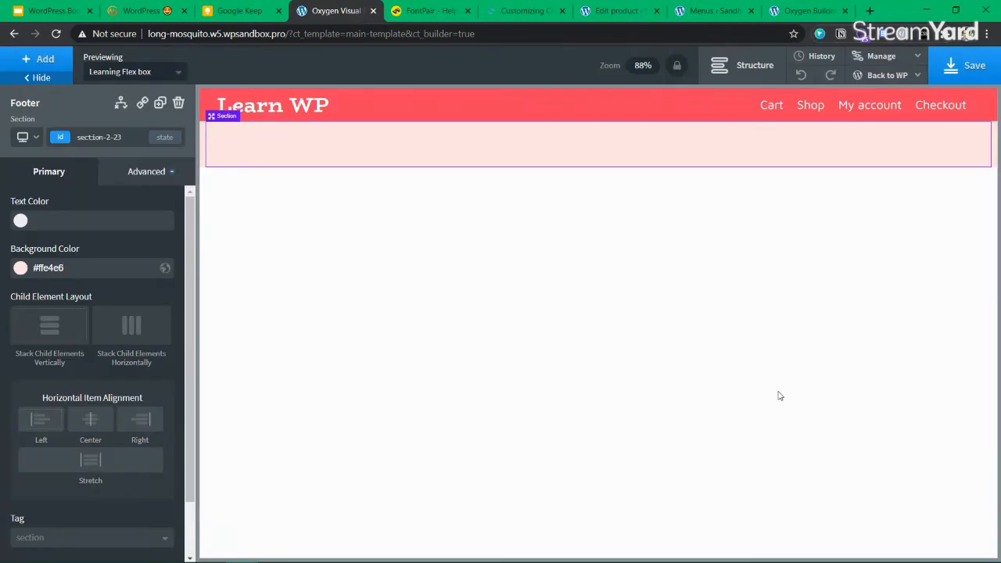
click(947, 107)
click(963, 66)
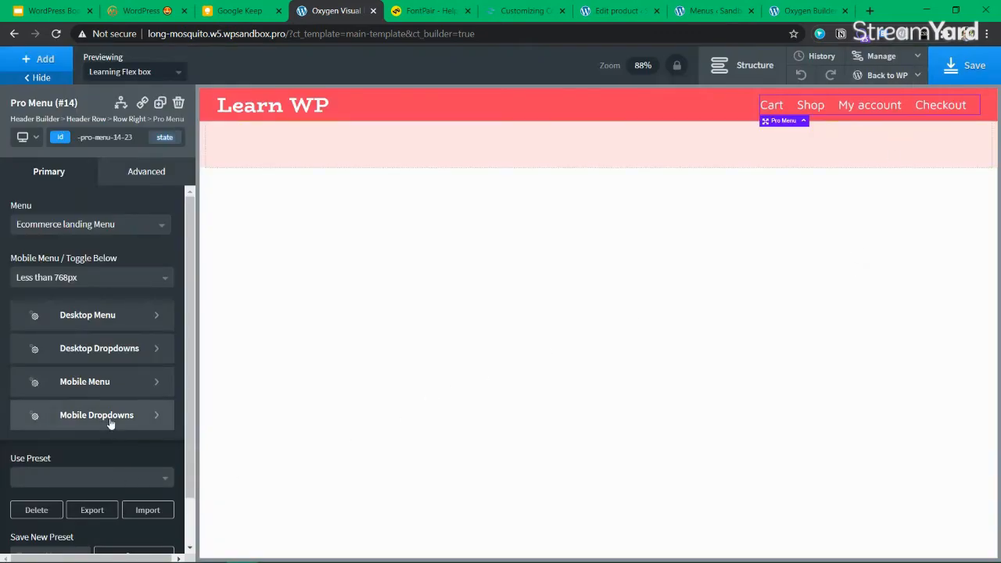
click(964, 65)
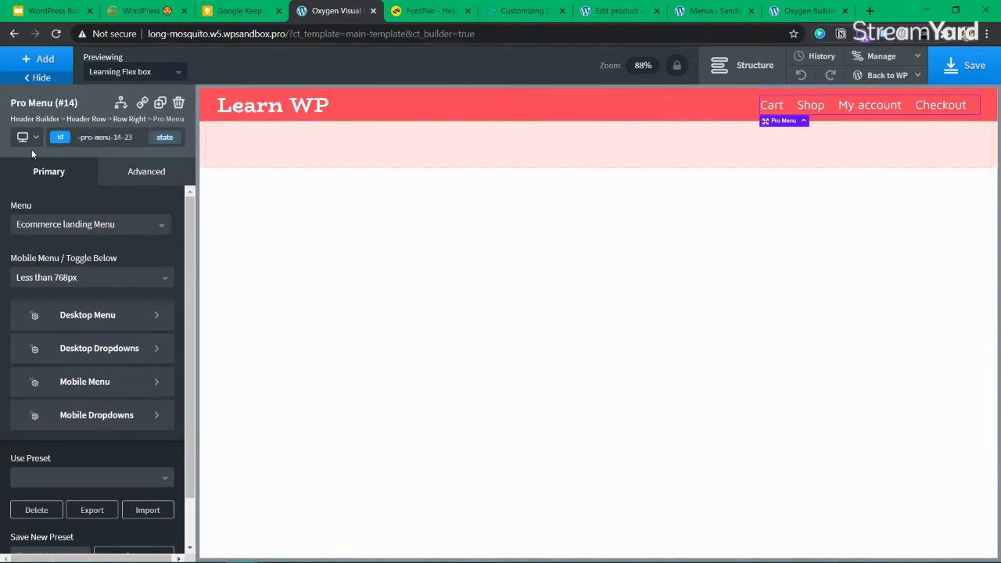
Preview the header below 480px and test the MENU toggle
click(31, 144)
click(70, 225)
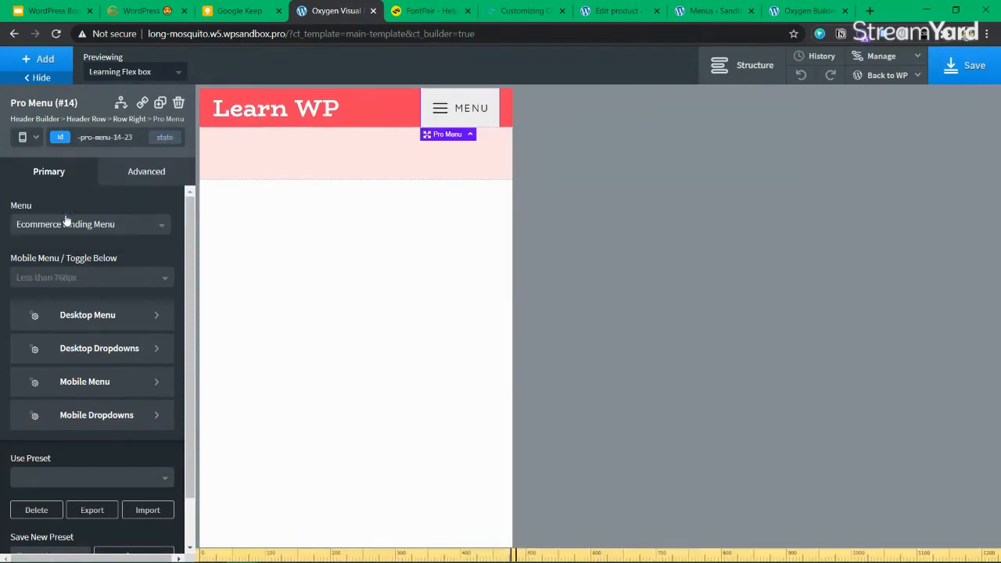
click(470, 108)
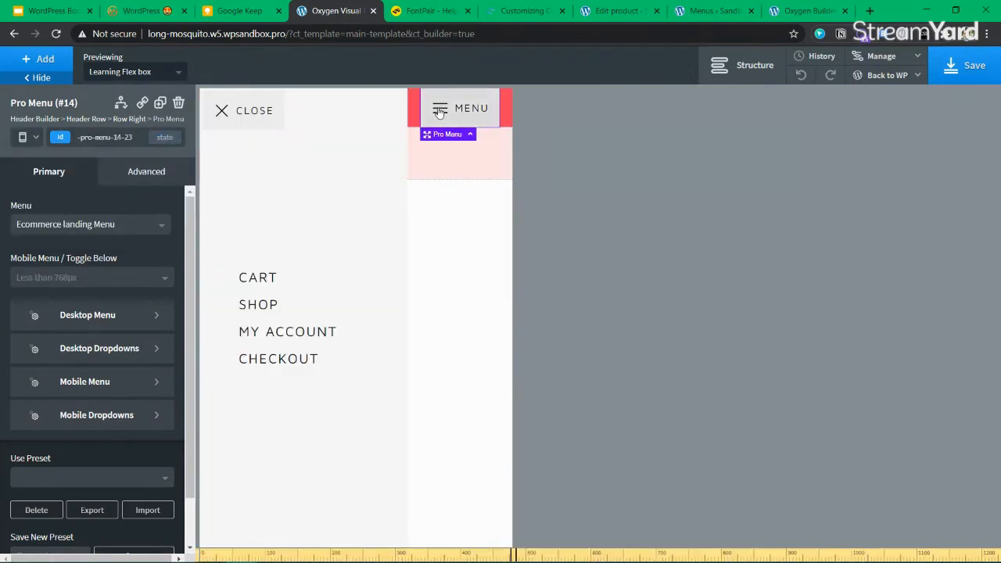
click(226, 109)
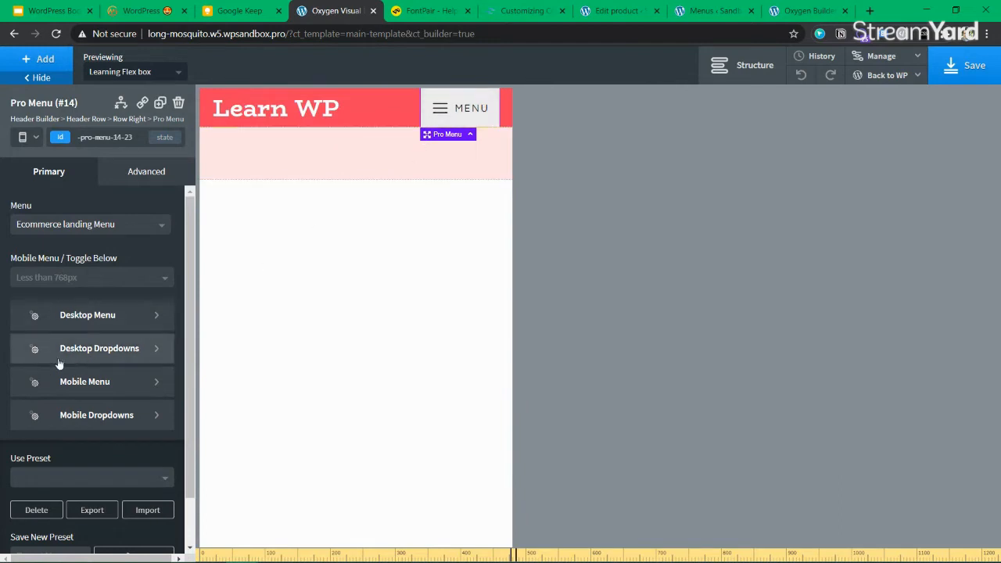
Try a brightpink mobile menu background and overlay, then remove both again
click(87, 383)
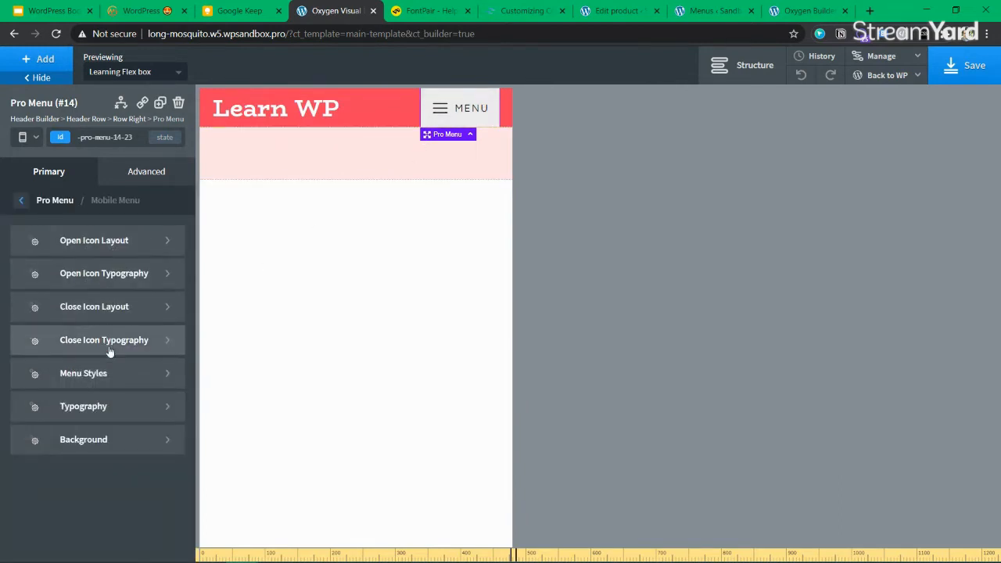
click(104, 440)
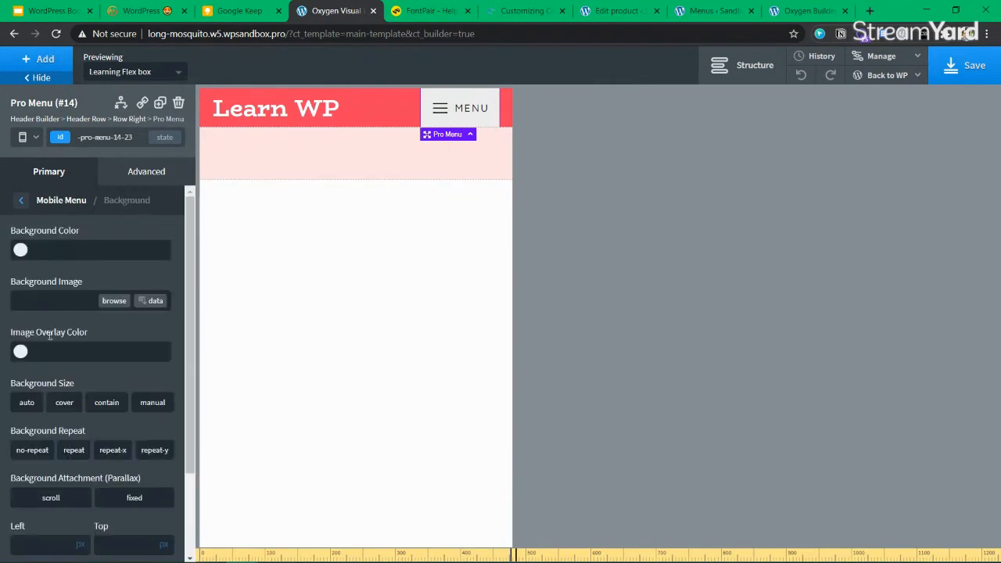
click(20, 250)
click(57, 413)
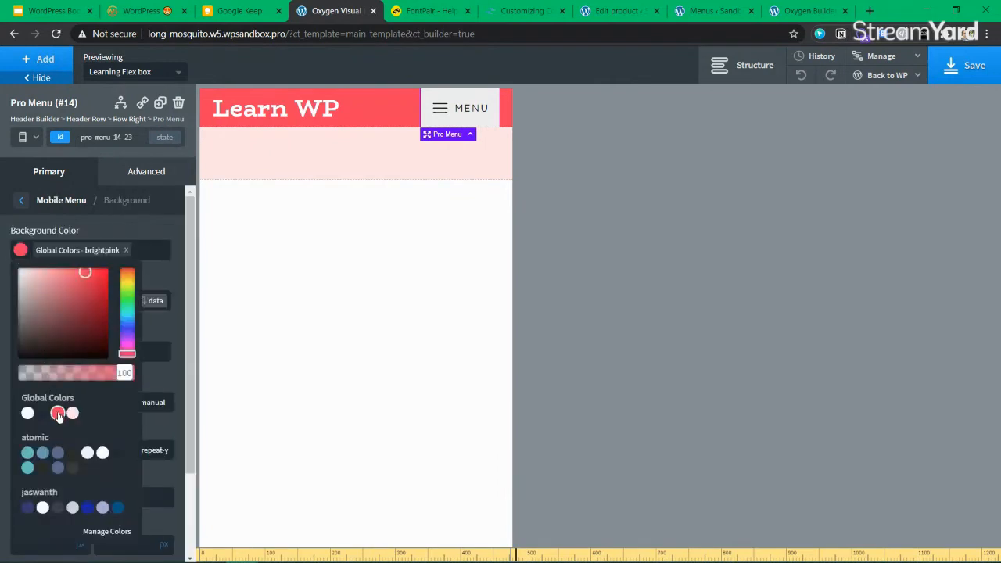
click(20, 250)
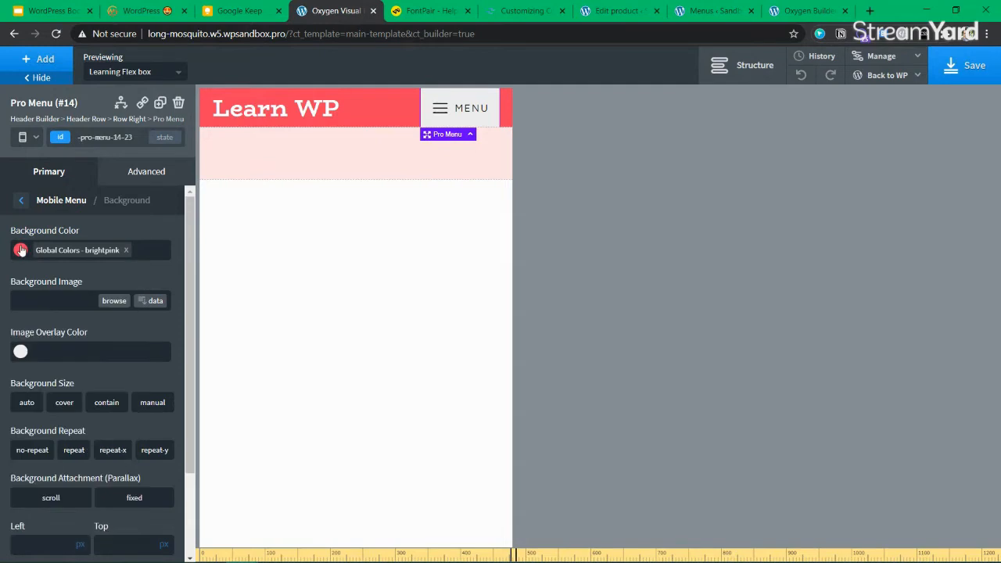
click(21, 353)
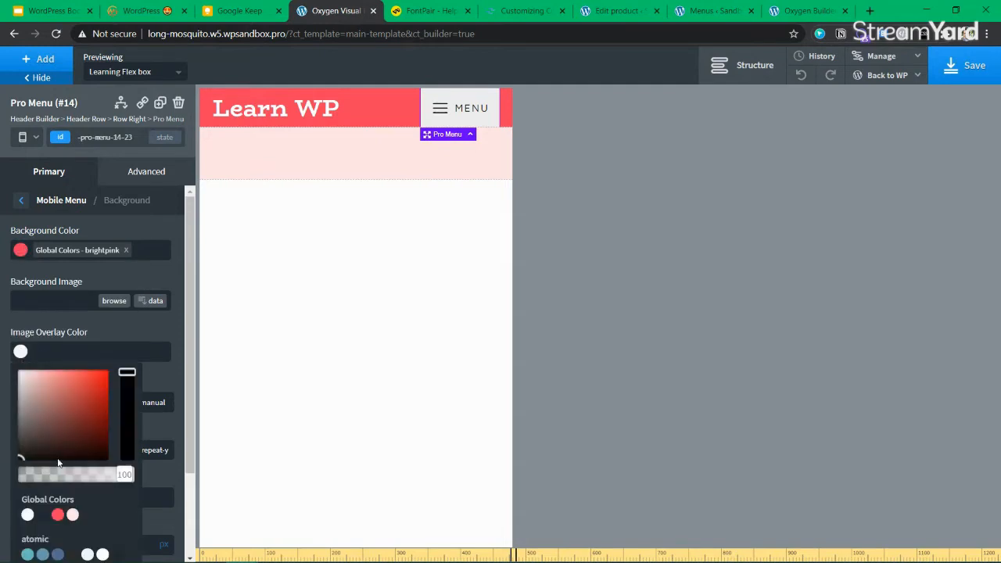
click(57, 515)
click(126, 352)
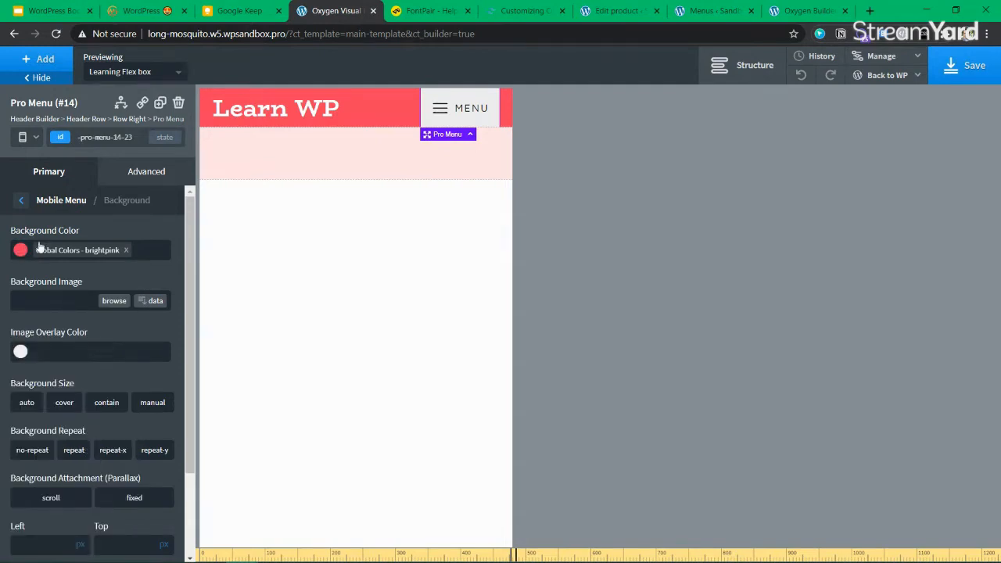
click(126, 250)
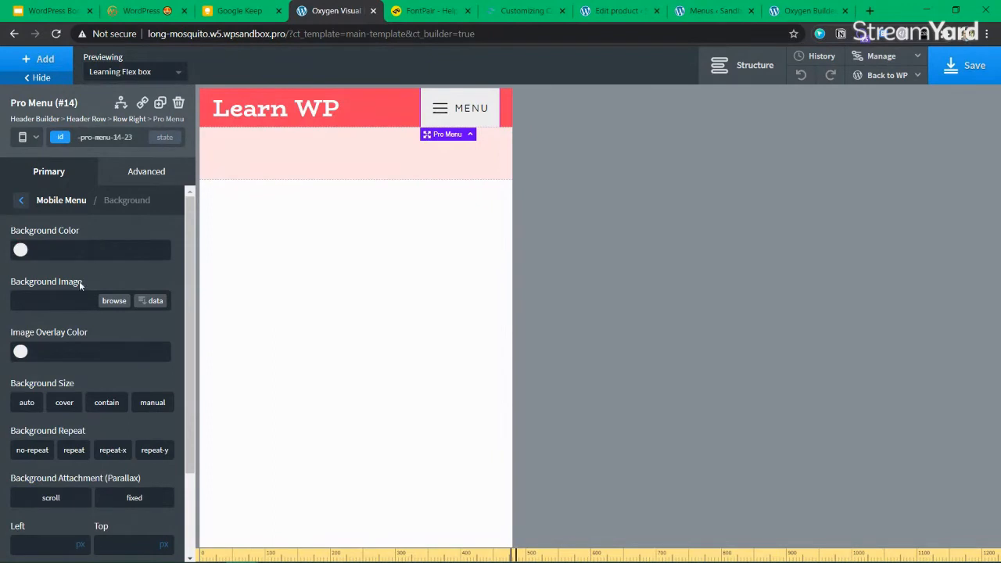
click(22, 201)
click(29, 205)
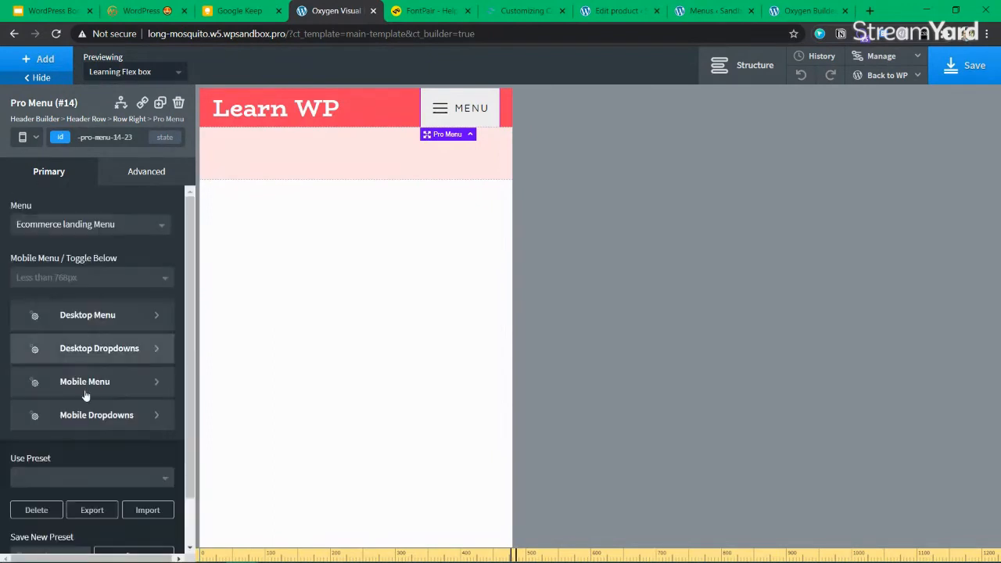
scroll(114, 434, down, 1)
click(111, 422)
click(82, 451)
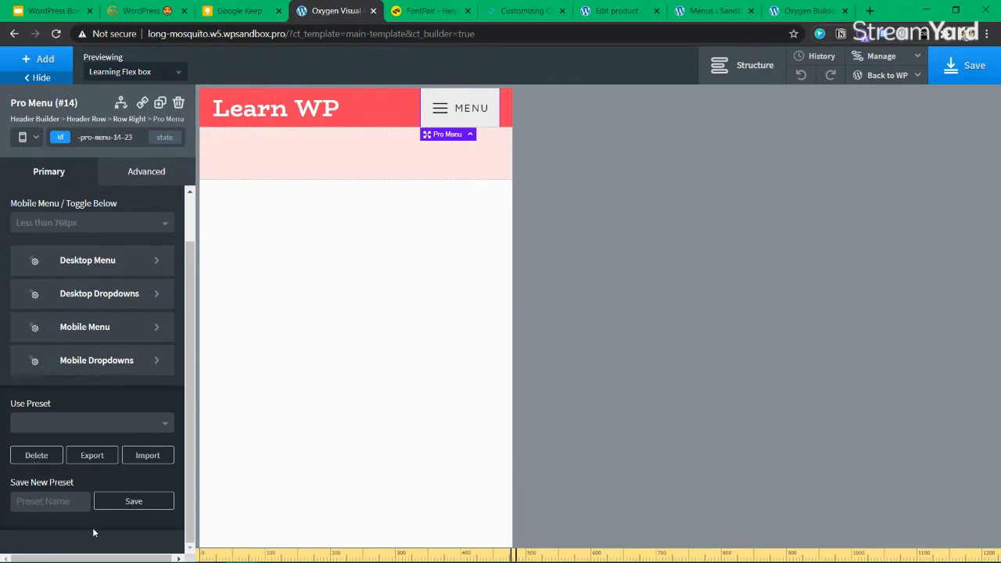
Make the mobile dropdown's top border brightpink and save the template
click(109, 360)
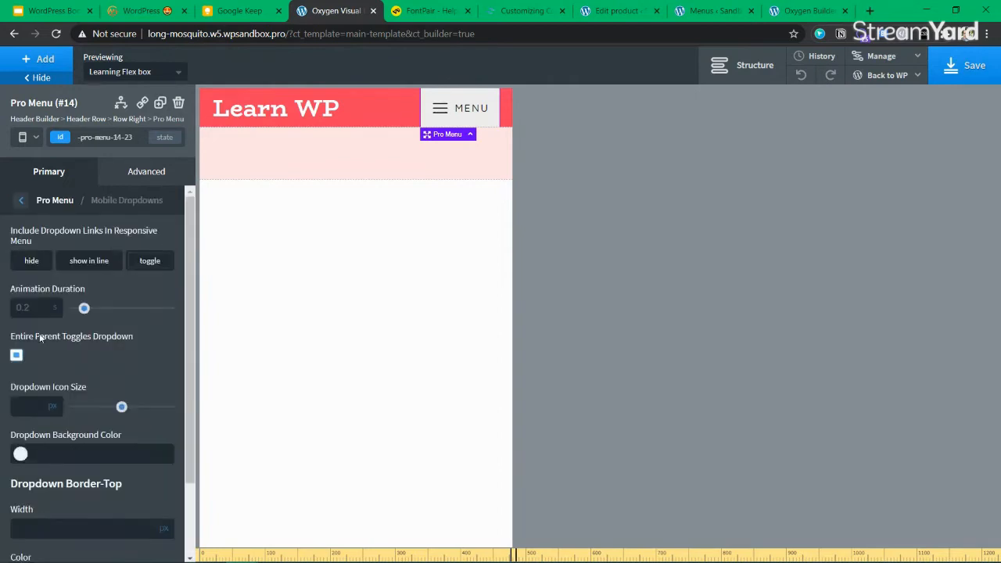
scroll(78, 392, down, 1)
click(20, 483)
scroll(65, 479, down, 2)
click(57, 434)
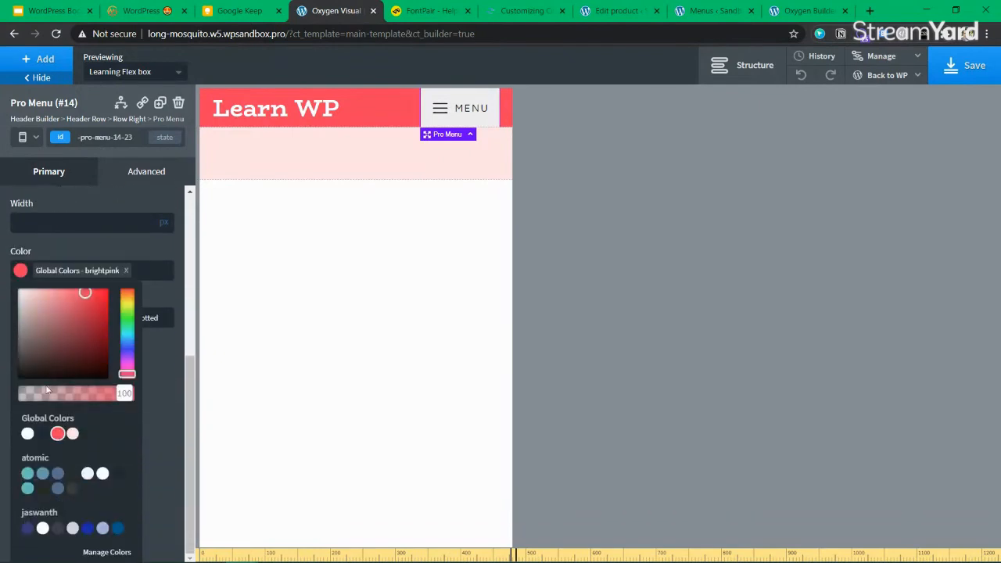
scroll(93, 352, up, 4)
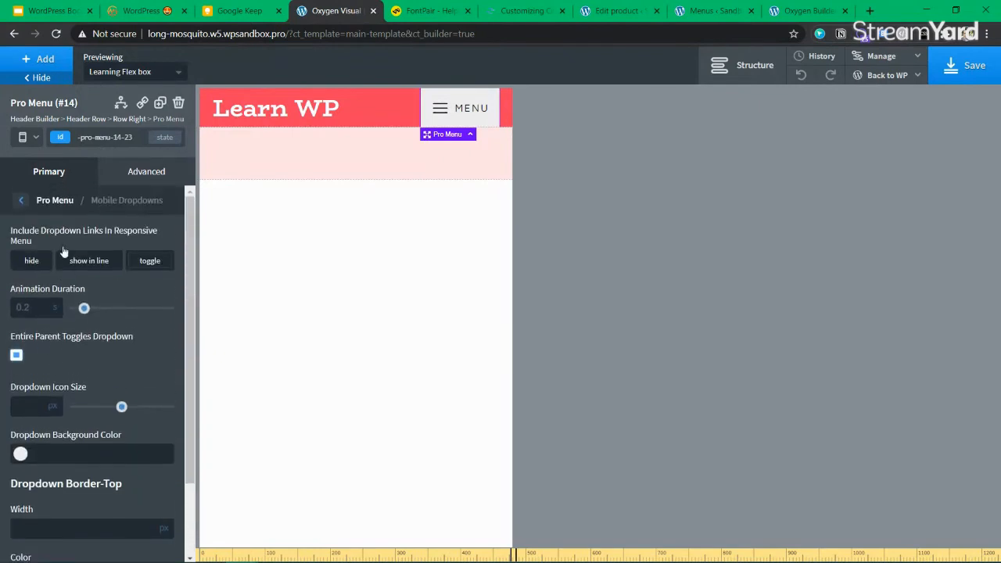
click(48, 172)
click(966, 71)
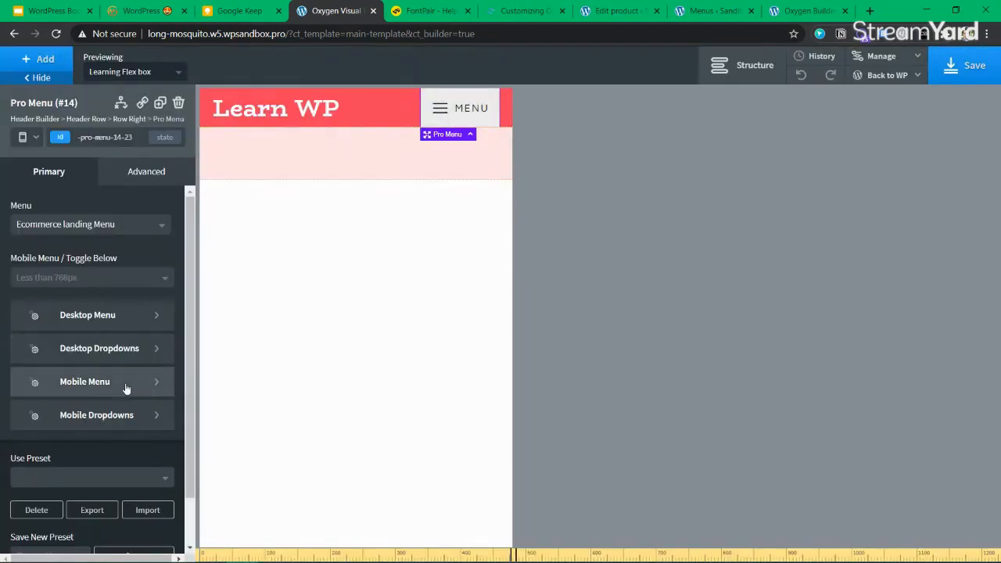
Try a brightpink background on the whole menu, remove it, and save
click(140, 174)
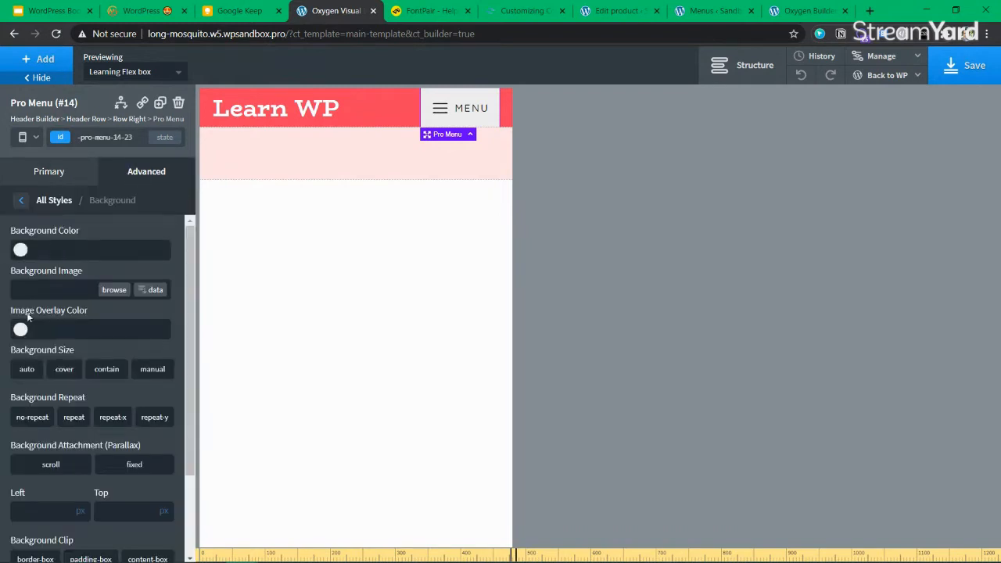
click(21, 250)
click(58, 413)
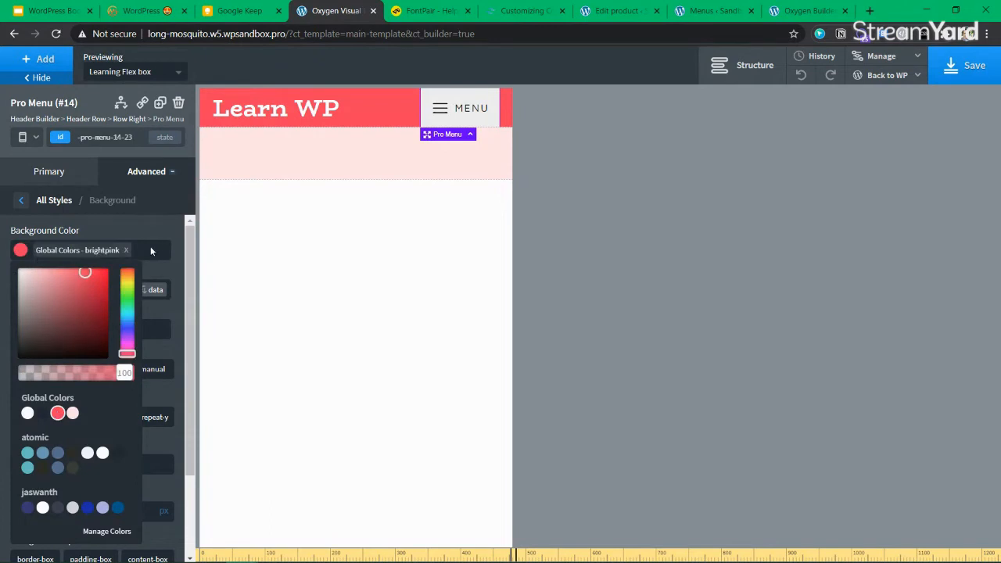
click(127, 251)
click(21, 201)
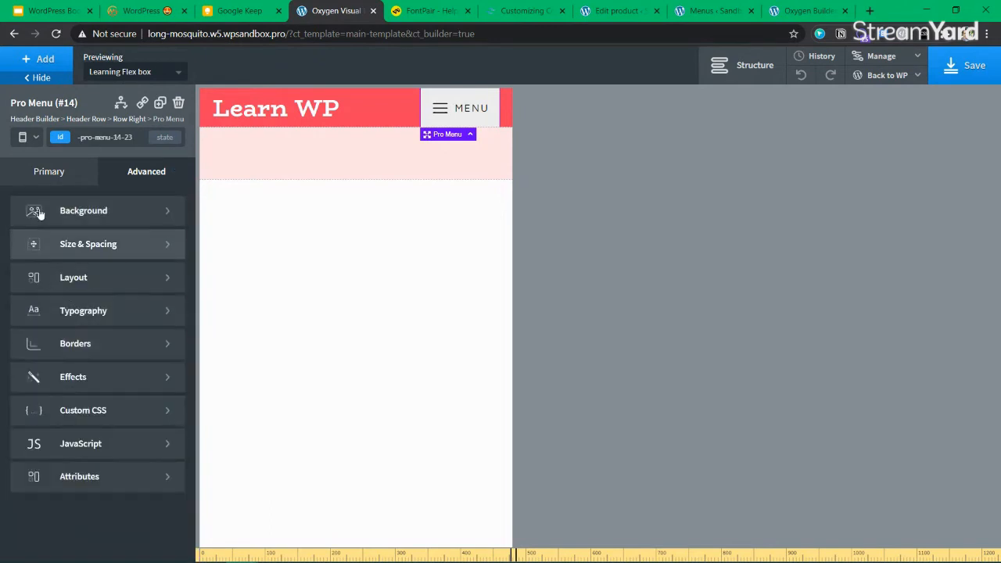
click(44, 170)
click(964, 65)
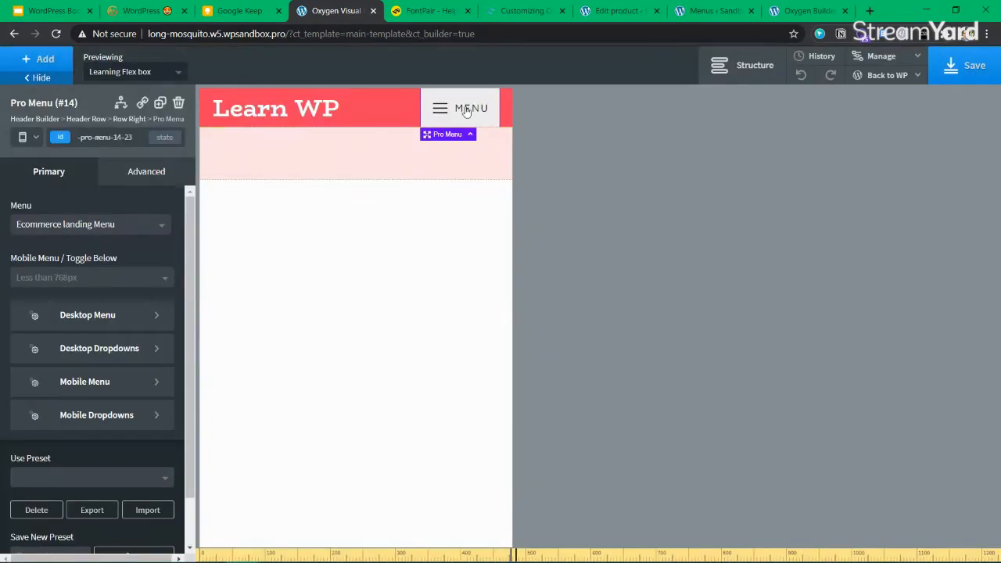
Return the preview to full width and save the template
click(31, 140)
click(67, 159)
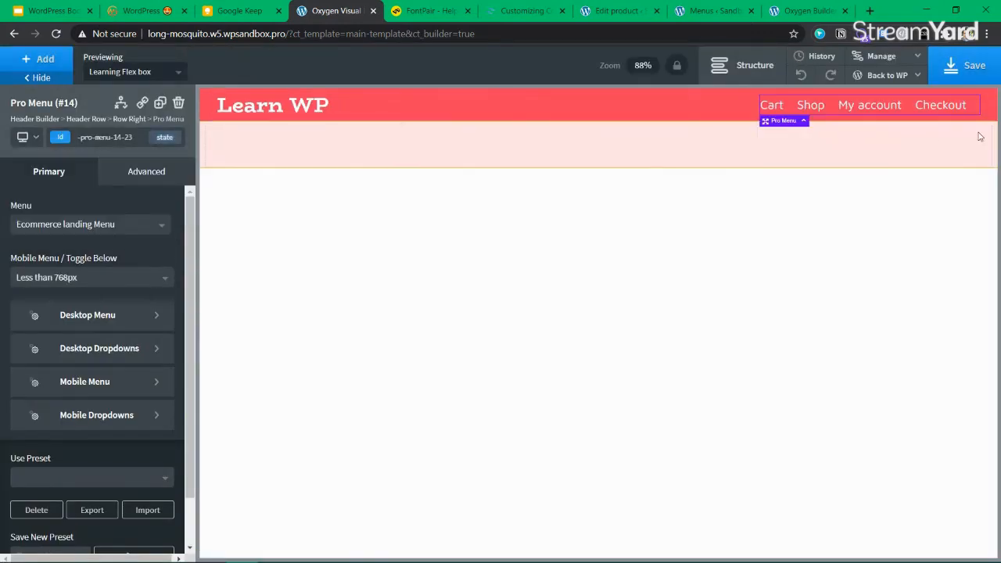
click(985, 69)
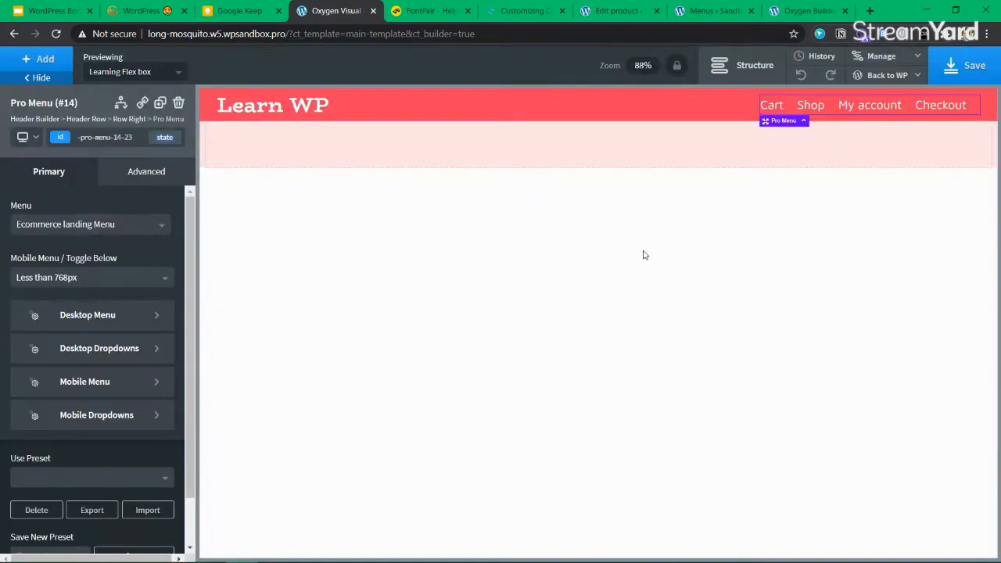
Add a Text element inside the pink footer section
click(403, 155)
click(742, 65)
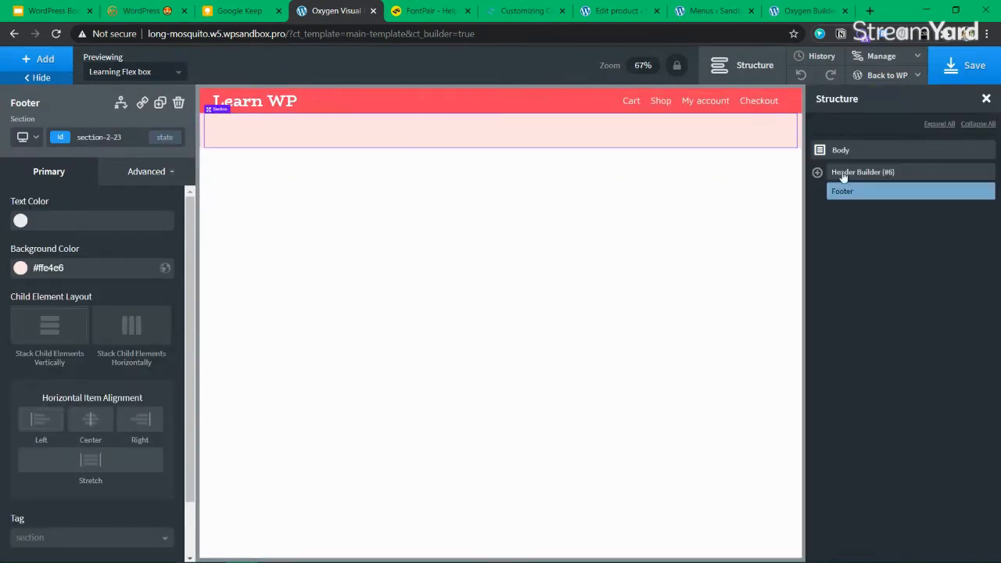
click(41, 60)
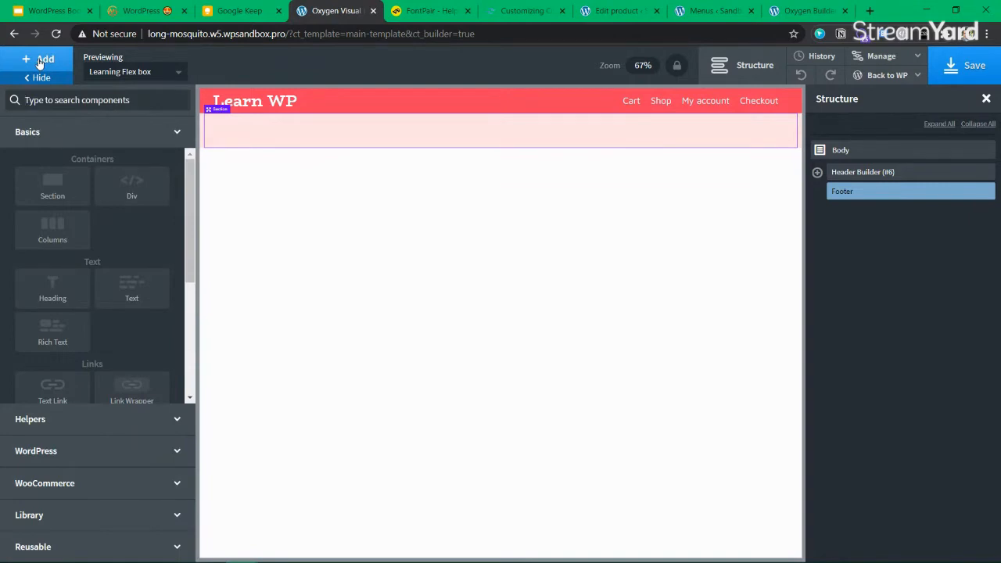
text(nc)
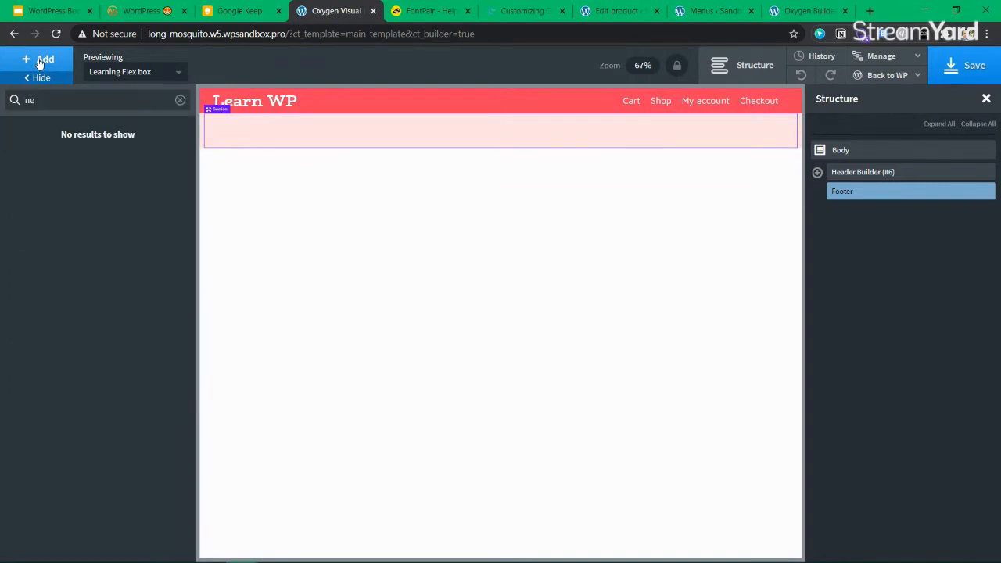
key(BackSpace)
key(BackSpace)
text(tex)
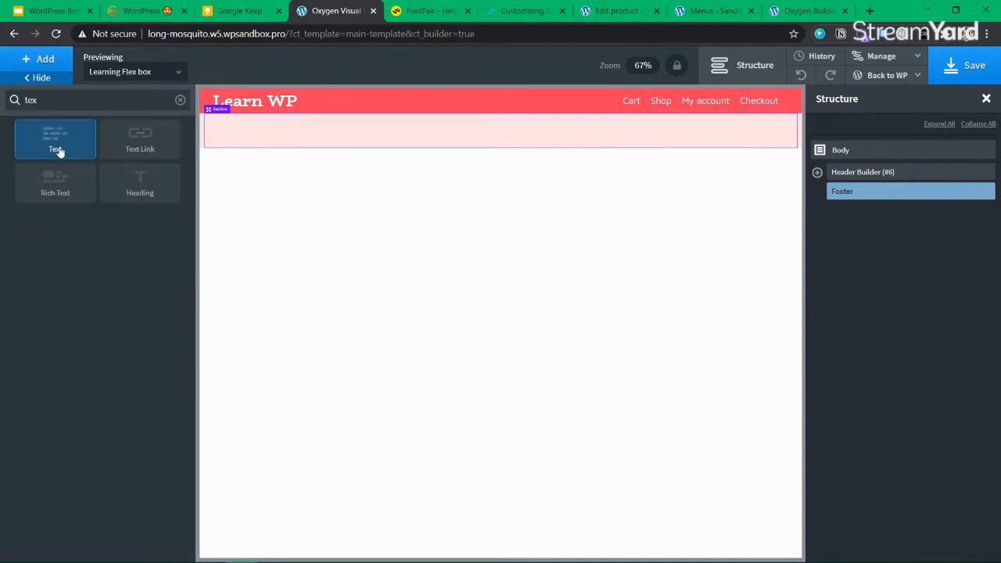
click(55, 144)
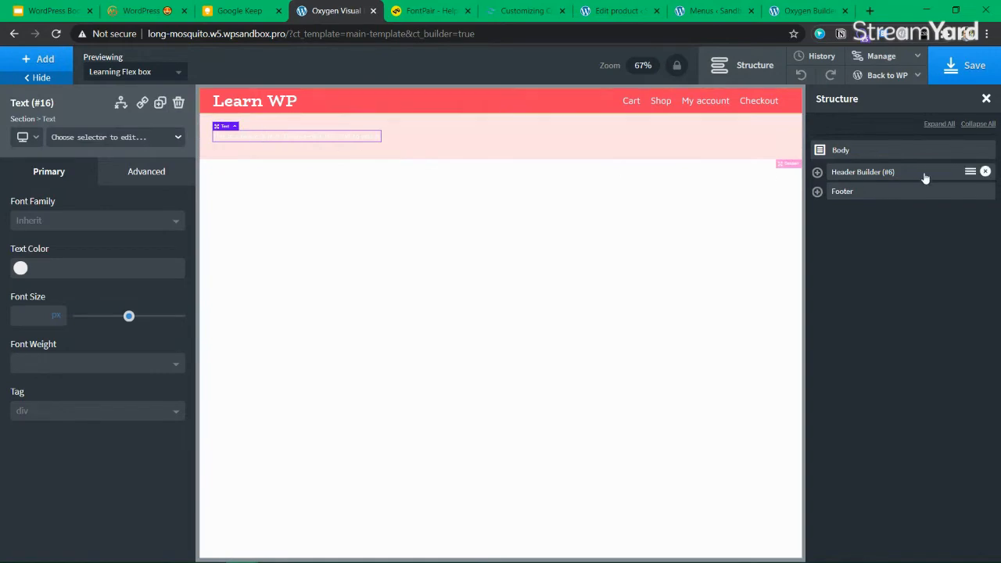
click(818, 192)
Centre the footer contents and replace the placeholder with 'All copyrights Received LearnWP'
click(874, 194)
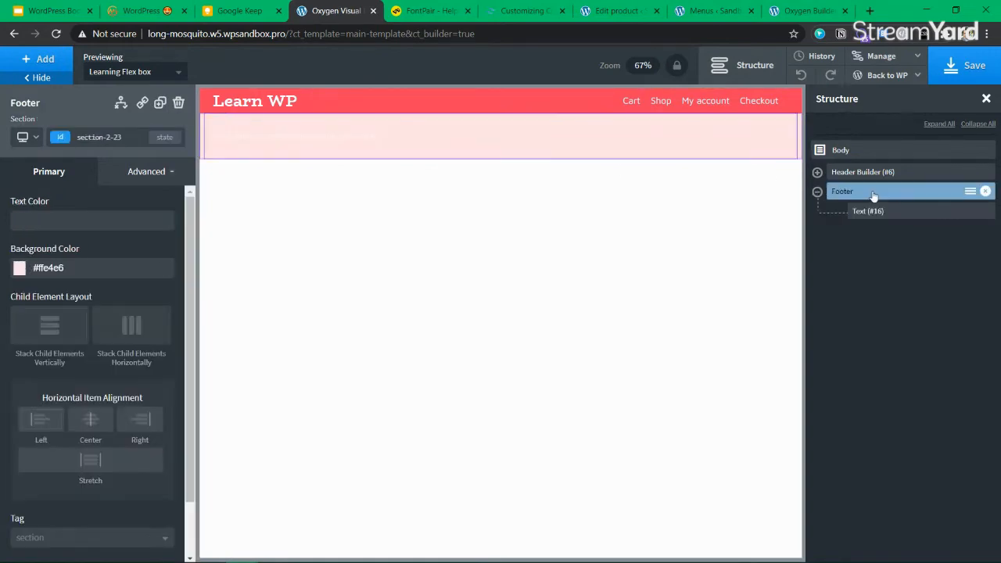
click(91, 420)
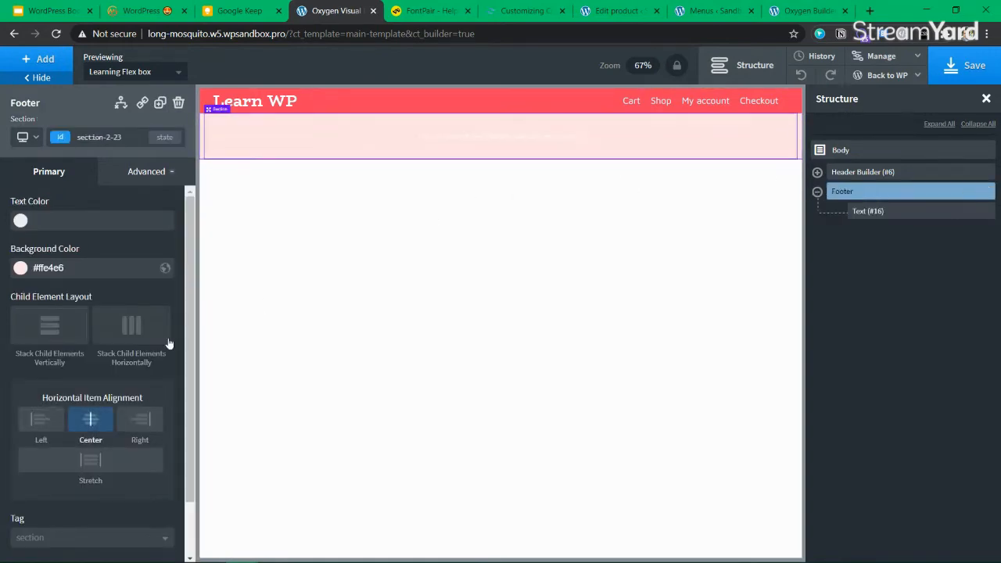
double_click(480, 136)
key(BackSpace)
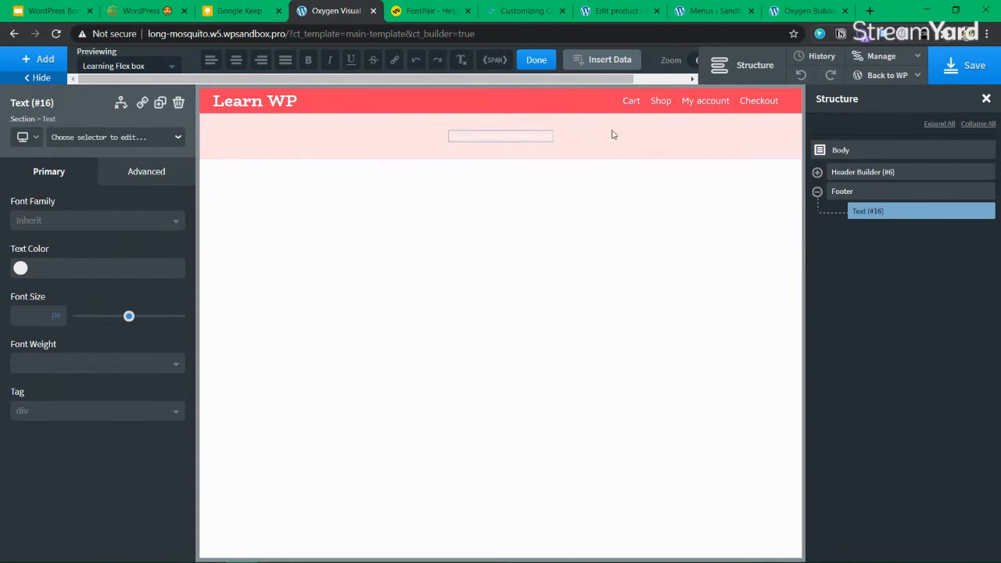
Make the footer text brightpink at 22px and save the template
click(21, 269)
click(57, 432)
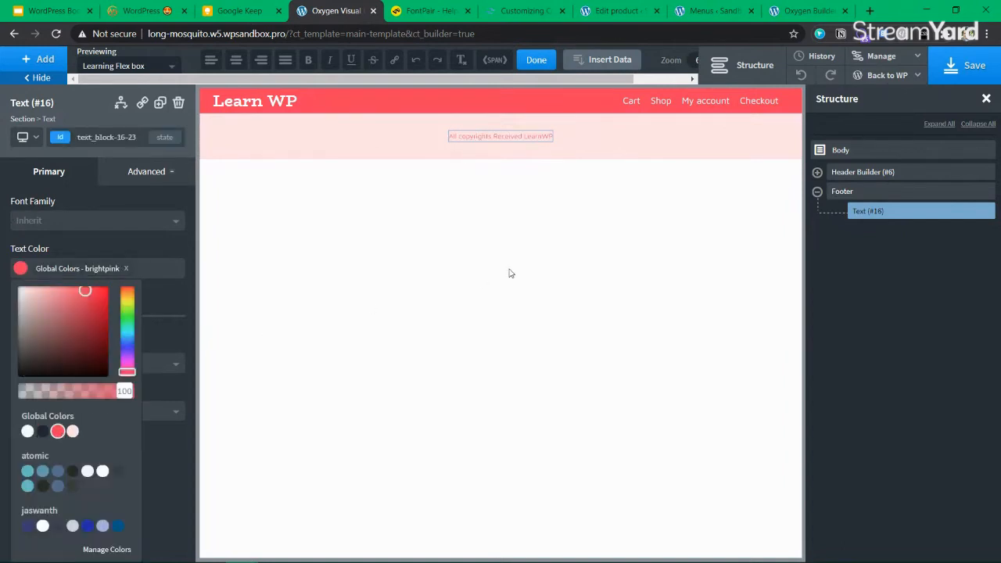
click(31, 269)
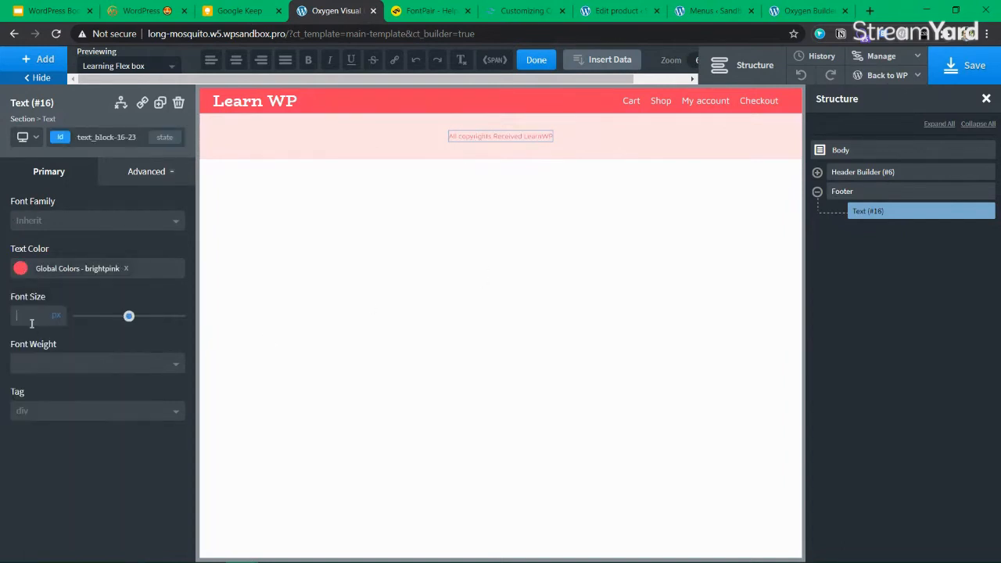
click(31, 321)
text(22)
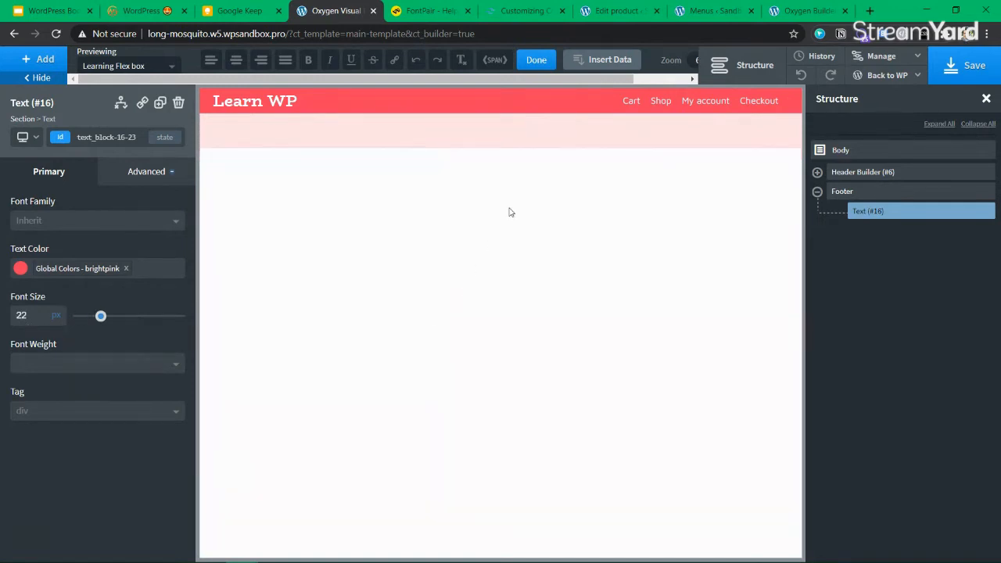
click(965, 70)
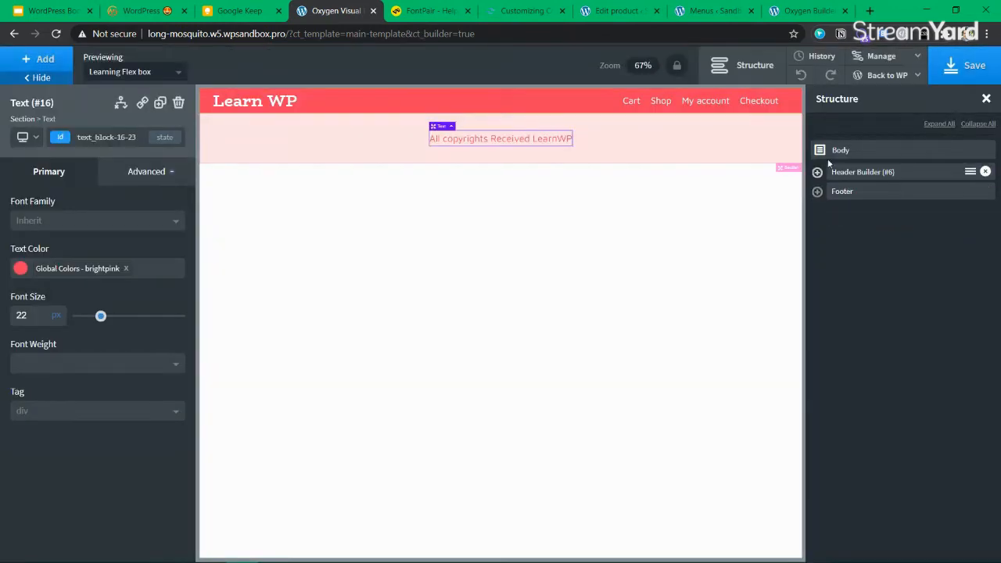
click(831, 150)
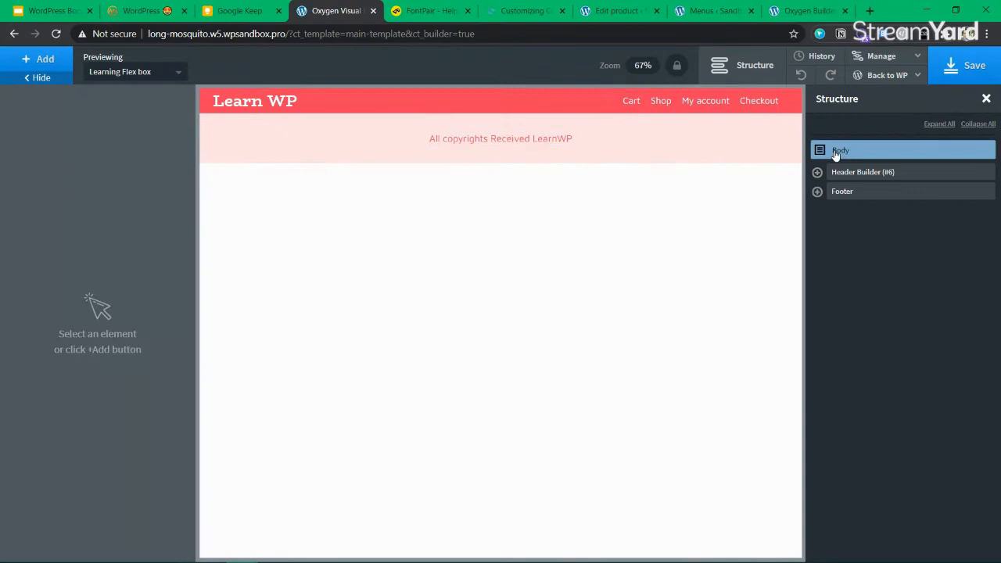
Add an Inner Content block and move it above the footer
click(39, 60)
text(INNER)
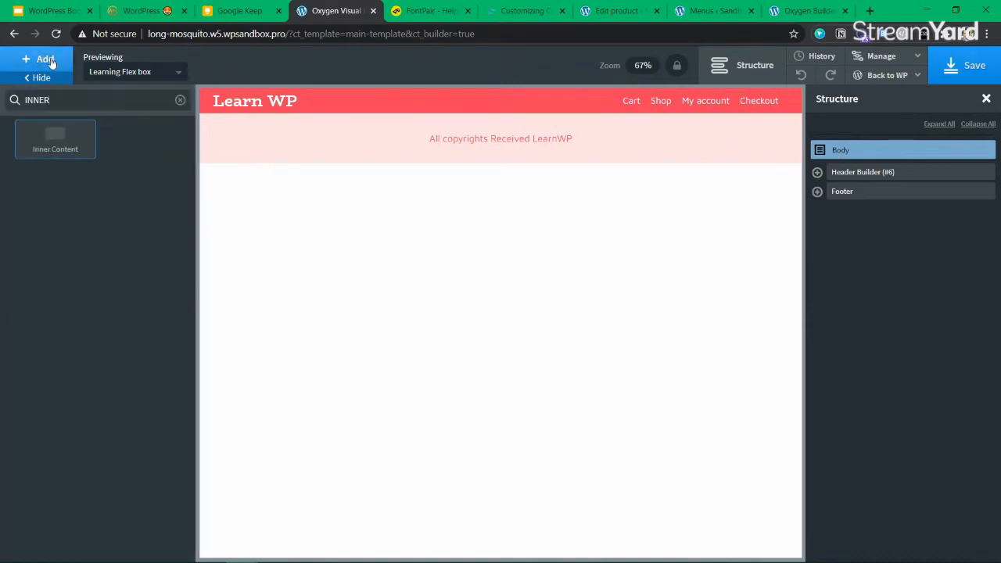
click(53, 132)
mouse_move(880, 212)
mouse_down()
mouse_move(876, 190)
mouse_move(870, 205)
mouse_up()
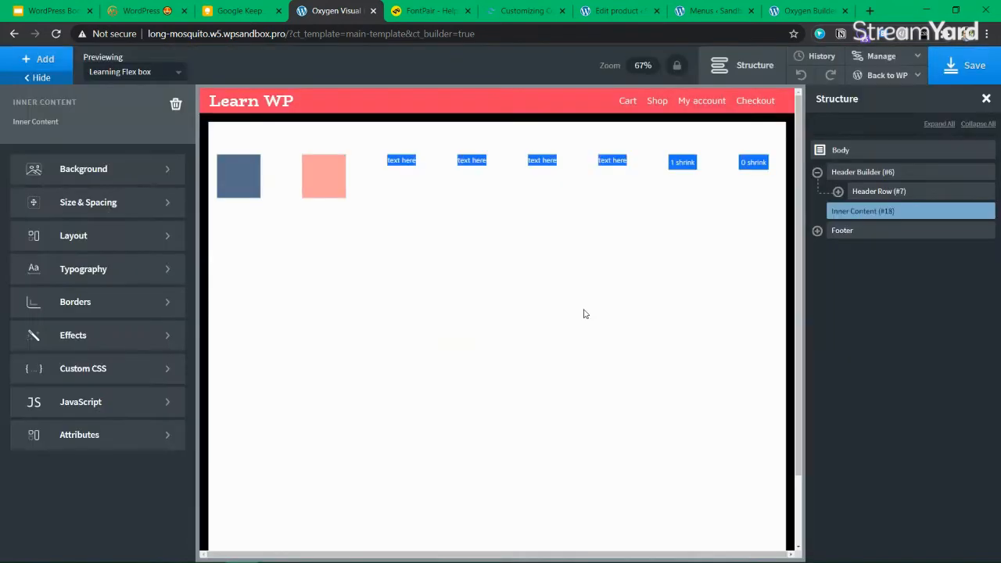
scroll(563, 312, down, 2)
scroll(548, 308, up, 2)
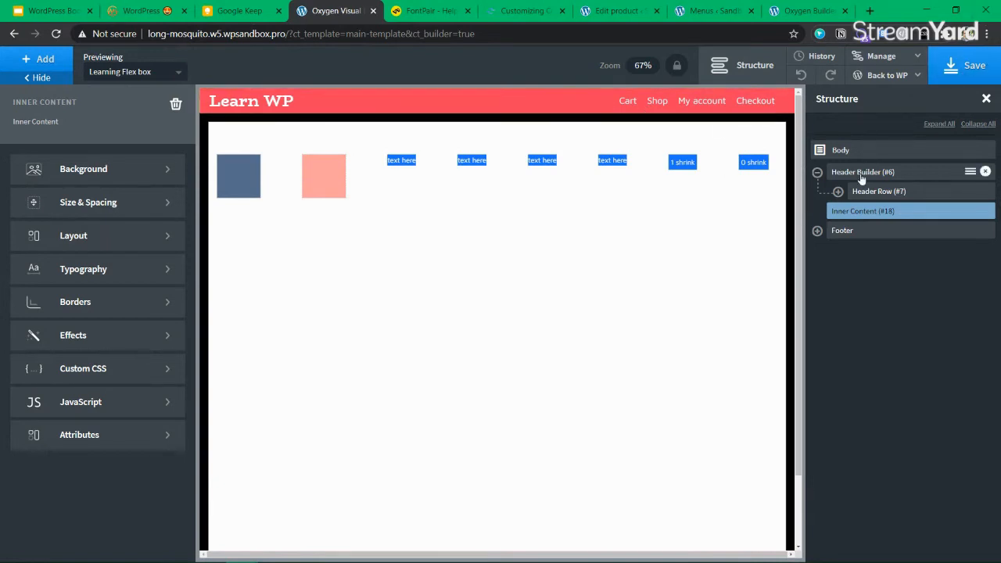
Open the Header Builder's size and spacing settings, then select the header row
click(861, 173)
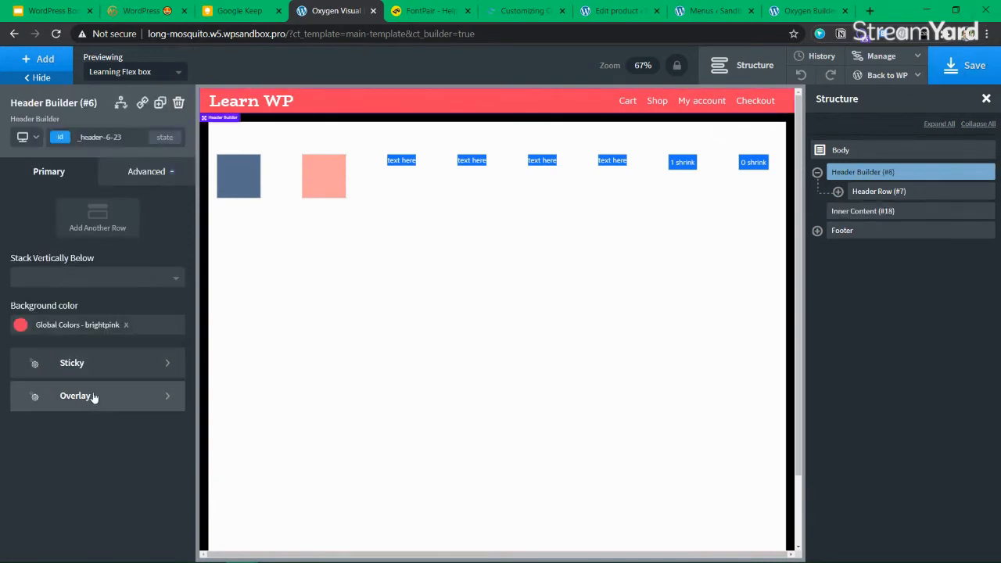
click(148, 174)
click(98, 242)
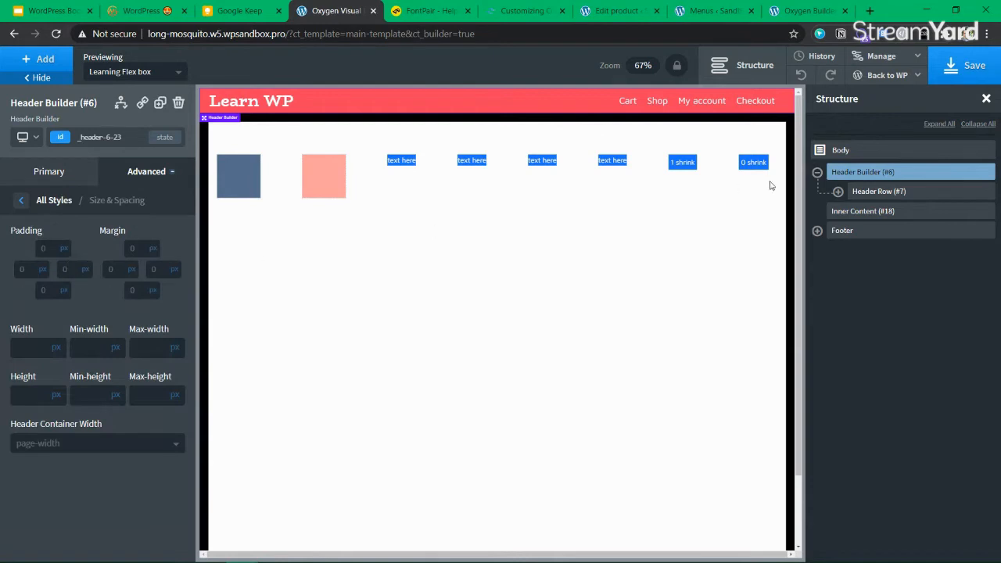
click(892, 193)
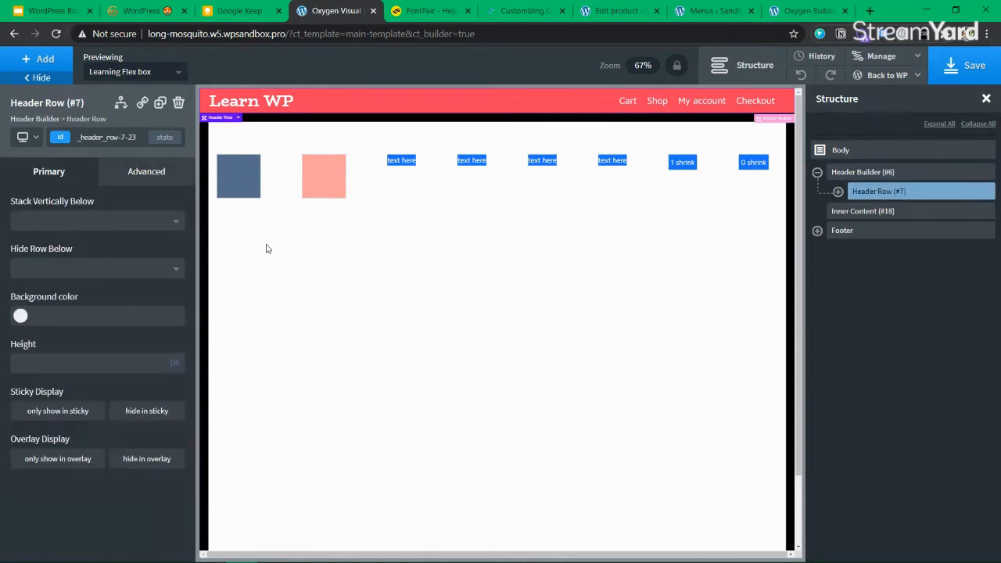
Give the header row 20px top and bottom padding and view the page's front end
click(164, 169)
click(107, 246)
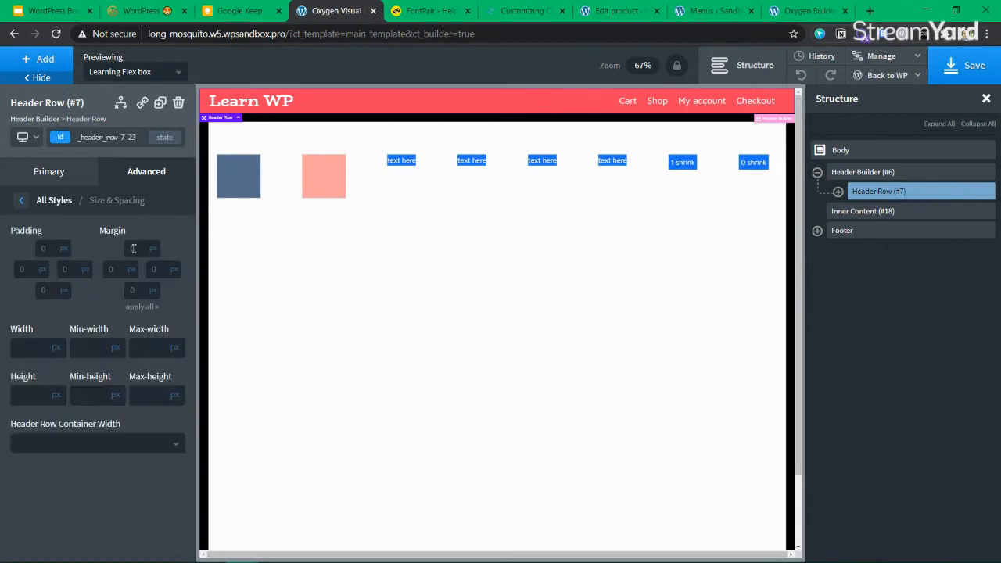
click(133, 248)
text(20)
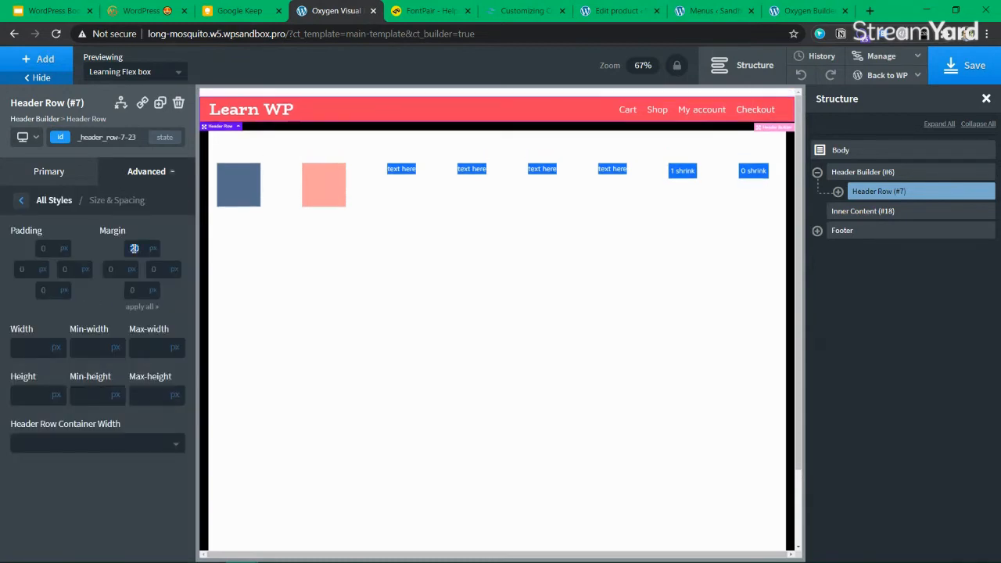
key(BackSpace)
key(BackSpace)
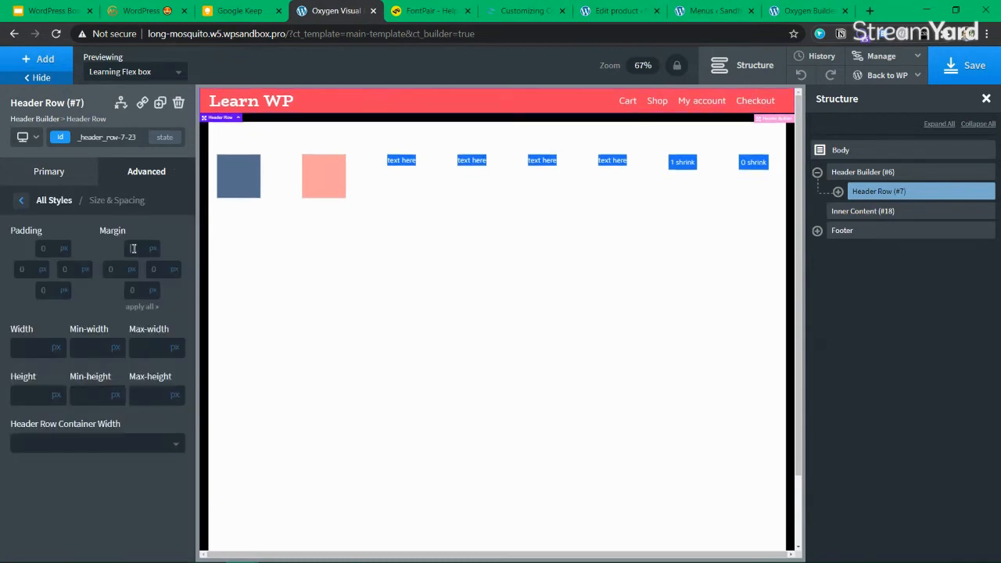
click(44, 248)
text(20)
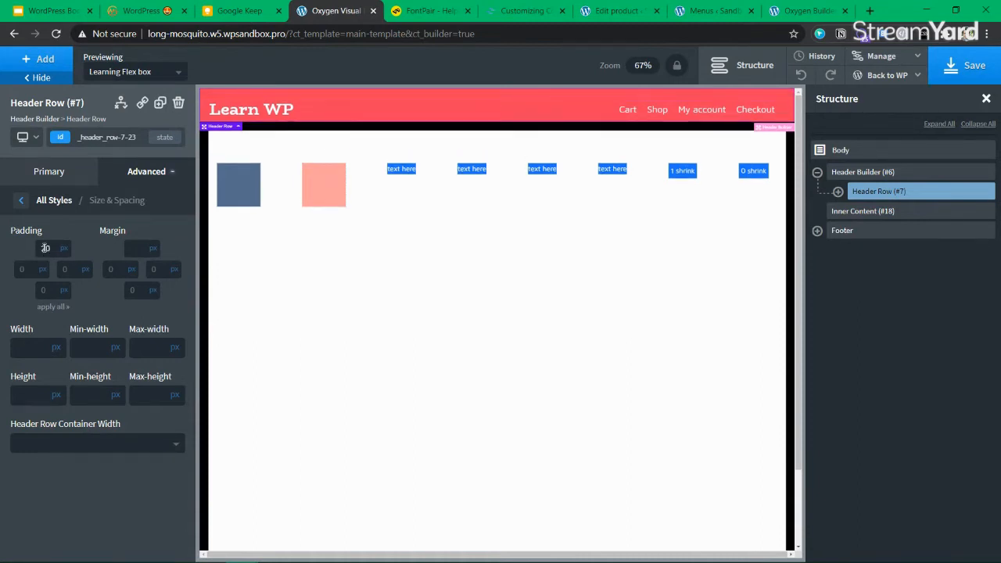
click(42, 291)
text(20)
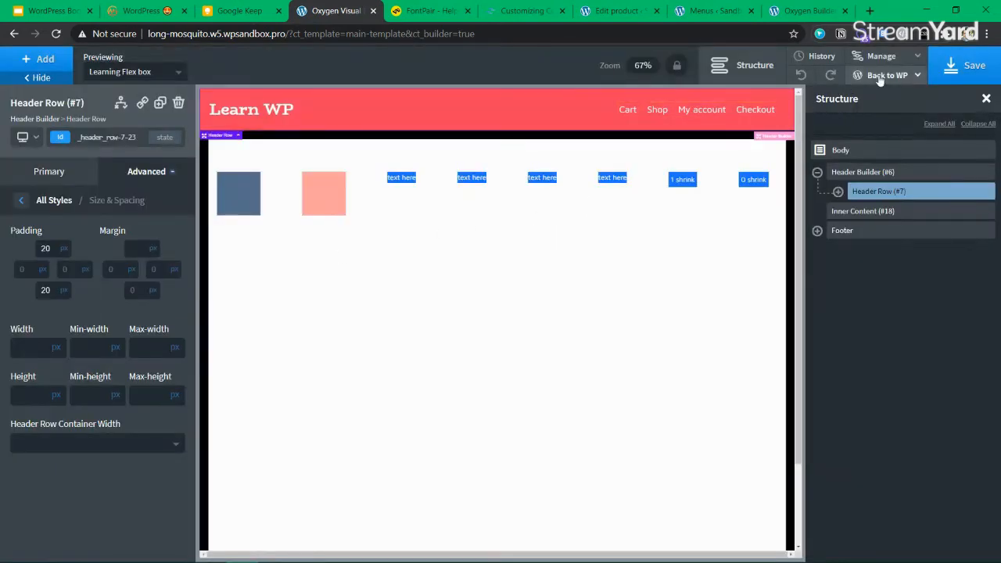
mouse_move(883, 75)
click(889, 115)
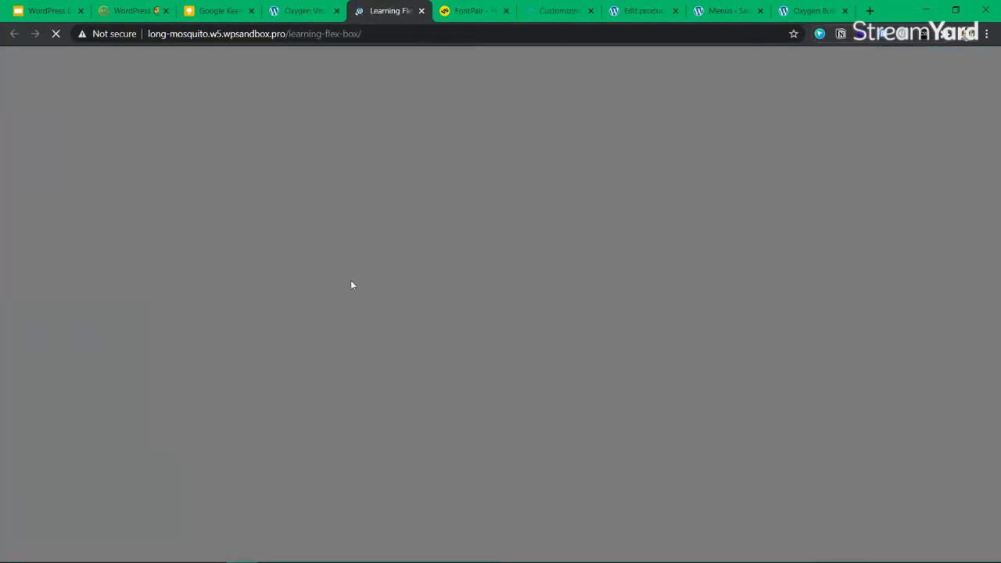
Check the live page's pink copyright footer, then select Footer back in Oxygen
scroll(773, 291, down, 3)
scroll(773, 294, up, 3)
scroll(773, 294, down, 3)
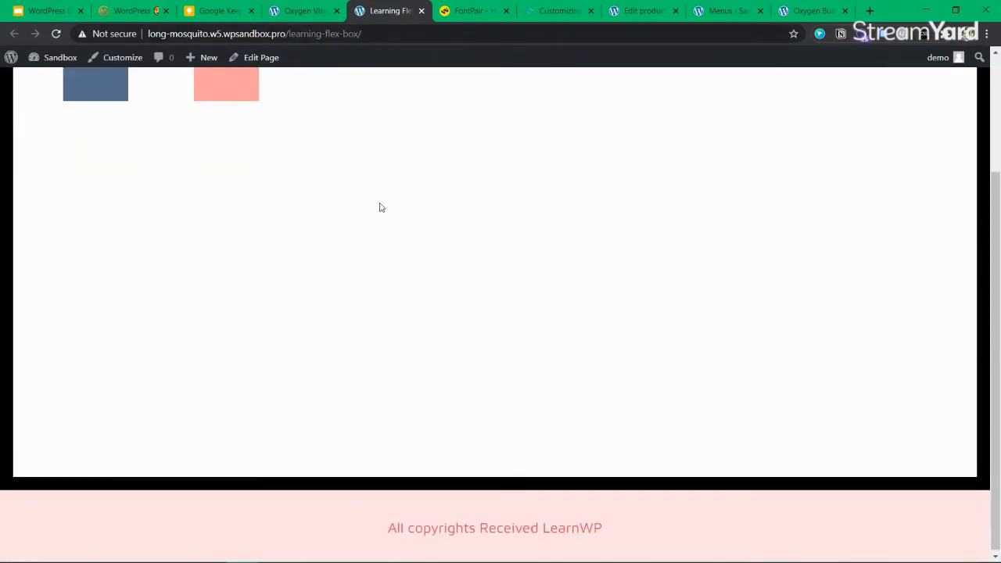
scroll(377, 180, up, 3)
click(305, 11)
scroll(376, 159, down, 5)
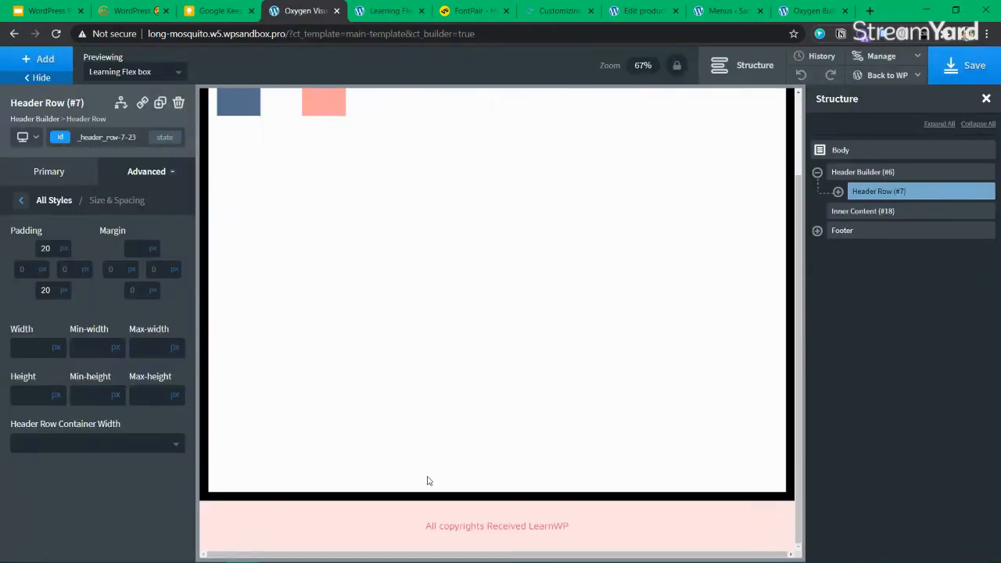
click(609, 510)
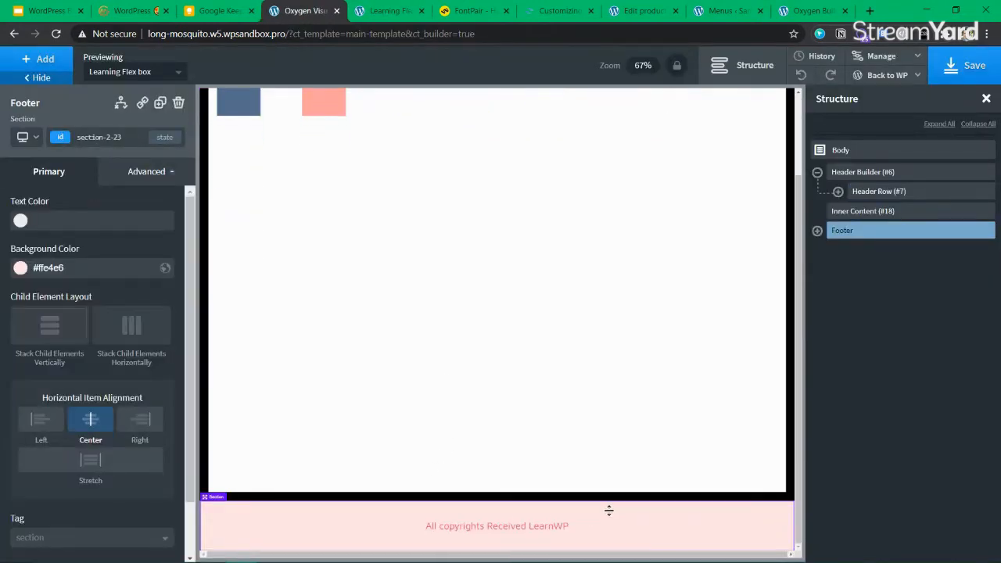
Set the footer's container padding top and bottom to 20 and save
click(143, 175)
click(107, 244)
click(100, 244)
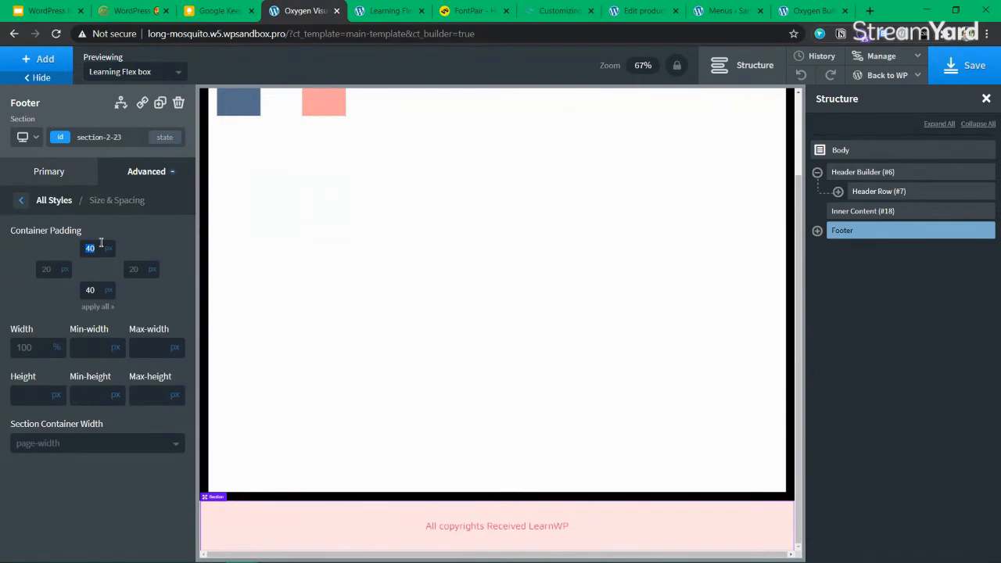
text(20)
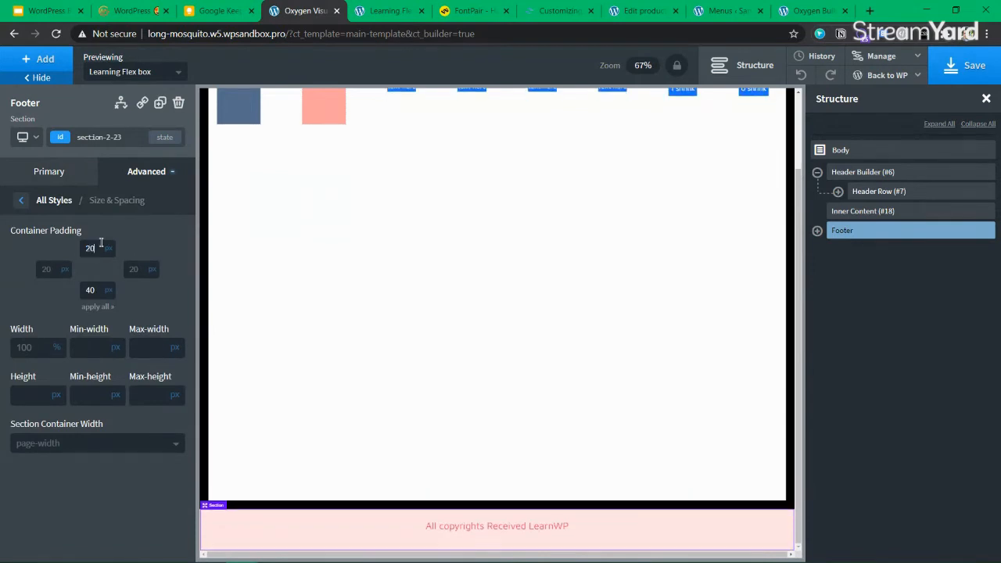
text(20)
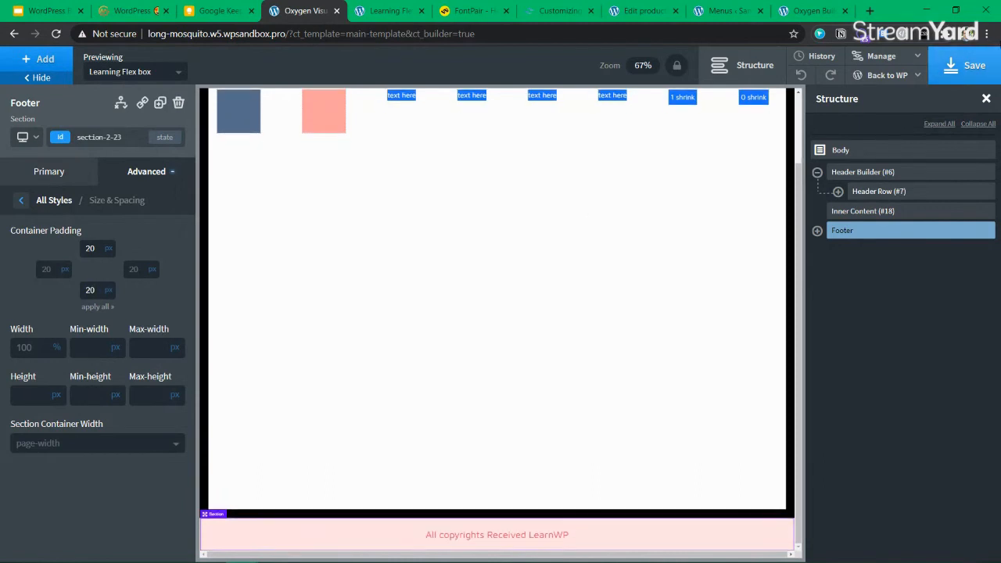
click(951, 55)
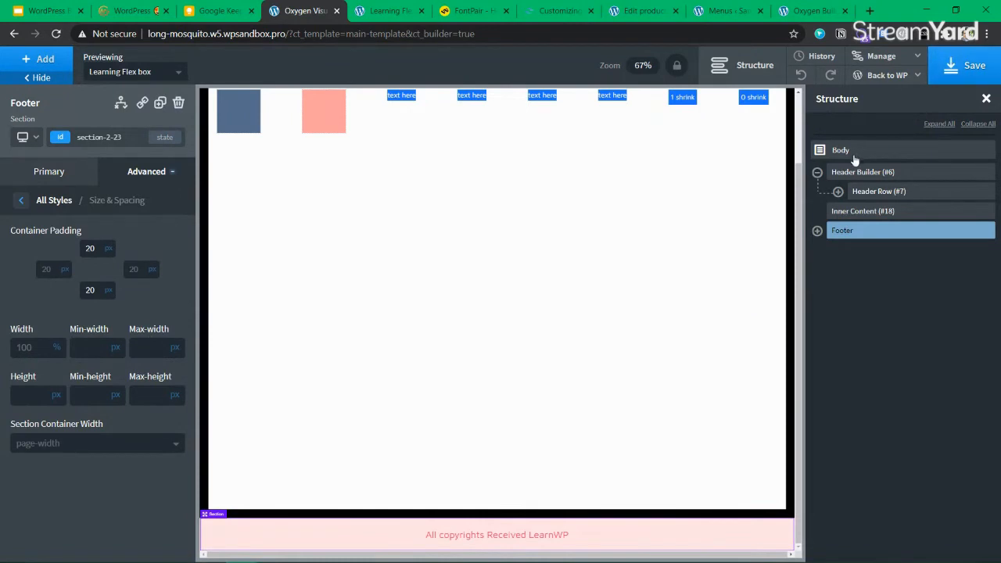
Collapse Header Builder, save the footer again, and view the live Learning Flex Box page
click(818, 172)
click(48, 172)
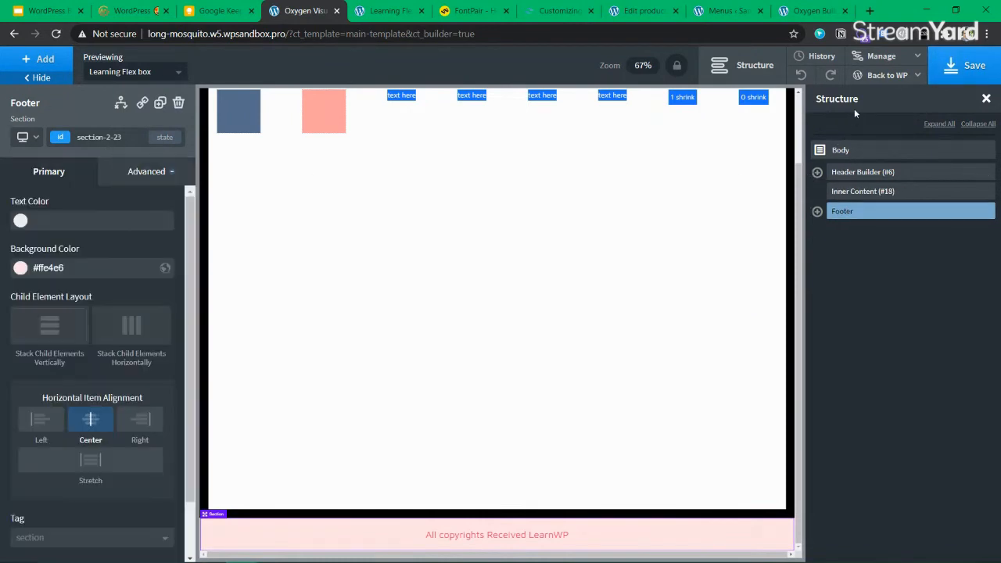
click(967, 67)
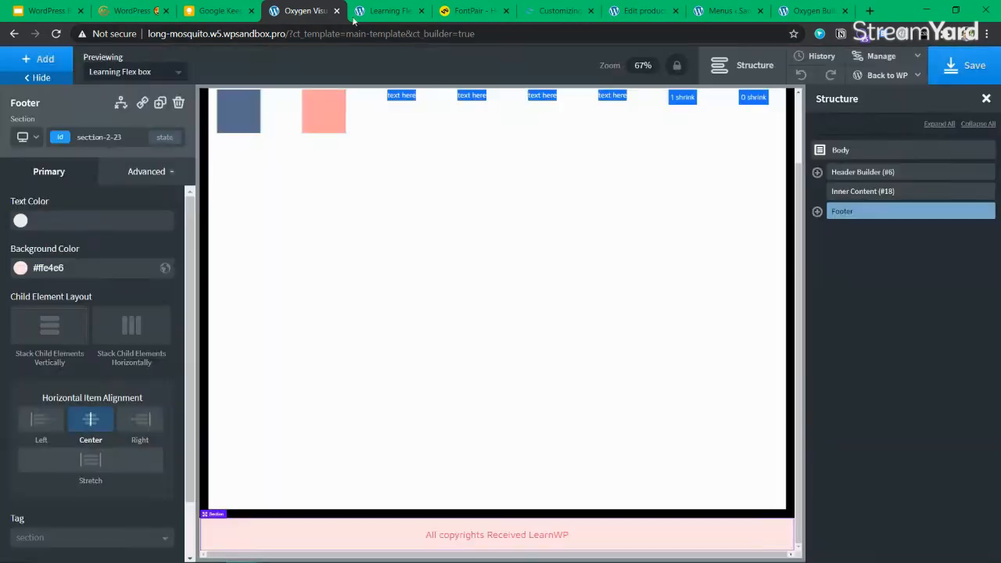
click(376, 11)
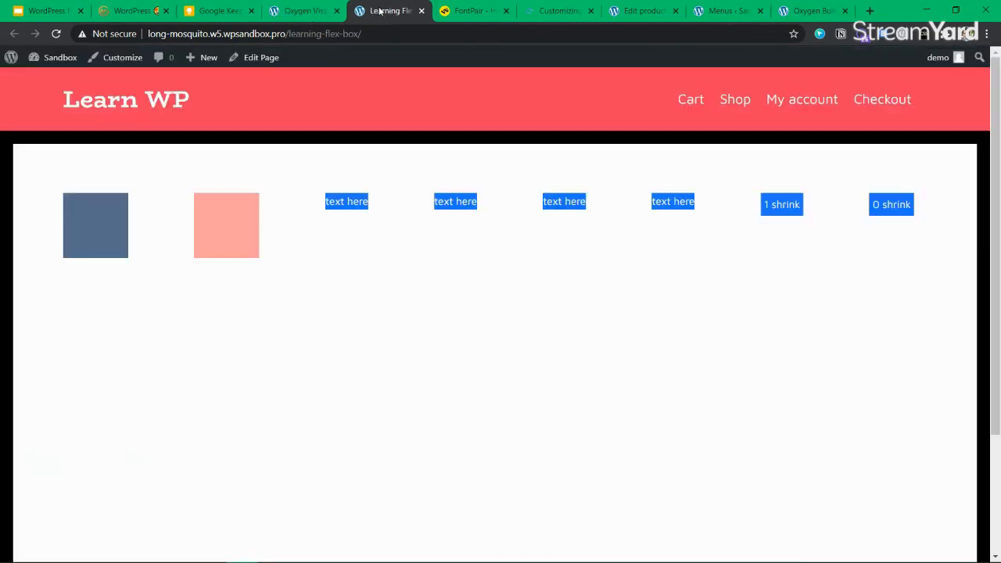
Open the Oxygen Builder Bootcamp product's public page in a new tab
click(734, 13)
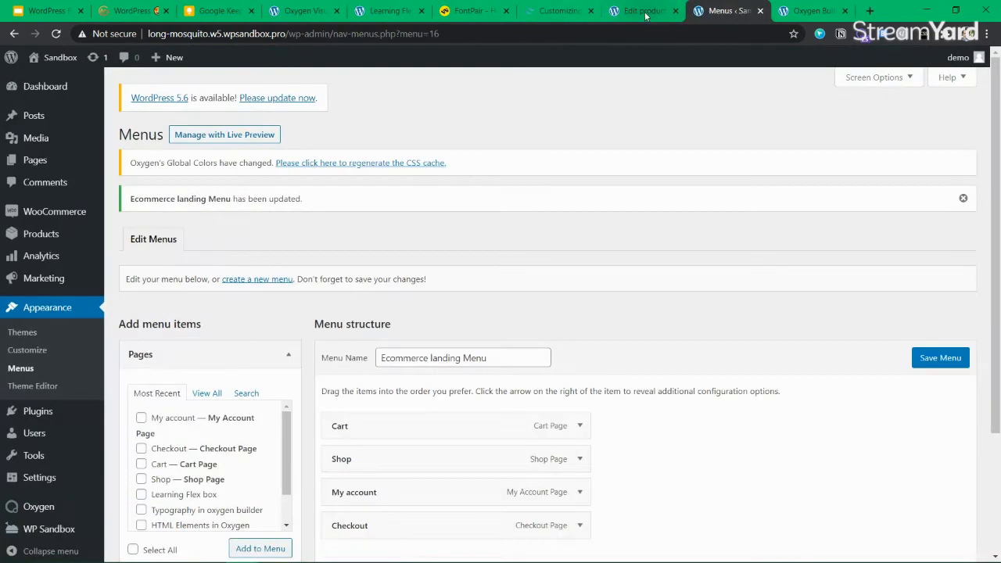
click(645, 13)
scroll(257, 243, up, 3)
middle_click(226, 193)
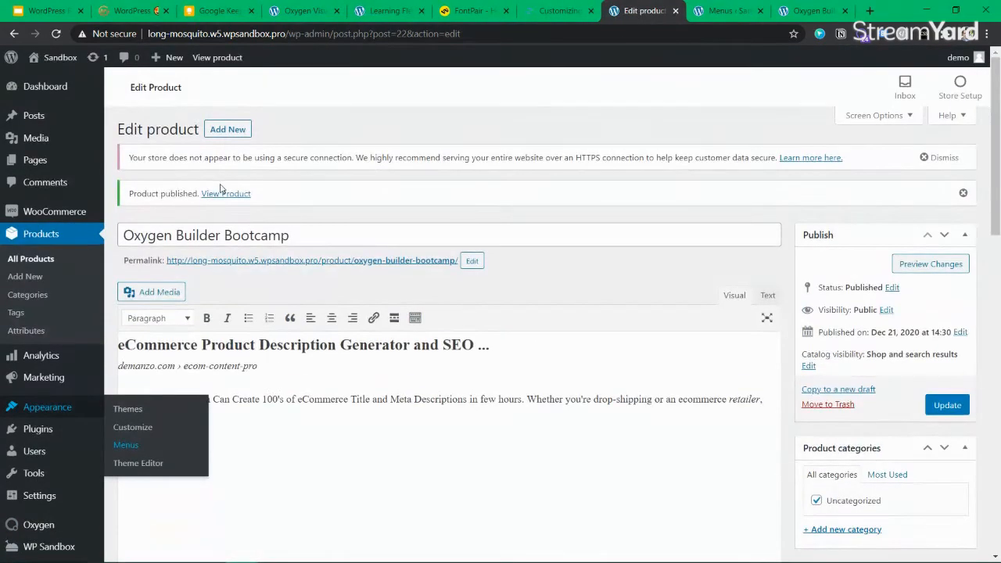
click(682, 12)
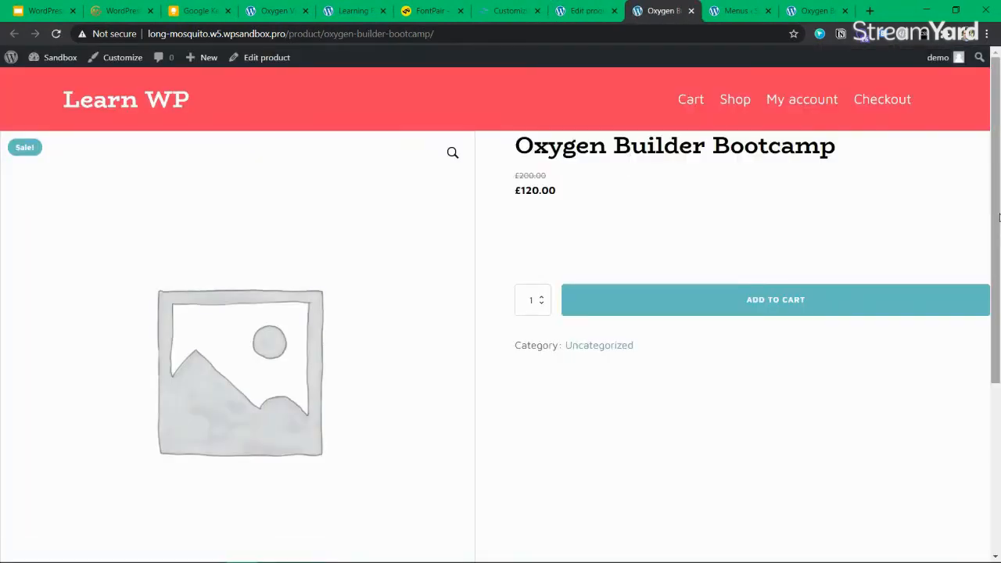
Look through the product's Description and Reviews tabs
drag(998, 263, 999, 438)
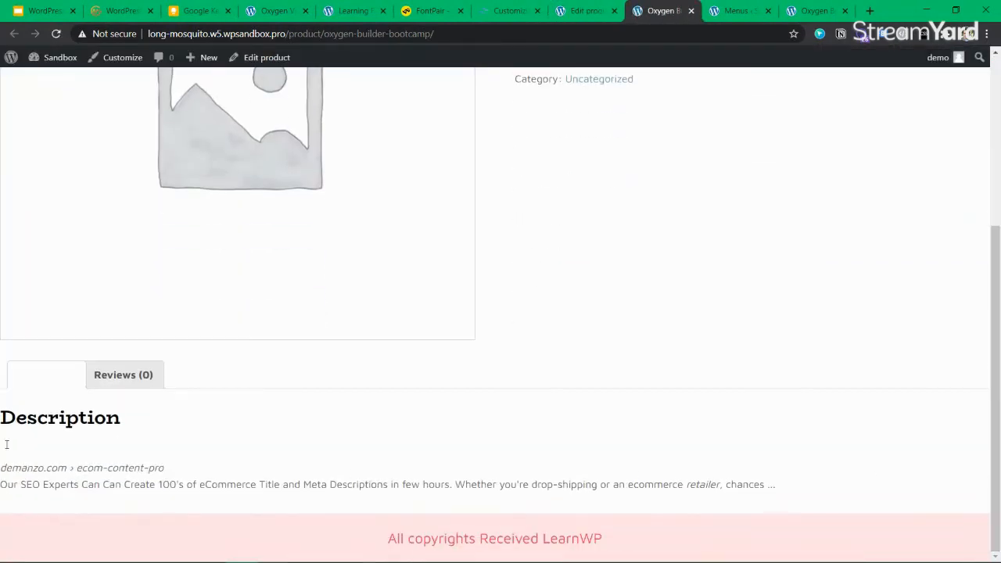
click(115, 378)
click(45, 382)
click(121, 378)
click(49, 376)
scroll(154, 421, up, 3)
Add 5 of the product to the cart
click(543, 298)
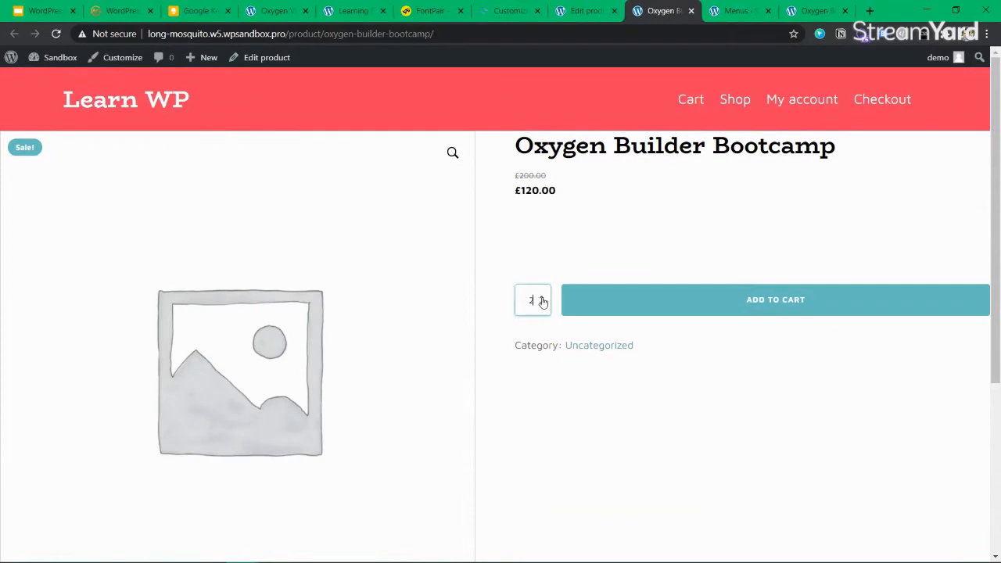
click(543, 306)
click(542, 296)
click(730, 300)
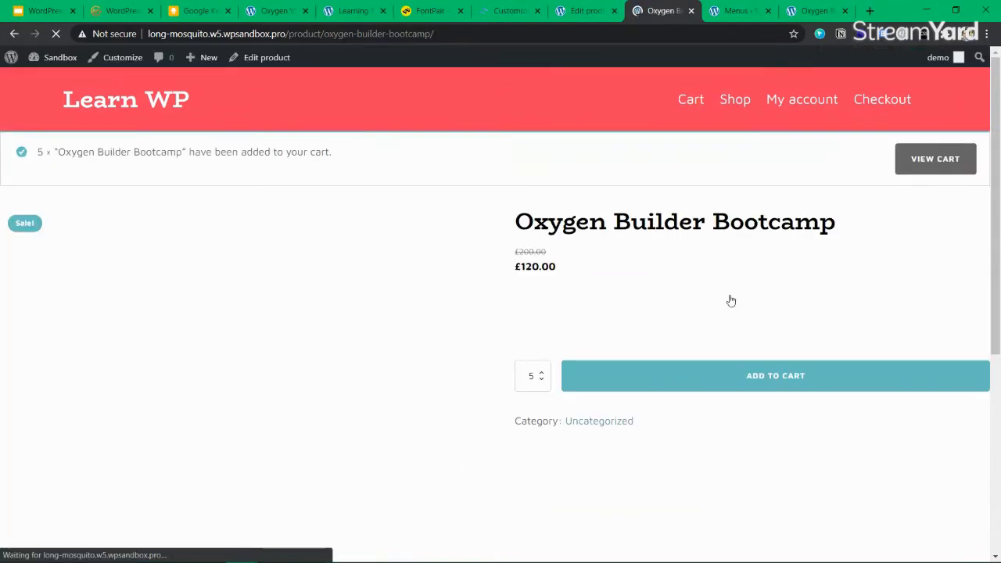
Open the cart and remove the product from it
click(918, 165)
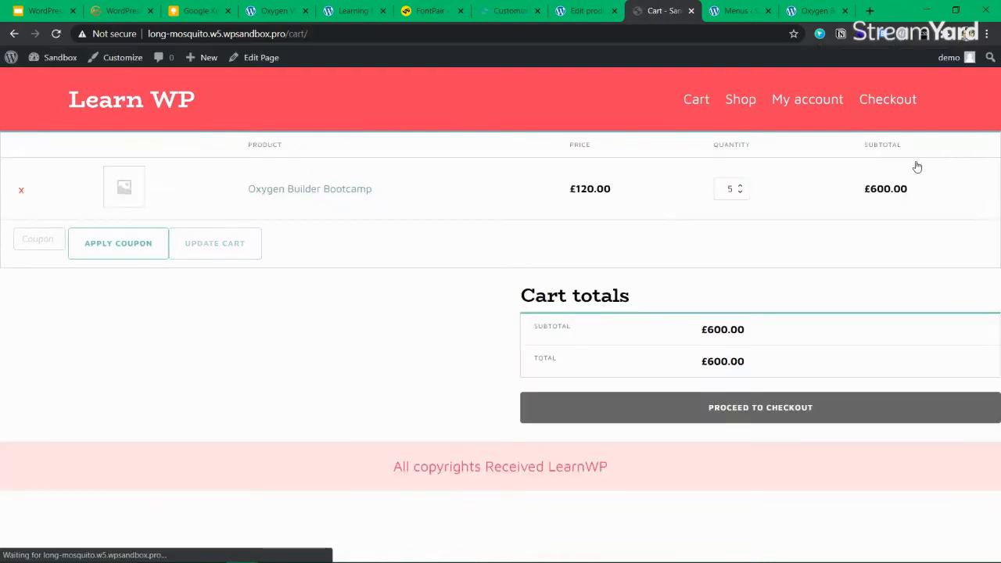
click(22, 190)
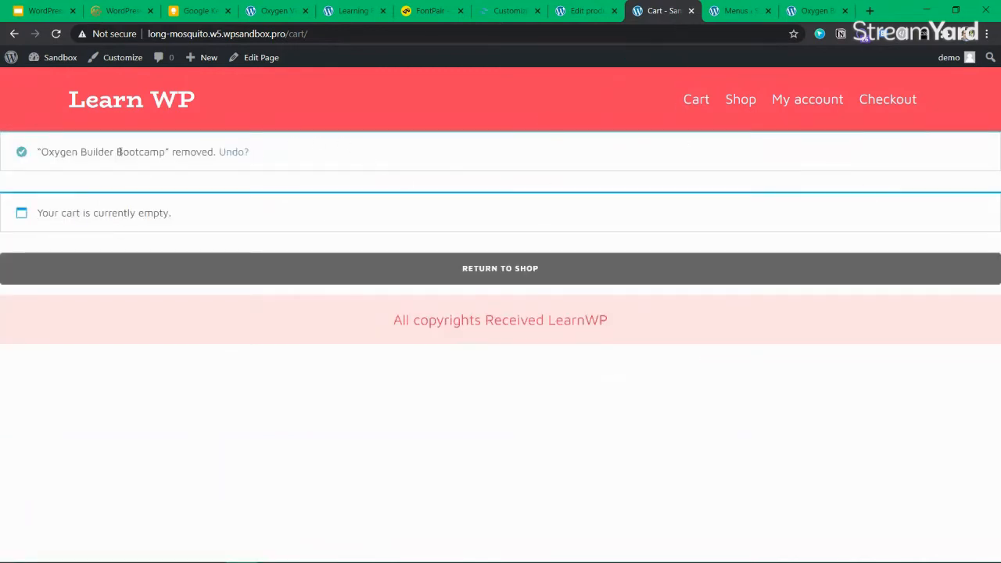
triple_click(119, 152)
Reopen Oxygen Builder Bootcamp from the shop, then return to its Edit product screen
click(749, 102)
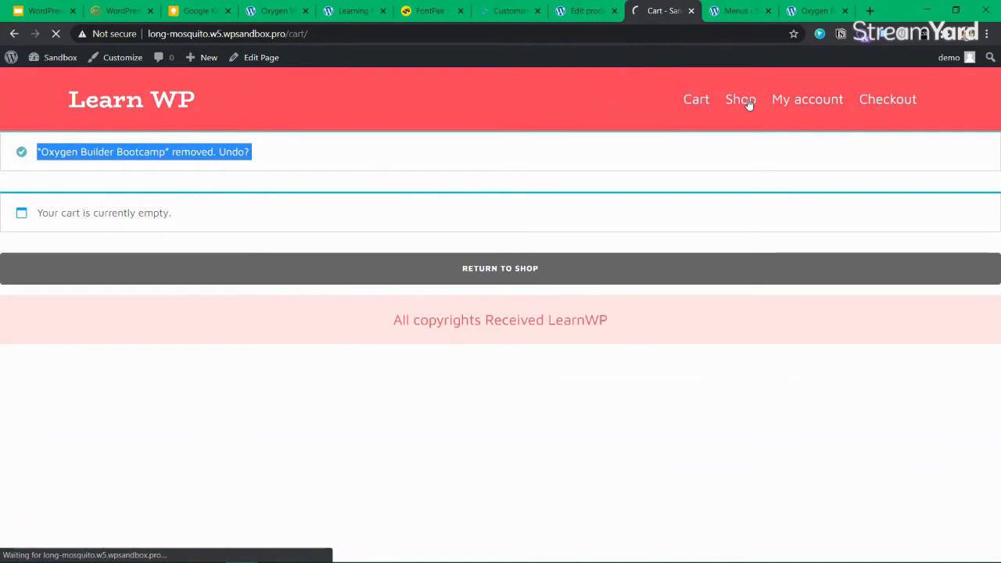
click(113, 341)
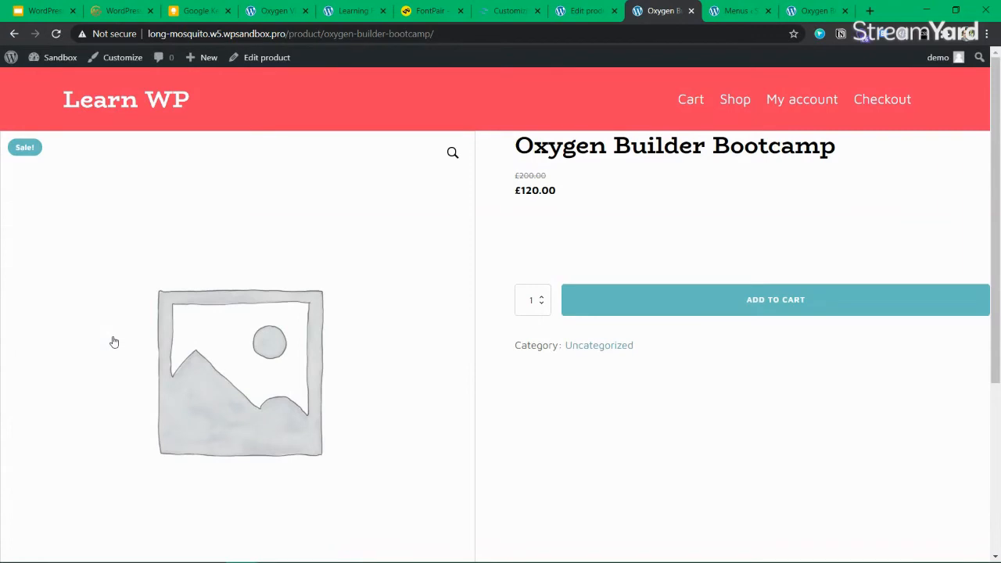
key(ctrl+shift+Tab)
click(449, 234)
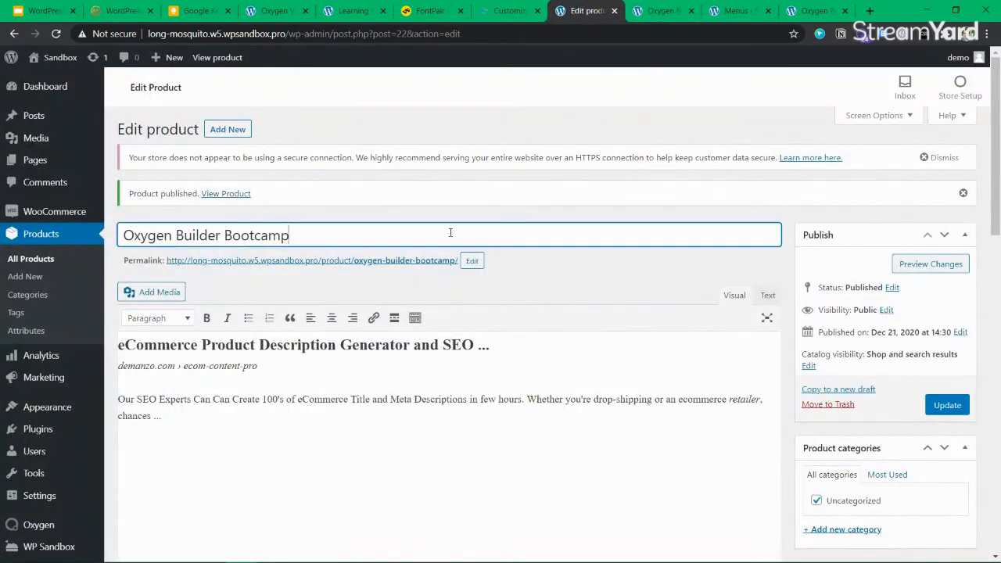
Select the product title and cycle through the open tabs to the Learning Flex Box page
drag(325, 234, 125, 235)
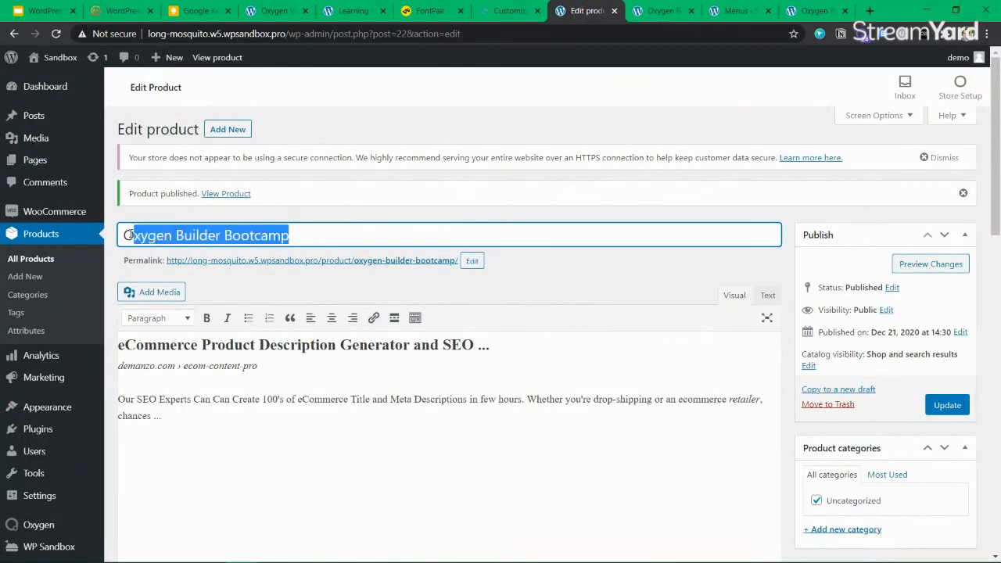
click(496, 13)
click(356, 13)
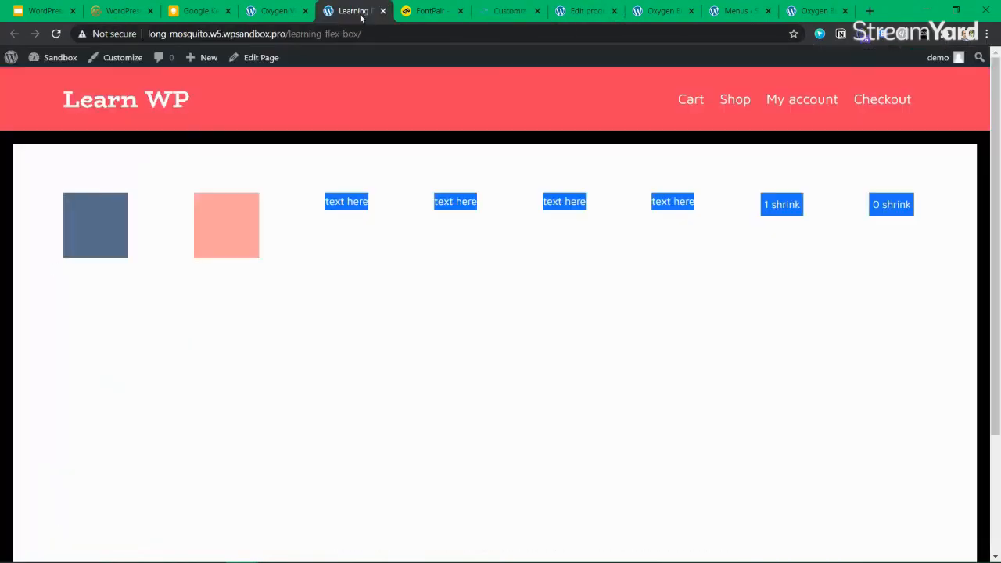
click(268, 13)
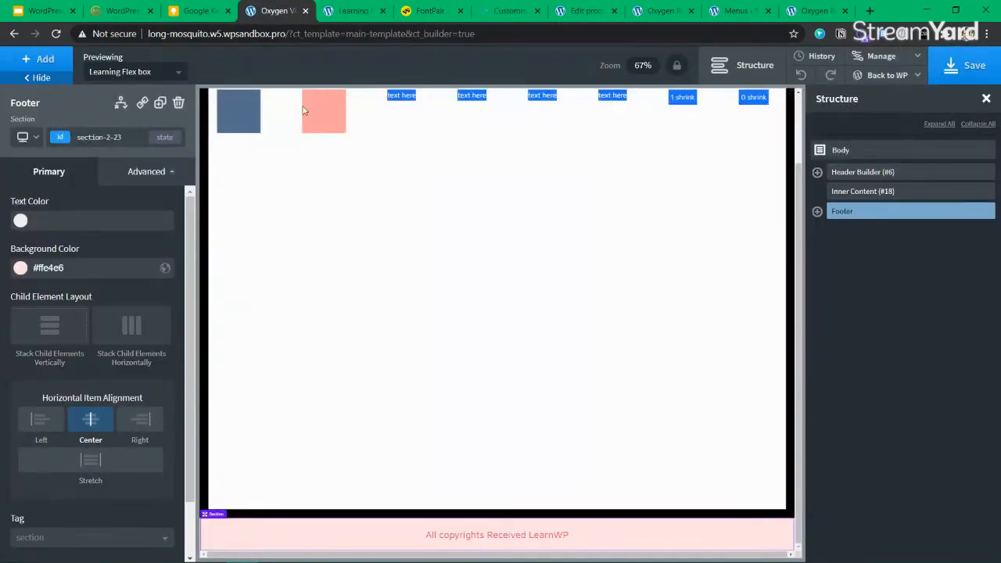
click(341, 13)
Regenerate the Oxygen CSS cache from the Dashboard notice, then go to Oxygen Templates
mouse_move(54, 57)
click(46, 81)
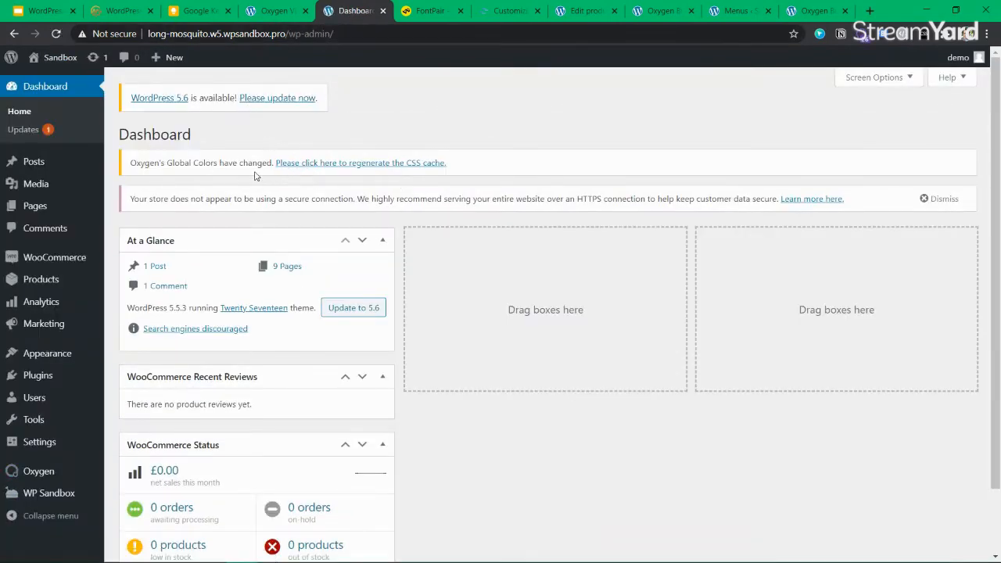
drag(583, 198, 376, 171)
click(395, 165)
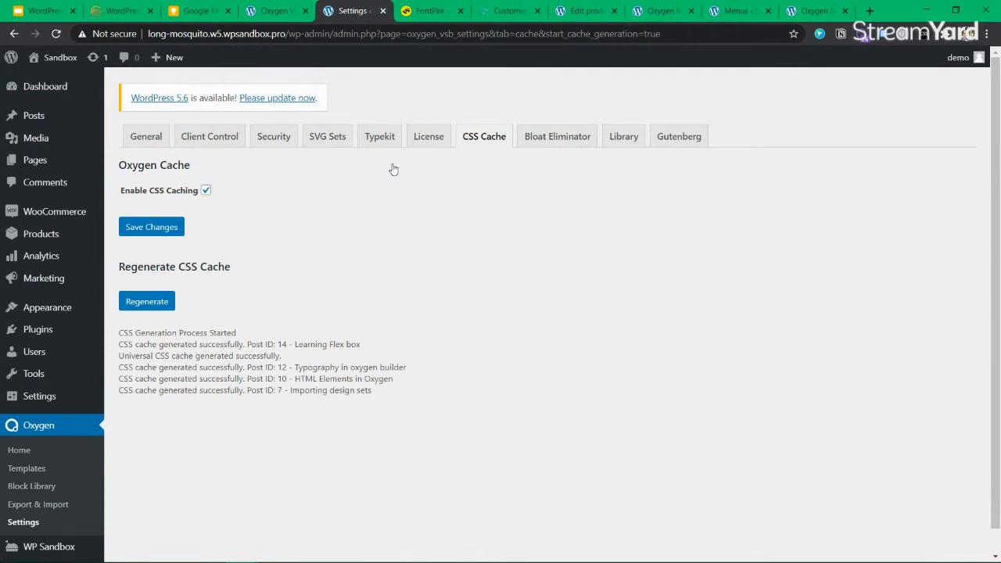
scroll(476, 285, down, 1)
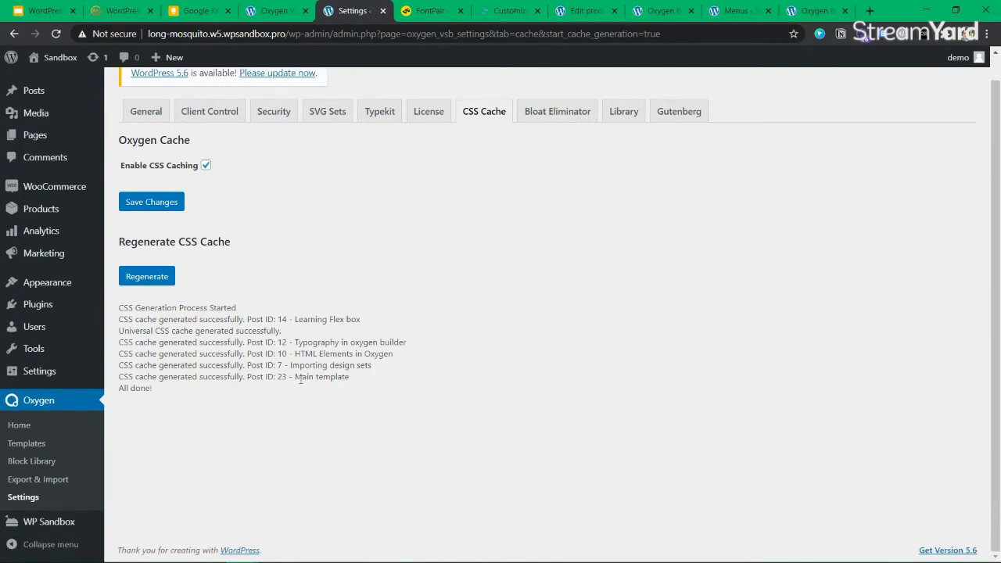
click(26, 444)
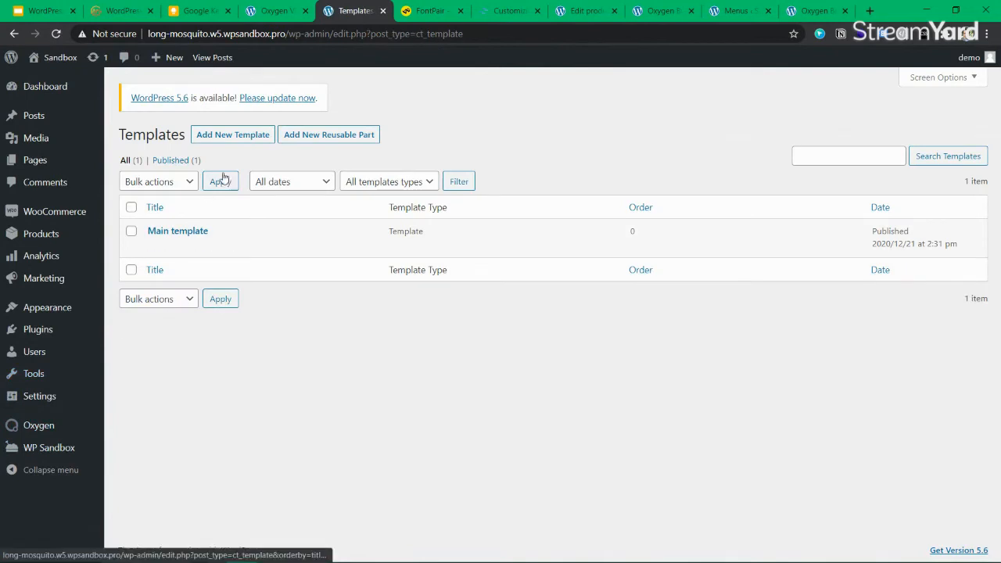
Start a new Oxygen template titled Single Product Template
click(244, 139)
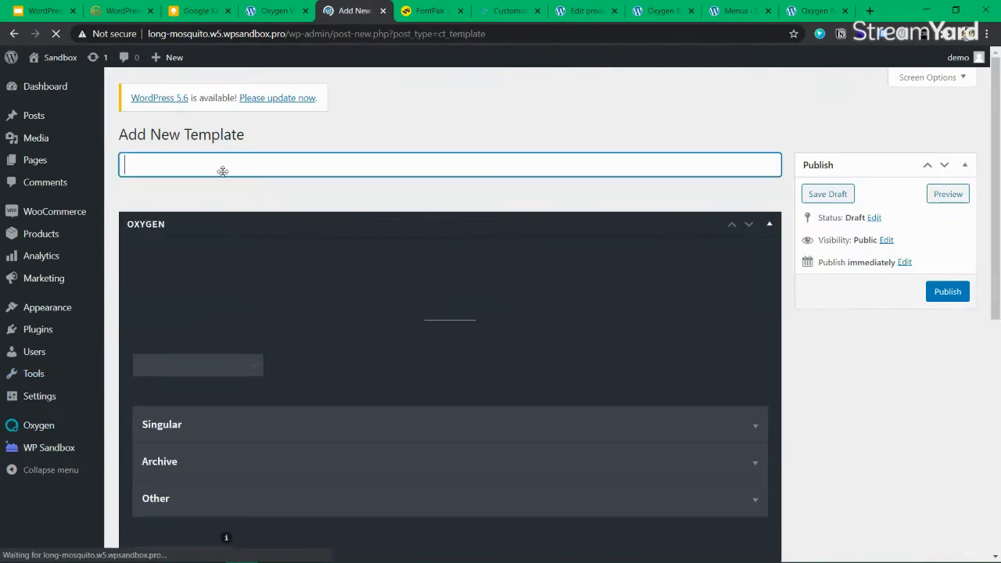
text(Sing)
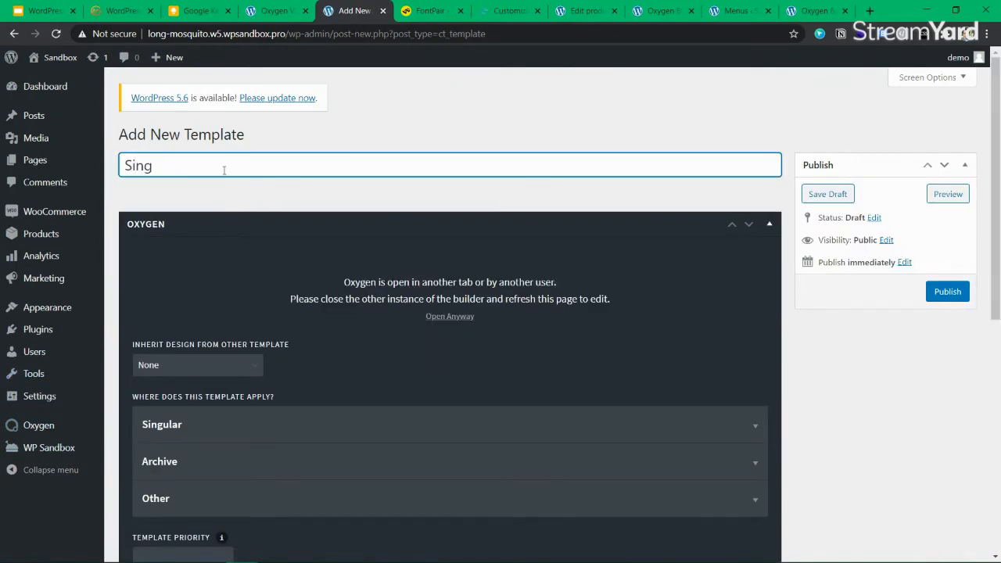
text(elpro)
key(BackSpace)
text(Pri)
key(BackSpace)
text(odcut)
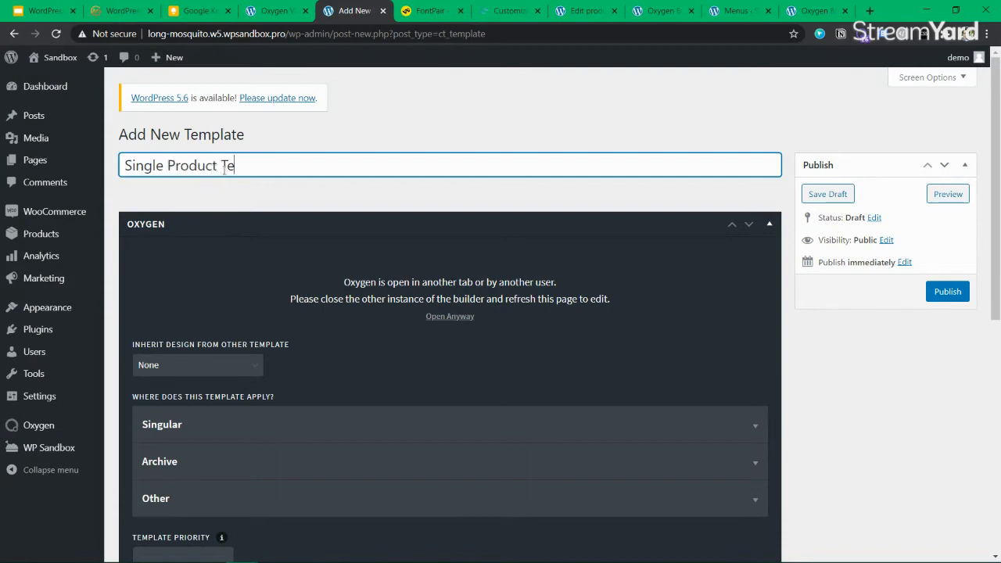
text(mplate)
Make the template inherit its design from Main template and publish it
scroll(202, 367, down, 2)
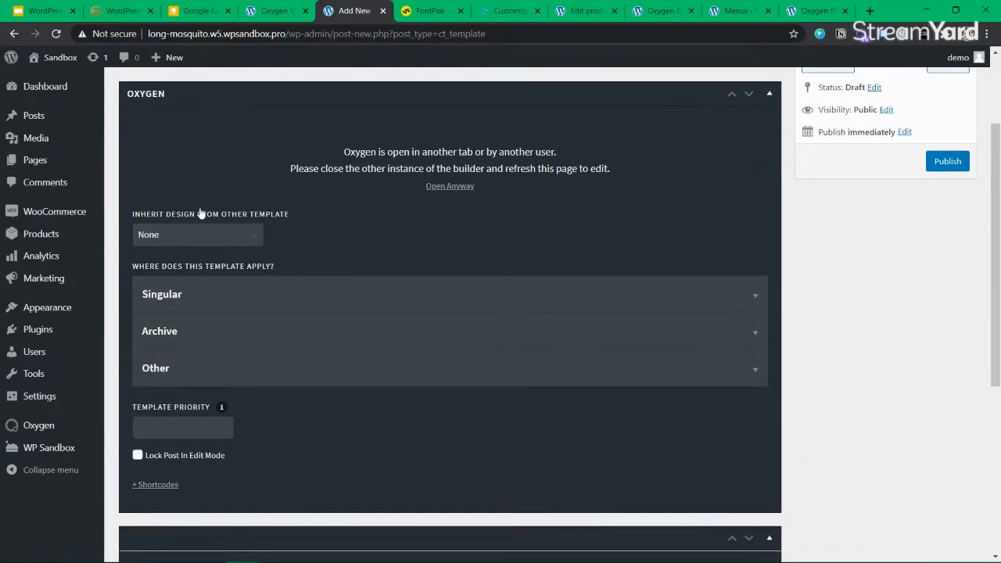
click(194, 234)
click(247, 248)
click(223, 236)
click(187, 265)
scroll(223, 367, down, 2)
mouse_move(220, 278)
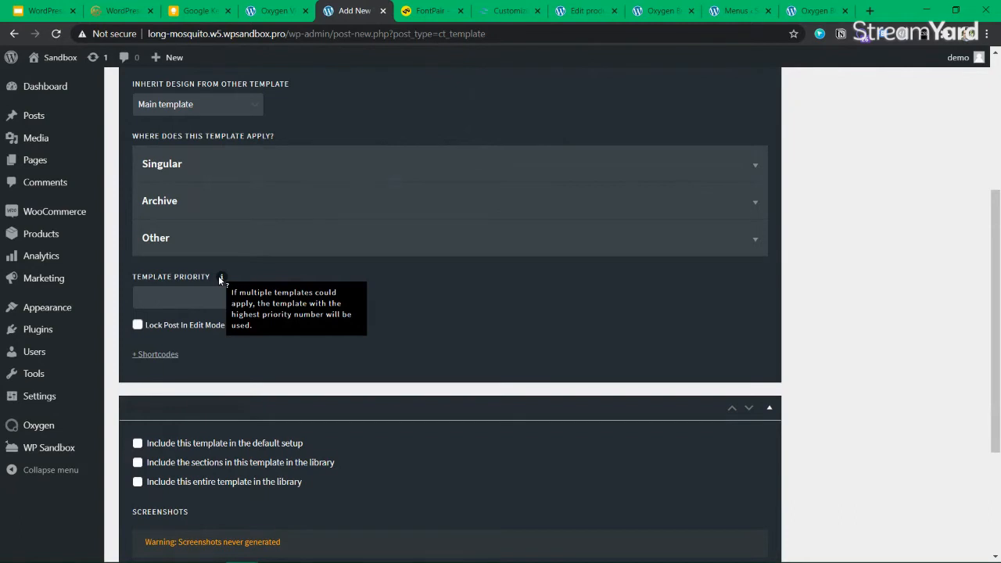
scroll(135, 162, up, 2)
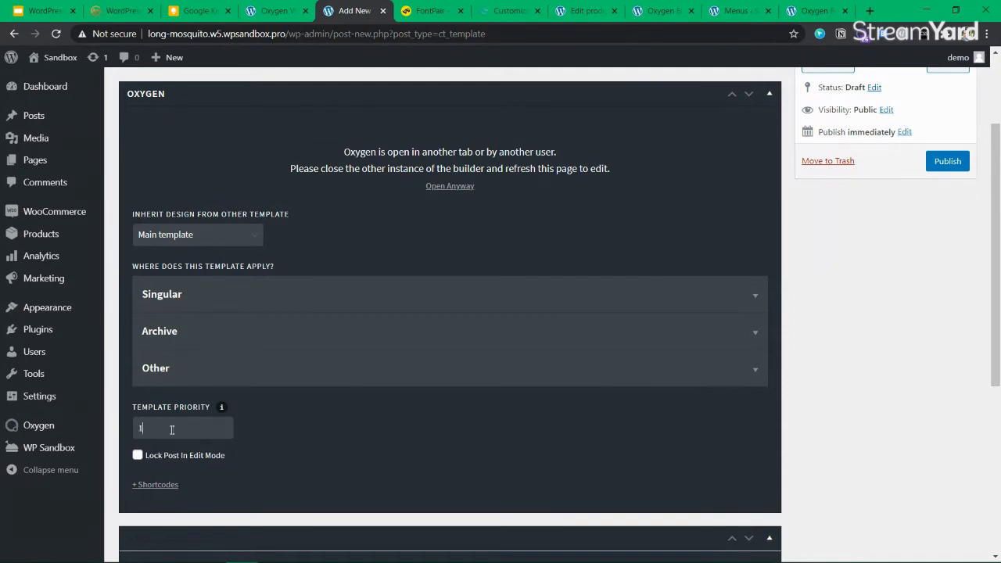
click(930, 164)
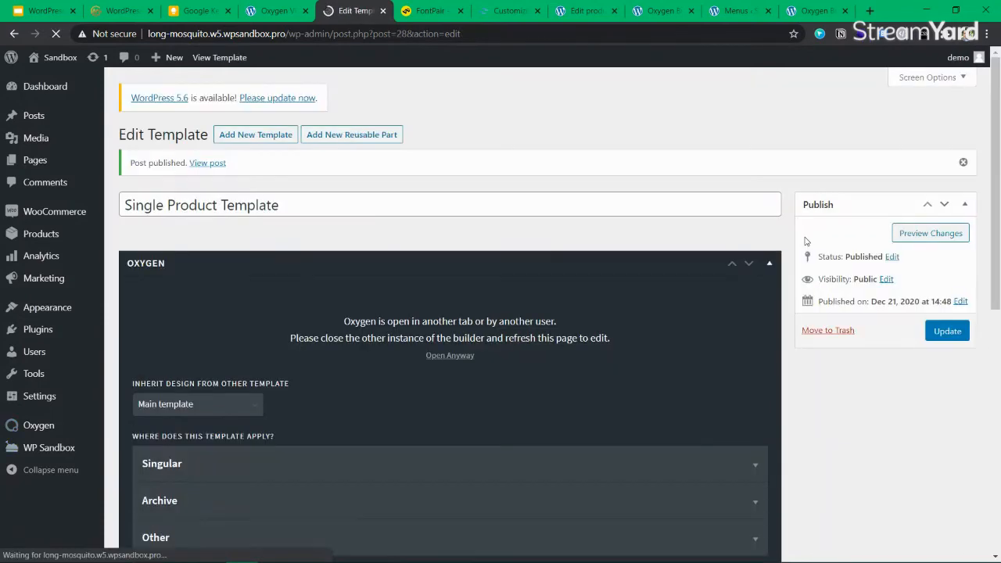
Apply the template to singular Products and update it
scroll(311, 208, down, 3)
click(201, 271)
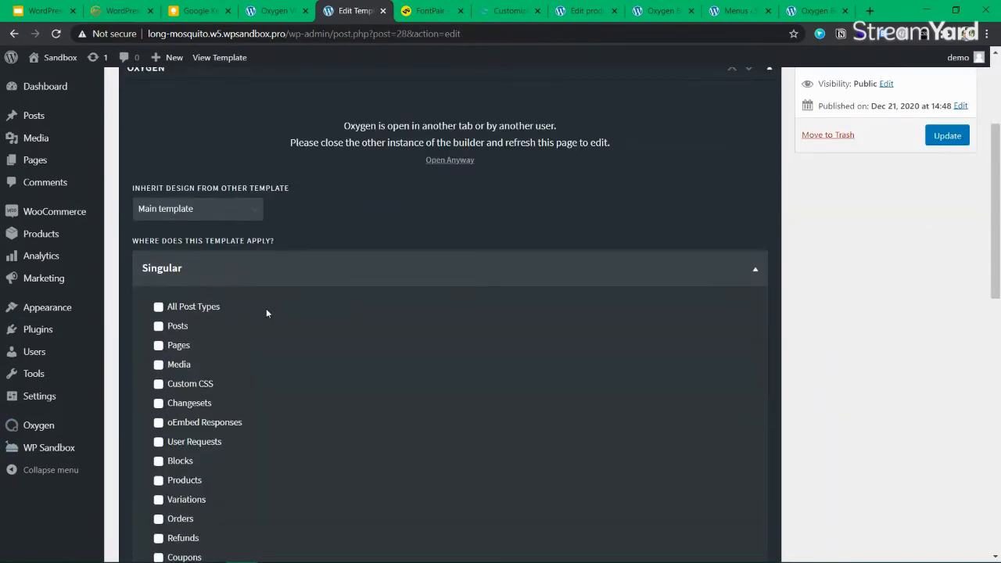
scroll(274, 297, down, 3)
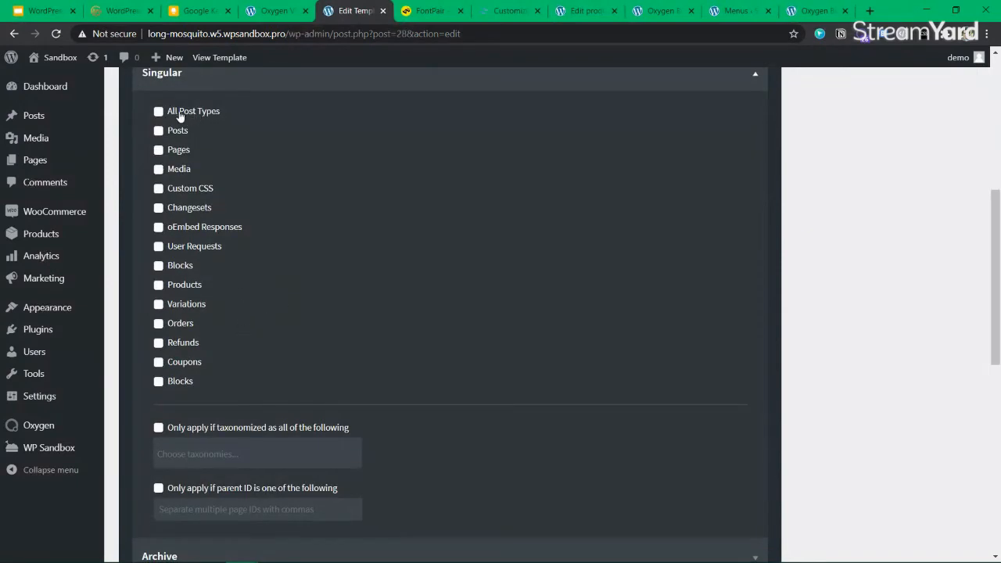
scroll(249, 289, up, 1)
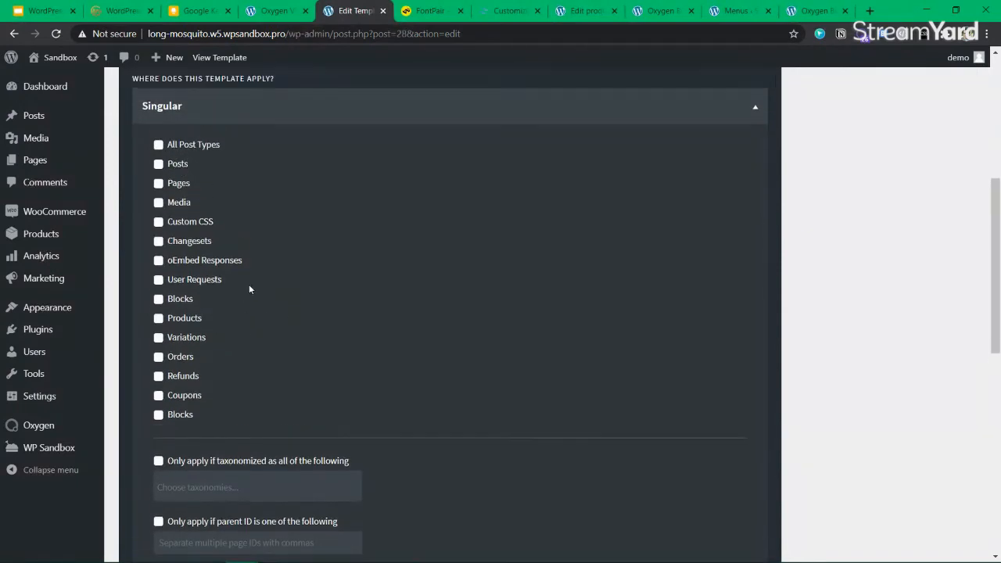
scroll(249, 290, down, 2)
scroll(249, 290, up, 1)
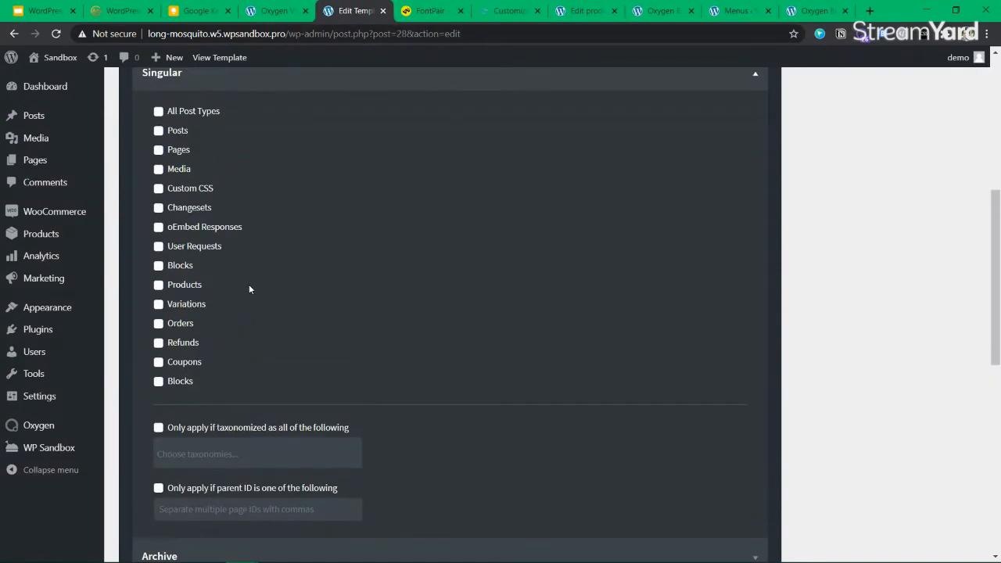
click(167, 286)
scroll(353, 399, up, 3)
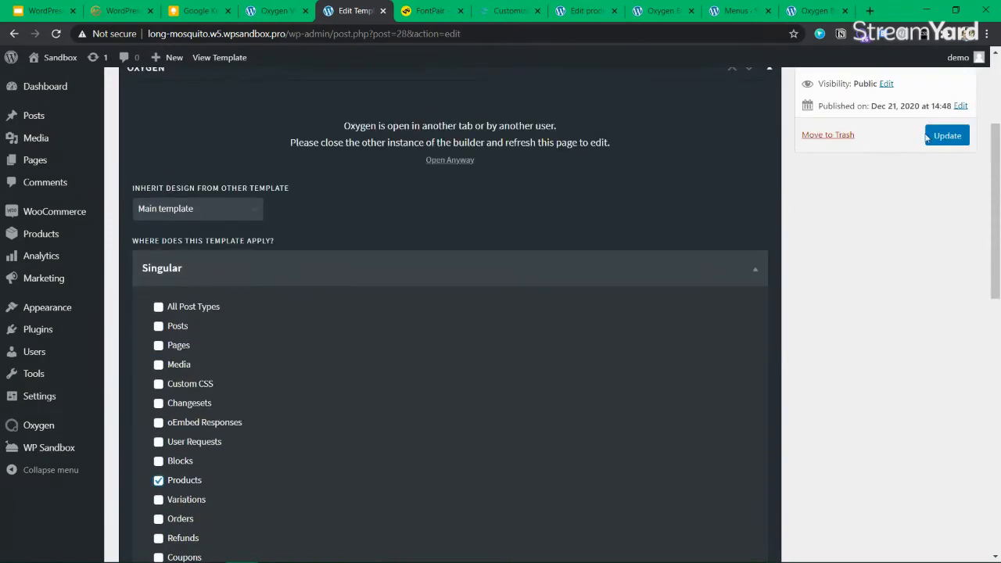
click(958, 135)
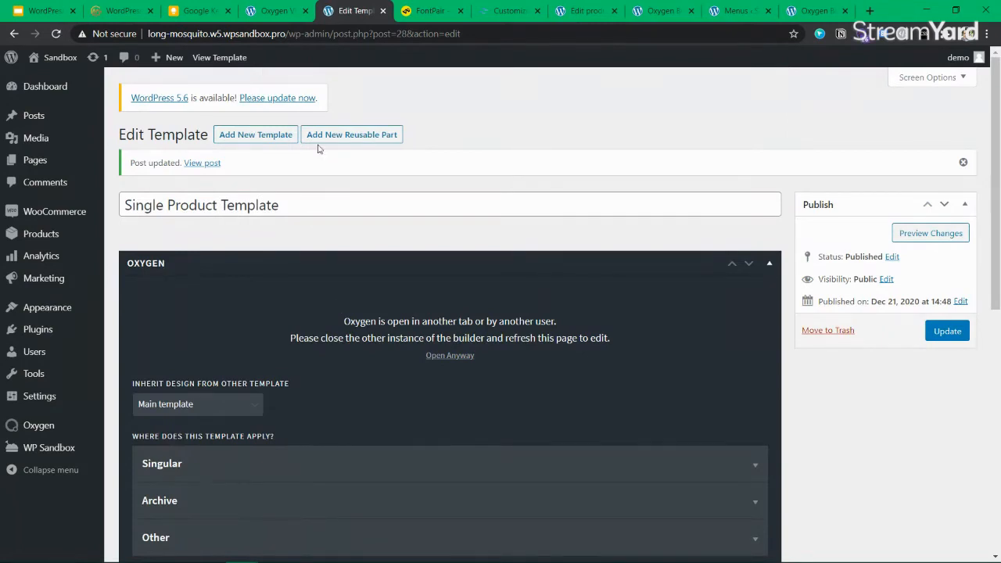
Read the other-instance warning and choose Open Anyway to edit in Oxygen
drag(342, 325, 419, 343)
click(636, 335)
click(383, 307)
click(379, 317)
click(621, 341)
click(420, 343)
click(429, 356)
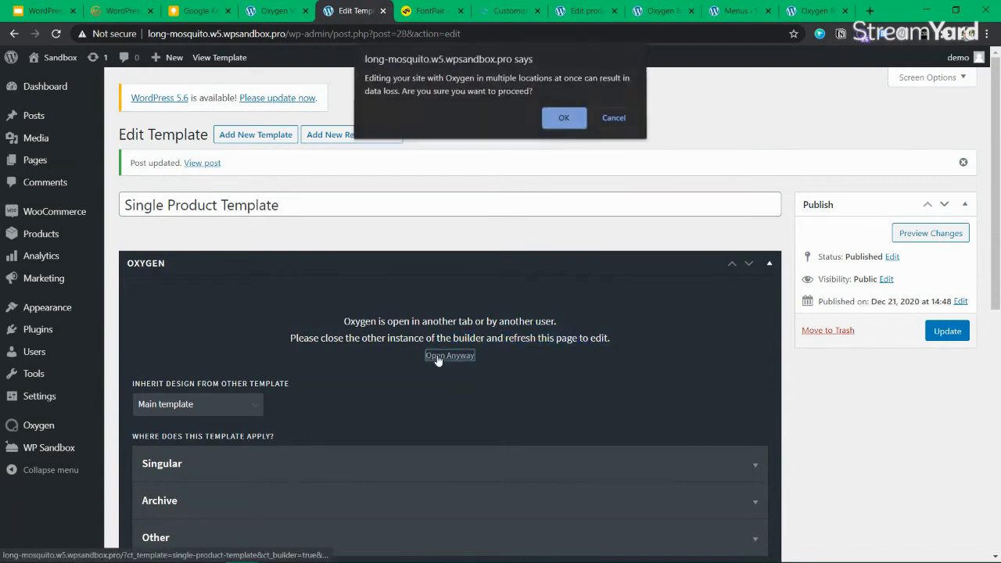
Confirm opening the builder and close the old footer builder tab
click(564, 120)
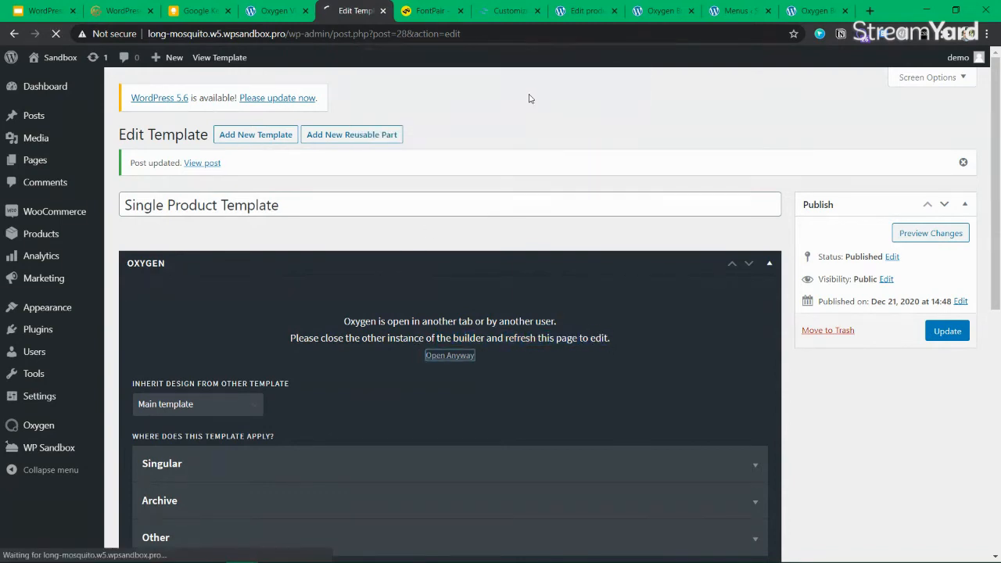
click(508, 11)
click(585, 11)
click(636, 11)
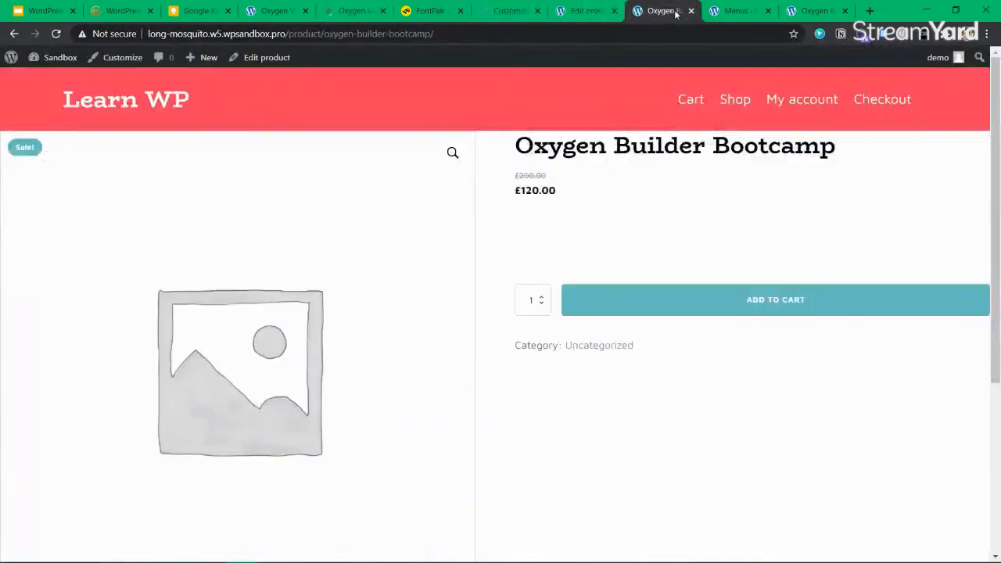
click(749, 16)
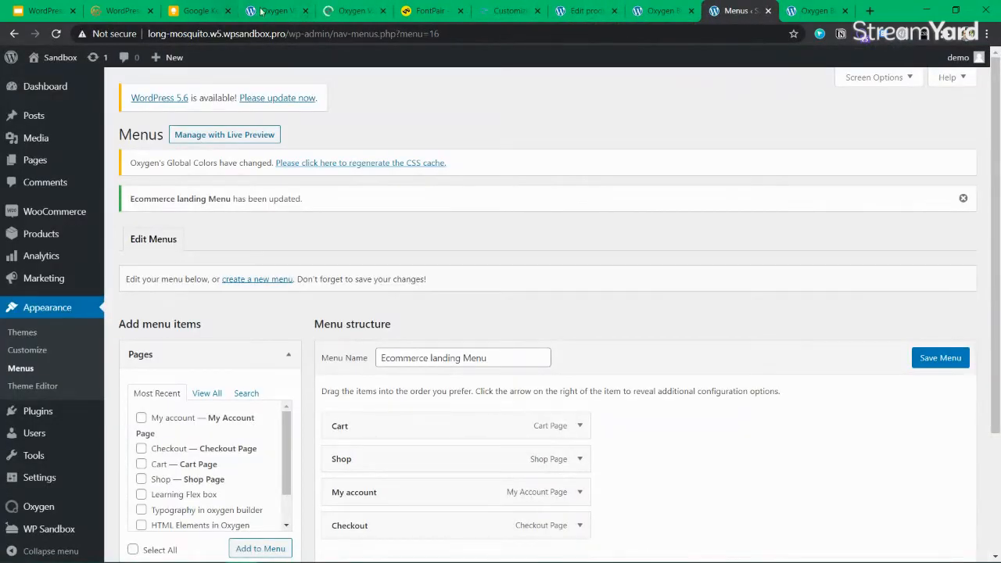
click(260, 12)
click(305, 11)
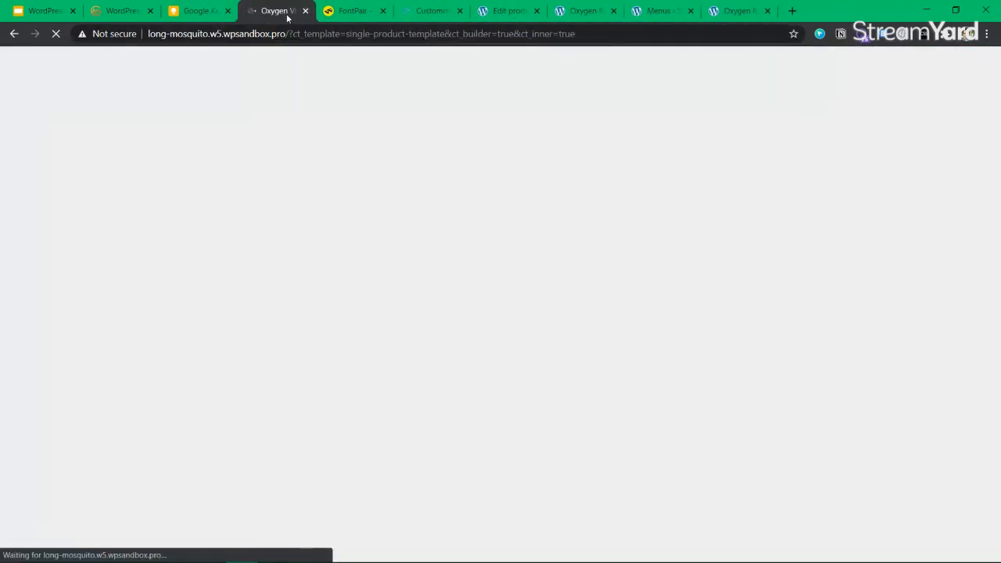
Close the FontPair, product edit, front-end product, menus and leftover Oxygen tabs
click(389, 17)
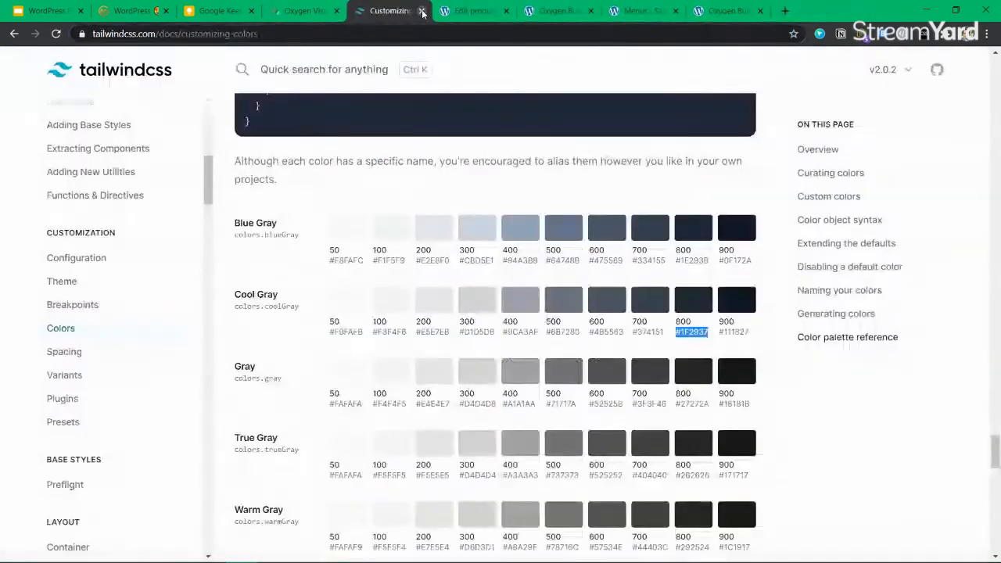
click(421, 11)
click(453, 15)
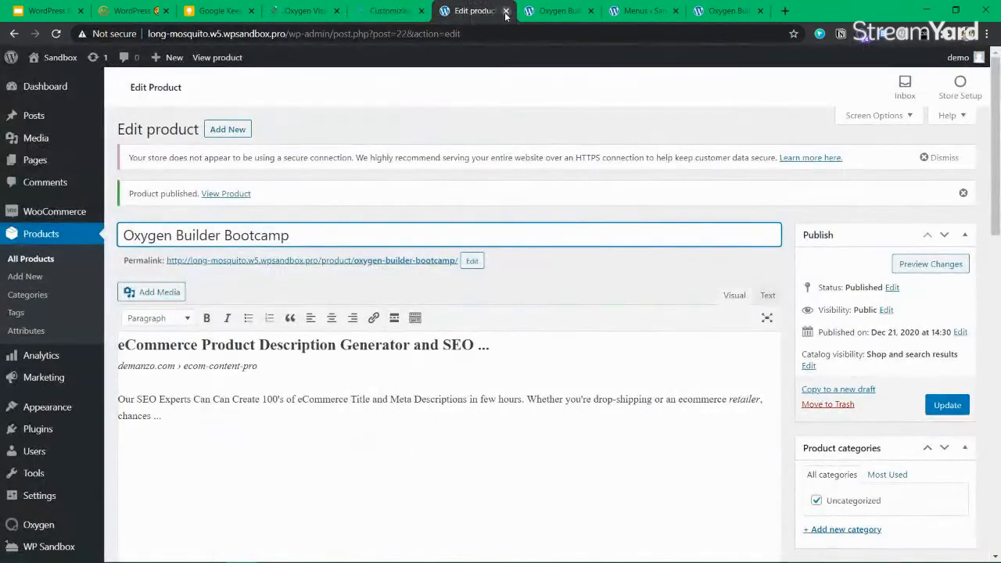
click(506, 11)
click(506, 11)
click(506, 11)
click(506, 11)
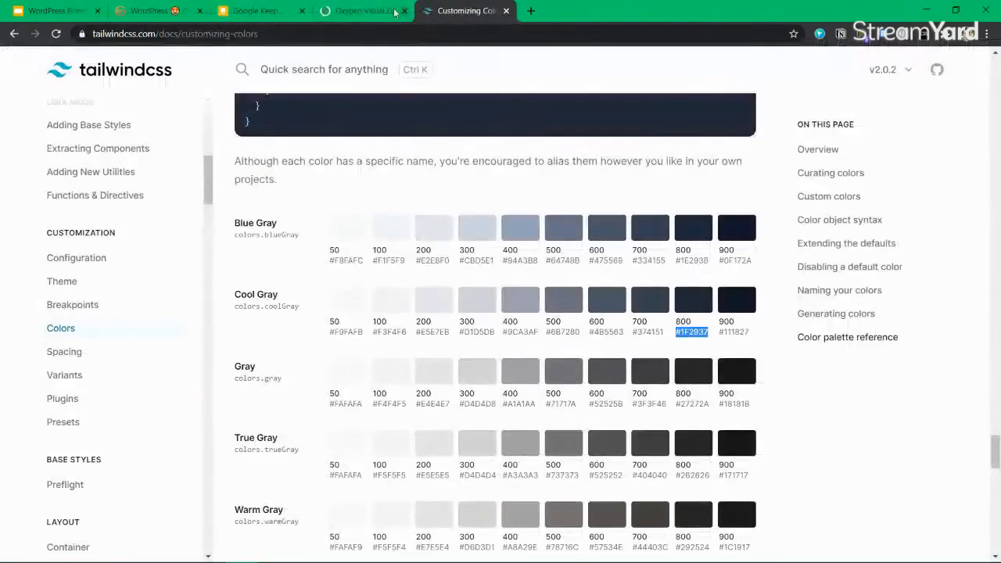
Preview the Single Product Template with the Oxygen Builder Bootcamp product
click(362, 11)
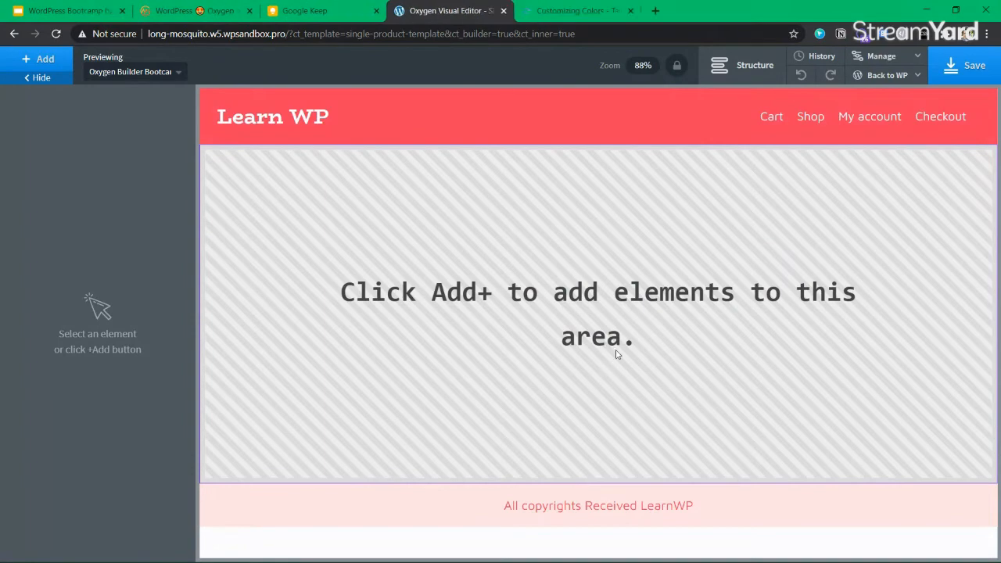
click(148, 76)
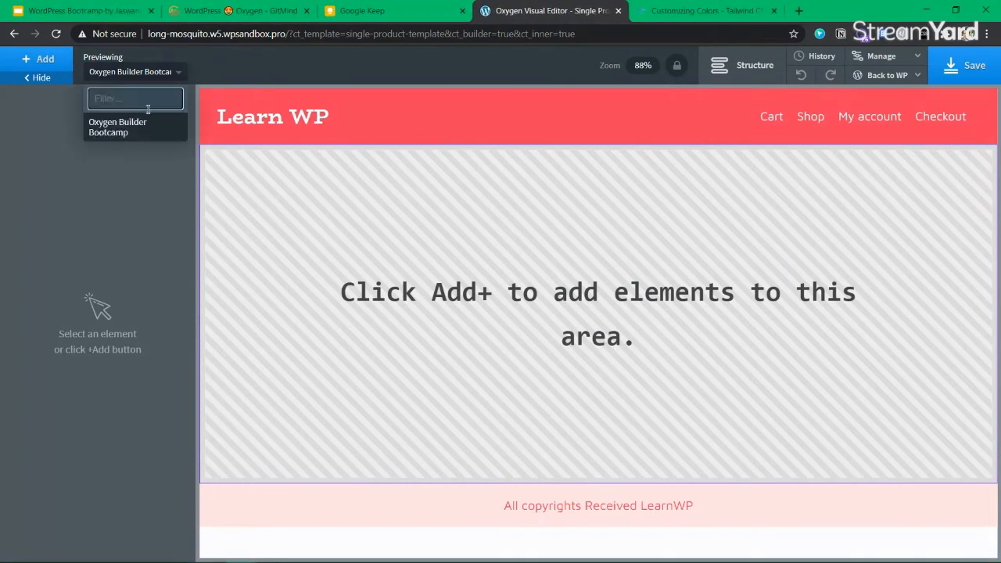
click(136, 139)
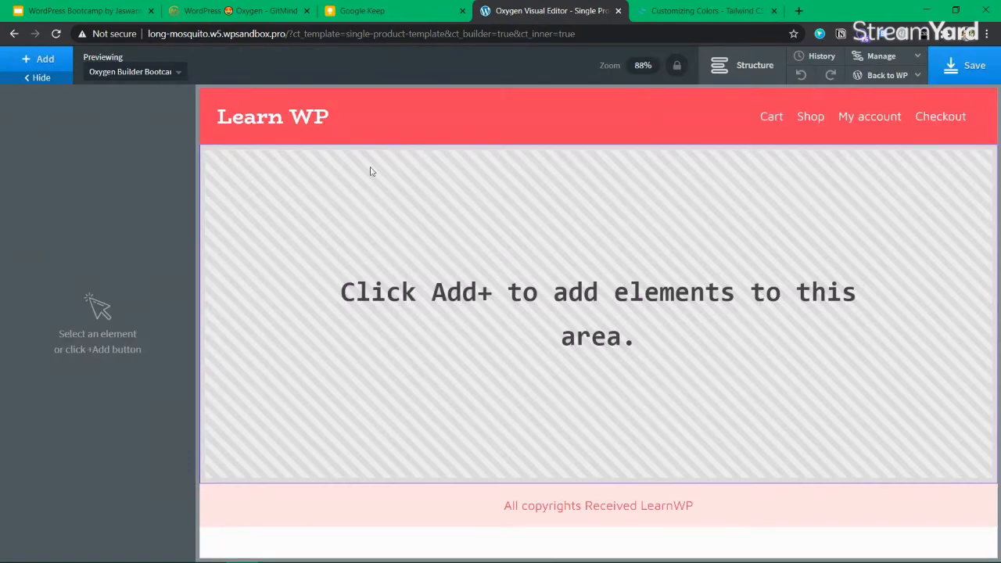
click(39, 58)
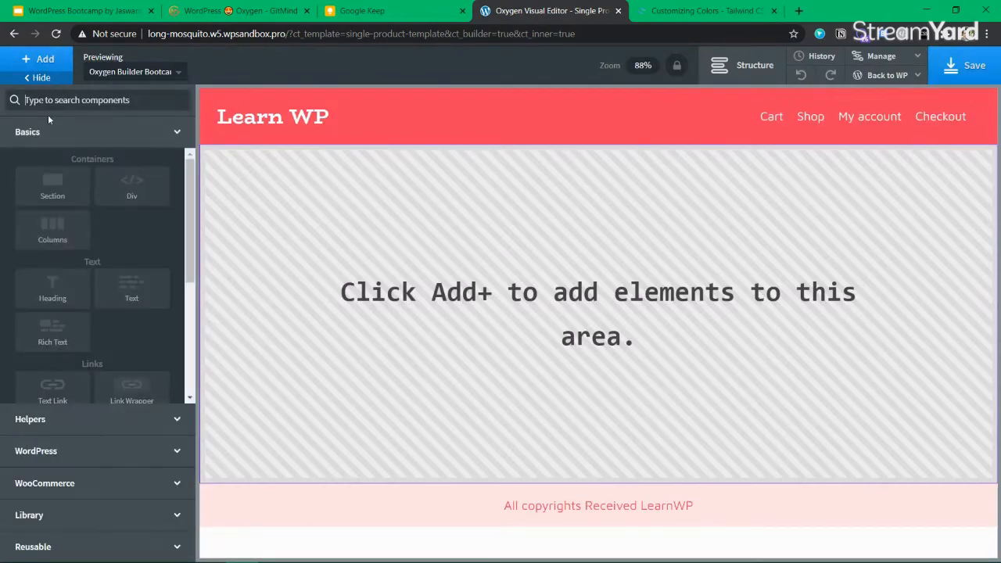
Add a Product Builder, wrap it in a new Section, and save the template
click(92, 483)
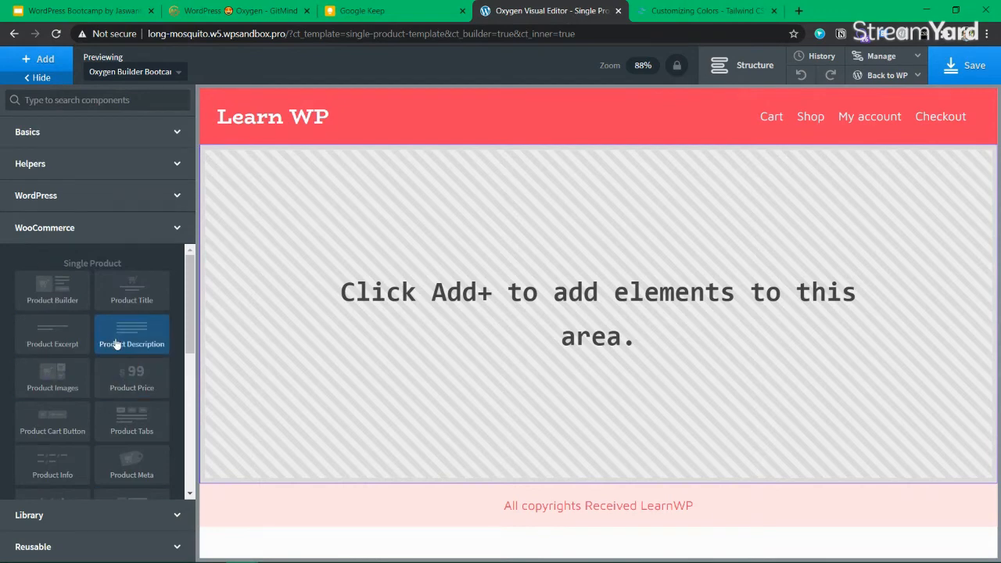
click(45, 292)
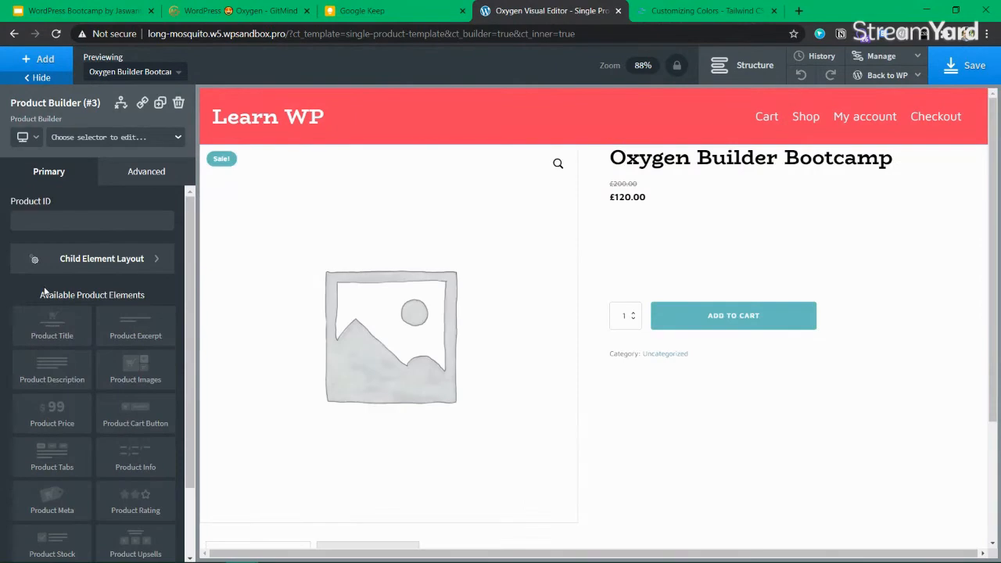
click(747, 65)
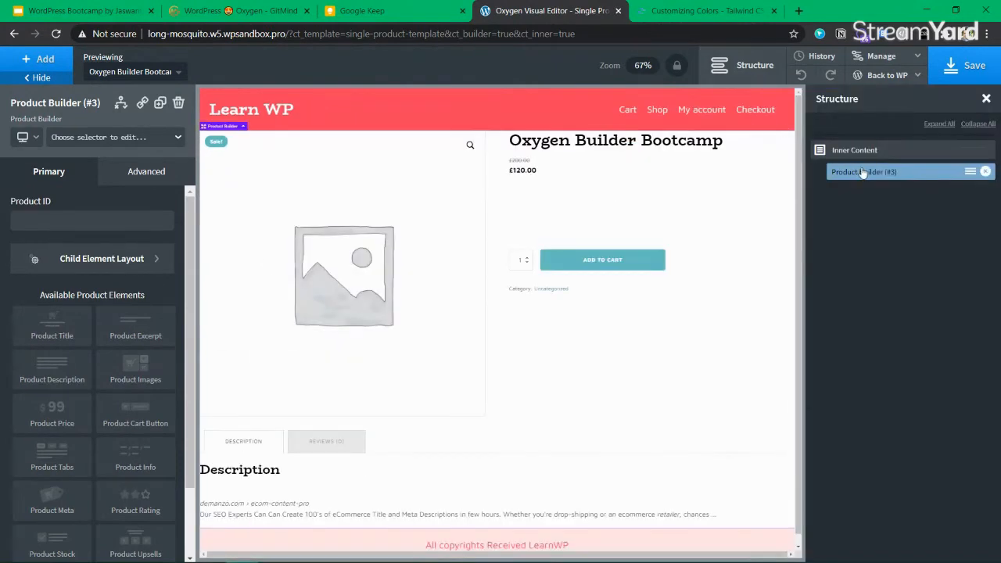
click(853, 154)
click(21, 57)
text(section)
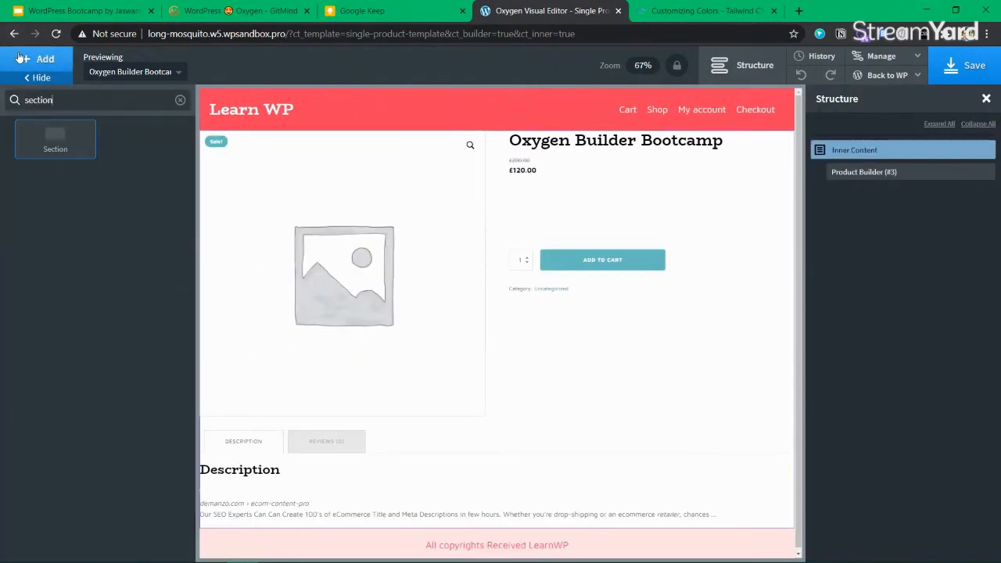
key(Return)
drag(842, 190, 845, 171)
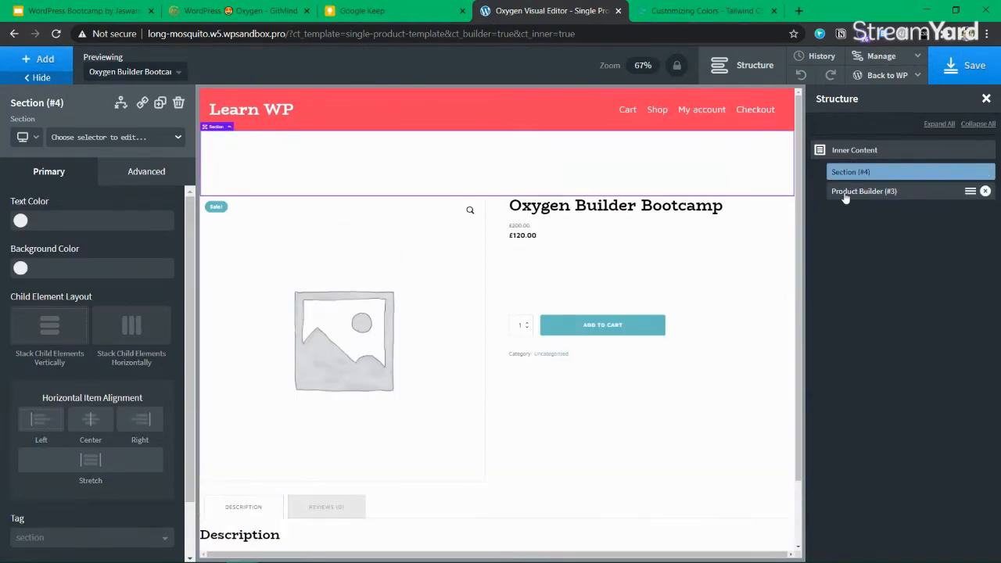
drag(917, 192, 819, 176)
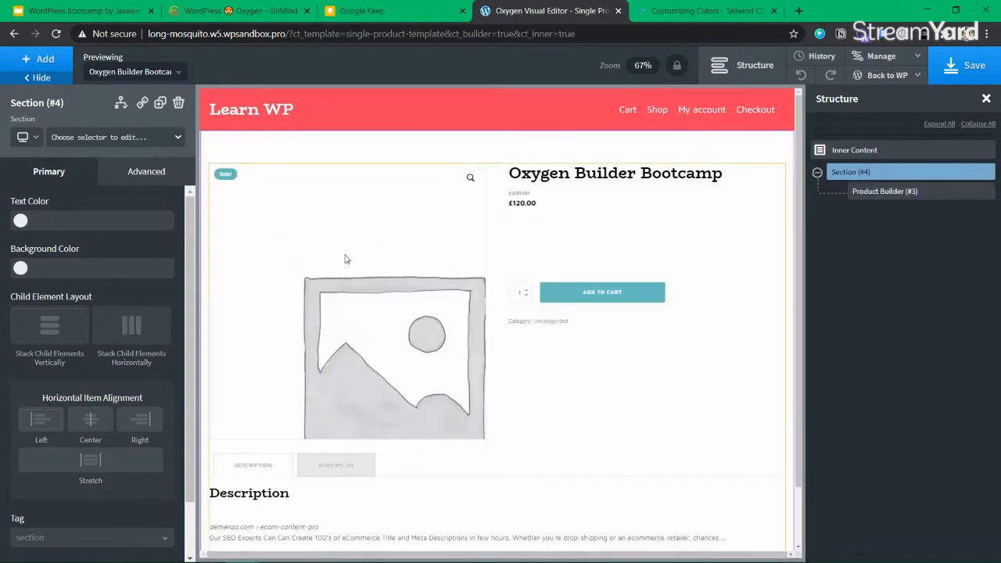
click(958, 73)
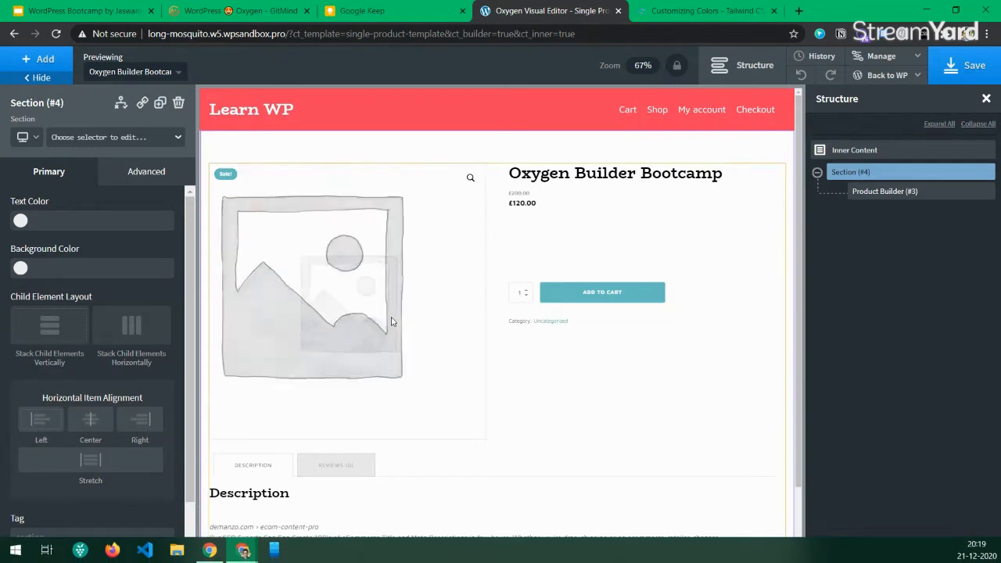
Stack the Product Builder's child elements vertically and save
click(880, 193)
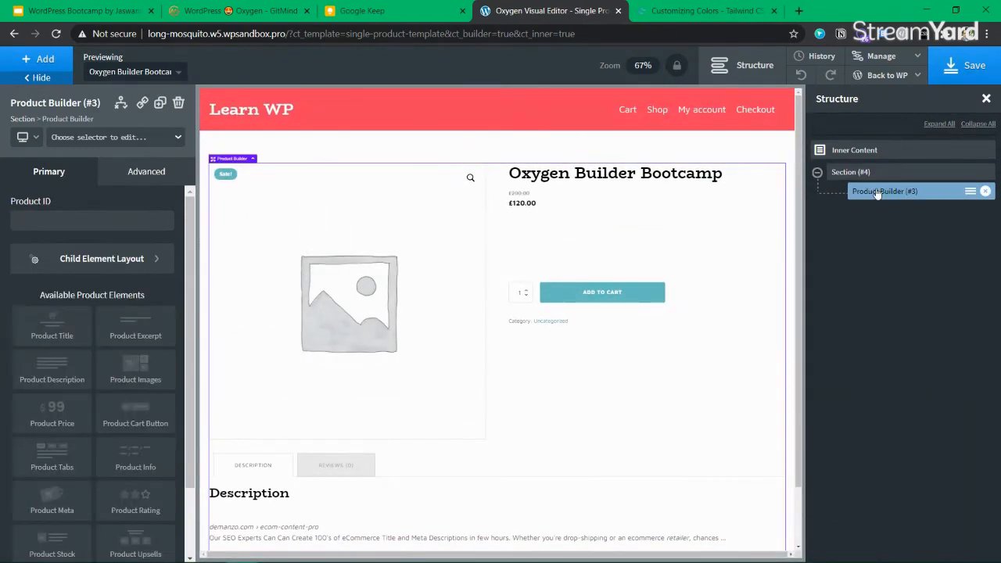
click(104, 263)
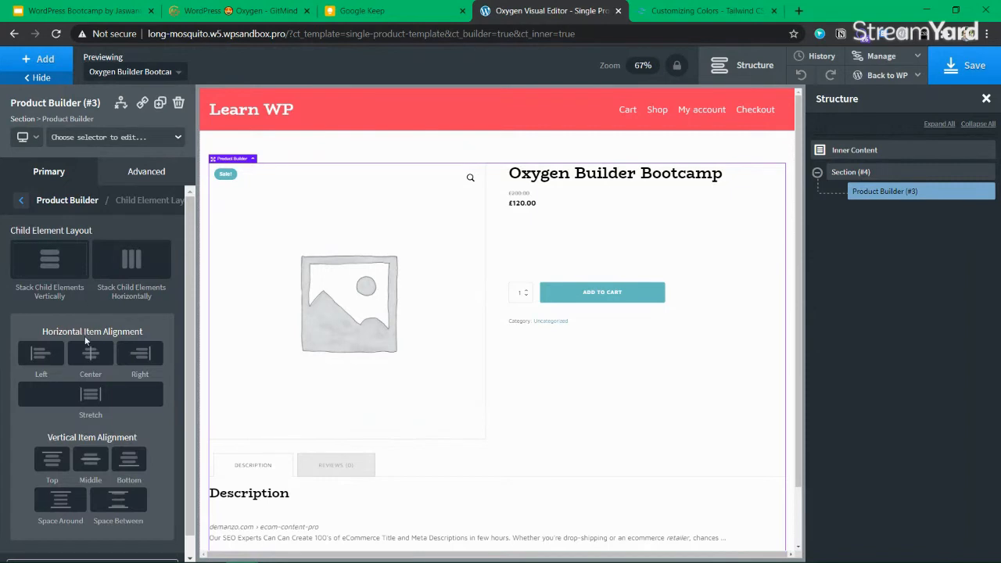
click(62, 261)
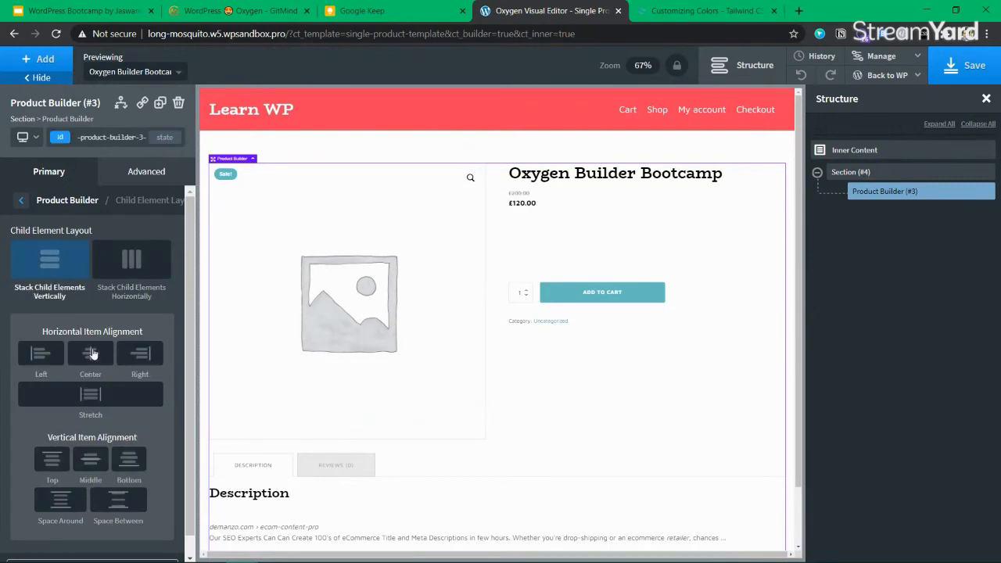
click(22, 201)
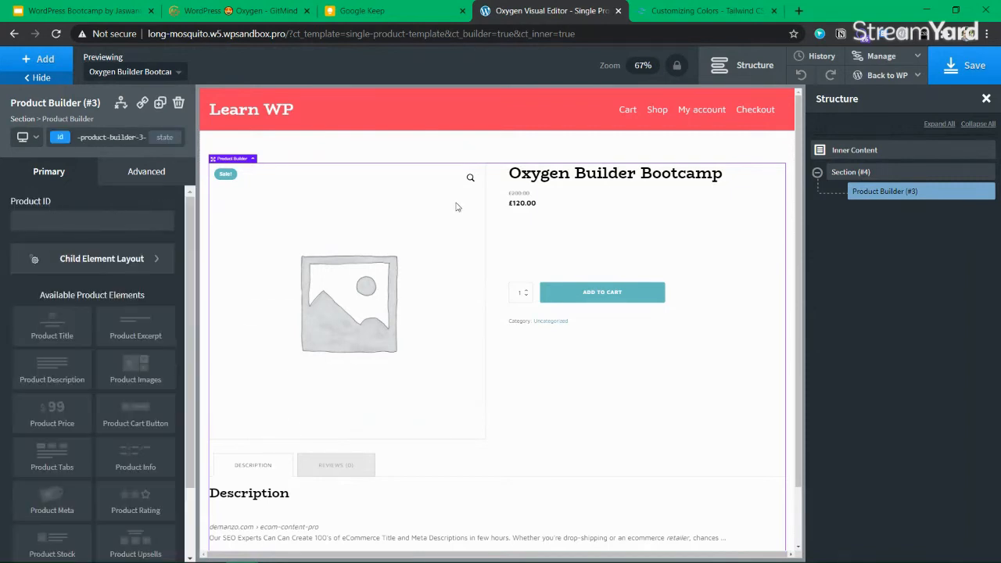
click(956, 69)
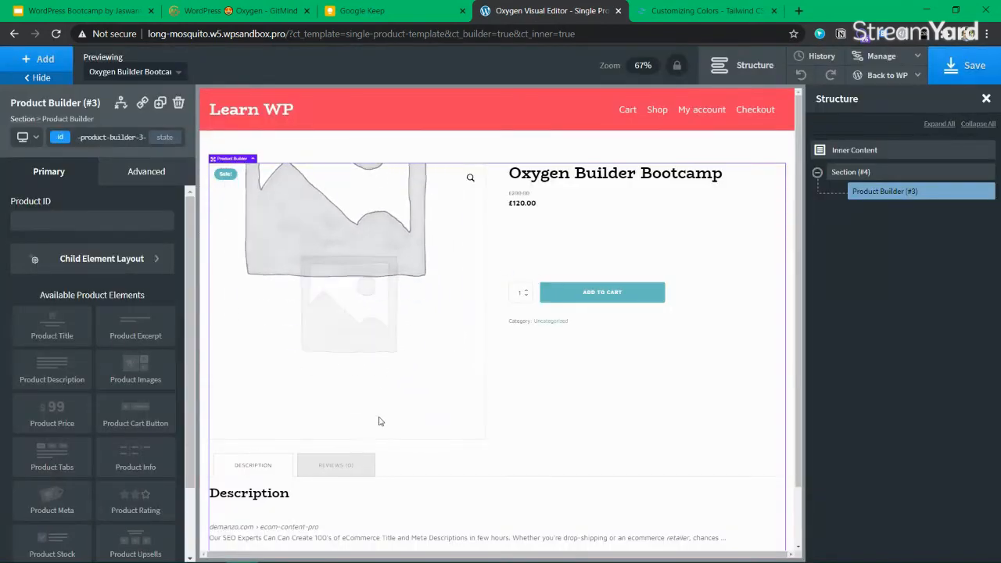
Toggle the product's Description and Reviews tabs in the preview, then save
scroll(360, 418, down, 2)
click(350, 406)
click(280, 403)
click(334, 399)
click(254, 399)
click(335, 399)
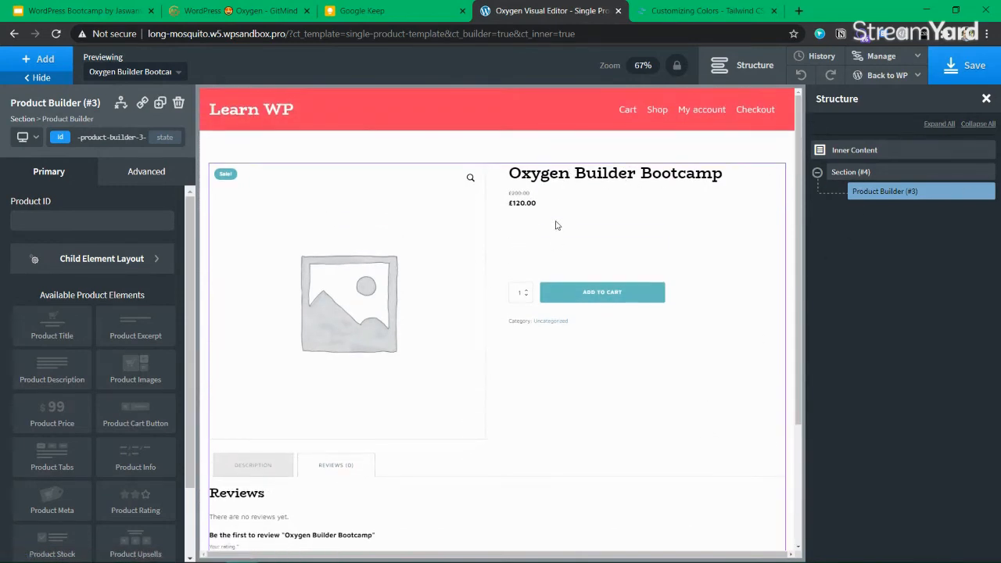
click(967, 66)
Recheck the Description/Reviews tabs and browse the Product Builder's layout and advanced settings
click(258, 471)
scroll(318, 468, down, 1)
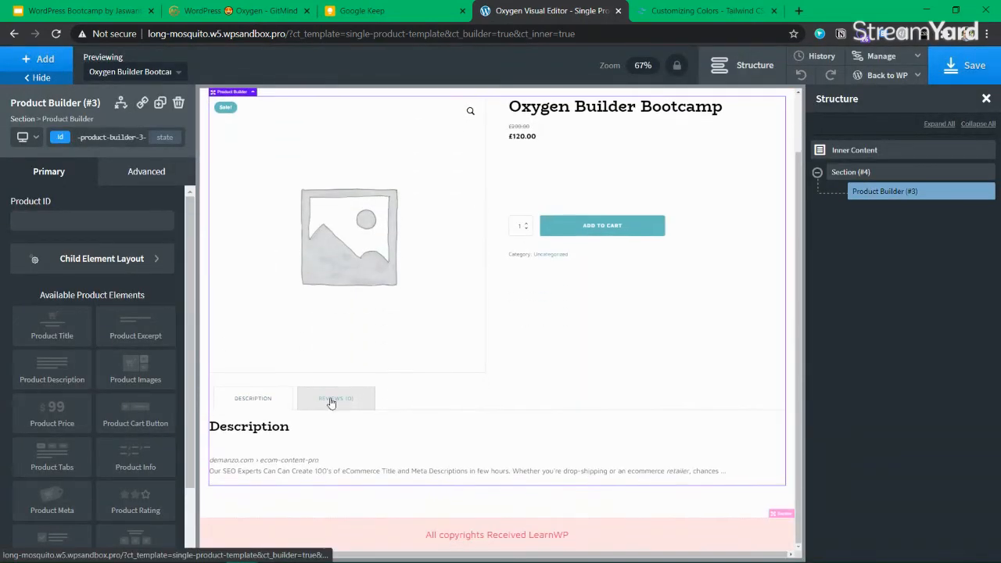
click(326, 401)
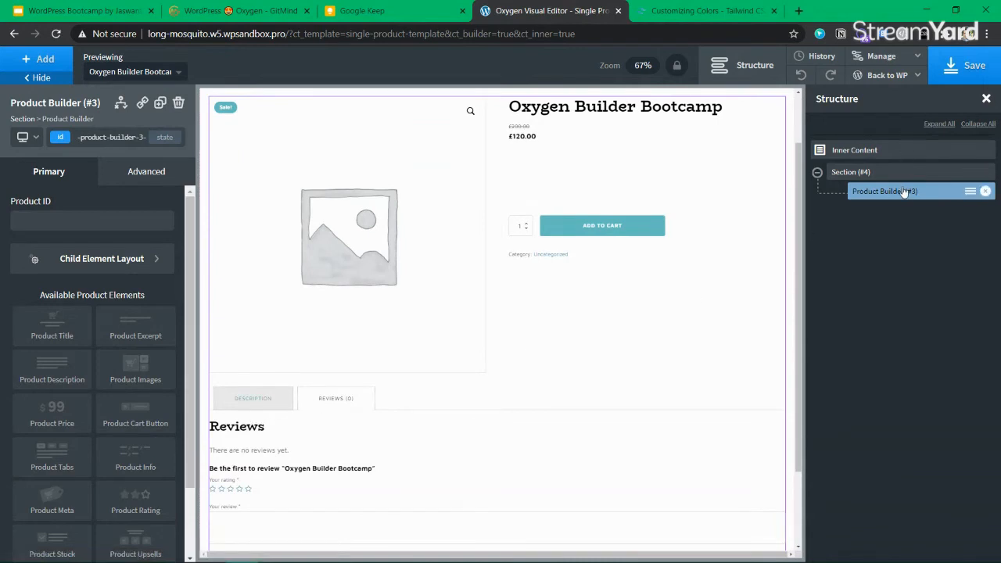
click(117, 257)
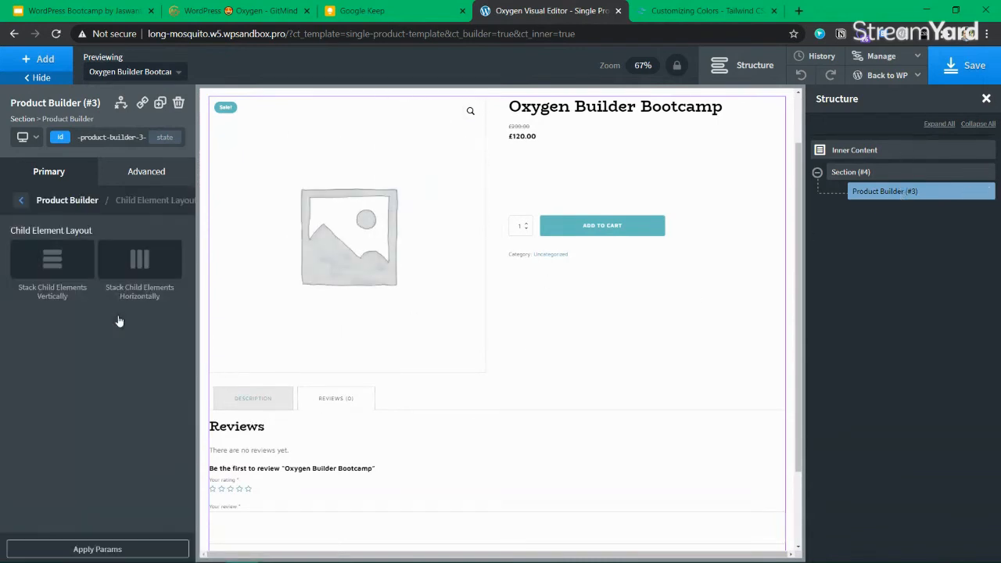
click(21, 202)
scroll(81, 373, down, 3)
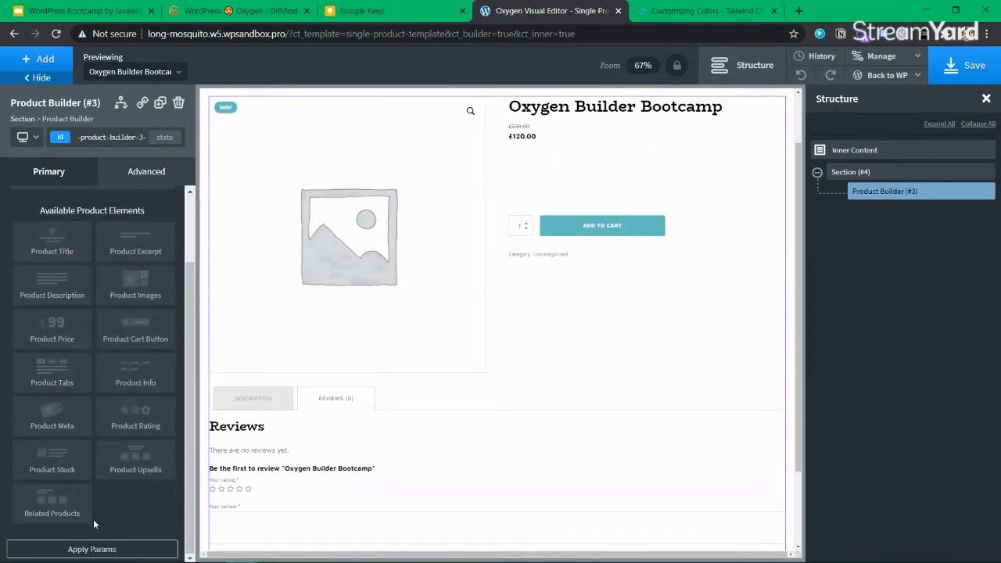
scroll(93, 551, up, 2)
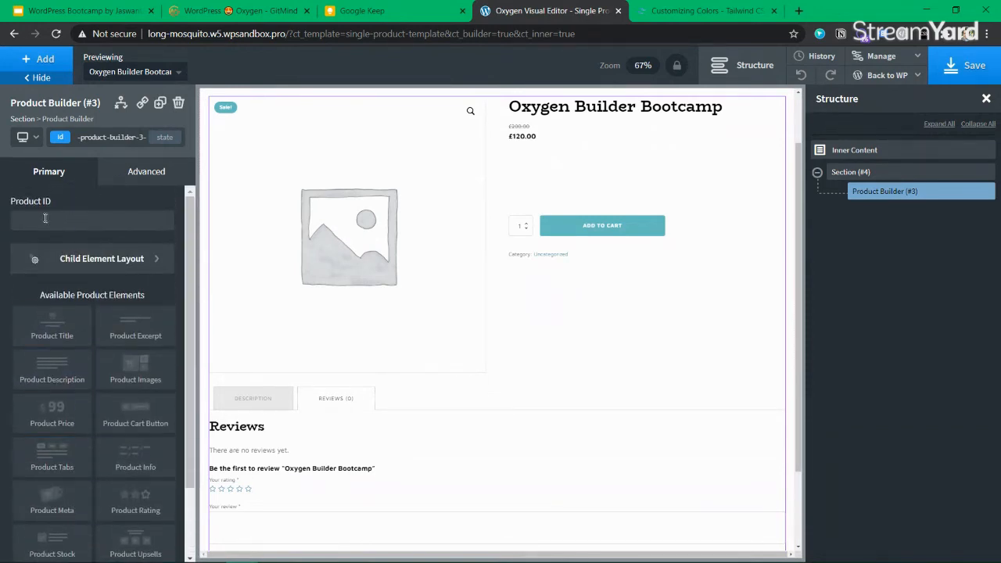
click(133, 172)
click(67, 174)
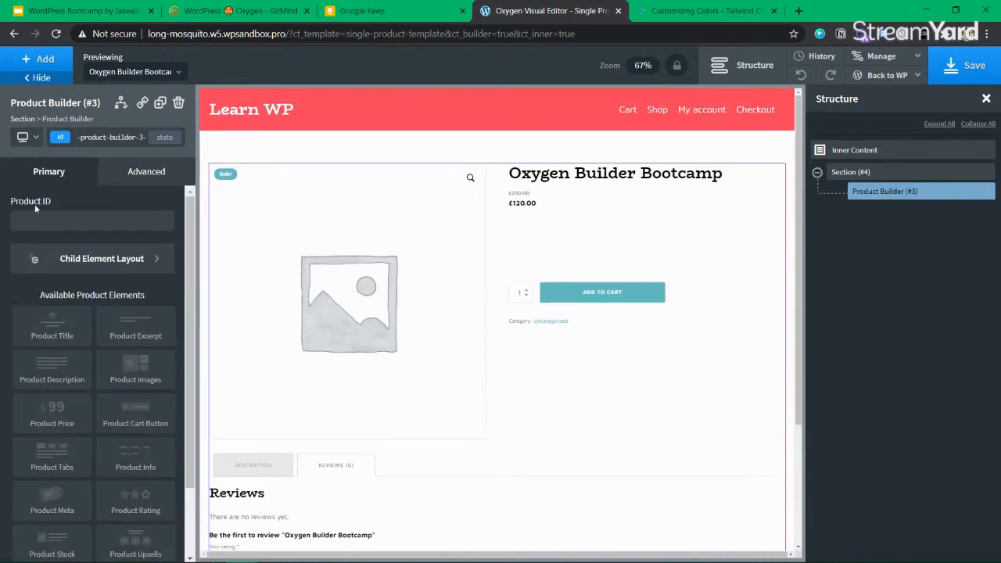
Add then delete a trial Product Title, save, and open the product's front end
click(55, 334)
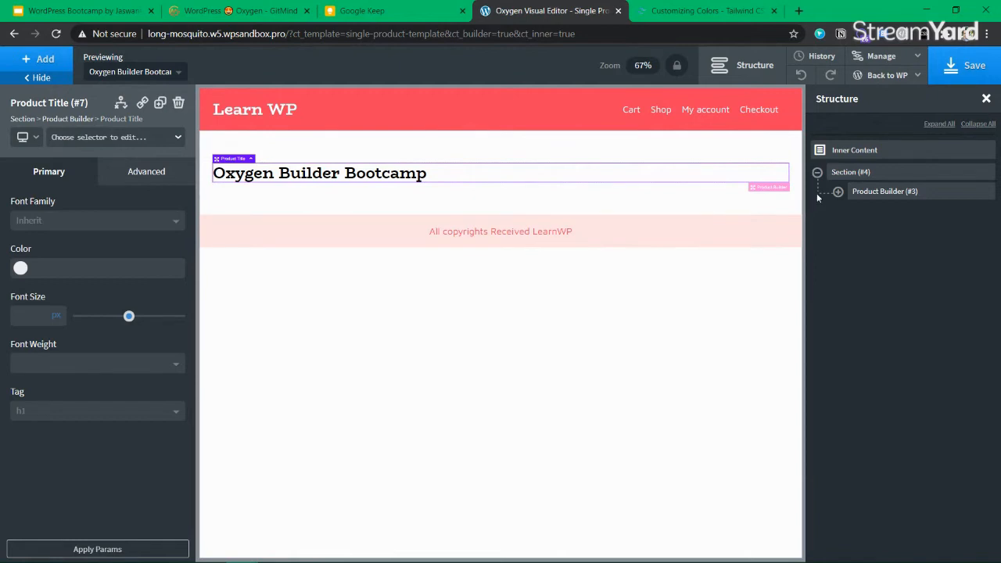
click(838, 191)
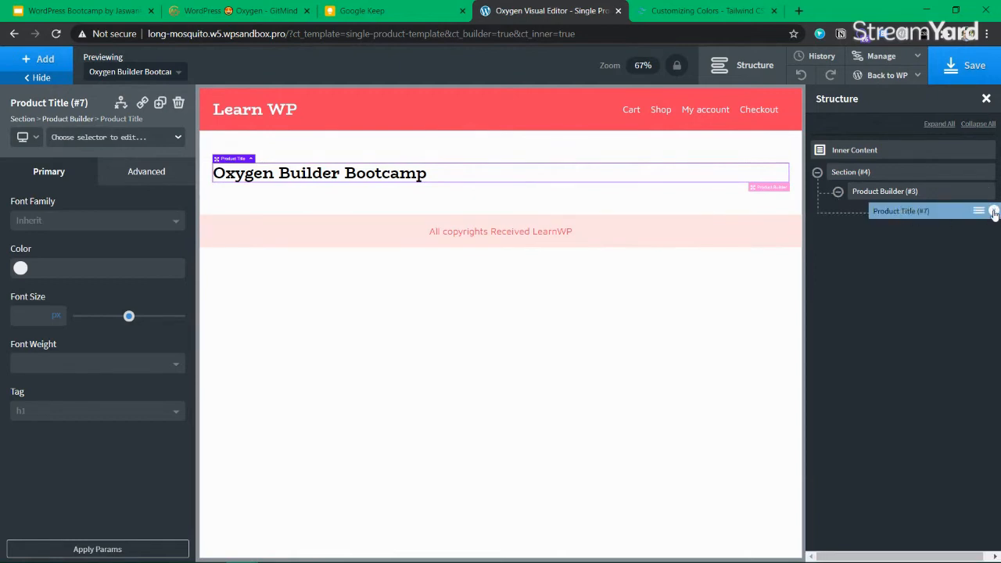
click(994, 212)
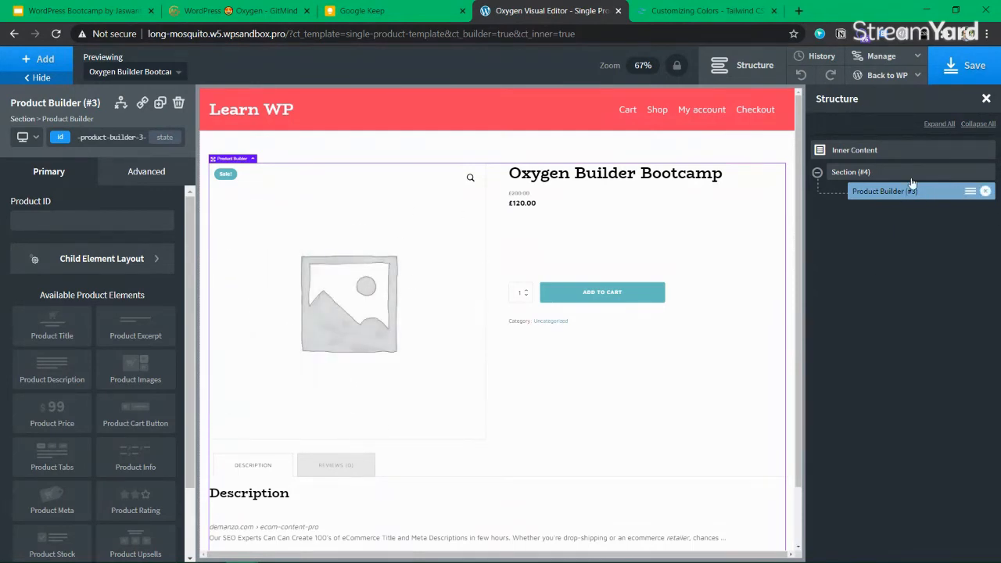
click(979, 76)
mouse_move(886, 75)
click(876, 116)
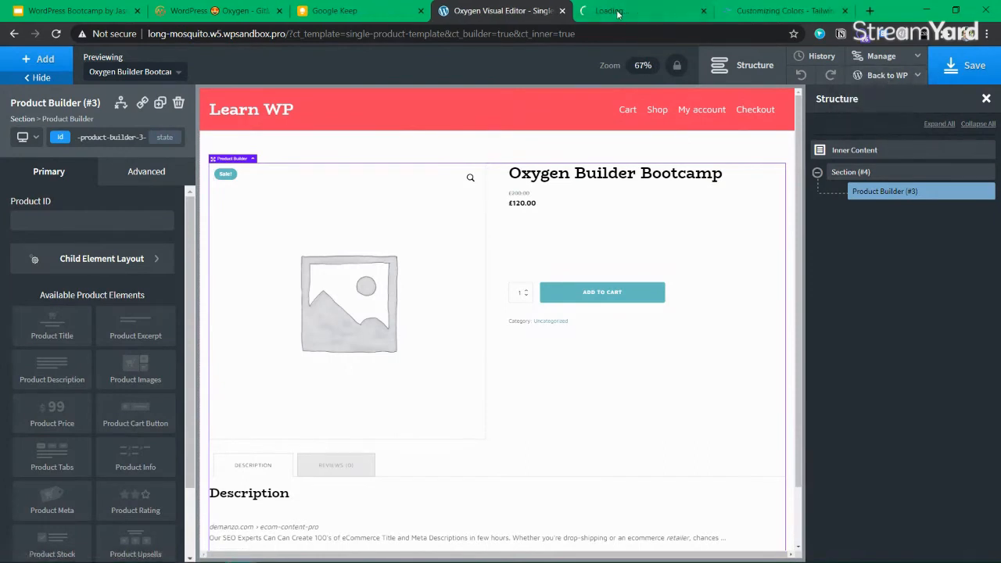
click(619, 16)
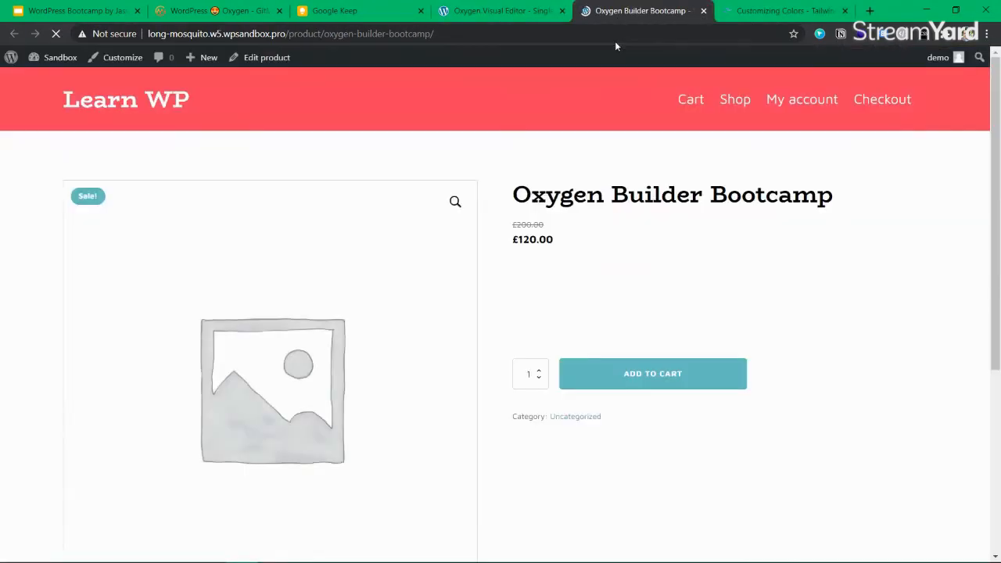
drag(495, 201, 579, 355)
double_click(770, 195)
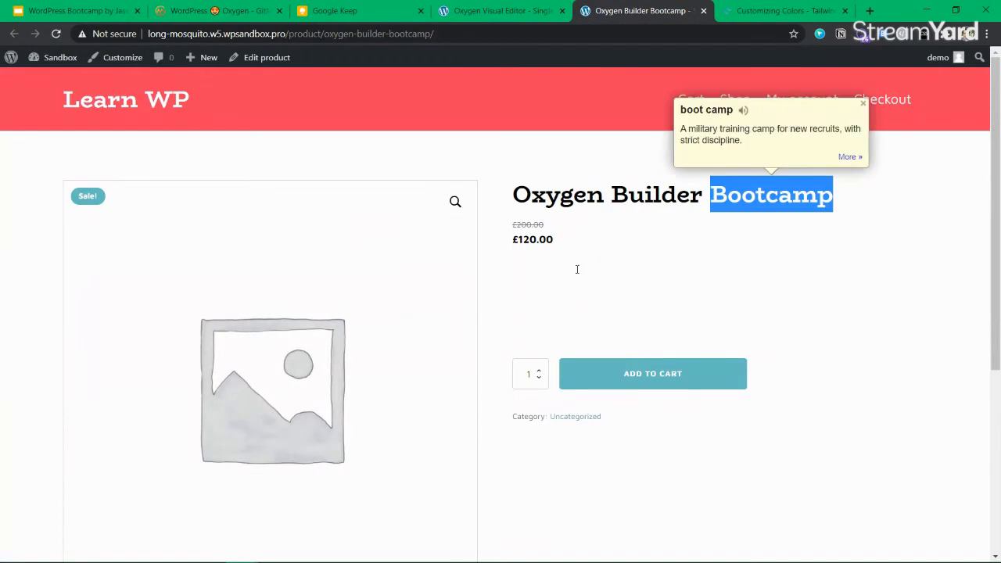
click(812, 327)
drag(511, 270, 924, 335)
click(924, 336)
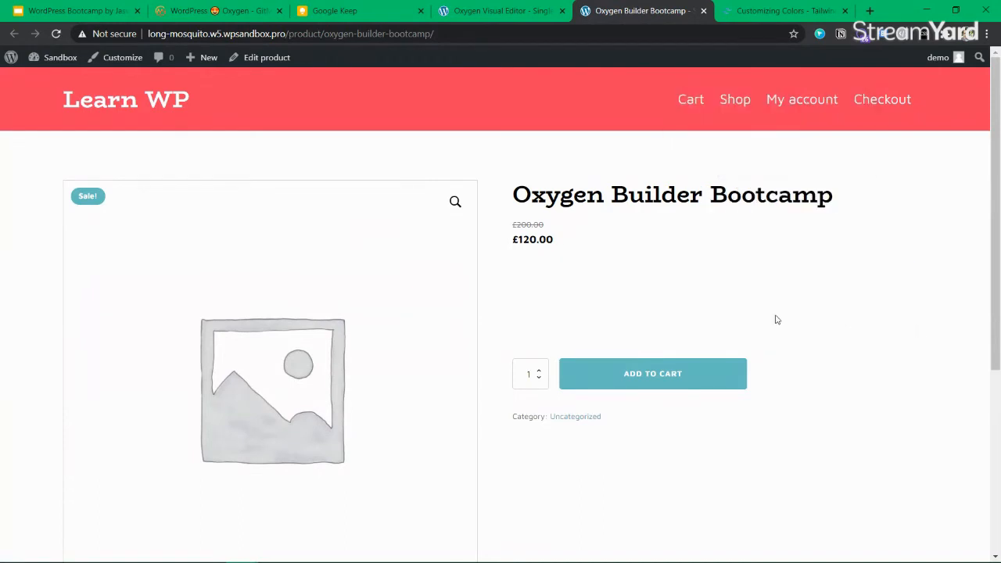
drag(537, 268, 893, 327)
click(892, 327)
click(518, 11)
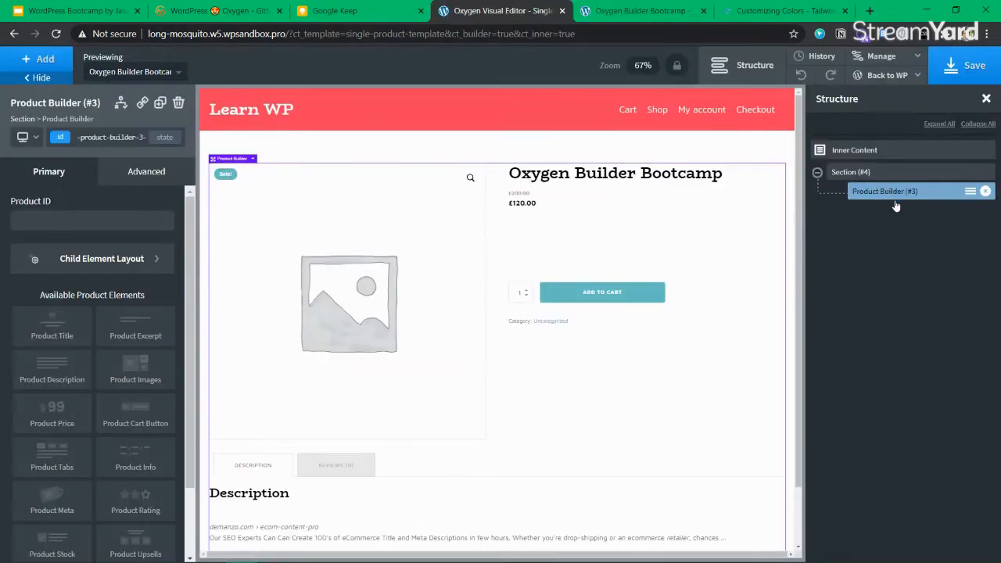
Add a Product Title element with a 60 px font size
click(618, 13)
click(528, 11)
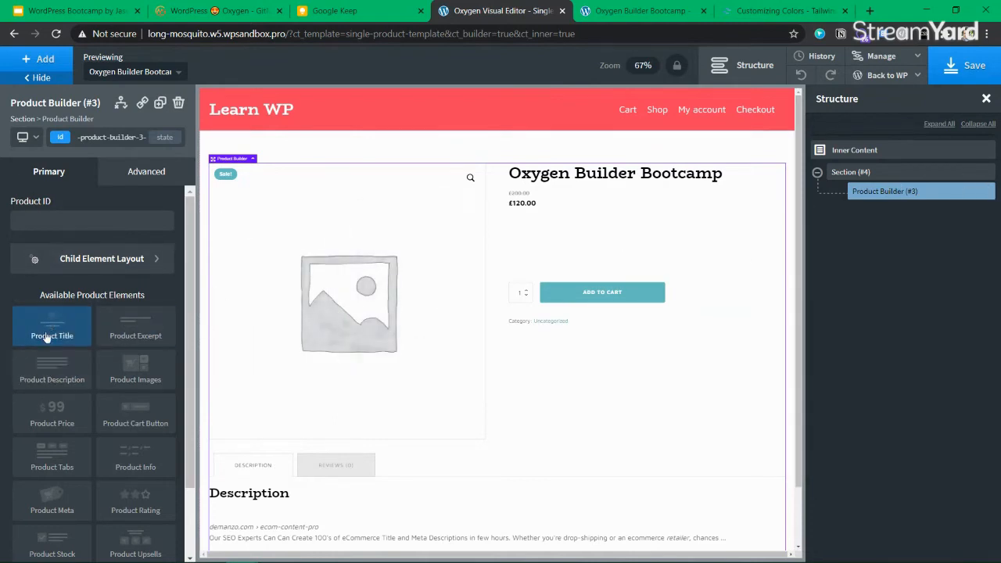
scroll(47, 368, down, 2)
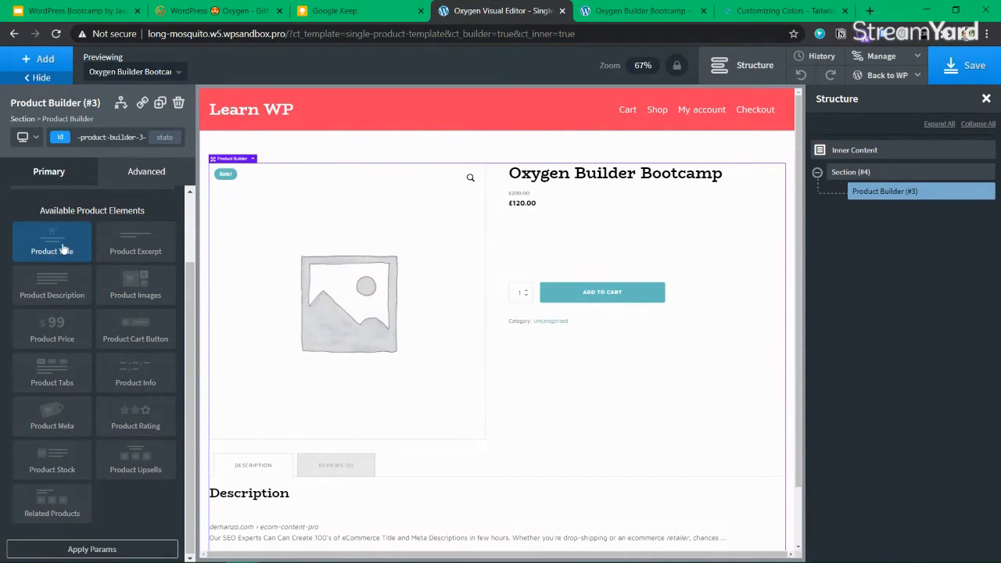
click(53, 250)
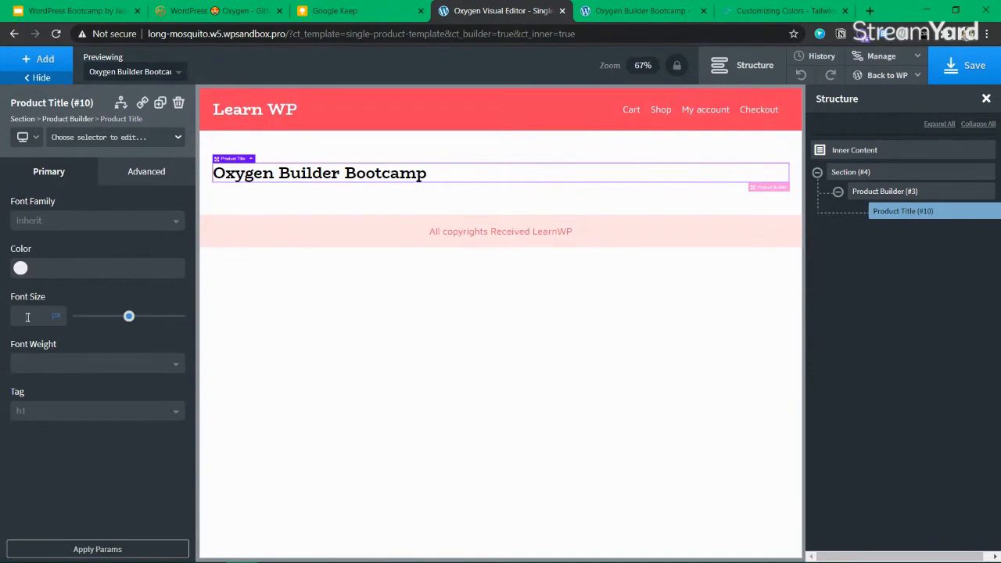
text(60)
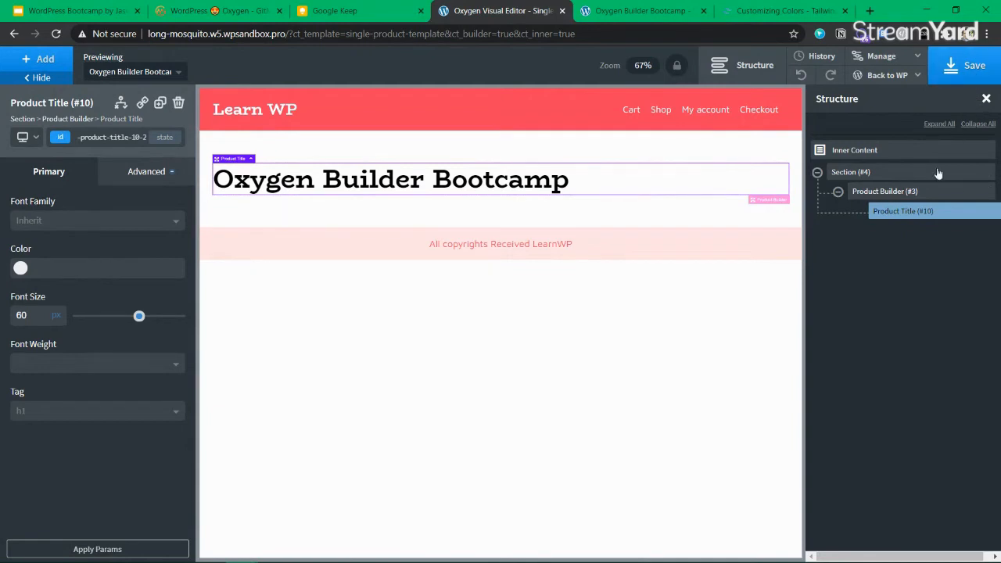
Add a Div to the product builder and nest the Product Title inside it
click(890, 195)
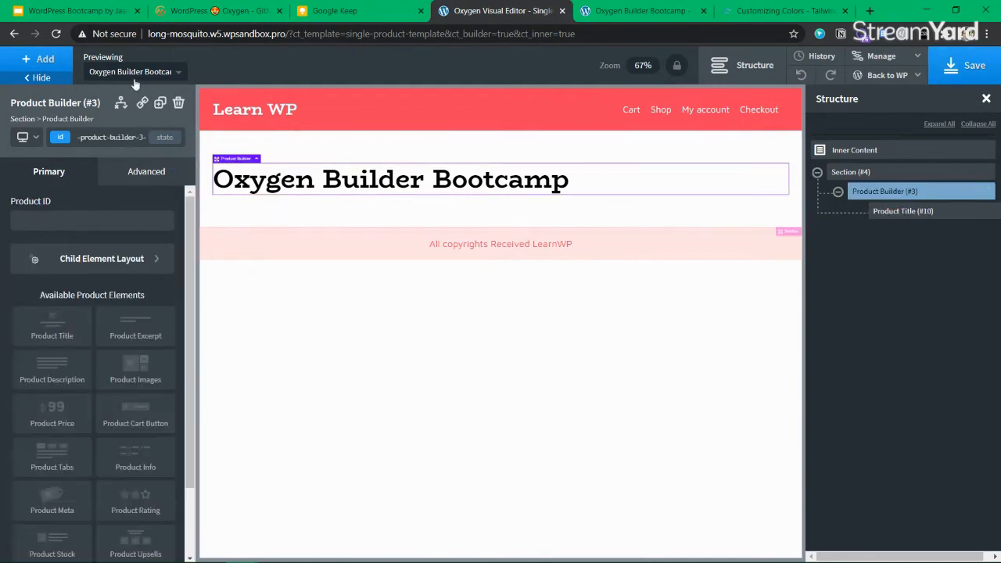
click(50, 60)
text(div)
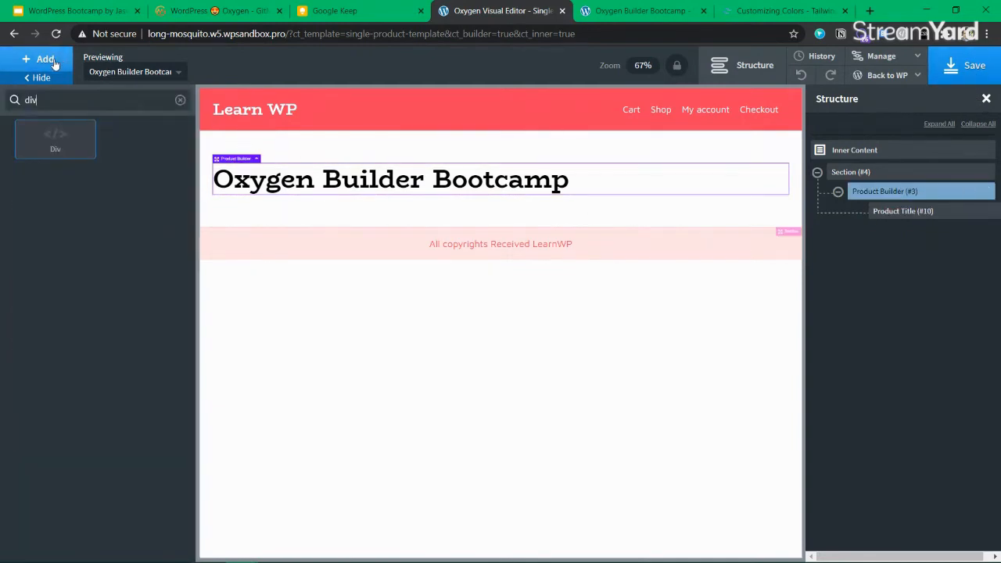
click(55, 146)
mouse_move(879, 232)
mouse_down()
mouse_move(880, 213)
mouse_move(882, 226)
mouse_up()
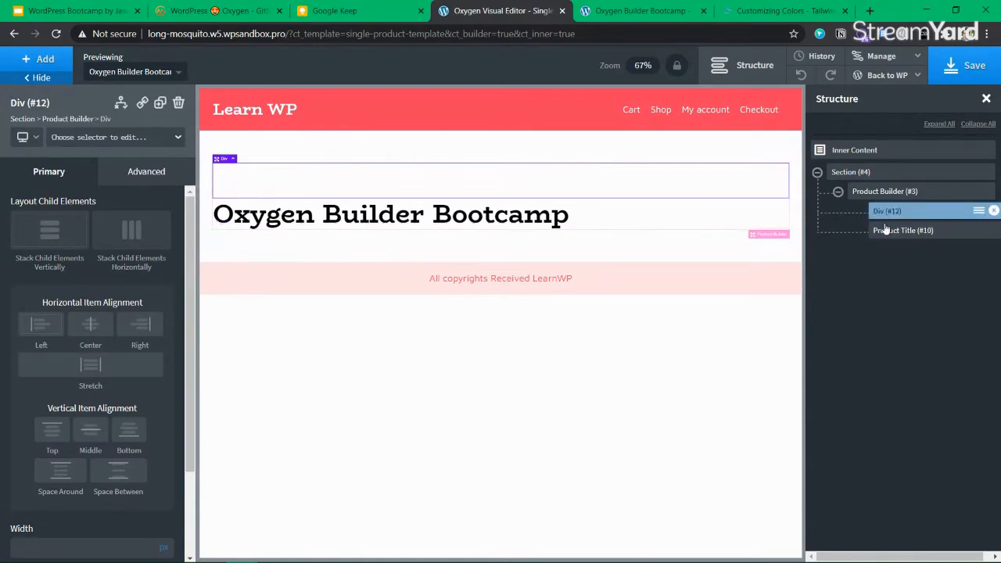
drag(948, 230, 896, 226)
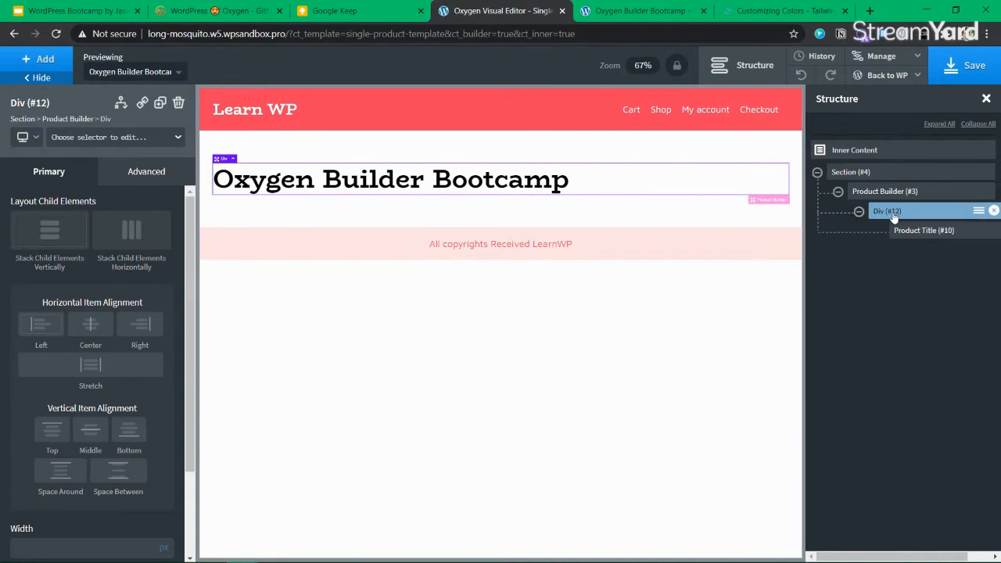
Rename the div 'titleandprice' and add a Product Price element into it
click(988, 213)
click(923, 276)
text(productand)
key(ctrl+a)
key(BackSpace)
text(title)
key(ctrl+a)
text(titleandpri)
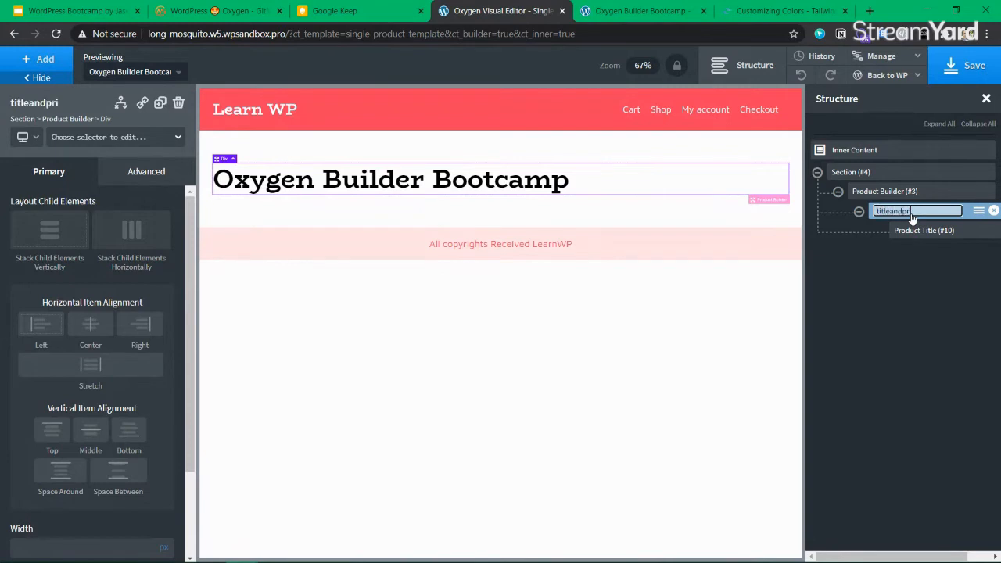
key(Return)
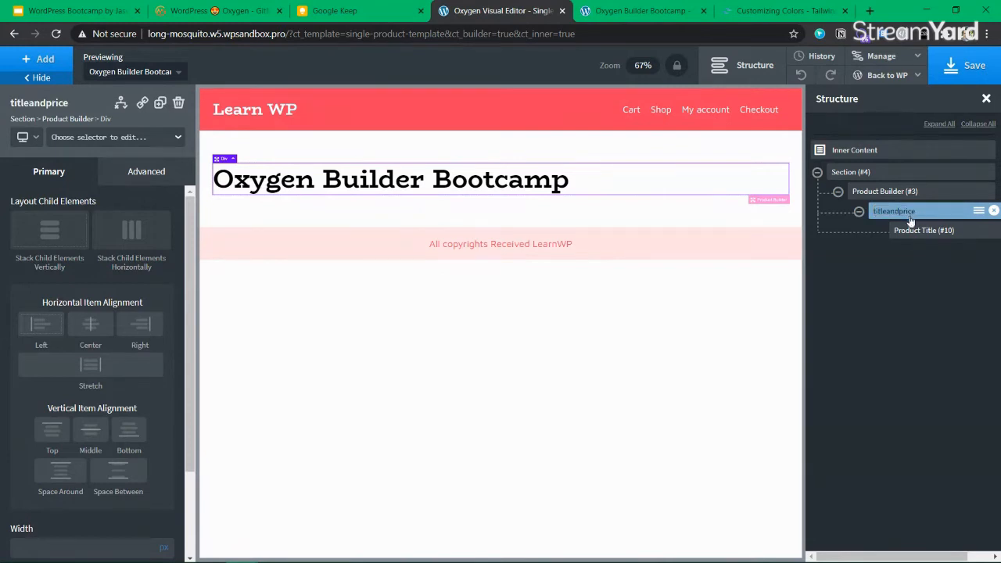
click(30, 60)
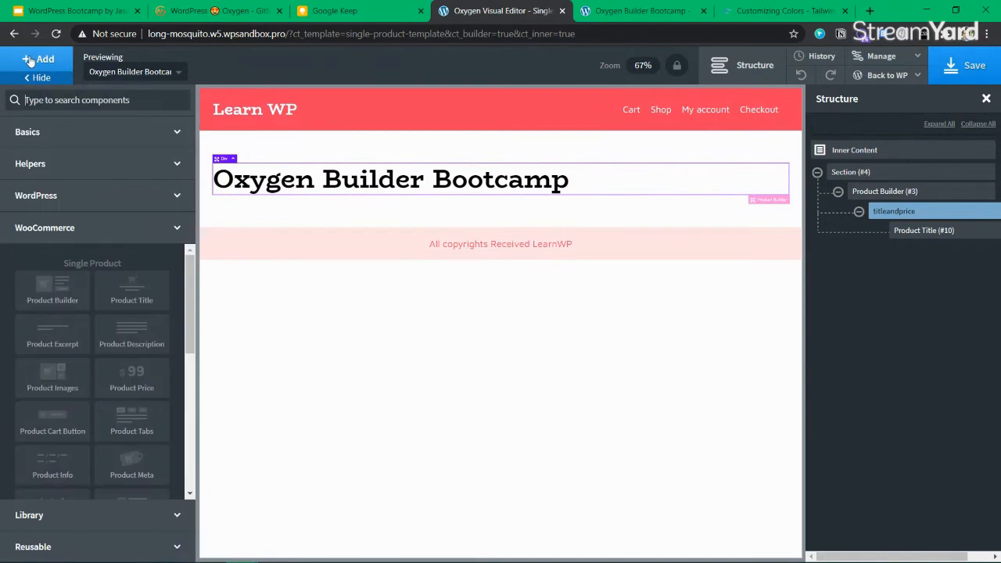
click(137, 387)
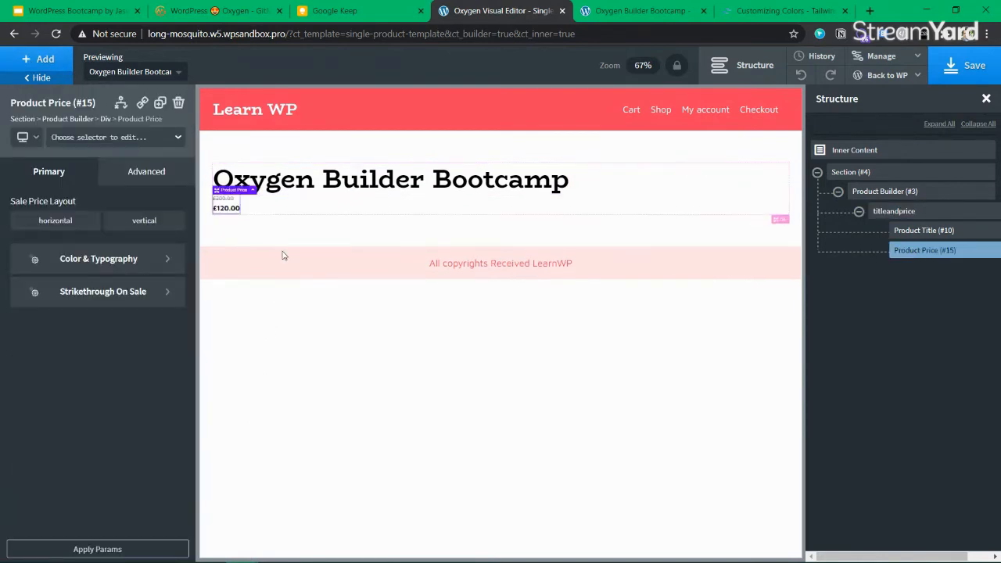
Lay out titleandprice horizontally with Middle vertical and Space Around horizontal item alignment
click(911, 211)
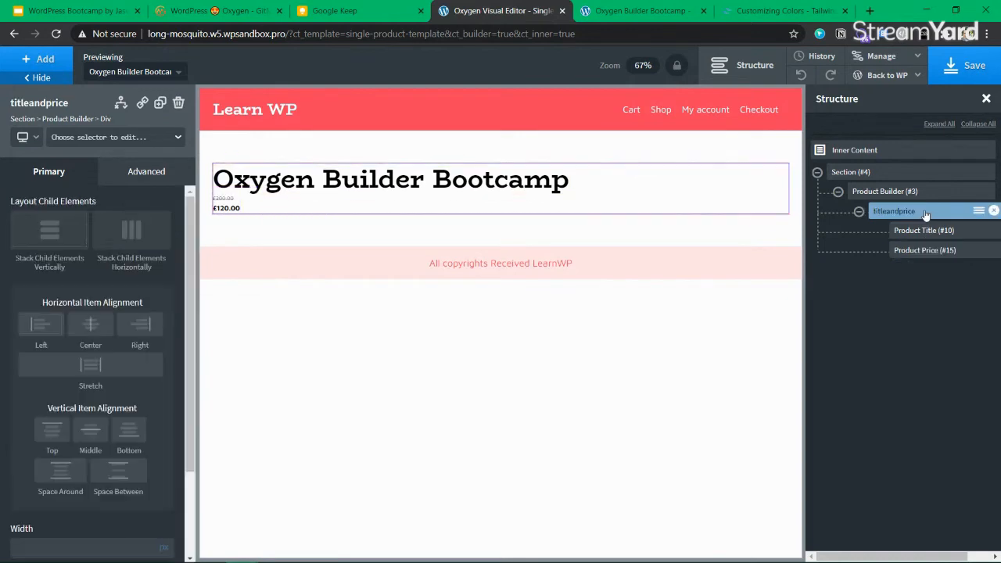
click(86, 431)
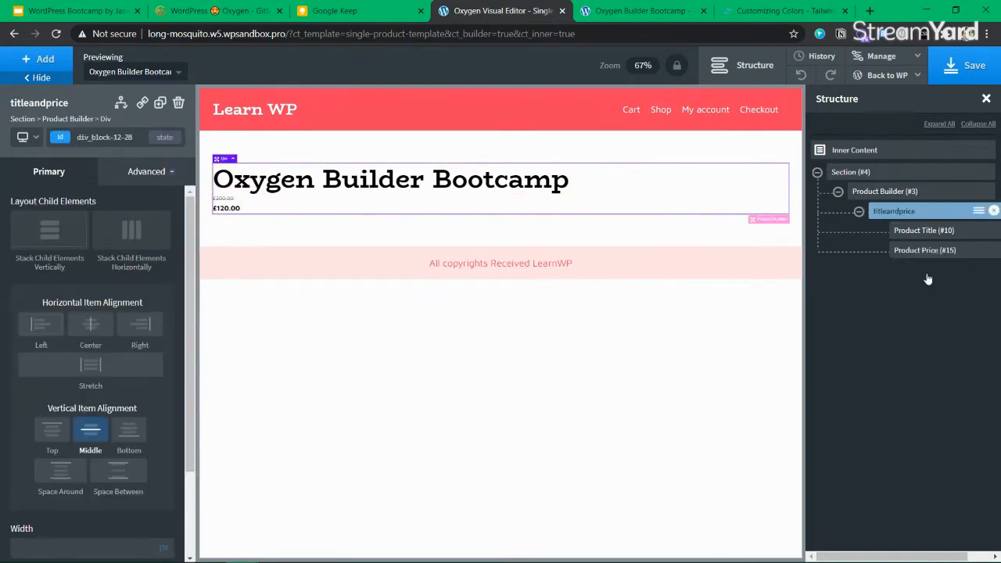
click(64, 239)
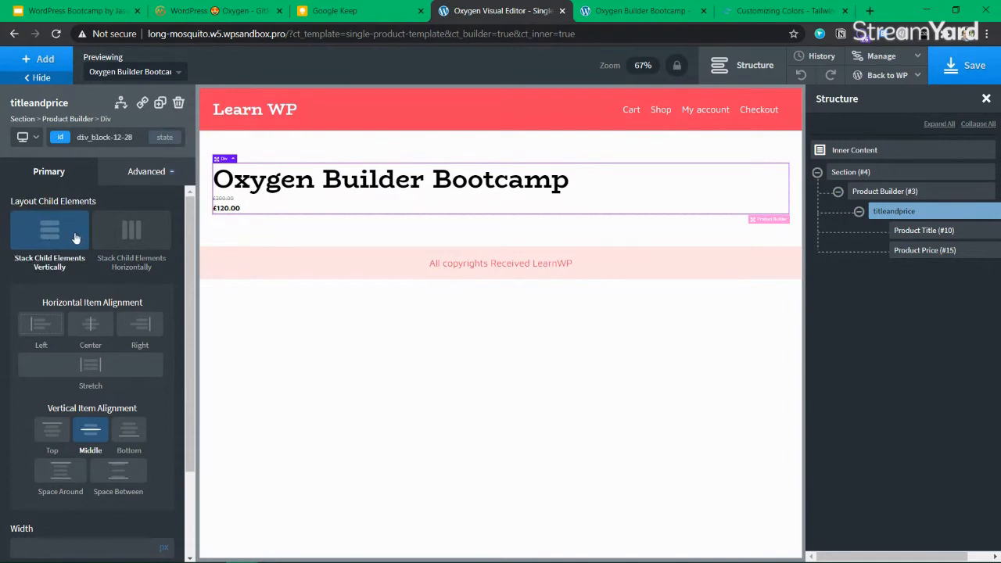
click(135, 239)
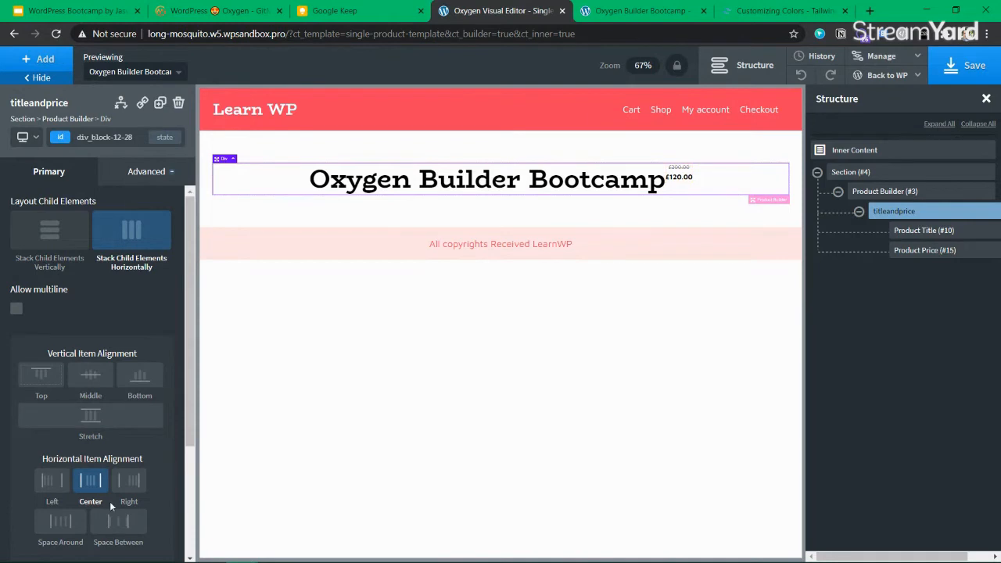
scroll(55, 478, down, 3)
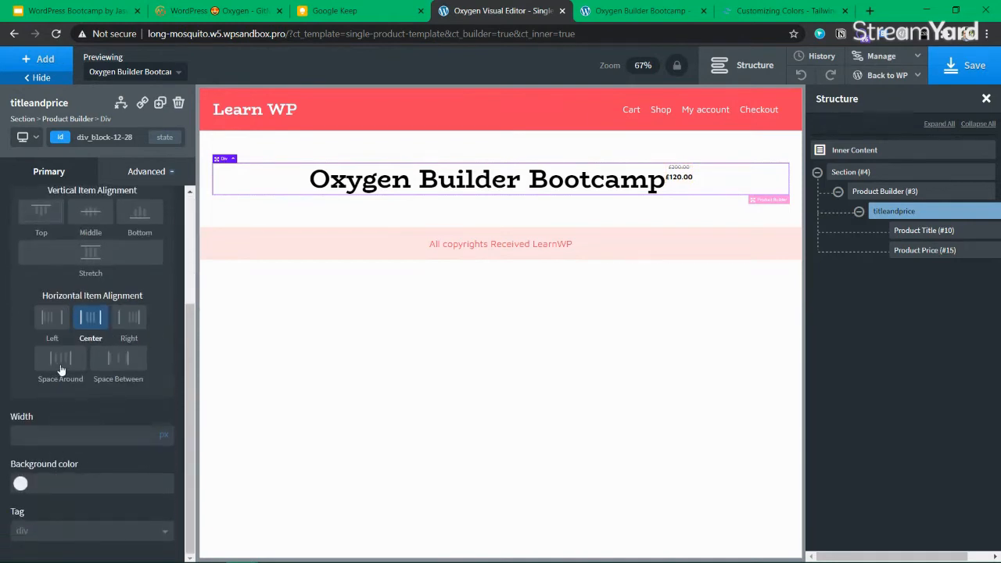
click(86, 333)
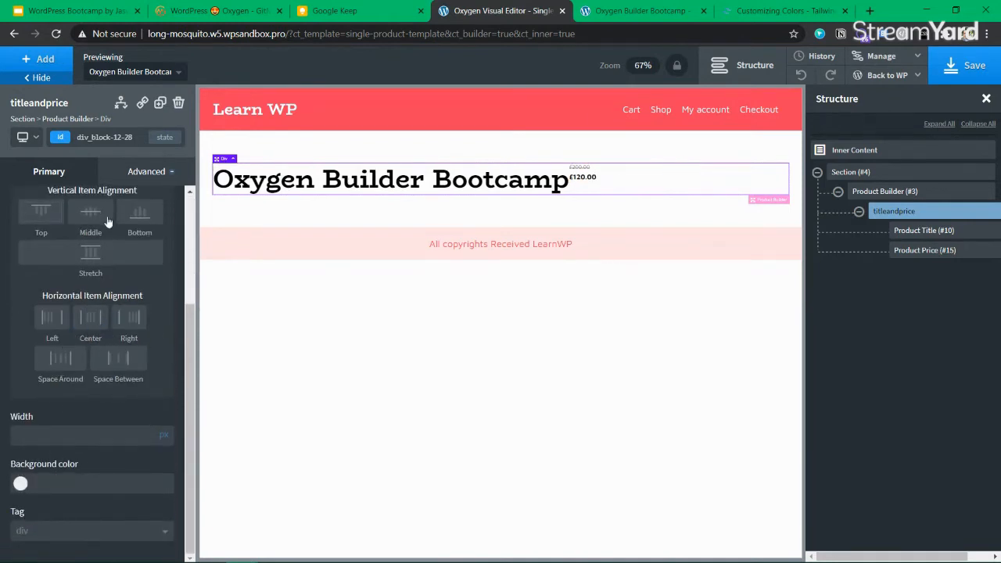
click(91, 221)
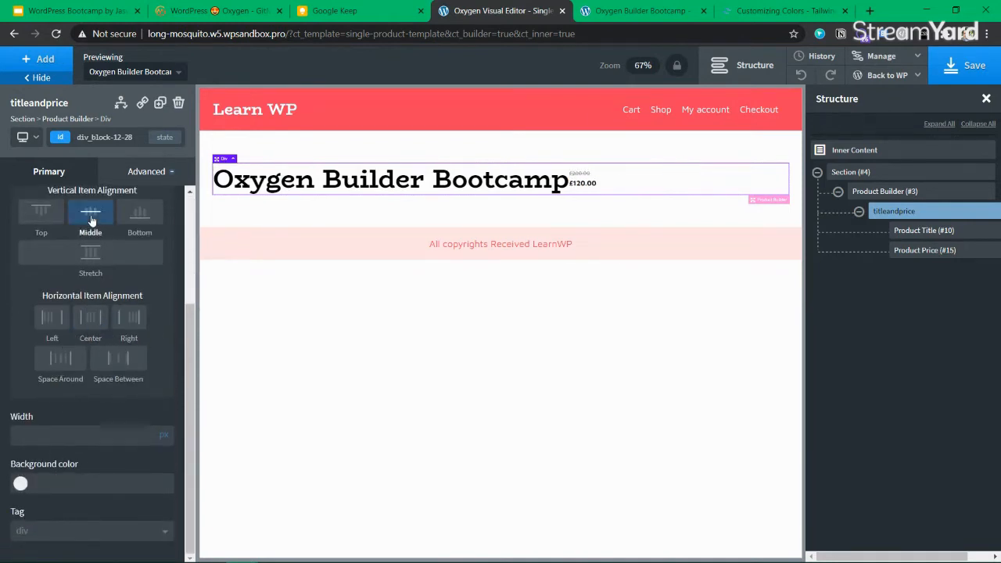
click(67, 363)
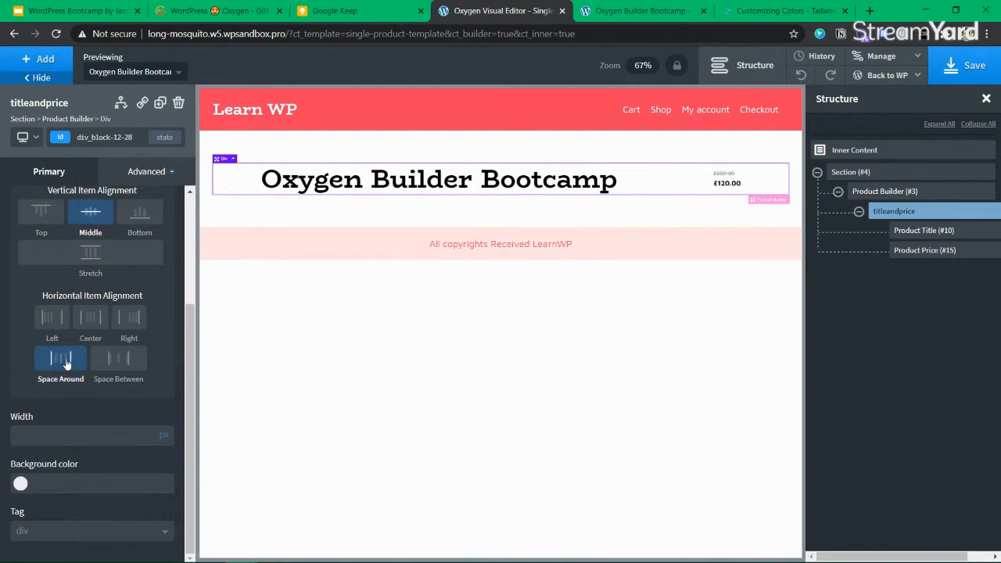
click(928, 251)
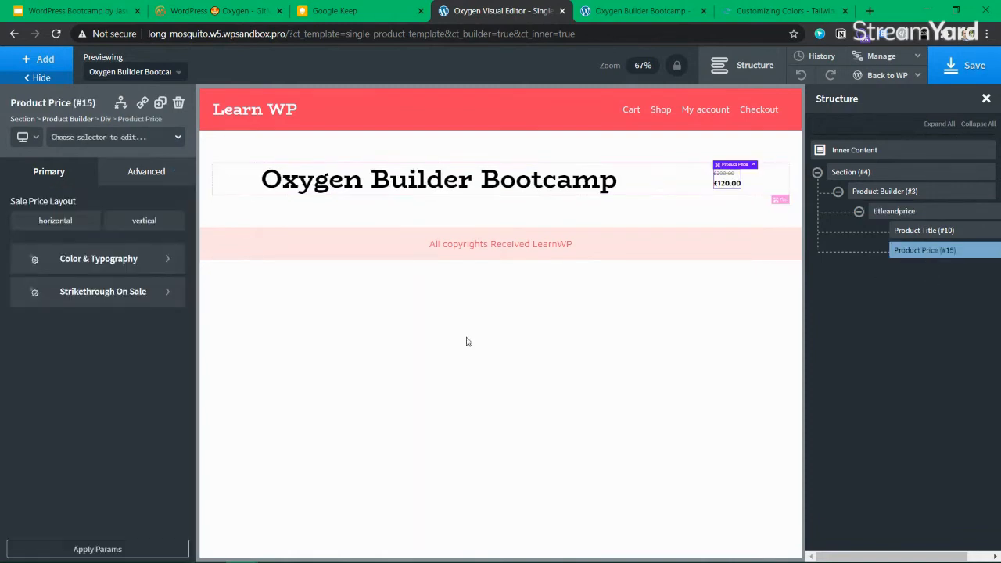
Enlarge the Product Price font size under Color & Typography
click(107, 293)
scroll(117, 338, down, 2)
scroll(121, 342, up, 2)
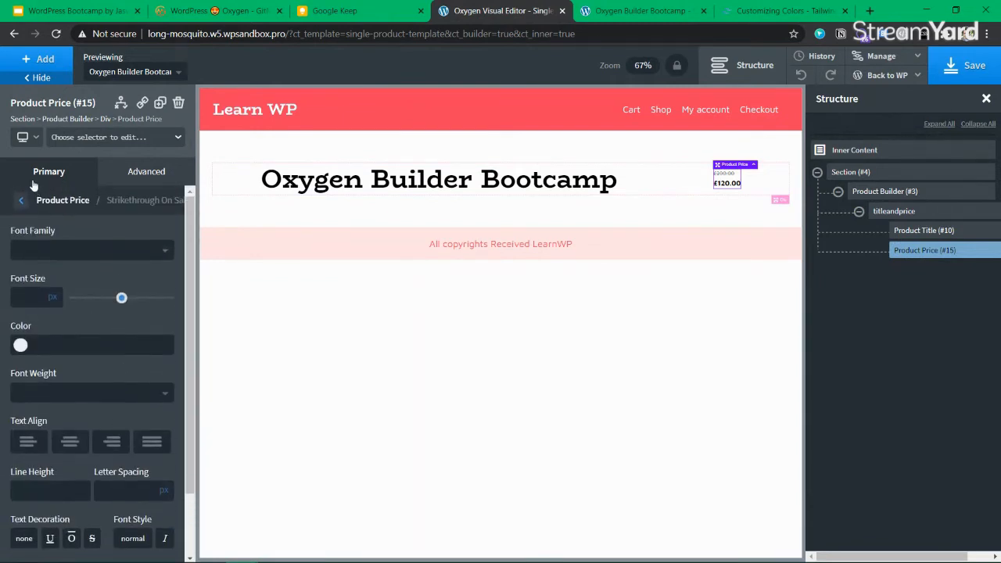
click(16, 203)
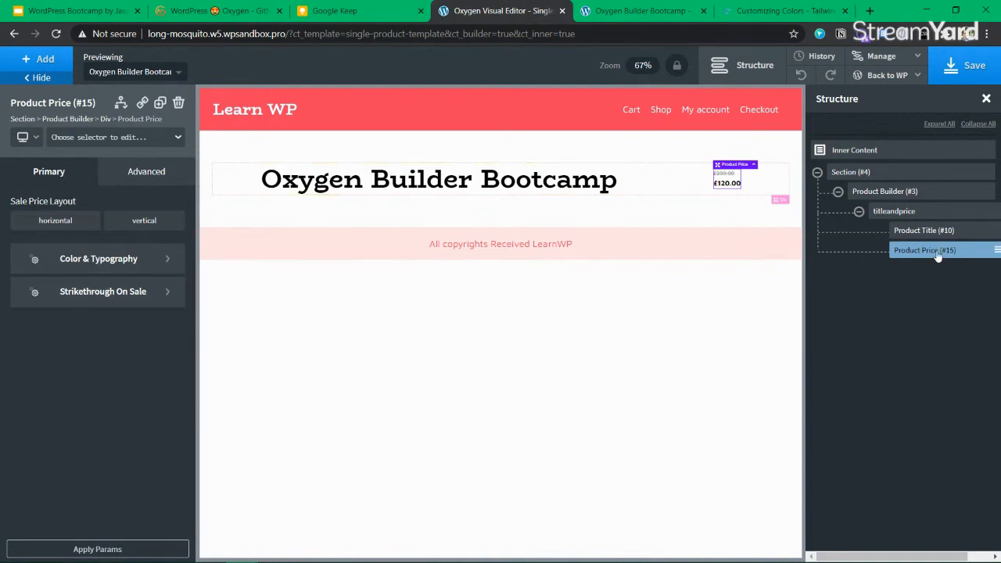
click(98, 262)
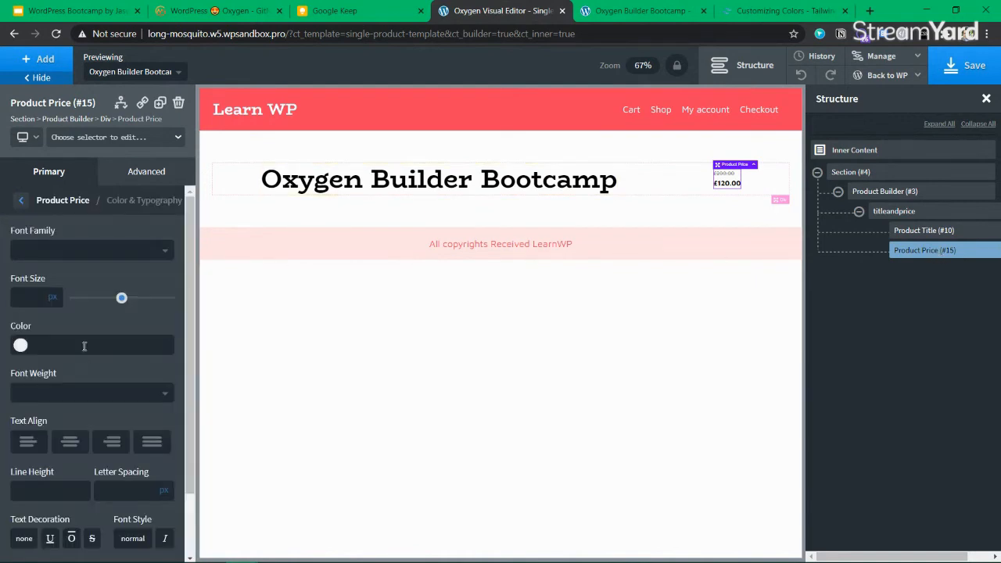
mouse_move(119, 297)
mouse_down()
mouse_move(136, 298)
mouse_move(100, 298)
mouse_move(128, 297)
mouse_move(109, 298)
mouse_move(118, 297)
mouse_up()
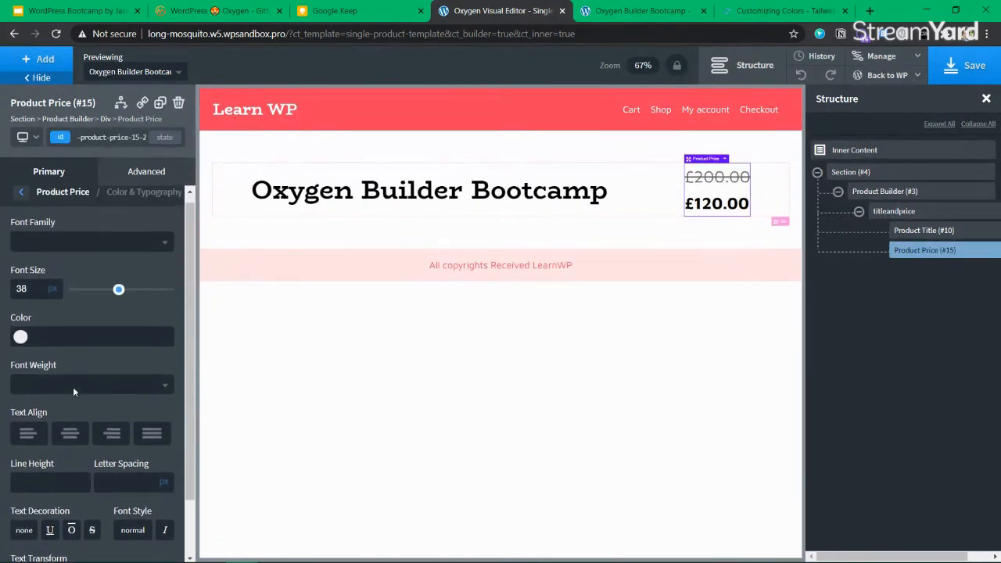
Keep the Sale Price Layout horizontal and apply the price settings
click(22, 200)
click(129, 295)
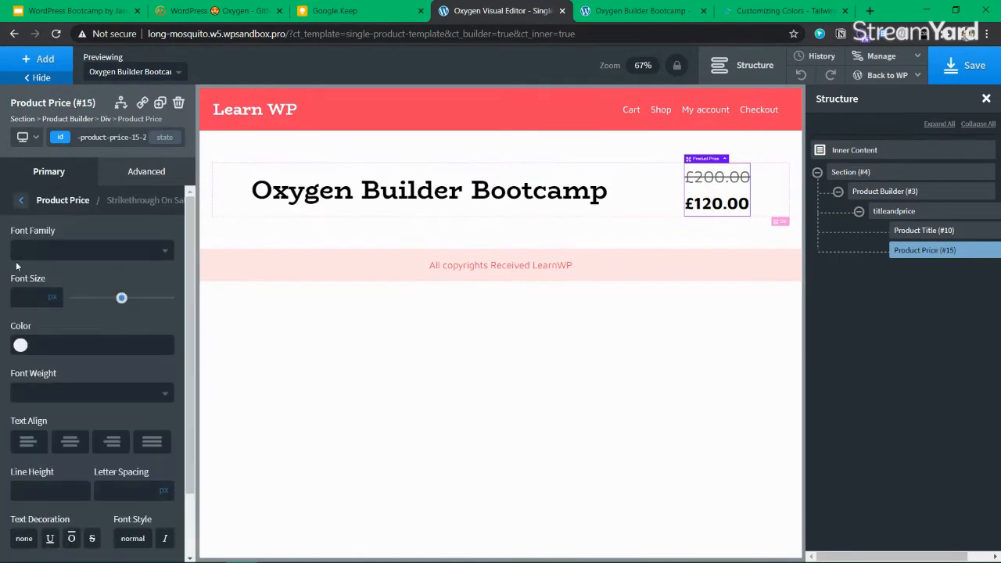
scroll(104, 385, down, 1)
scroll(103, 381, down, 1)
scroll(103, 381, up, 2)
click(23, 200)
click(155, 223)
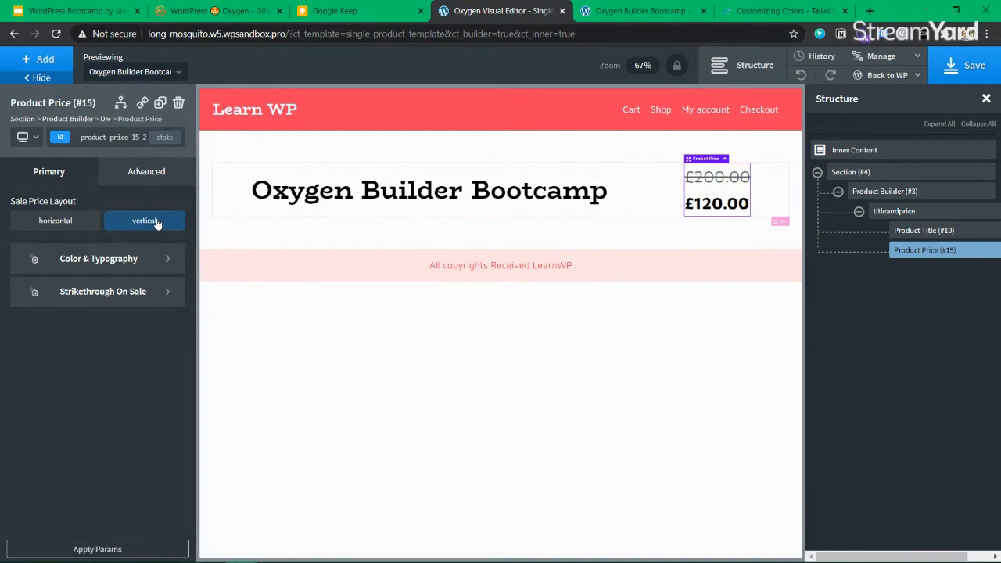
click(61, 224)
click(131, 223)
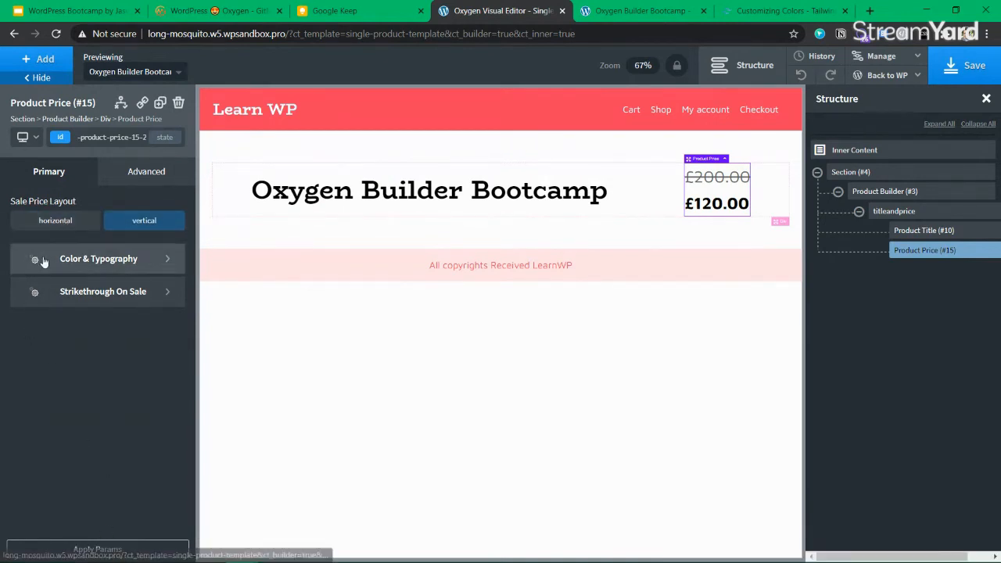
click(67, 225)
click(105, 553)
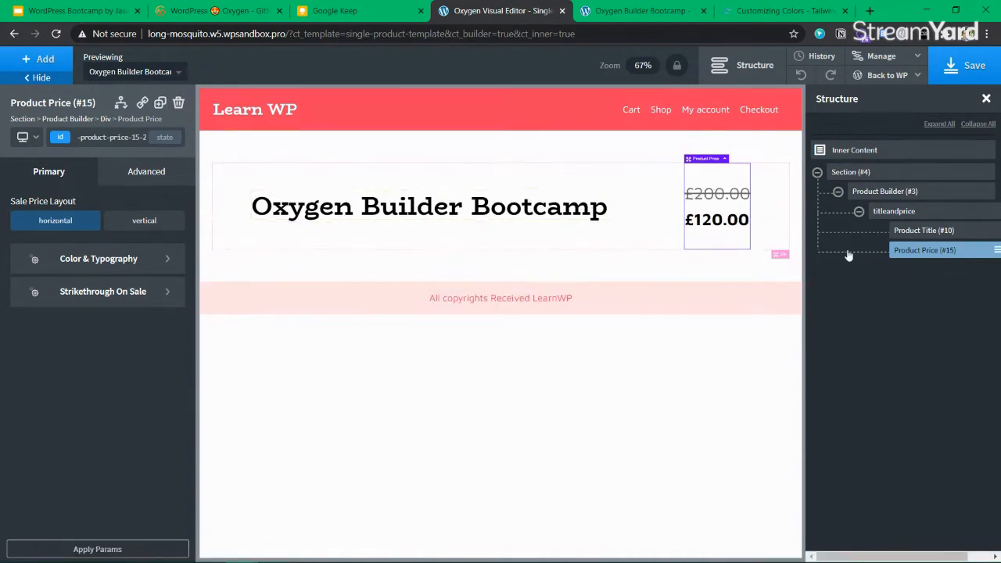
Fine-tune the price font size to about 36 px and view the live product page
click(125, 259)
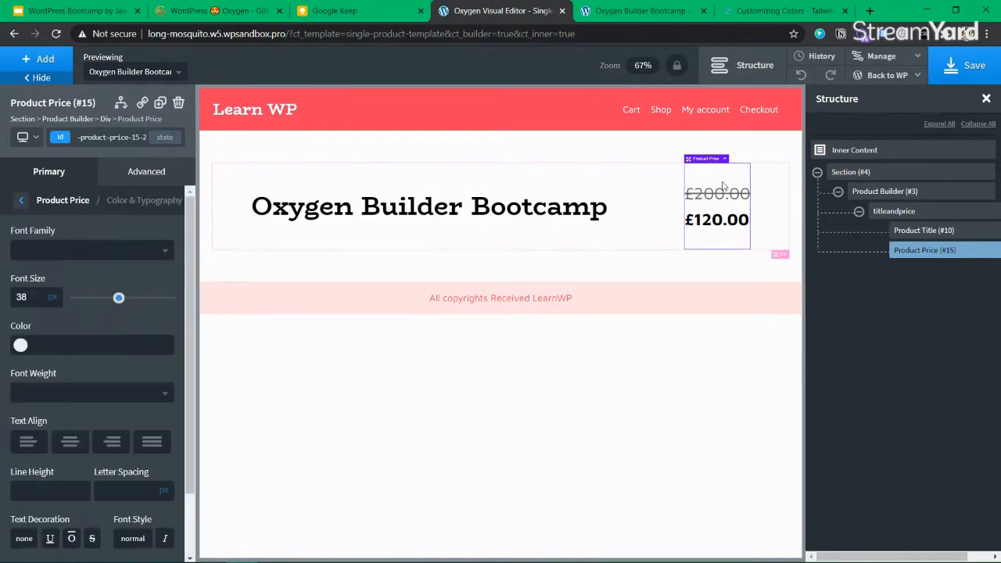
mouse_move(116, 302)
mouse_down()
mouse_move(103, 300)
mouse_move(115, 300)
mouse_up()
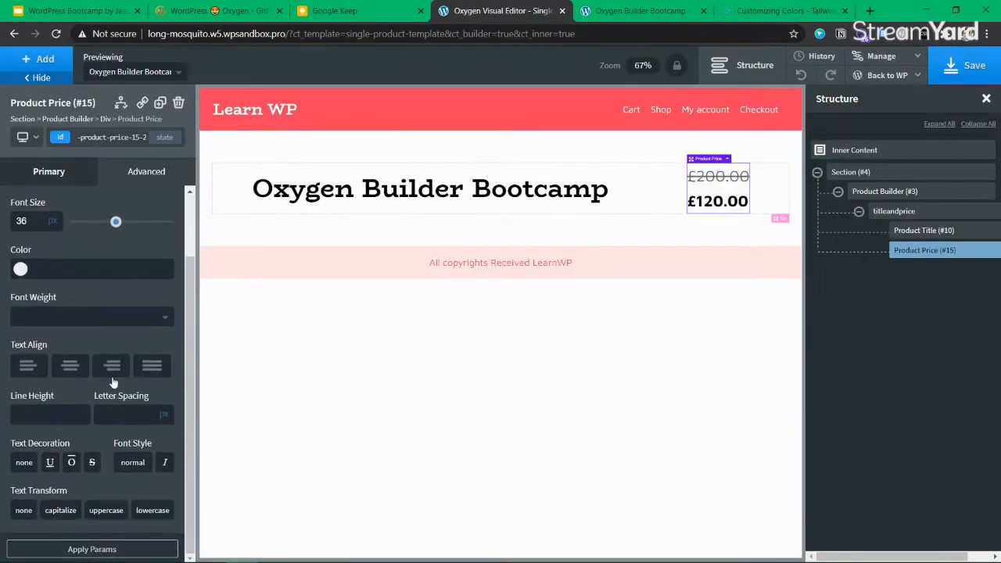
click(618, 11)
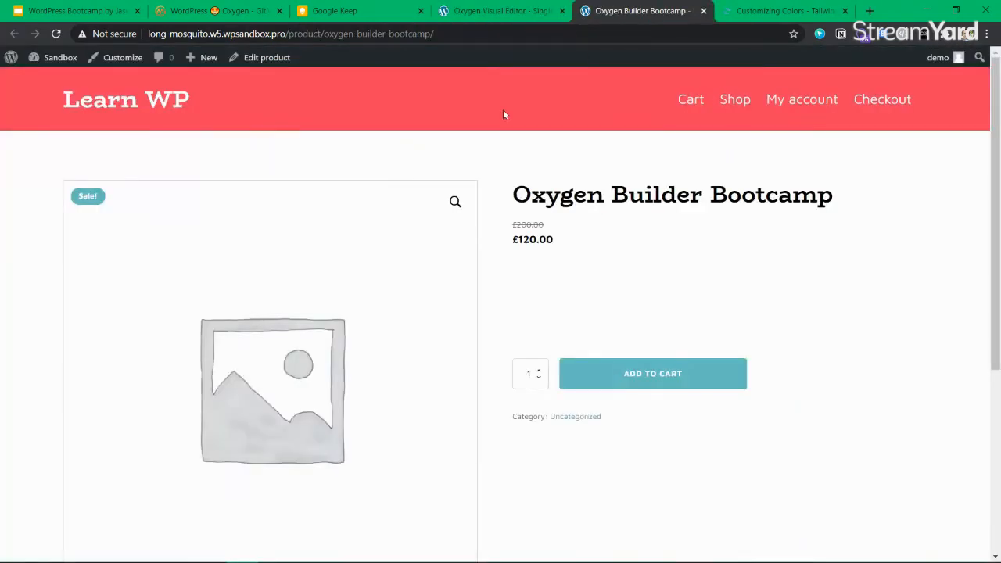
Clear the product's sale price and update the product
click(288, 58)
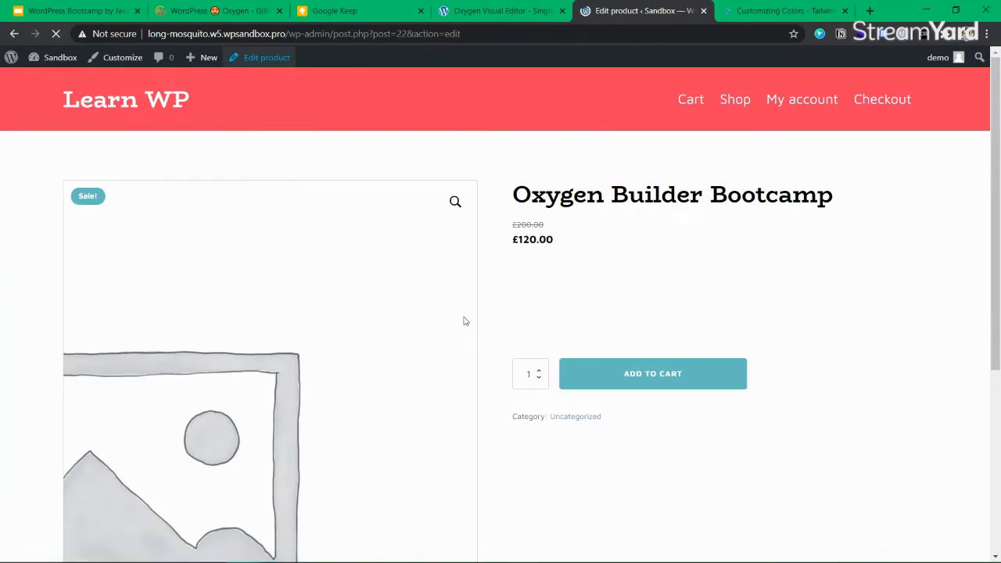
scroll(427, 373, down, 6)
scroll(392, 266, down, 4)
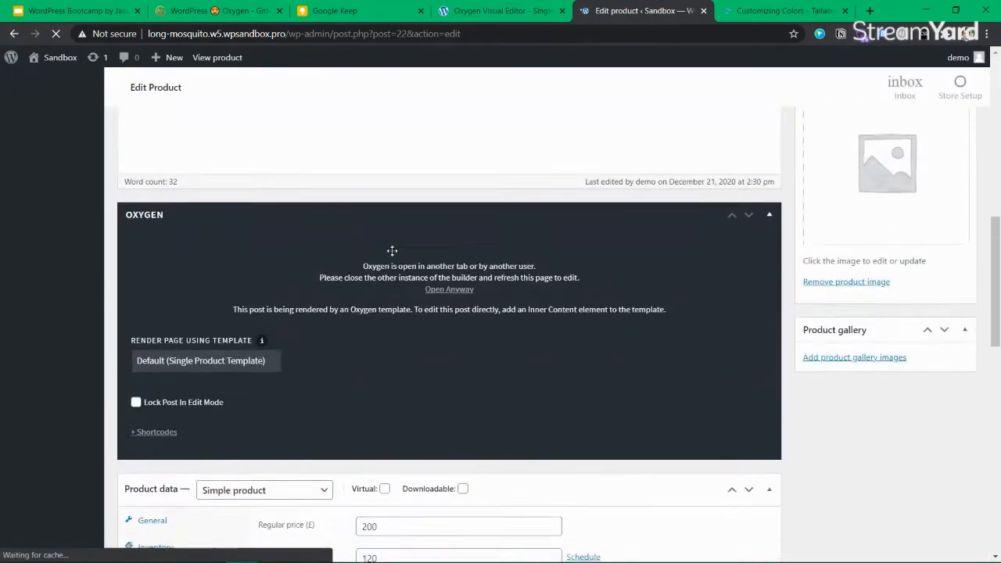
scroll(407, 289, up, 2)
double_click(400, 255)
key(BackSpace)
scroll(840, 259, up, 10)
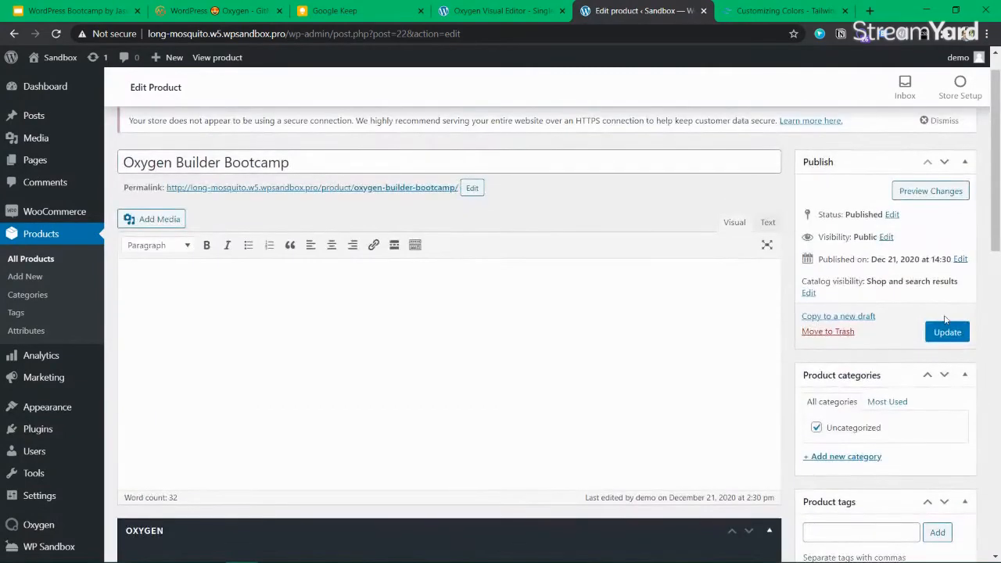
click(947, 331)
Save the template and preview it with the Oxygen Builder Bootcamp product
click(505, 11)
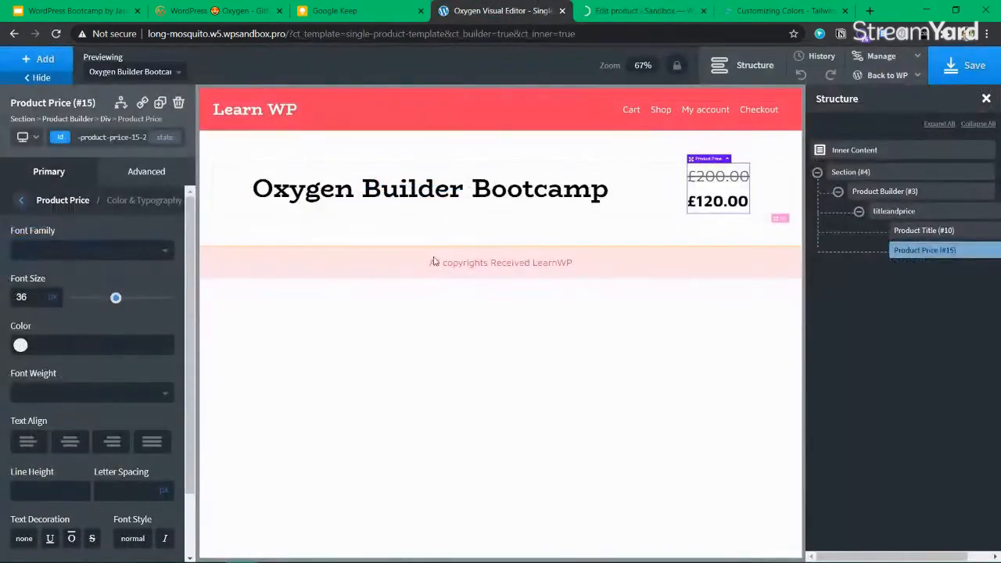
click(950, 71)
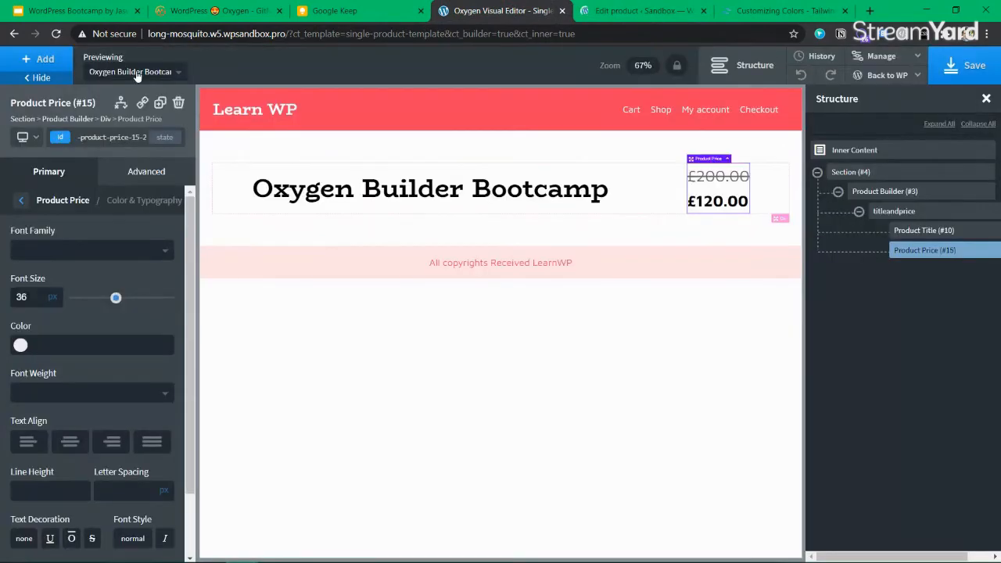
click(134, 71)
click(121, 128)
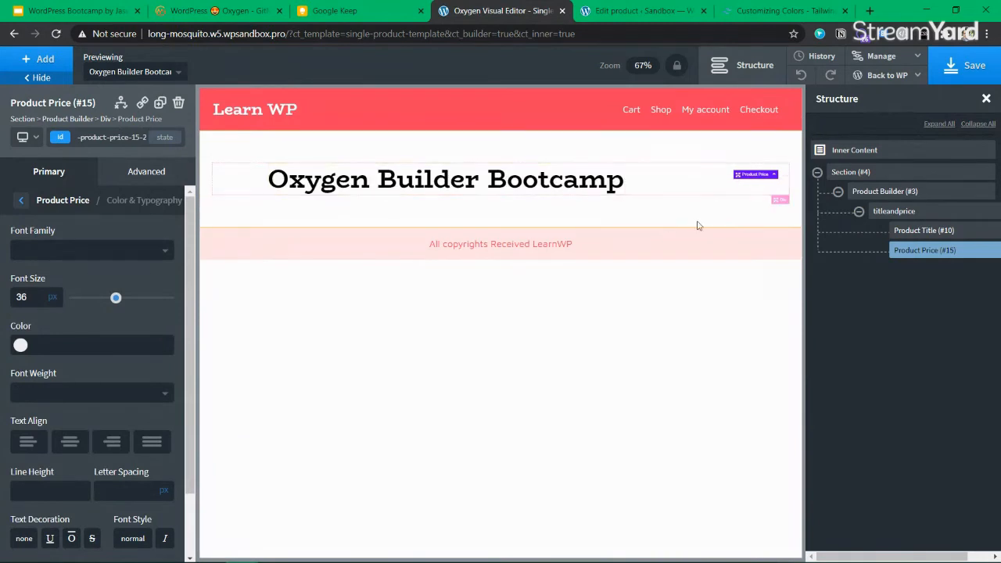
click(923, 230)
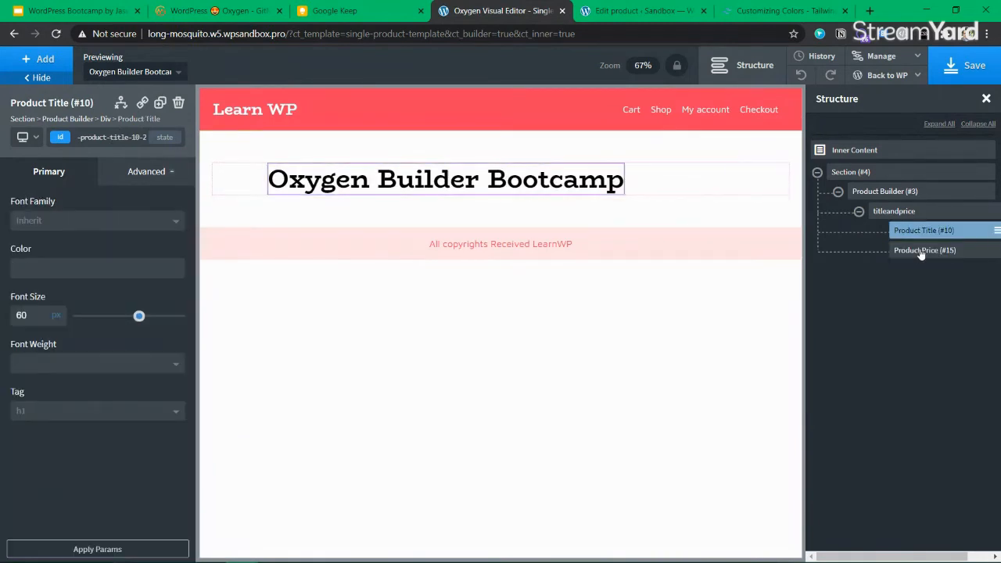
click(920, 250)
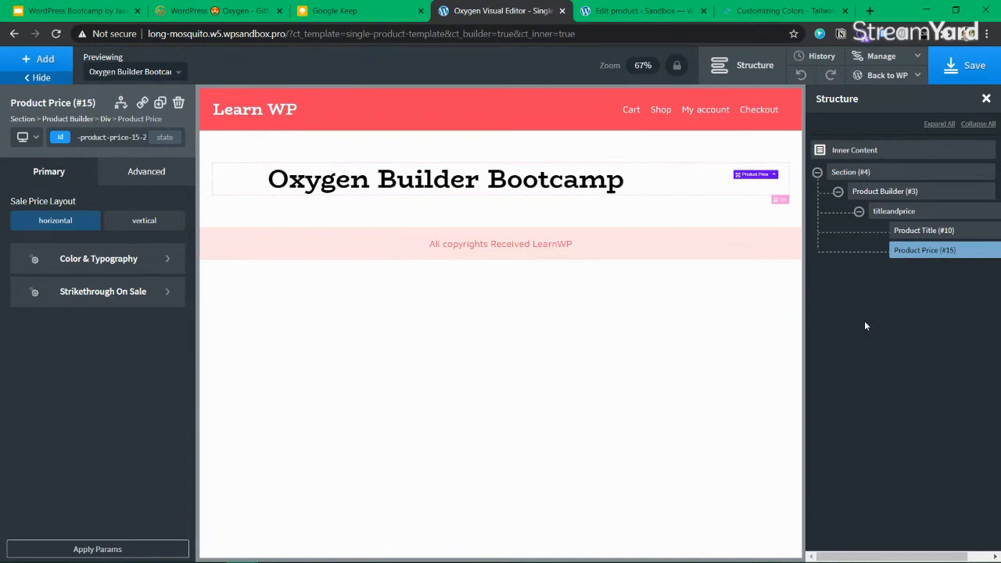
Re-enter the product's regular price and update the product
click(627, 13)
scroll(435, 295, down, 10)
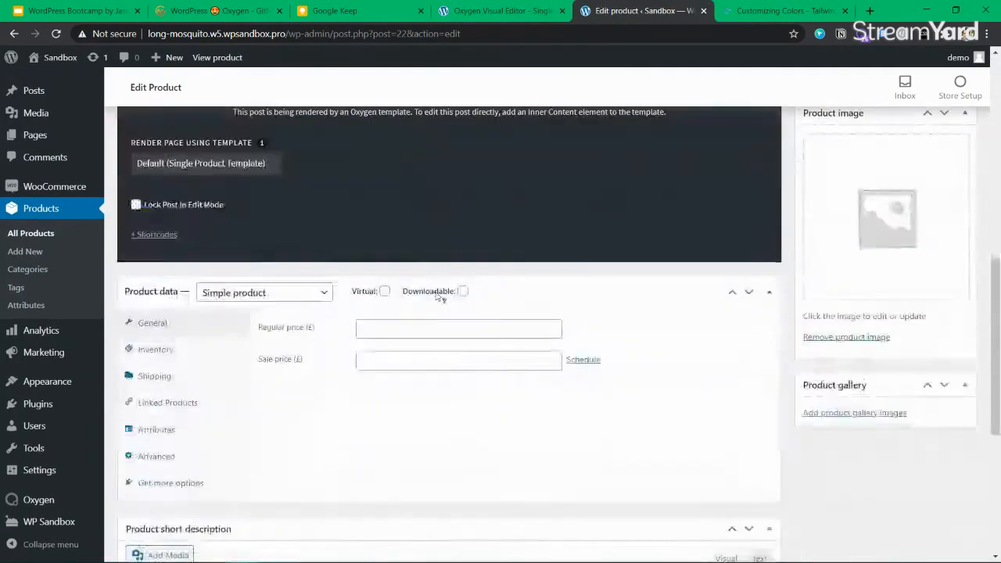
scroll(435, 294, up, 1)
click(388, 198)
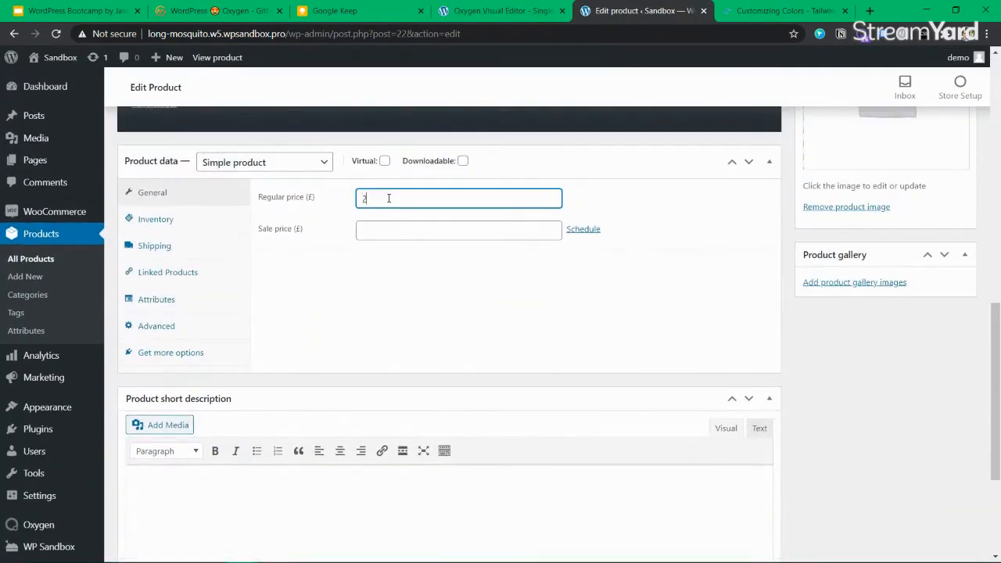
scroll(808, 192, up, 10)
click(948, 275)
click(490, 12)
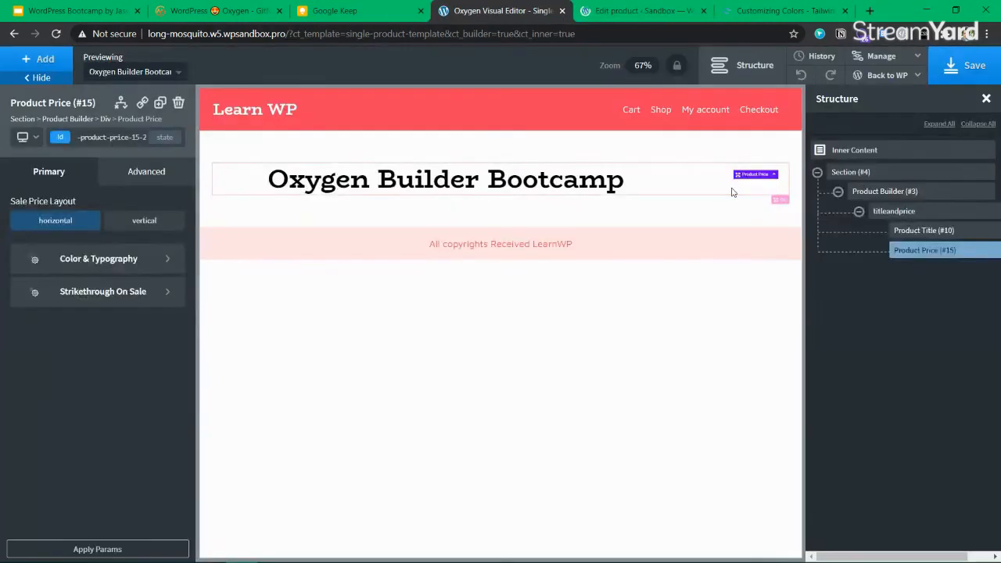
Reload the Oxygen editor so the preview shows £200.00 beside the title
click(56, 34)
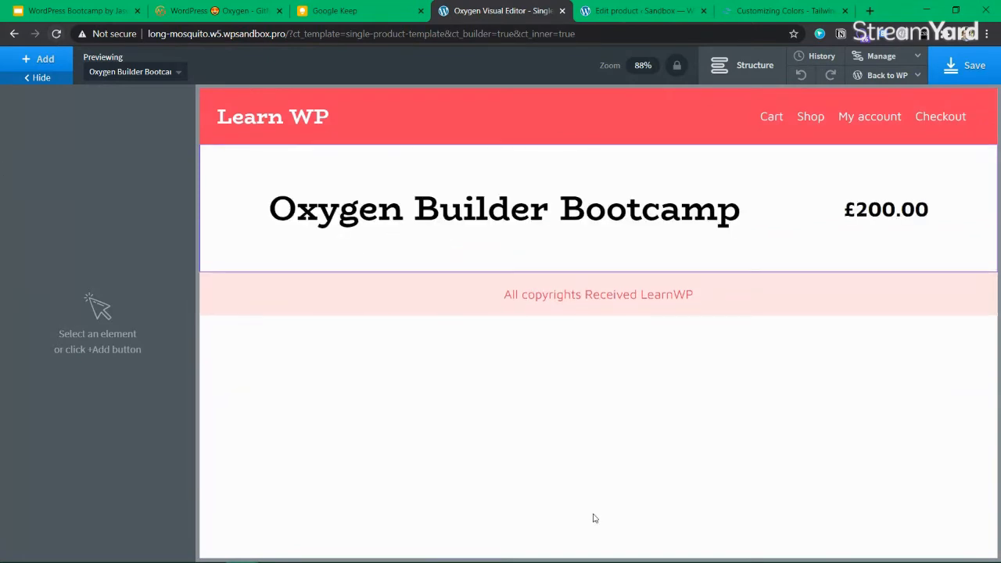
click(517, 212)
Select the titleandprice div in the structure tree and give it a lightpink background
click(874, 218)
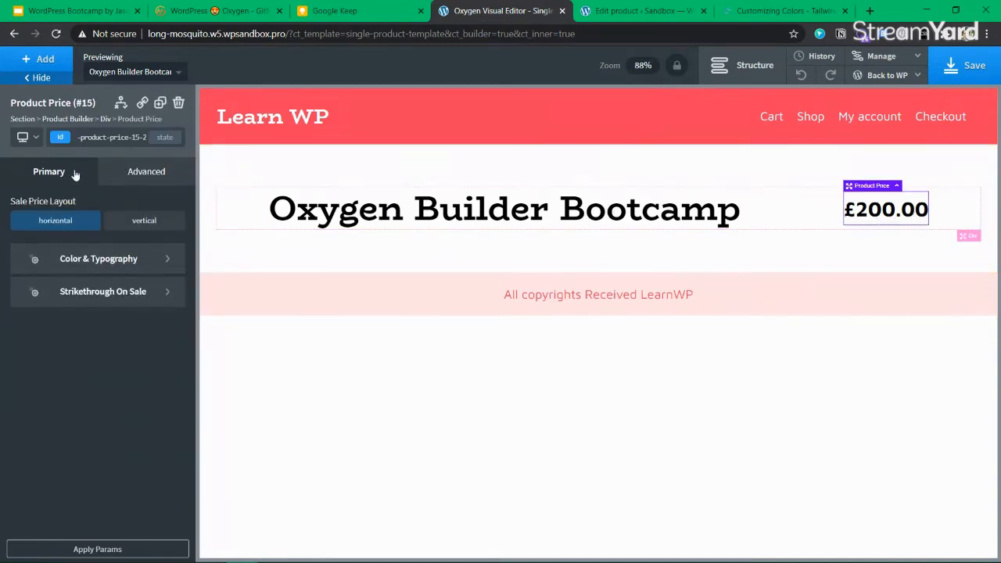
click(231, 223)
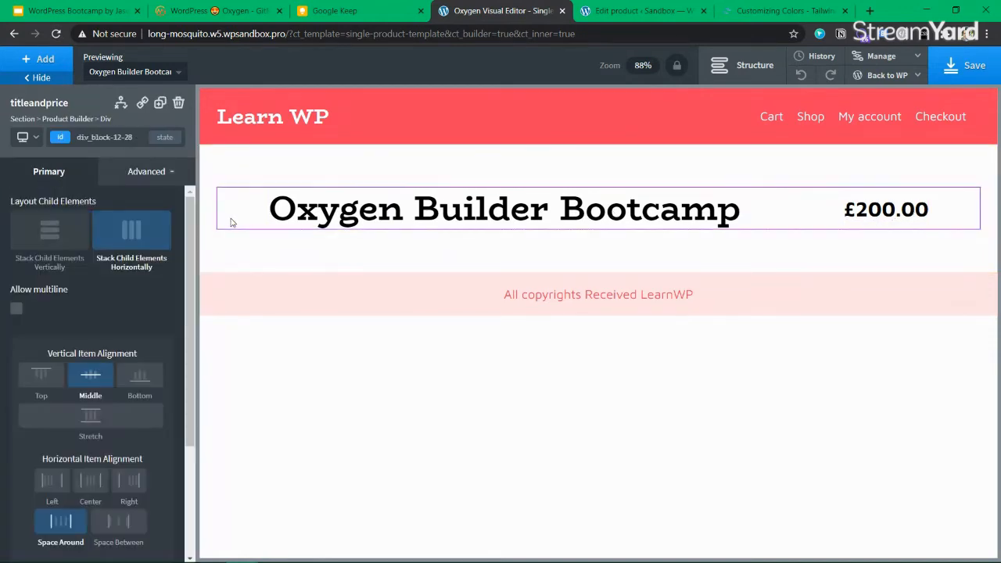
click(747, 66)
click(890, 191)
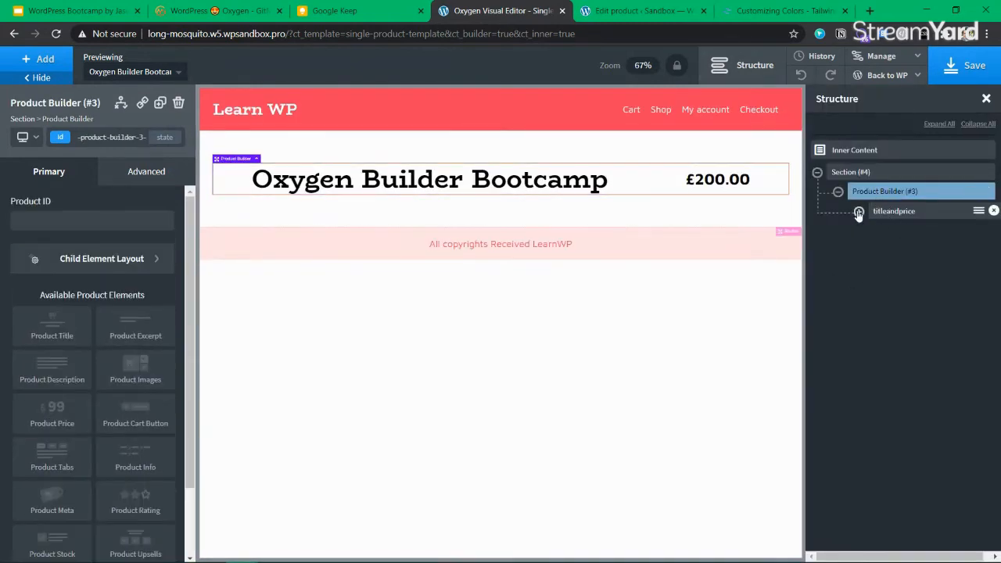
click(859, 212)
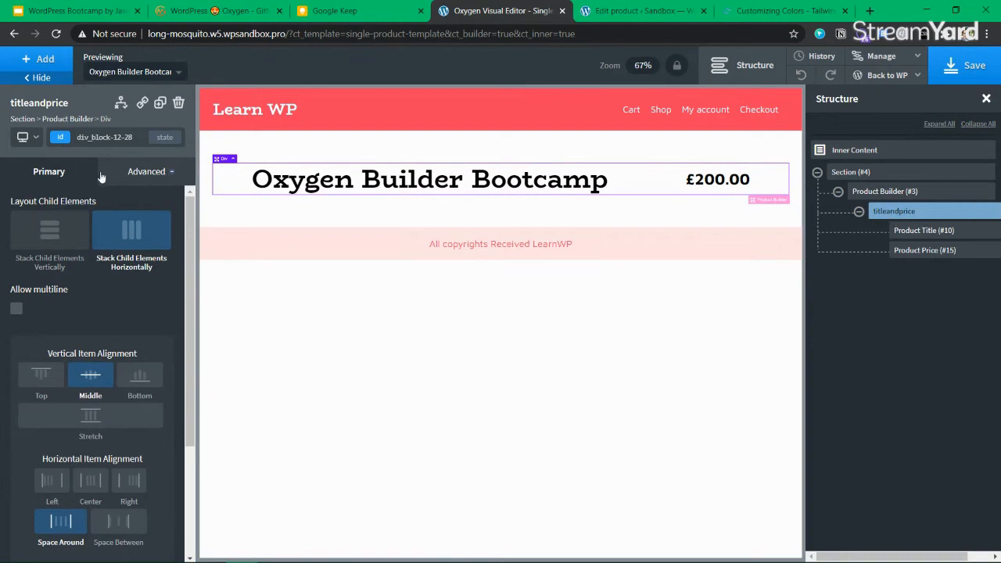
click(138, 173)
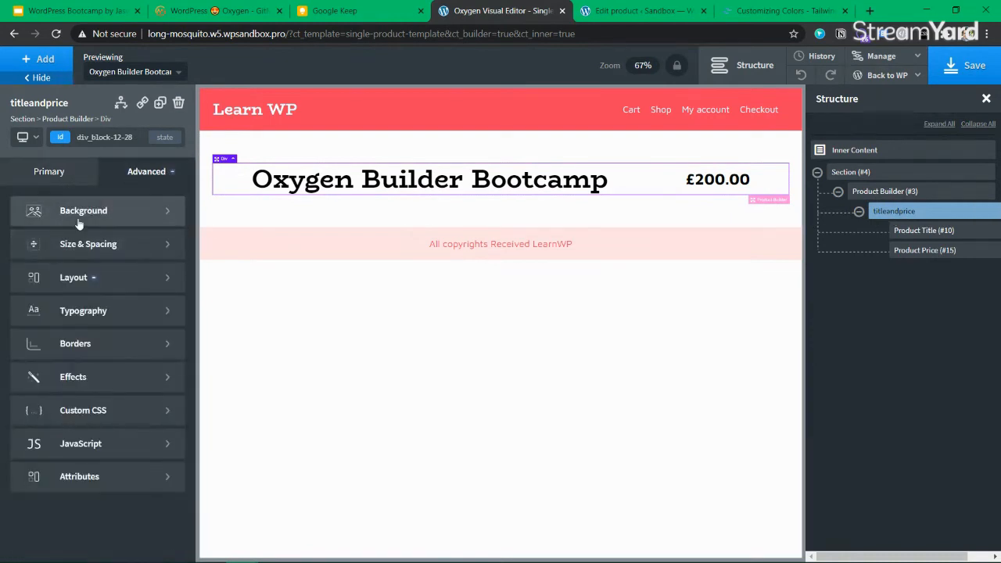
click(29, 208)
click(20, 250)
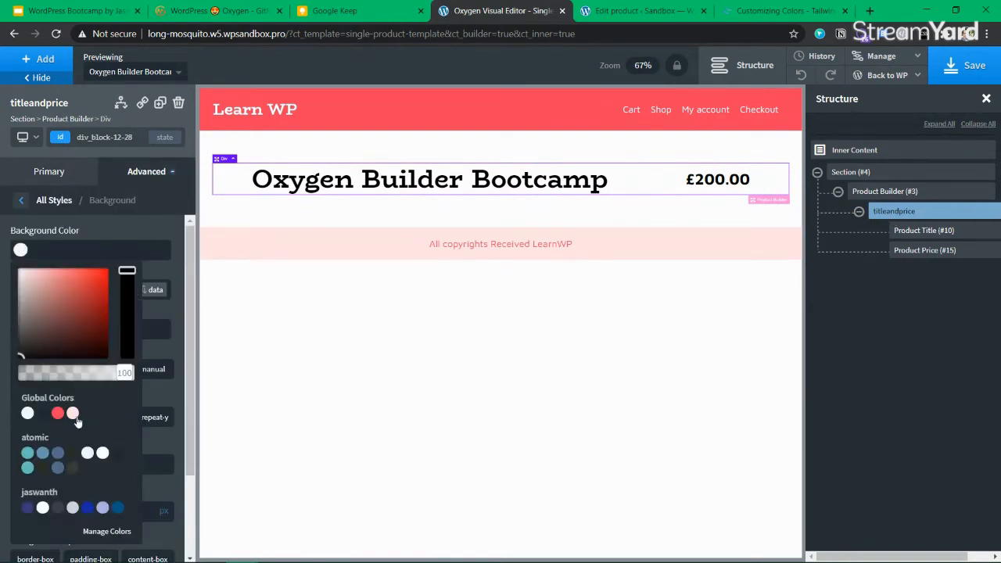
click(73, 414)
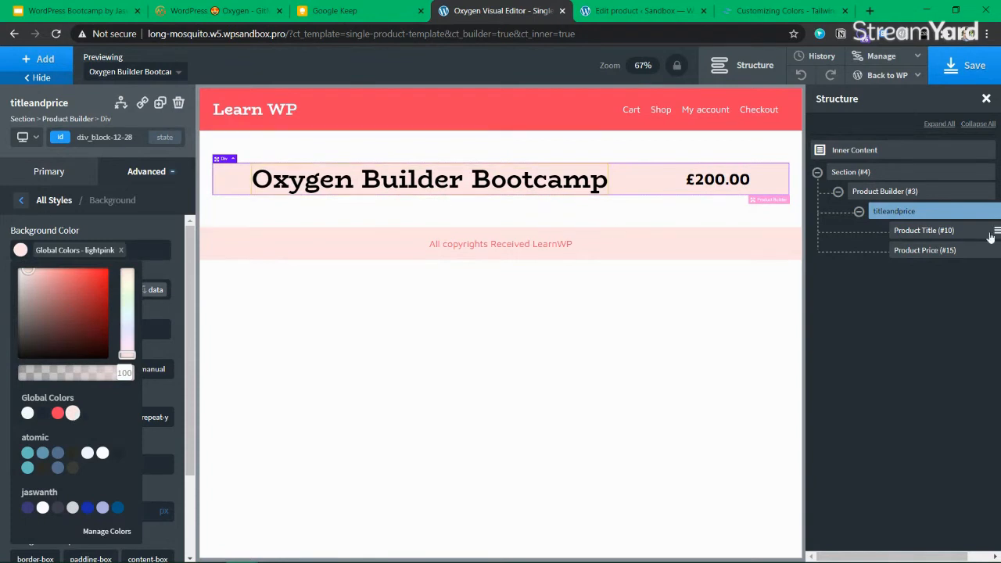
Give the titleandprice div 10 px padding on all four sides
click(149, 172)
click(102, 252)
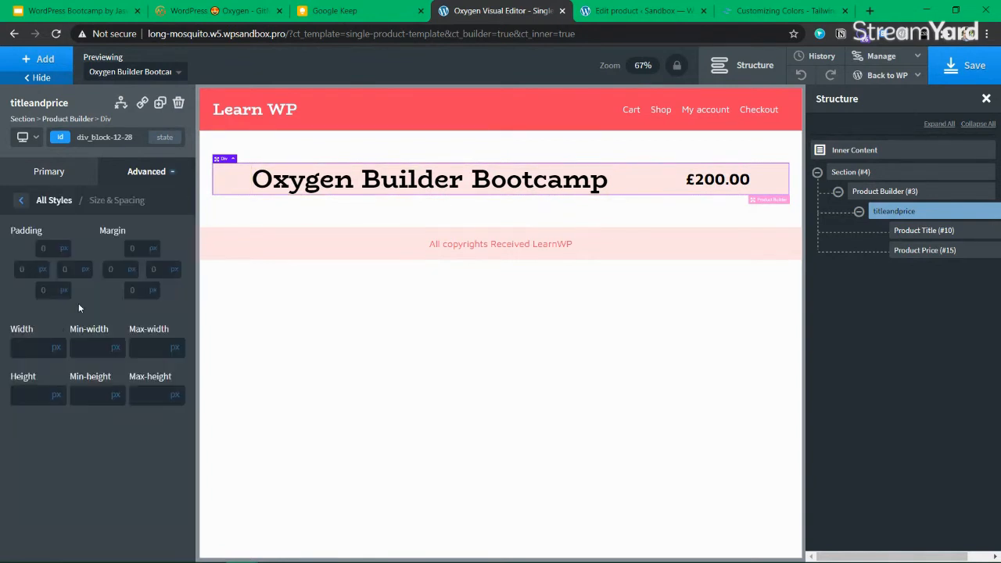
click(132, 249)
text(10)
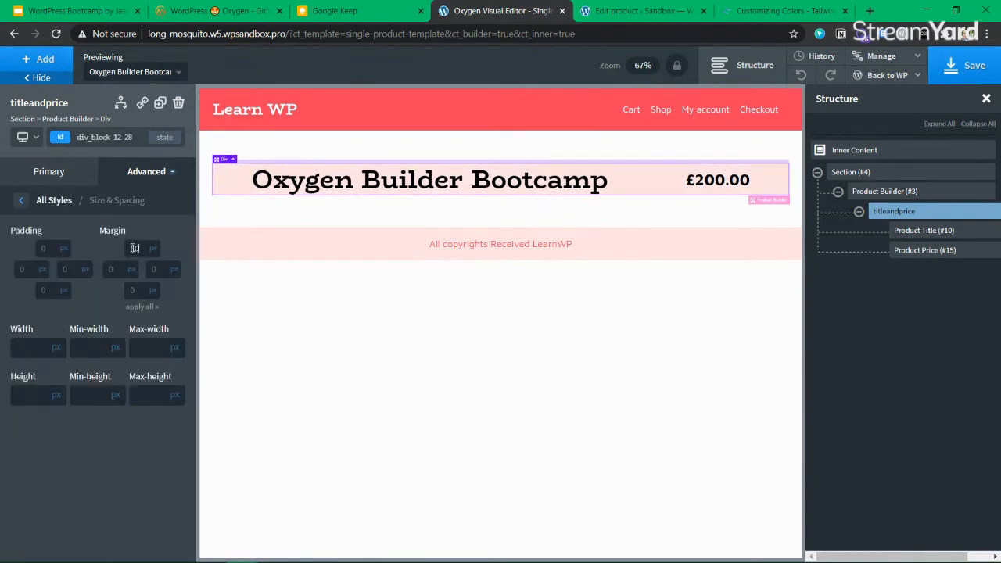
key(BackSpace)
key(BackSpace)
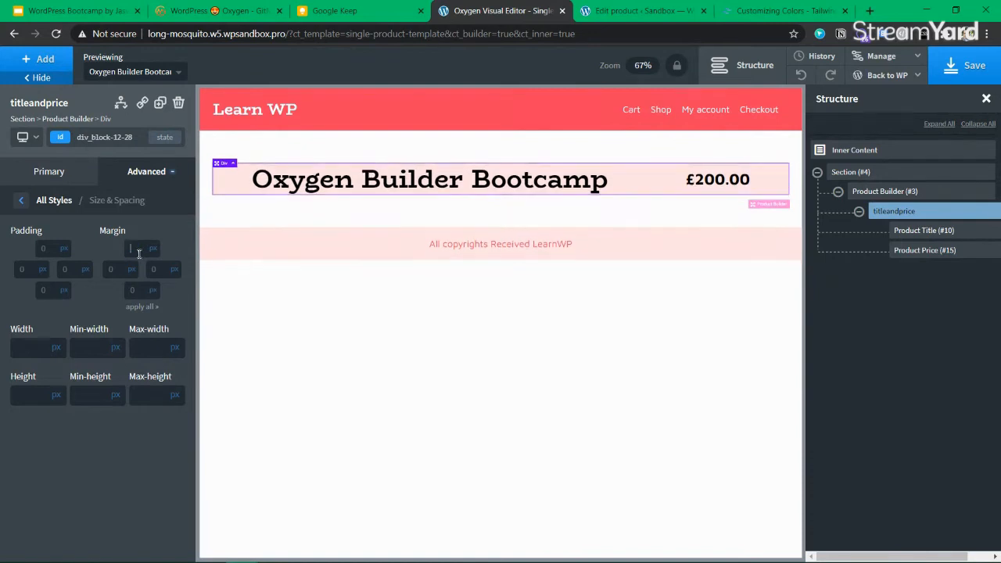
click(52, 248)
text(10)
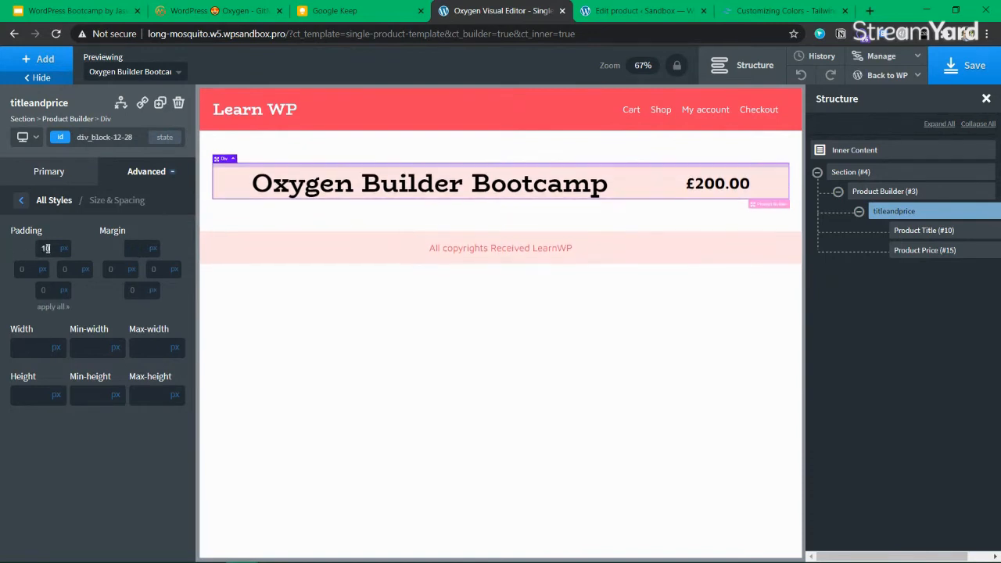
click(51, 307)
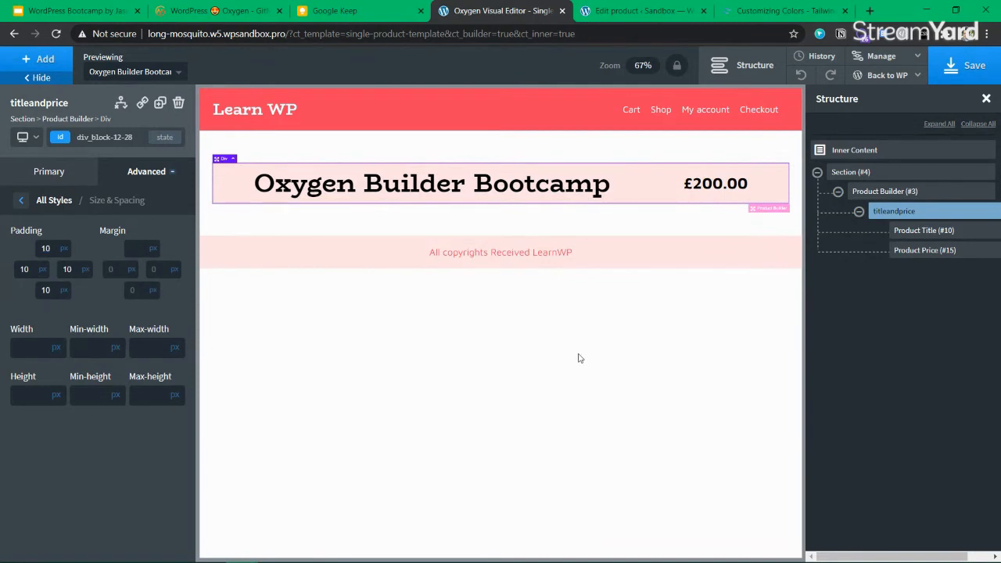
click(907, 250)
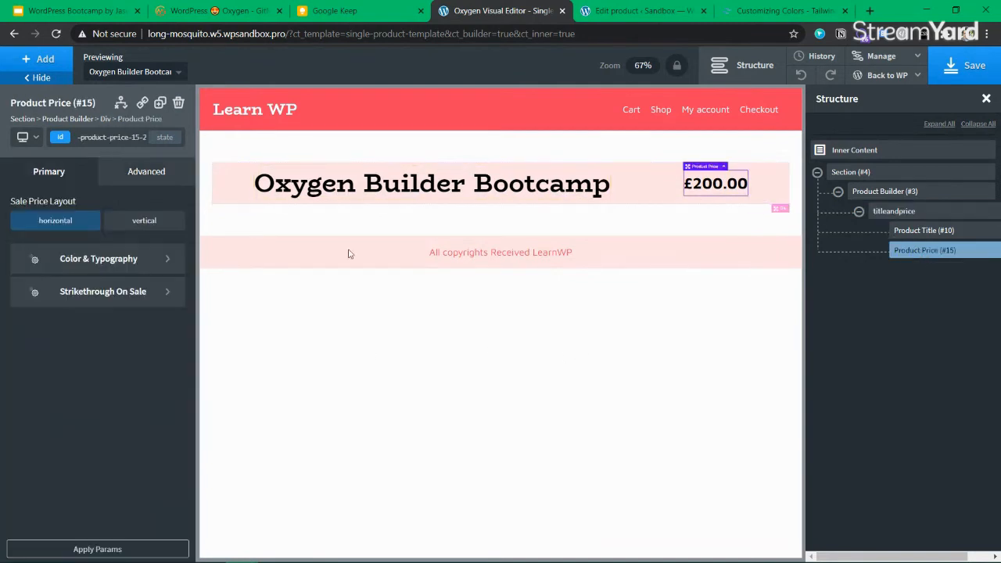
Try the ourwhite text colour on the price, then remove it
click(133, 176)
click(55, 176)
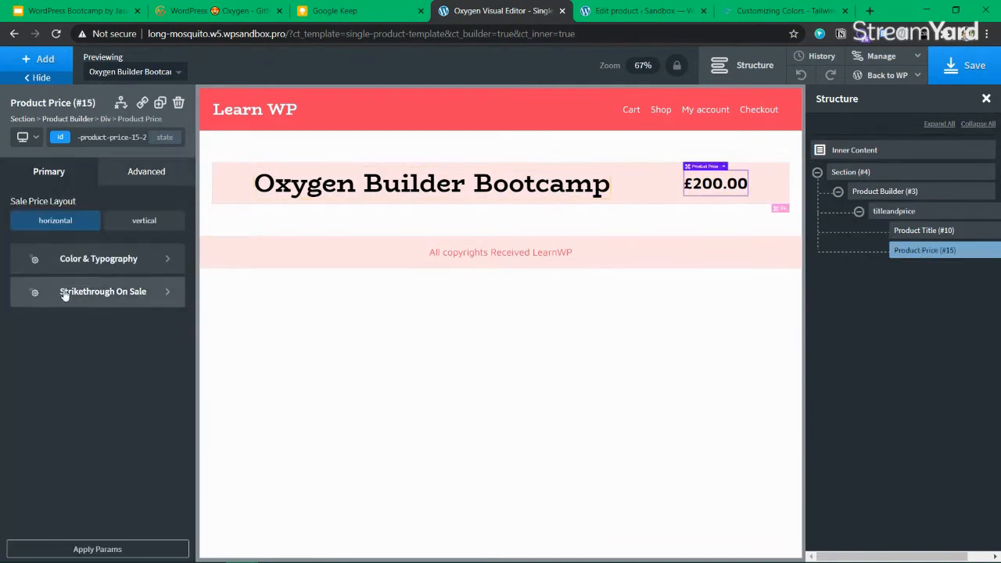
click(74, 260)
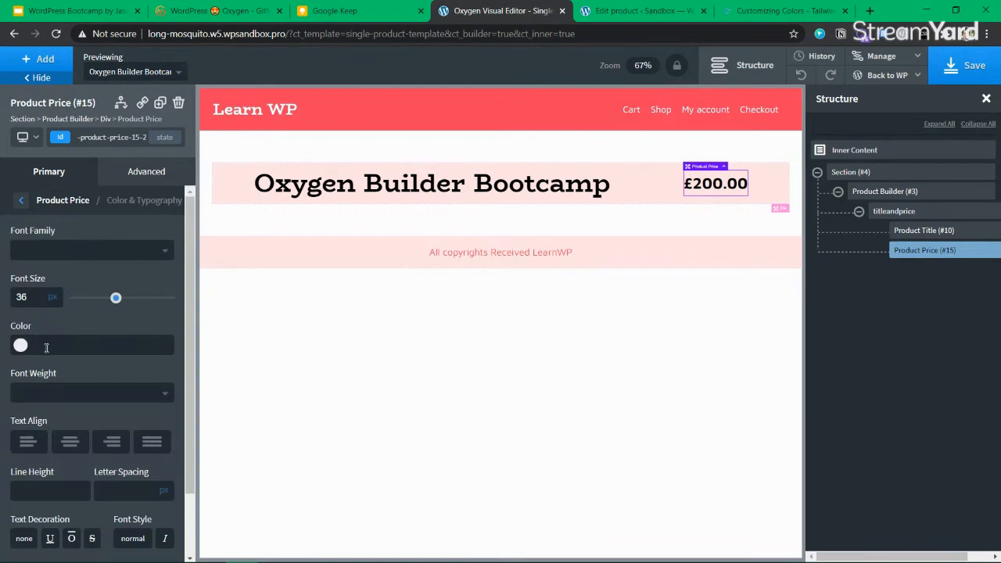
click(21, 345)
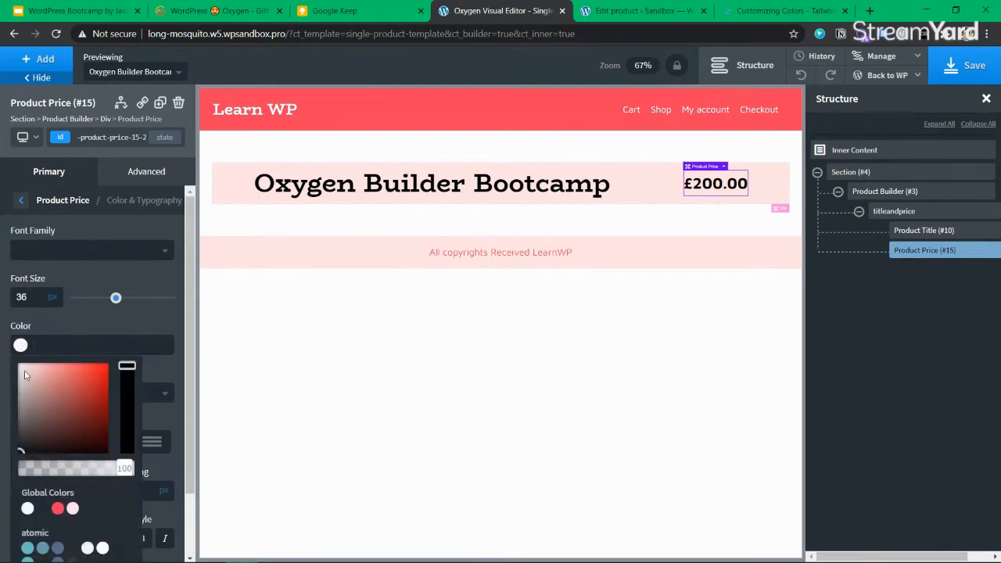
click(28, 509)
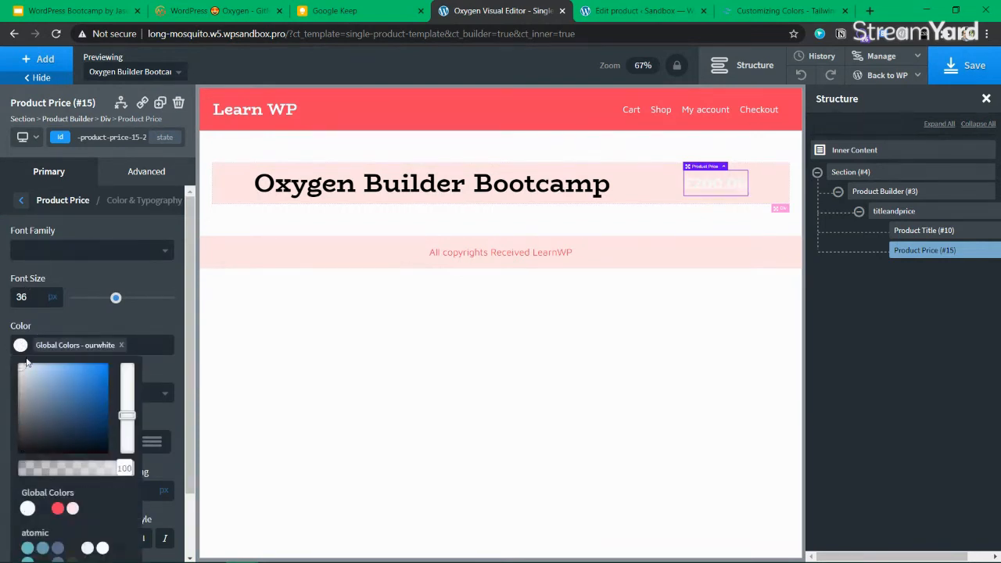
click(120, 344)
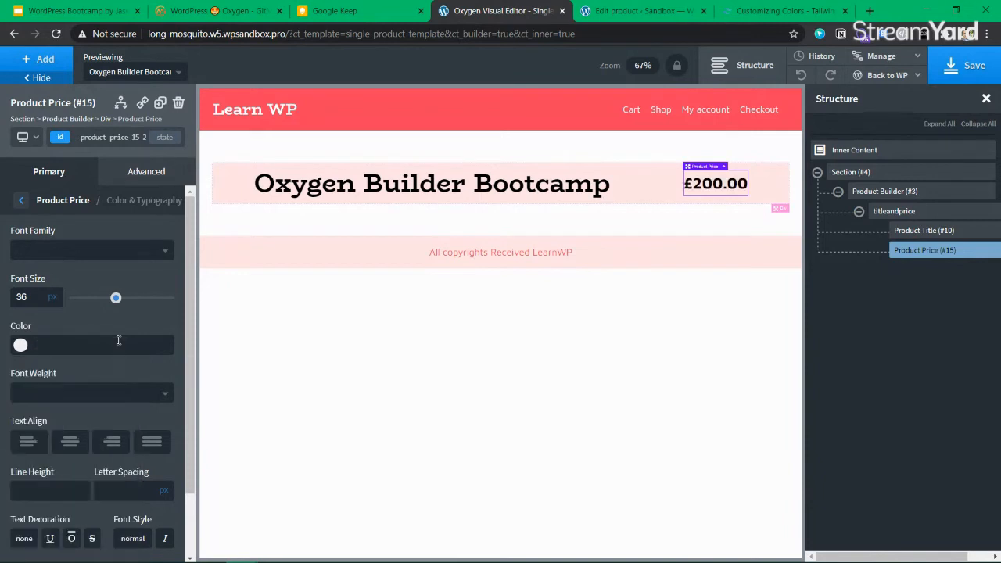
Set the Product Price background colour to the ourwhite global colour
click(146, 171)
click(74, 213)
click(21, 249)
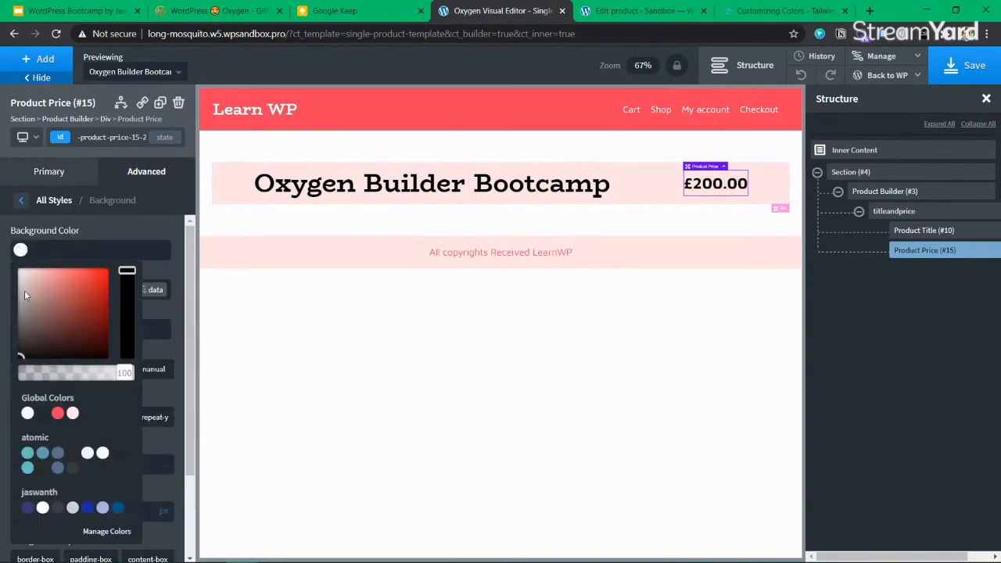
click(28, 413)
click(21, 250)
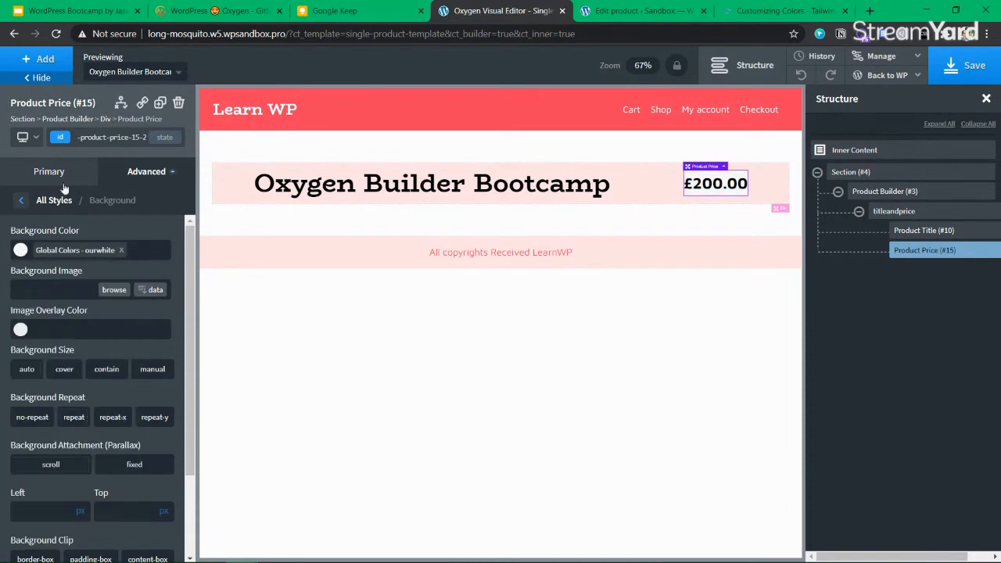
click(64, 179)
click(69, 138)
Add a p-5 class to the price with 5 px padding on all sides
text(prie)
key(BackSpace)
key(BackSpace)
key(BackSpace)
key(BackSpace)
text(p)
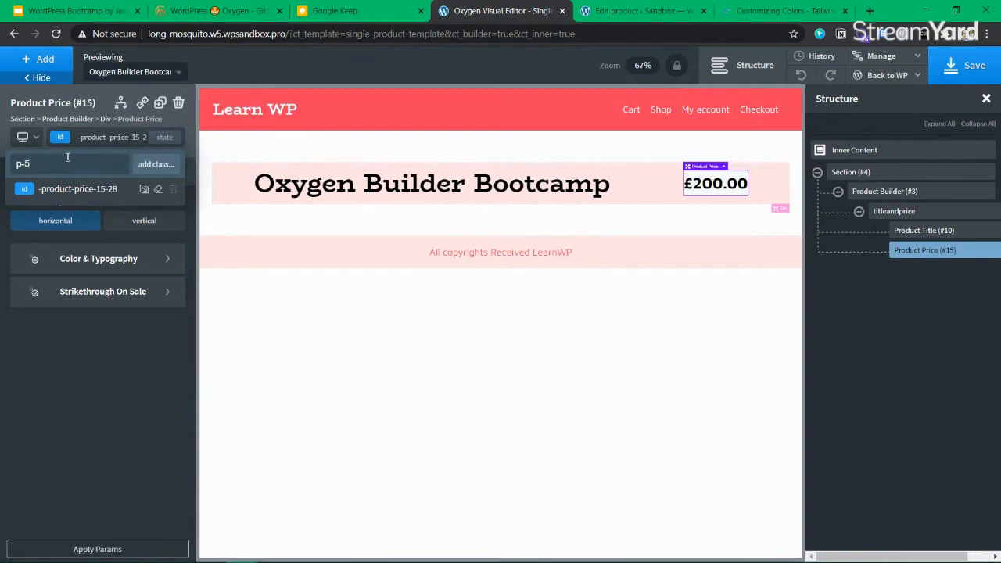
text(-5)
key(Return)
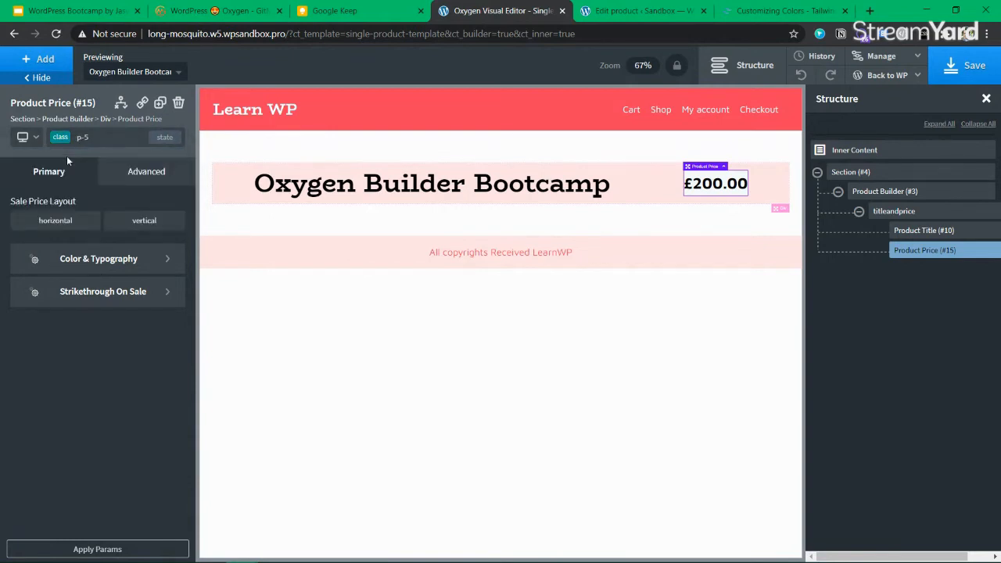
click(144, 173)
click(102, 247)
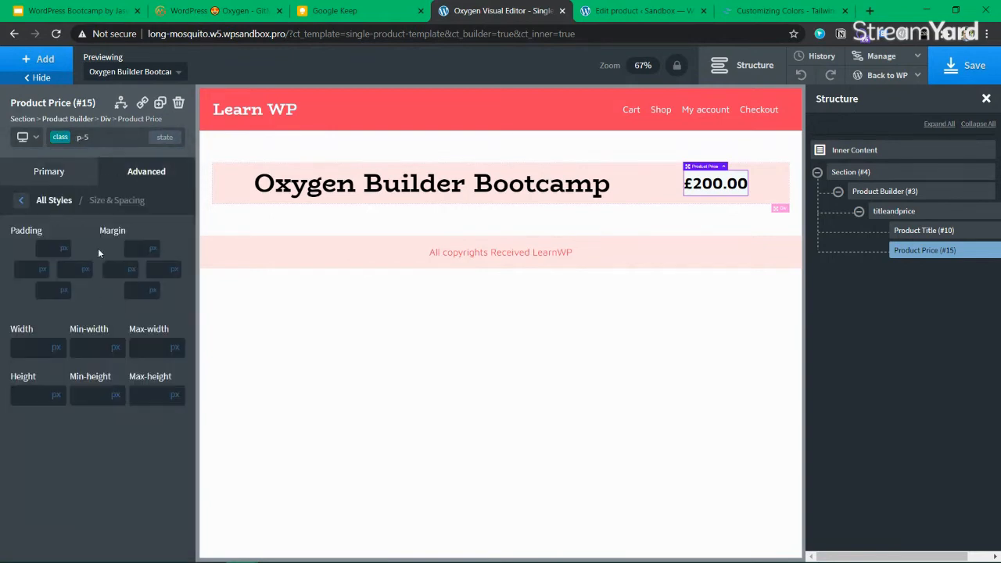
click(49, 247)
text(5)
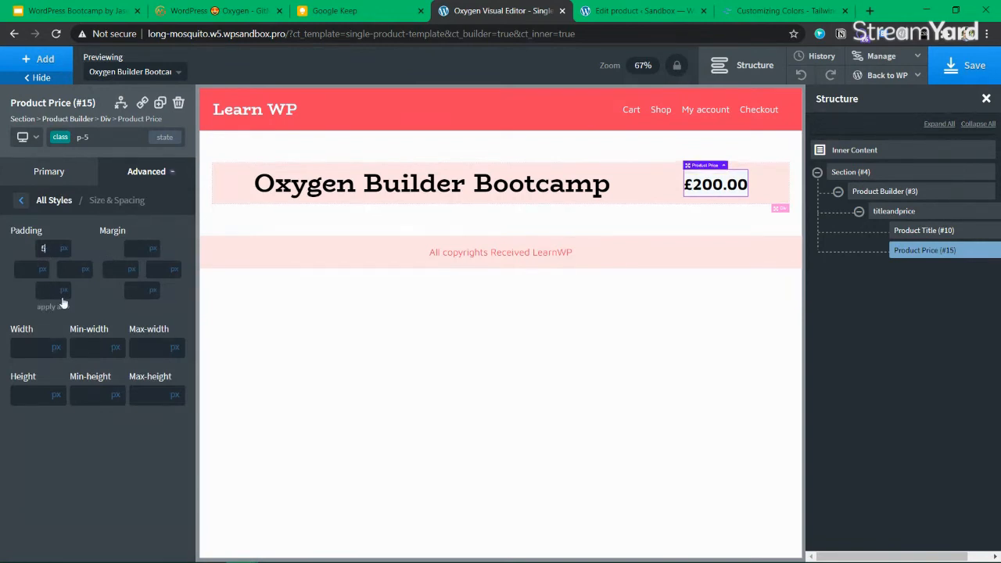
click(55, 307)
Add a border-radius class to the price
click(50, 171)
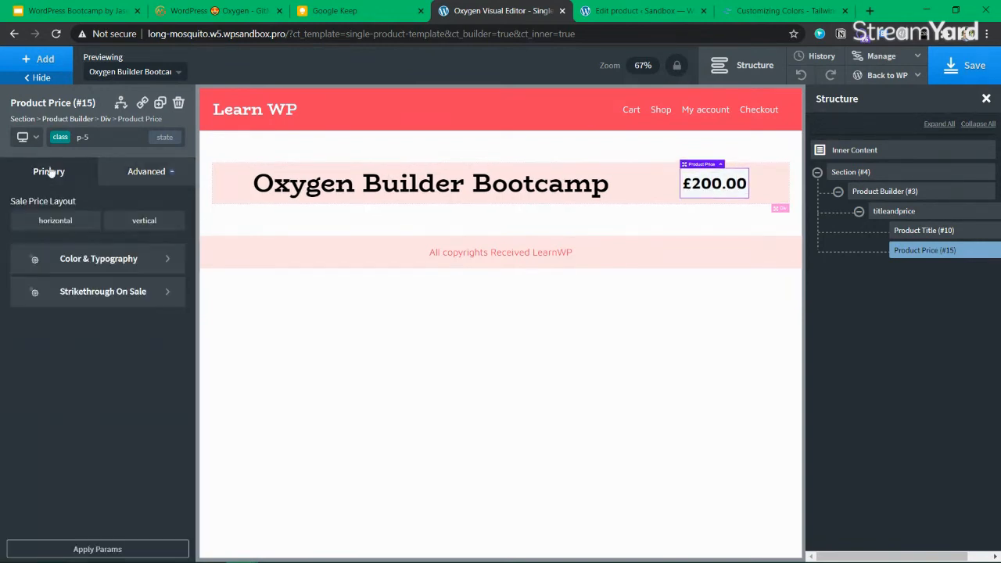
click(61, 138)
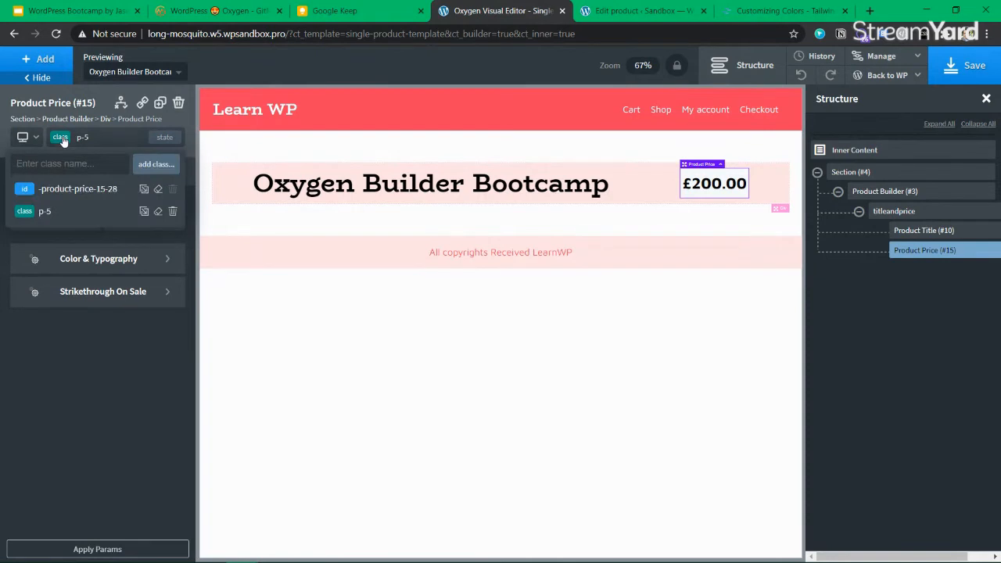
text(border-radius)
key(Return)
click(146, 171)
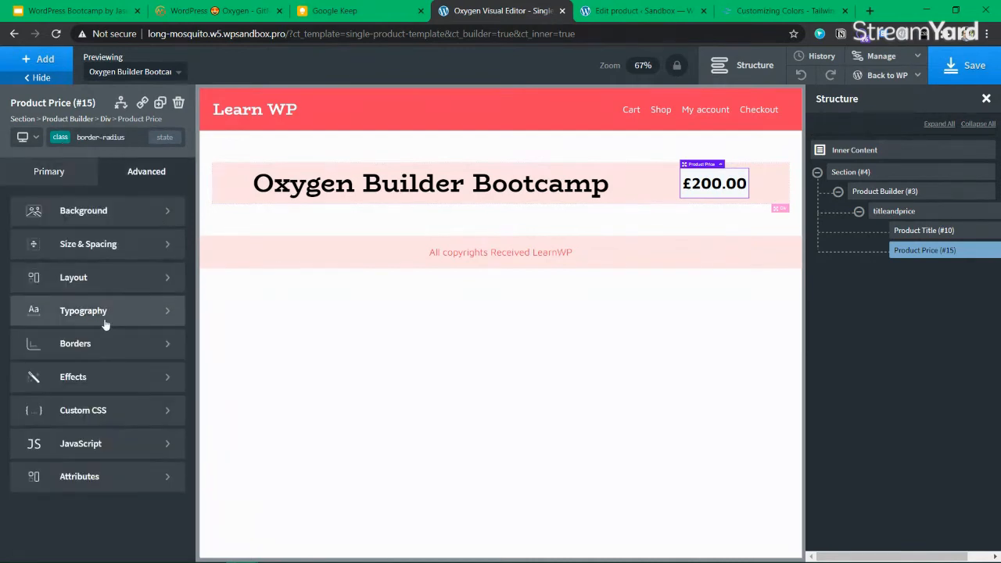
Show separate corner radius values in the class's border settings
click(109, 345)
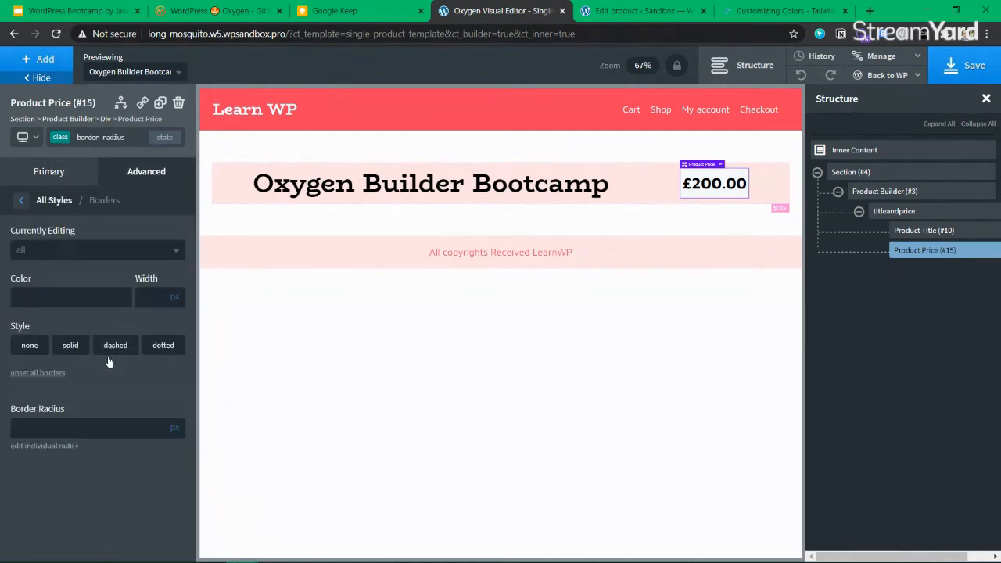
click(56, 446)
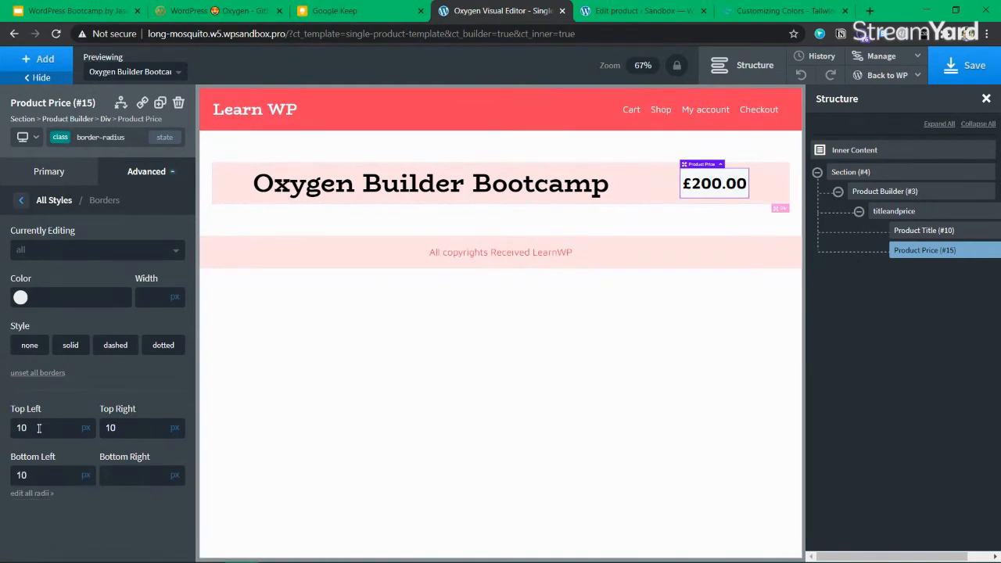
click(49, 171)
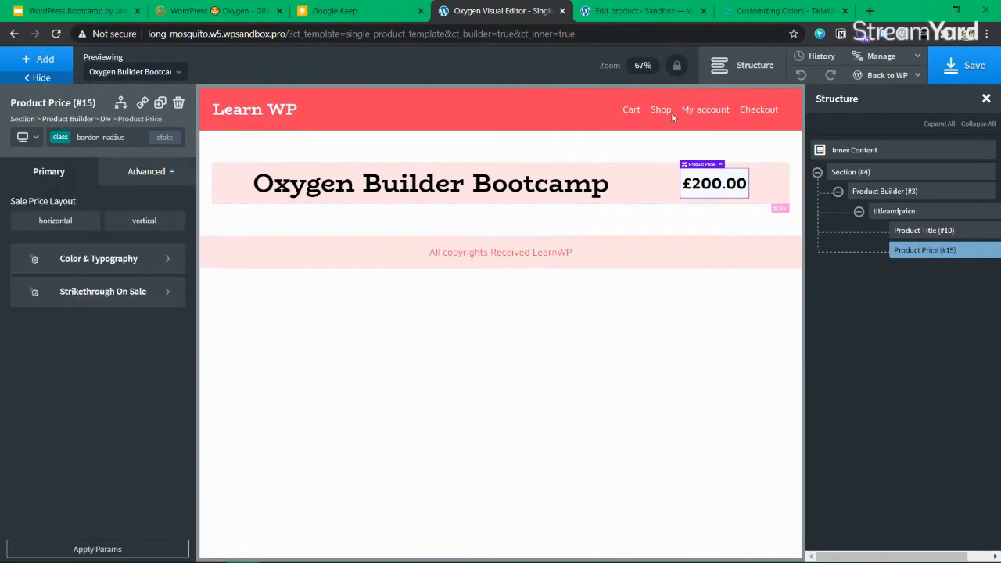
Save the template, dismissing the save error and saving again
click(967, 71)
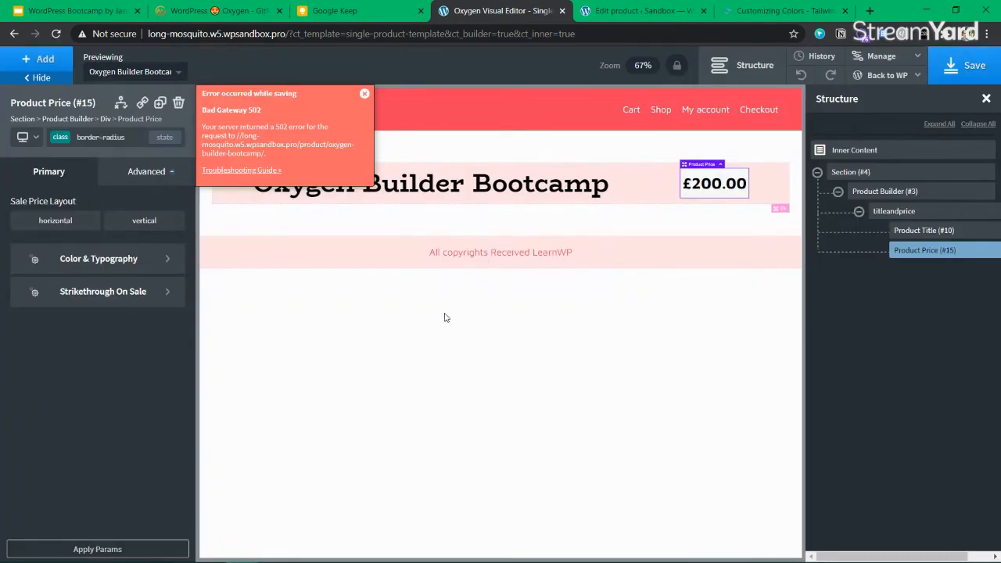
click(363, 93)
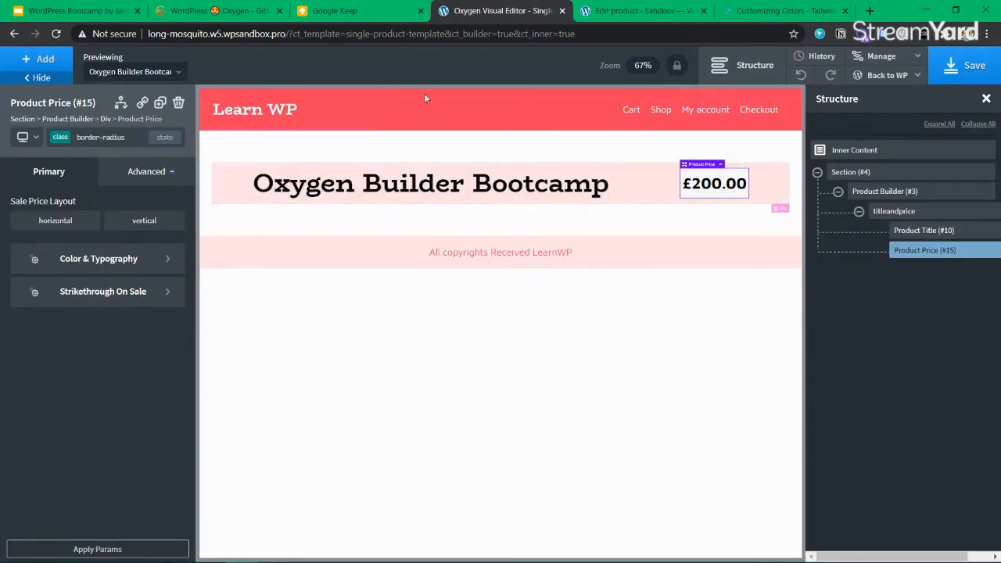
click(978, 65)
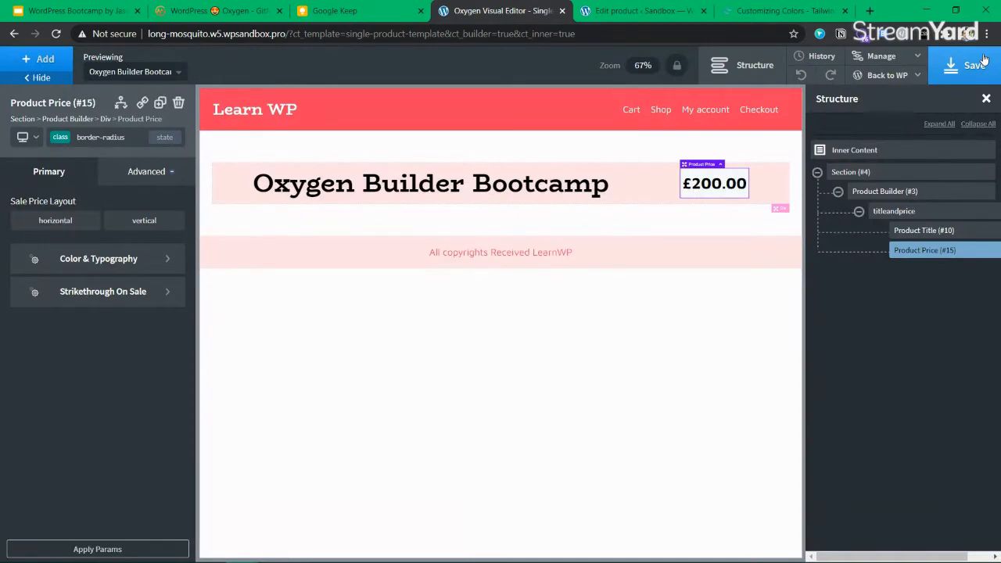
click(61, 138)
click(81, 228)
Reselect Product Price, switch to the p-5 class, and save the template
click(617, 197)
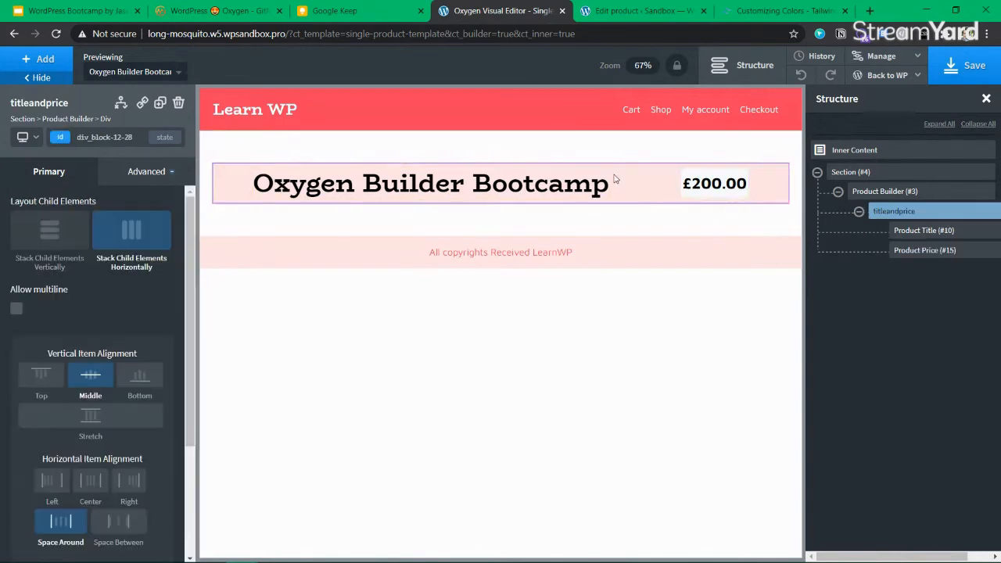
click(691, 181)
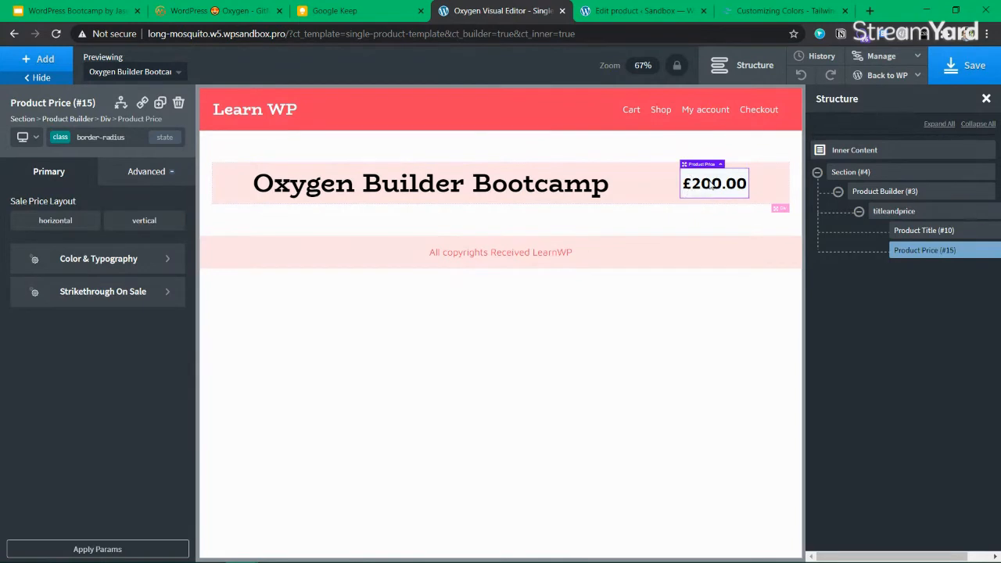
click(61, 137)
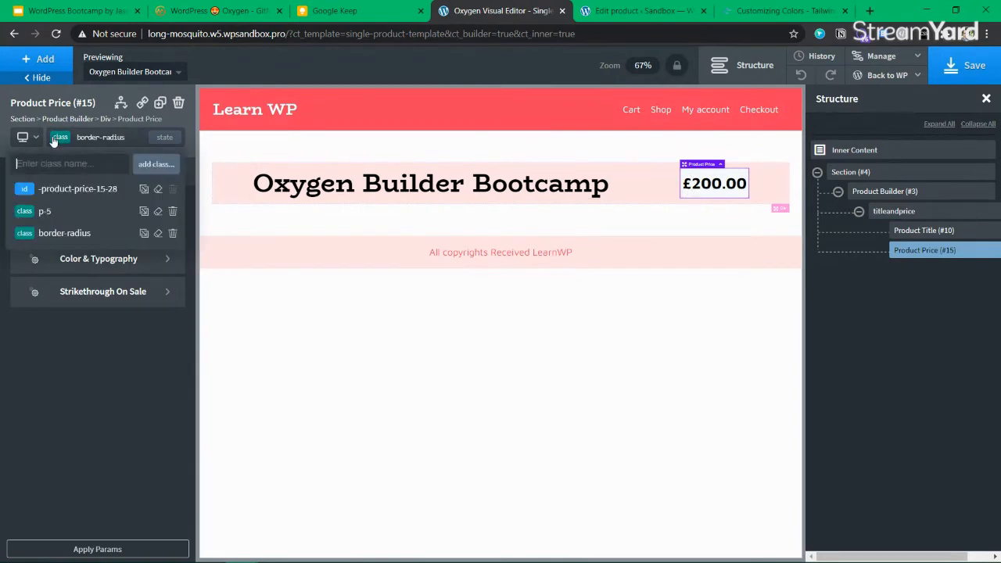
click(43, 207)
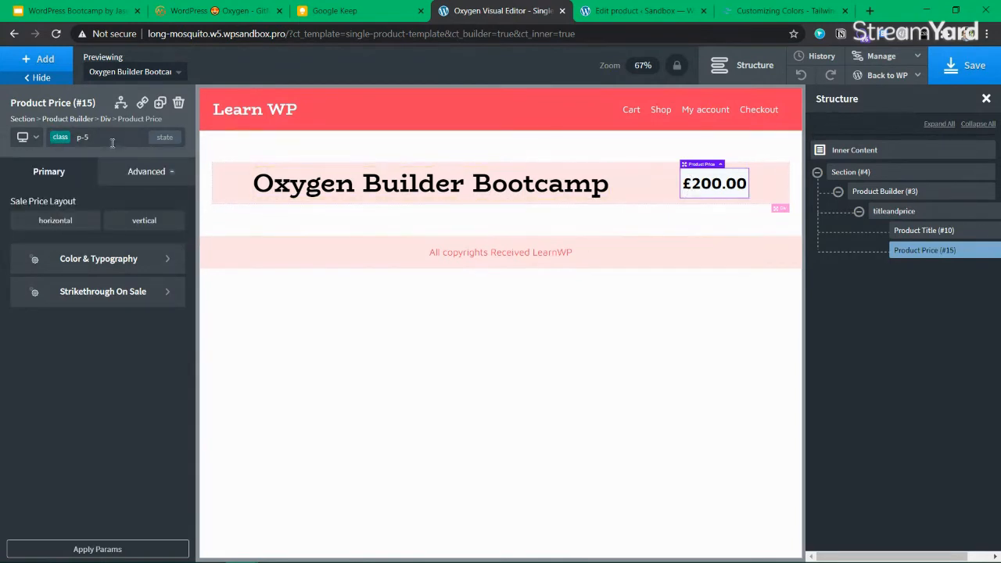
click(958, 69)
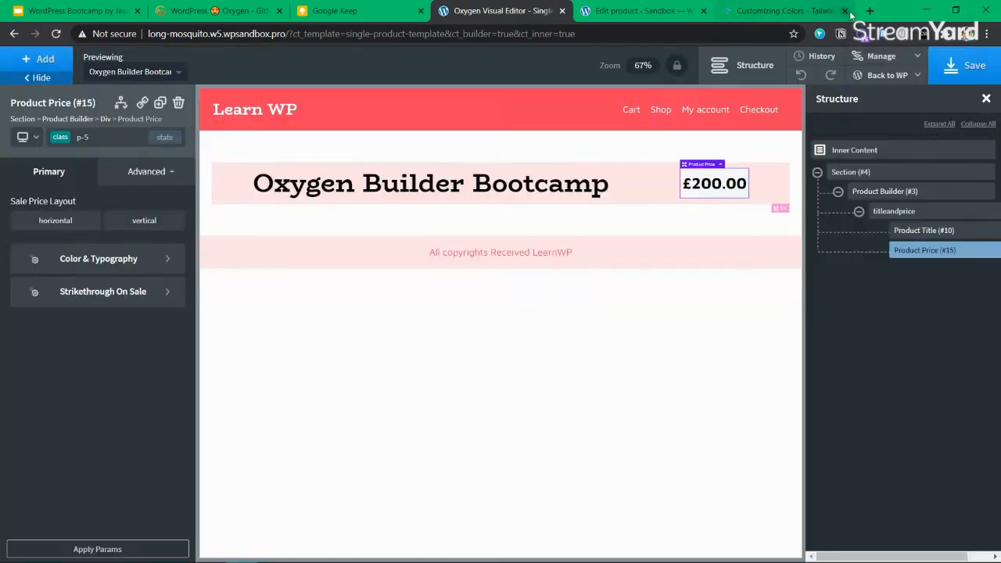
click(869, 10)
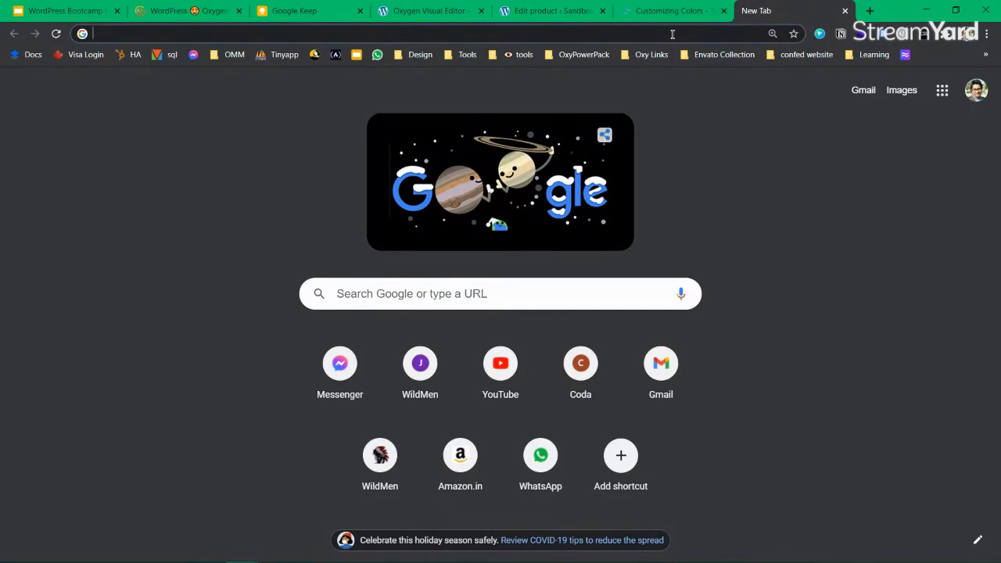
Search Google for 'tailwind cheat sheet'
text(tailwidn)
key(BackSpace)
key(BackSpace)
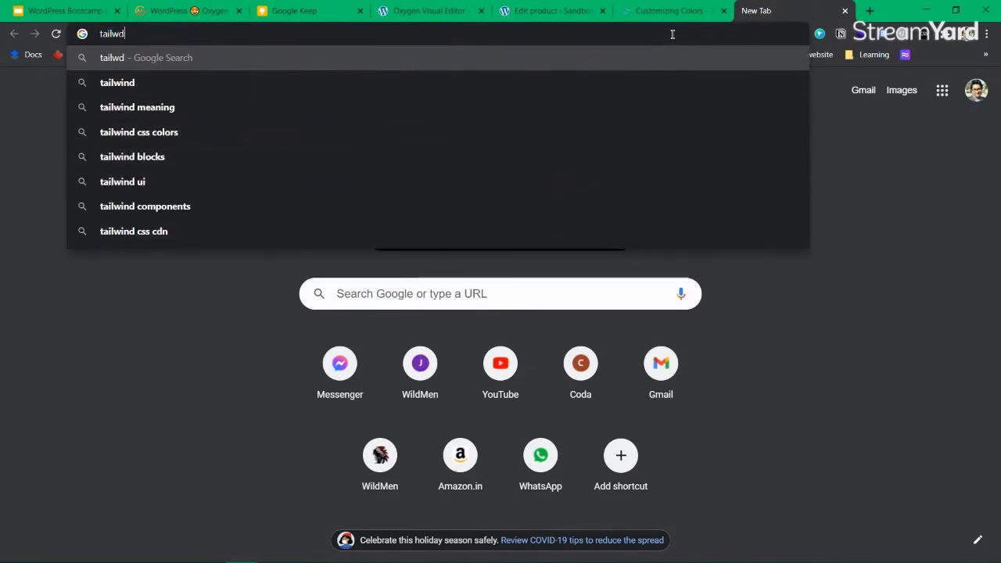
text(nd che)
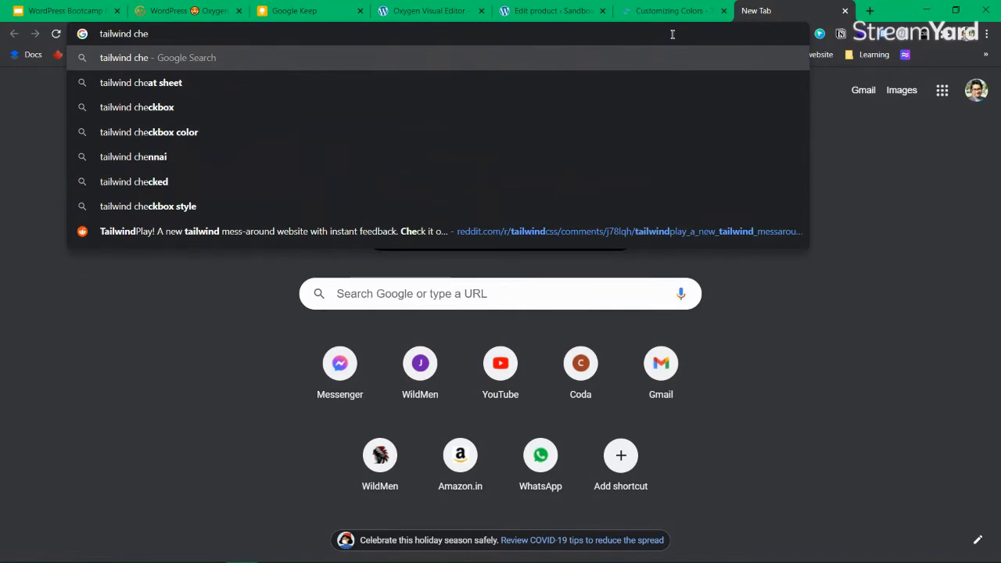
text(atsh)
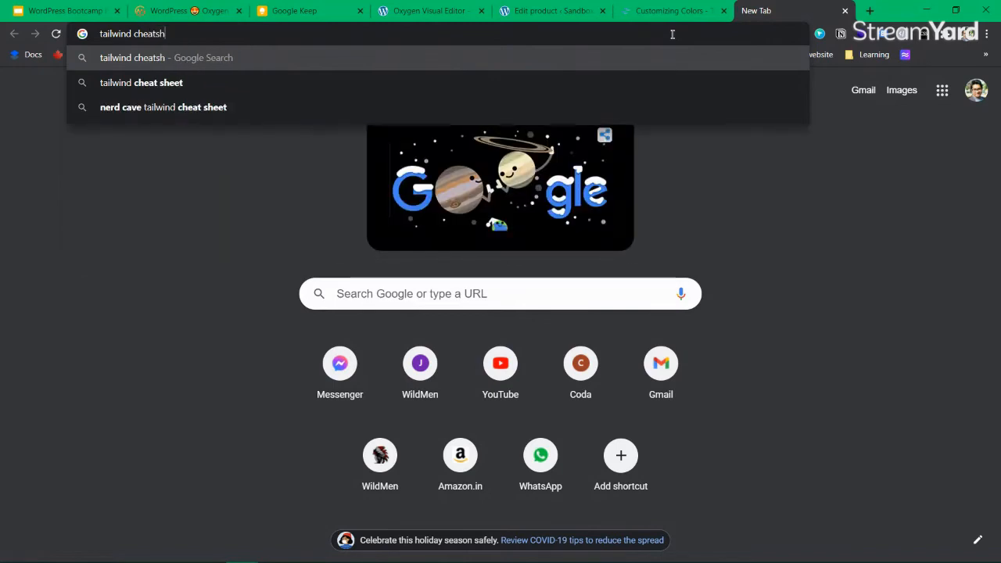
click(141, 82)
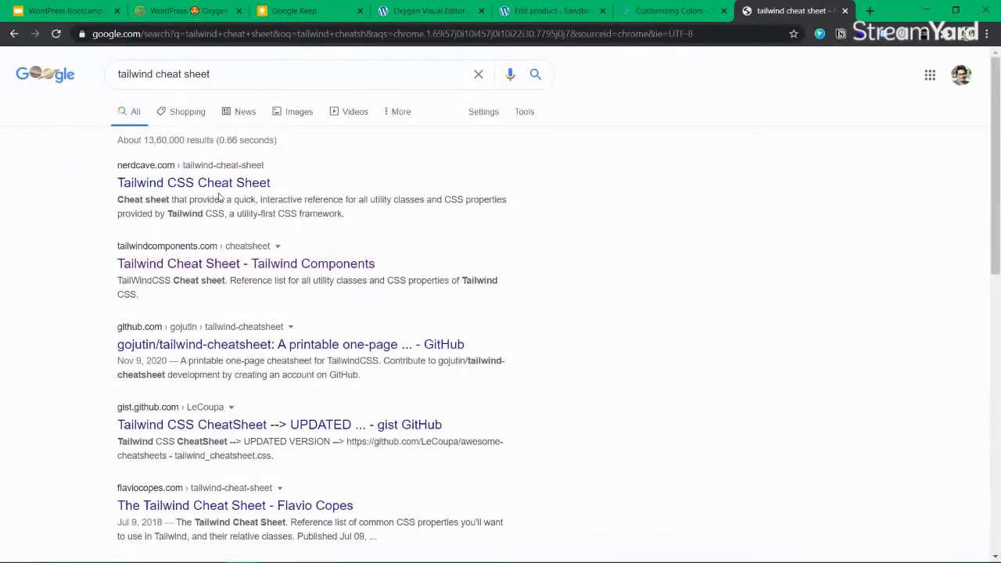
Check a few results, then open the 'Tailwind Cheat Sheet - Tailwind Components' page
click(216, 185)
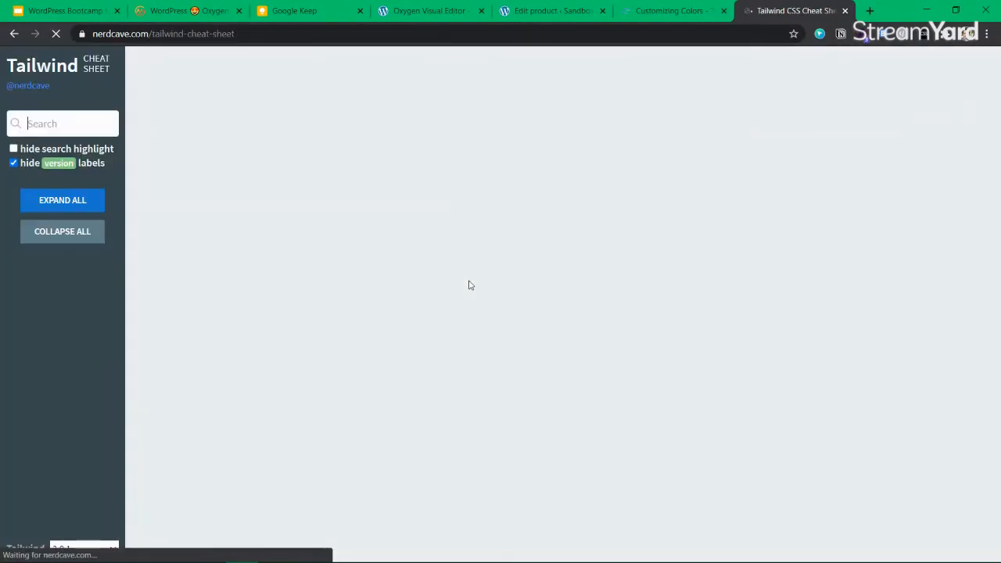
key(alt+Left)
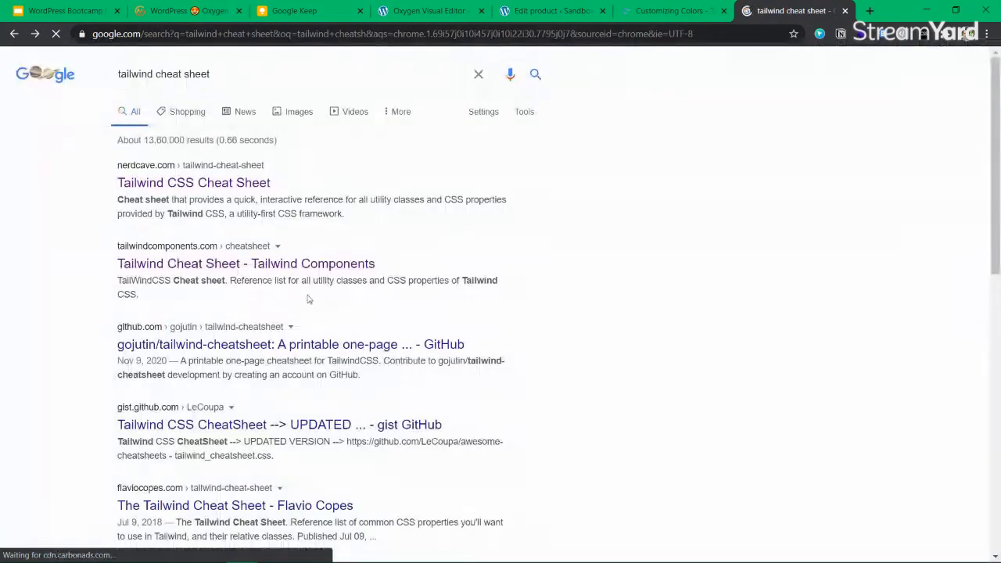
click(181, 357)
key(alt+Left)
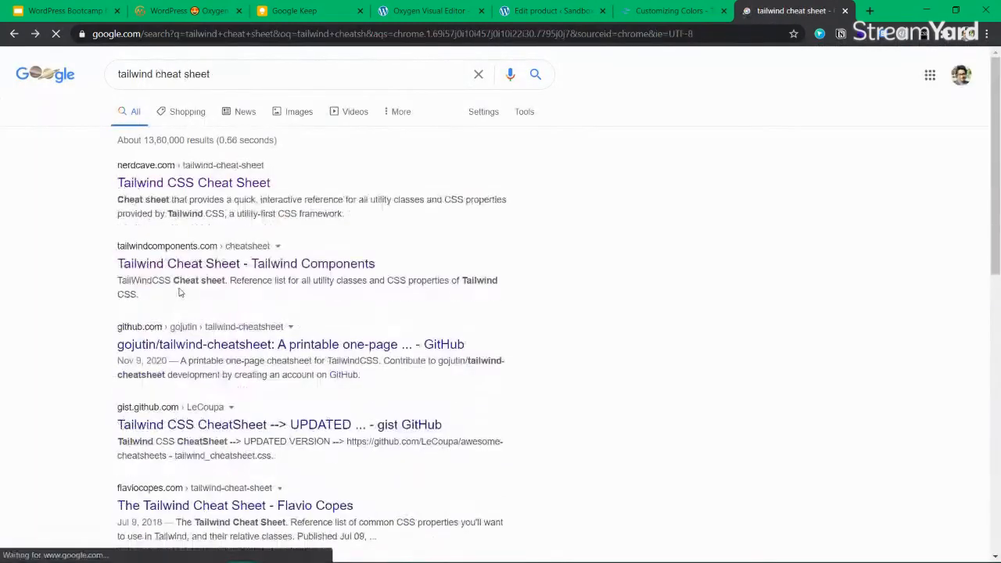
click(172, 344)
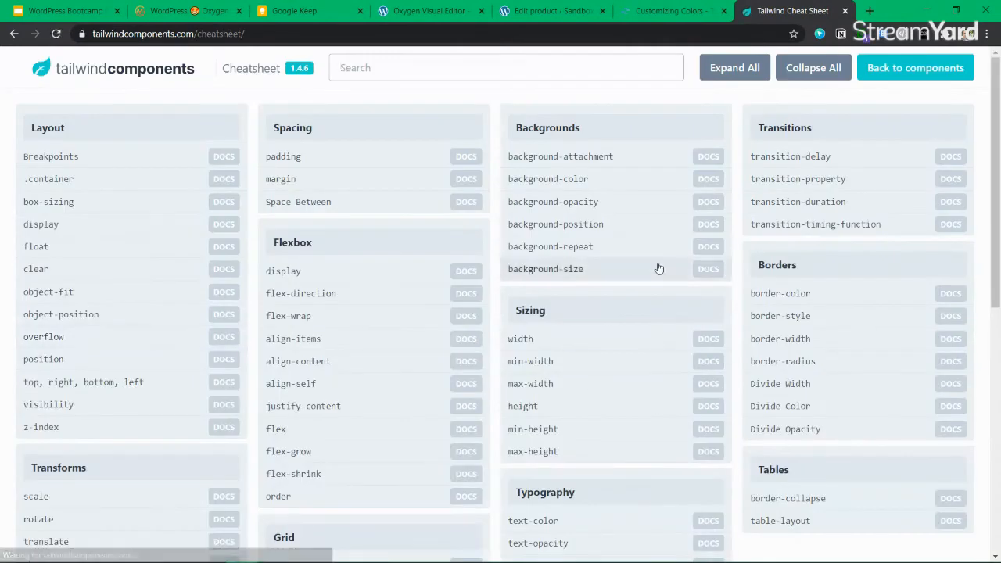
Filter the cheatsheet by 'shadow', expand box-shadow and select the .shadow CSS value
text(shadow)
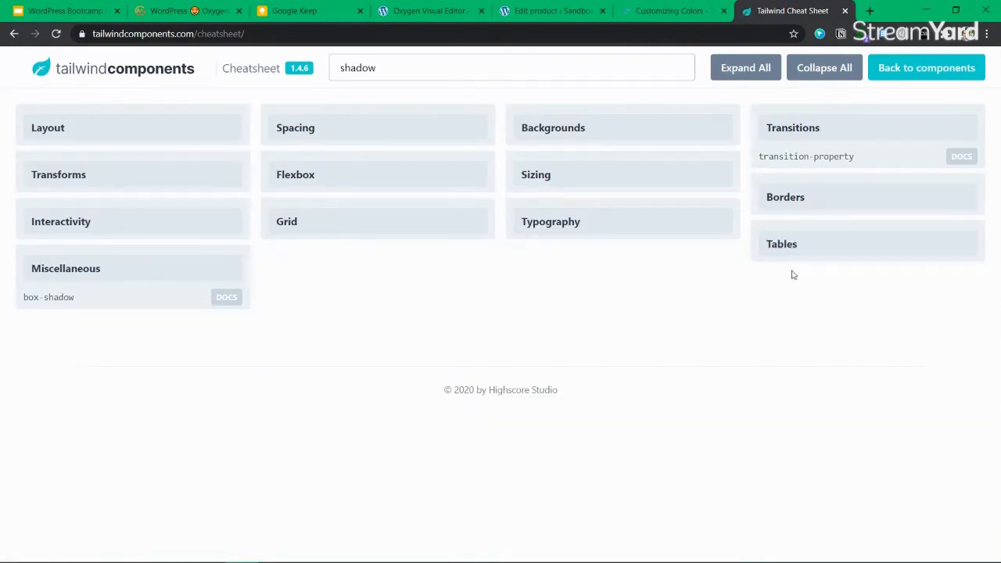
click(94, 297)
scroll(201, 330, down, 3)
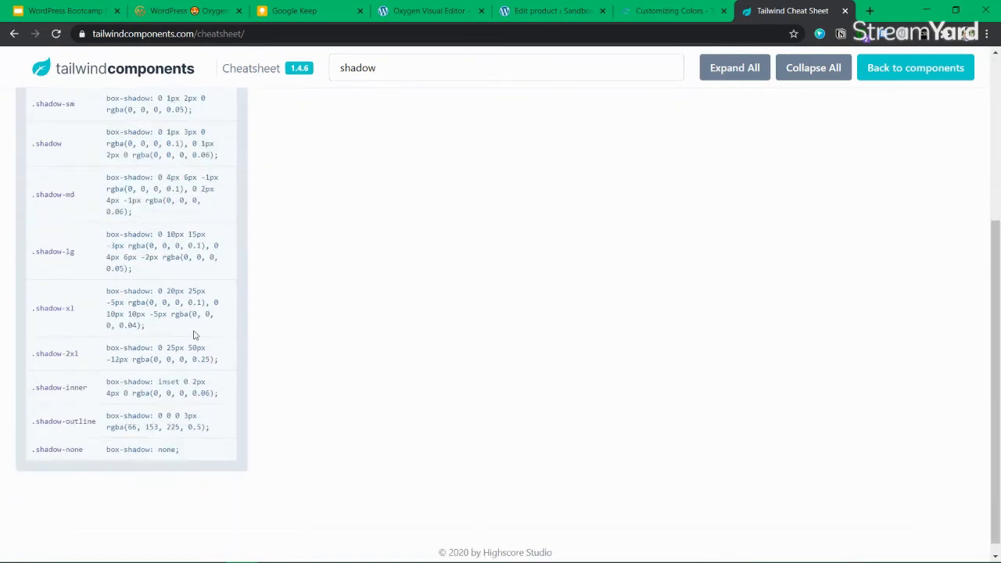
scroll(63, 206, up, 2)
scroll(145, 214, down, 1)
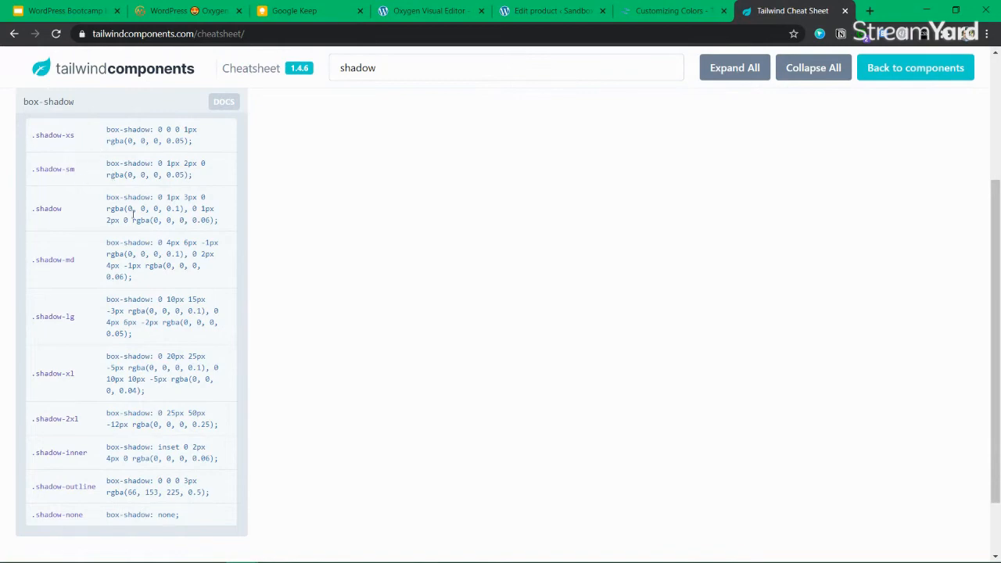
drag(216, 219, 107, 197)
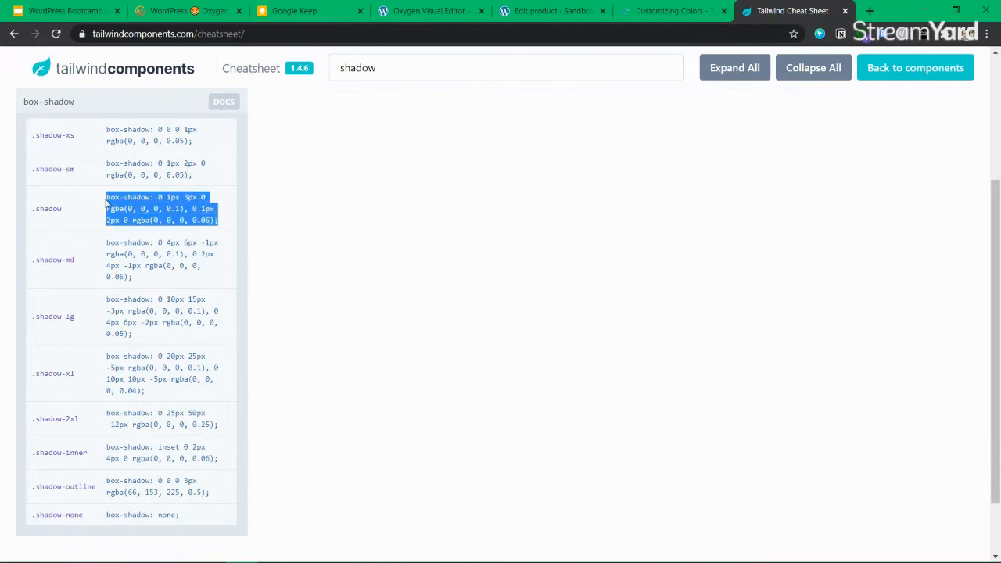
Check the Edit product and Customizing Colors tabs, then return to the cheatsheet and deselect the value
click(551, 11)
click(677, 13)
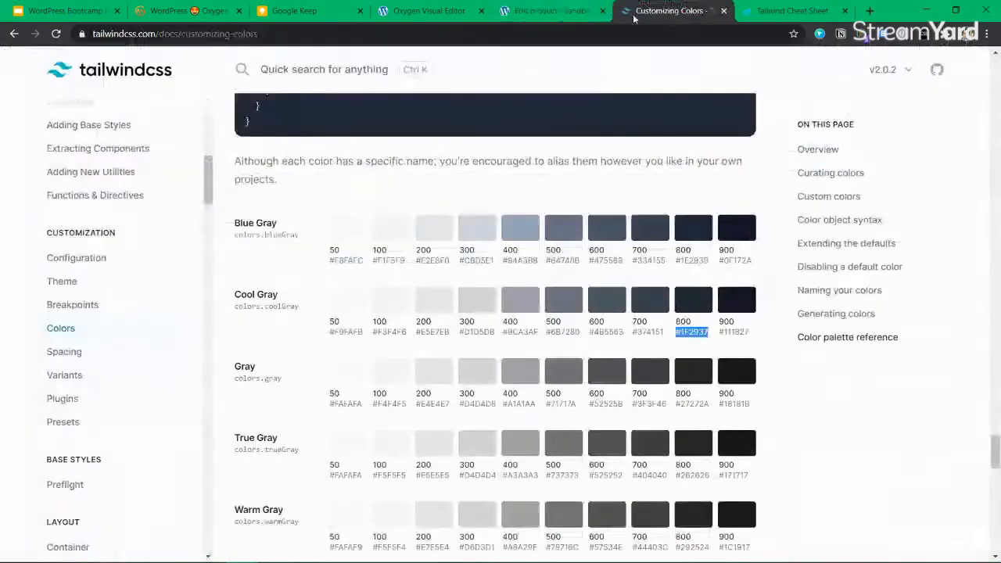
click(791, 13)
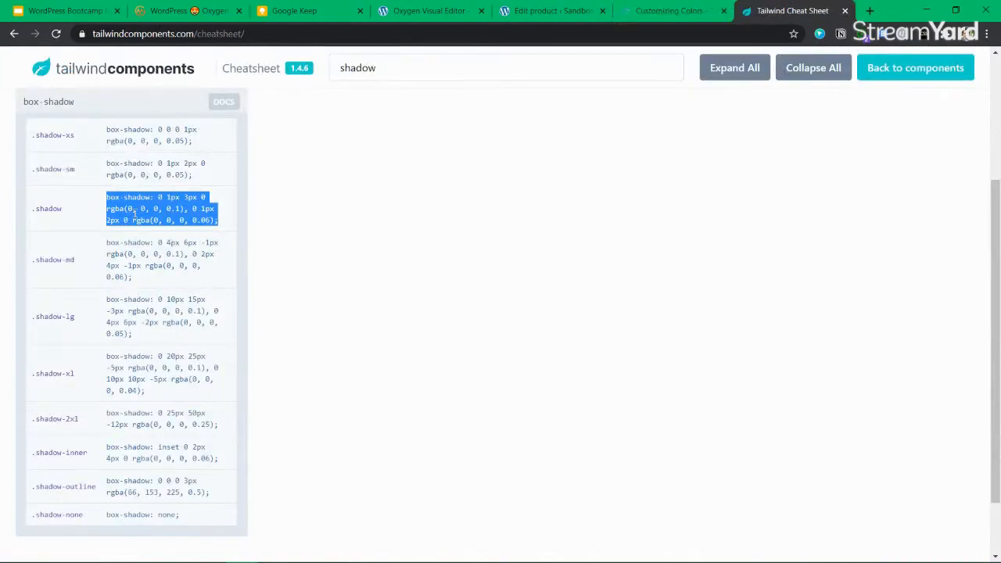
click(251, 68)
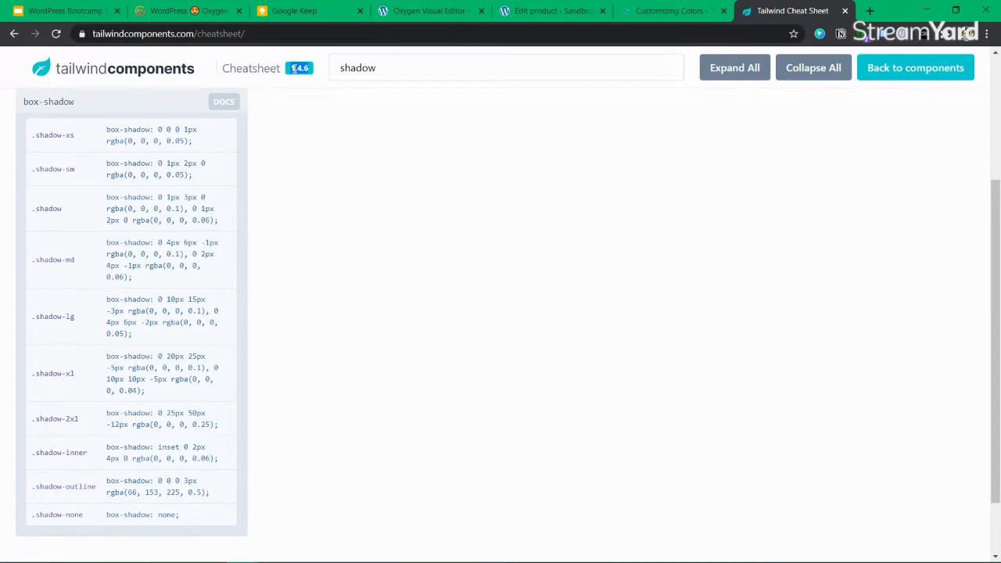
Back in the visual editor, add the box-shadow class to the £200.00 product price
click(552, 10)
click(429, 10)
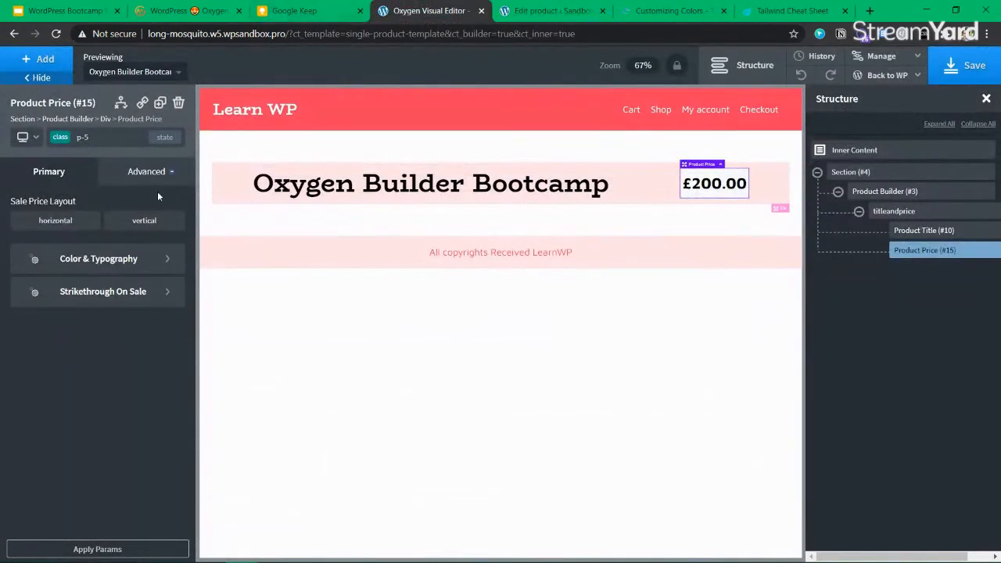
click(61, 138)
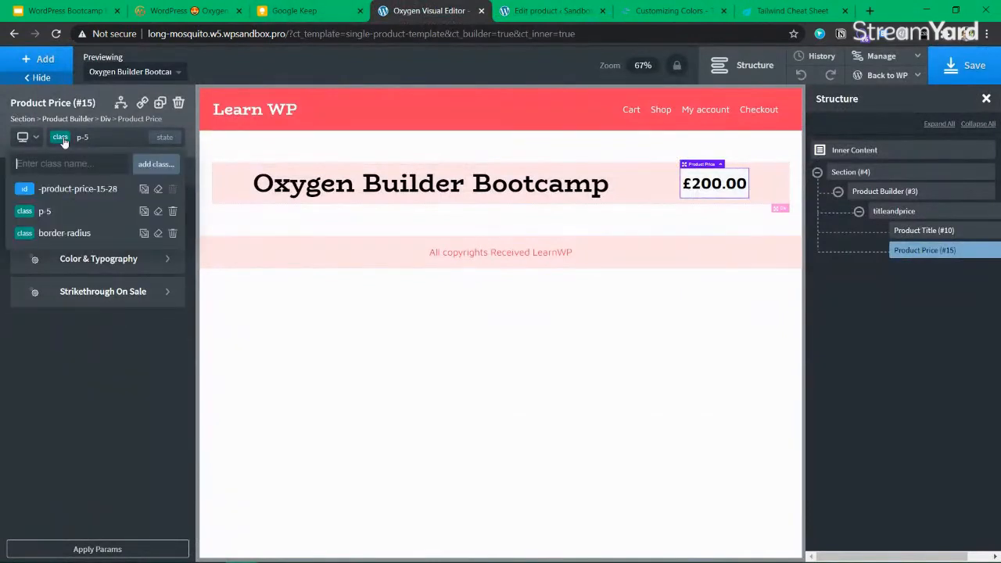
text(box-shaod)
key(BackSpace)
key(BackSpace)
text(do)
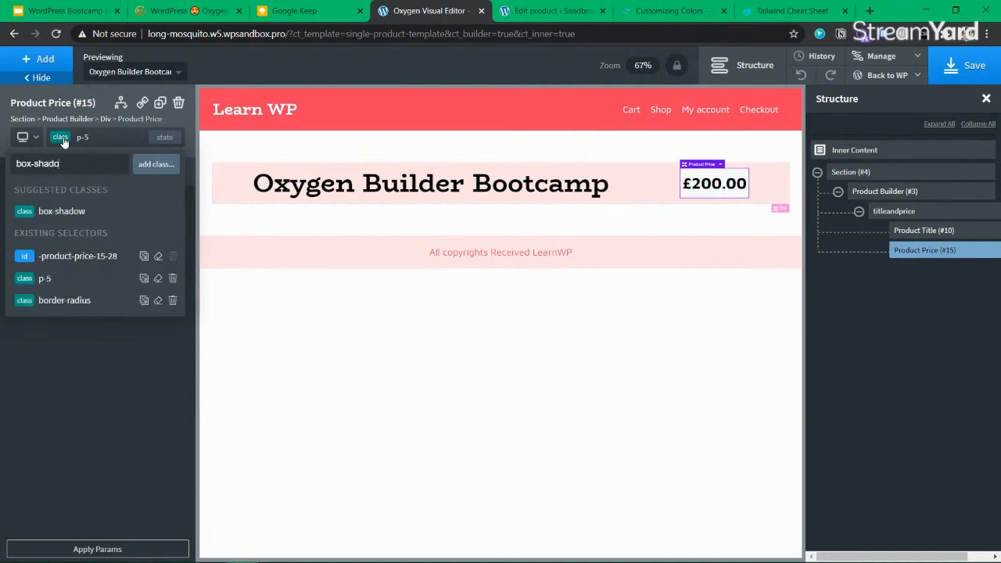
click(79, 211)
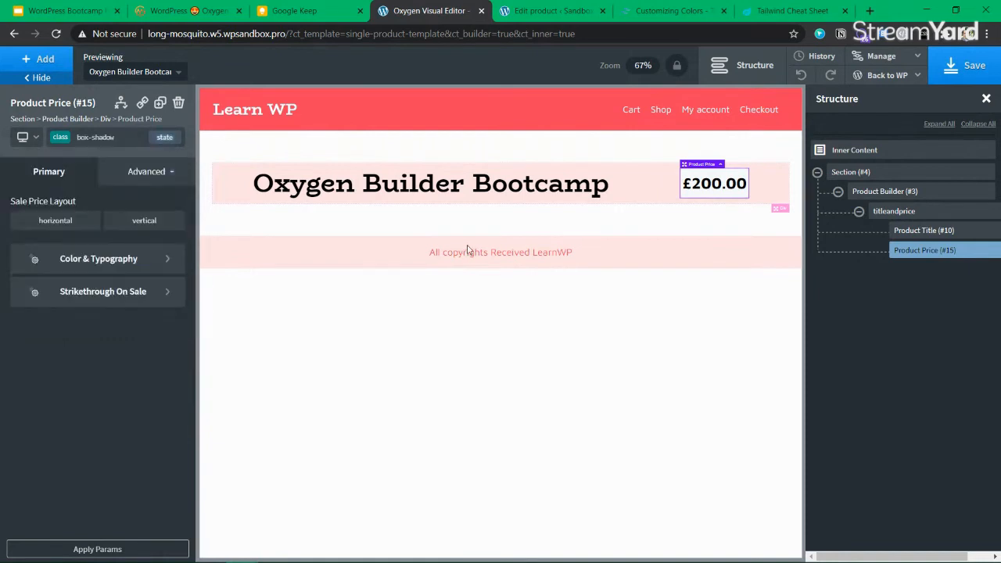
click(647, 228)
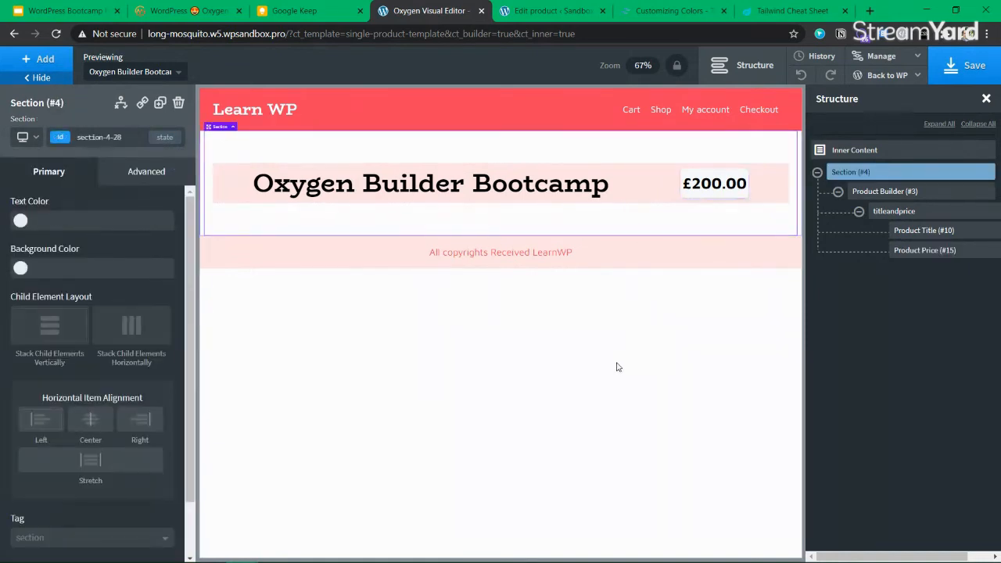
Replace the price's p-5 padding class with p-10
click(725, 179)
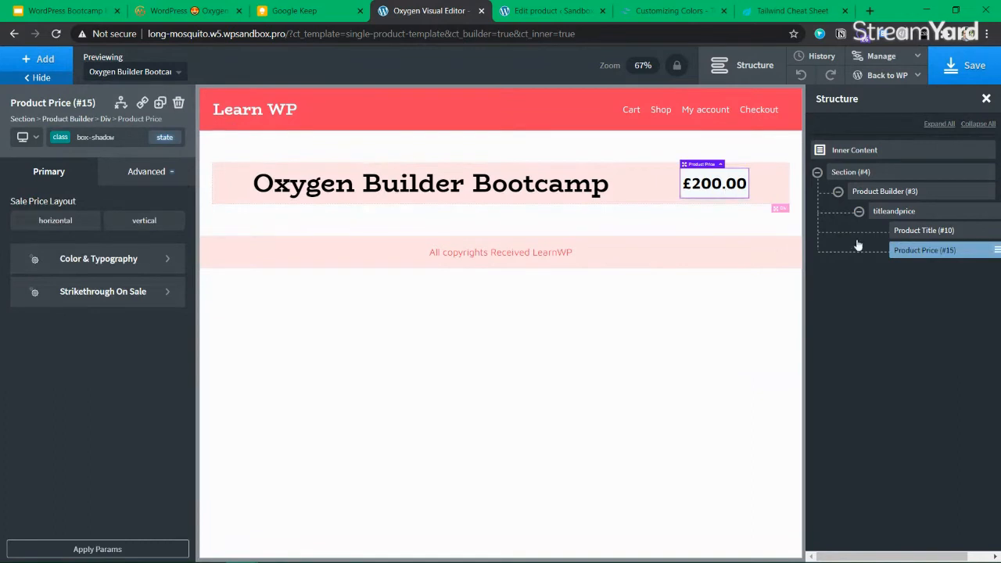
click(95, 139)
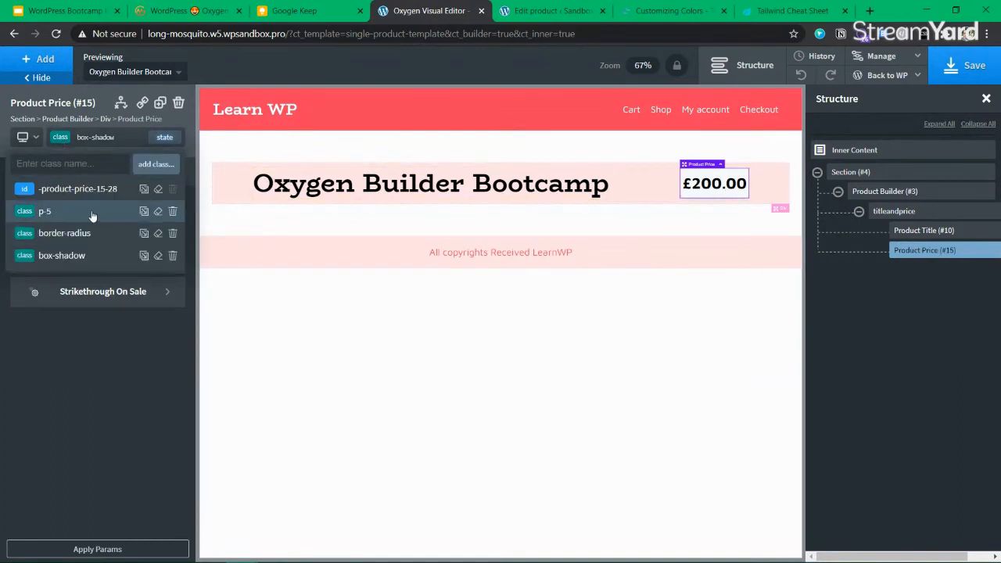
click(176, 212)
click(74, 141)
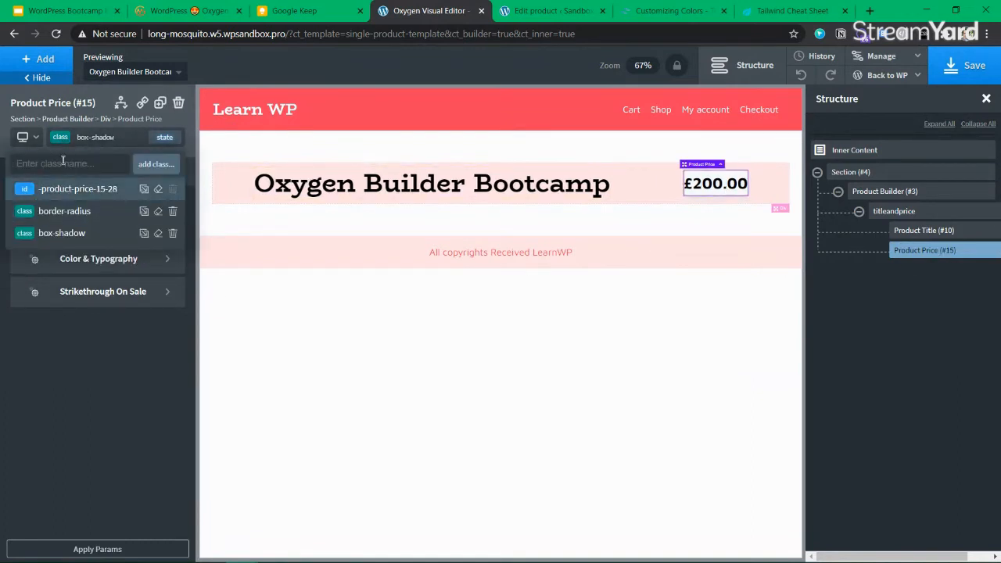
text(p-)
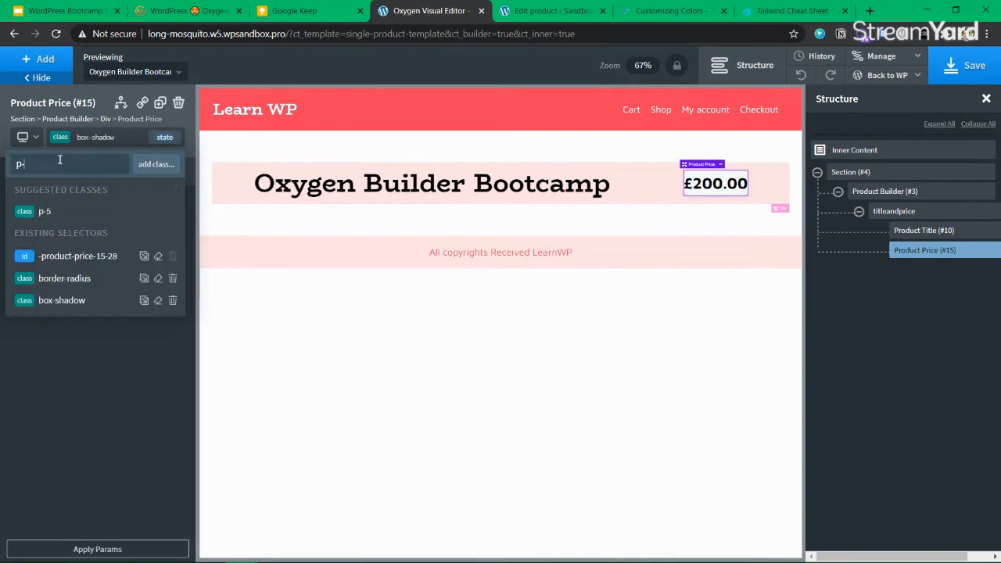
text(10)
key(Return)
Set the price's padding to 10px on all four sides under Size & Spacing and save the template
click(128, 171)
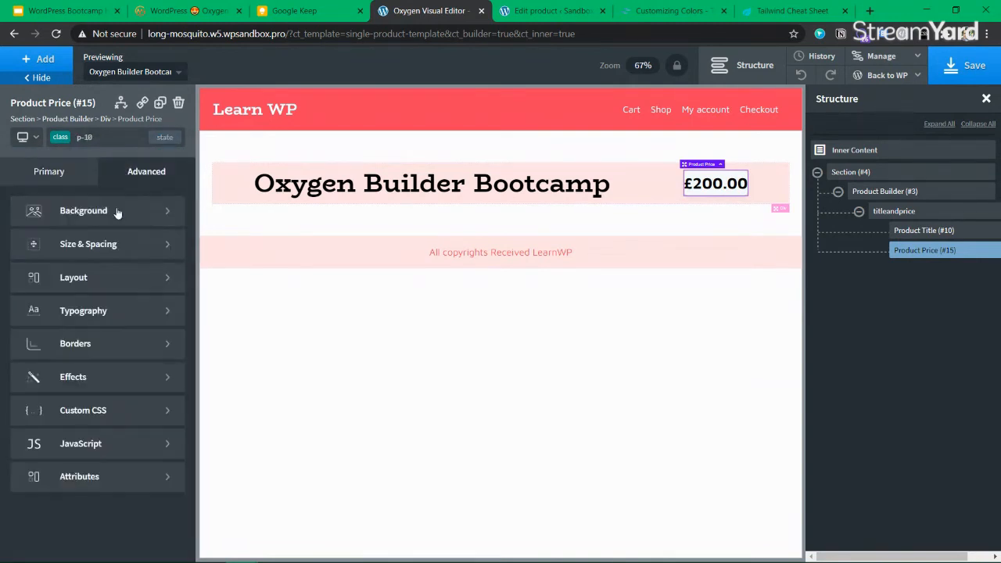
click(63, 242)
click(26, 268)
text(10)
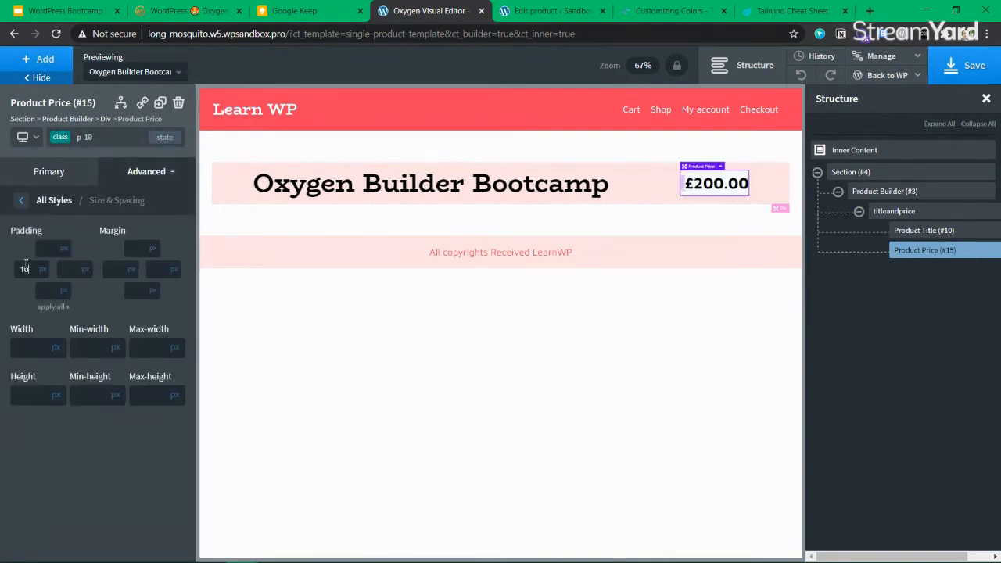
key(Tab)
text(10)
key(Tab)
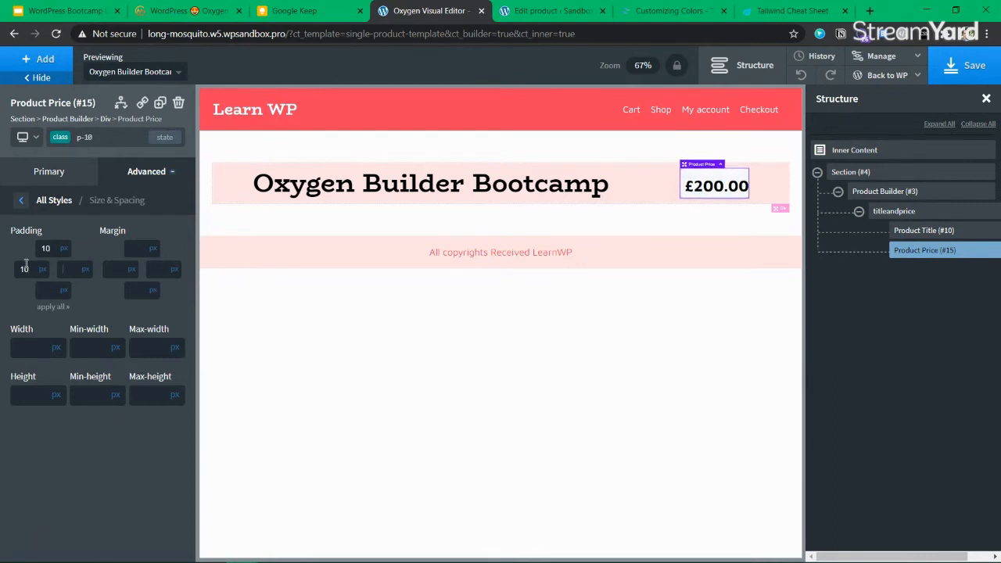
text(10)
key(Tab)
text(10)
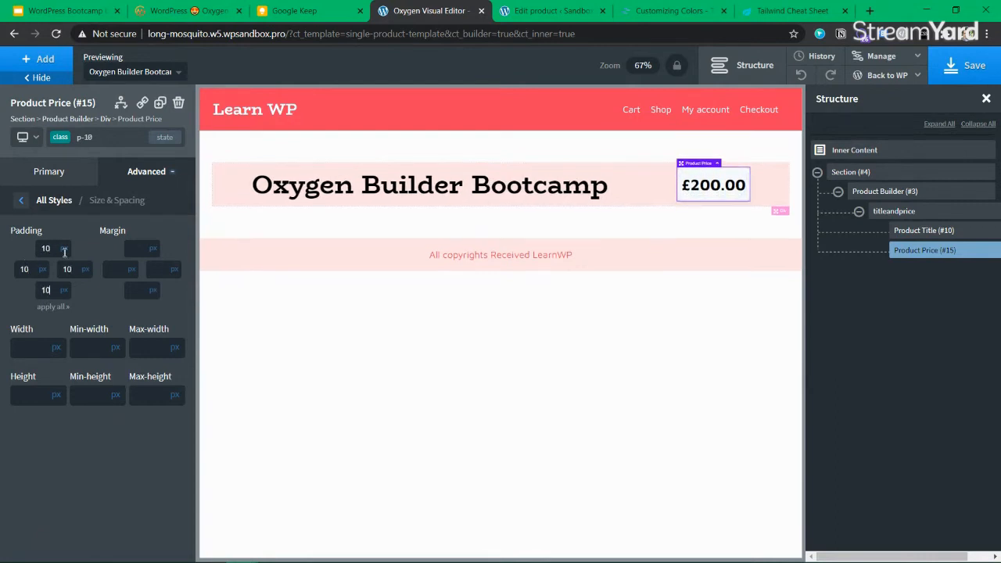
click(659, 225)
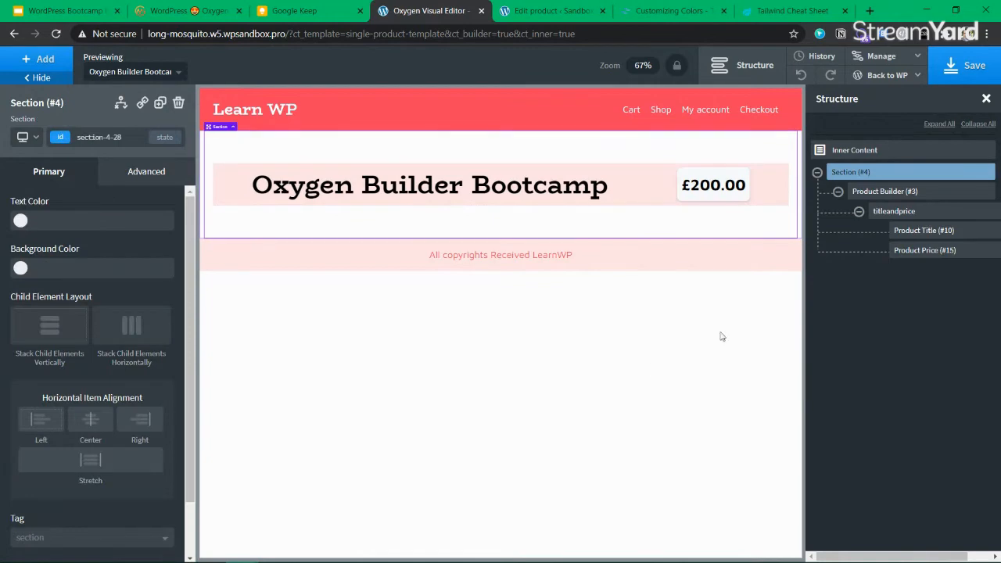
click(974, 69)
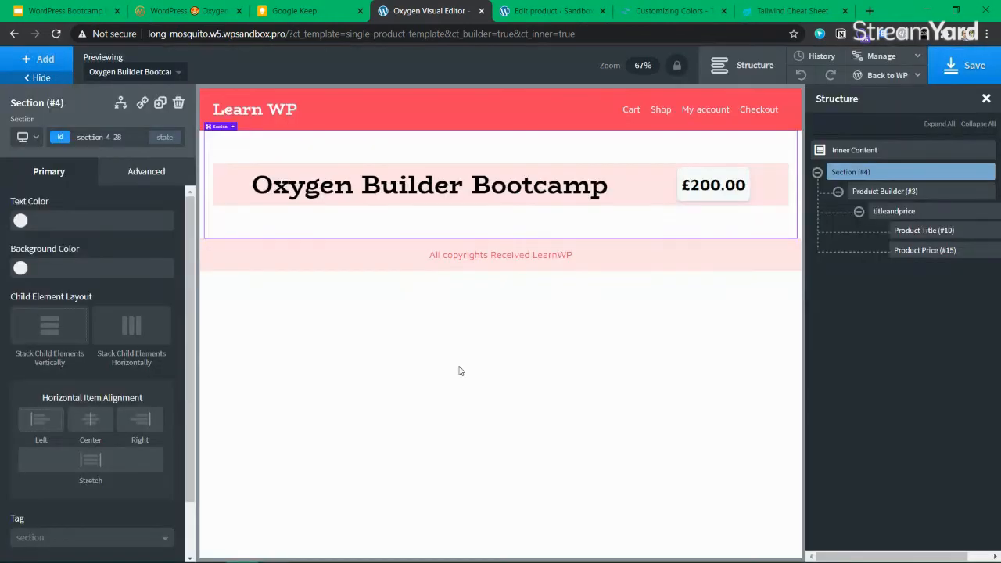
click(546, 11)
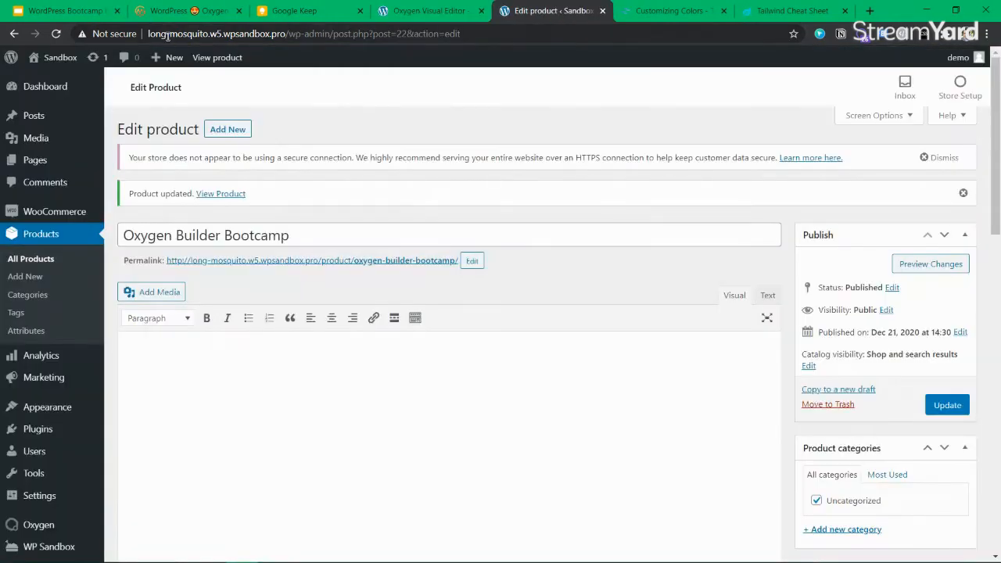
Open the live product page in a new tab, then give the title-and-price bar the border-radius class
middle_click(221, 193)
click(602, 11)
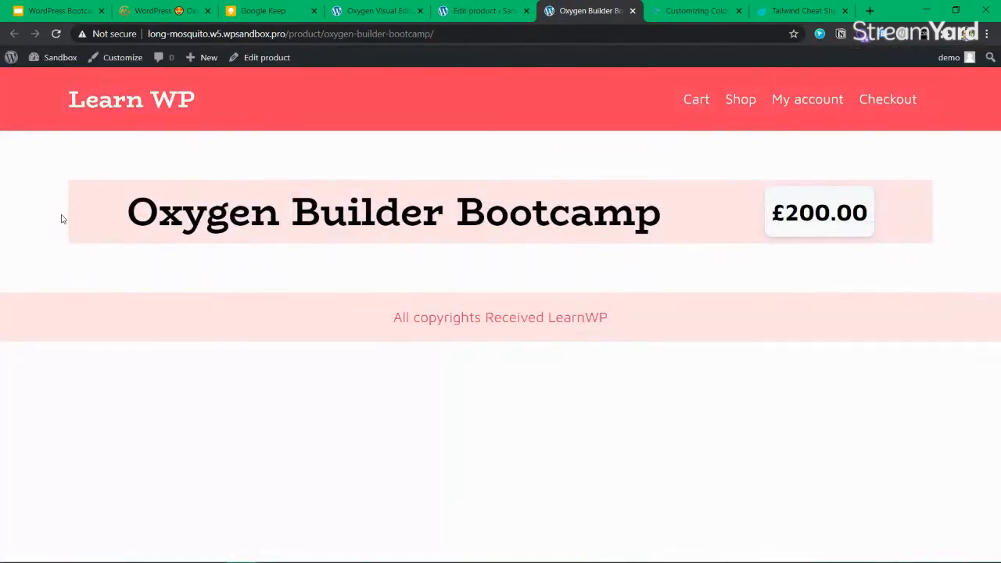
click(481, 19)
click(376, 11)
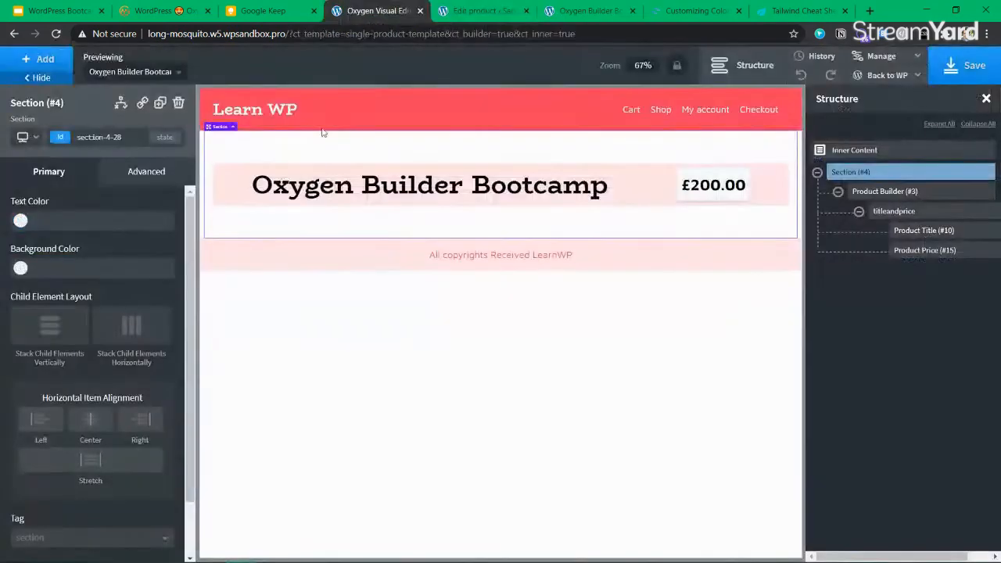
click(221, 196)
click(58, 139)
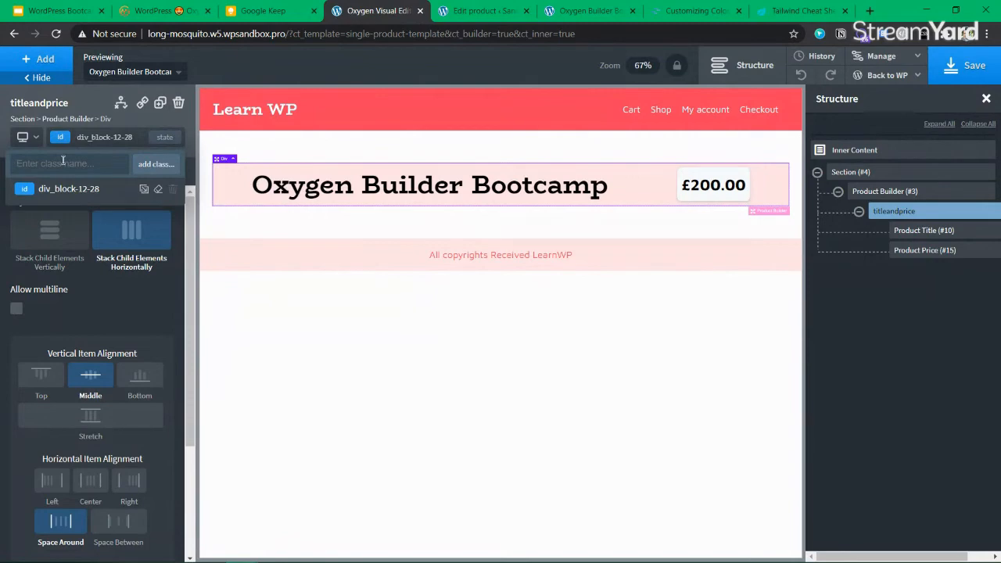
text(border)
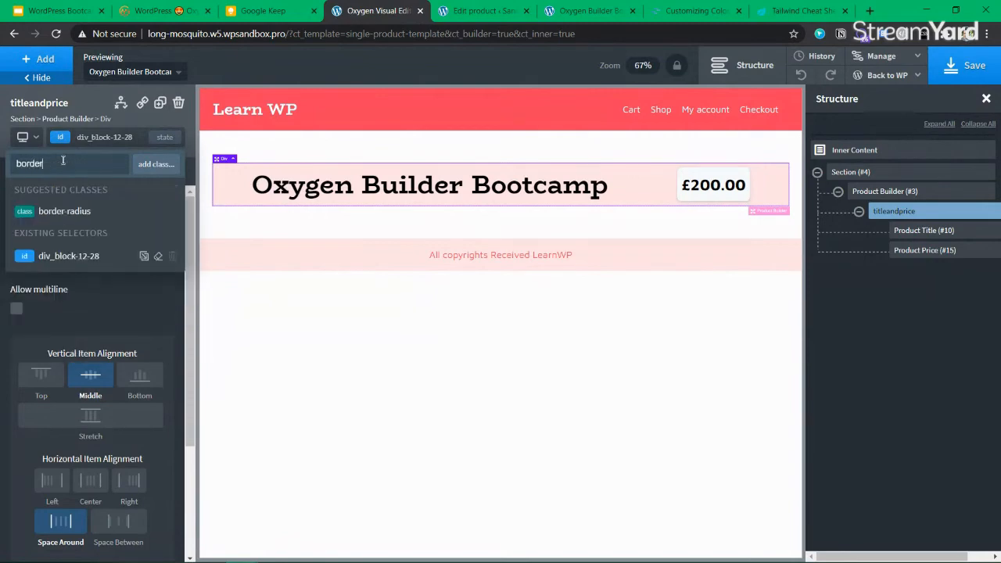
click(78, 213)
click(346, 226)
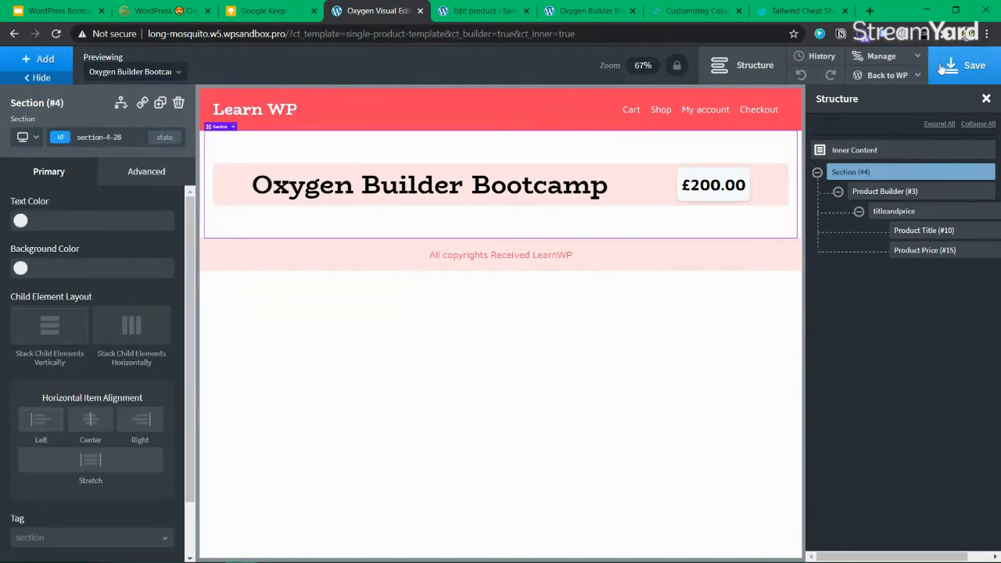
Add the box-shadow class to the title-and-price bar and save the template
click(217, 173)
click(87, 137)
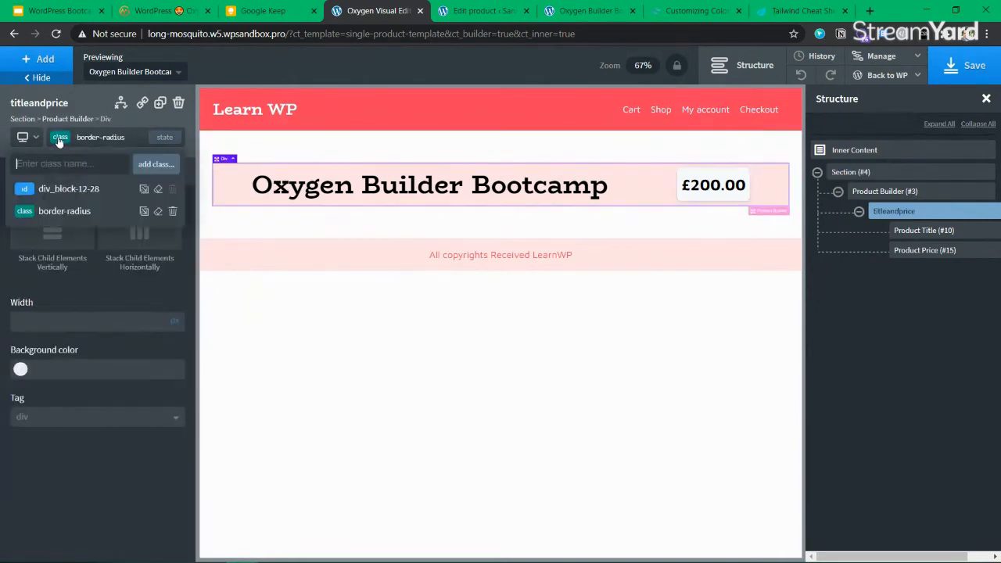
text(shad)
click(78, 212)
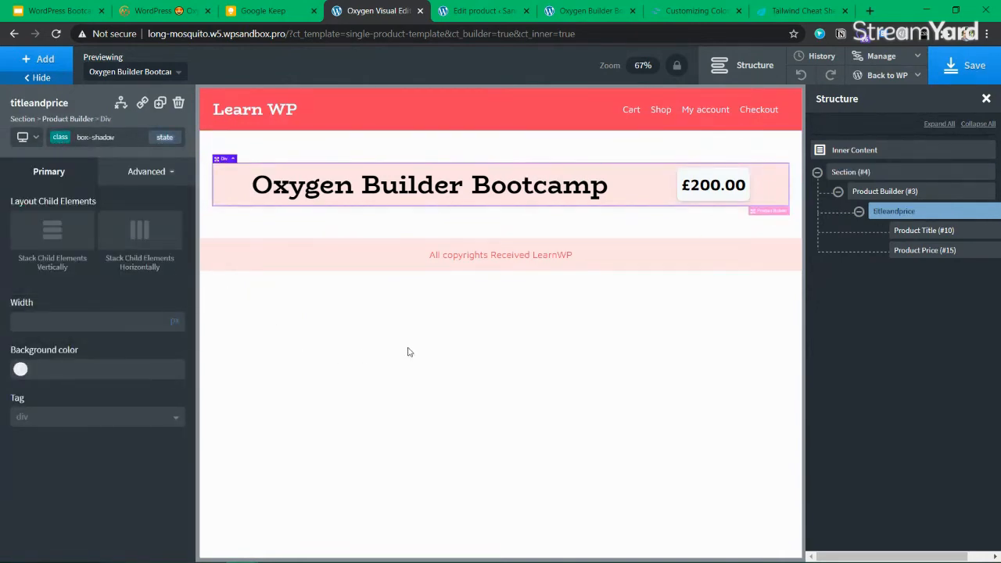
click(970, 66)
Reload the live product page to check the shadowed bar, then return to the editor
click(488, 11)
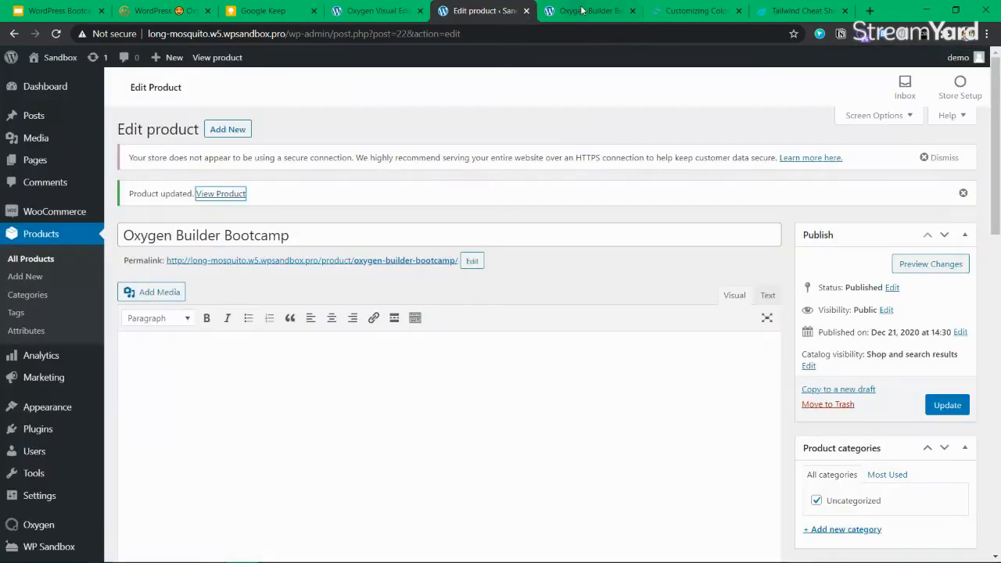
click(587, 10)
key(F5)
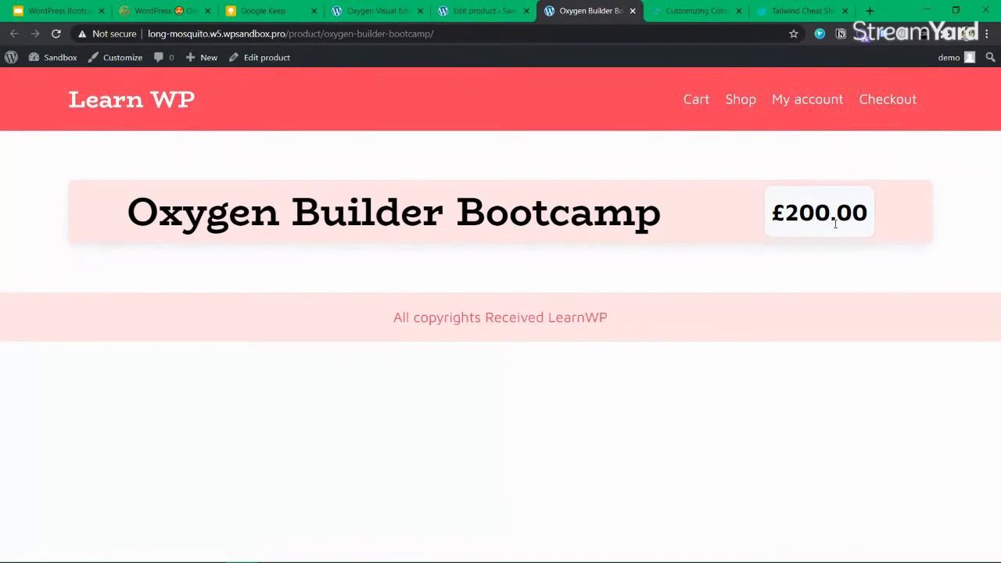
drag(879, 212, 799, 213)
click(492, 104)
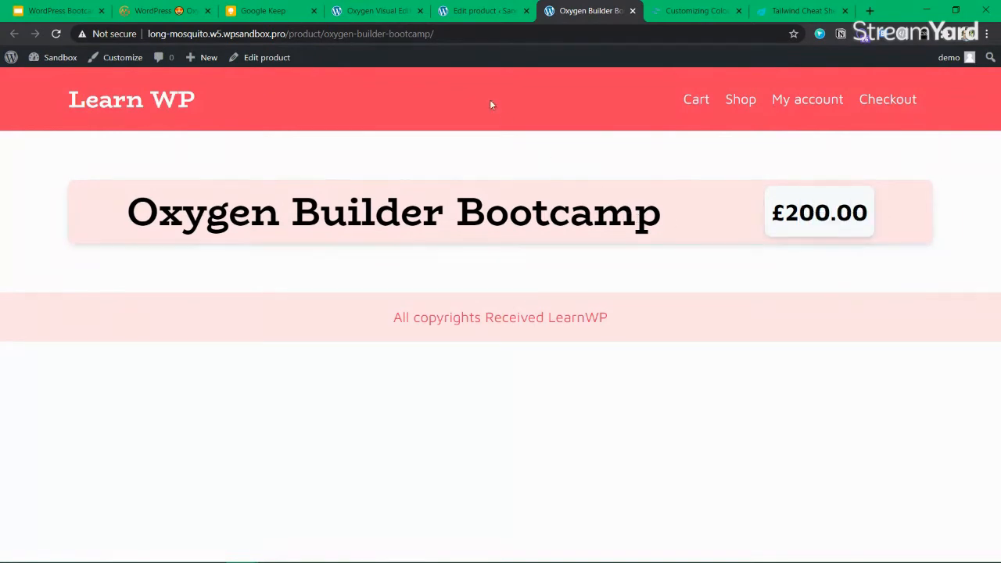
click(483, 15)
click(376, 11)
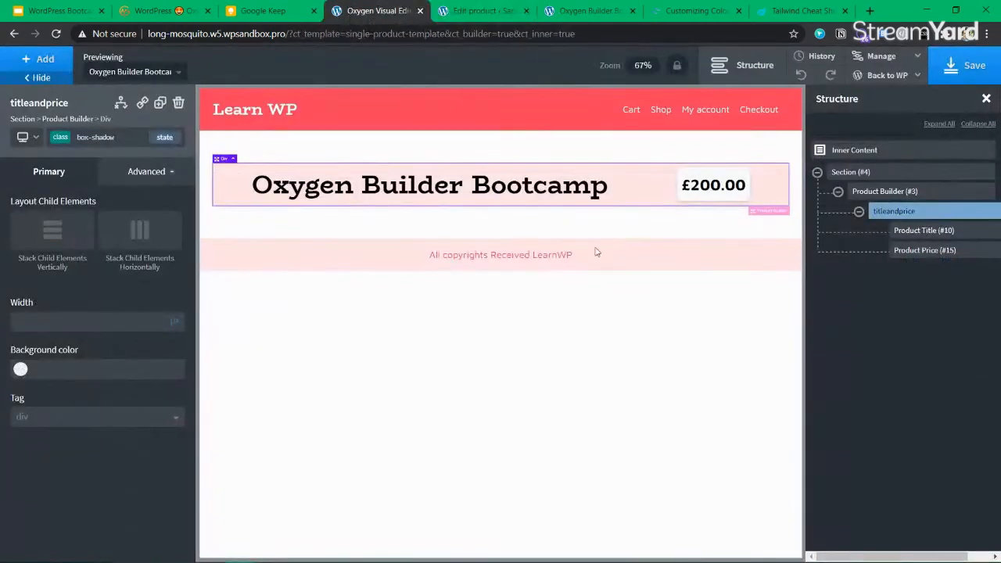
click(859, 211)
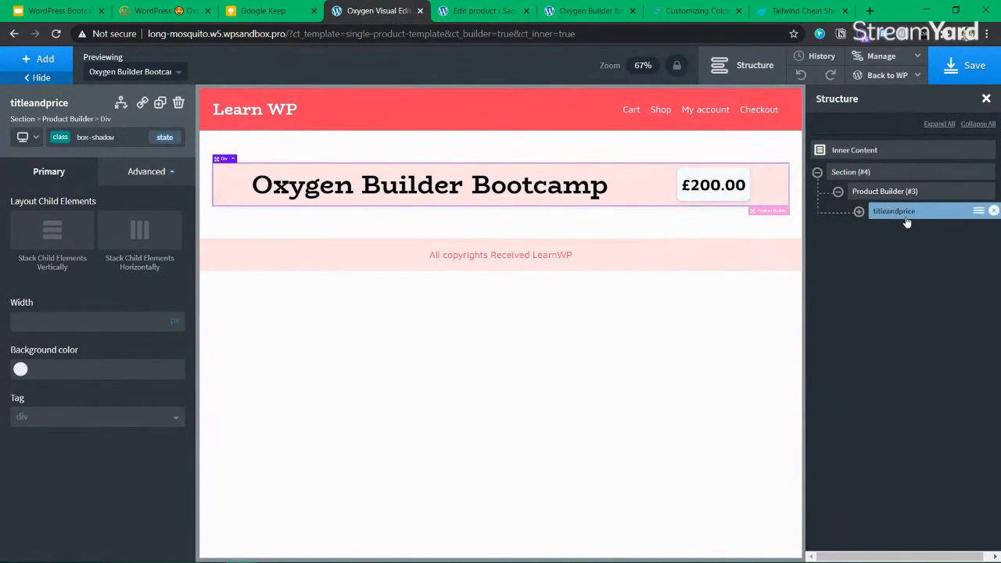
Add a new div and place it beneath the titleandprice bar
click(41, 66)
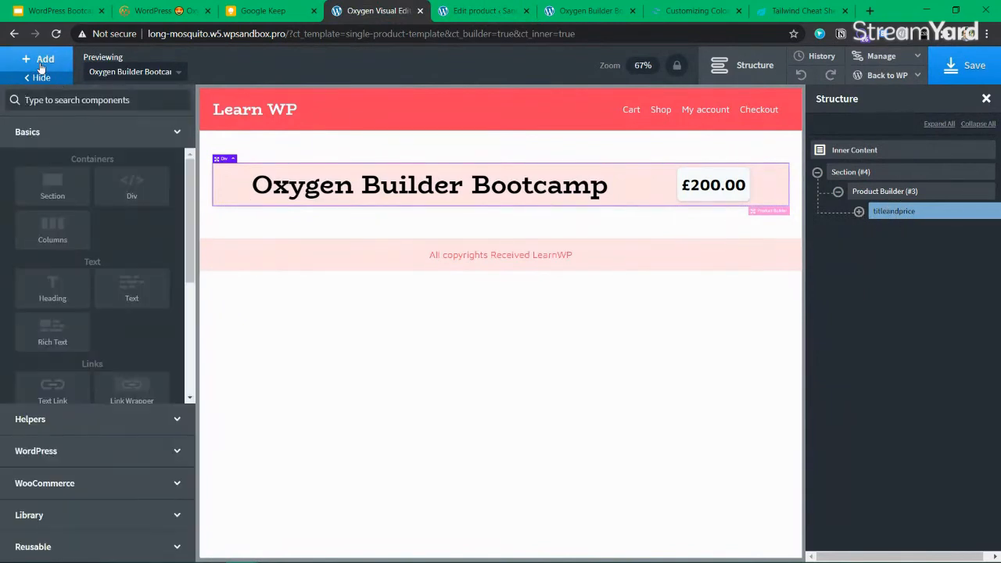
text(div)
key(Return)
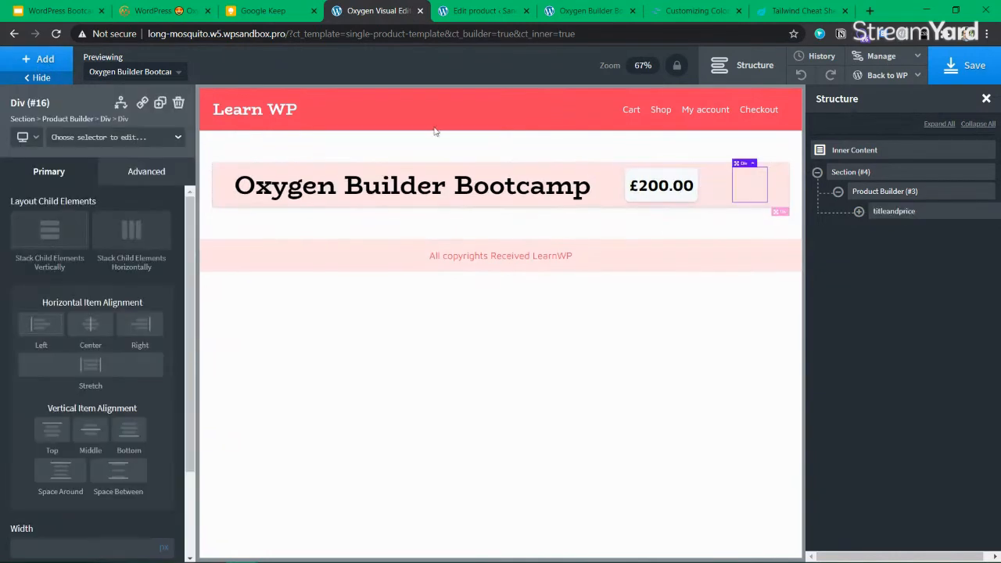
click(860, 213)
drag(908, 269, 891, 231)
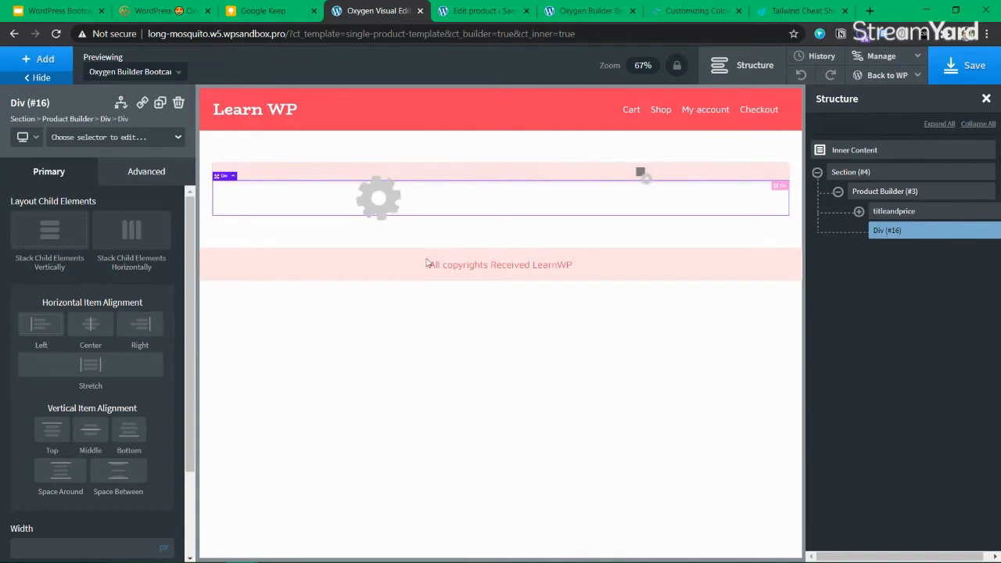
Add a Product Description element to the div and colour its text with global 'ourblack'
click(50, 63)
text(desci)
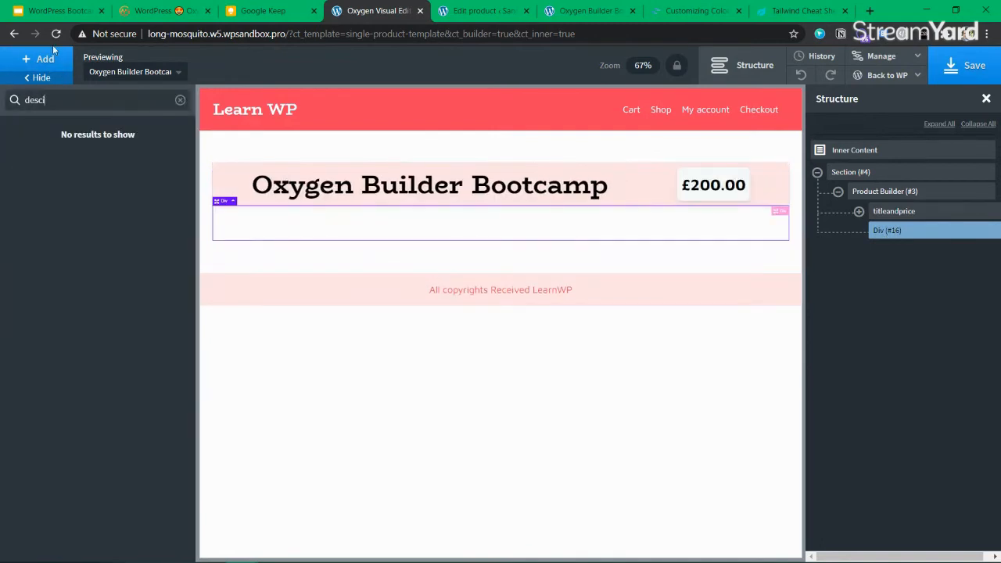
key(BackSpace)
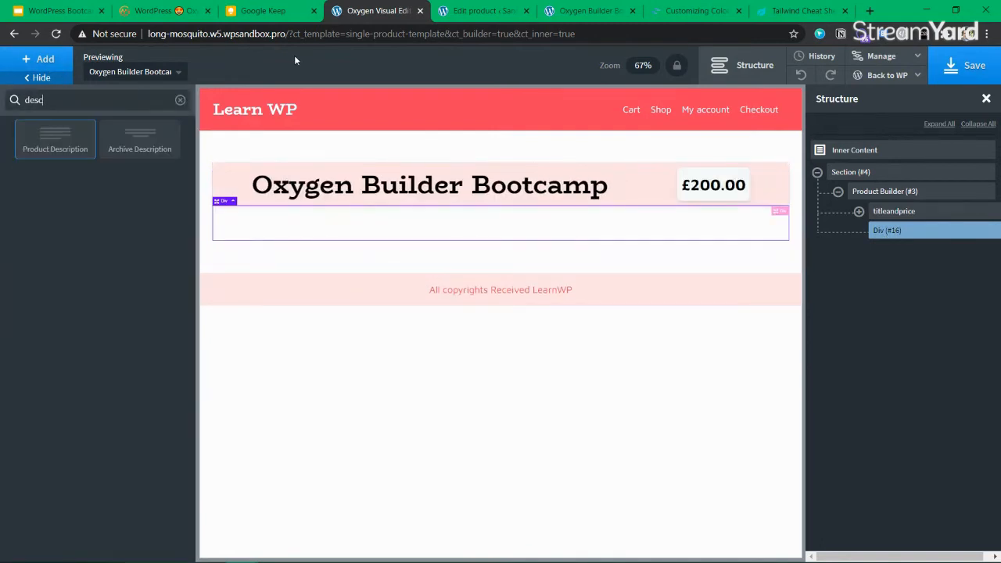
click(54, 138)
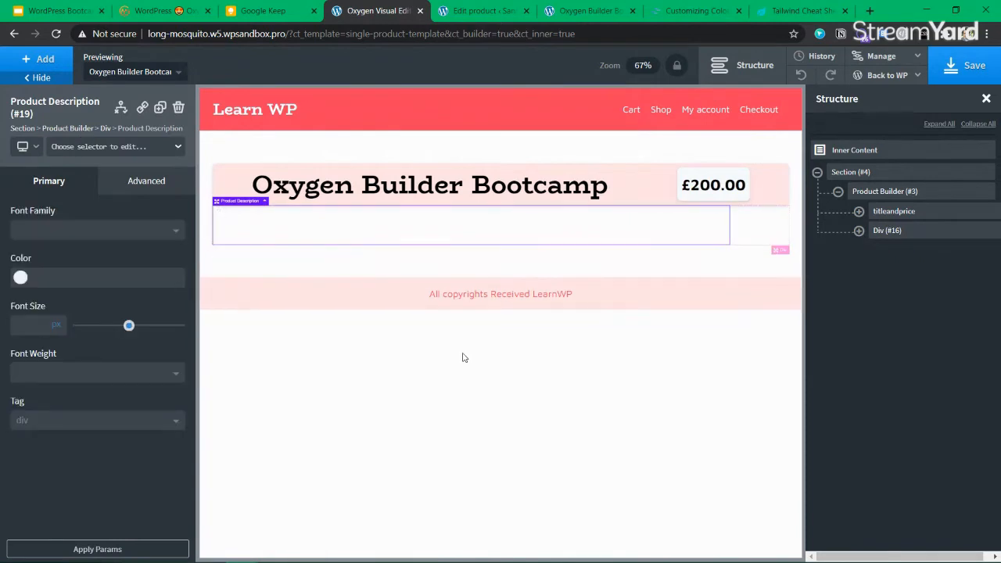
click(859, 231)
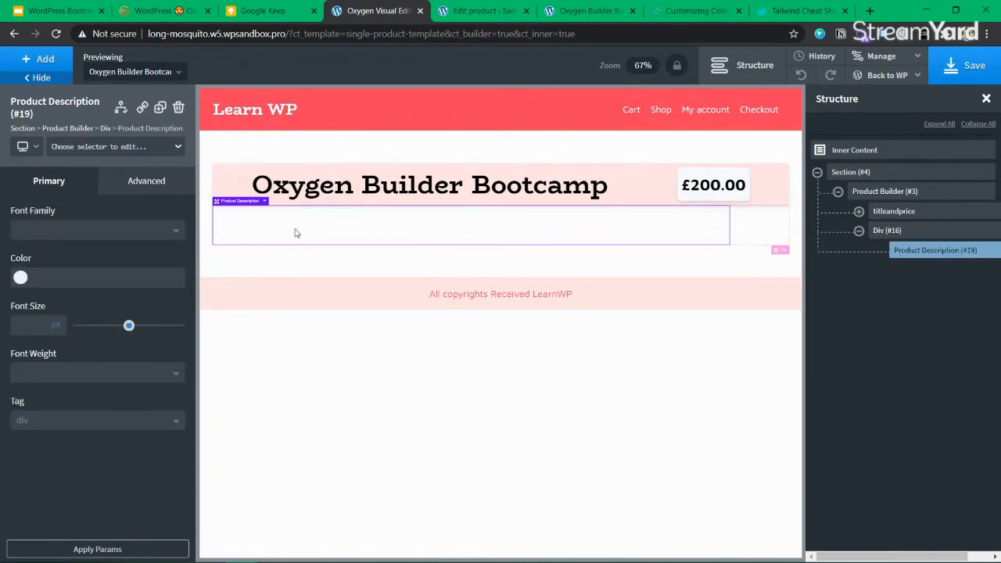
click(22, 277)
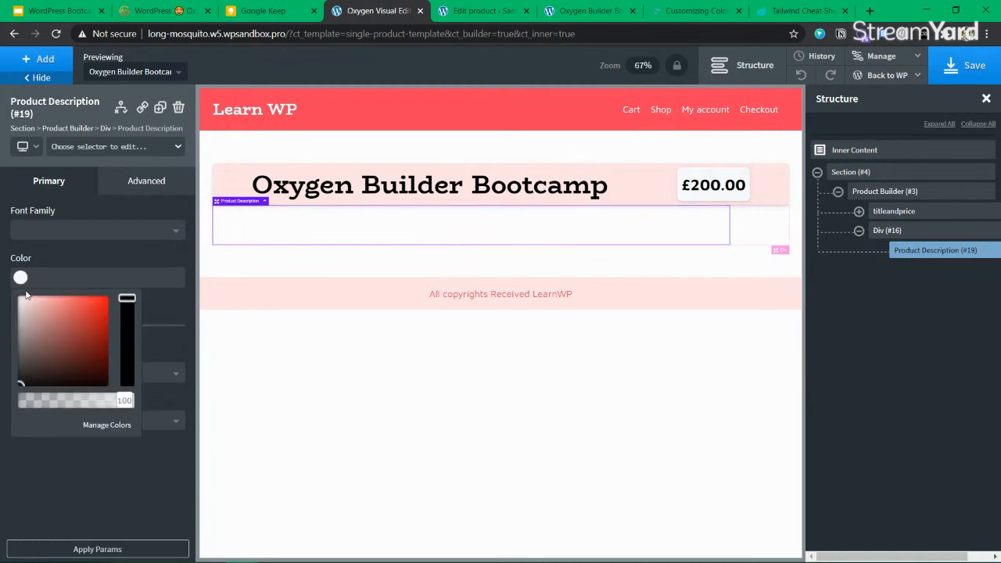
click(42, 440)
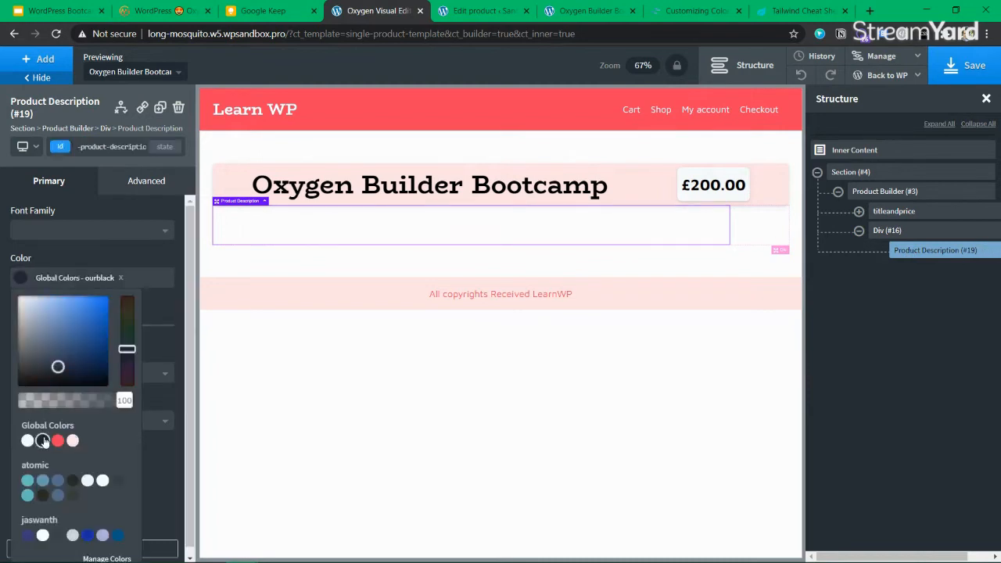
click(219, 218)
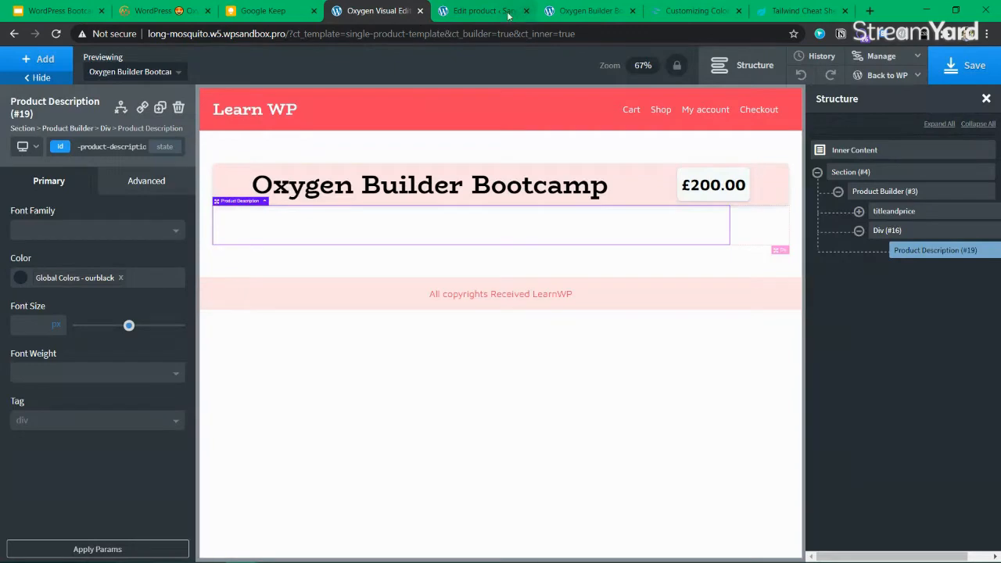
On the product edit page, inspect the description content and update the product
click(508, 15)
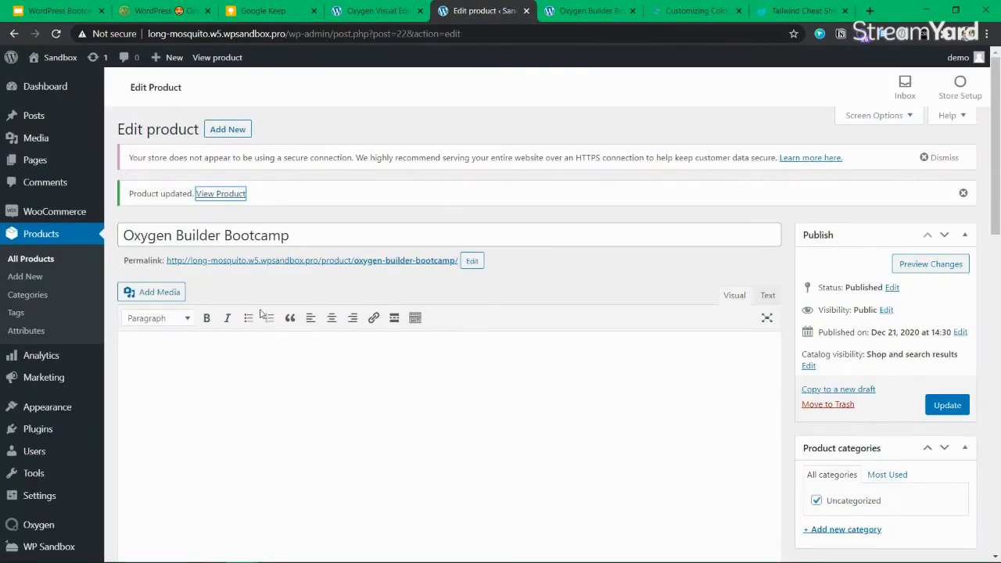
scroll(178, 378, down, 1)
scroll(239, 248, down, 3)
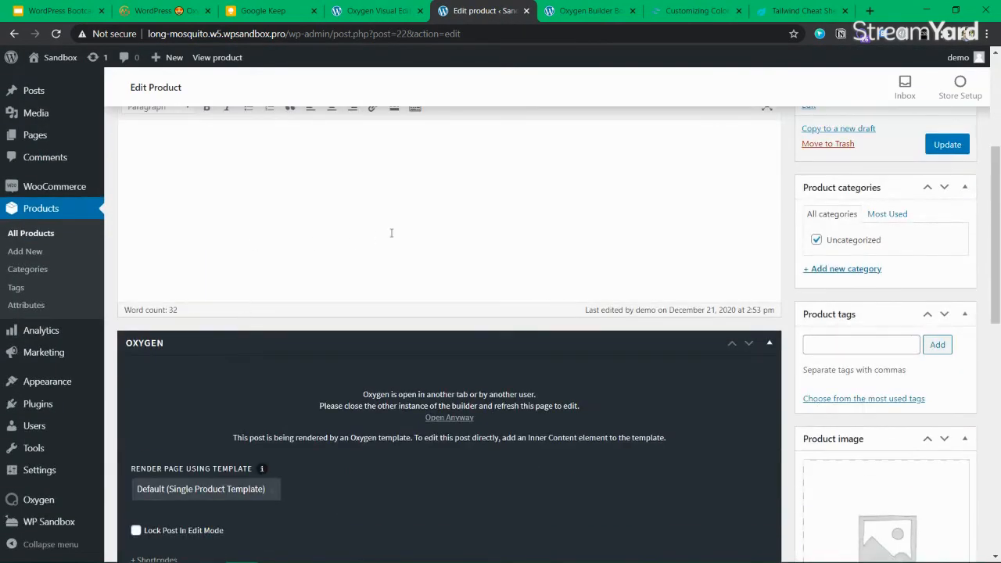
scroll(399, 253, up, 2)
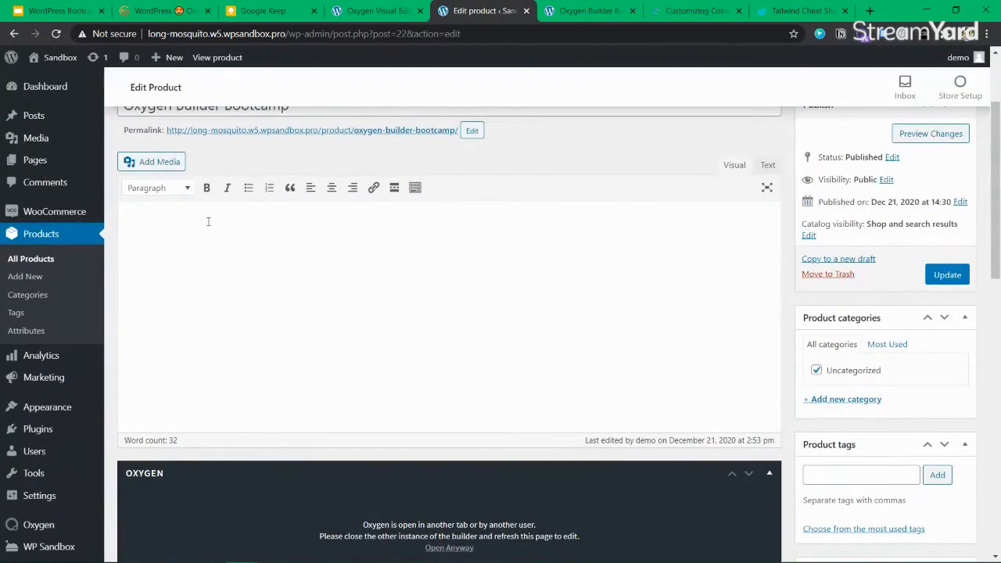
triple_click(207, 218)
click(536, 228)
key(ctrl+a)
click(947, 275)
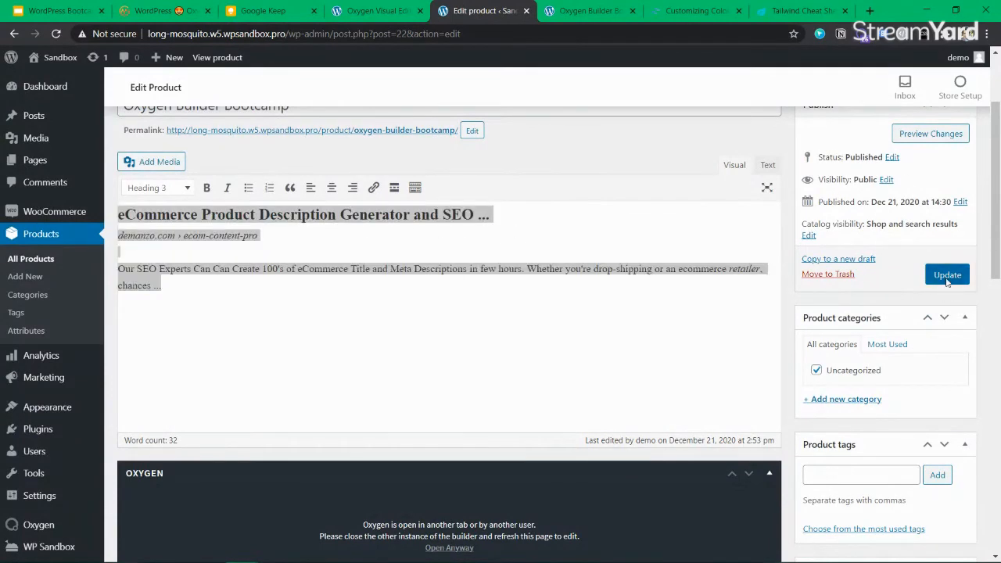
Highlight the area under the title on the live page to reveal the white description text
click(557, 17)
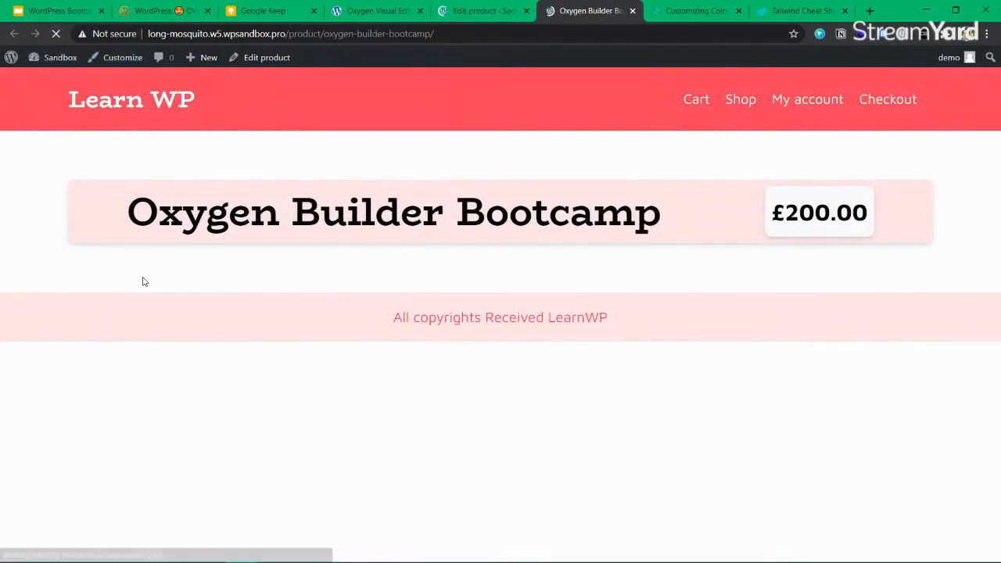
drag(99, 258, 276, 288)
click(276, 288)
drag(643, 303, 78, 249)
click(83, 247)
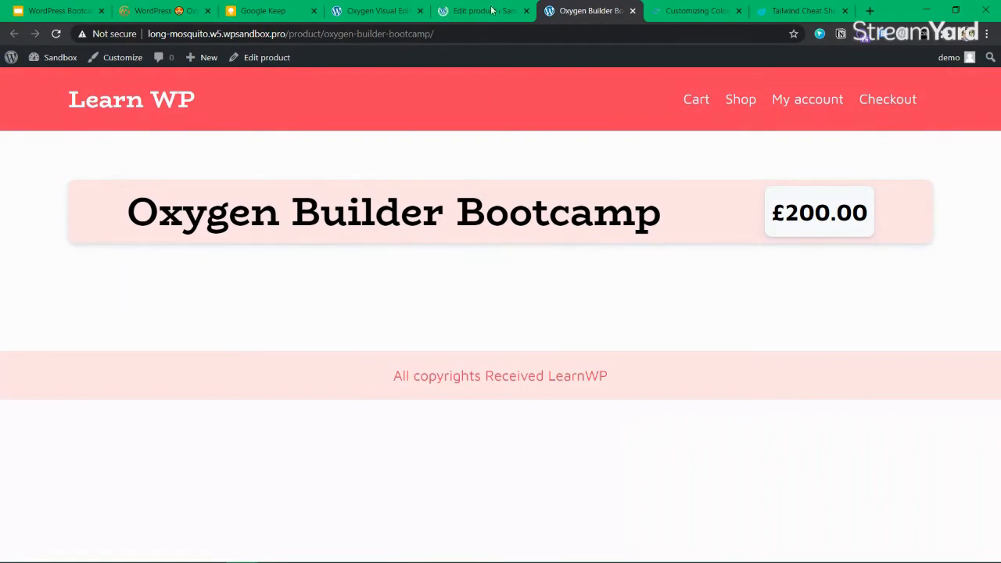
click(373, 15)
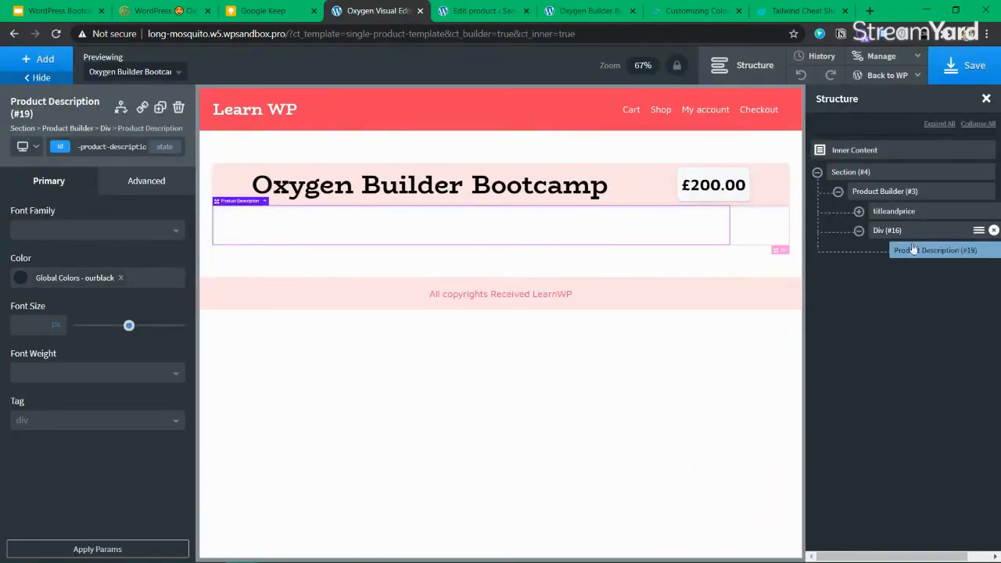
Set the Product Description text colour to #000000 and save the template
click(26, 274)
drag(17, 415, 3, 415)
click(3, 413)
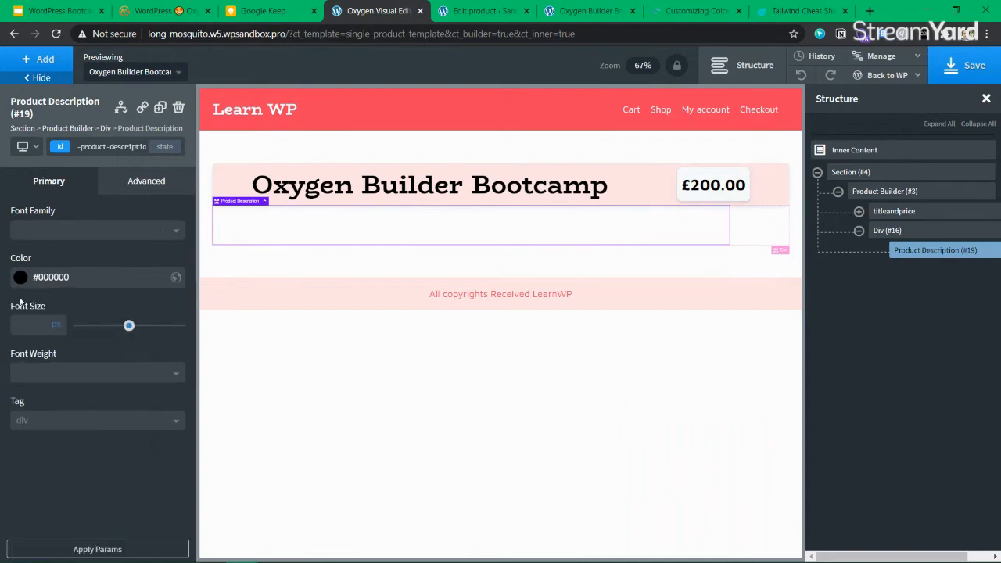
click(965, 76)
Reload the product edit and live pages and highlight the description to check its visibility
click(485, 11)
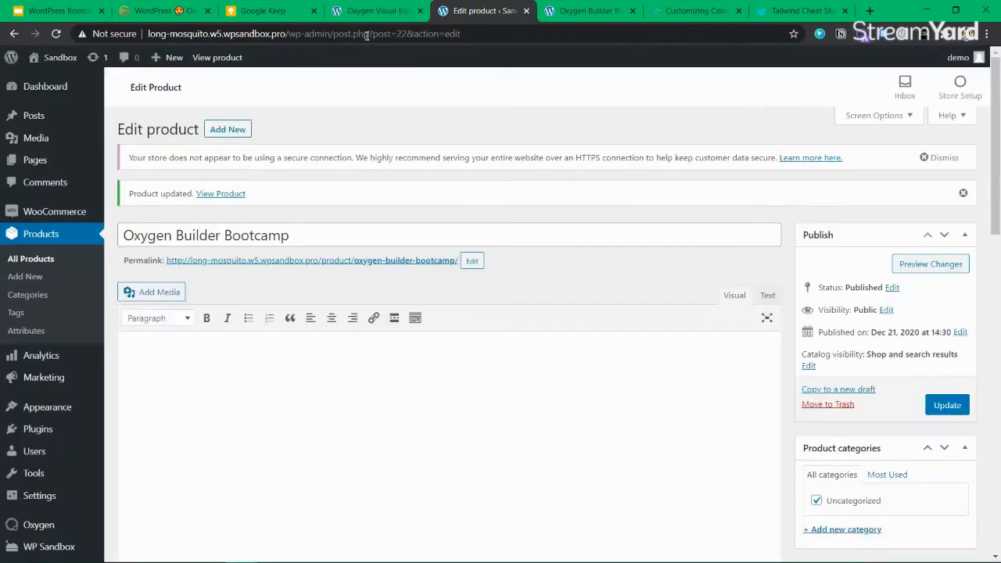
click(57, 35)
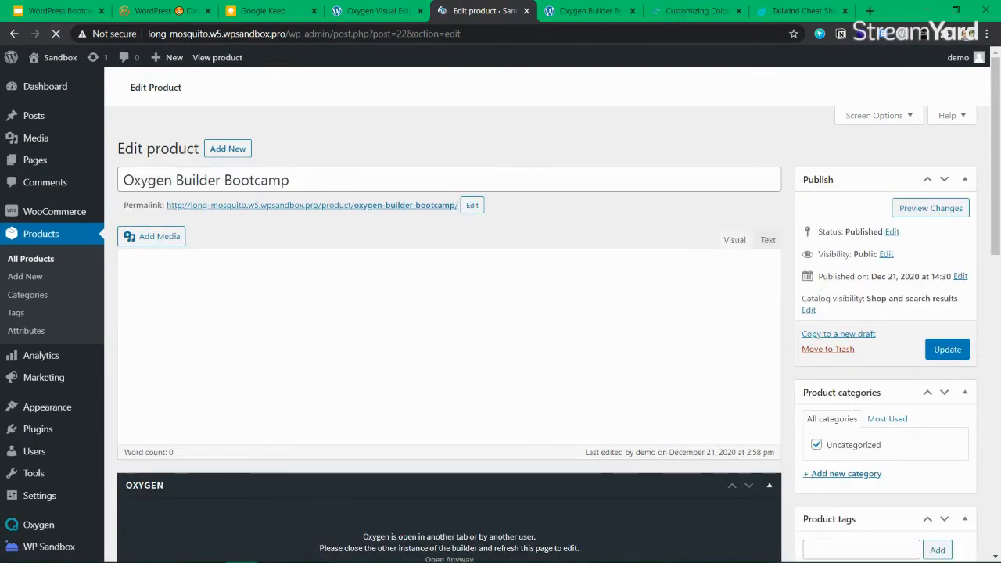
click(618, 12)
click(63, 38)
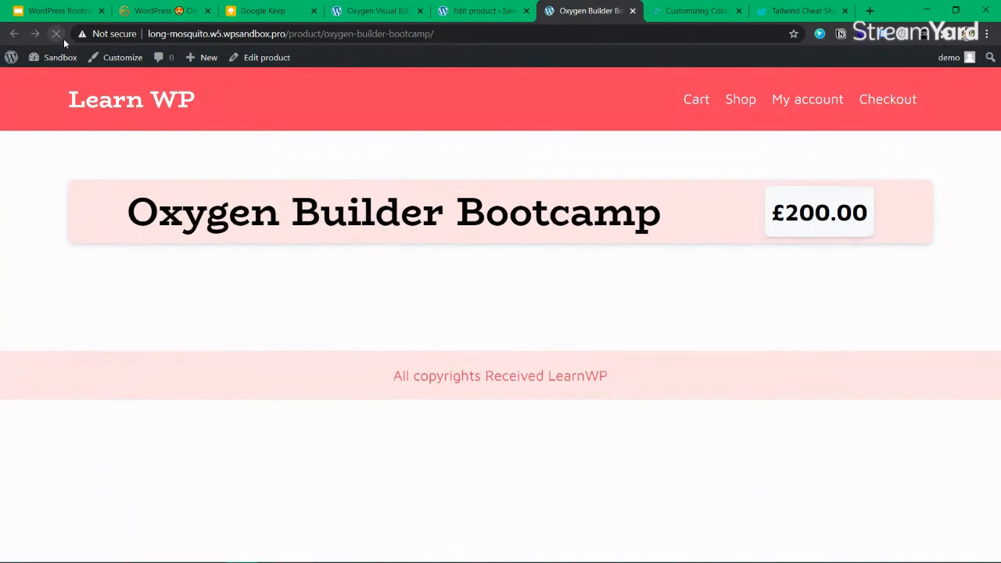
drag(127, 275, 605, 322)
drag(752, 294, 112, 249)
key(ctrl+c)
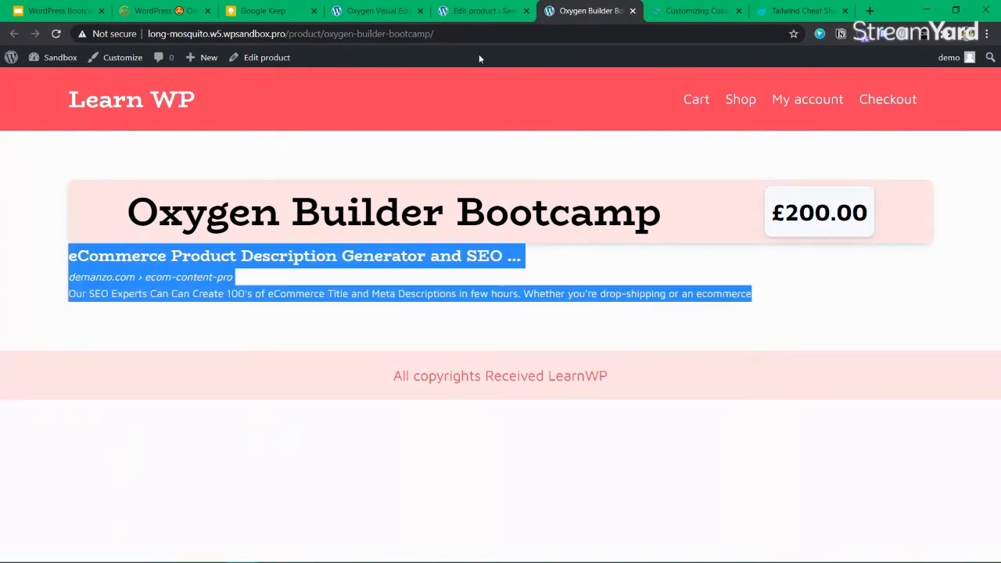
click(468, 8)
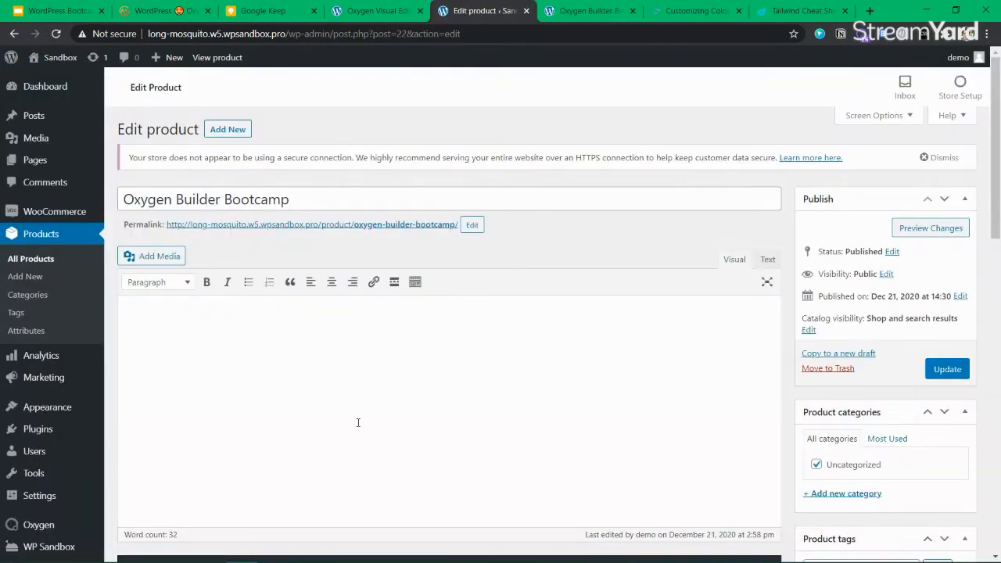
Paste the copied content into the product description and select it all
key(ctrl+v)
click(168, 282)
click(170, 284)
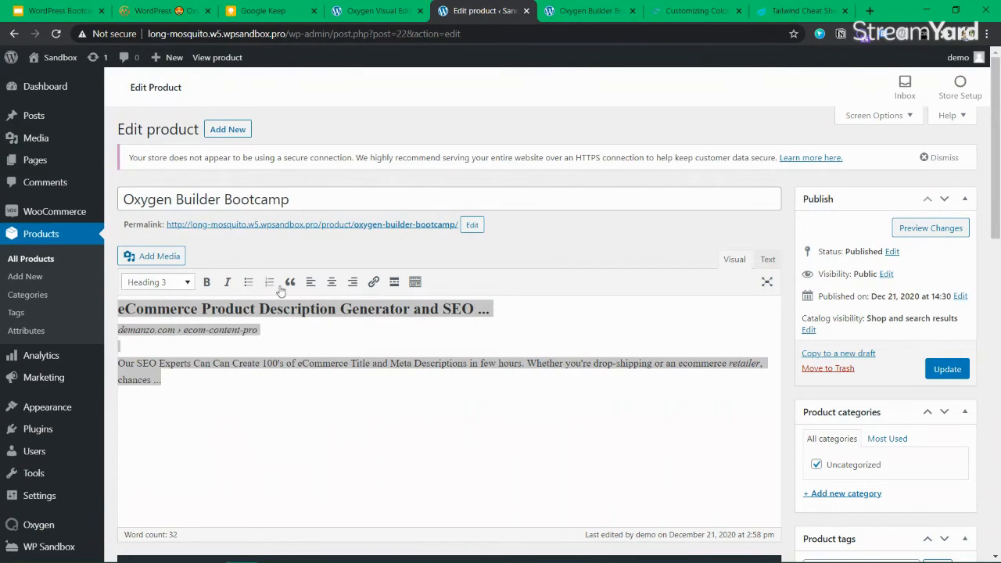
click(192, 379)
key(ctrl+a)
key(ctrl+c)
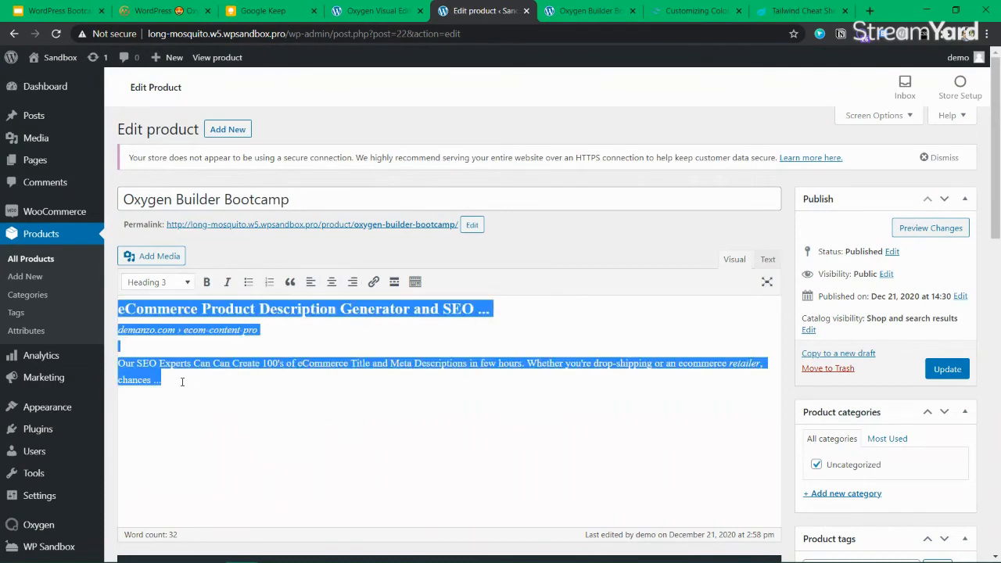
key(BackSpace)
key(ctrl+z)
key(ctrl+z)
In the Text (HTML) view, inspect the description markup and delete all of it
scroll(626, 266, down, 1)
click(770, 195)
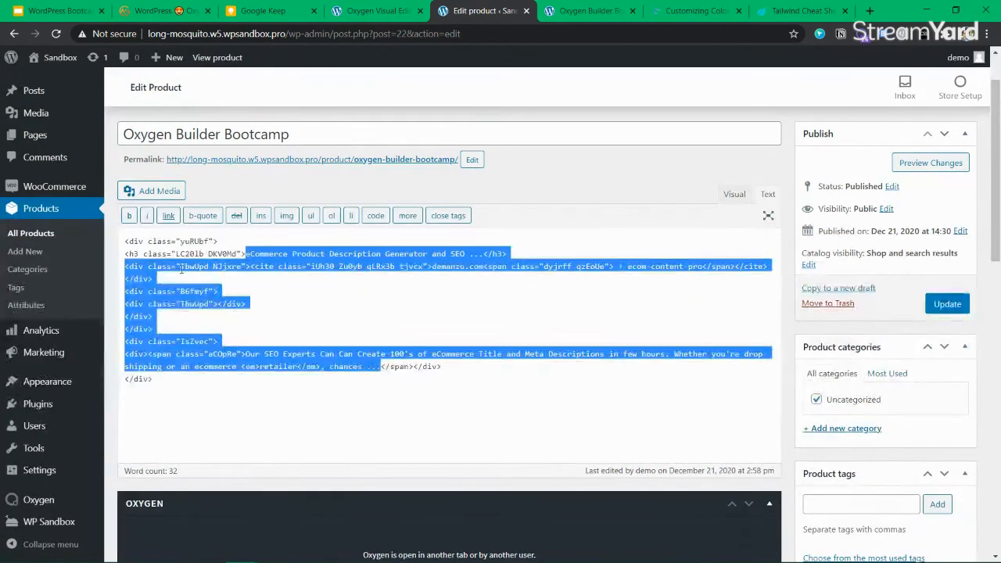
click(198, 244)
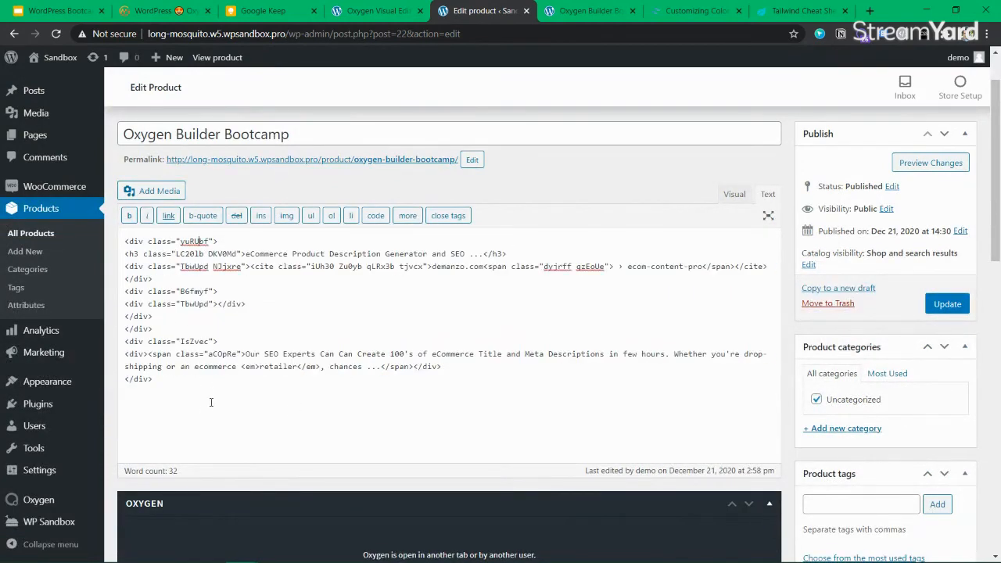
double_click(194, 242)
click(279, 245)
triple_click(352, 273)
click(243, 367)
key(ctrl+a)
key(BackSpace)
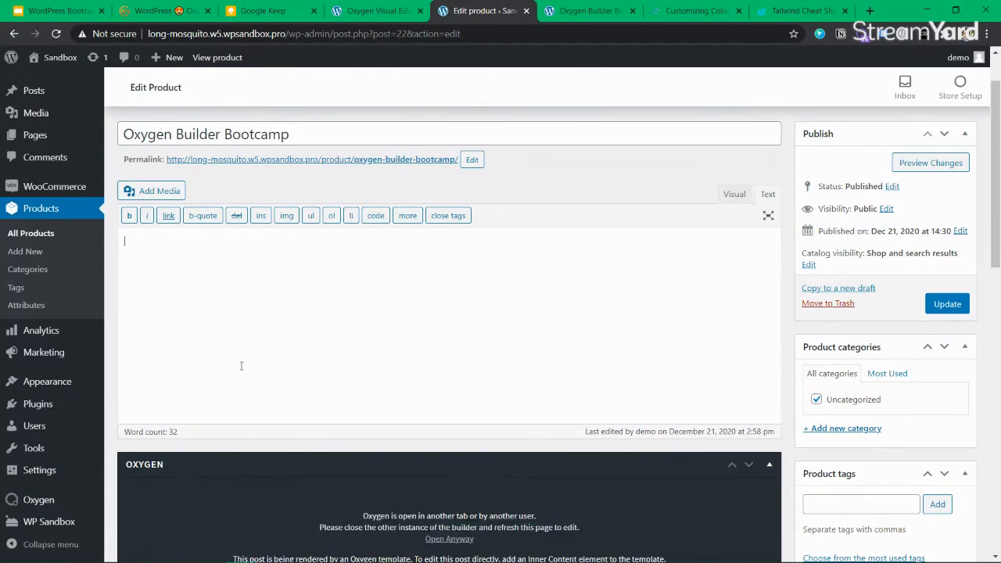
Type and delete test text, leaving the description empty in Visual mode
click(736, 194)
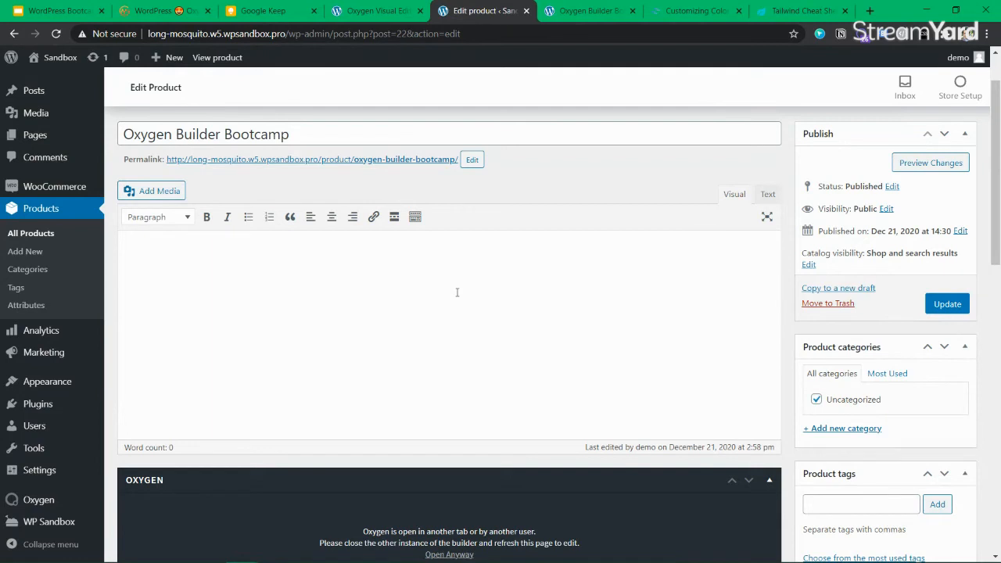
click(769, 194)
text(Thohoihkjahsdfkjhadsf)
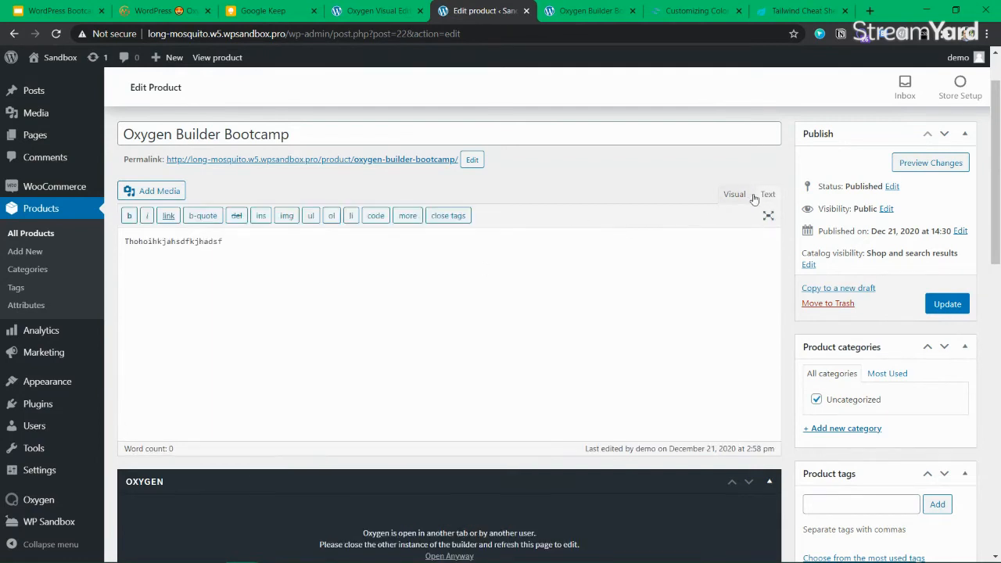
key(ctrl+a)
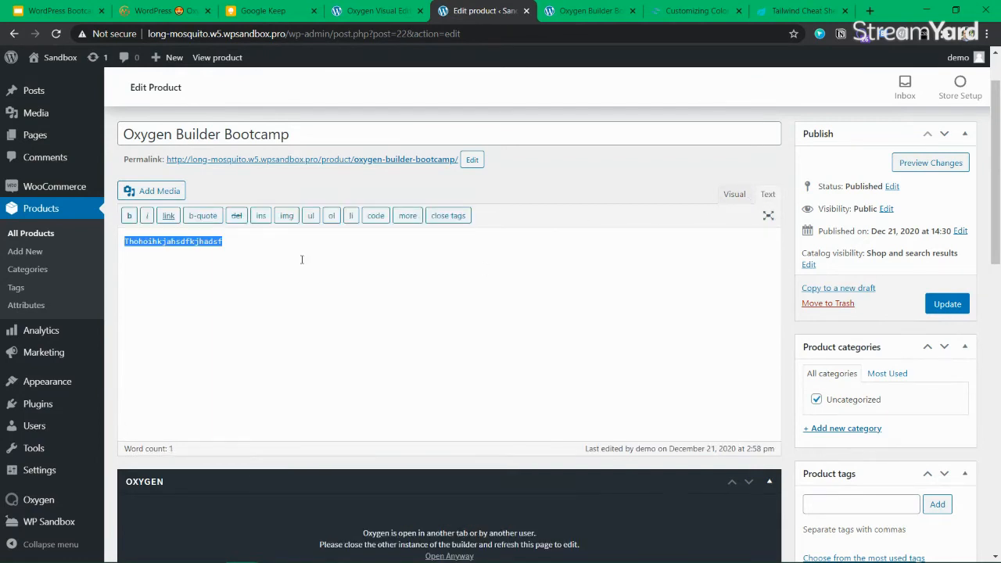
key(BackSpace)
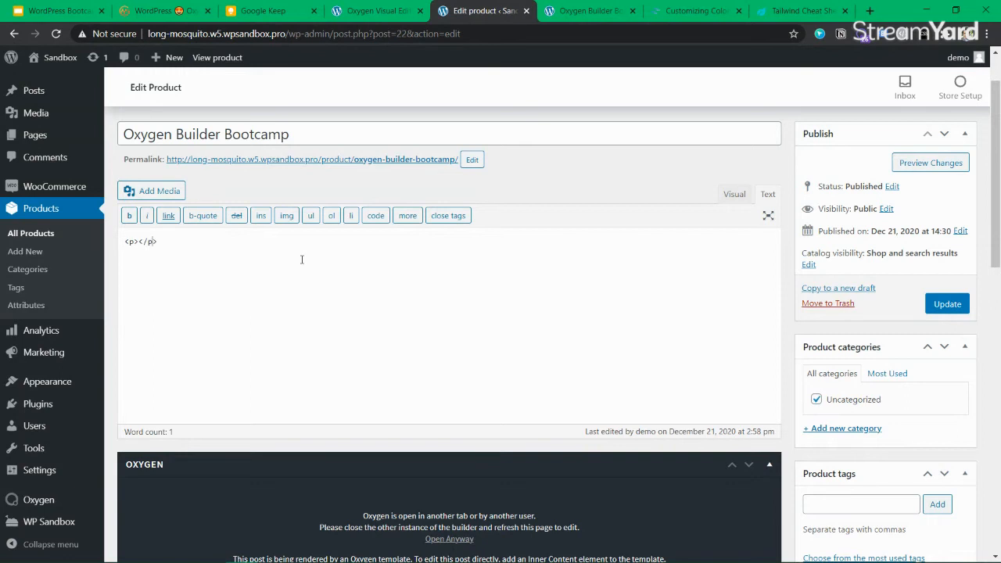
click(736, 196)
click(769, 195)
click(185, 248)
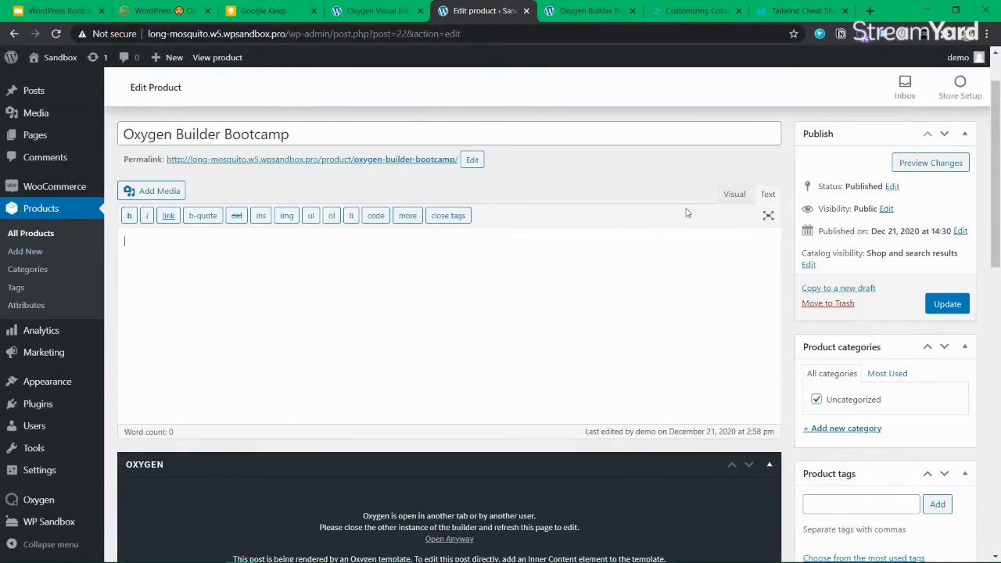
click(734, 195)
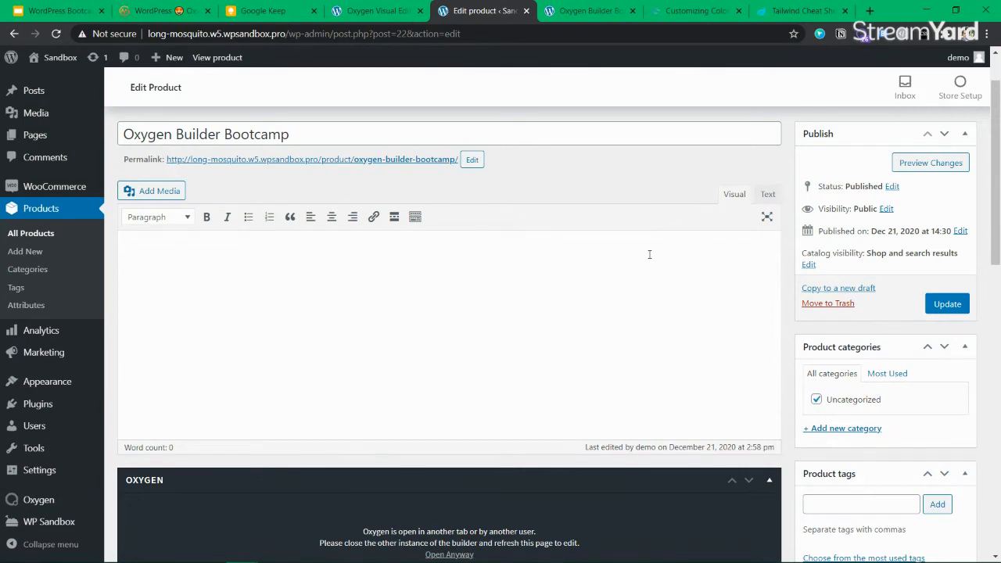
Update the product and highlight the description text on the reloaded live page
click(947, 304)
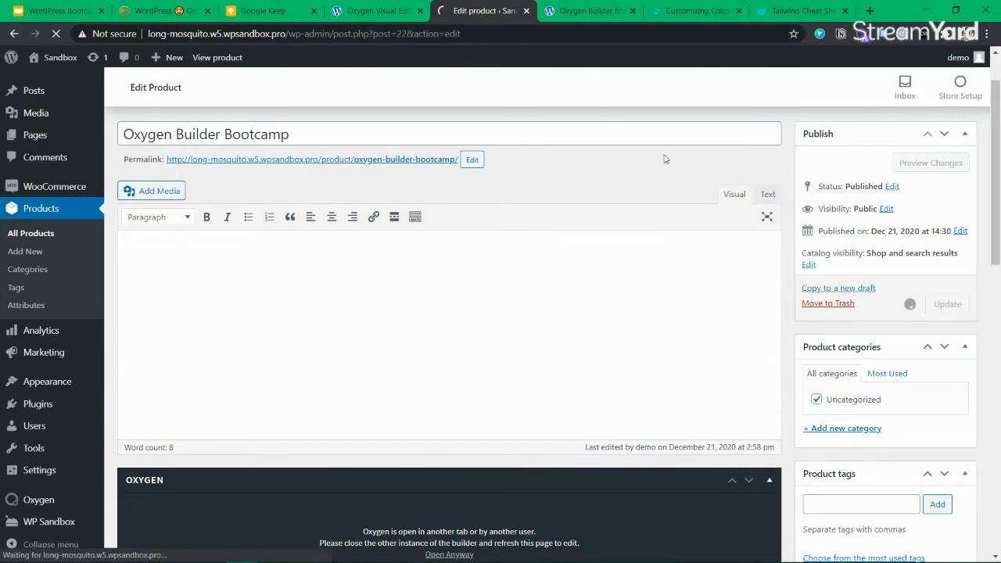
click(582, 11)
click(55, 34)
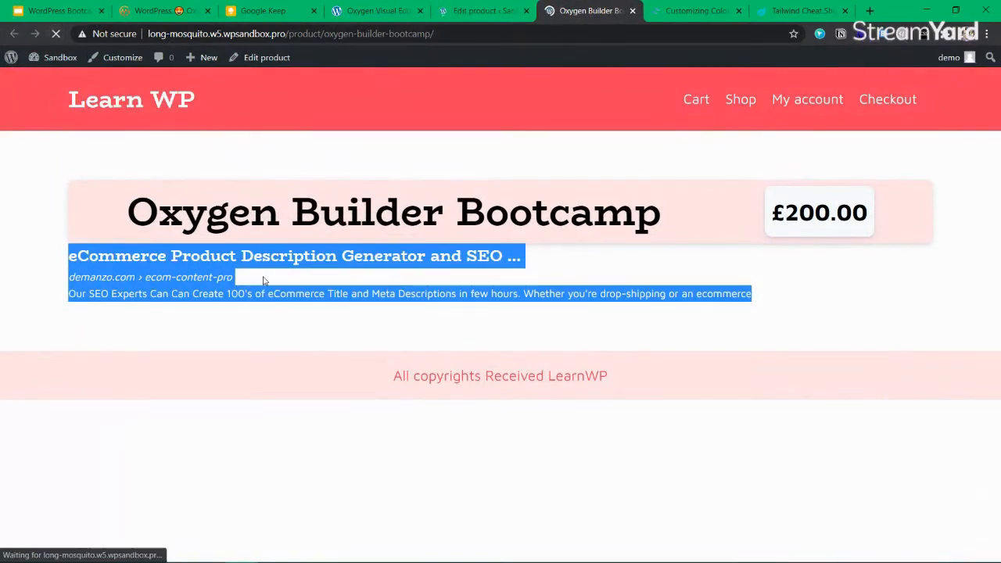
triple_click(99, 249)
click(247, 257)
drag(248, 258, 33, 255)
Highlight the invisible line in the product's main description
click(479, 11)
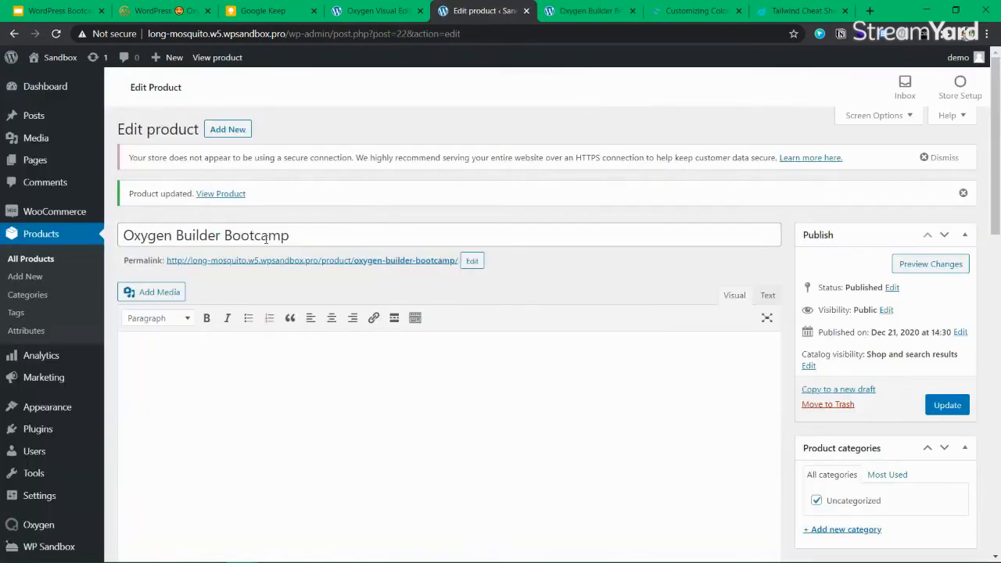
triple_click(197, 353)
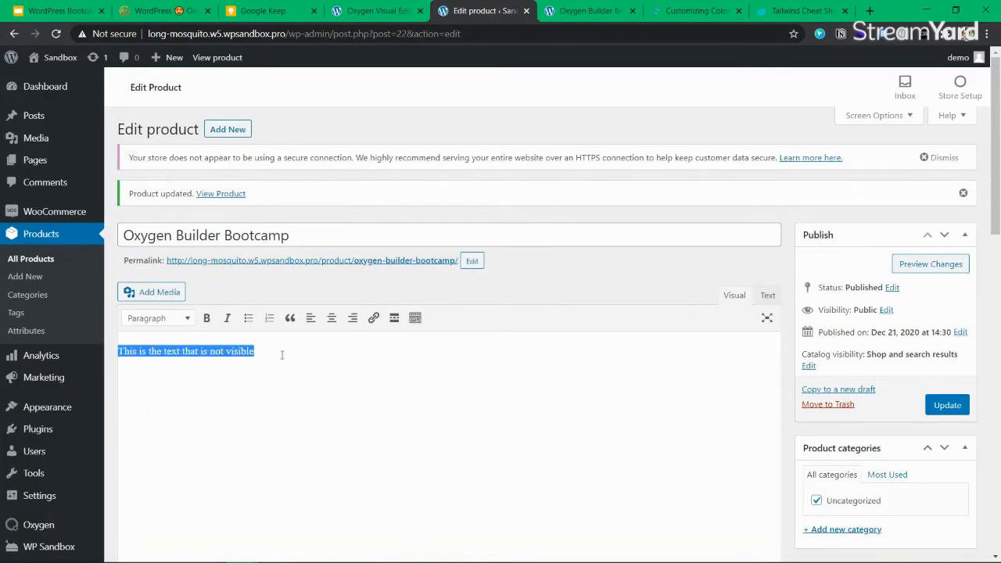
scroll(287, 353, down, 1)
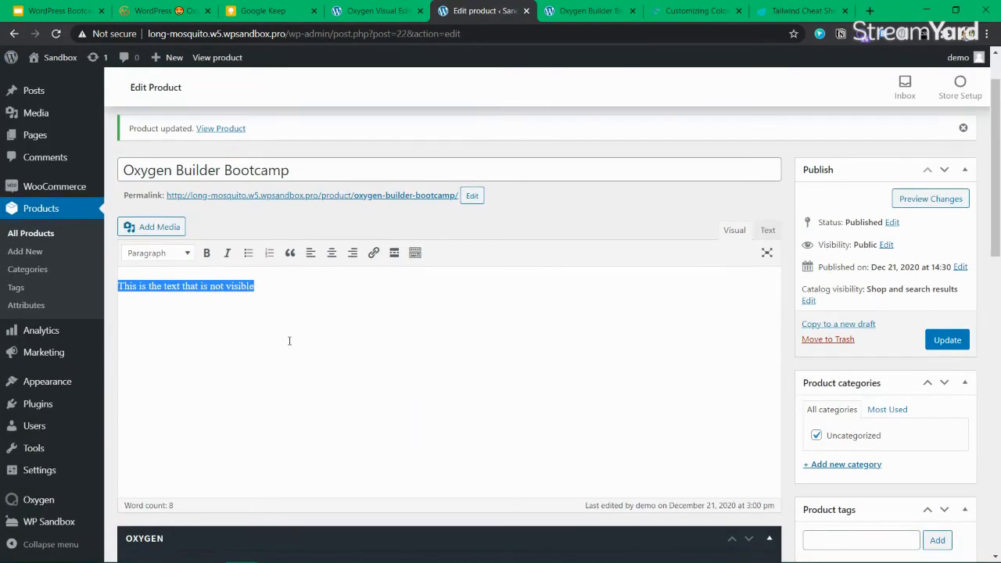
scroll(386, 319, down, 10)
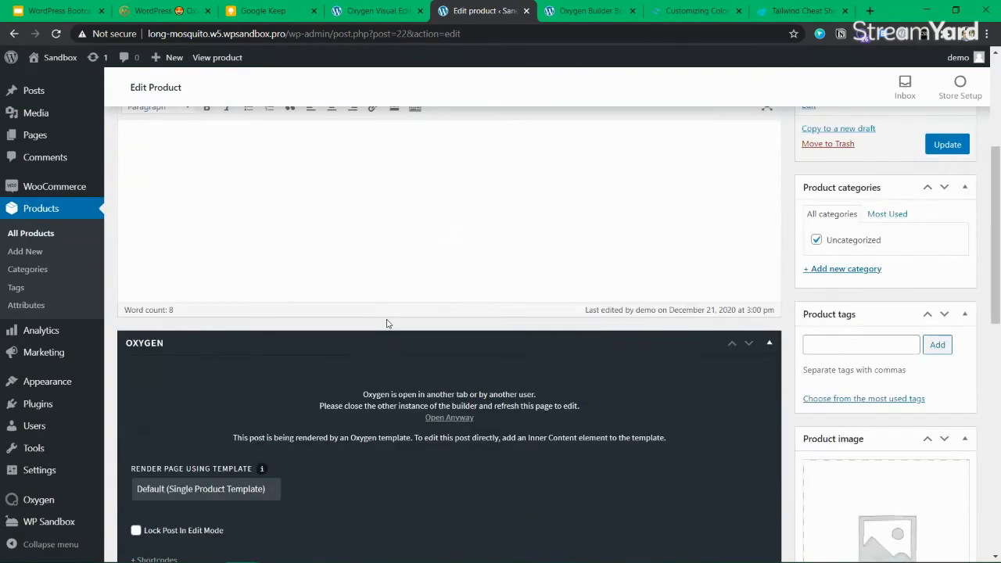
scroll(336, 328, down, 1)
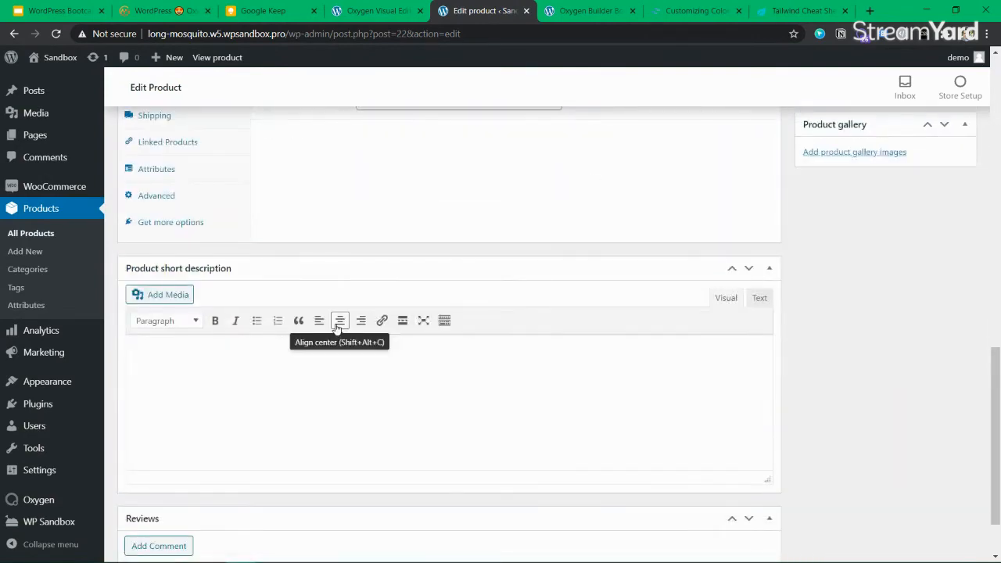
Paste into the short description, then delete all its markup in the Text view
click(291, 383)
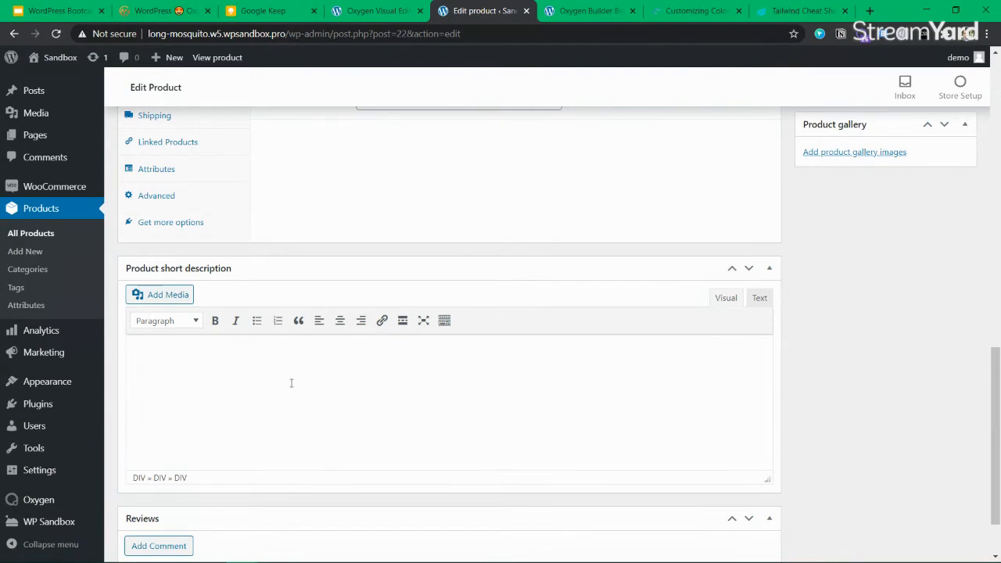
key(ctrl+v)
click(758, 298)
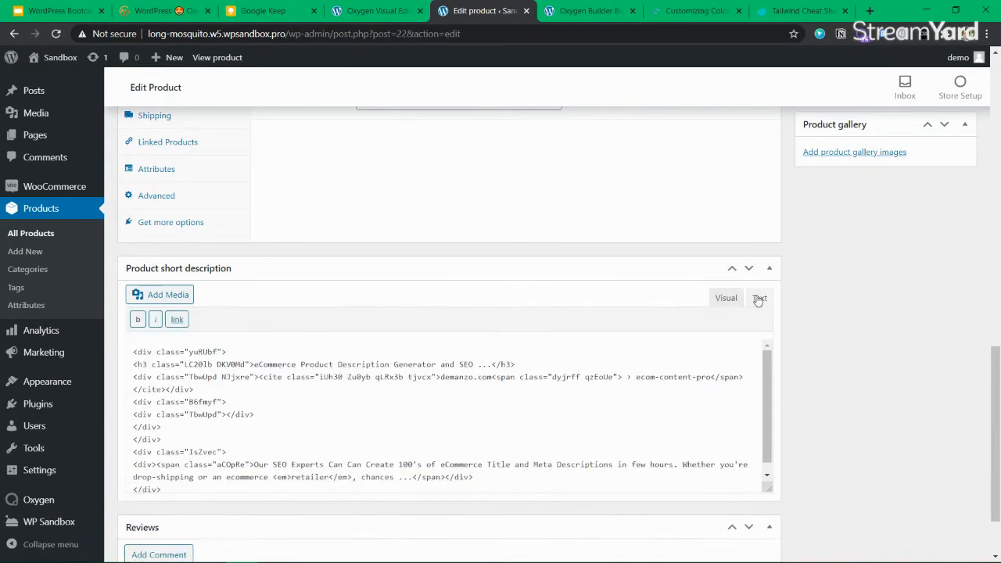
double_click(192, 353)
scroll(422, 381, down, 1)
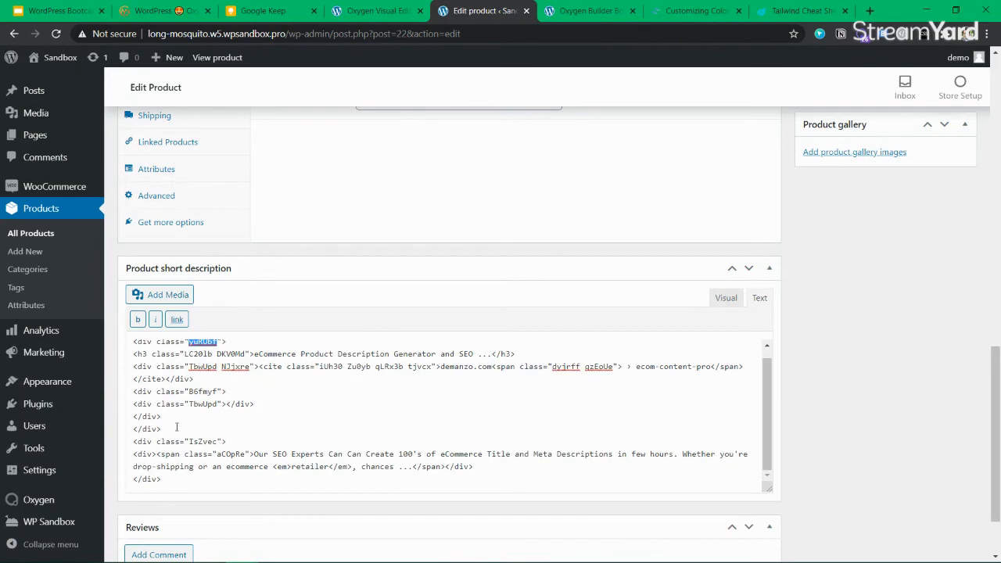
scroll(244, 393, up, 1)
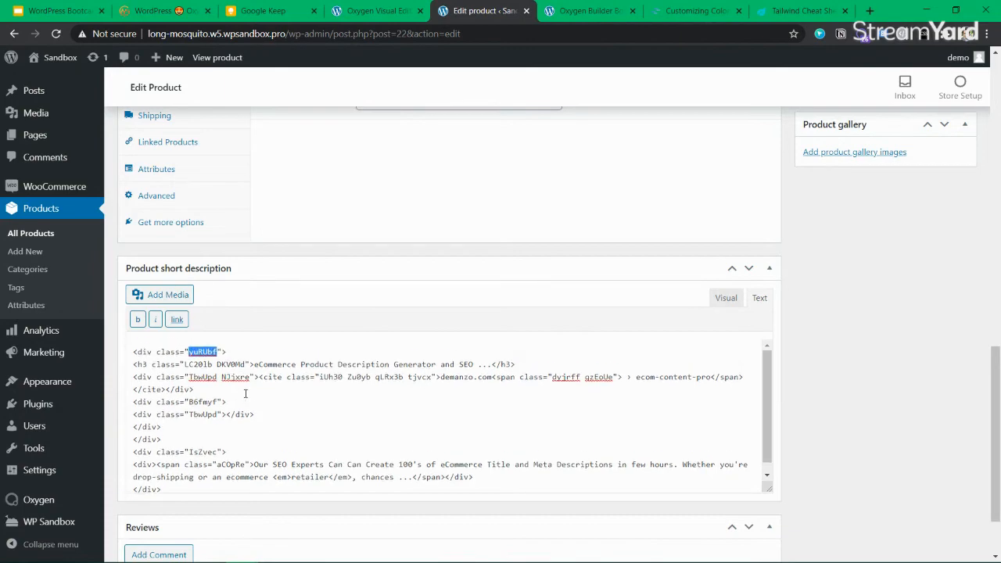
click(301, 414)
key(ctrl+a)
key(Delete)
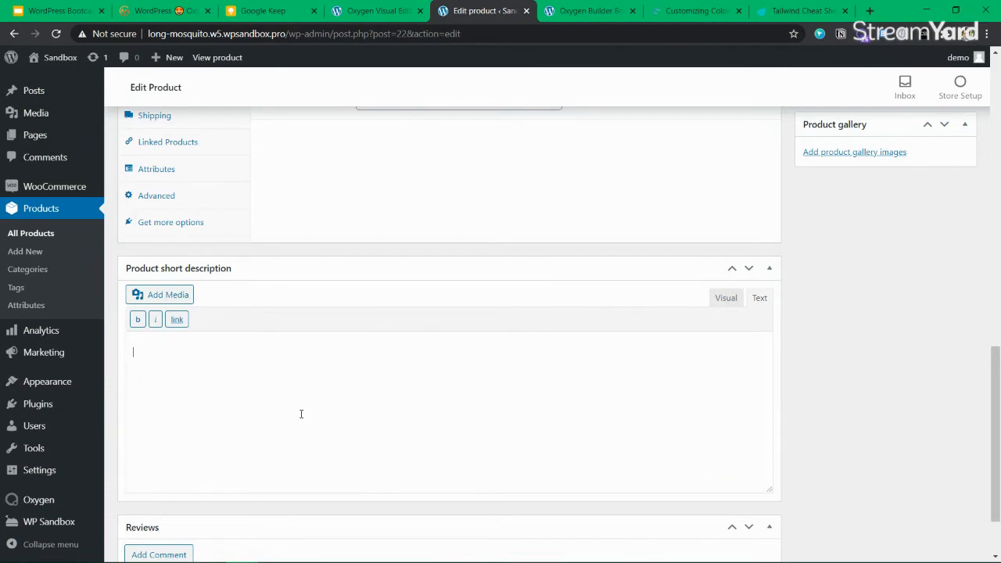
Select and delete the hidden line in the main description
scroll(306, 418, up, 4)
scroll(305, 418, up, 5)
click(284, 316)
key(ctrl+a)
key(Delete)
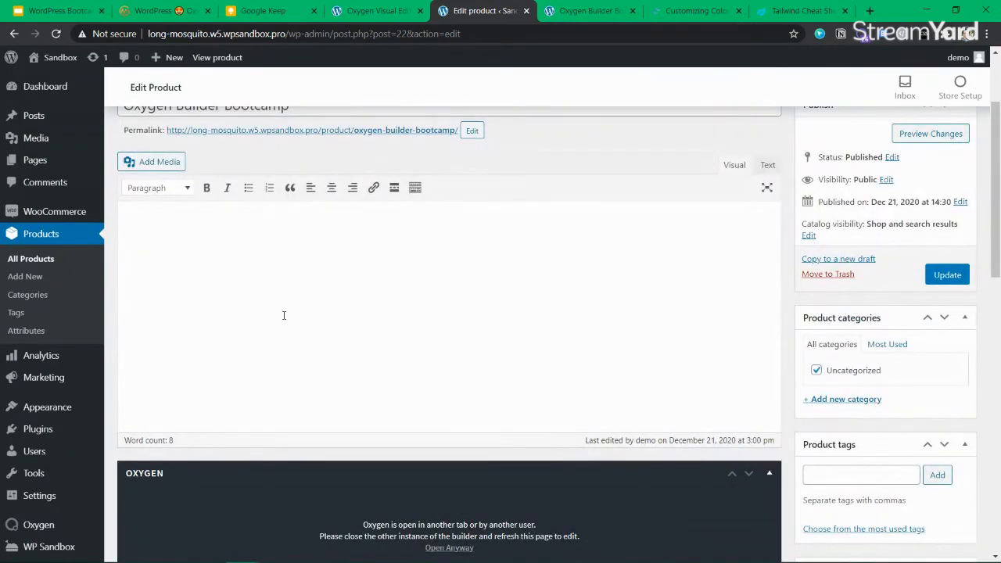
click(869, 11)
Search 'lorem ipsum product description' and open the generator.lorem-ipsum.info site
text(lorem ipus)
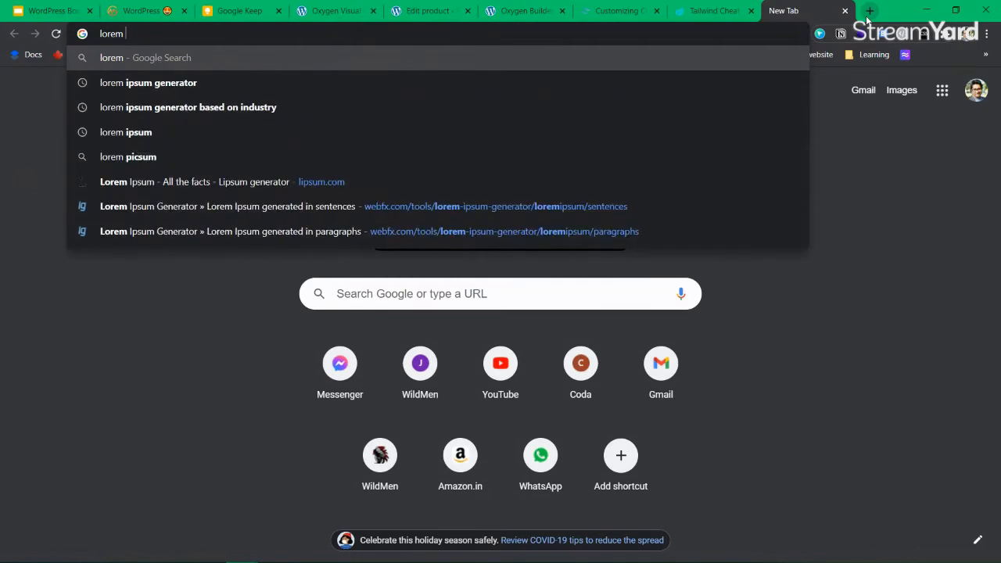
key(BackSpace)
key(BackSpace)
text(sum product description)
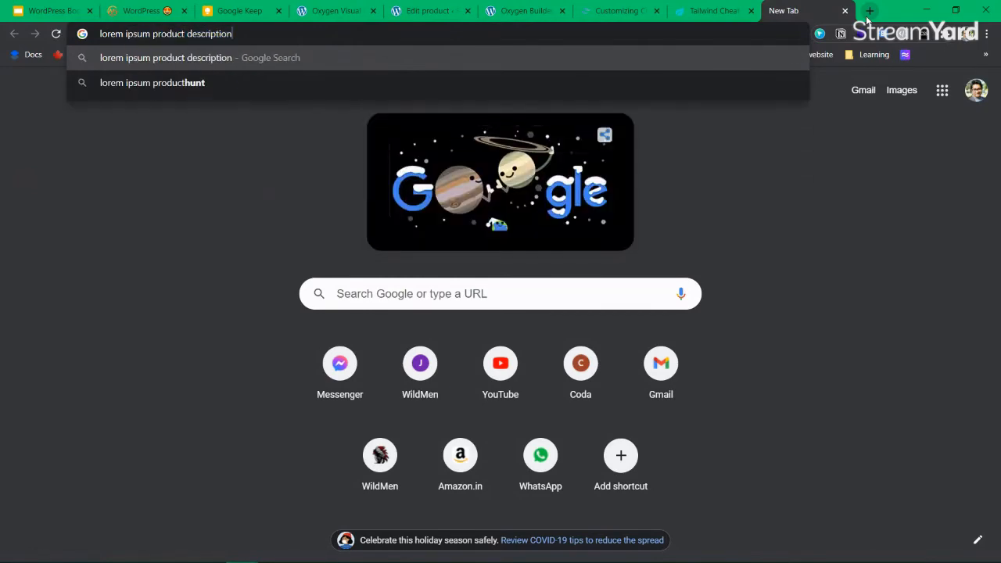
key(Return)
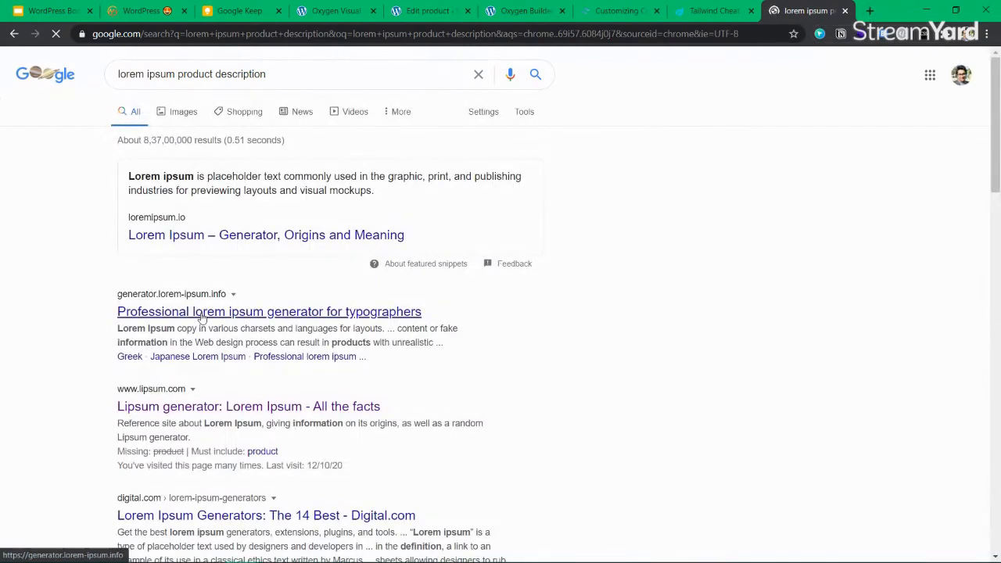
click(201, 313)
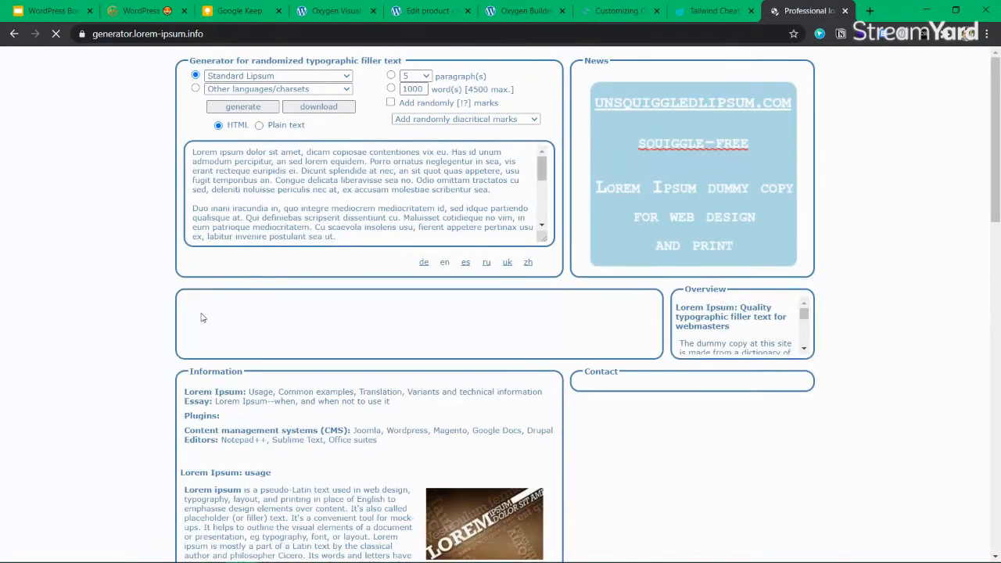
Copy the paragraph explaining lorem ipsum usage and return to the Edit Product tab
scroll(227, 235, down, 3)
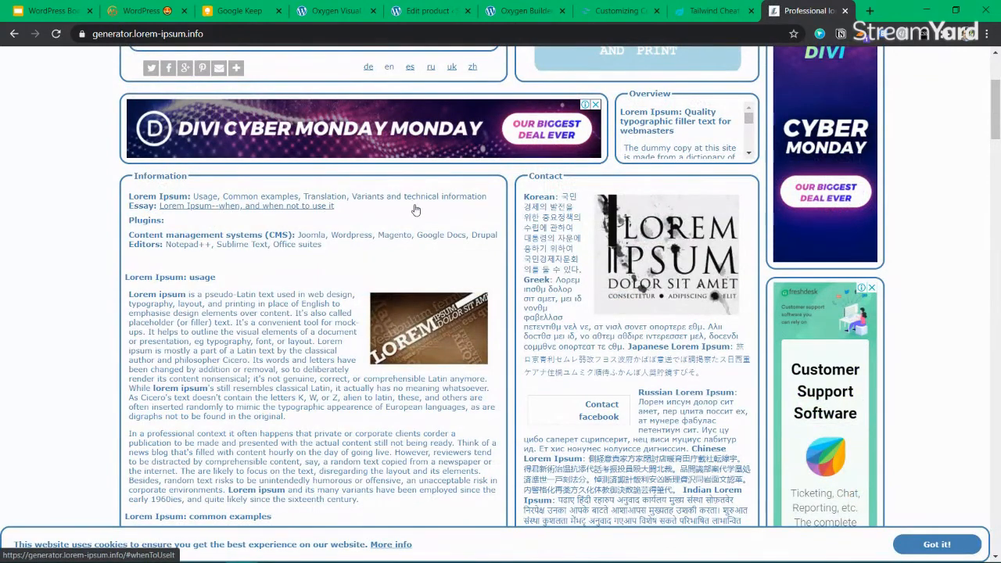
scroll(199, 342, down, 2)
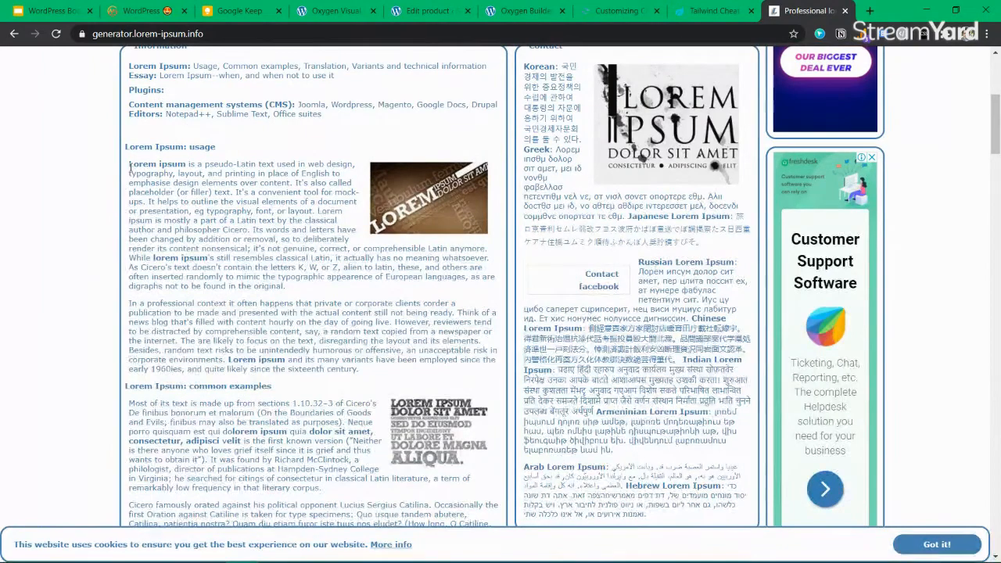
drag(144, 166, 298, 287)
key(ctrl+c)
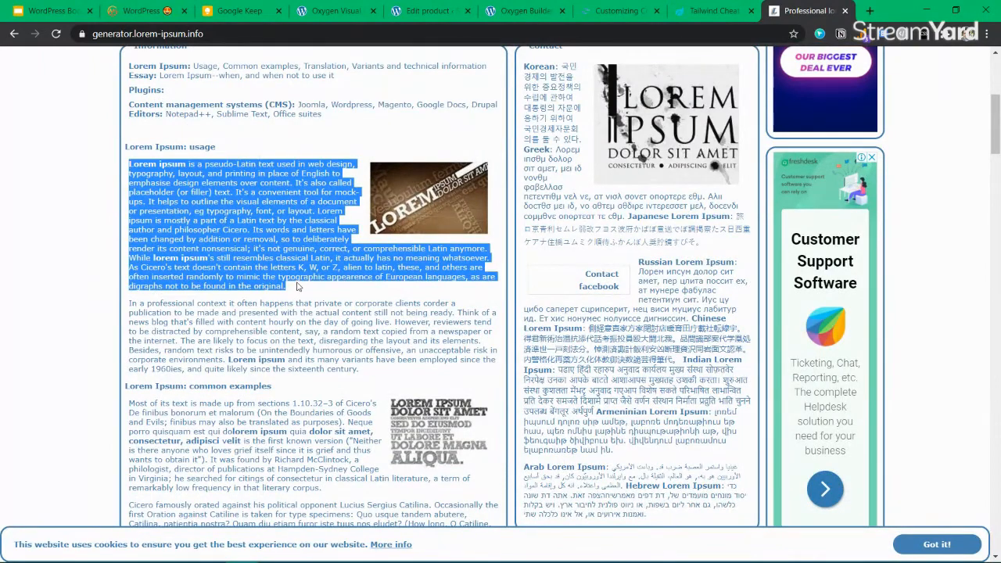
click(321, 9)
click(432, 11)
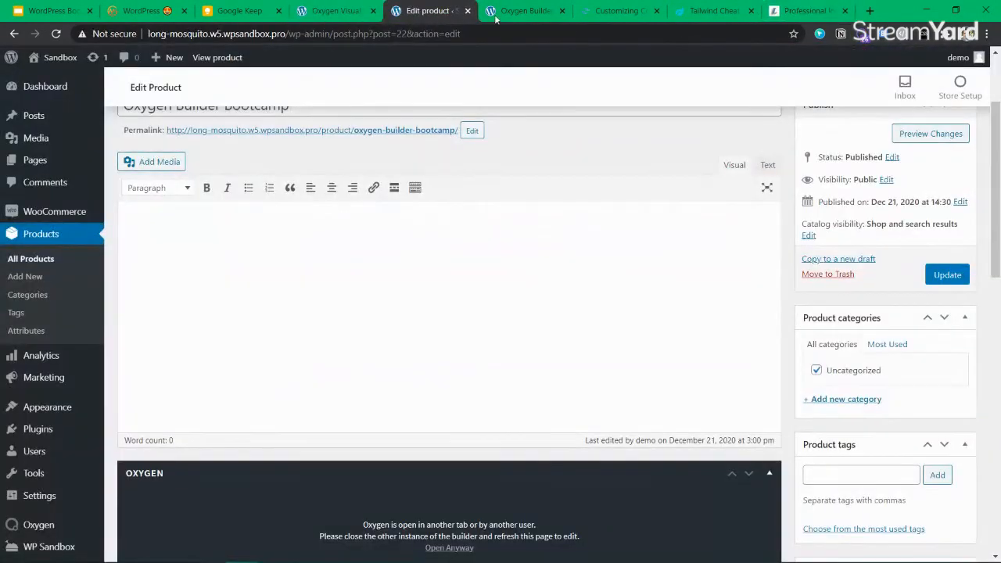
Paste the copied lorem ipsum paragraph into the empty main product description
click(402, 256)
key(ctrl+v)
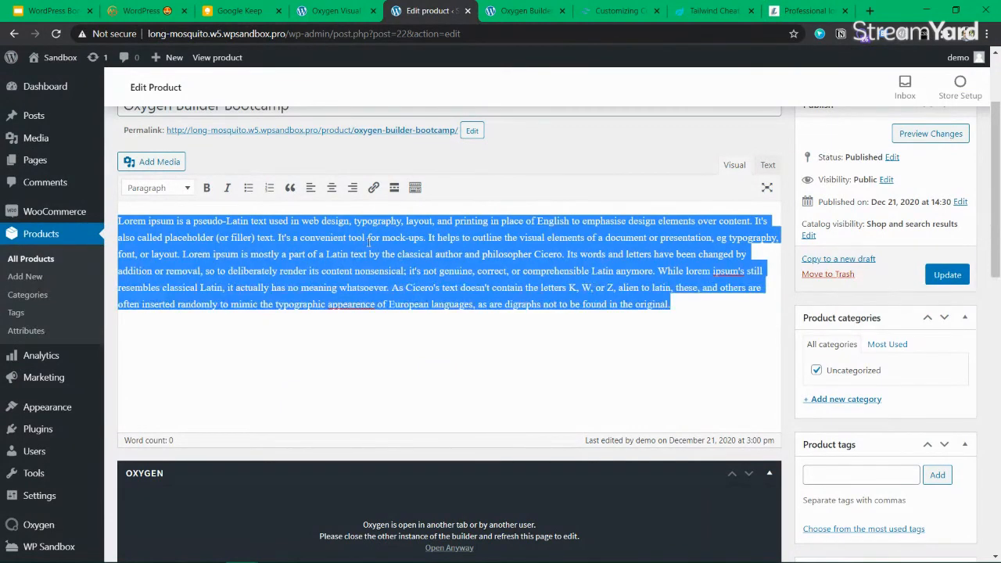
right_click(369, 241)
click(279, 237)
Check the pasted description in the Text and Visual views, then return to Oxygen
click(765, 162)
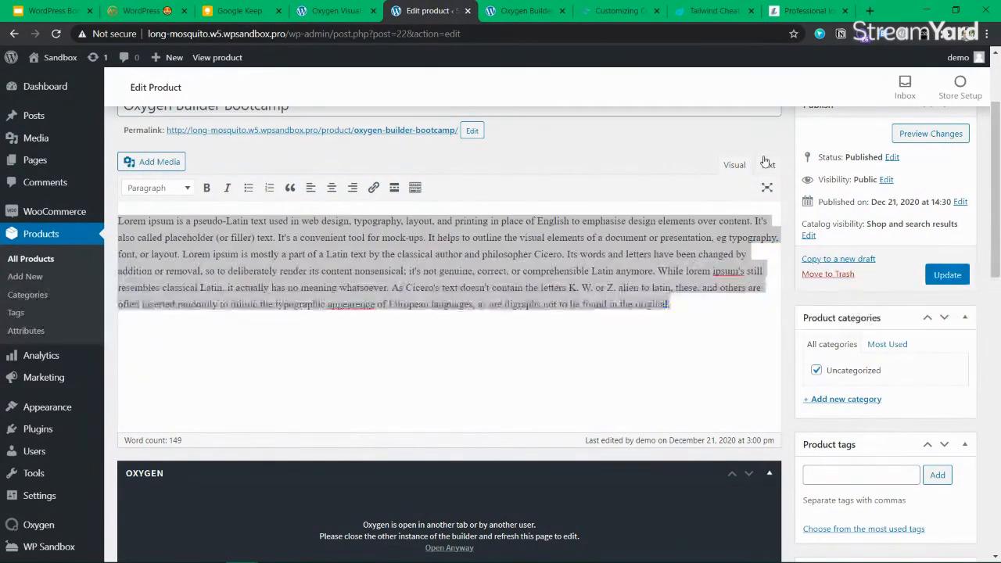
click(735, 165)
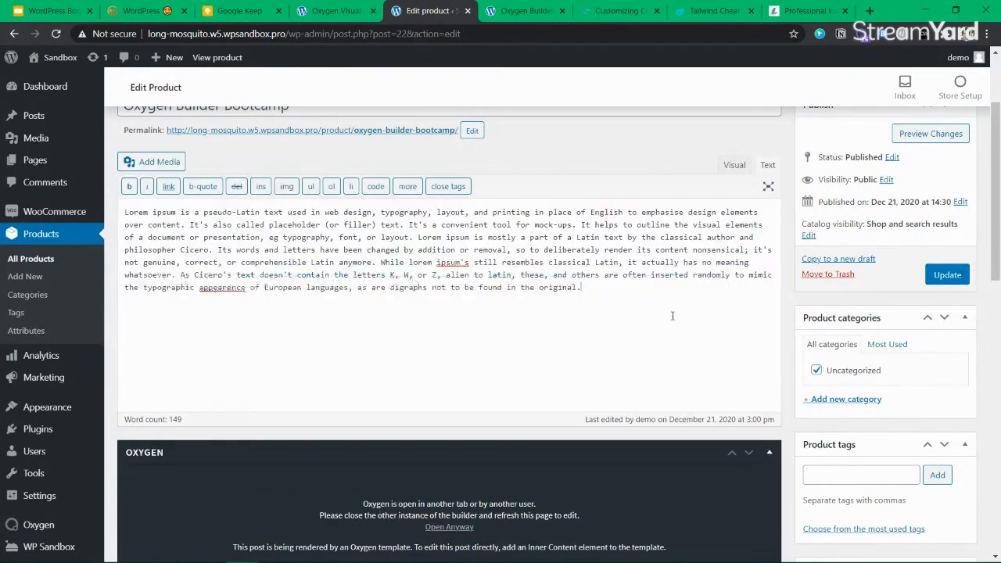
click(765, 165)
click(633, 275)
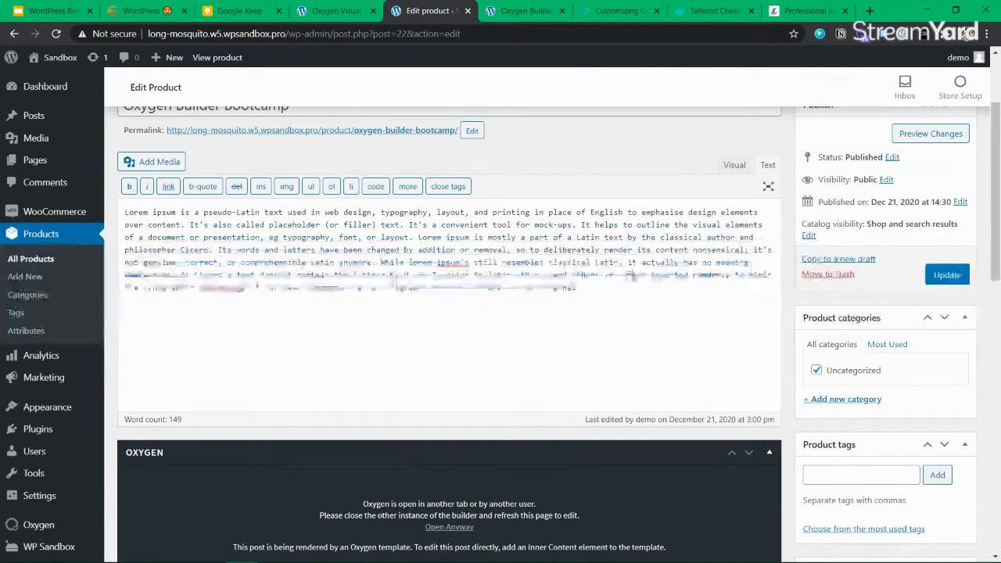
click(337, 10)
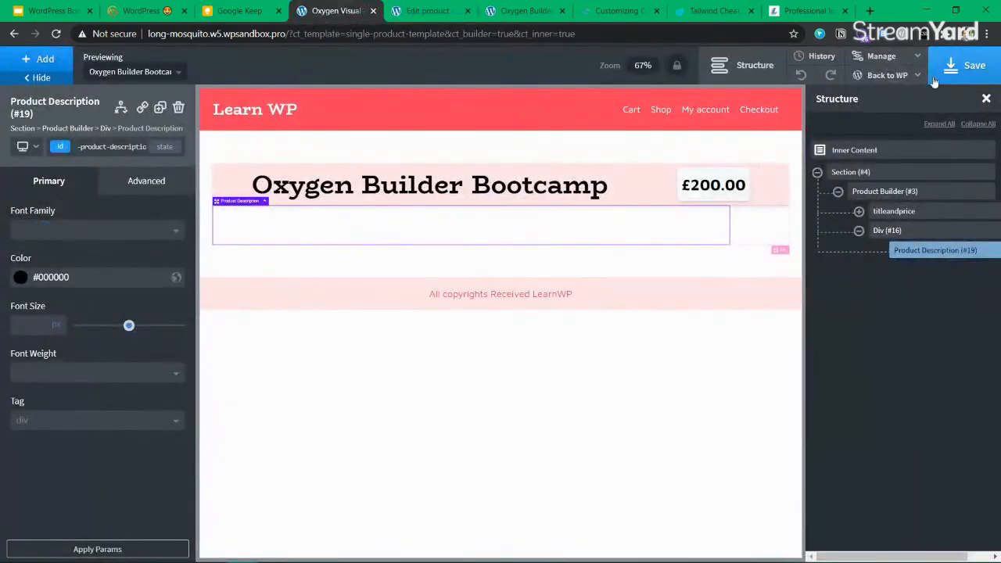
Browse the Oxygen global colour sets (jaswanth, Global Colors) and global font settings
mouse_move(881, 56)
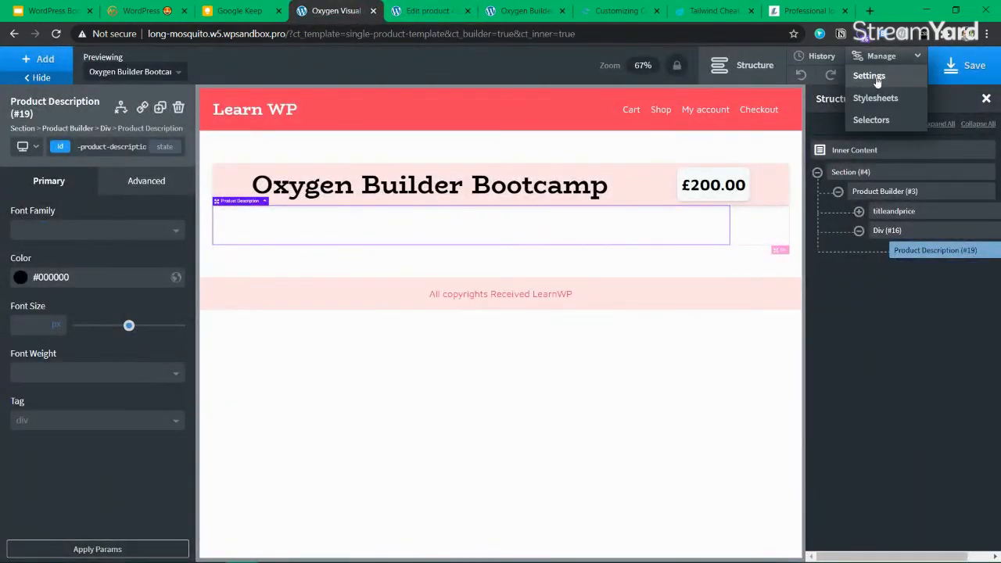
click(869, 76)
click(848, 208)
click(878, 177)
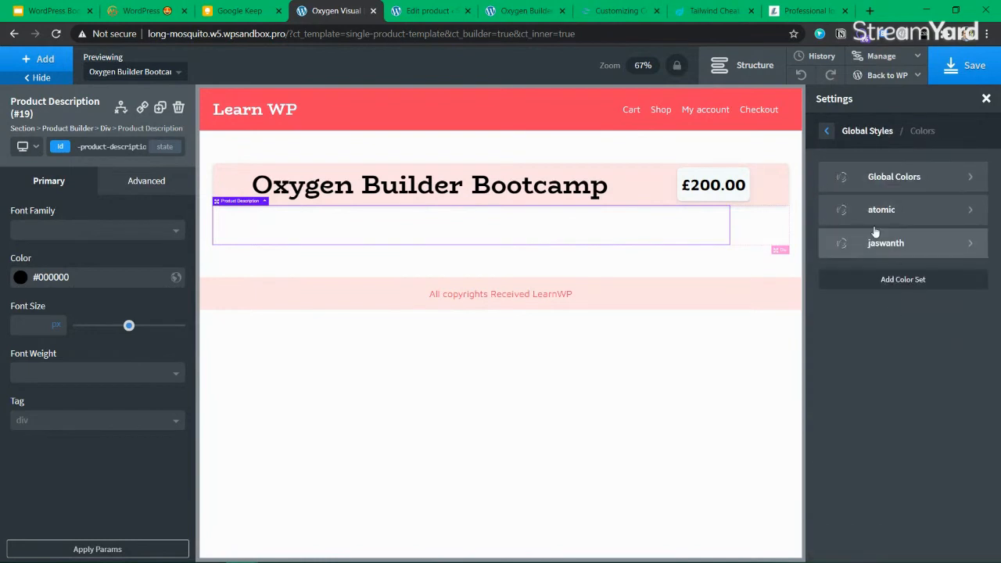
click(894, 242)
click(828, 133)
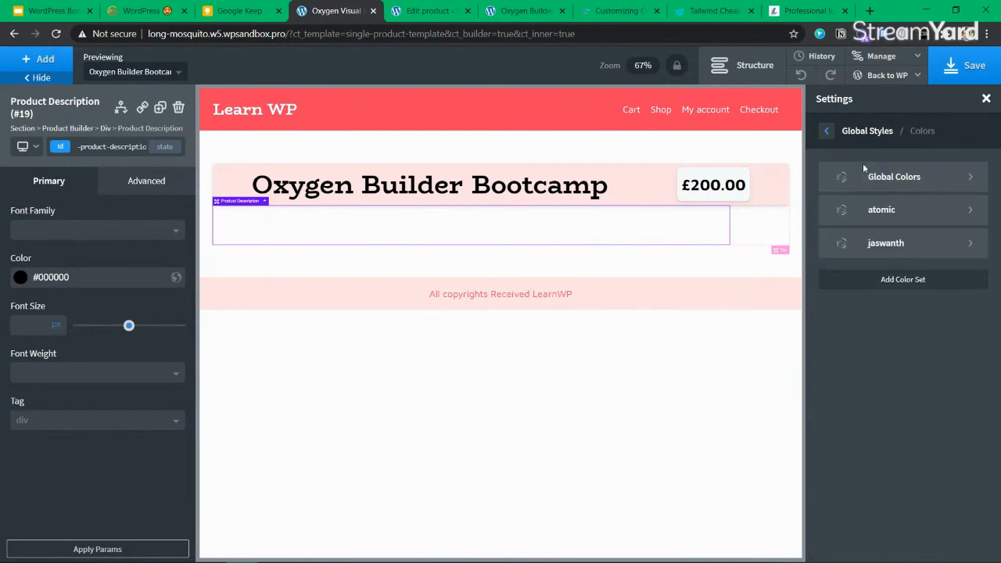
click(865, 171)
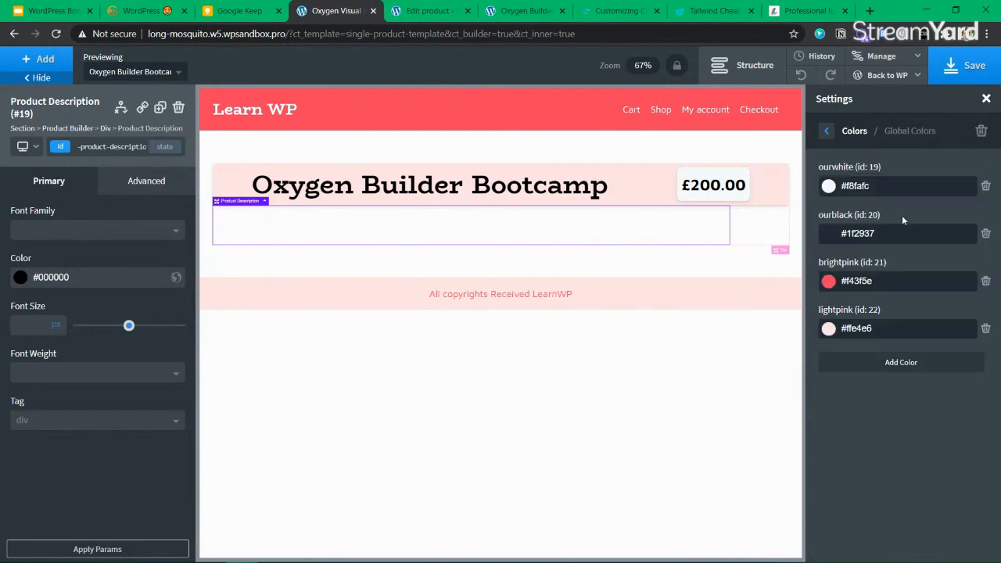
click(827, 133)
click(827, 132)
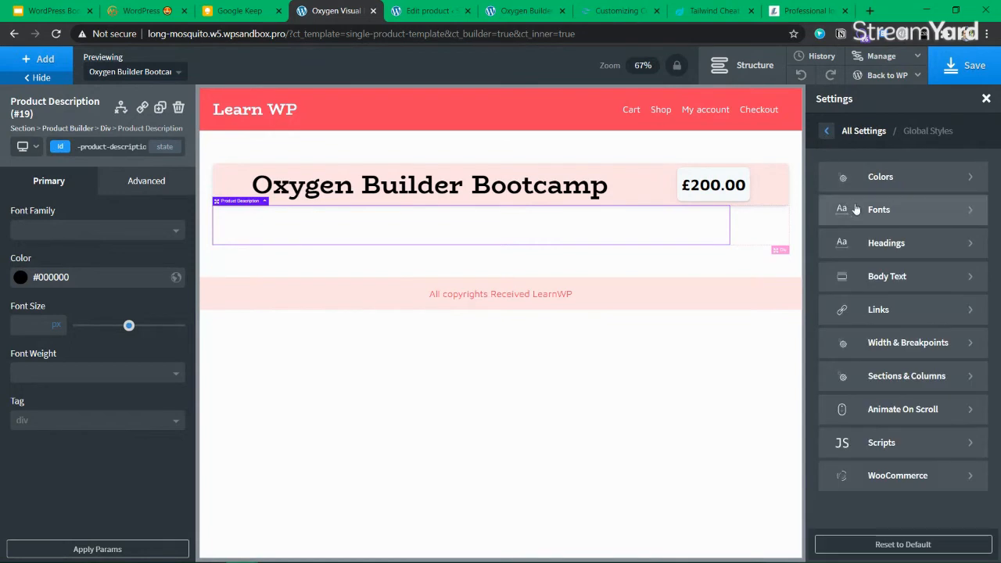
click(917, 221)
click(826, 133)
Set the global Body Text colour to the ourblack swatch and save the template
click(845, 290)
click(828, 330)
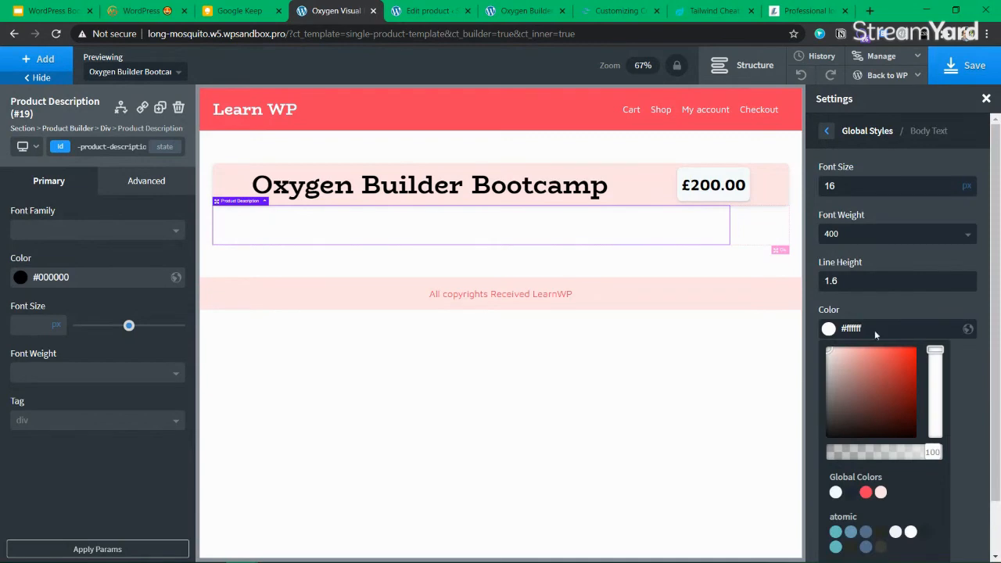
scroll(859, 442, down, 1)
click(851, 433)
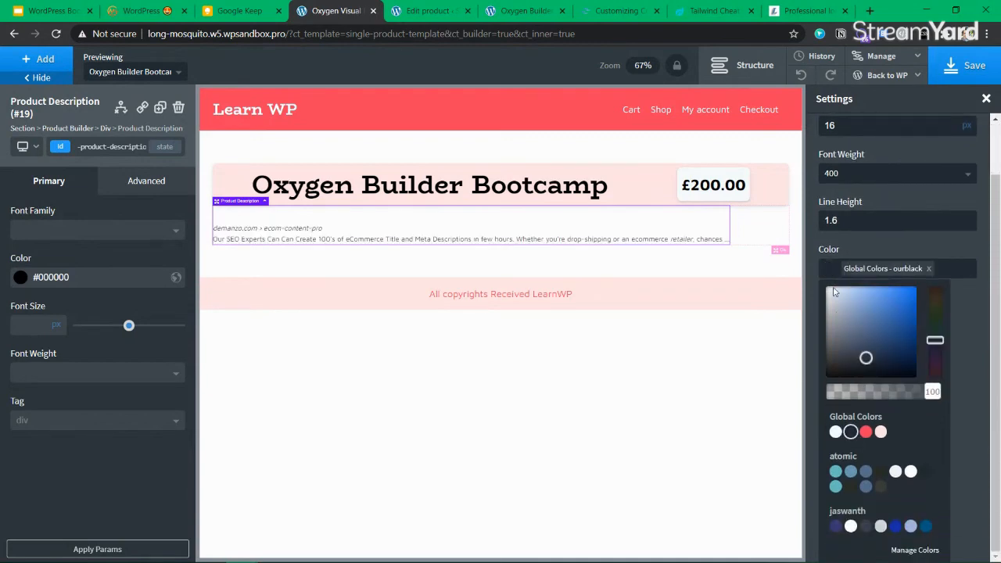
click(977, 71)
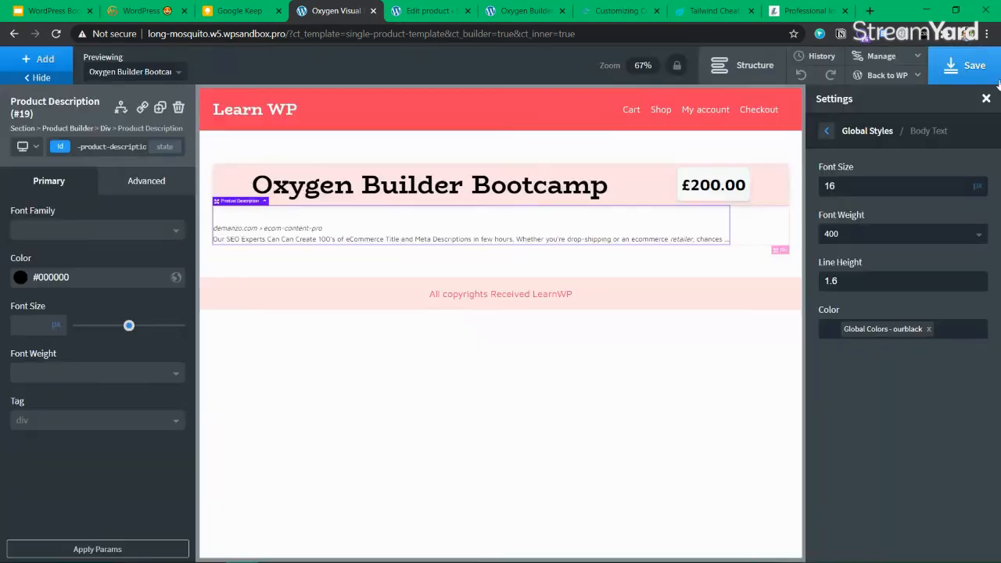
click(987, 78)
Update the Oxygen Builder Bootcamp product from its Edit Product page
click(423, 11)
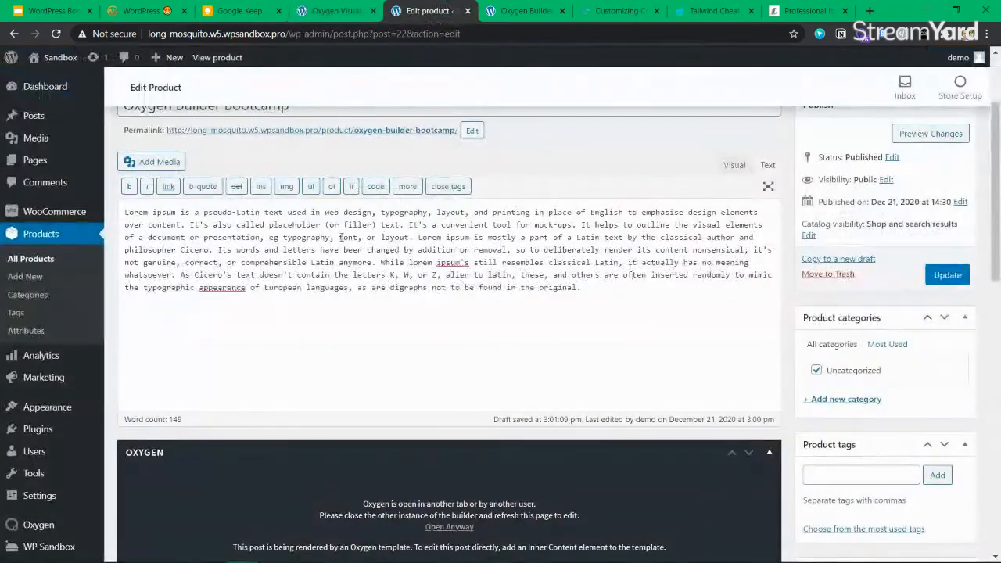
click(952, 275)
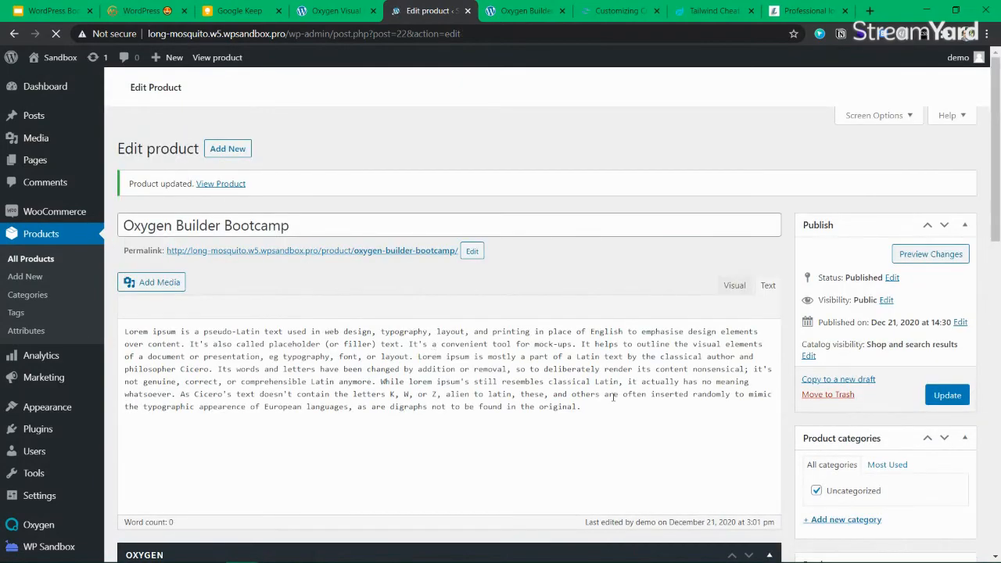
scroll(611, 397, down, 8)
scroll(567, 383, up, 4)
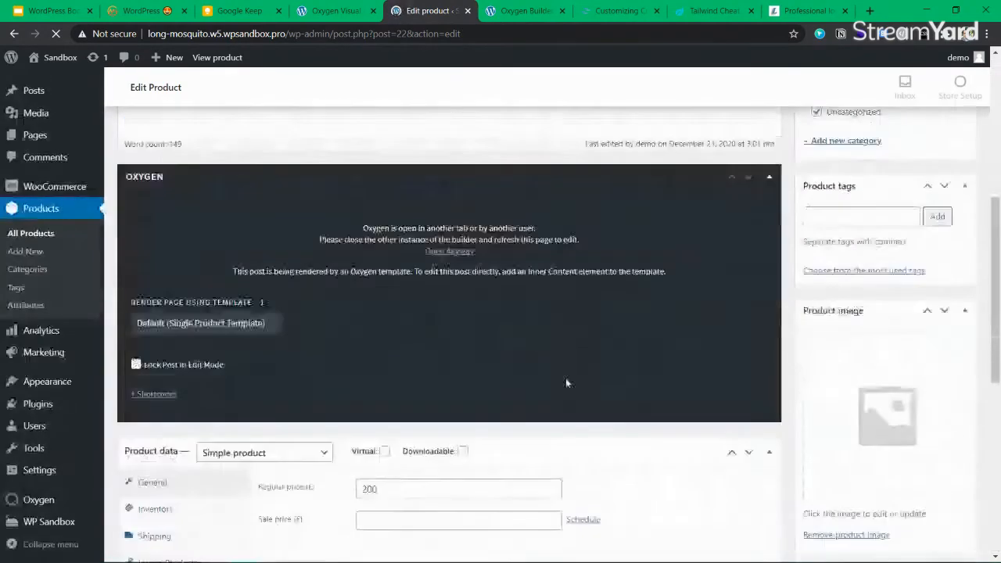
scroll(323, 373, down, 6)
Paste the lorem ipsum paragraph into Product short description and update the product
click(262, 325)
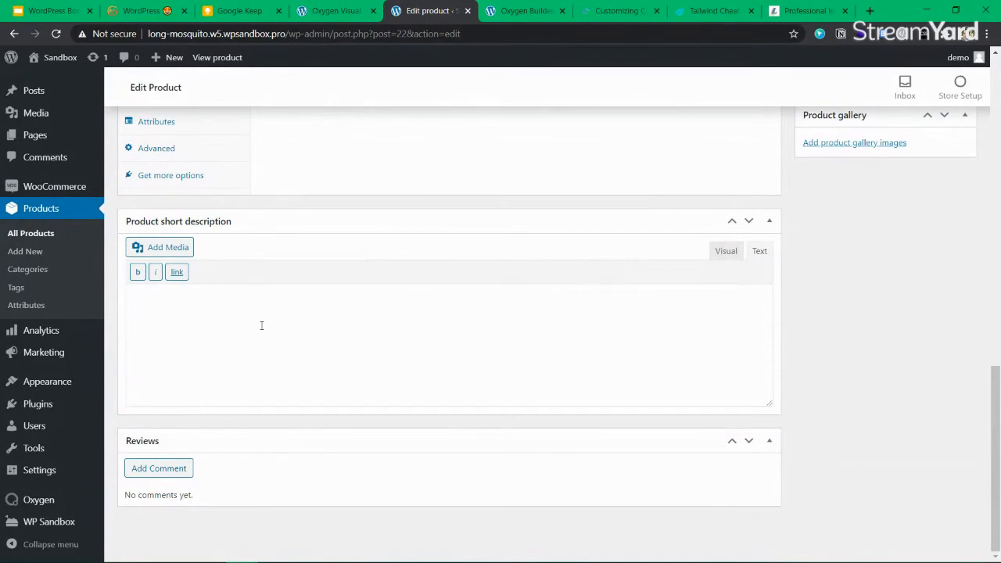
key(ctrl+v)
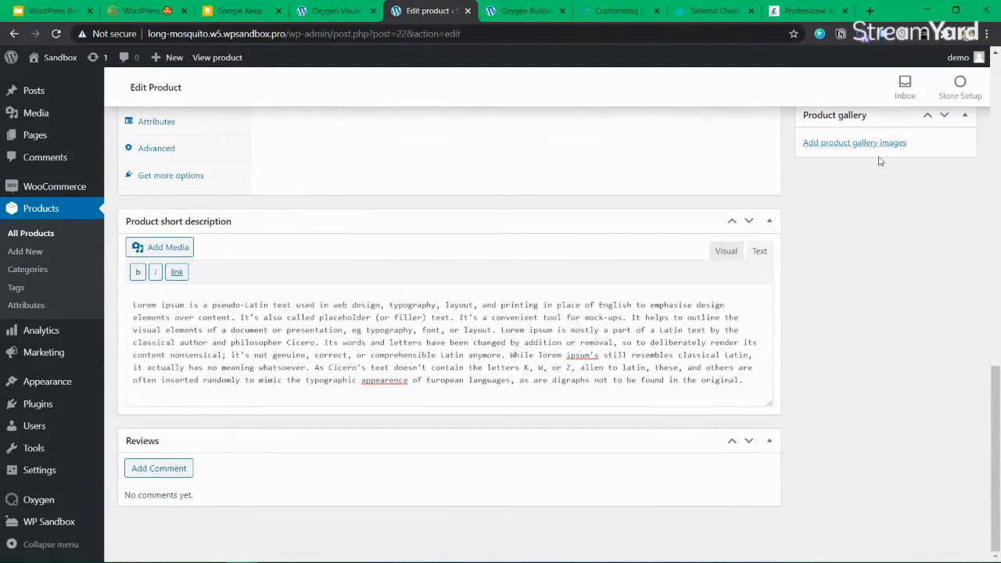
scroll(880, 160, up, 10)
click(948, 334)
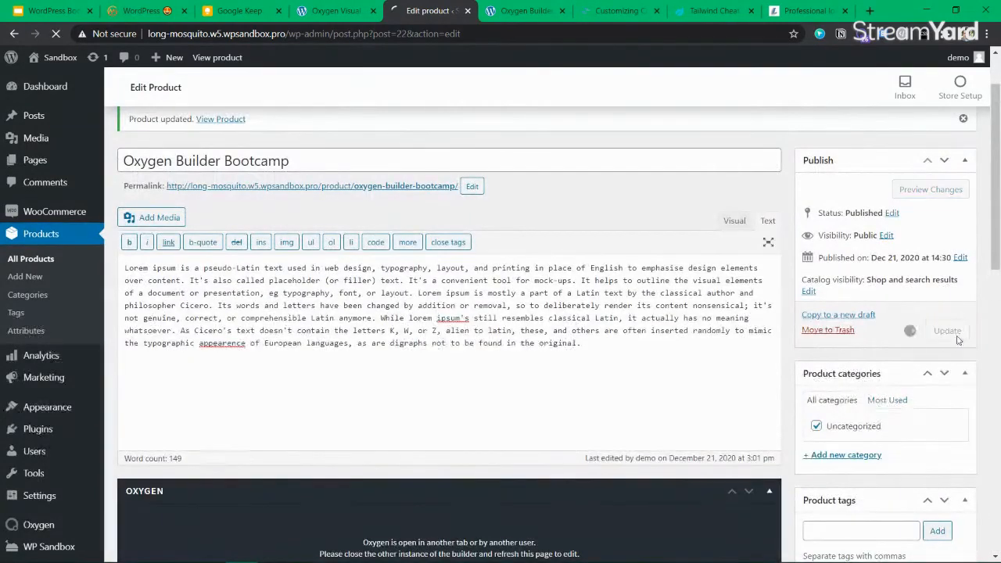
click(332, 11)
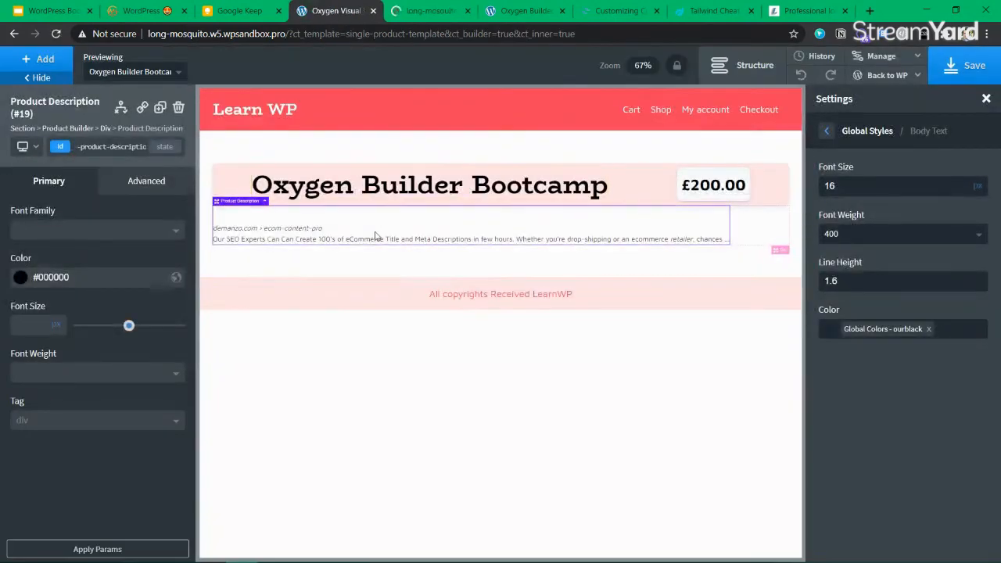
Save the template and select Div (#16) in the Structure panel
click(964, 66)
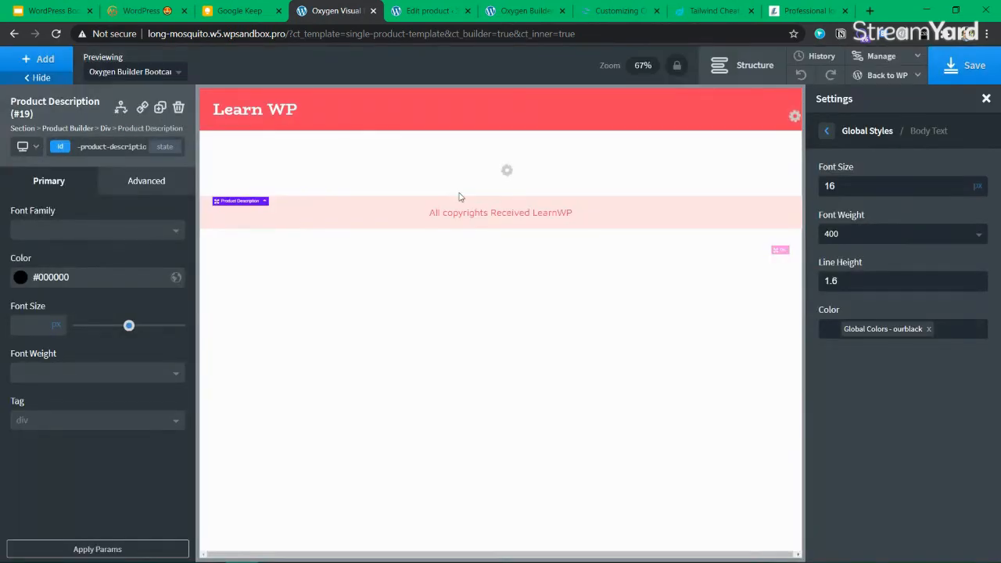
click(743, 65)
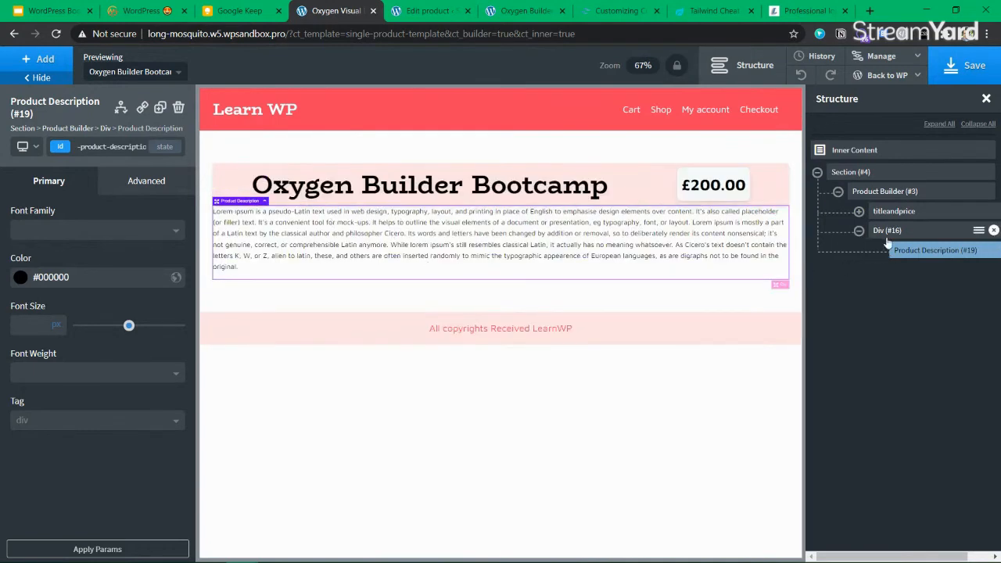
click(892, 230)
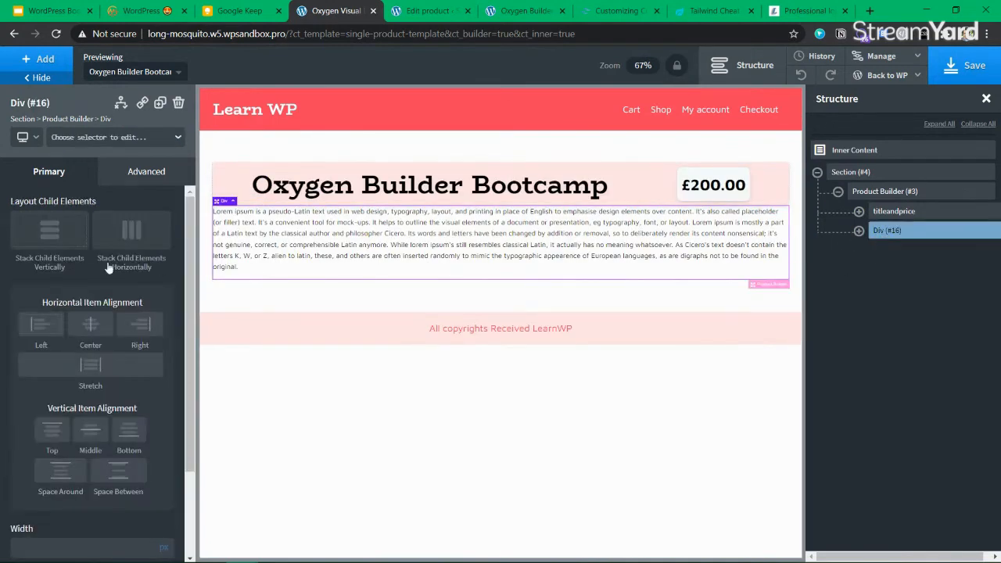
Set Div (#16)'s top margin to 20px under Advanced > Size & Spacing
click(145, 172)
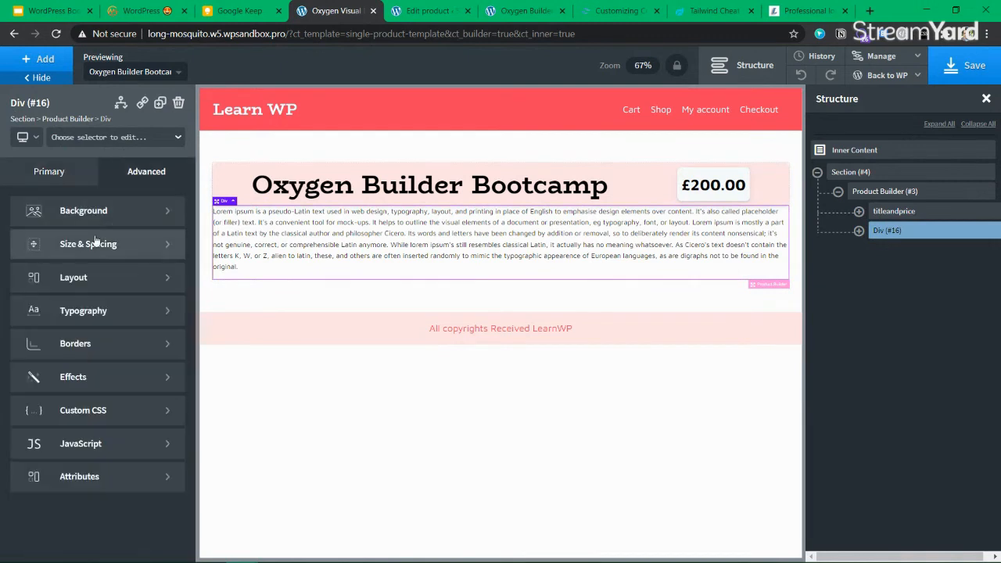
click(93, 241)
click(138, 248)
text(20)
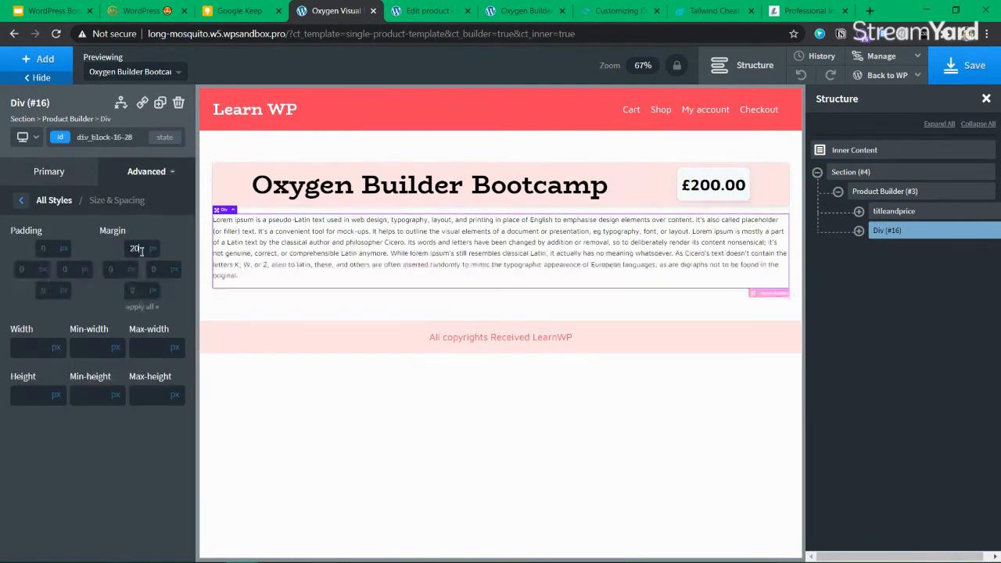
click(450, 311)
click(477, 264)
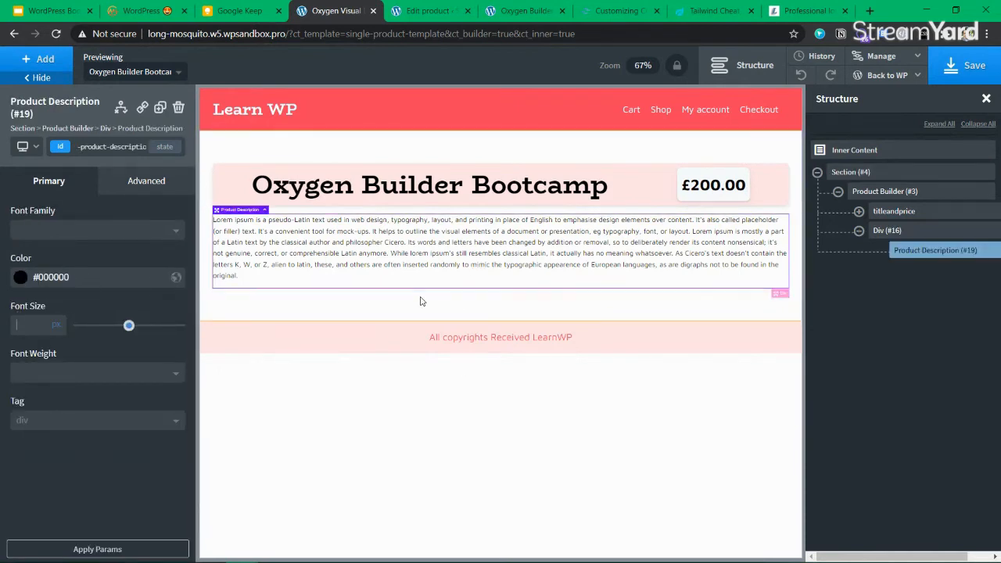
Set Product Description (#19) font size to 20px and save the template
text(16)
click(418, 302)
click(529, 275)
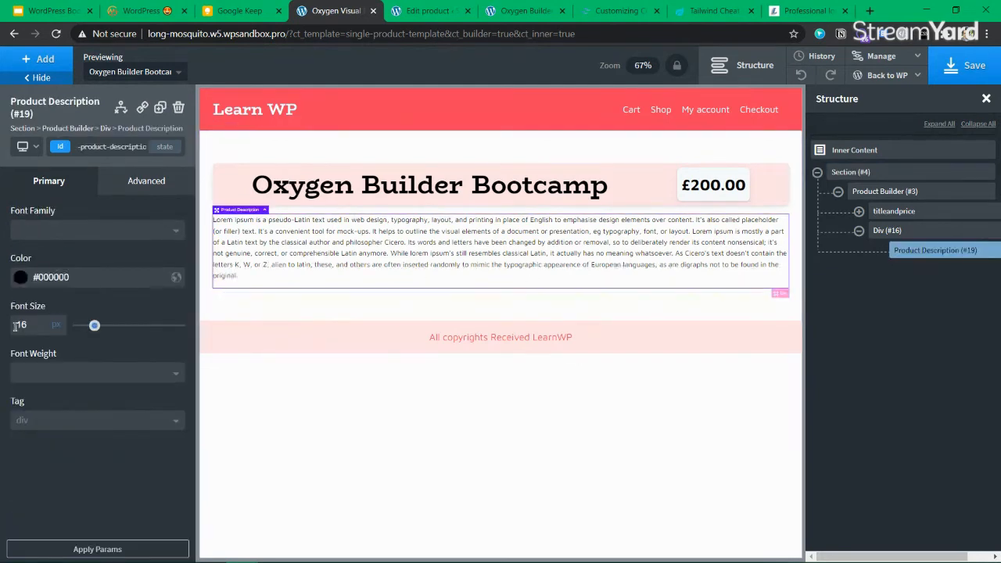
text(18)
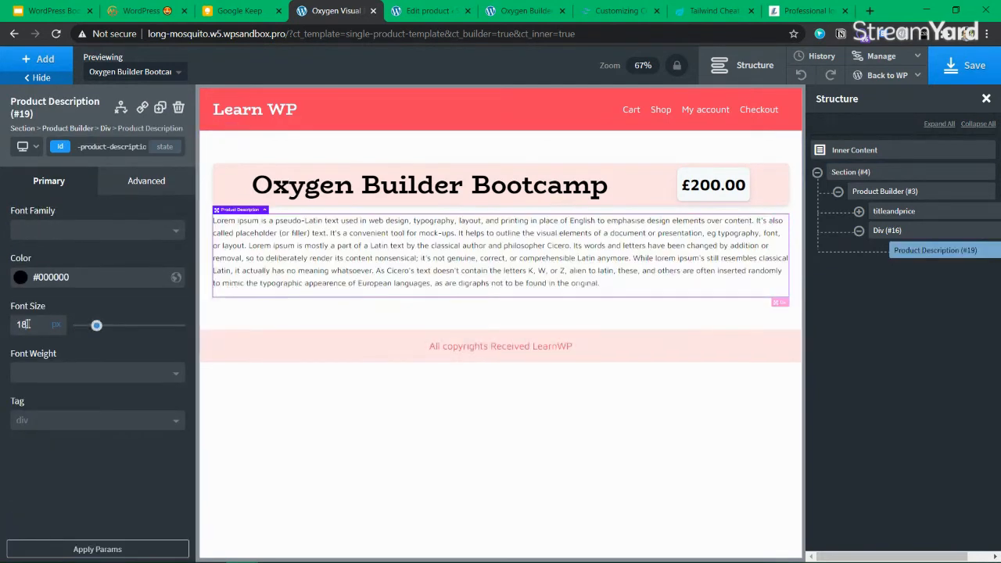
key(BackSpace)
text(0)
key(BackSpace)
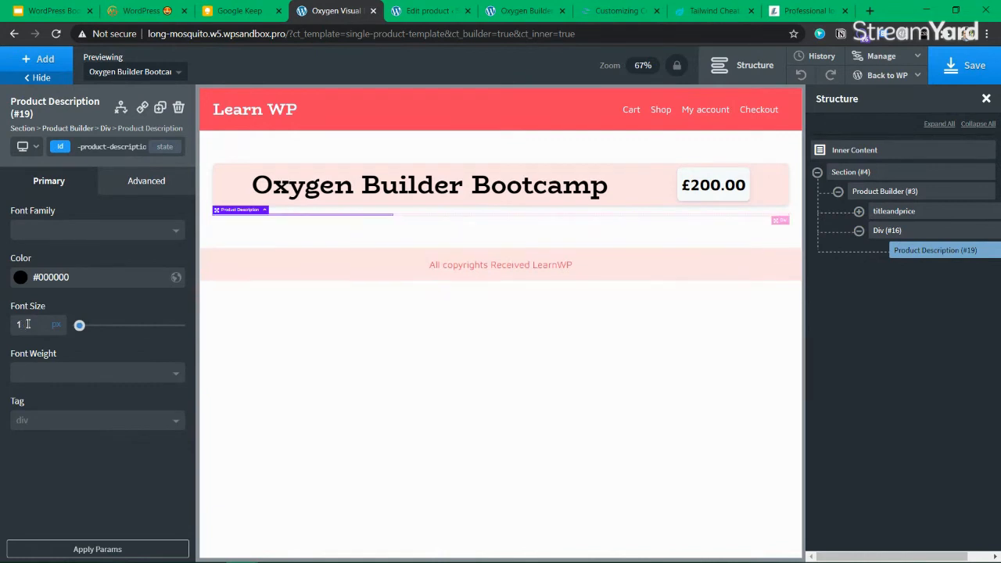
text(9)
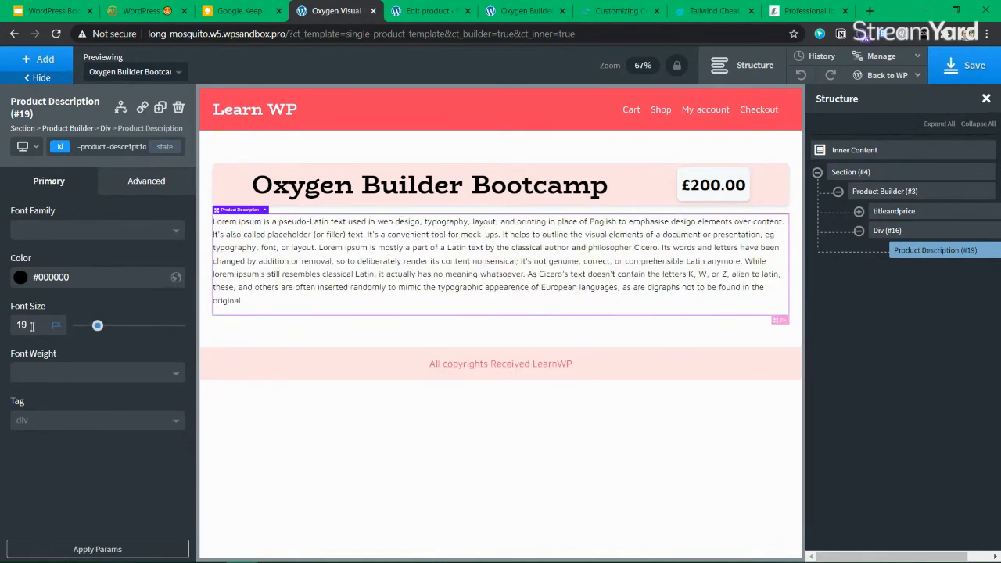
text(20)
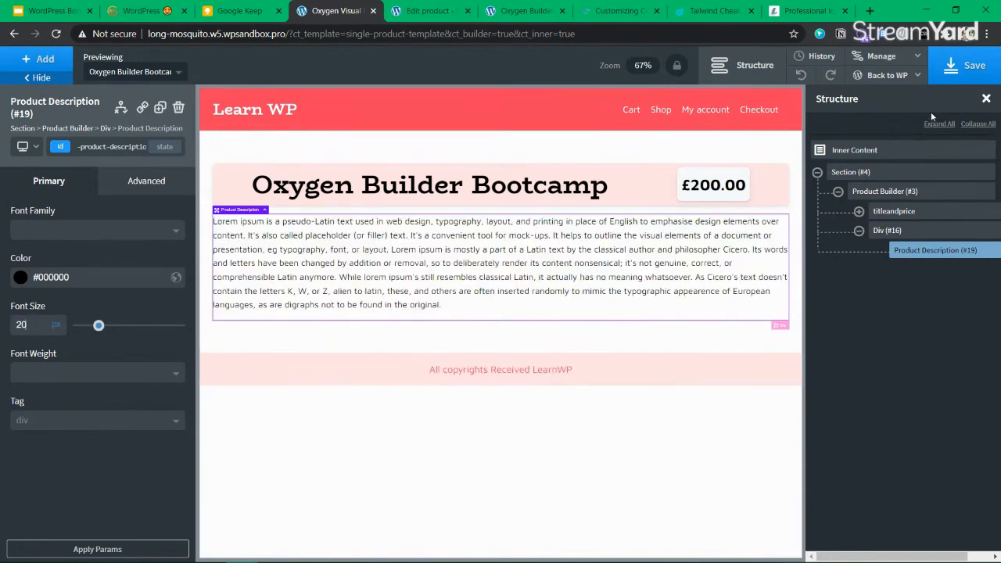
click(967, 69)
Delete the Lorem ipsum text from the product's short description box
click(429, 11)
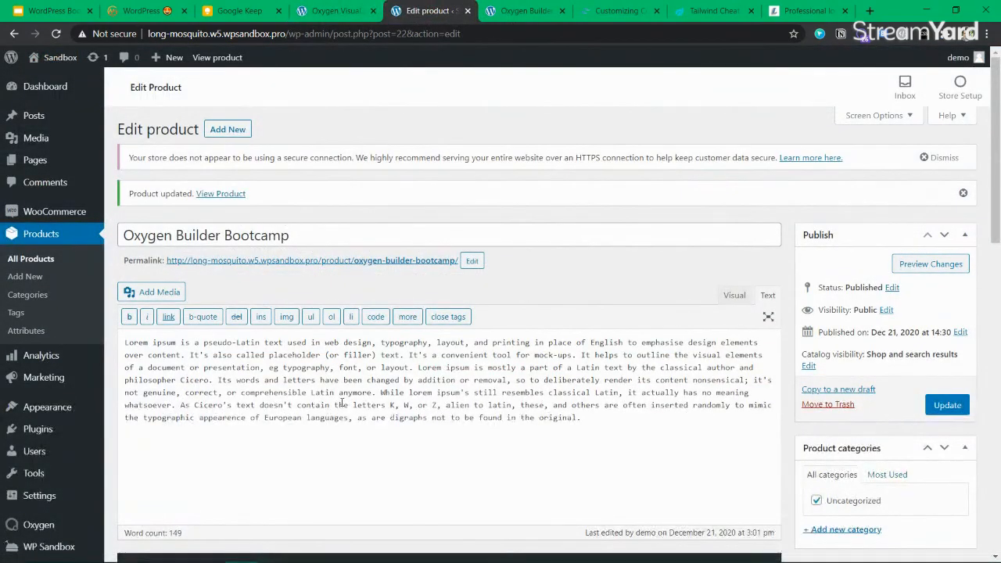
scroll(342, 403, down, 12)
triple_click(299, 374)
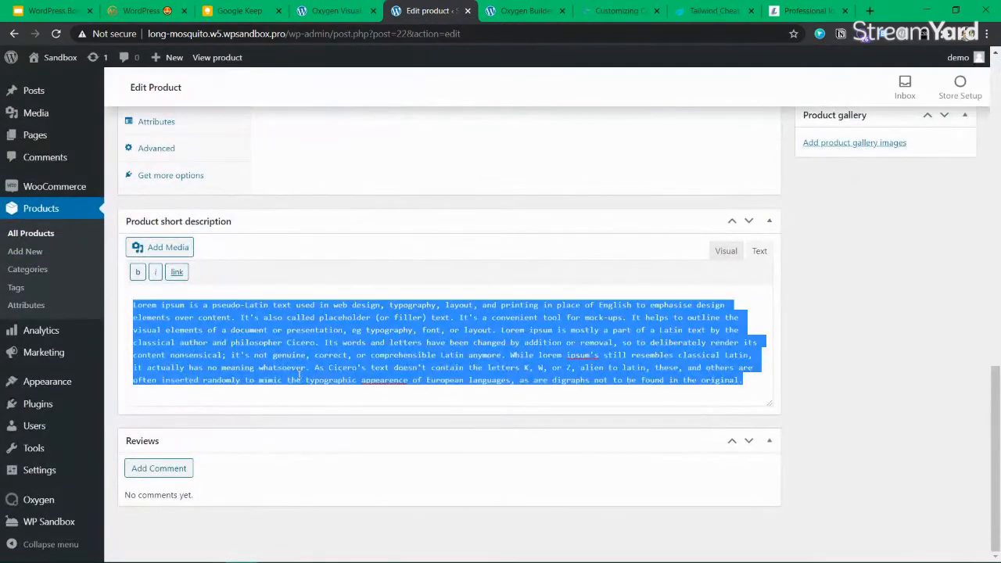
text(sh)
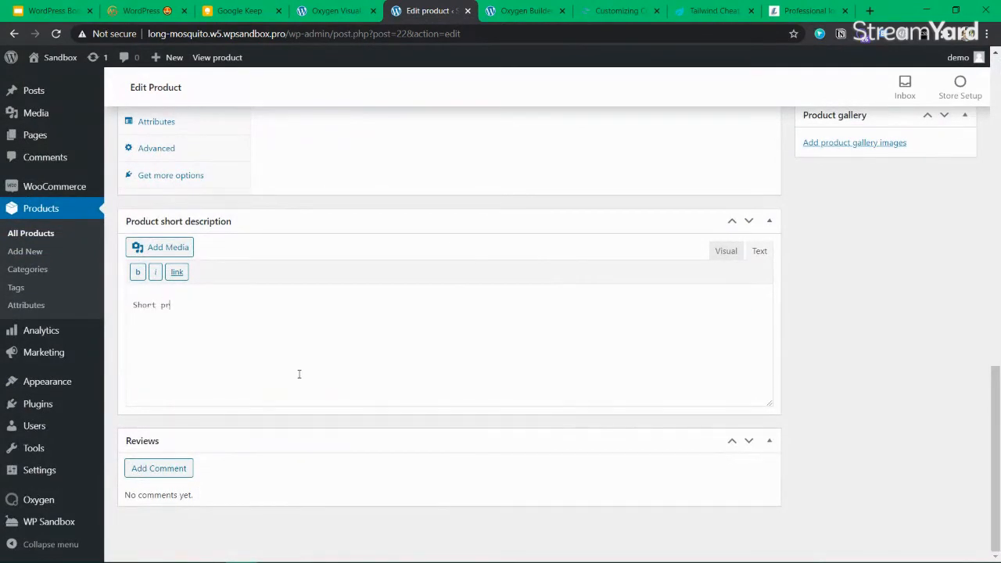
key(ctrl+a)
key(BackSpace)
click(806, 11)
click(714, 10)
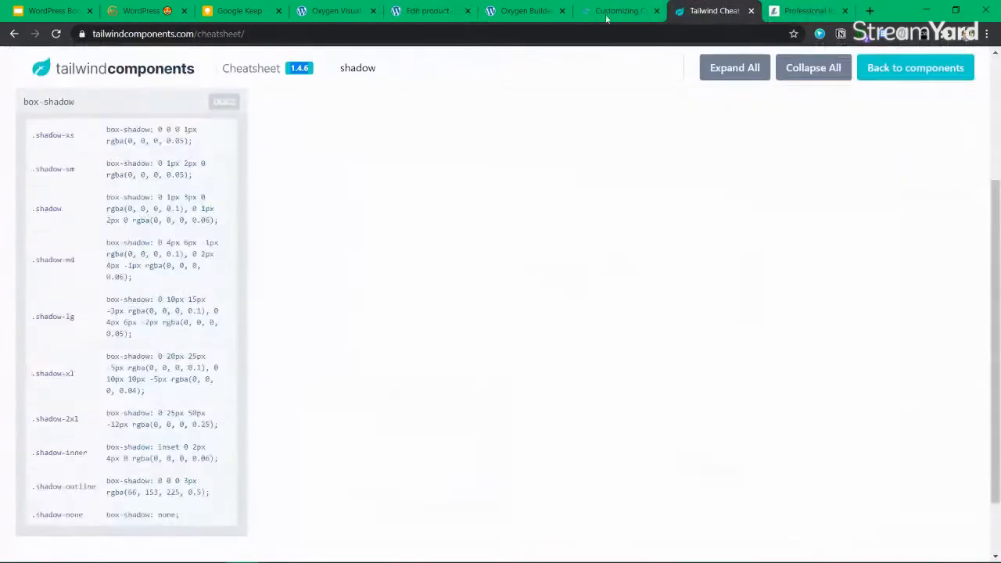
Copy the 'Cicero's version of Liber Primus' heading and return to the Edit Product tab
click(808, 10)
scroll(235, 313, up, 3)
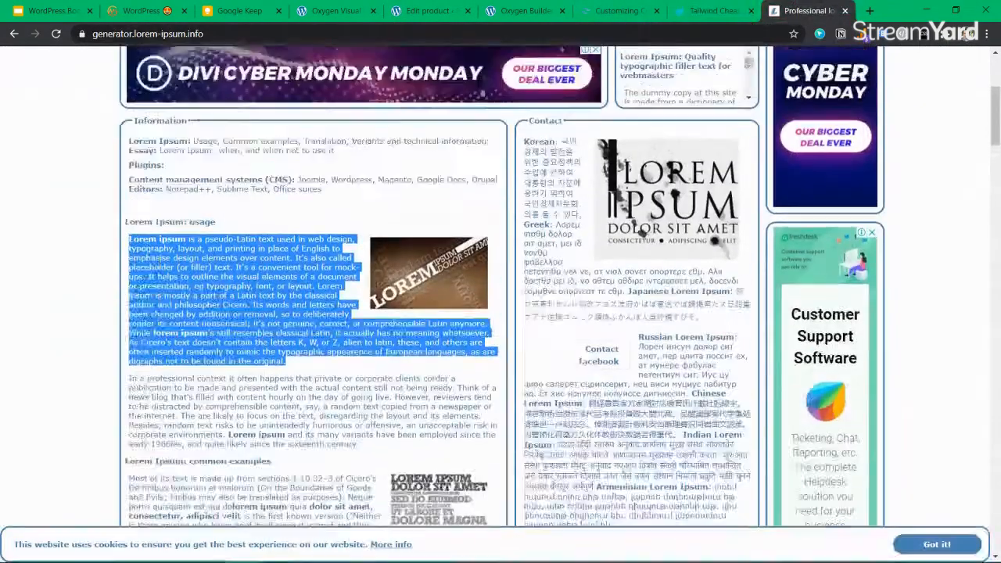
scroll(198, 262, down, 7)
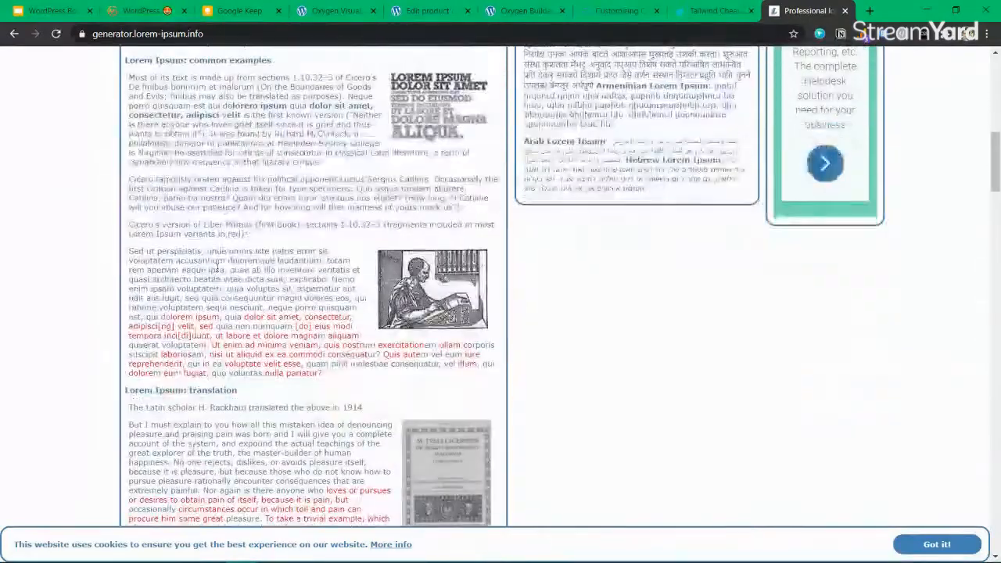
scroll(217, 268, up, 3)
scroll(211, 360, down, 2)
mouse_move(257, 317)
mouse_down()
mouse_move(132, 290)
mouse_move(251, 307)
mouse_up()
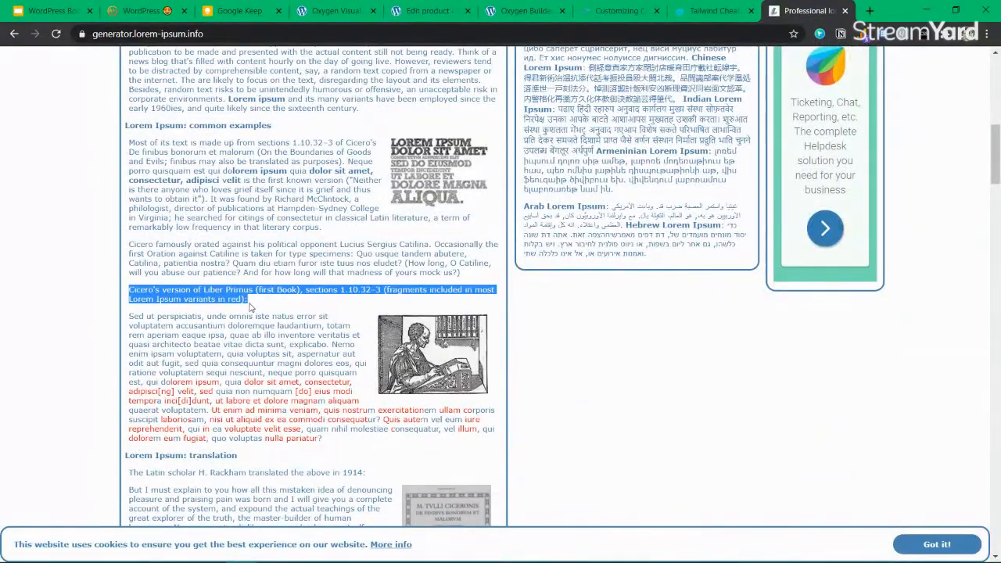
click(336, 10)
click(431, 11)
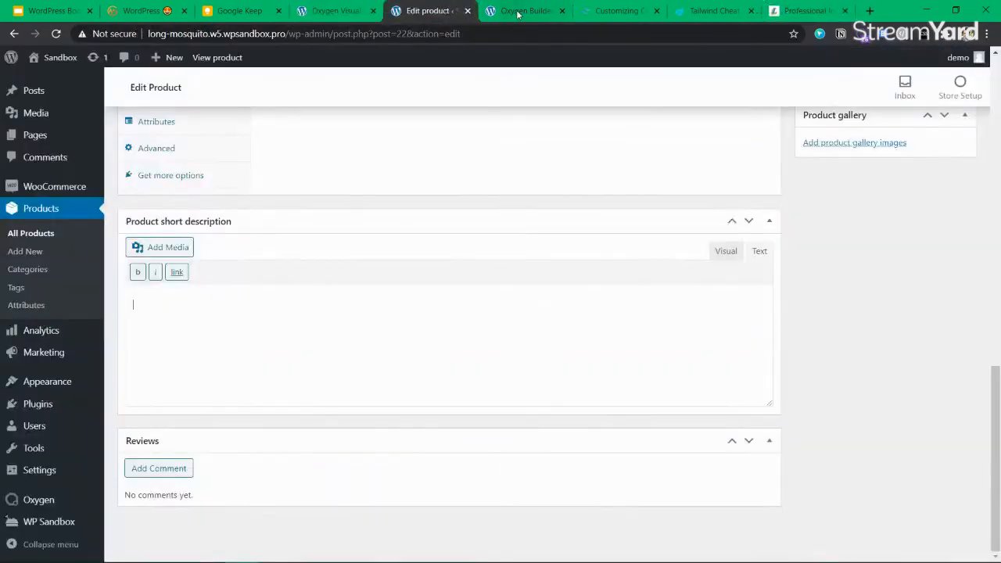
Paste the Liber Primus heading as the product short description and click Update
click(280, 315)
text(Cicero's version of Liber Primus (first Book), sections 1.10.32-3 (fragments included in most Lorem Ipsum variants in red):)
scroll(934, 222, up, 10)
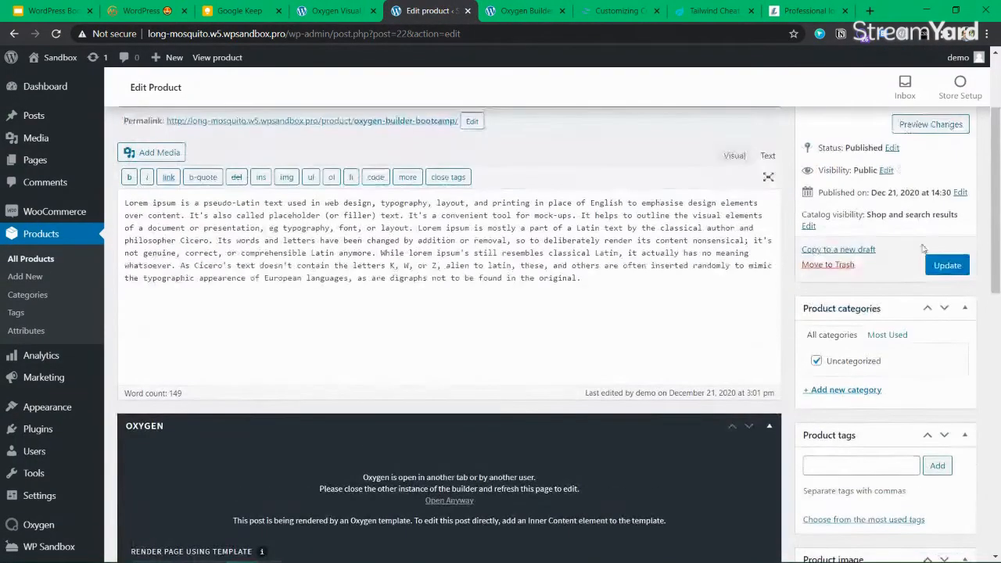
click(941, 263)
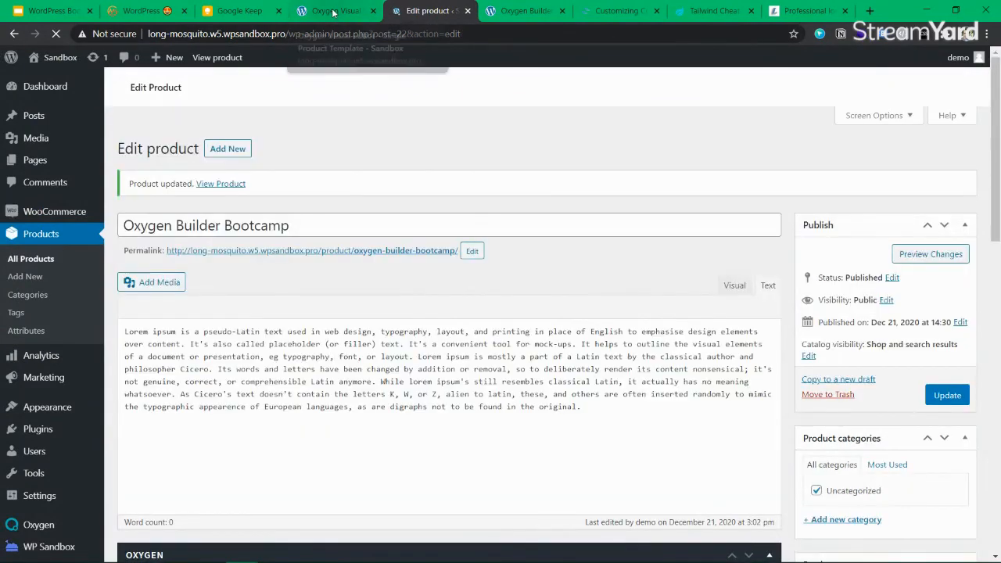
click(332, 10)
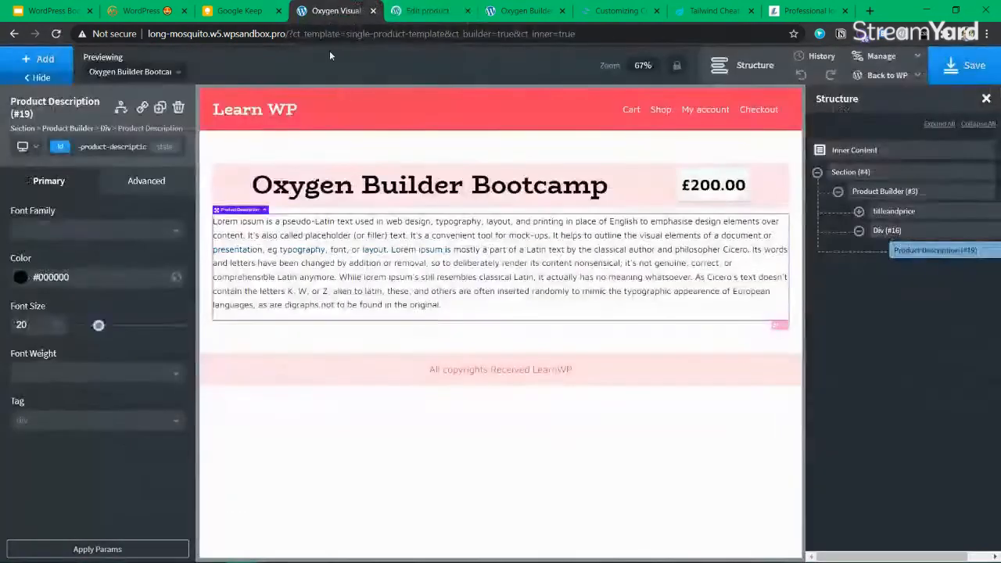
Set Div (#16) width to 100%
click(860, 232)
click(861, 231)
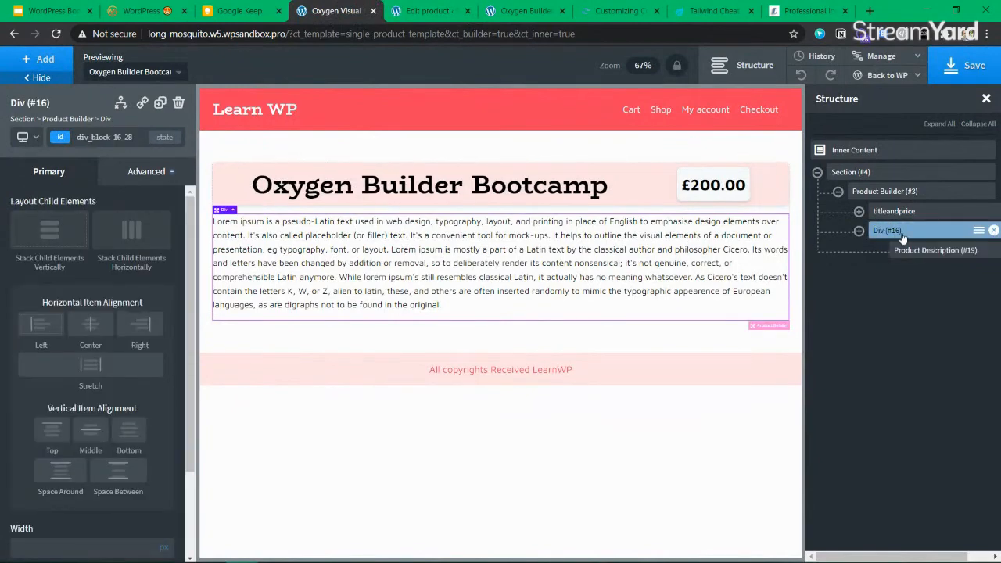
scroll(169, 475, down, 1)
scroll(169, 475, down, 2)
click(45, 435)
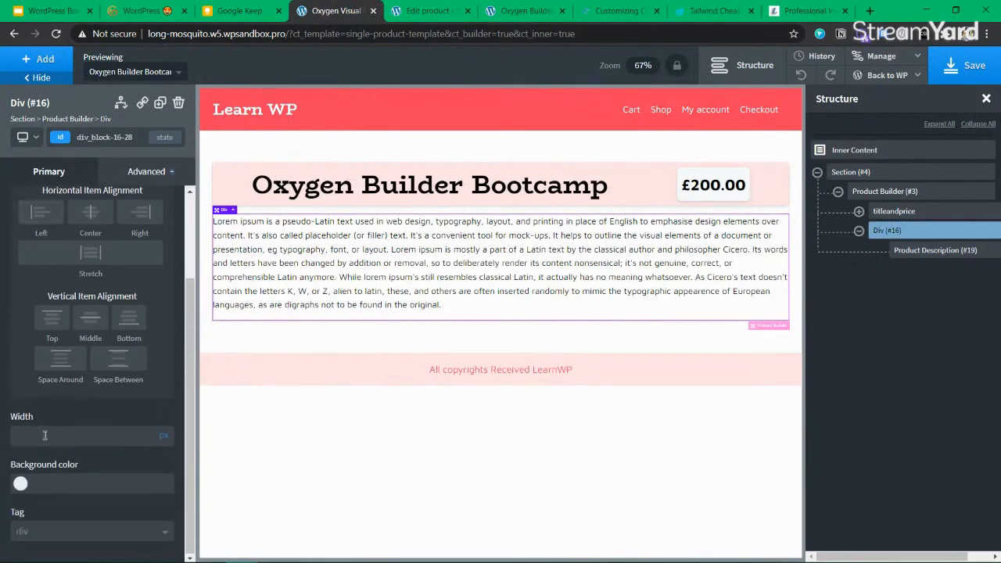
text(100)
click(162, 443)
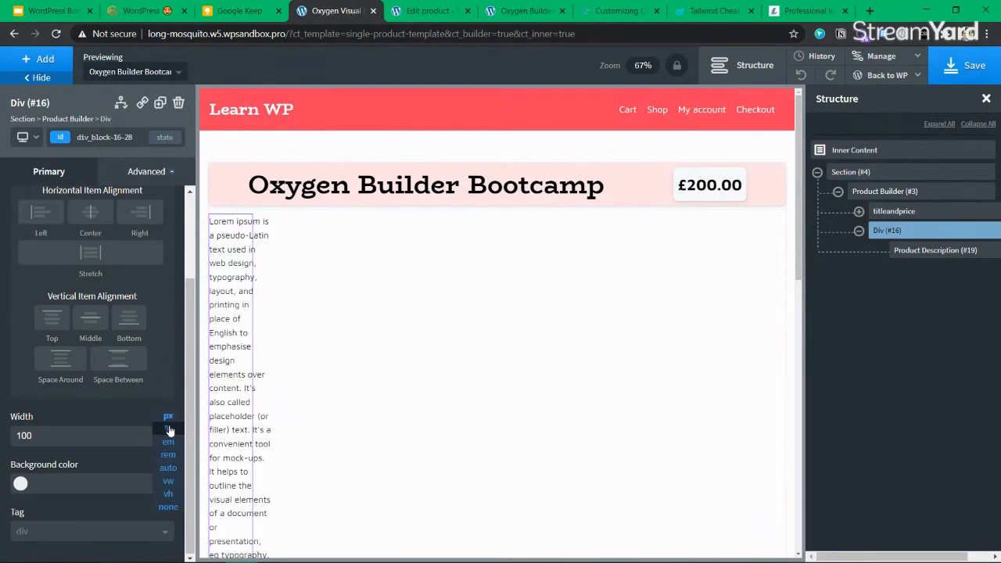
click(164, 426)
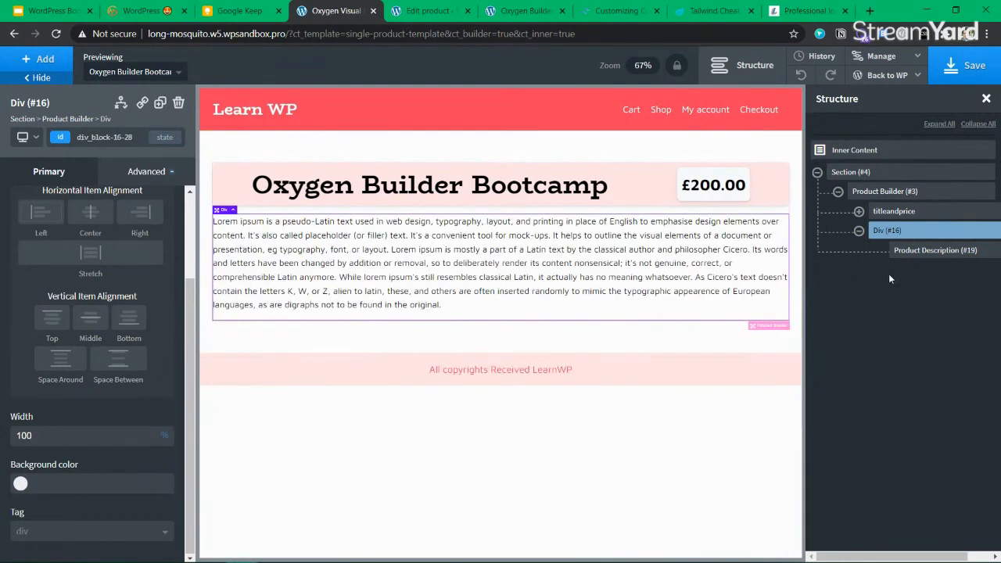
Add a Product Images element inside the Div, below the product description
click(47, 64)
text(image)
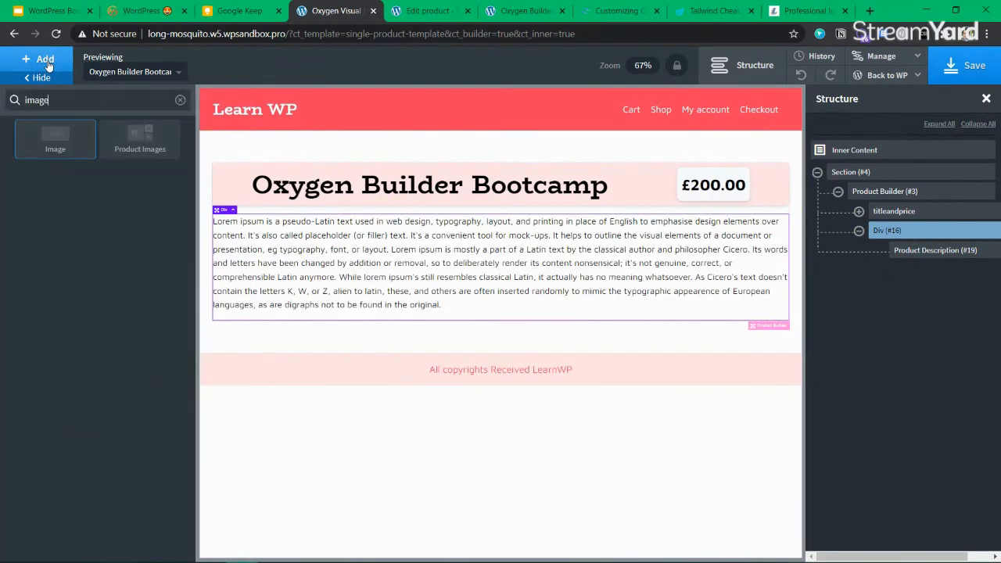
click(140, 138)
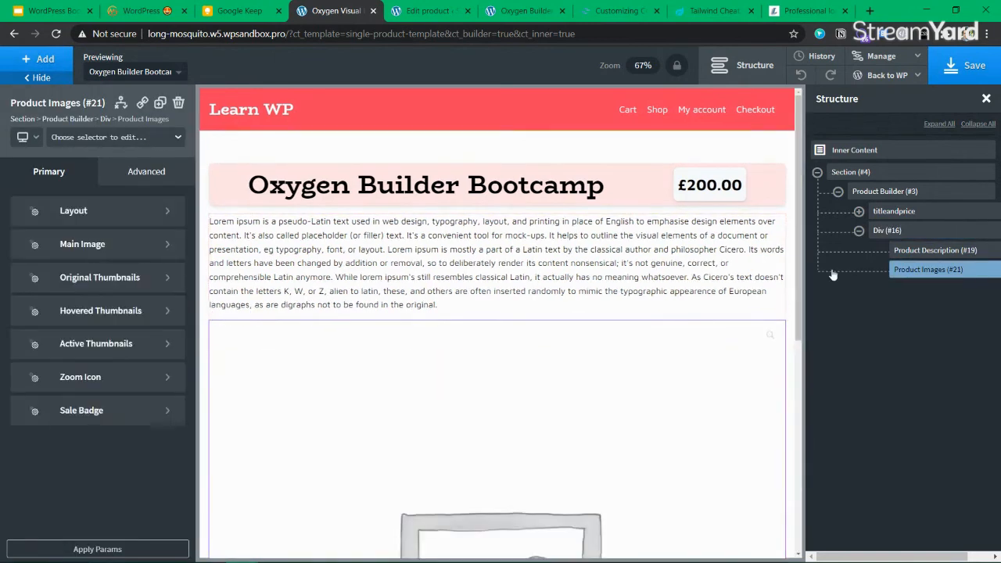
click(890, 231)
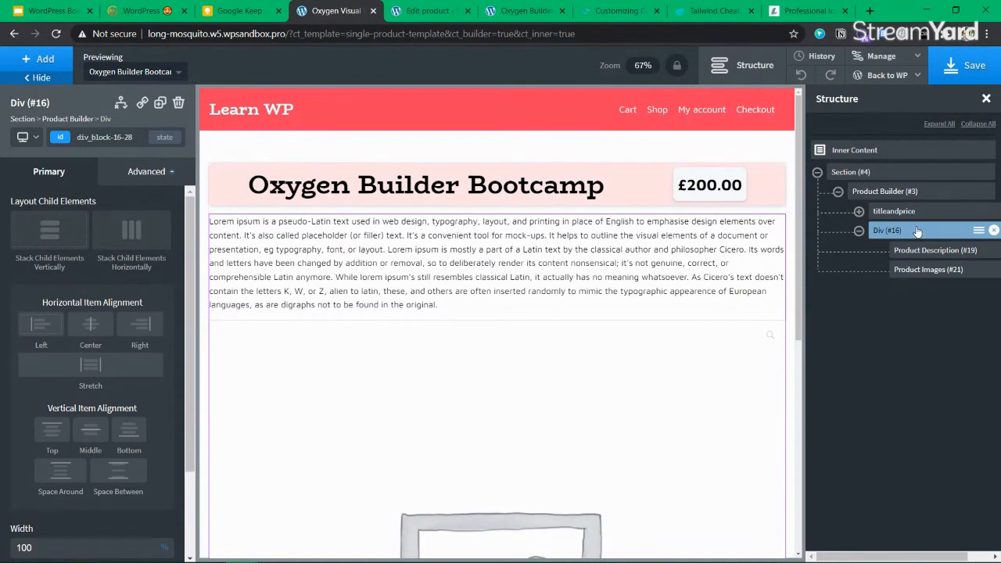
Add a Columns element under the title bar with a 40/60 split
click(43, 63)
text(colu)
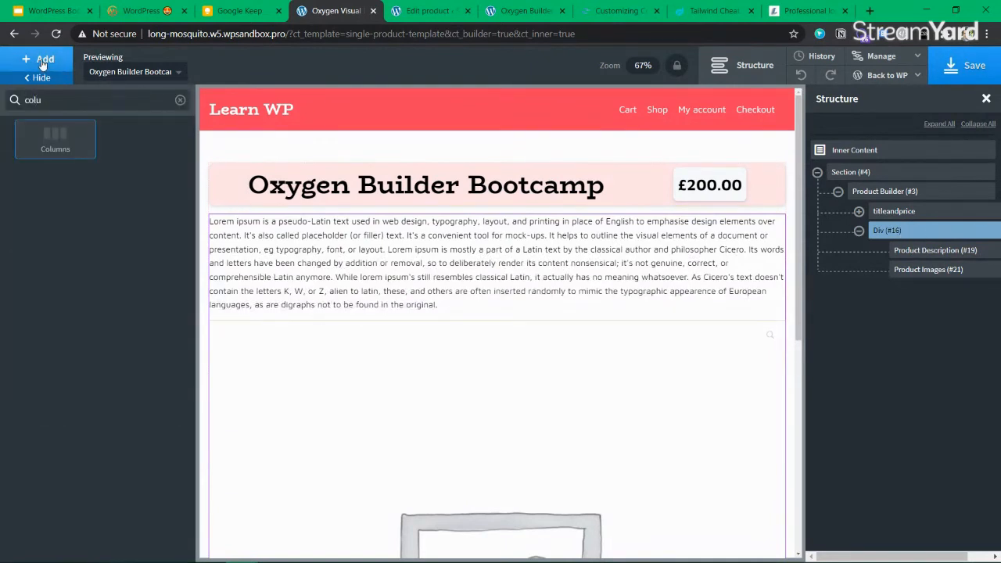
click(55, 138)
drag(914, 290, 876, 234)
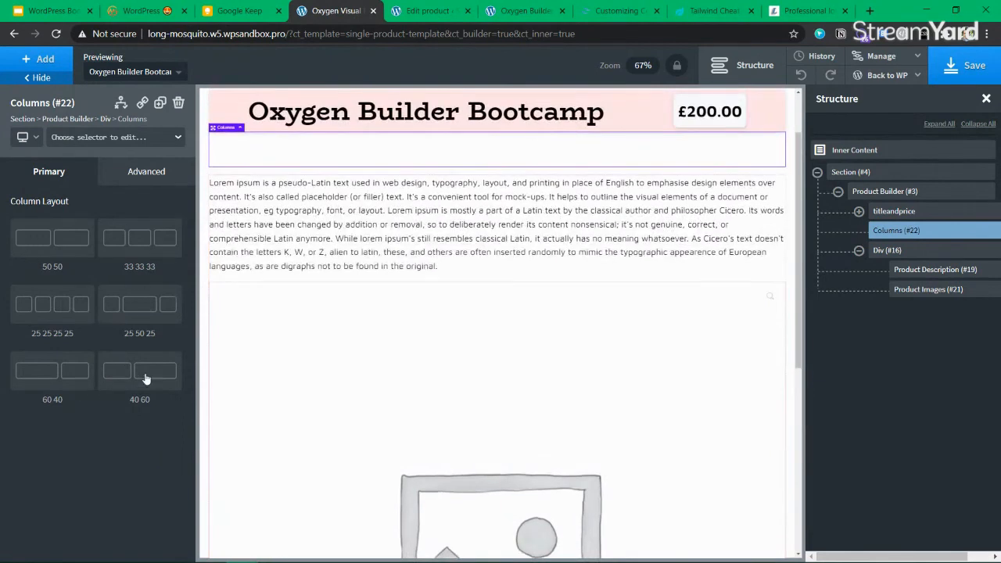
click(143, 378)
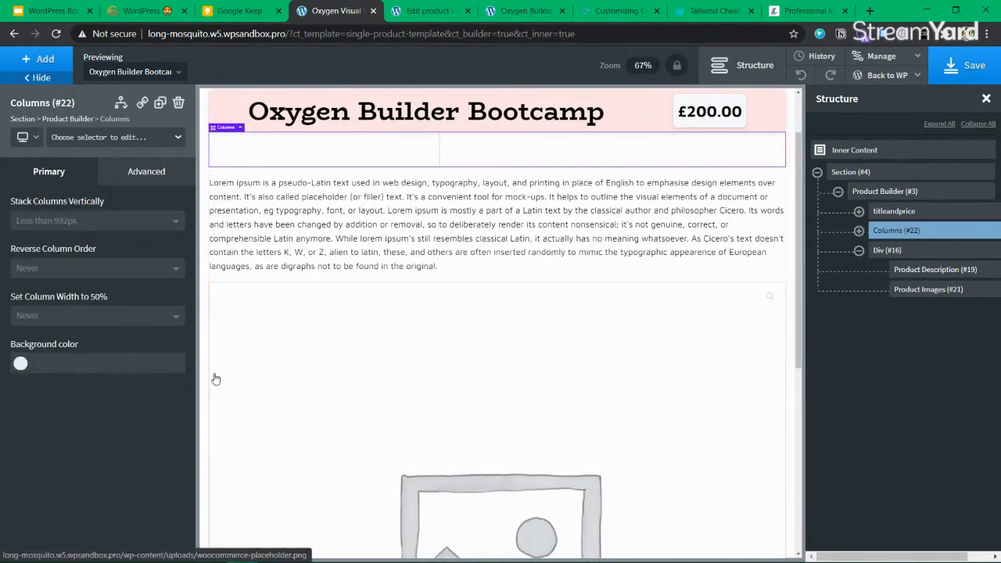
Move Product Images into the right column and pull out the Product Description
click(859, 232)
drag(912, 333, 967, 283)
drag(904, 326, 920, 255)
Move the Product Description into the left 40% column
scroll(399, 332, down, 3)
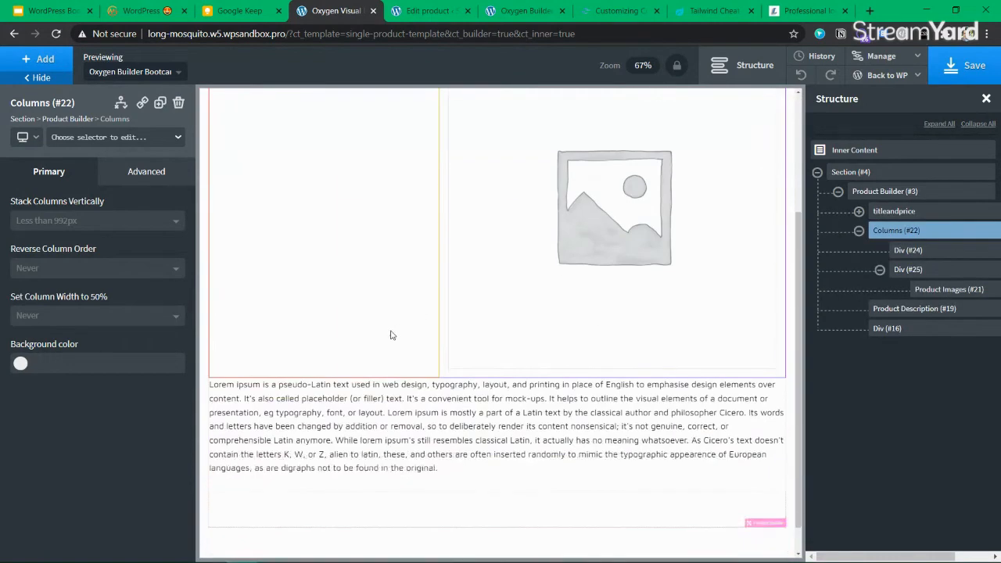
click(257, 413)
drag(214, 374, 281, 278)
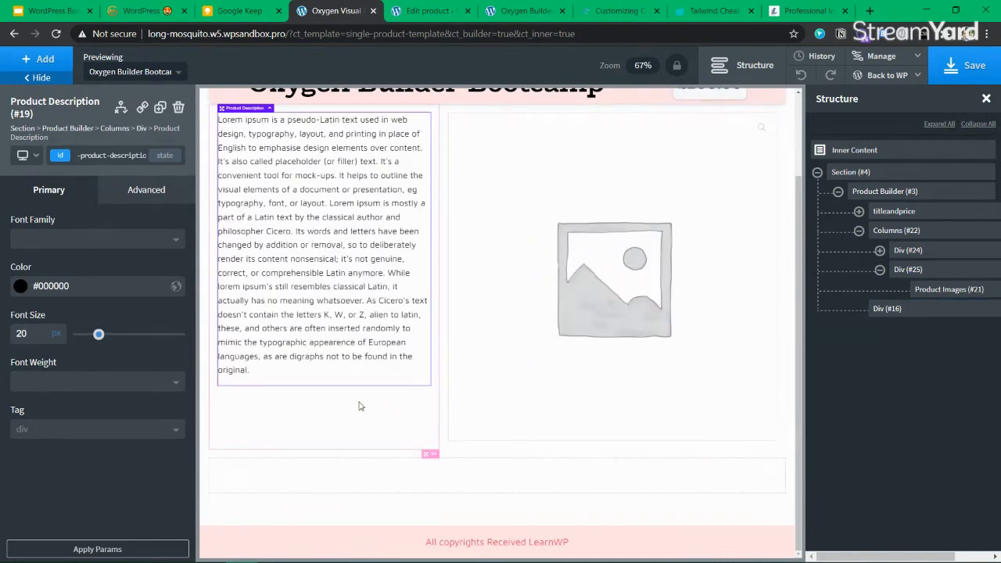
Delete the leftover empty Div (#16) and select the left column Div
scroll(445, 240, up, 1)
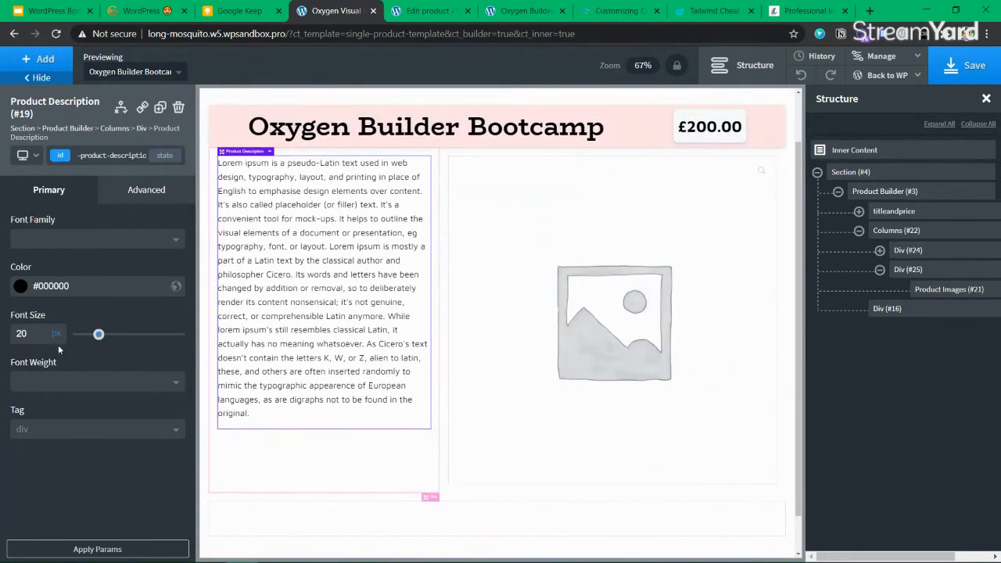
click(918, 315)
click(992, 311)
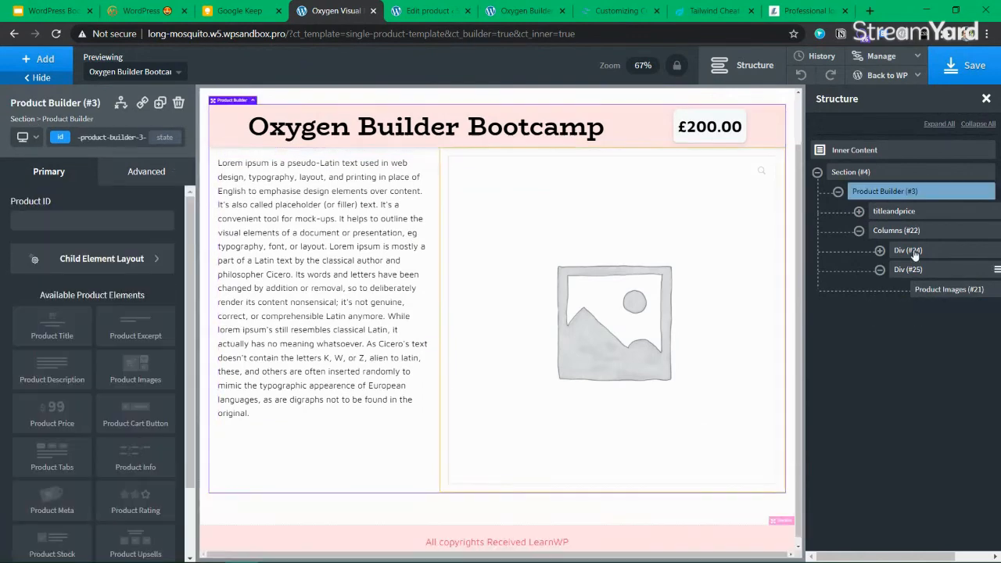
click(896, 230)
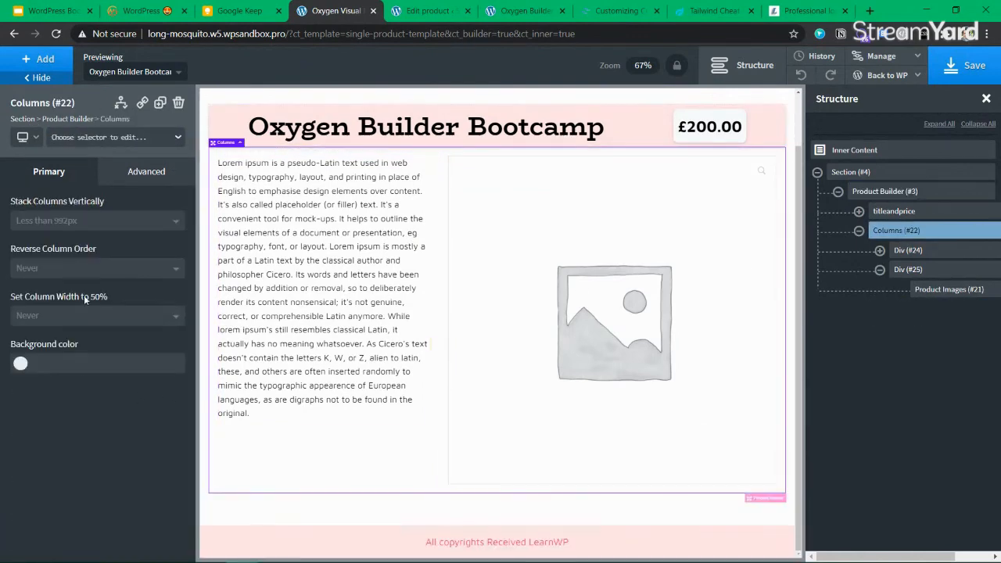
click(906, 250)
Set the left column's width to 45
click(880, 270)
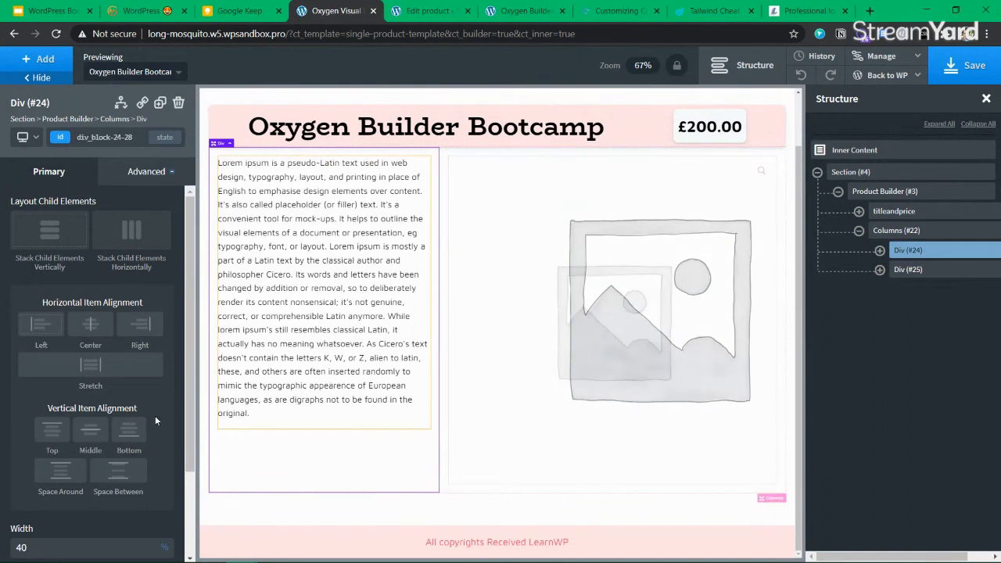
scroll(49, 467, down, 2)
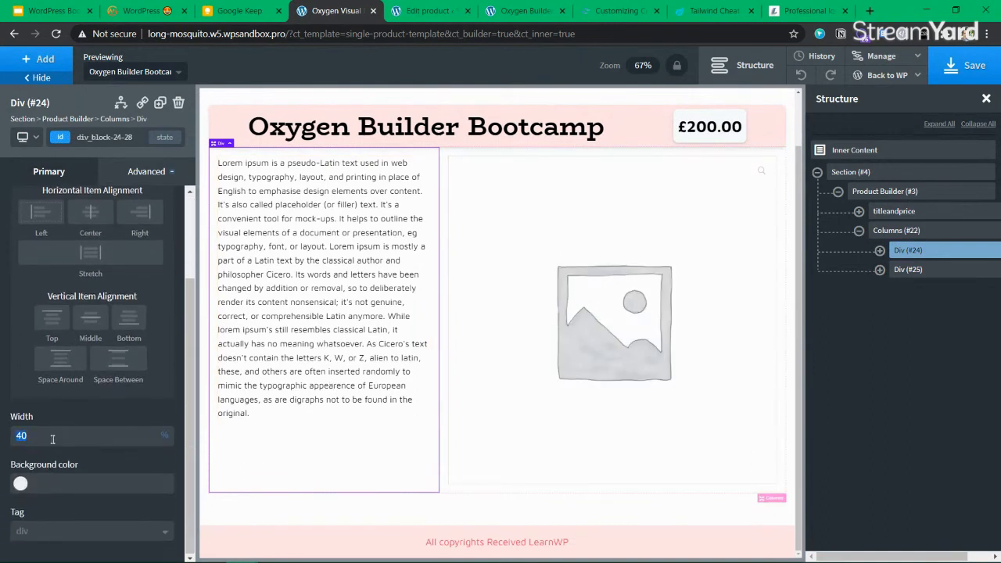
click(52, 439)
text(45)
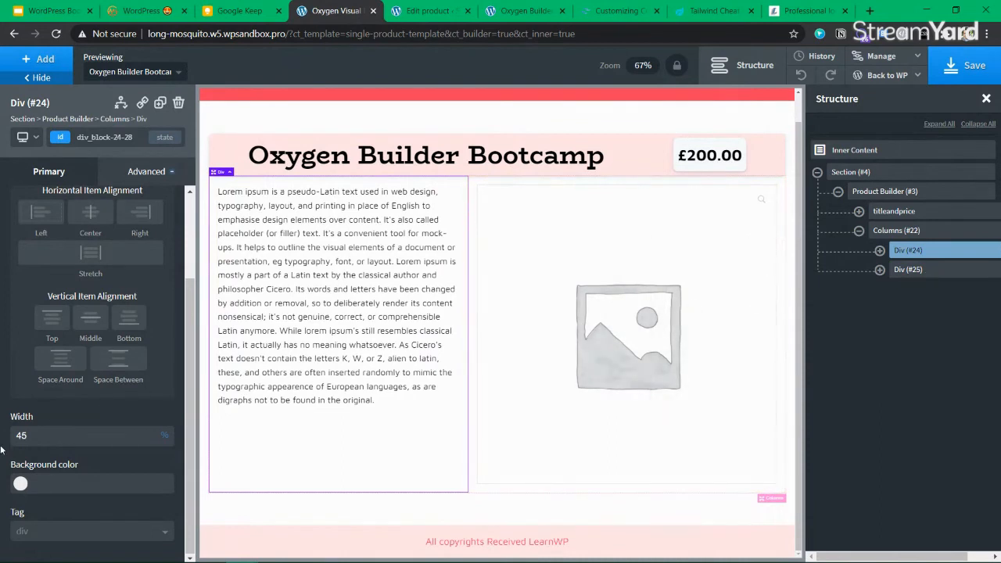
click(923, 270)
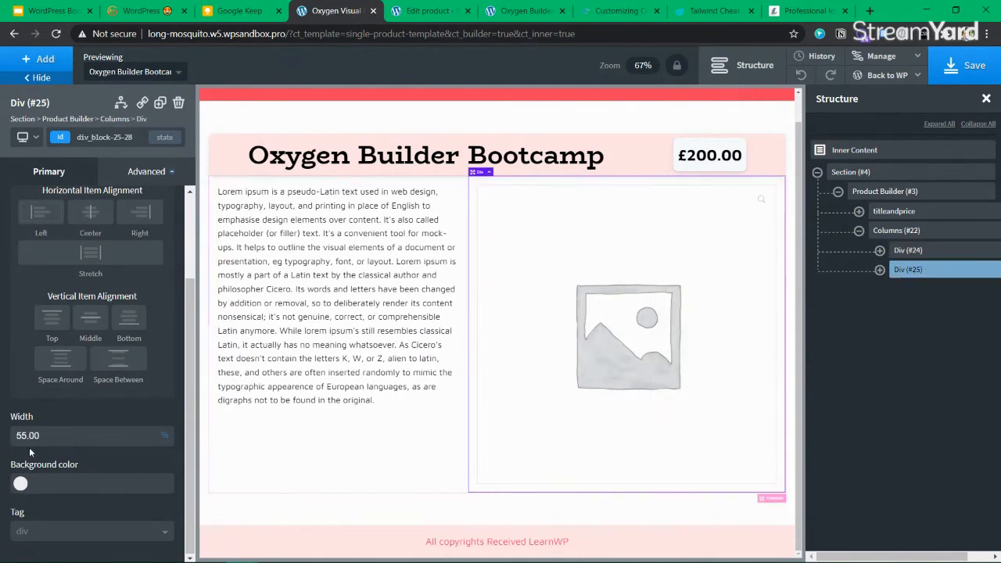
Vertically centre the description within the left column Div
click(389, 328)
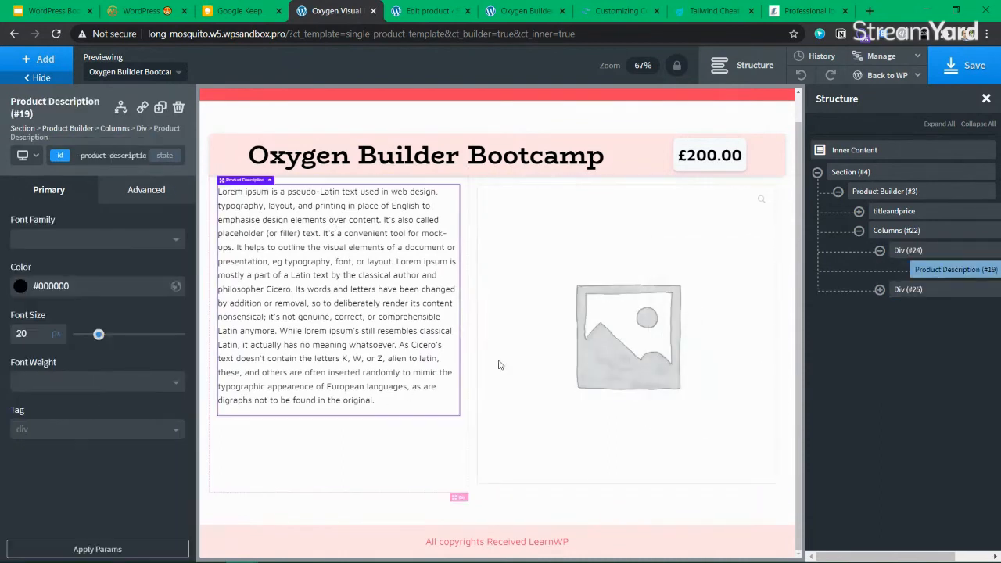
click(879, 252)
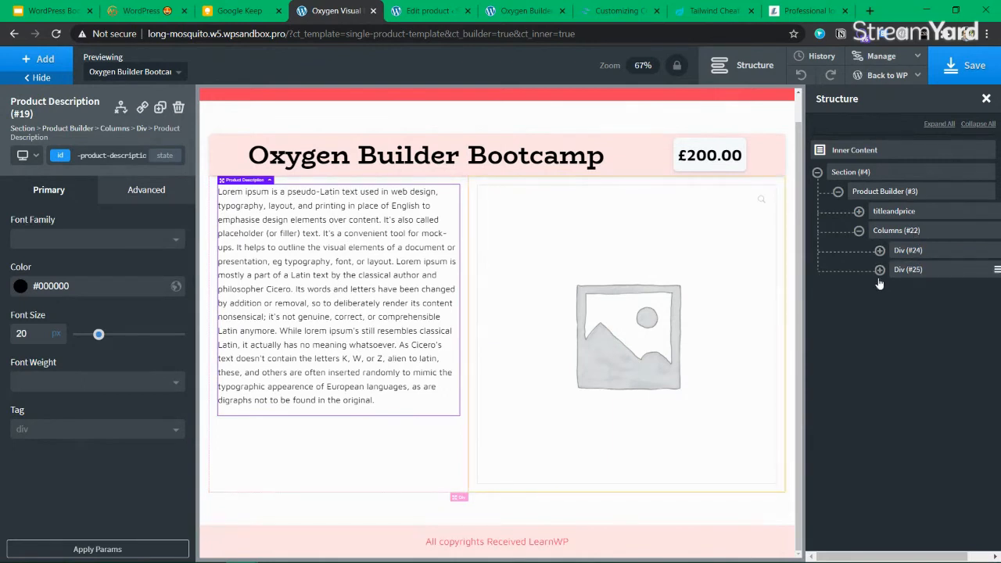
click(885, 232)
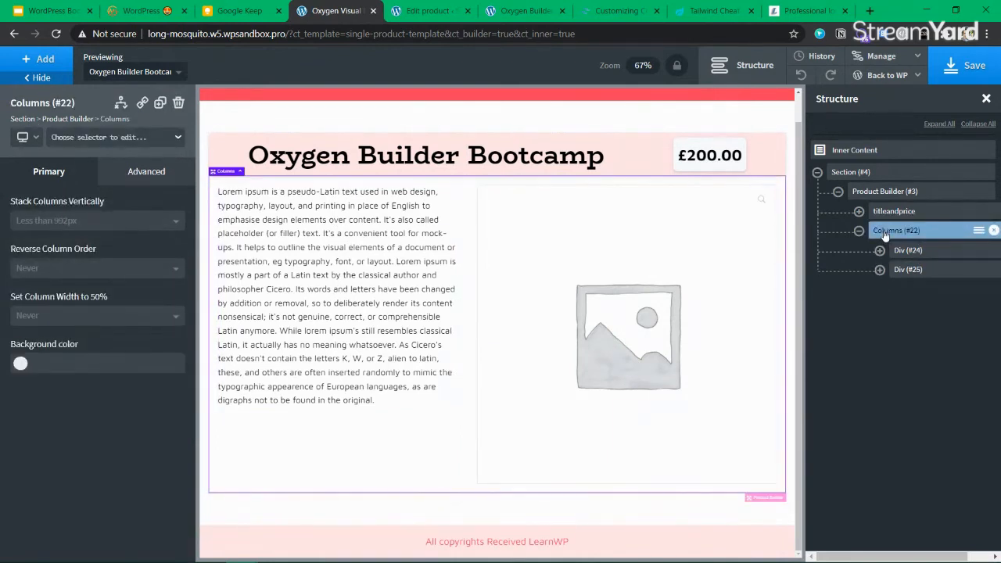
click(901, 251)
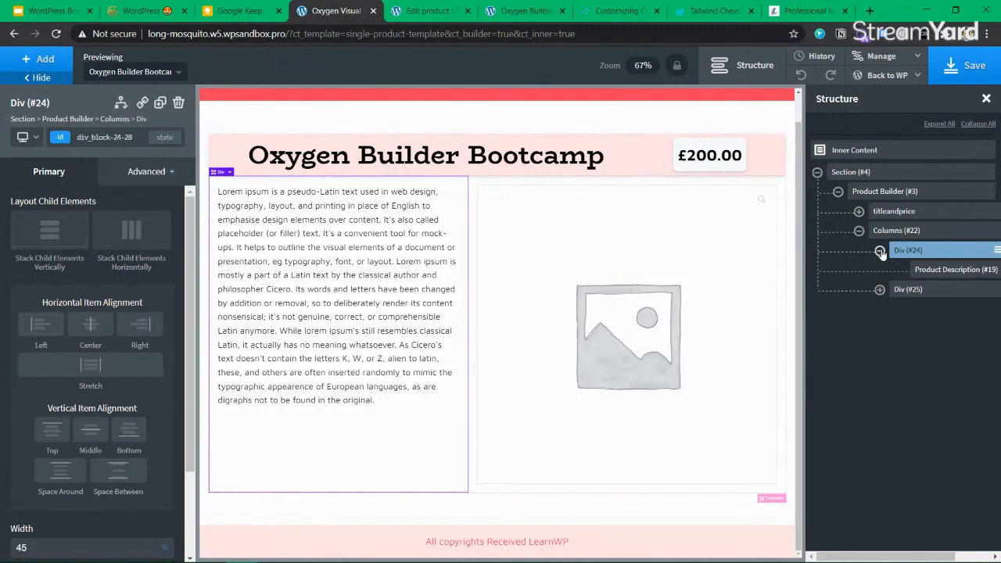
click(90, 432)
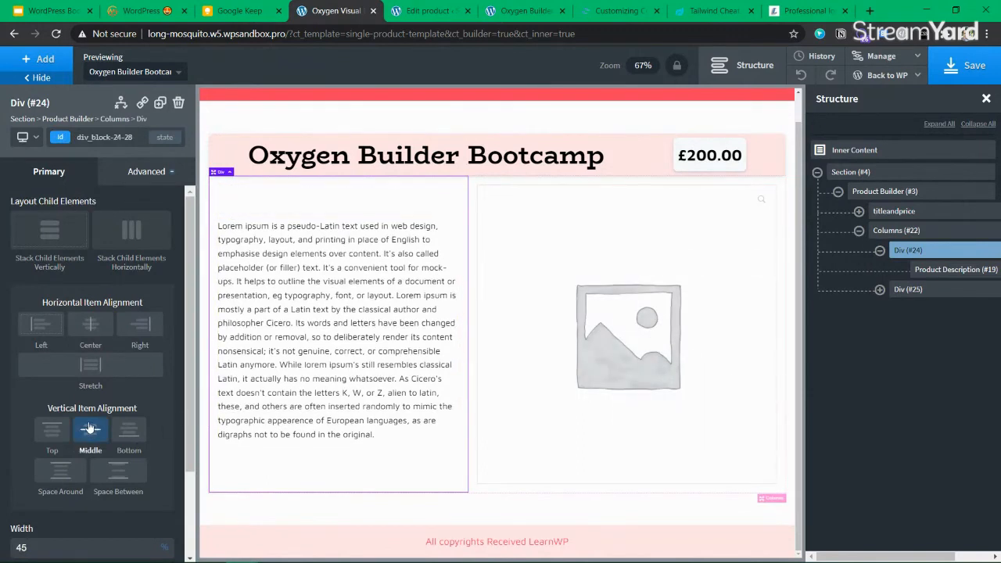
Set the Product Description's Typography text align to justify
click(953, 269)
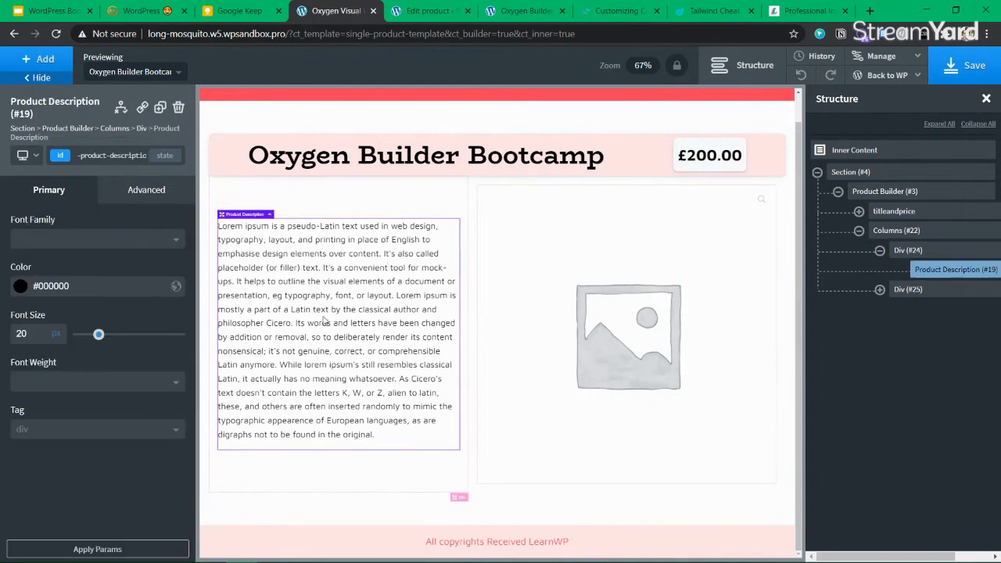
click(146, 189)
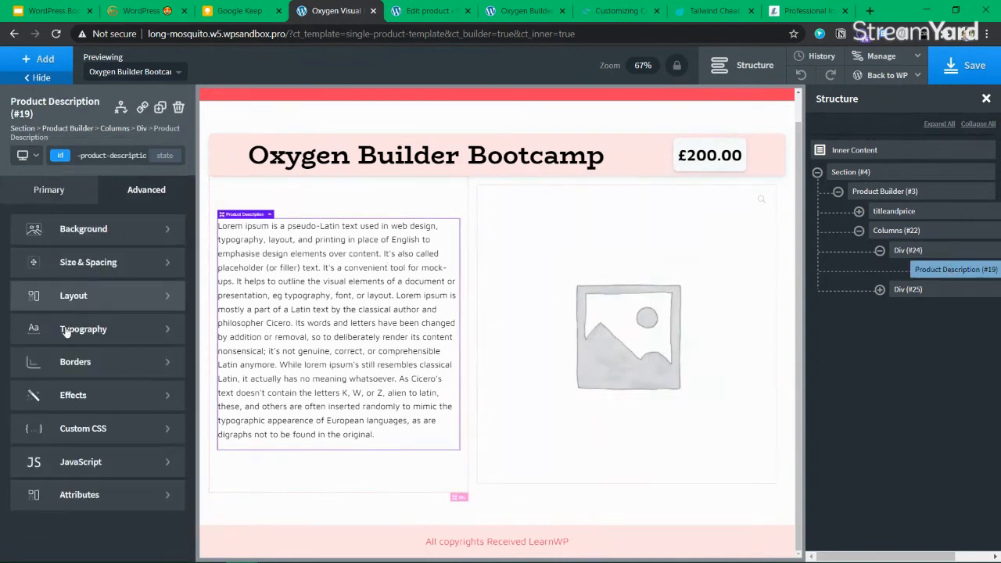
click(84, 328)
scroll(48, 326, down, 3)
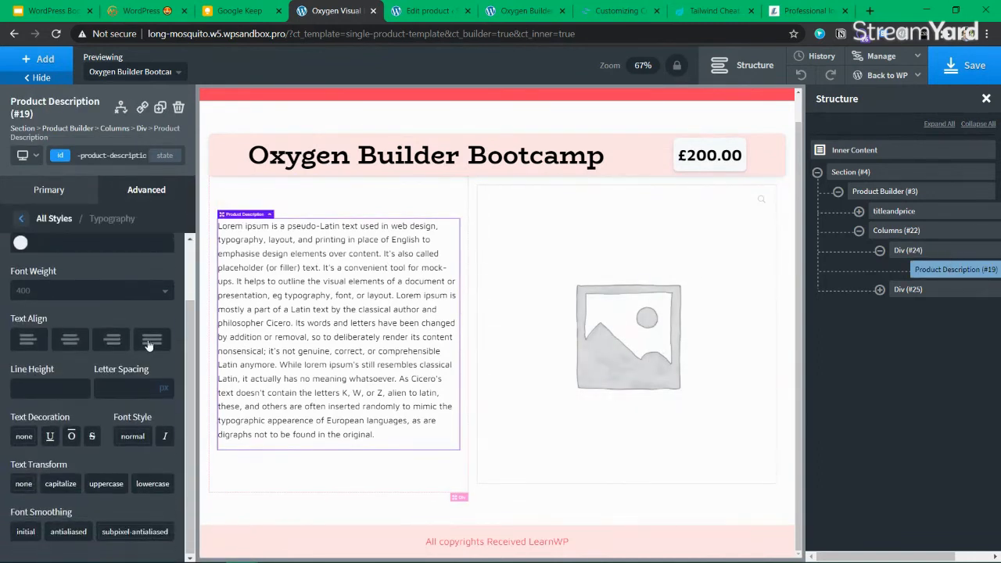
click(151, 339)
click(17, 342)
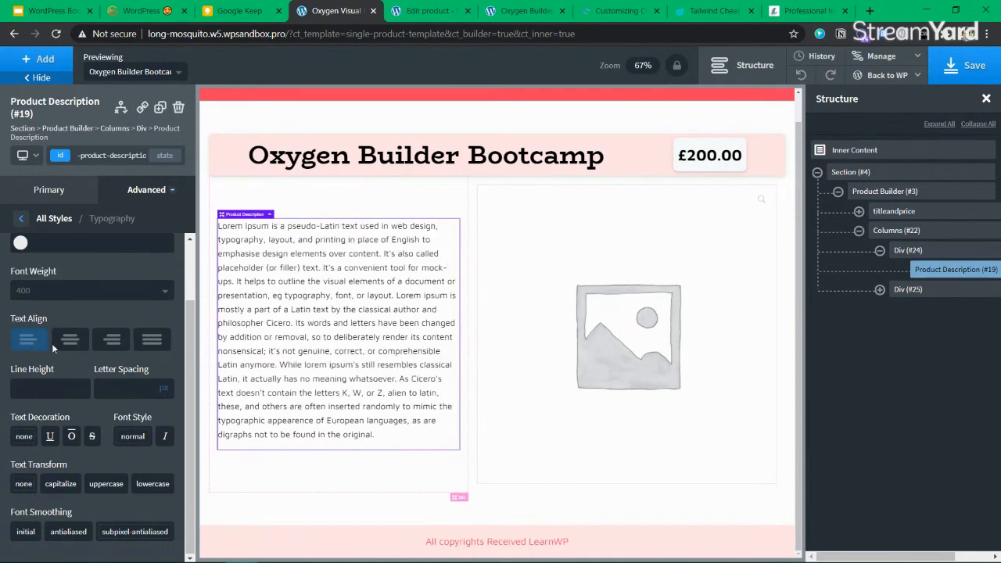
click(69, 339)
click(151, 340)
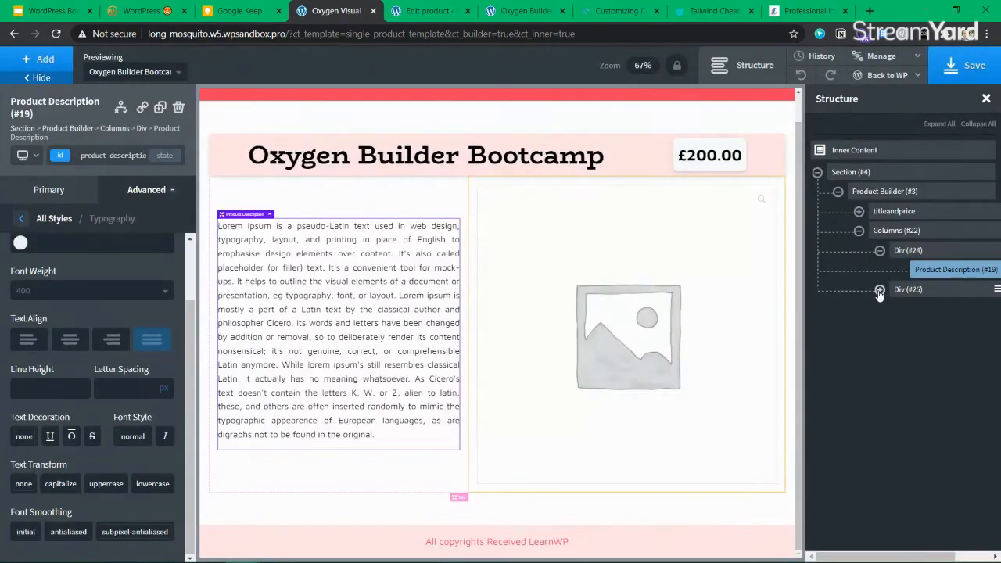
click(880, 289)
Add the box-shadow class to the Product Images element
click(931, 312)
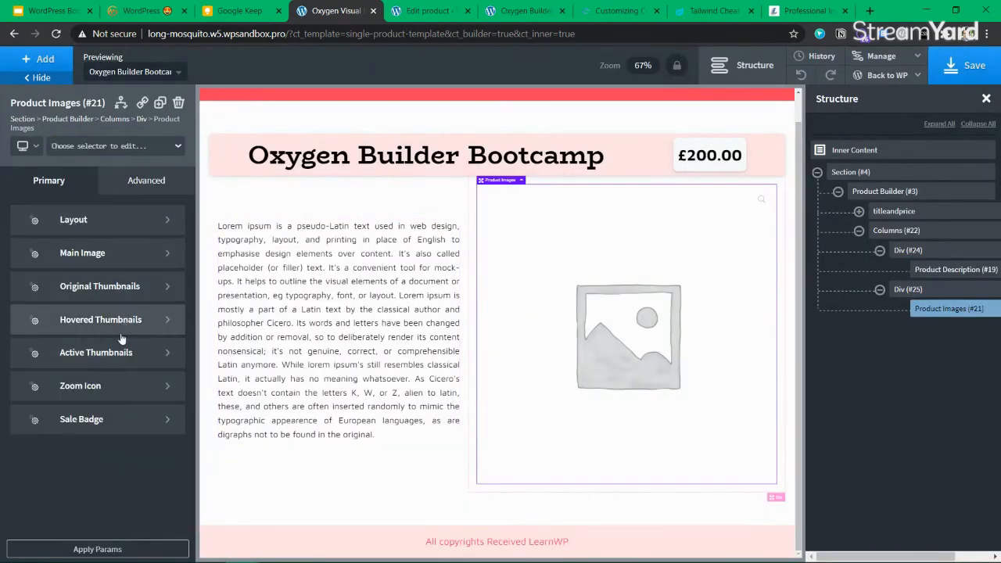
click(100, 222)
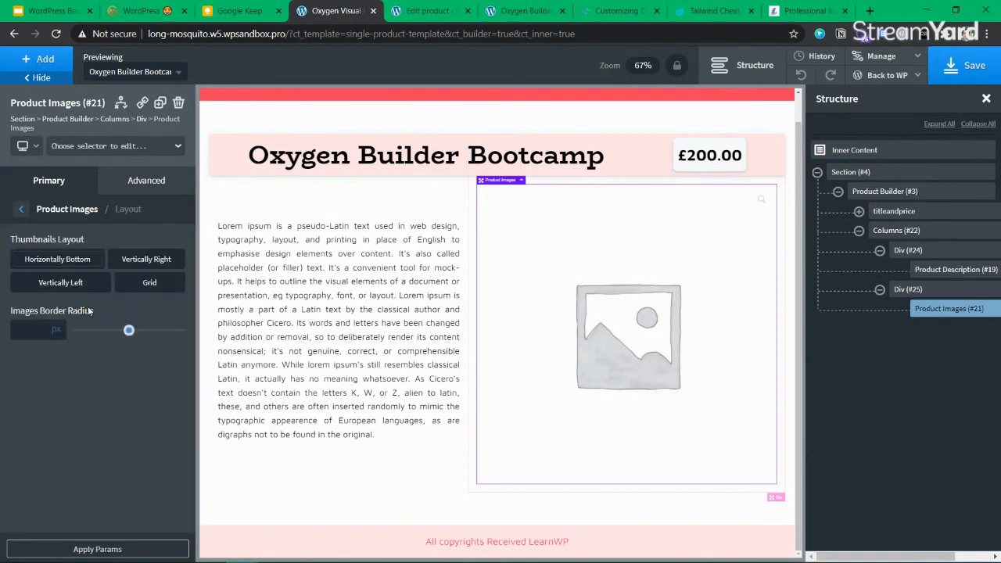
mouse_move(128, 331)
mouse_down()
mouse_move(192, 333)
mouse_move(148, 331)
mouse_up()
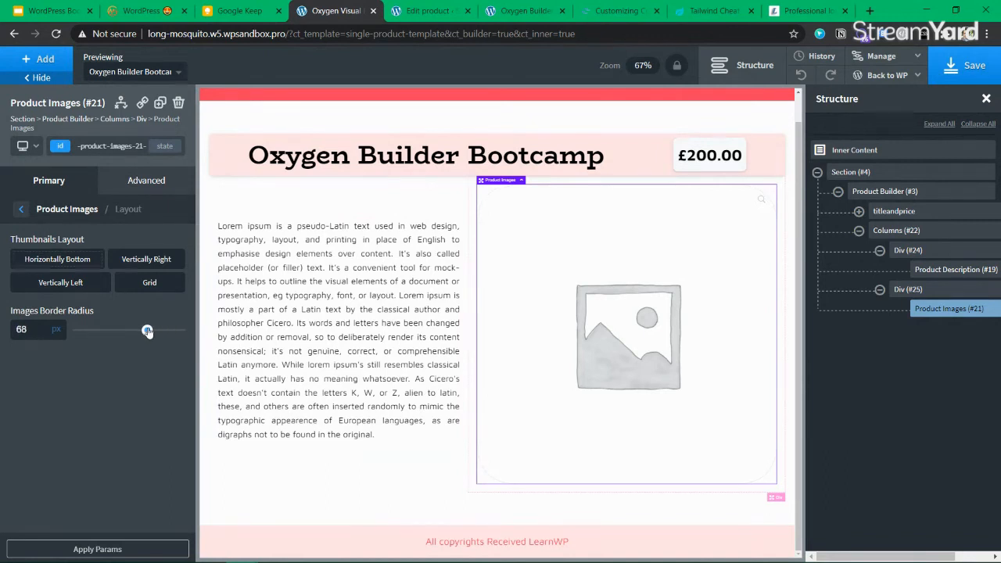
click(20, 209)
click(60, 148)
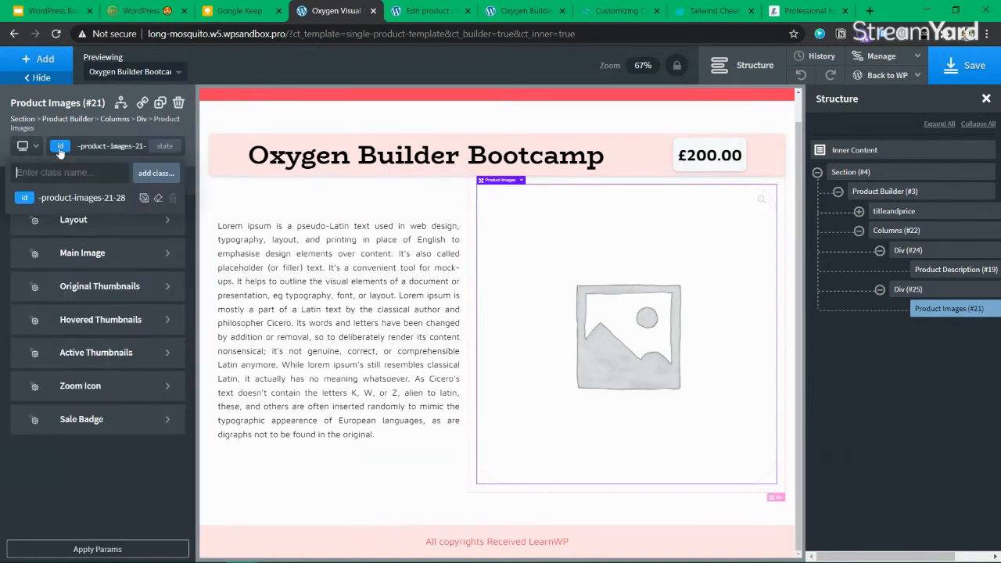
text(box)
click(73, 221)
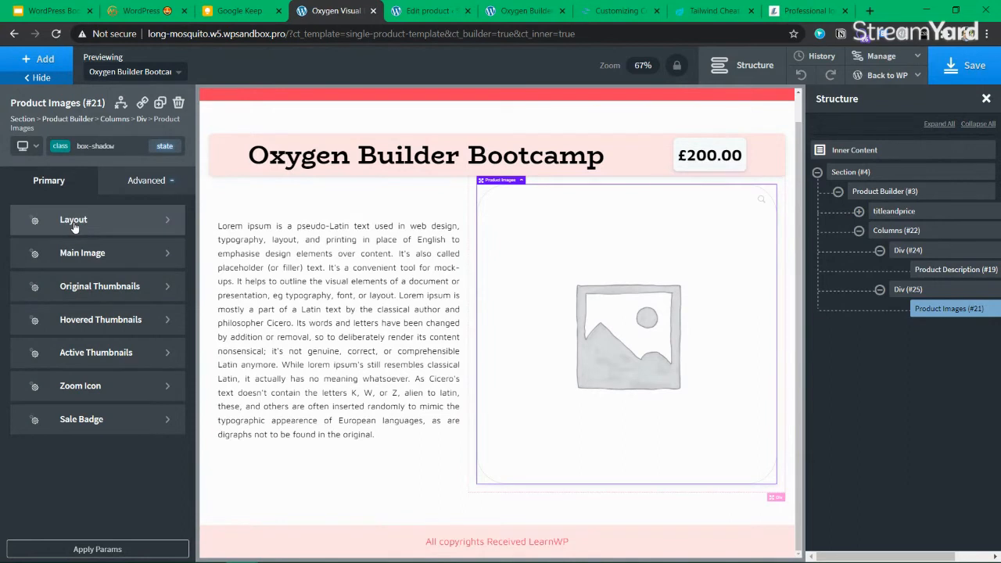
Make the Product Images id background fully transparent, rgba(0,0,0,0)
click(344, 237)
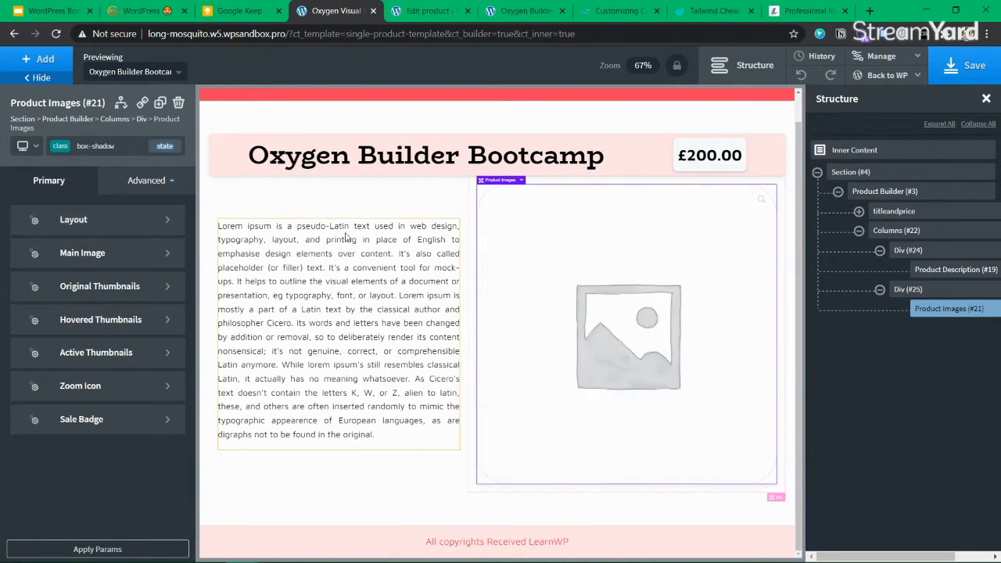
click(481, 196)
click(908, 289)
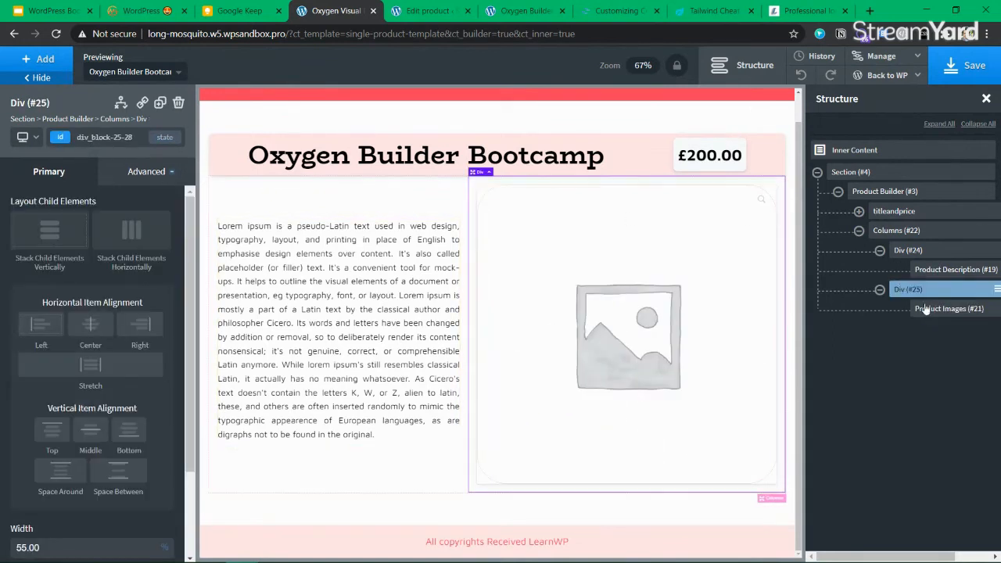
click(976, 312)
click(61, 147)
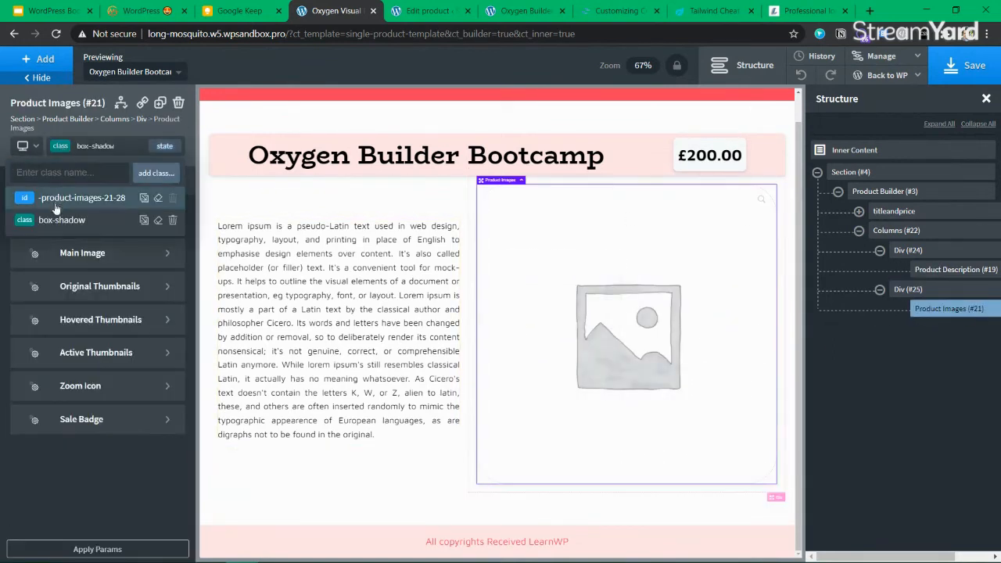
click(57, 196)
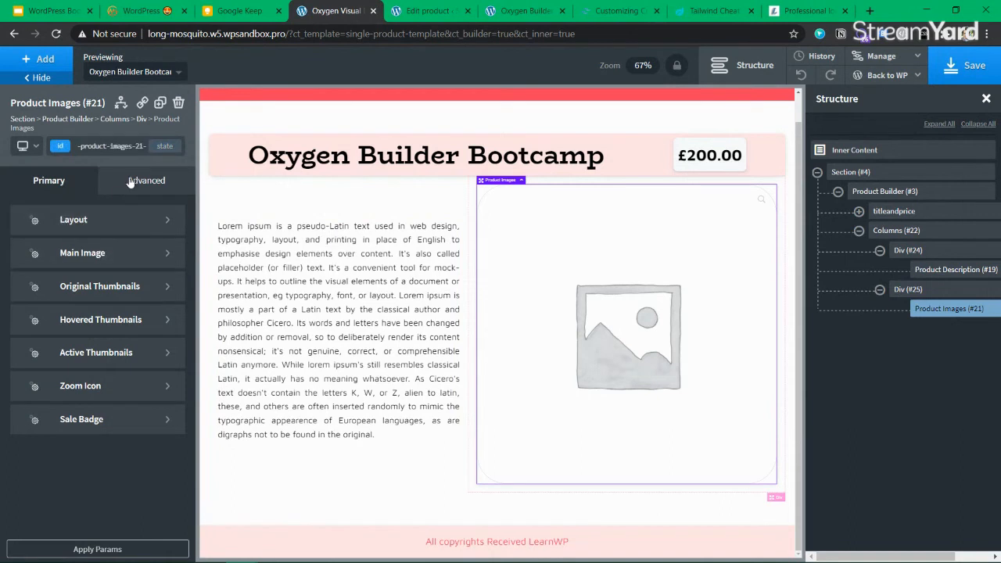
click(141, 180)
click(84, 233)
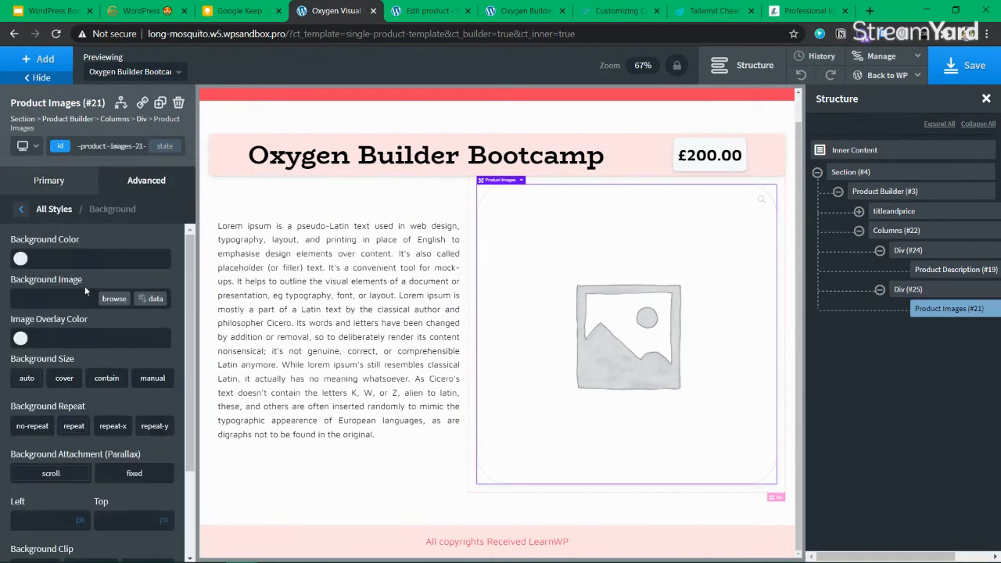
click(20, 259)
drag(84, 385, 2, 384)
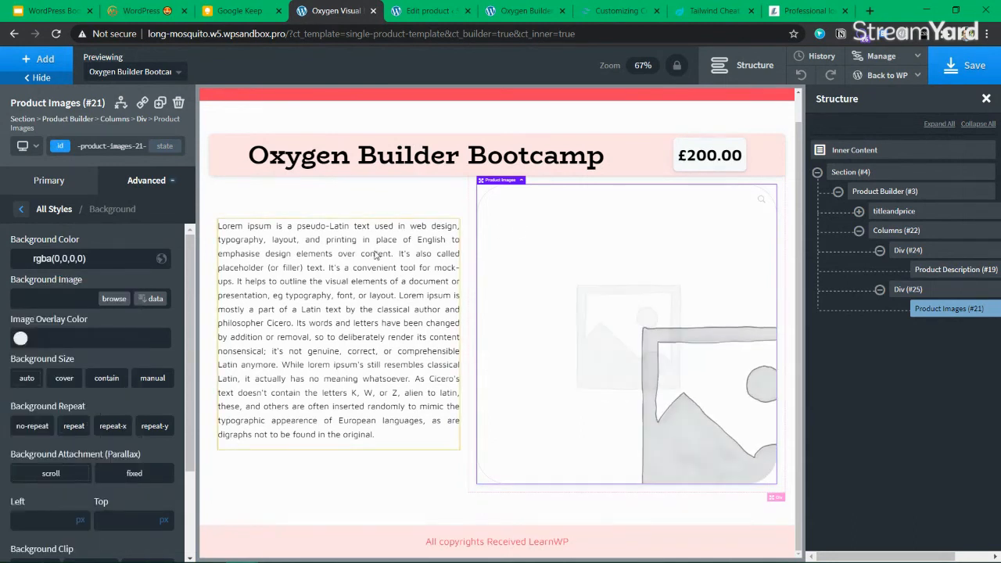
click(352, 337)
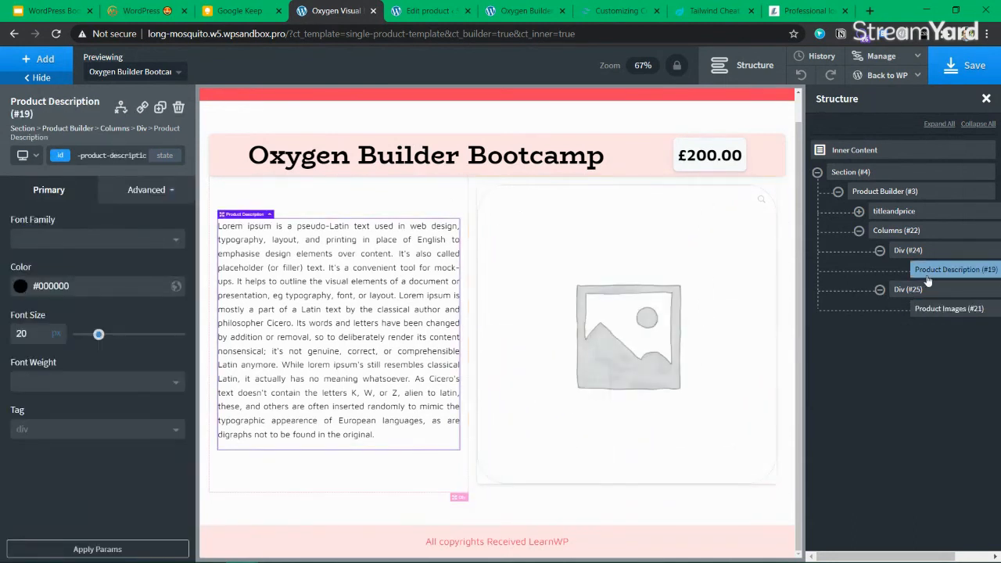
Clear the Product Images border radius value
click(935, 308)
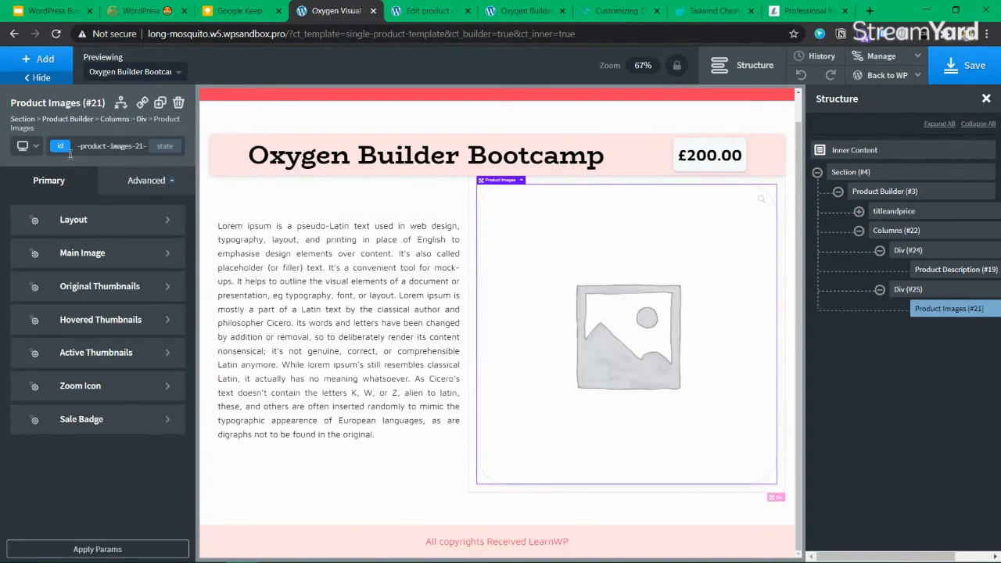
click(117, 146)
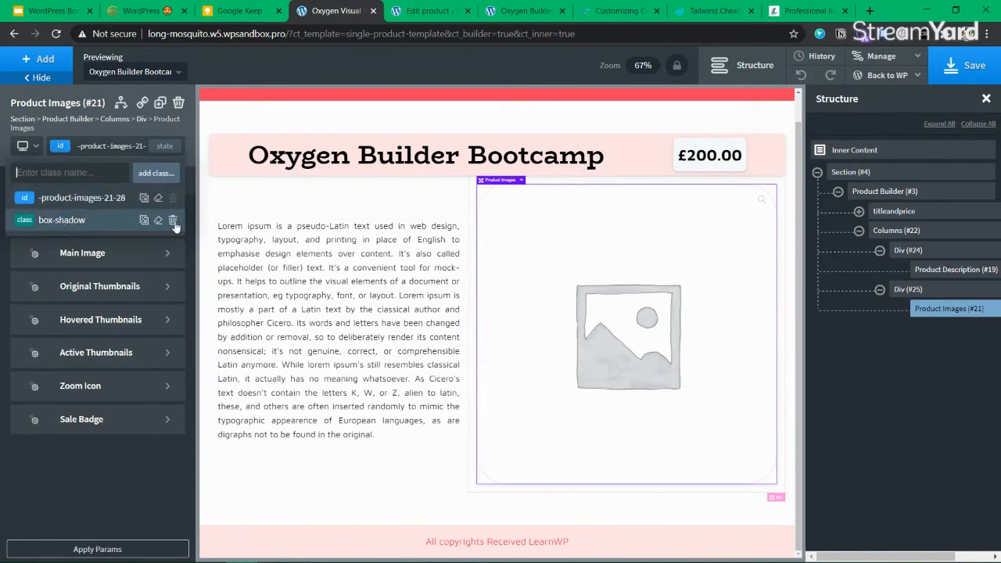
click(78, 200)
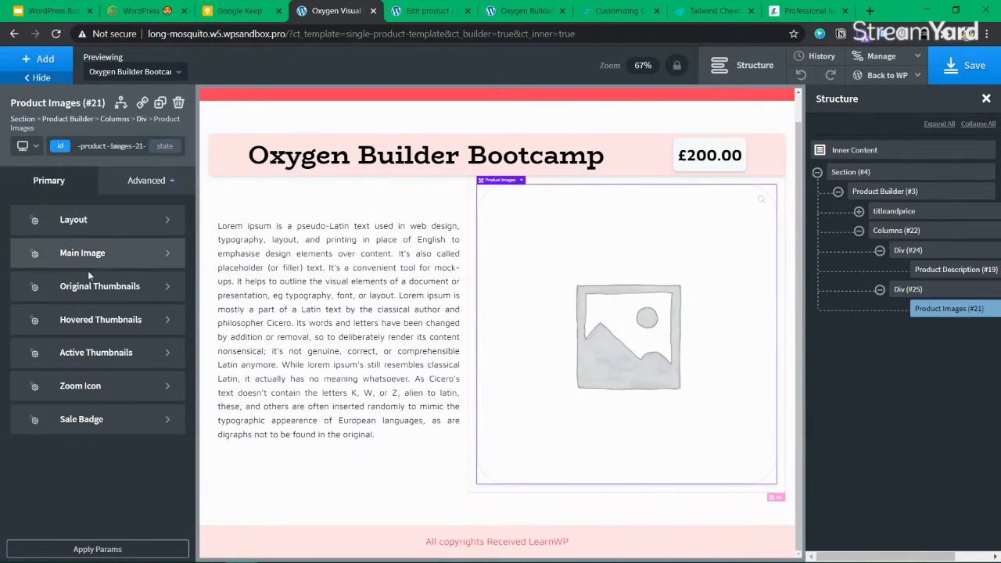
click(90, 225)
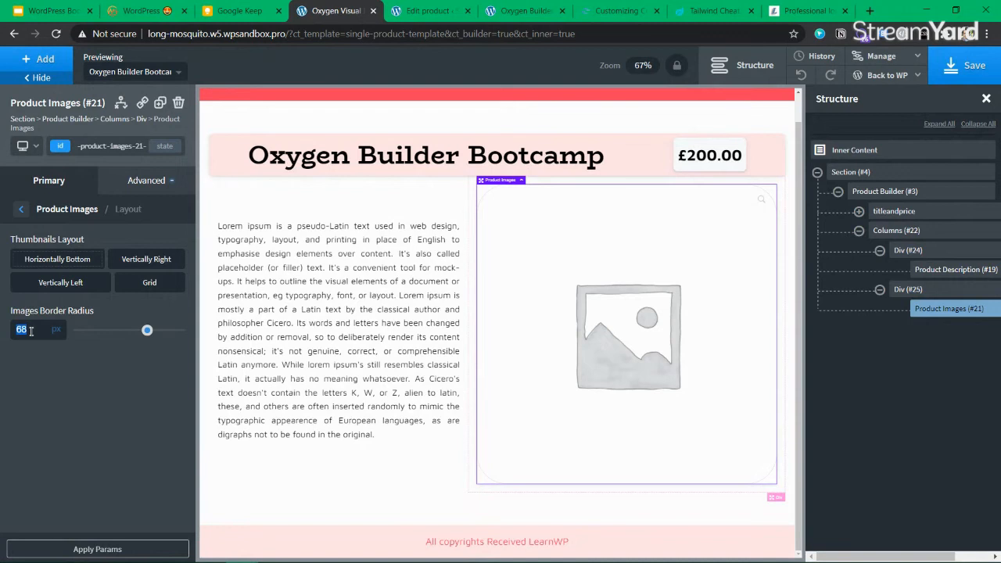
key(BackSpace)
Review the main image and thumbnail settings, then save the template
click(22, 212)
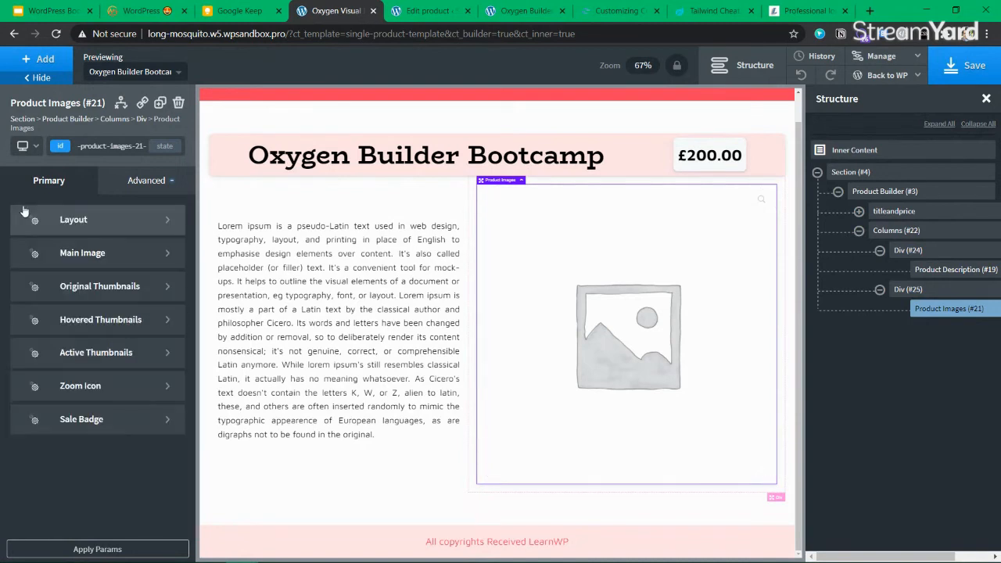
click(109, 255)
scroll(79, 391, down, 1)
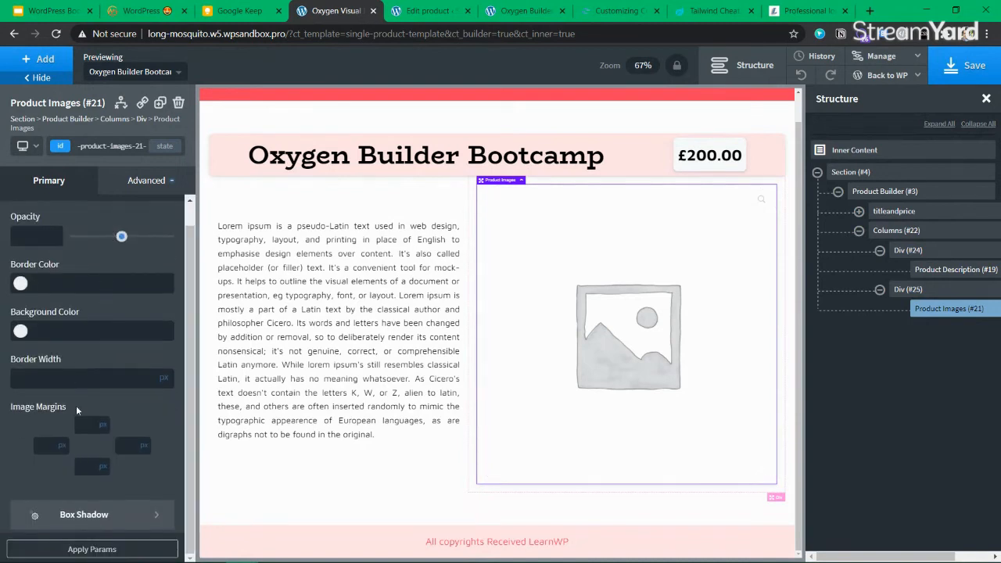
scroll(39, 219, up, 1)
click(22, 209)
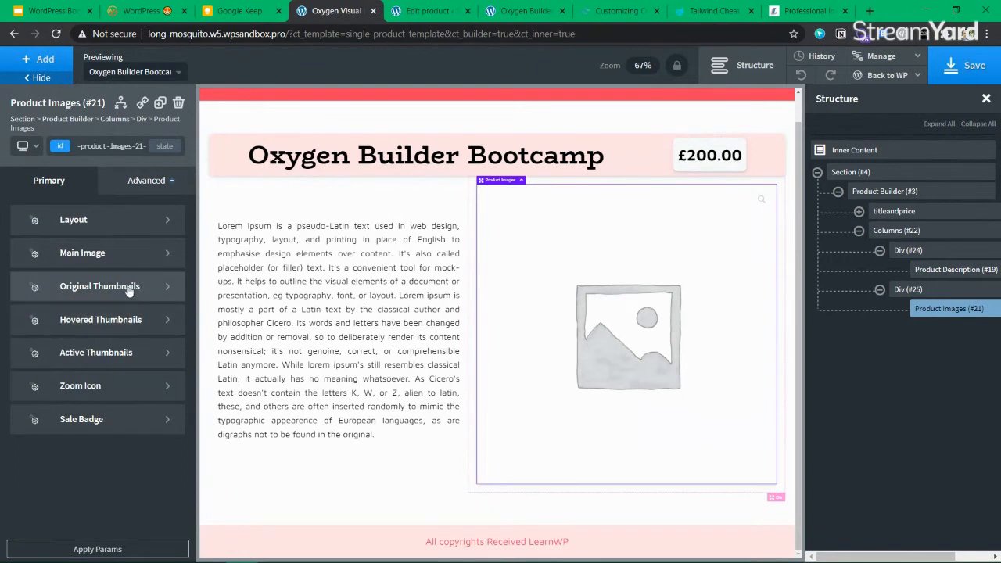
click(130, 288)
scroll(24, 229, down, 1)
scroll(24, 227, up, 1)
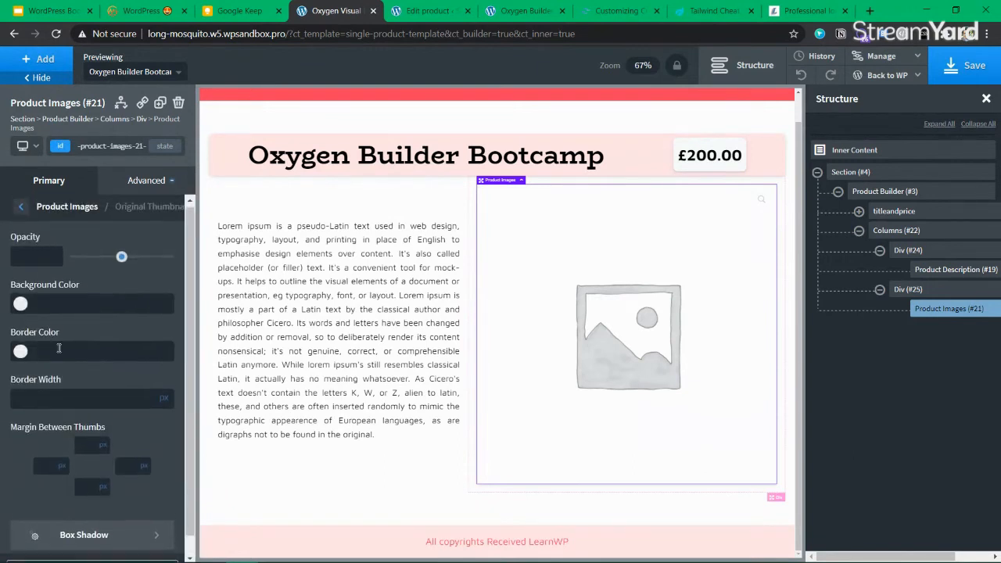
click(21, 208)
click(98, 352)
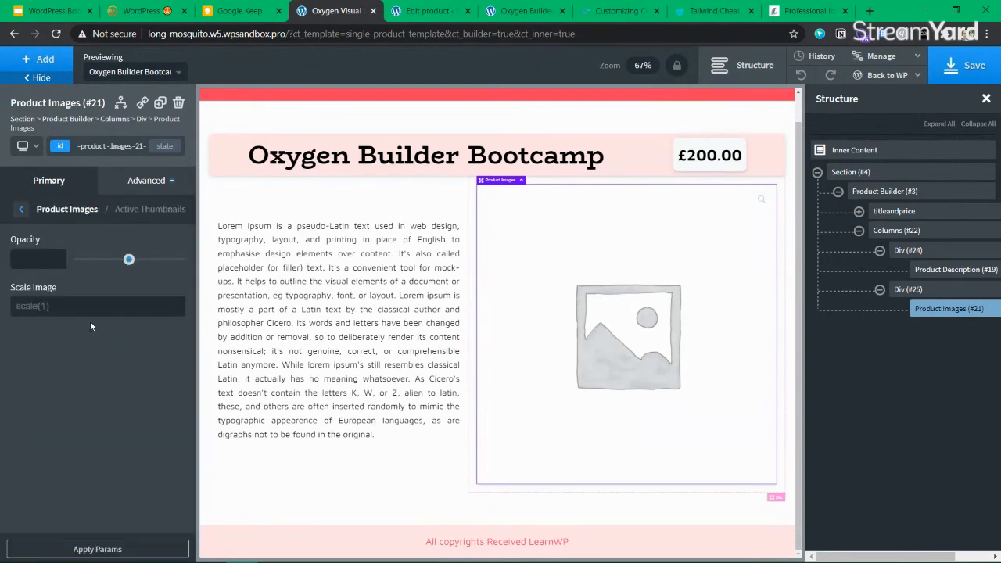
click(22, 210)
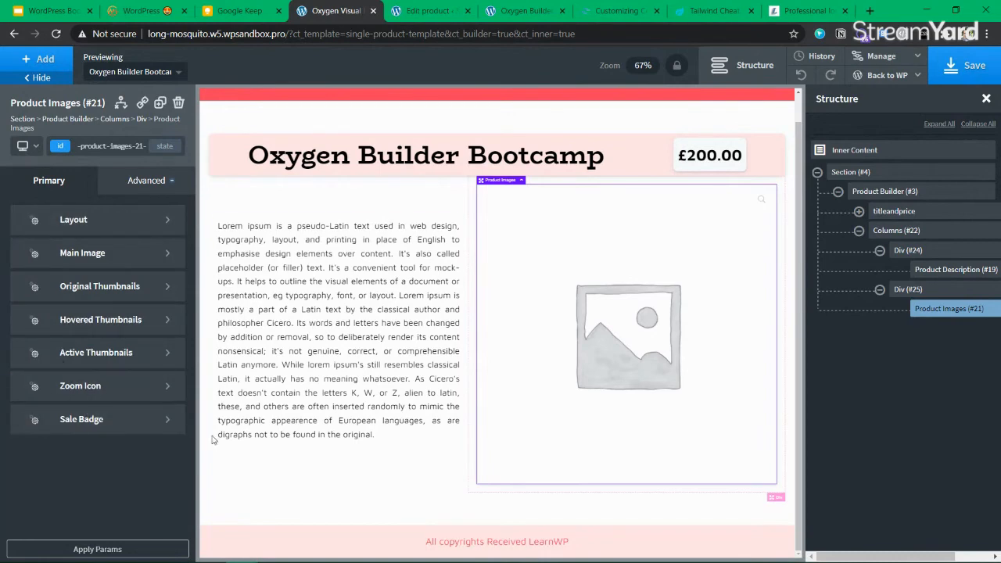
click(971, 69)
Try a 400 px height on Product Images, then remove it and select Columns (#22)
click(139, 184)
click(123, 251)
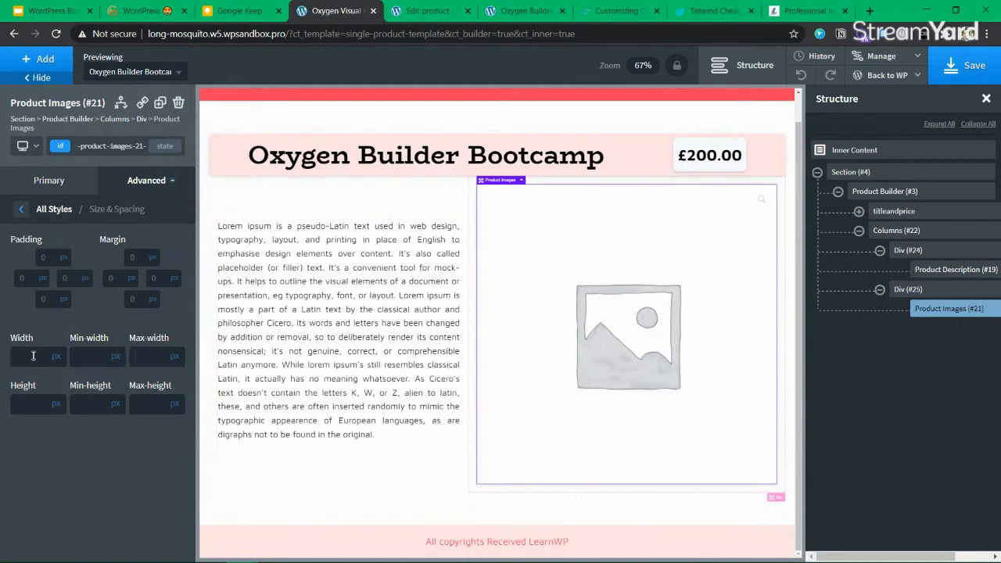
text(400)
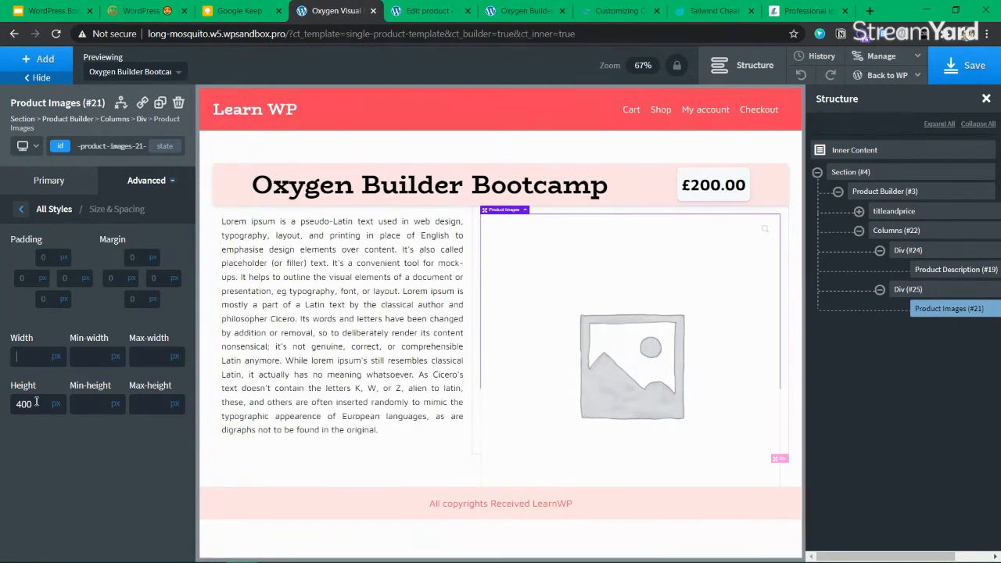
key(BackSpace)
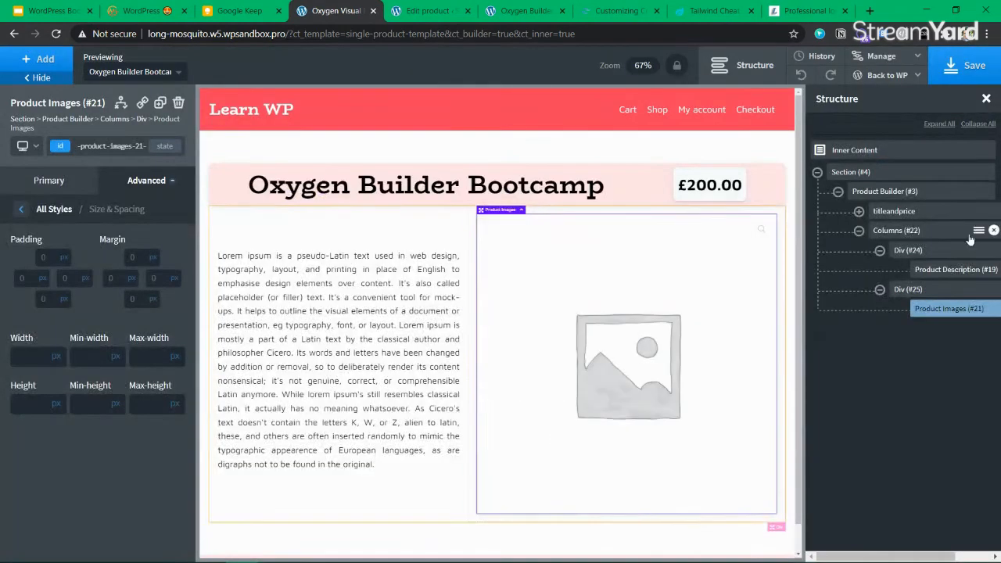
click(859, 231)
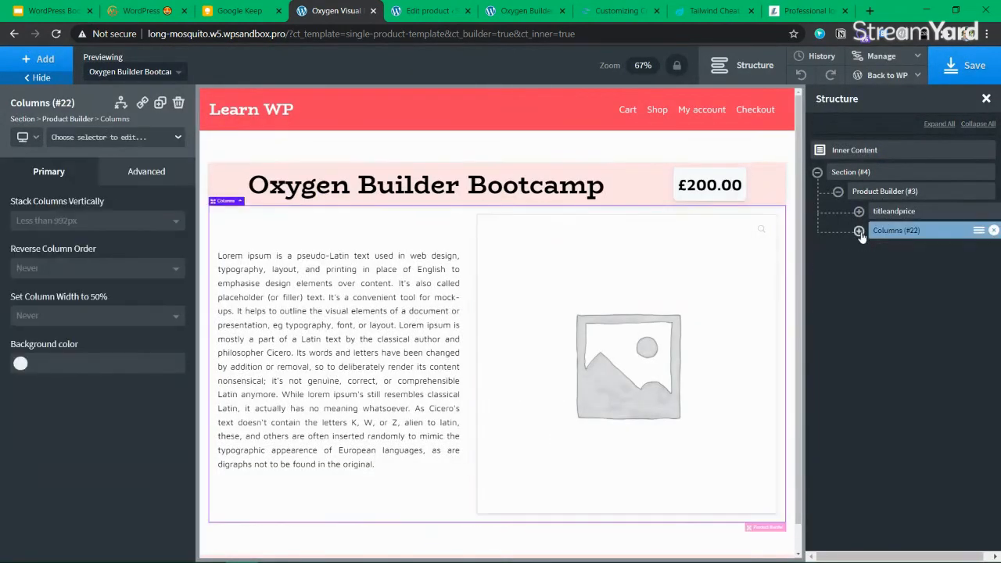
Try pink shades for the Columns background, settle on global ourwhite, and save
click(145, 172)
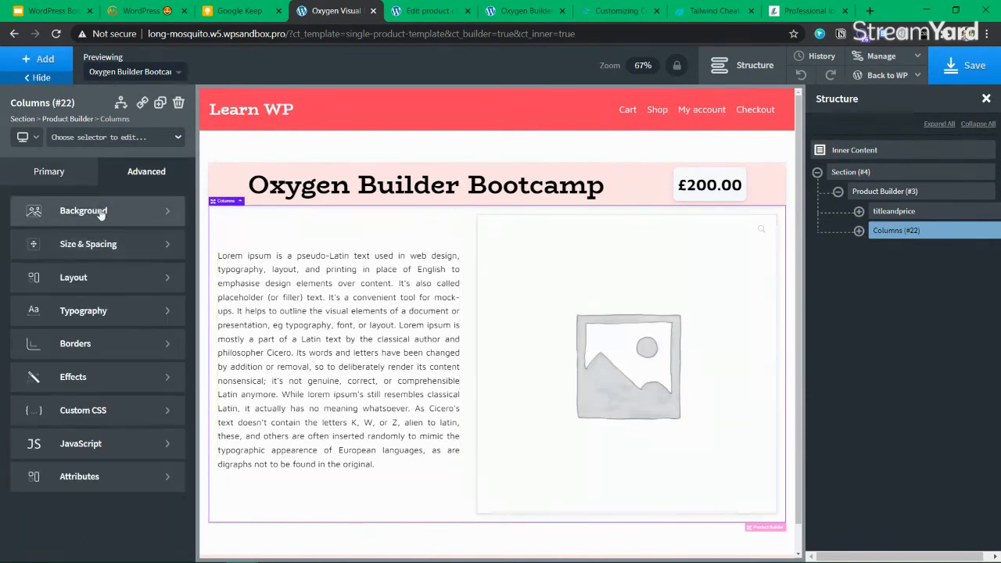
click(47, 209)
click(20, 251)
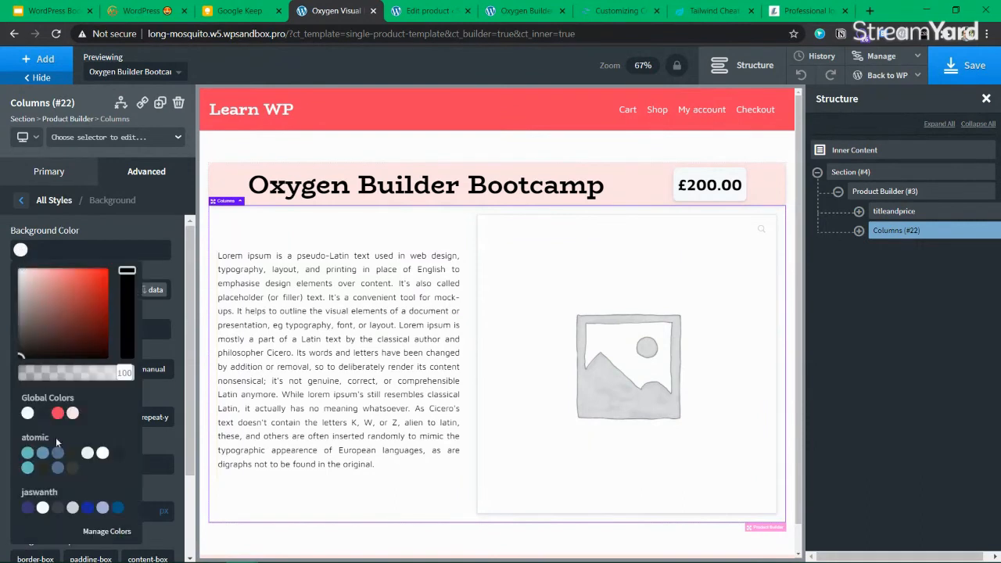
click(72, 414)
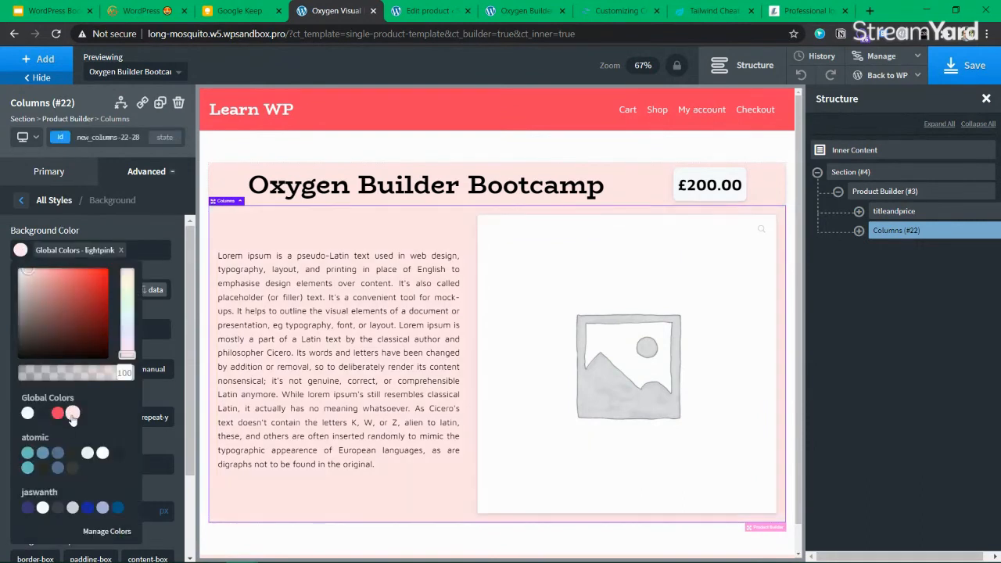
click(27, 414)
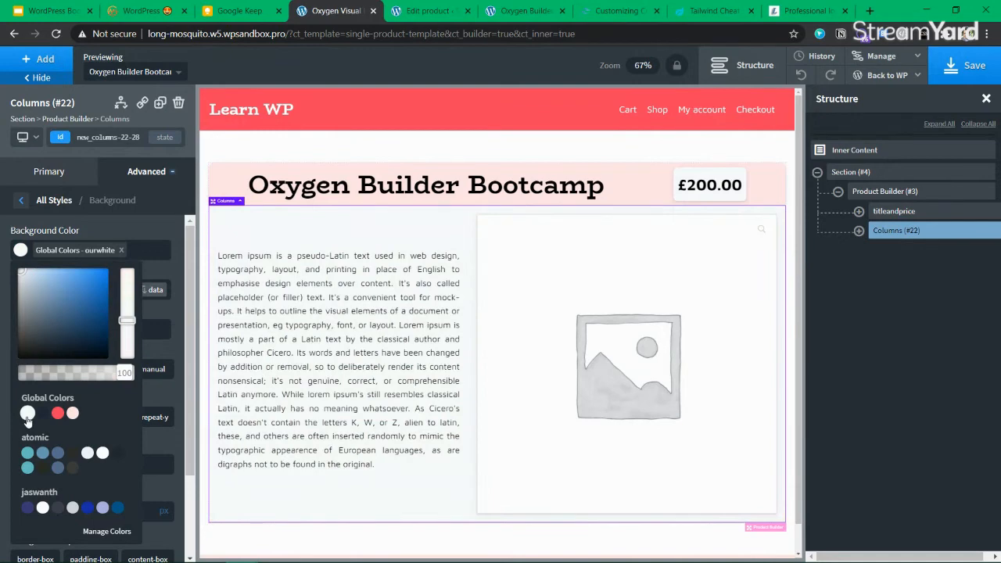
click(58, 414)
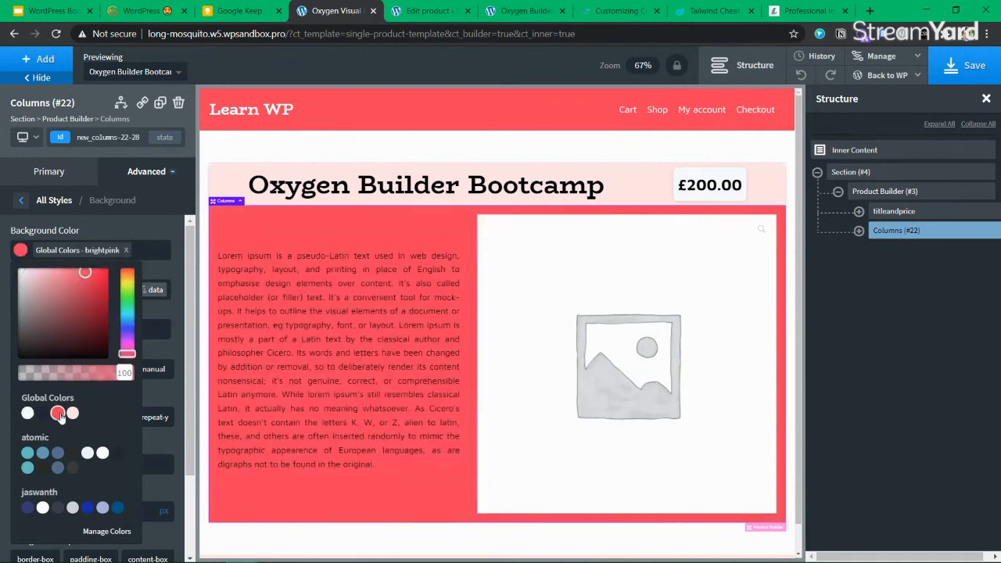
click(43, 414)
click(27, 414)
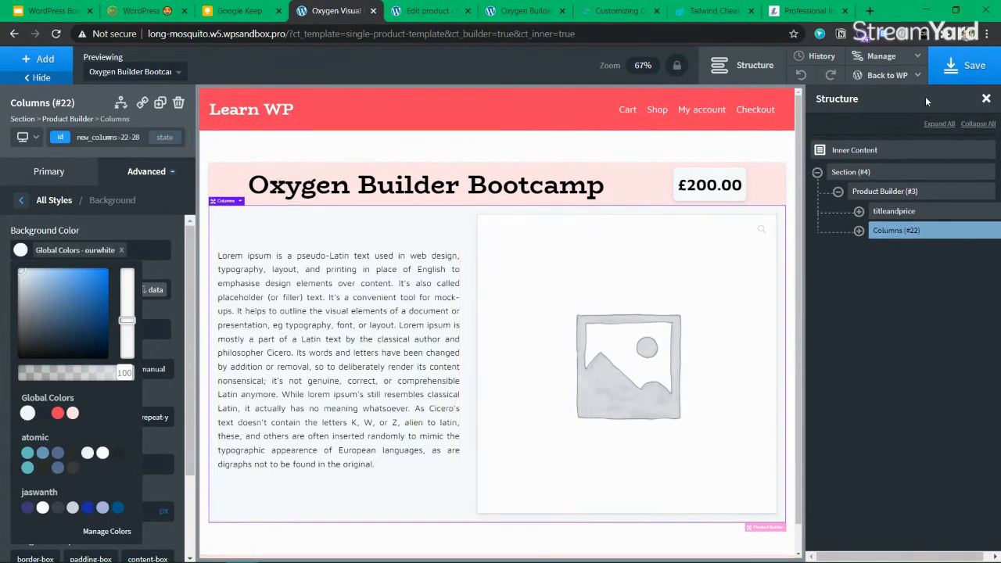
click(966, 77)
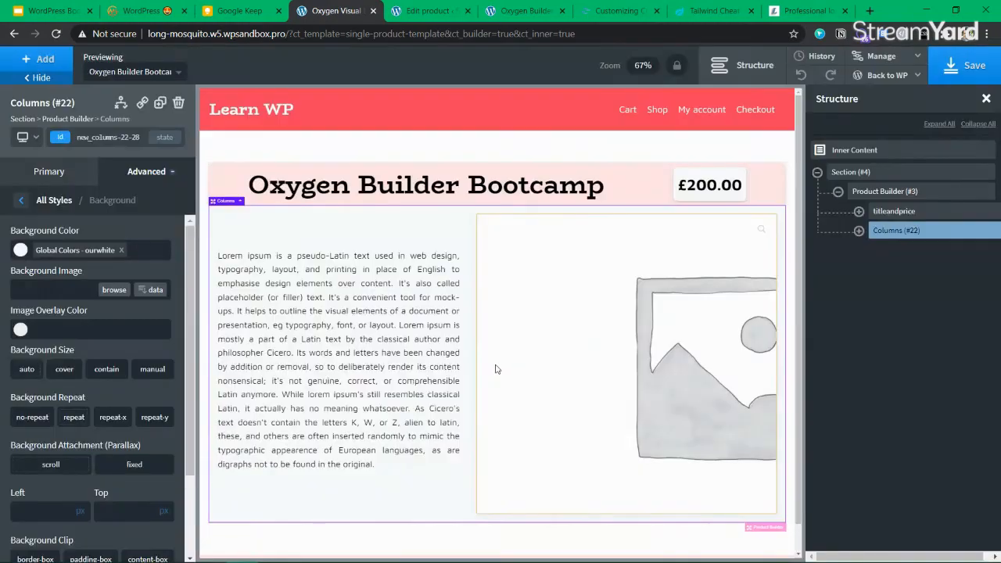
Browse the lorem ipsum generator page and its text-kind options
click(342, 337)
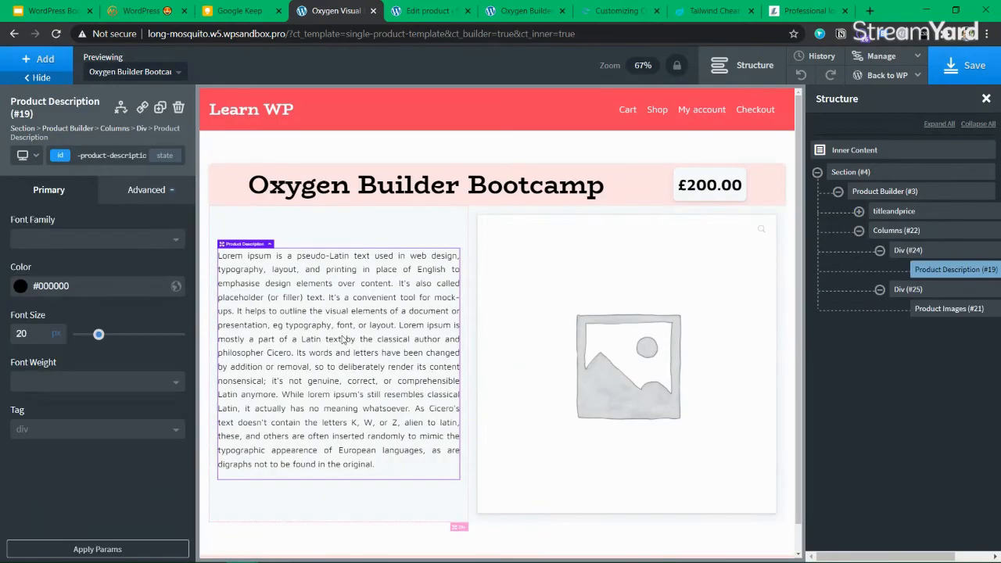
click(794, 14)
scroll(220, 313, down, 10)
scroll(219, 313, up, 15)
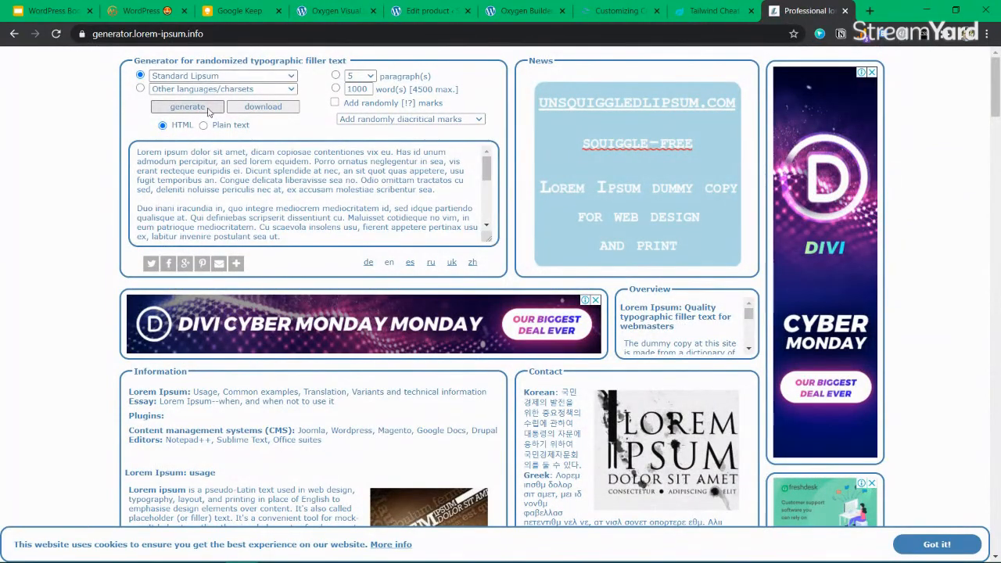
click(208, 77)
click(131, 136)
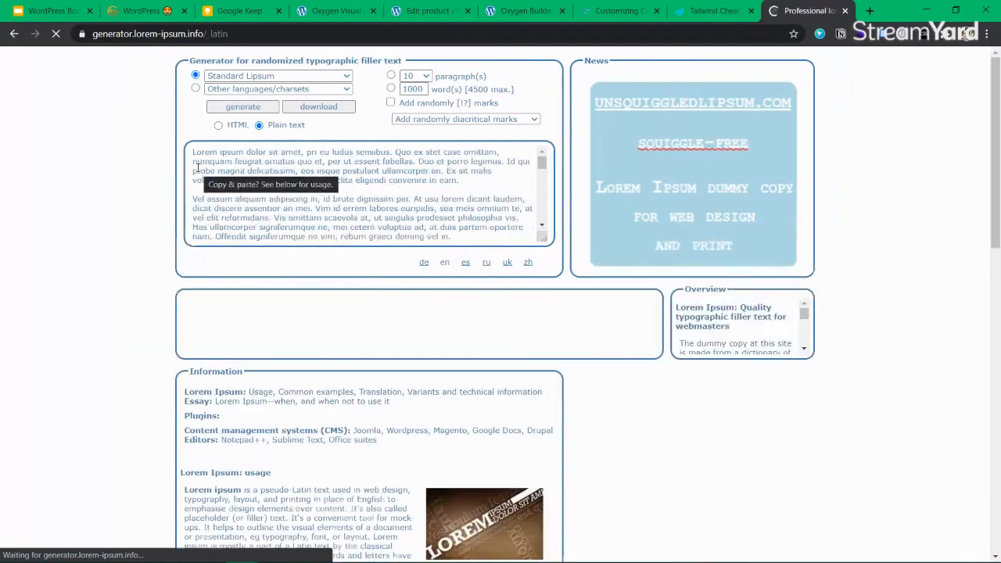
scroll(219, 372, down, 3)
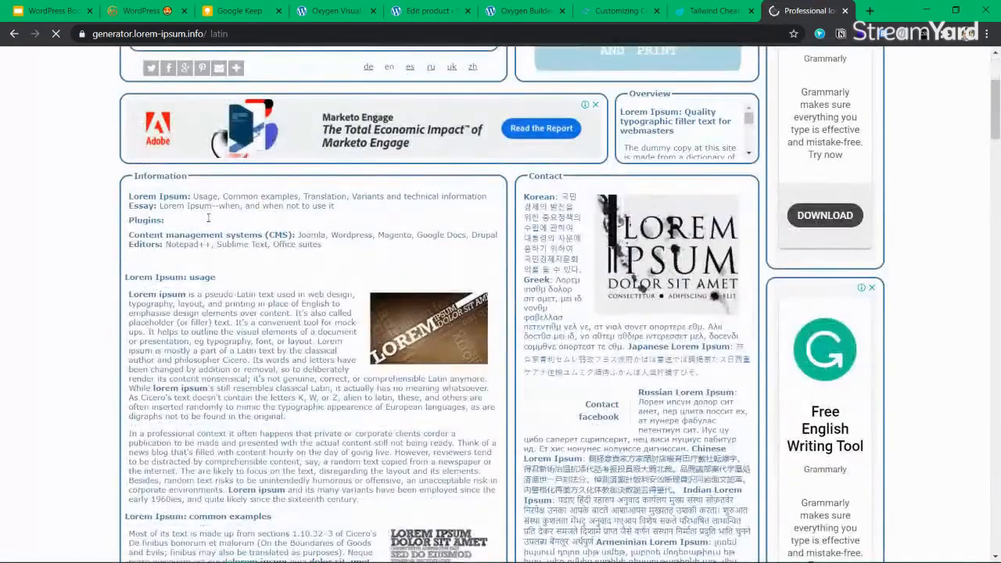
scroll(402, 293, up, 3)
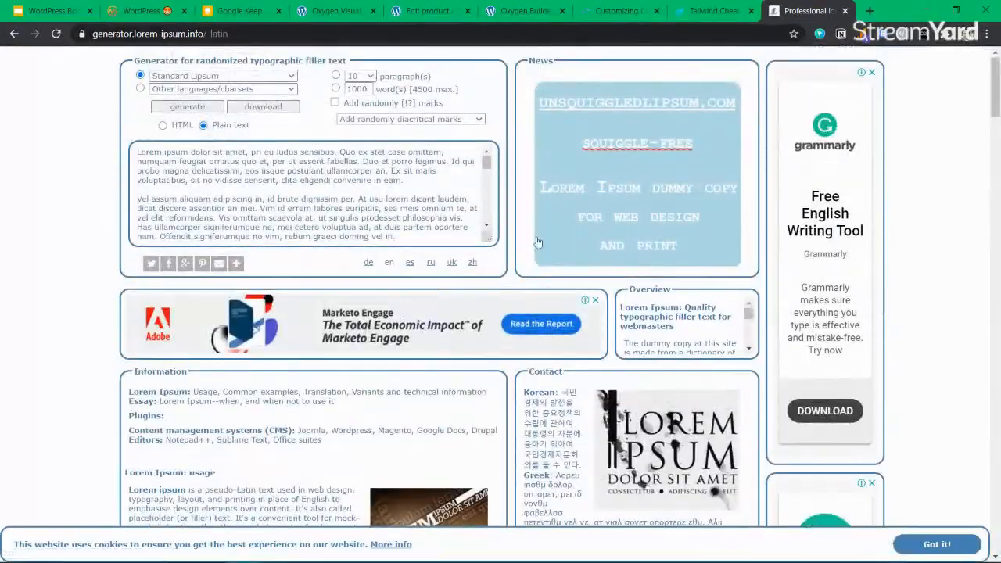
scroll(561, 246, down, 8)
scroll(561, 245, down, 5)
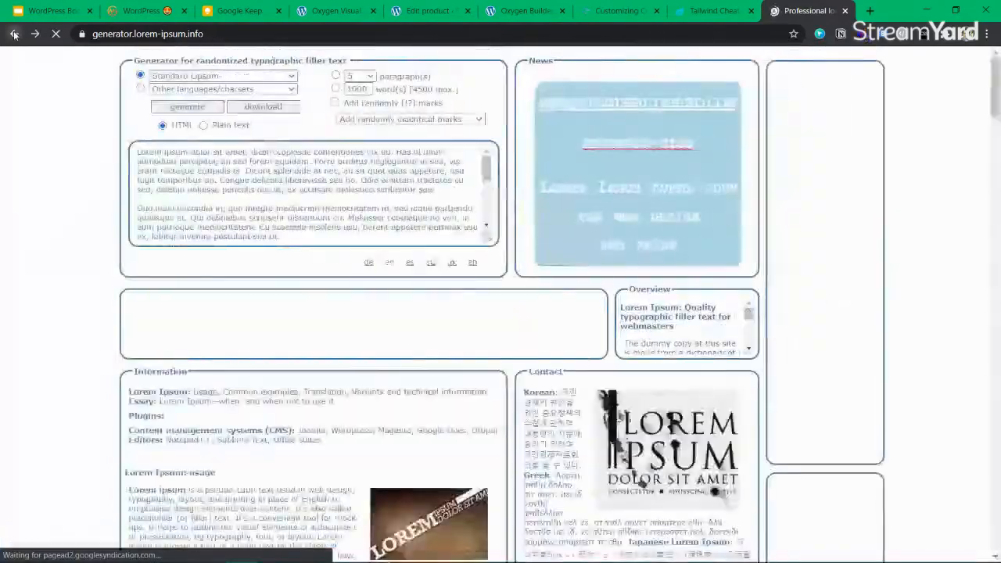
Go back through the Google results and bring up the GitMind mind map
click(14, 33)
click(14, 33)
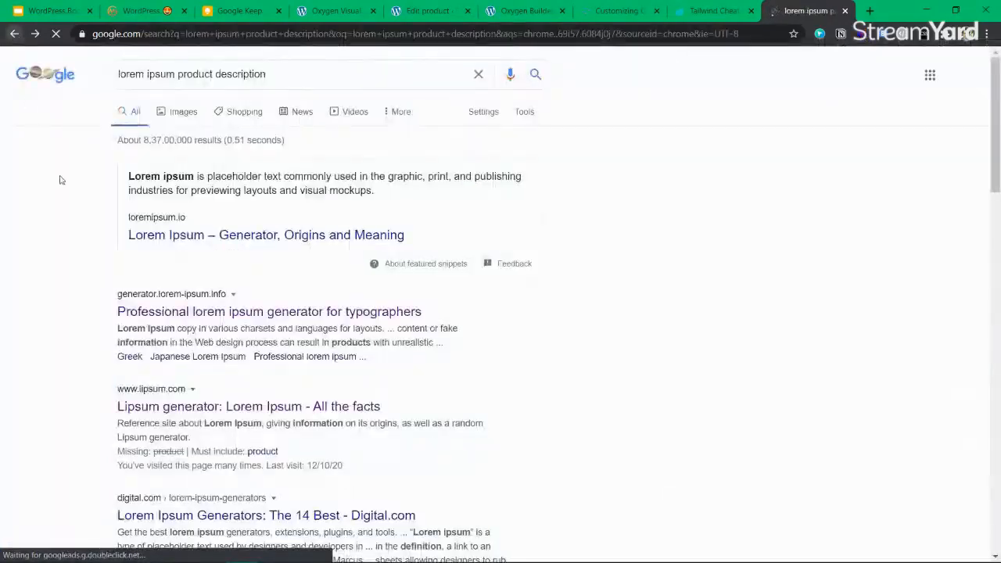
scroll(296, 415, down, 5)
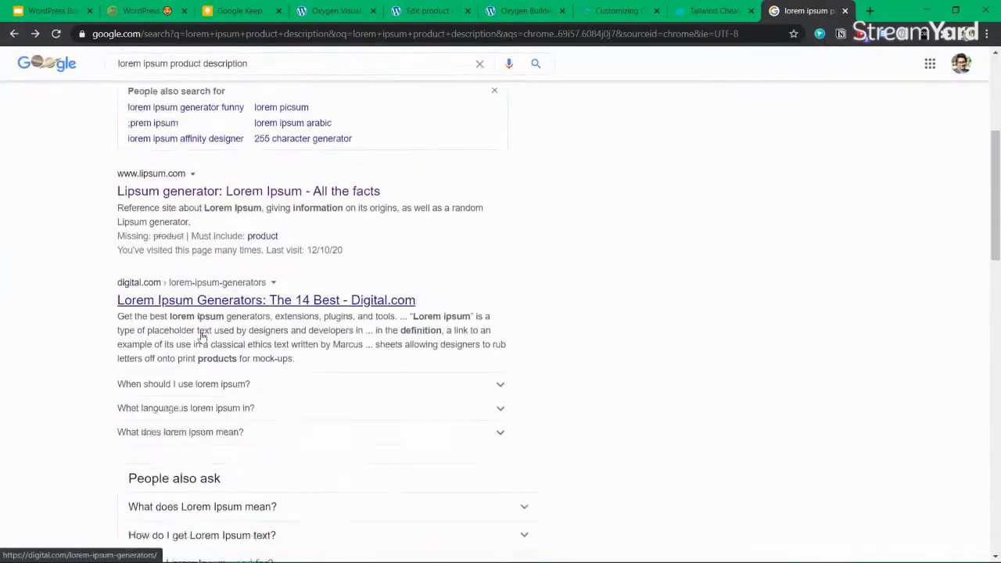
scroll(222, 196, down, 3)
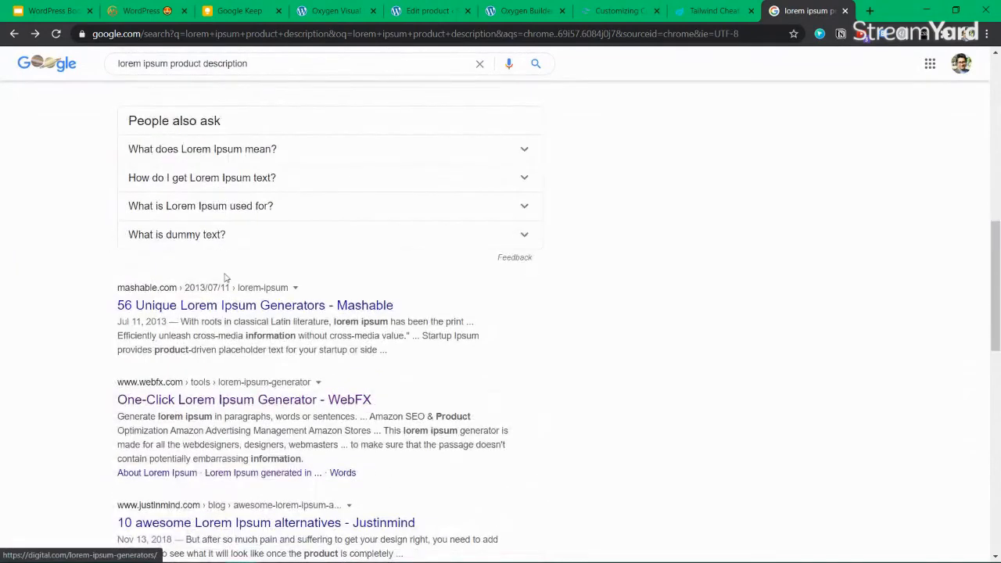
scroll(187, 399, down, 3)
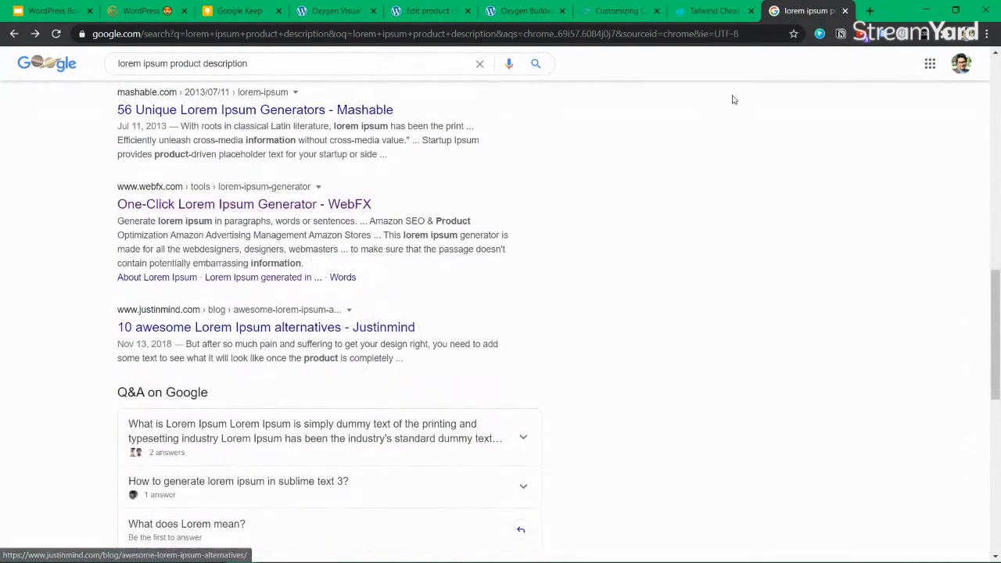
key(ctrl+shift+Tab)
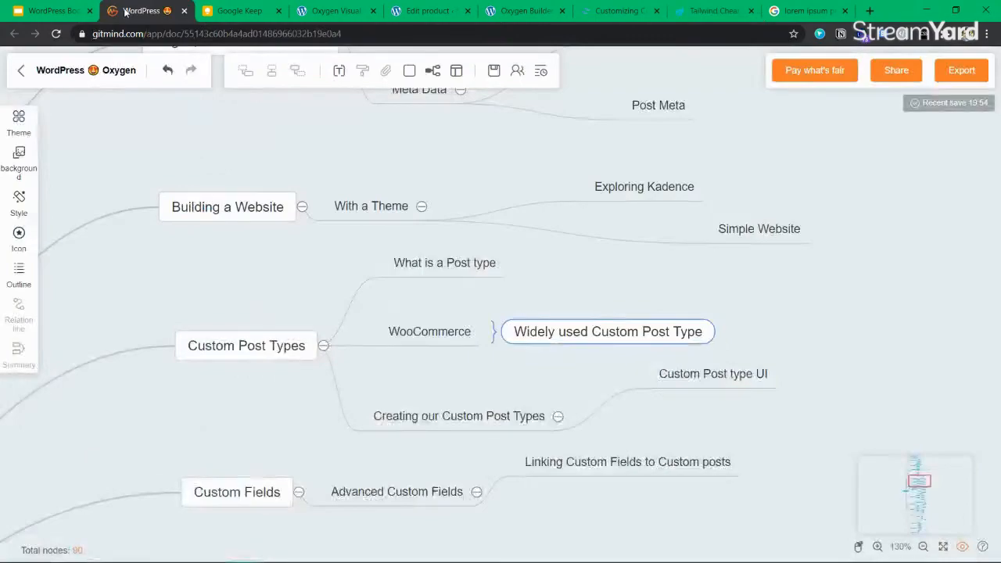
click(235, 11)
Reload the live product page to pick up the template changes
click(434, 11)
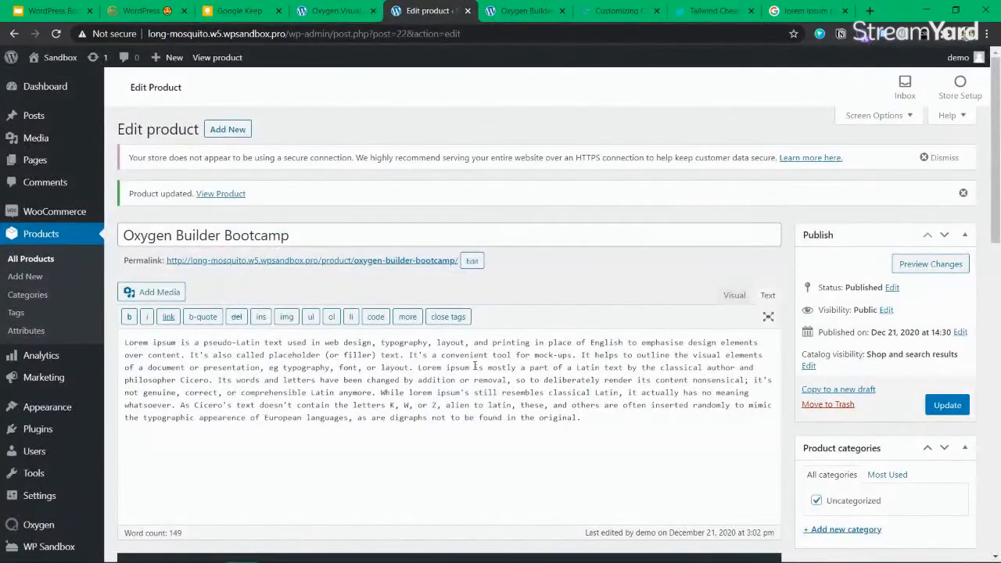
scroll(492, 329, down, 4)
scroll(492, 329, up, 3)
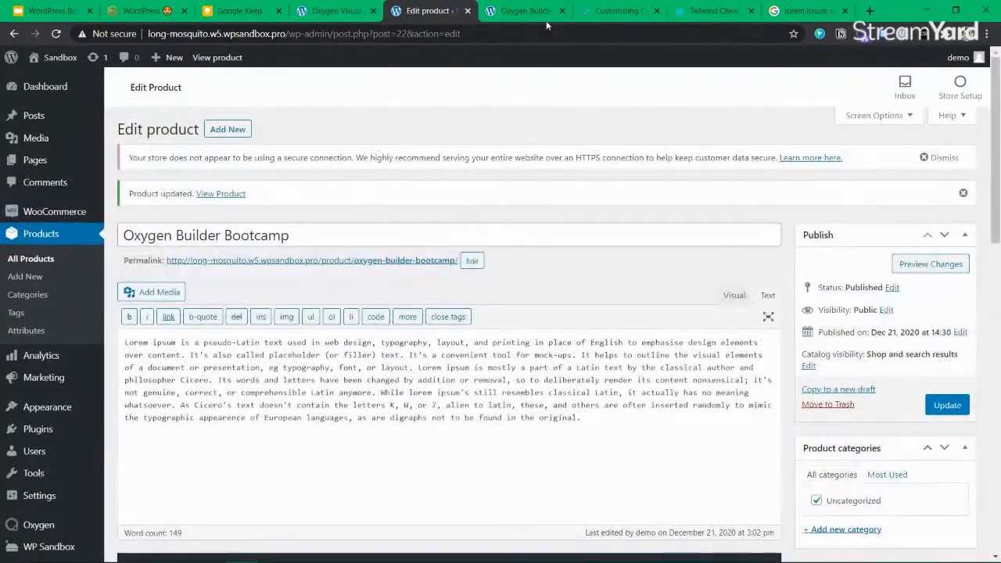
click(536, 12)
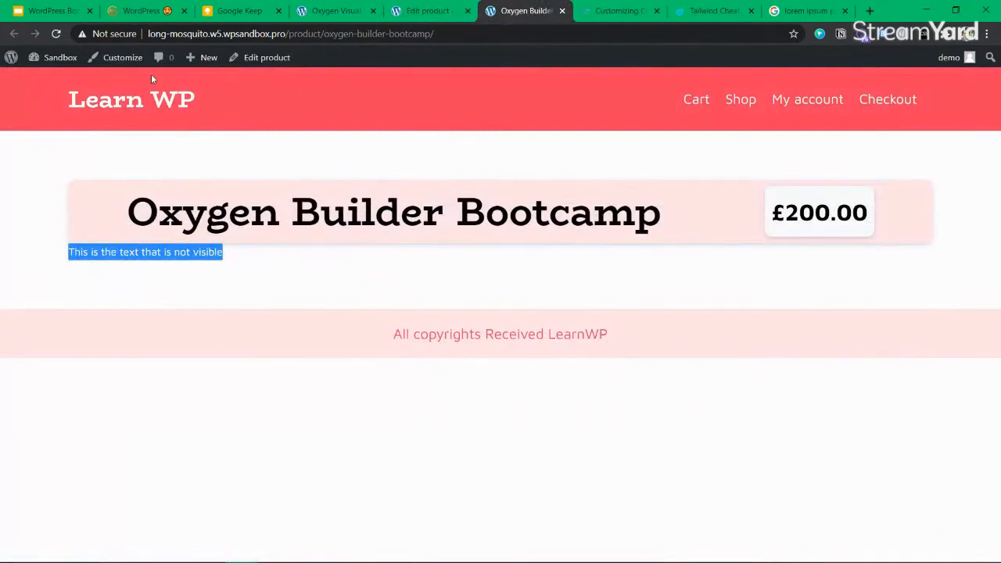
click(57, 34)
Check the two-column description and image layout, then return to the Oxygen editor
scroll(438, 324, down, 3)
scroll(439, 324, up, 3)
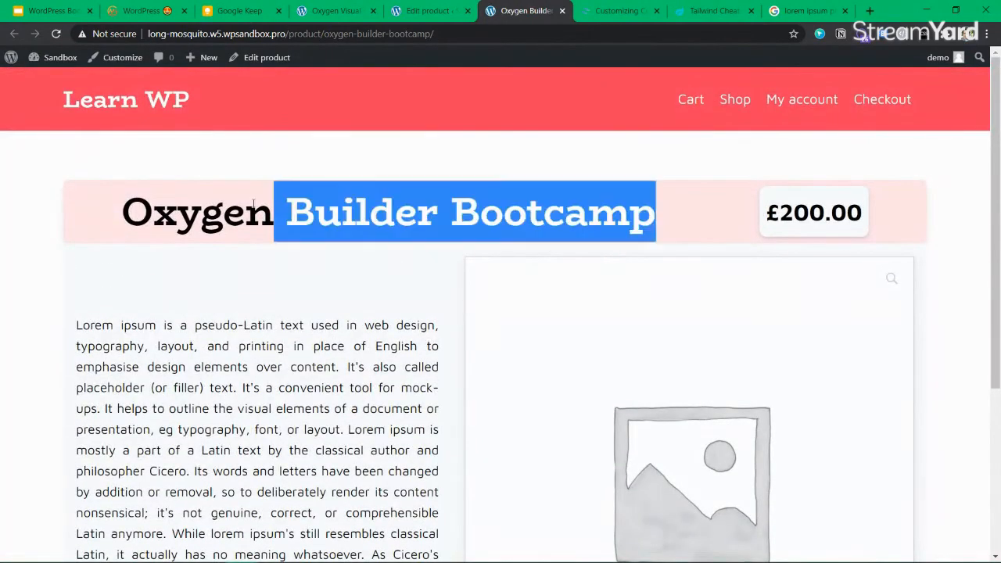
scroll(669, 427, down, 3)
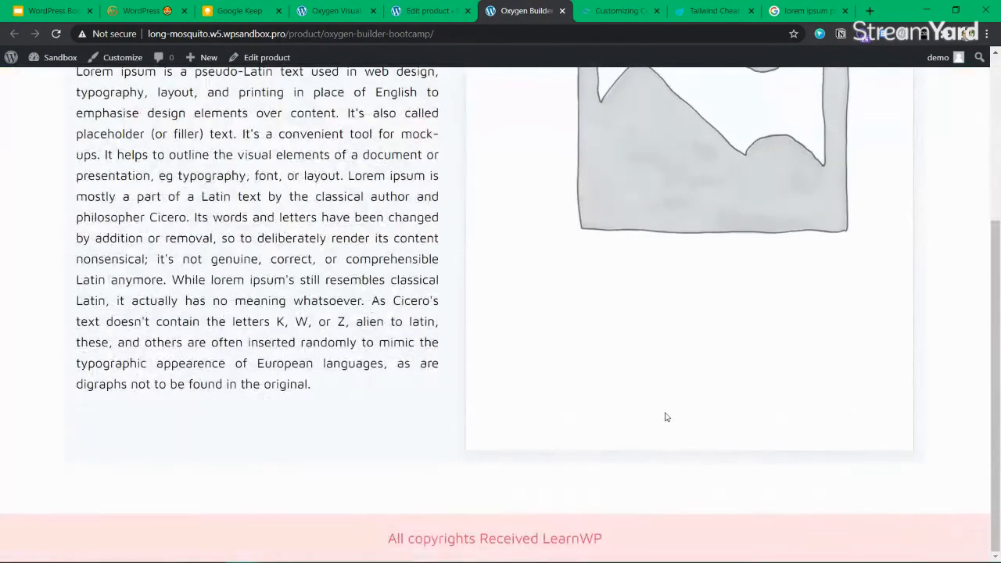
scroll(366, 369, up, 3)
drag(279, 328, 318, 472)
click(321, 466)
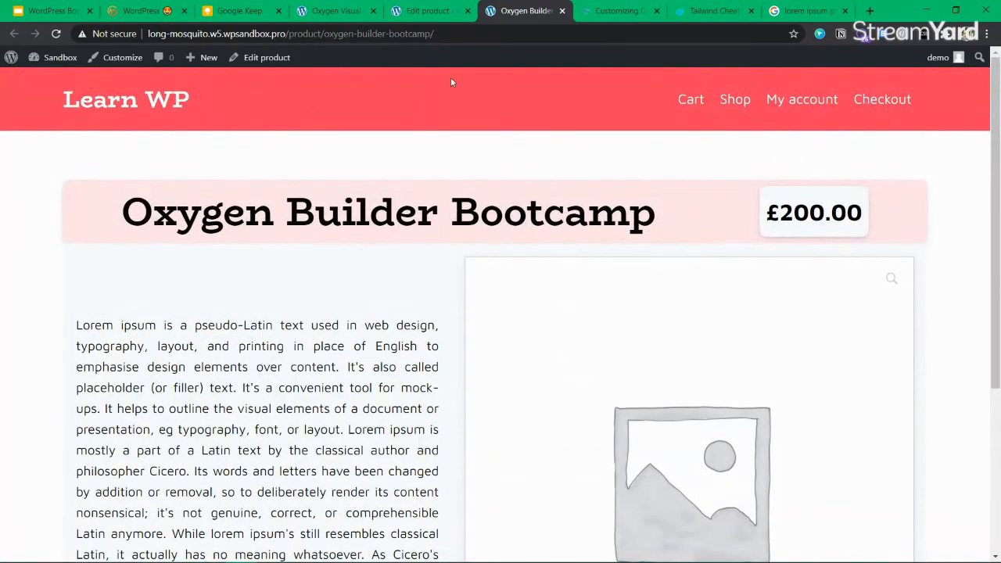
click(420, 14)
click(356, 11)
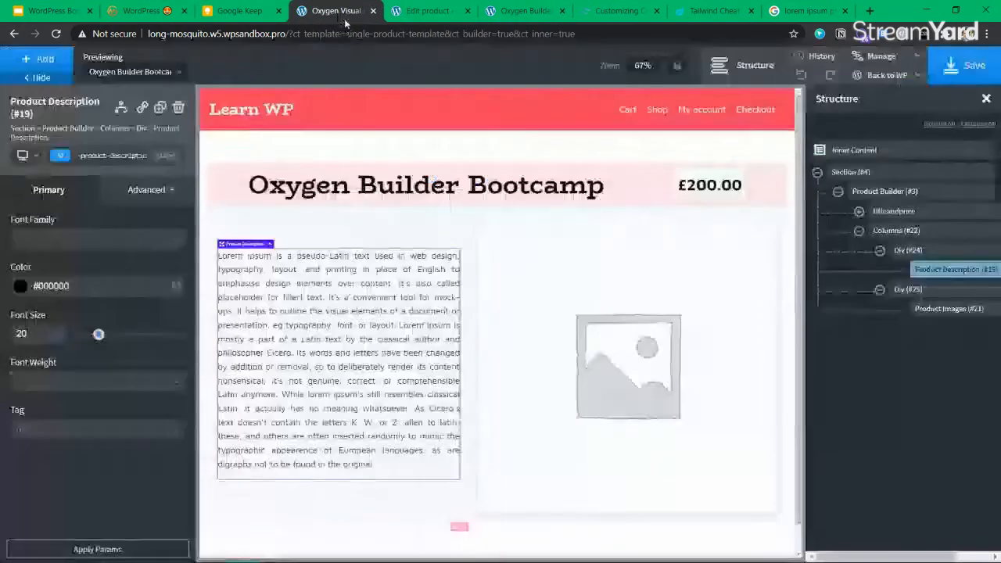
Enter 20 in the Columns (#22) Size & Spacing settings
drag(361, 11, 454, 11)
click(896, 230)
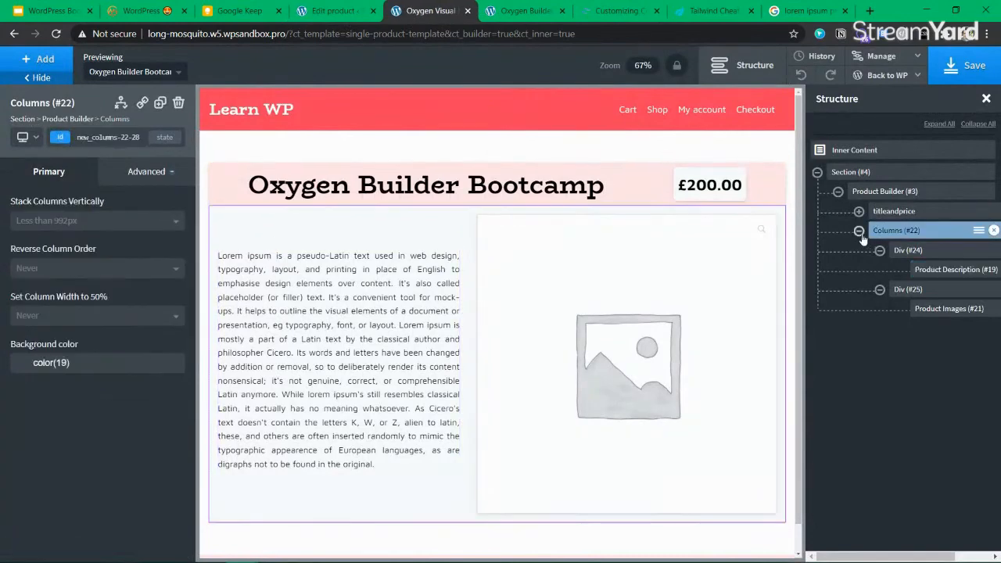
click(146, 171)
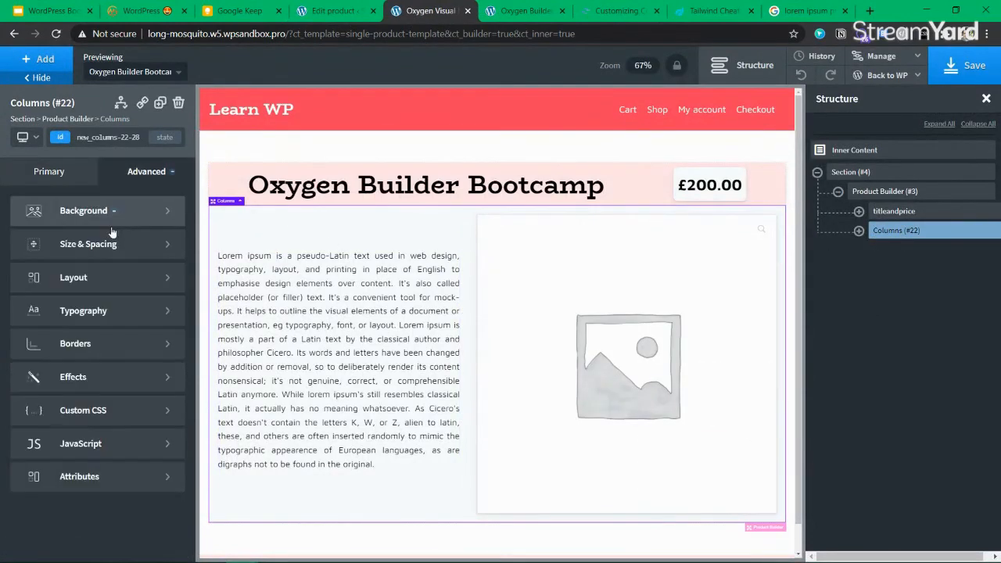
click(54, 241)
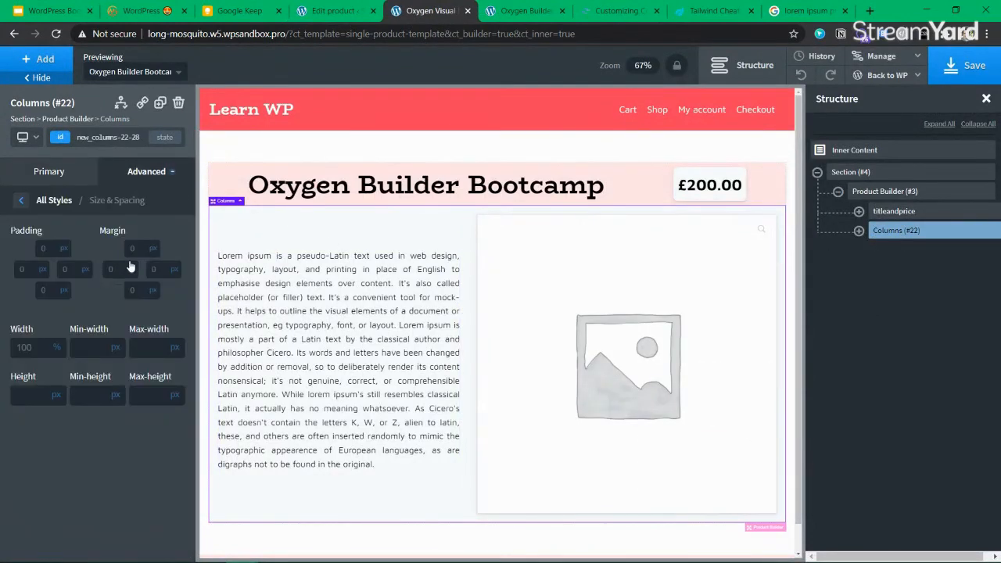
text(20)
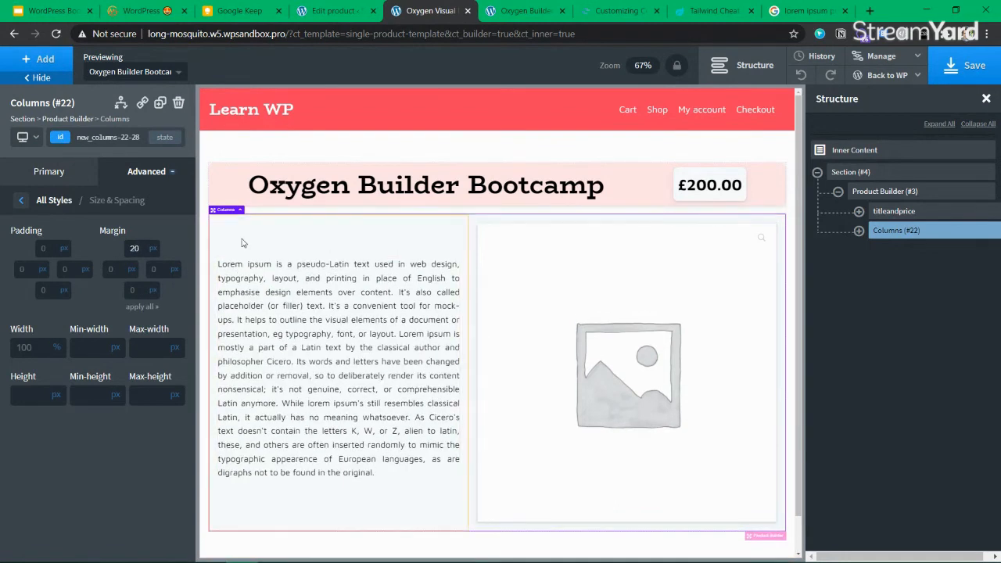
Add the box-shadow and border-radius classes to Columns (#22)
click(58, 138)
text(box)
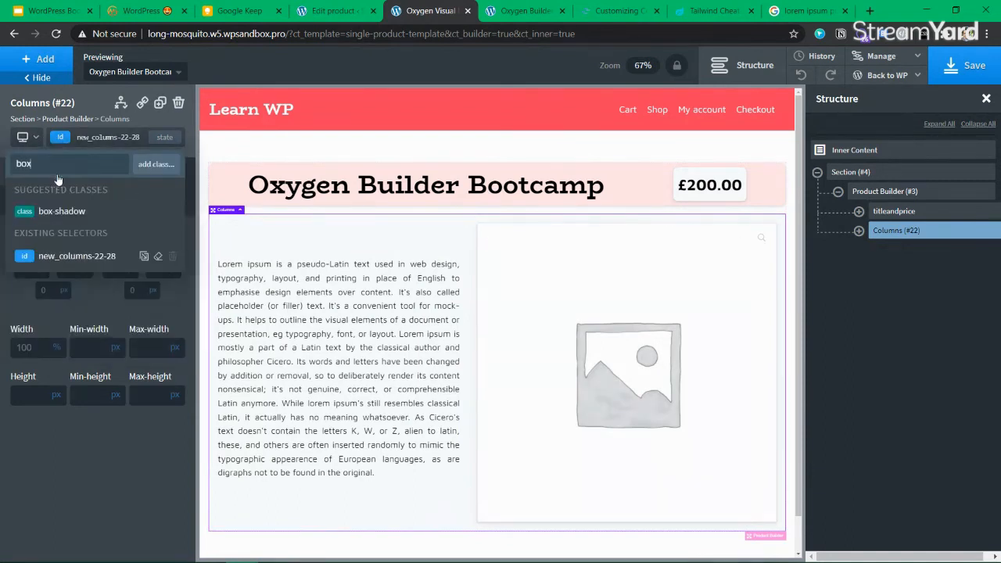
click(74, 216)
click(61, 136)
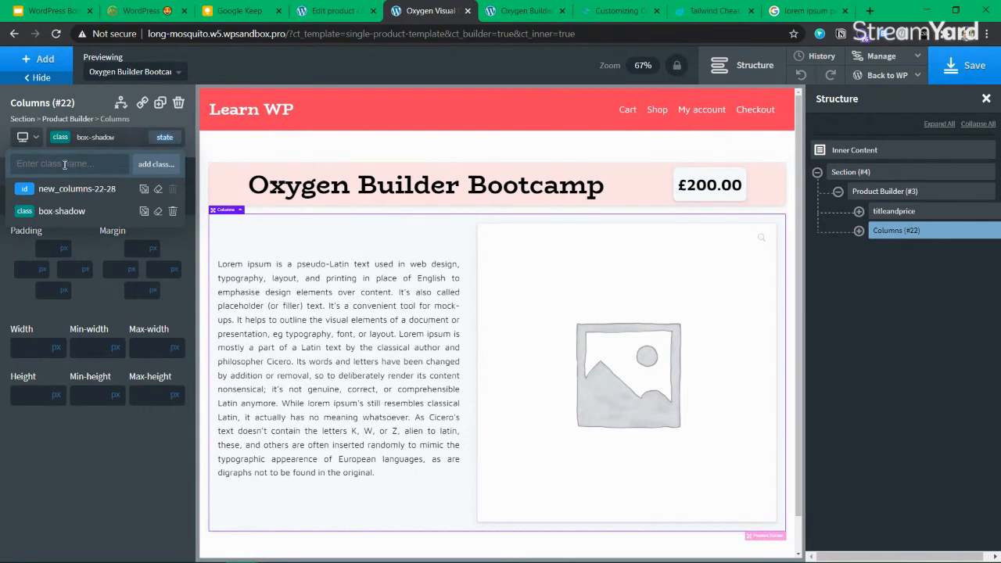
text(border)
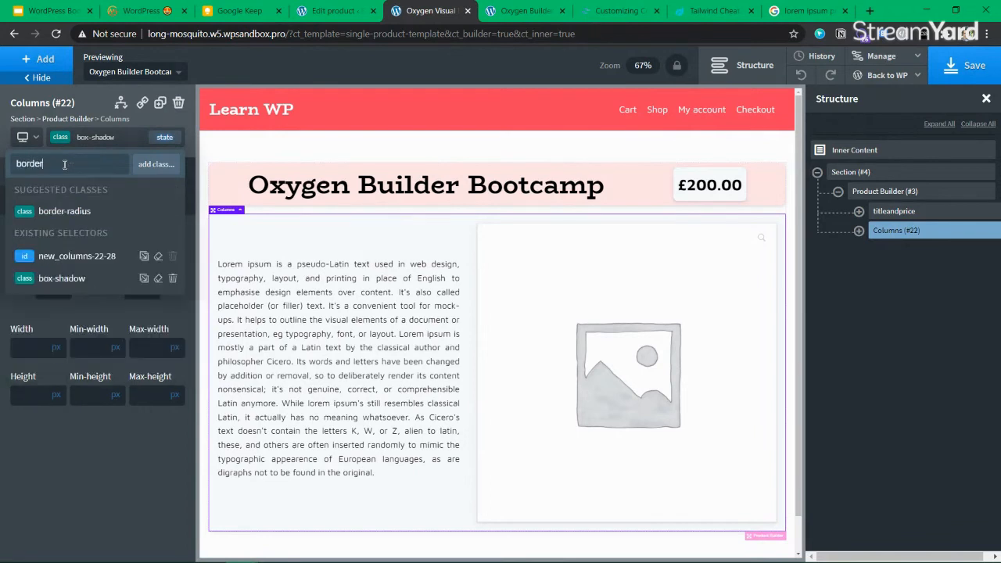
click(65, 211)
click(245, 555)
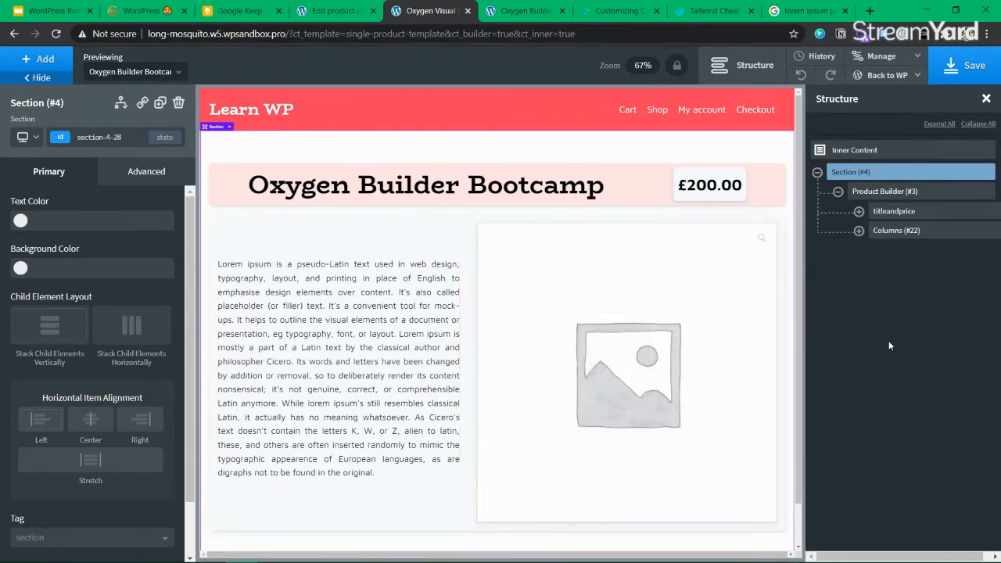
Give Product Images (#21) a 500 px max-width, removing the trial 200 width
click(556, 306)
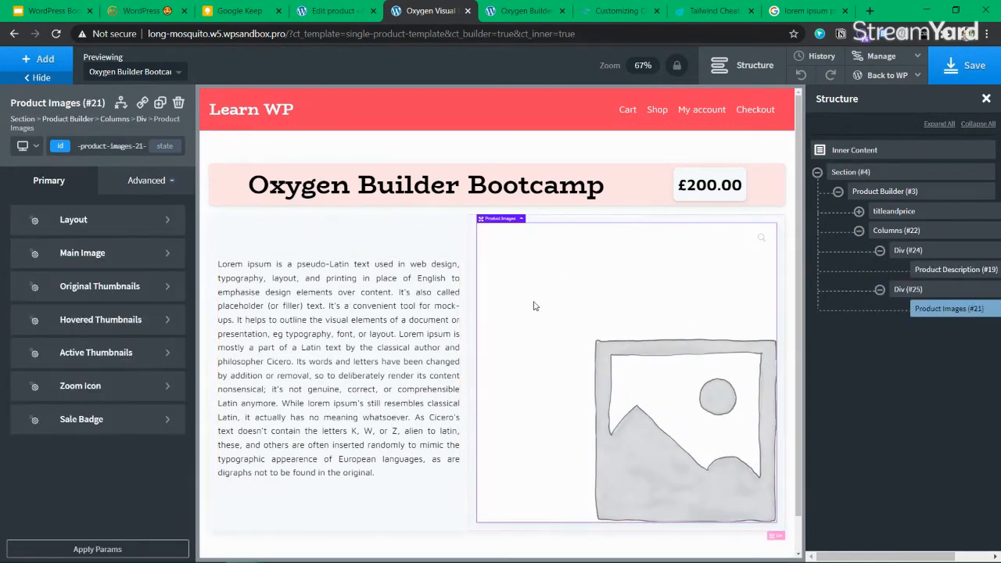
click(148, 181)
click(79, 252)
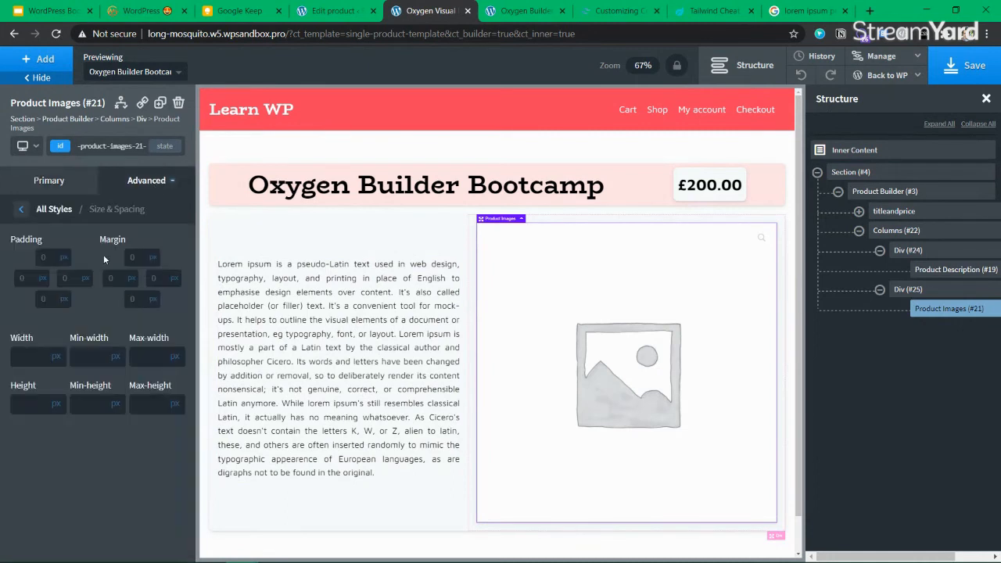
click(18, 358)
text(200)
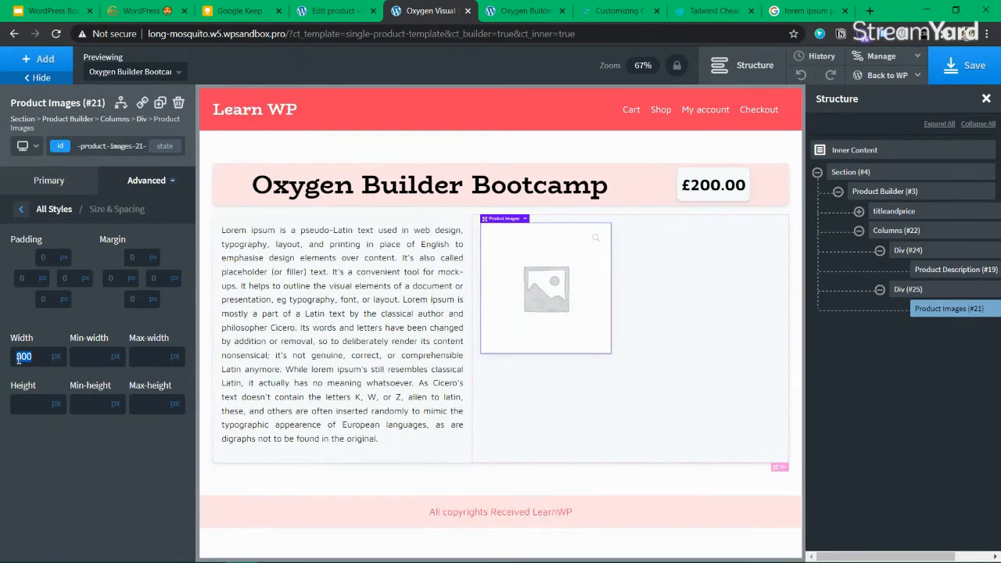
key(BackSpace)
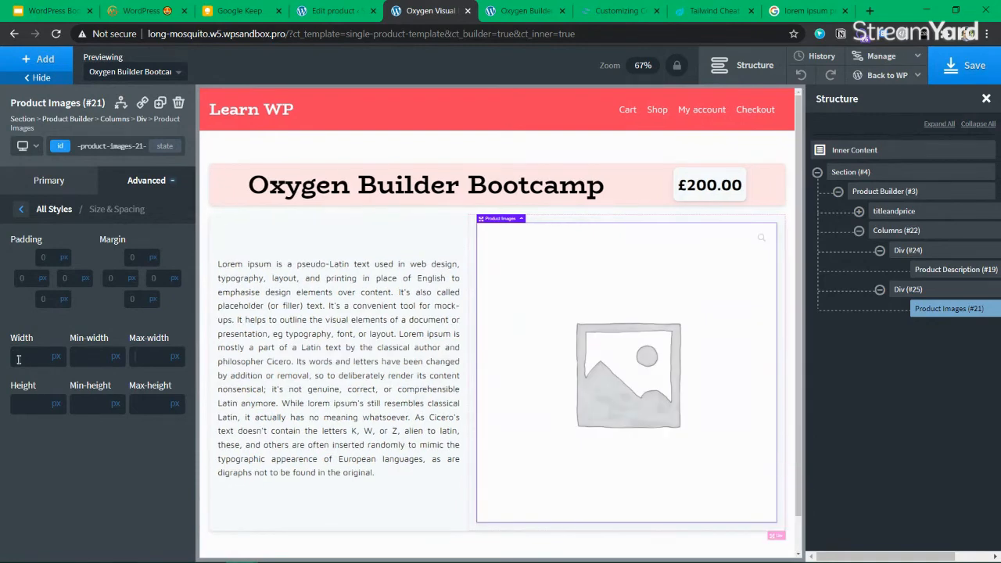
text(500)
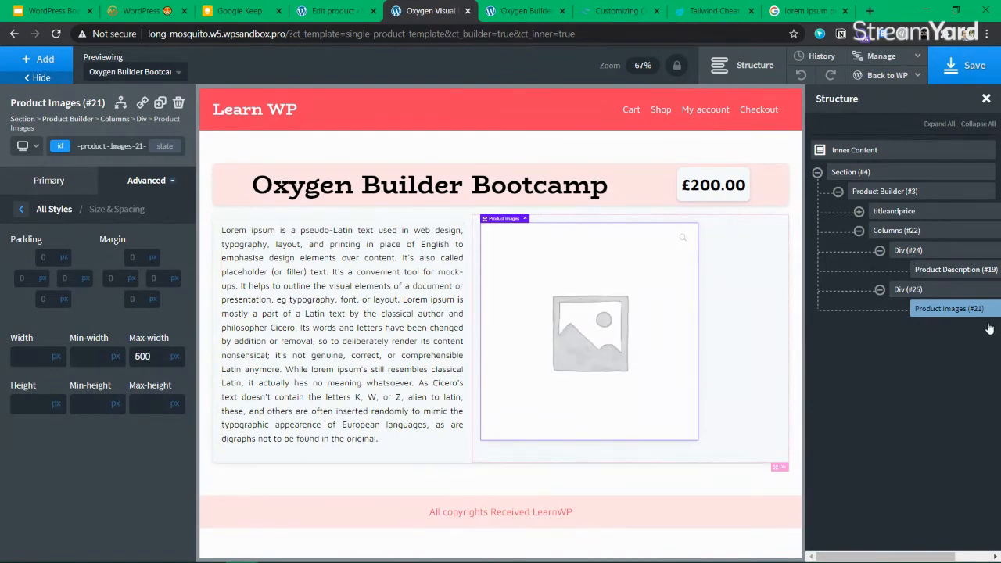
click(935, 291)
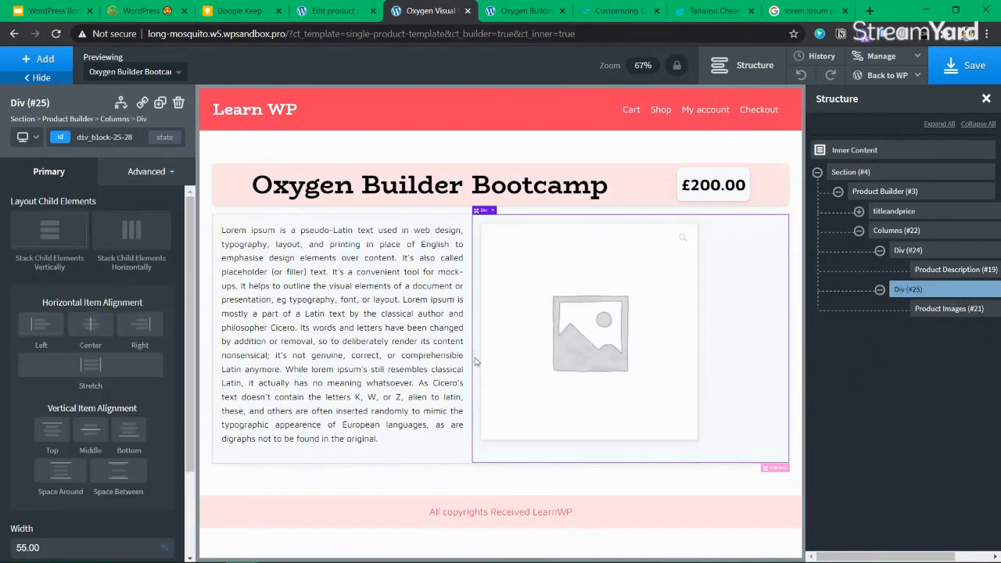
Try Center, Right and Stretch horizontal alignment for the product image in Div (#25)
click(43, 329)
click(91, 329)
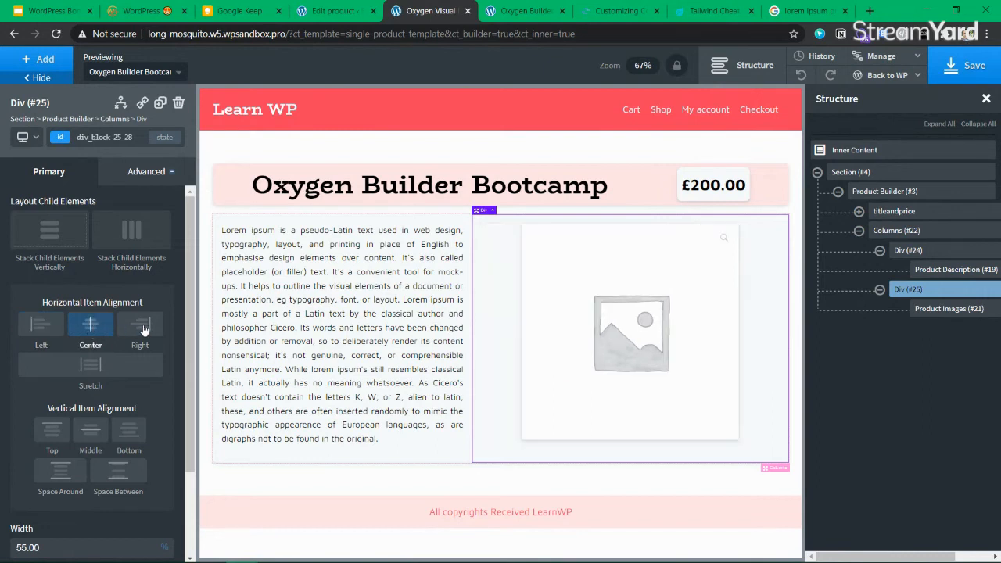
click(143, 330)
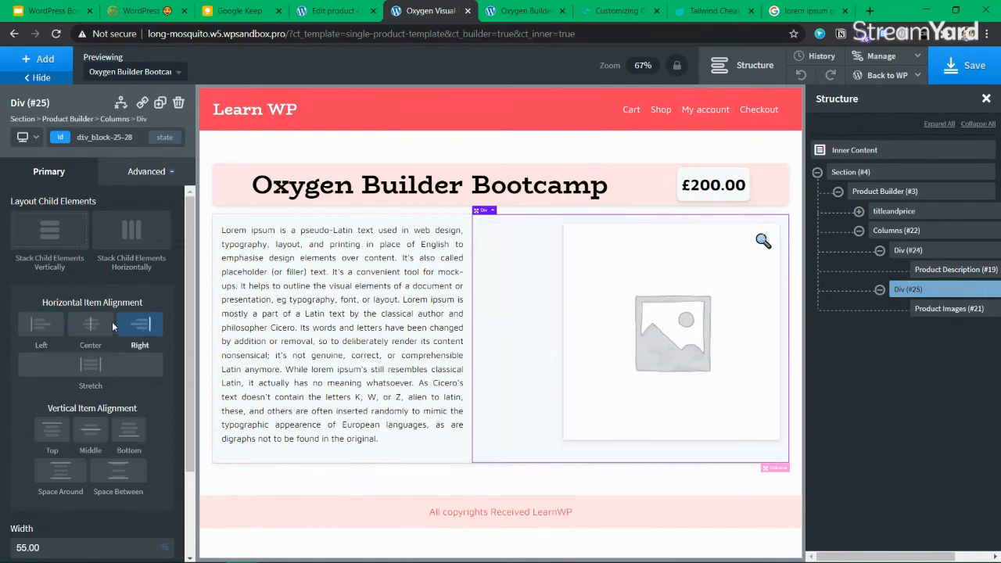
click(91, 327)
click(125, 329)
click(88, 327)
click(91, 379)
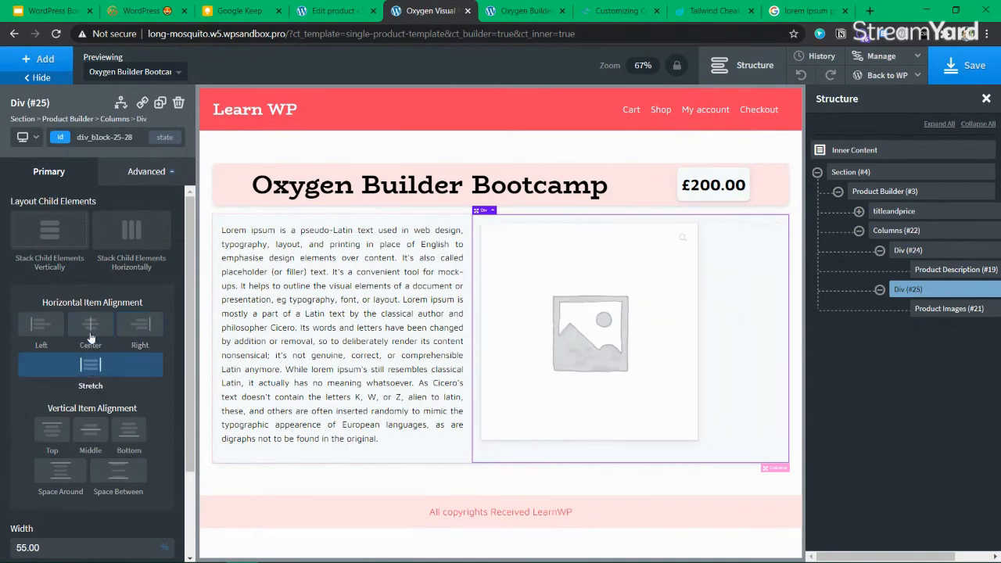
Settle on Left alignment, save the template and view the live product page
click(48, 332)
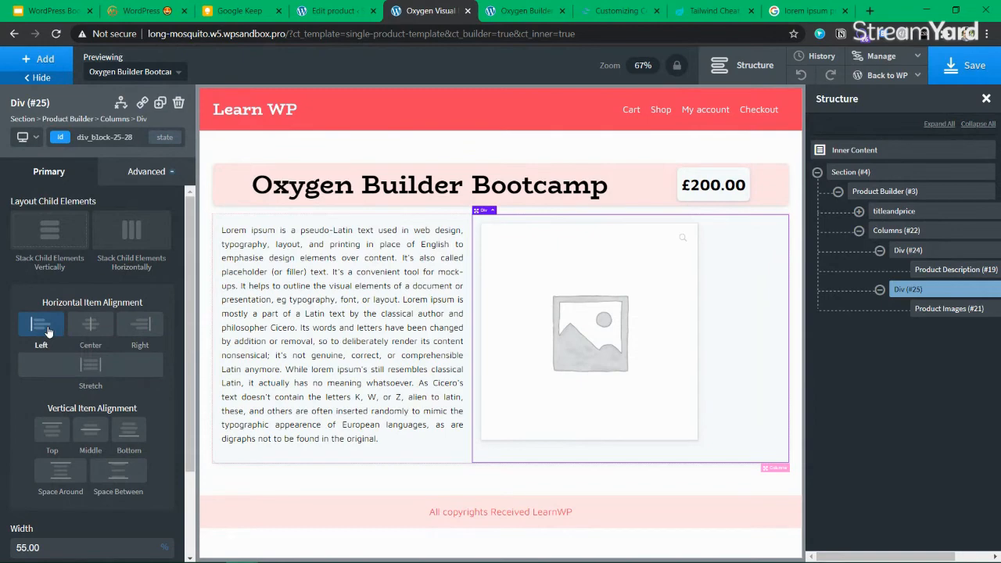
click(968, 65)
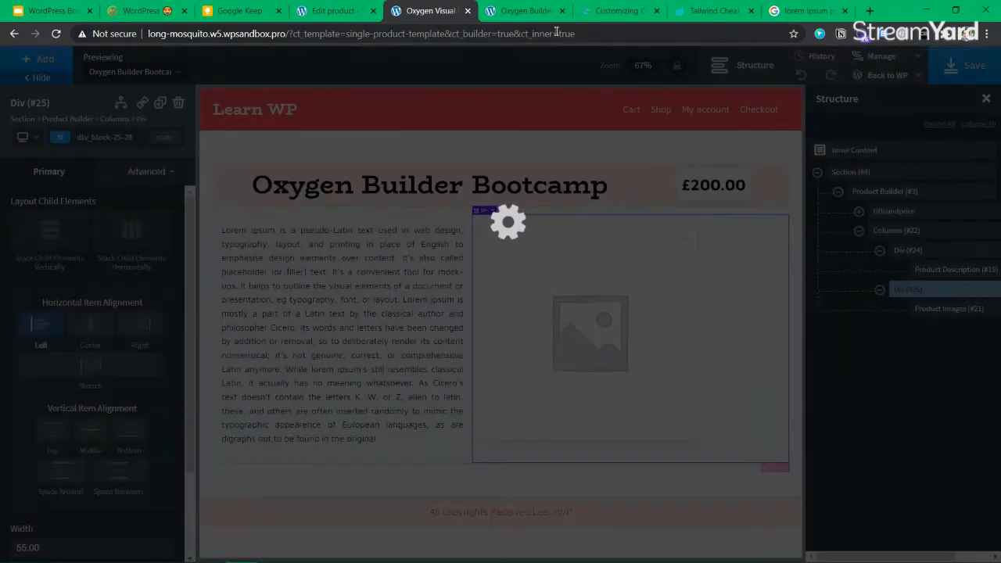
click(548, 11)
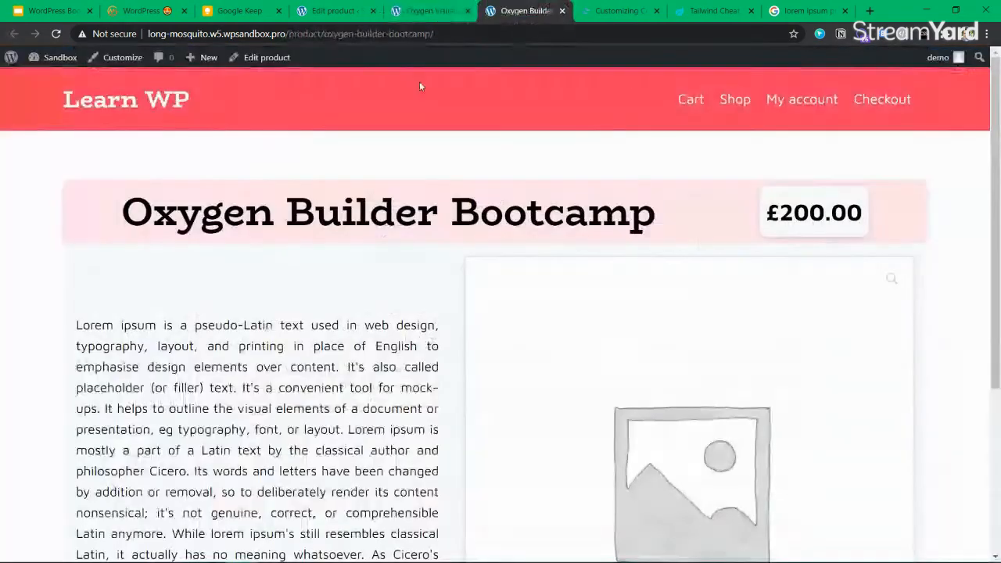
Reload and scroll through the live product page, then return to Oxygen and save again
click(57, 34)
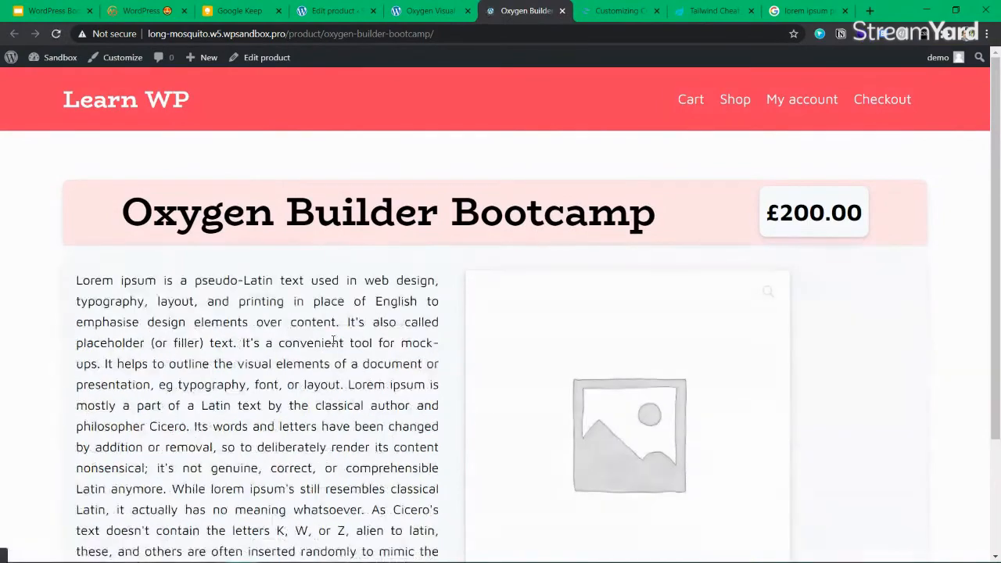
scroll(493, 312, down, 2)
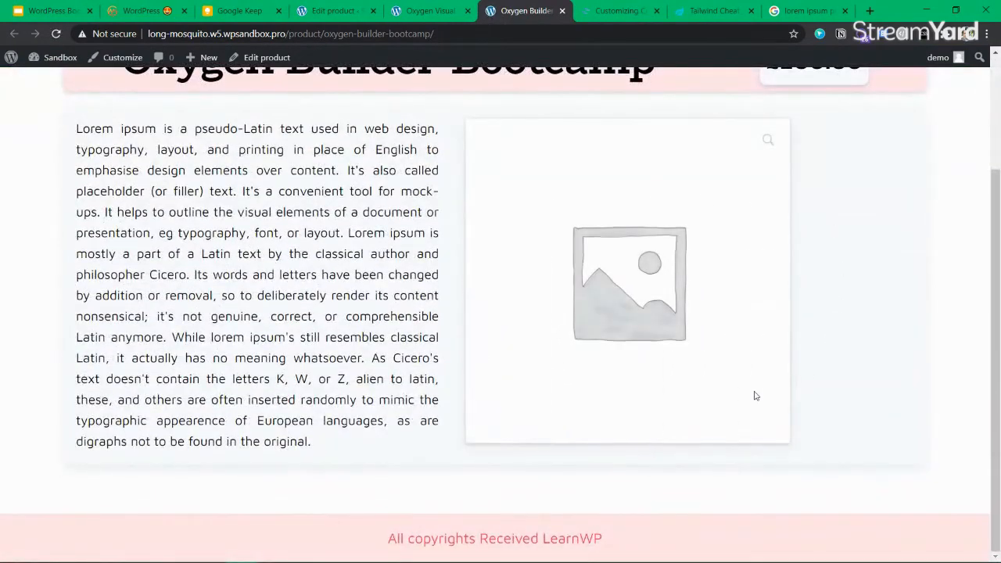
scroll(531, 321, up, 2)
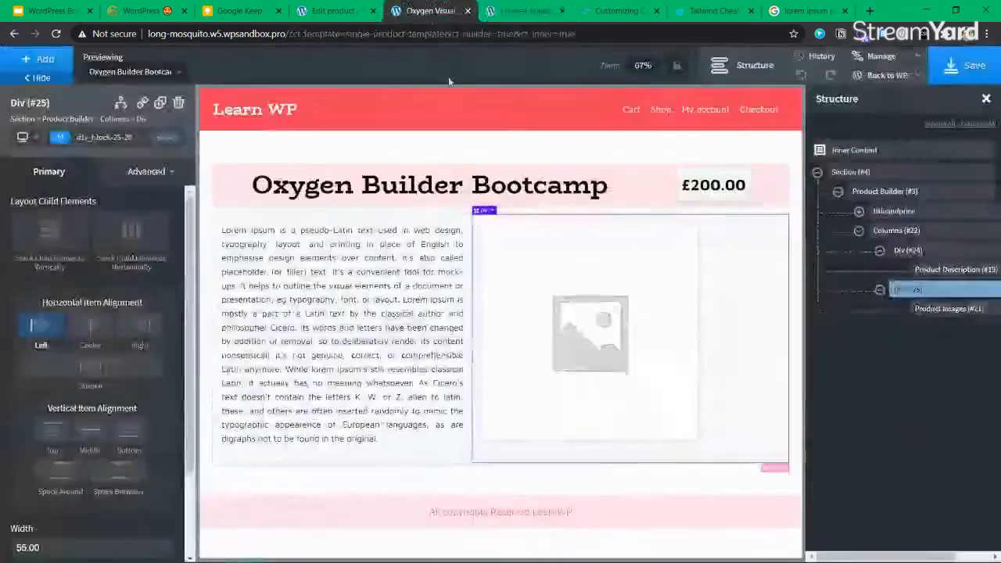
click(430, 10)
click(971, 69)
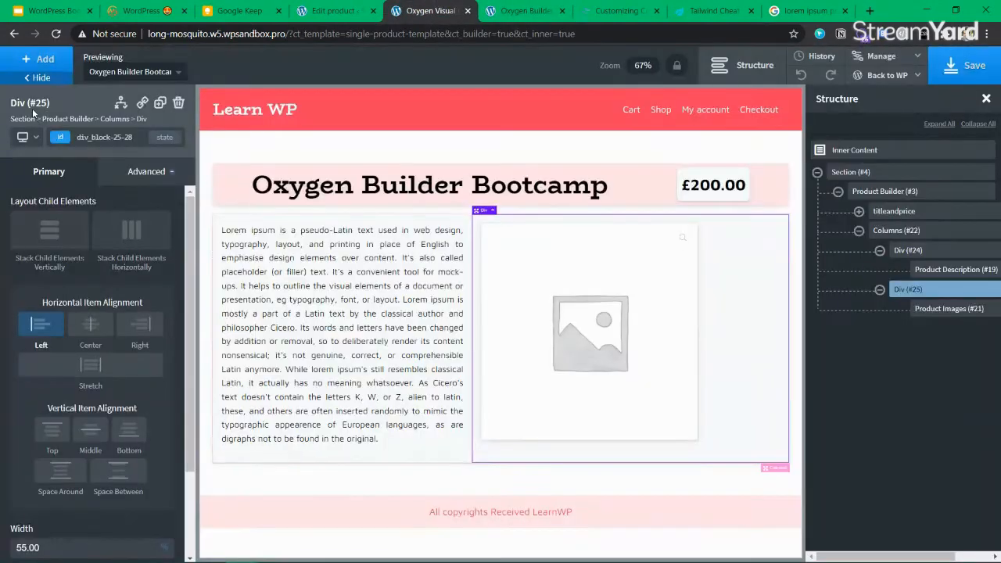
Select the right-hand image column and preview the template at the 'Less than 992px' breakpoint
click(33, 141)
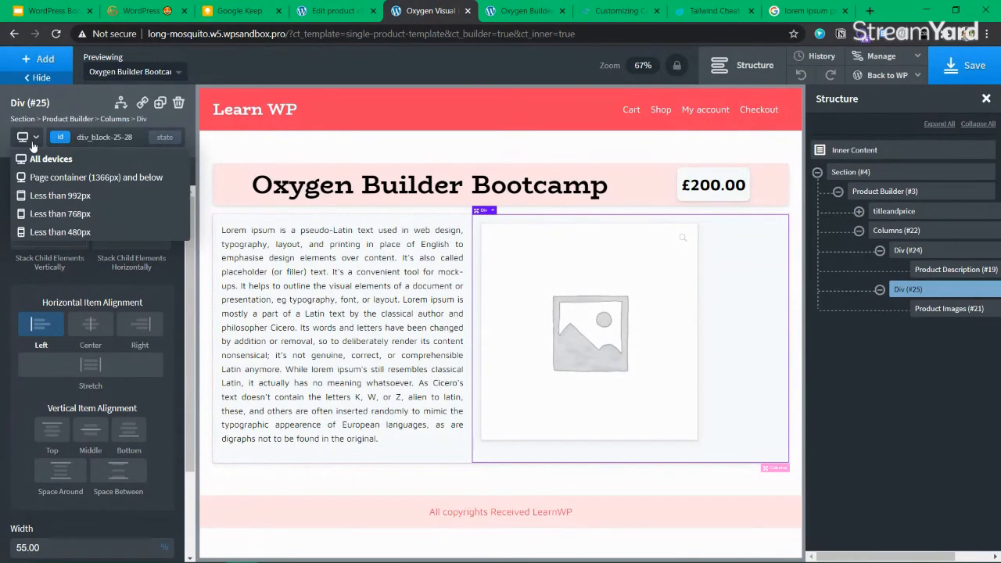
click(416, 450)
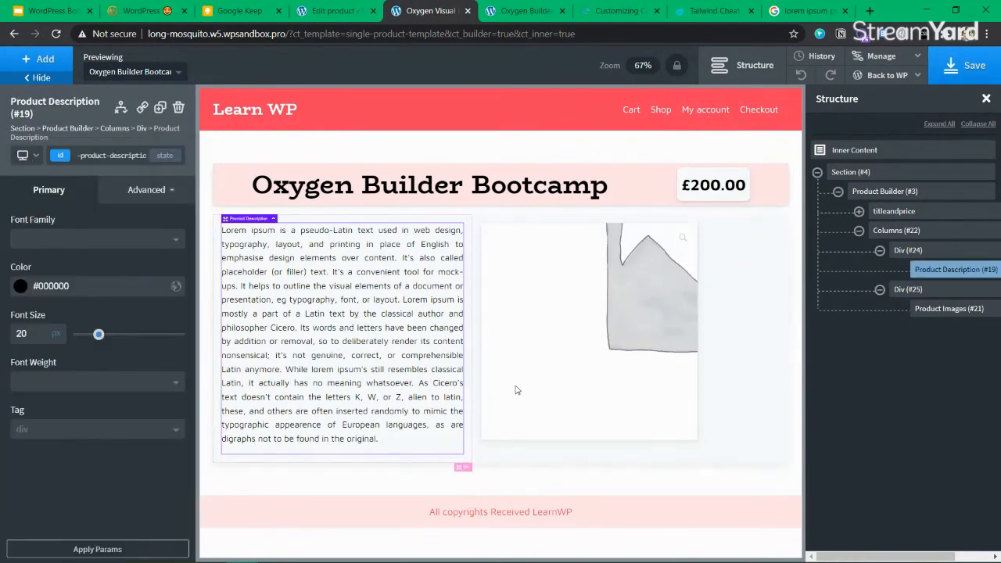
click(533, 430)
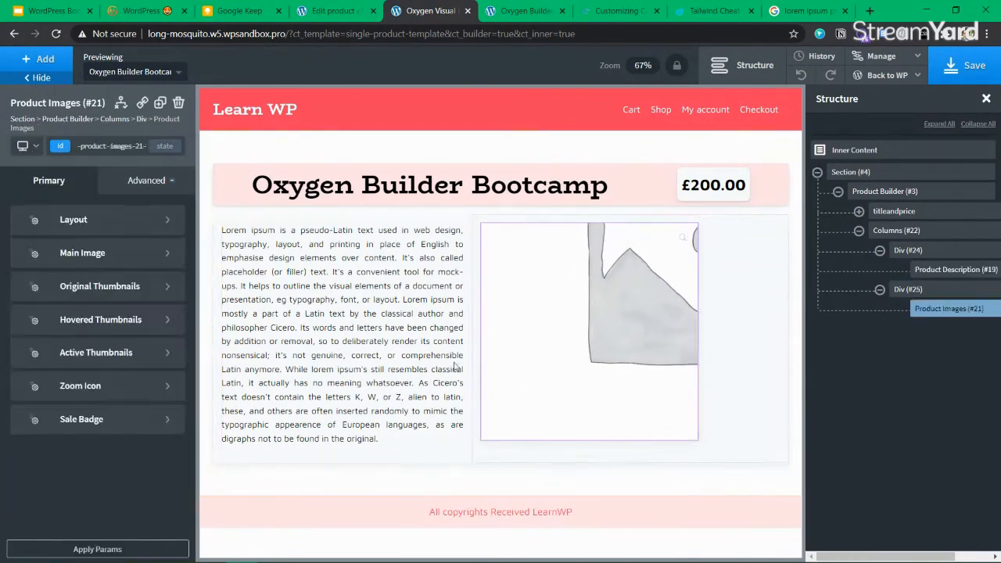
click(377, 290)
click(746, 286)
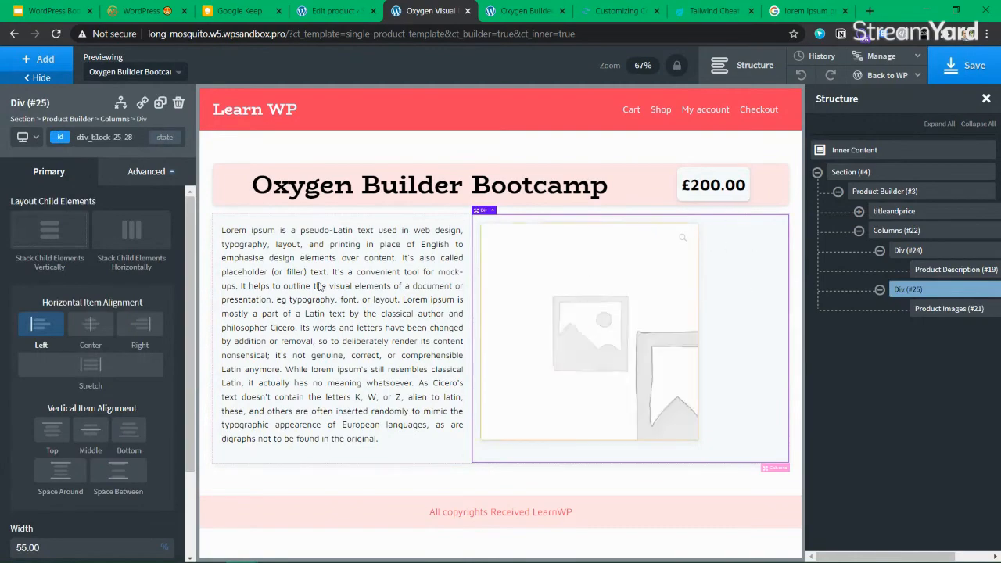
click(28, 138)
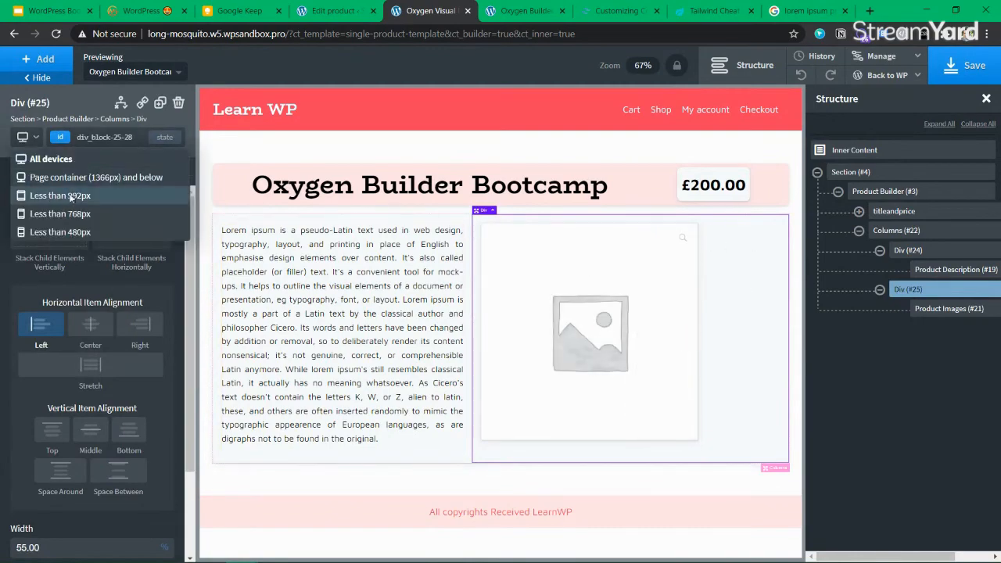
click(71, 198)
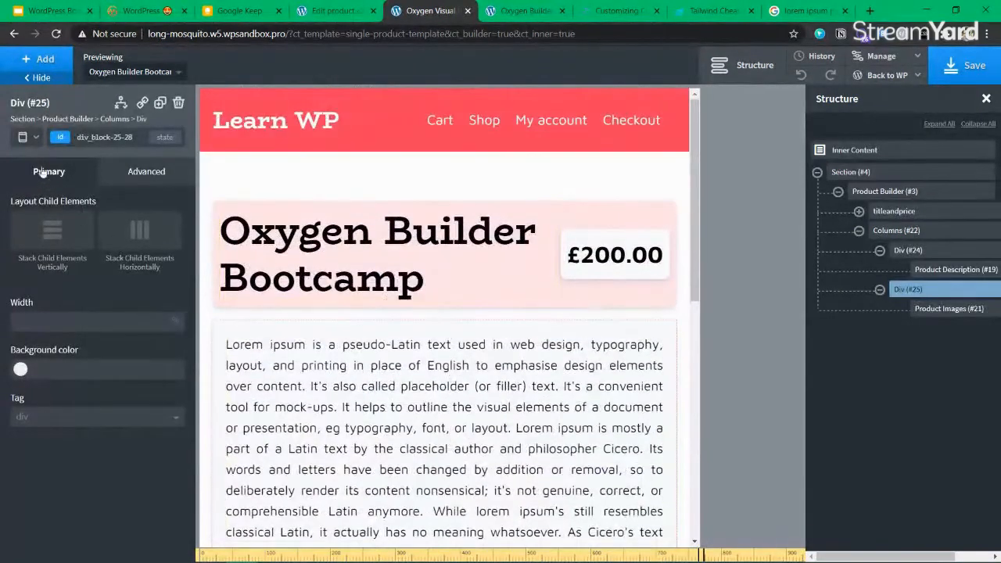
click(25, 138)
Set the product title's font size to 48px at the page-container breakpoint
click(60, 177)
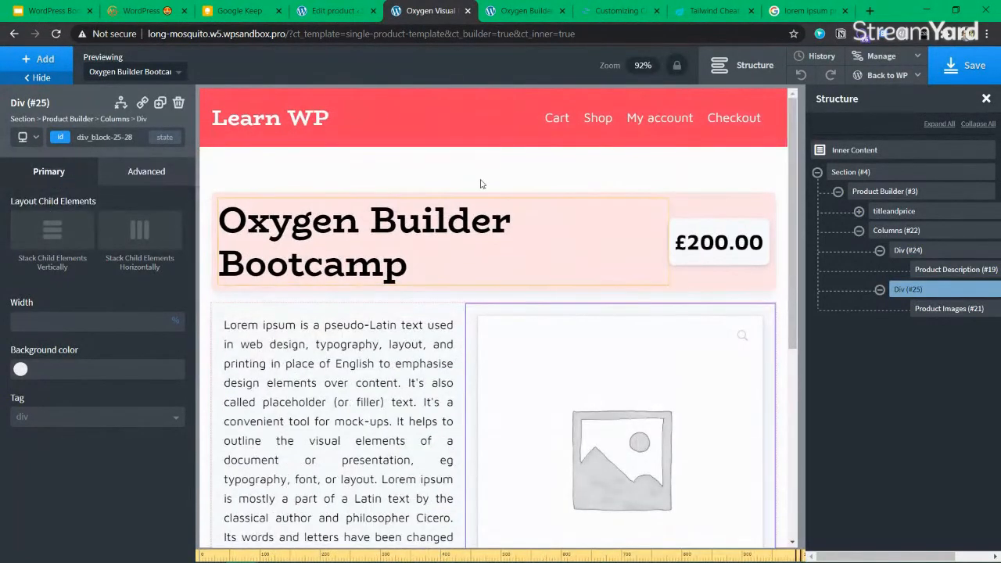
click(373, 251)
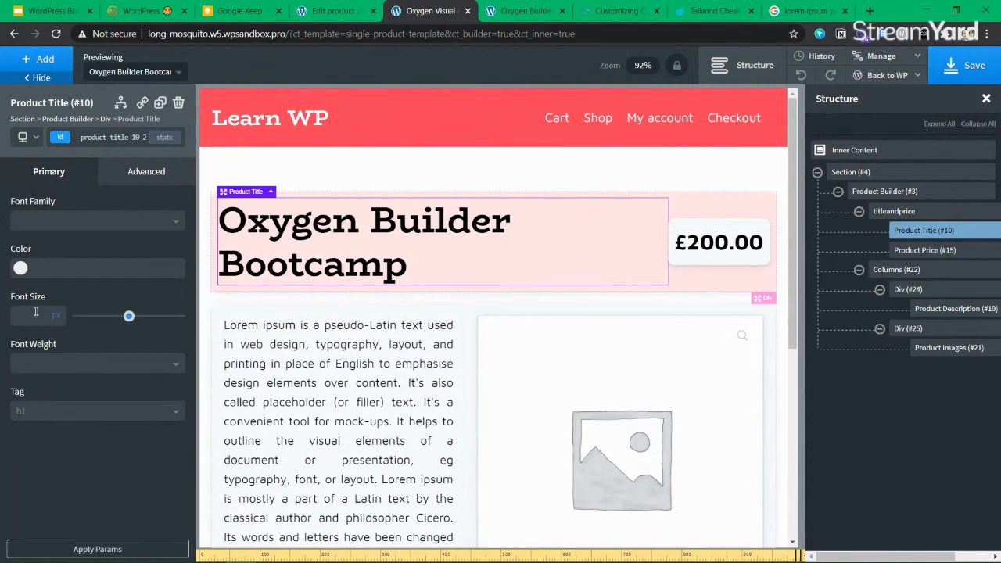
click(24, 137)
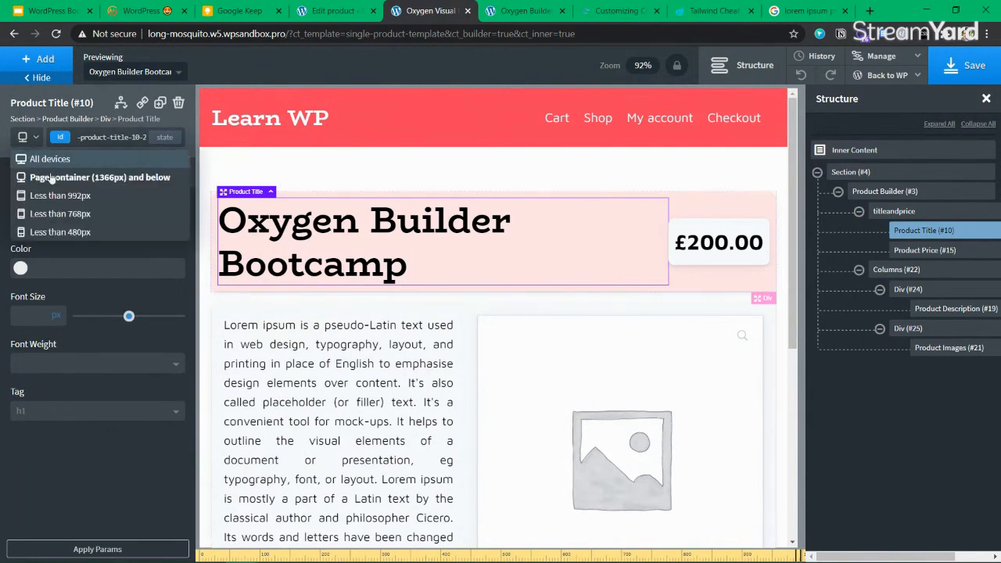
click(39, 160)
click(24, 138)
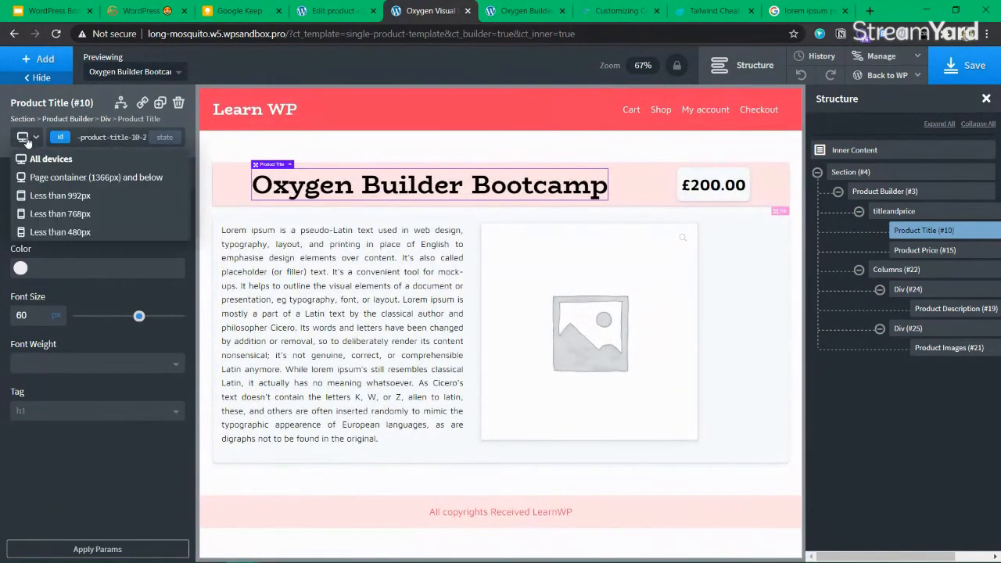
click(47, 172)
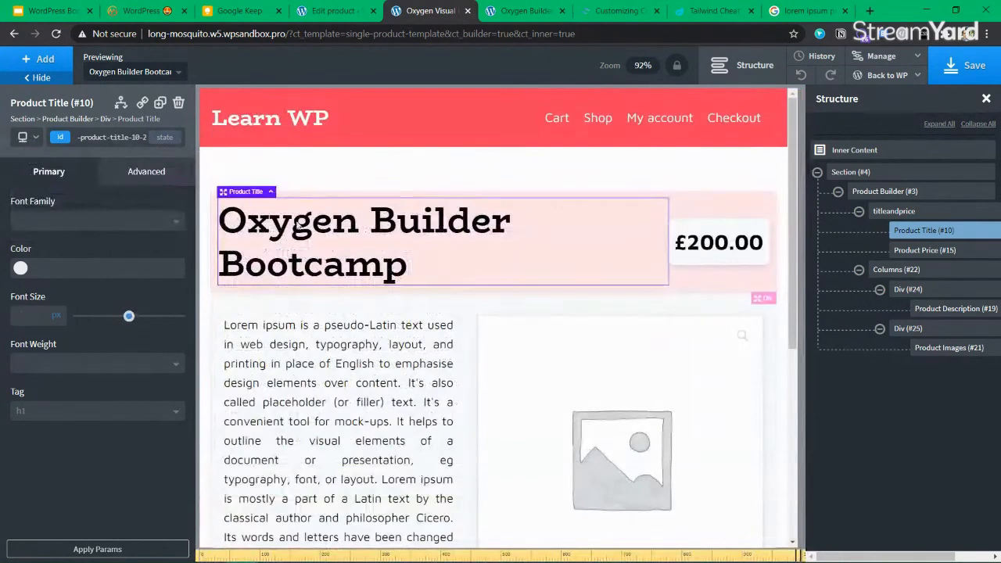
click(22, 313)
text(48)
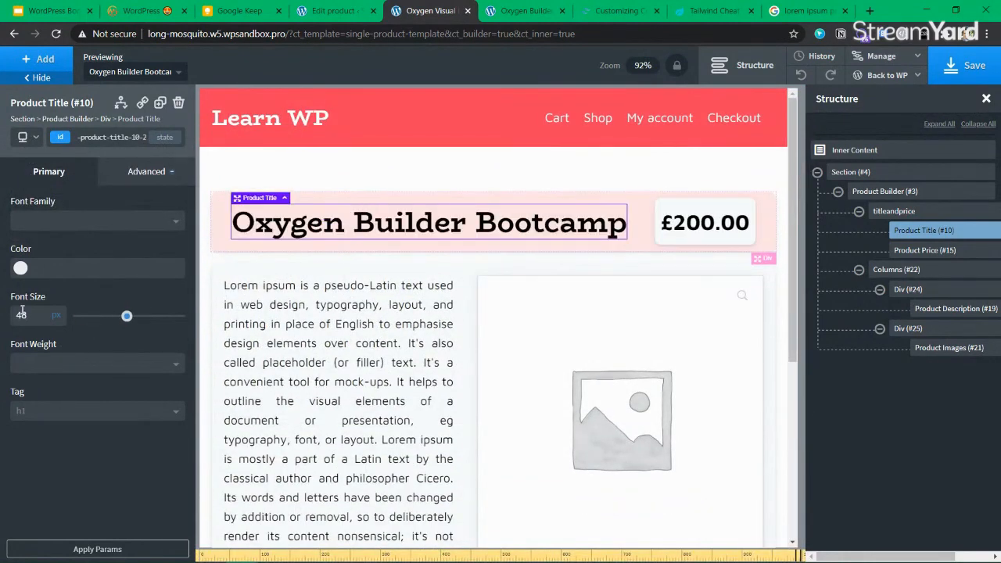
text(44)
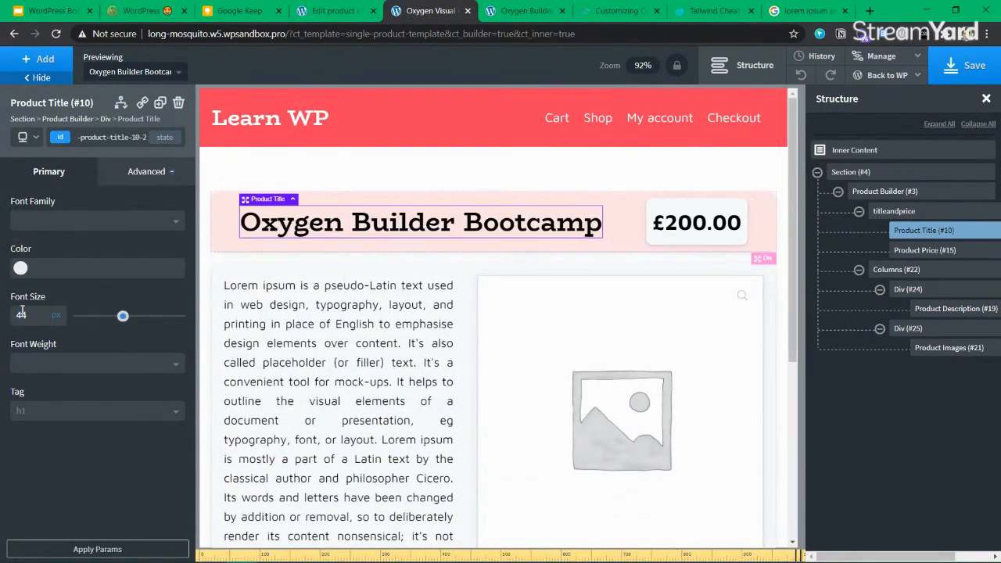
Select the titleandprice container, save, and switch its selector back to the box-shadow class
click(756, 221)
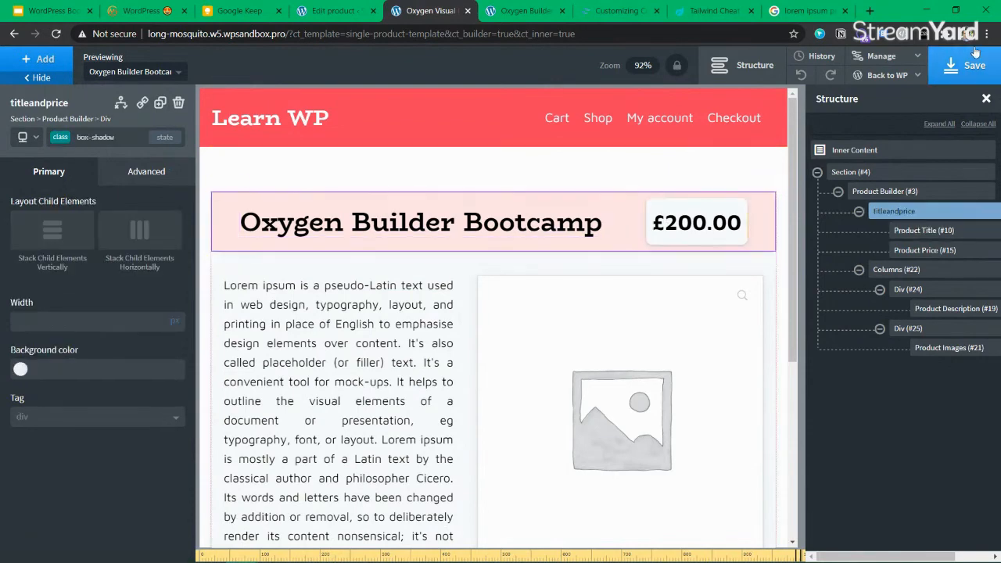
click(974, 66)
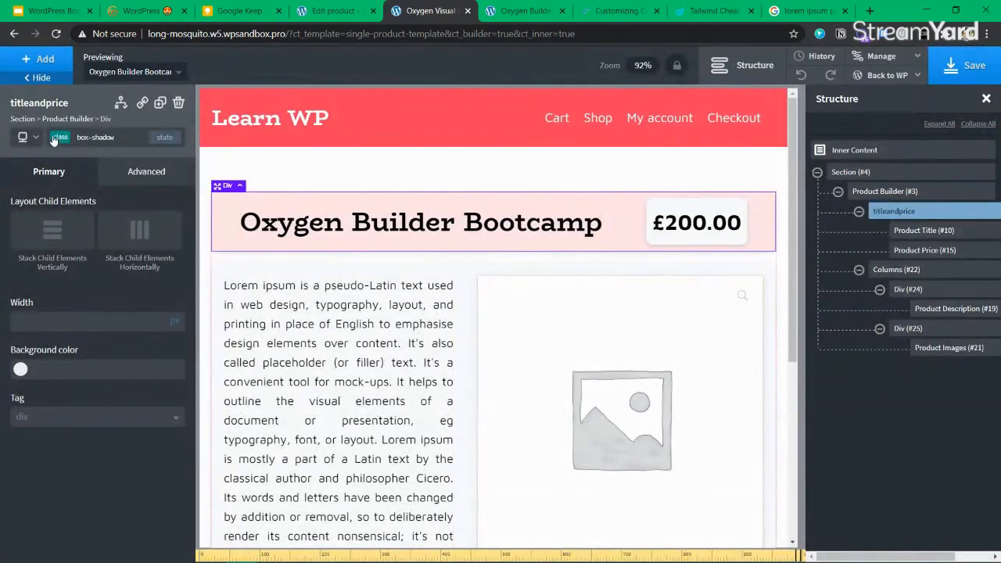
click(23, 138)
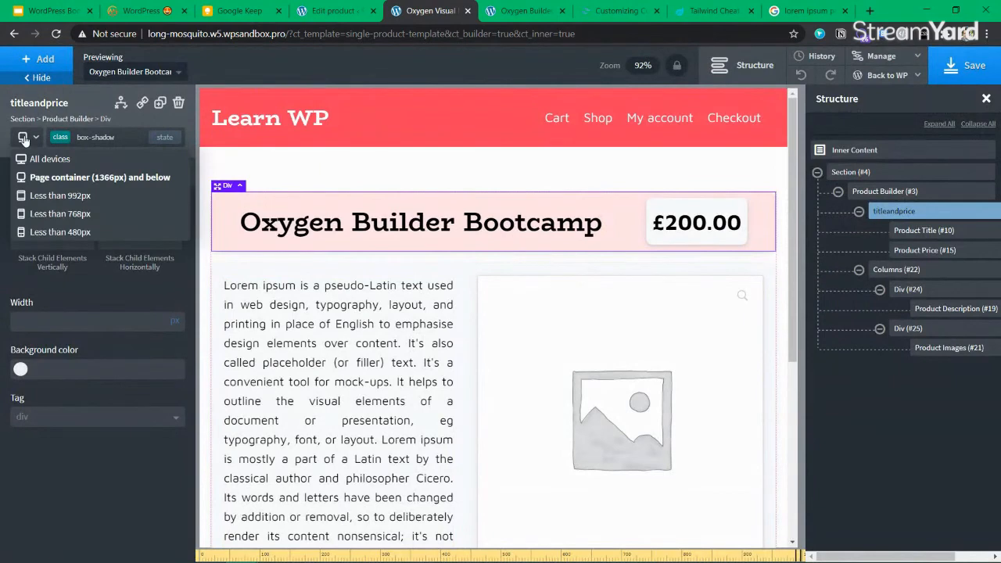
click(23, 139)
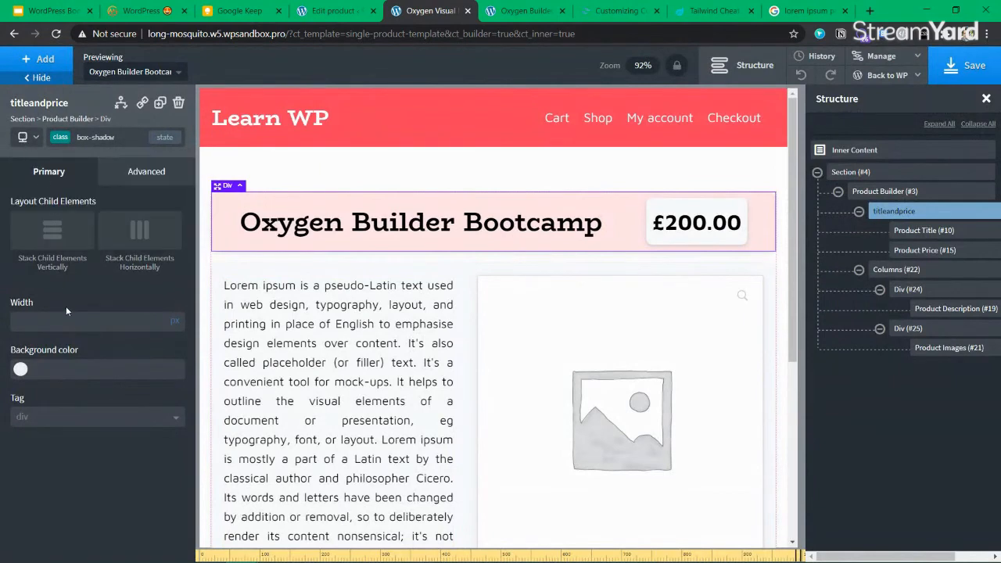
click(69, 139)
click(67, 163)
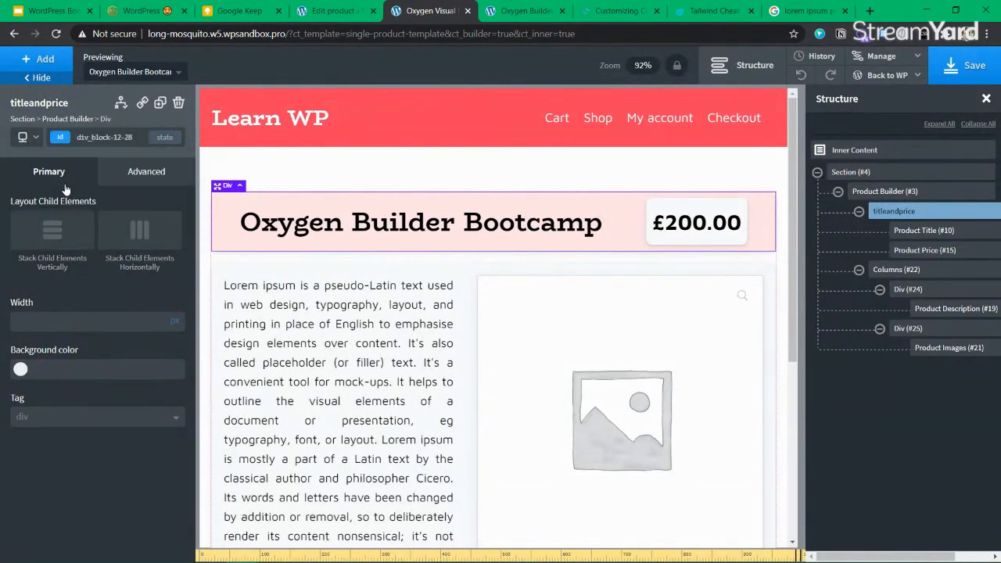
click(63, 139)
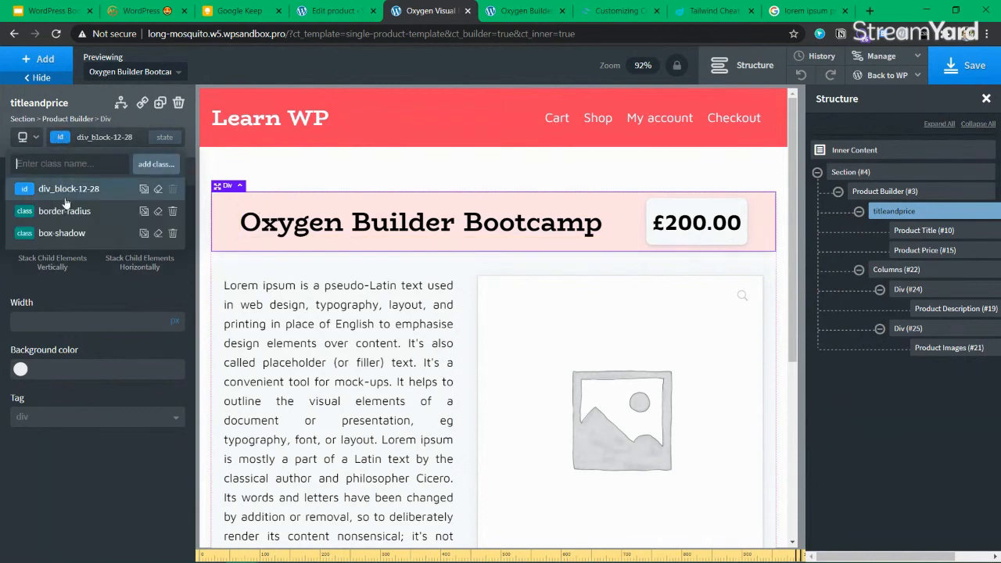
click(63, 233)
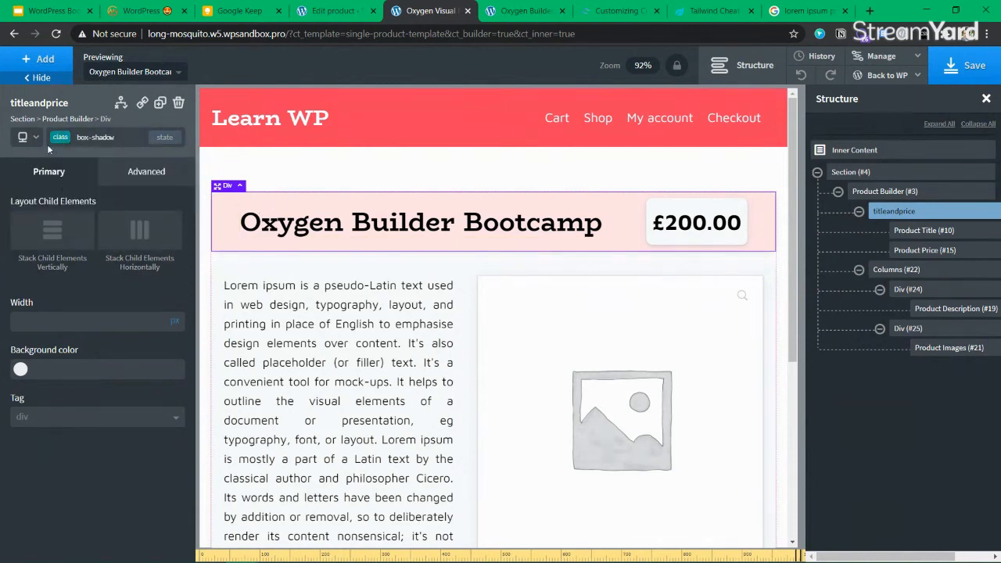
Review the container's advanced styles under its id div_block-12-28 at the page-container breakpoint
click(24, 138)
click(46, 166)
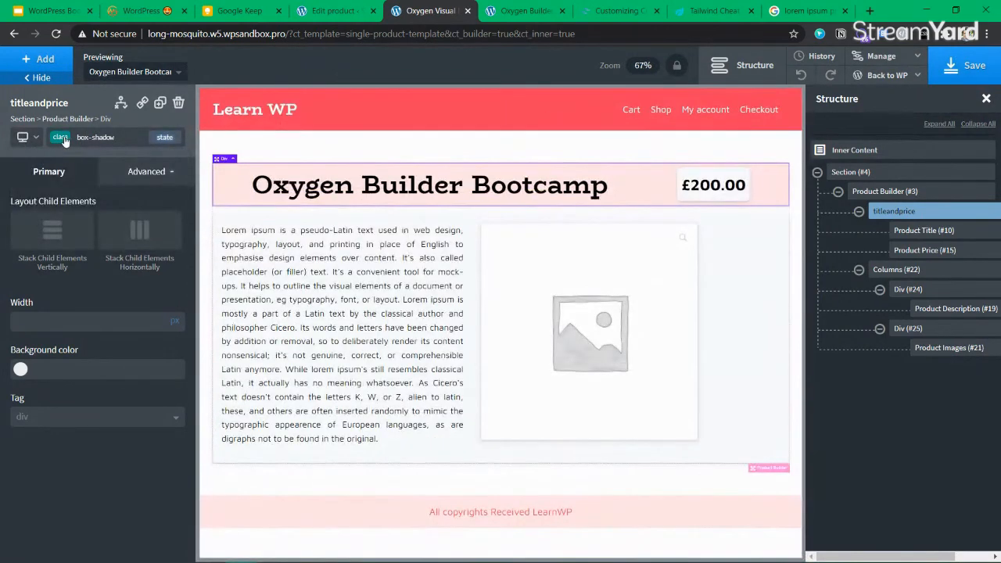
click(168, 162)
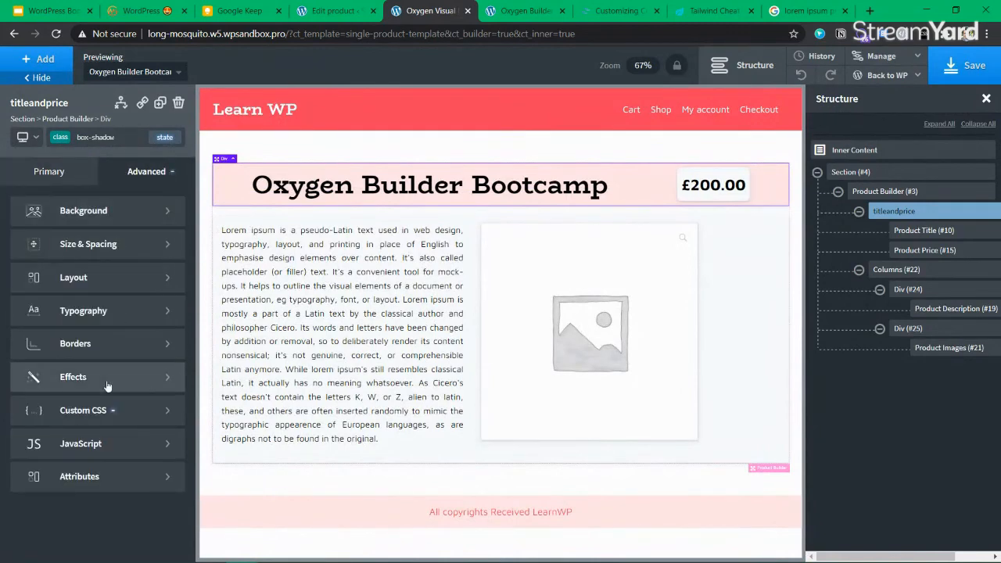
click(25, 139)
click(31, 158)
click(98, 138)
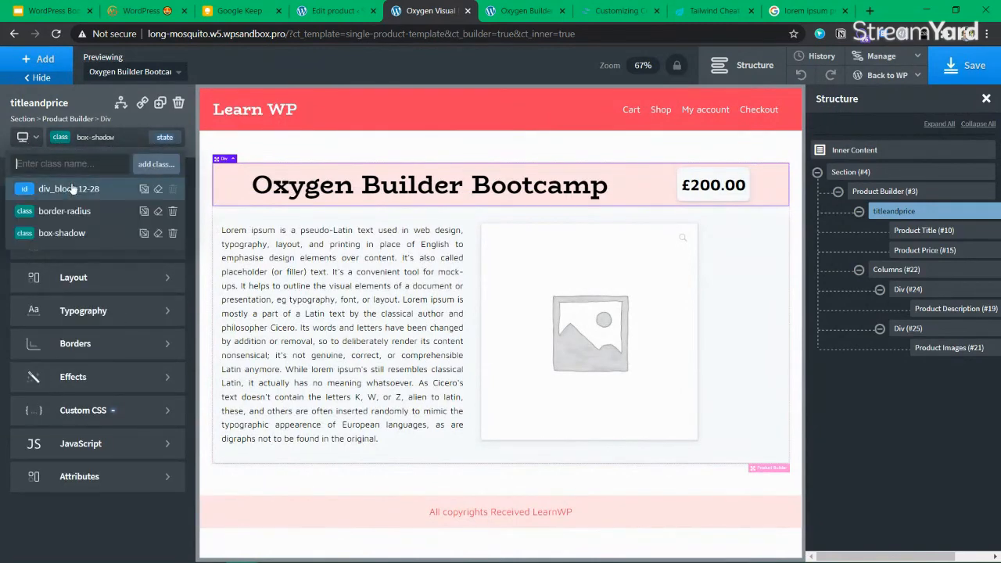
click(55, 186)
click(32, 145)
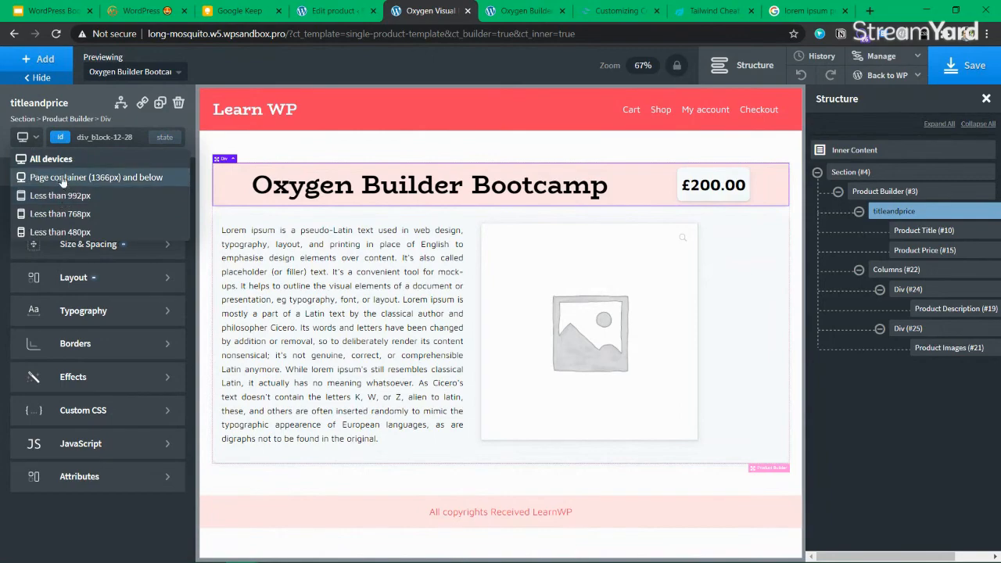
click(61, 176)
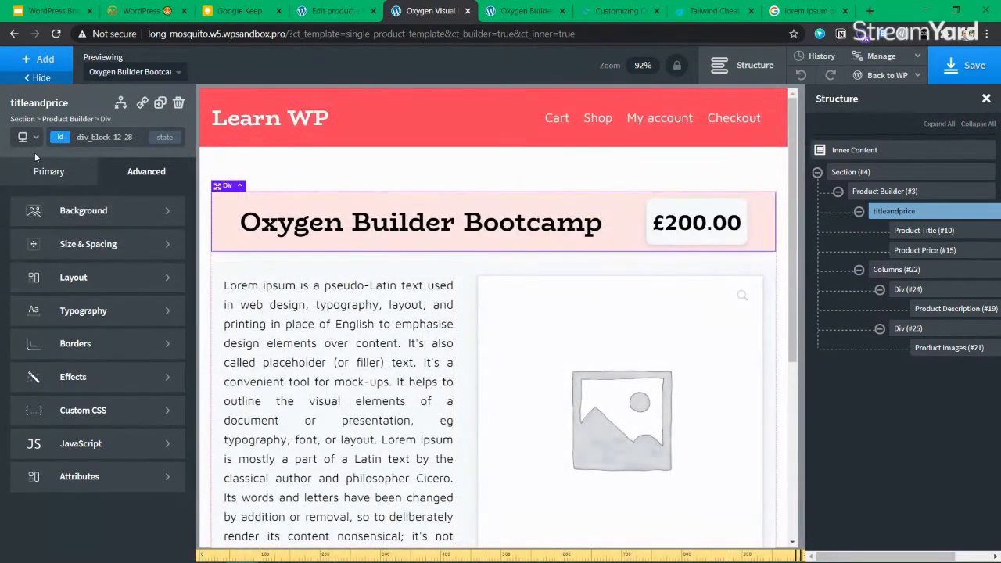
scroll(389, 358, down, 3)
Change the product description text's font size
scroll(388, 358, up, 3)
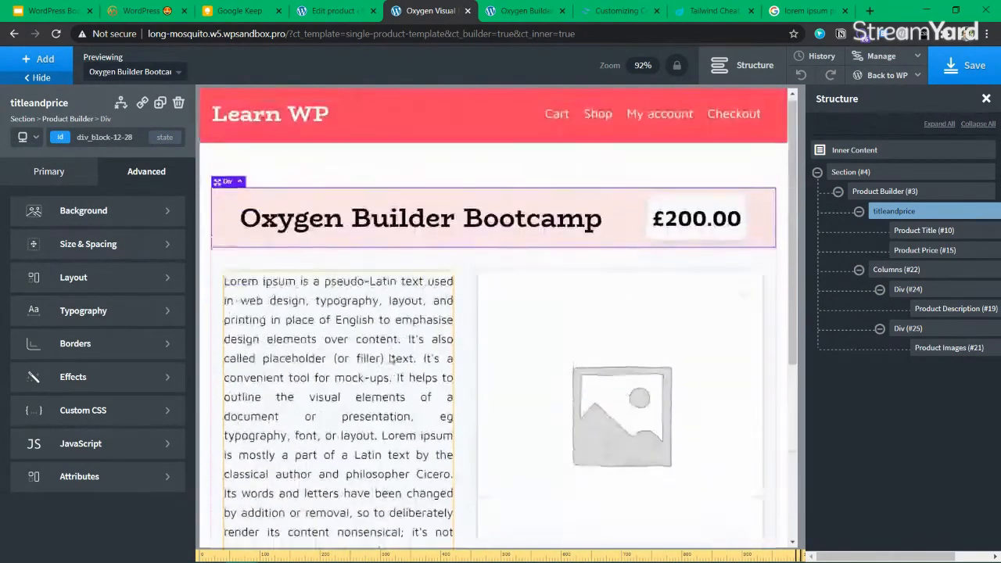
click(28, 137)
click(45, 161)
click(363, 361)
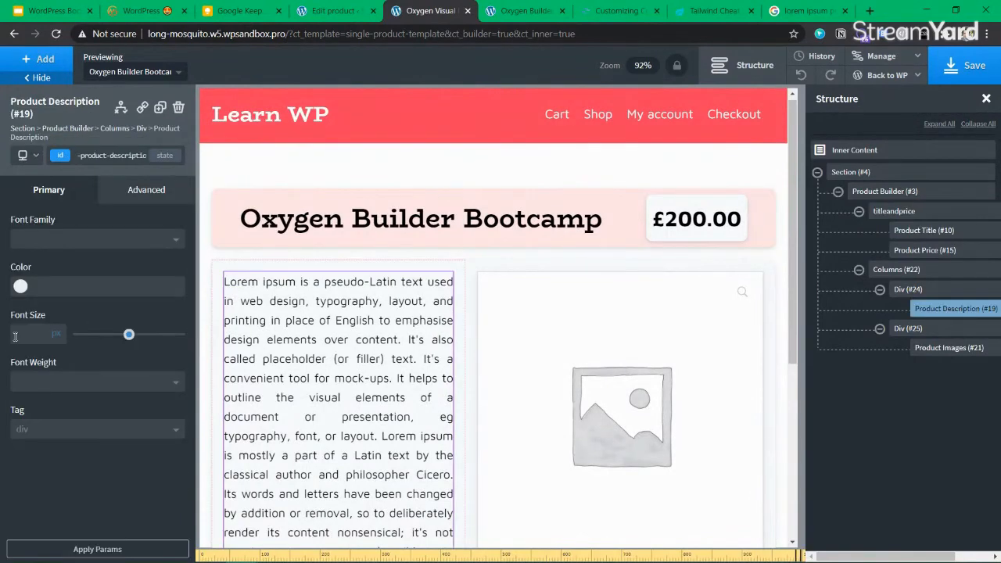
text(22)
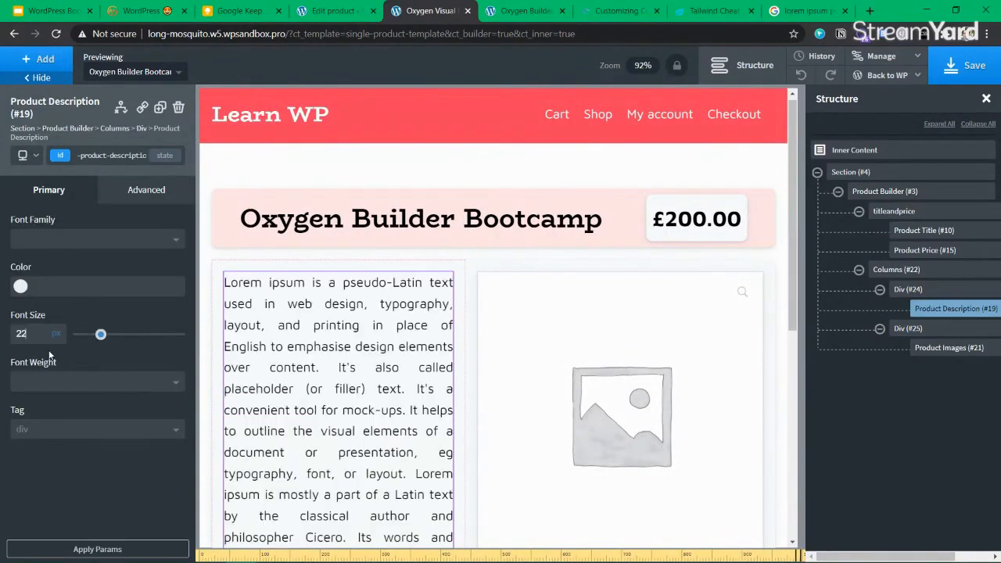
text(18)
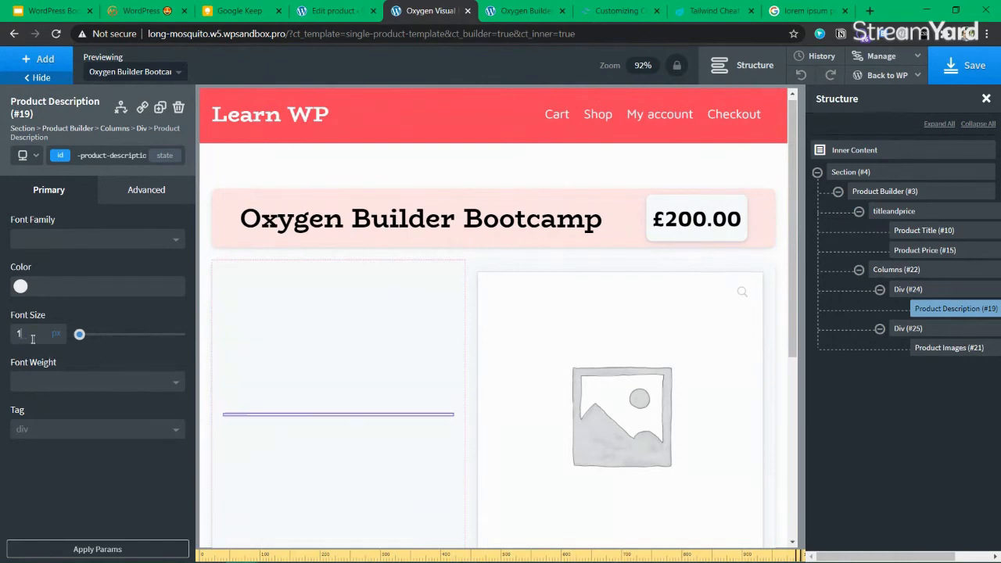
Give the product images a 400px width and a 400px max-width under Size & Spacing
click(560, 349)
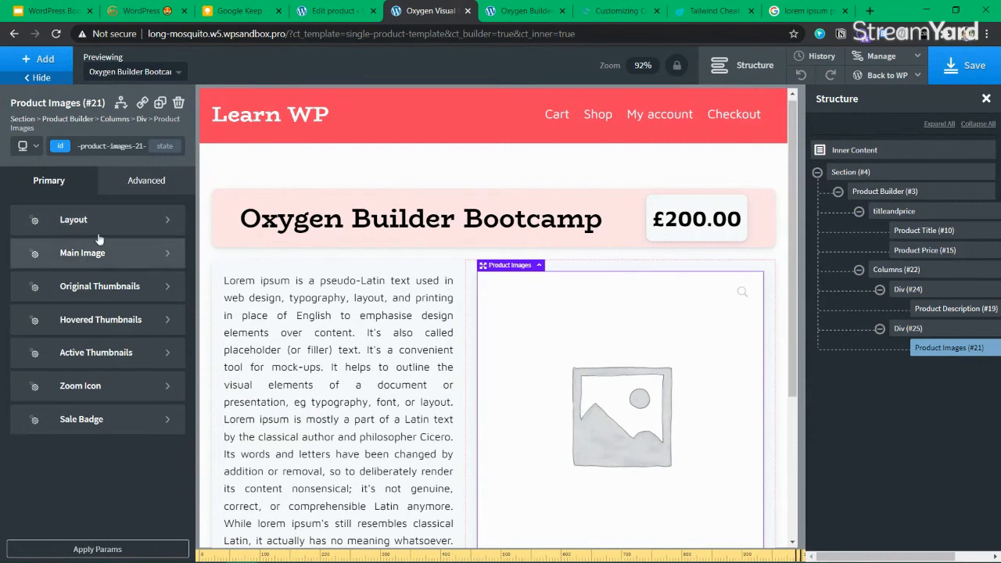
click(144, 180)
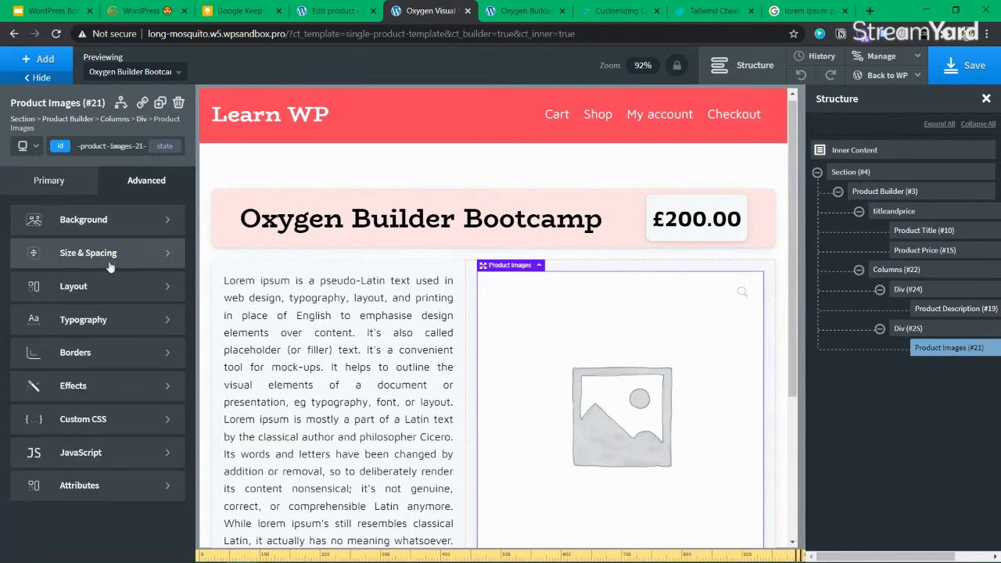
click(70, 252)
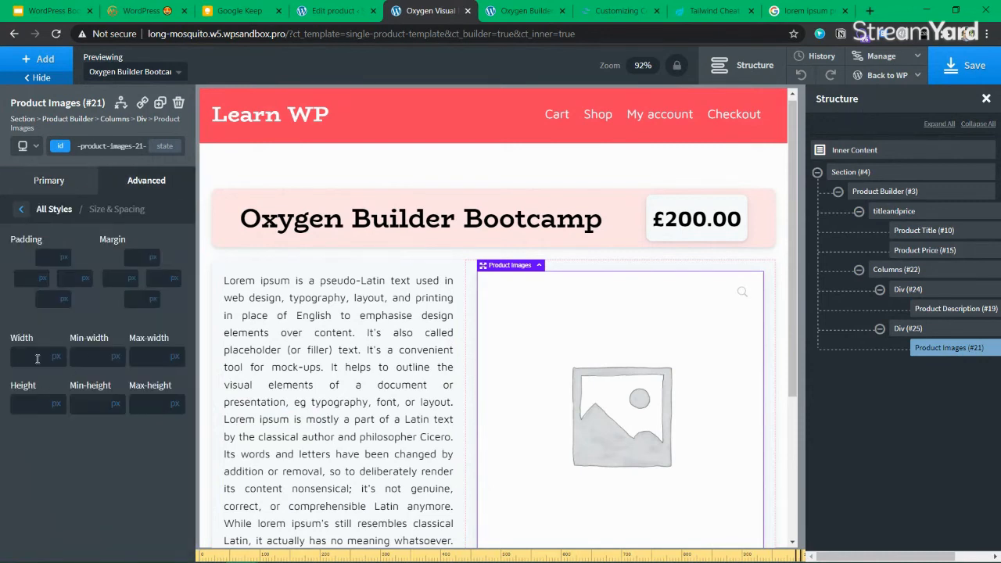
text(300)
double_click(36, 359)
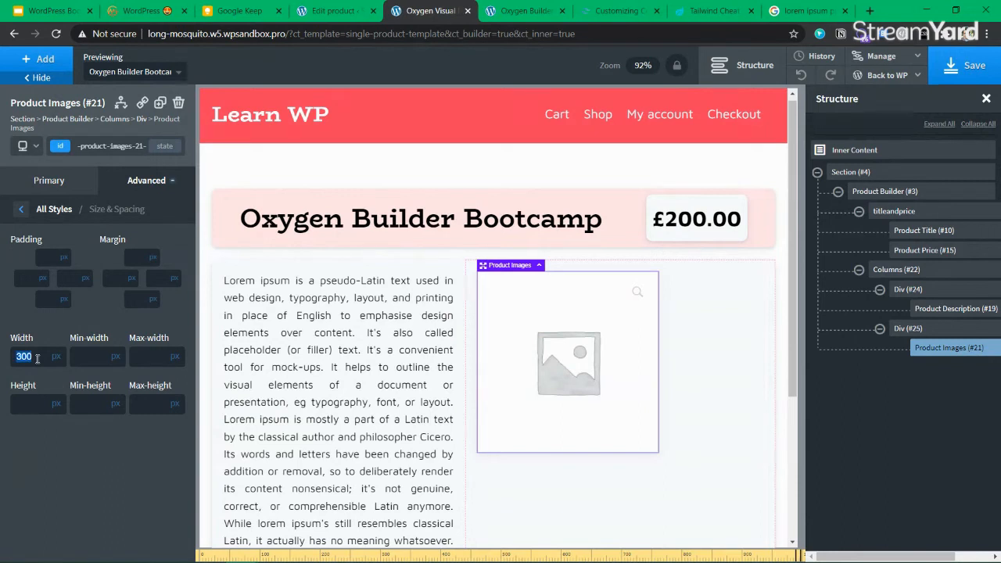
text(400)
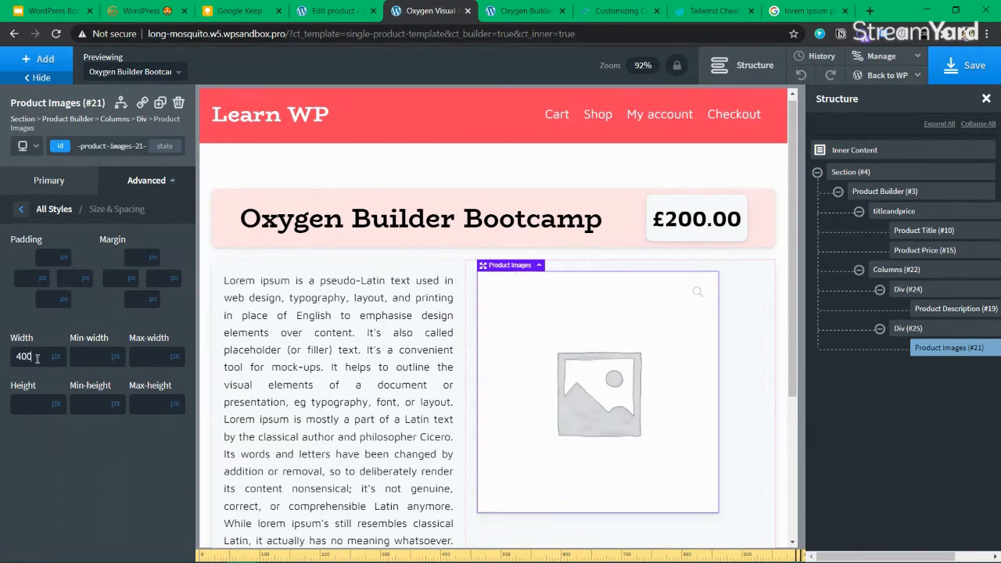
click(139, 354)
text(400)
Switch to editing styles for screens under 992px
click(27, 145)
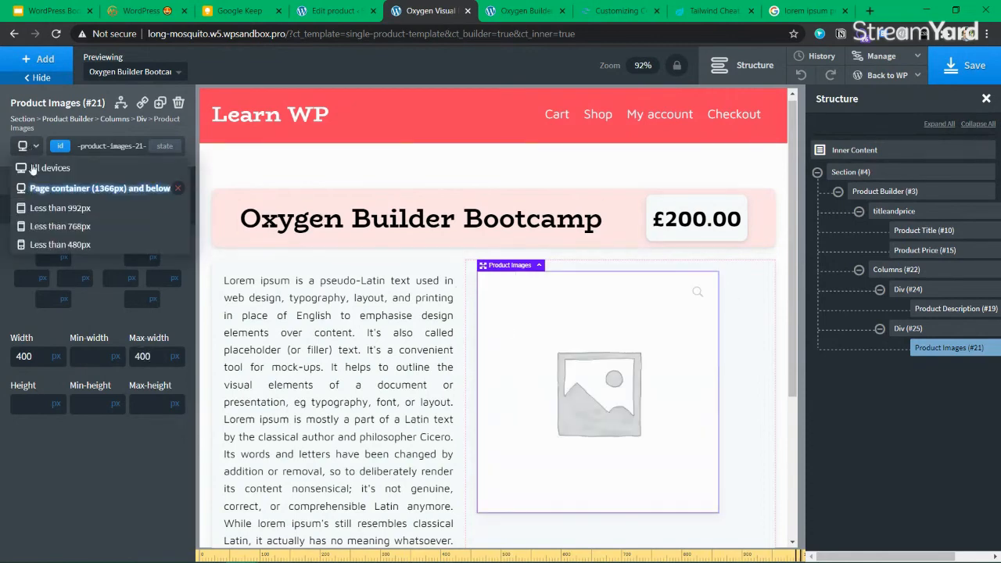
click(77, 207)
scroll(415, 345, down, 5)
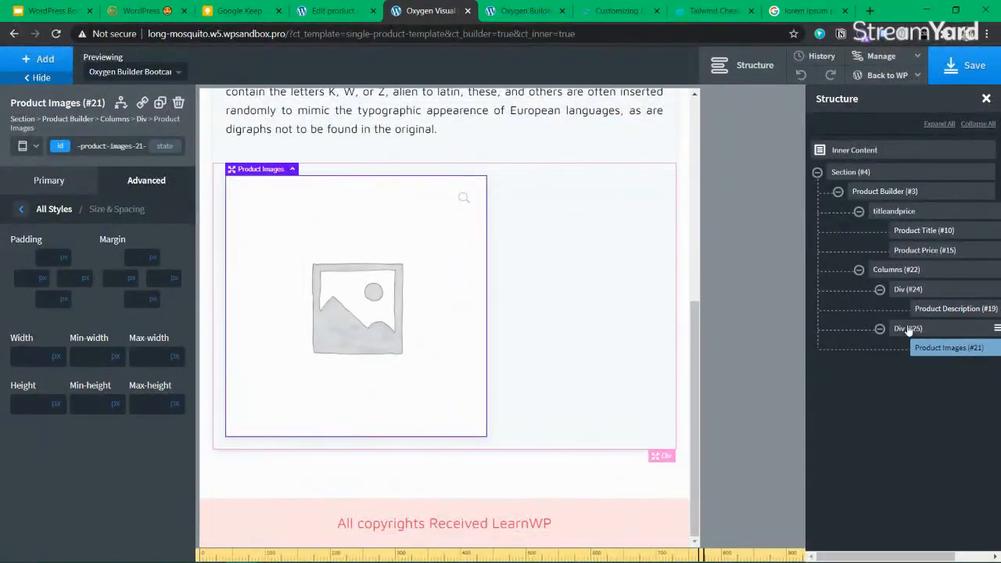
Set Div (#25) to flex display with centred alignment so the product image centres
click(917, 335)
click(130, 174)
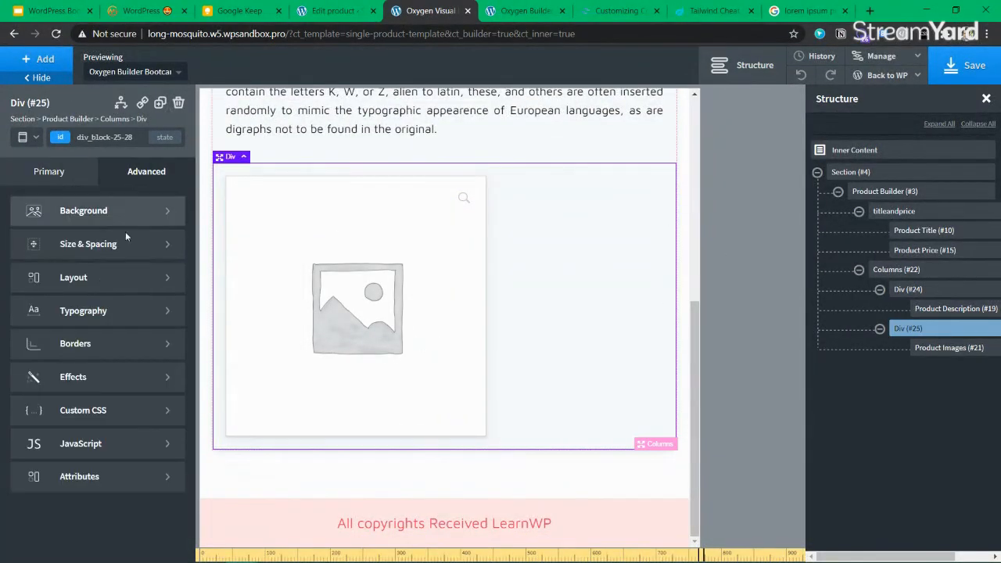
click(87, 278)
click(23, 251)
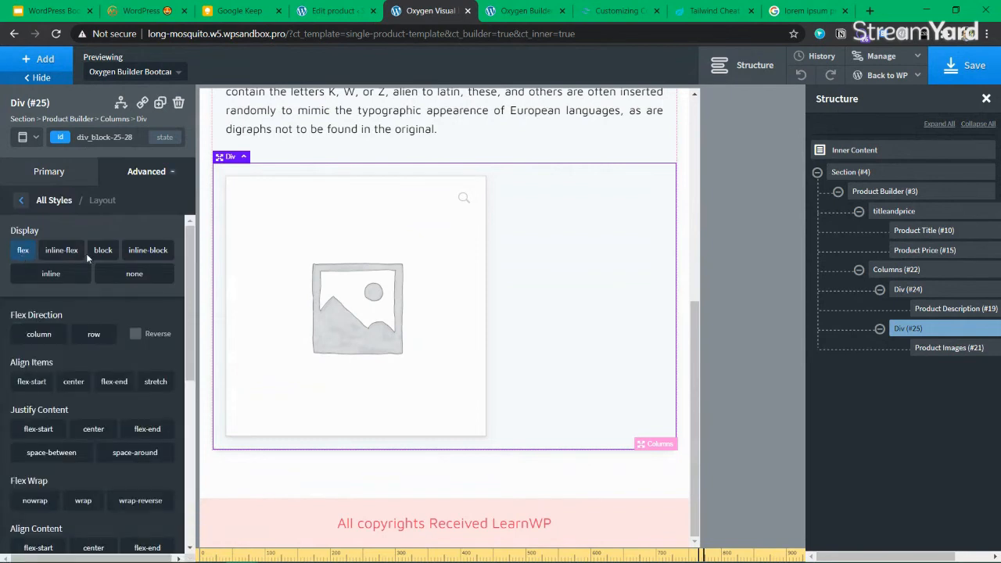
scroll(86, 253, down, 3)
click(90, 304)
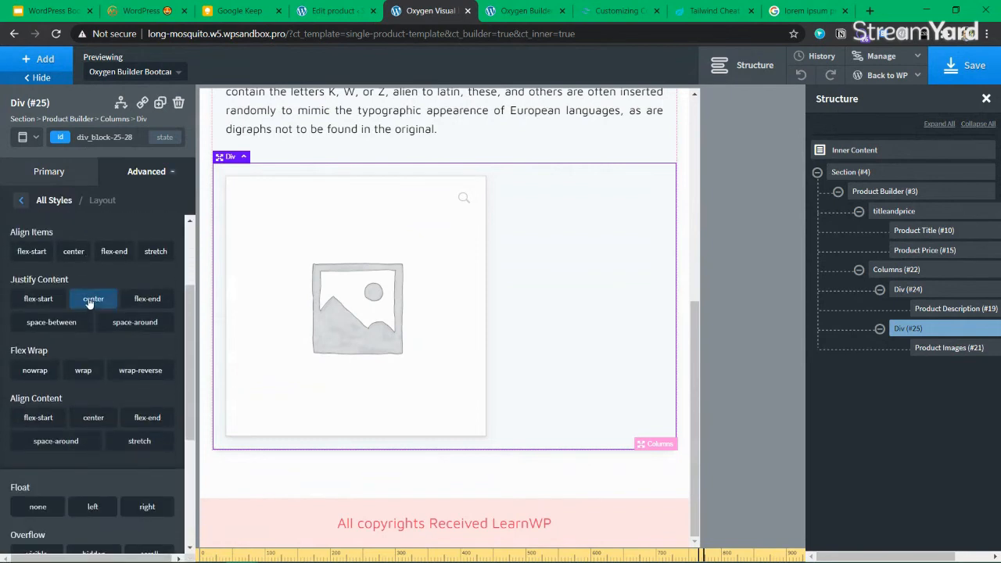
click(75, 252)
scroll(114, 368, up, 2)
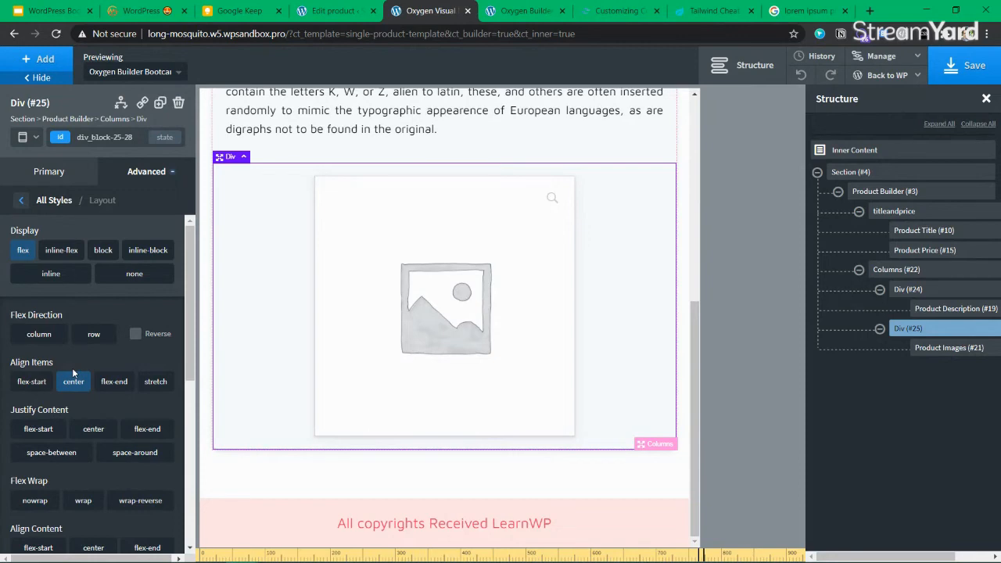
Save the single product template with the centred image column, then scroll back to the header
click(962, 69)
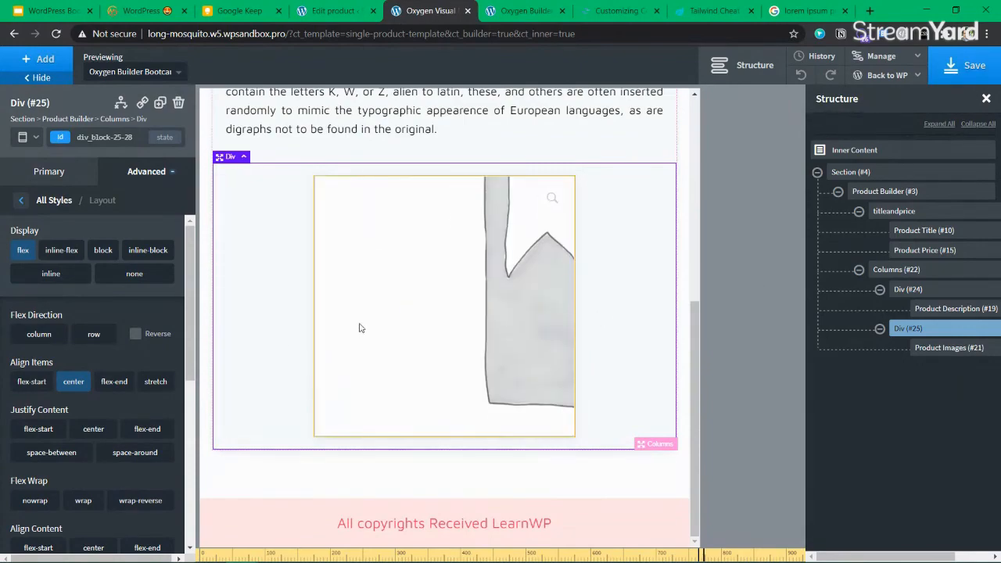
scroll(360, 328, up, 4)
scroll(362, 324, up, 1)
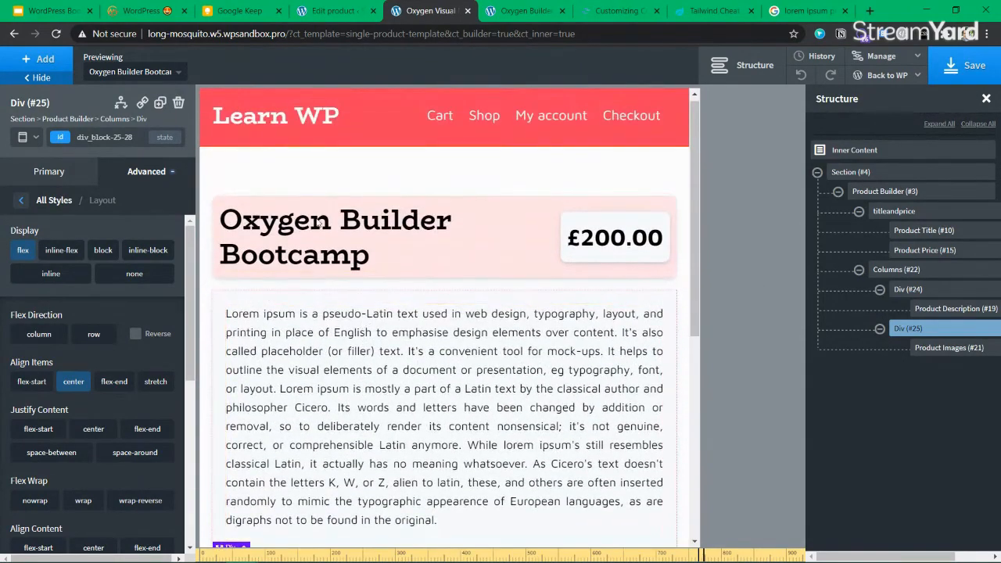
scroll(508, 351, down, 1)
scroll(329, 243, up, 1)
Style the price through its own ID at 30 px and set the product title font size to 32
click(328, 241)
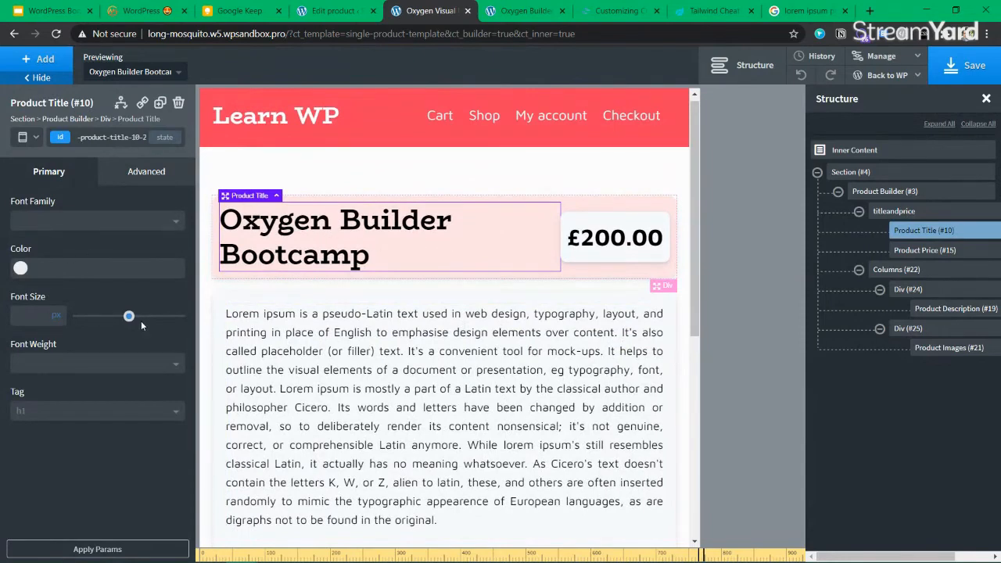
click(614, 237)
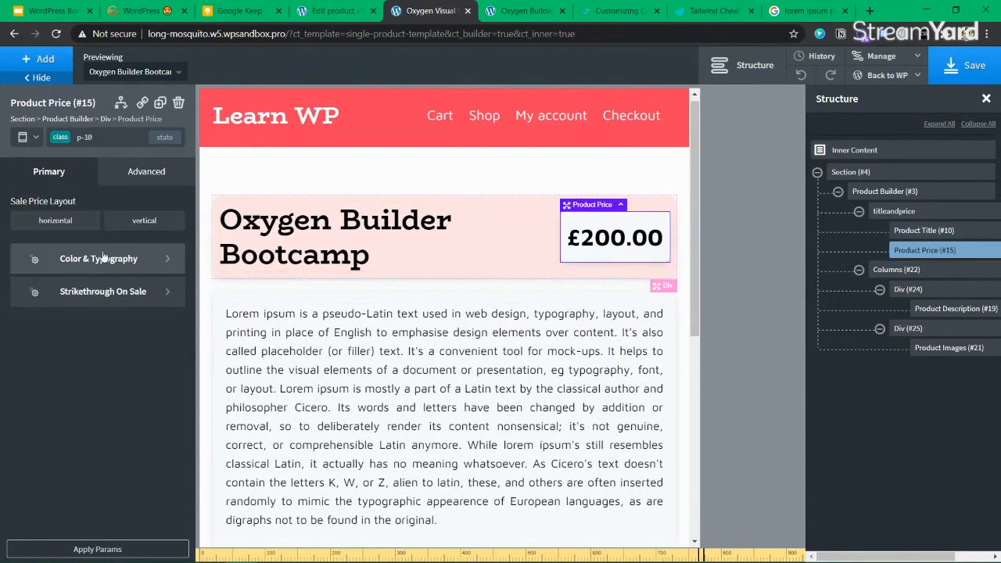
click(110, 137)
click(86, 188)
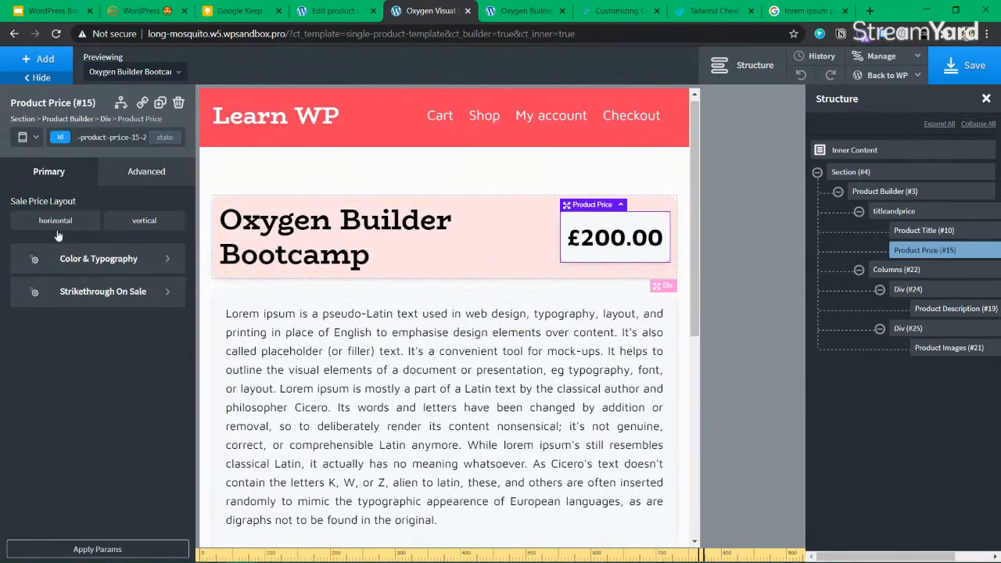
click(121, 264)
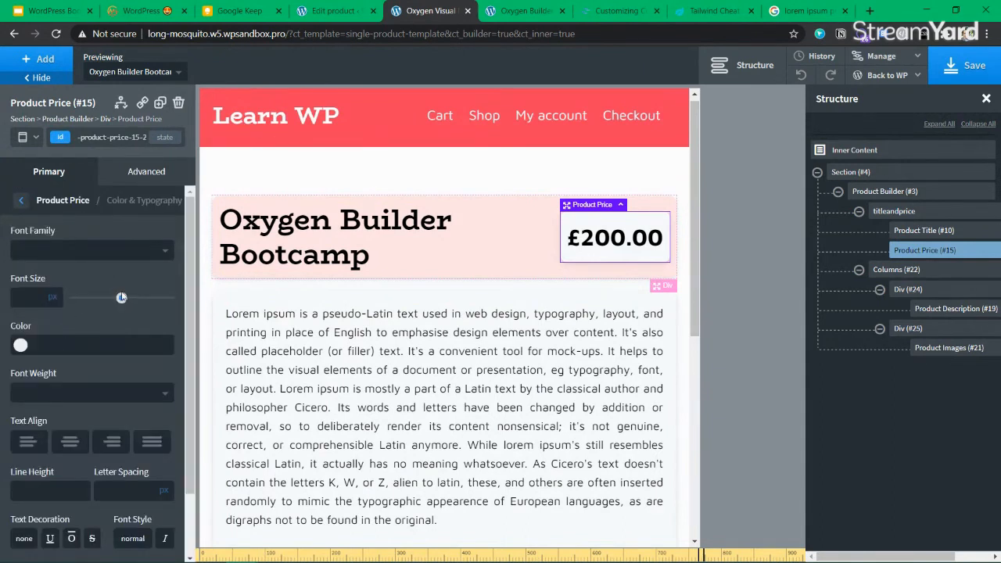
drag(121, 299, 107, 298)
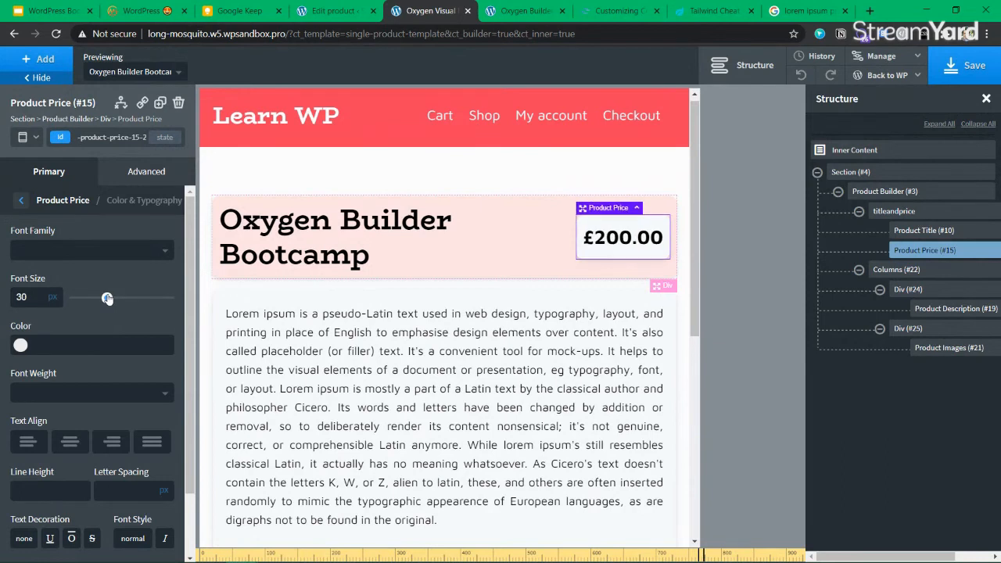
click(265, 238)
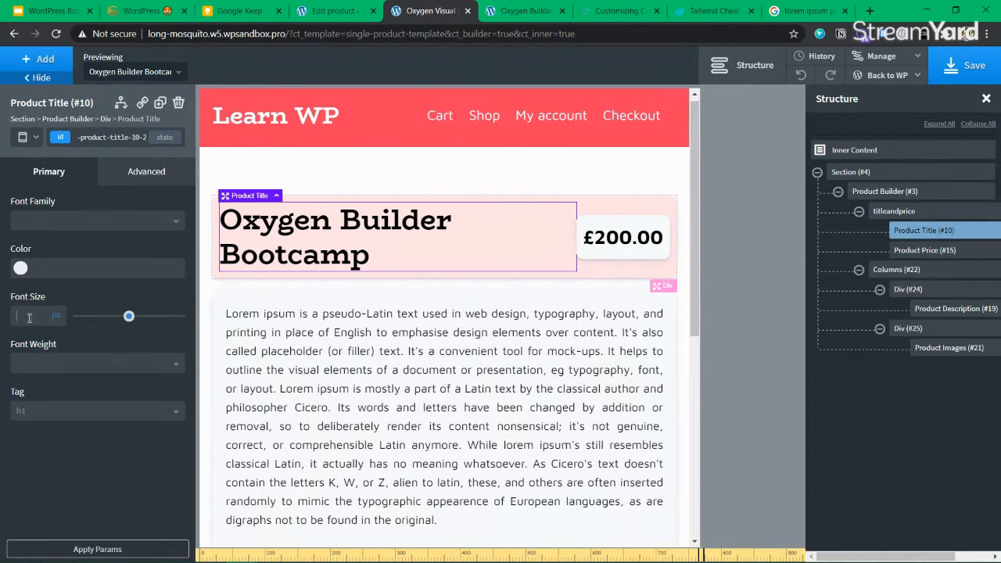
text(3)
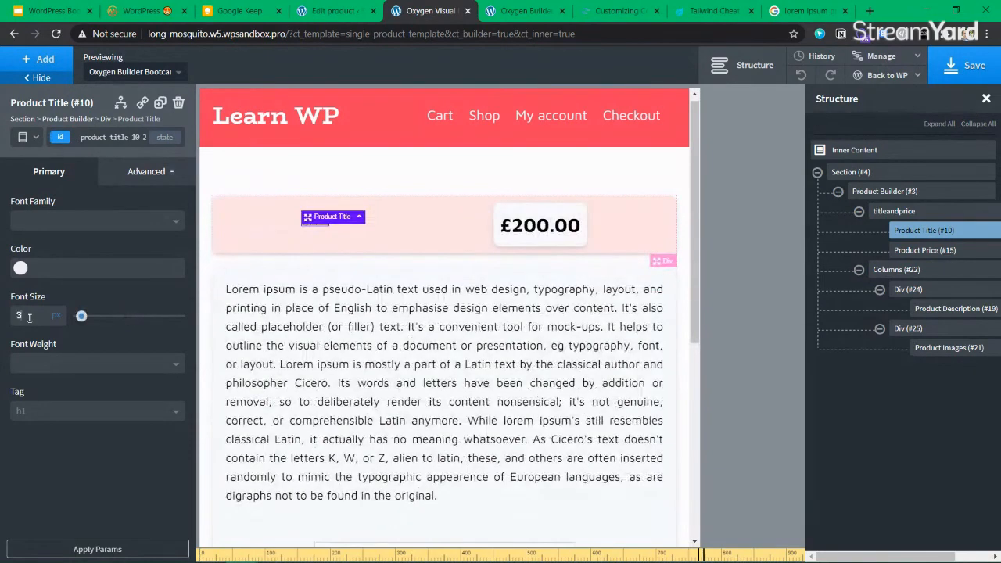
text(6)
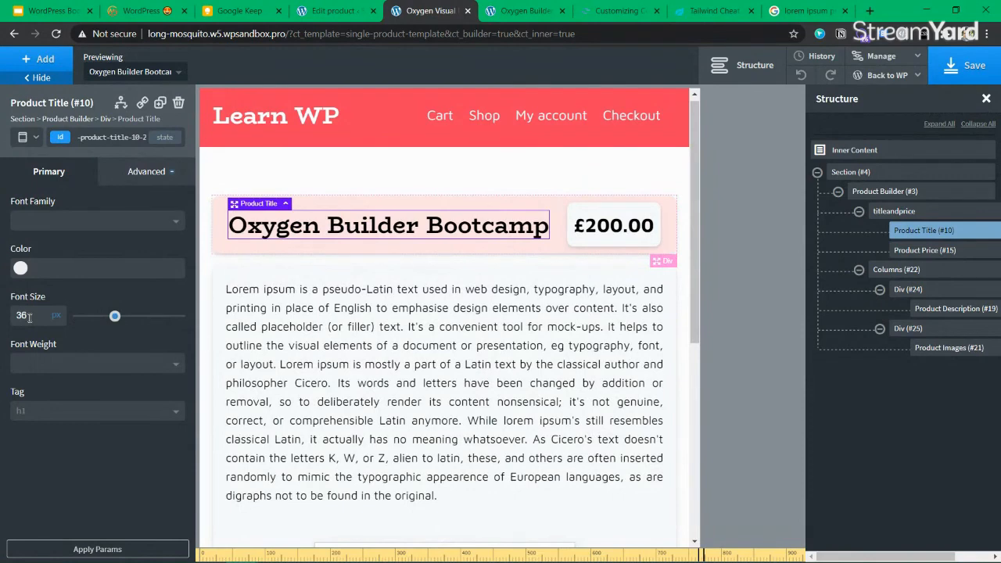
key(BackSpace)
text(2)
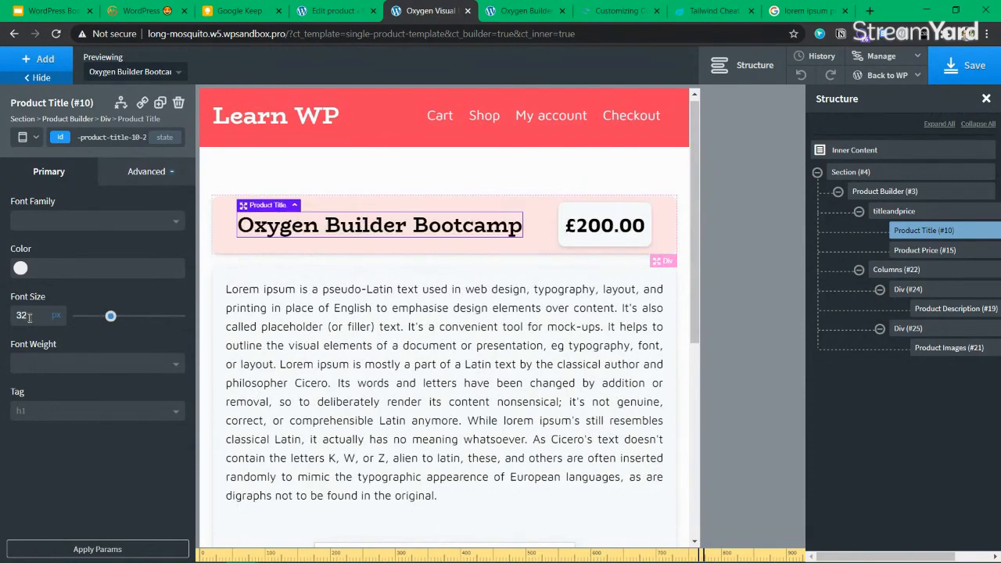
Set the product price font size to 26 px
click(575, 185)
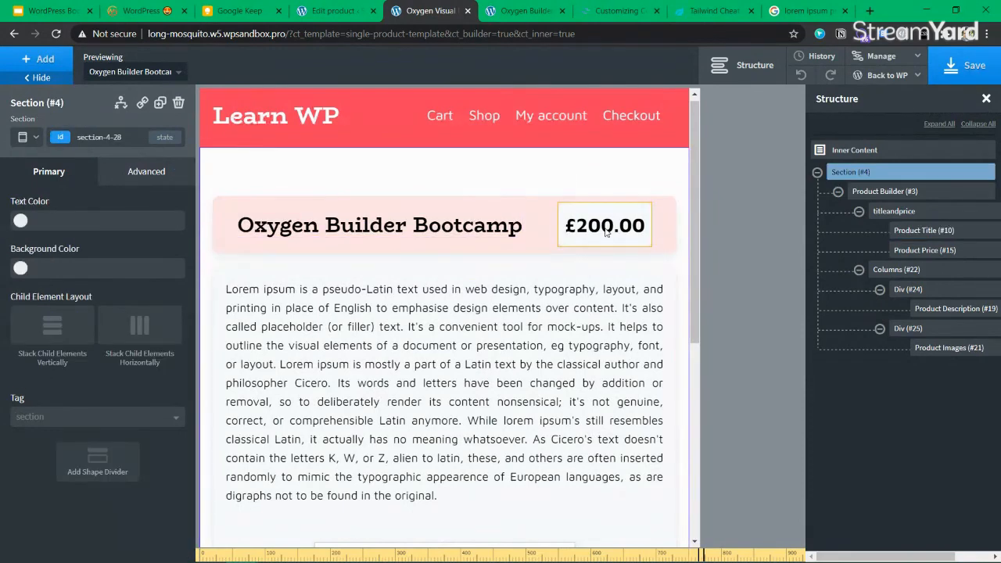
click(603, 232)
click(106, 266)
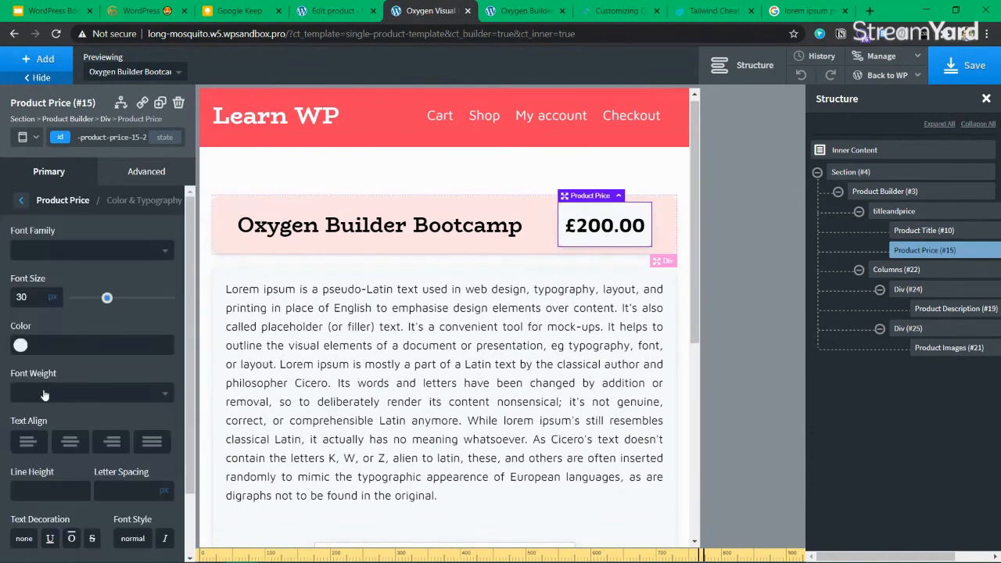
double_click(29, 298)
text(16)
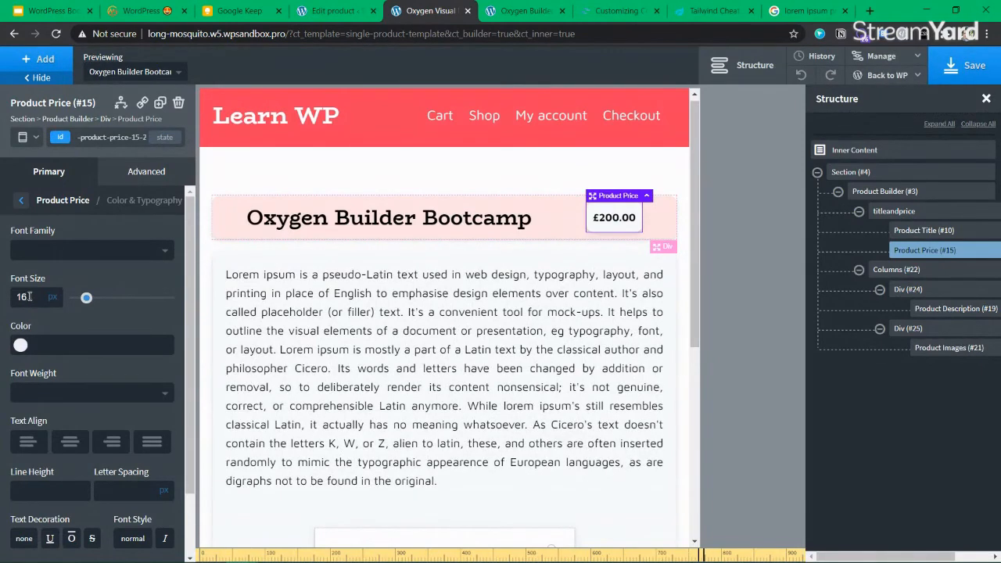
key(BackSpace)
key(BackSpace)
text(36)
key(BackSpace)
key(BackSpace)
text(26)
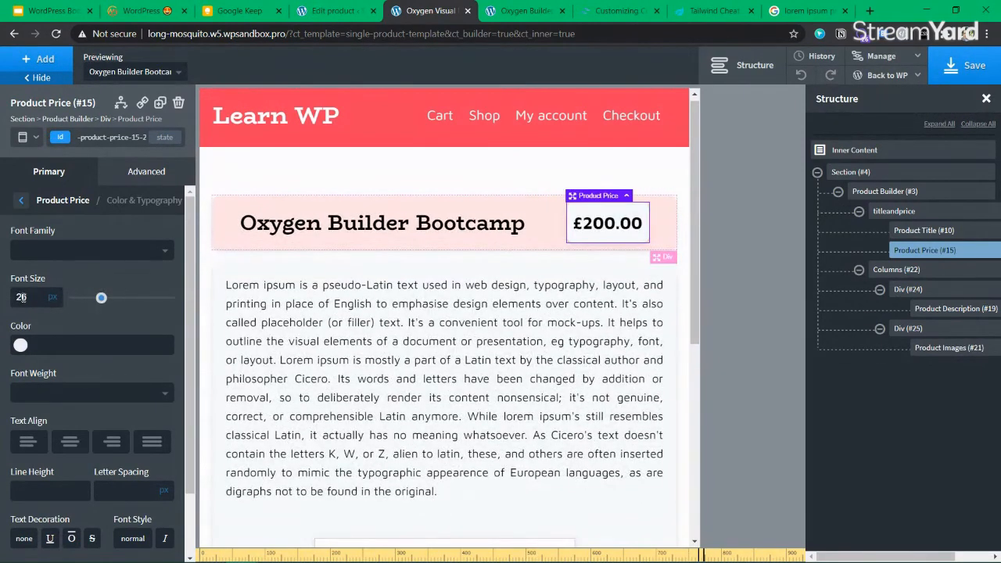
scroll(443, 336, down, 5)
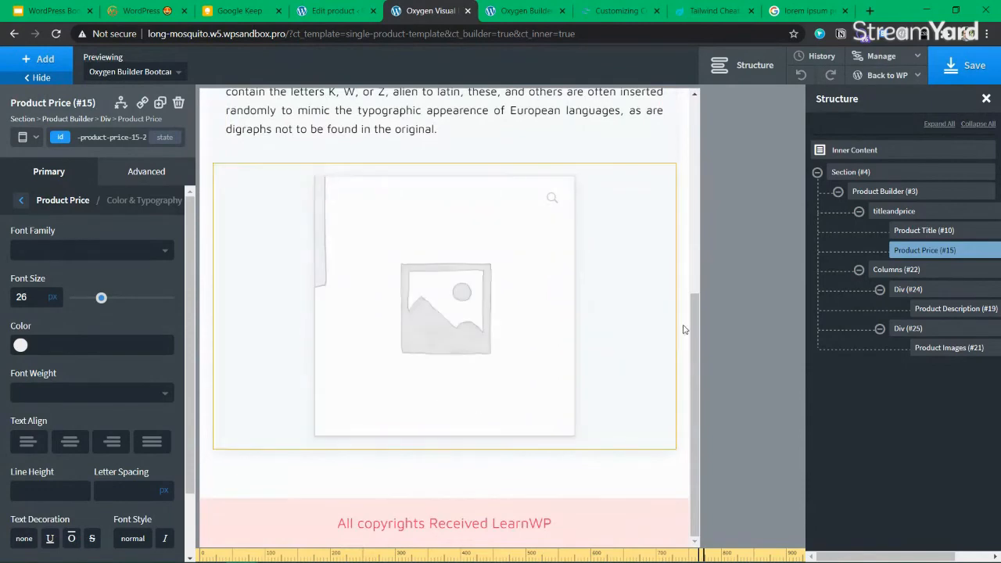
Save the template, check it at a wider screen size, then start adding a new product
click(972, 77)
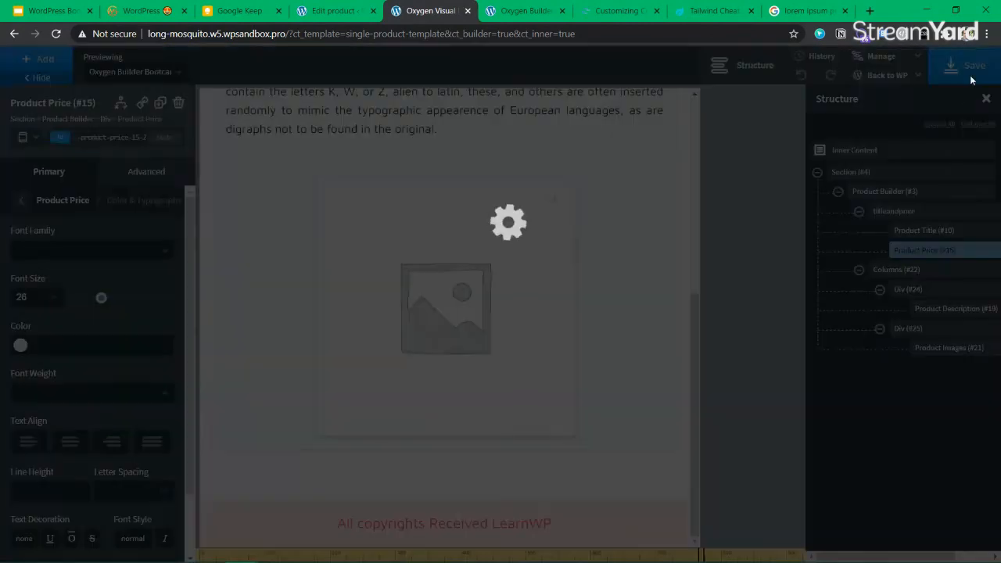
scroll(607, 409, up, 5)
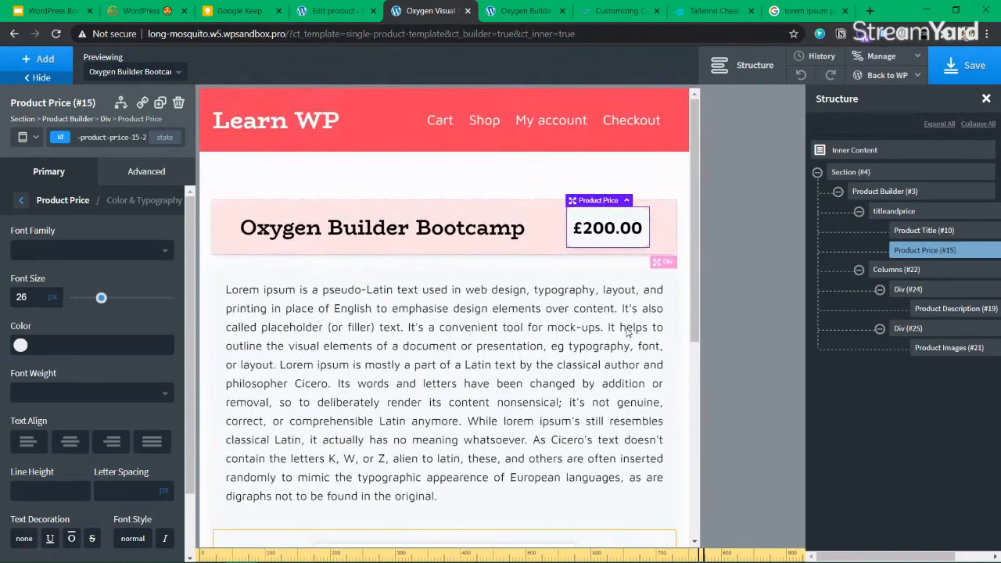
click(967, 79)
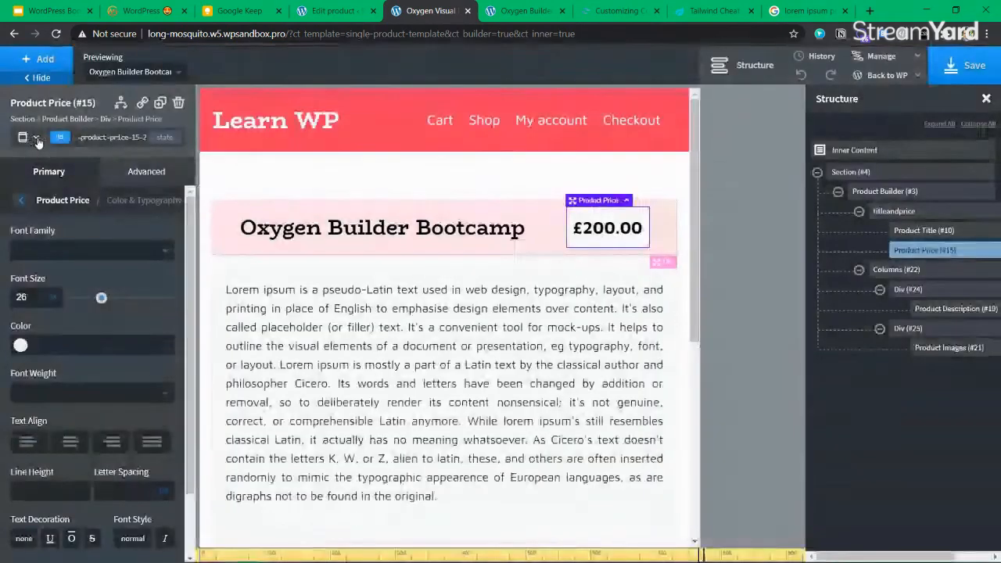
click(24, 137)
click(41, 158)
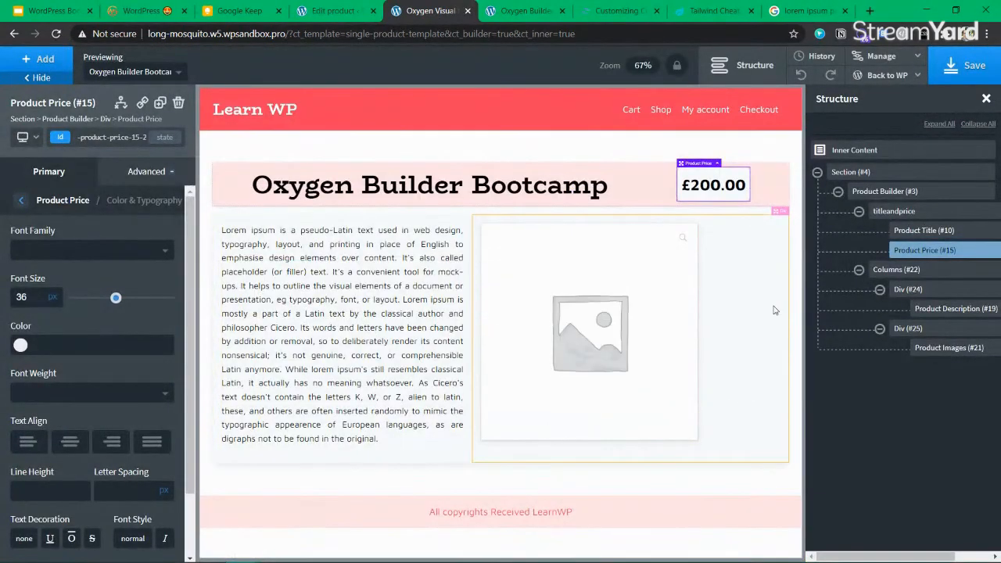
click(720, 401)
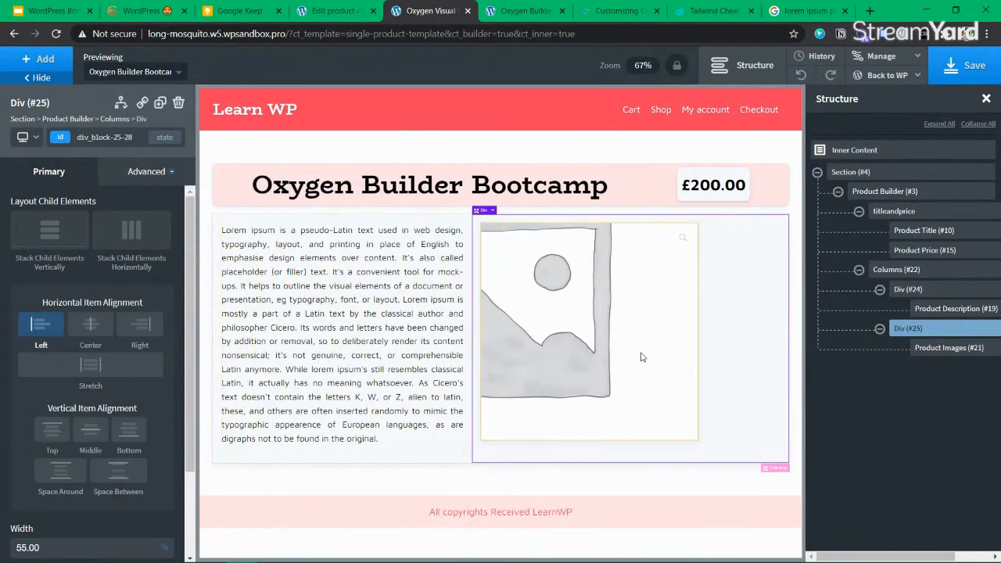
click(984, 77)
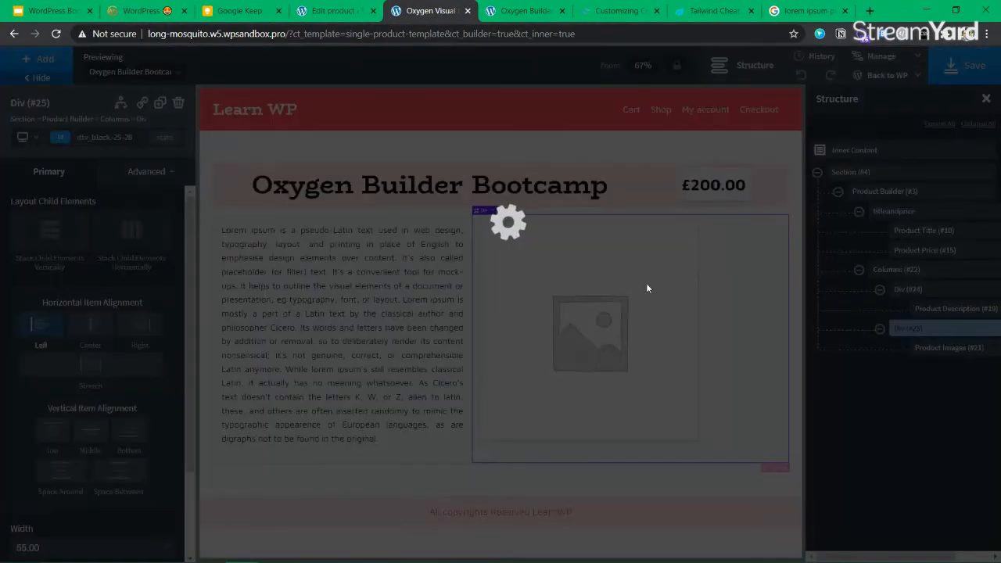
click(339, 14)
click(227, 129)
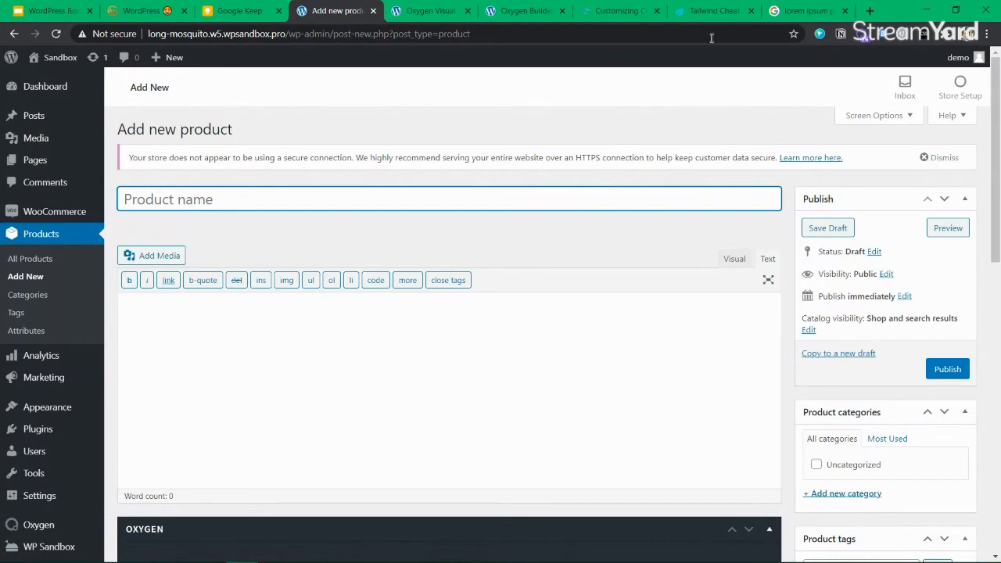
Search Google for 'sample product images for ecommerce website'
click(790, 11)
click(728, 34)
text(sample prod)
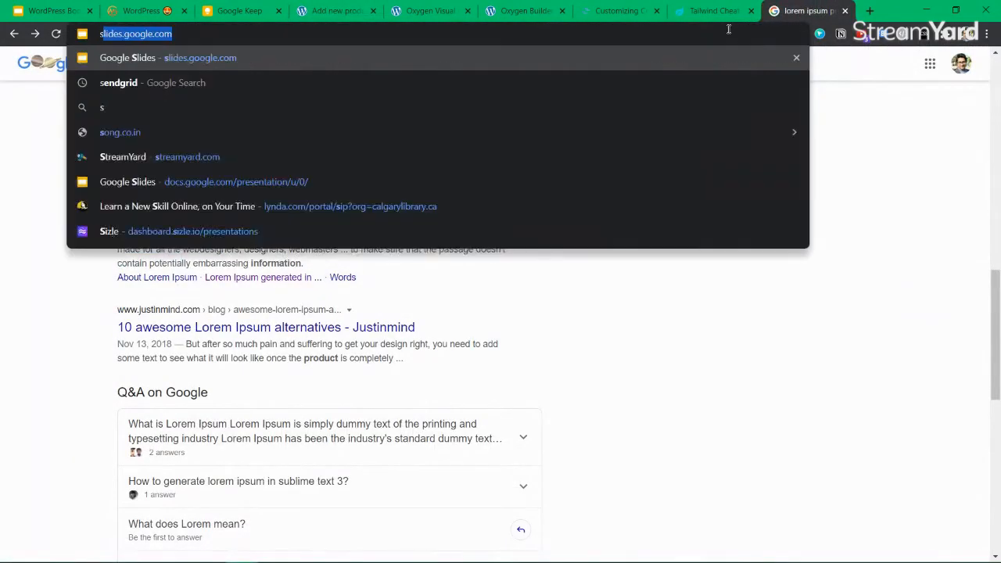
text(uct images)
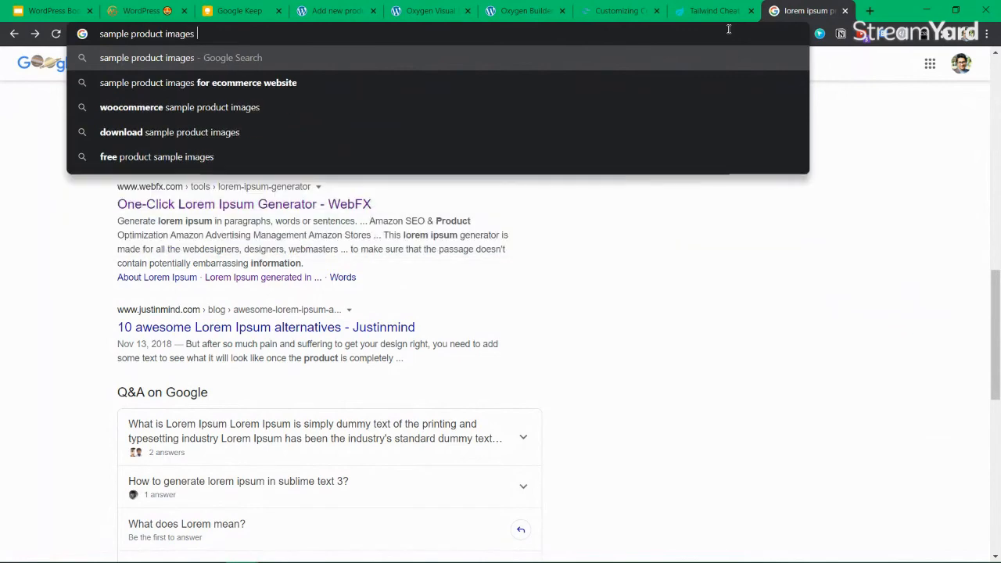
key(Down)
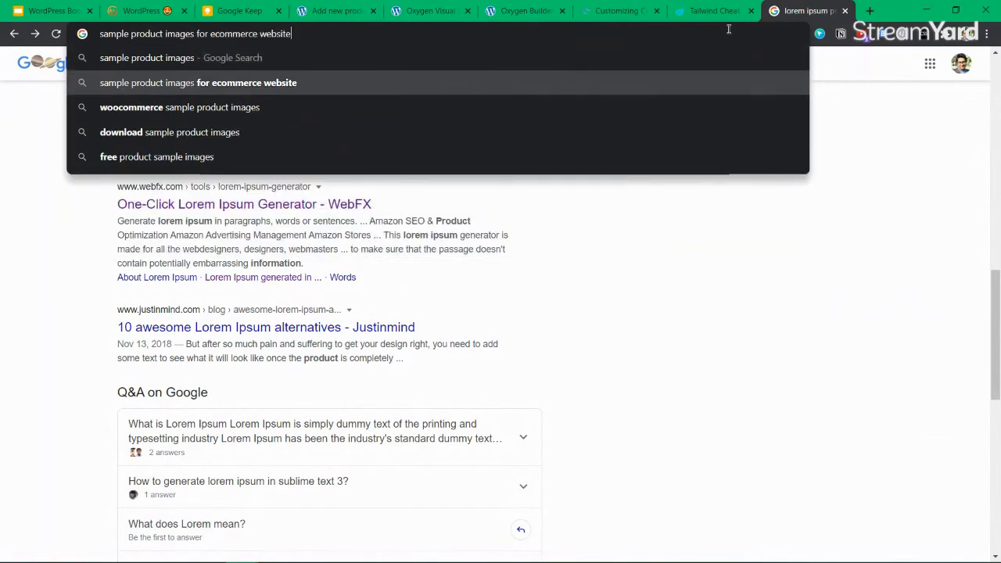
key(Return)
Close the Tailwind cheat sheet and colors tabs, and open the iZooto and gepard articles
click(713, 17)
click(750, 11)
click(649, 14)
click(657, 11)
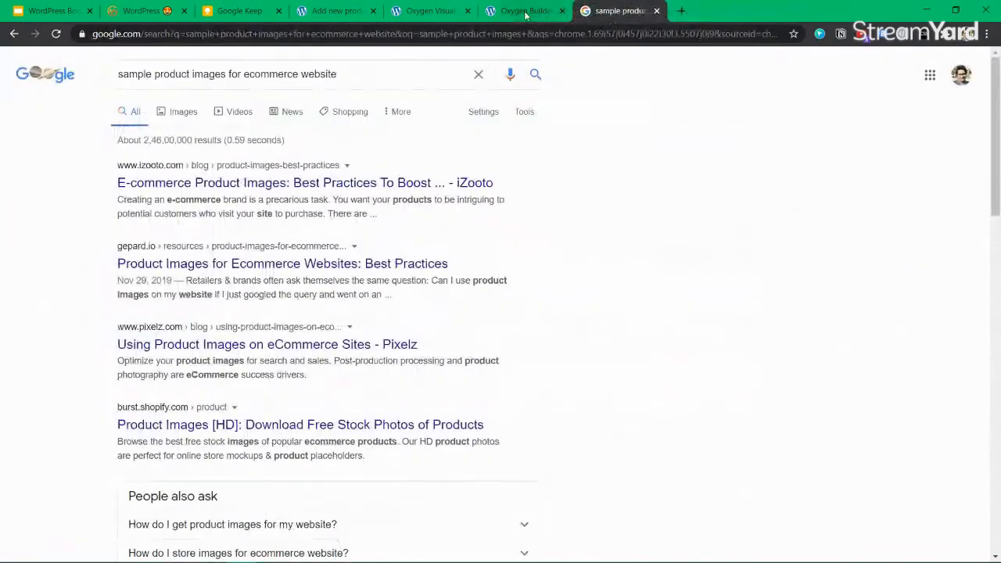
click(540, 11)
click(644, 11)
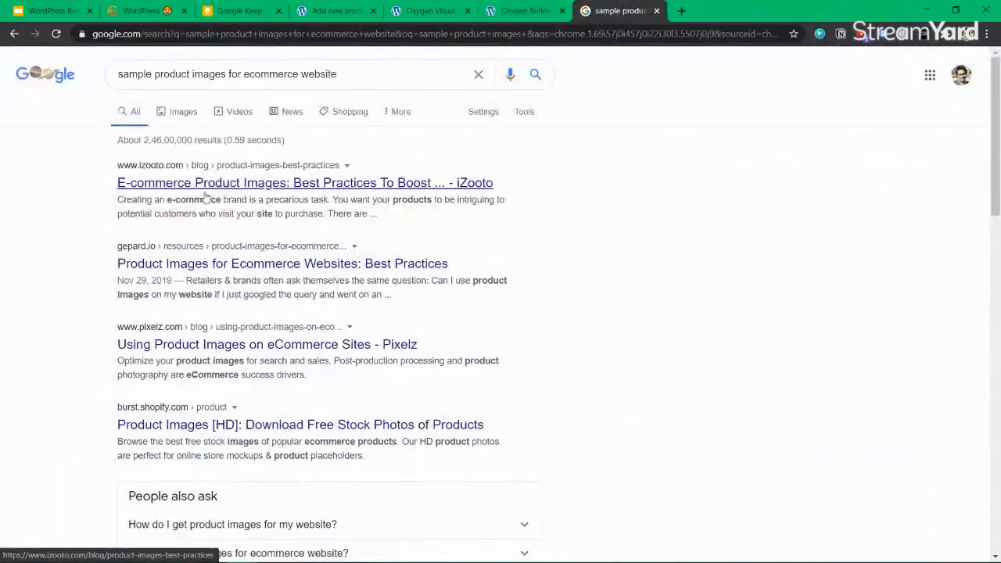
click(177, 190)
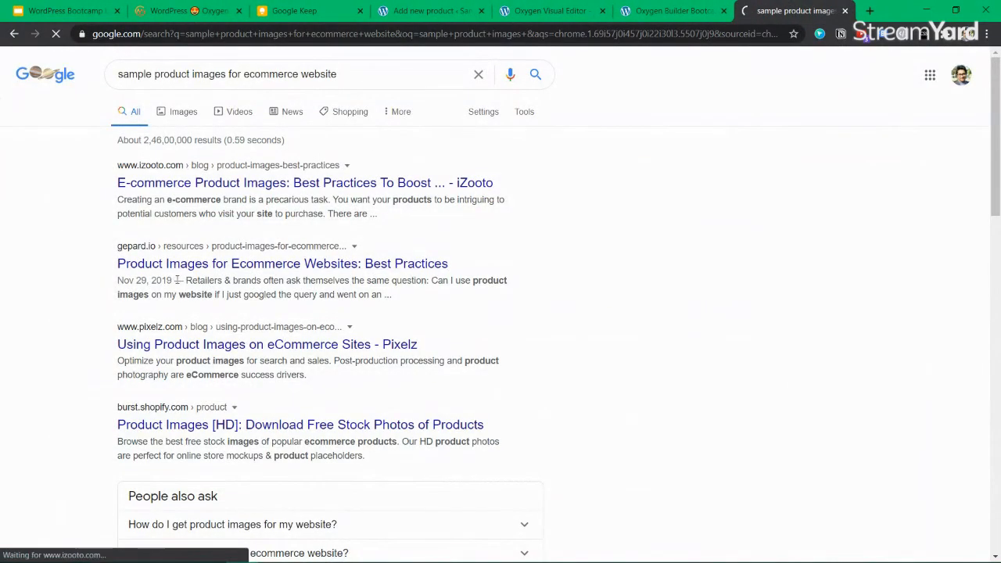
middle_click(191, 266)
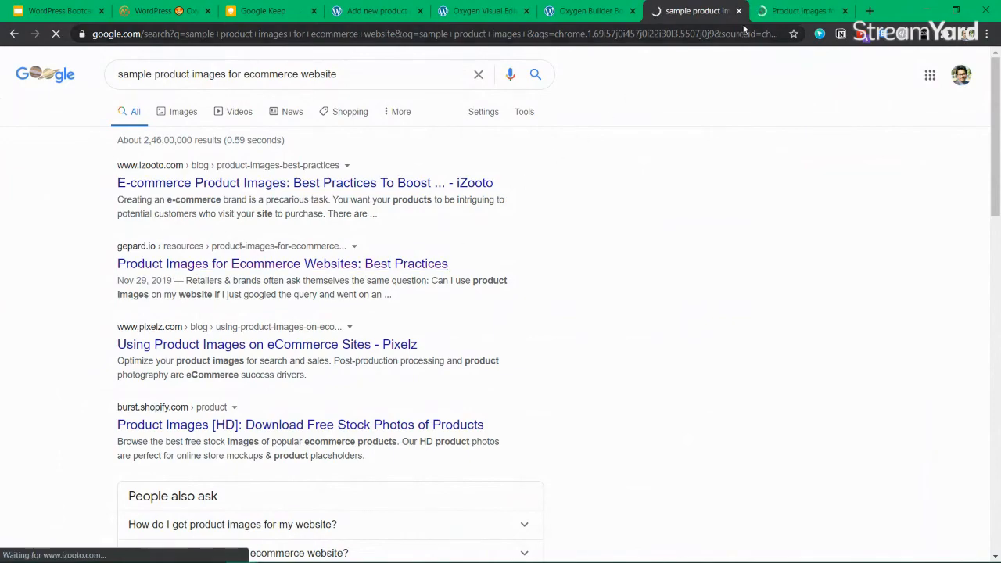
Save the full-size perfume example photo from the Gepard article into Downloads
click(791, 11)
scroll(500, 313, down, 4)
scroll(406, 277, down, 15)
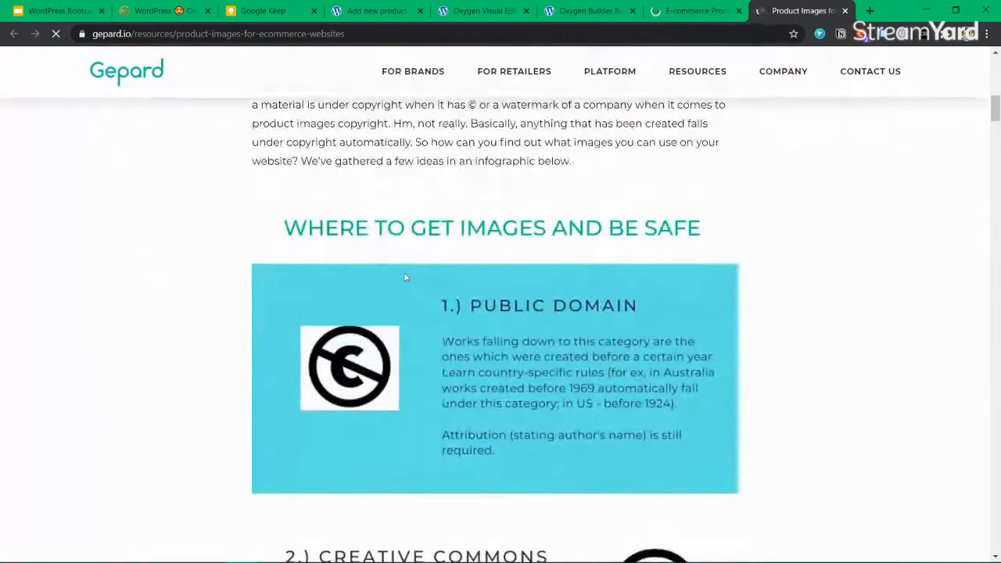
scroll(405, 276, down, 20)
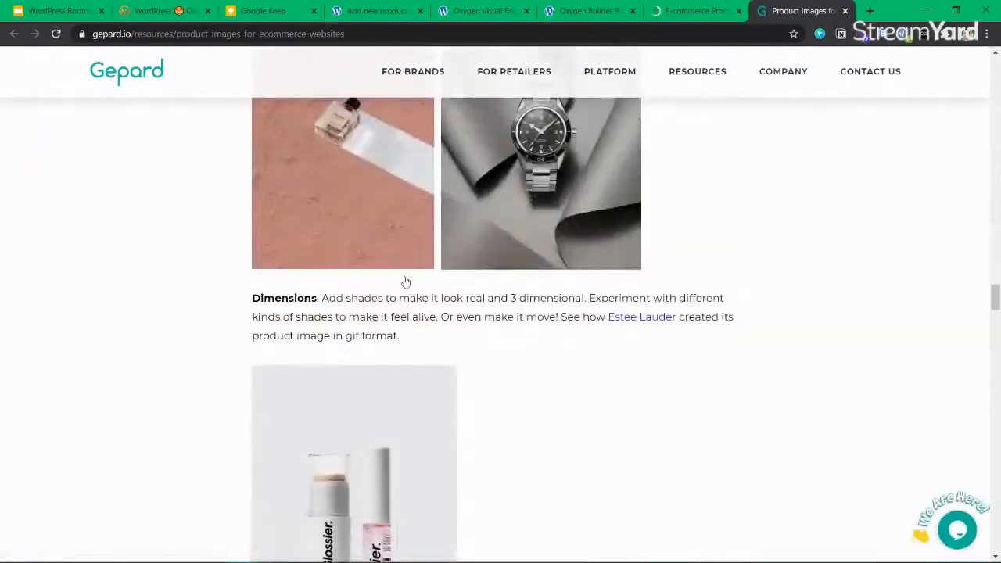
scroll(404, 282, up, 4)
scroll(356, 304, down, 6)
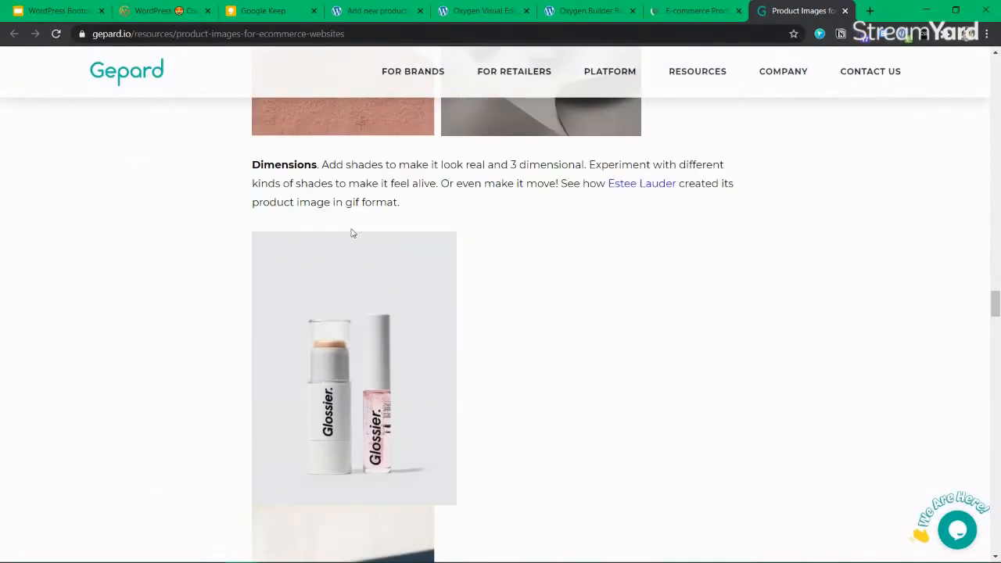
scroll(409, 380, up, 3)
right_click(349, 266)
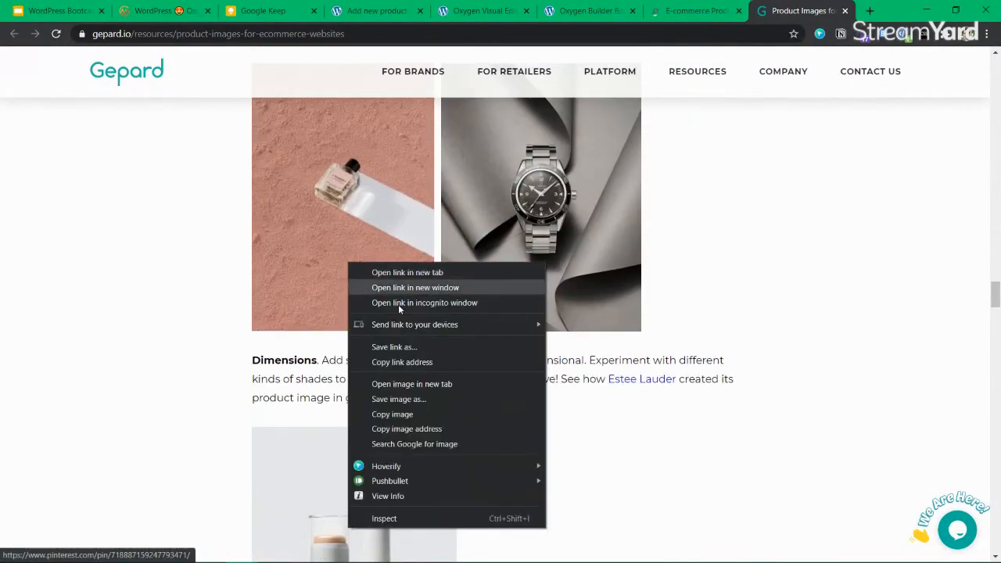
click(412, 384)
click(805, 13)
right_click(503, 272)
click(550, 291)
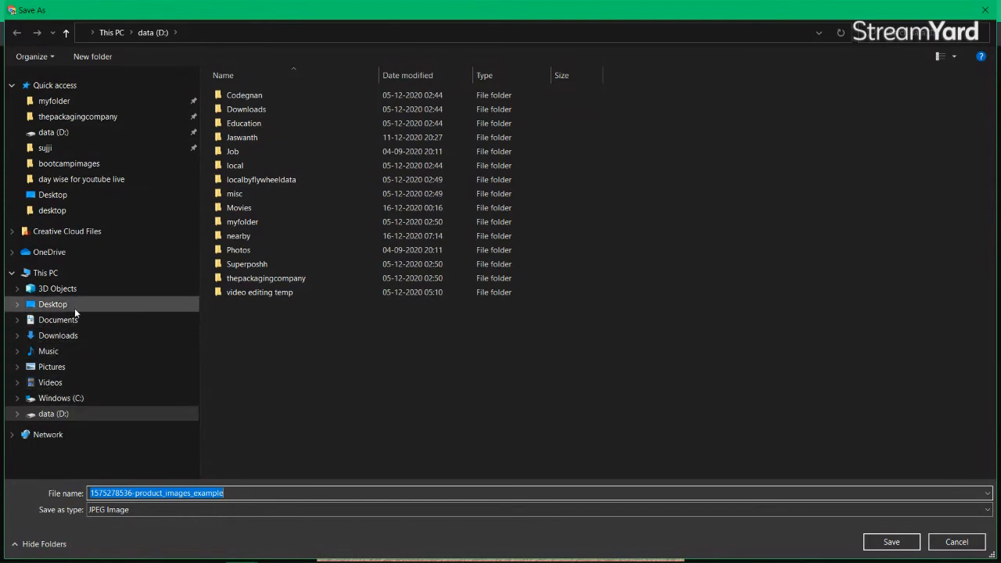
click(72, 336)
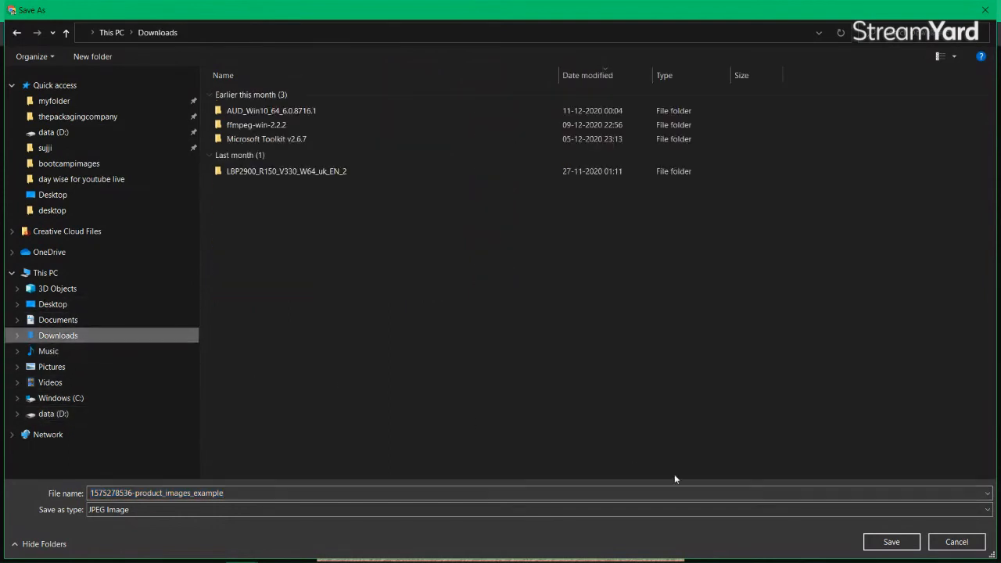
click(906, 546)
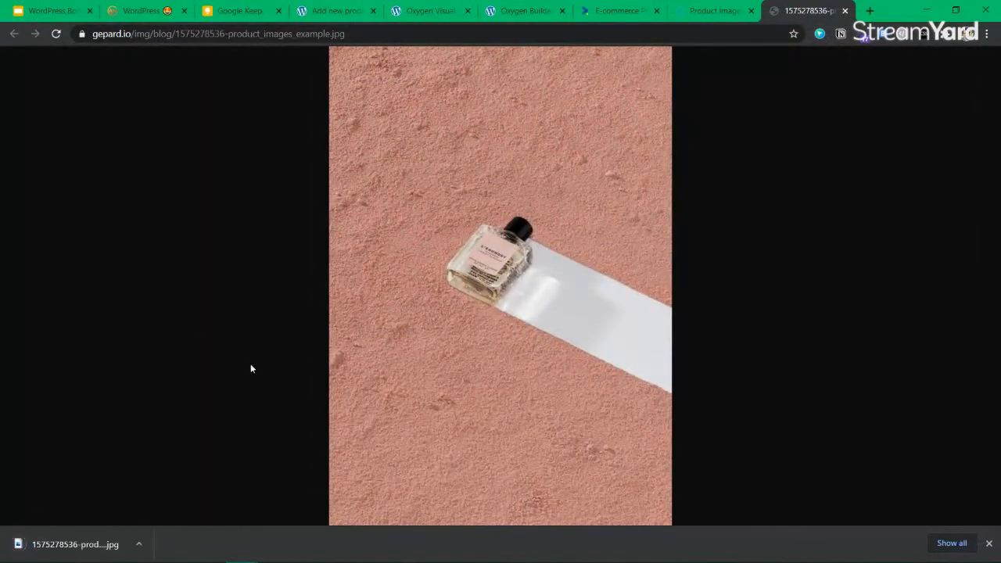
Save the full-size watch example photo as well, then return to the Add new product page
click(687, 13)
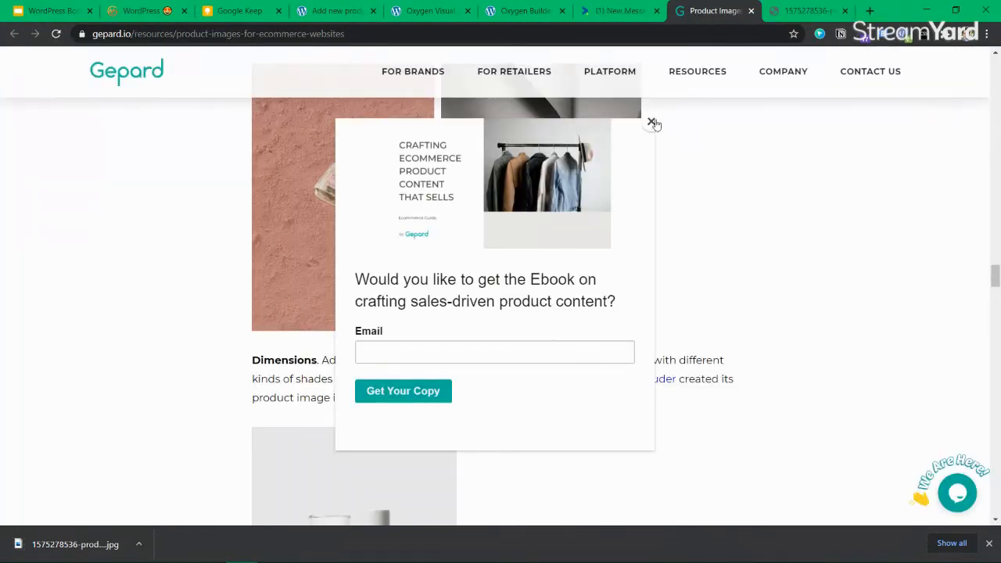
click(651, 121)
right_click(502, 217)
click(583, 353)
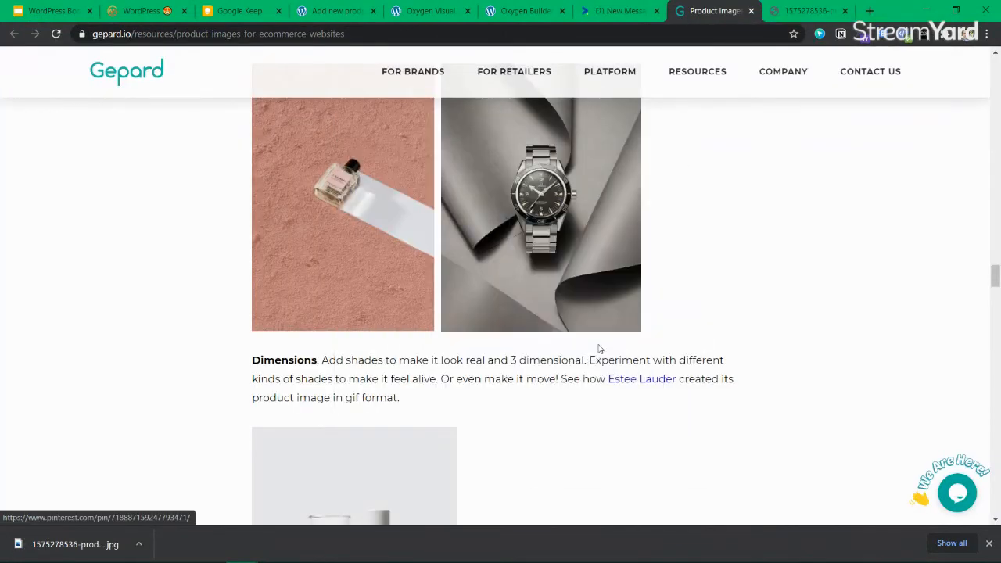
click(813, 11)
right_click(402, 278)
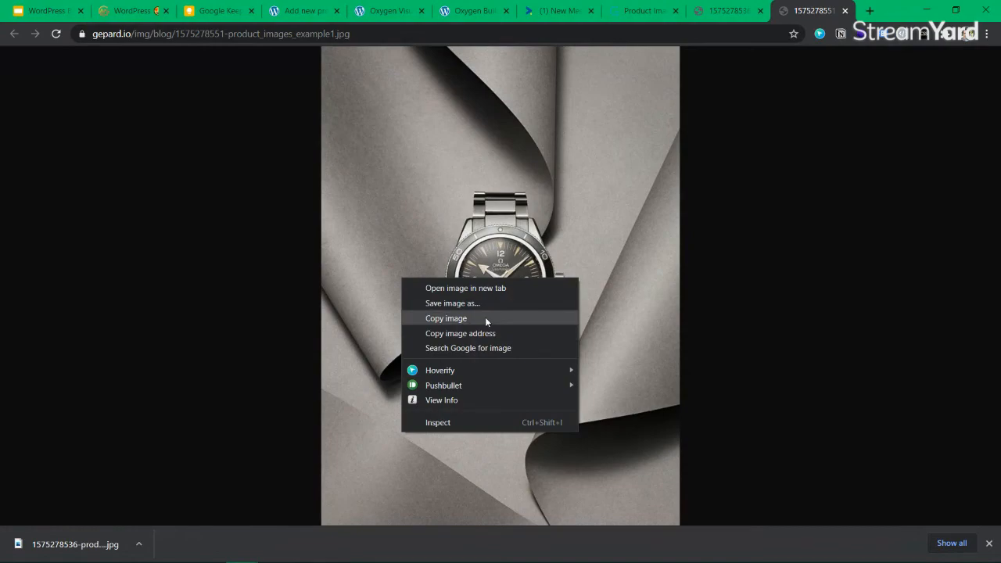
click(485, 302)
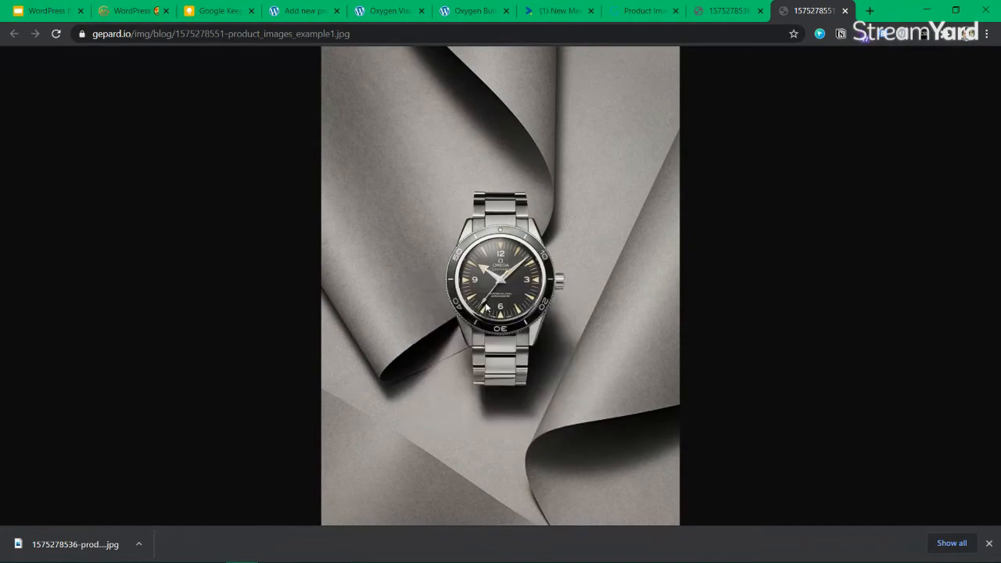
key(Return)
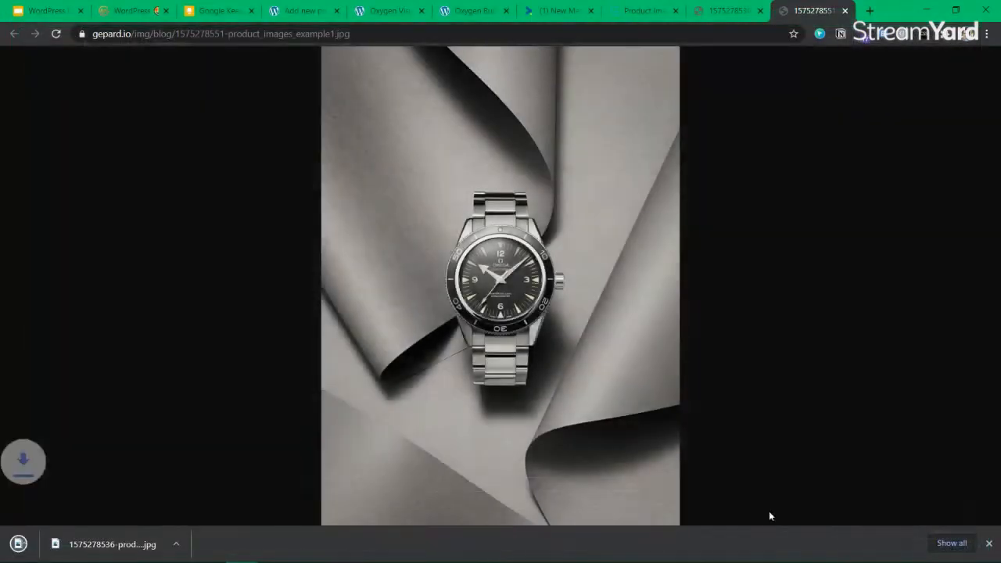
click(388, 12)
click(304, 13)
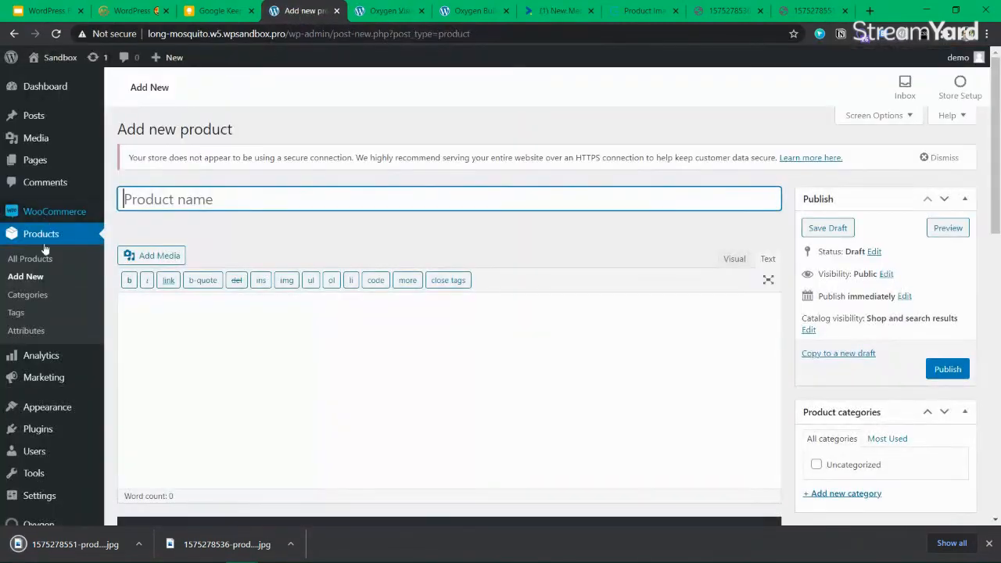
Drag the perfume and watch JPGs from the download bar onto the Media Add New uploader
mouse_move(58, 138)
click(130, 159)
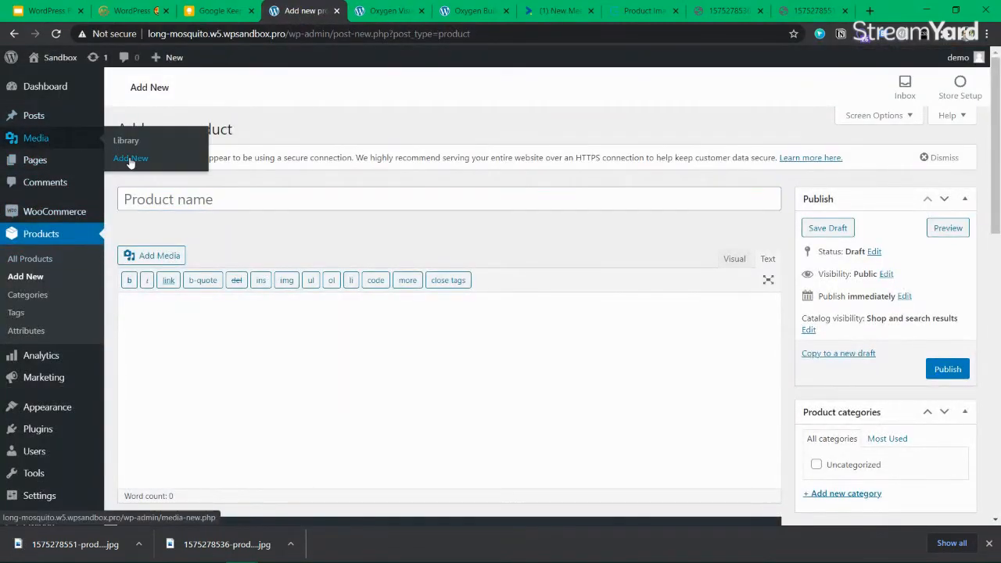
middle_click(131, 161)
click(347, 12)
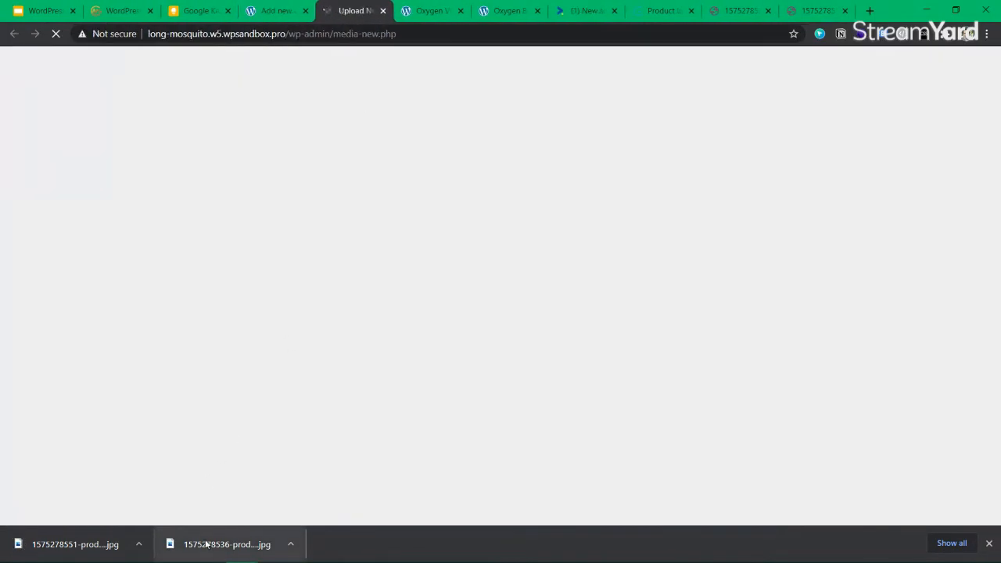
drag(206, 544, 477, 205)
drag(75, 543, 557, 210)
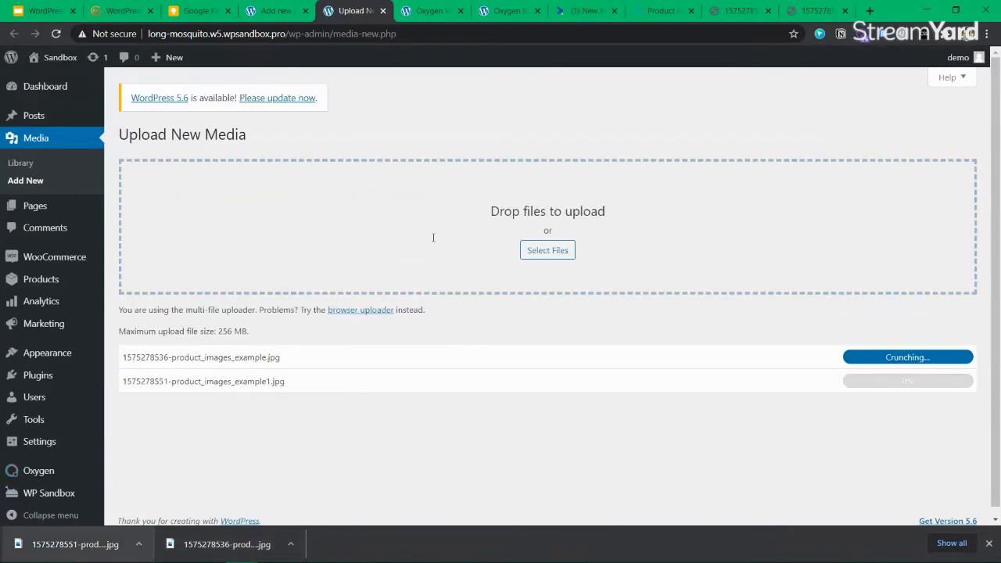
click(430, 11)
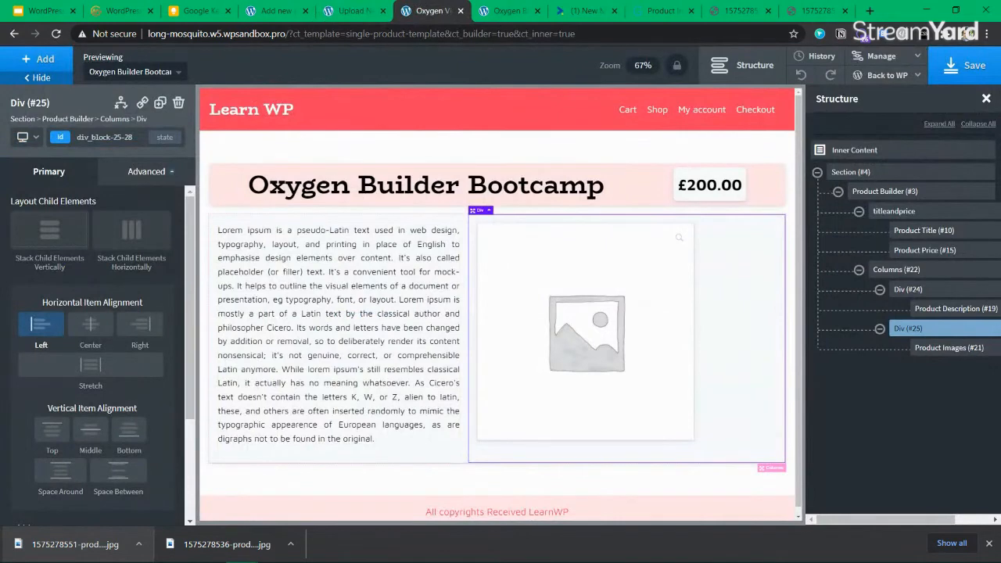
Close the e-commerce article tab and enter 'Product 2' as the new product's title
click(509, 11)
click(614, 11)
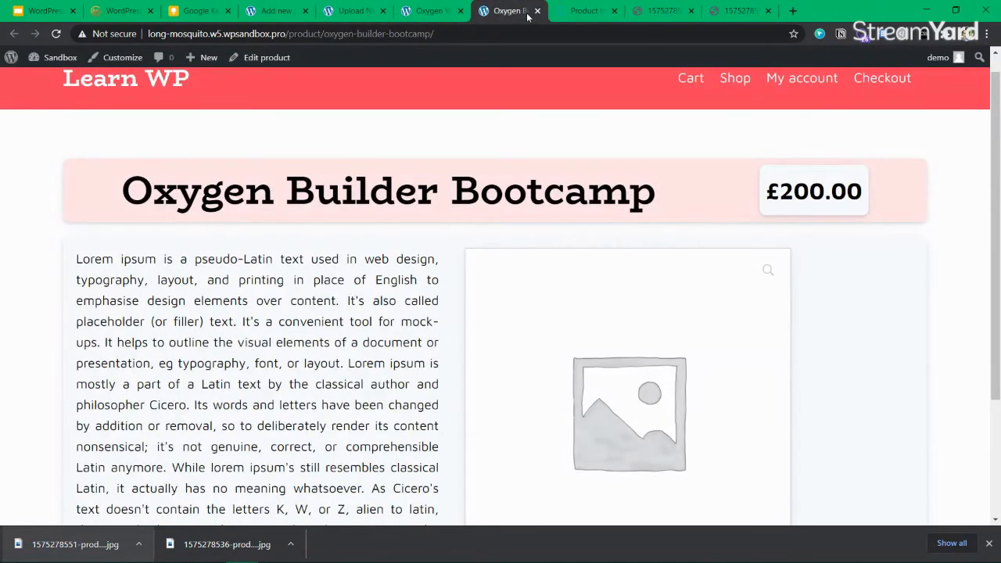
click(276, 11)
click(262, 199)
text(prod)
key(BackSpace)
key(BackSpace)
key(BackSpace)
key(BackSpace)
text(Product 2)
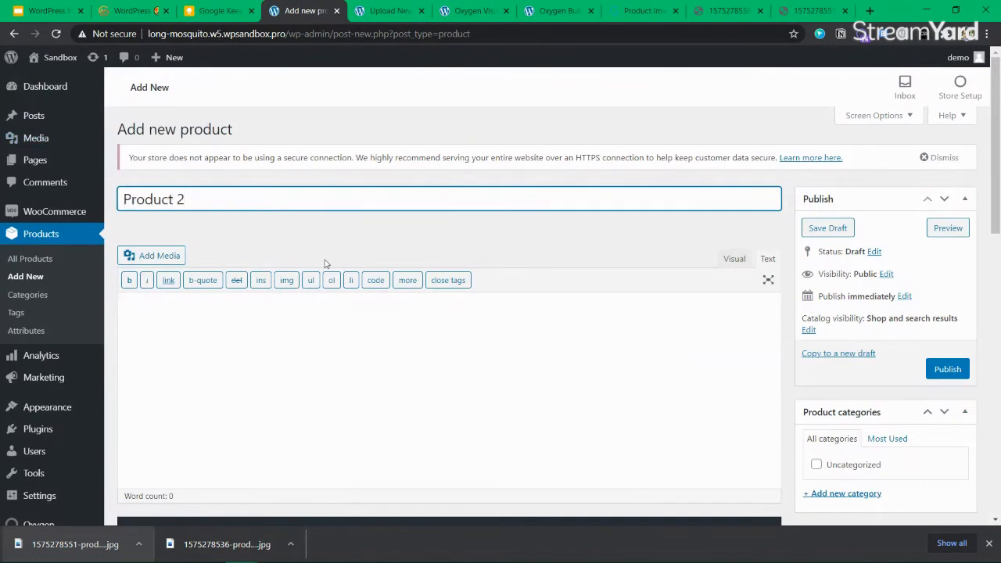
Write the launch line-up description, repeat it four times, and paste it into the short description
click(266, 360)
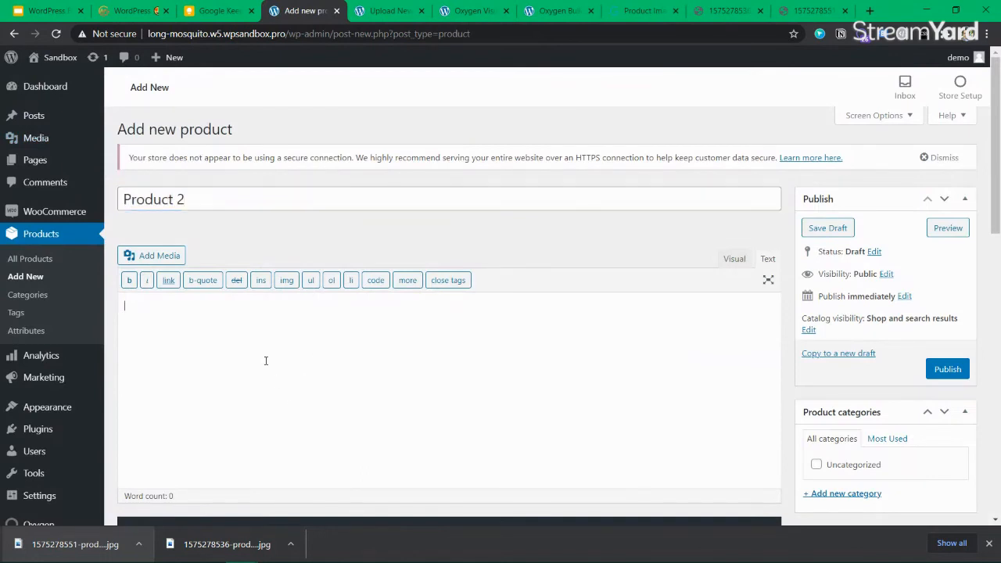
text(Thi)
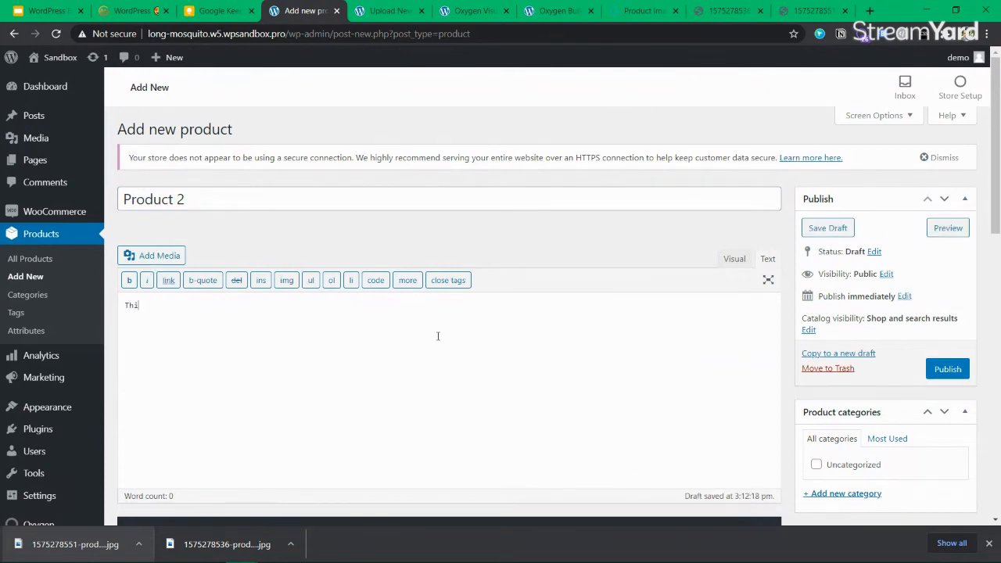
text(s si)
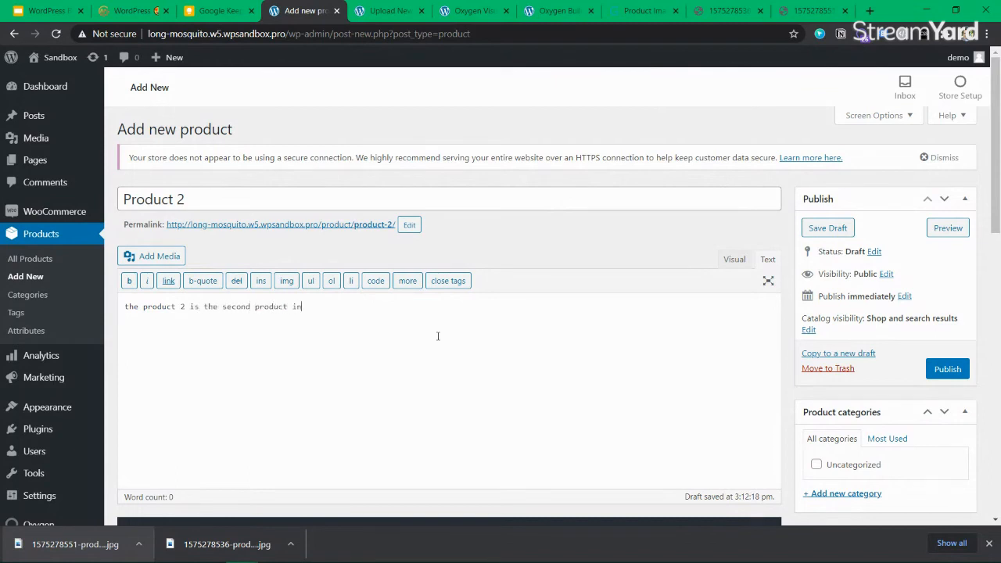
key(BackSpace)
text(the line)
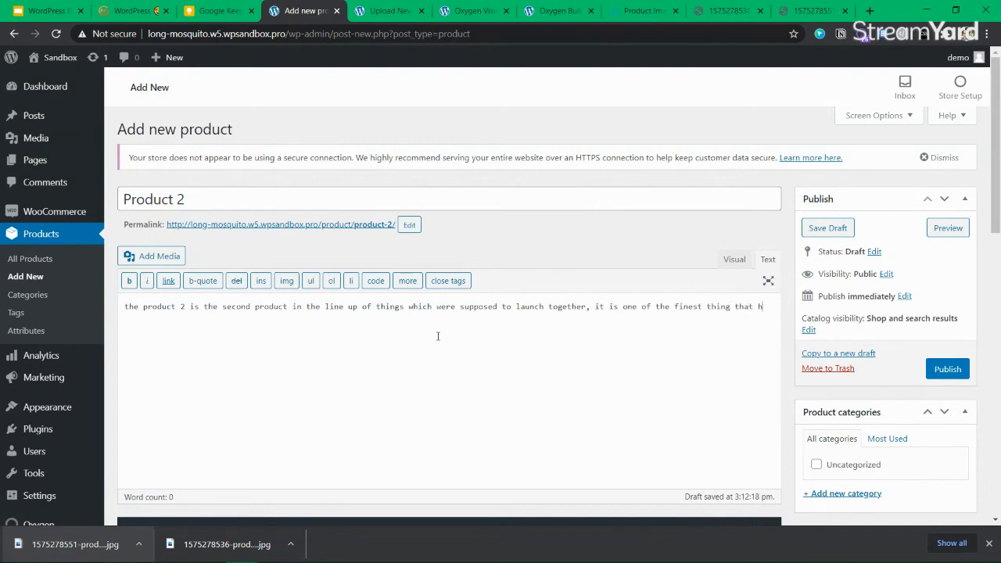
key(ctrl+a)
key(ctrl+c)
click(438, 337)
key(ctrl+v)
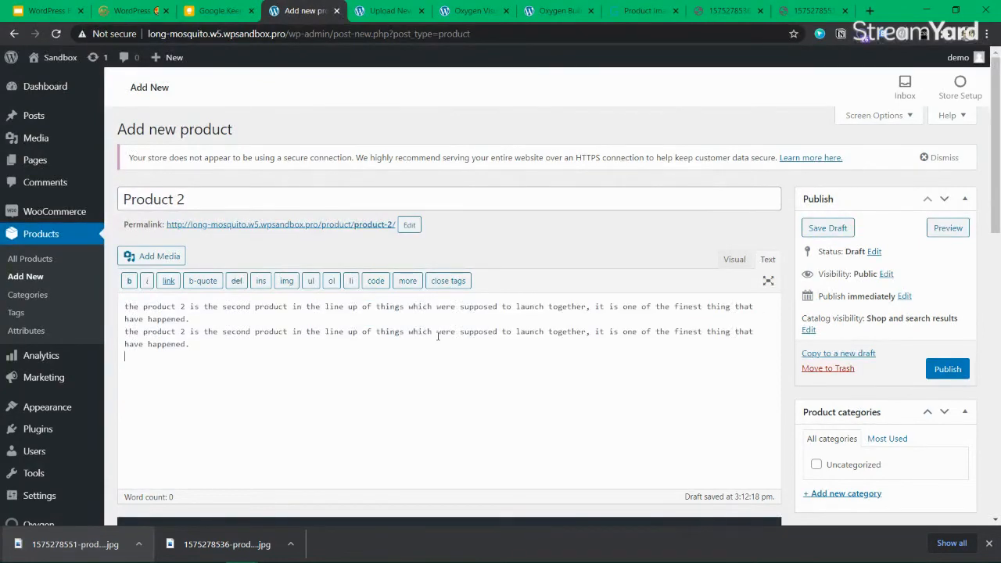
key(Return)
key(ctrl+v)
key(Return)
key(ctrl+v)
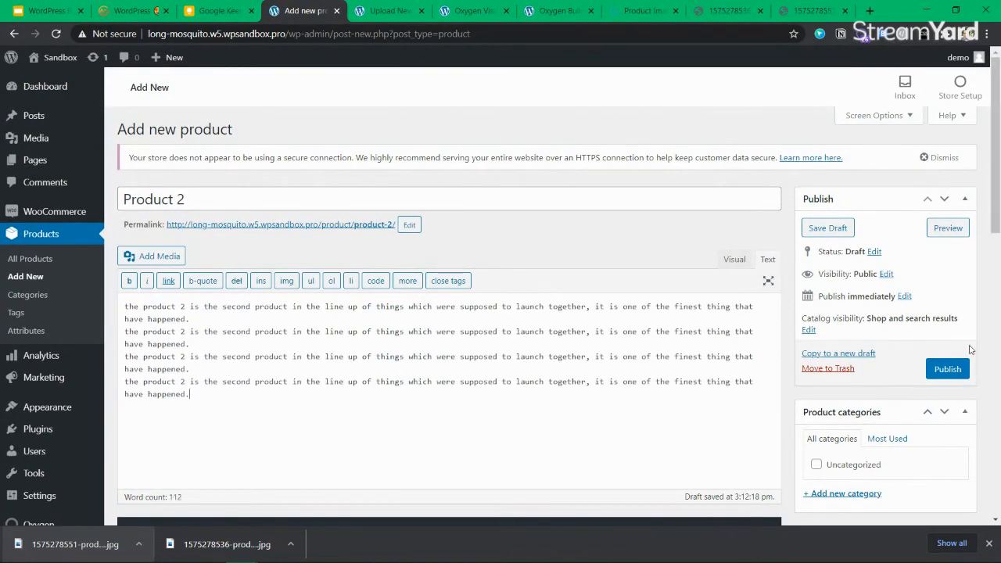
scroll(409, 343, down, 10)
text(The product 2 is the second product in the line up of things which were supposed to launch together, it is one of the finest thing that have happened.)
scroll(414, 373, up, 5)
scroll(388, 357, down, 2)
Add the watch photo to the product gallery
click(389, 334)
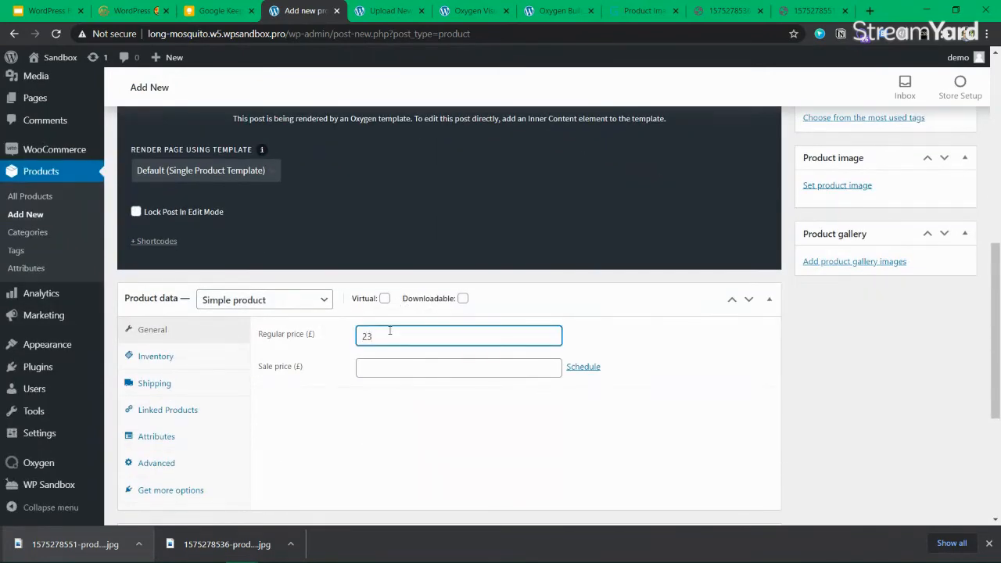
scroll(390, 334, down, 5)
scroll(390, 334, up, 6)
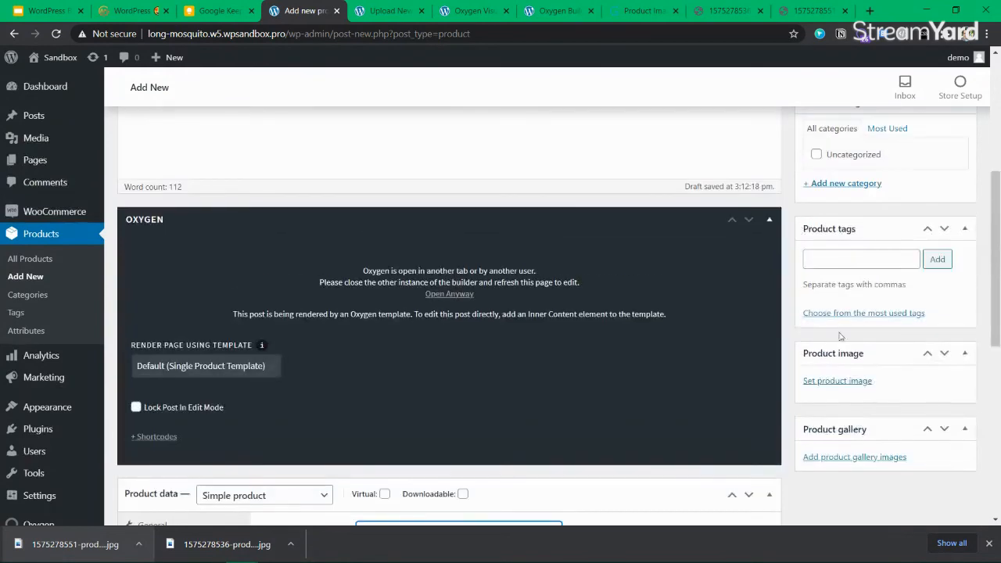
click(856, 463)
click(72, 223)
click(71, 223)
click(166, 223)
click(37, 244)
click(939, 488)
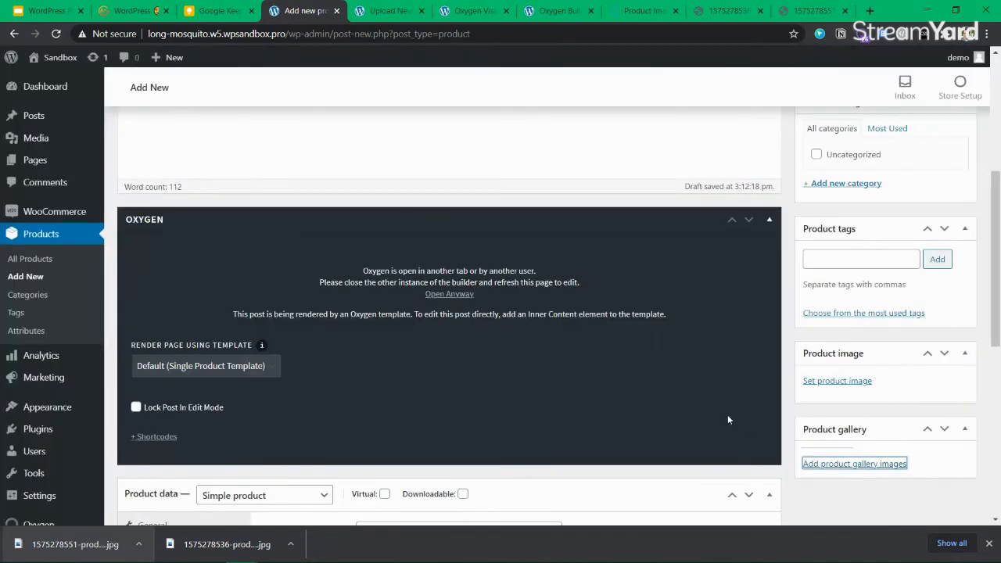
Set the perfume photo as the main product image
scroll(868, 395, down, 2)
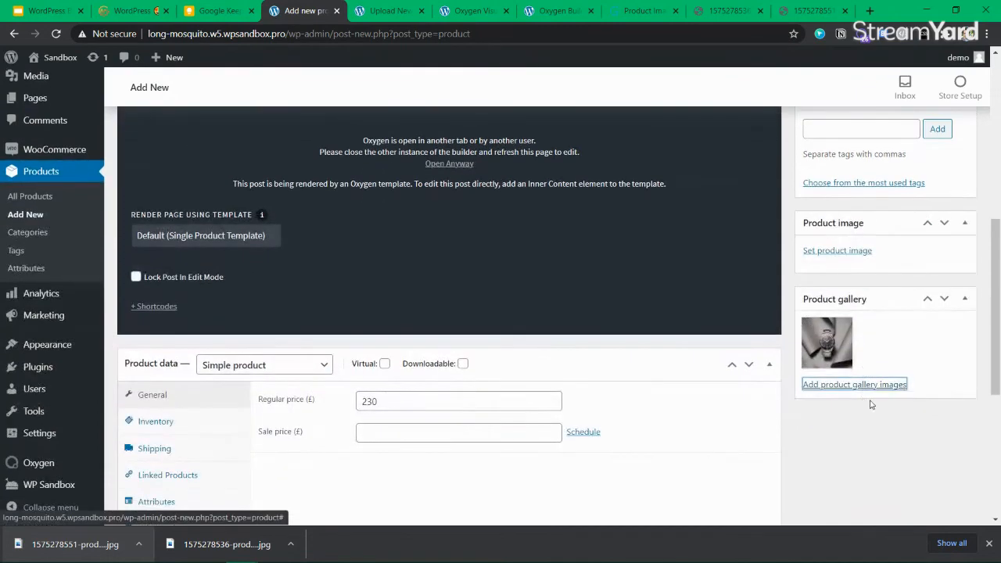
click(856, 250)
click(70, 213)
click(162, 222)
click(73, 219)
click(142, 229)
click(78, 224)
click(155, 223)
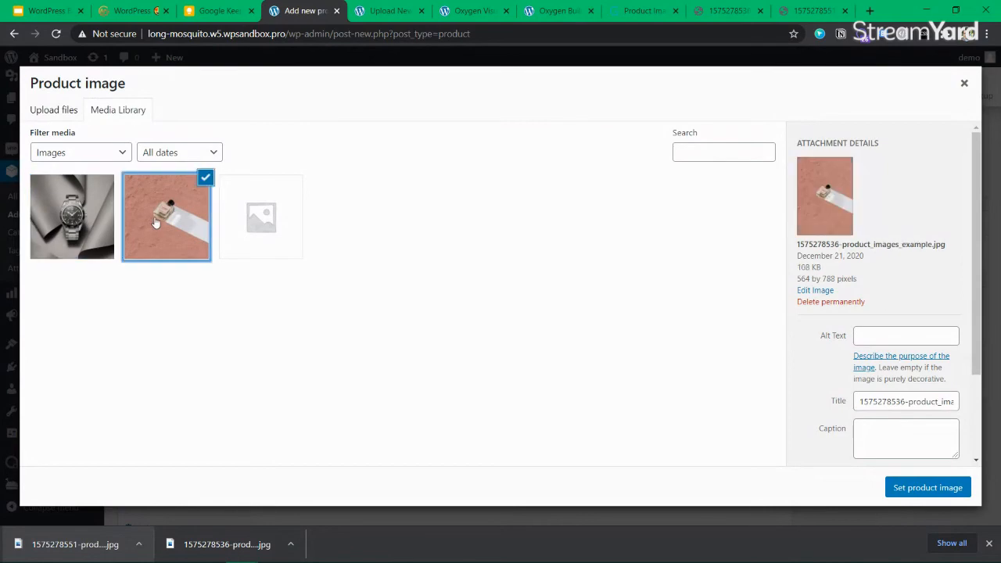
click(899, 491)
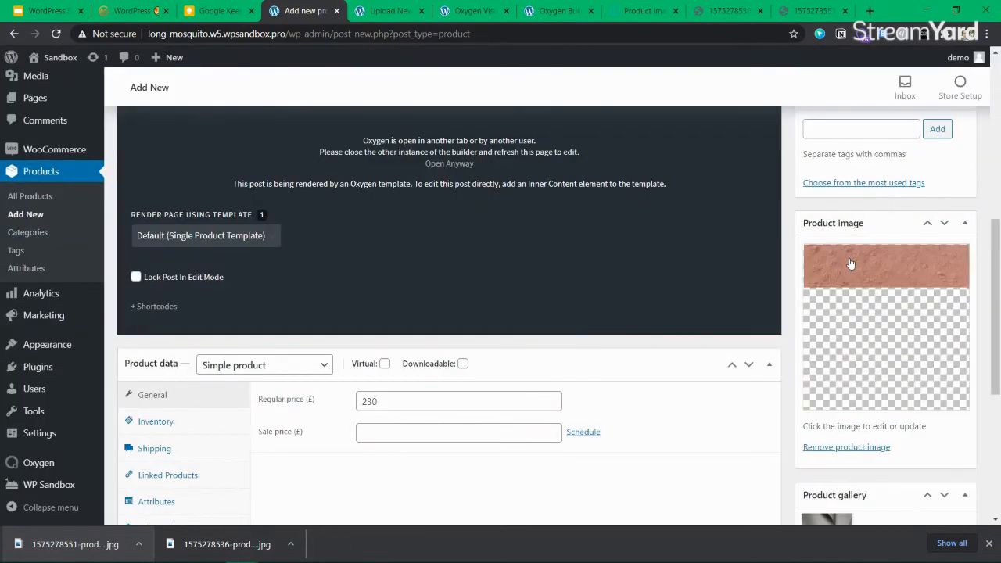
Publish Product 2 and then save a further update
scroll(794, 358, down, 4)
scroll(818, 312, up, 6)
scroll(818, 312, up, 3)
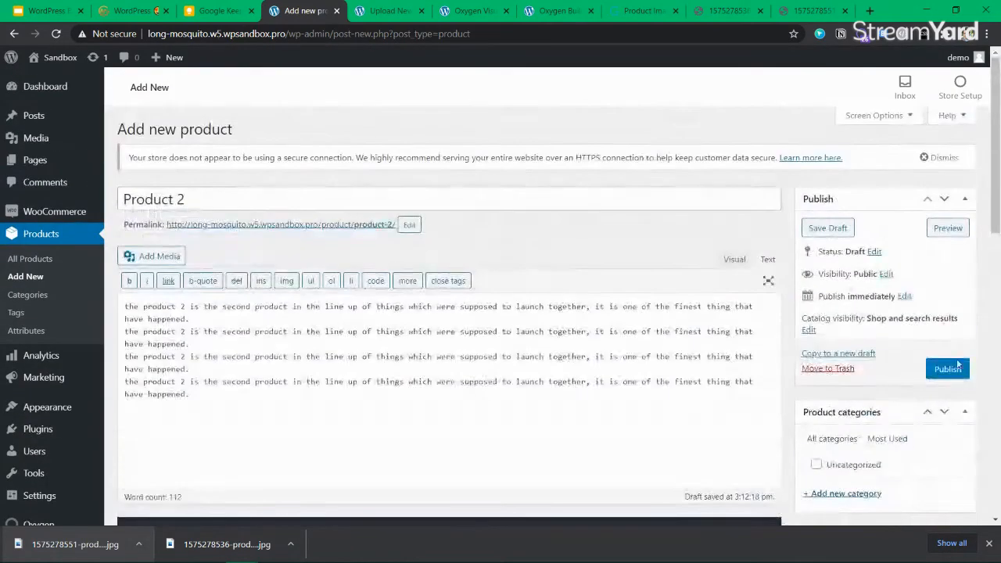
click(949, 370)
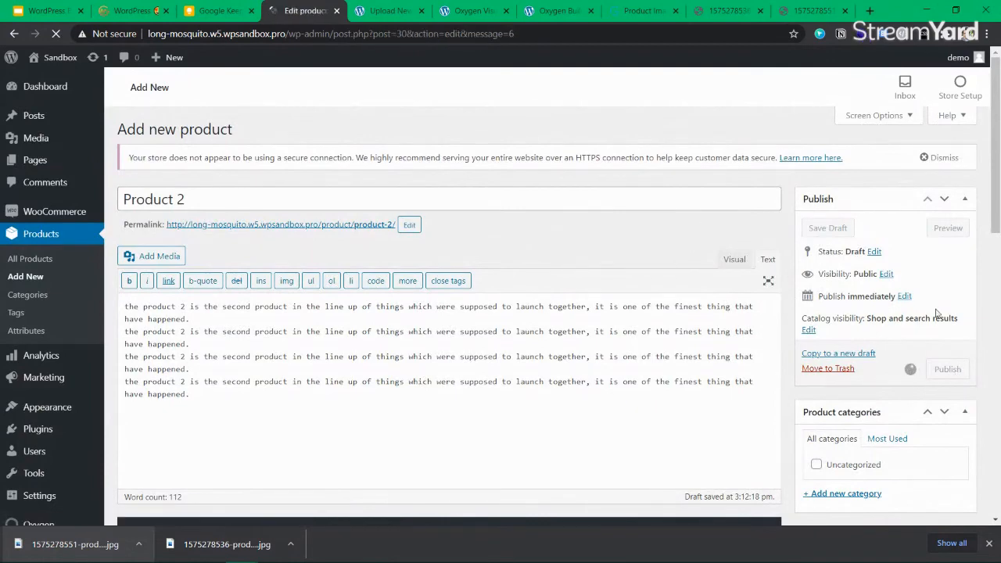
scroll(936, 308, down, 10)
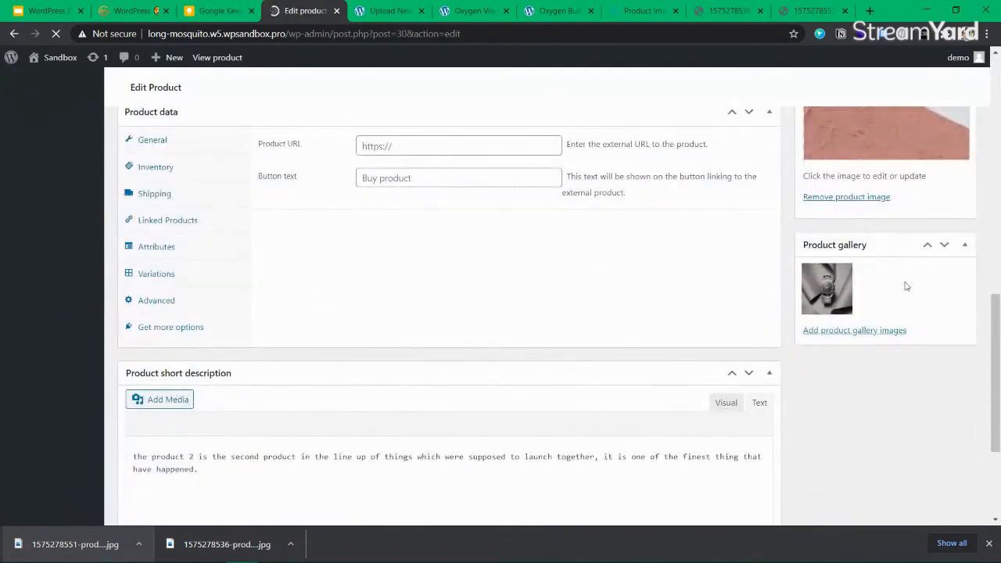
scroll(820, 369, down, 3)
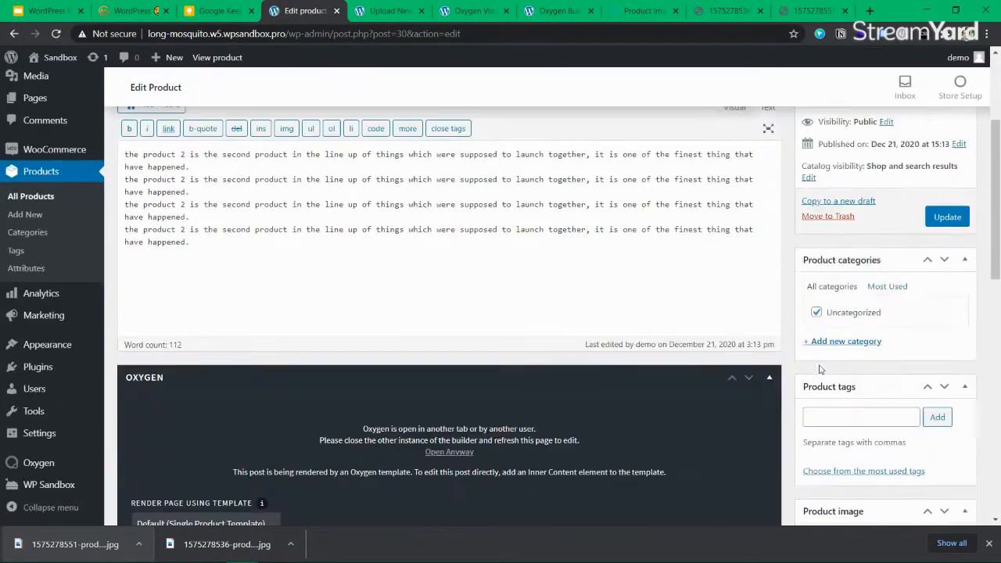
scroll(821, 369, down, 7)
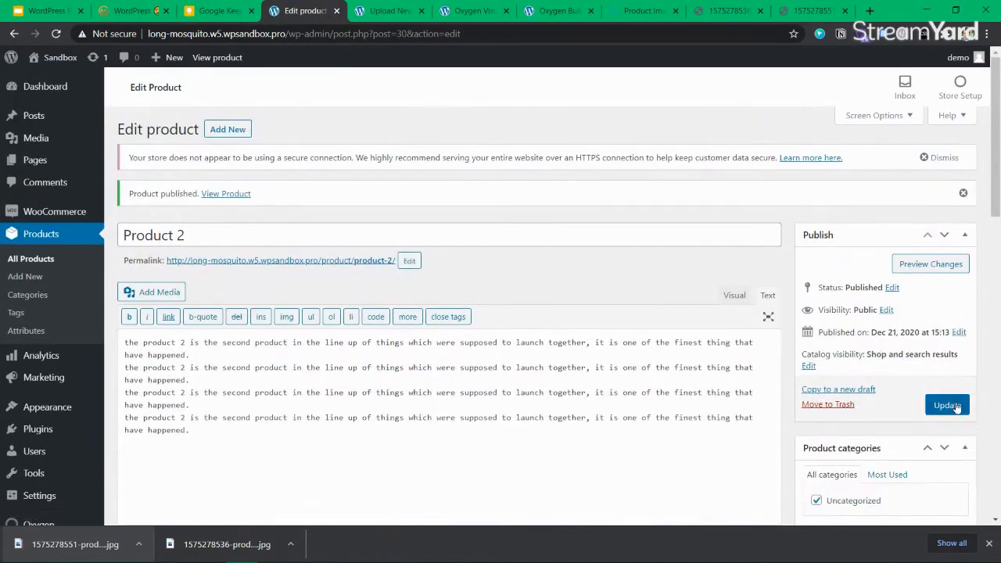
click(957, 408)
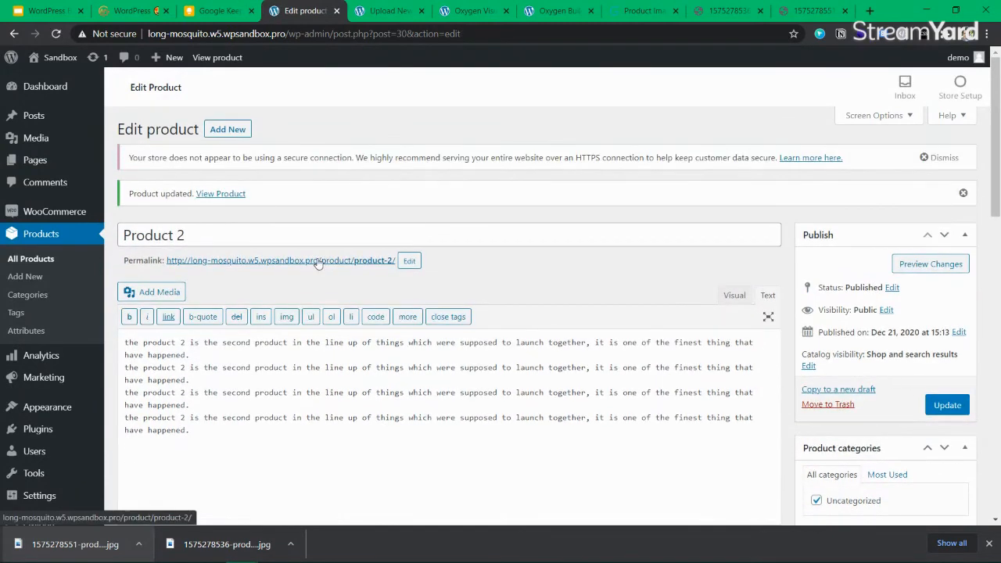
Open the live Product 2 page and check its title and £230.00 price
click(338, 260)
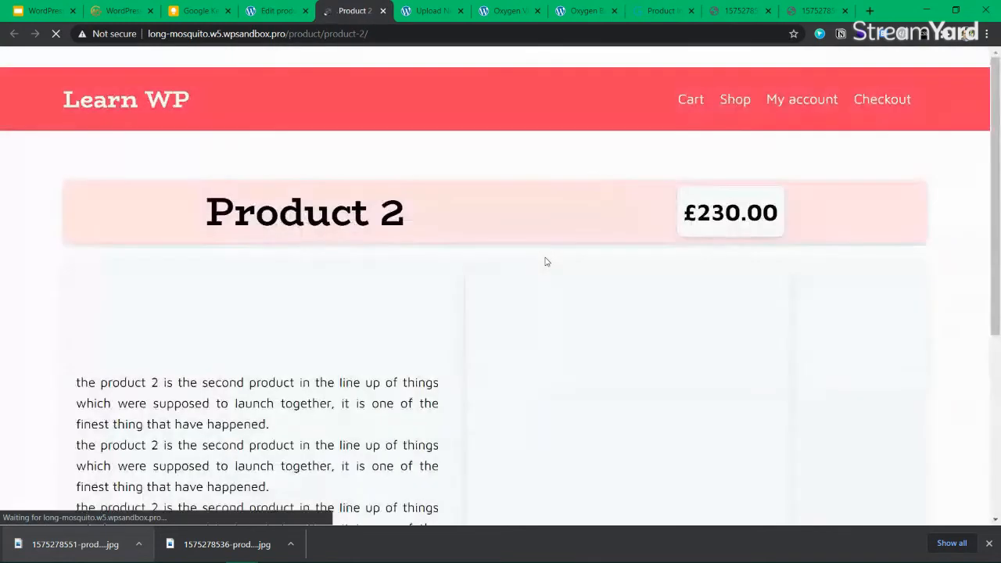
scroll(650, 352, down, 3)
scroll(333, 353, up, 1)
scroll(454, 279, up, 2)
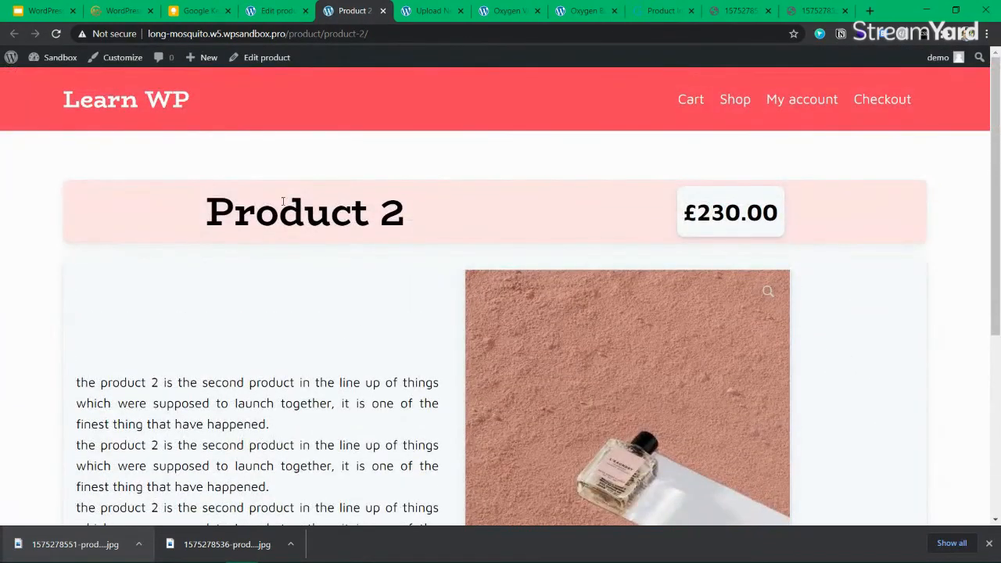
drag(234, 214, 408, 217)
click(453, 221)
drag(779, 213, 696, 214)
click(626, 226)
scroll(345, 251, down, 1)
scroll(344, 252, down, 3)
scroll(347, 253, up, 4)
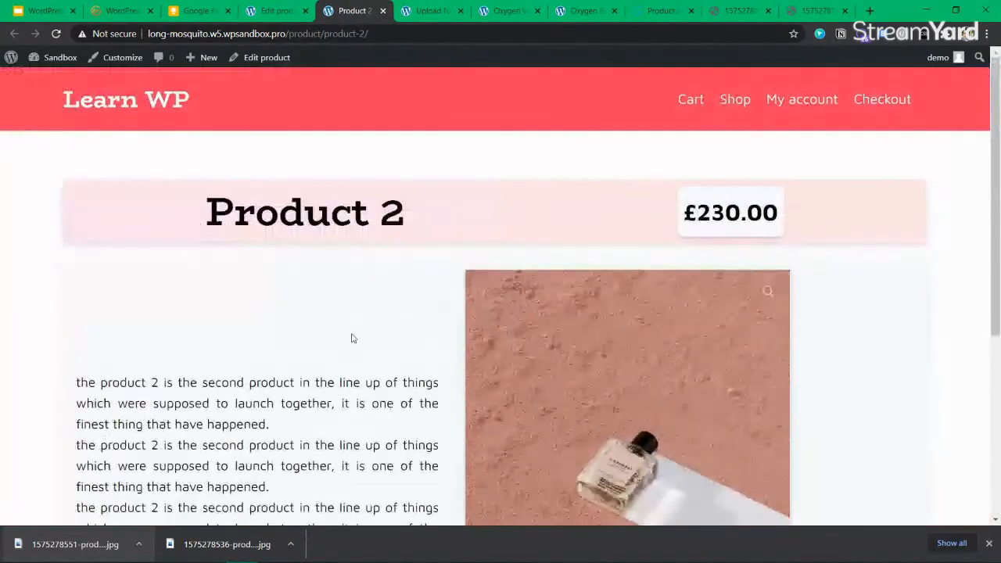
Return to the Oxygen Builder template editor via the product and media tabs
click(276, 11)
click(429, 11)
click(509, 11)
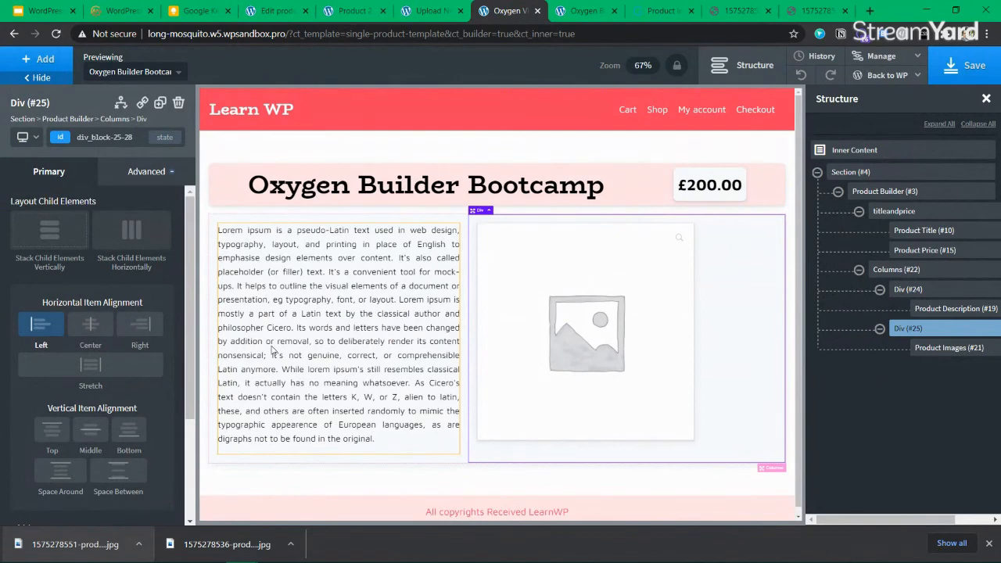
Select the Product Builder (#3) in the Structure tree and add a Div inside it
click(859, 270)
click(859, 211)
click(868, 194)
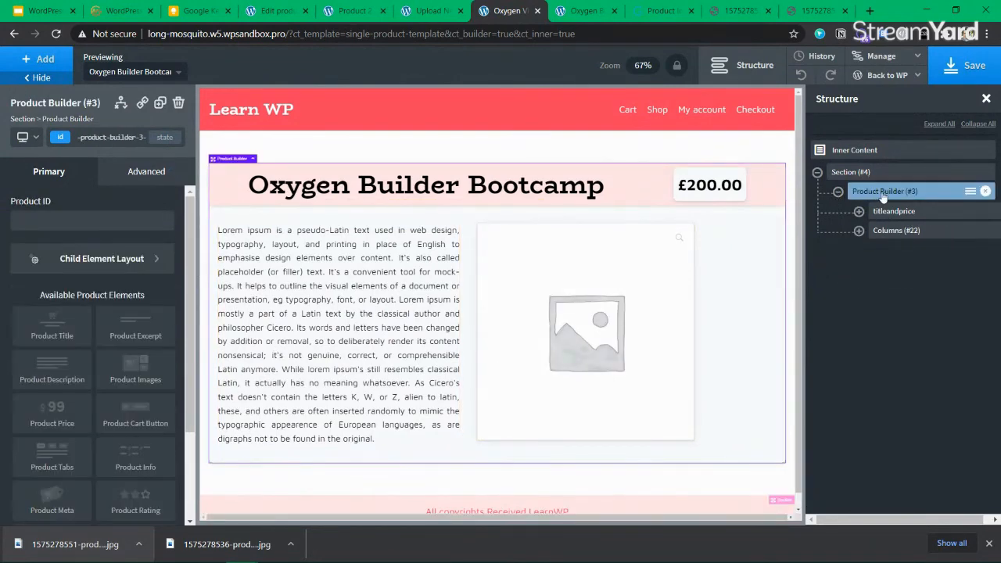
click(837, 192)
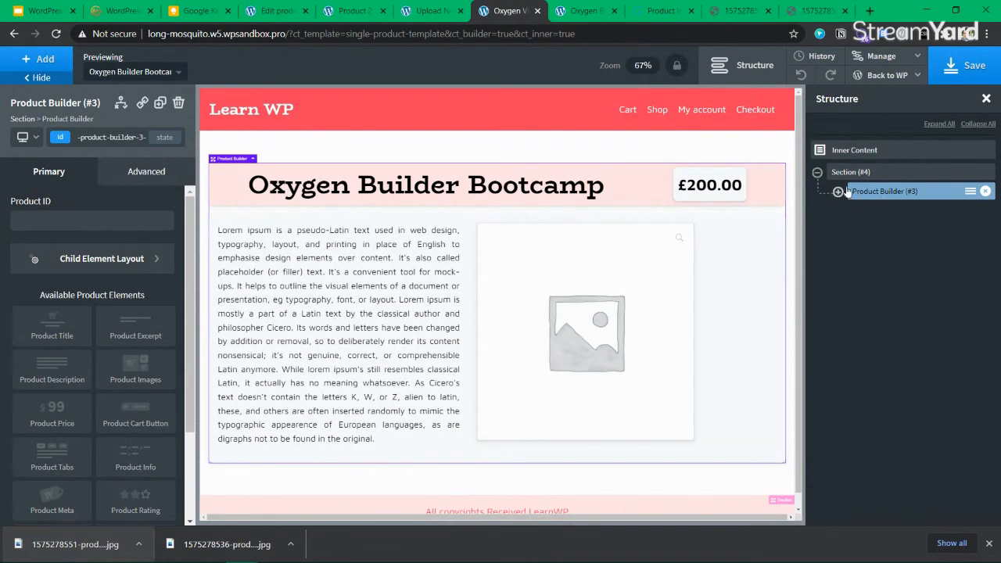
click(846, 177)
click(838, 191)
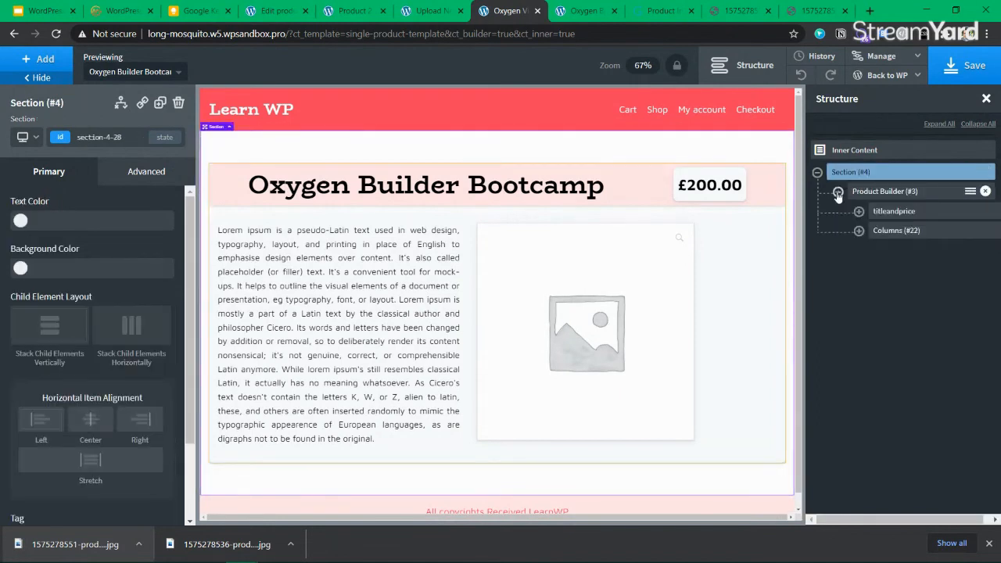
click(881, 195)
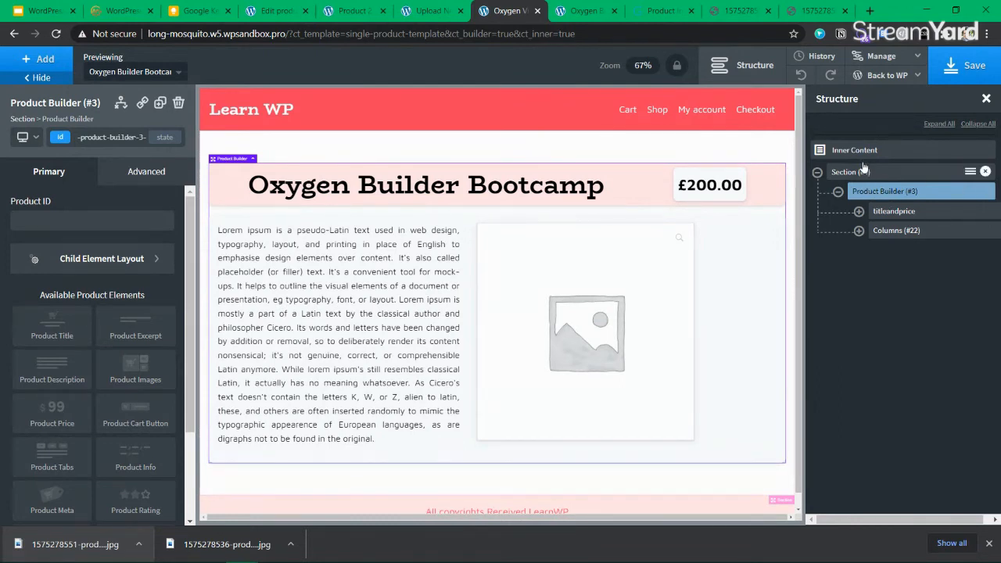
click(45, 63)
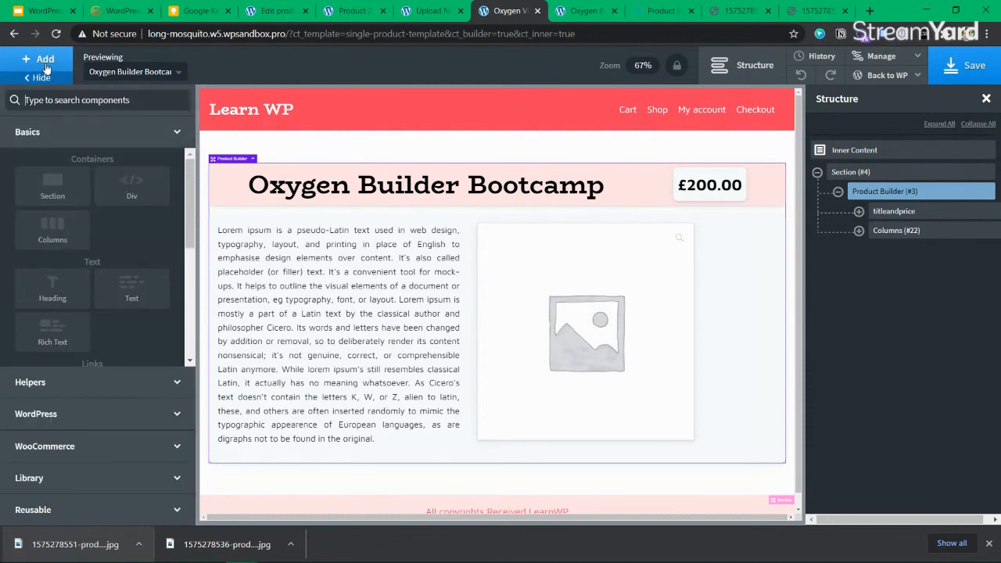
text(div)
click(39, 139)
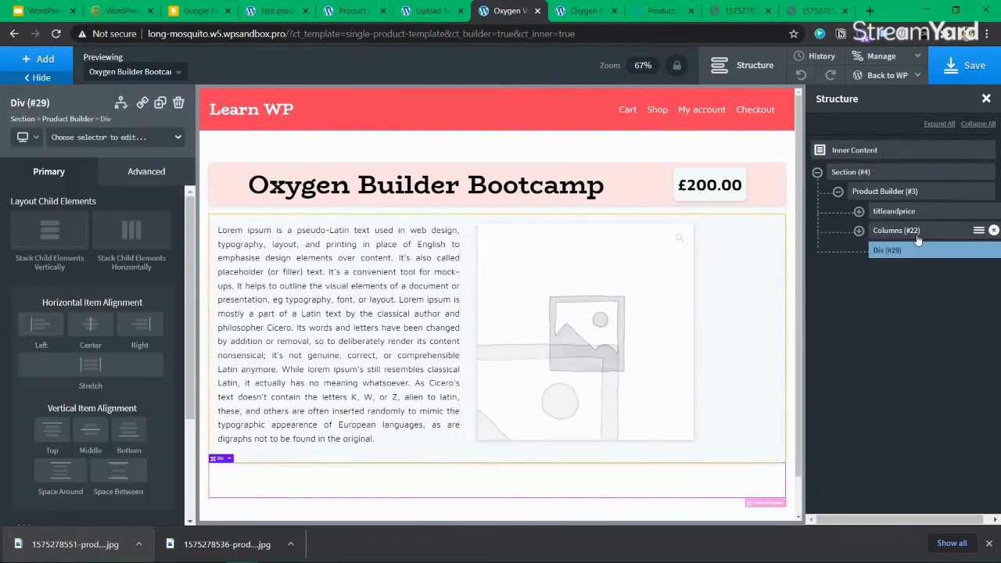
Add a WooCommerce Product Cart Button into Div (#29) and select it
click(49, 62)
text(b)
key(BackSpace)
text(ad)
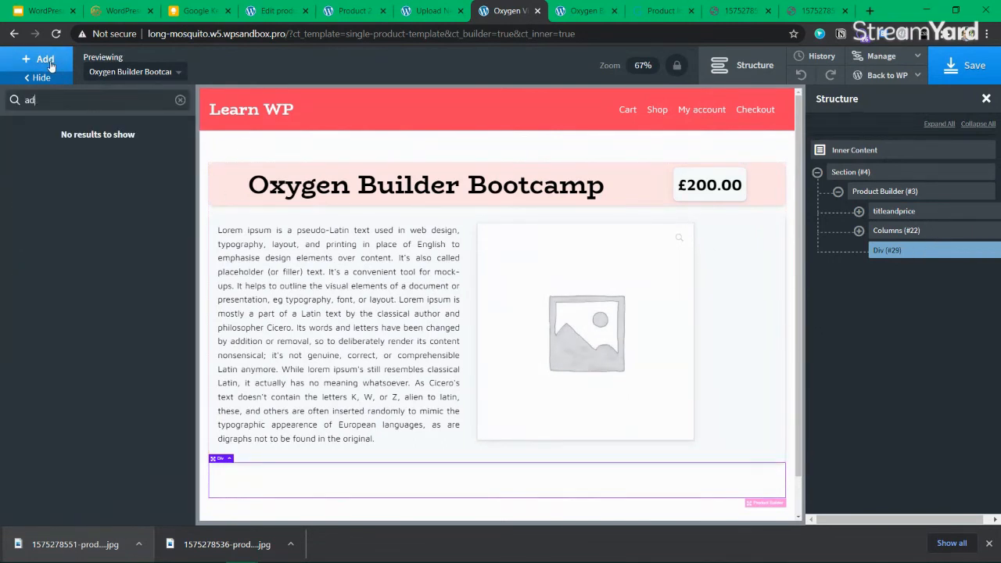
key(ctrl+a)
key(BackSpace)
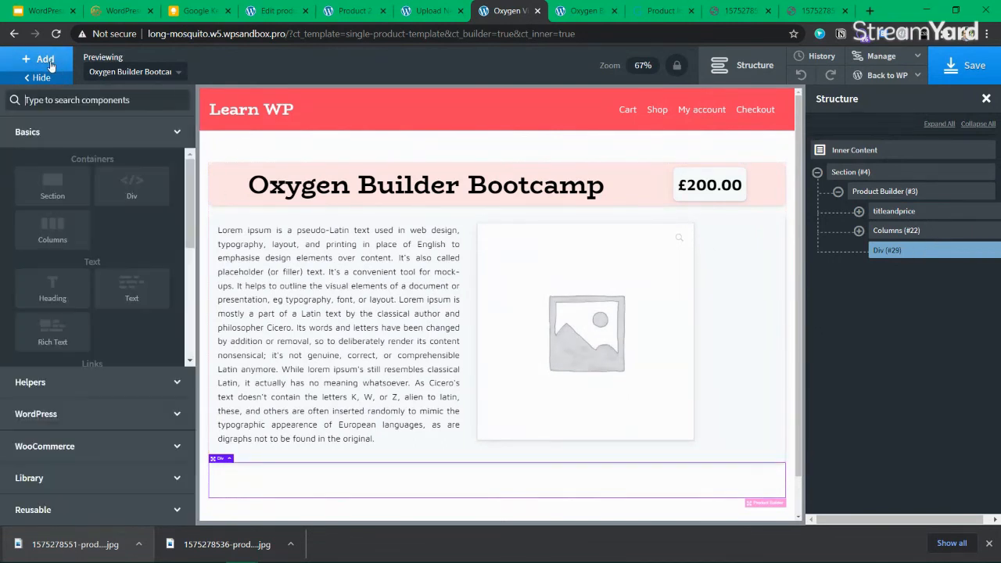
click(86, 451)
scroll(96, 376, down, 3)
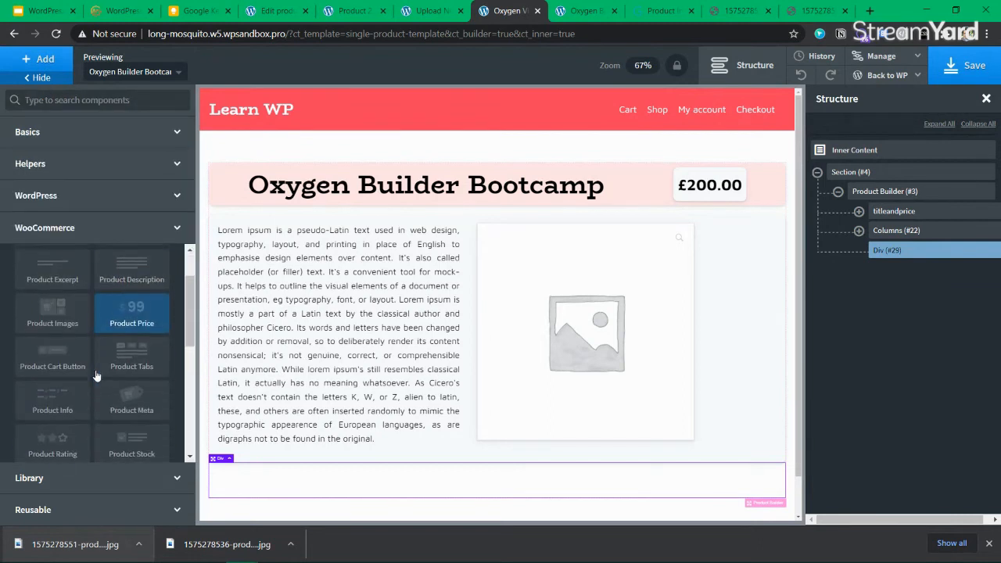
scroll(95, 372, up, 3)
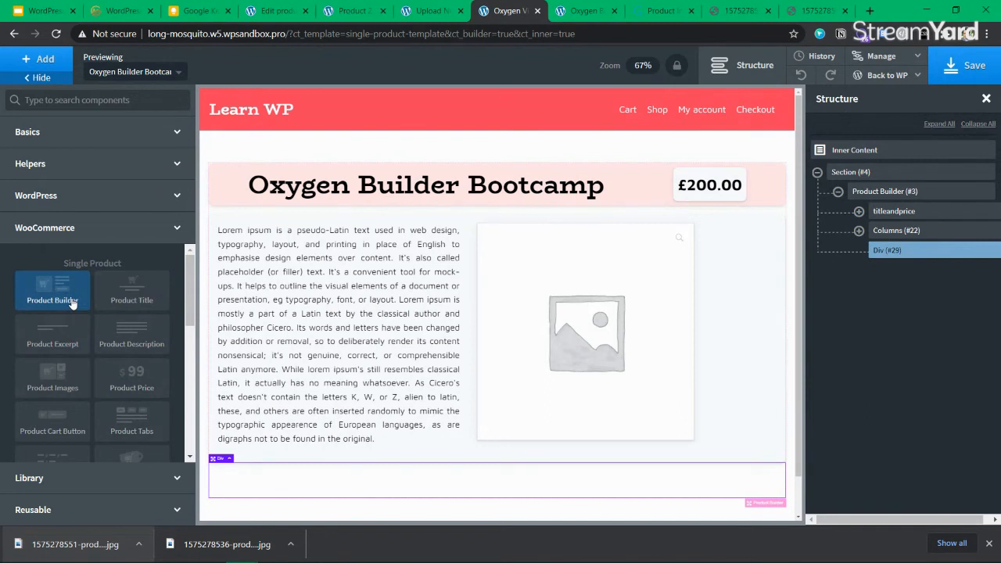
click(53, 432)
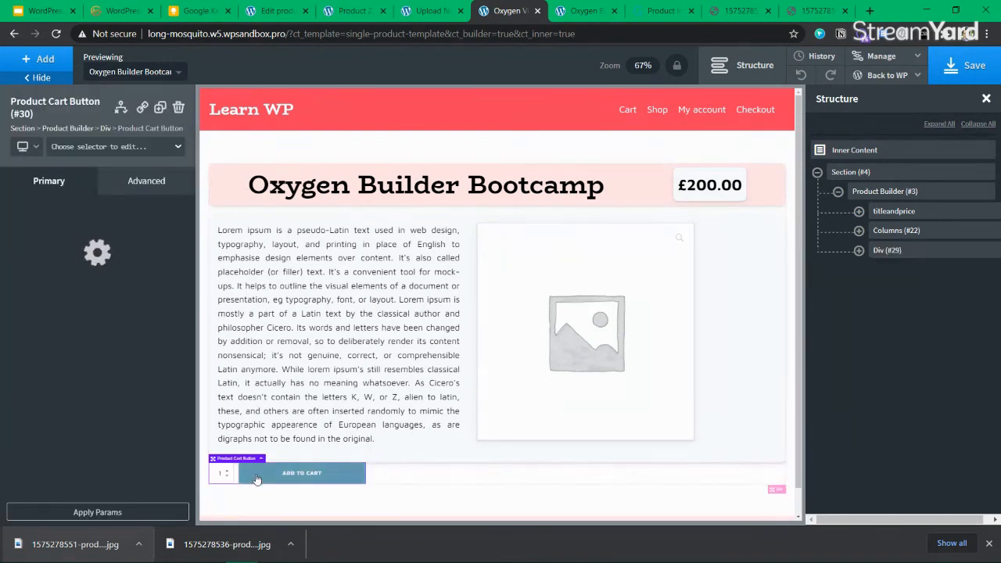
click(859, 250)
click(882, 252)
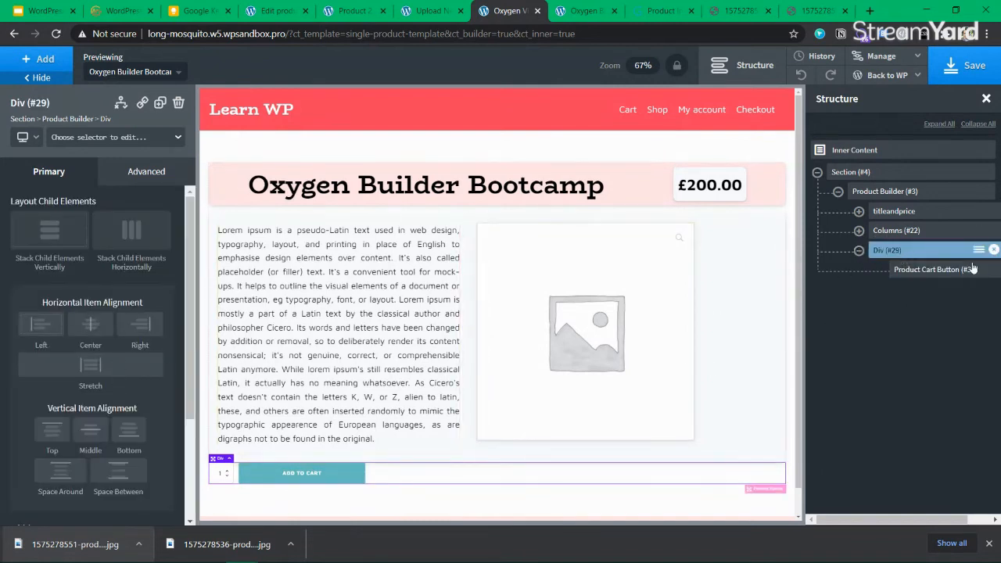
click(896, 270)
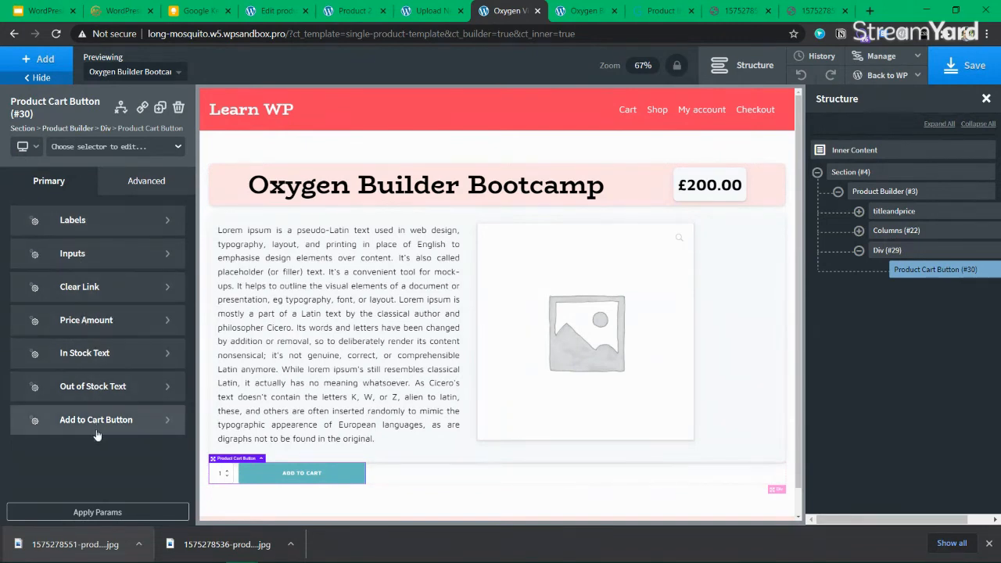
Try a bright pink background on the cart button element, then remove it
click(166, 185)
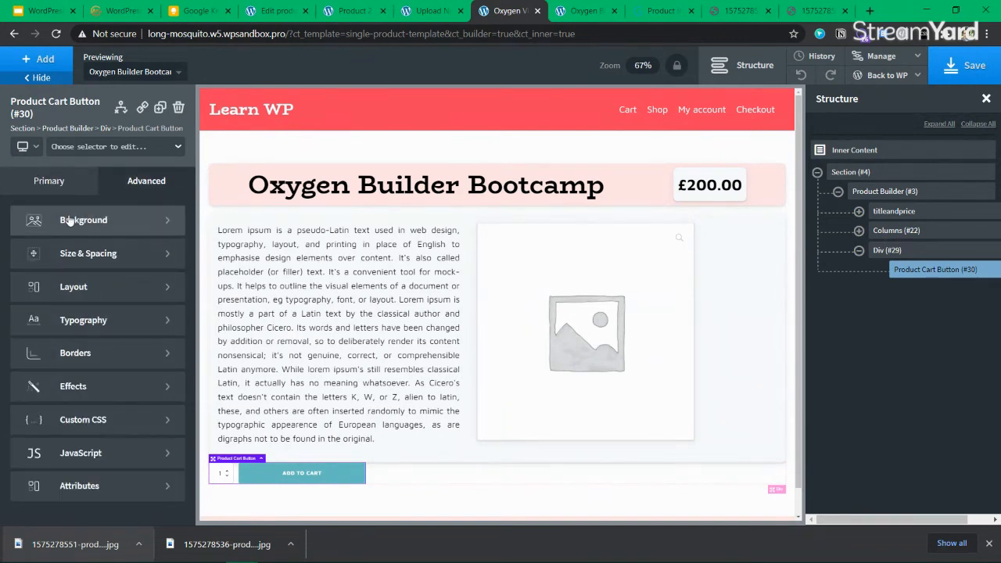
click(96, 222)
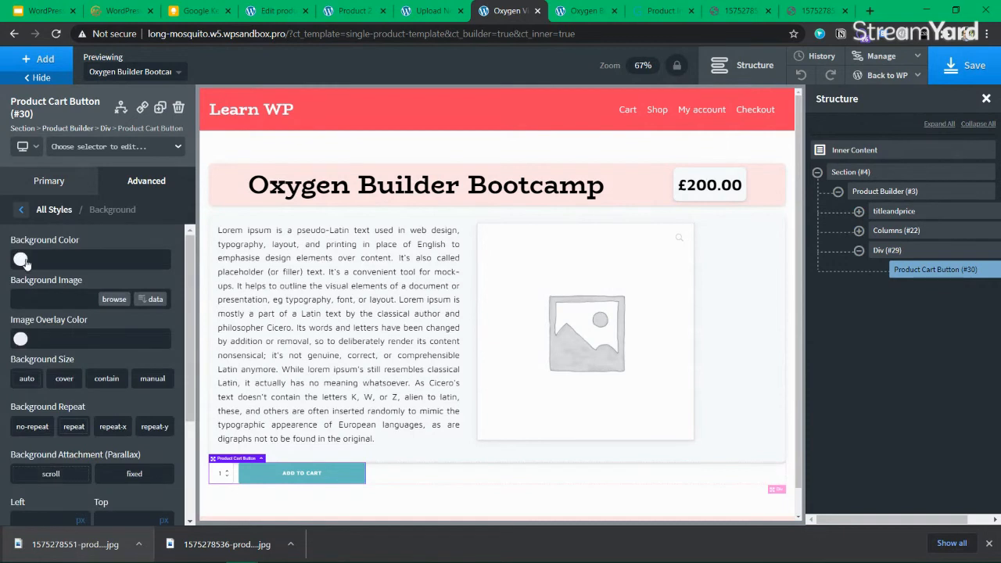
click(21, 260)
click(58, 423)
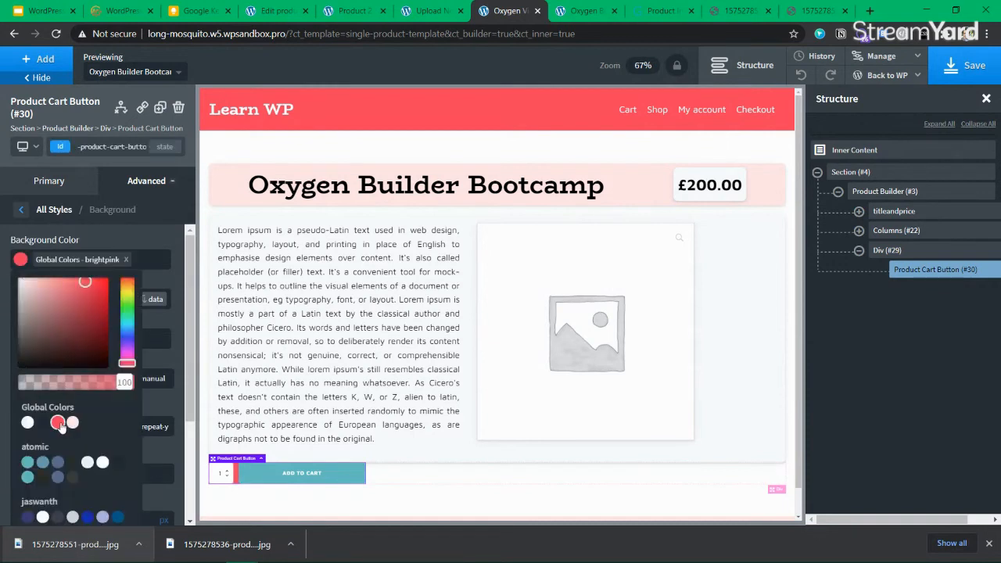
click(127, 259)
click(45, 188)
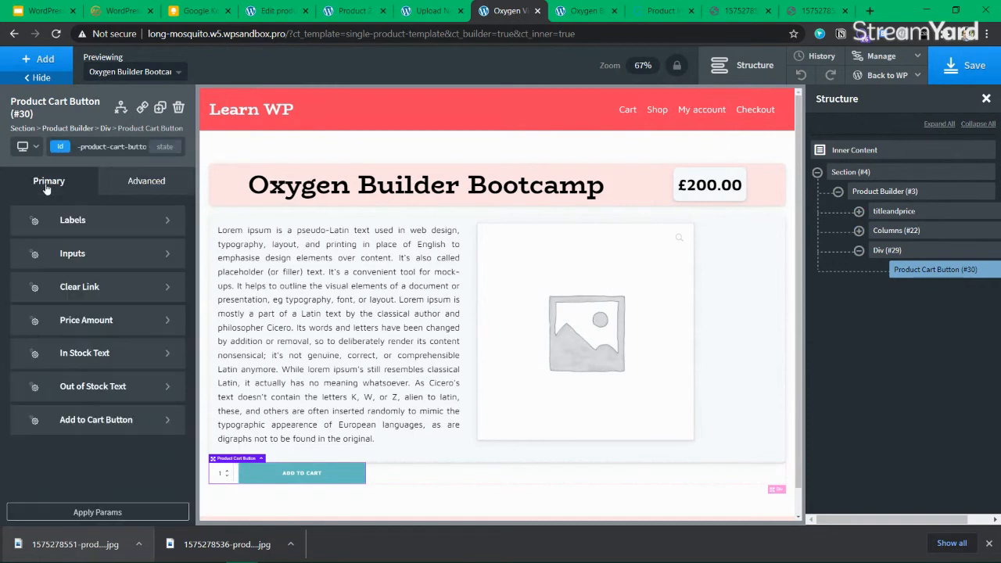
Make the Add to Cart button bright pink with a light pink hover background
click(117, 426)
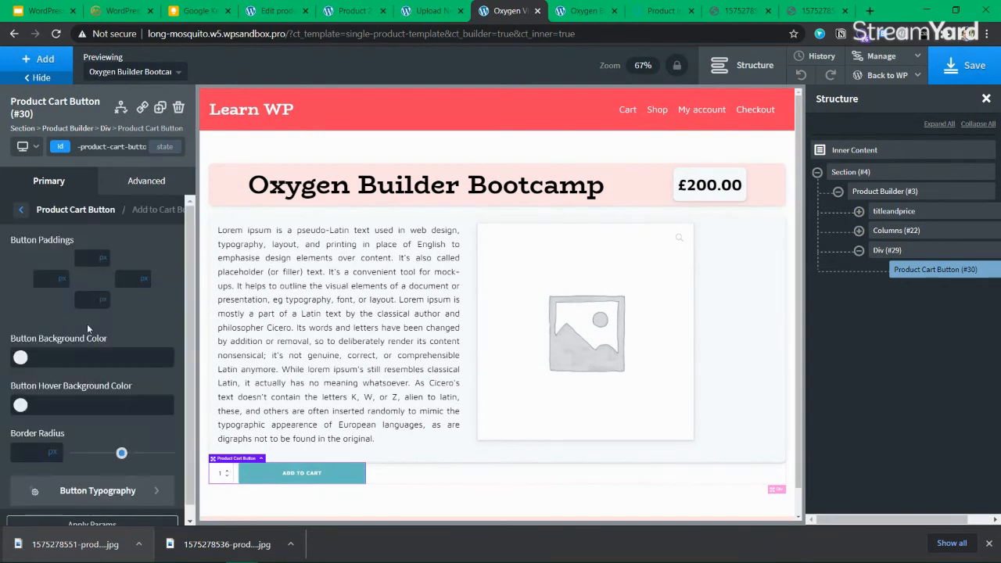
click(33, 358)
scroll(65, 389, down, 2)
click(57, 396)
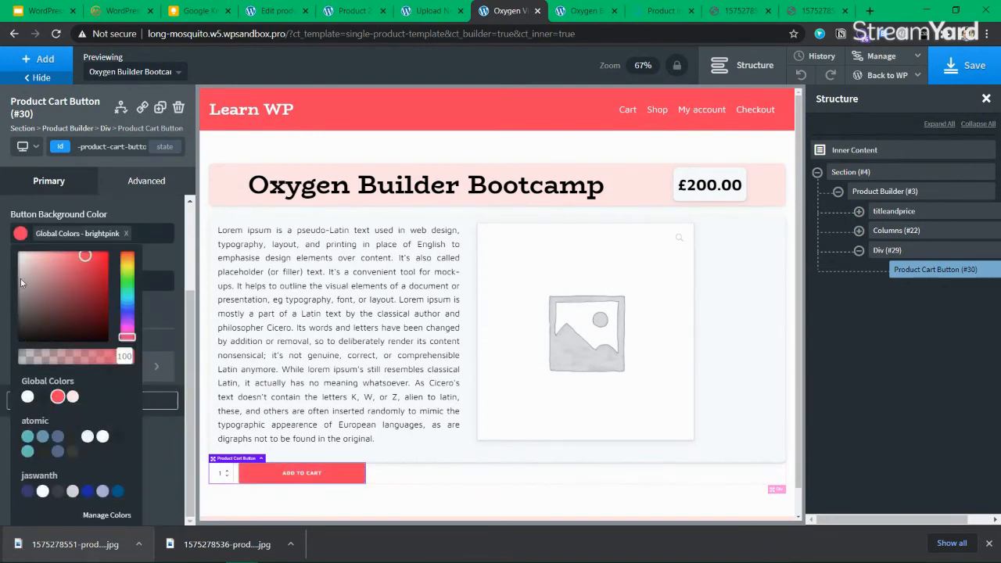
click(18, 237)
click(22, 397)
scroll(53, 369, down, 2)
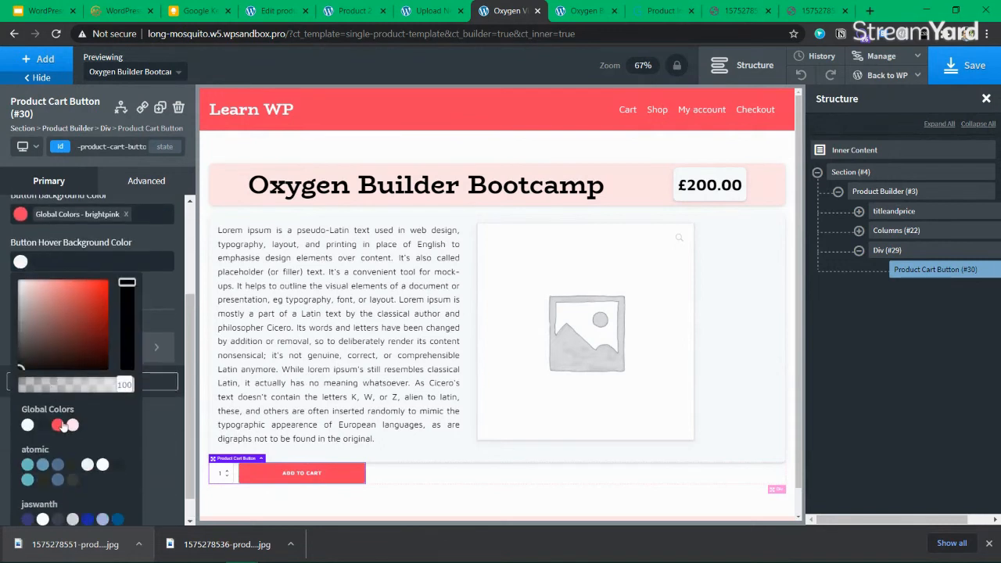
click(72, 425)
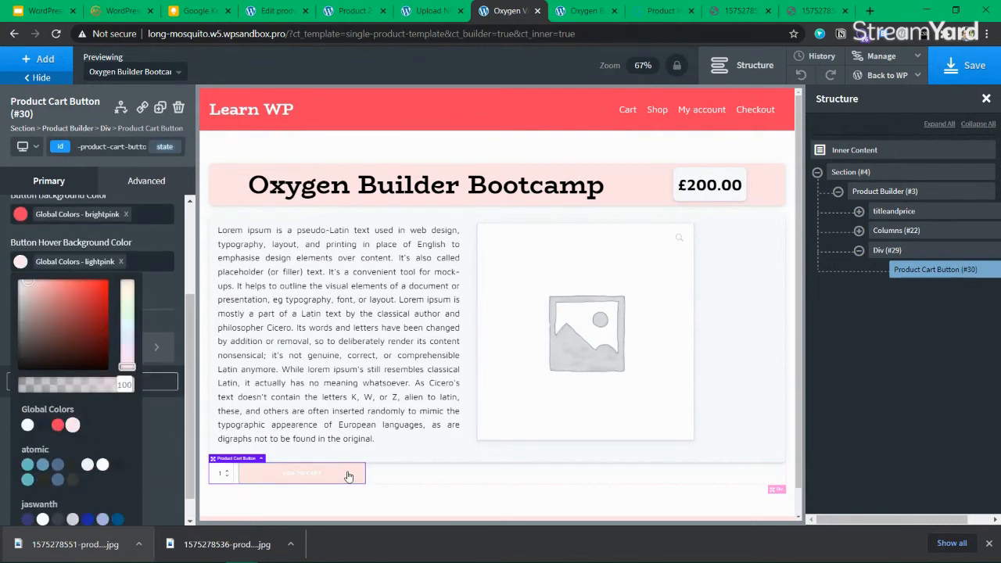
click(21, 263)
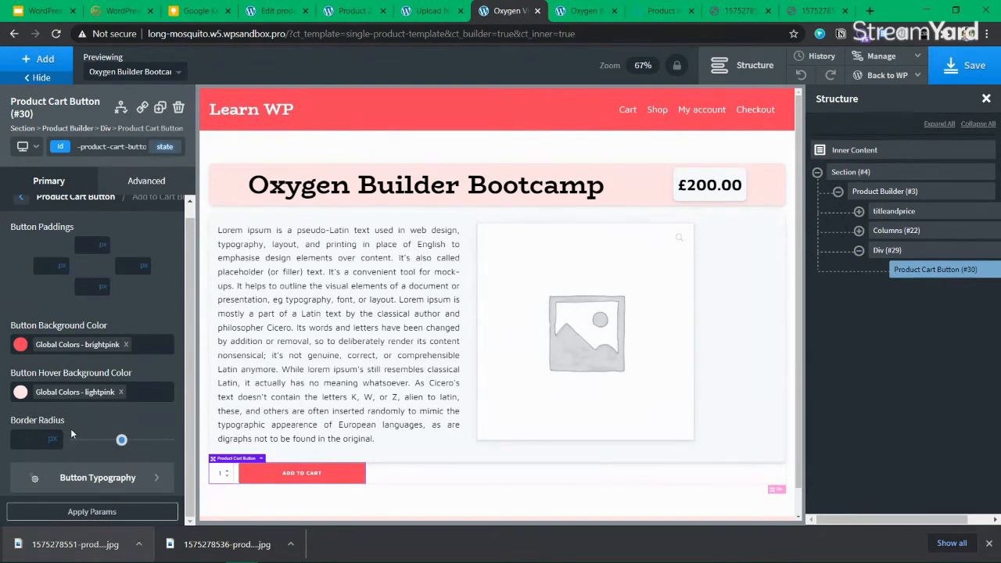
Review the cart button's typography and the cart form label styling
click(94, 477)
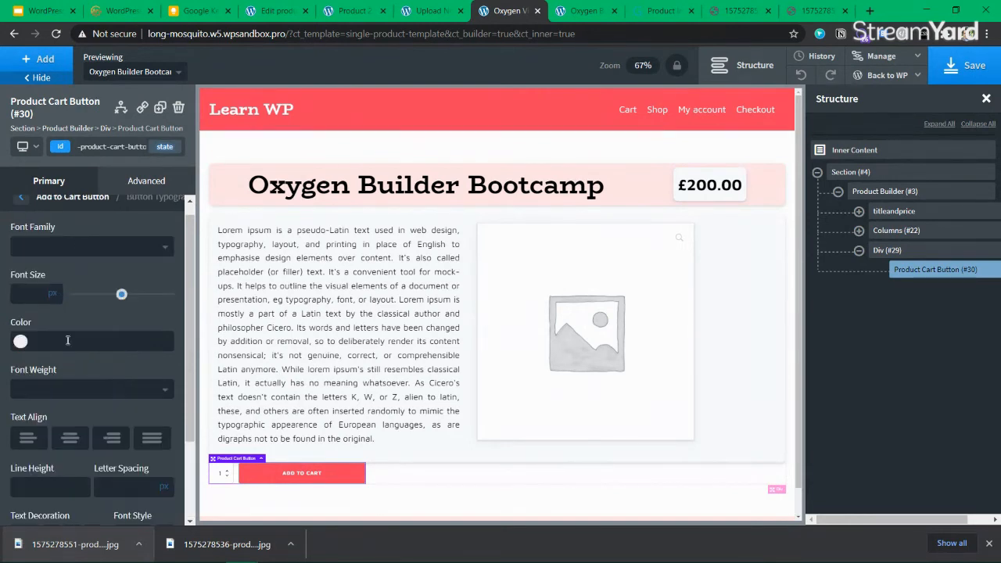
scroll(66, 338, down, 2)
scroll(58, 375, up, 2)
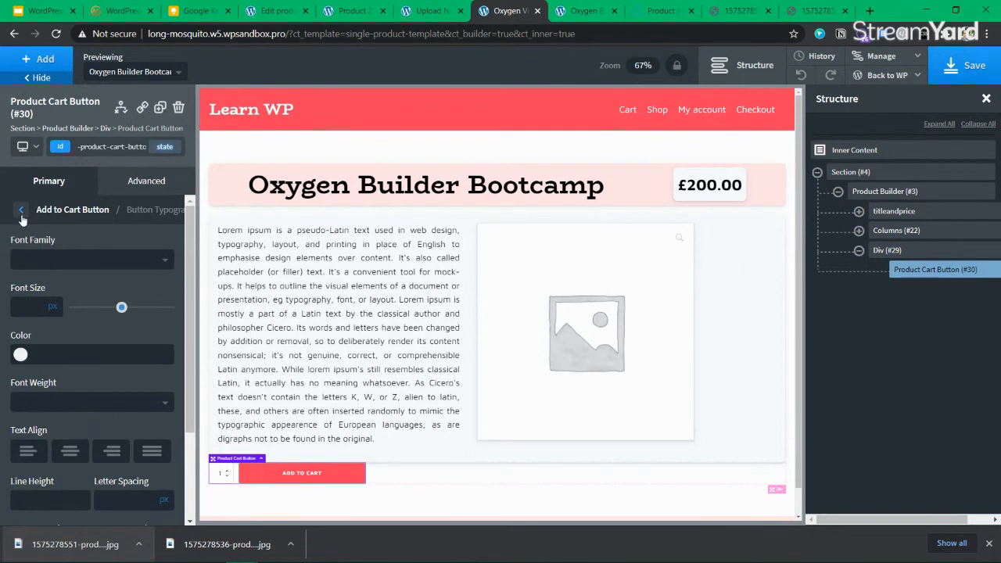
click(21, 211)
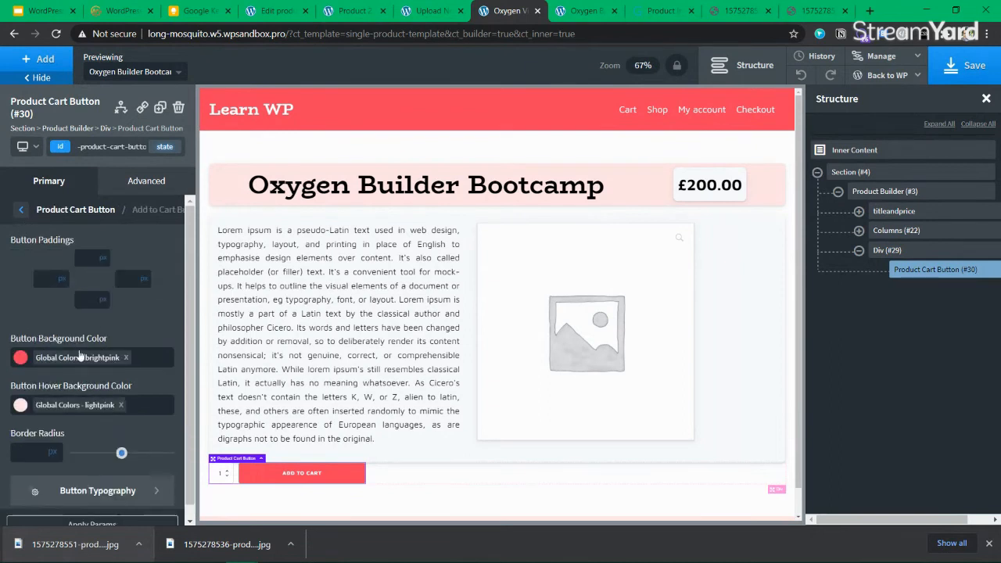
click(19, 211)
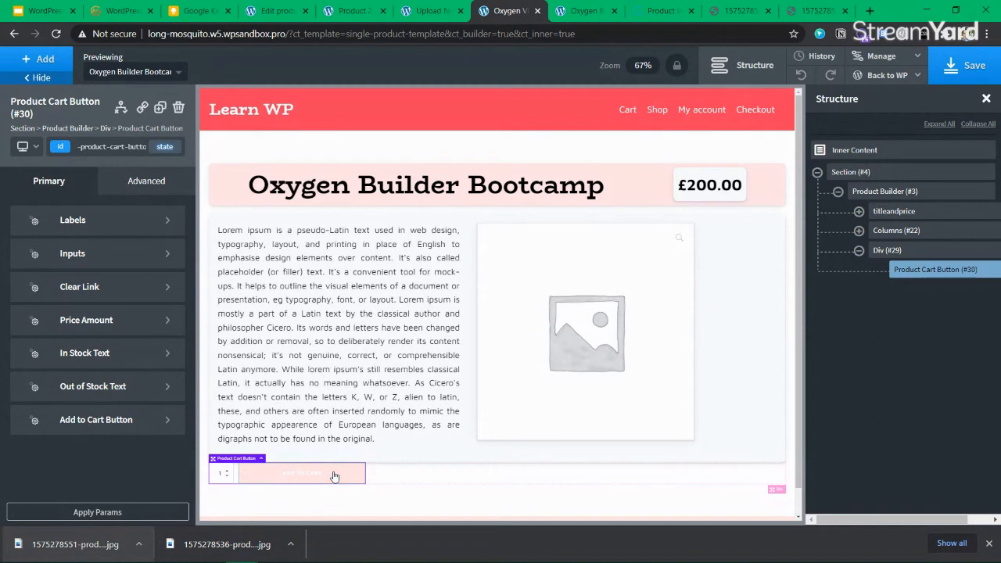
click(36, 219)
scroll(65, 335, down, 3)
scroll(50, 305, up, 3)
click(23, 209)
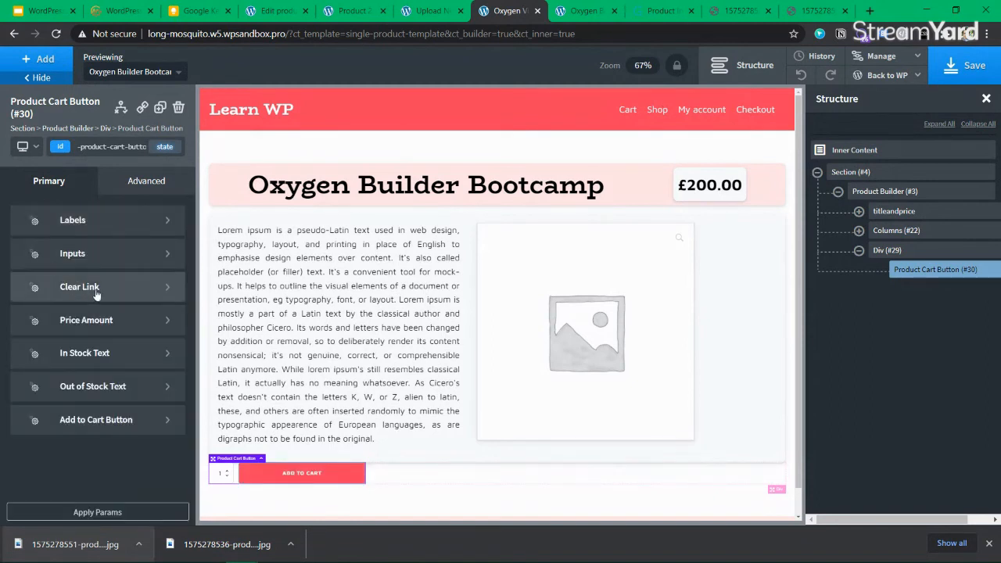
Review the quantity input's typography settings and save the single product template
click(78, 252)
click(72, 257)
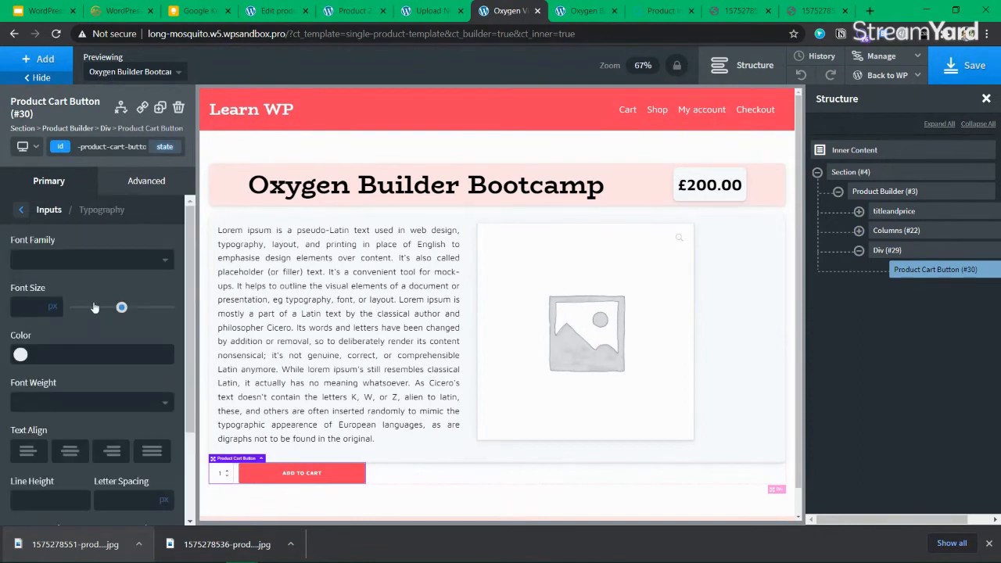
scroll(67, 368, down, 3)
scroll(67, 369, up, 3)
click(35, 209)
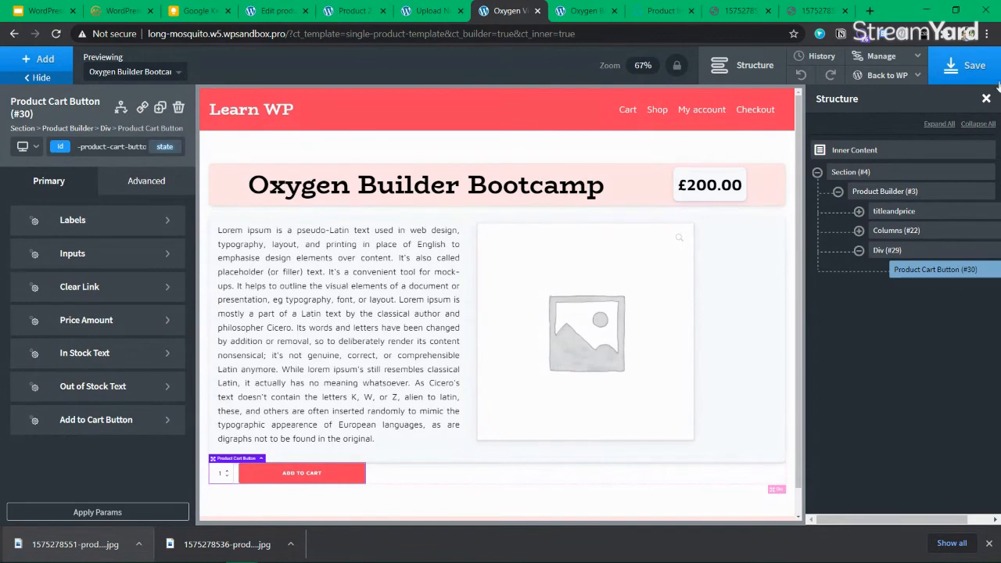
click(967, 69)
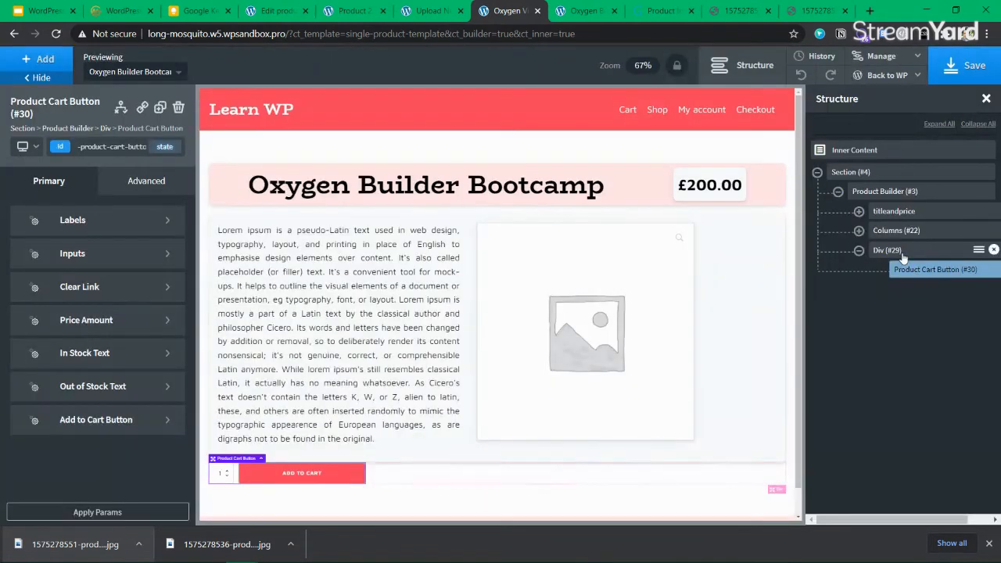
Set Div (#29)'s Advanced > Layout display to flex
click(892, 250)
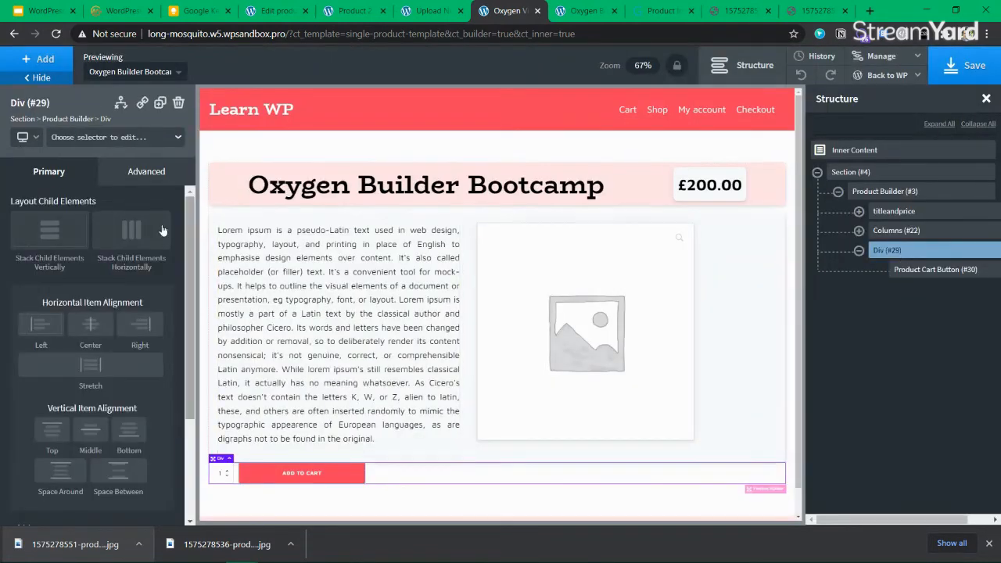
click(989, 543)
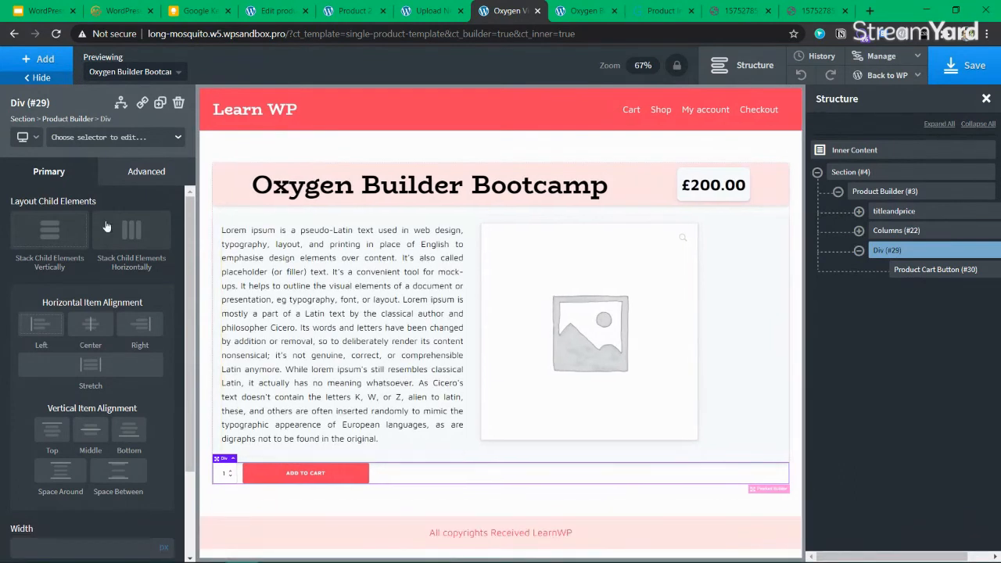
click(132, 181)
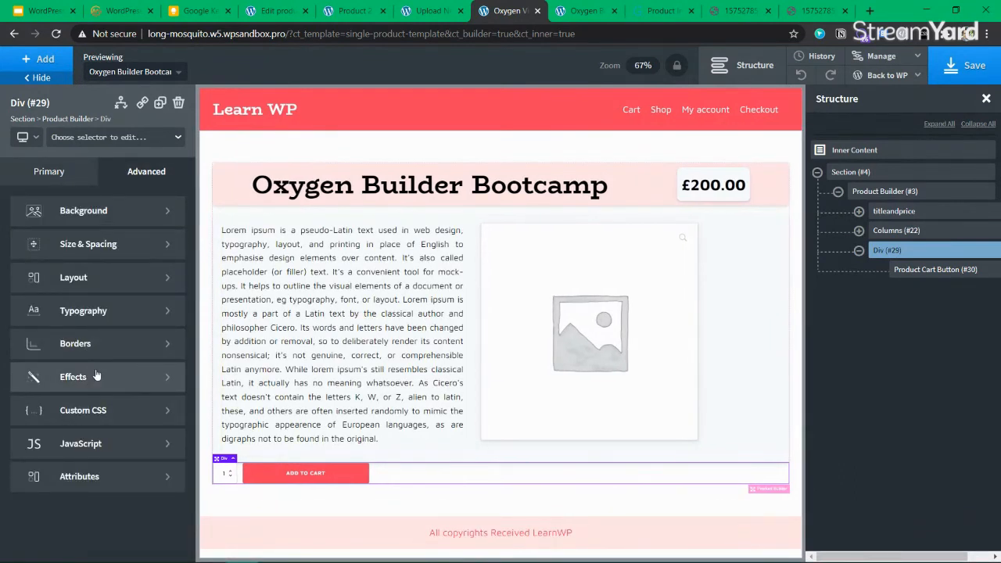
click(78, 277)
scroll(106, 411, down, 3)
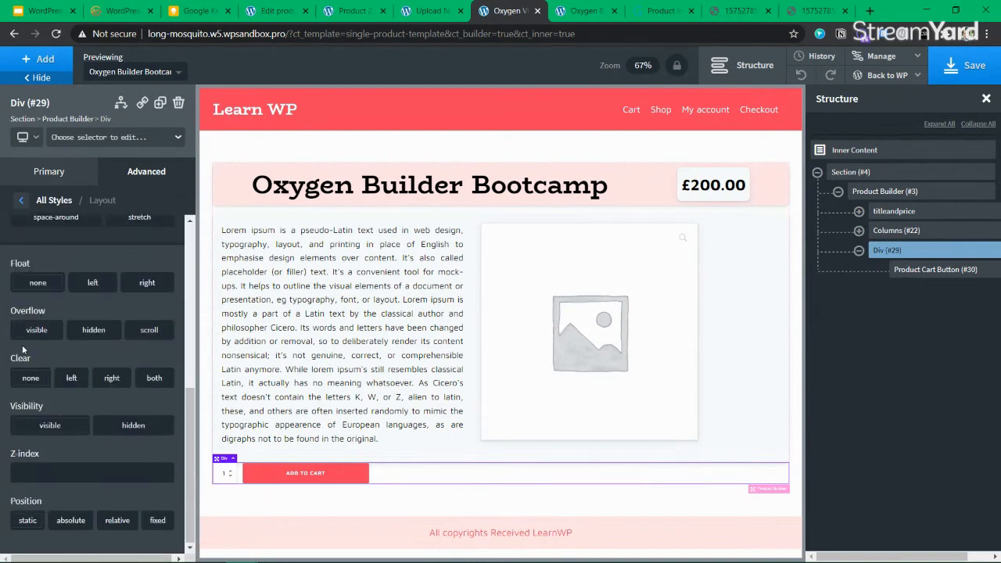
scroll(61, 388, up, 2)
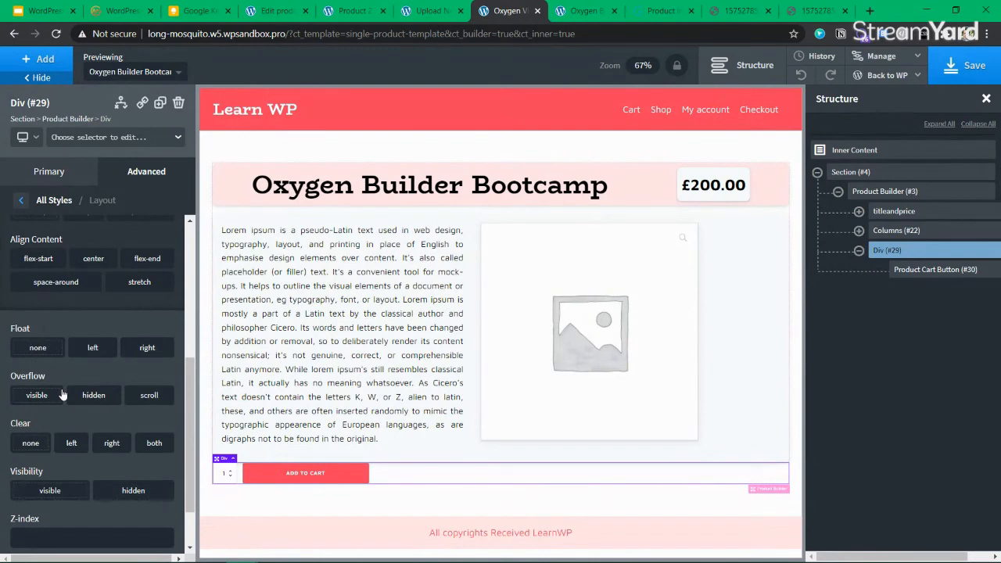
scroll(62, 395, up, 8)
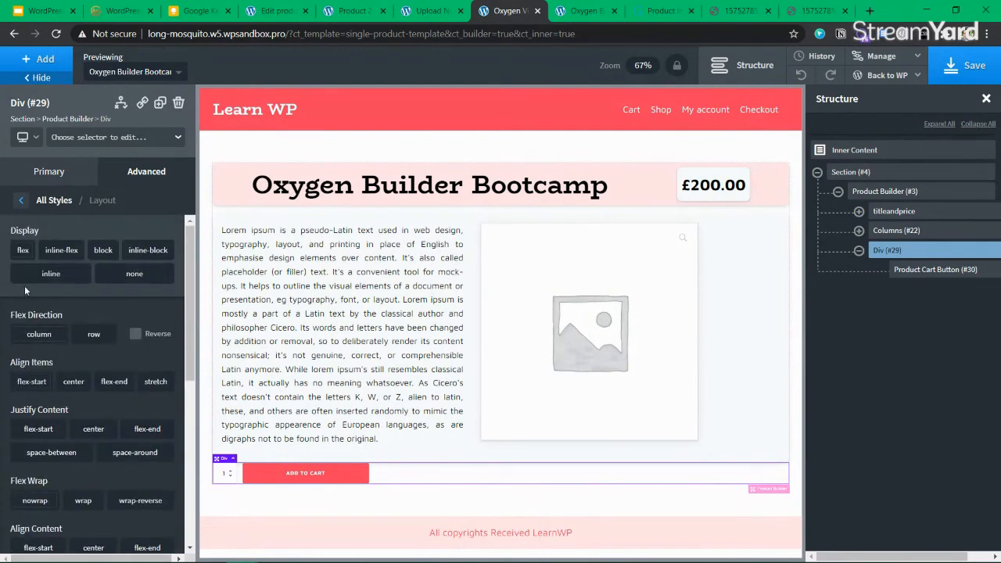
click(24, 255)
Set the Div's Clear to both, then back to none
scroll(90, 384, down, 7)
scroll(91, 385, down, 1)
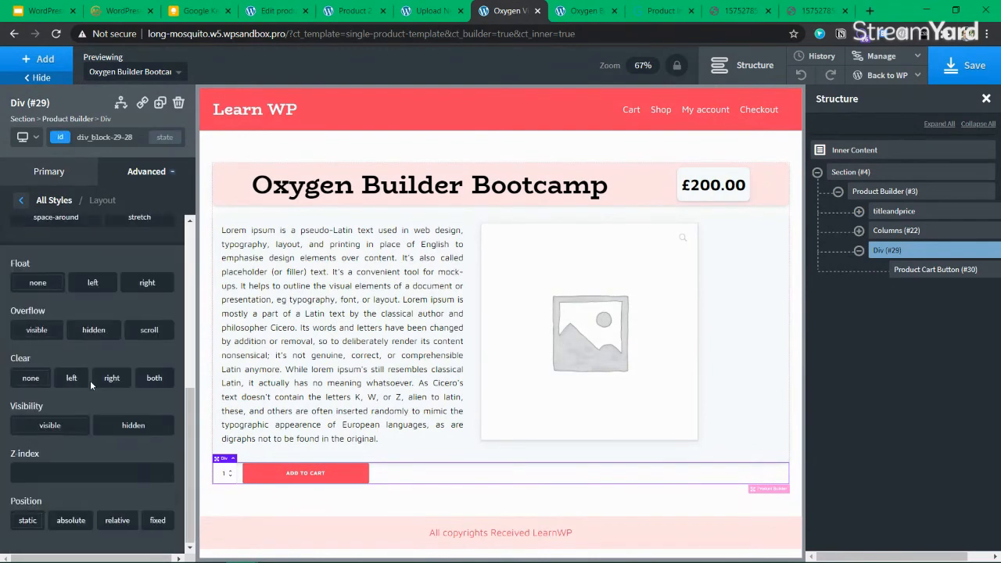
scroll(91, 384, up, 4)
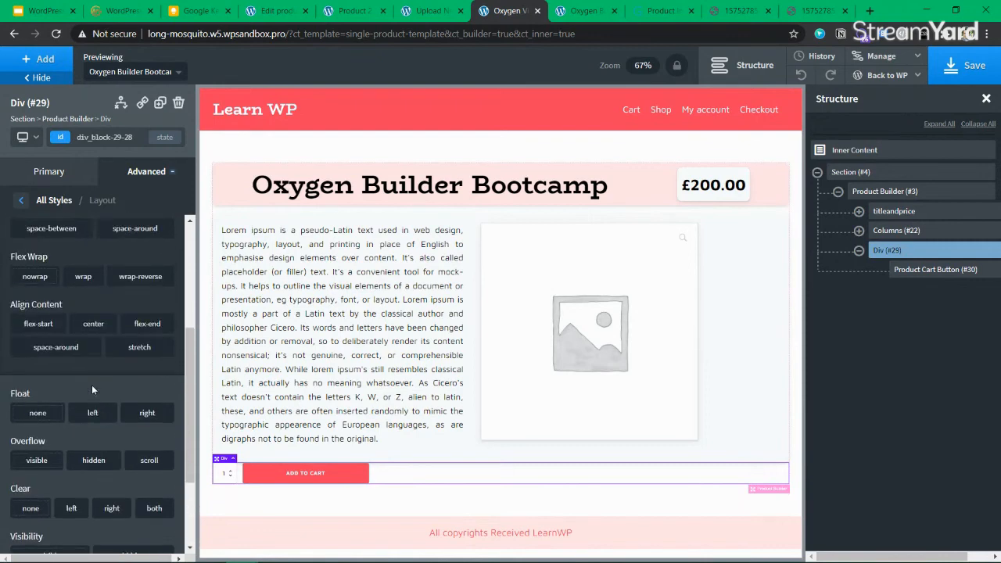
scroll(92, 385, up, 2)
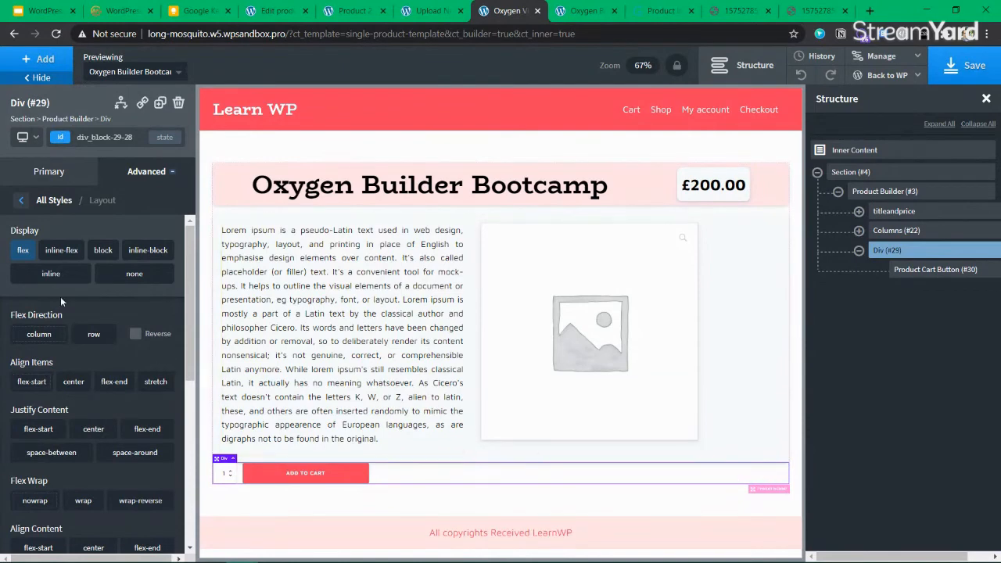
scroll(45, 422, down, 4)
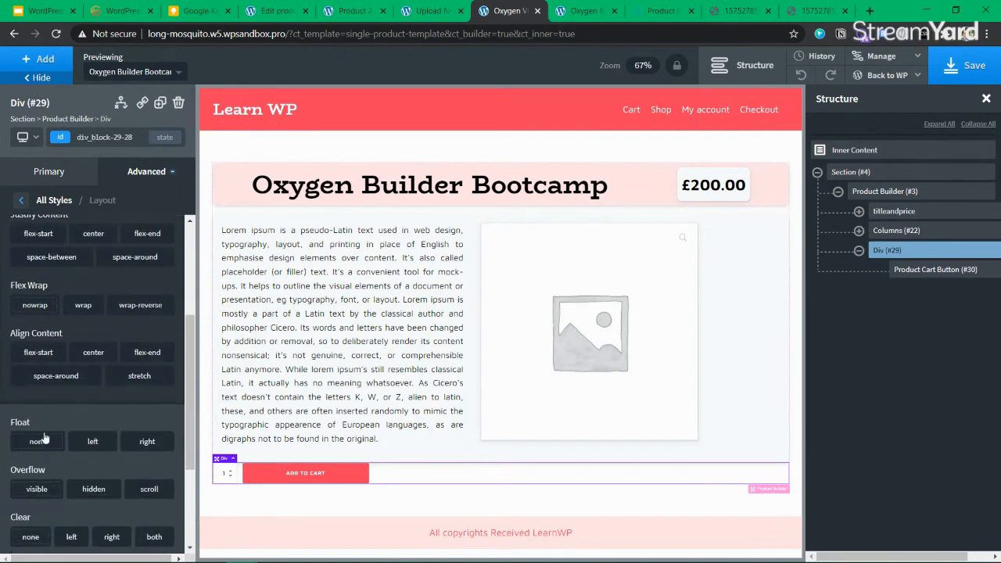
scroll(44, 438, down, 1)
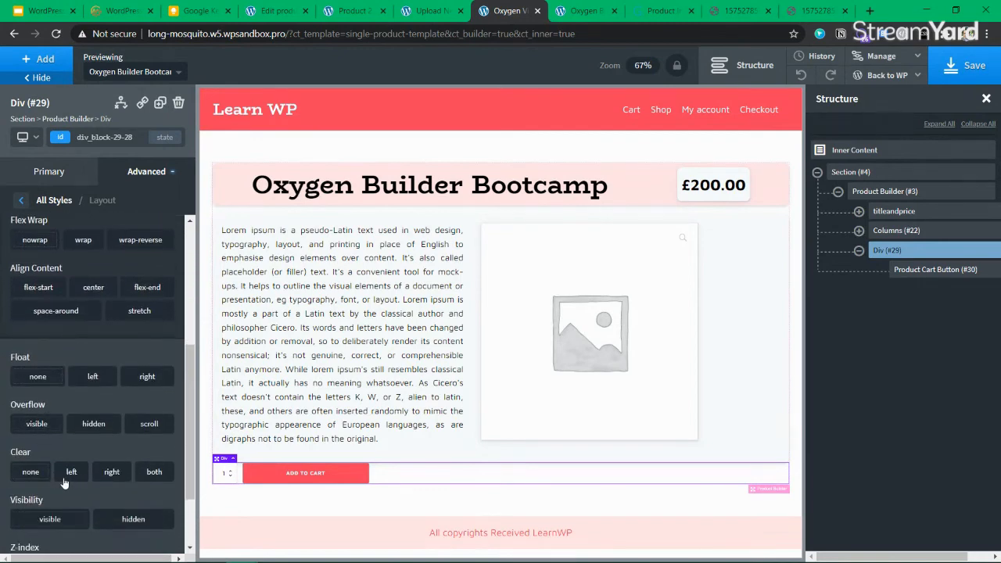
click(39, 476)
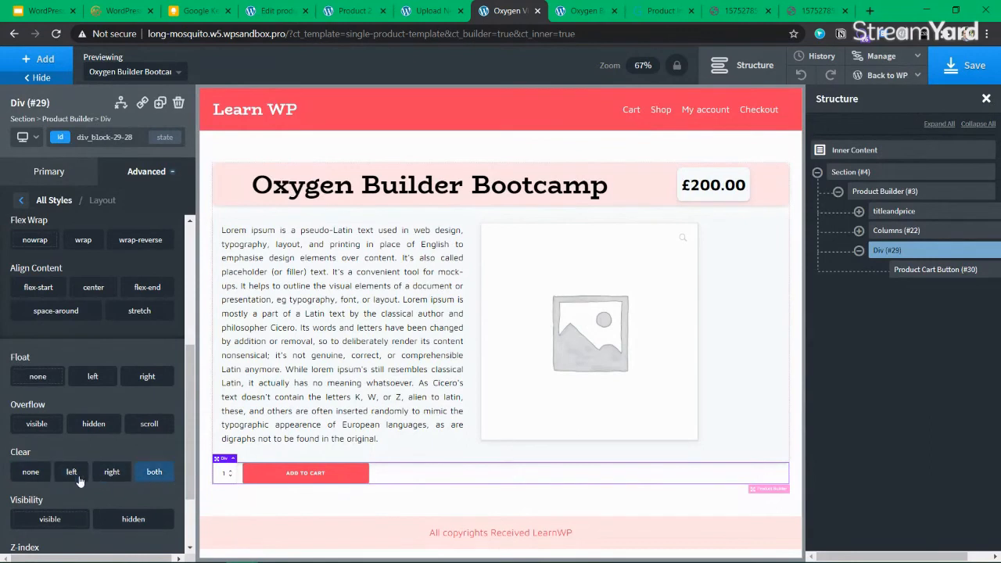
click(30, 475)
scroll(35, 469, down, 2)
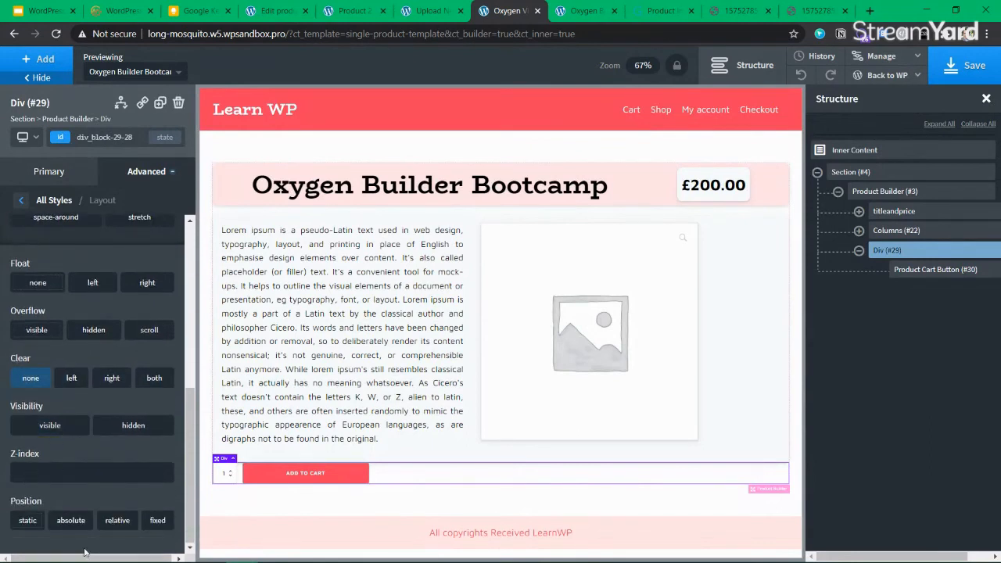
Make the cart Div fixed-position with bottom offset 10 and right offset 1
click(156, 521)
scroll(109, 439, down, 2)
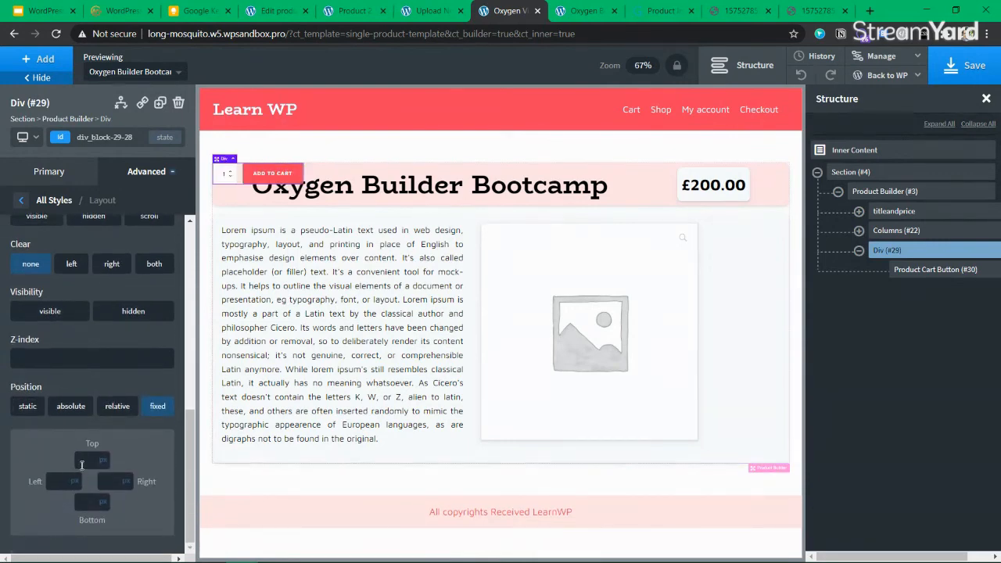
click(92, 503)
text(0)
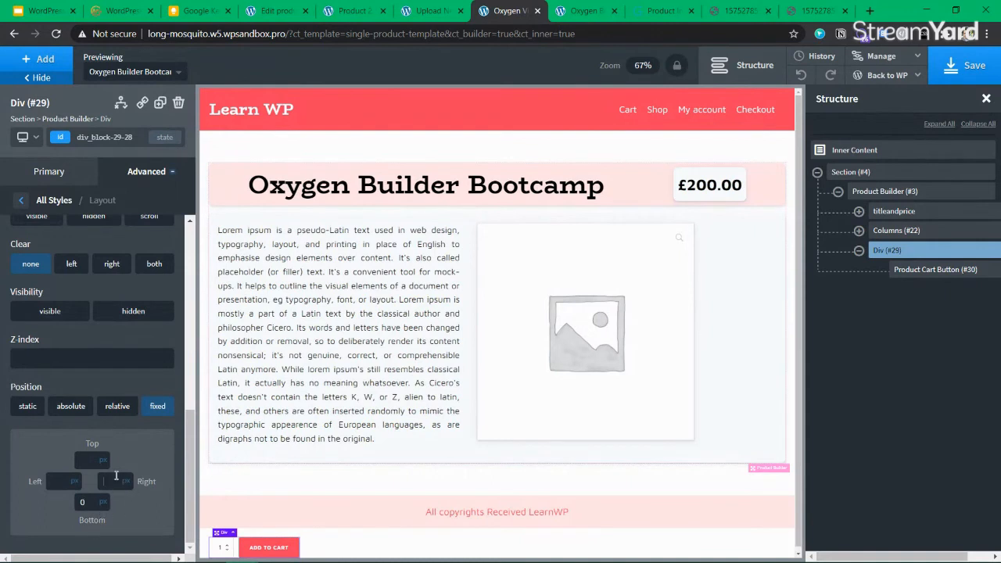
text(0)
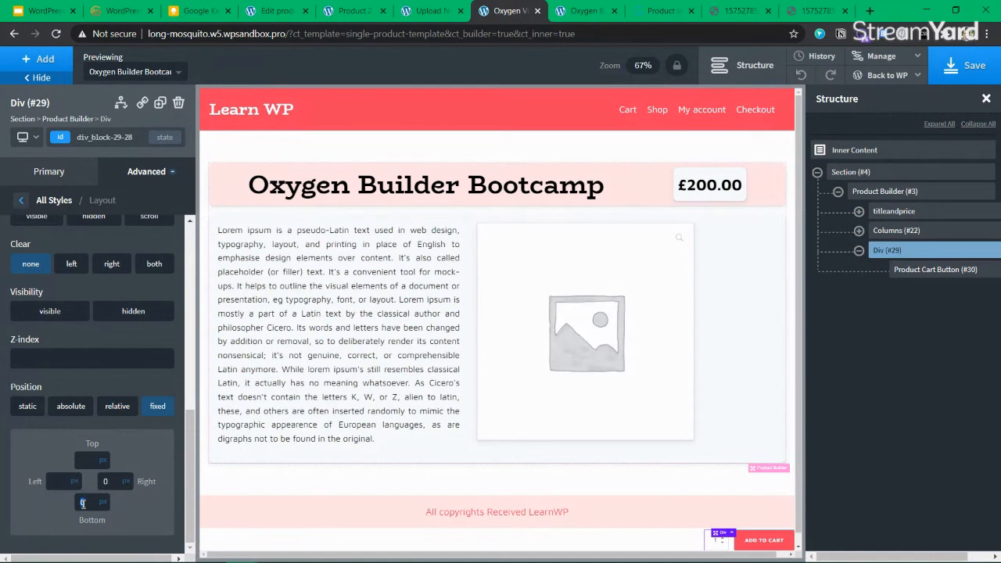
click(83, 503)
text(1)
click(107, 481)
text(1)
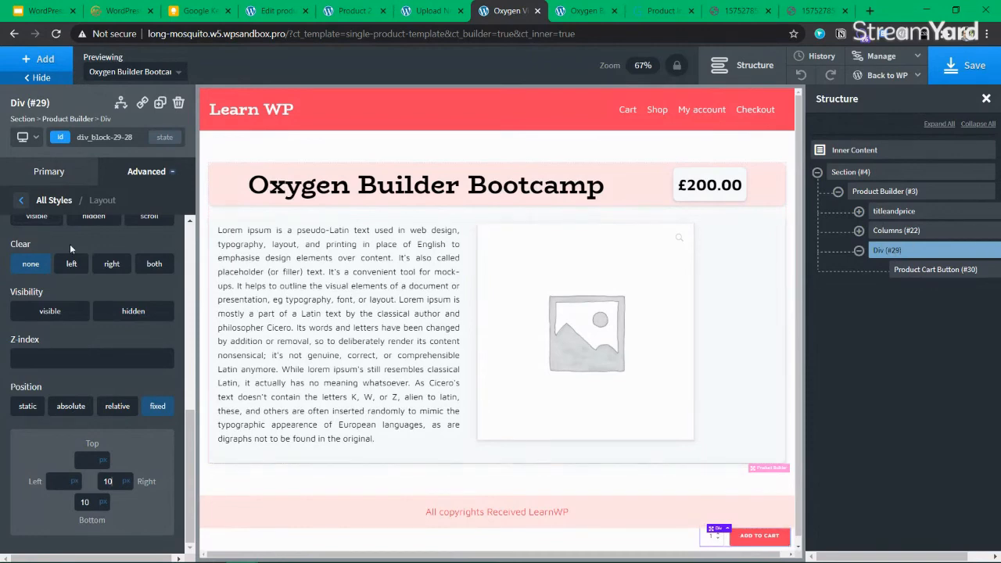
Set the cart Div's width to 20% and save the template
scroll(86, 352, up, 10)
click(49, 171)
scroll(68, 501, down, 2)
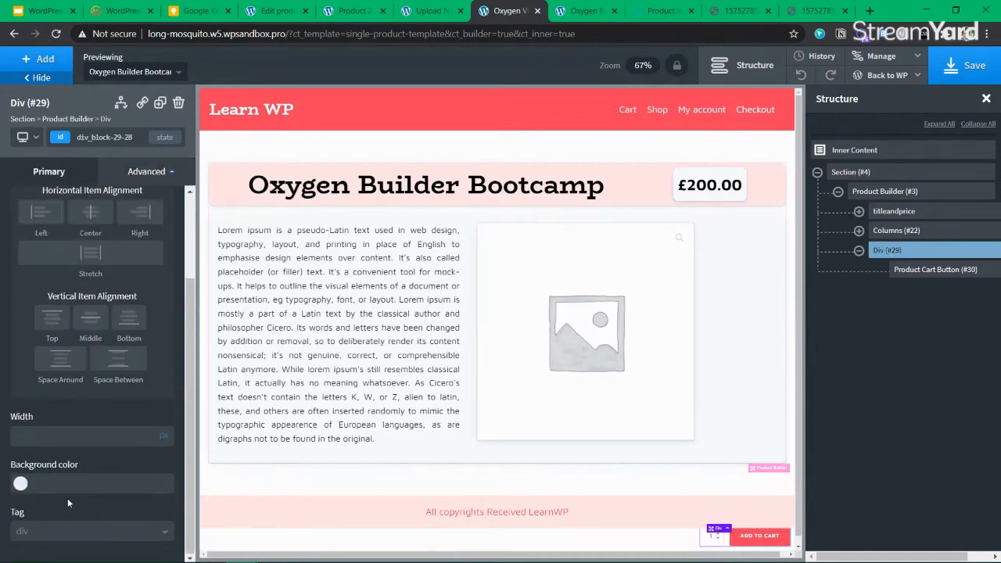
click(68, 429)
text(20)
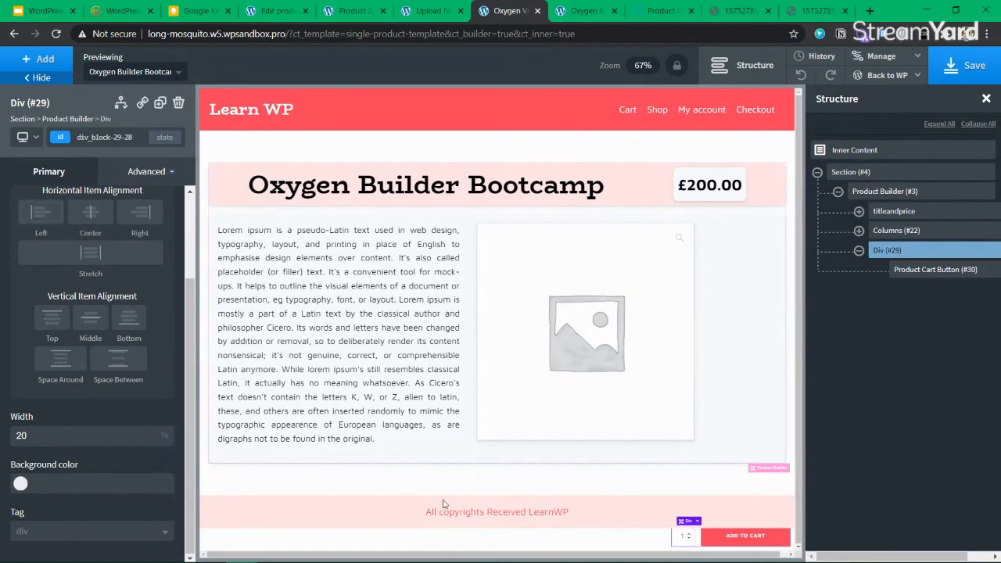
click(968, 67)
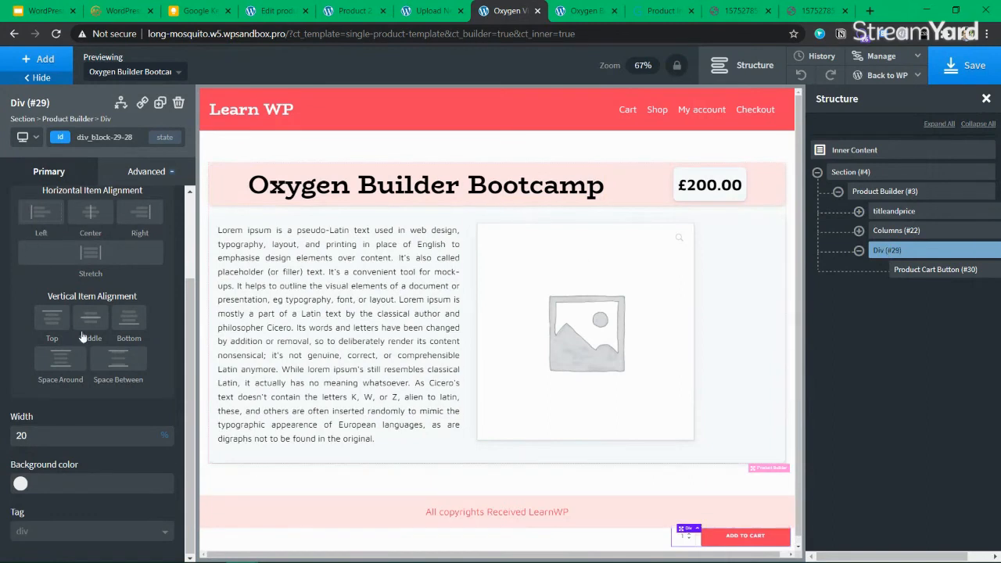
Check the Div's background colour, save again, and bring up the live product page
click(20, 483)
click(21, 270)
scroll(24, 268, up, 3)
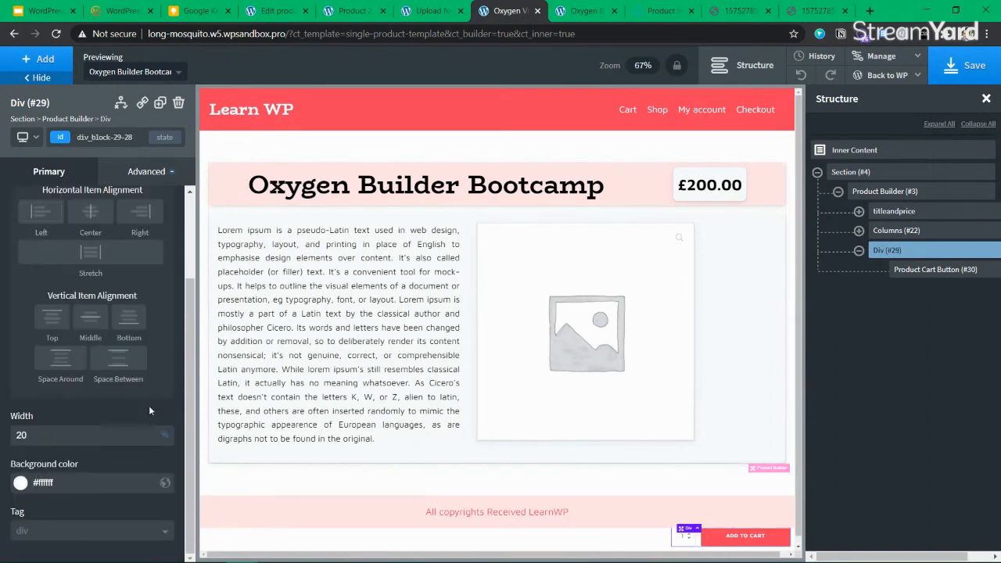
click(970, 66)
click(583, 11)
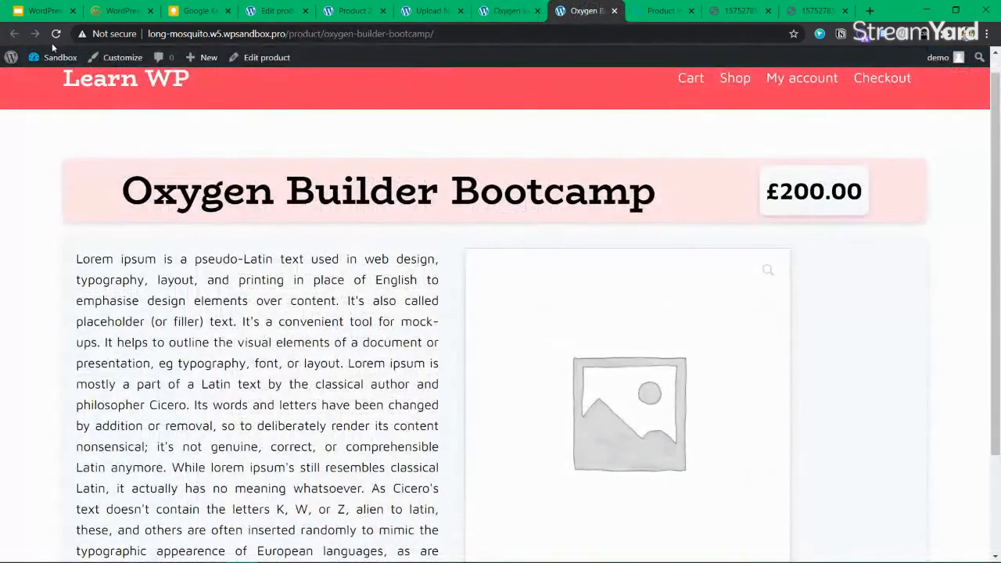
Reload the Oxygen Builder Bootcamp product page and scroll through the saved layout
click(56, 33)
scroll(631, 409, down, 2)
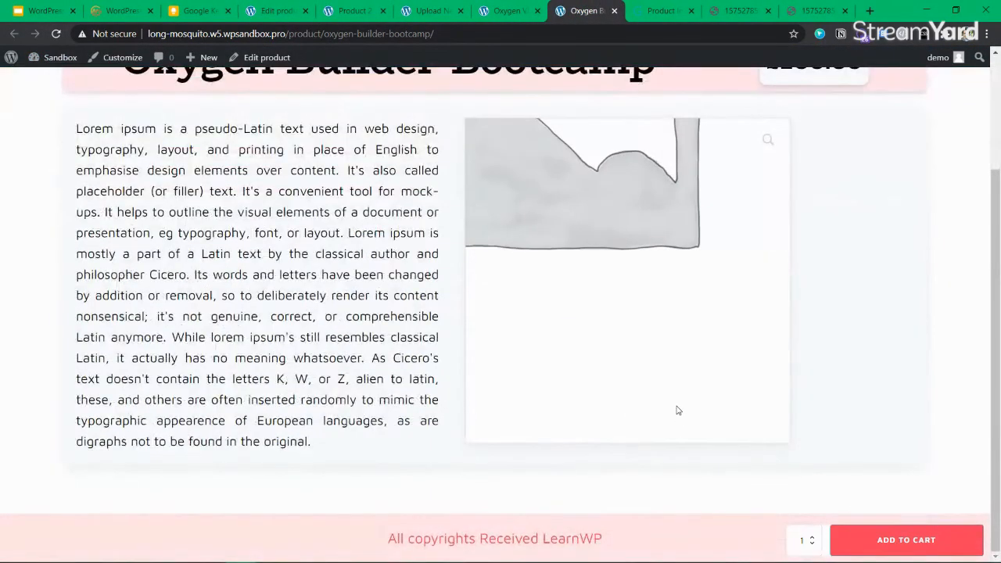
scroll(679, 411, up, 3)
scroll(679, 411, down, 3)
scroll(670, 407, up, 3)
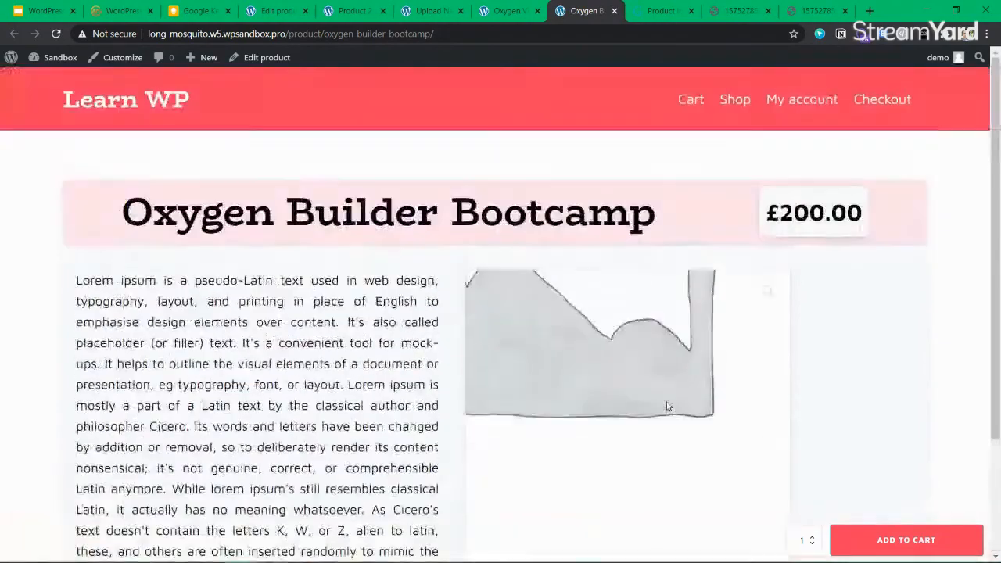
scroll(668, 406, down, 3)
scroll(667, 406, up, 3)
scroll(668, 406, down, 3)
scroll(668, 406, up, 3)
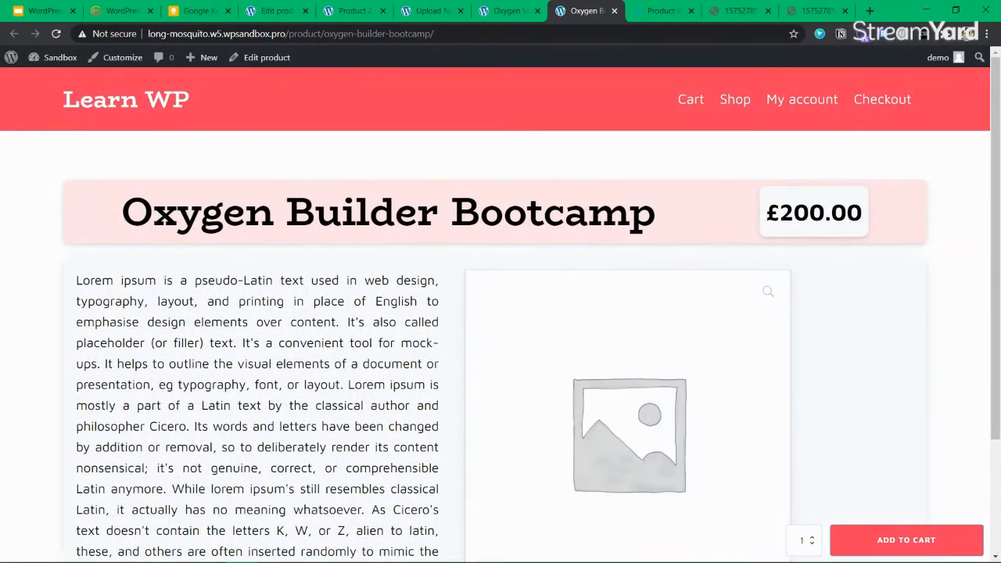
Select the product page URL and return to the Oxygen builder tab
click(313, 35)
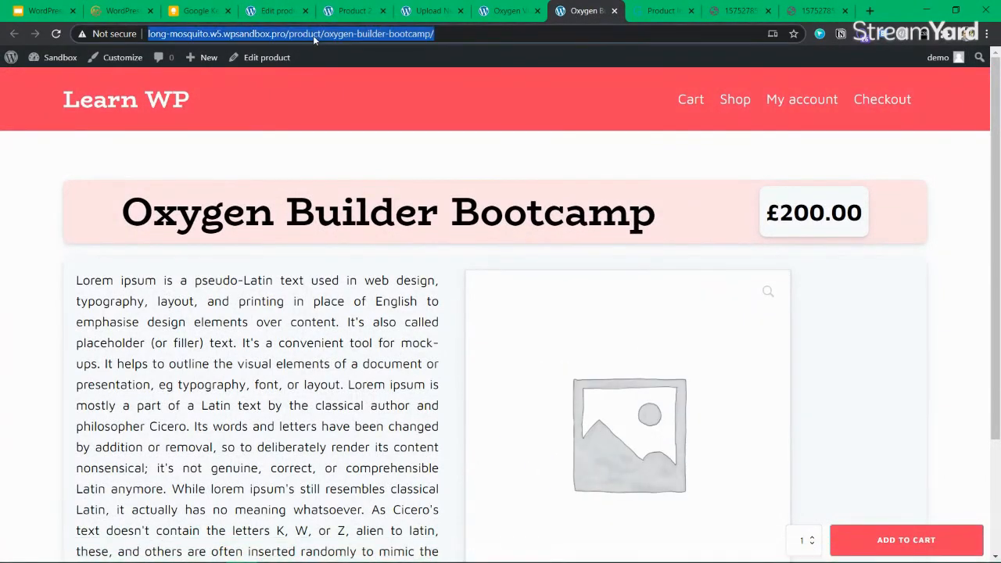
key(alt+Tab)
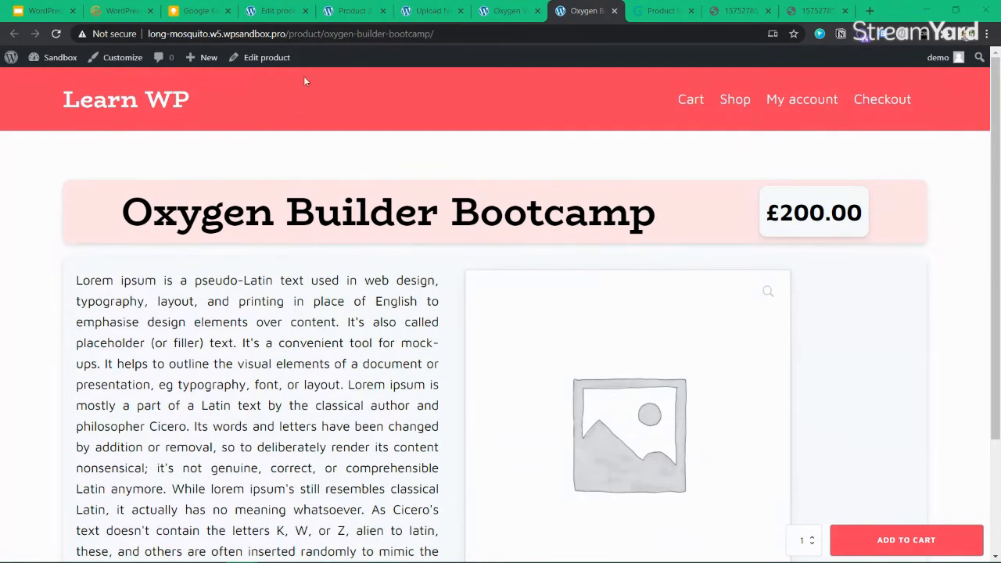
click(501, 10)
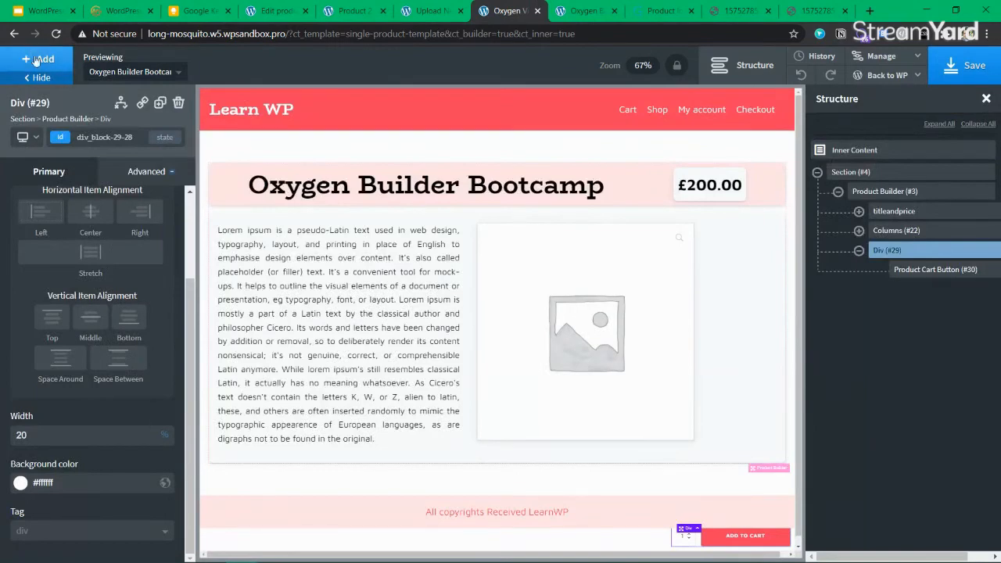
Switch to the mobile breakpoint and set the Div's width to 40%
click(24, 137)
click(55, 230)
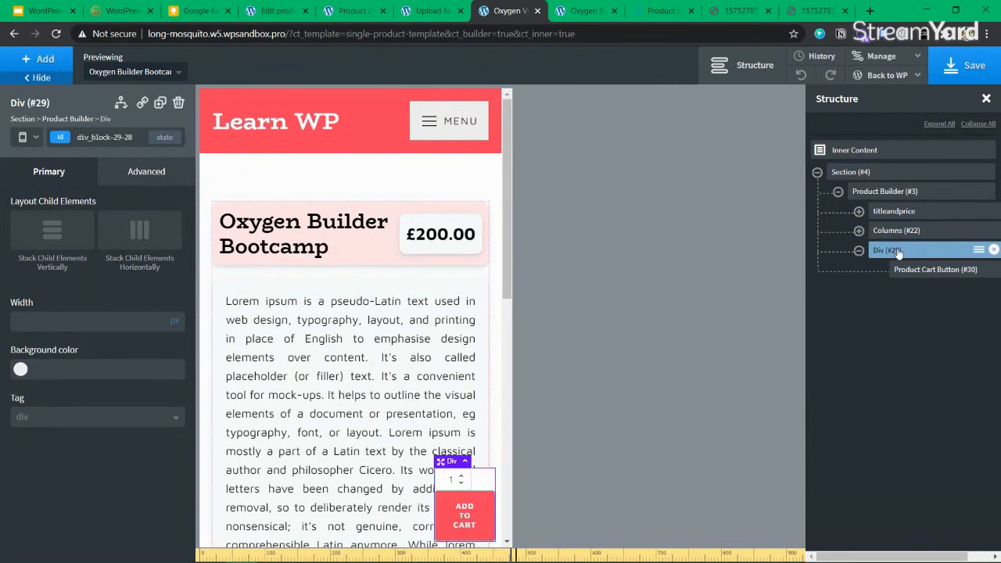
click(51, 326)
text(40)
key(BackSpace)
key(BackSpace)
text(100)
key(BackSpace)
key(BackSpace)
key(BackSpace)
text(40)
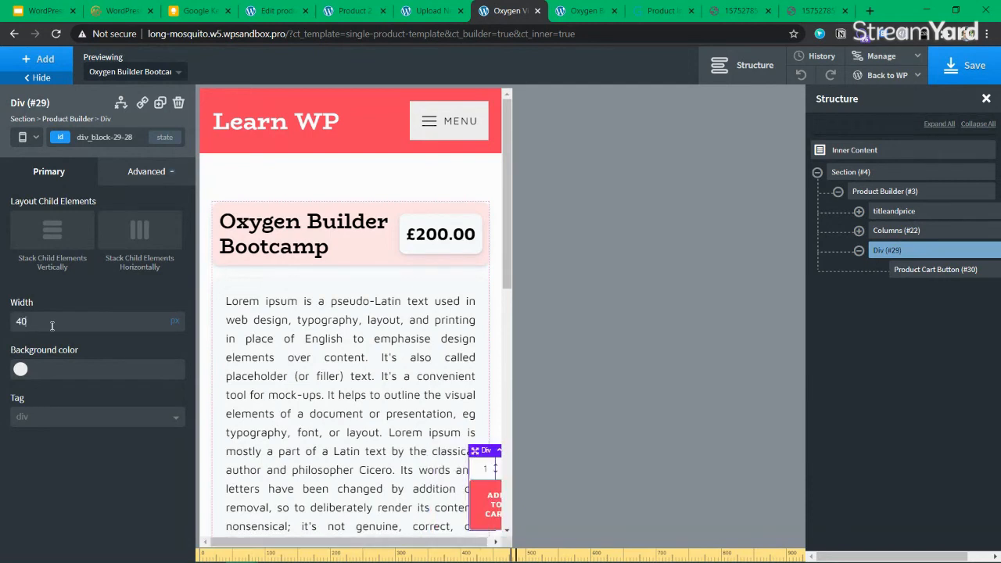
click(179, 316)
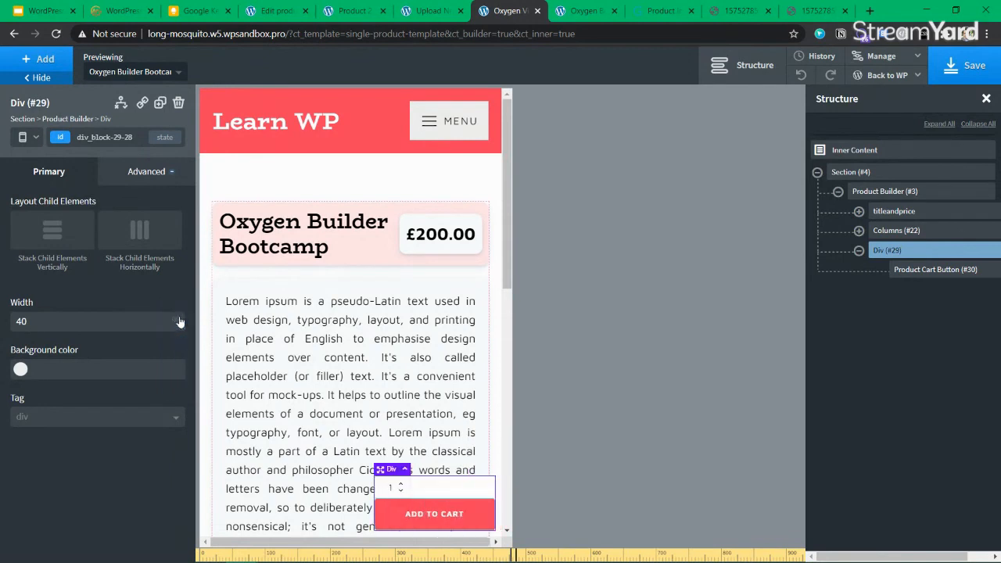
Change the Div's width to 80%, save, and select the Product Cart Button
double_click(67, 323)
text(100)
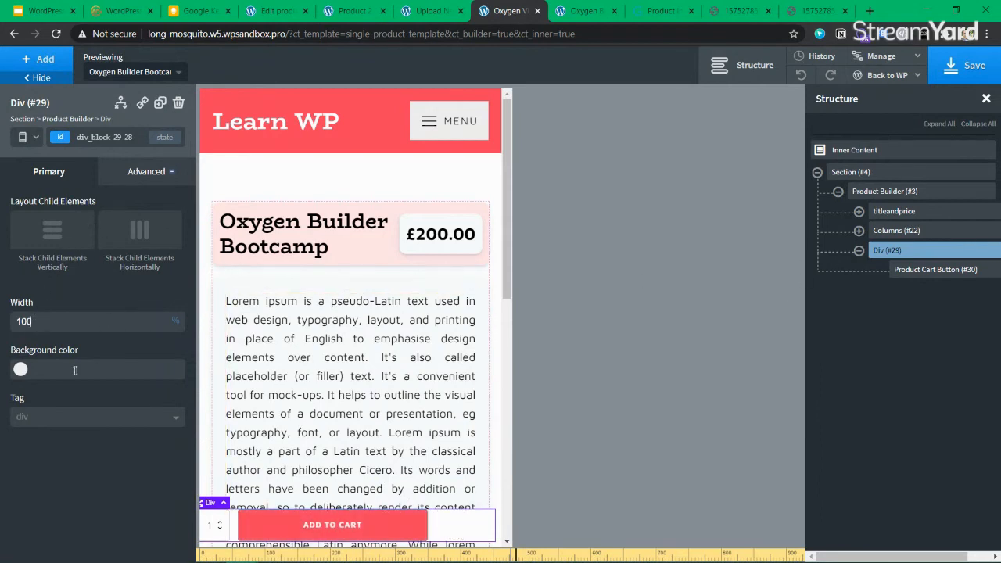
double_click(56, 322)
text(8)
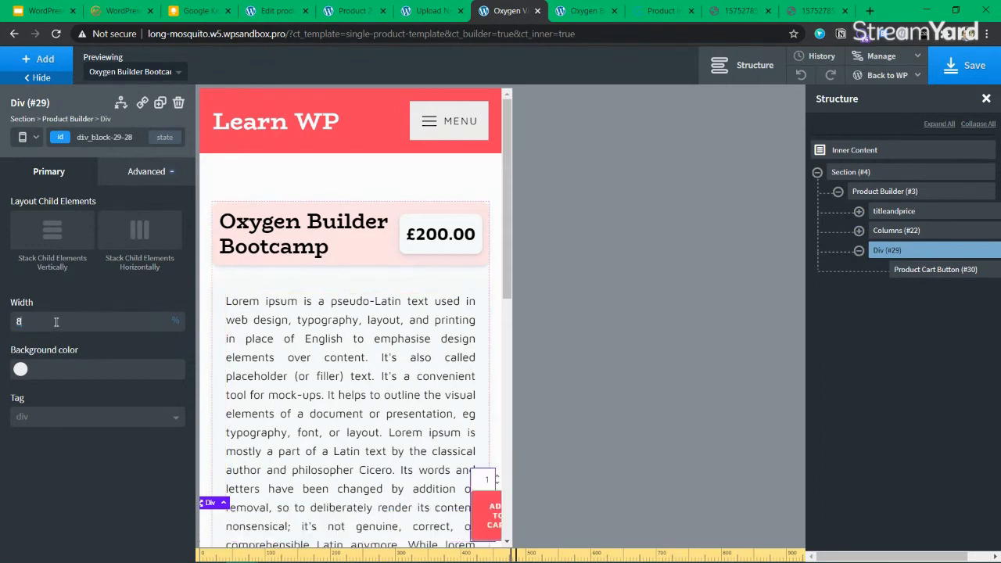
text(0)
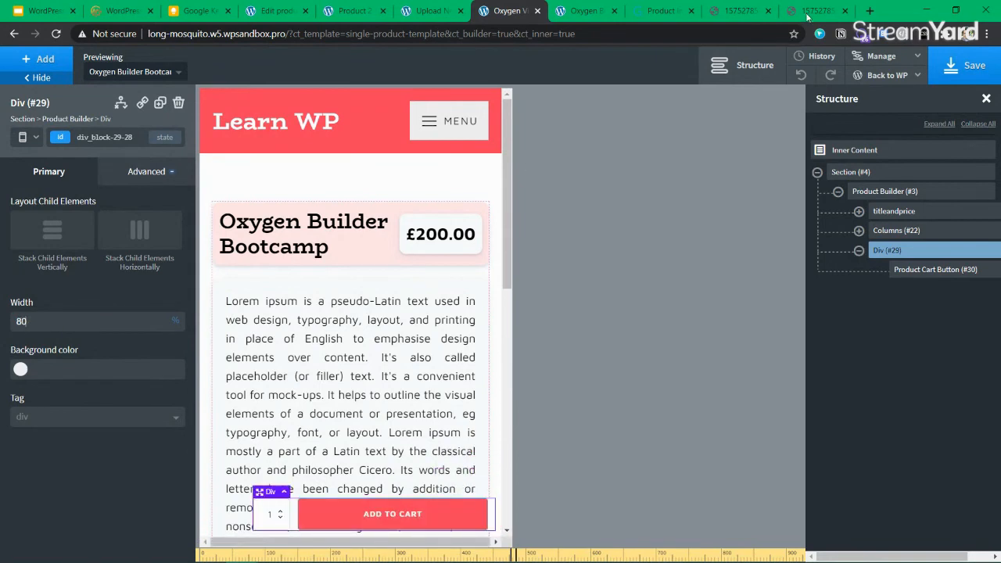
click(965, 81)
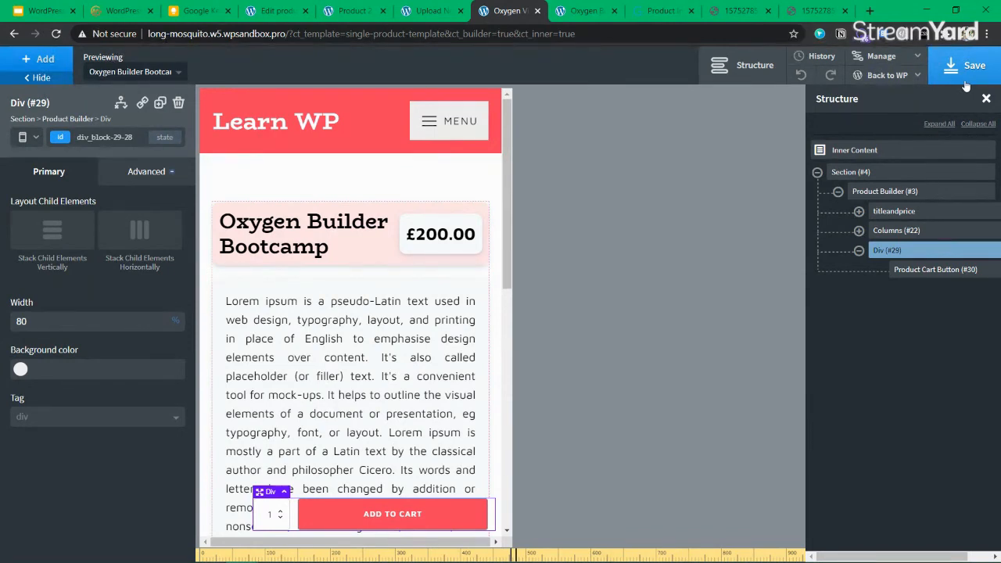
click(934, 269)
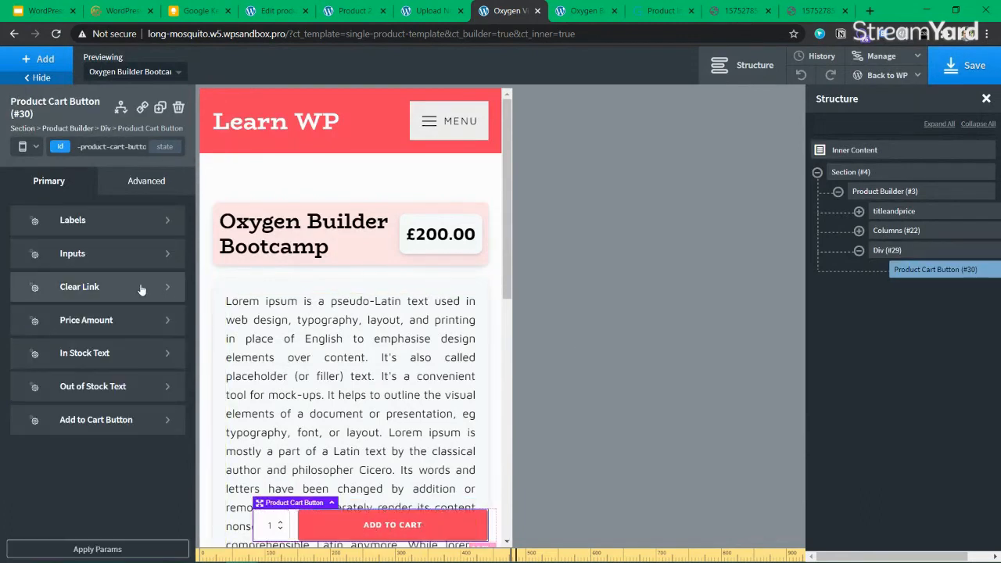
Try a 26px font size on the cart button's inputs, then reset it to default
click(105, 256)
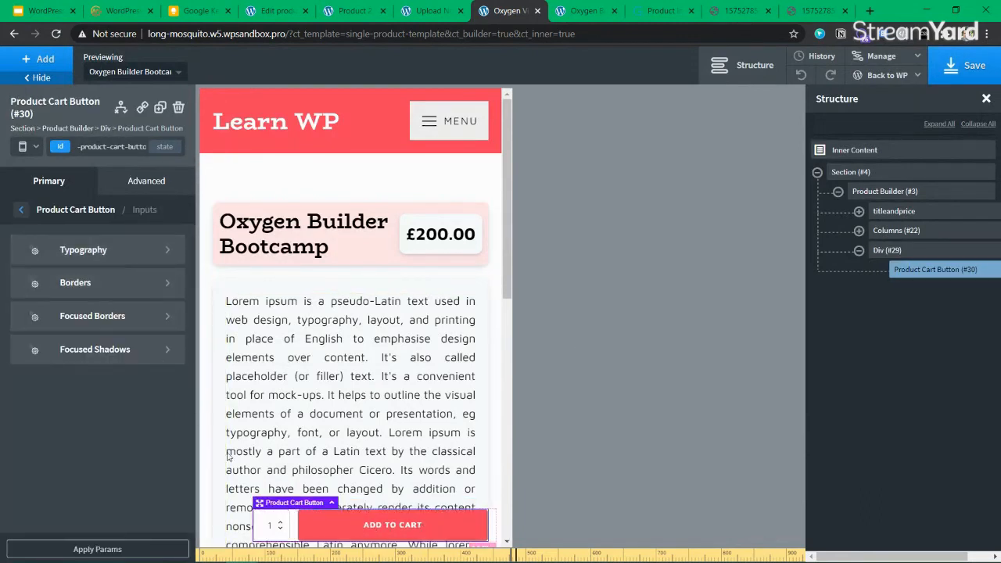
click(78, 257)
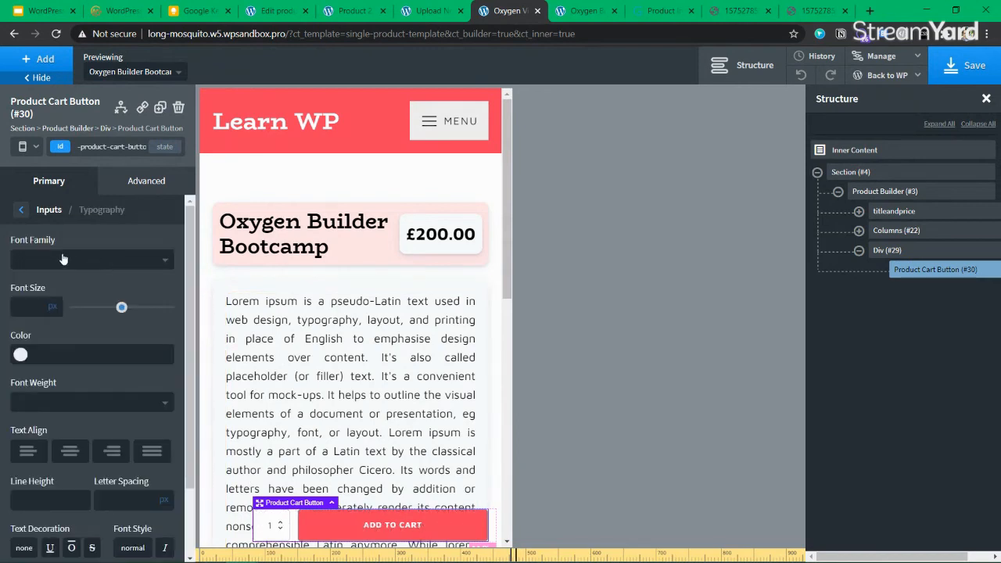
mouse_move(112, 312)
mouse_down()
mouse_move(151, 308)
mouse_move(102, 310)
mouse_up()
double_click(22, 308)
key(BackSpace)
scroll(63, 381, down, 2)
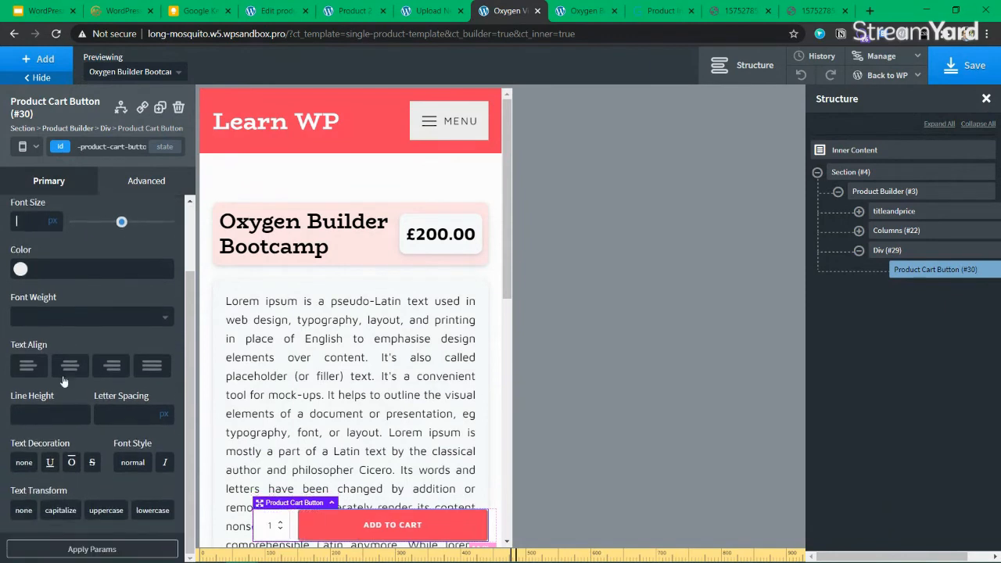
scroll(68, 377, up, 4)
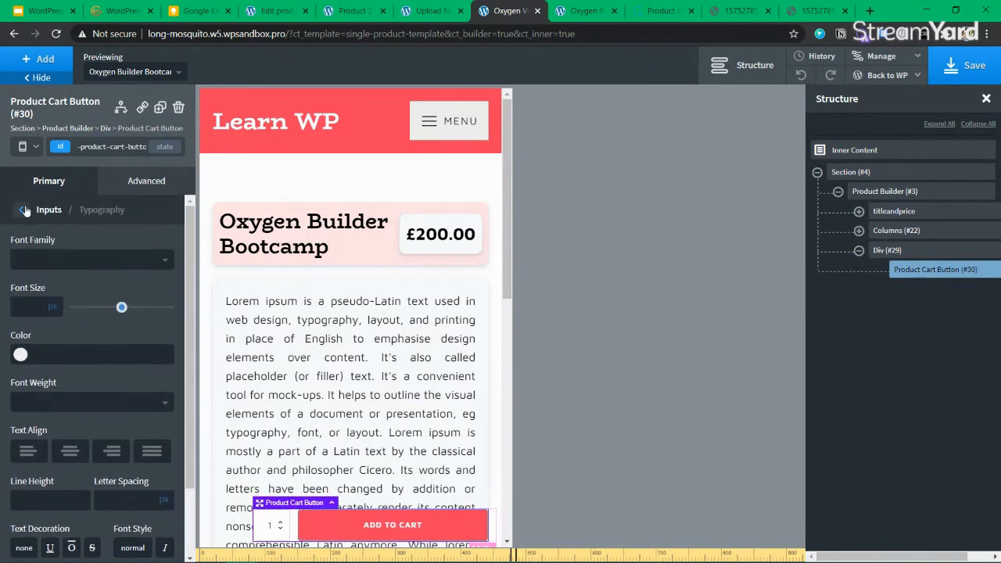
click(25, 208)
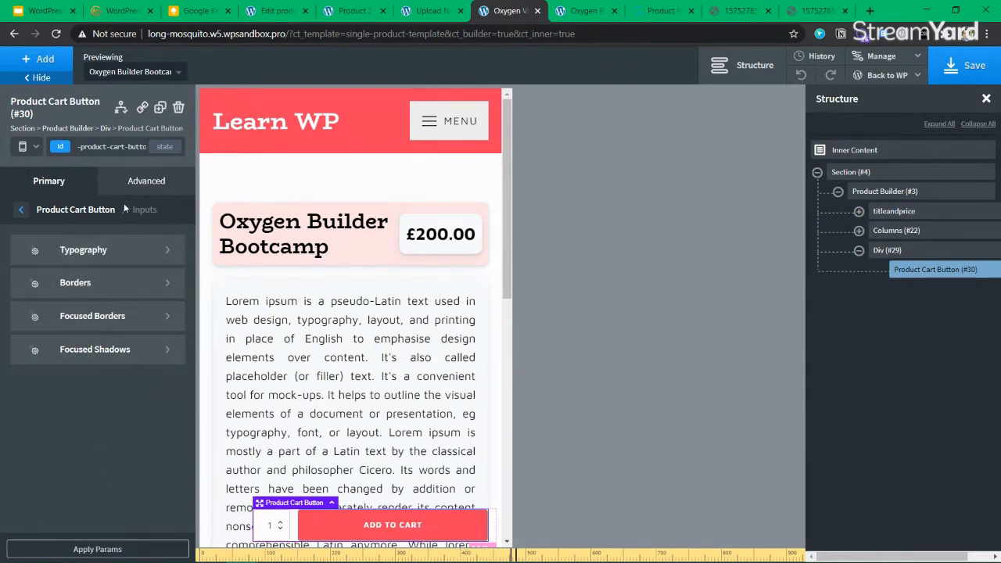
Revisit the inputs' typography group, then move to the media upload page
click(21, 212)
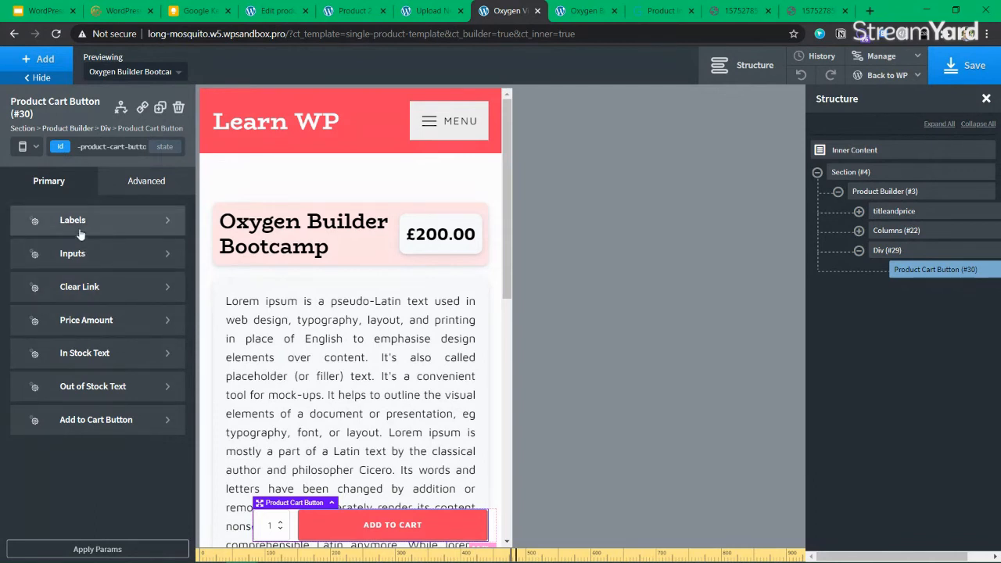
click(123, 257)
click(112, 262)
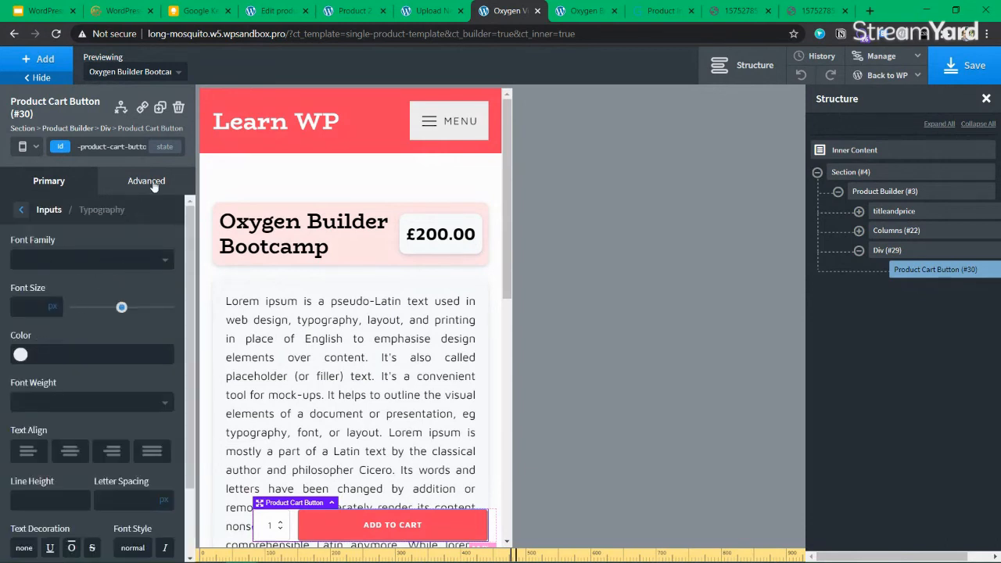
click(18, 210)
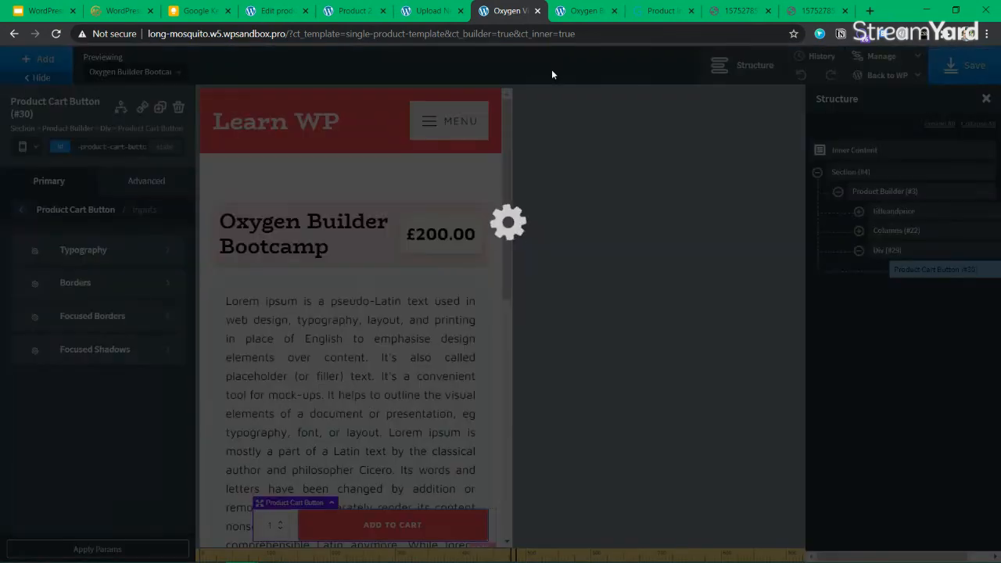
click(433, 11)
Turn on Enable Selector Detector in Oxygen Settings, save, and go back to the builder
mouse_move(45, 475)
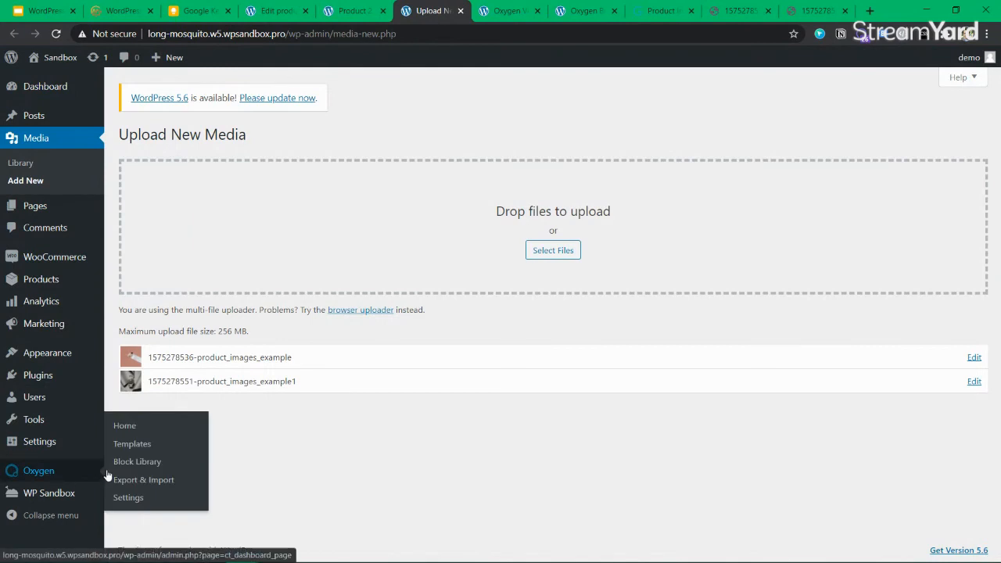
middle_click(130, 498)
click(456, 12)
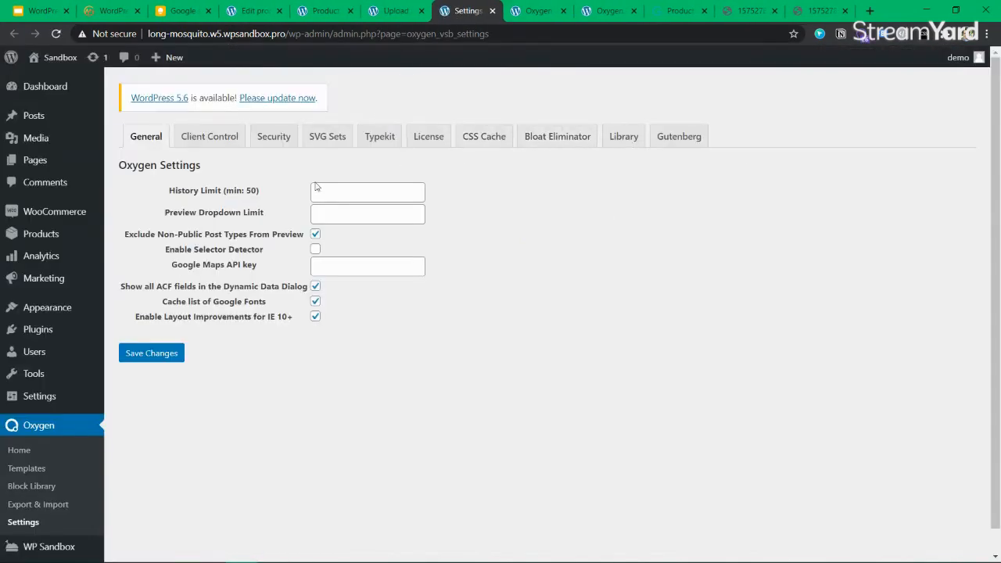
click(316, 249)
click(169, 355)
click(396, 11)
click(538, 11)
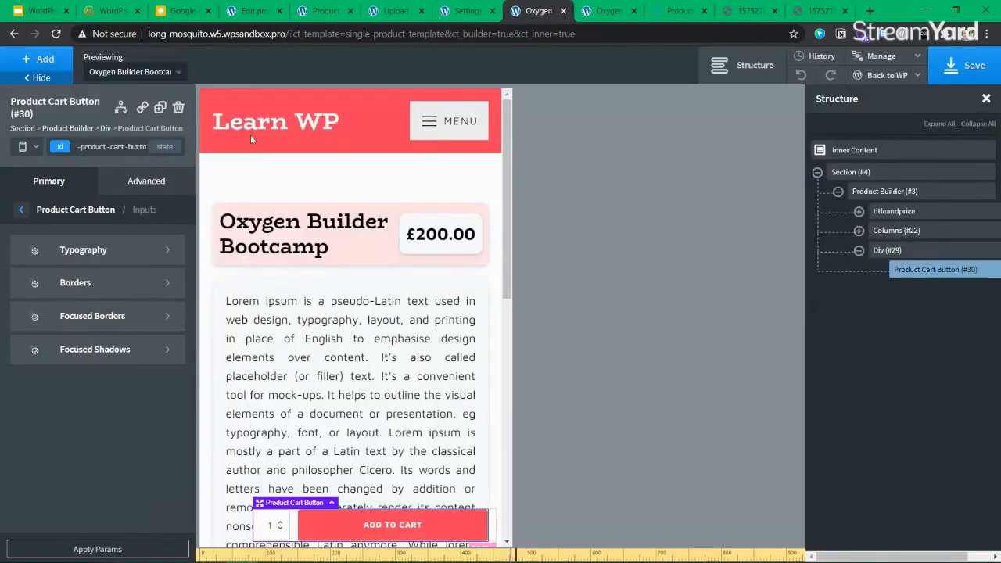
Reload the builder and select Product 2's add-to-cart element
click(55, 34)
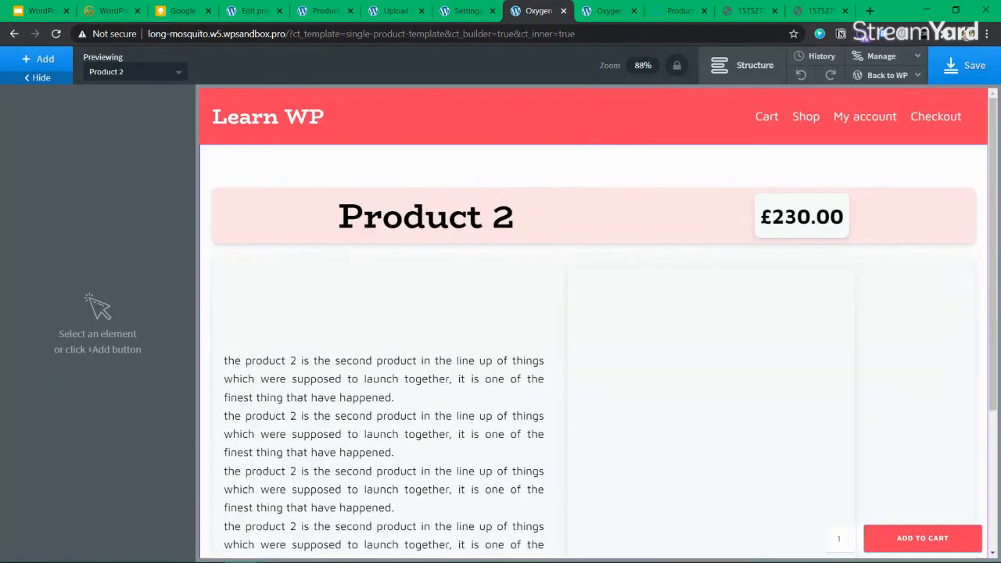
scroll(275, 395, down, 3)
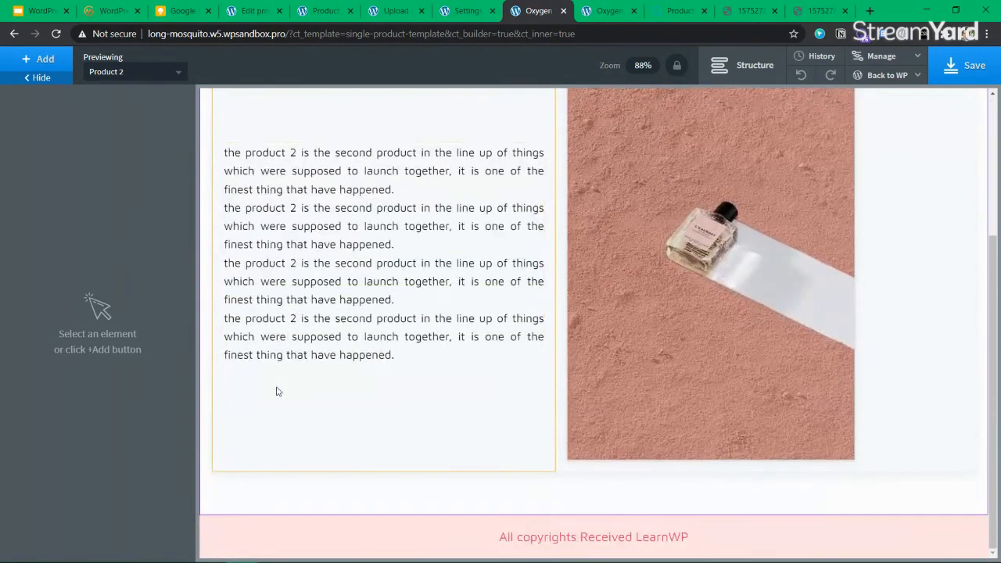
scroll(276, 391, up, 3)
click(889, 541)
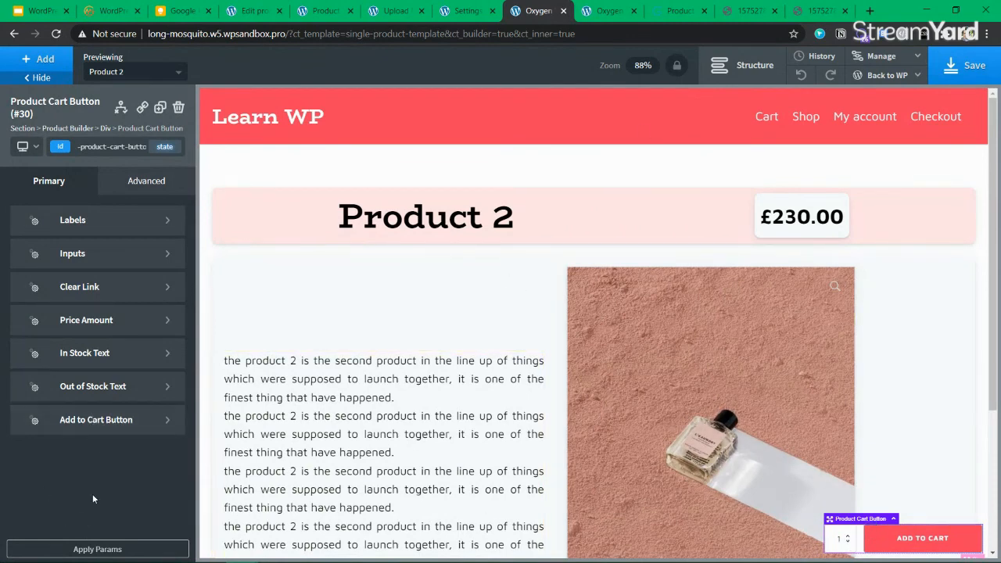
Browse the Add to Cart Button's primary and advanced styling options, then go to Oxygen Settings
click(126, 187)
click(48, 182)
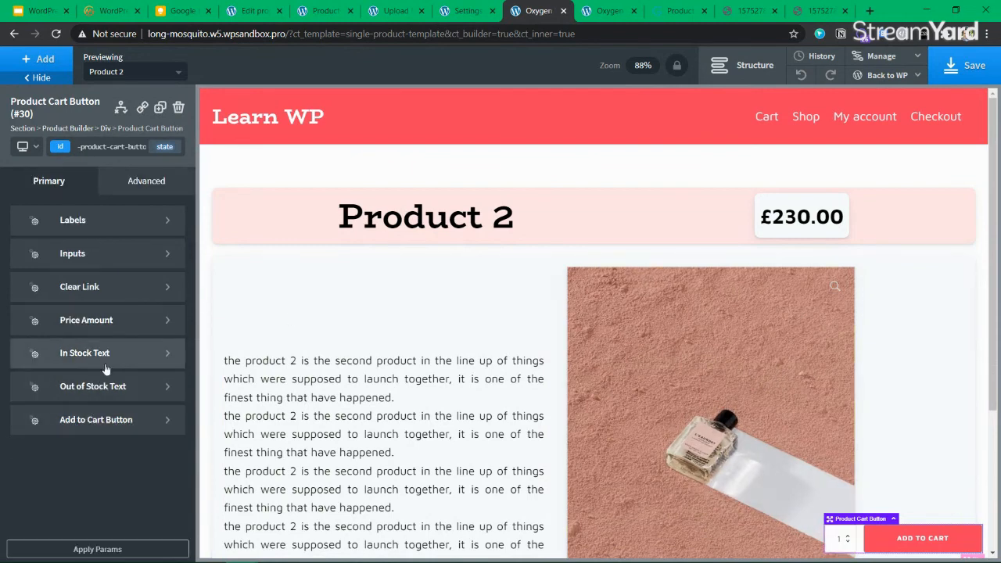
click(100, 420)
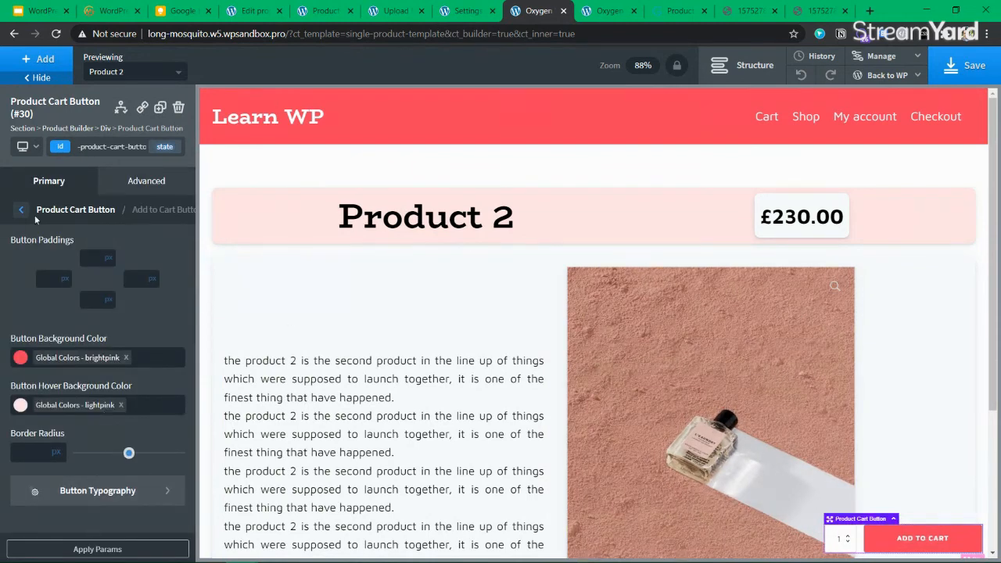
click(117, 185)
click(48, 181)
click(63, 149)
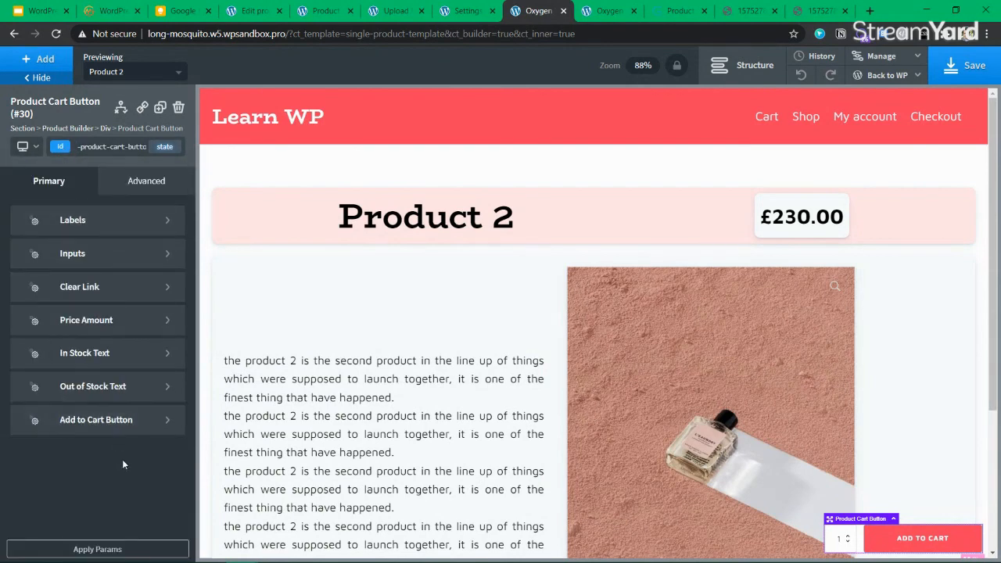
click(456, 21)
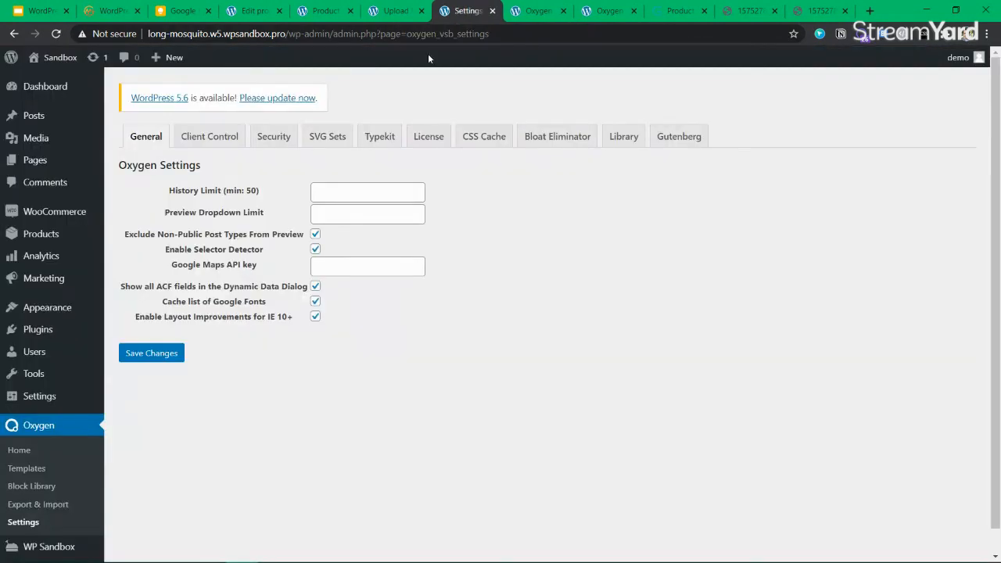
Return to the Product 2 template in the builder and show its element Structure
click(56, 34)
click(539, 11)
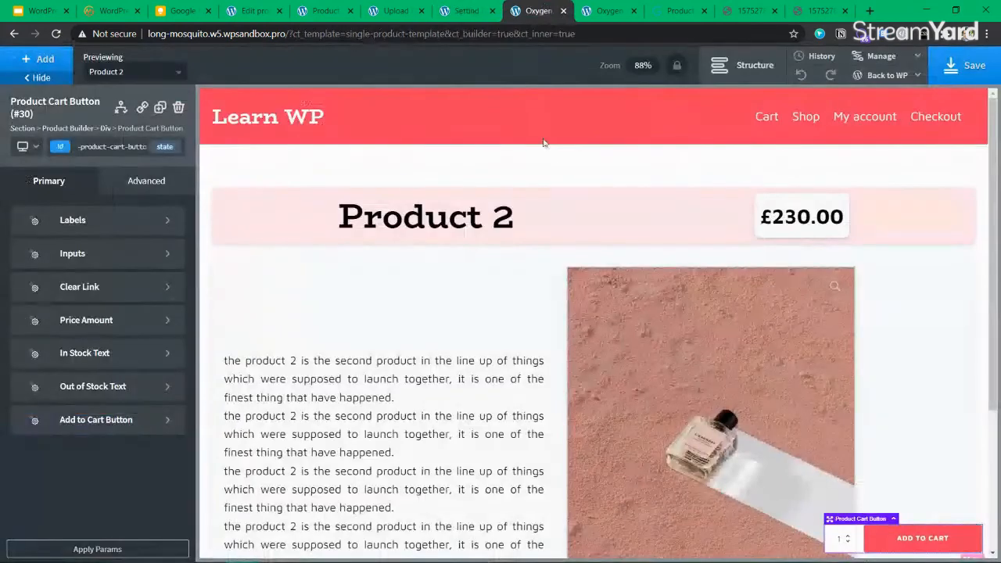
click(383, 219)
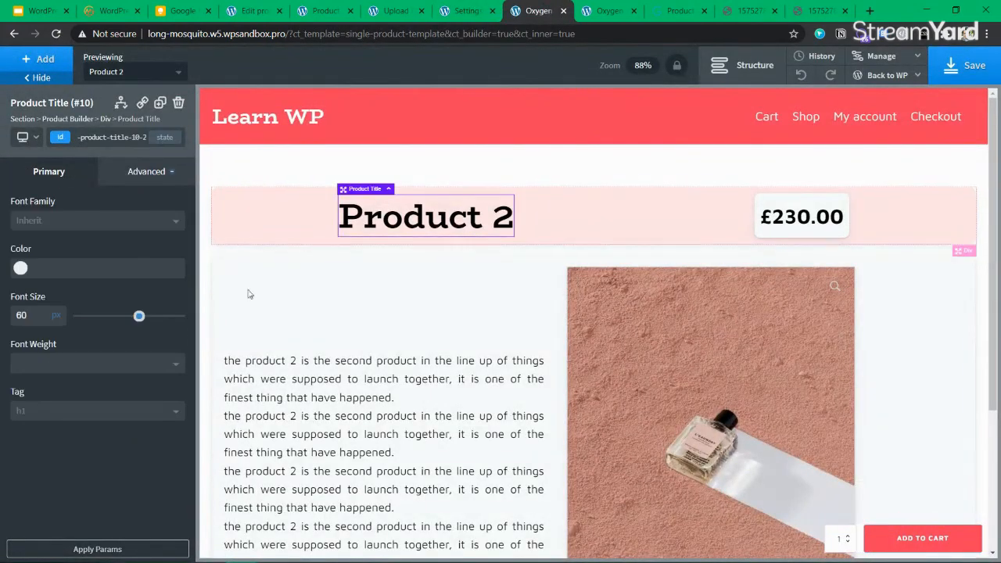
click(403, 165)
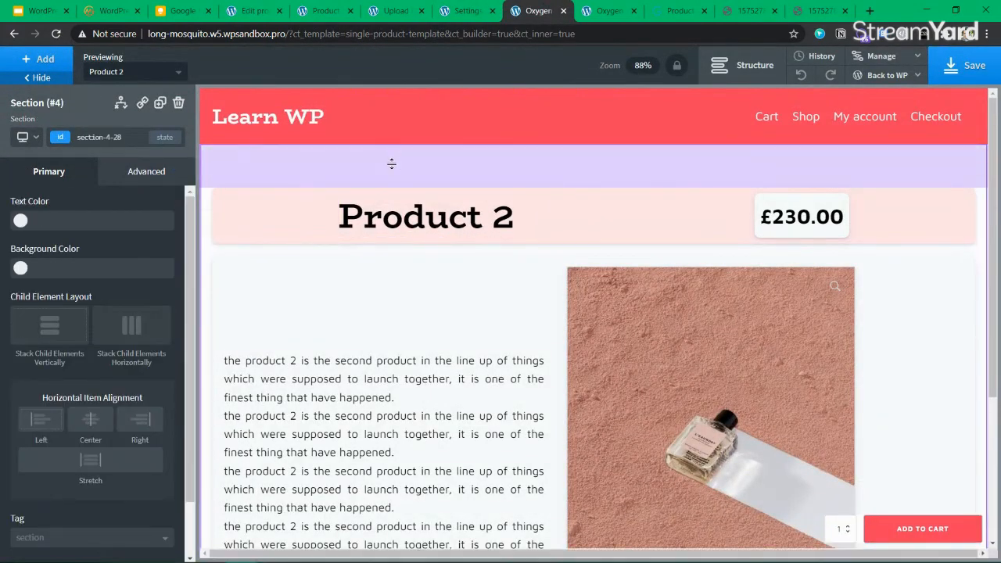
click(743, 65)
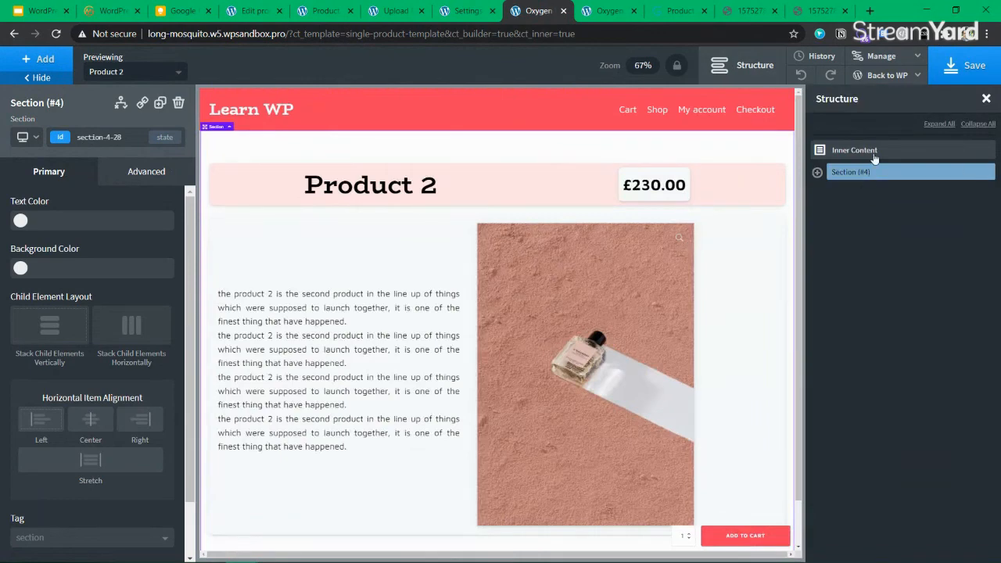
Add a new Section inside Inner Content below the product section
click(823, 156)
click(54, 63)
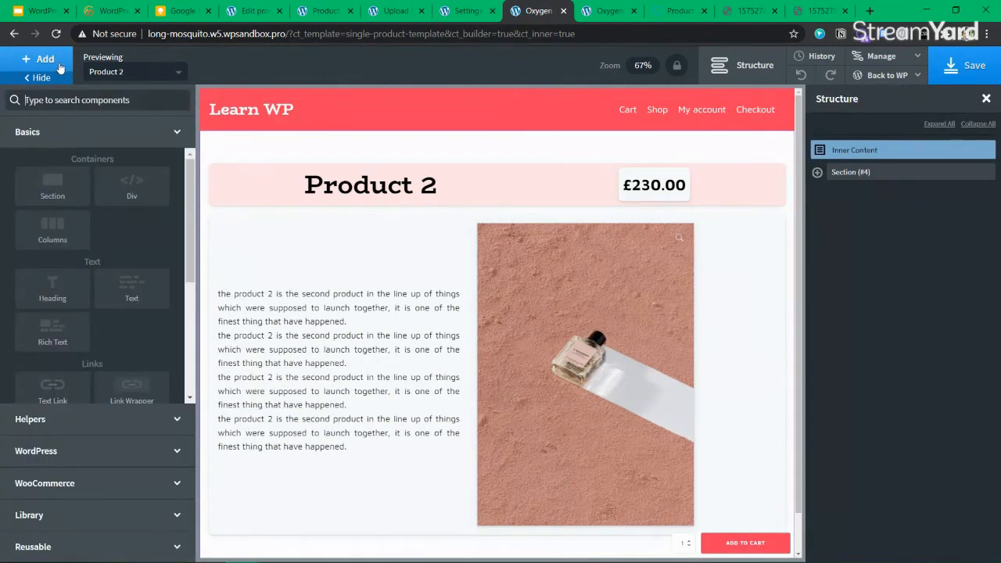
text(sec)
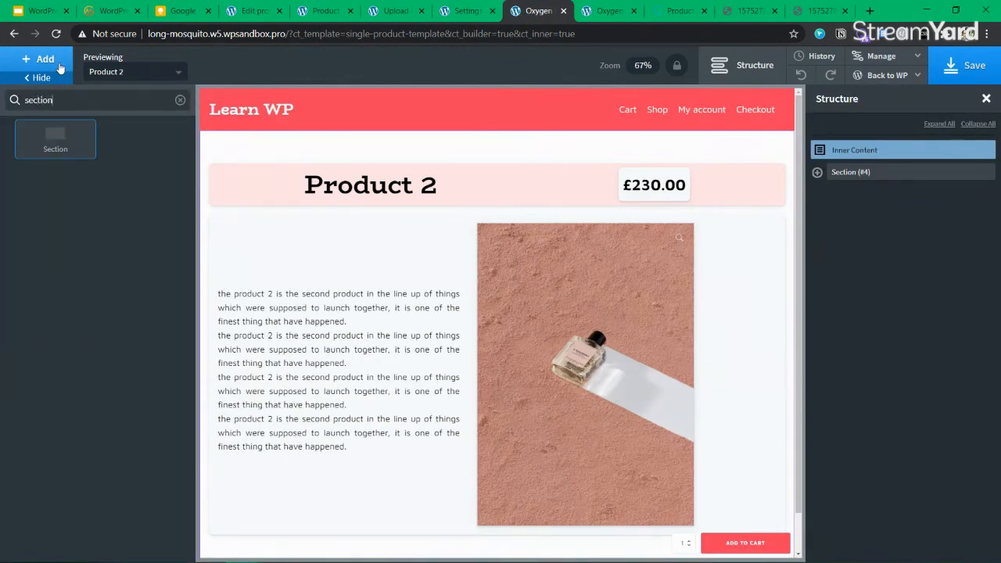
text(tion)
click(55, 138)
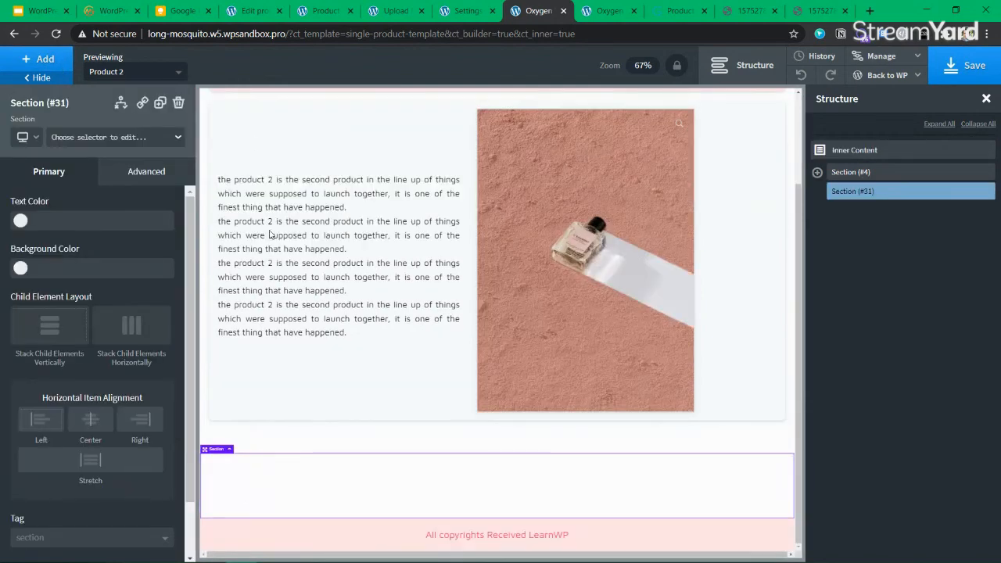
scroll(69, 473, down, 2)
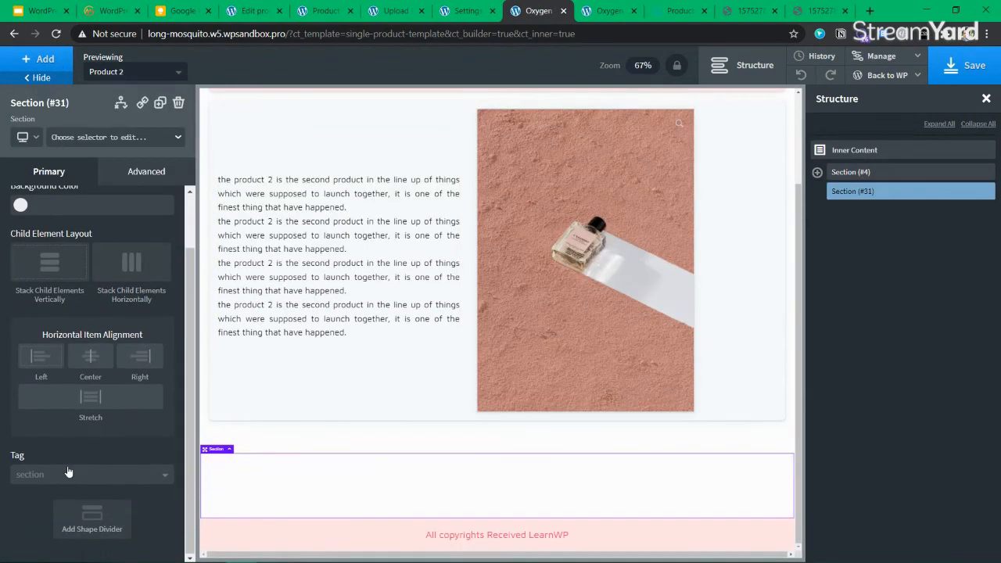
scroll(68, 473, up, 2)
Add a Text Link to the new section, then delete Section (#31) again
click(43, 63)
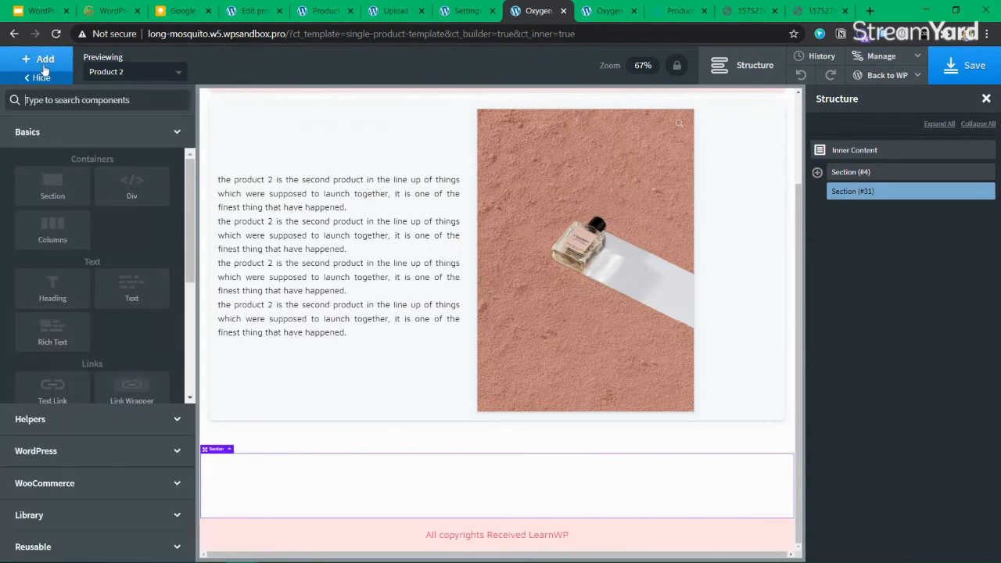
text(hsdi)
key(ctrl+a)
key(BackSpace)
text(d)
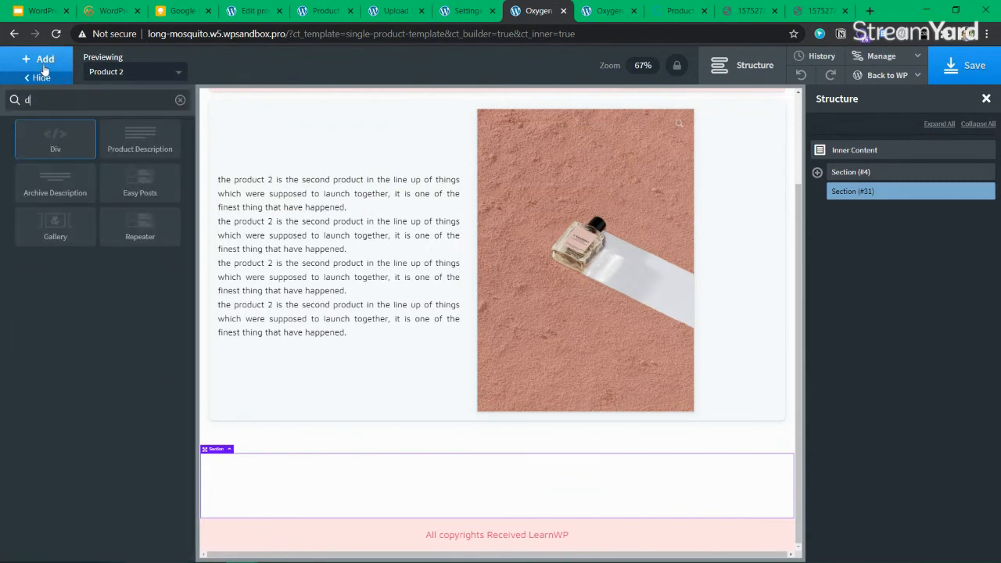
key(BackSpace)
text(text)
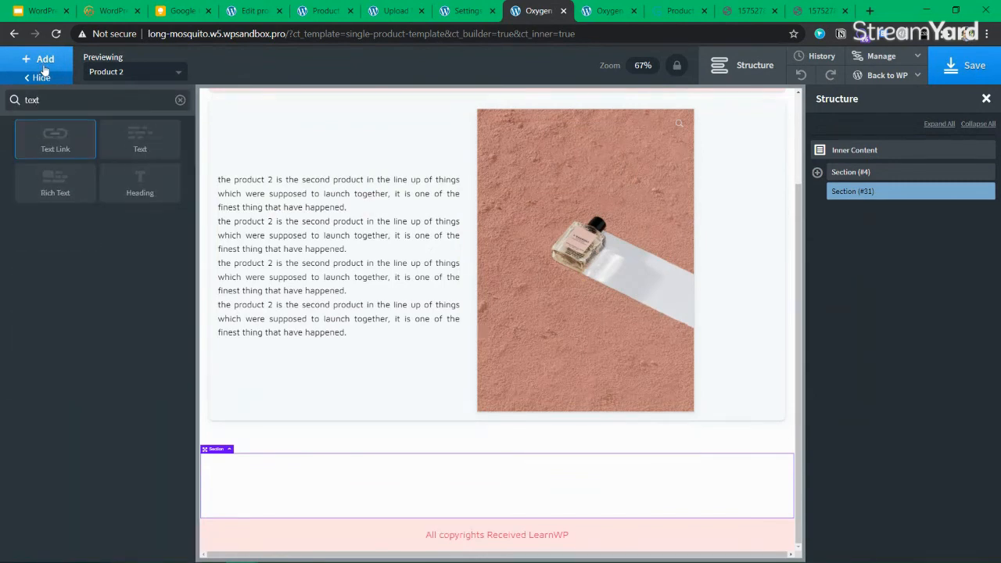
key(Return)
scroll(218, 345, down, 1)
scroll(93, 462, down, 1)
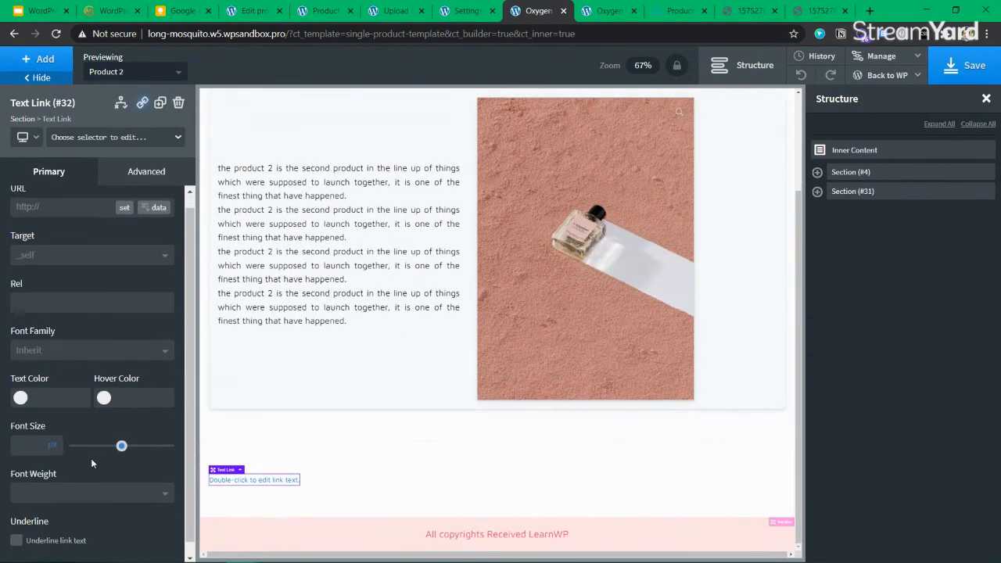
scroll(90, 464, down, 1)
click(986, 192)
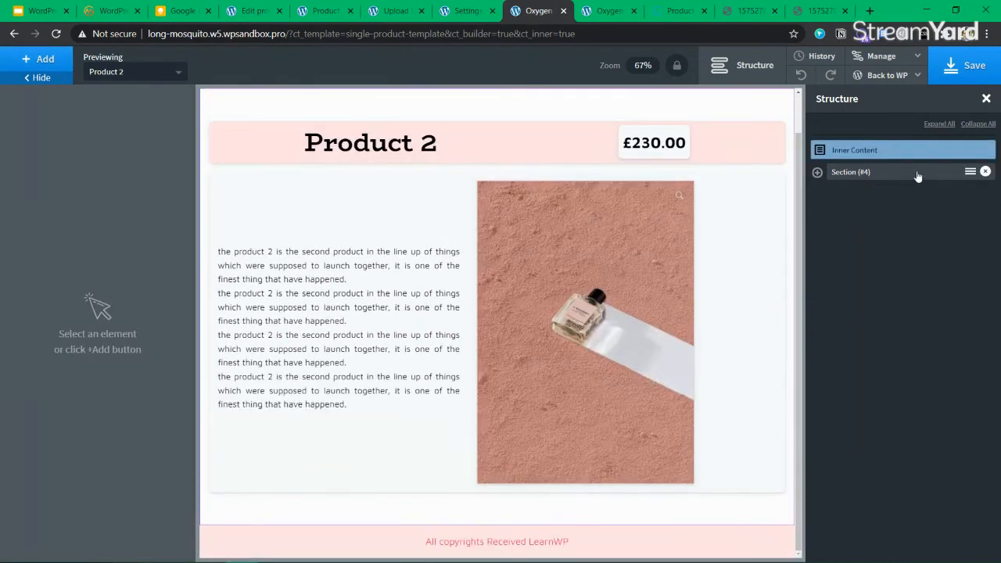
Expand the structure tree and select Product Cart Button (#30)
click(919, 174)
click(818, 172)
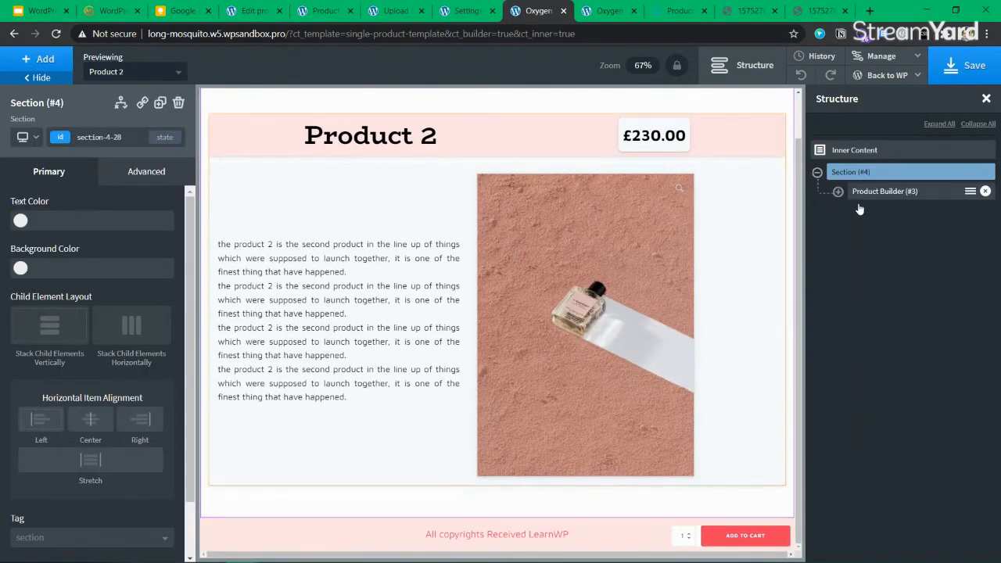
click(861, 196)
click(838, 192)
click(715, 537)
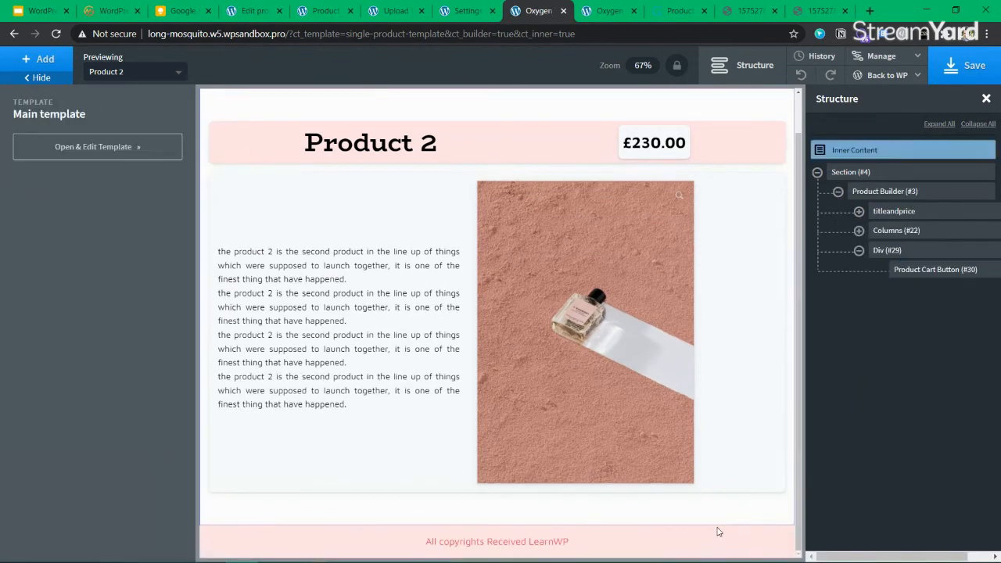
click(923, 270)
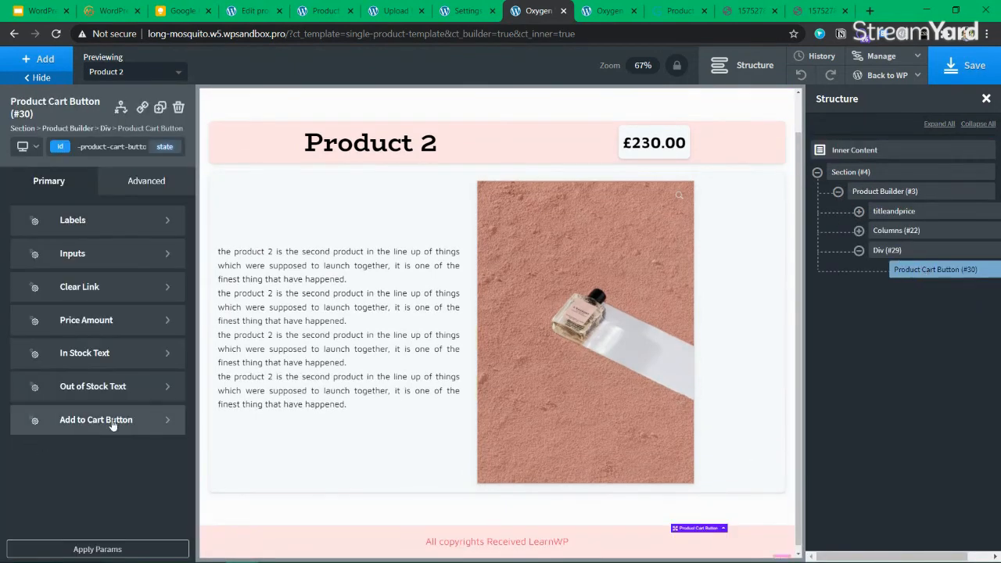
Try a larger Clear Link font size, then clear the value again
click(121, 288)
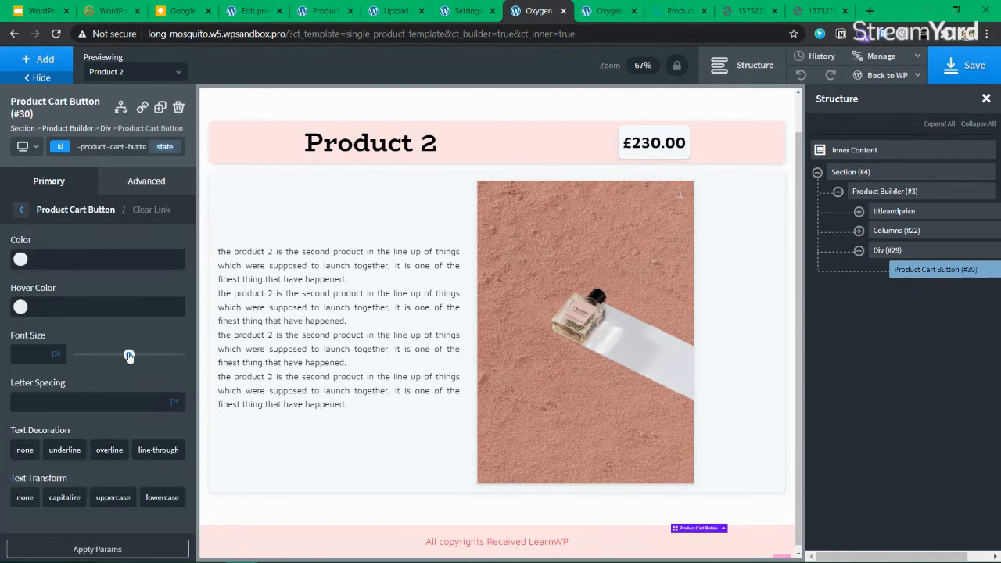
scroll(244, 428, down, 1)
scroll(244, 414, up, 1)
scroll(243, 406, down, 1)
scroll(243, 405, up, 1)
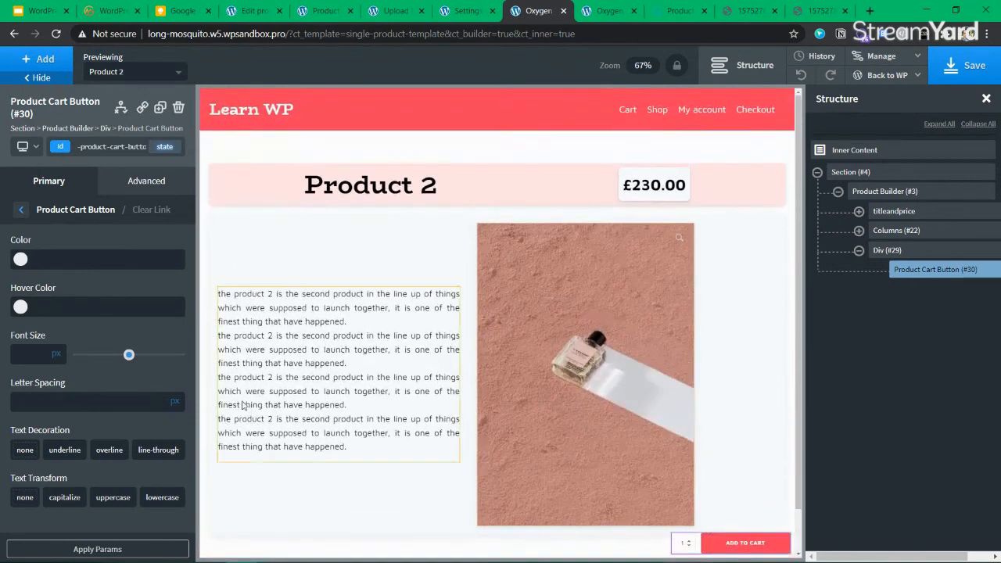
drag(129, 356, 77, 356)
double_click(37, 353)
key(BackSpace)
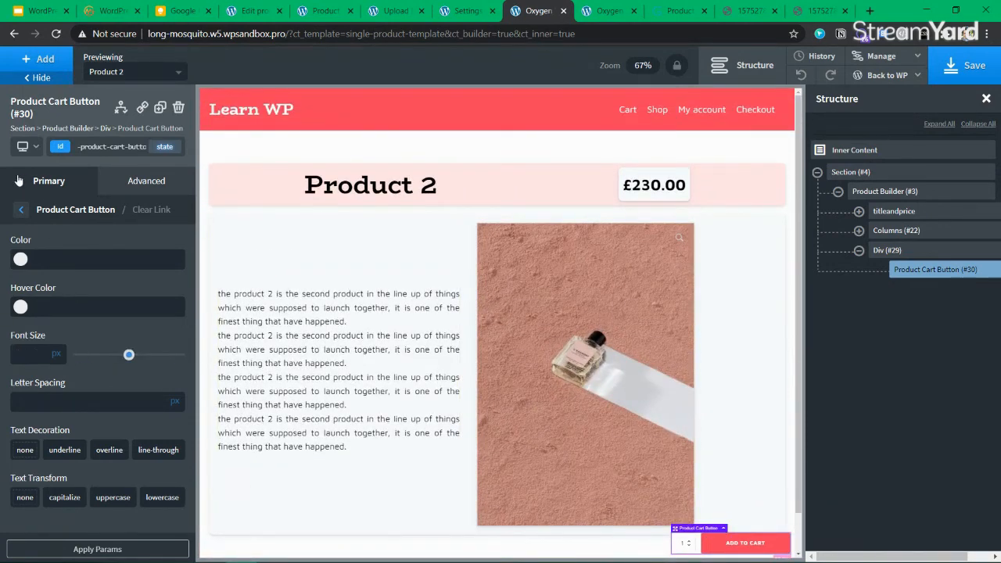
click(21, 210)
Check the label and quantity settings, set Layout Display to none, then revert it
click(121, 223)
scroll(110, 387, down, 2)
scroll(26, 257, up, 2)
click(20, 209)
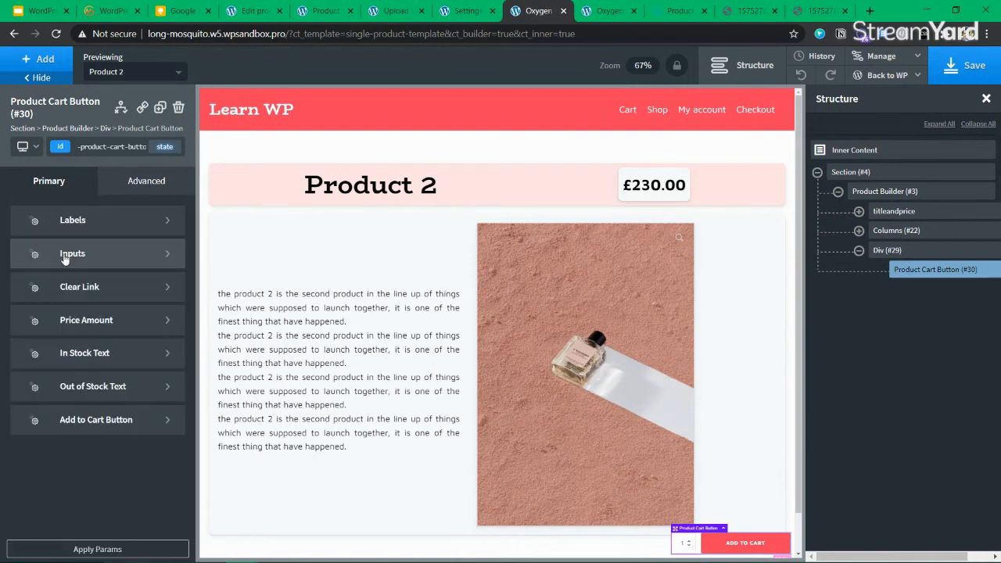
click(63, 259)
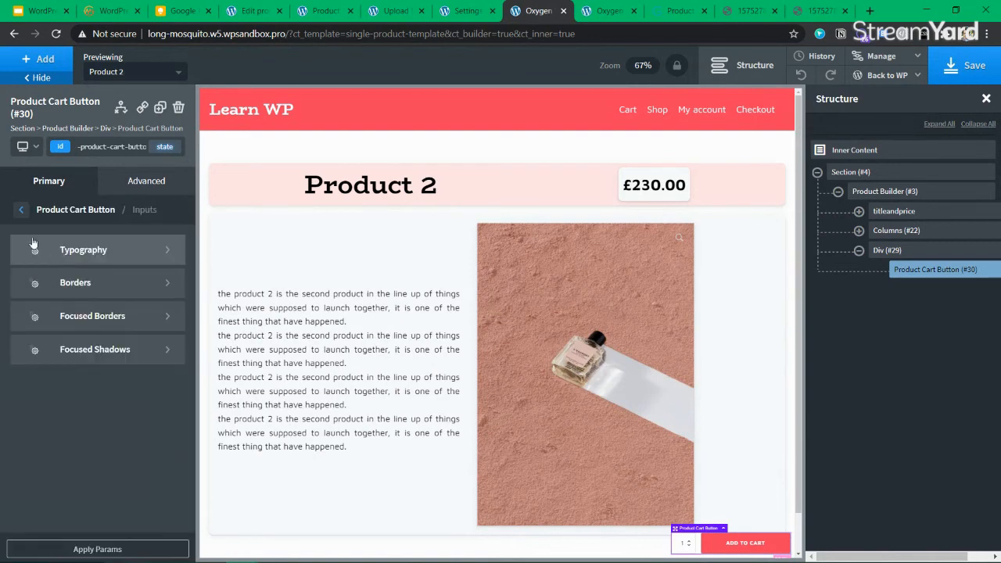
click(145, 185)
click(81, 294)
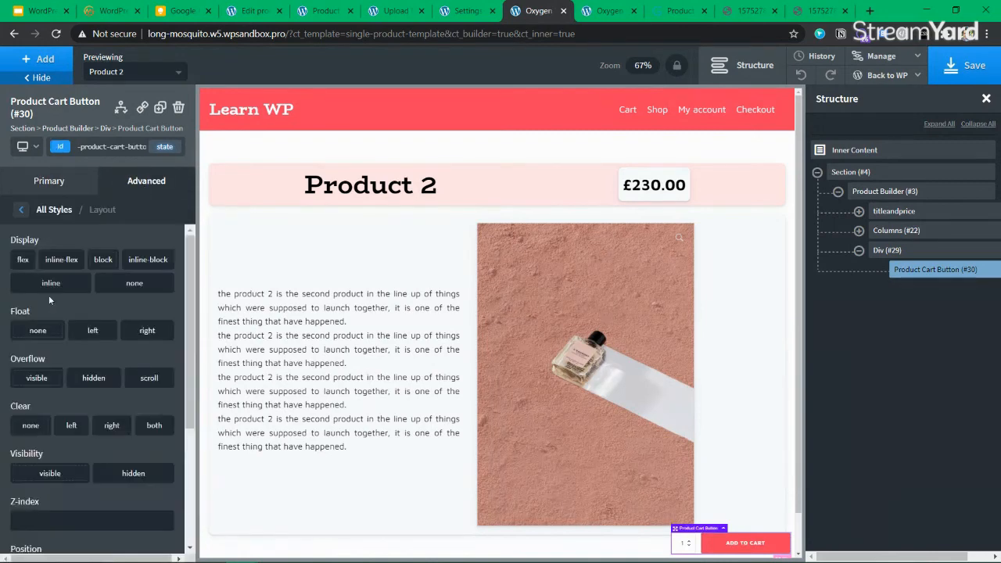
click(134, 285)
click(133, 283)
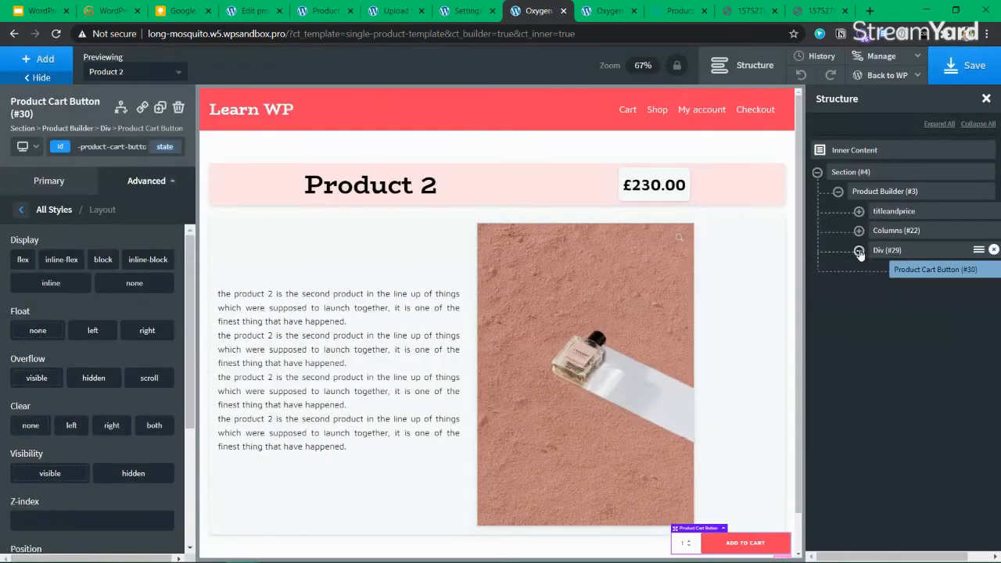
Collapse and select Div (#29), then save the product template
click(862, 250)
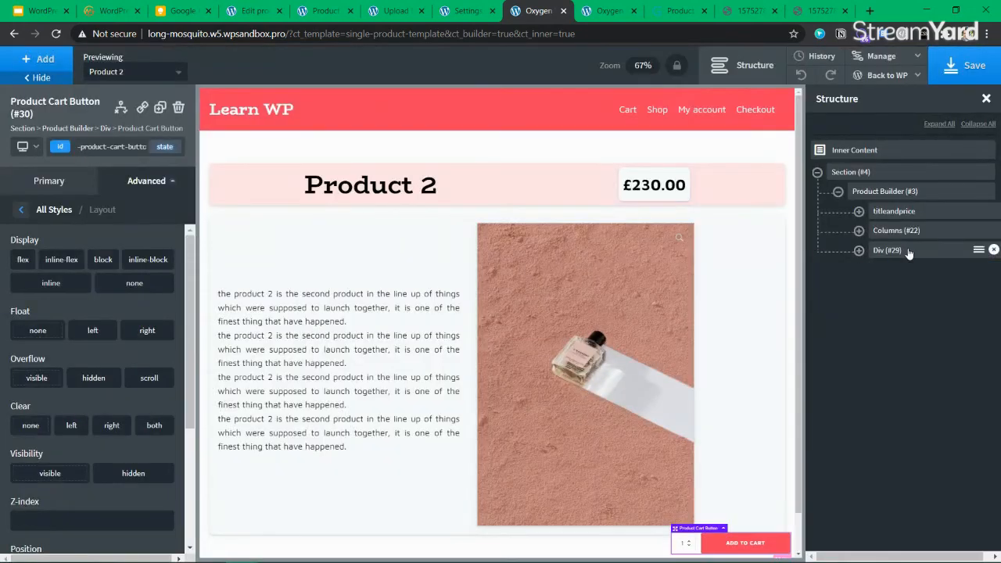
click(972, 74)
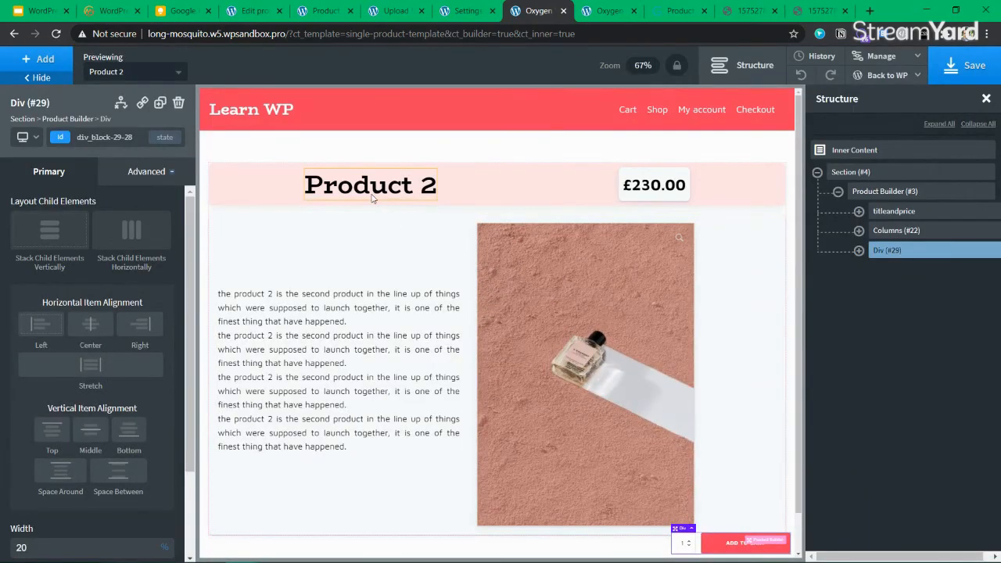
scroll(412, 317, down, 1)
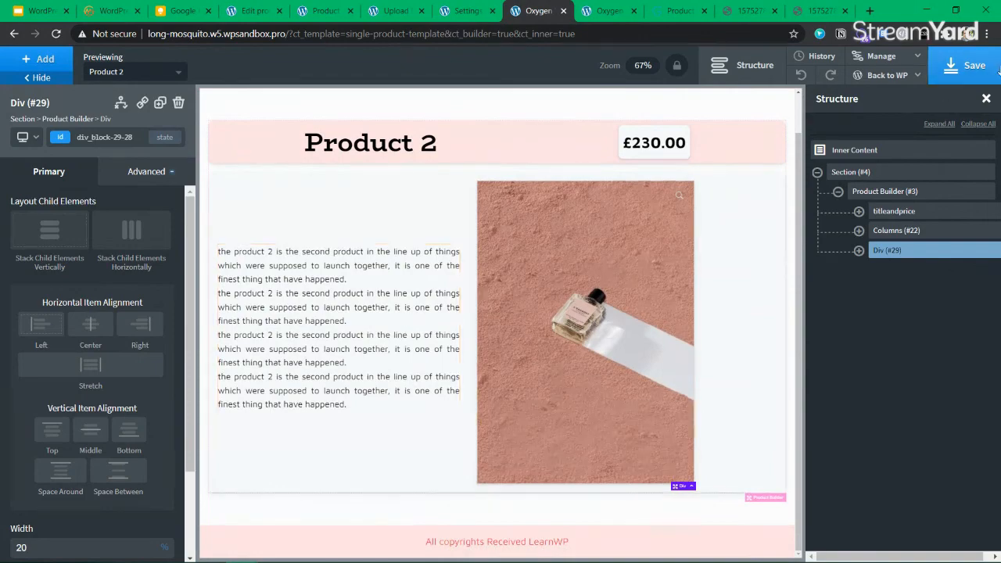
click(970, 68)
click(606, 12)
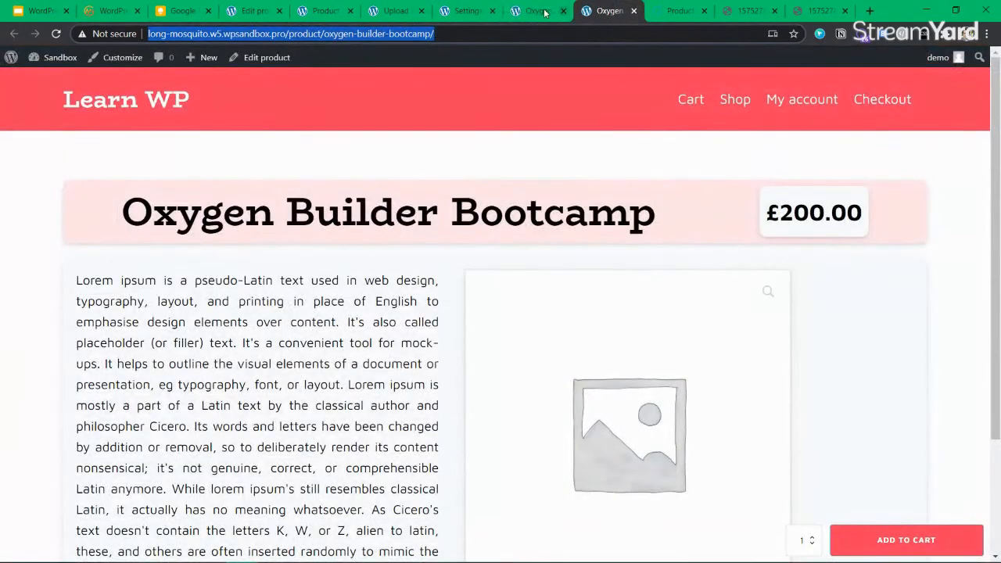
Open the Add Plugins page in a new browser tab
click(462, 12)
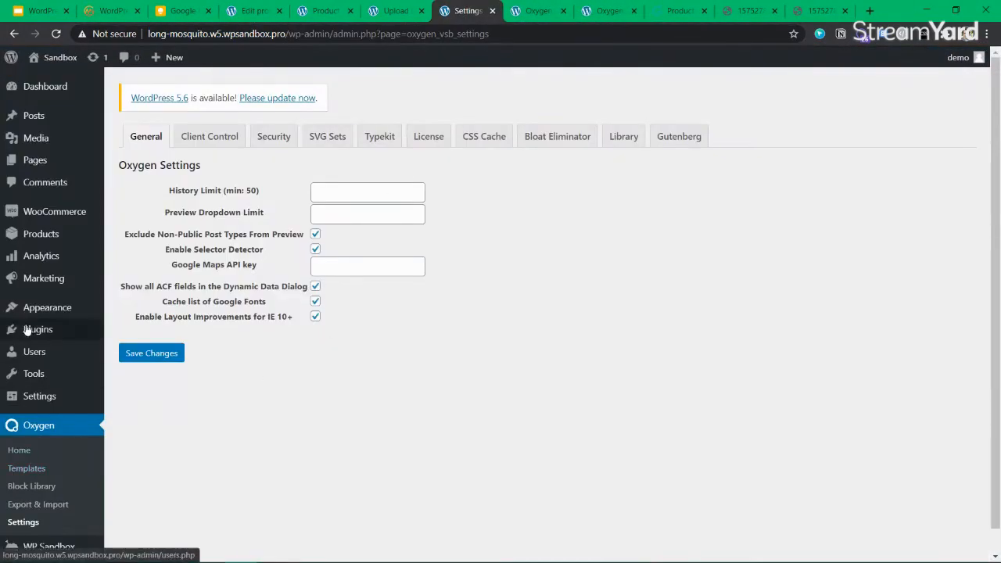
middle_click(131, 350)
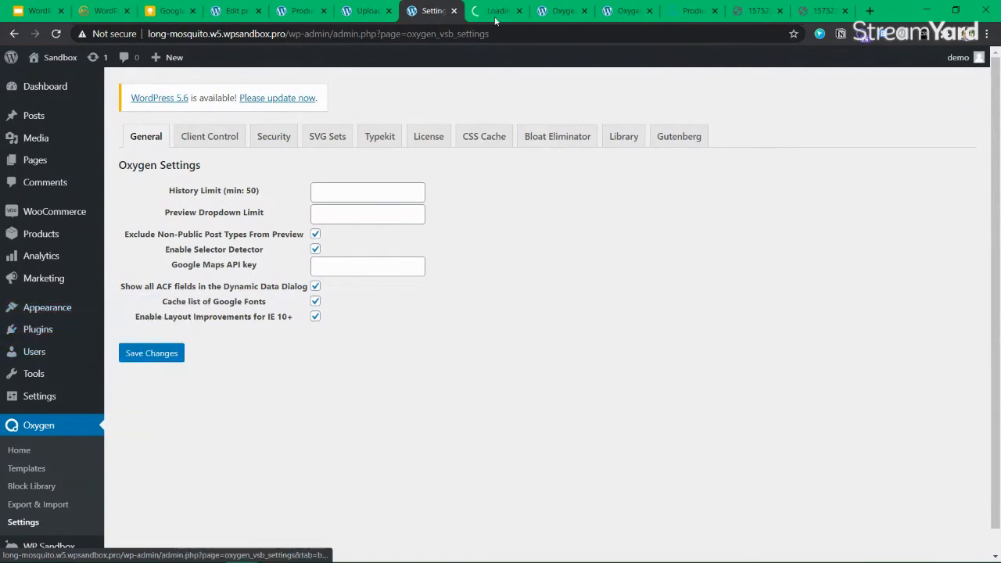
key(ctrl+Tab)
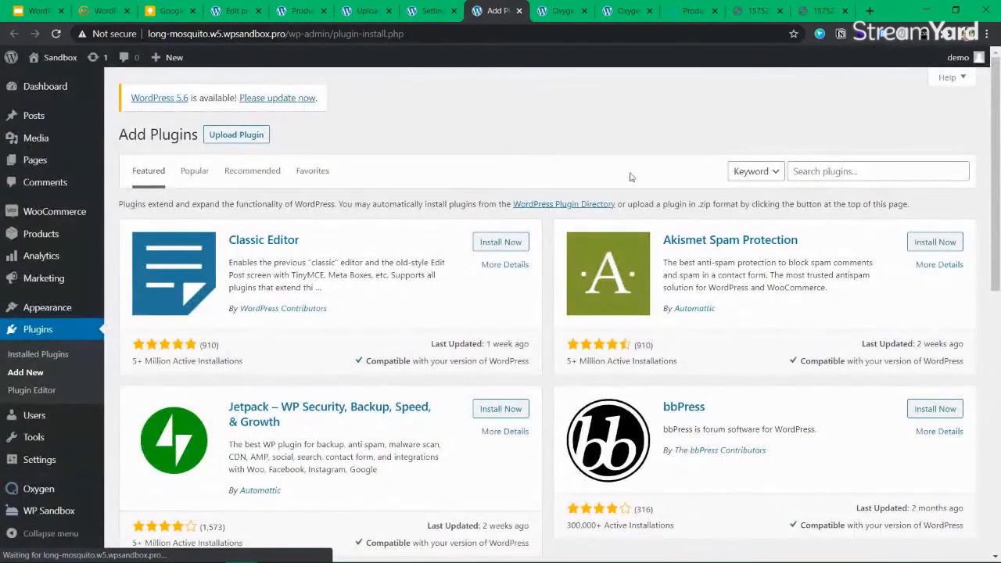
Search 'advanced custom fields', then install and activate Advanced Custom Fields
click(847, 173)
text(cc)
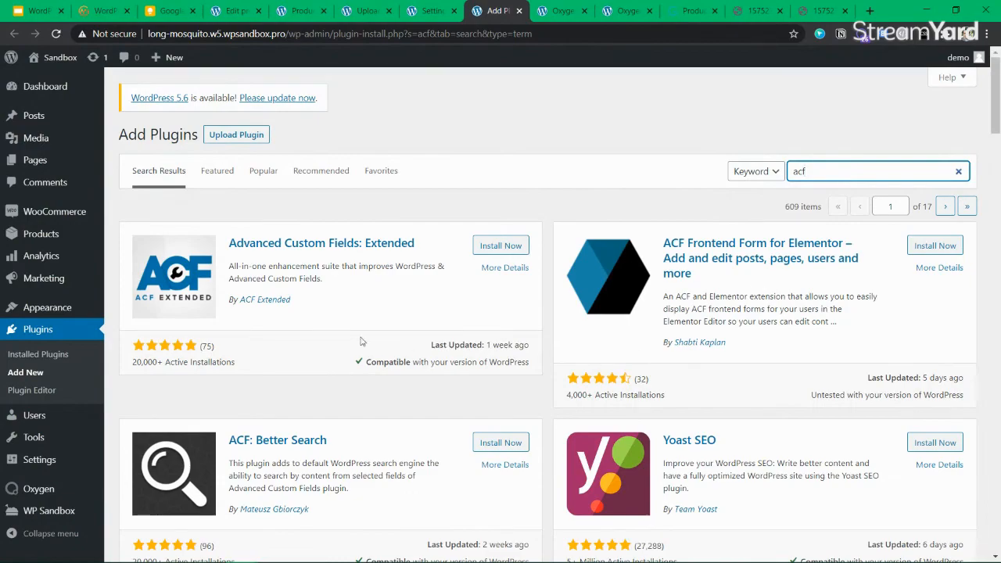
scroll(360, 341, down, 10)
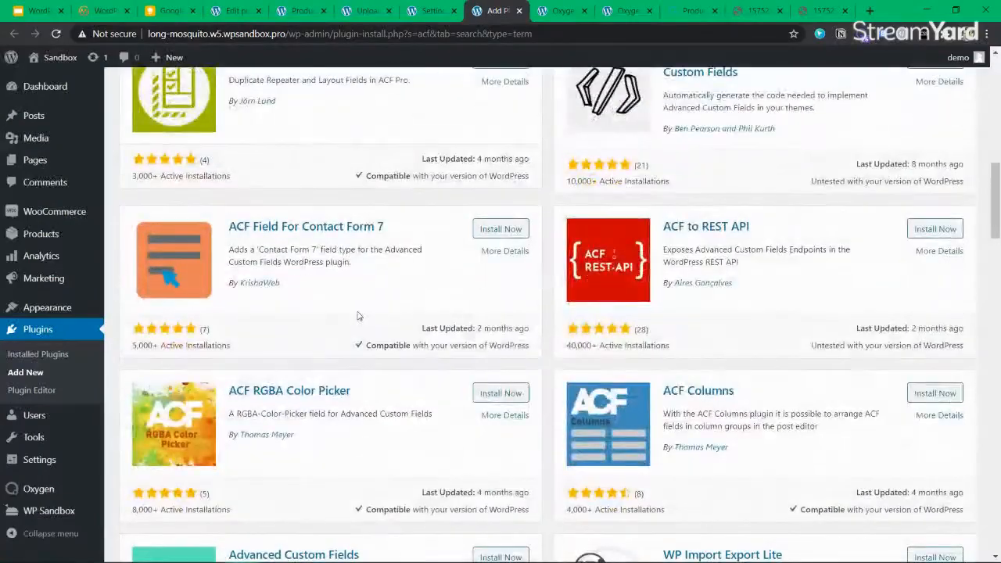
scroll(851, 235, up, 10)
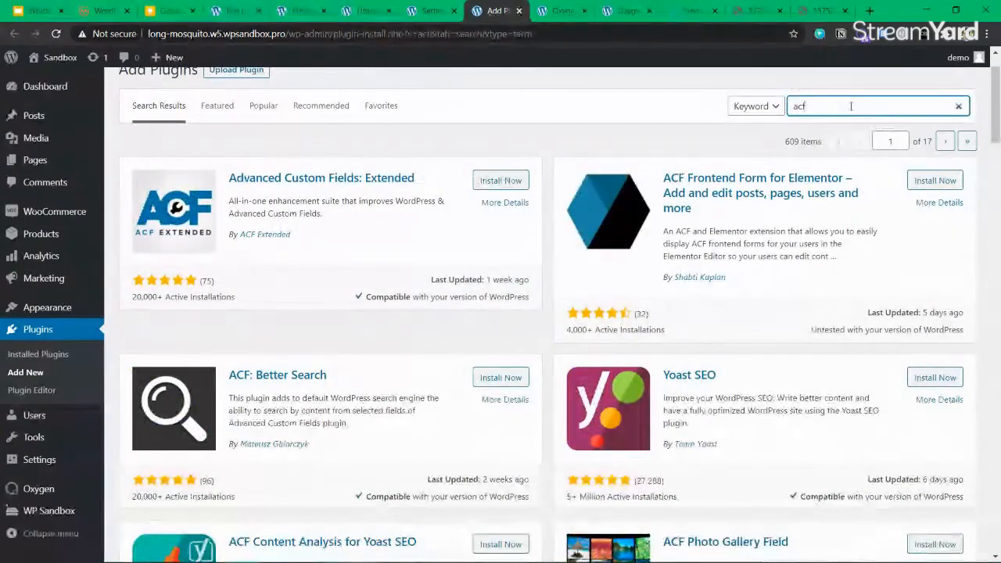
double_click(847, 103)
text(adv)
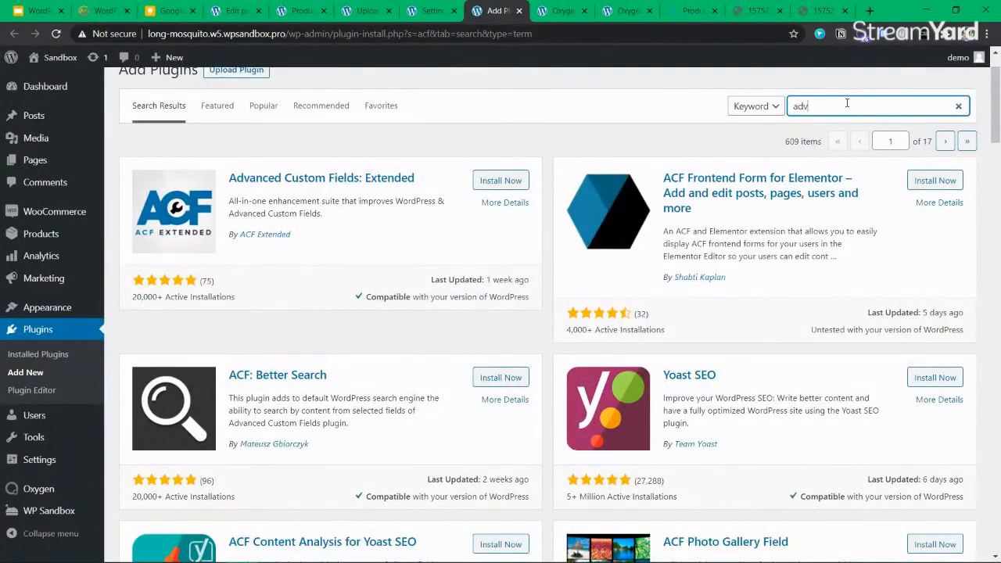
text(anced custom fields)
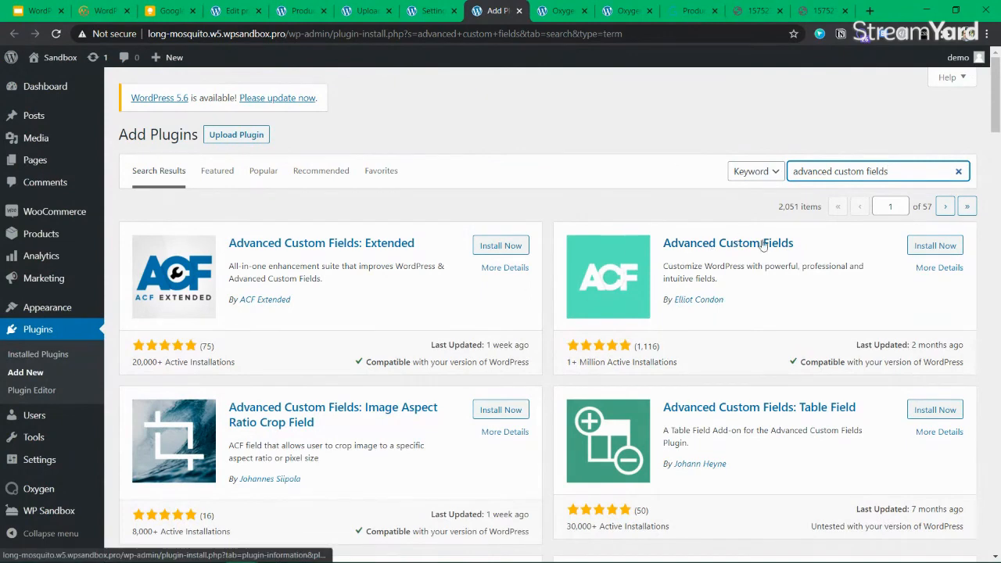
click(921, 244)
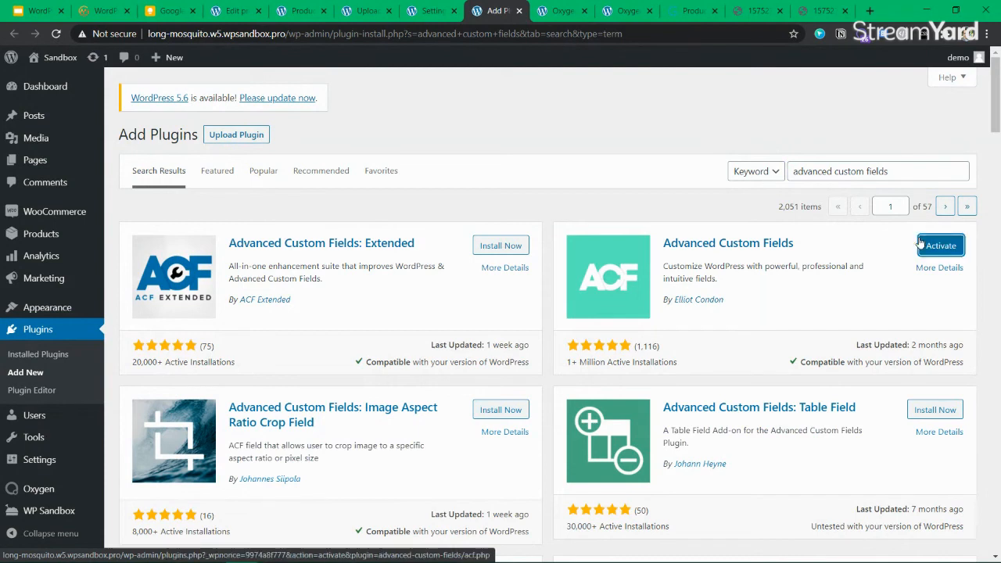
click(920, 245)
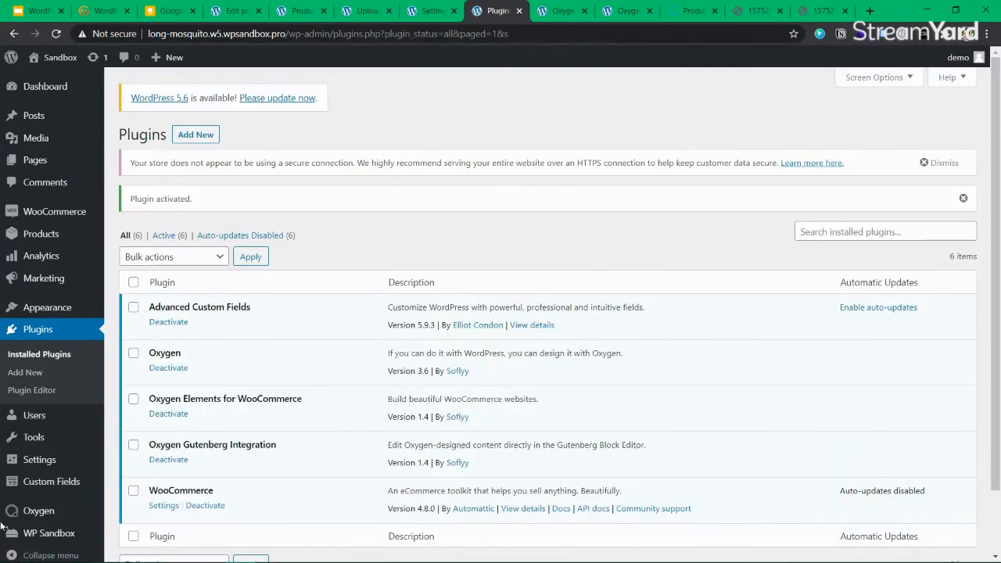
Create a new ACF field group titled 'Product additional data'
mouse_move(57, 485)
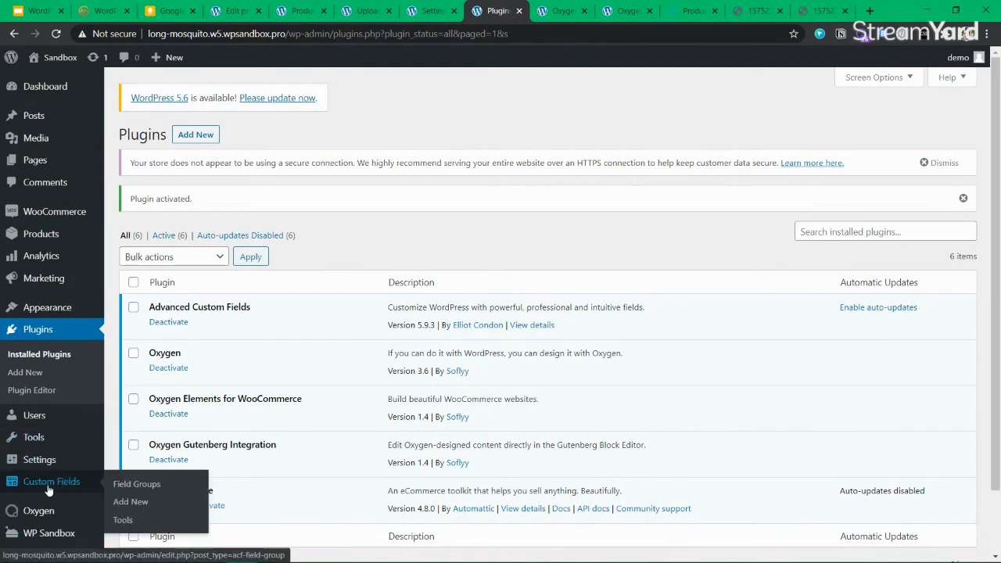
click(137, 485)
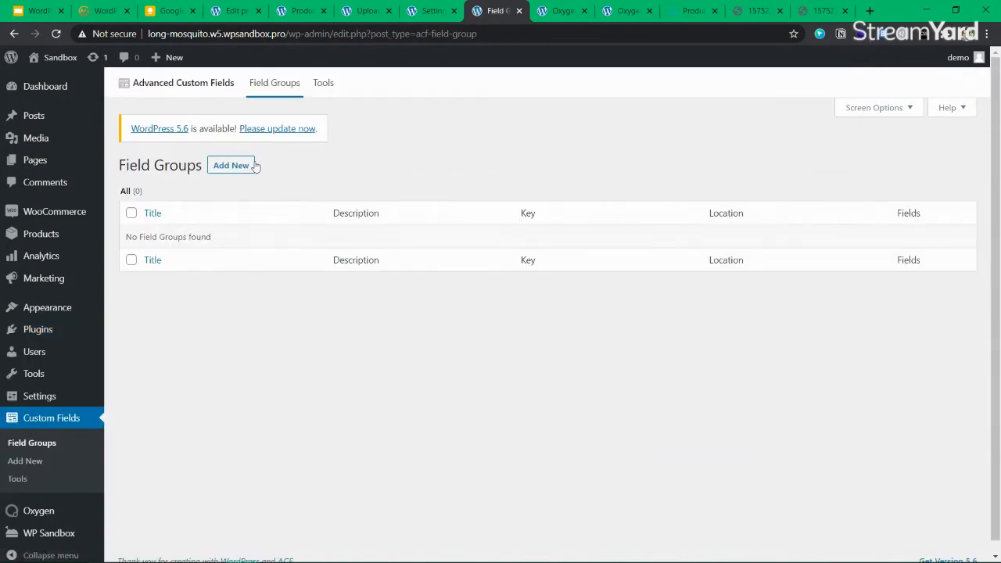
click(242, 166)
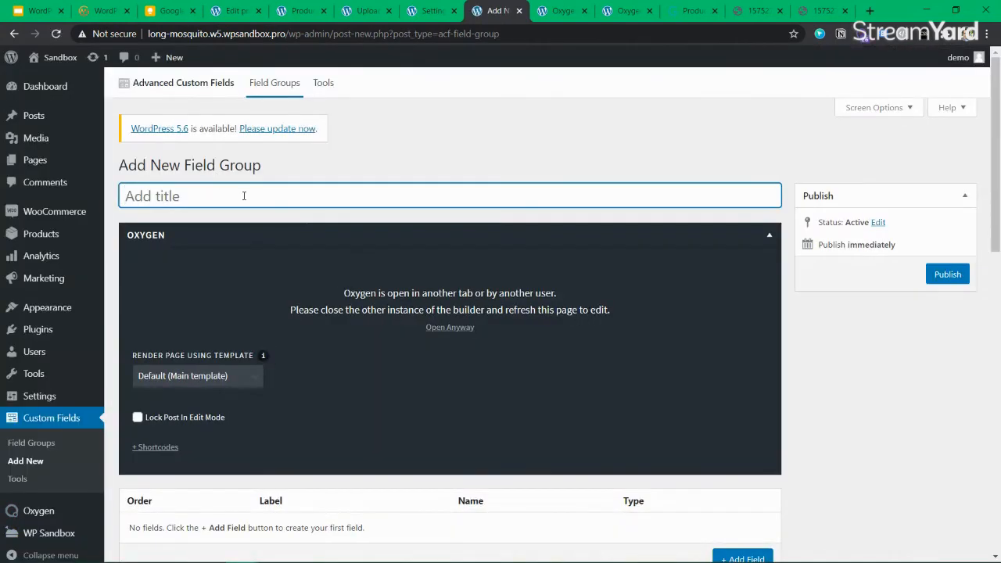
text(Woo)
key(BackSpace)
key(BackSpace)
key(BackSpace)
text(Produc)
key(BackSpace)
key(BackSpace)
text(duct additional)
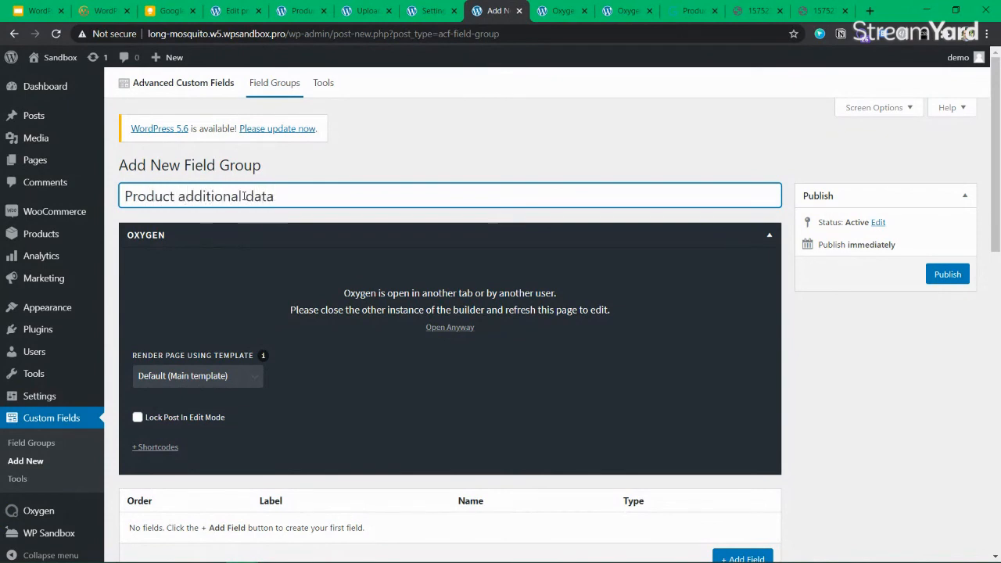
text( data)
Set the render template to None and the location rule to Post Type is equal to Product
click(223, 382)
click(157, 395)
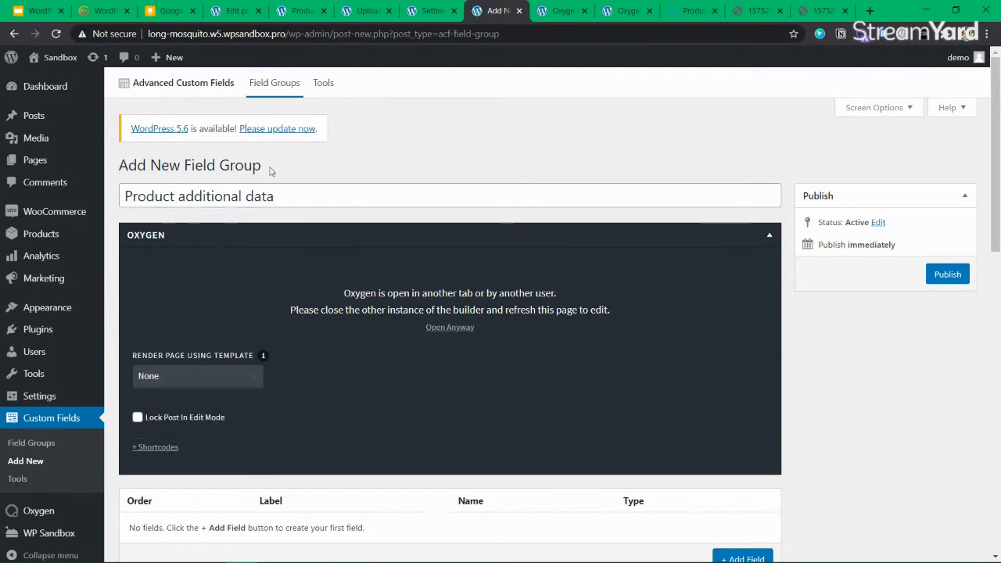
scroll(371, 172, down, 1)
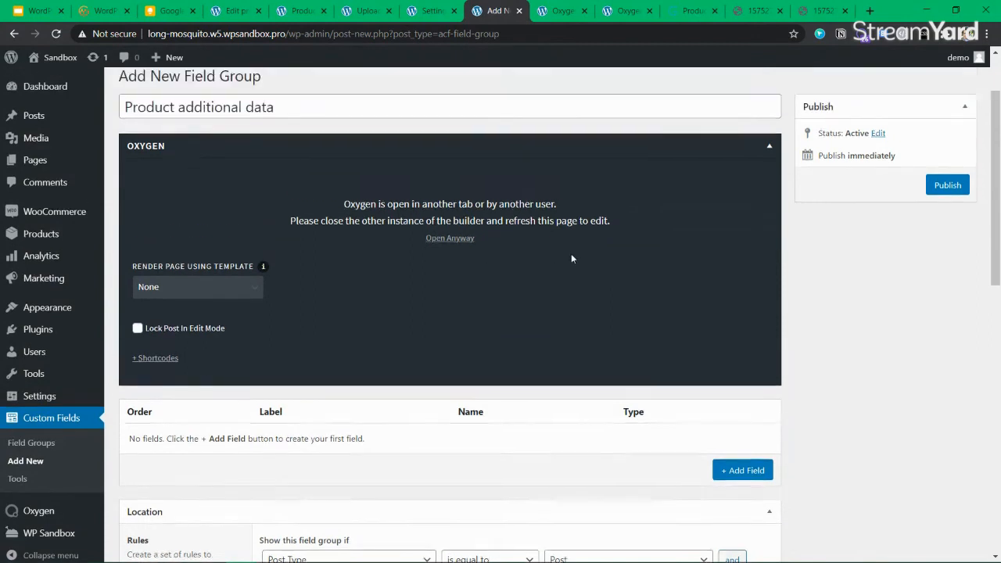
scroll(704, 242, up, 1)
click(770, 235)
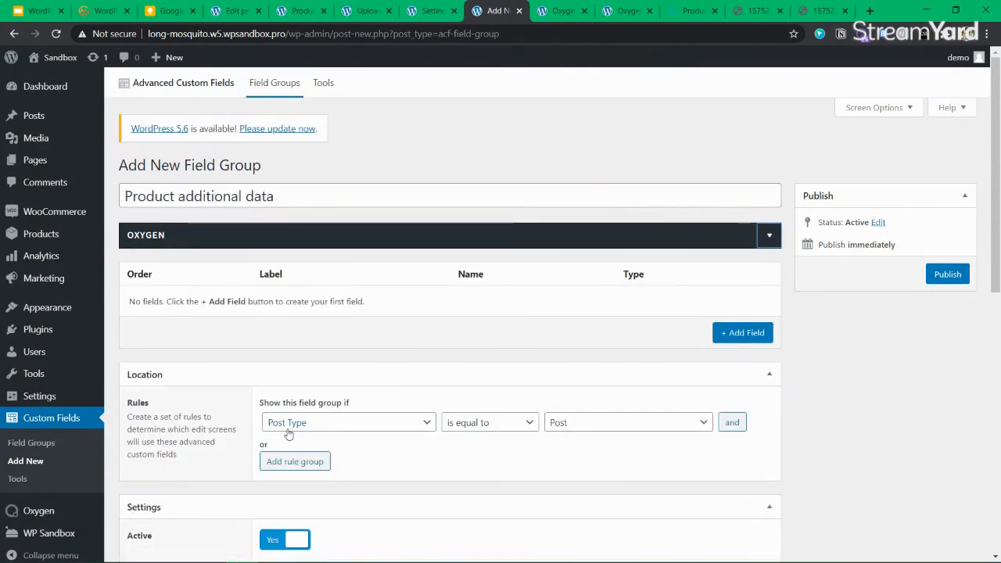
click(592, 428)
click(592, 465)
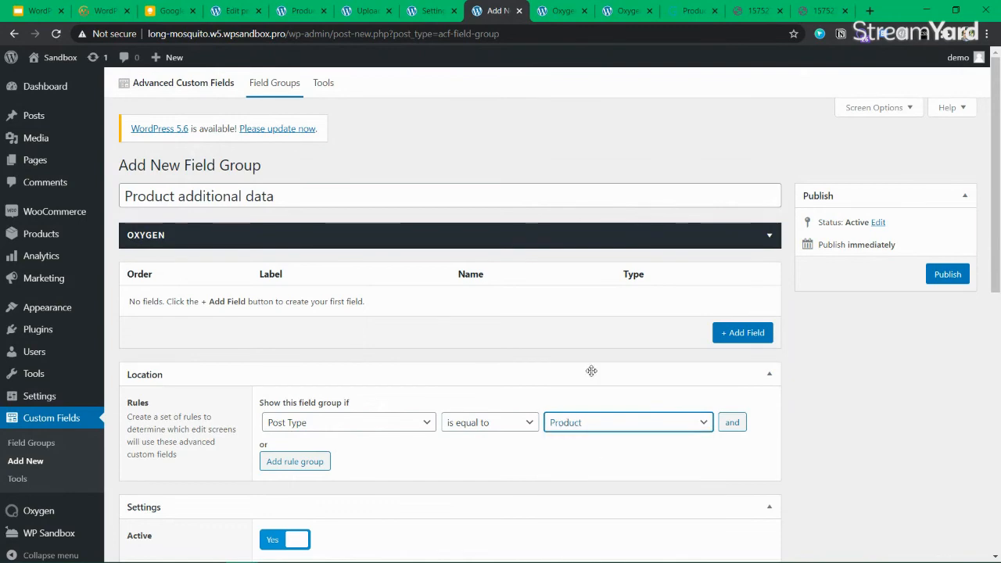
scroll(592, 376, down, 1)
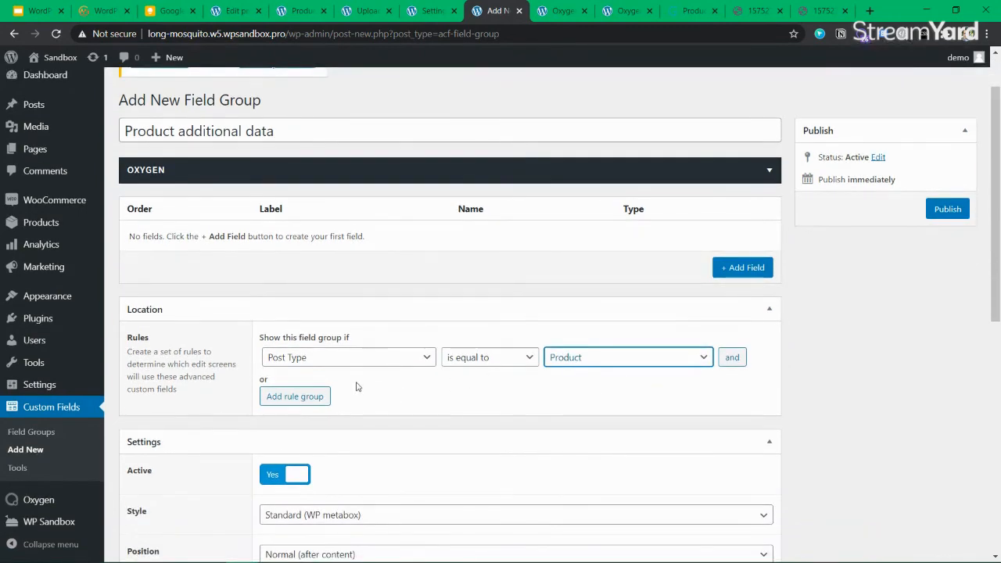
scroll(356, 386, down, 3)
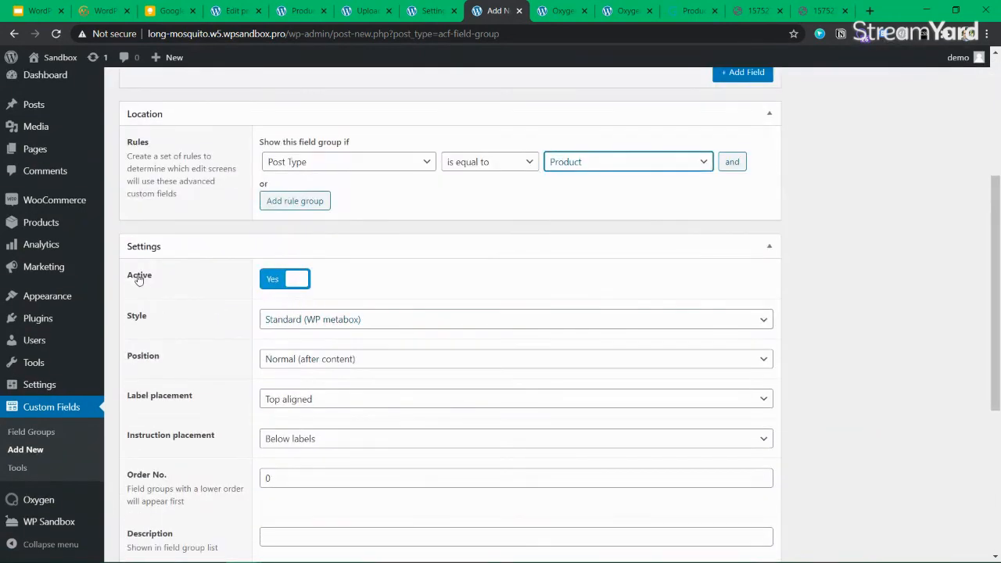
scroll(425, 375, up, 2)
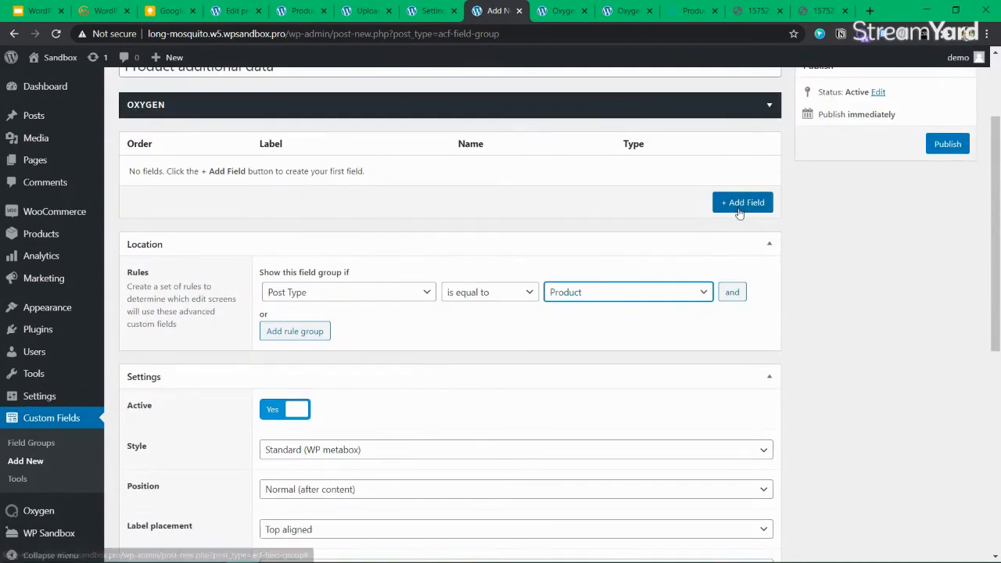
scroll(291, 213, up, 2)
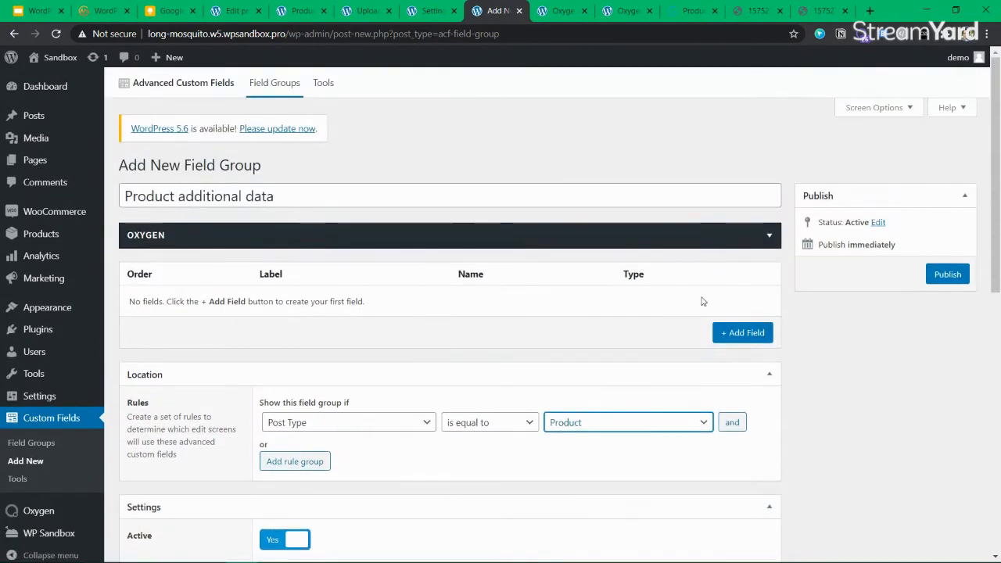
Add the first field and label it 'Main Teacher Name'
click(743, 335)
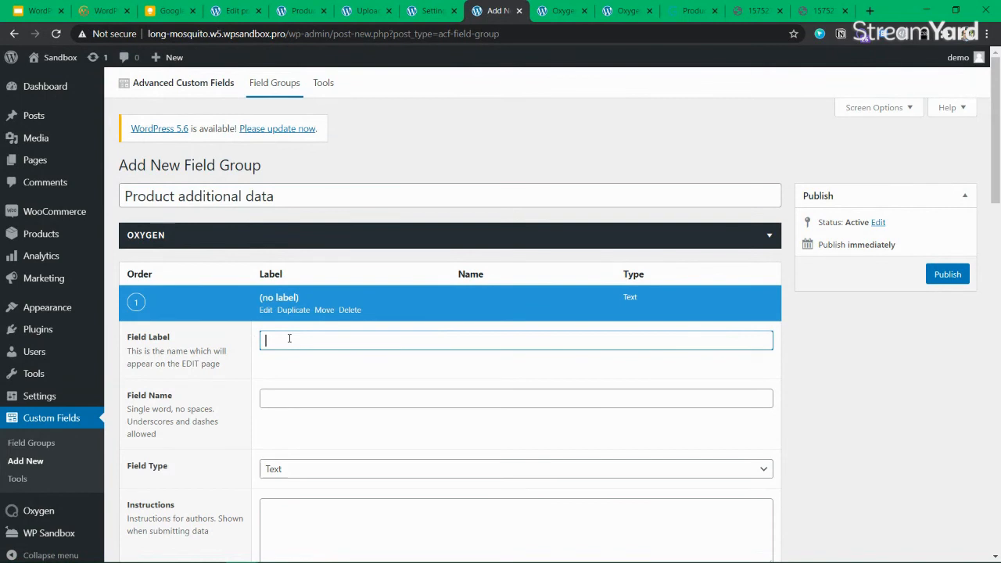
text(es)
key(BackSpace)
key(BackSpace)
key(BackSpace)
text(teach)
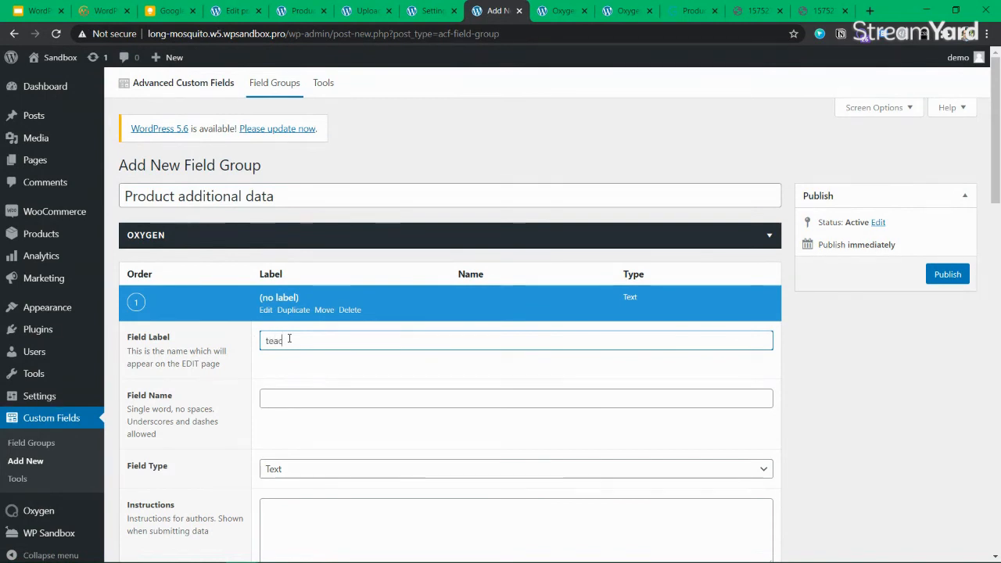
key(BackSpace)
key(BackSpace)
key(BackSpace)
key(BackSpace)
key(BackSpace)
text(ab)
key(BackSpace)
key(BackSpace)
text(se)
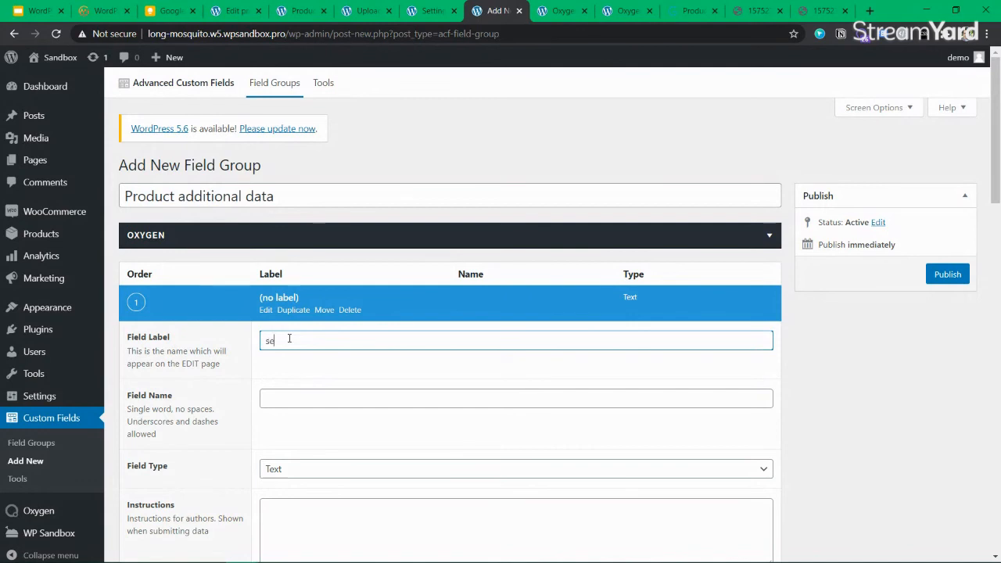
text(conda)
key(ctrl+BackSpace)
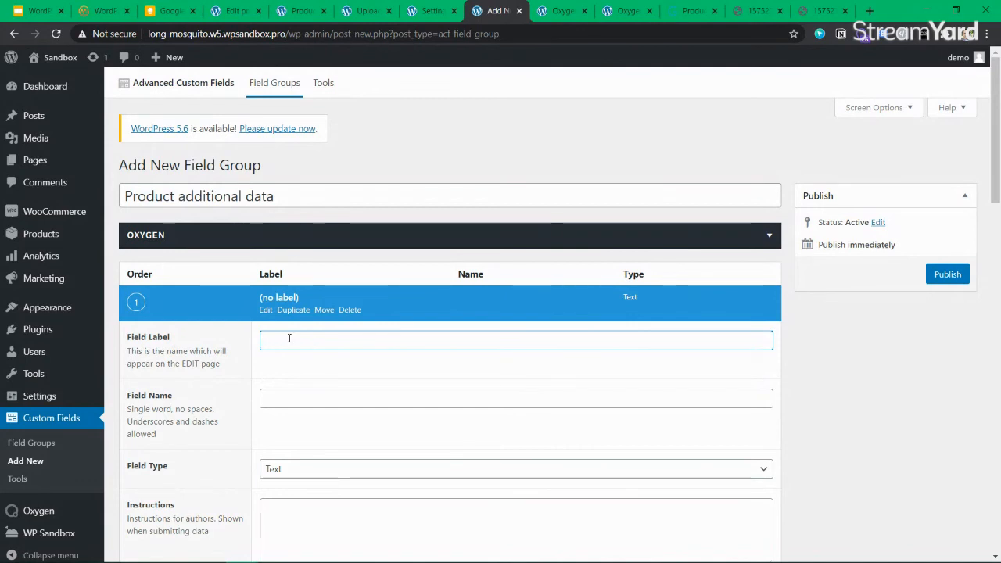
text(Teacher Name)
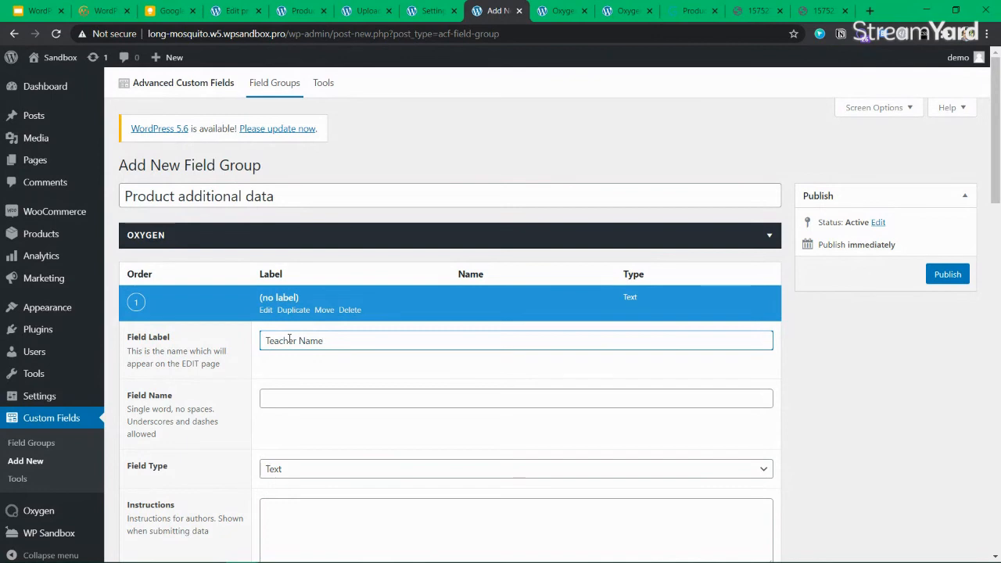
key(Home)
text(Main)
key(Tab)
key(Tab)
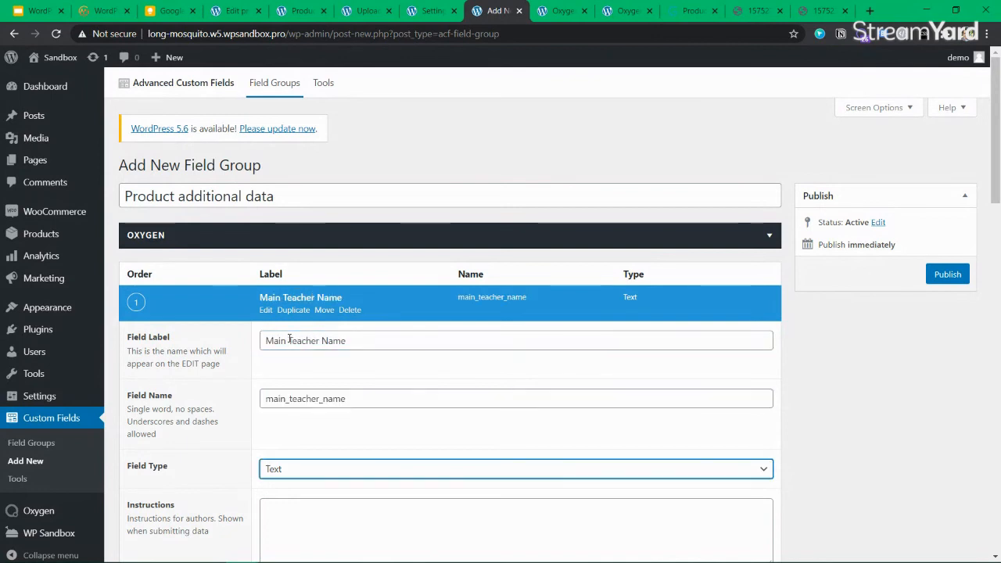
Keep the Text type, add instructions 'Enter the main teacher name', and set Required to Yes
scroll(298, 339, down, 2)
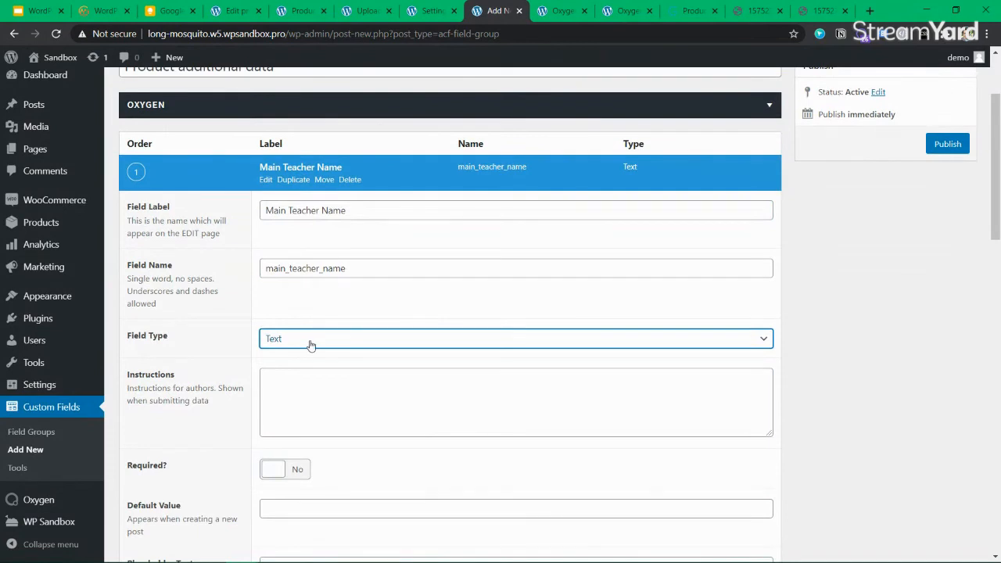
click(310, 341)
click(297, 384)
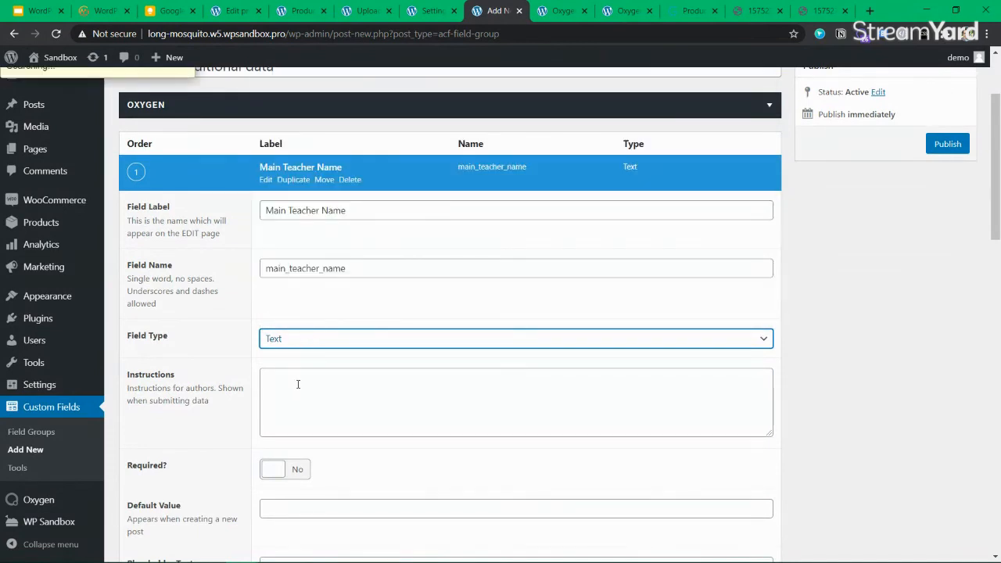
click(345, 395)
text(Enter the )
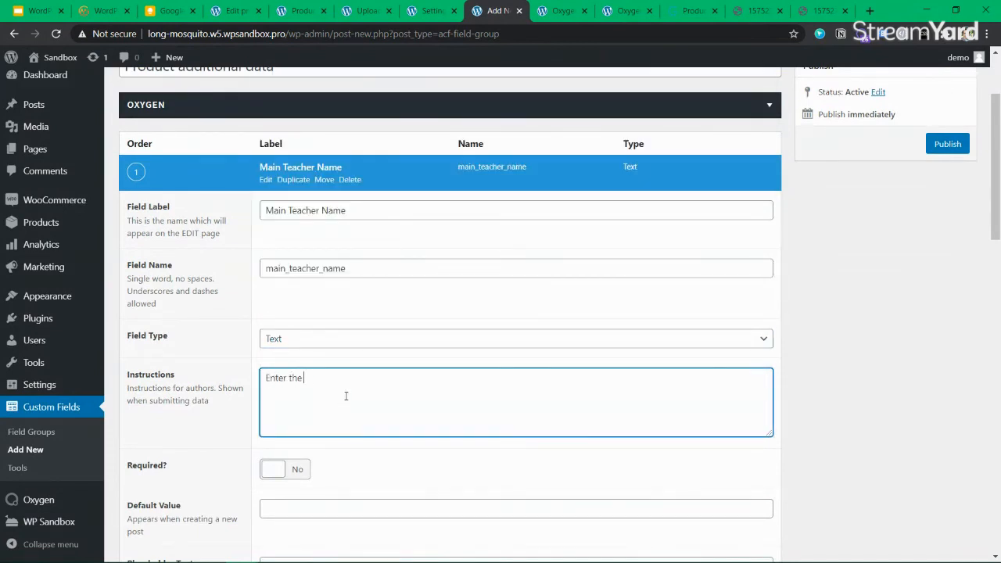
text(main teacher name)
scroll(313, 375, down, 2)
click(293, 469)
Toggle Conditional Logic on and back off, then add a second field to the group
scroll(322, 399, down, 3)
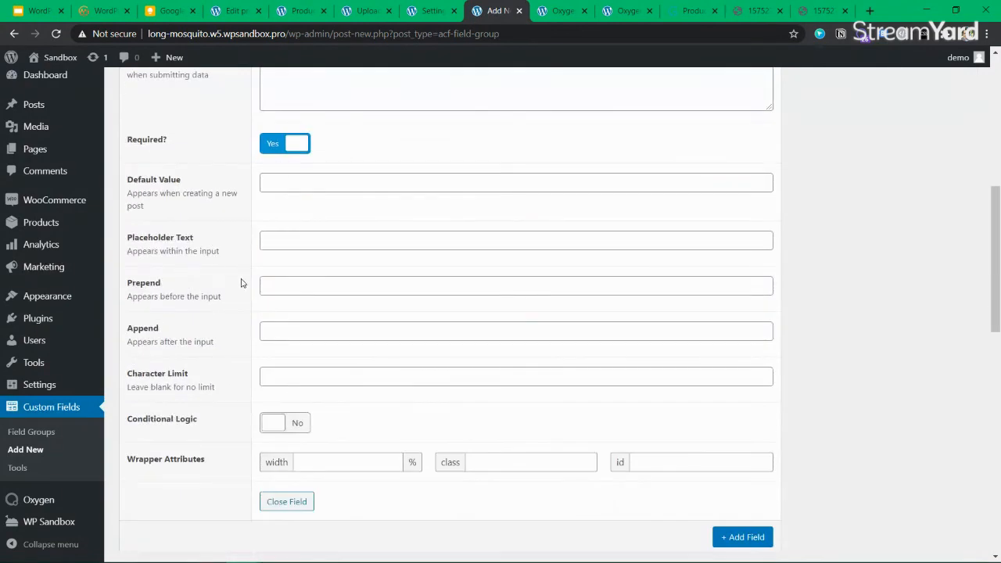
click(293, 426)
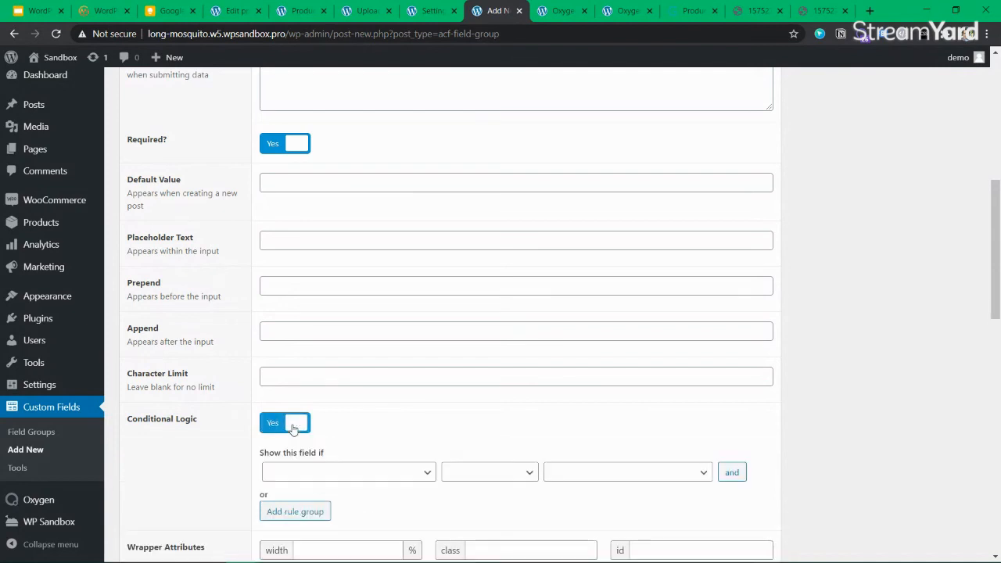
click(283, 426)
scroll(283, 430, down, 3)
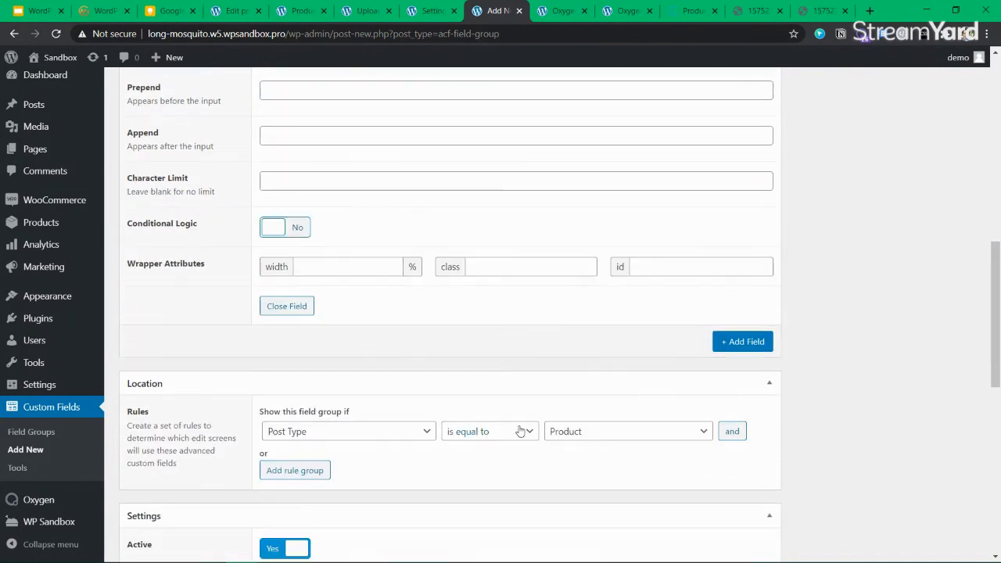
click(739, 349)
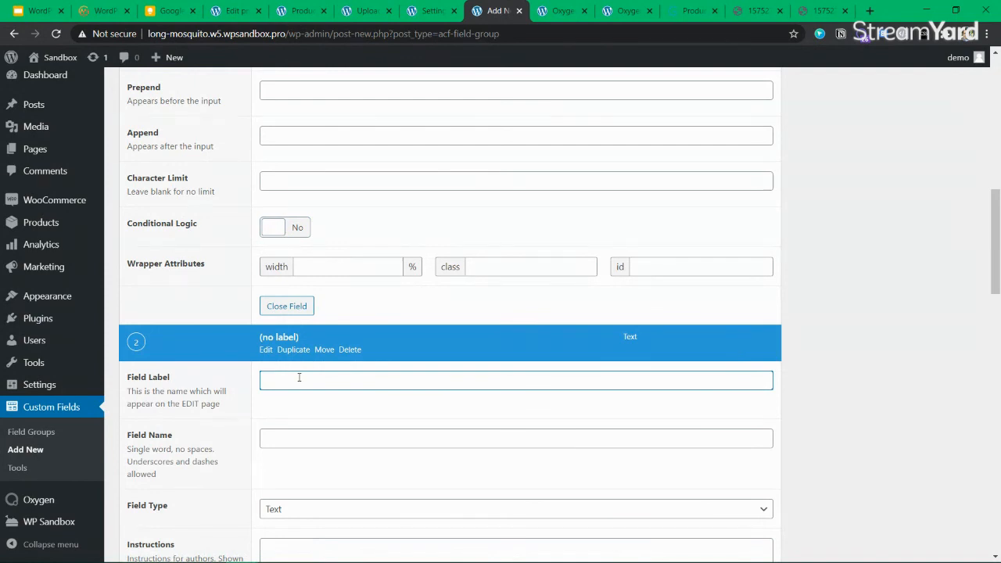
Label the second field 'Number of Teachers', discarding an earlier 'Assistant Teacher' draft
text(Assistent re)
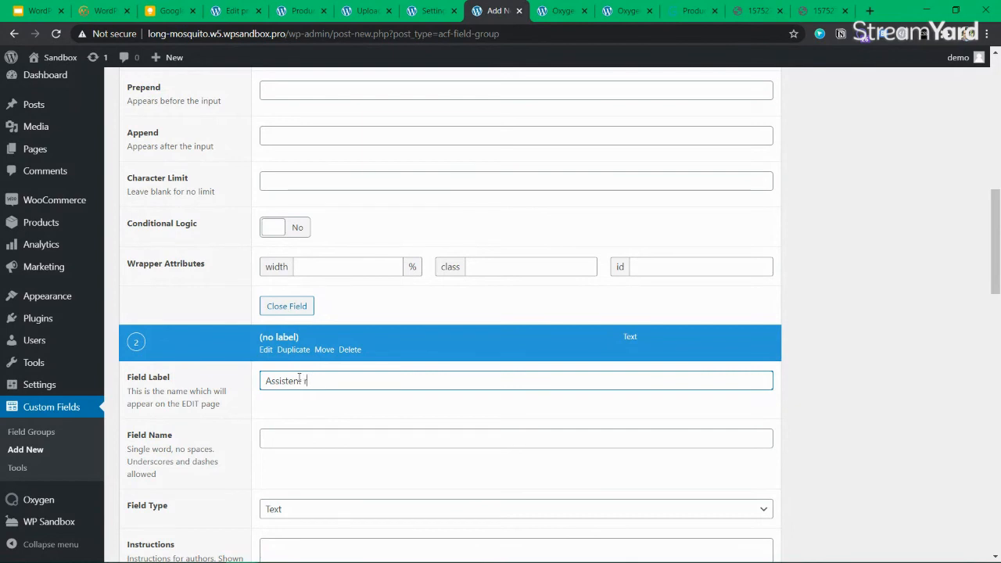
key(BackSpace)
key(BackSpace)
key(BackSpace)
key(BackSpace)
key(BackSpace)
key(BackSpace)
key(BackSpace)
key(BackSpace)
text(is)
key(BackSpace)
key(BackSpace)
text(Assisten)
key(BackSpace)
key(BackSpace)
text(ants)
key(BackSpace)
text(Teacher)
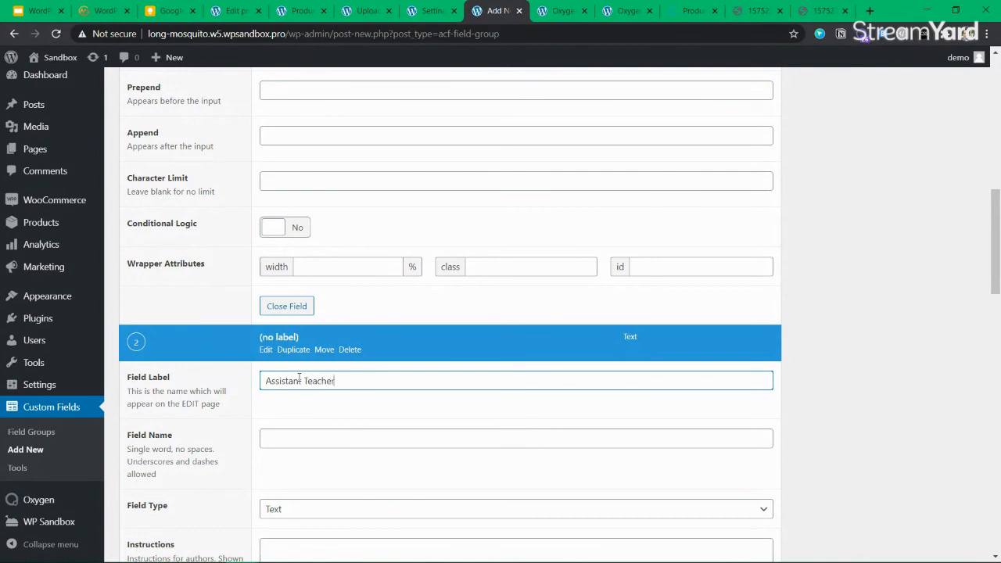
key(ctrl+a)
key(BackSpace)
text(Number of Teacher)
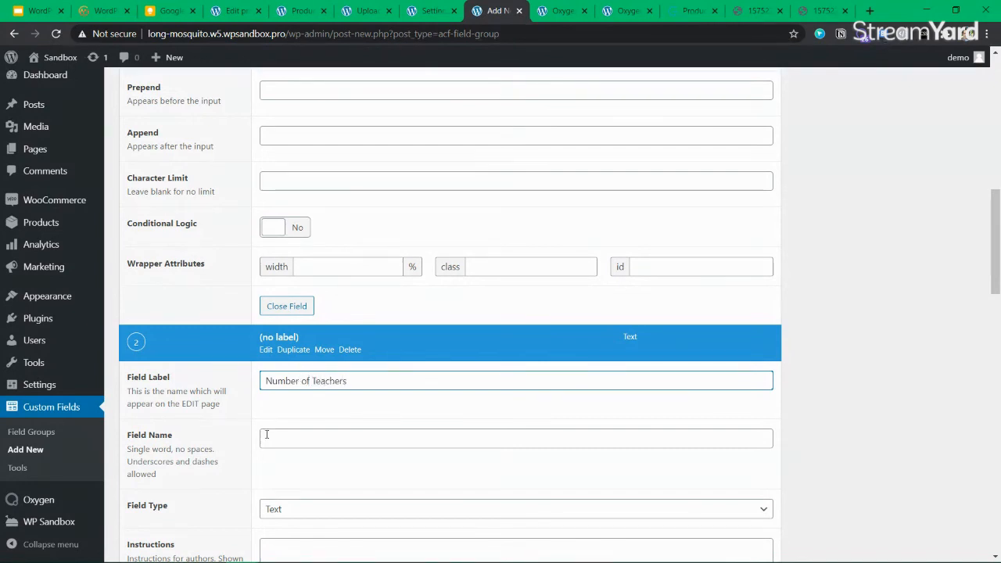
Make it a Number field with instructions 'Numberoff teachers who are teaching'
scroll(316, 436, down, 2)
click(306, 380)
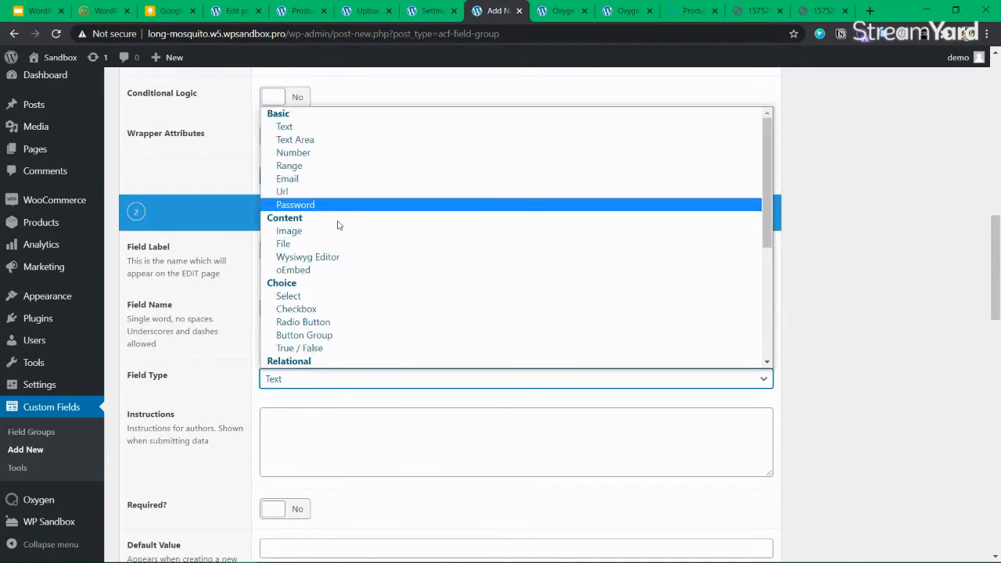
scroll(338, 246, down, 3)
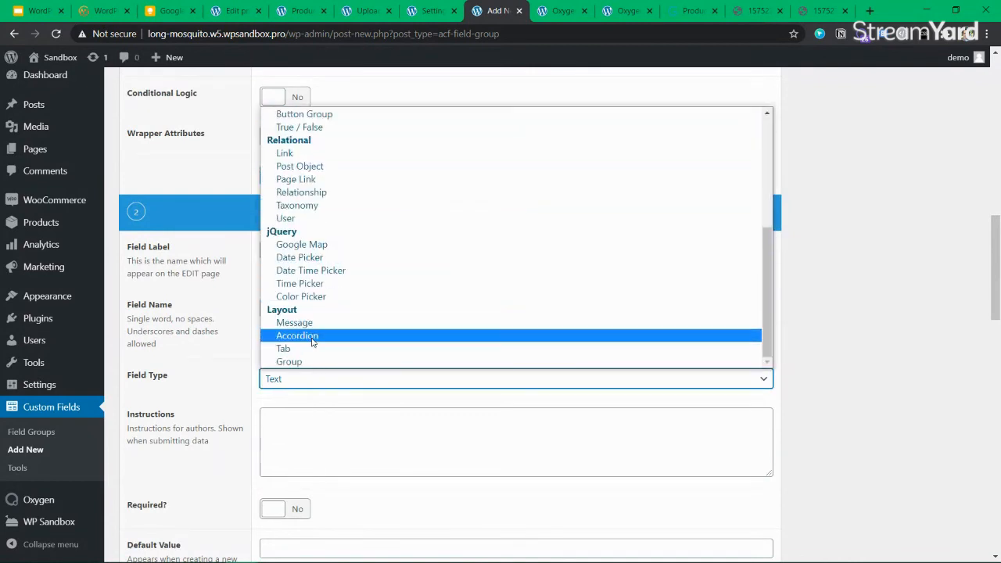
scroll(335, 342, up, 5)
click(293, 152)
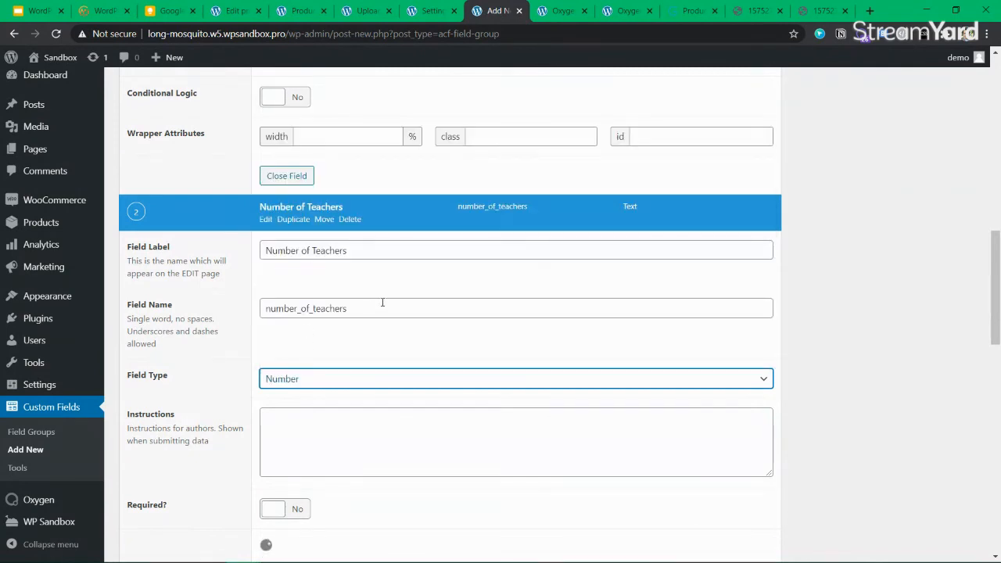
click(325, 425)
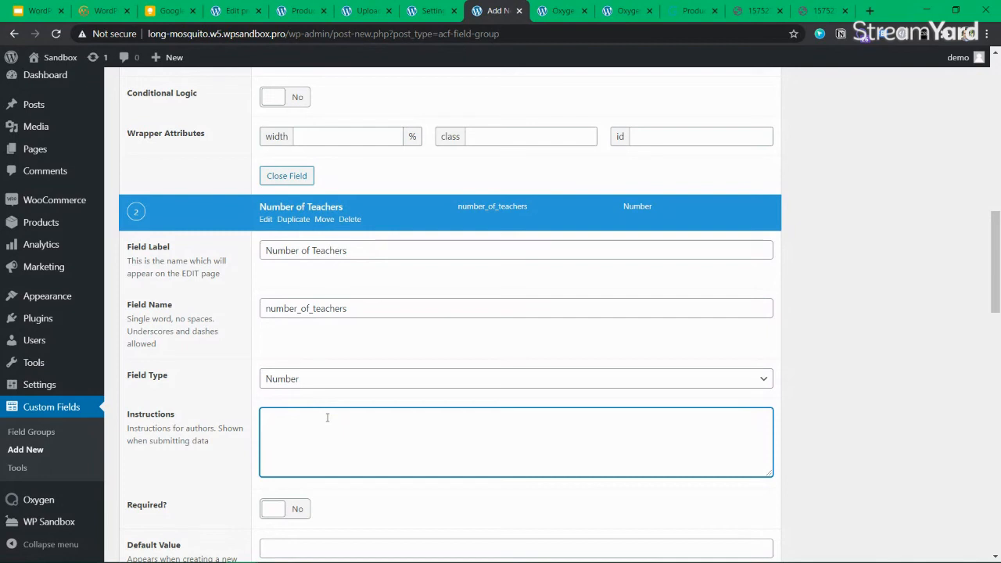
text(Numberof)
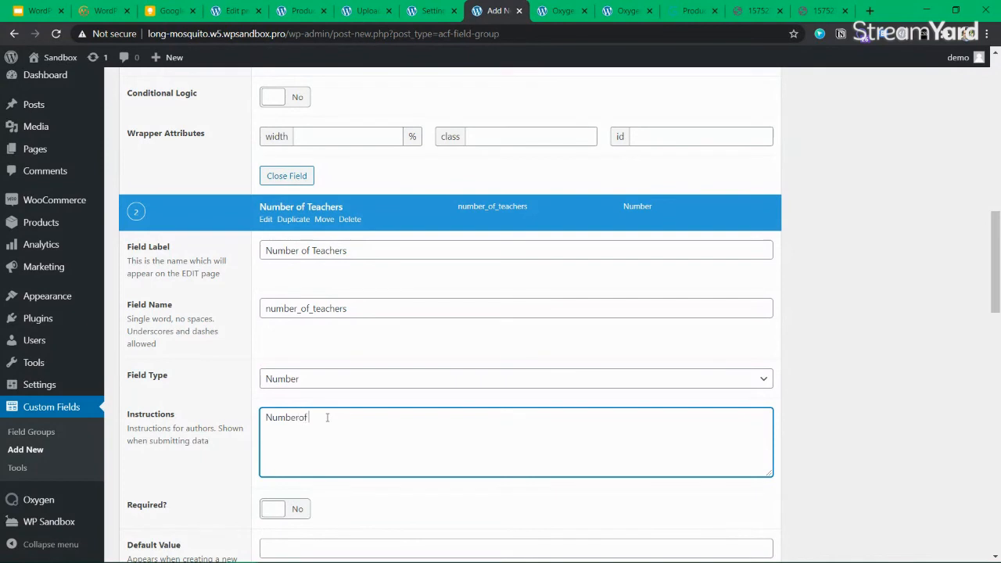
key(BackSpace)
key(BackSpace)
text( of teachers who are teaching)
Make Number of Teachers required with default value 1, and add a third field
scroll(336, 403, down, 2)
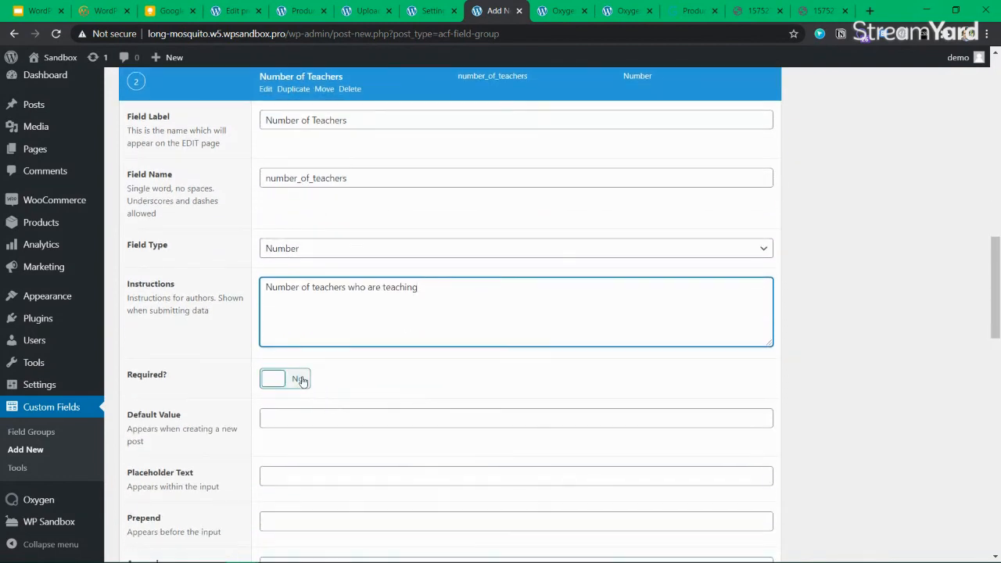
click(301, 379)
click(320, 415)
text(1)
scroll(163, 368, down, 3)
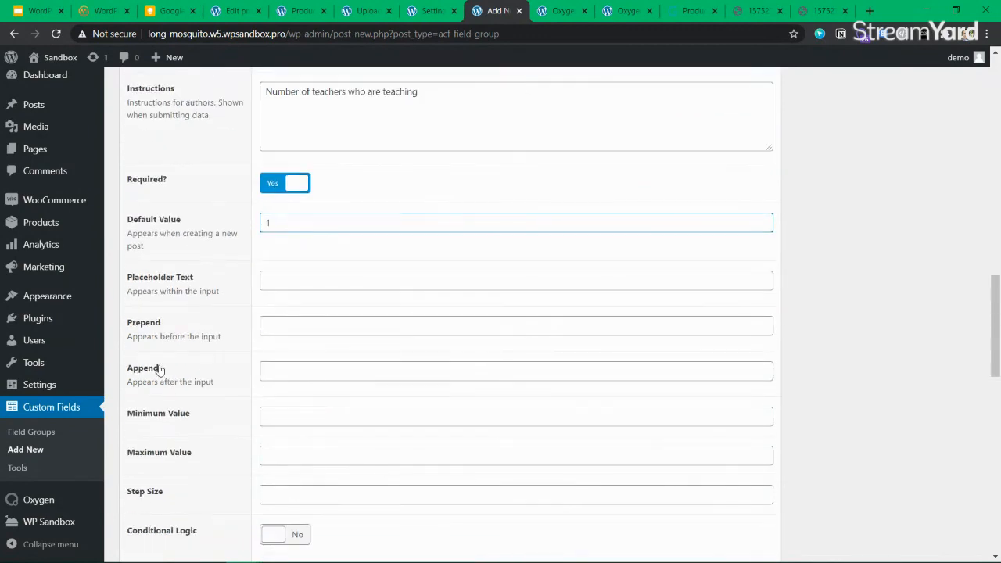
scroll(353, 386, down, 2)
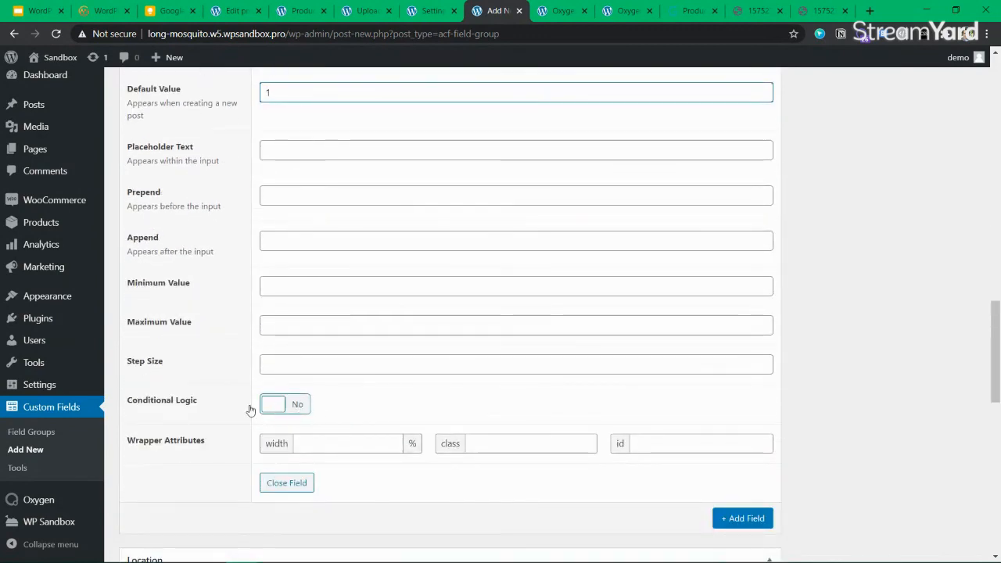
scroll(352, 318, up, 3)
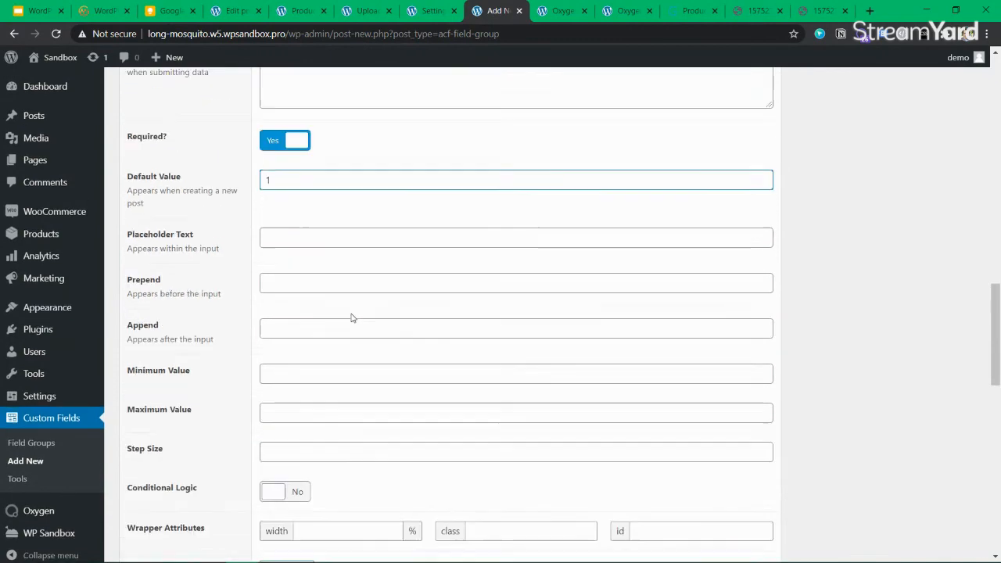
scroll(321, 324, down, 3)
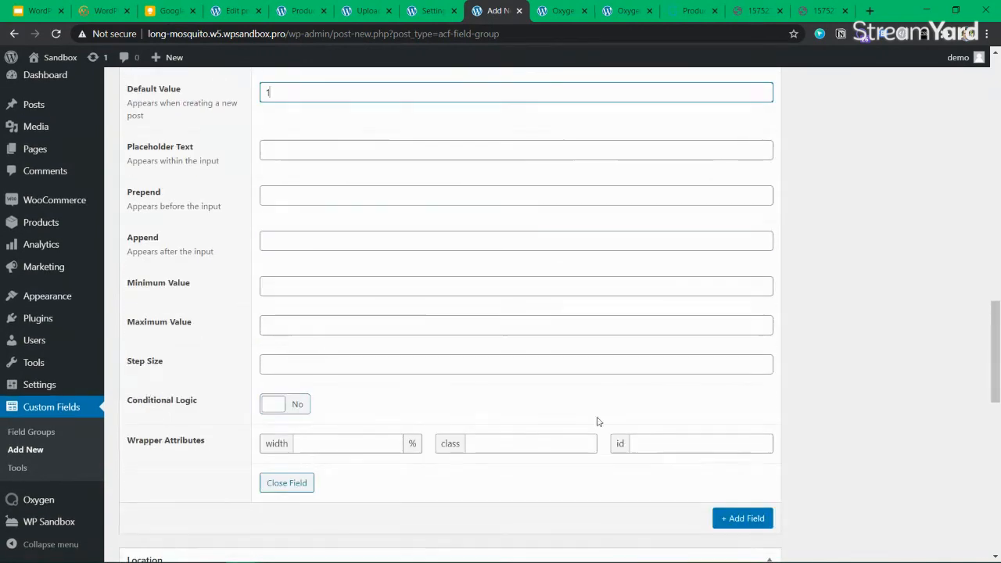
click(765, 519)
scroll(437, 350, down, 3)
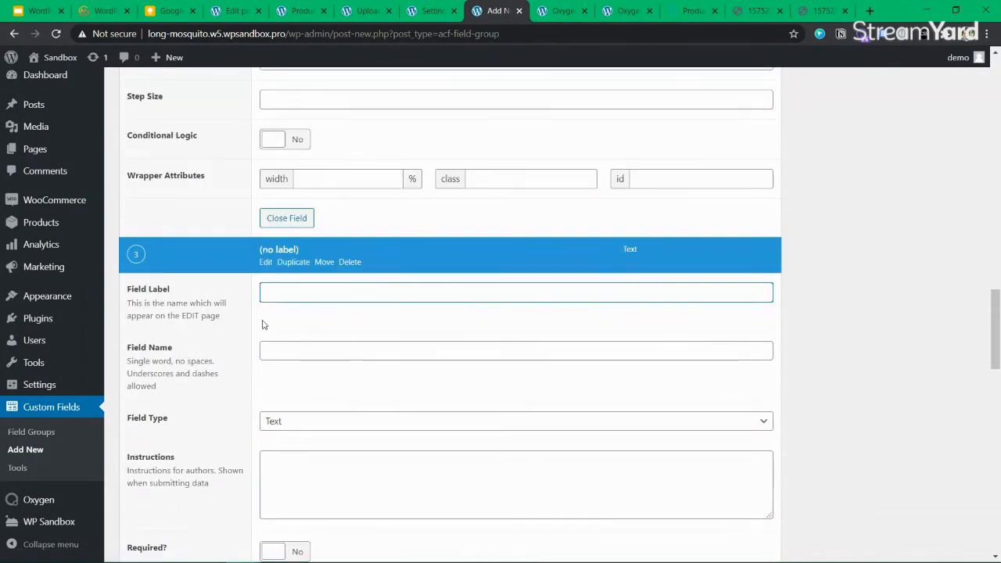
Label the third field 'Assistant Teacher' and leave it optional (Required No)
text(Assistant Teachers)
key(Tab)
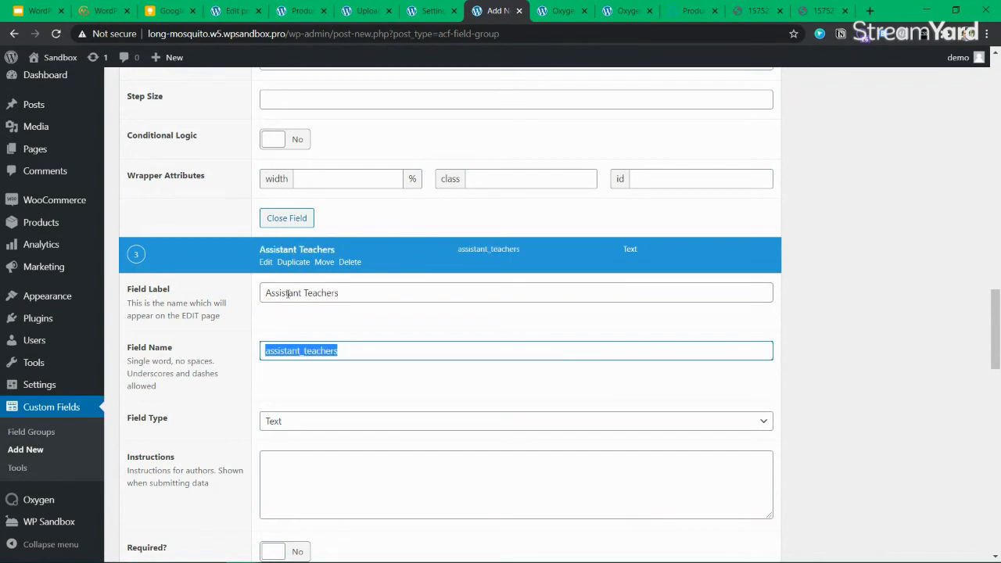
scroll(313, 290, down, 3)
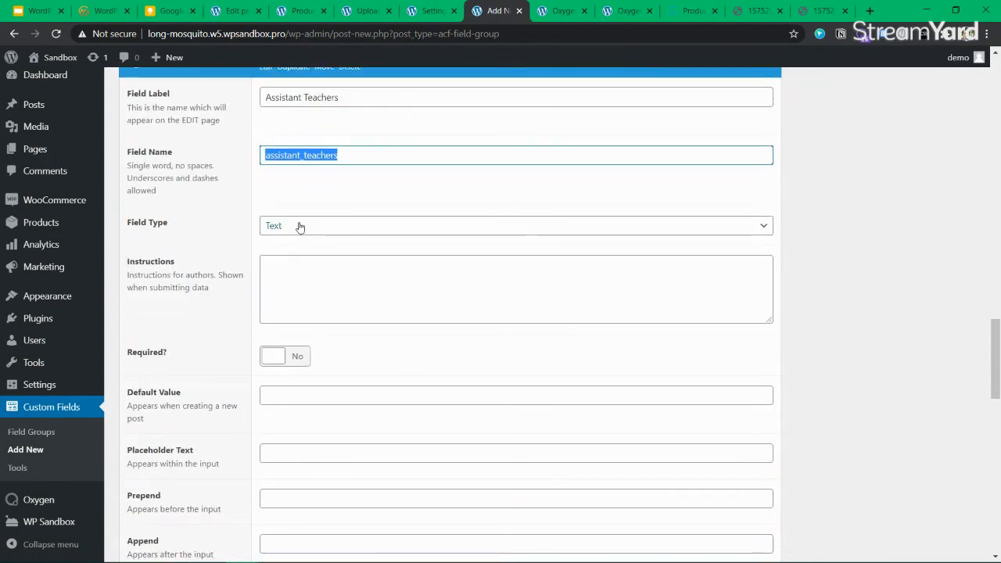
click(355, 100)
key(BackSpace)
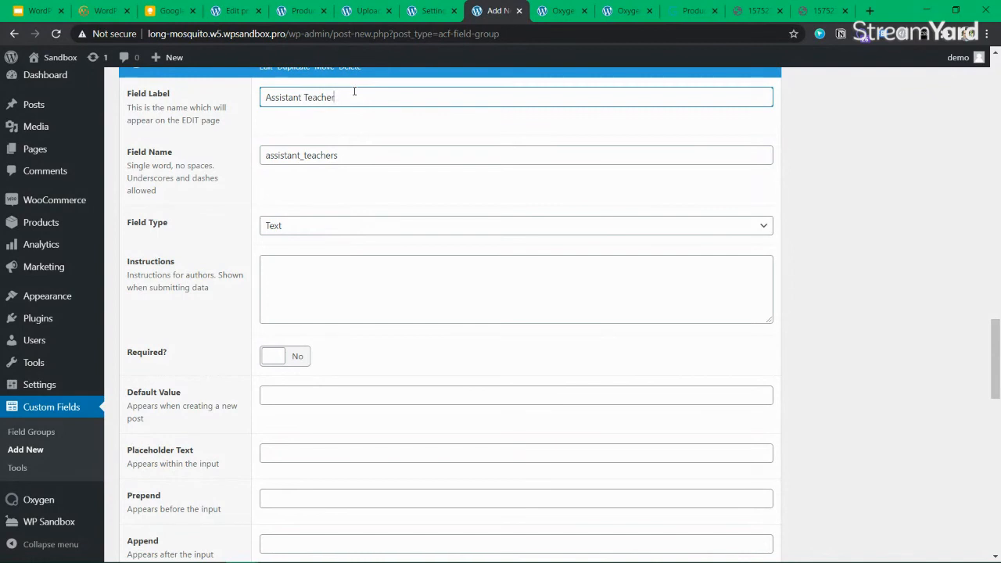
click(303, 360)
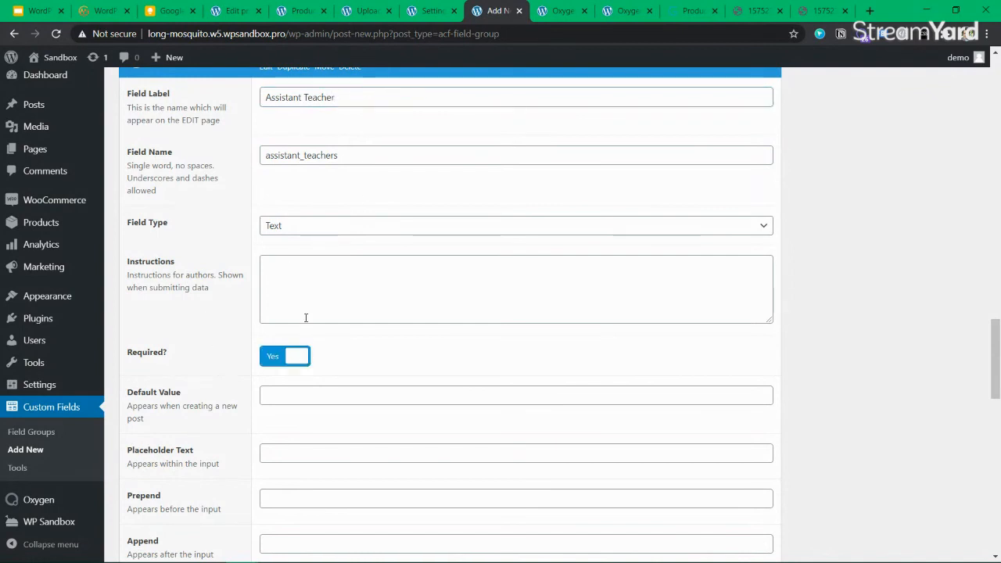
click(272, 360)
Add instructions 'Add the assistant teacher name', fix the field name, and enable conditional logic
click(338, 271)
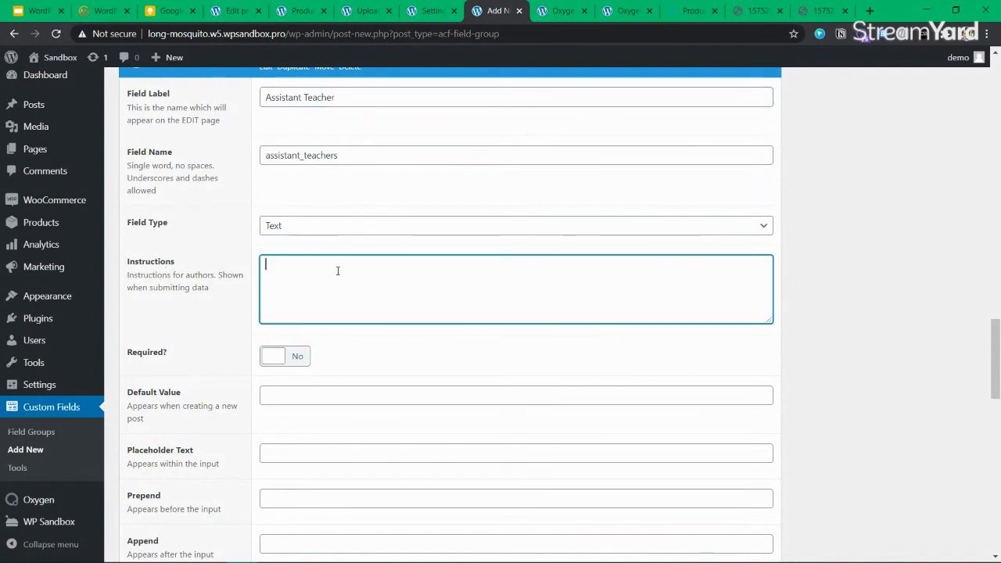
text(Add t)
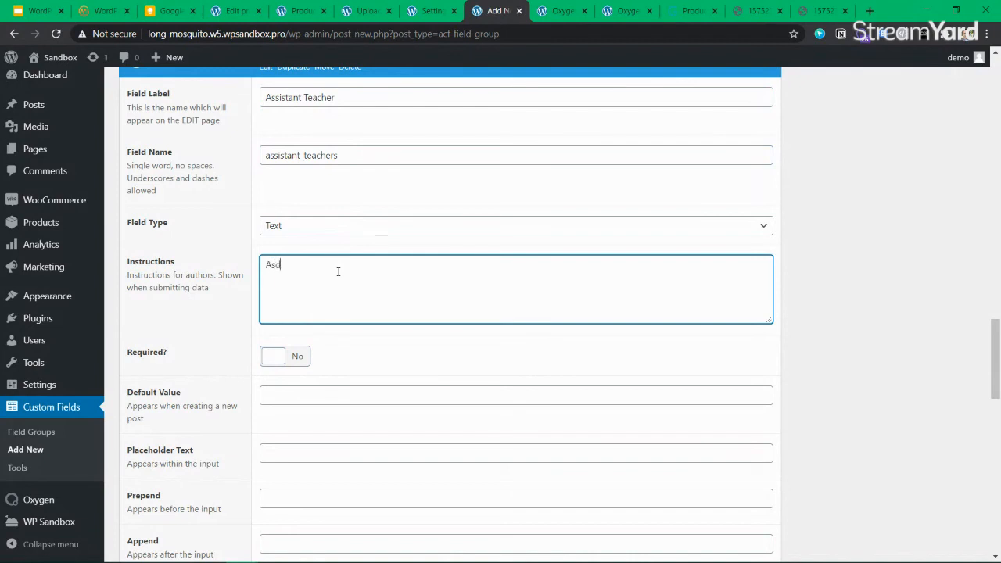
text(he assite)
key(BackSpace)
text(ant teacher)
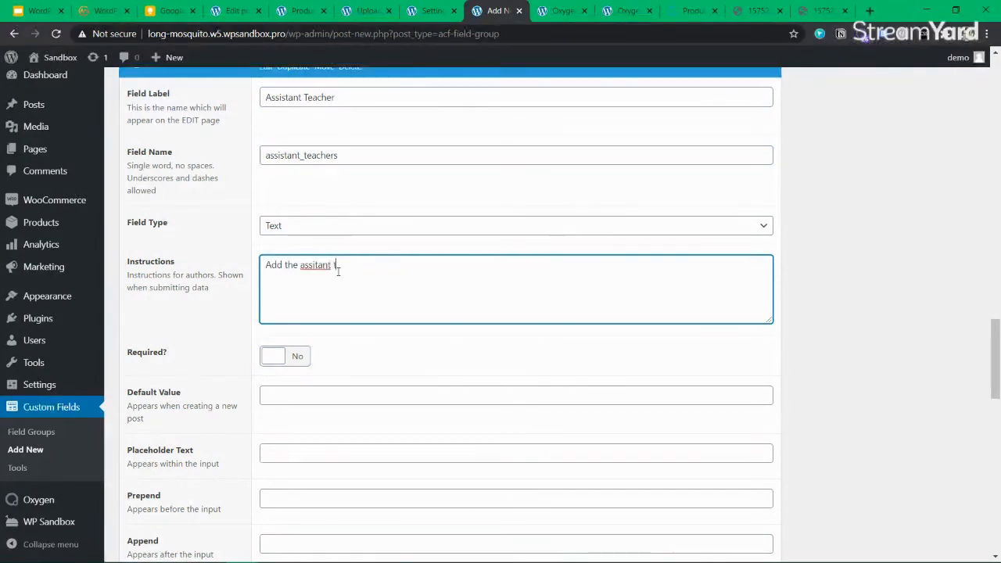
text( nam)
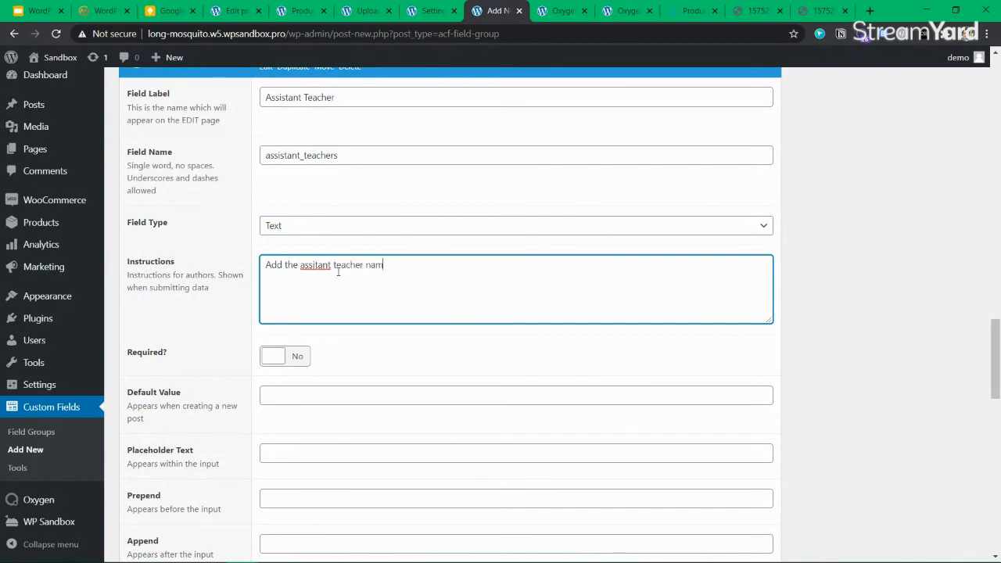
text(s)
key(shift+Tab)
key(shift+Tab)
key(End)
key(BackSpace)
key(Tab)
key(Tab)
scroll(338, 272, down, 2)
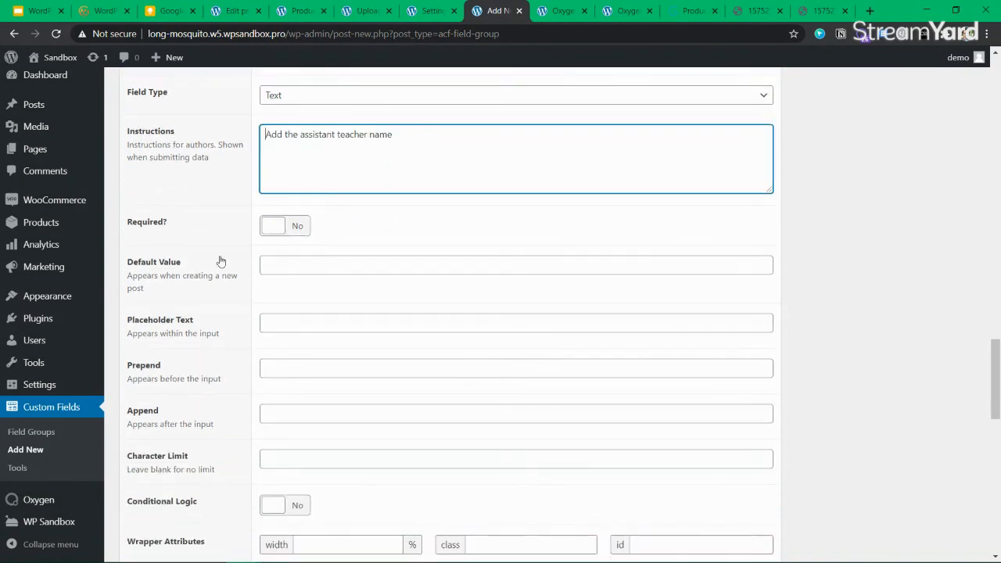
scroll(201, 378, down, 2)
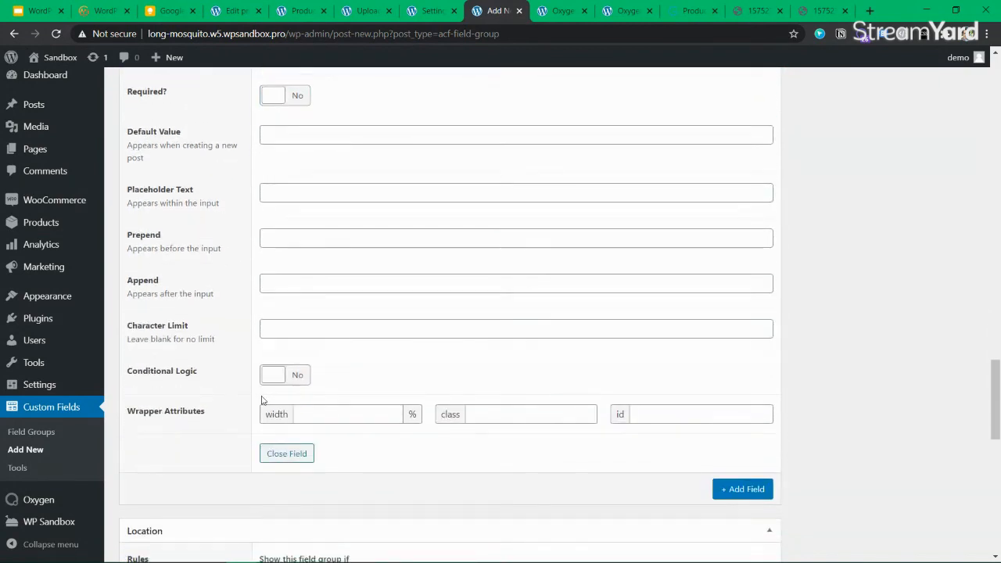
click(293, 375)
Set the conditional rule to Number of Teachers, Value is greater than, 1
scroll(313, 360, down, 1)
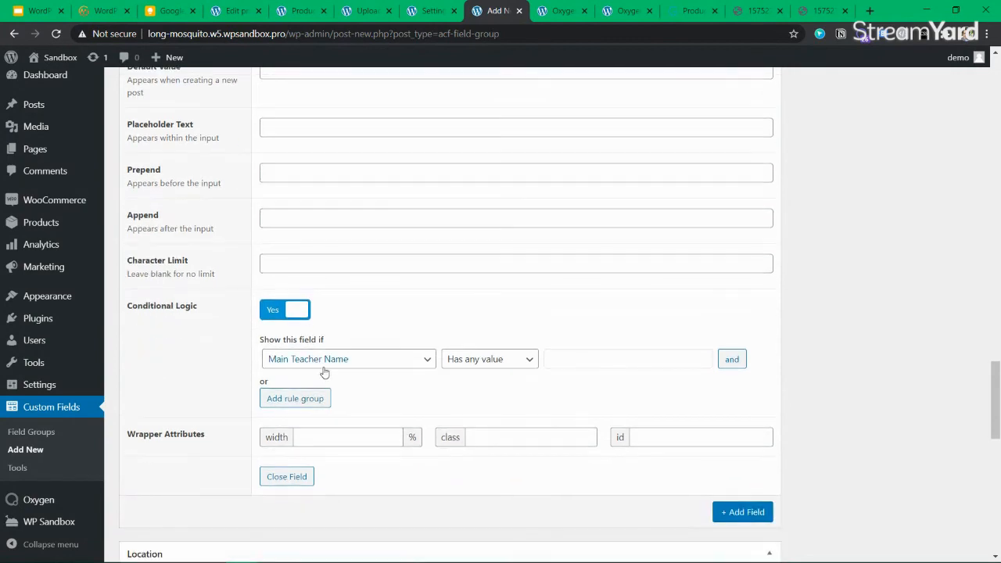
click(359, 359)
click(348, 390)
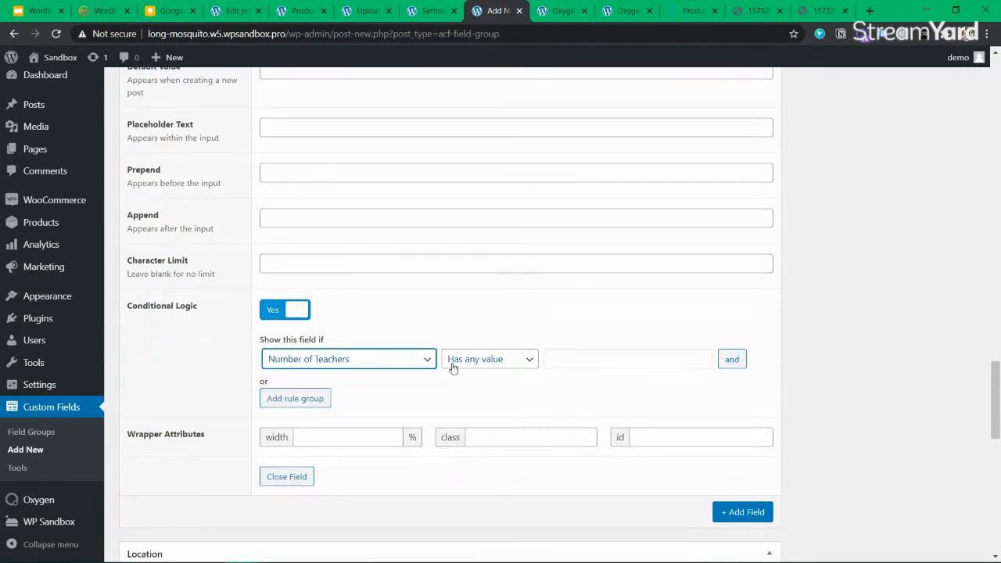
click(524, 360)
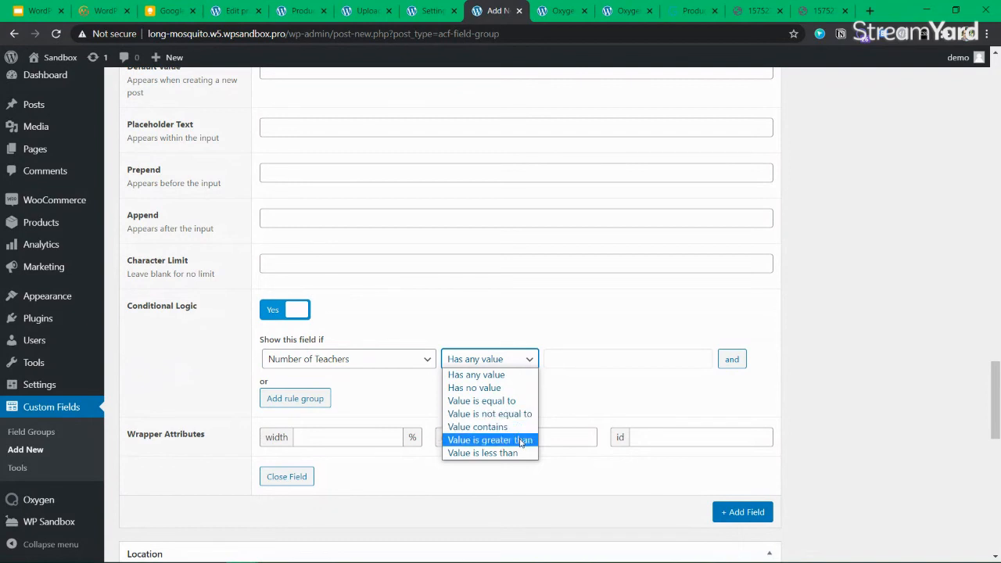
click(521, 440)
click(580, 352)
text(1)
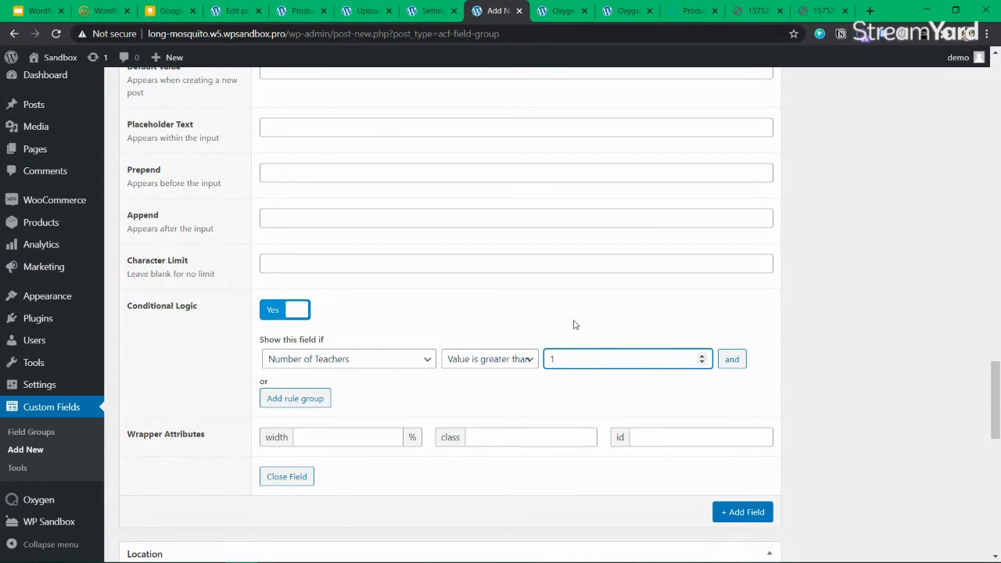
scroll(276, 266, up, 3)
scroll(288, 266, down, 3)
click(291, 339)
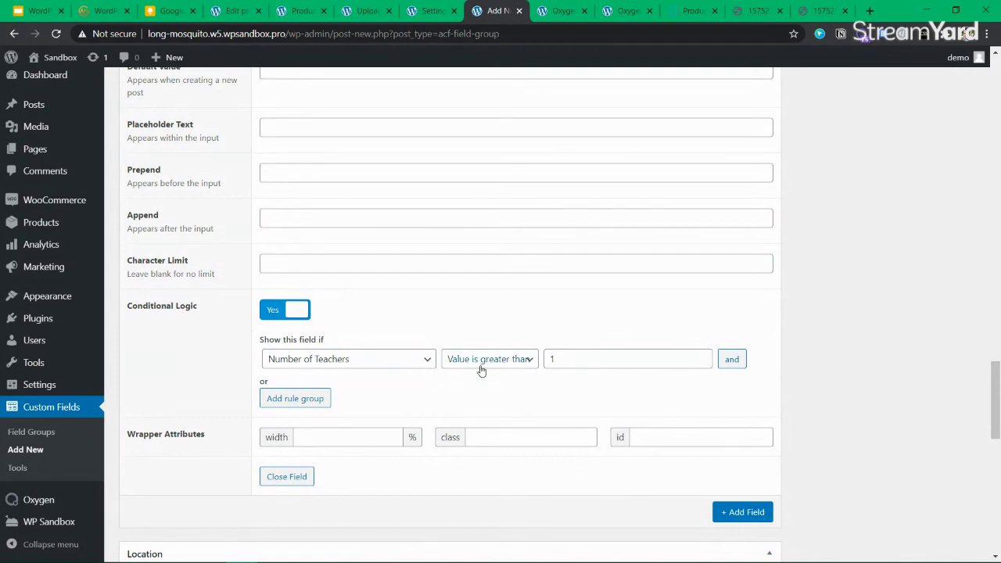
scroll(436, 297, down, 3)
Review the group settings and tick Send Trackbacks under Hide on screen
scroll(415, 282, up, 6)
scroll(360, 293, down, 5)
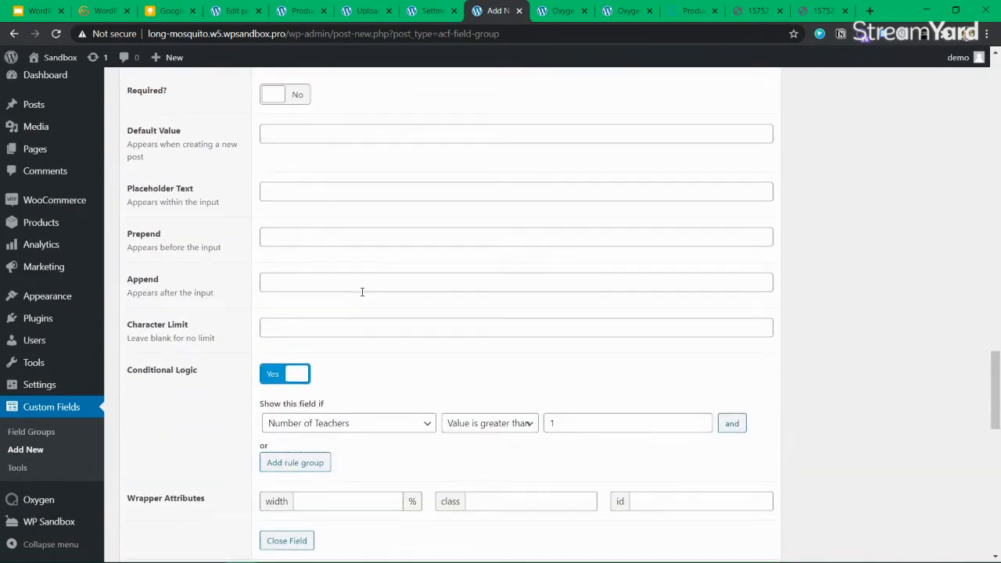
scroll(362, 292, down, 4)
scroll(438, 341, down, 6)
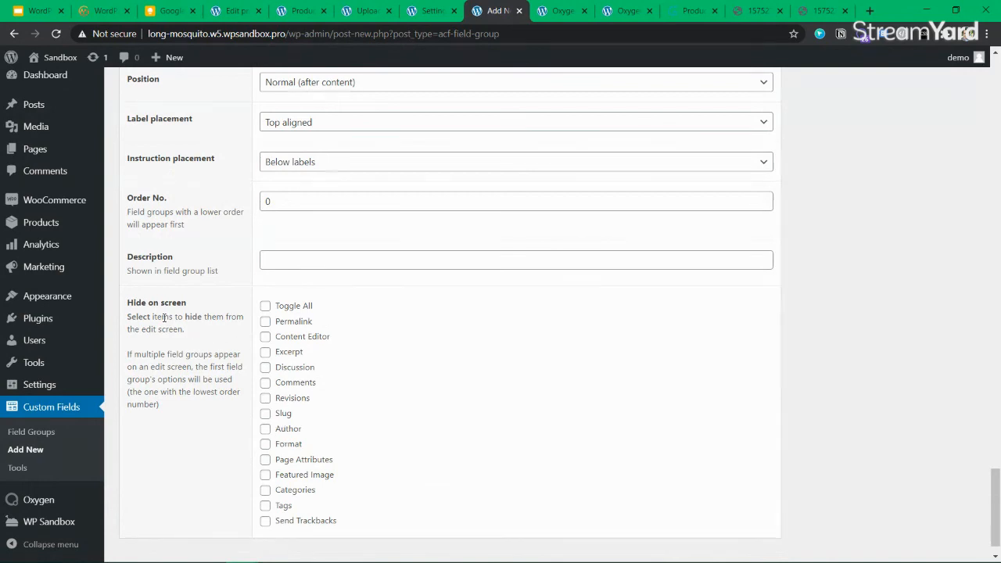
drag(163, 317, 194, 336)
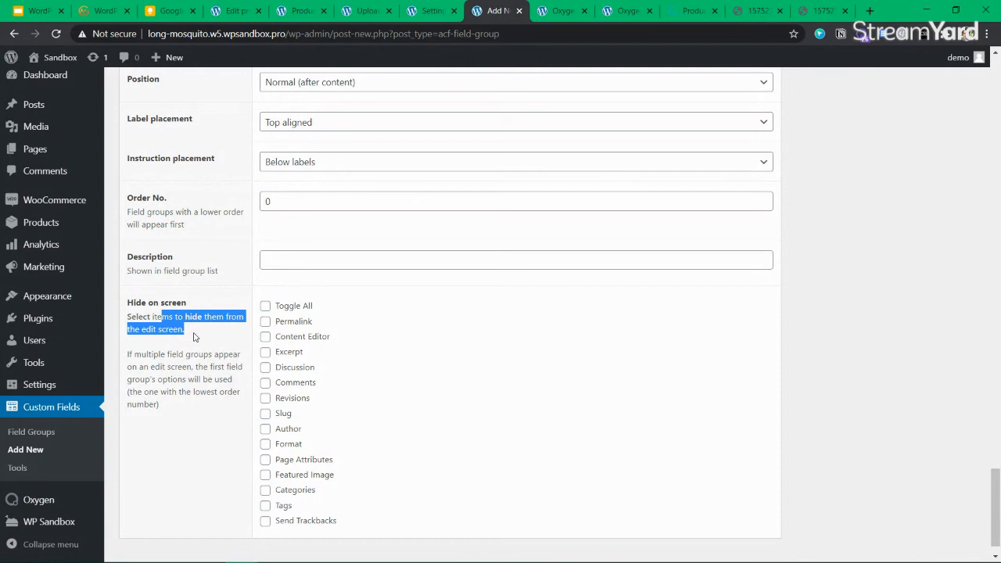
scroll(437, 440, down, 1)
click(265, 489)
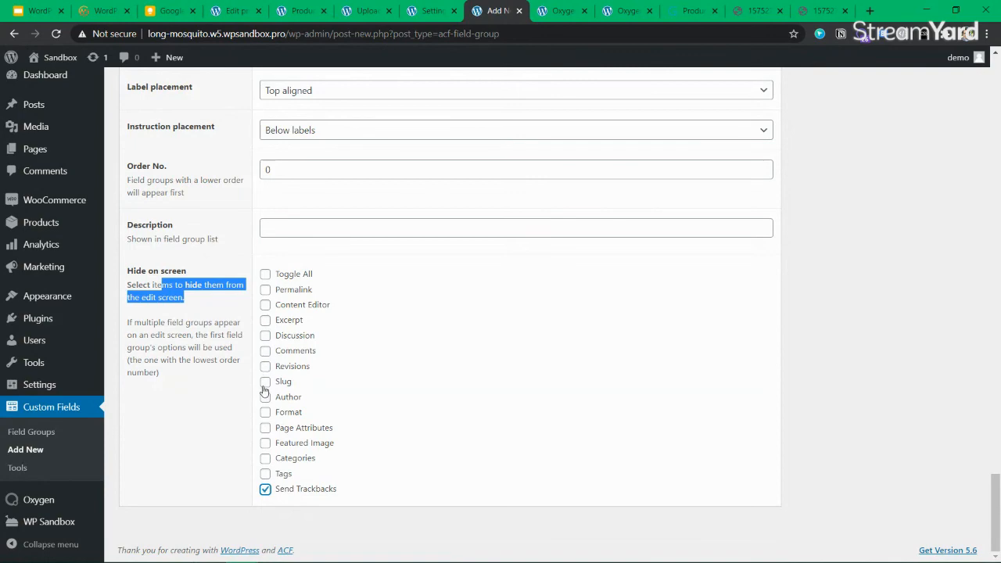
scroll(751, 398, up, 20)
scroll(870, 374, up, 15)
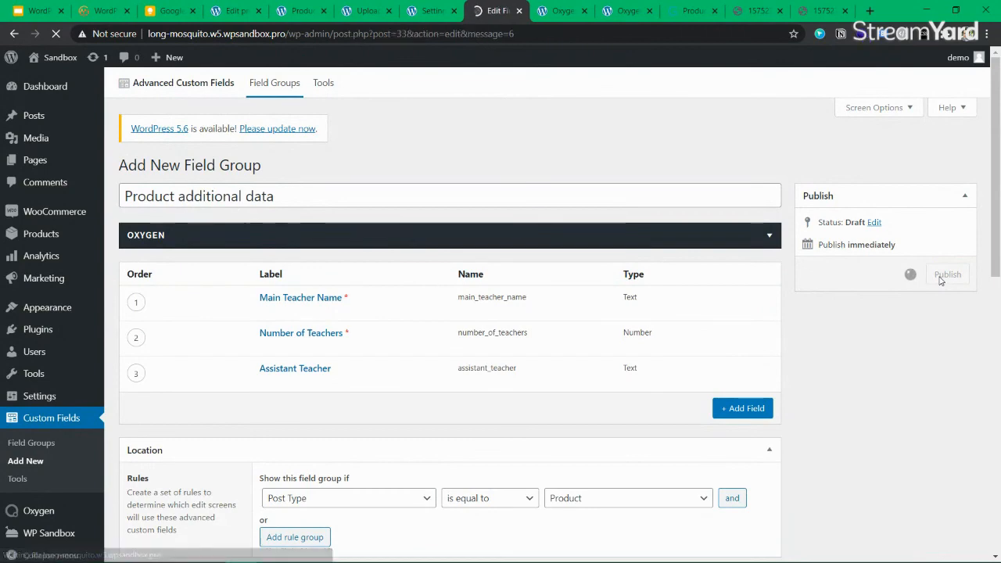
Reload the Product 2 editor so the new teacher fields appear, collapsing the Oxygen panel
click(433, 10)
click(367, 10)
click(302, 10)
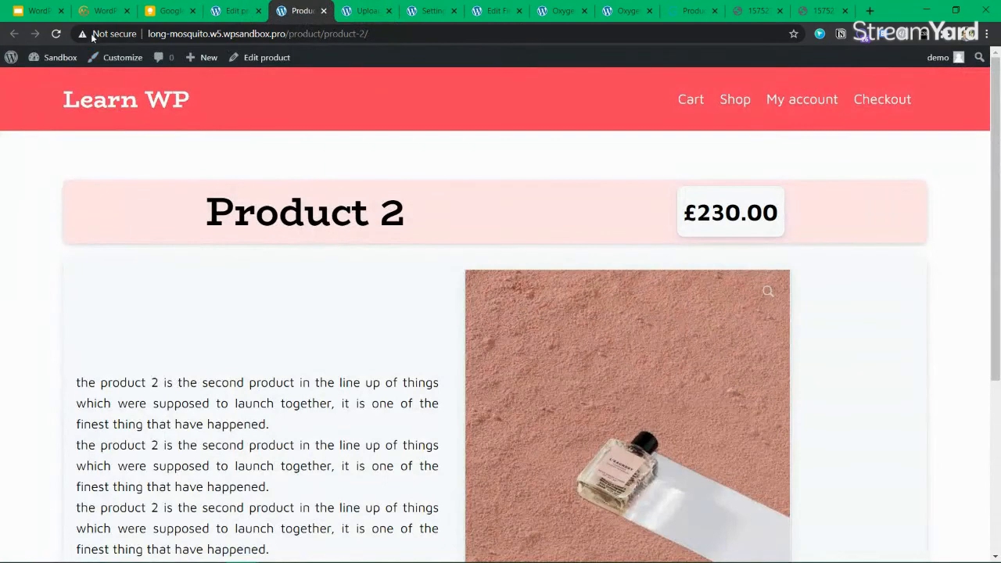
click(237, 11)
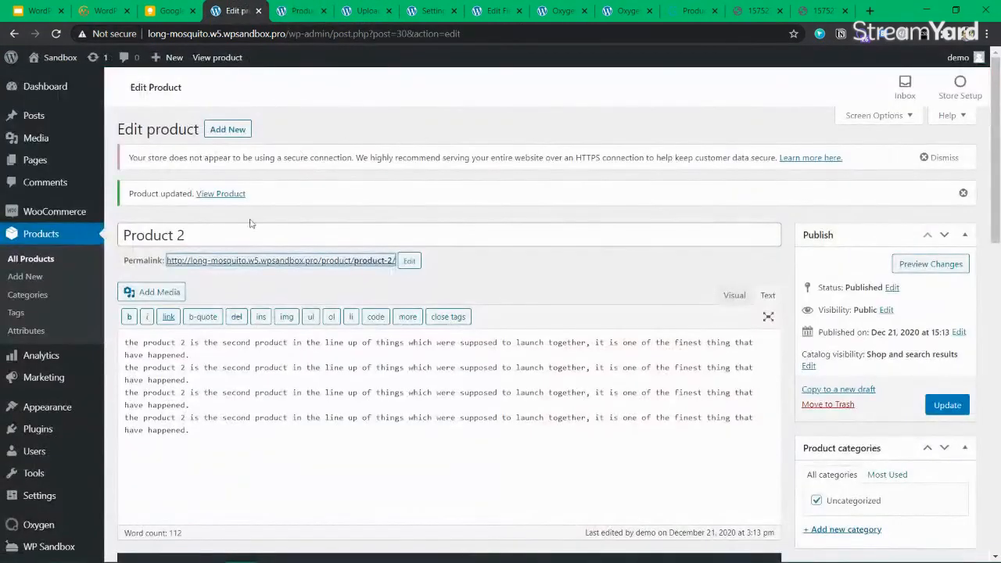
click(52, 34)
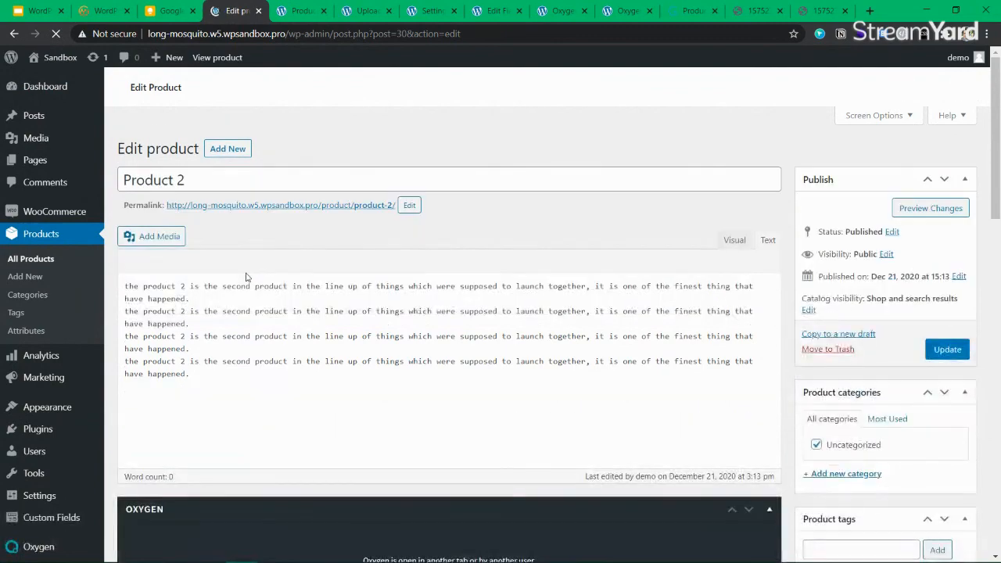
scroll(742, 307, down, 4)
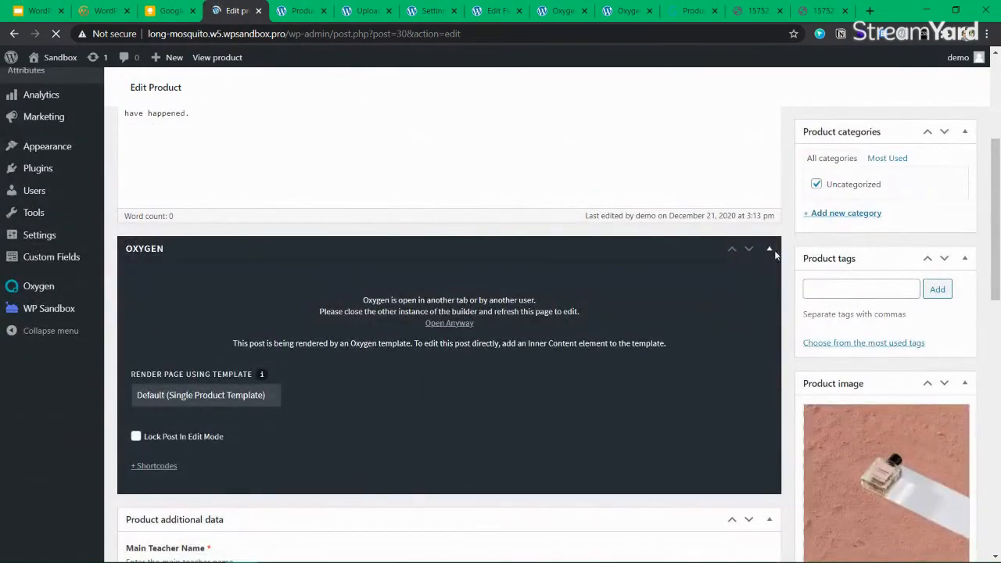
scroll(757, 323, down, 4)
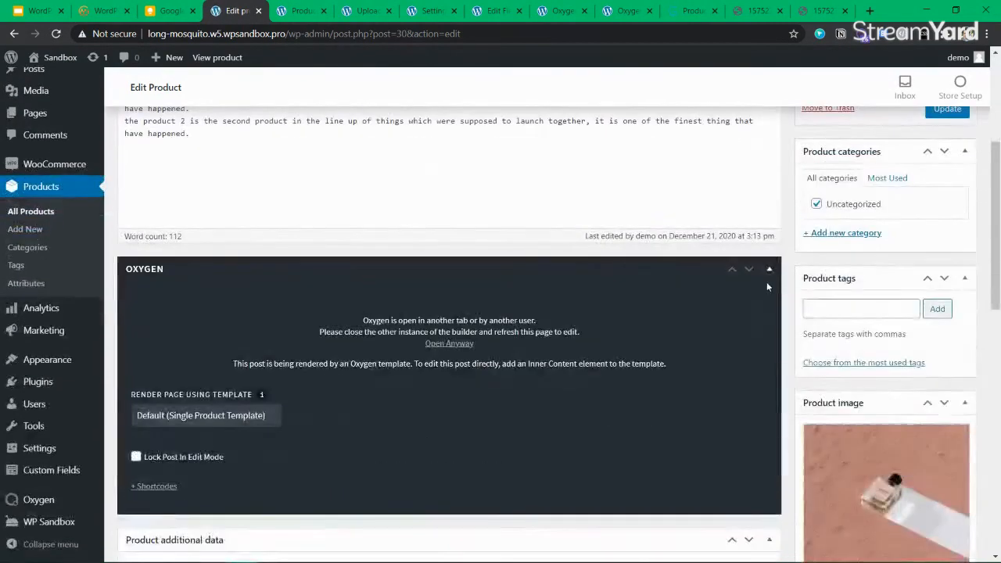
click(769, 269)
scroll(168, 295, down, 2)
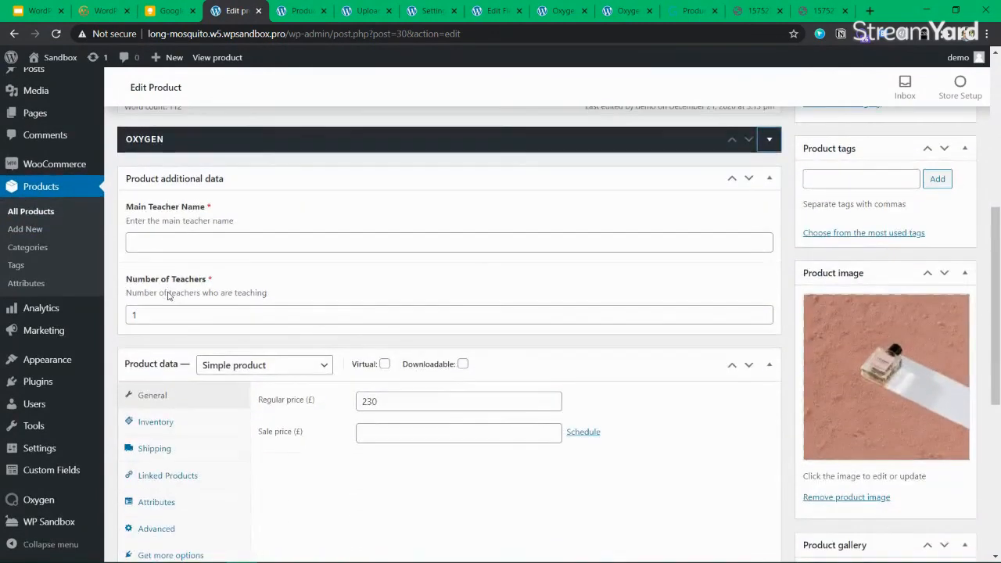
Enter the main teacher's name, 2 teachers and assistant 'Learn WP Admin', then update Product 2
click(169, 244)
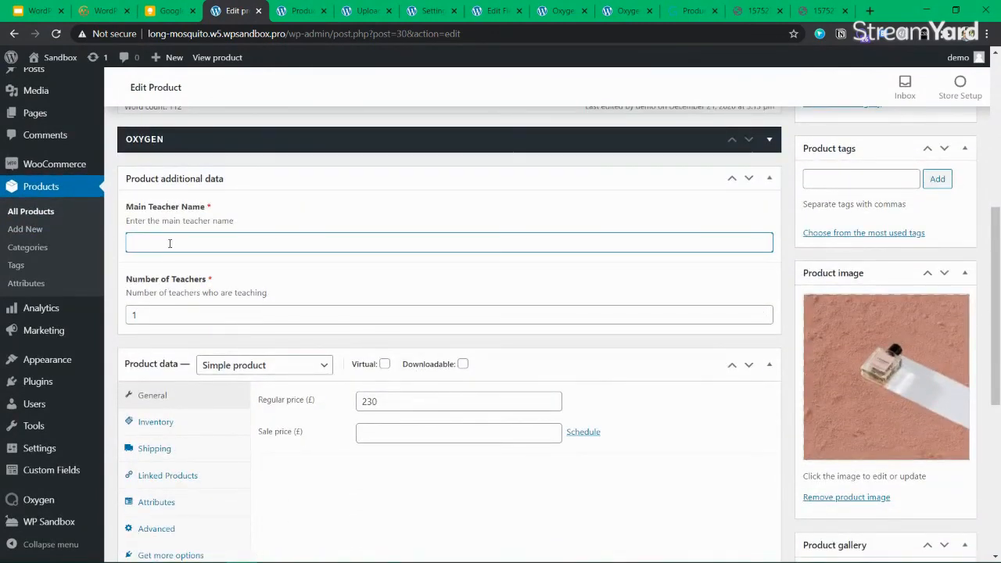
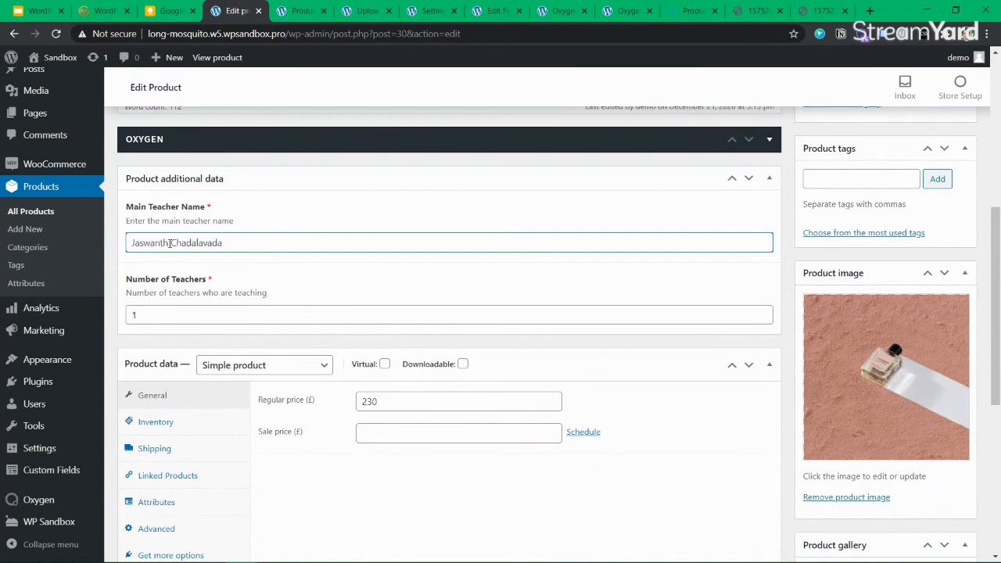
double_click(130, 314)
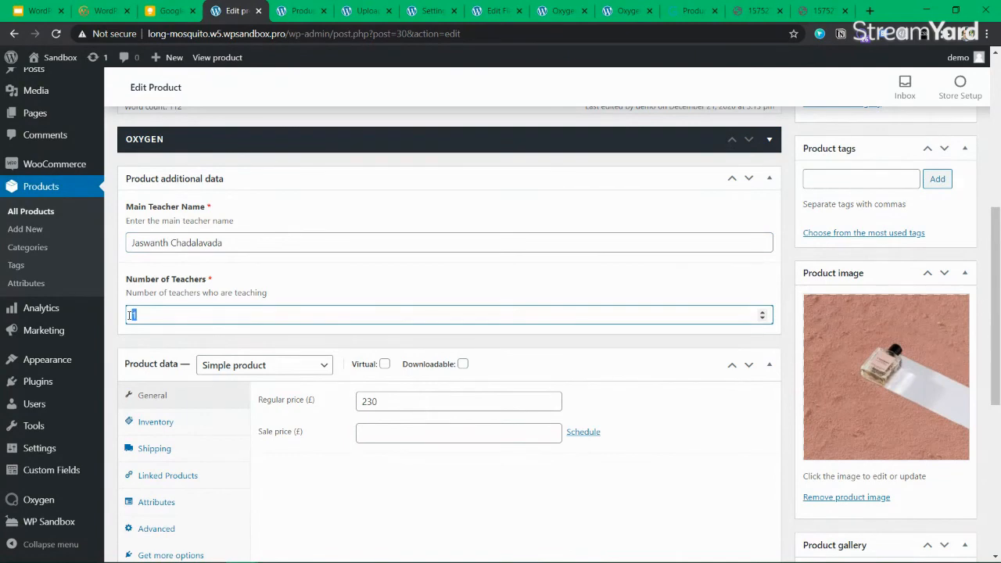
text(2)
click(207, 387)
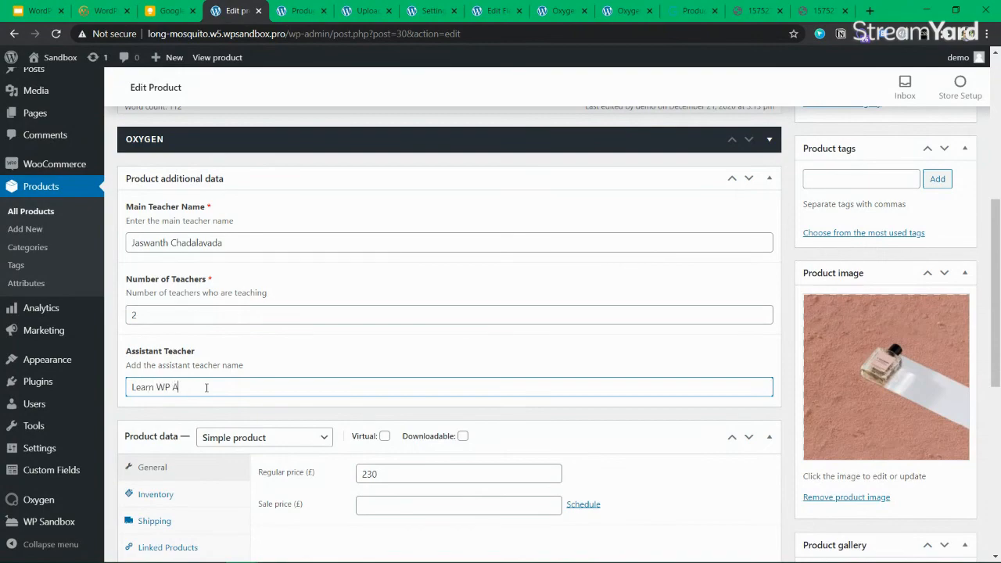
text(min)
scroll(662, 329, up, 5)
scroll(715, 333, down, 3)
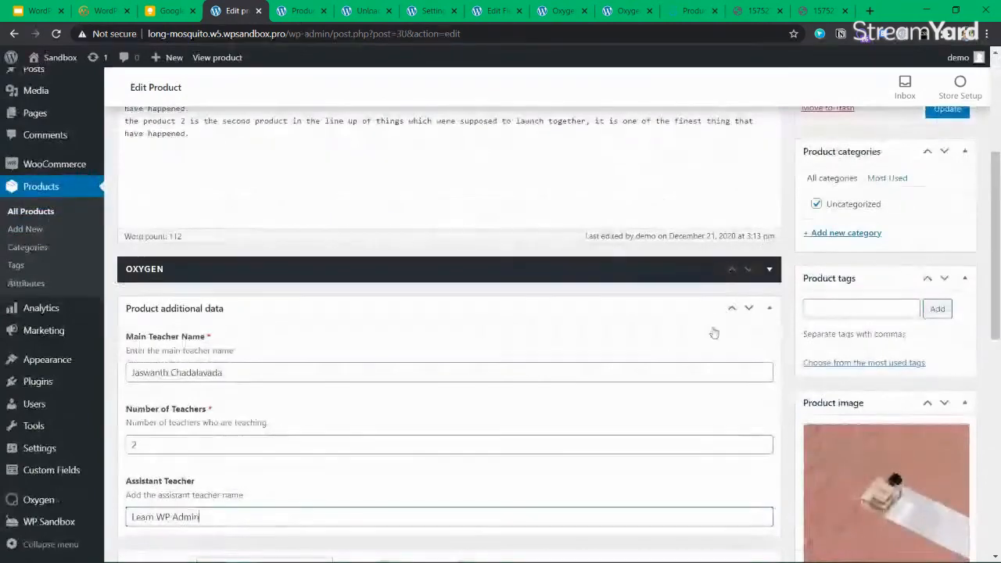
click(947, 110)
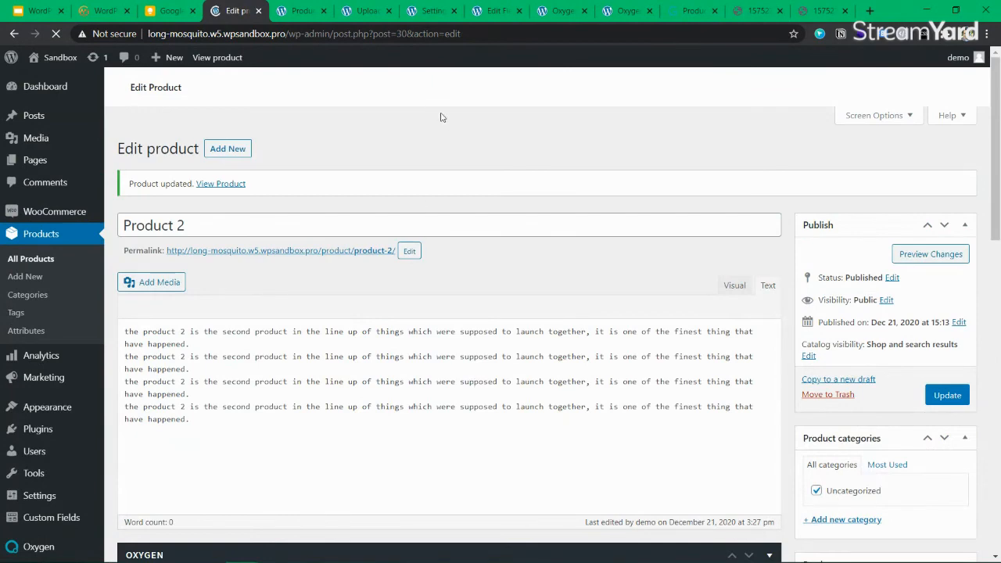
click(299, 10)
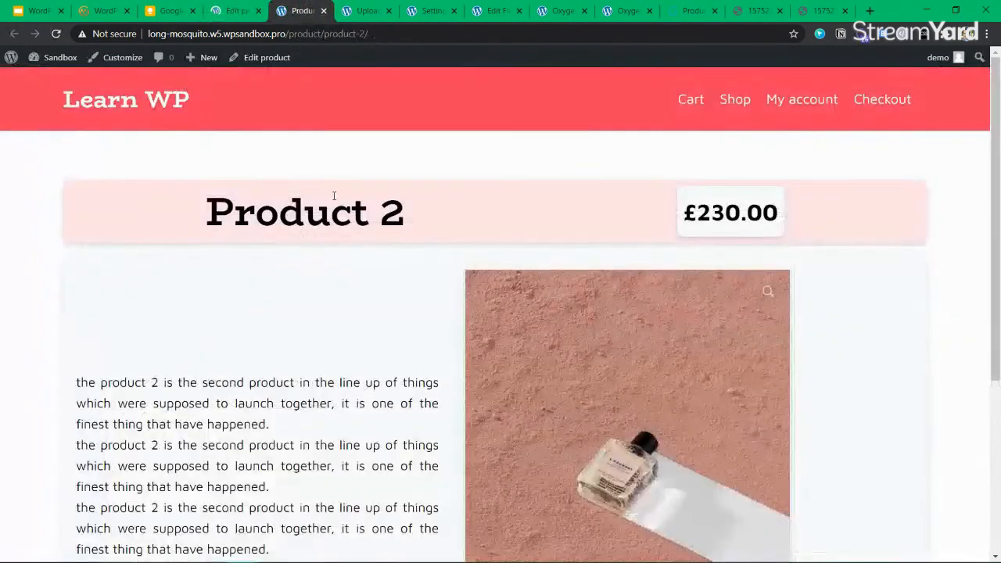
Inspect Div (#24) in Oxygen's Structure panel, then save the single product template and reload the builder
click(387, 12)
click(428, 10)
click(494, 10)
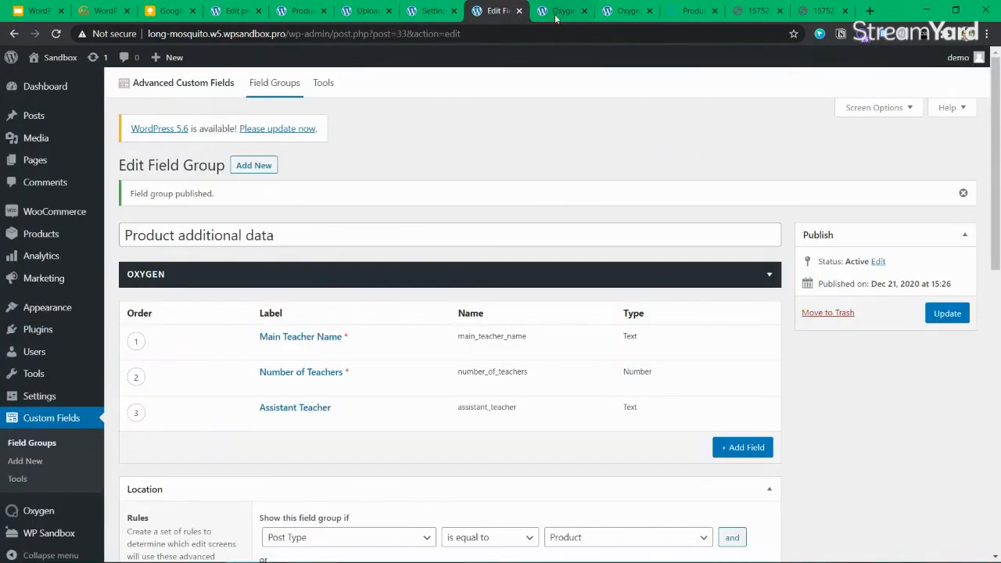
click(560, 10)
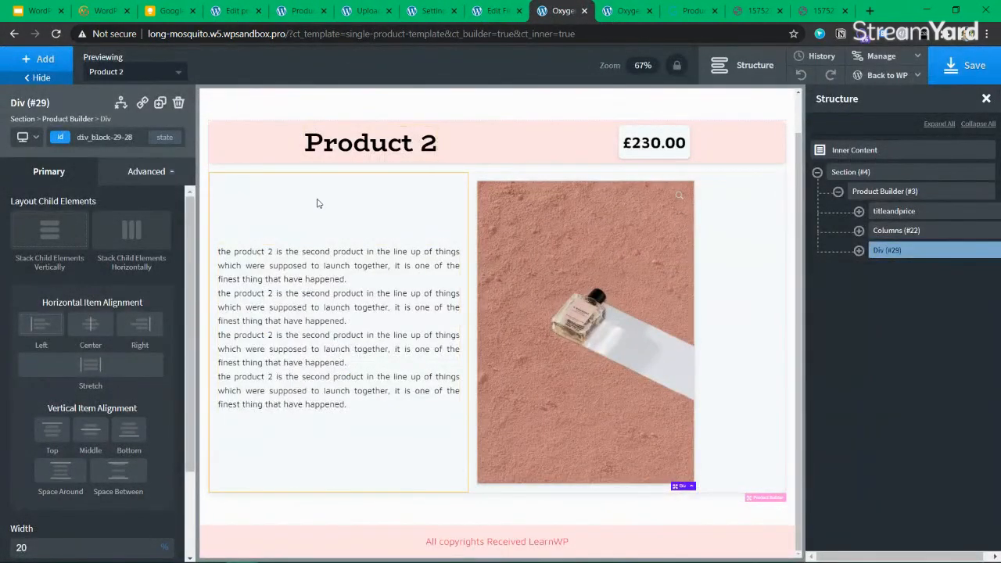
click(423, 222)
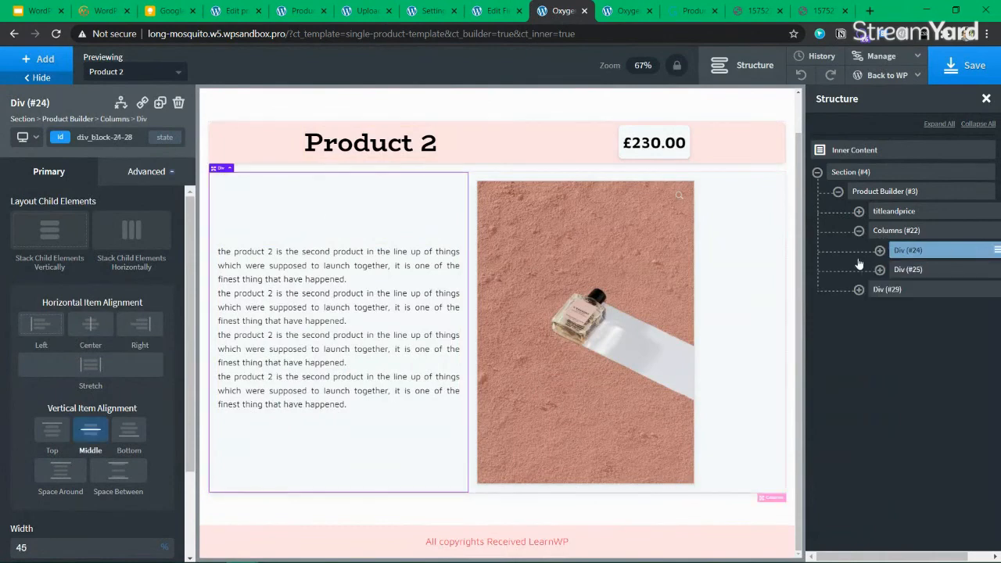
click(892, 233)
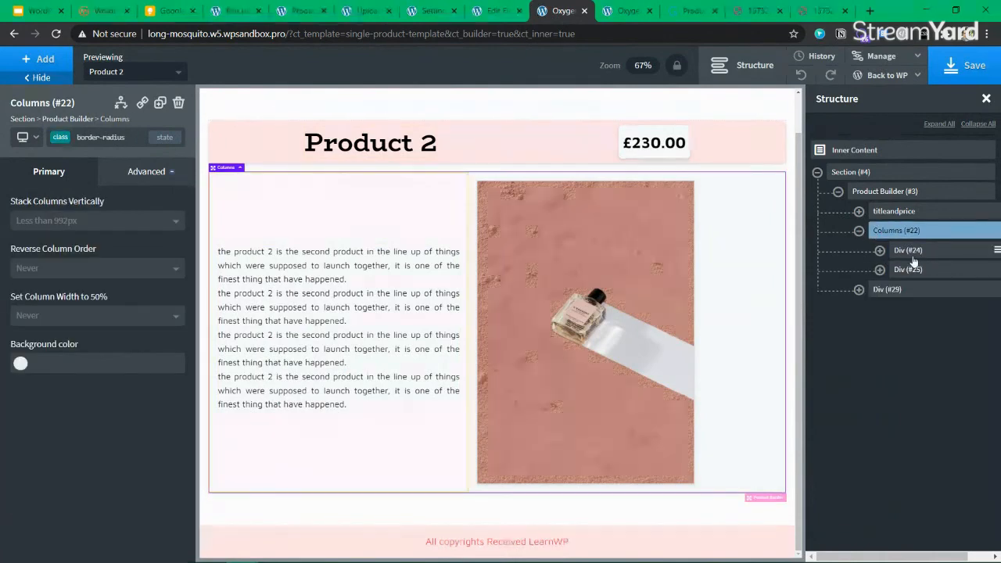
click(909, 251)
click(879, 251)
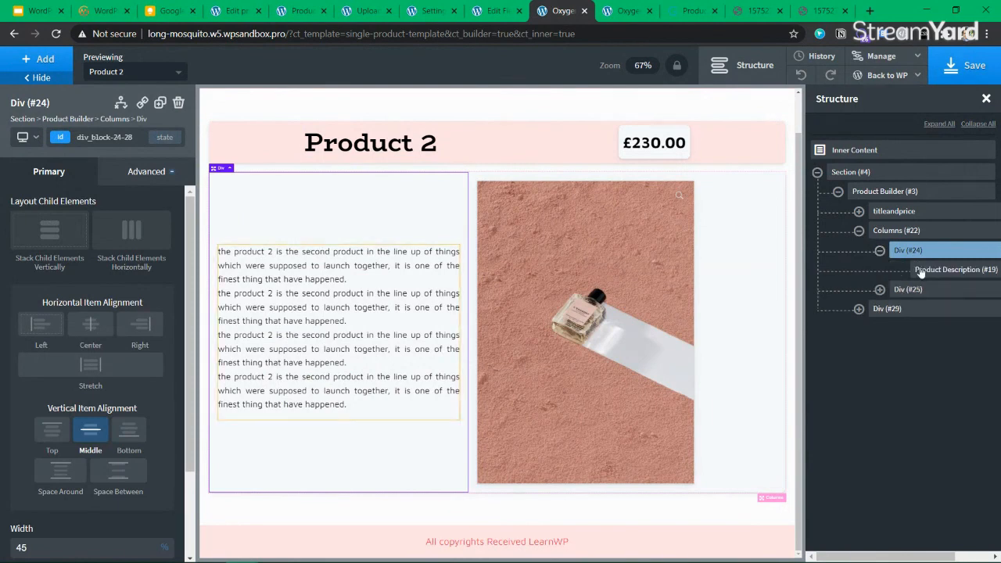
click(921, 270)
click(930, 251)
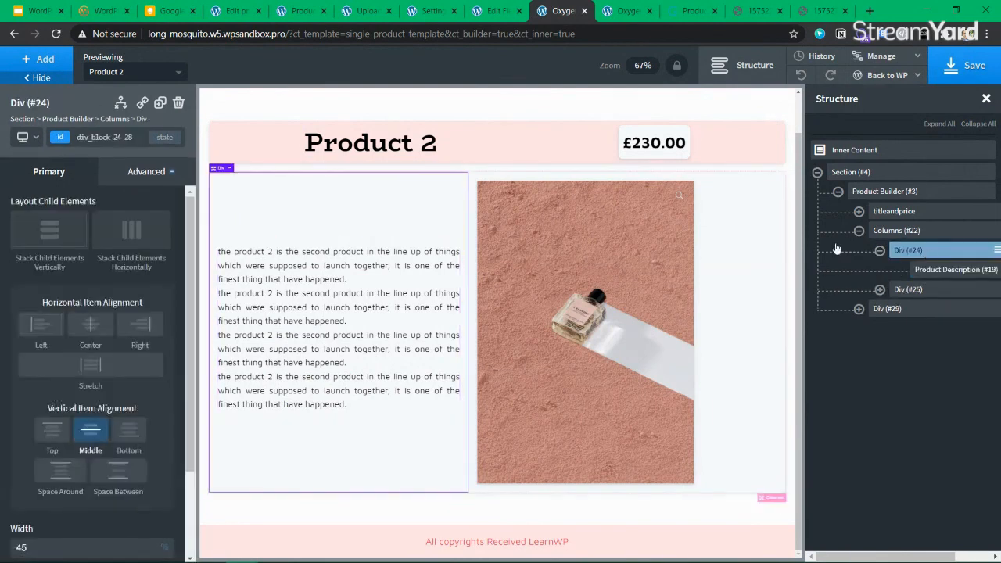
click(966, 70)
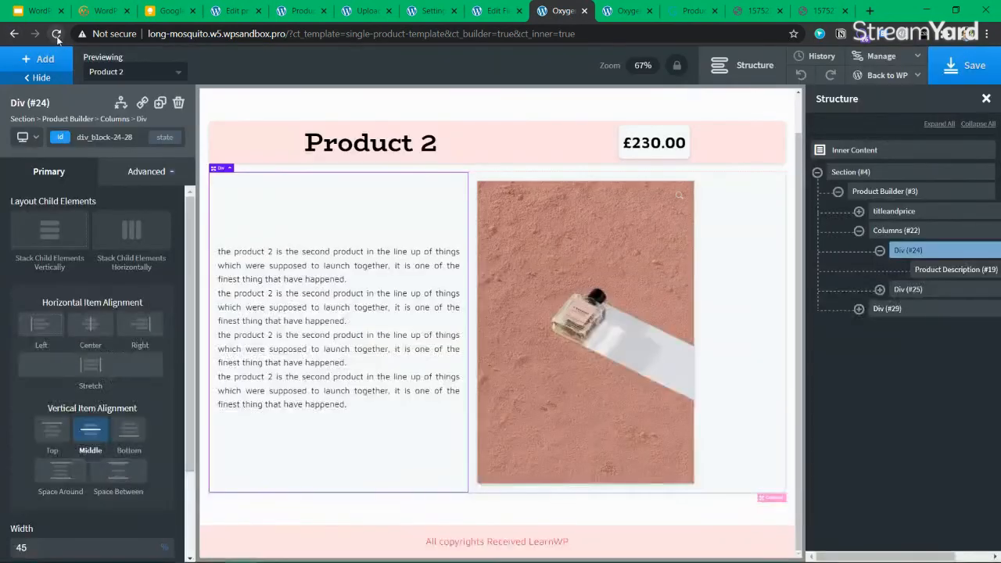
click(56, 34)
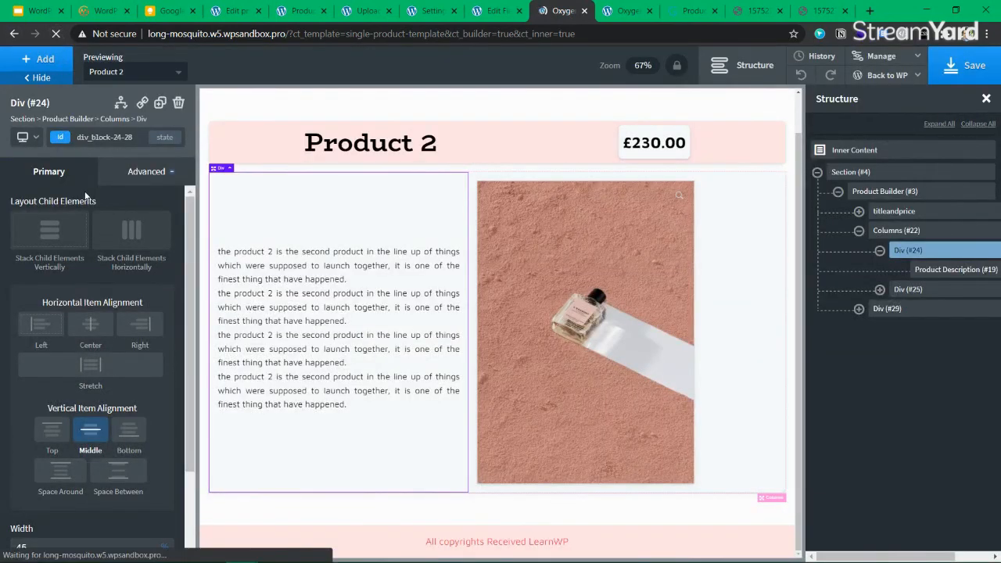
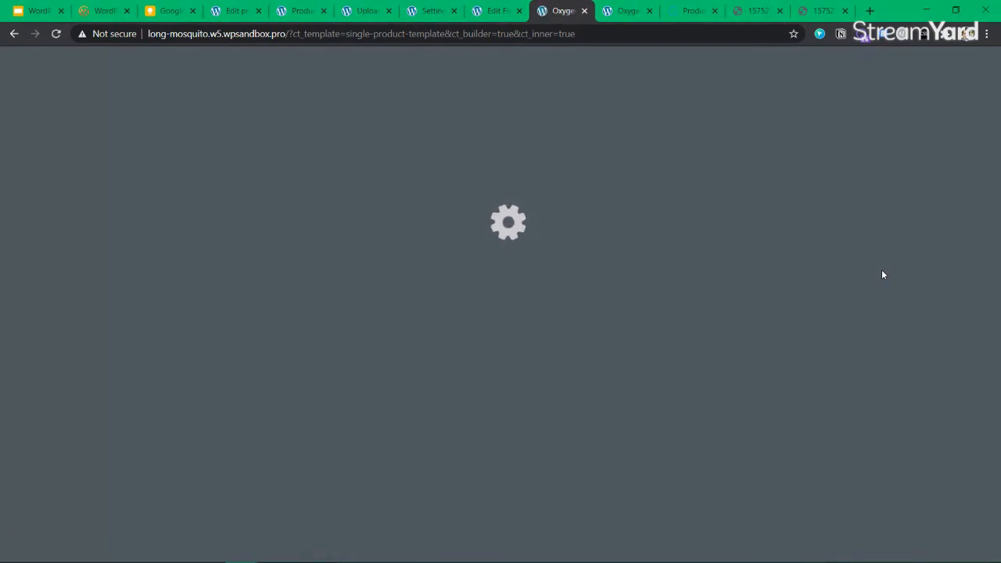
Close the Product 2, media upload, Oxygen settings and field group browser tabs
click(304, 13)
click(356, 12)
click(312, 13)
click(323, 12)
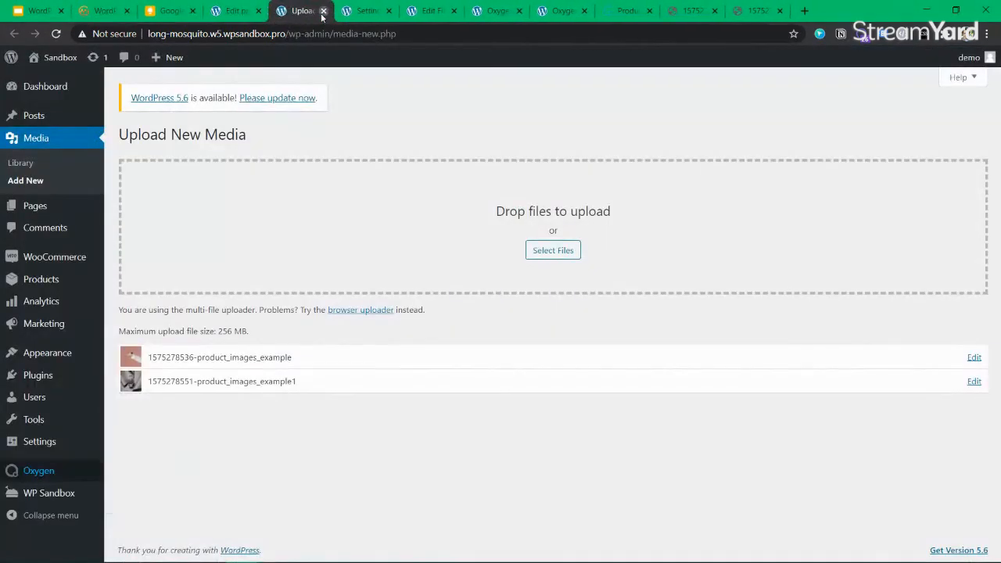
click(323, 12)
click(323, 12)
click(323, 12)
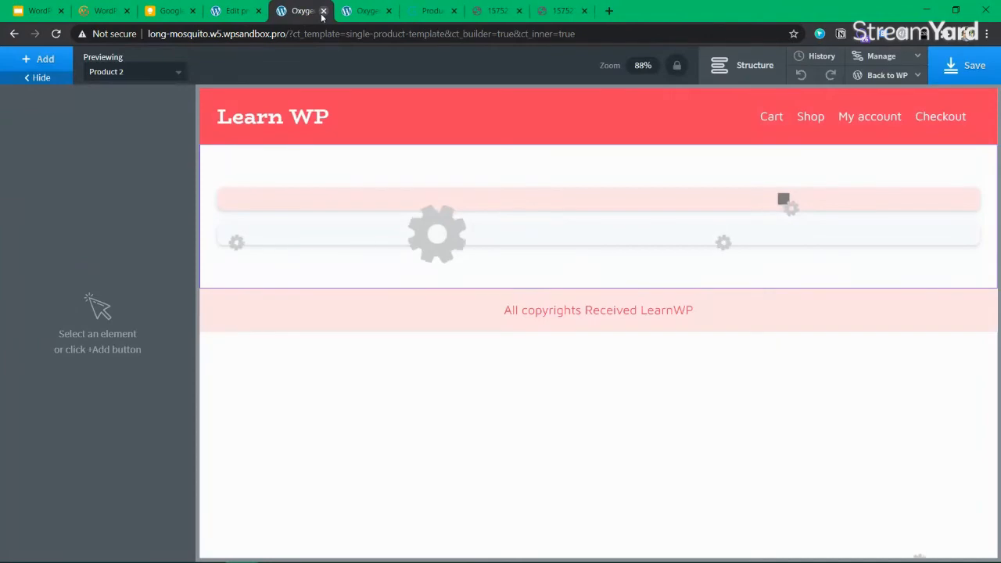
Close the leftover image tabs and return to the Oxygen template editor with Structure showing
click(362, 11)
click(440, 11)
click(454, 11)
click(454, 11)
click(454, 11)
click(349, 11)
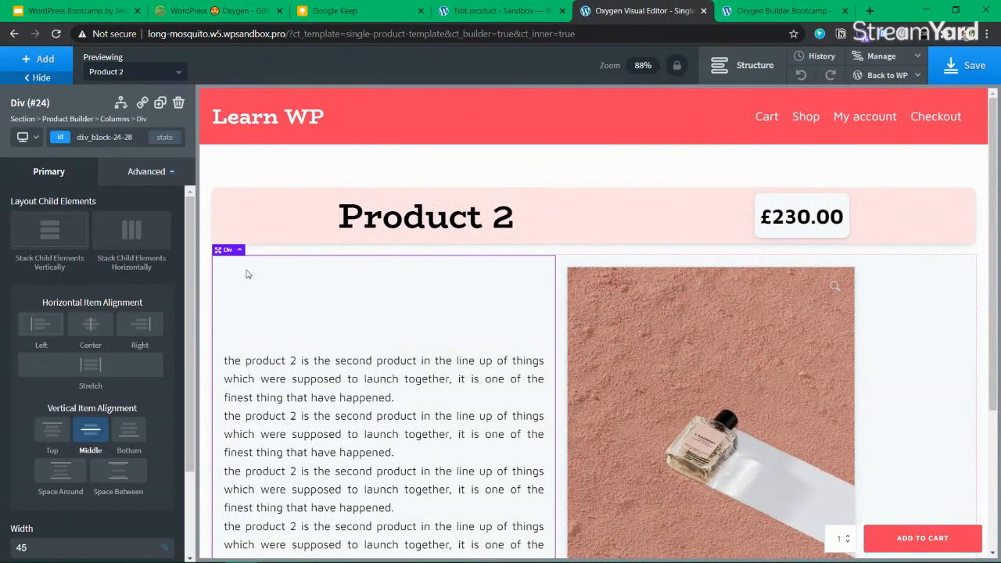
click(775, 80)
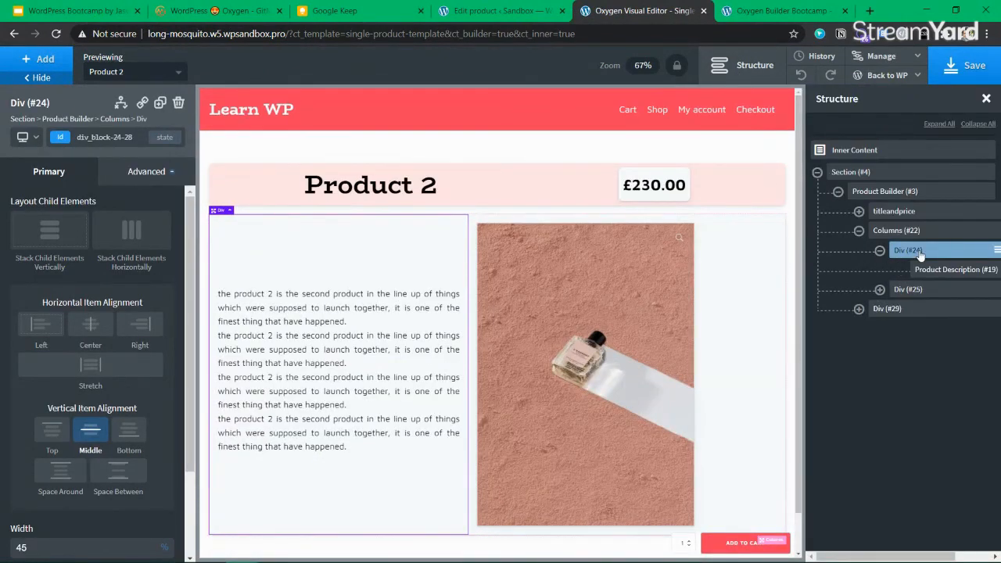
click(43, 61)
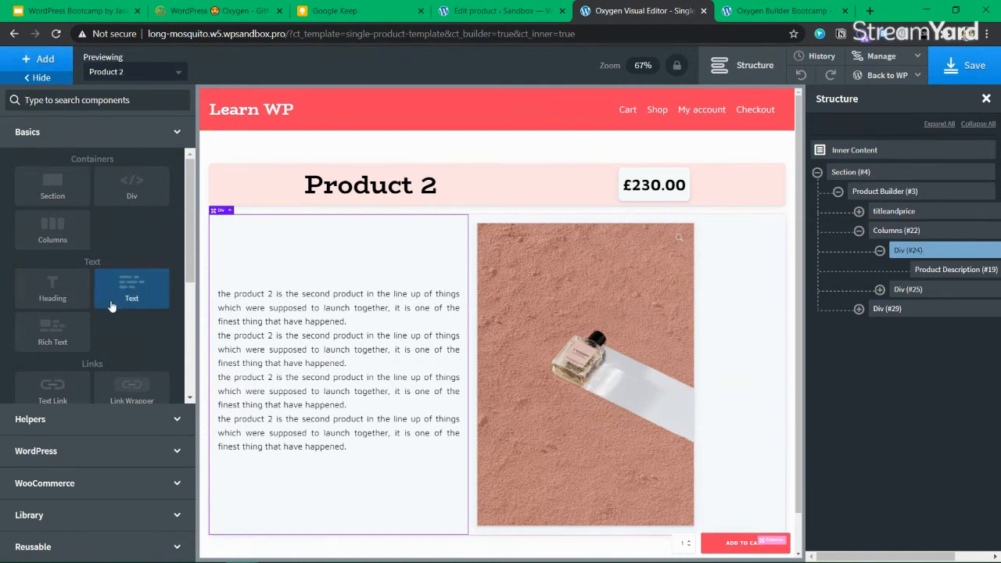
Insert a Dynamic Data Custom Field element using the assistant_teacher meta key
click(84, 451)
scroll(122, 308, down, 1)
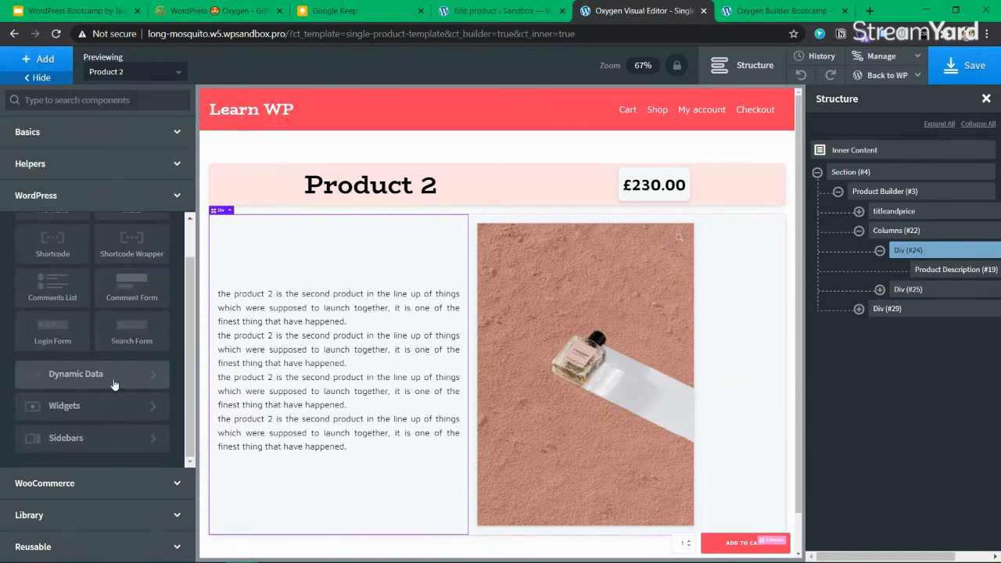
click(113, 379)
click(62, 361)
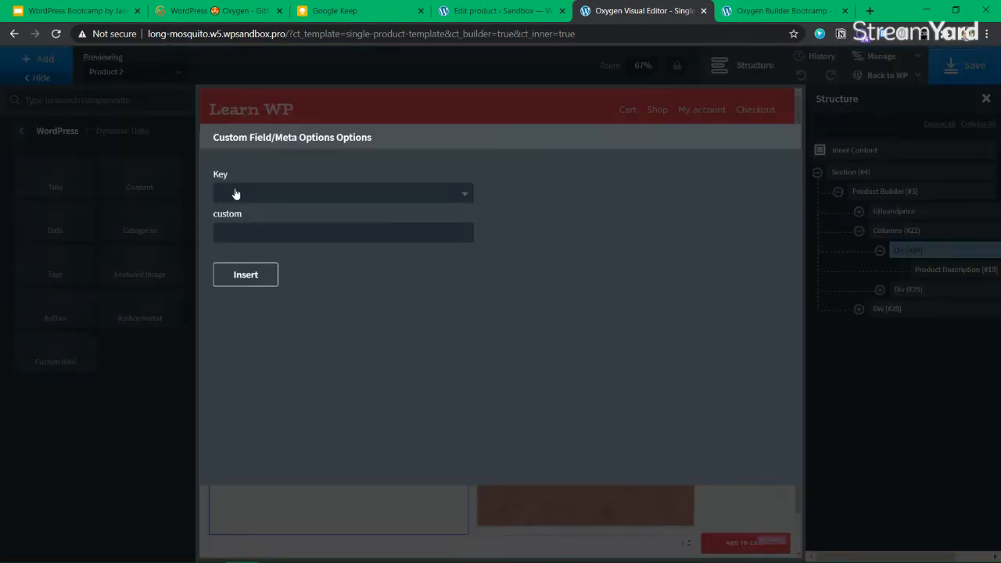
click(266, 195)
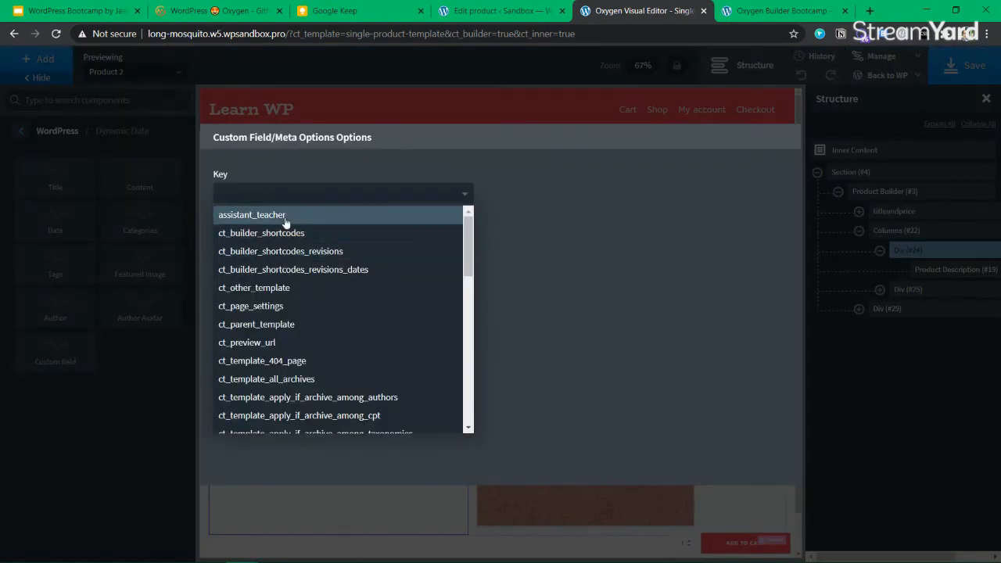
click(252, 215)
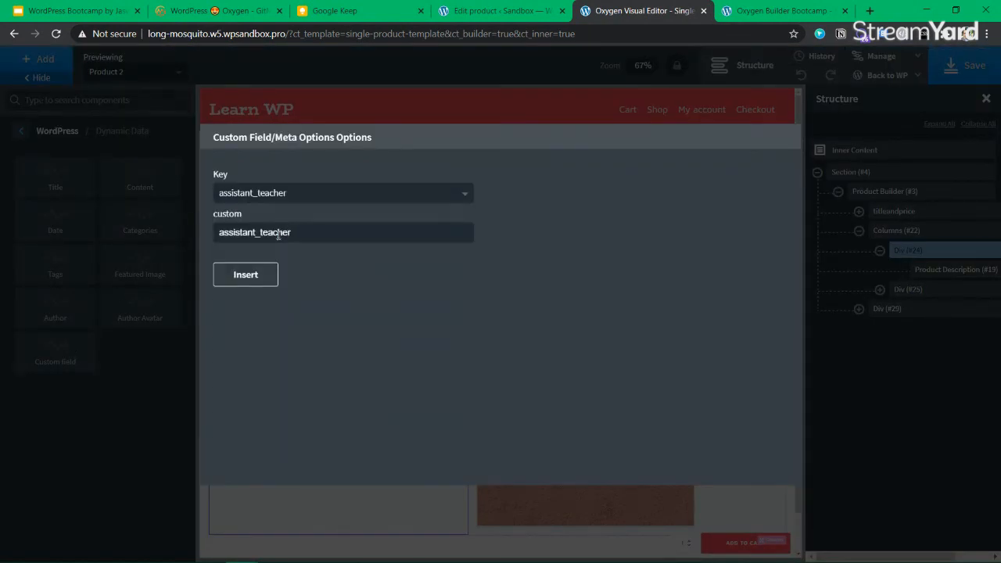
click(246, 276)
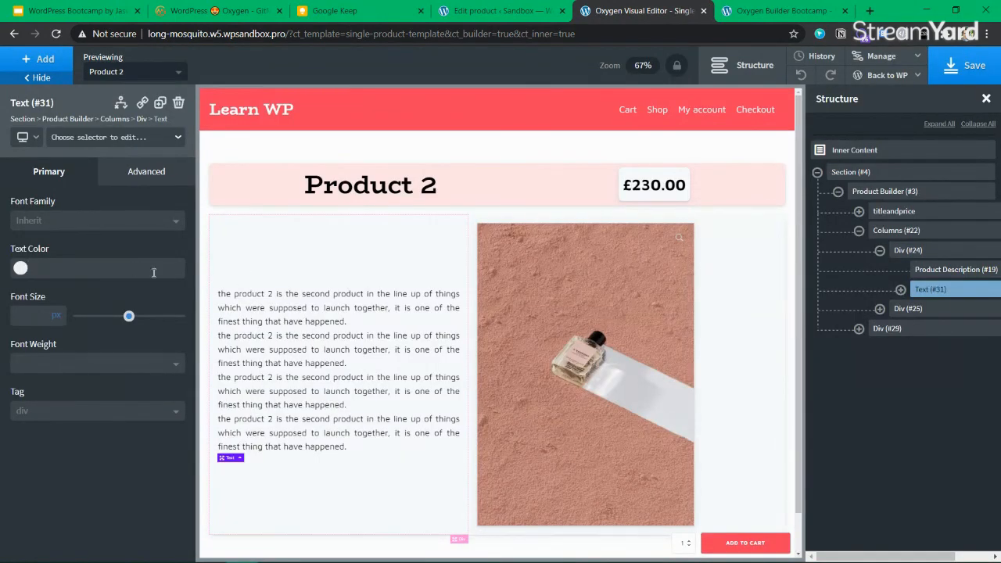
Check the new text element below Product Description, save the template, and view the product page
click(955, 271)
click(928, 291)
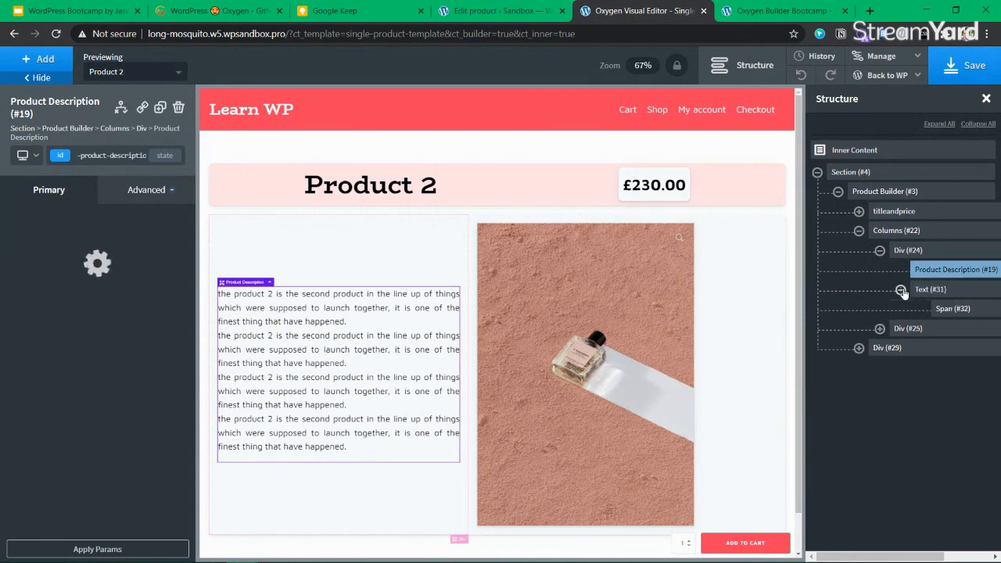
scroll(925, 365, right, 2)
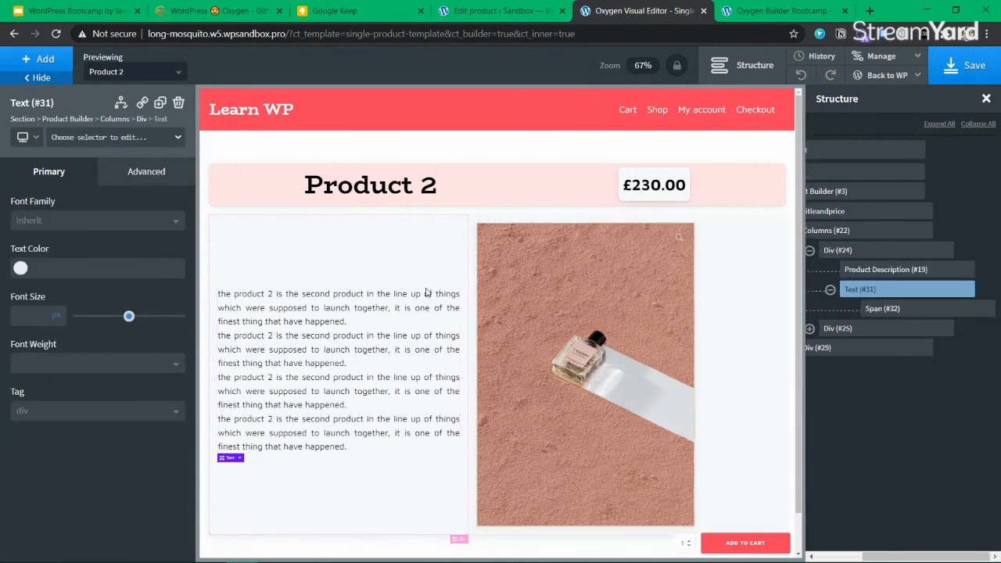
click(970, 65)
click(760, 13)
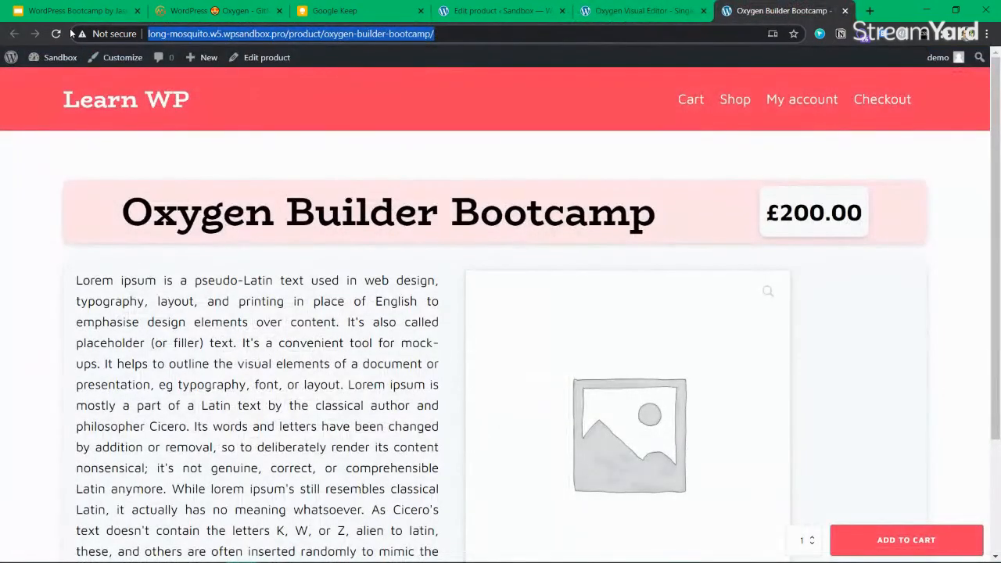
Reload the live product page to check the change, then return to the Oxygen editor
key(F5)
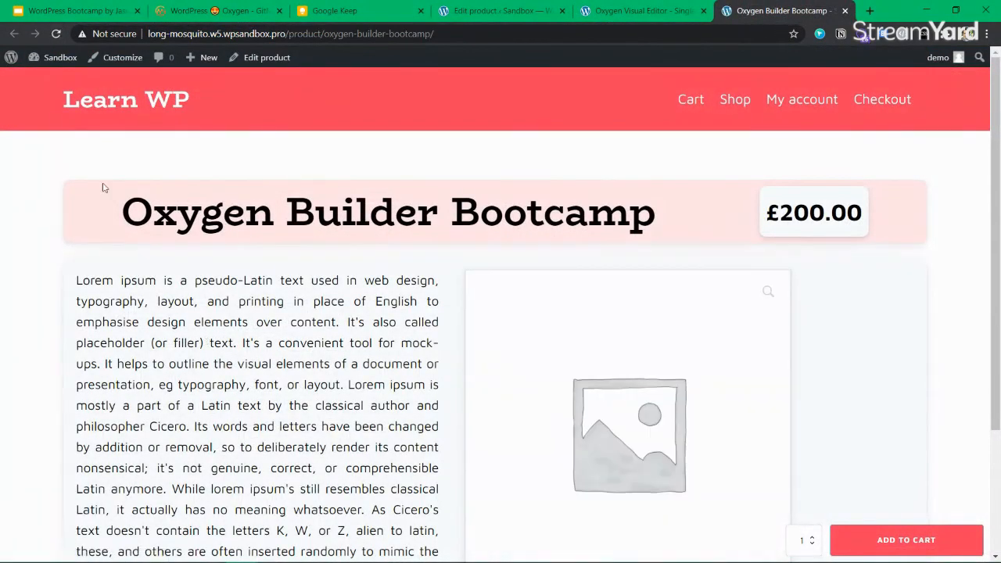
click(50, 36)
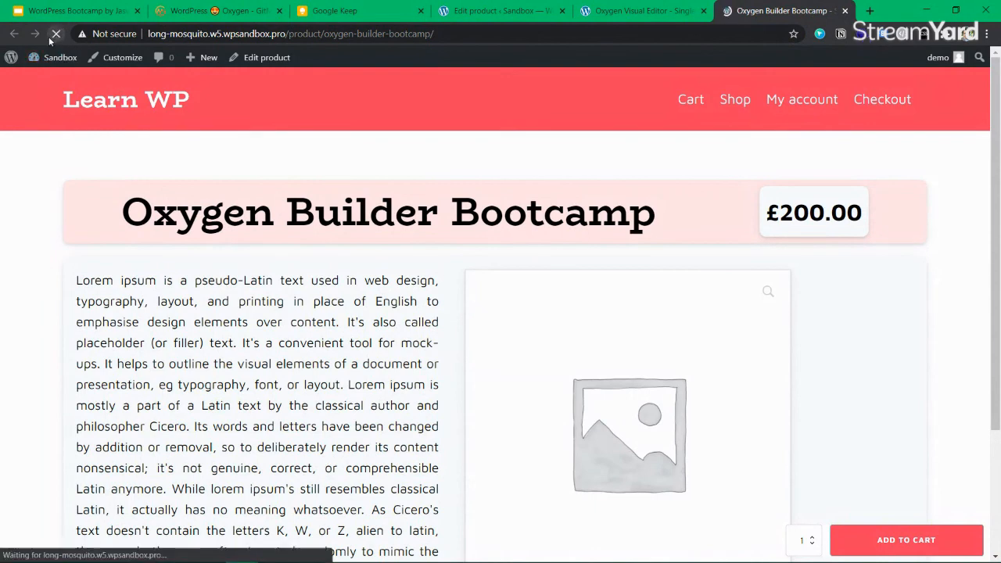
click(615, 11)
click(501, 11)
click(637, 11)
Delete the custom-field text element and add a plain Text element instead
click(965, 288)
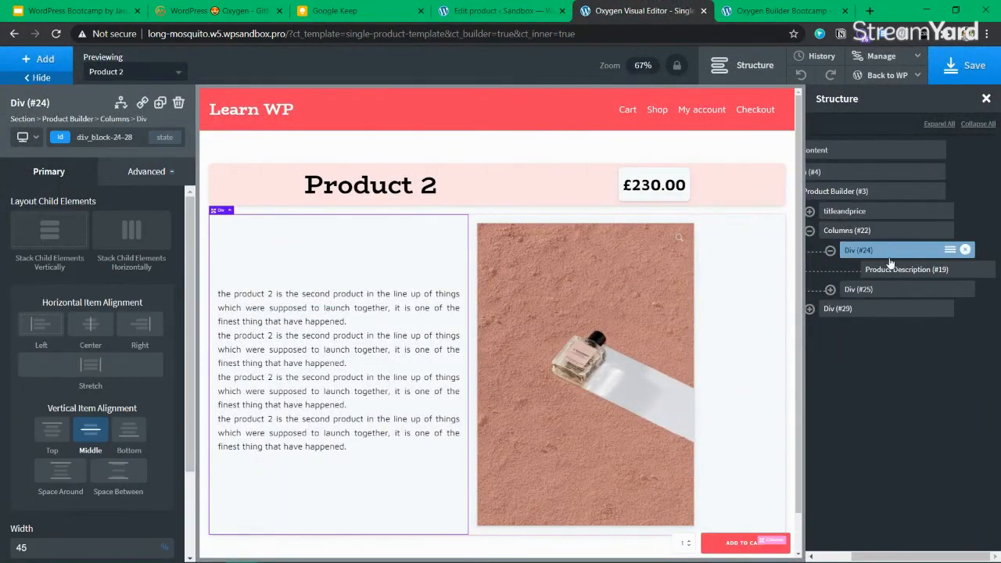
click(39, 58)
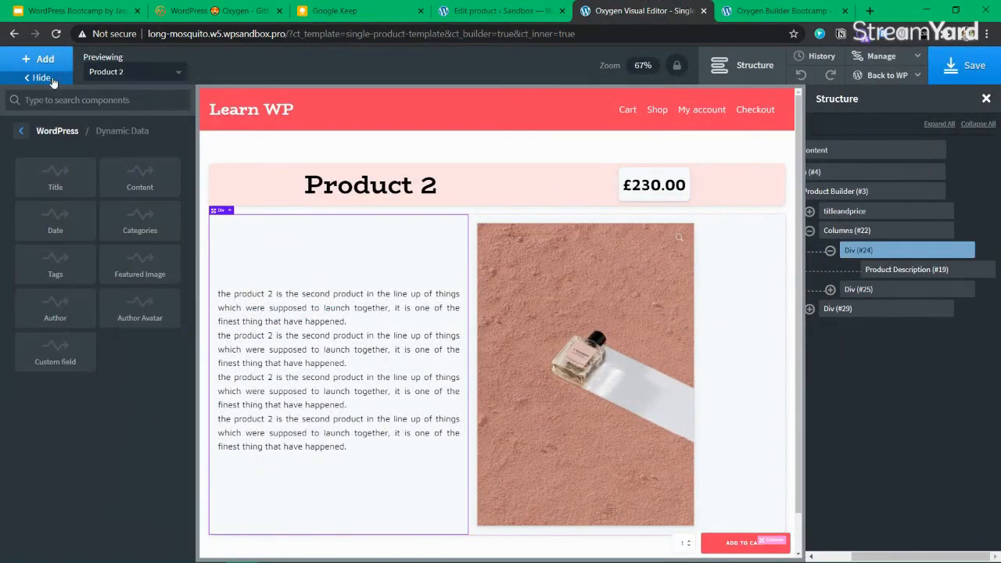
text(tex)
click(56, 144)
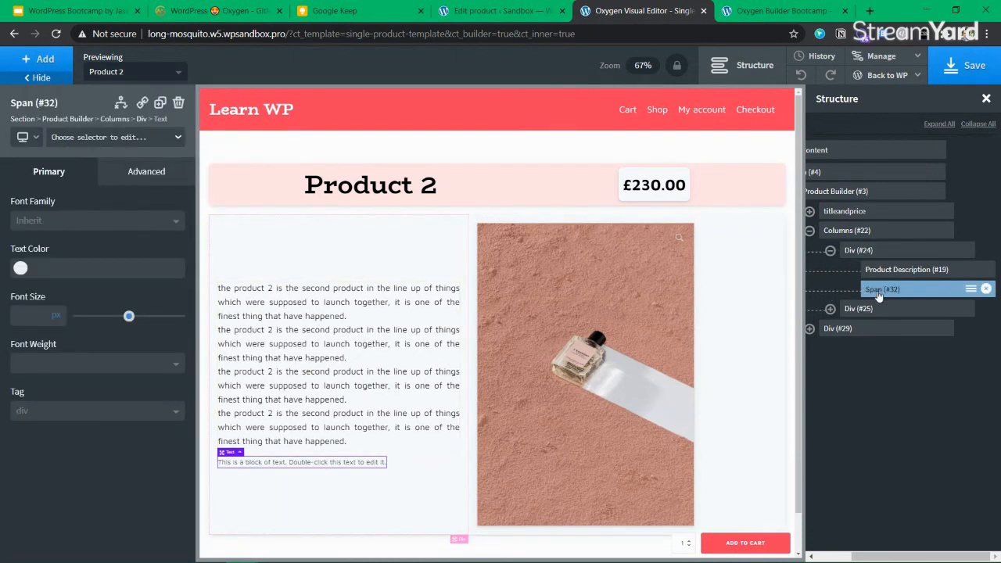
Move the new Text element above Product Description in the left column
click(782, 10)
scroll(442, 307, down, 3)
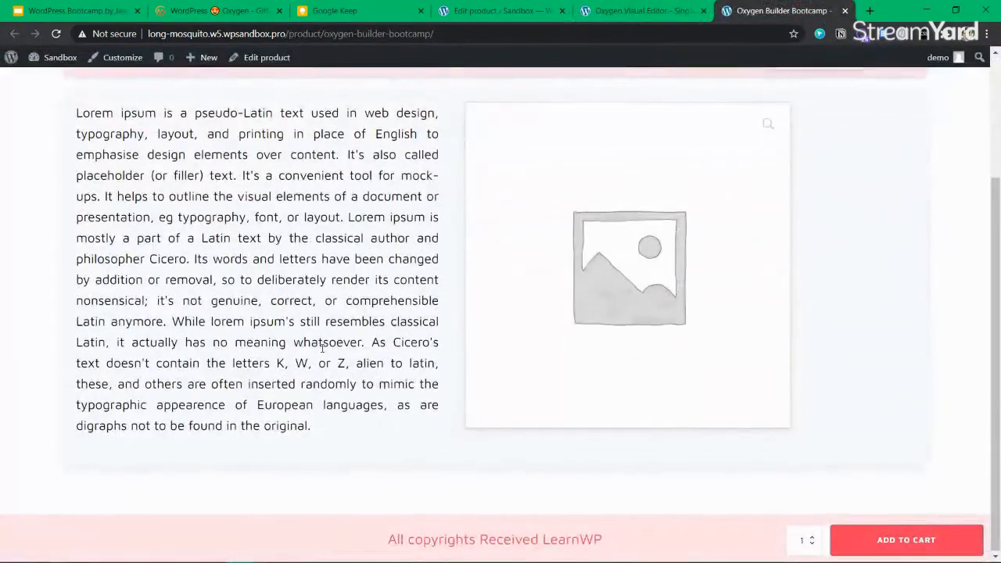
scroll(442, 307, up, 5)
click(645, 10)
drag(895, 290, 880, 270)
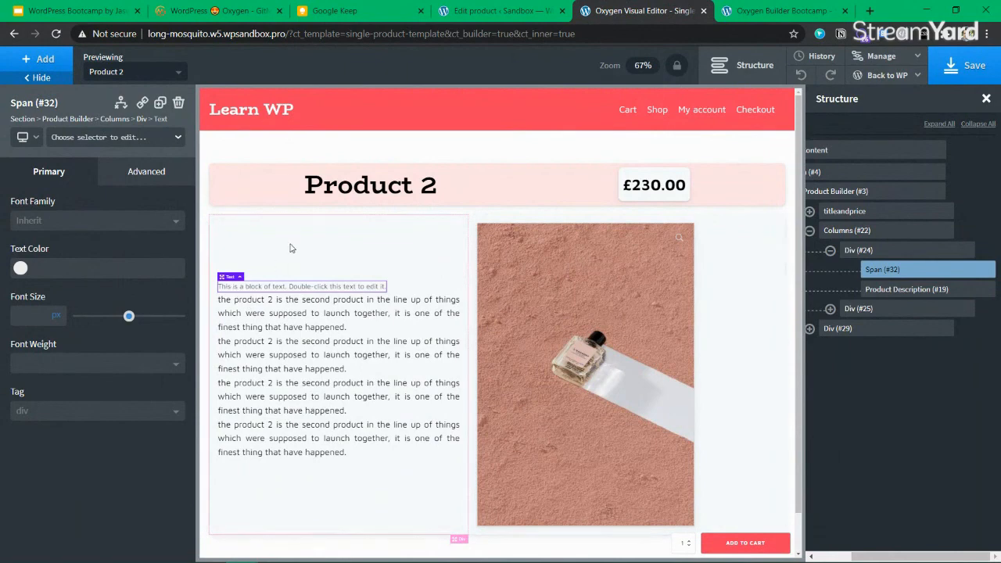
double_click(291, 287)
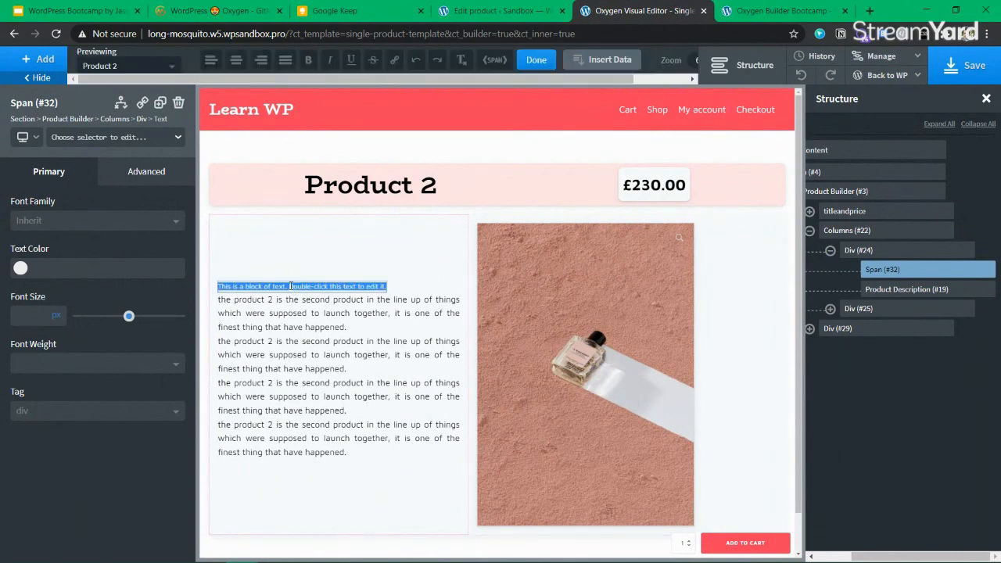
click(884, 251)
click(45, 60)
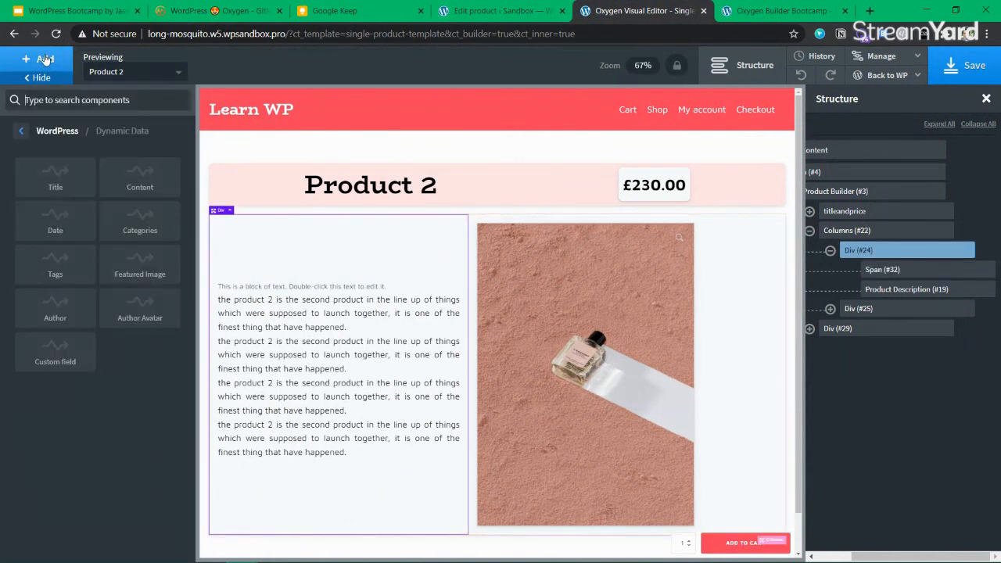
Add an h4 Heading above the text block, coloured with the dark global colour
text(headin)
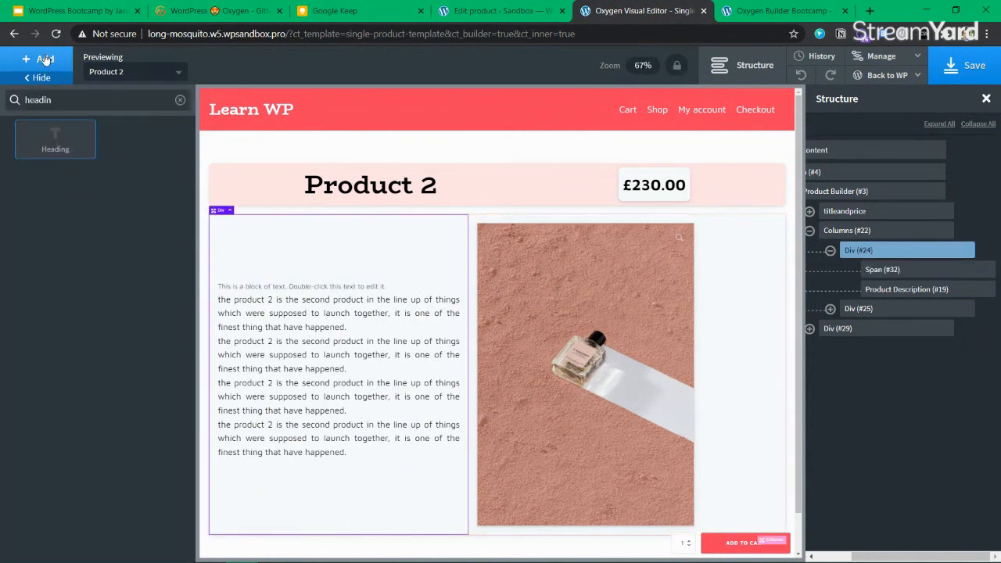
click(55, 139)
click(41, 411)
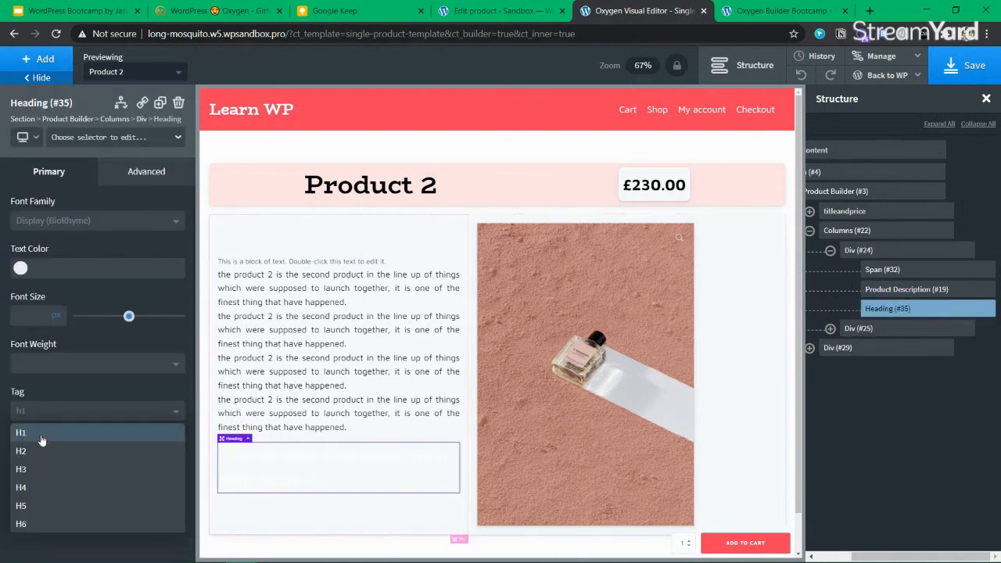
click(42, 486)
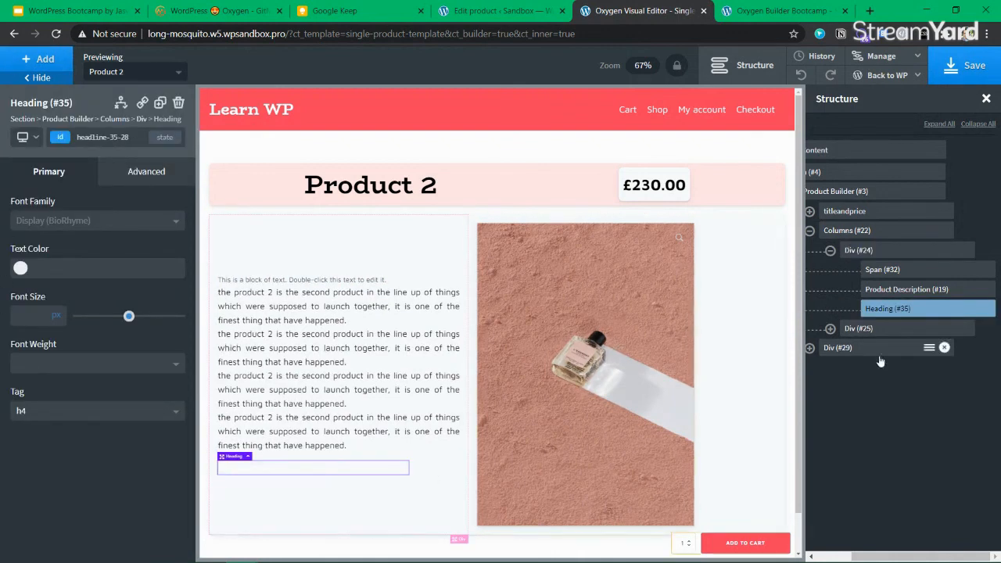
drag(899, 308, 904, 268)
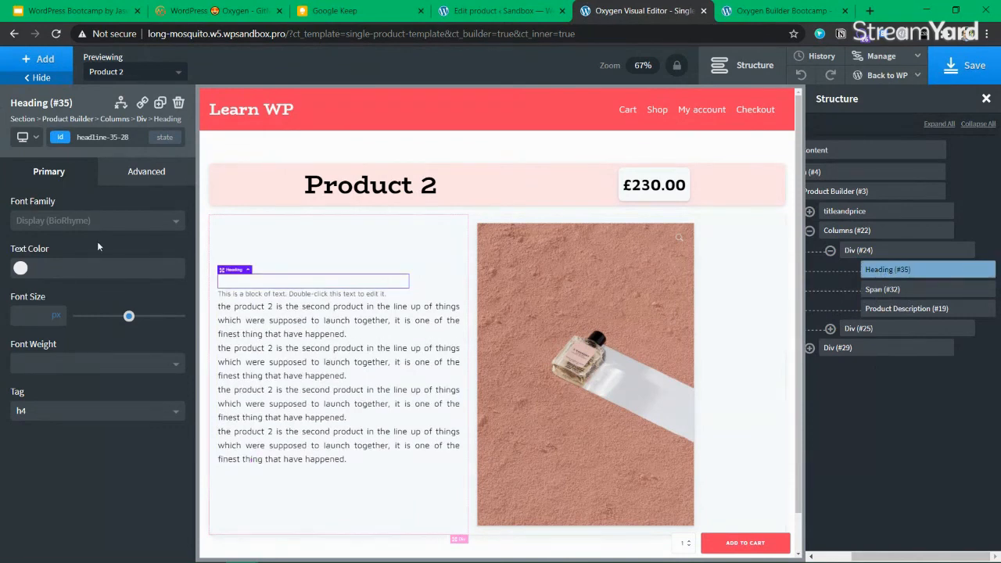
click(21, 268)
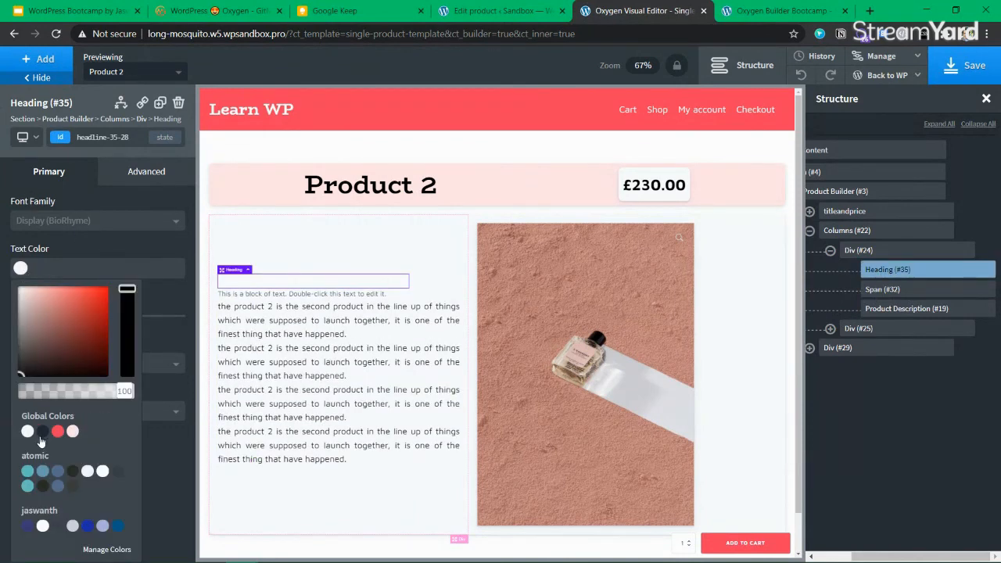
click(42, 433)
Change the heading text to 'Instructor Name:'
double_click(291, 280)
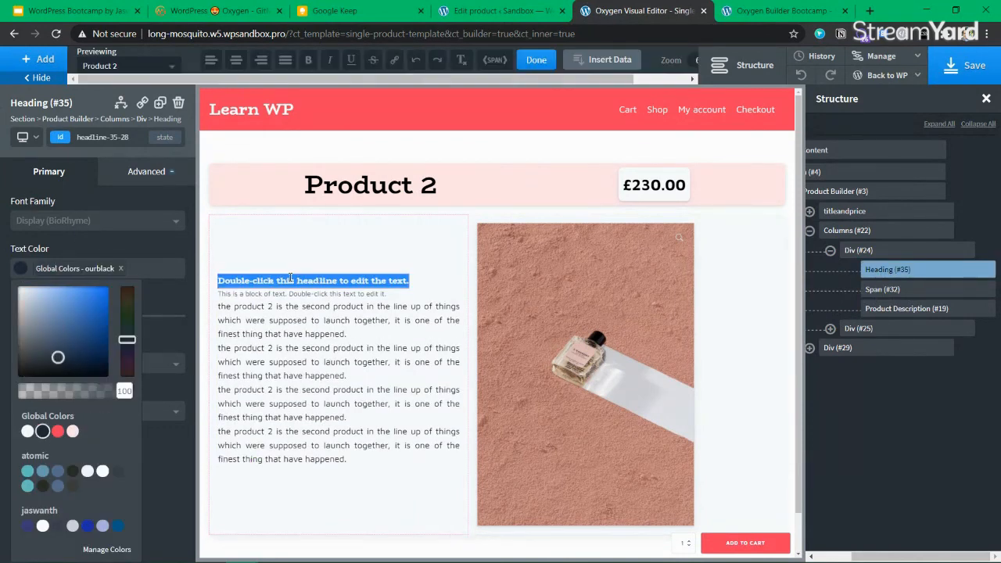
text(Instructor Nam)
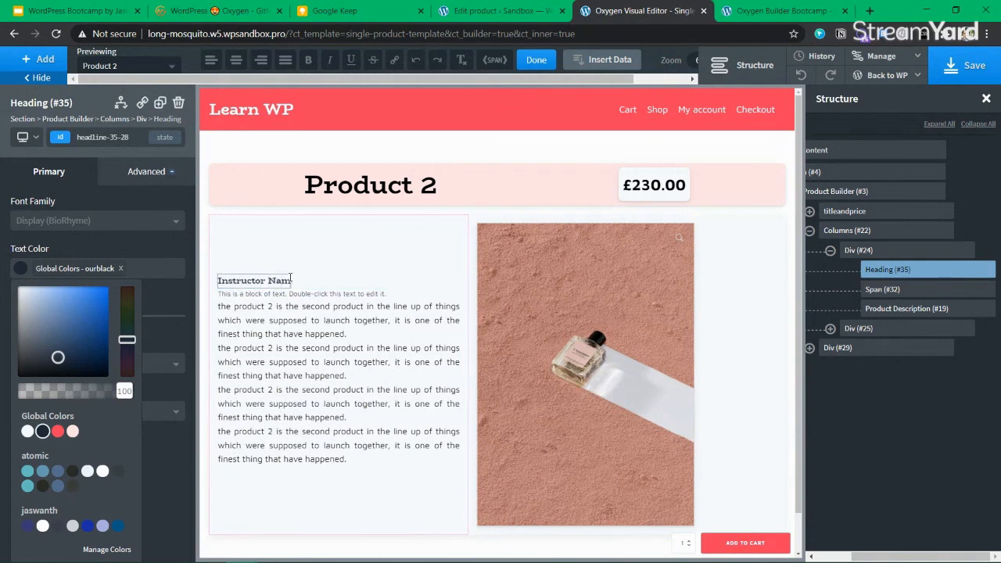
click(318, 294)
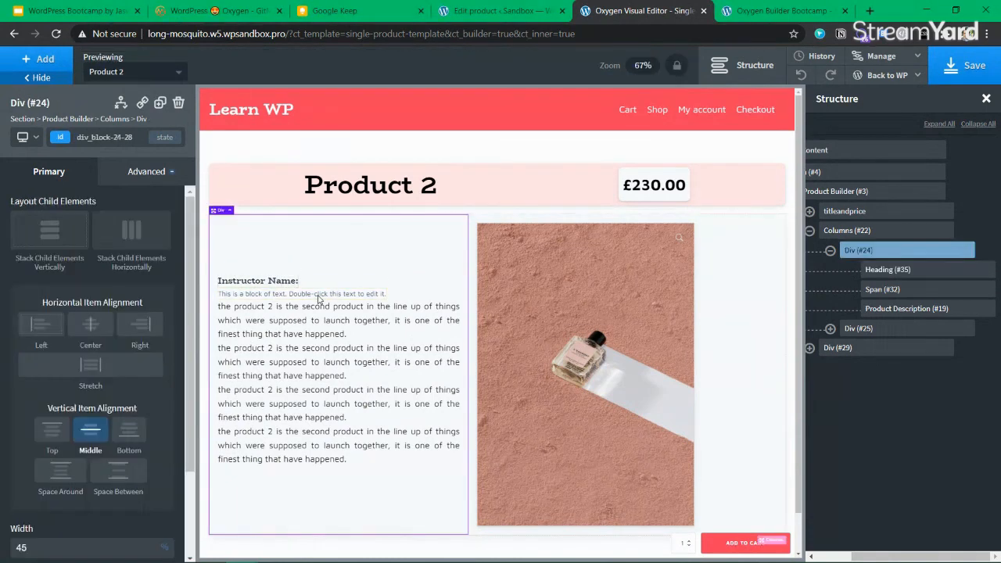
double_click(318, 294)
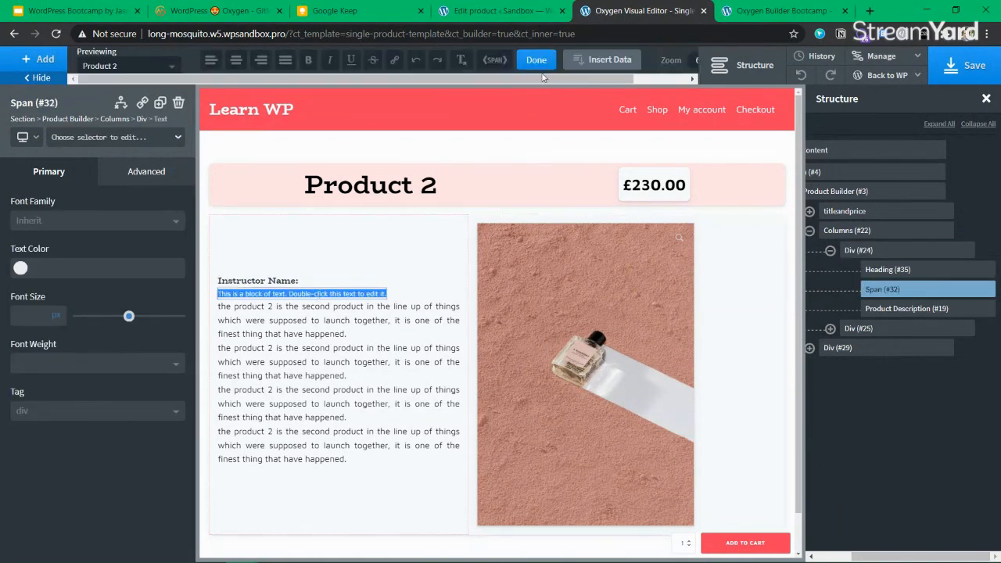
Fill the text block with the Main Teacher Name ACF field and colour it ourblack
click(602, 60)
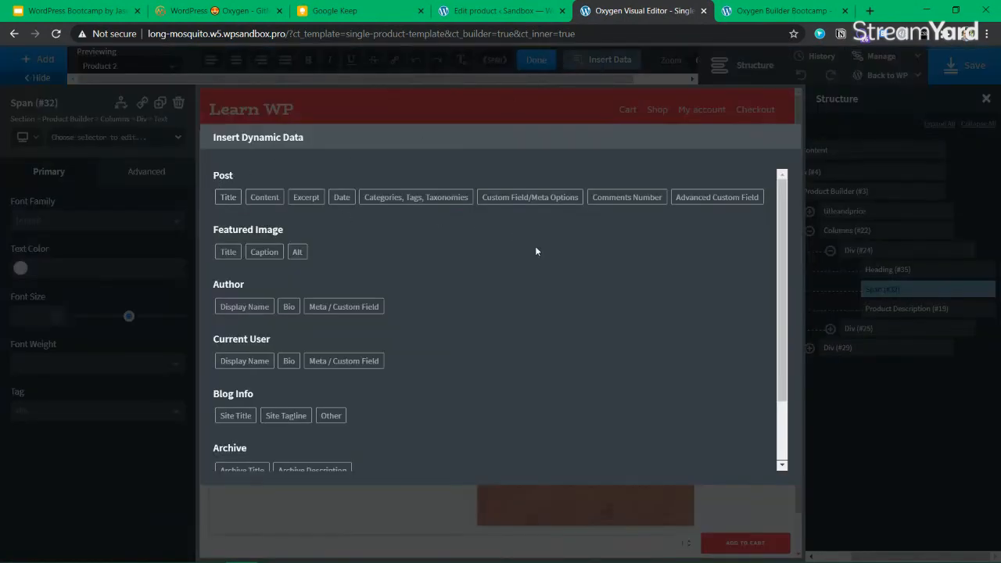
click(728, 200)
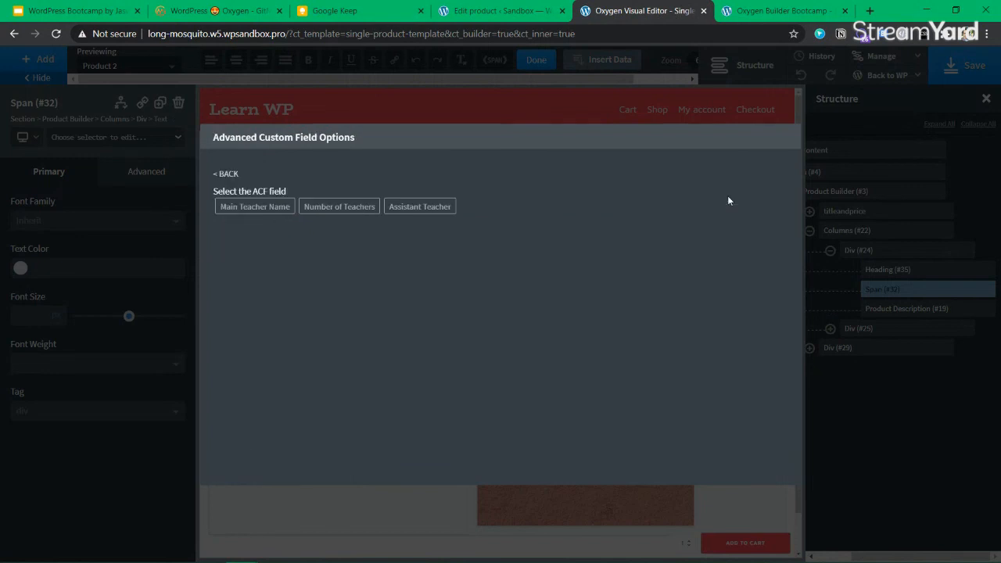
click(258, 211)
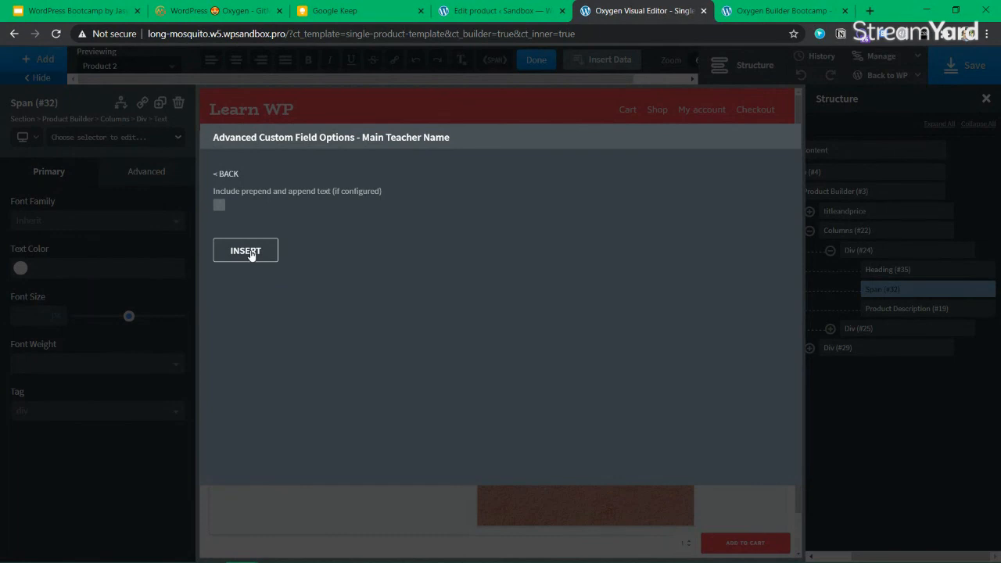
click(246, 251)
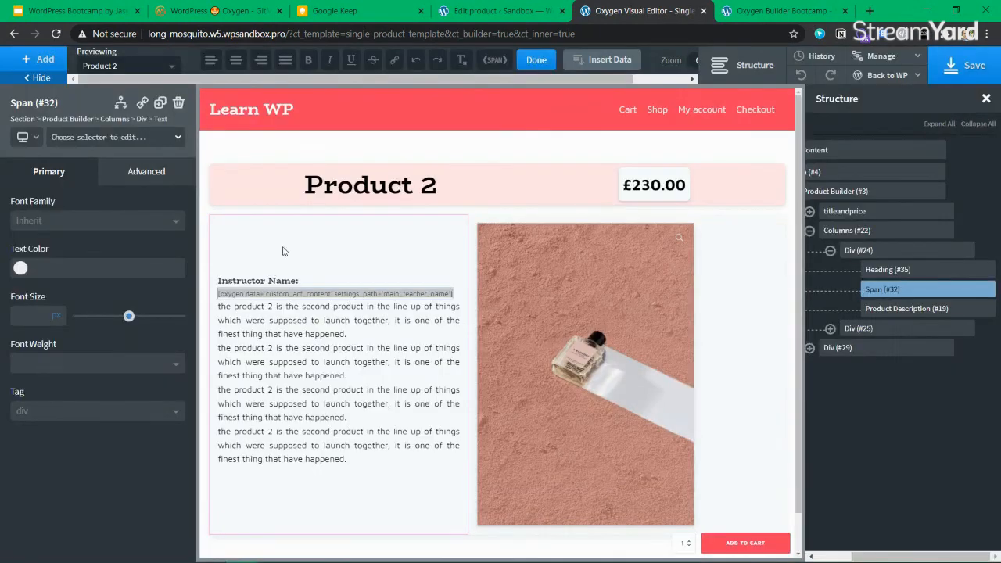
click(337, 238)
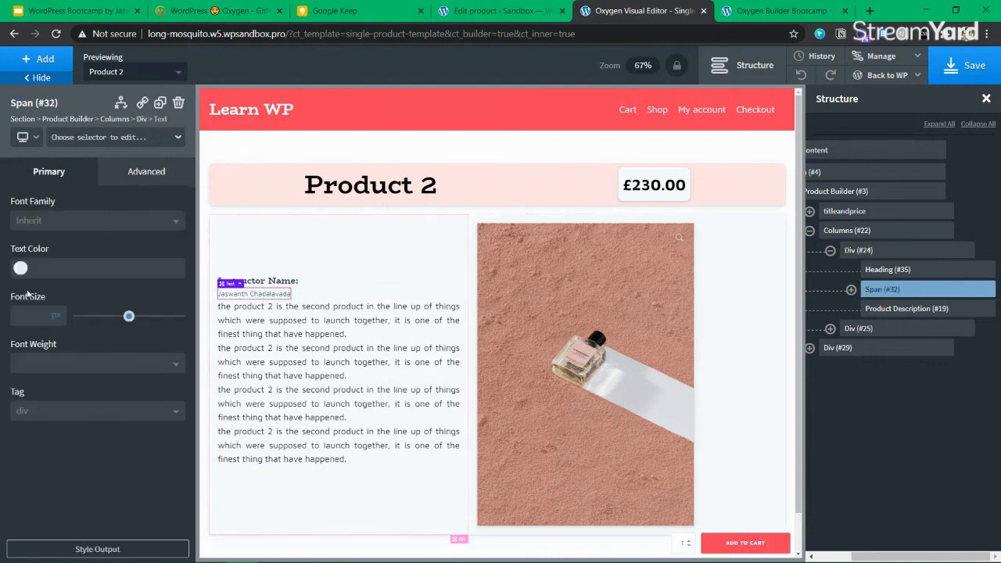
click(19, 269)
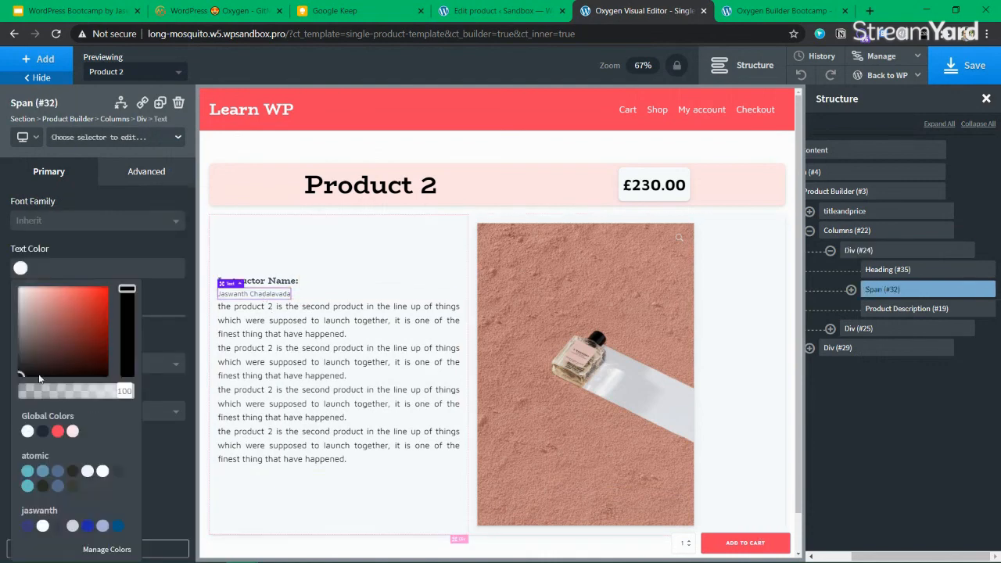
click(43, 431)
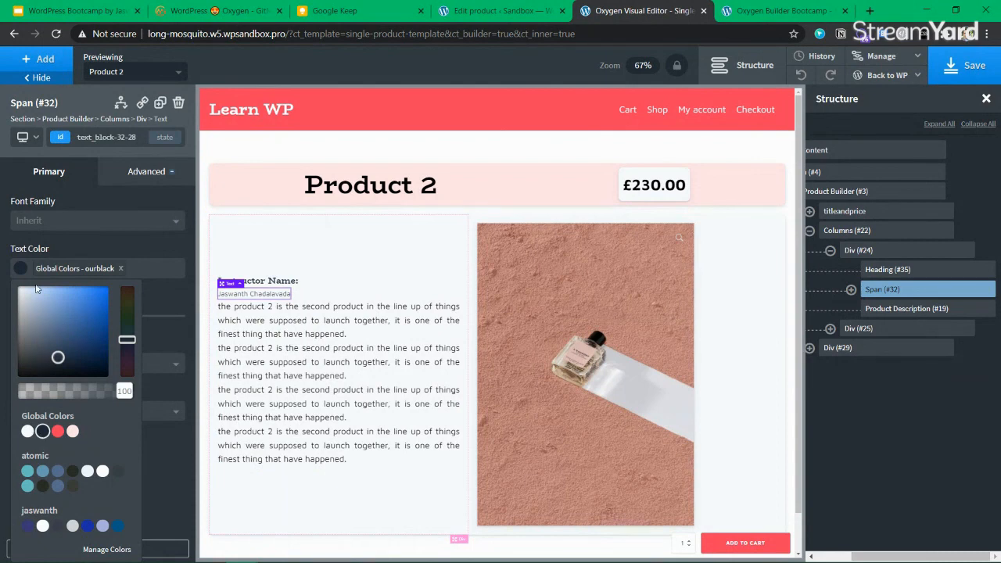
Set the teacher name's font size to 24
click(21, 269)
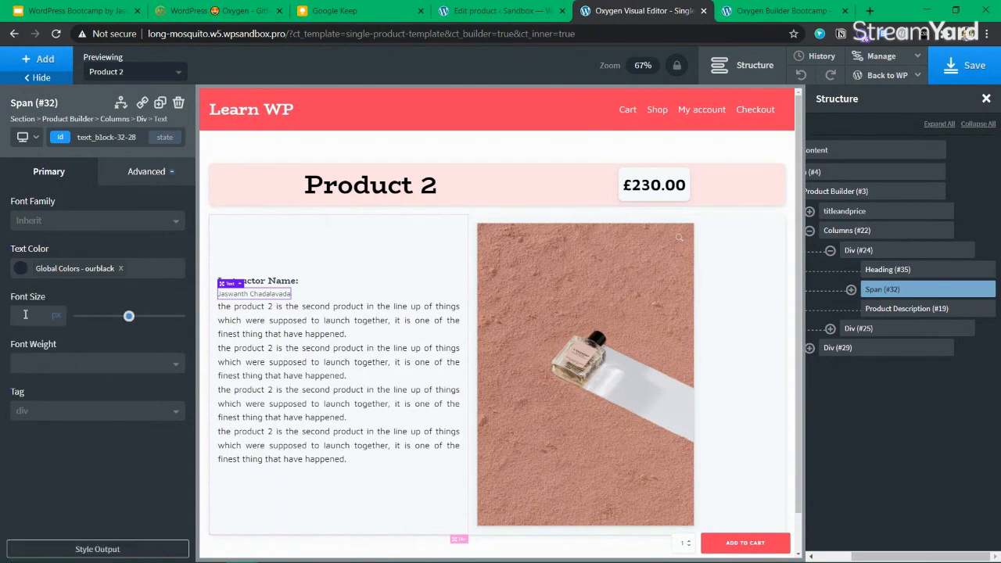
click(25, 315)
text(24)
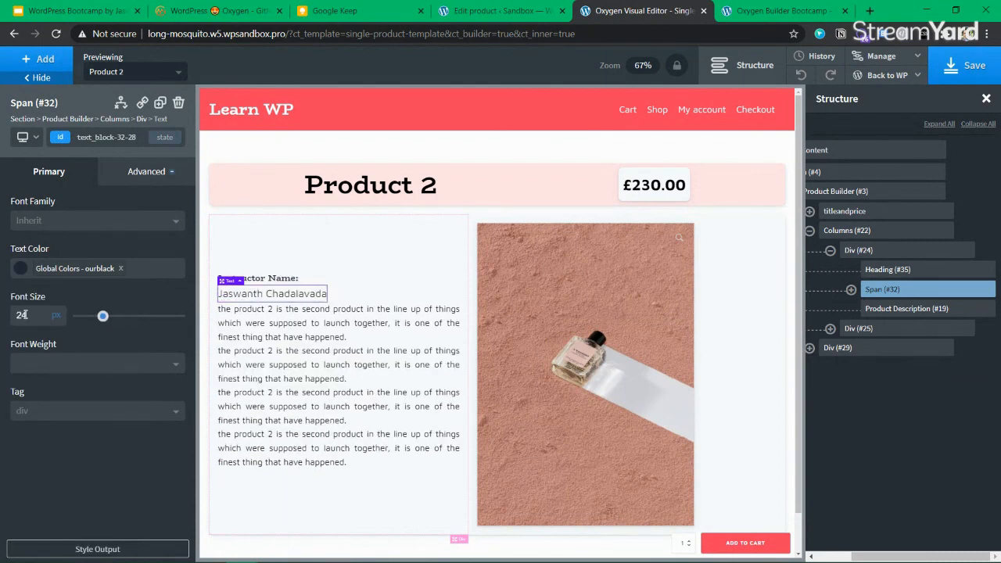
Make the Instructor Name: heading an h2, after briefly trying h3
click(266, 280)
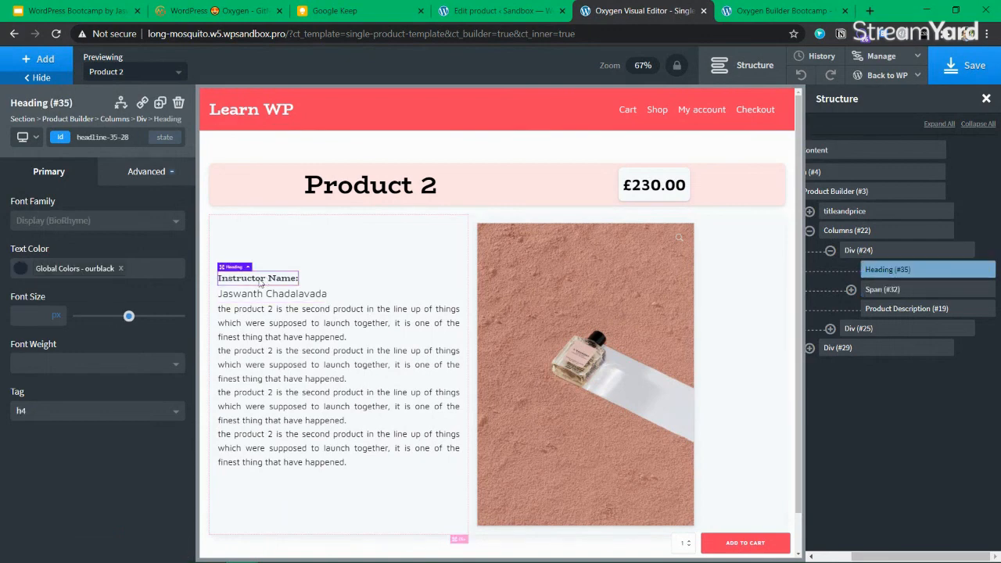
click(102, 409)
click(67, 452)
click(81, 411)
click(29, 452)
click(43, 411)
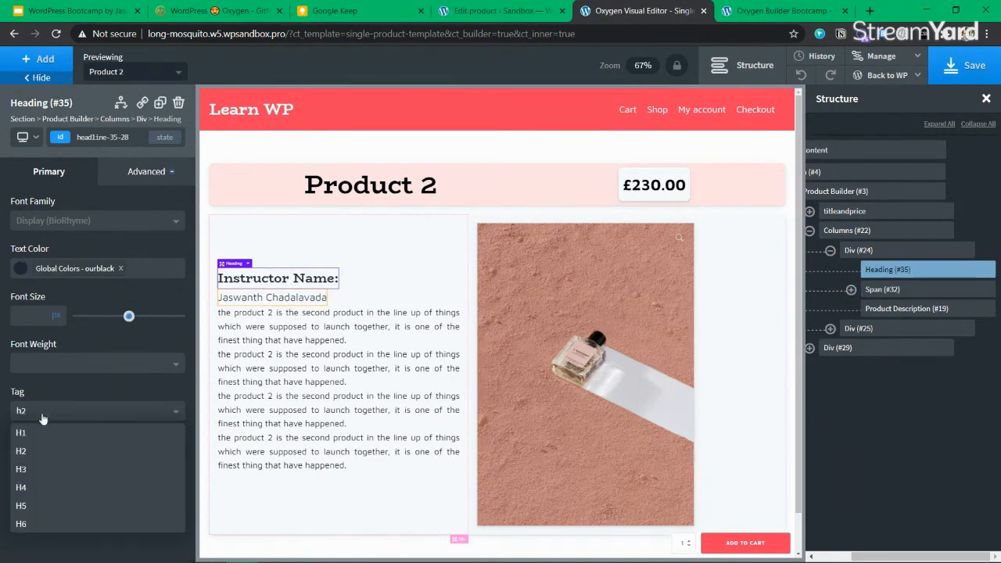
click(37, 471)
click(47, 411)
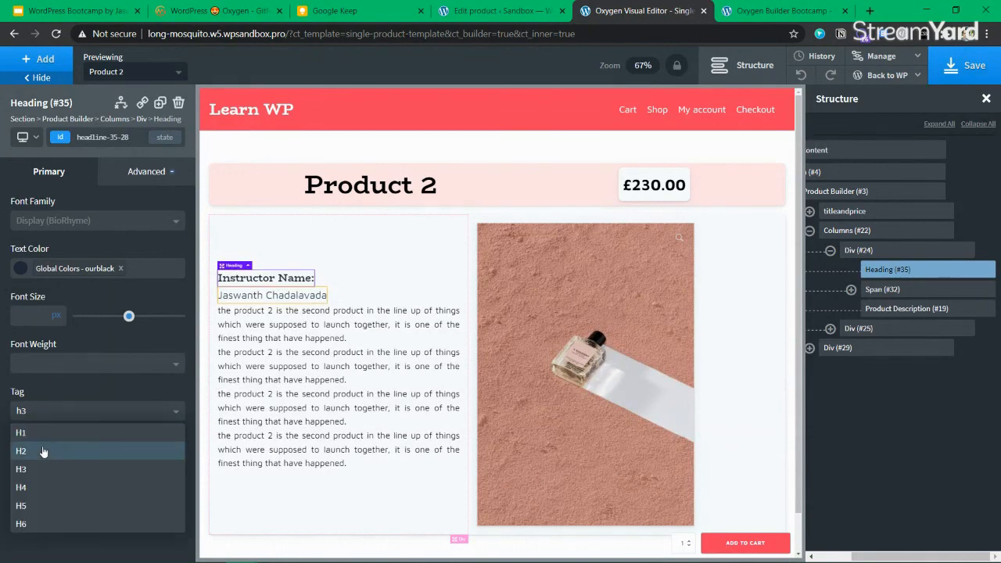
click(43, 451)
click(387, 290)
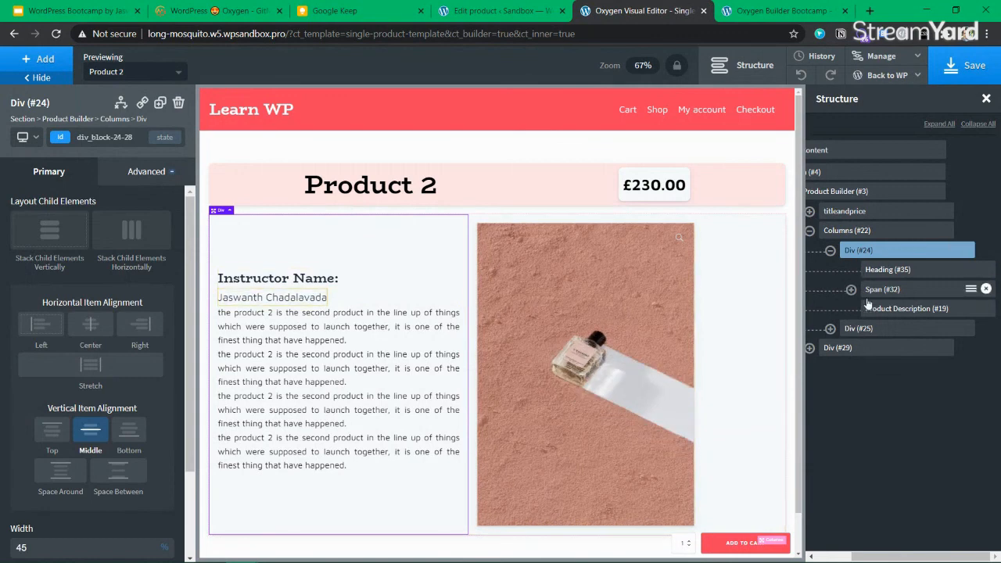
click(266, 283)
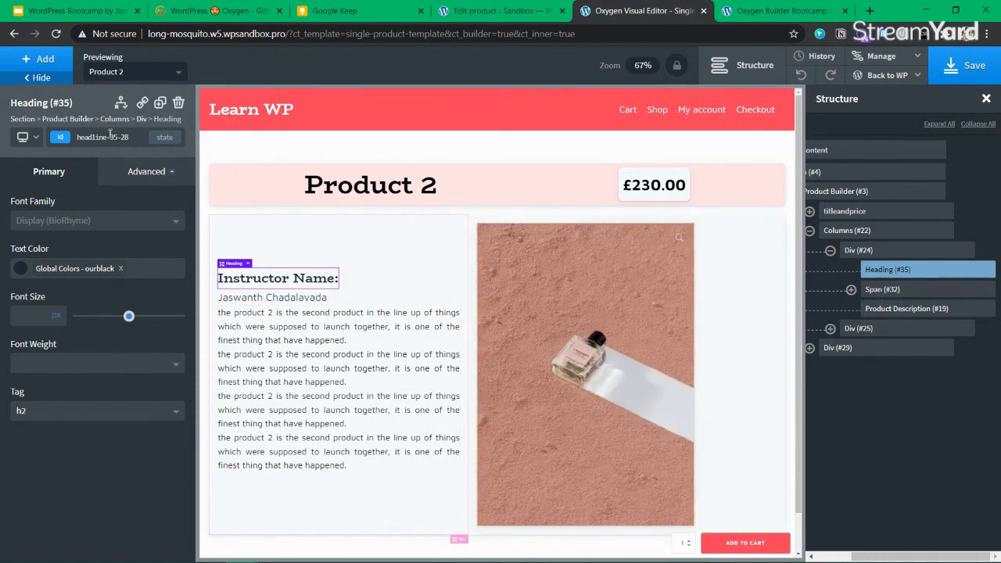
Duplicate the heading below the teacher name as an h3 reading 'Assistant Instructor:'
click(159, 103)
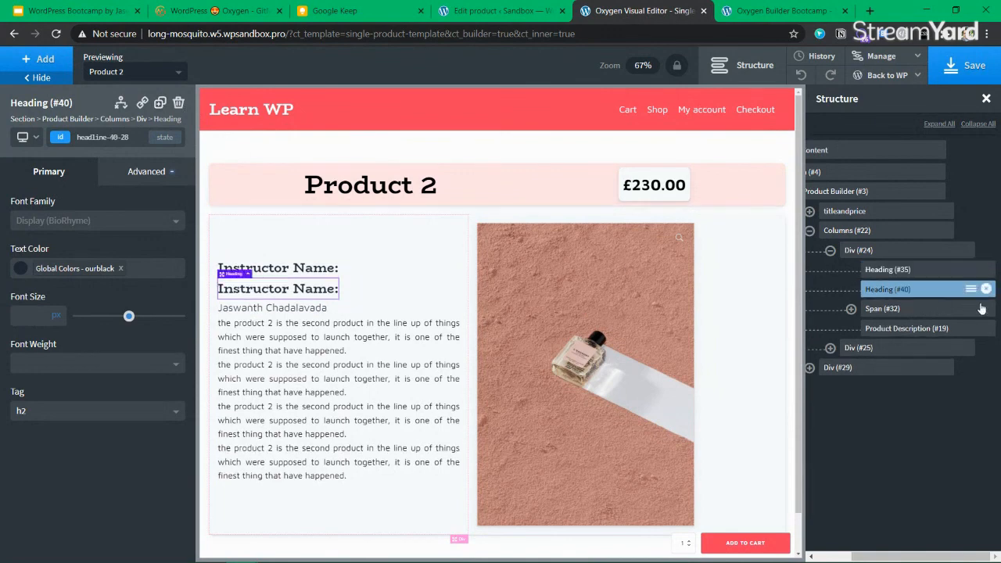
drag(876, 291, 883, 321)
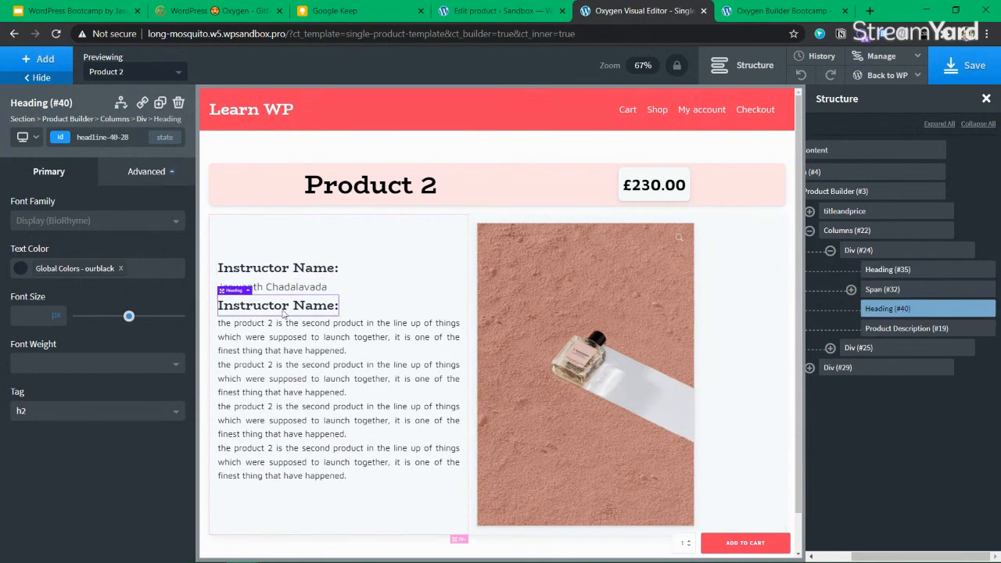
click(50, 410)
click(47, 487)
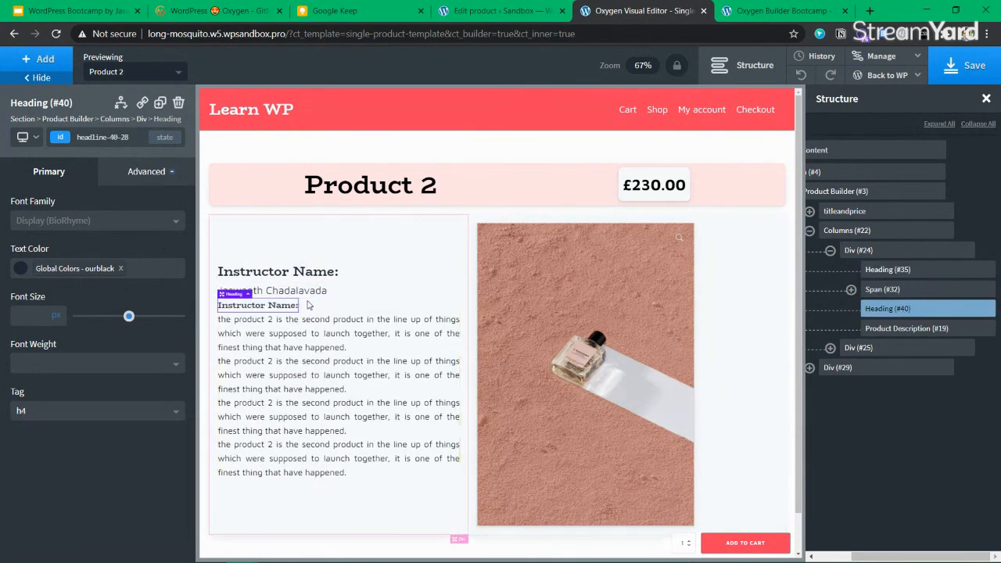
click(43, 414)
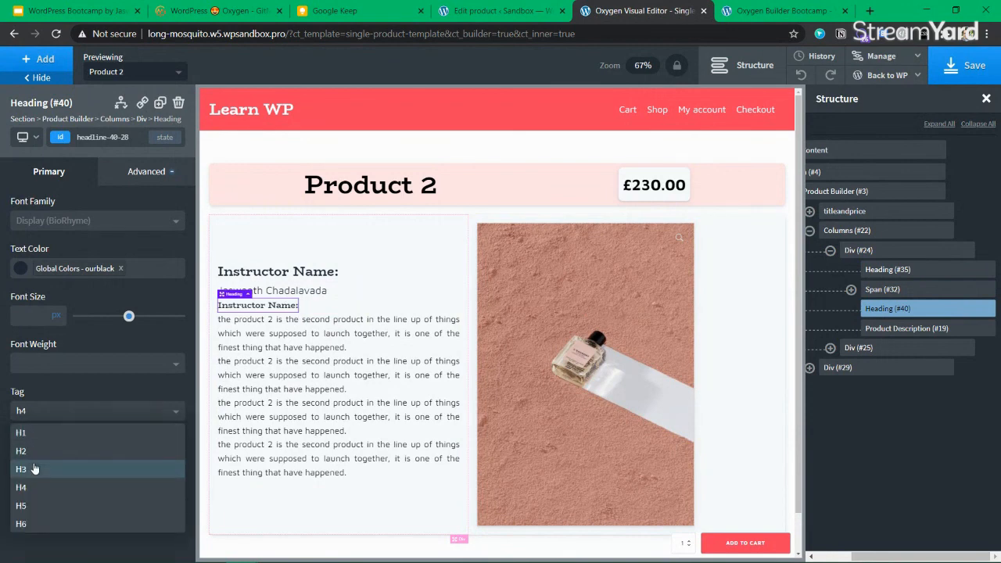
click(32, 467)
double_click(274, 306)
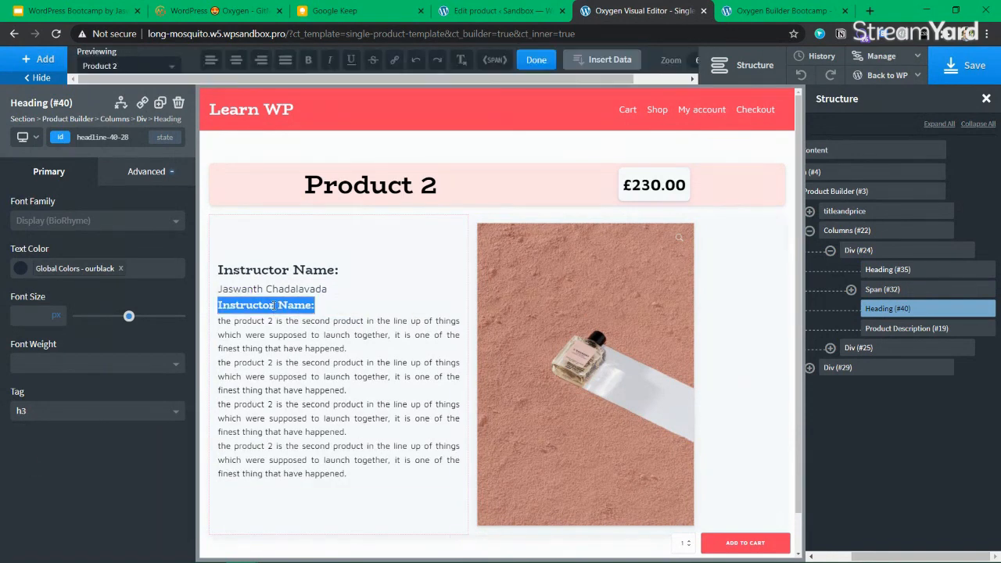
text(Assistant In)
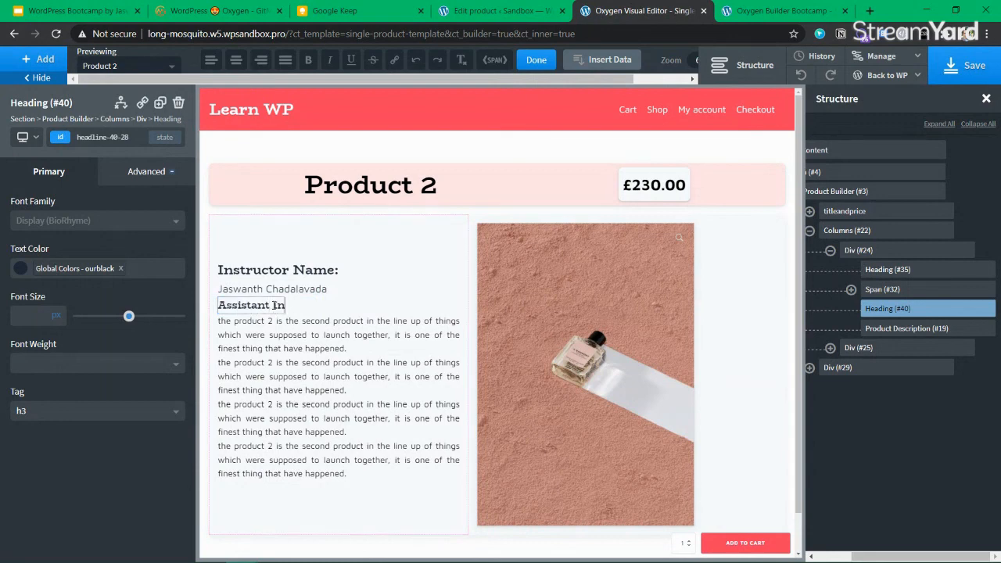
text(structor:)
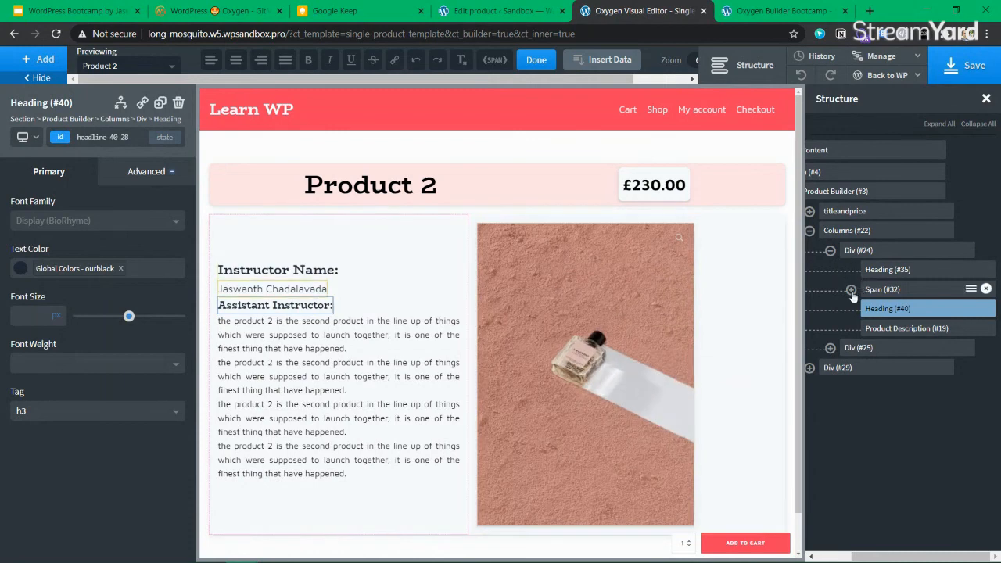
click(884, 290)
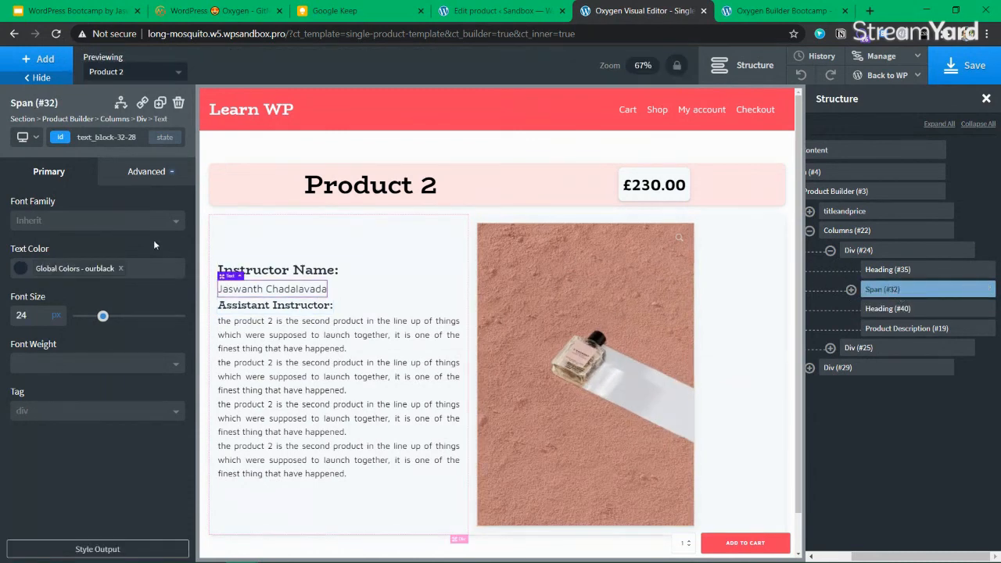
Add a Text block under Assistant Instructor: with font size 20
click(45, 62)
text(tex)
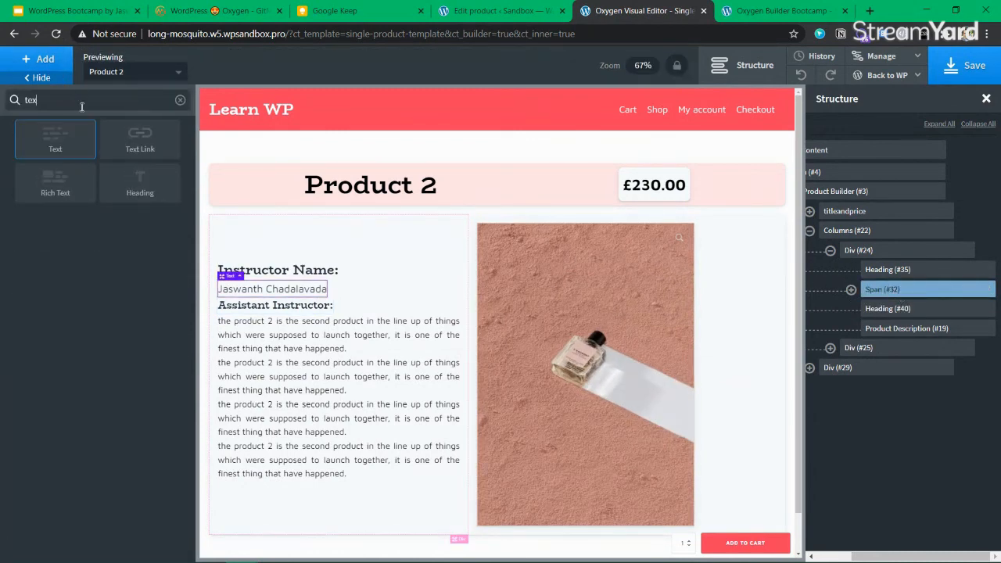
click(55, 137)
drag(887, 323, 887, 335)
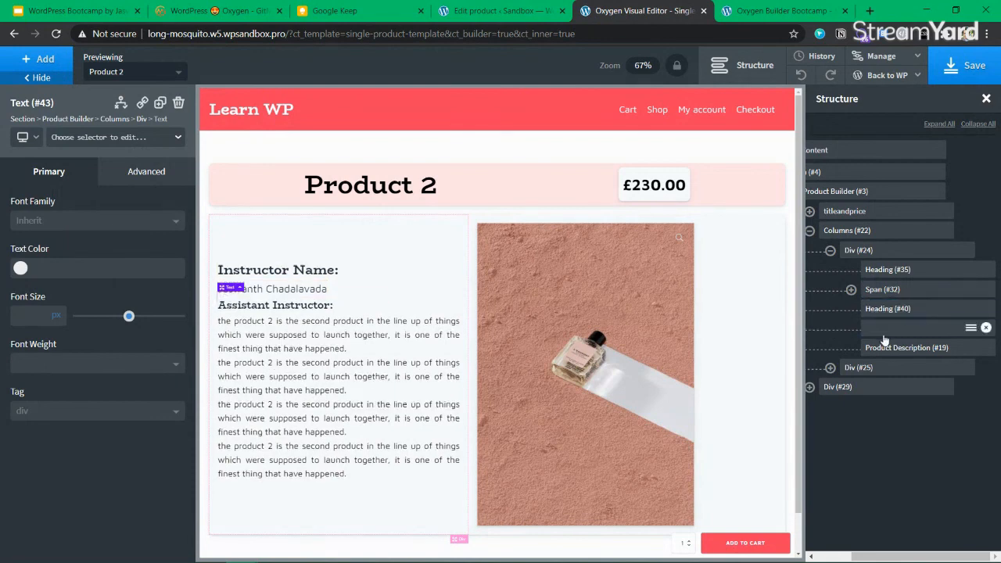
click(32, 314)
text(20)
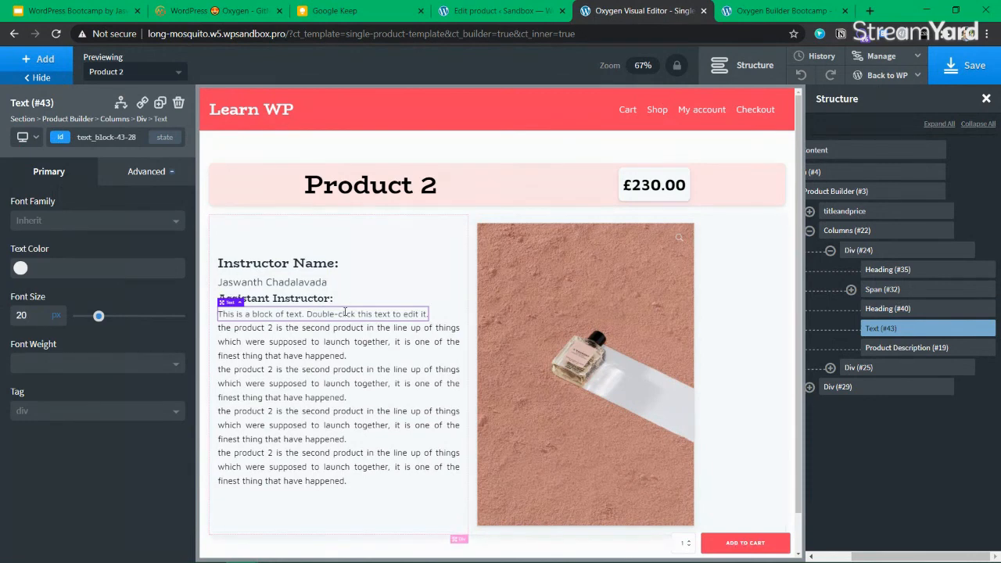
Fill that text block with the Assistant Teacher ACF field and save the template
double_click(345, 312)
click(596, 63)
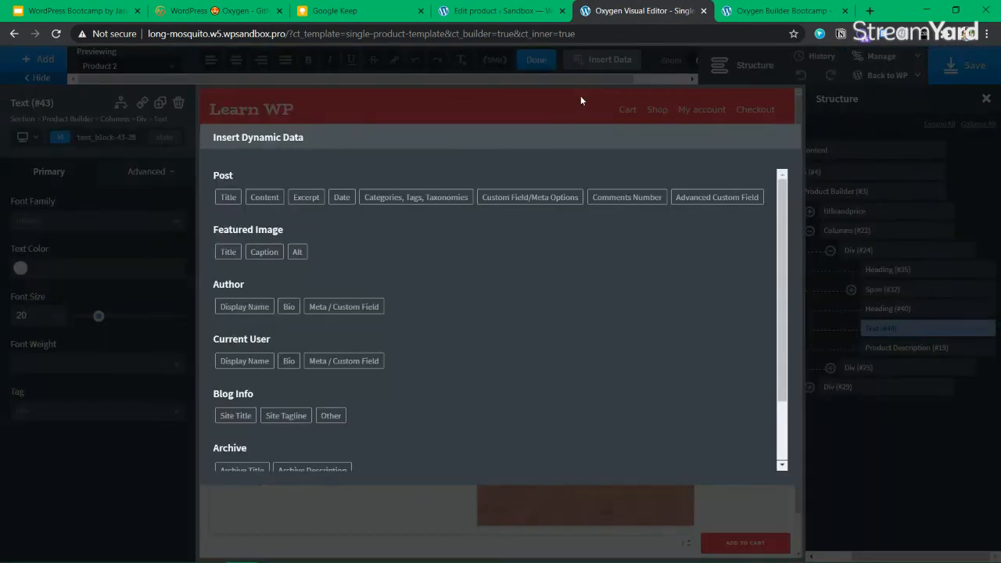
click(711, 197)
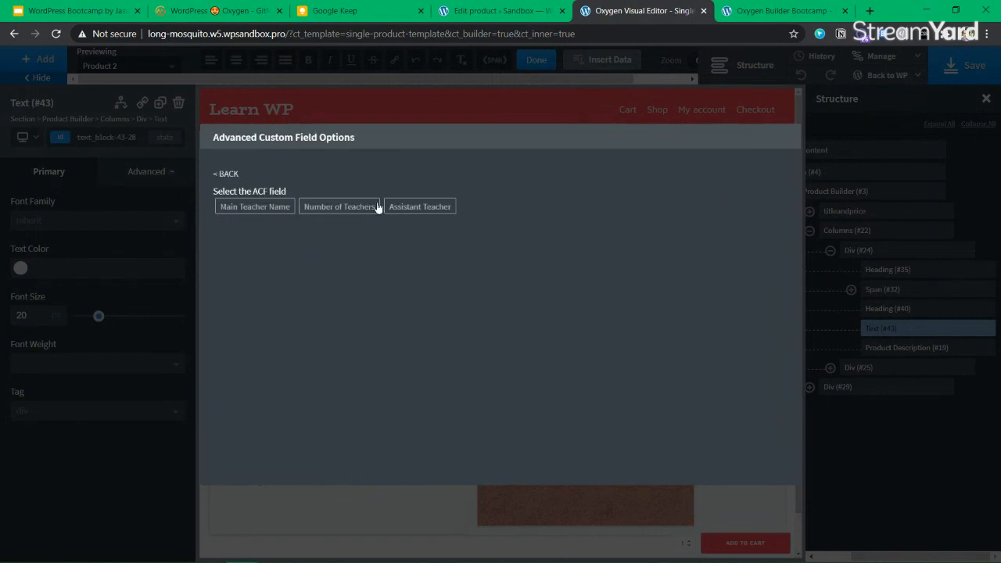
click(420, 207)
click(271, 243)
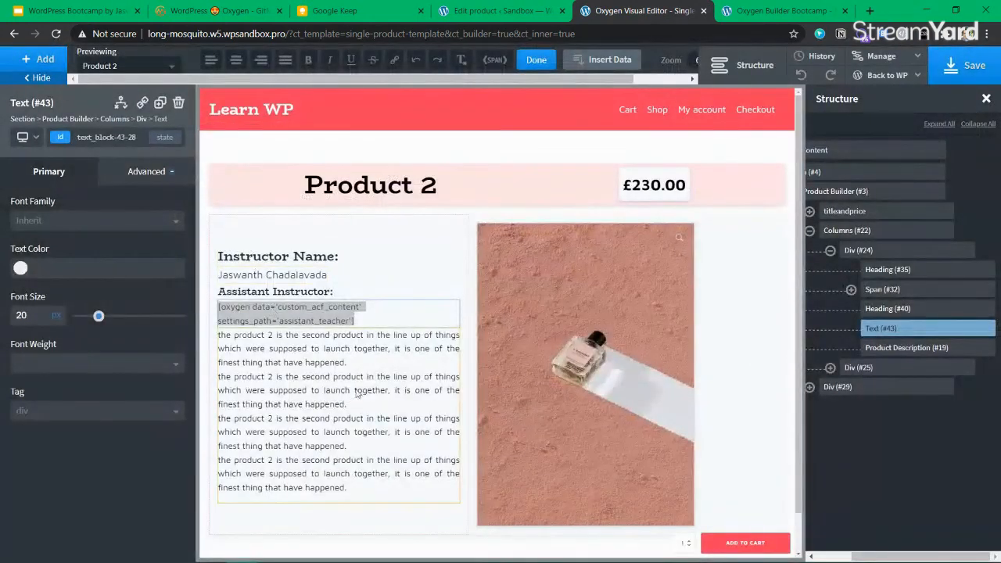
click(365, 388)
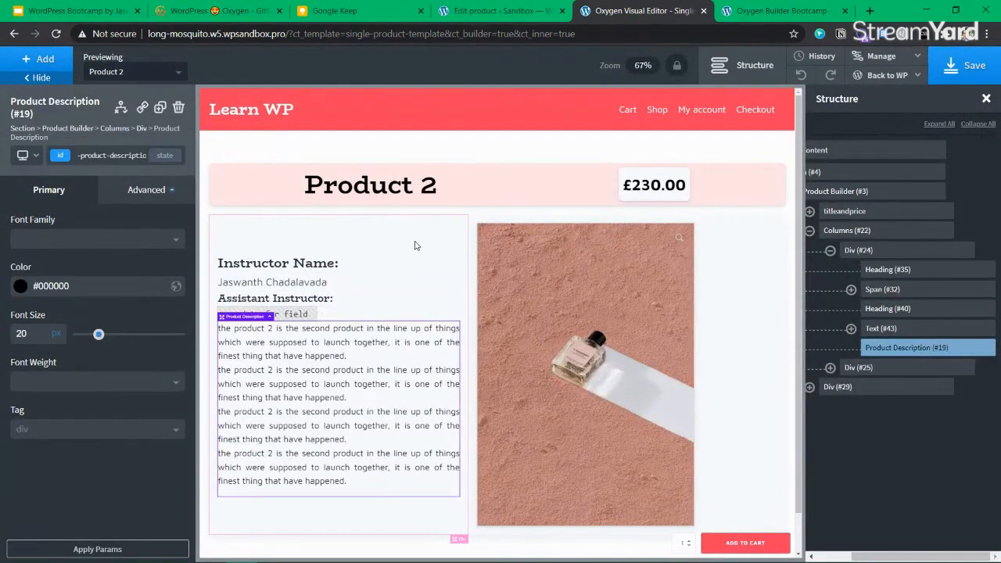
click(399, 263)
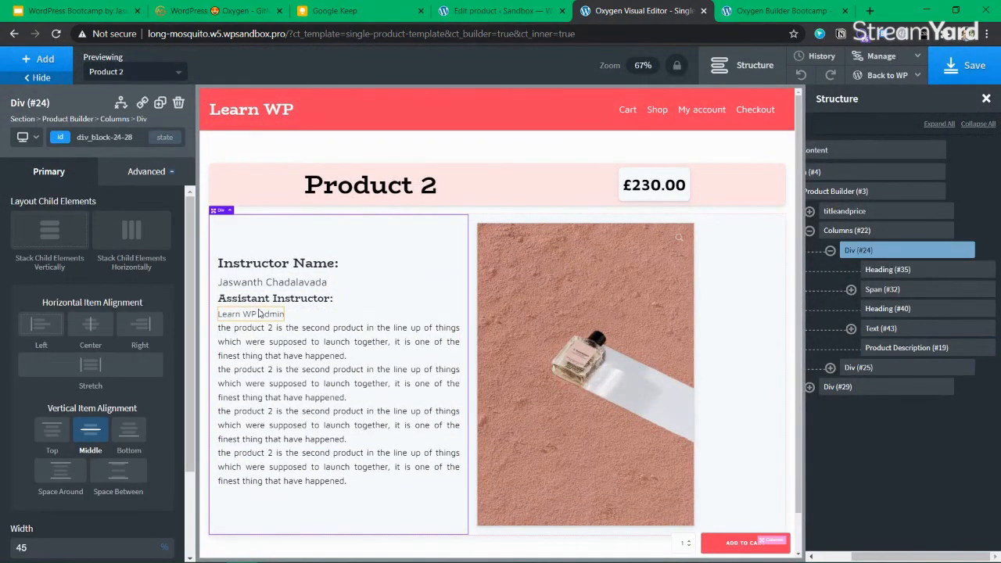
click(976, 65)
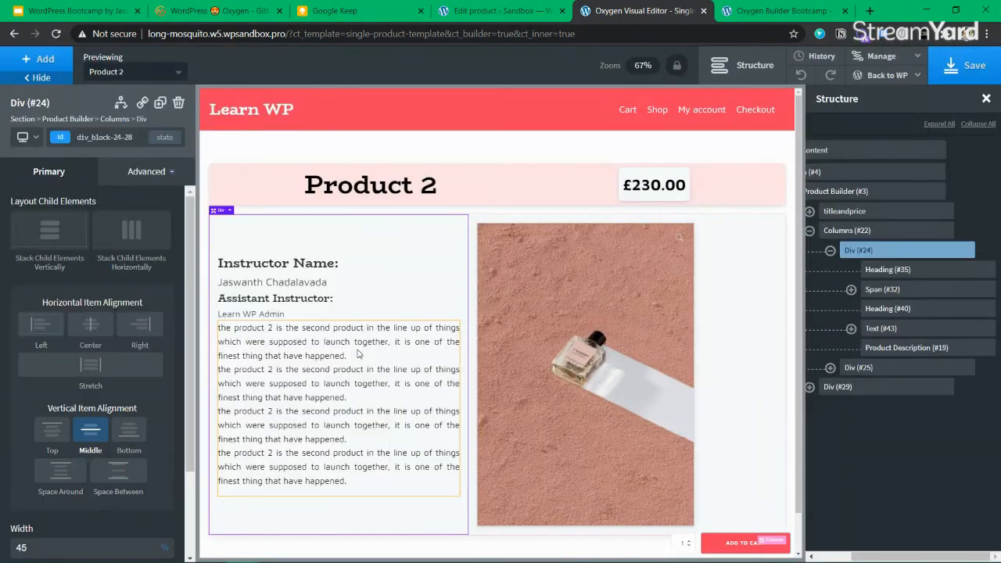
Duplicate the Instructor Name heading and move the copy just above the product description
click(897, 311)
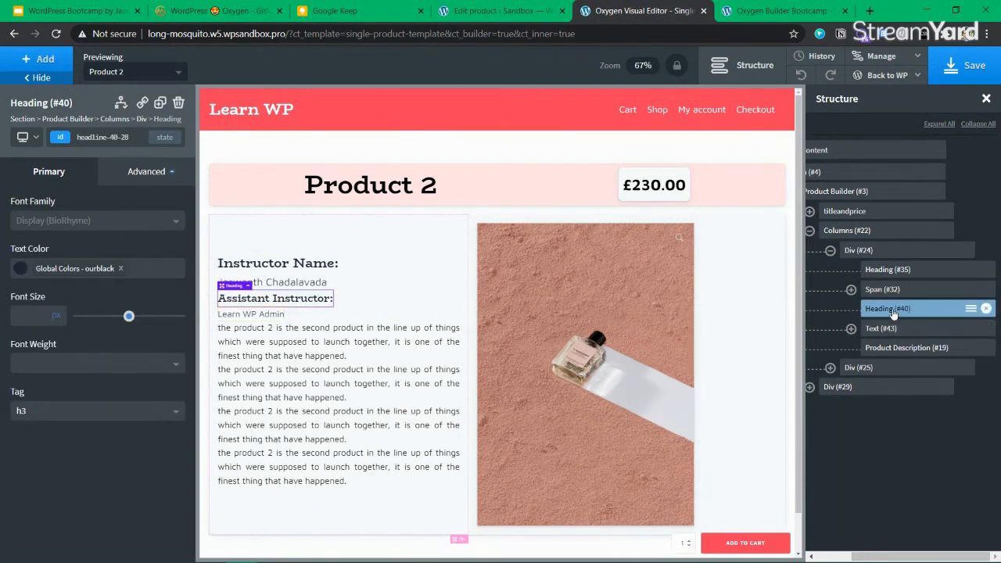
click(890, 329)
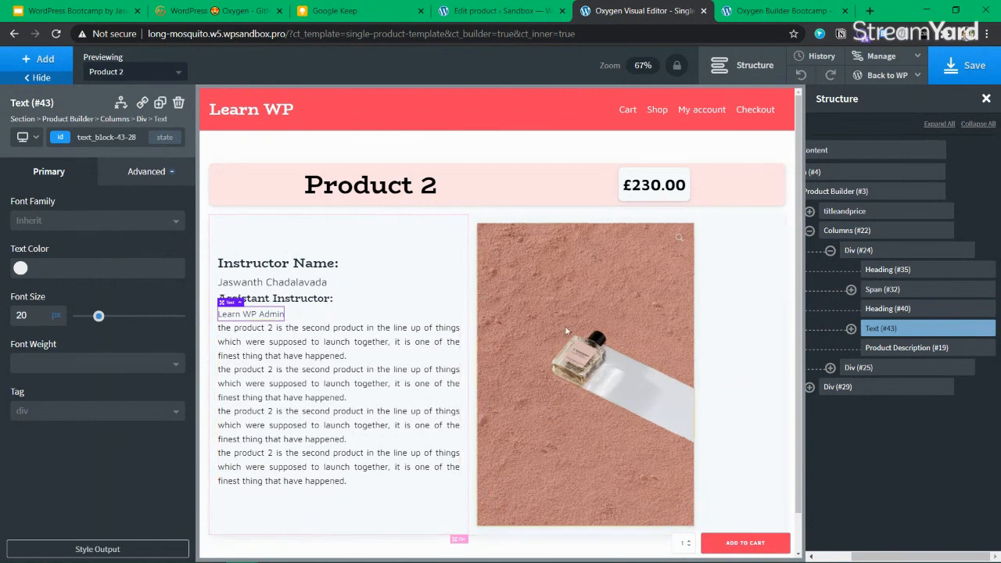
click(900, 269)
key(ctrl+d)
click(769, 156)
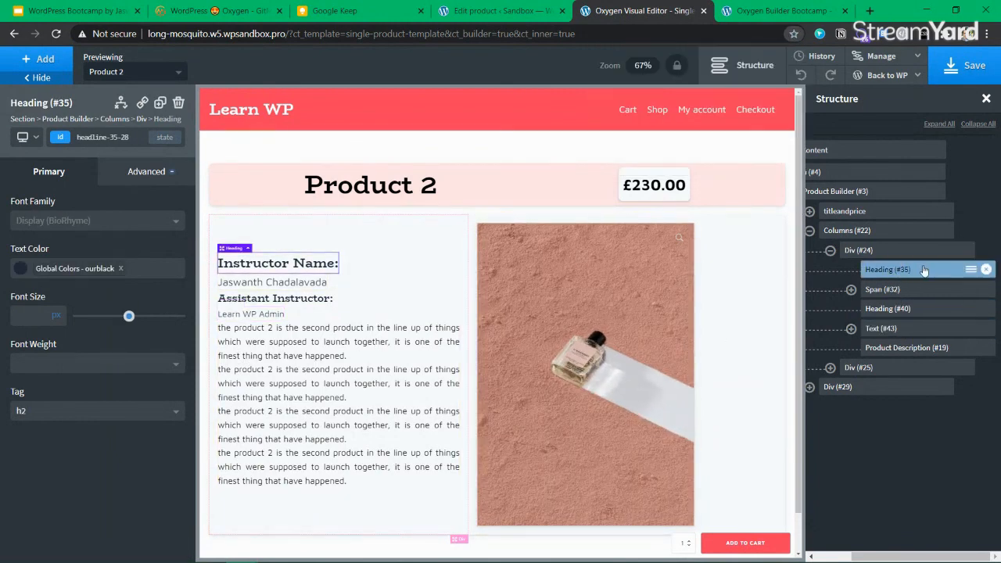
key(ctrl+d)
drag(890, 286, 896, 357)
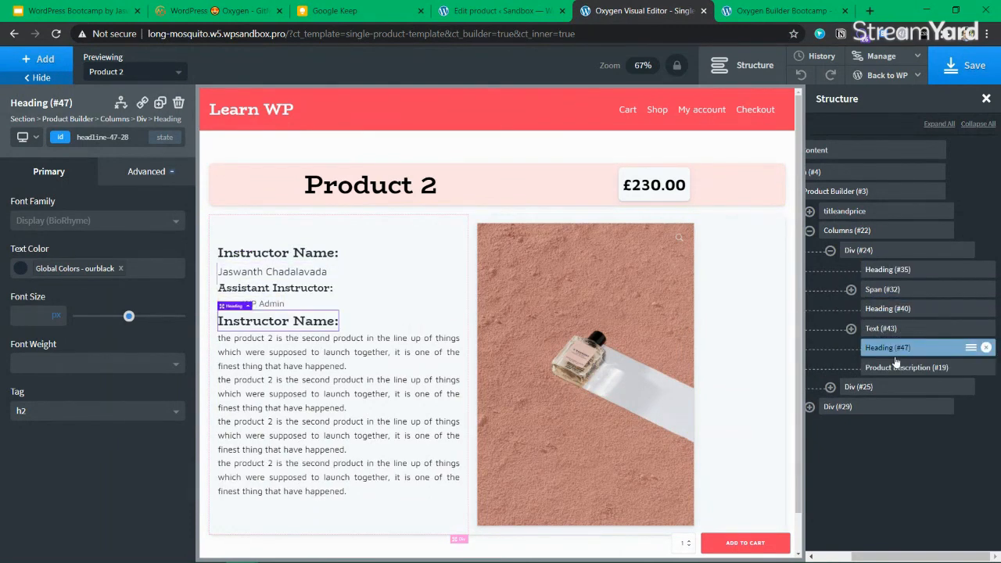
Retitle the copied heading 'Course Description:' and save the template
double_click(311, 321)
text(Pro)
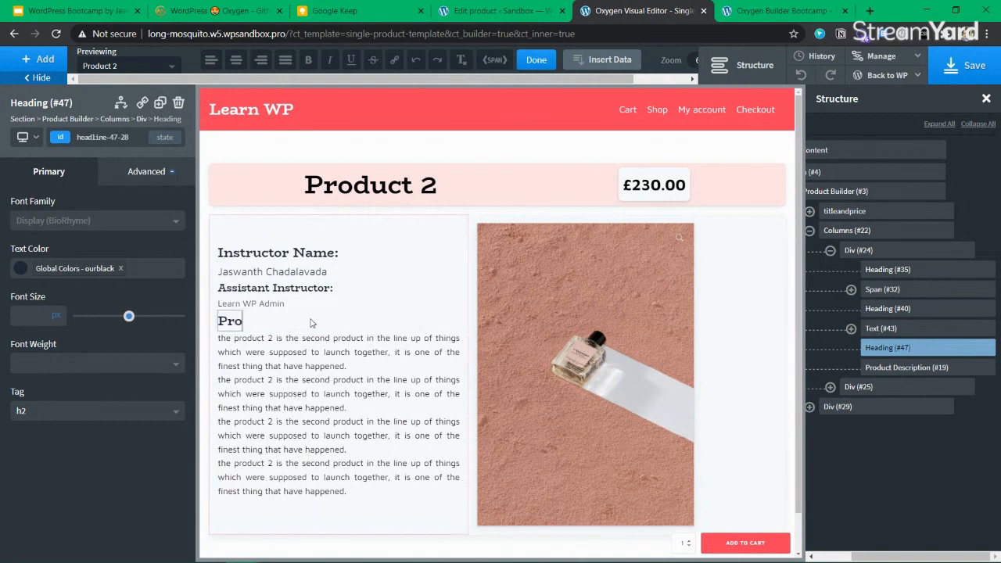
text(duct Descri)
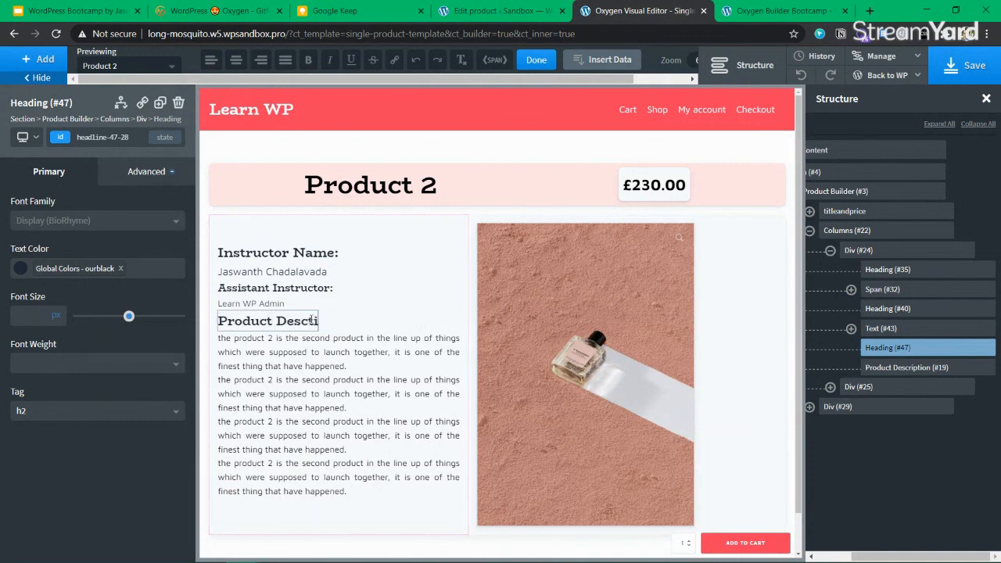
key(ctrl+a)
text(Course)
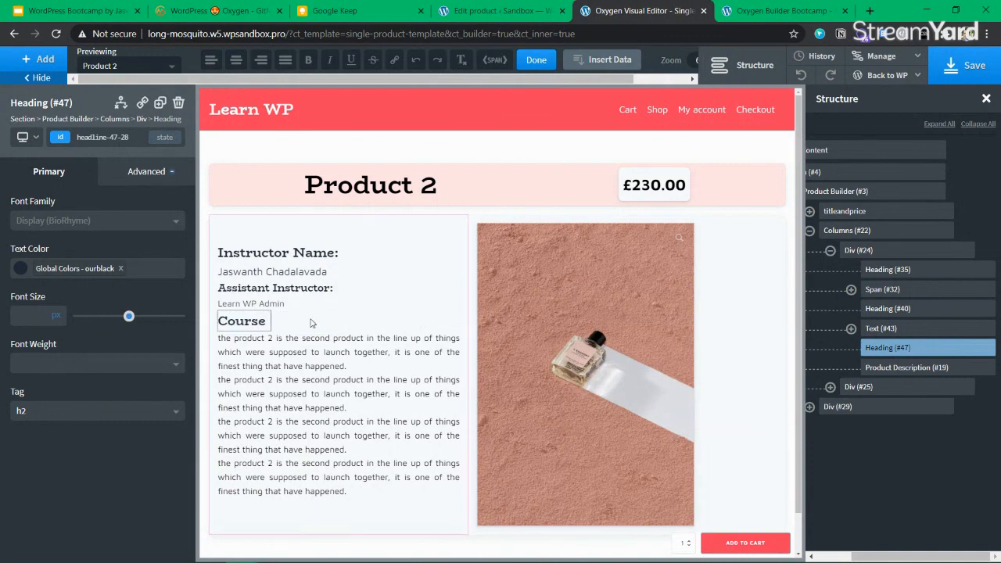
text( Description:)
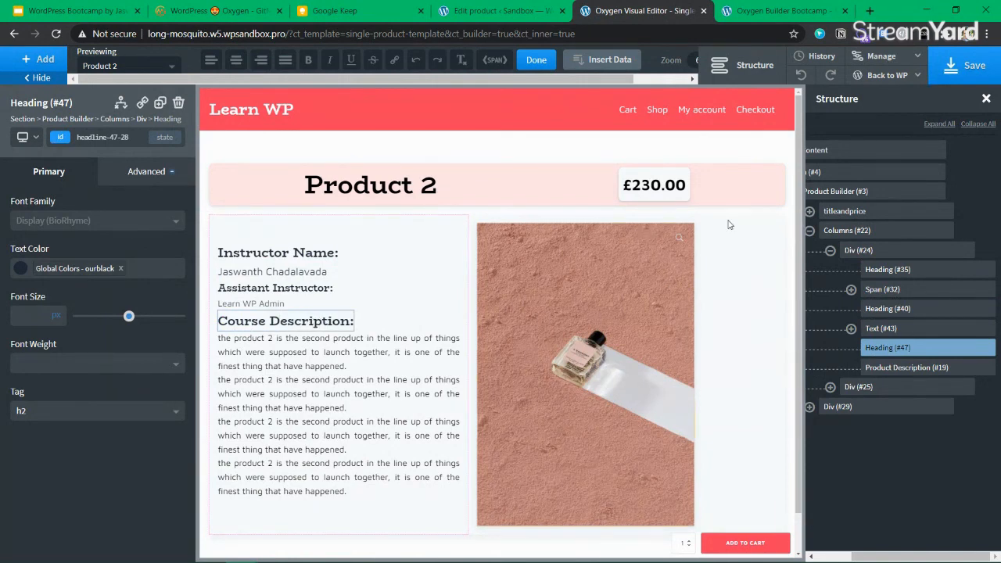
click(963, 67)
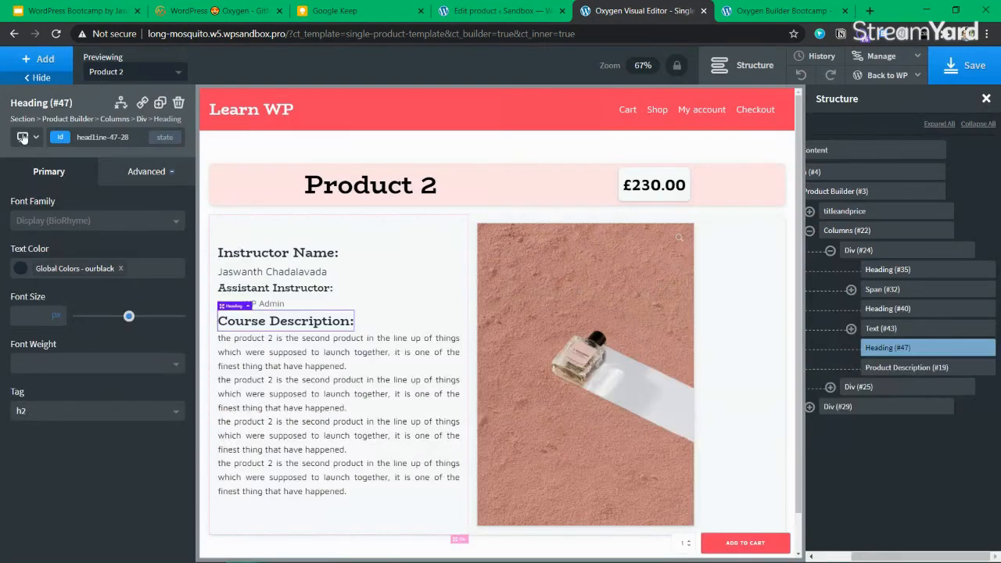
click(25, 137)
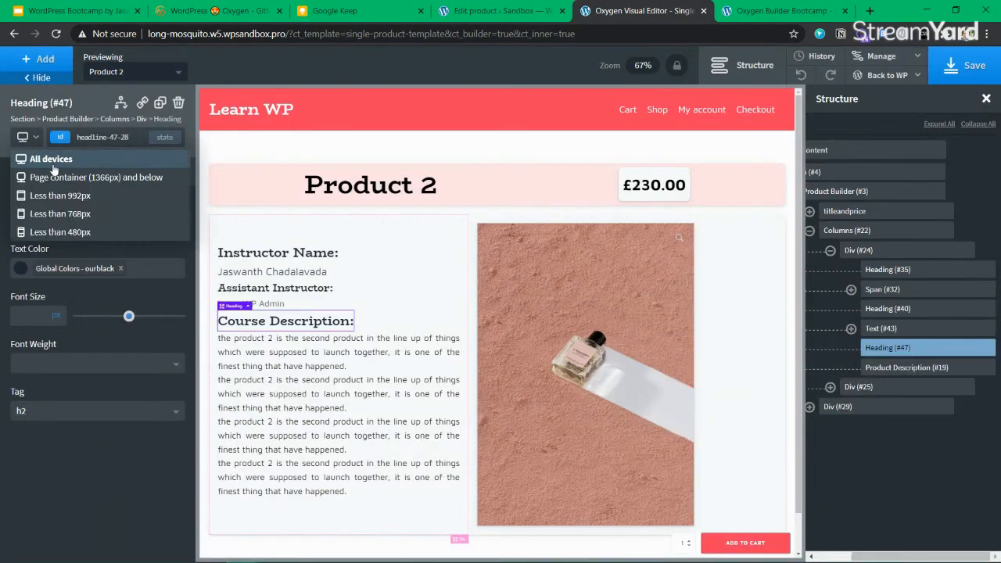
Switch the preview to Oxygen Builder Bootcamp, save the template, and go to the Edit product tab
click(119, 75)
click(122, 138)
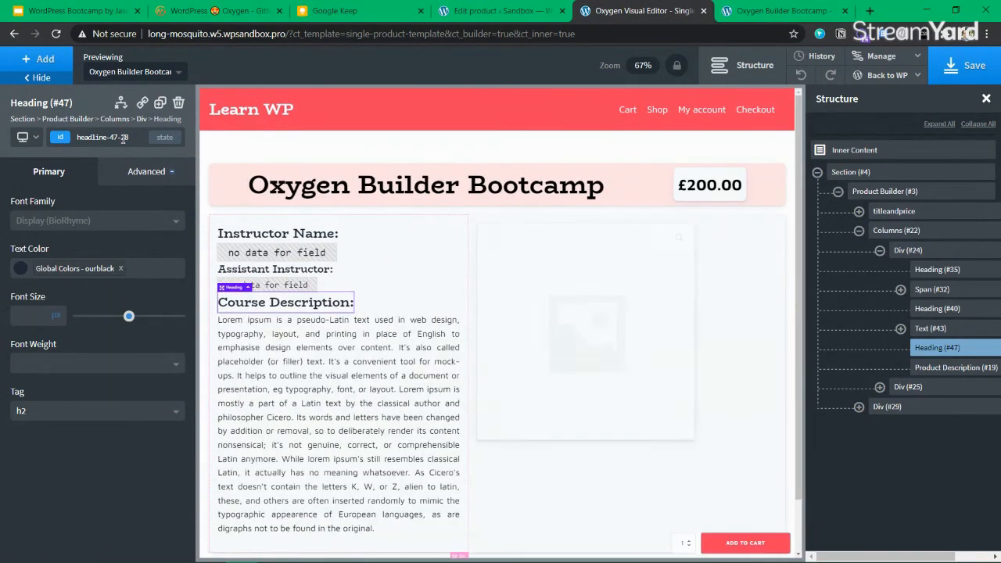
click(342, 438)
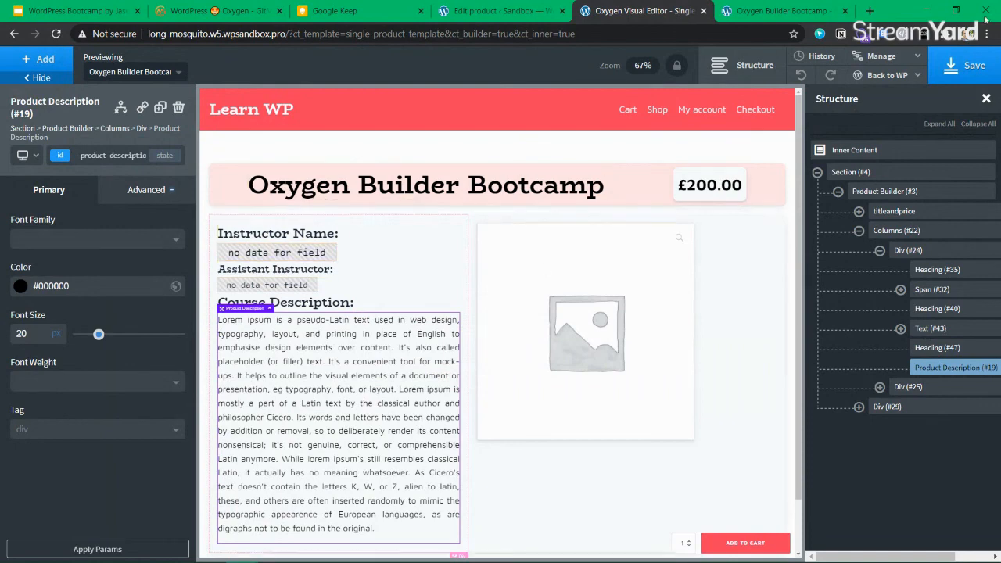
click(976, 71)
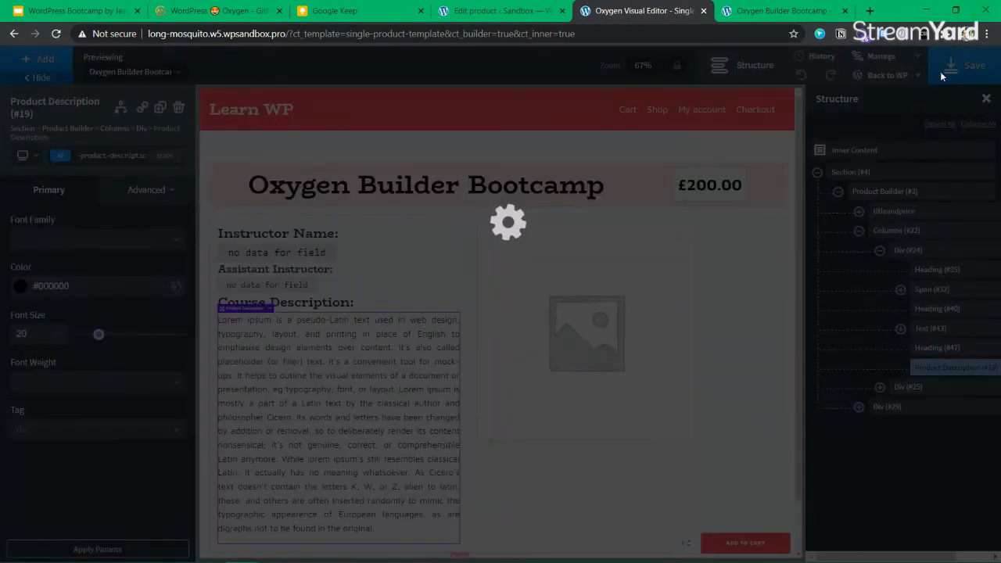
click(498, 17)
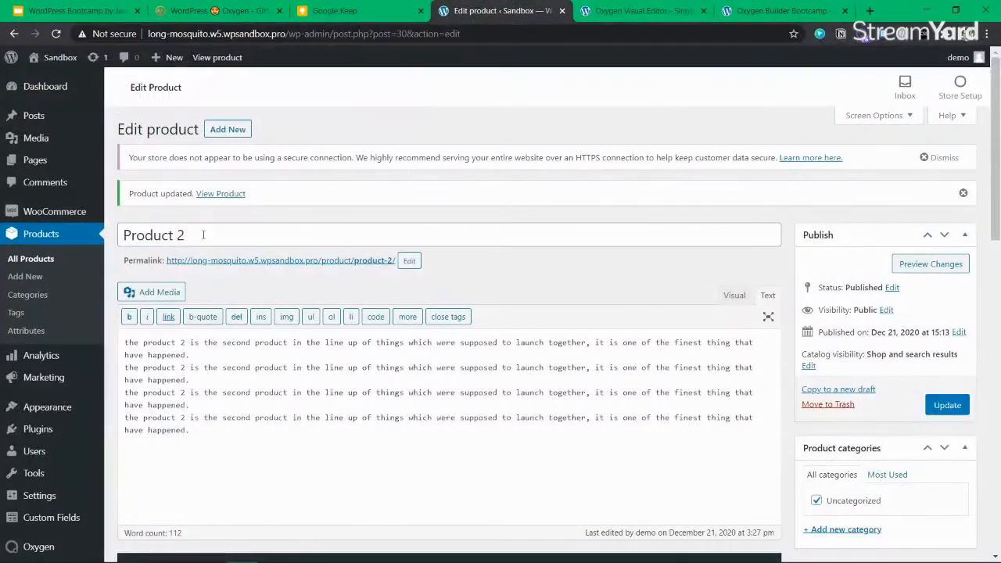
Open Oxygen Builder Bootcamp from All Products, enter the main teacher's name, and update the product
click(30, 266)
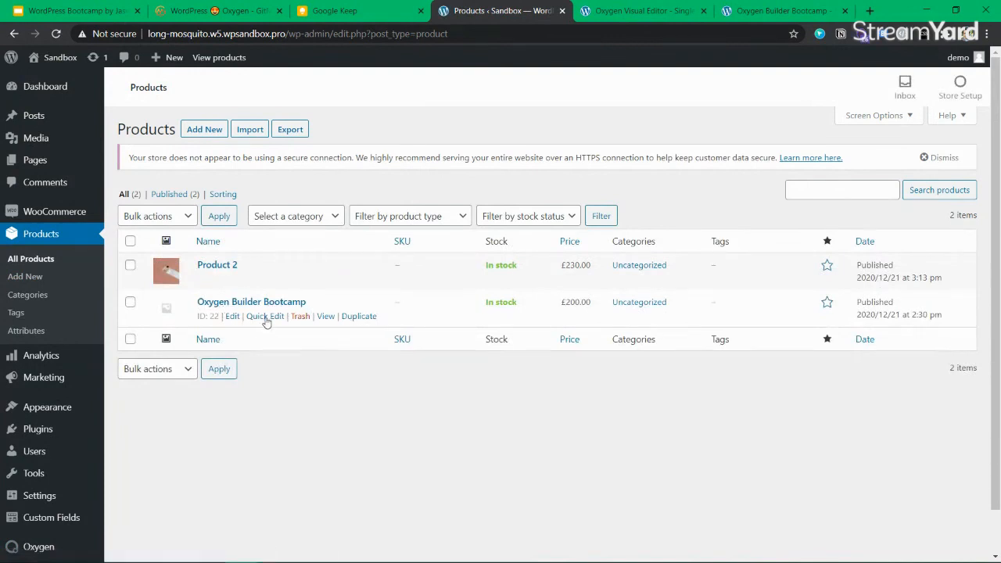
click(232, 316)
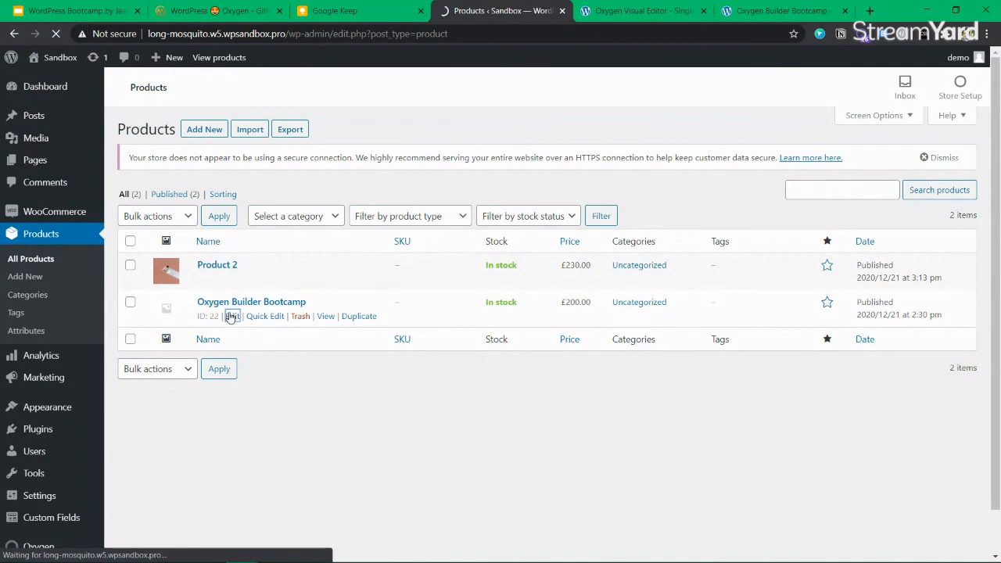
scroll(231, 317, down, 3)
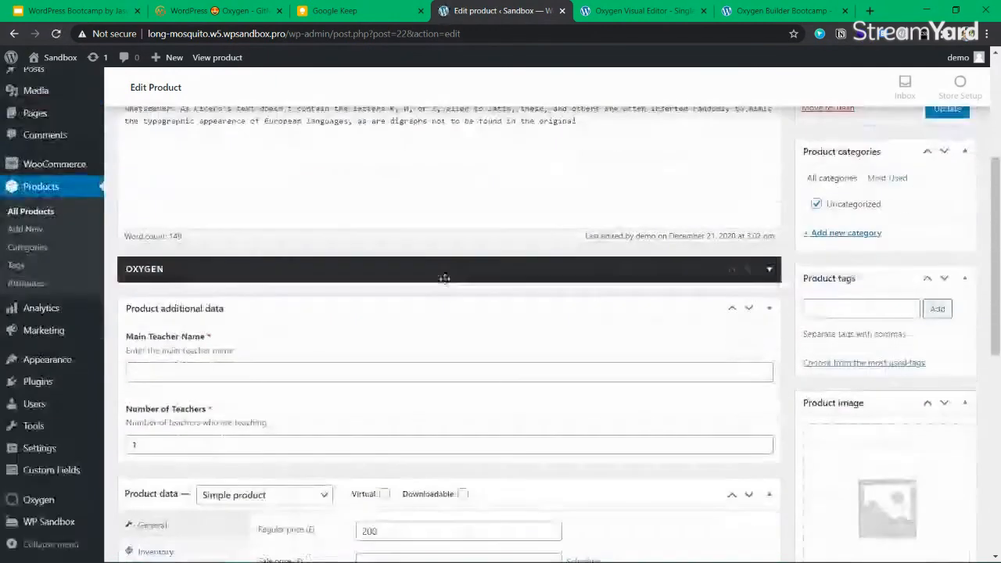
scroll(232, 347, down, 2)
click(171, 170)
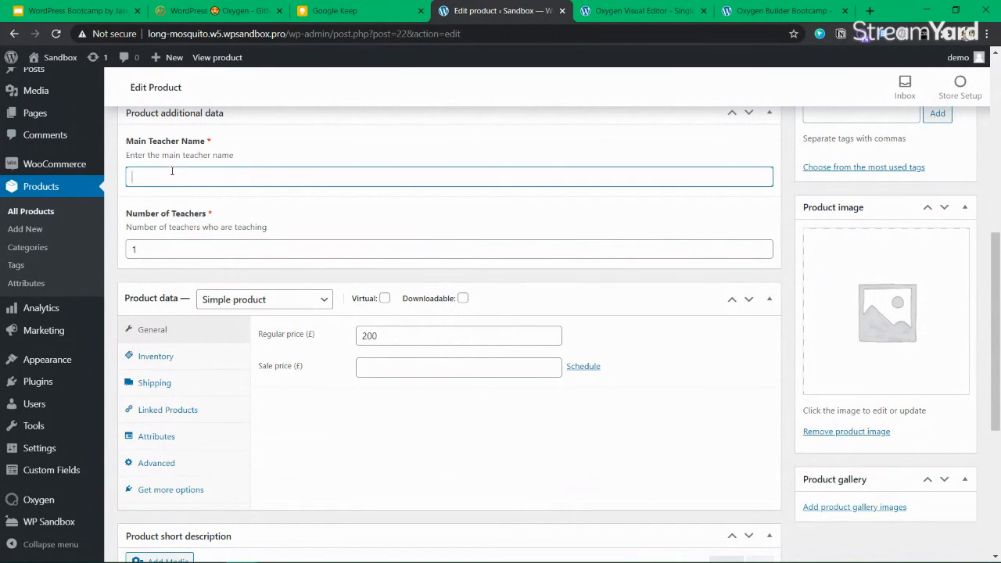
text(jaswa)
key(BackSpace)
key(BackSpace)
key(BackSpace)
key(BackSpace)
key(BackSpace)
text(j)
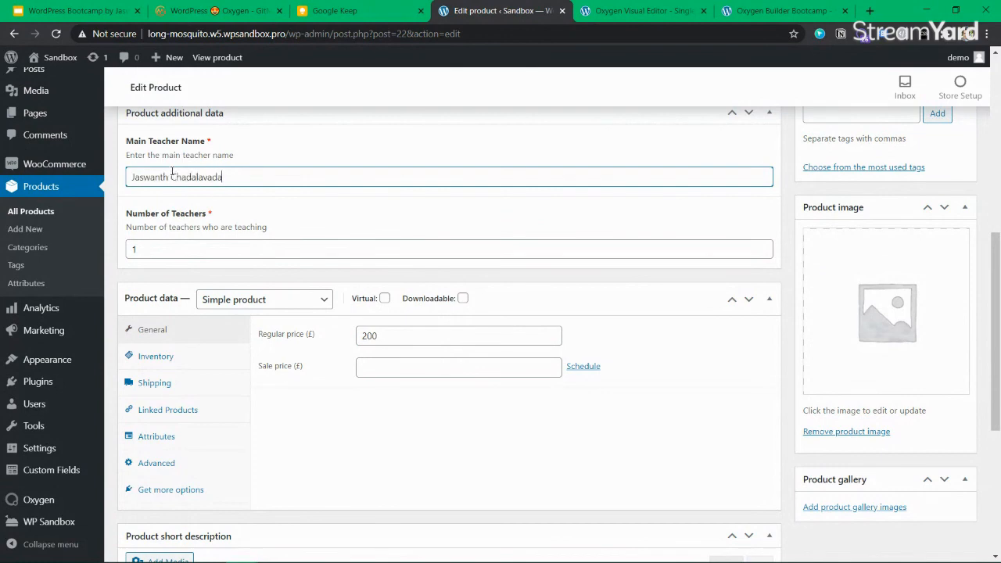
scroll(900, 313, up, 8)
click(947, 371)
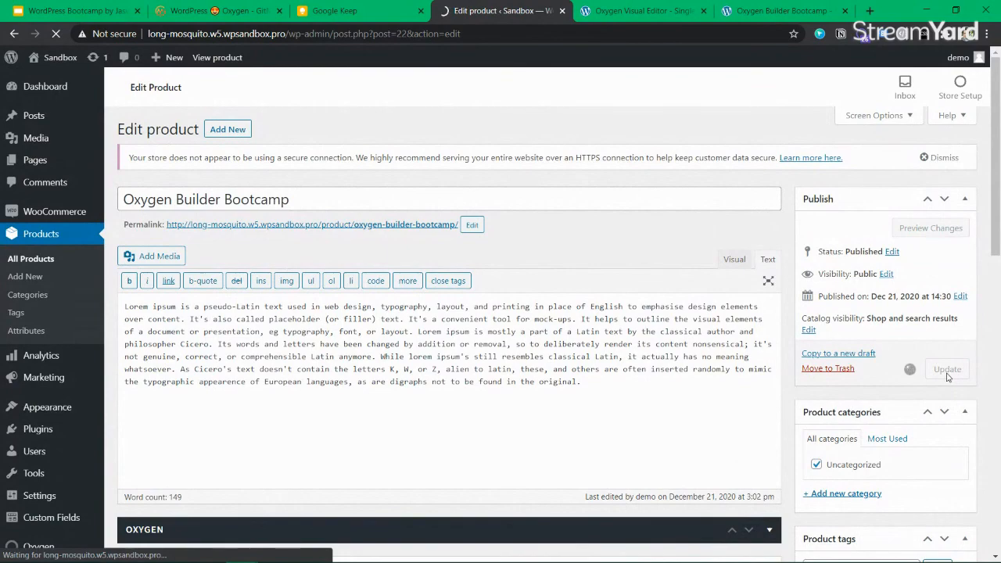
click(618, 10)
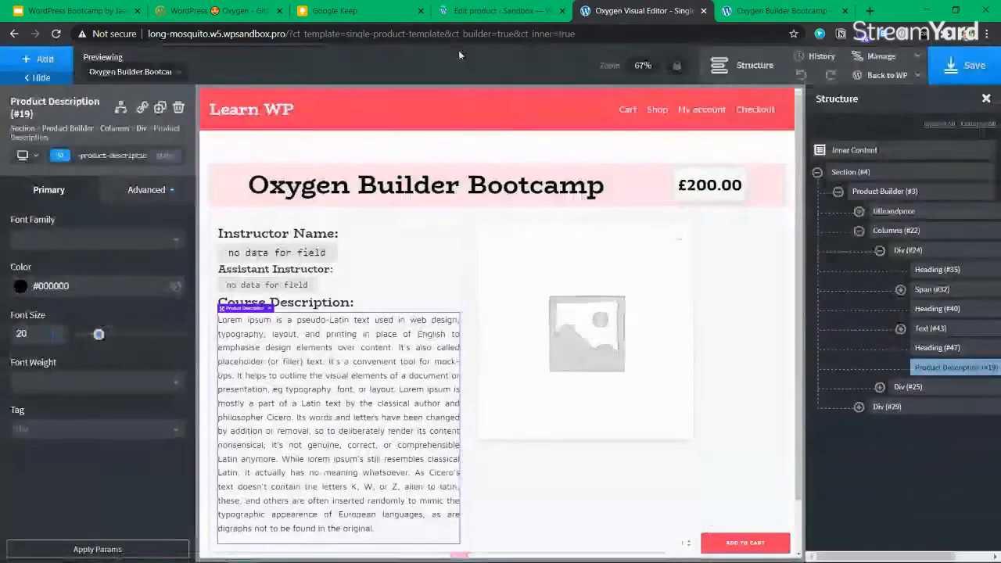
Reload the live Bootcamp product page and confirm the instructor's name appears under Instructor Name
click(756, 14)
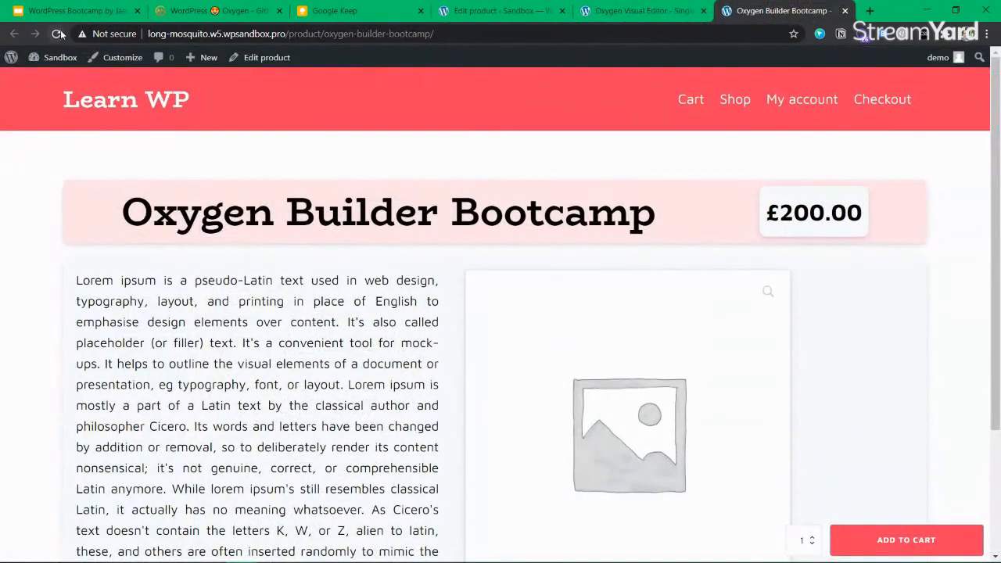
click(57, 34)
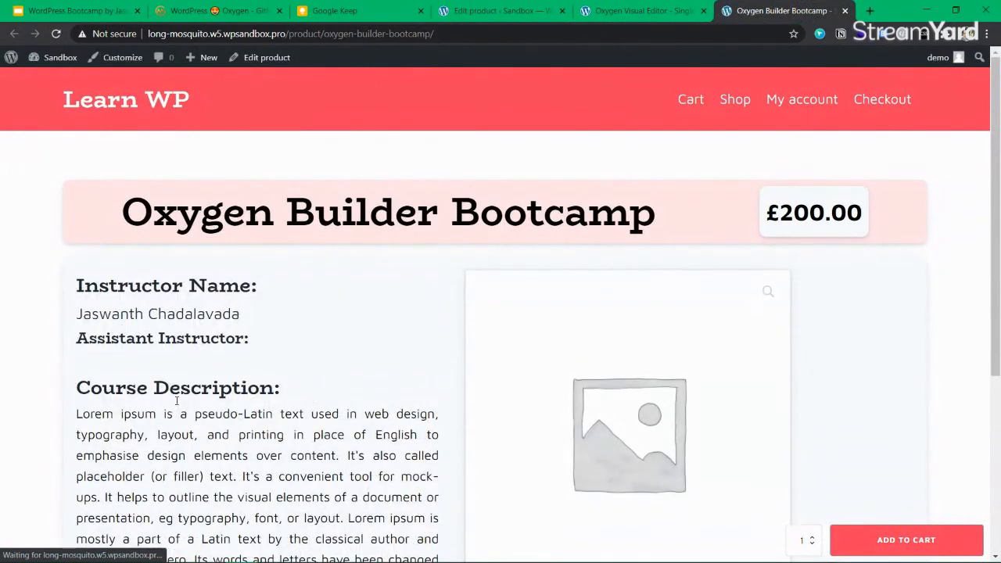
drag(159, 286, 291, 287)
drag(240, 317, 270, 342)
drag(270, 342, 197, 338)
click(197, 338)
Check that Assistant Instructor is still blank, then return to the Oxygen editor
scroll(192, 372, down, 4)
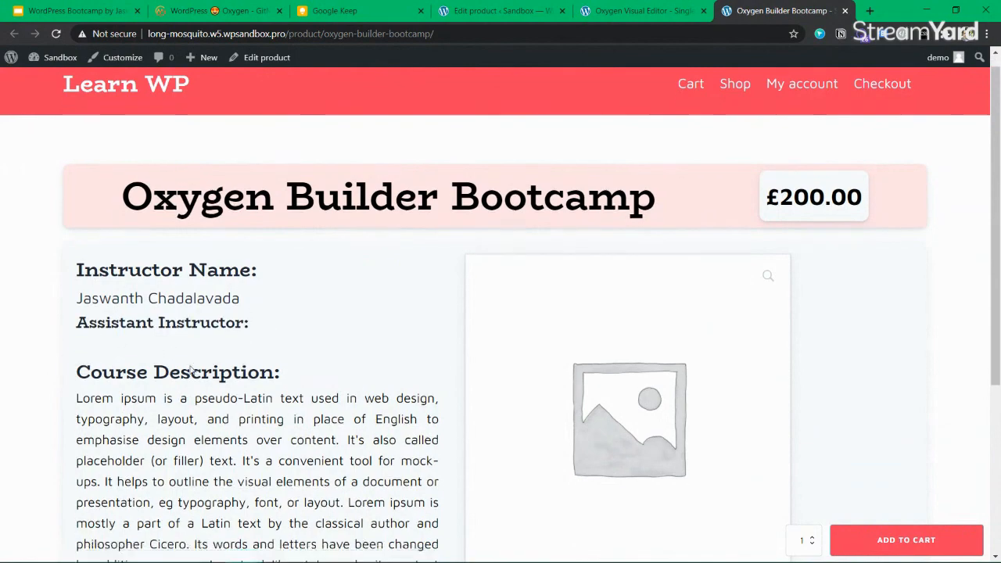
scroll(192, 371, up, 5)
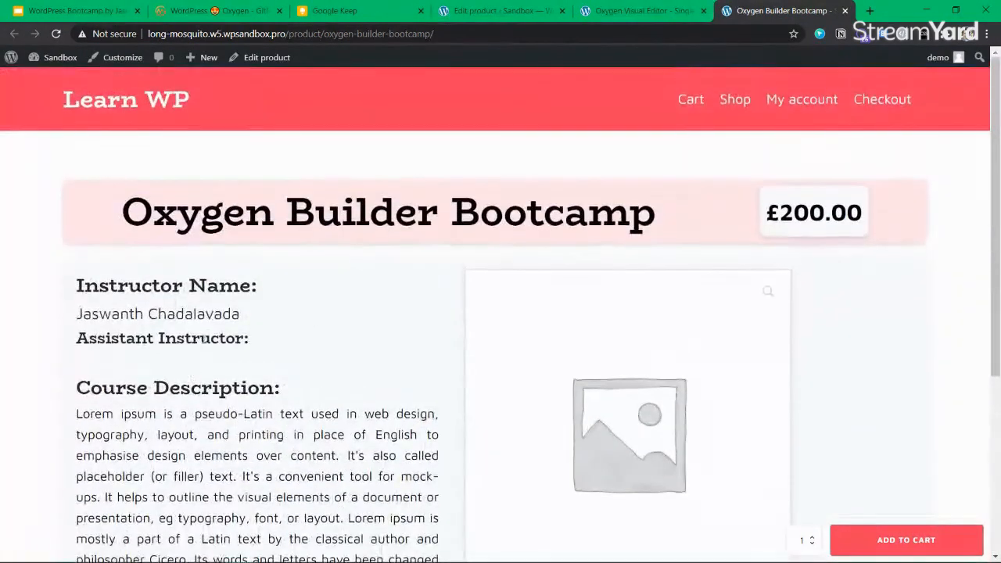
mouse_move(266, 349)
mouse_down()
mouse_move(79, 338)
mouse_move(255, 341)
mouse_up()
mouse_move(255, 342)
mouse_down()
mouse_move(79, 338)
mouse_move(258, 343)
mouse_up()
click(258, 342)
drag(77, 338, 249, 349)
click(337, 320)
click(609, 17)
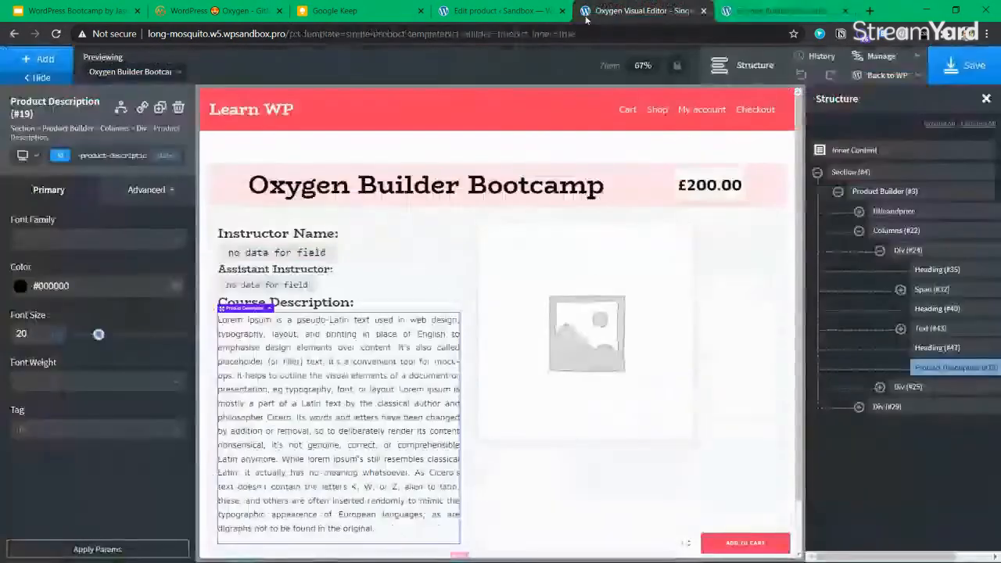
Select the Assistant Instructor heading in the Structure panel and save the template
click(900, 230)
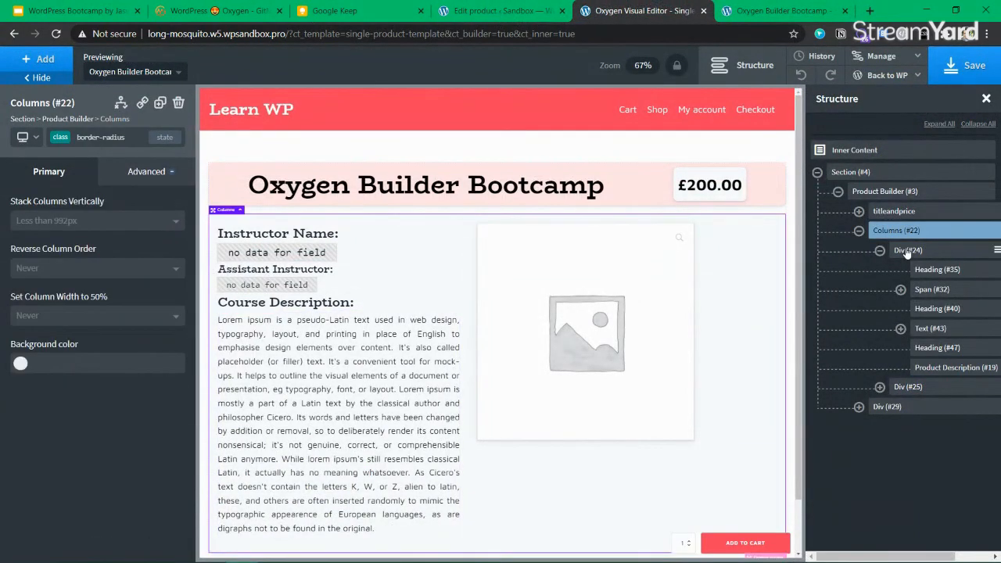
click(932, 329)
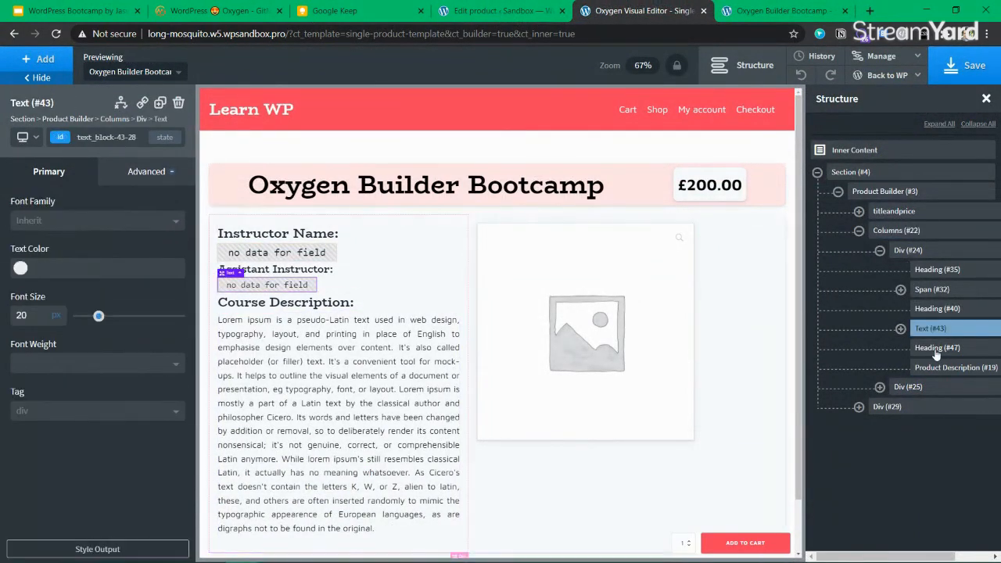
click(940, 310)
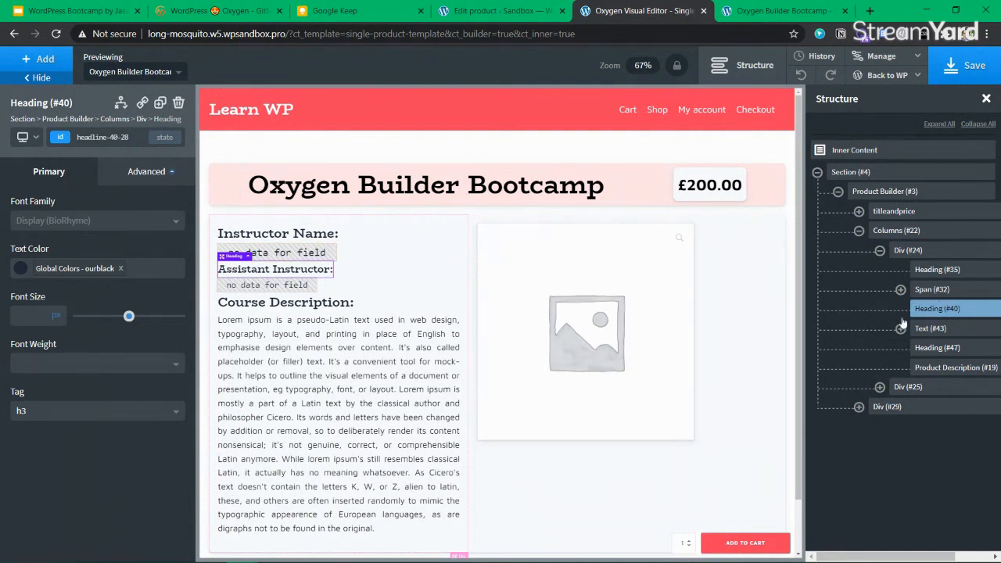
click(959, 71)
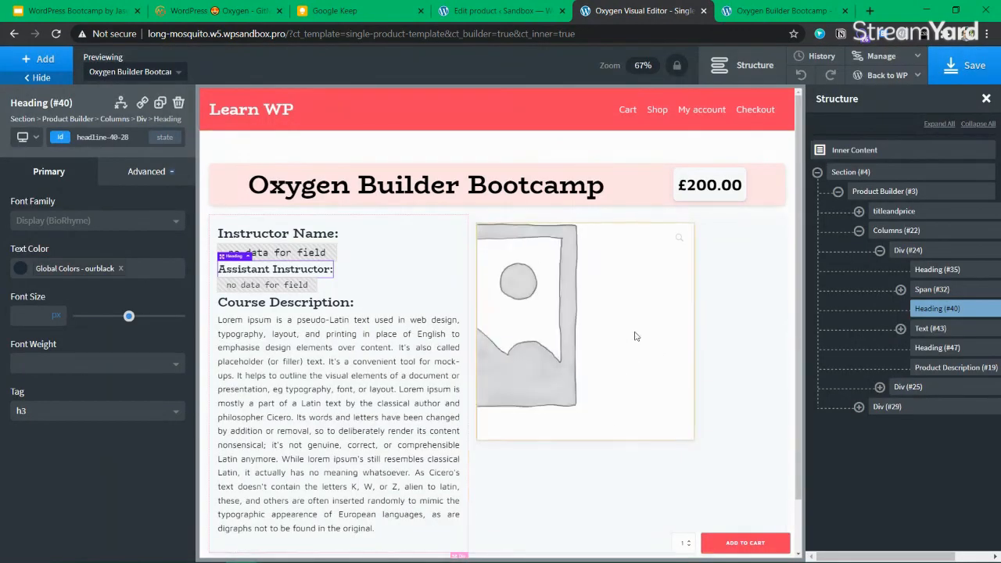
Switch the Columns element's selector to its own ID, then select the add-to-cart block
scroll(632, 336, down, 2)
click(371, 425)
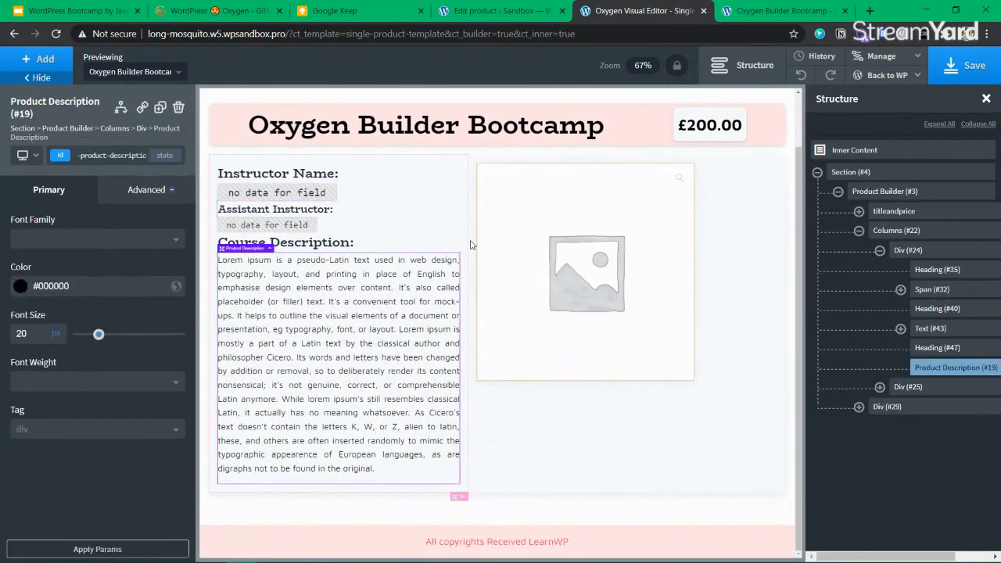
click(438, 169)
scroll(367, 334, up, 1)
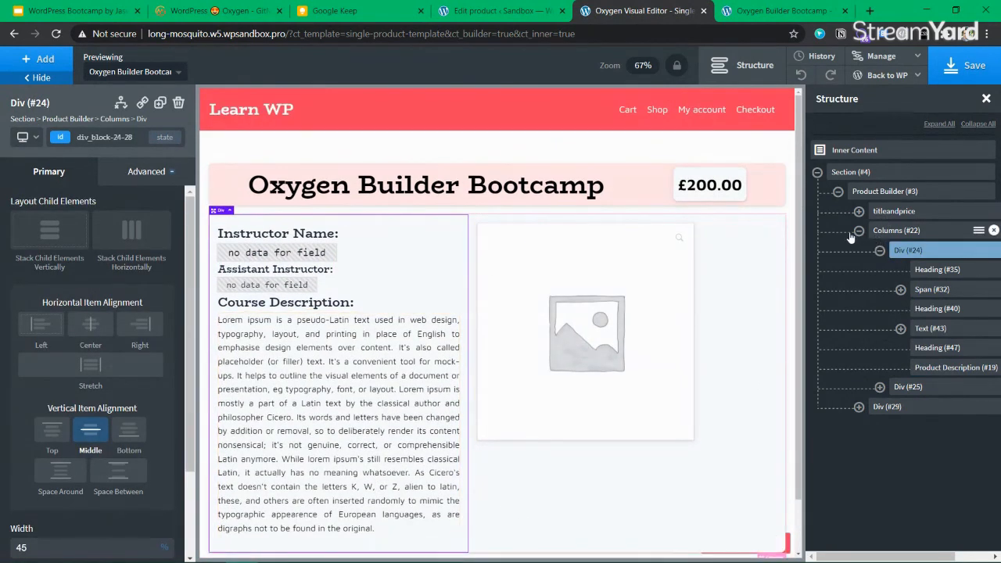
click(895, 232)
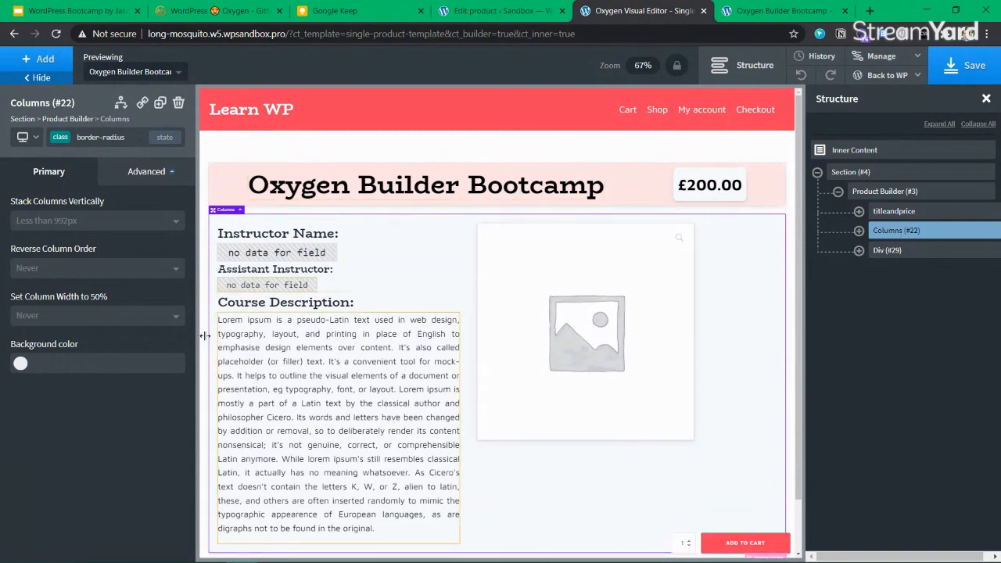
click(61, 136)
click(41, 189)
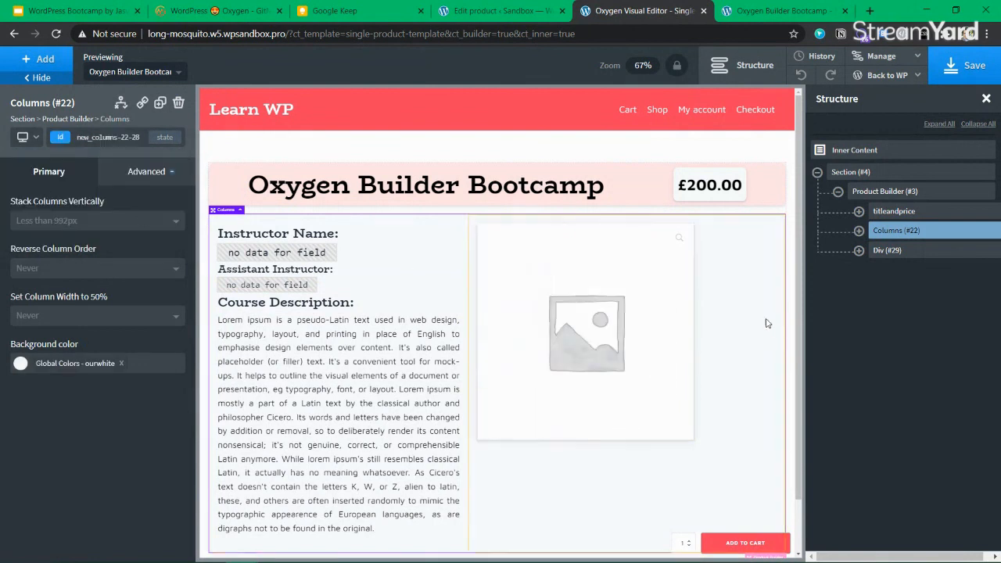
scroll(776, 269, down, 2)
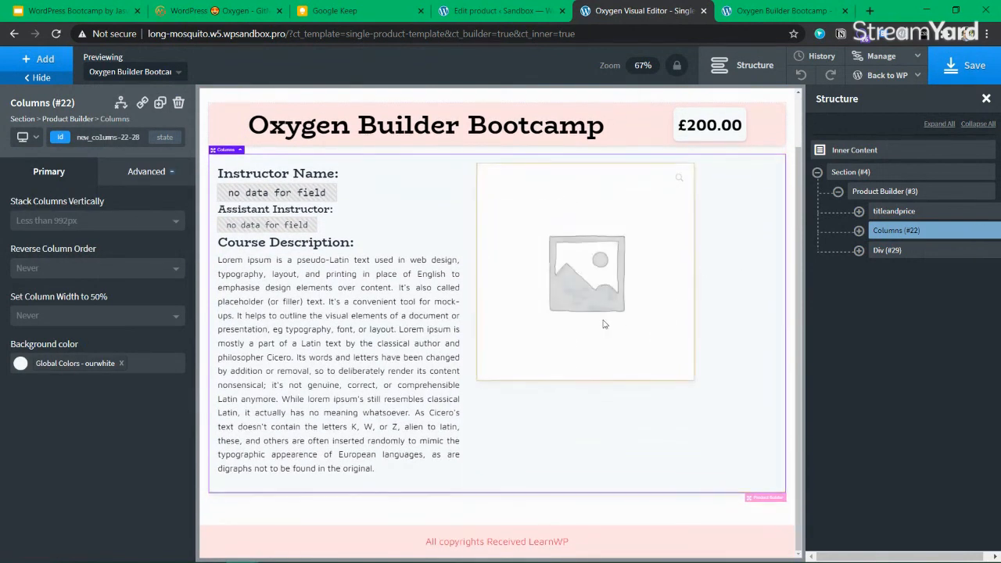
click(755, 540)
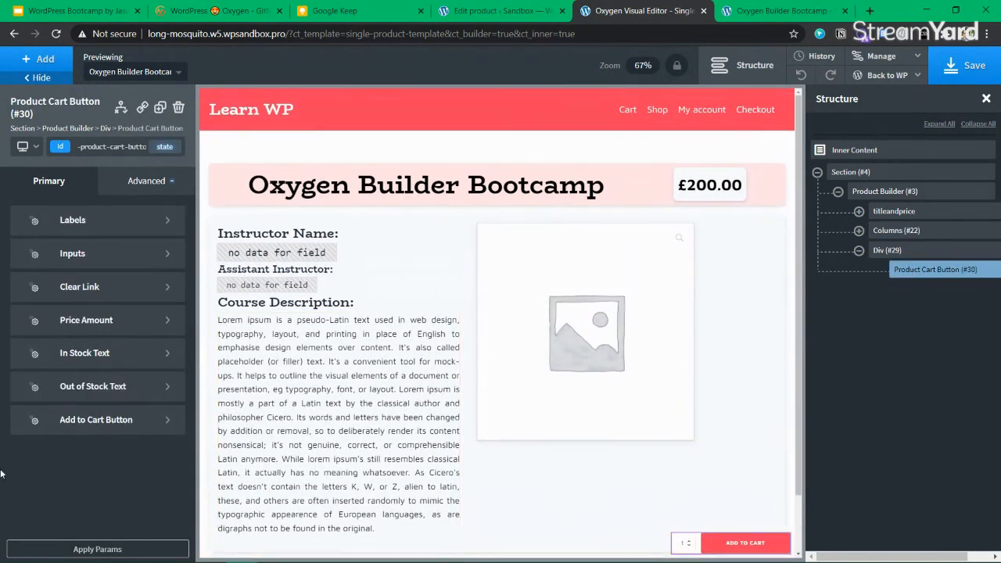
click(85, 255)
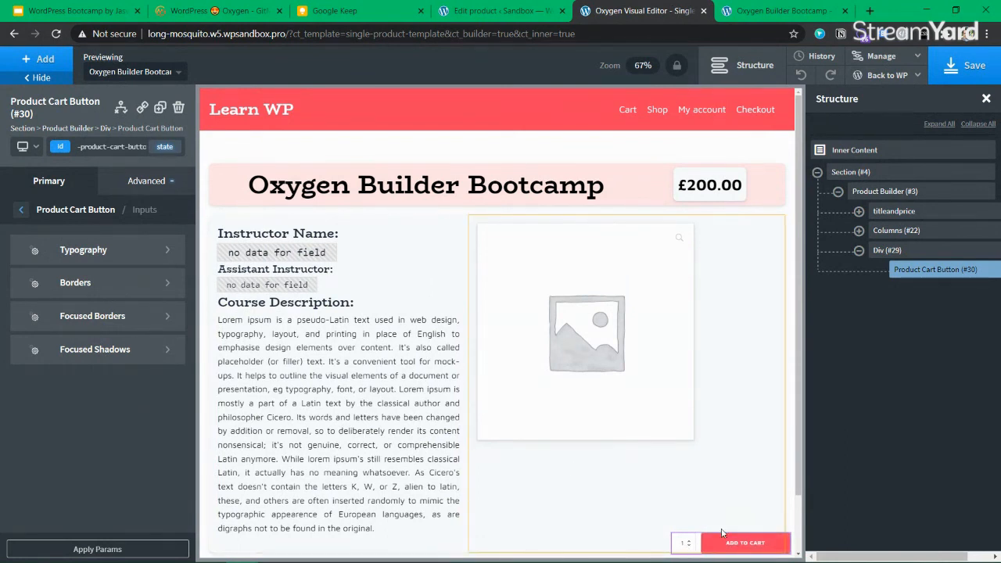
click(19, 211)
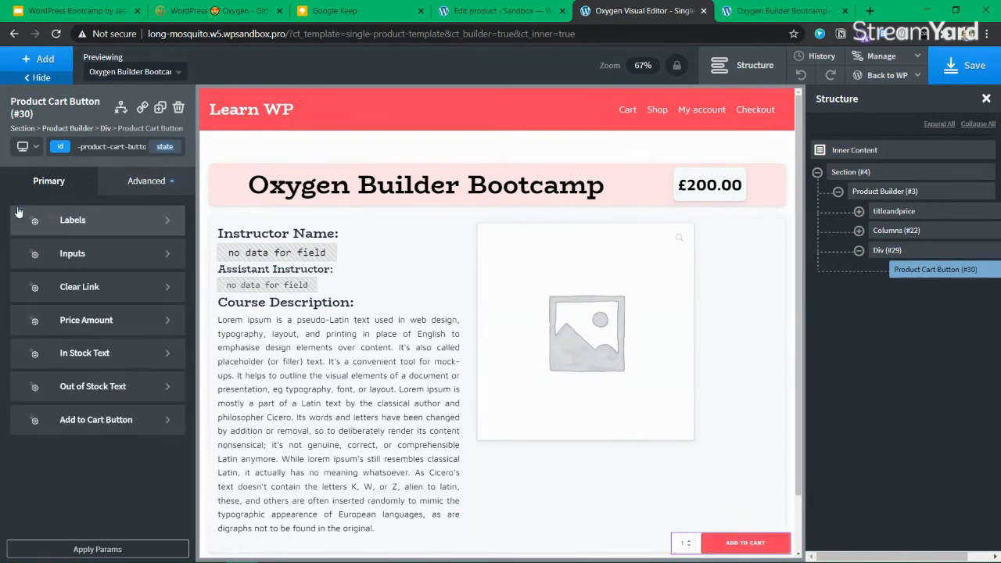
click(102, 224)
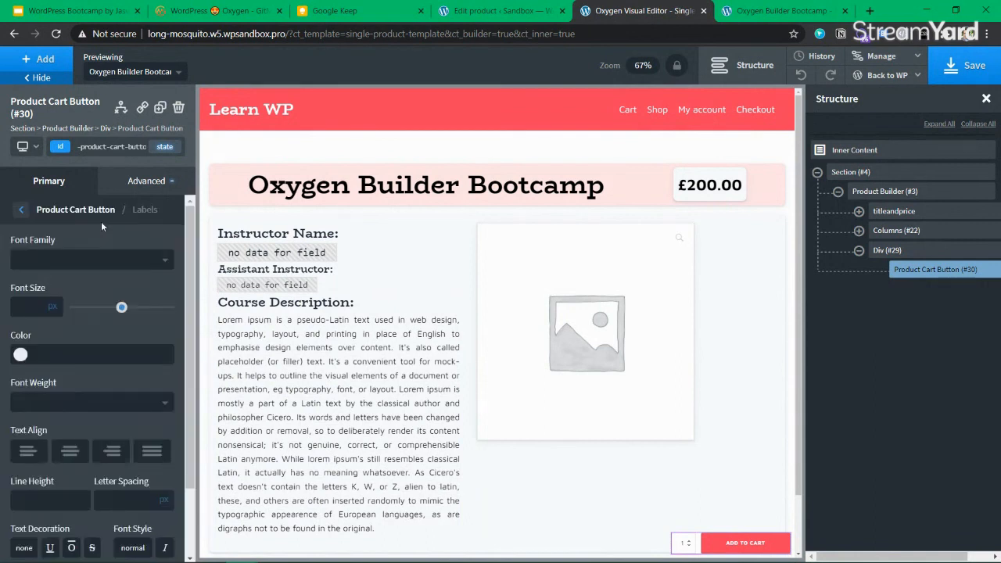
scroll(101, 259, down, 2)
scroll(104, 292, up, 2)
click(146, 181)
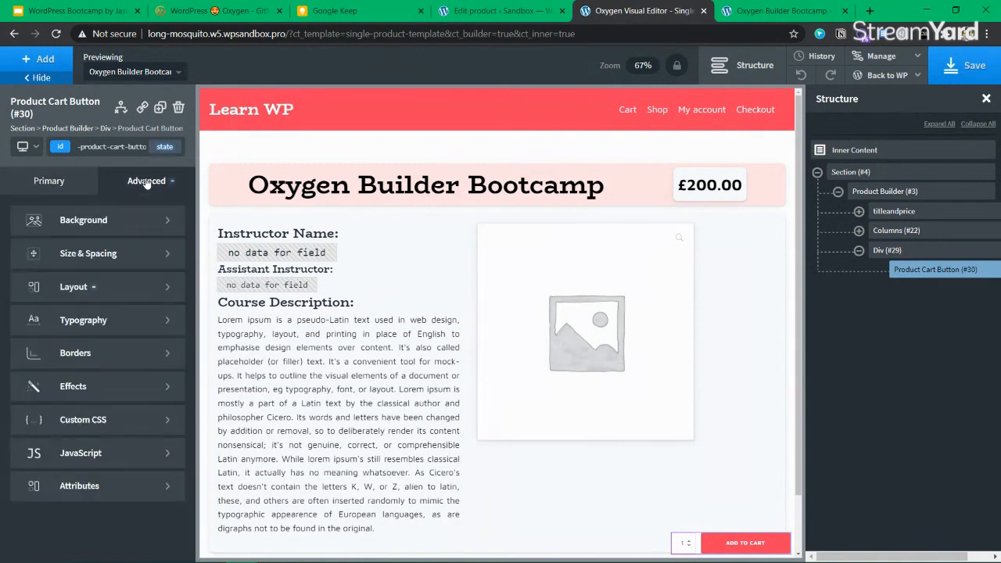
click(121, 290)
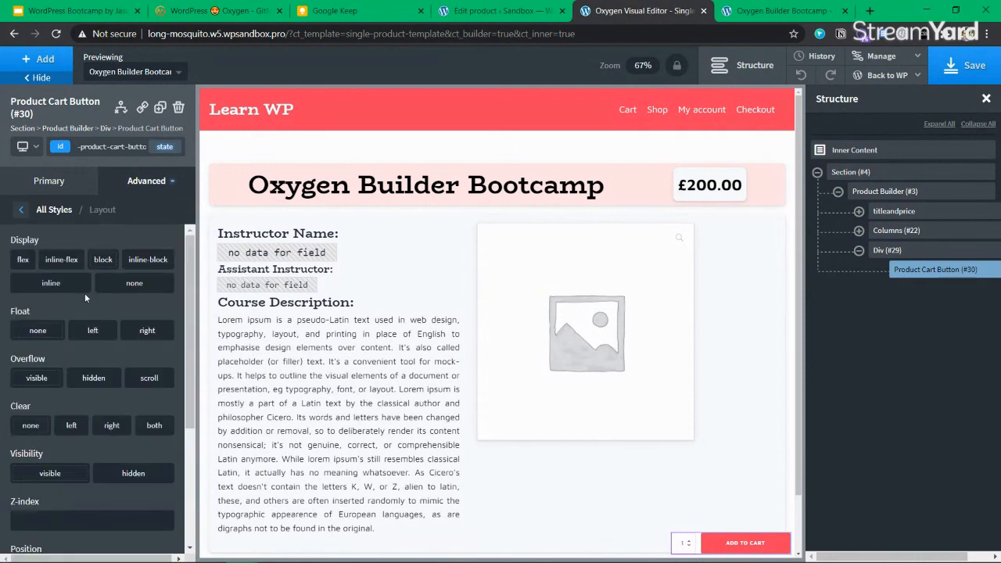
click(135, 284)
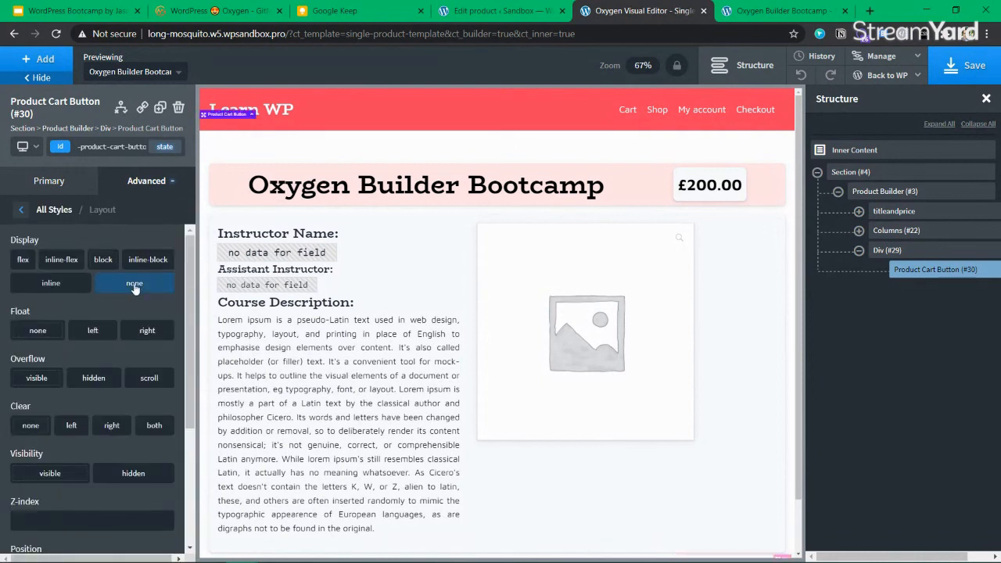
click(134, 285)
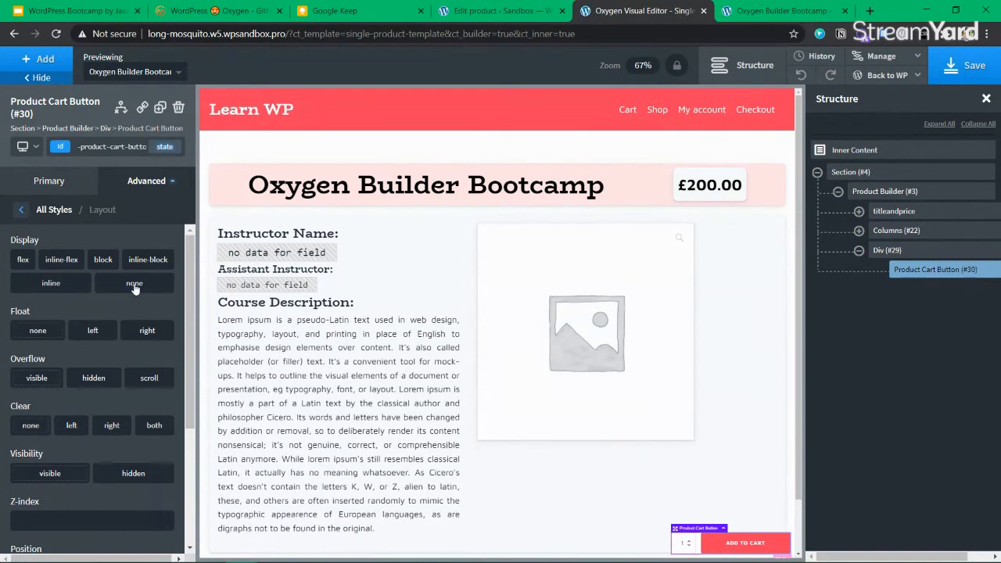
click(78, 180)
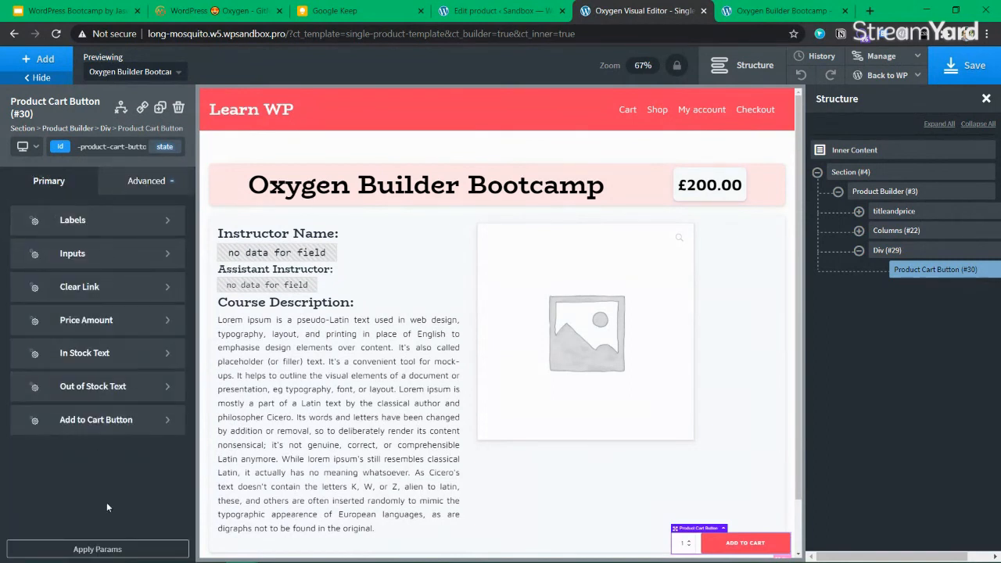
click(108, 227)
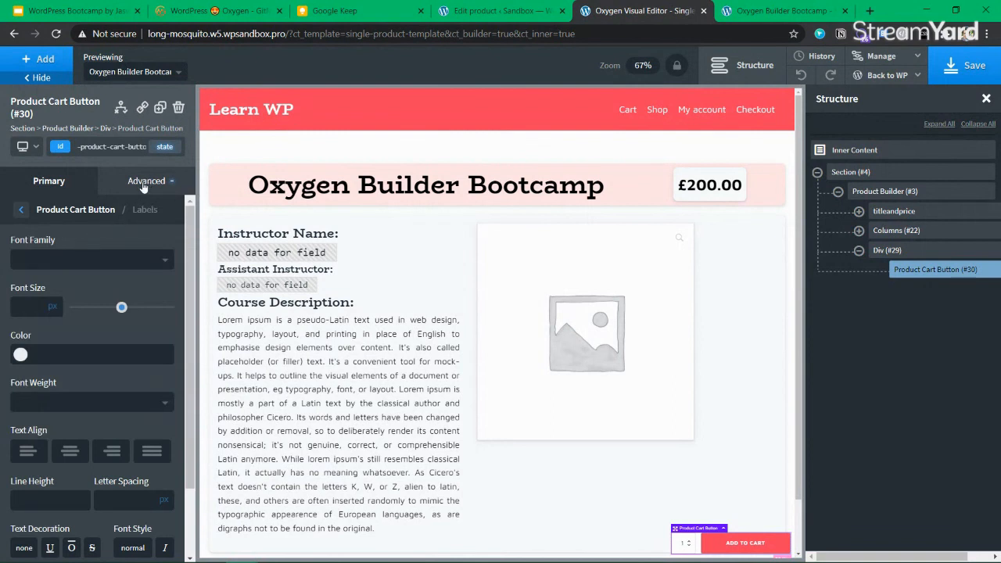
scroll(114, 377, down, 1)
scroll(140, 211, up, 1)
click(61, 209)
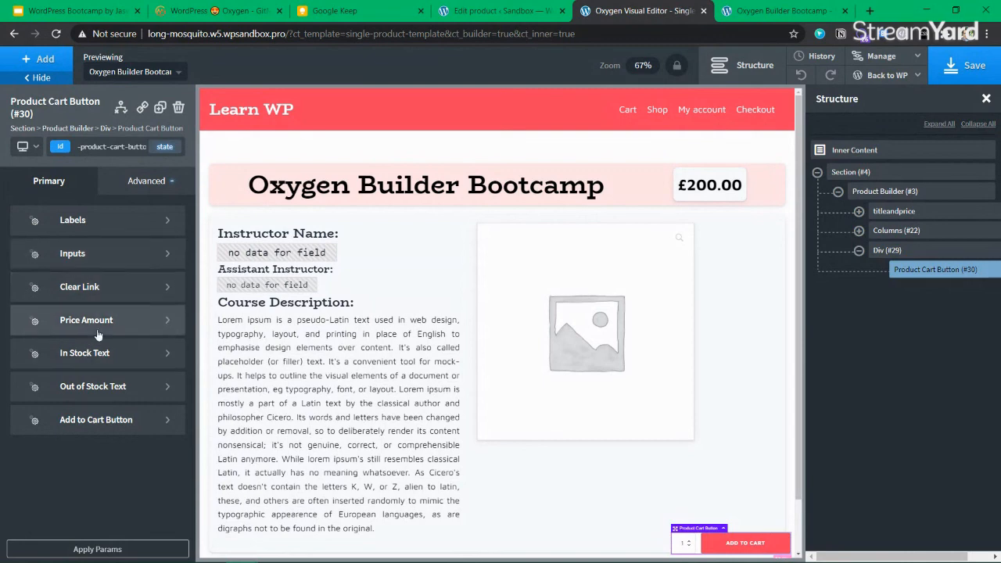
click(150, 182)
click(63, 191)
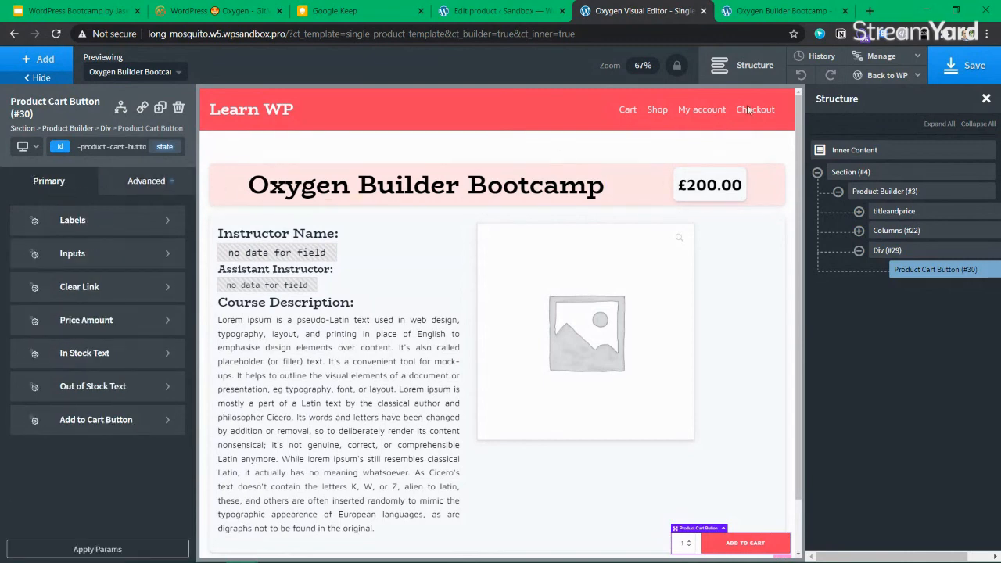
click(959, 69)
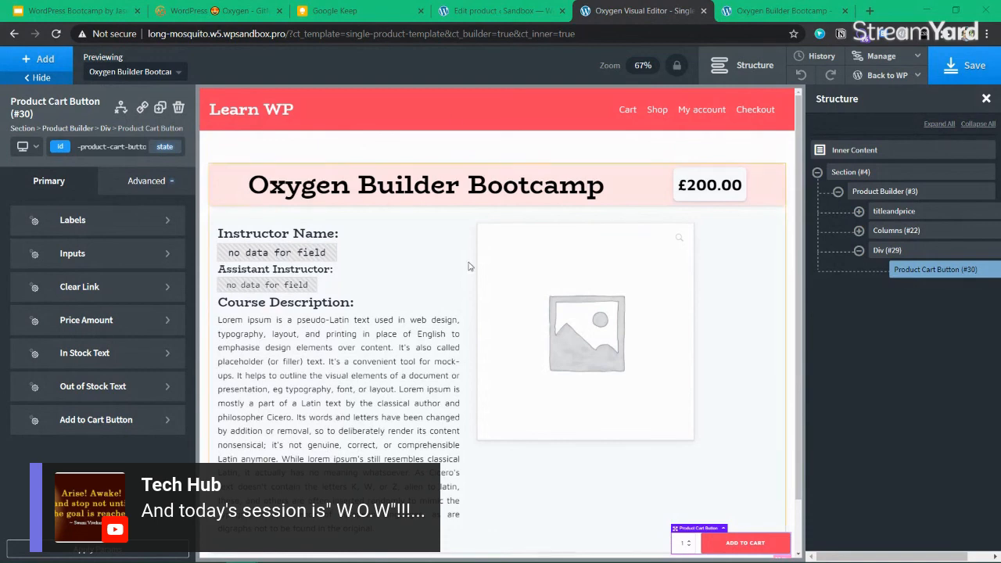
Save the single-product template previewing the Bootcamp product at £200.00
click(954, 72)
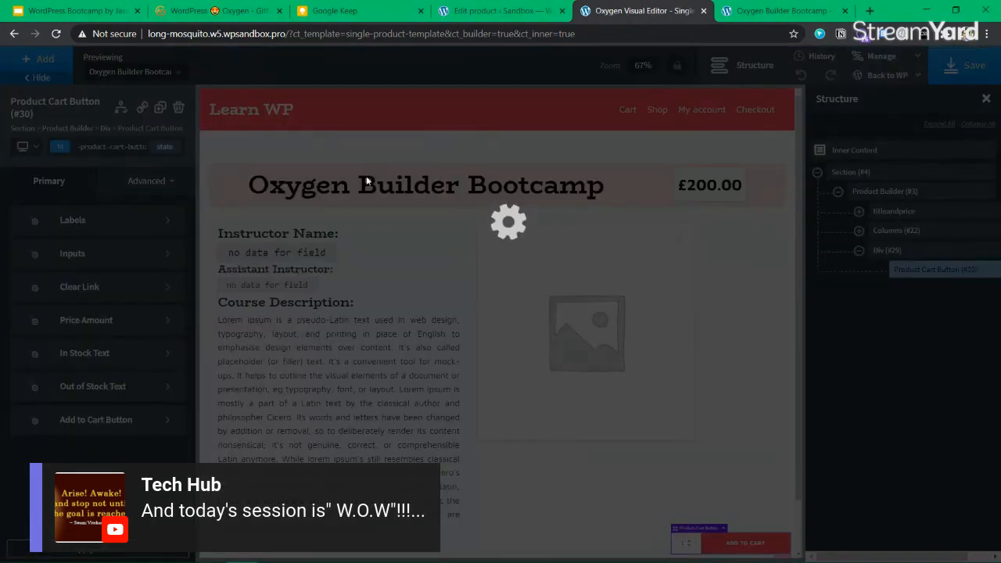